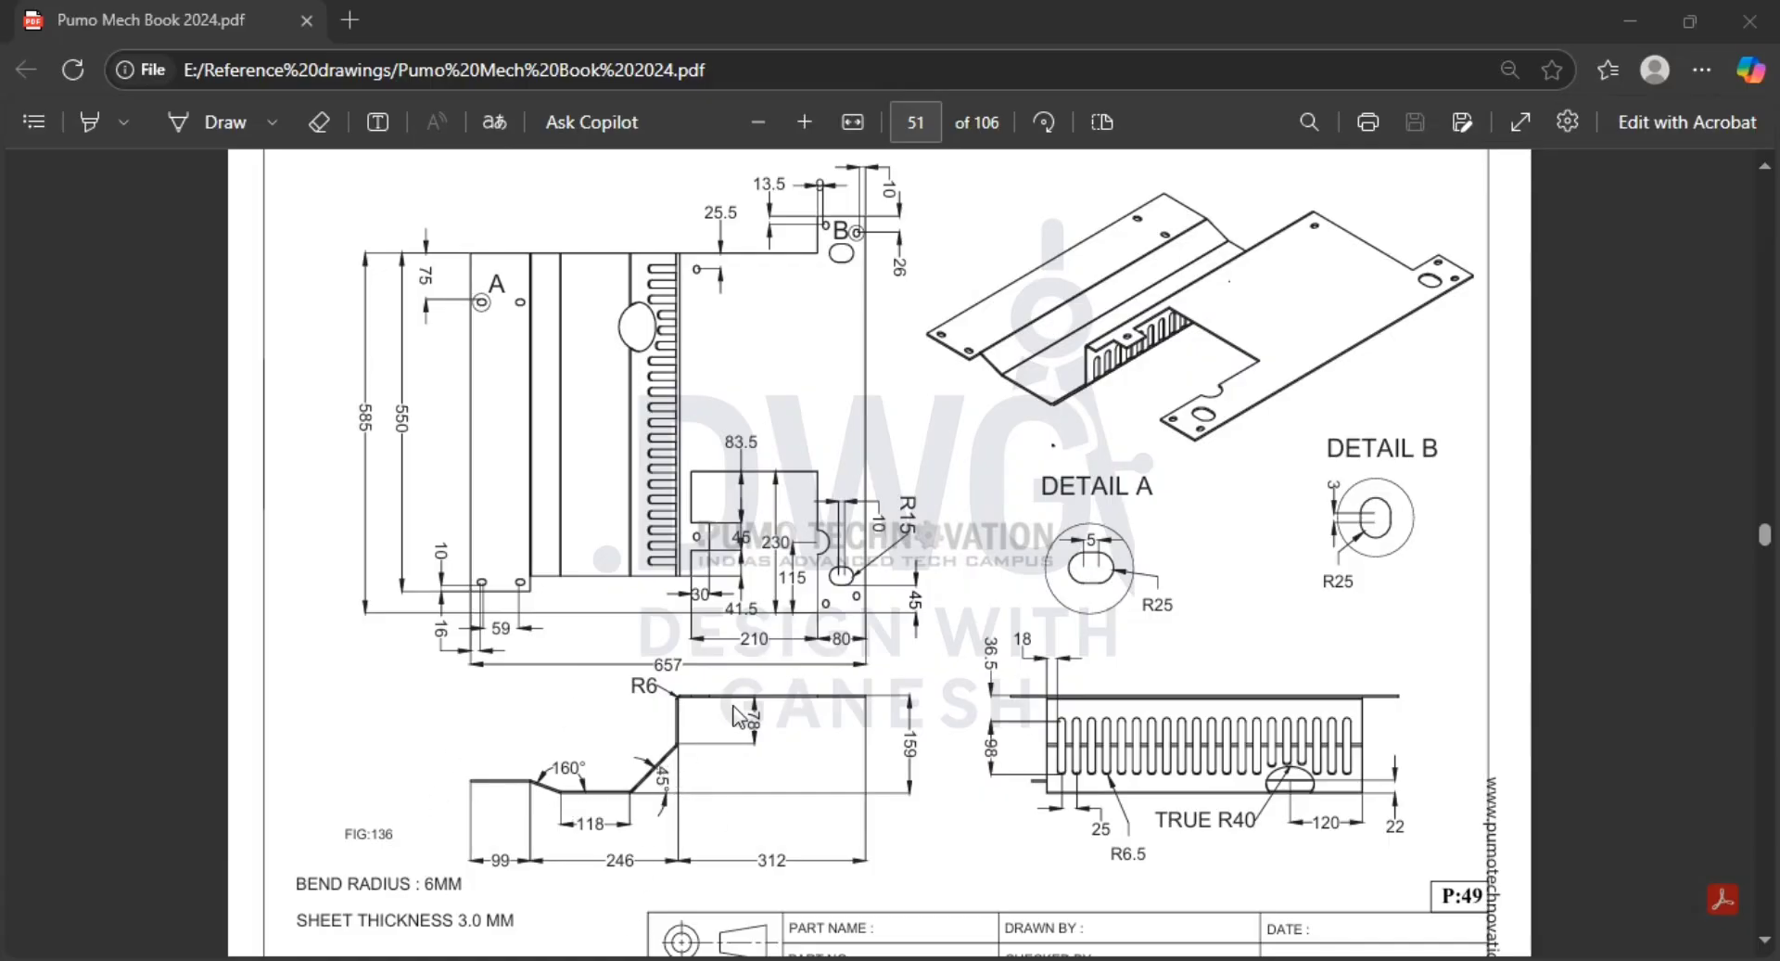
Switch to CATIA V5 and create a new sheet metal part named Part1 with hybrid design enabled.
key("alt+Tab")
key("alt+Tab")
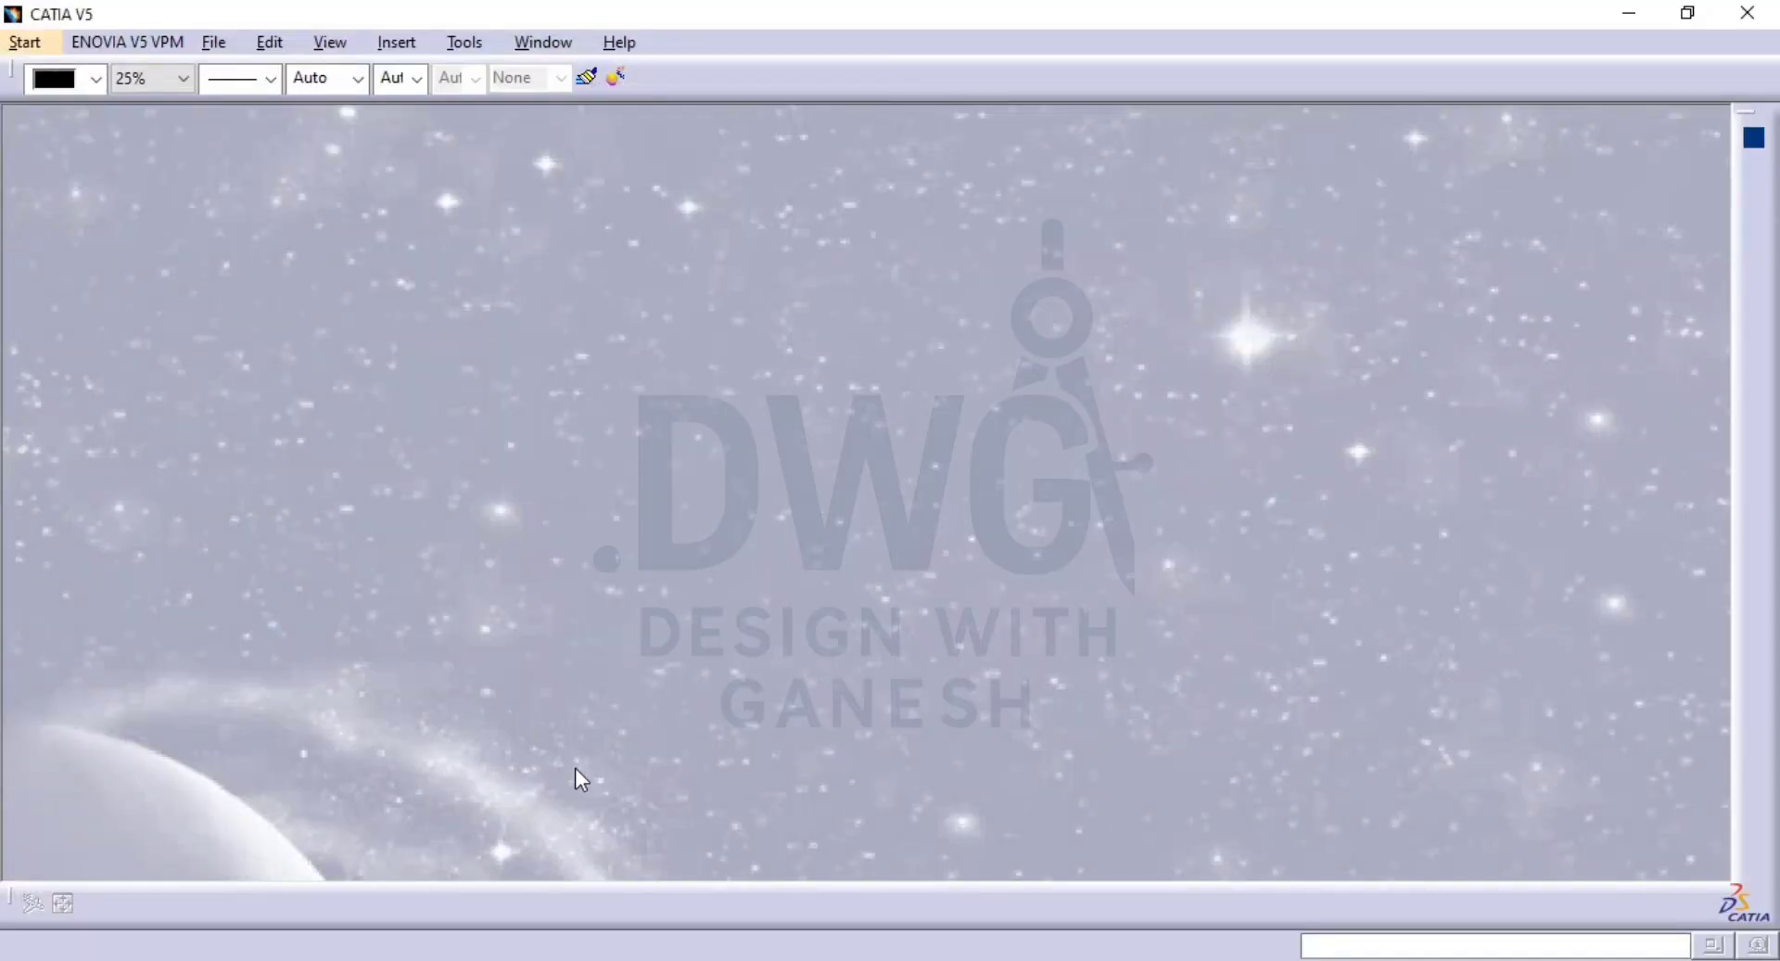
left_click(25, 42)
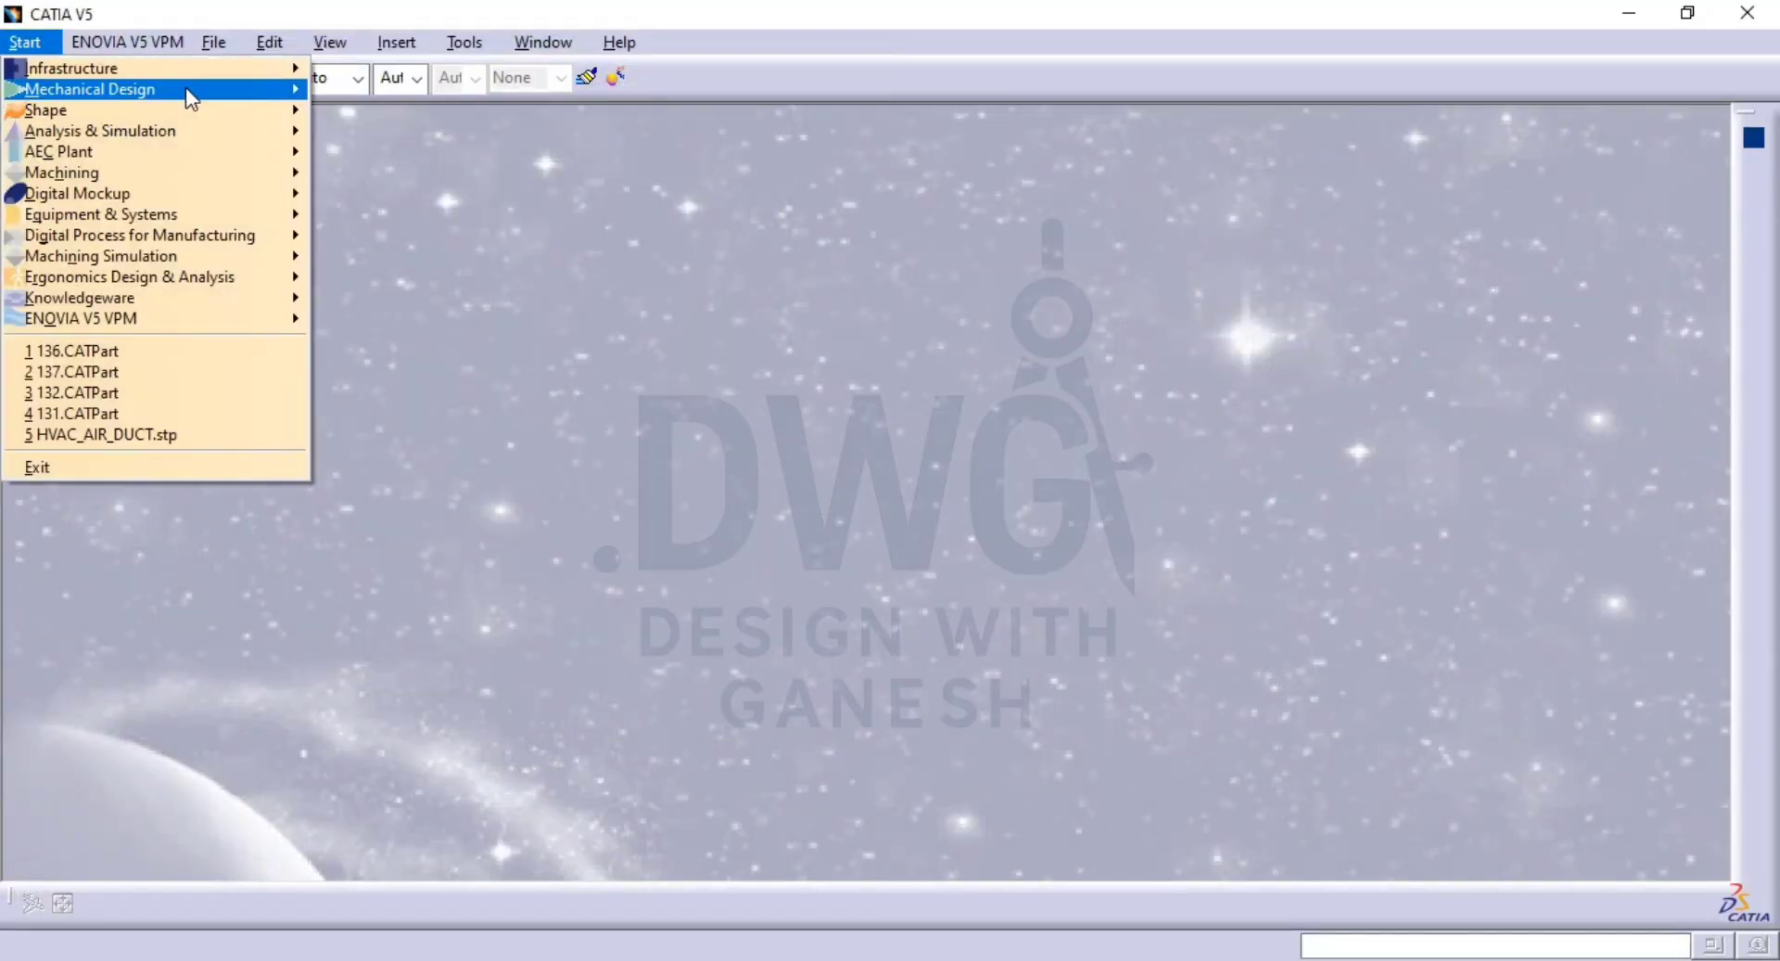
mouse_move(186, 87)
left_click(556, 489)
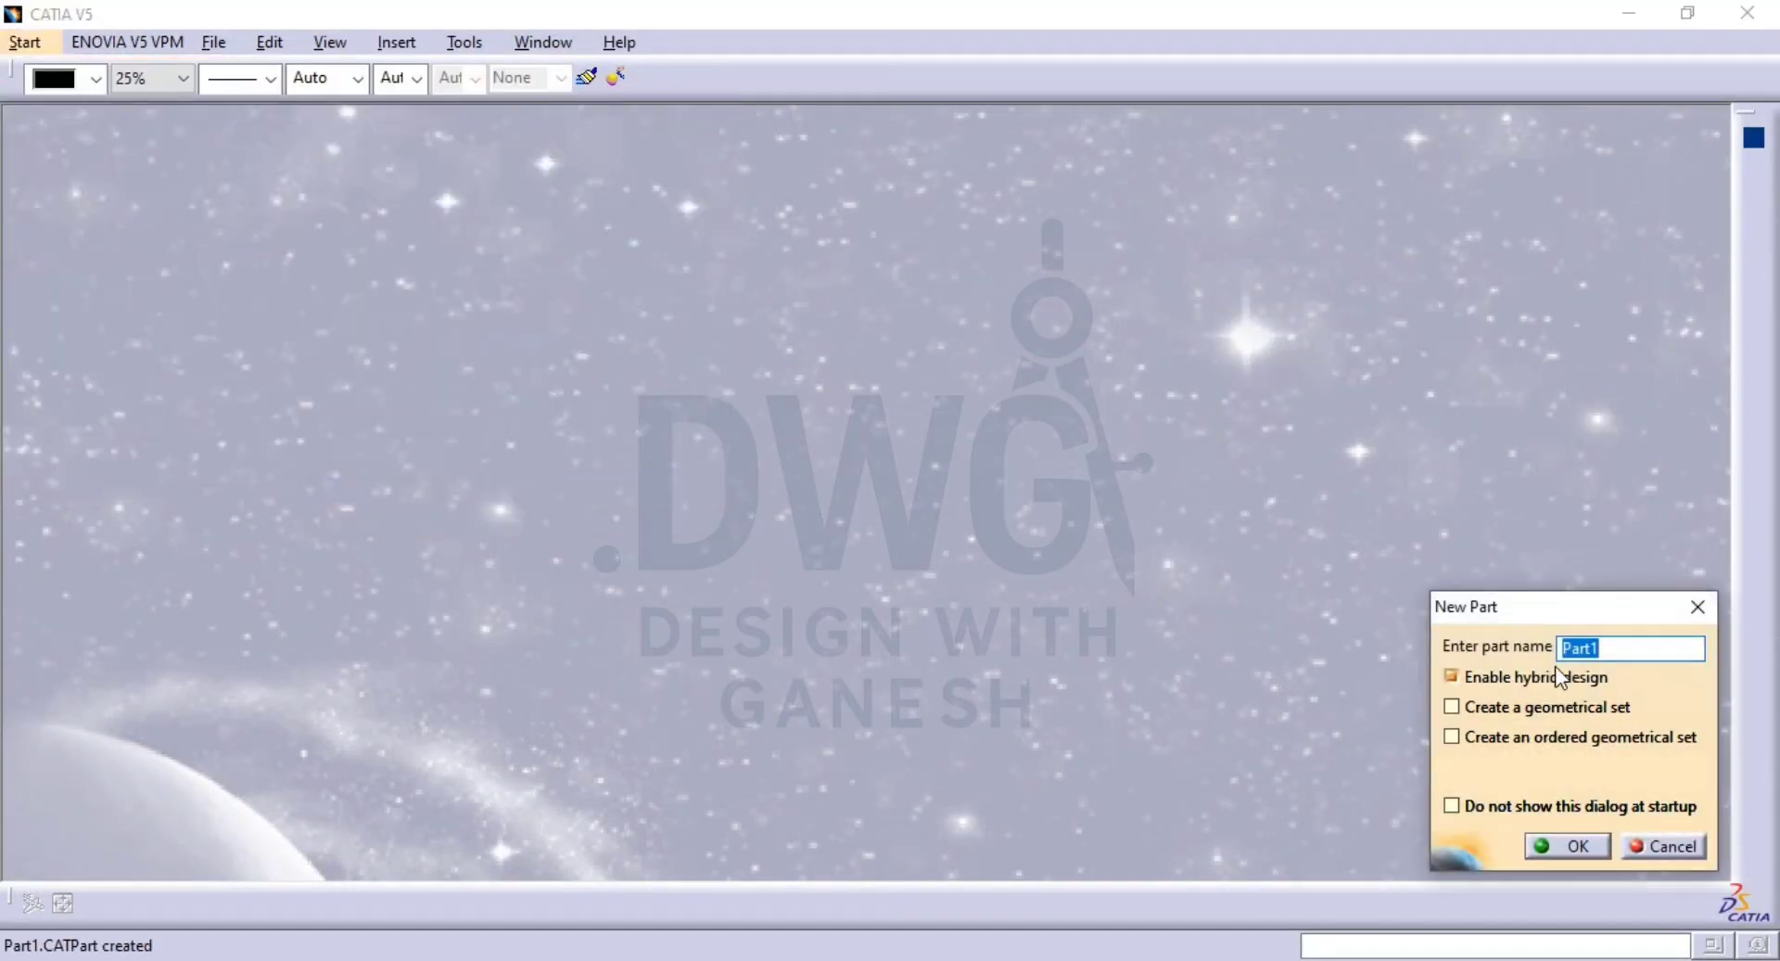
left_click(1599, 846)
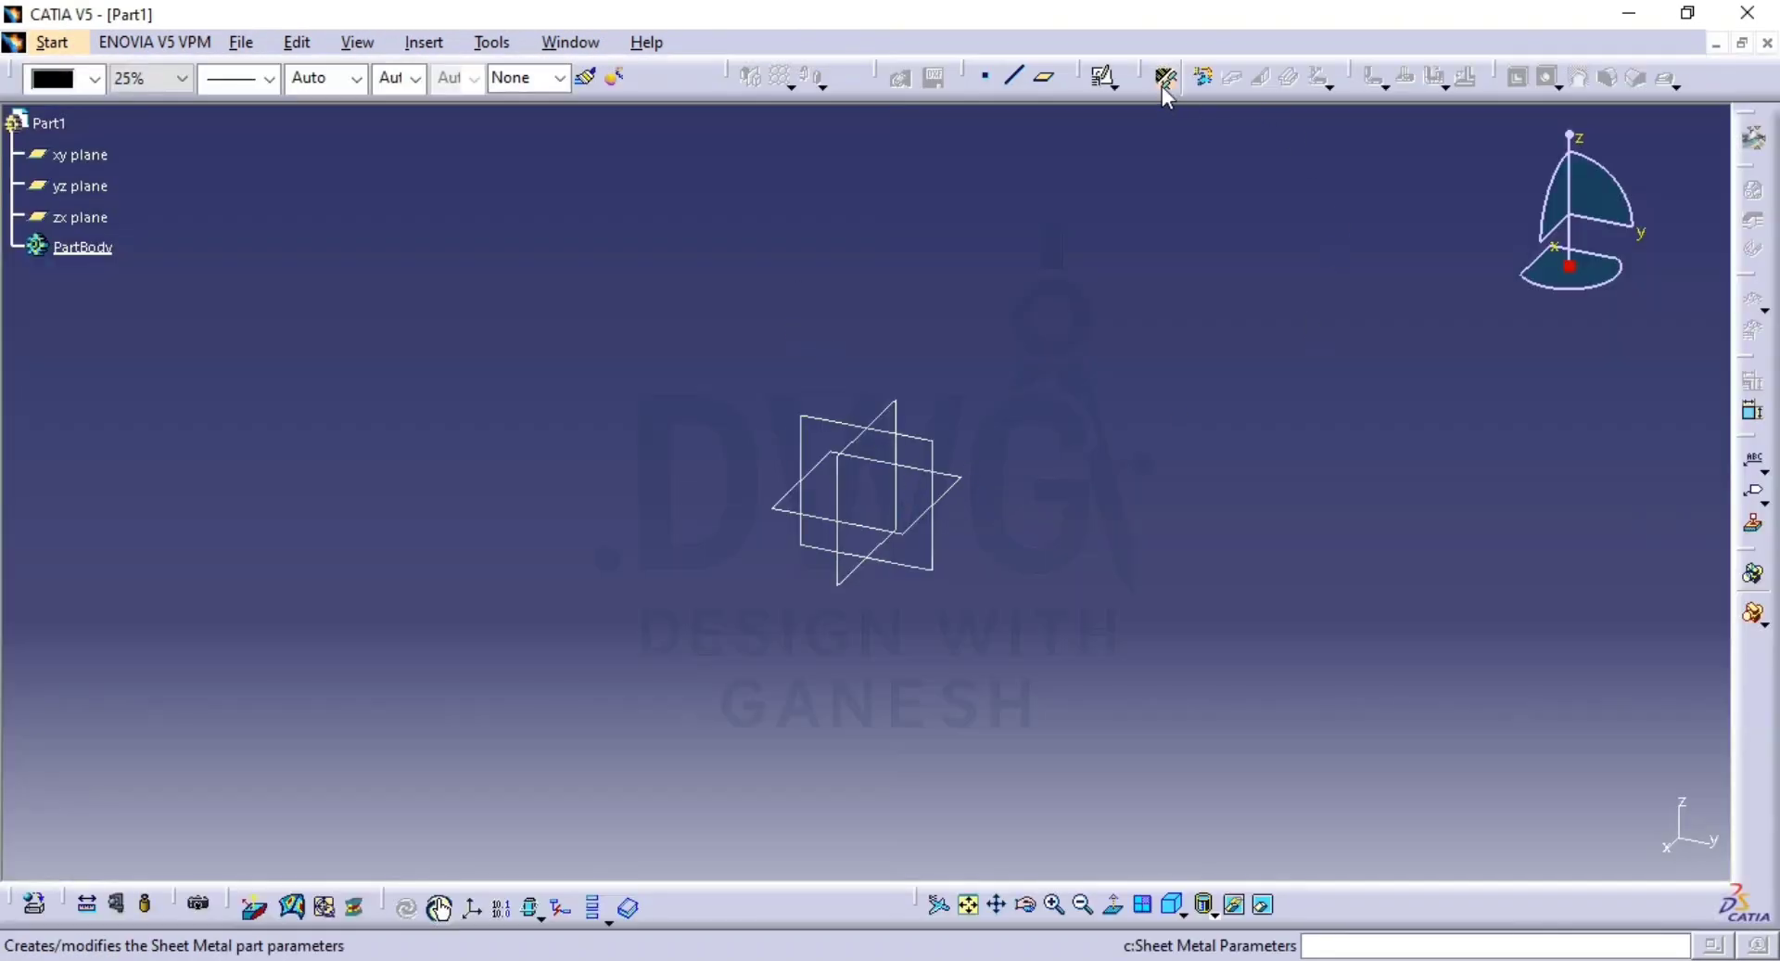
Set the sheet metal parameters to 3 mm thickness and 6 mm default bend radius, and open a positioned sketch on the yz plane.
left_click(1164, 80)
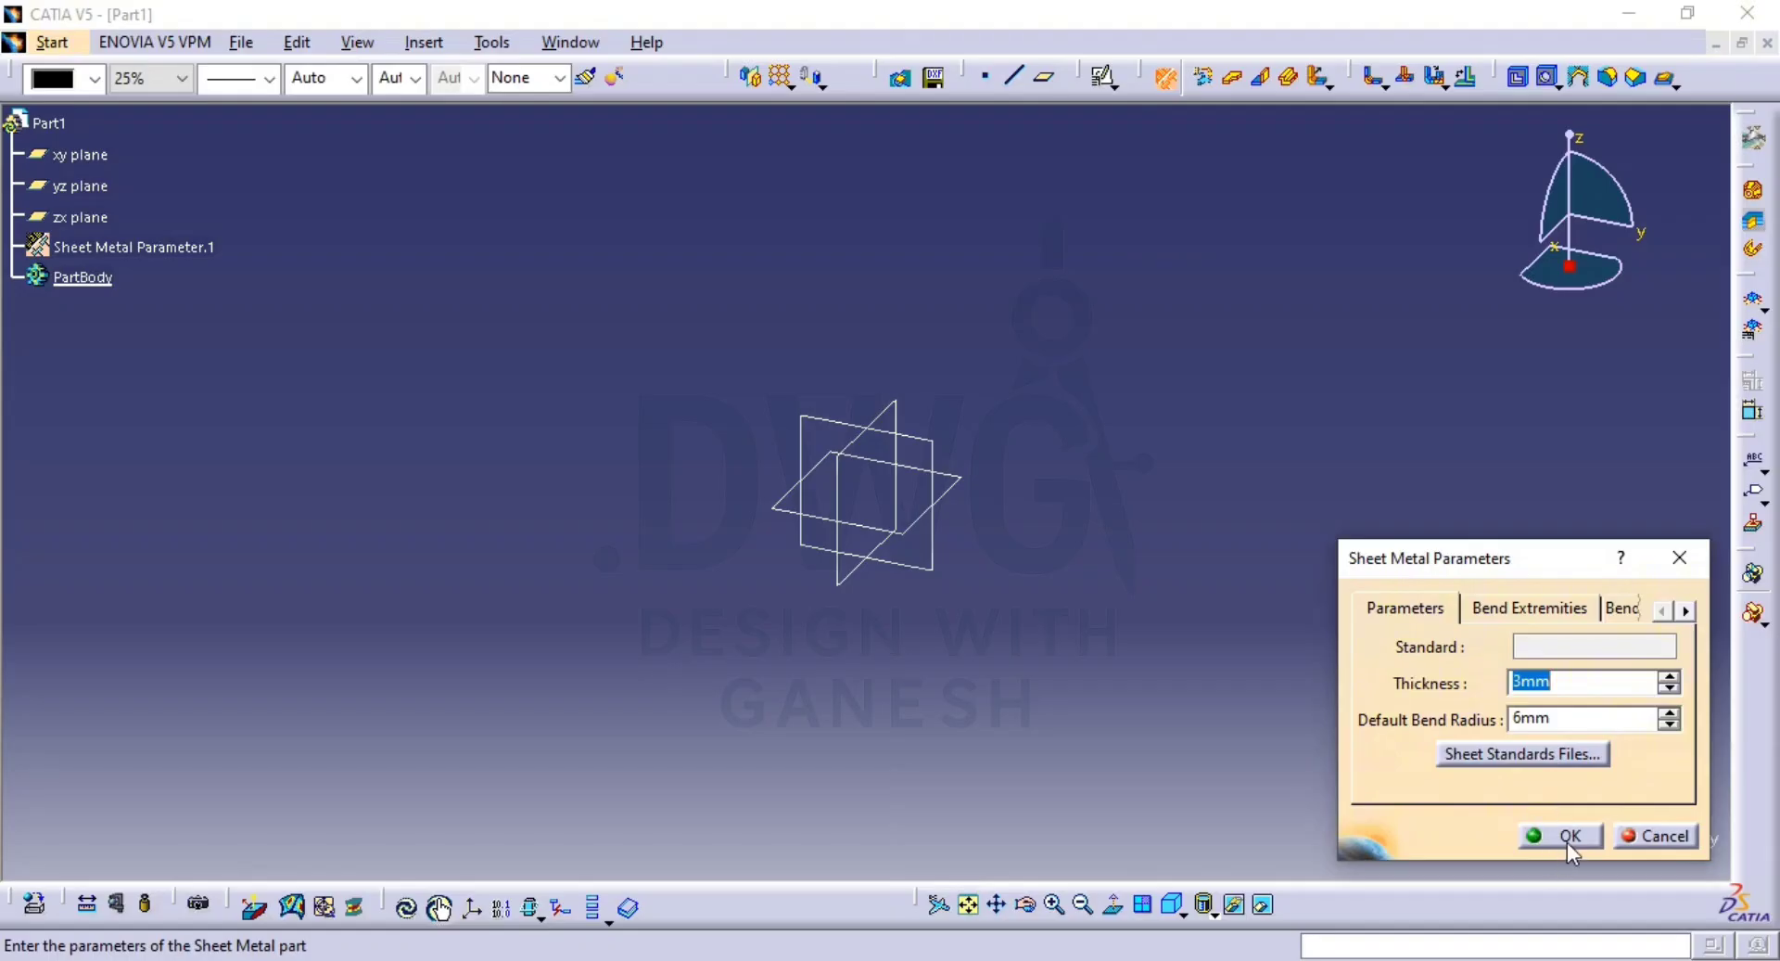
left_click(1567, 842)
left_click(1111, 73)
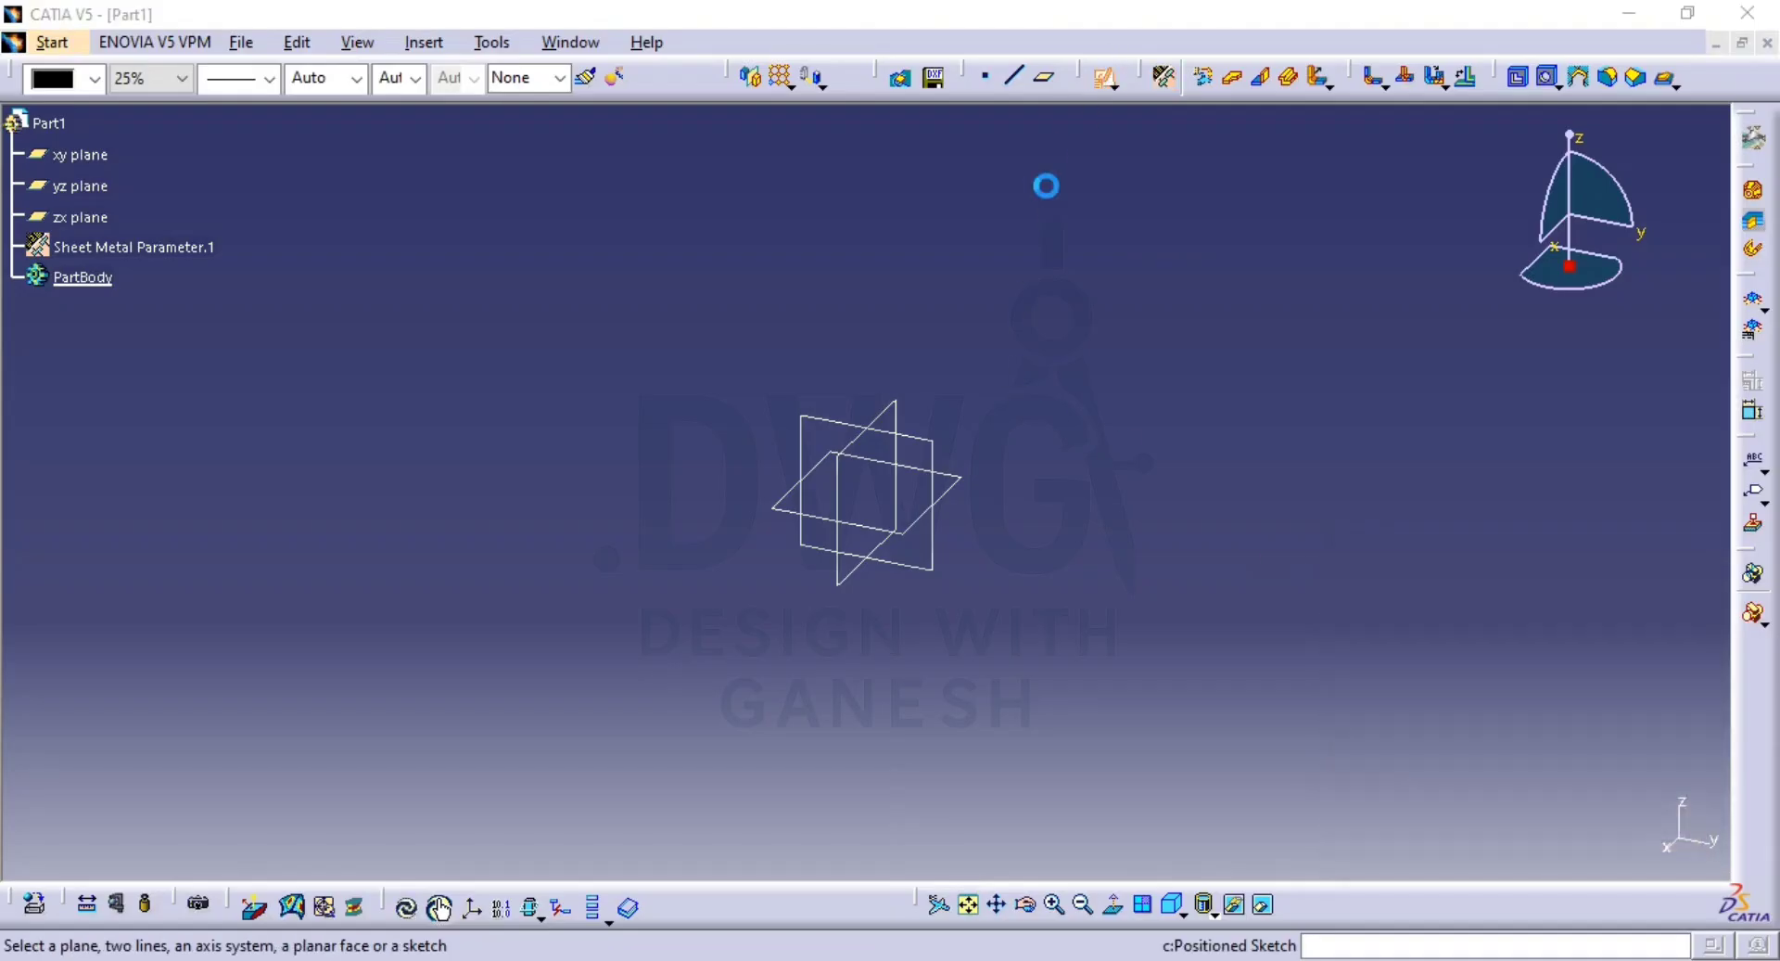
left_click(946, 566)
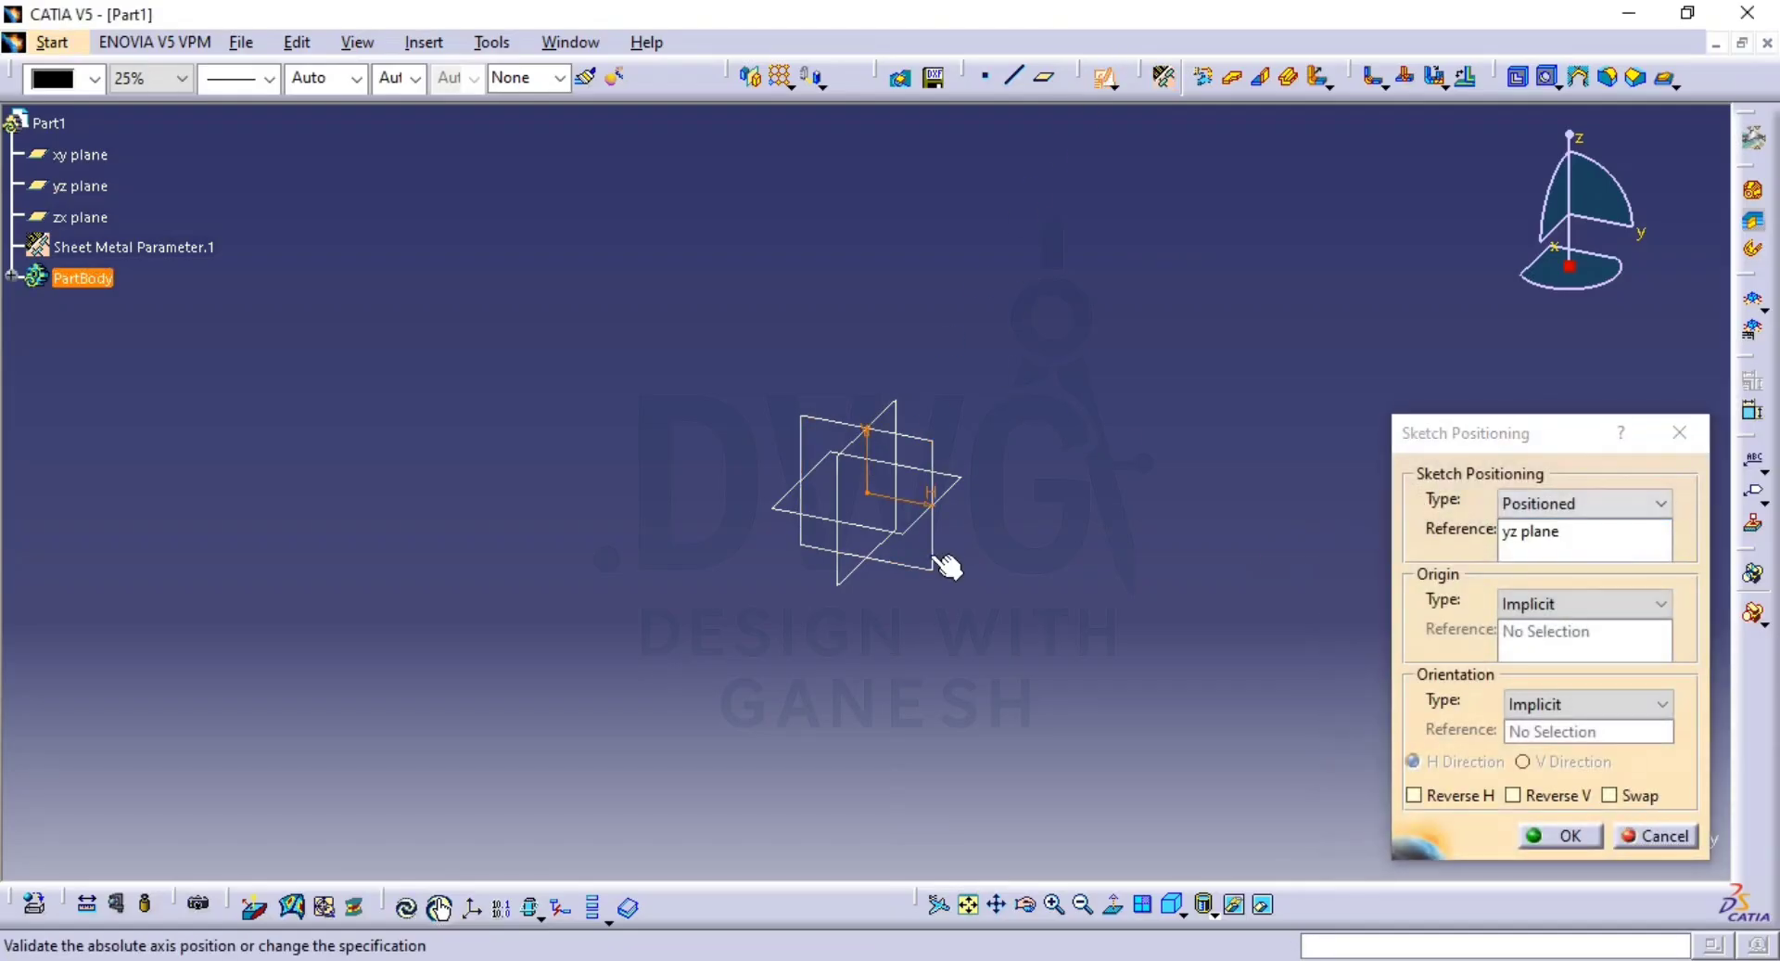
left_click(1567, 837)
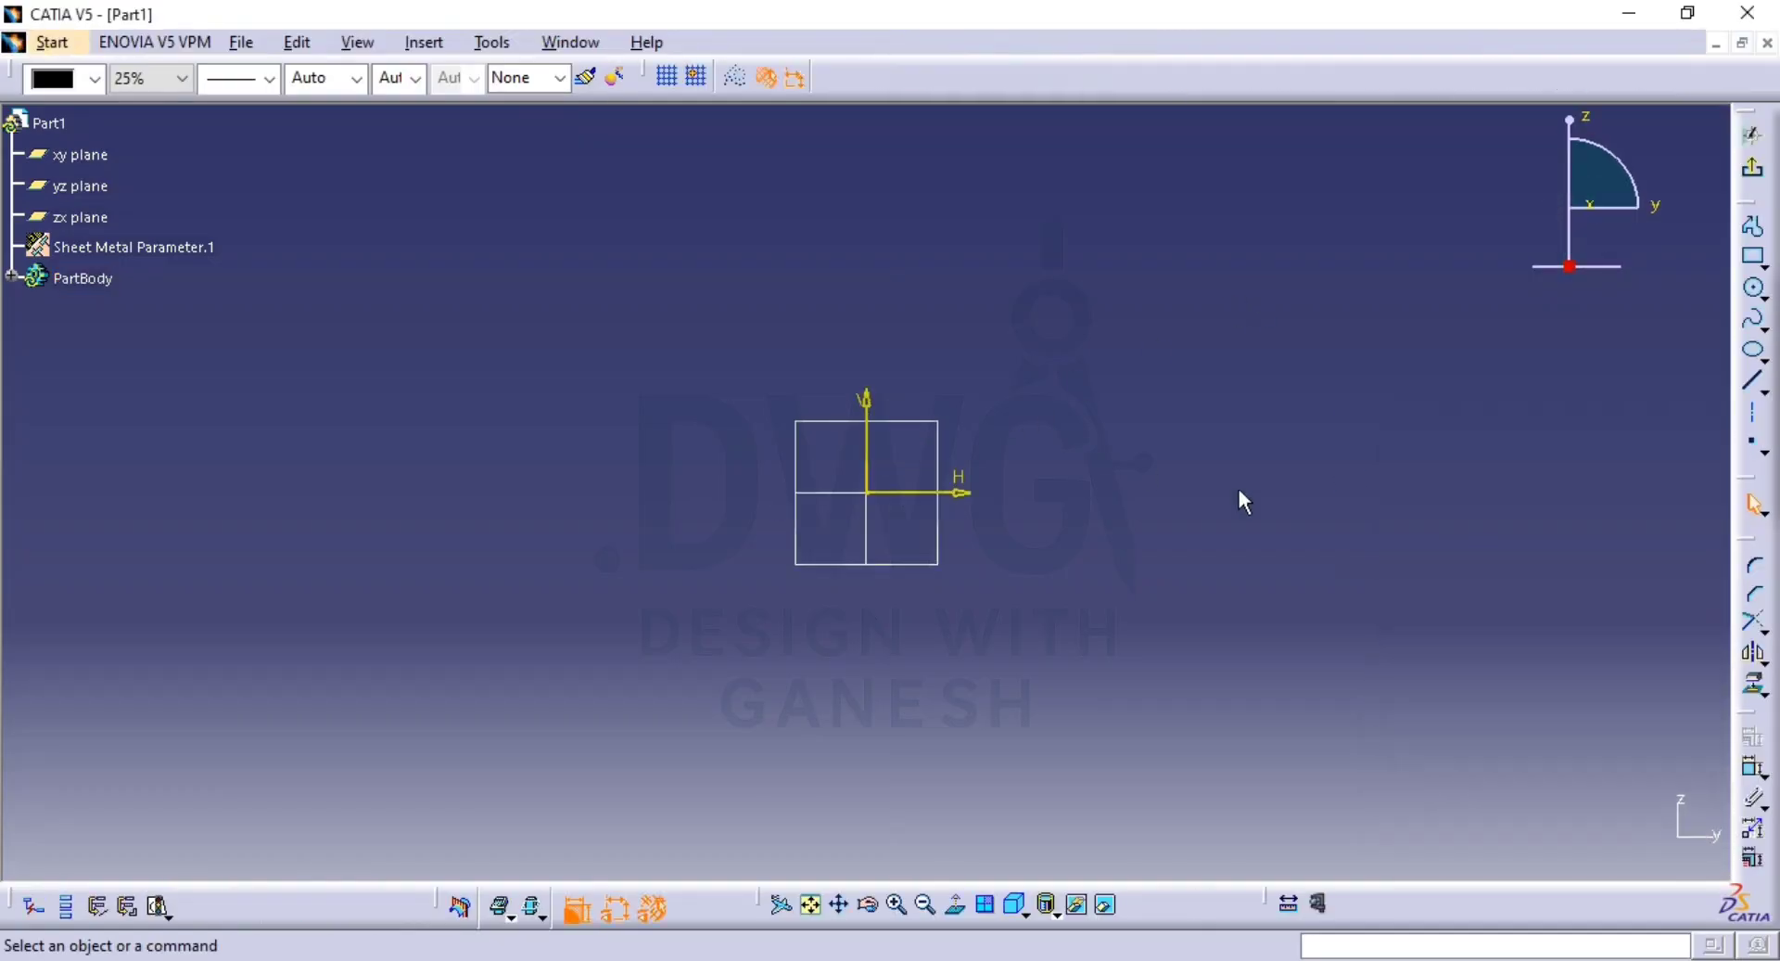
Switch to the PDF drawing book, go back to page 51, and examine the sheet metal part's side profile and its dimensions.
key("alt+Tab")
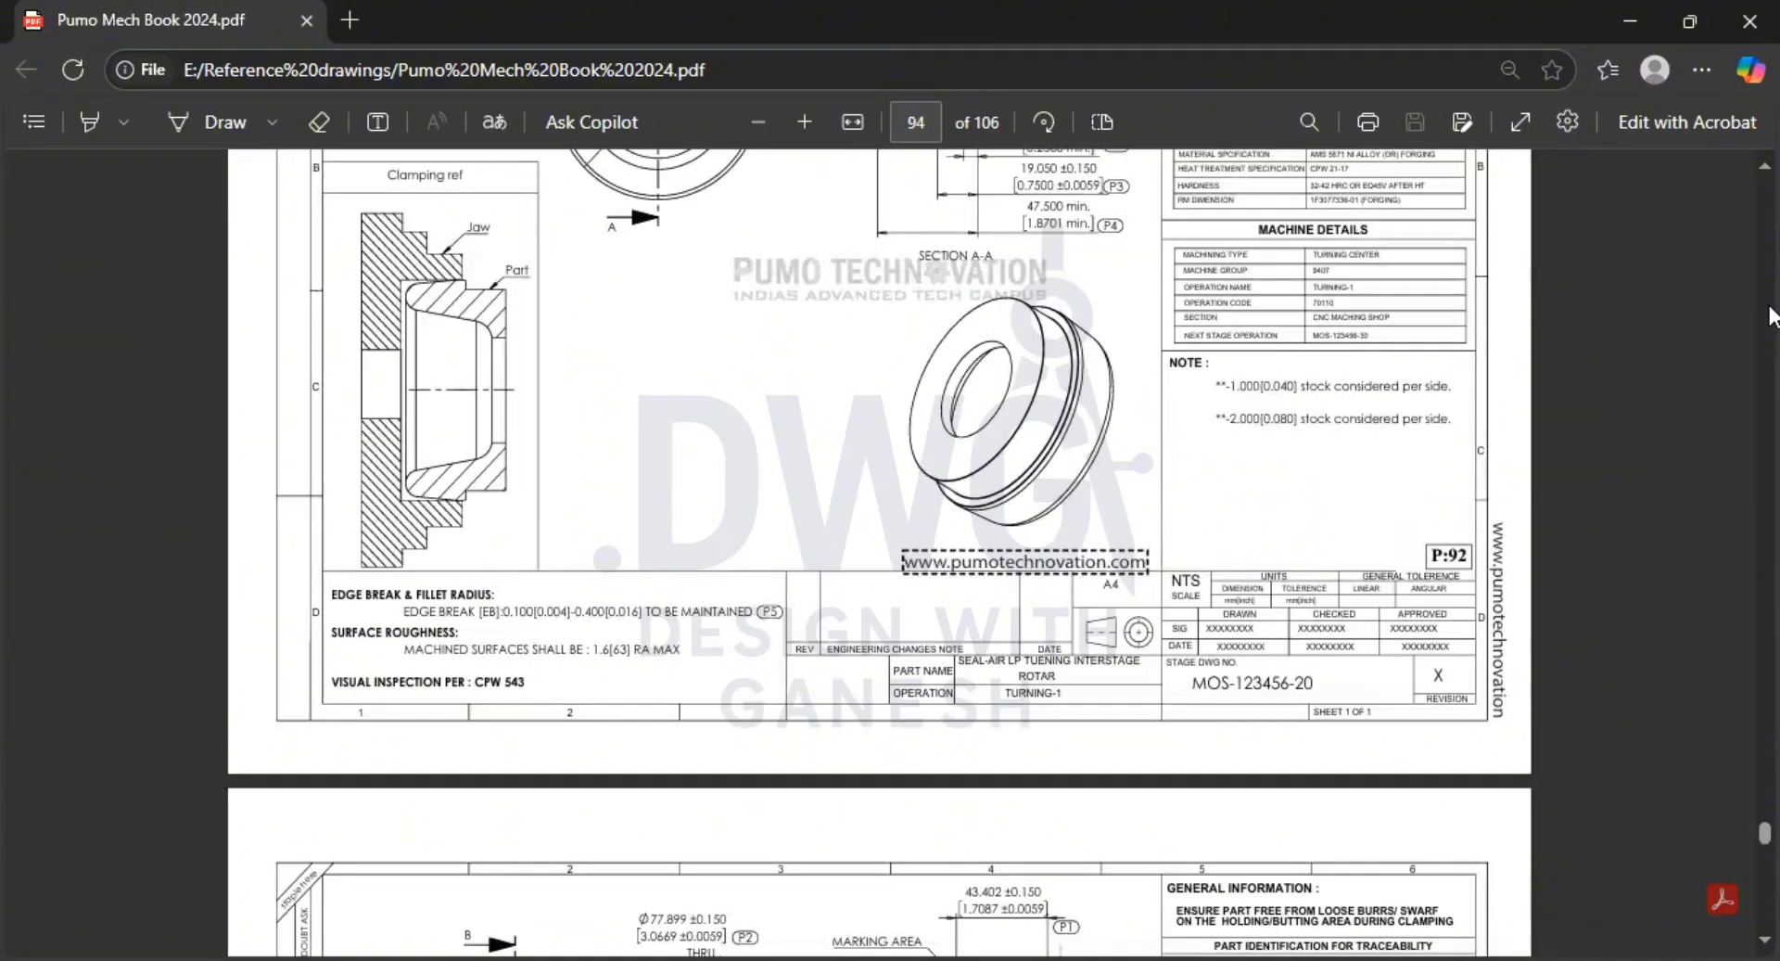
left_click_drag(1764, 832, 1765, 582)
scroll(1724, 686, "up", 6)
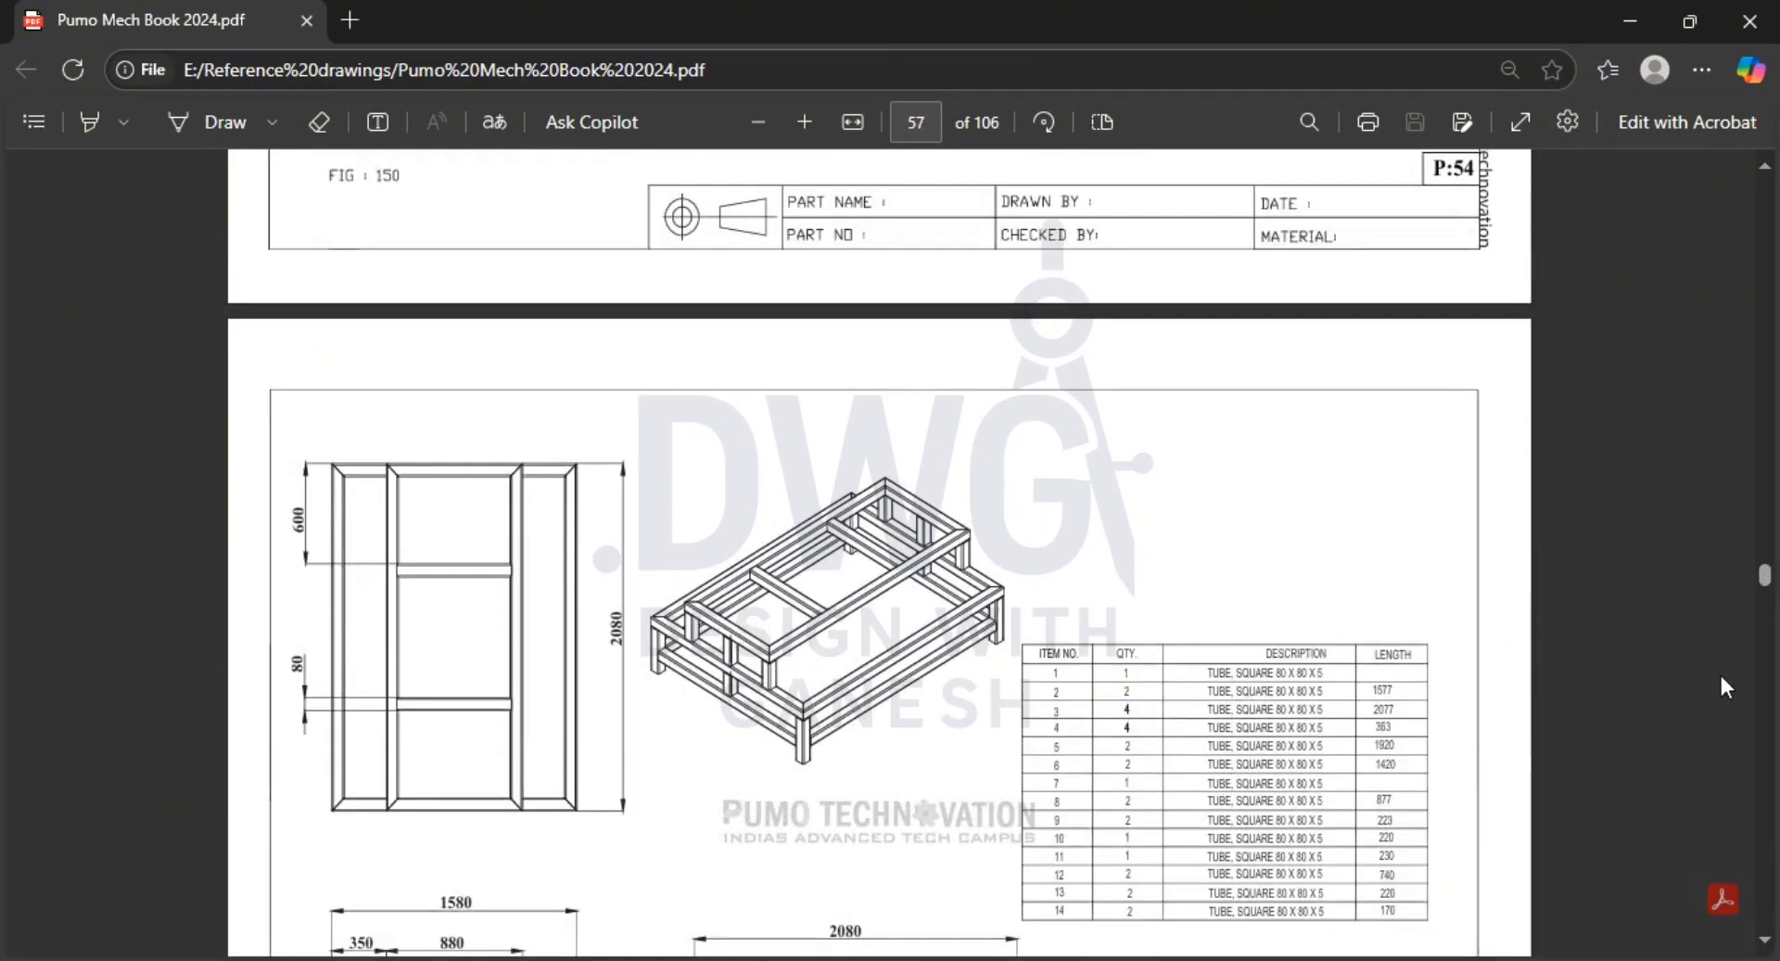
scroll(1035, 680, "up", 20)
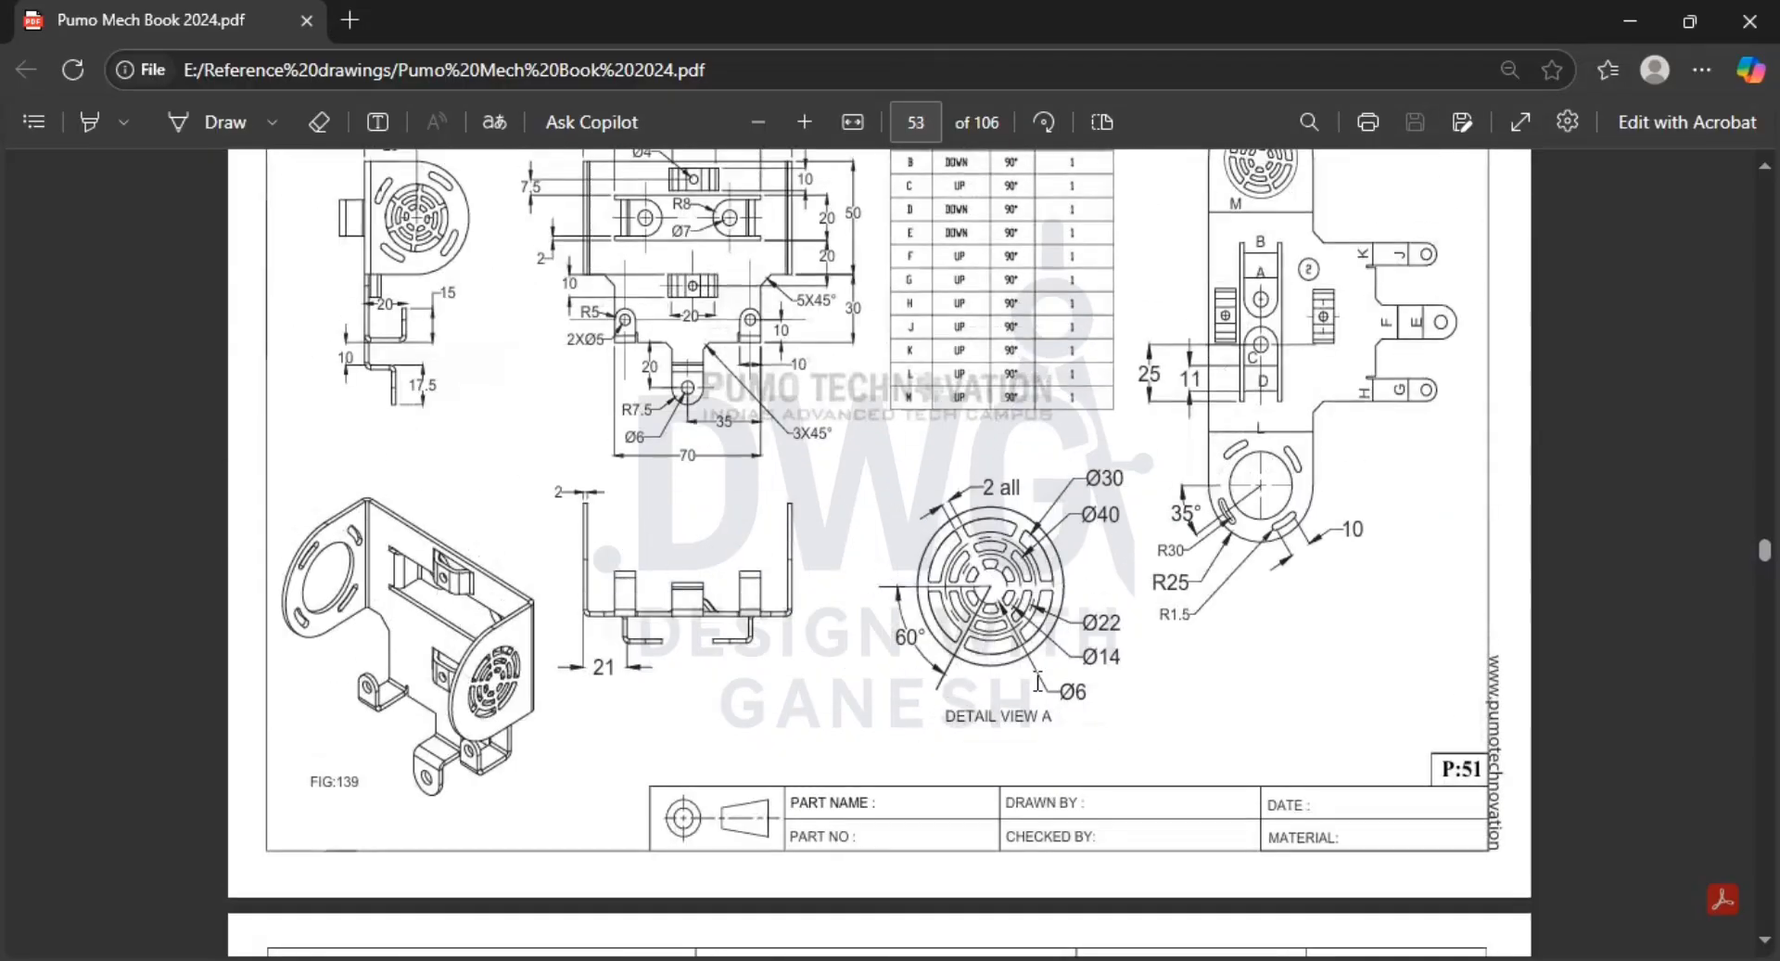
scroll(1035, 681, "up", 15)
scroll(1033, 679, "down", 10)
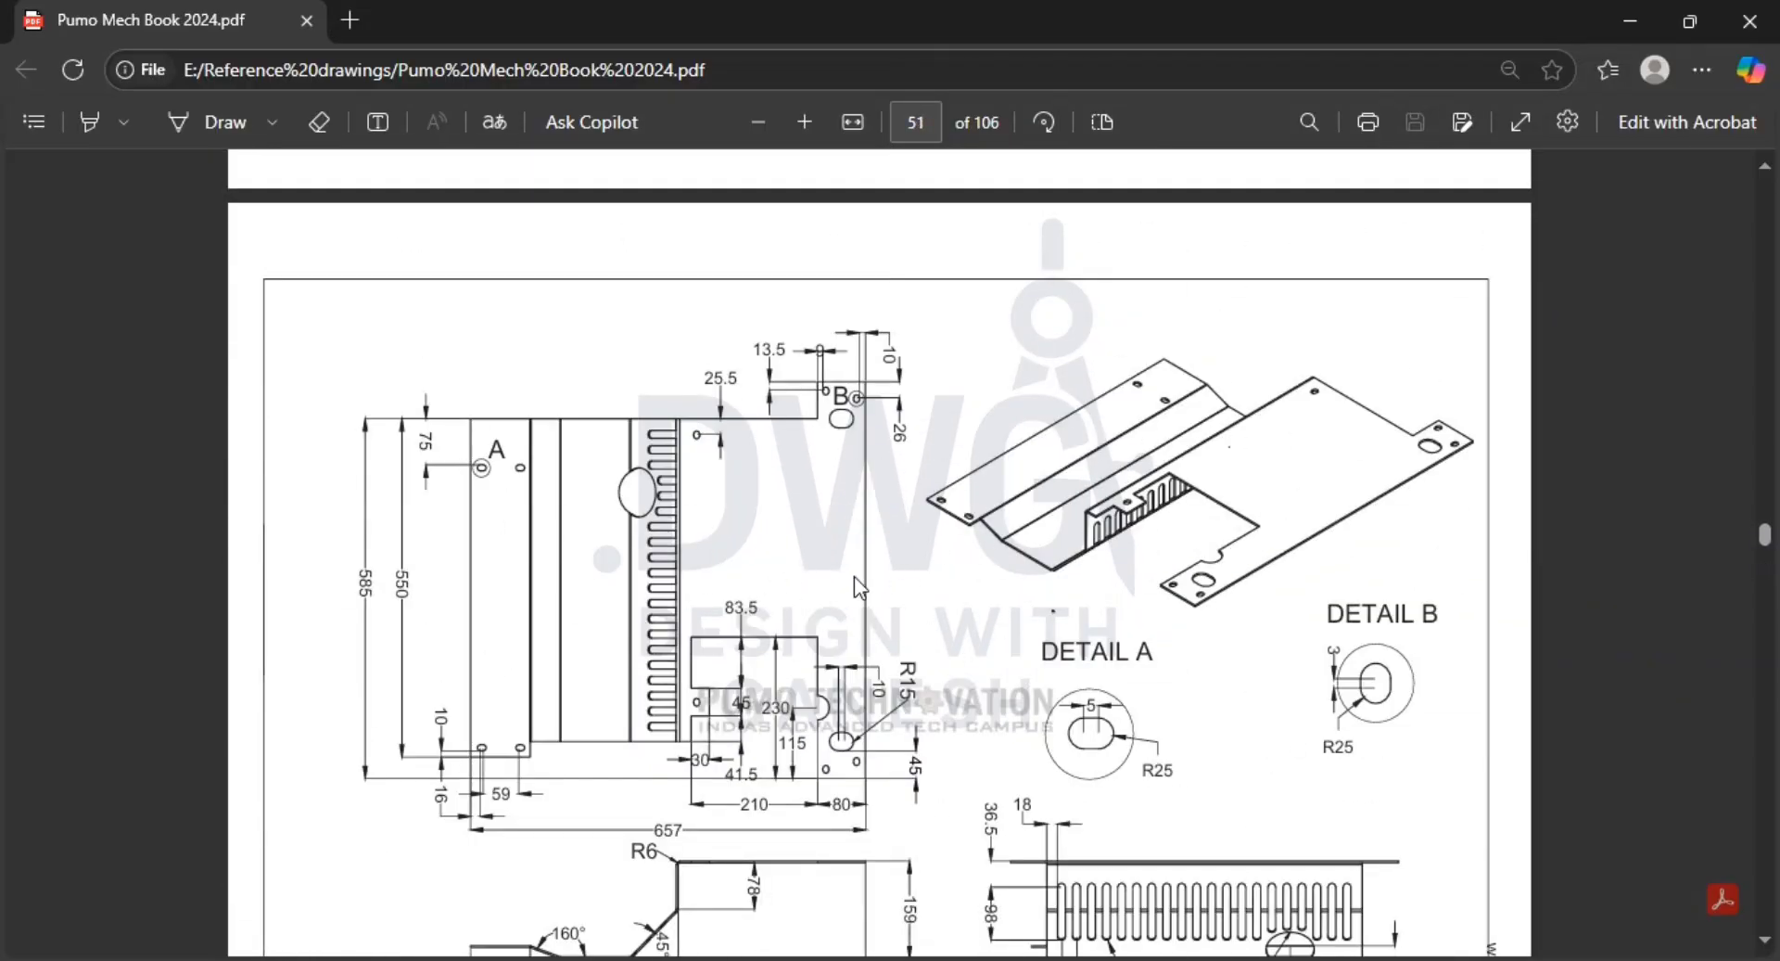
key("alt+Tab")
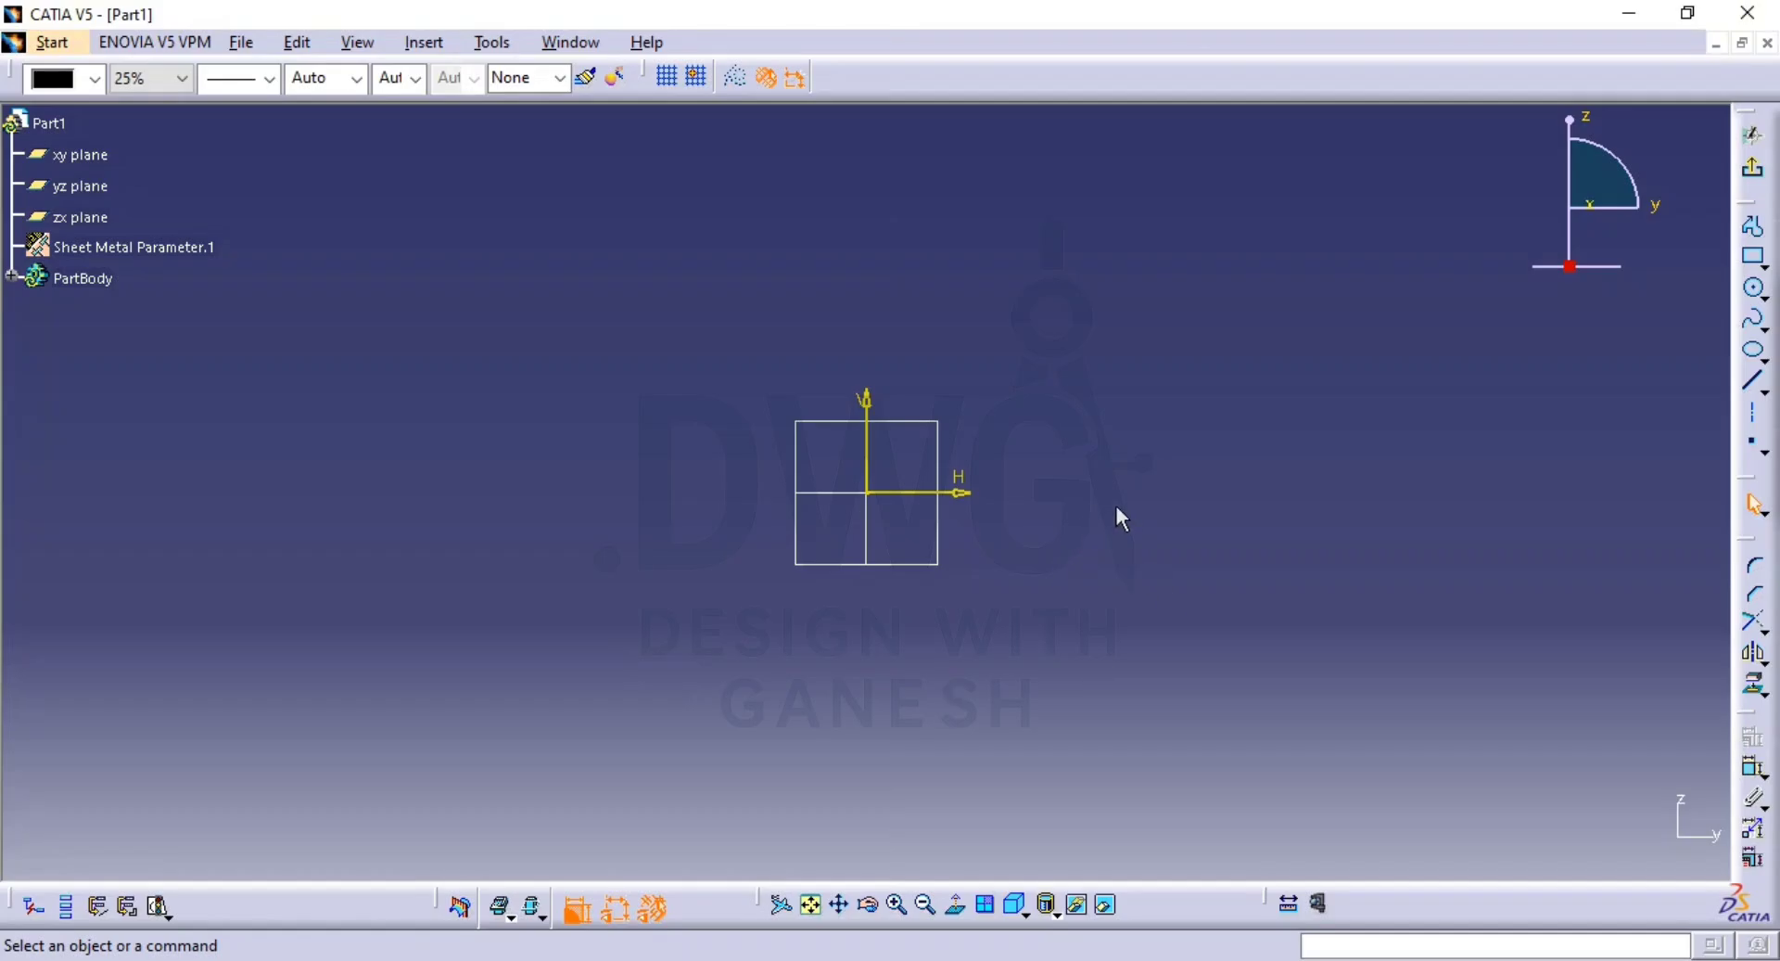
key("alt+Tab")
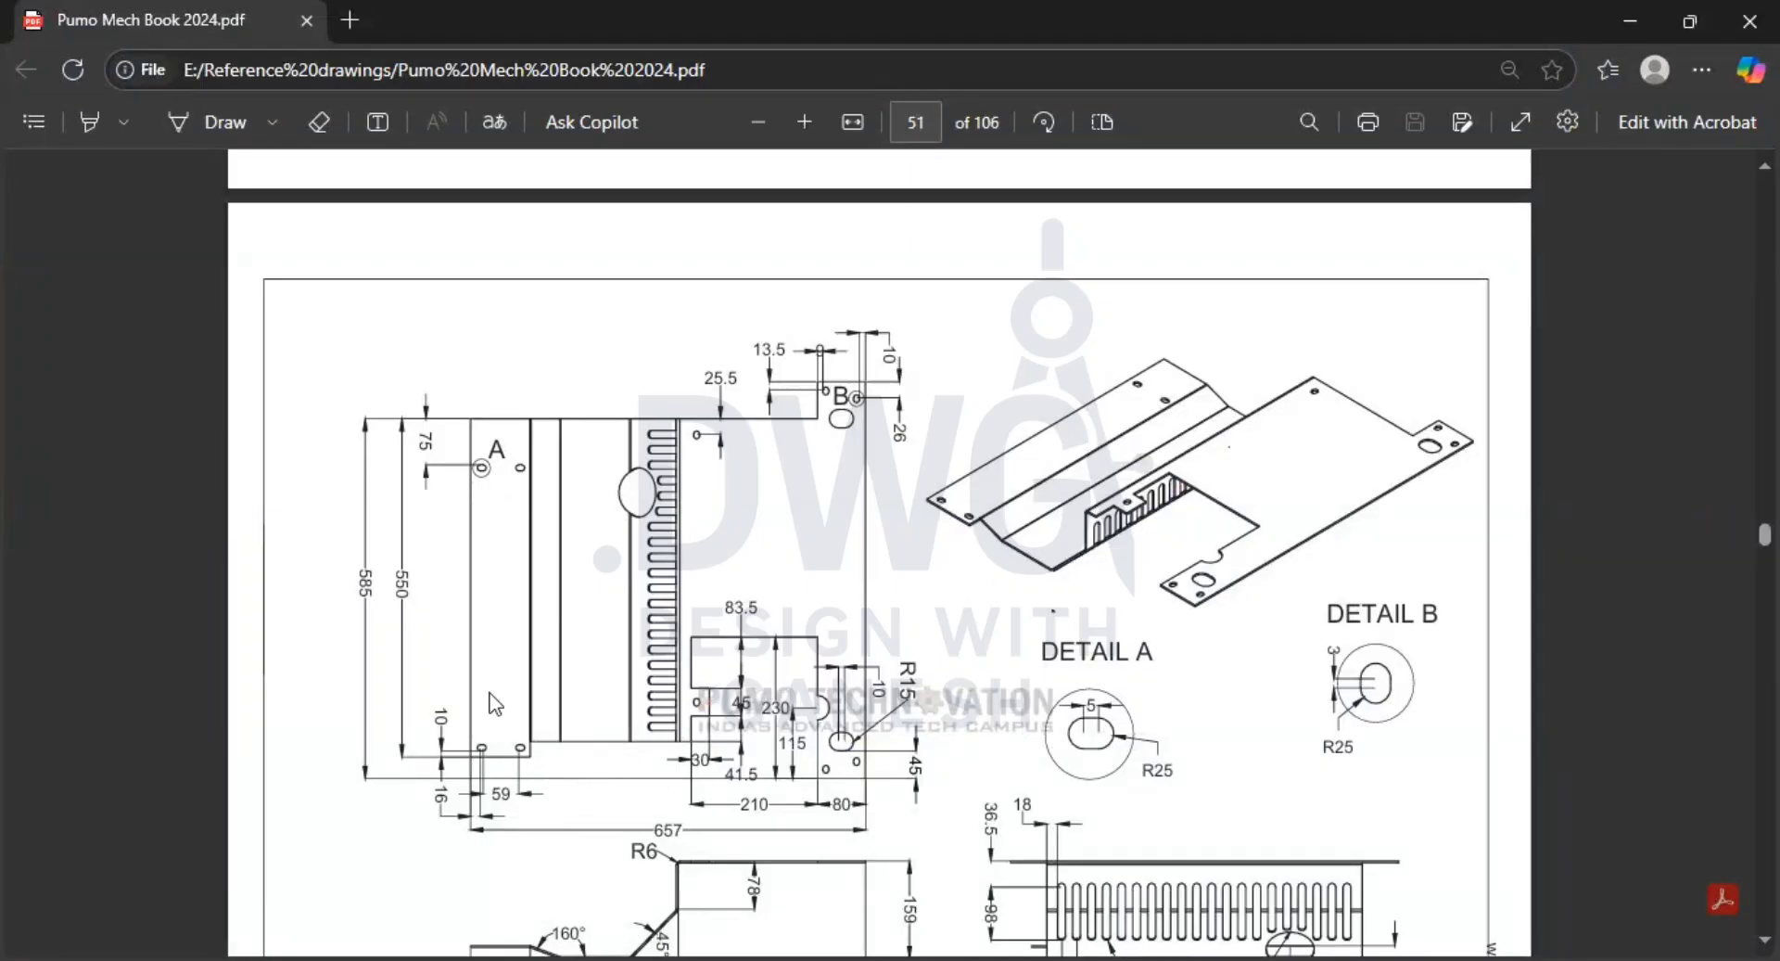
scroll(494, 703, "down", 1)
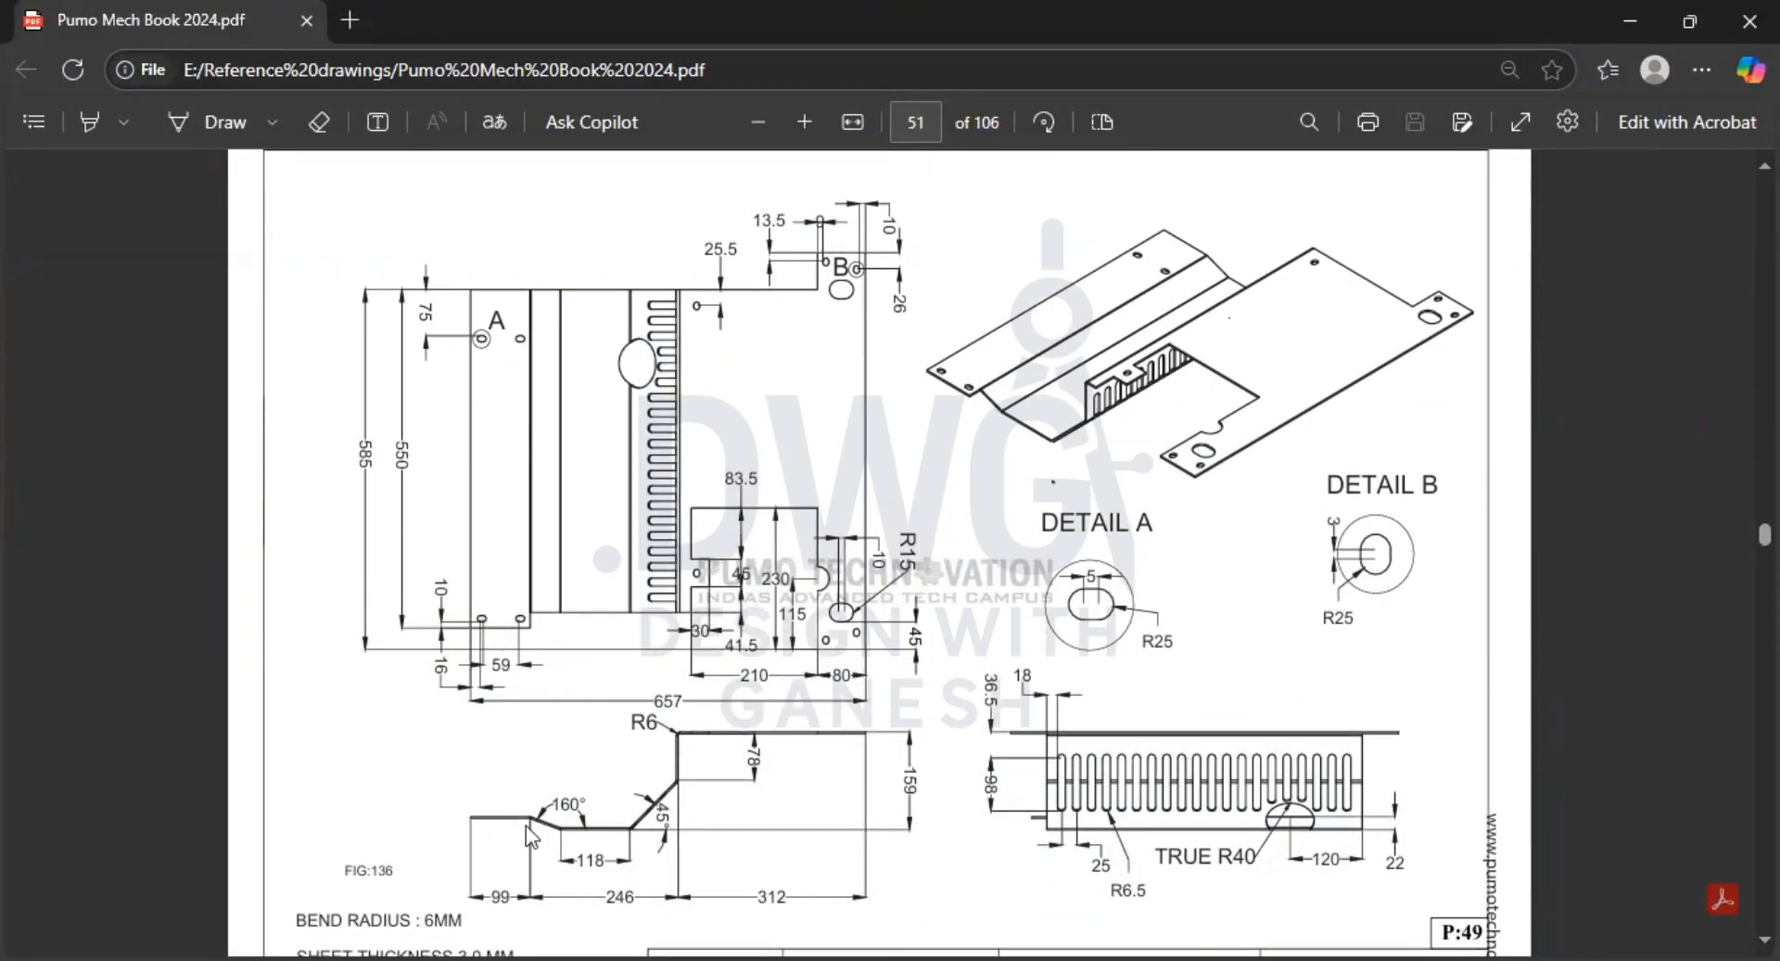
Switch to CATIA V5 and sketch a connected profile: horizontal line about 54 mm long, sloping line to the origin, horizontal line, rising inclined line, vertical line.
key("alt+Tab")
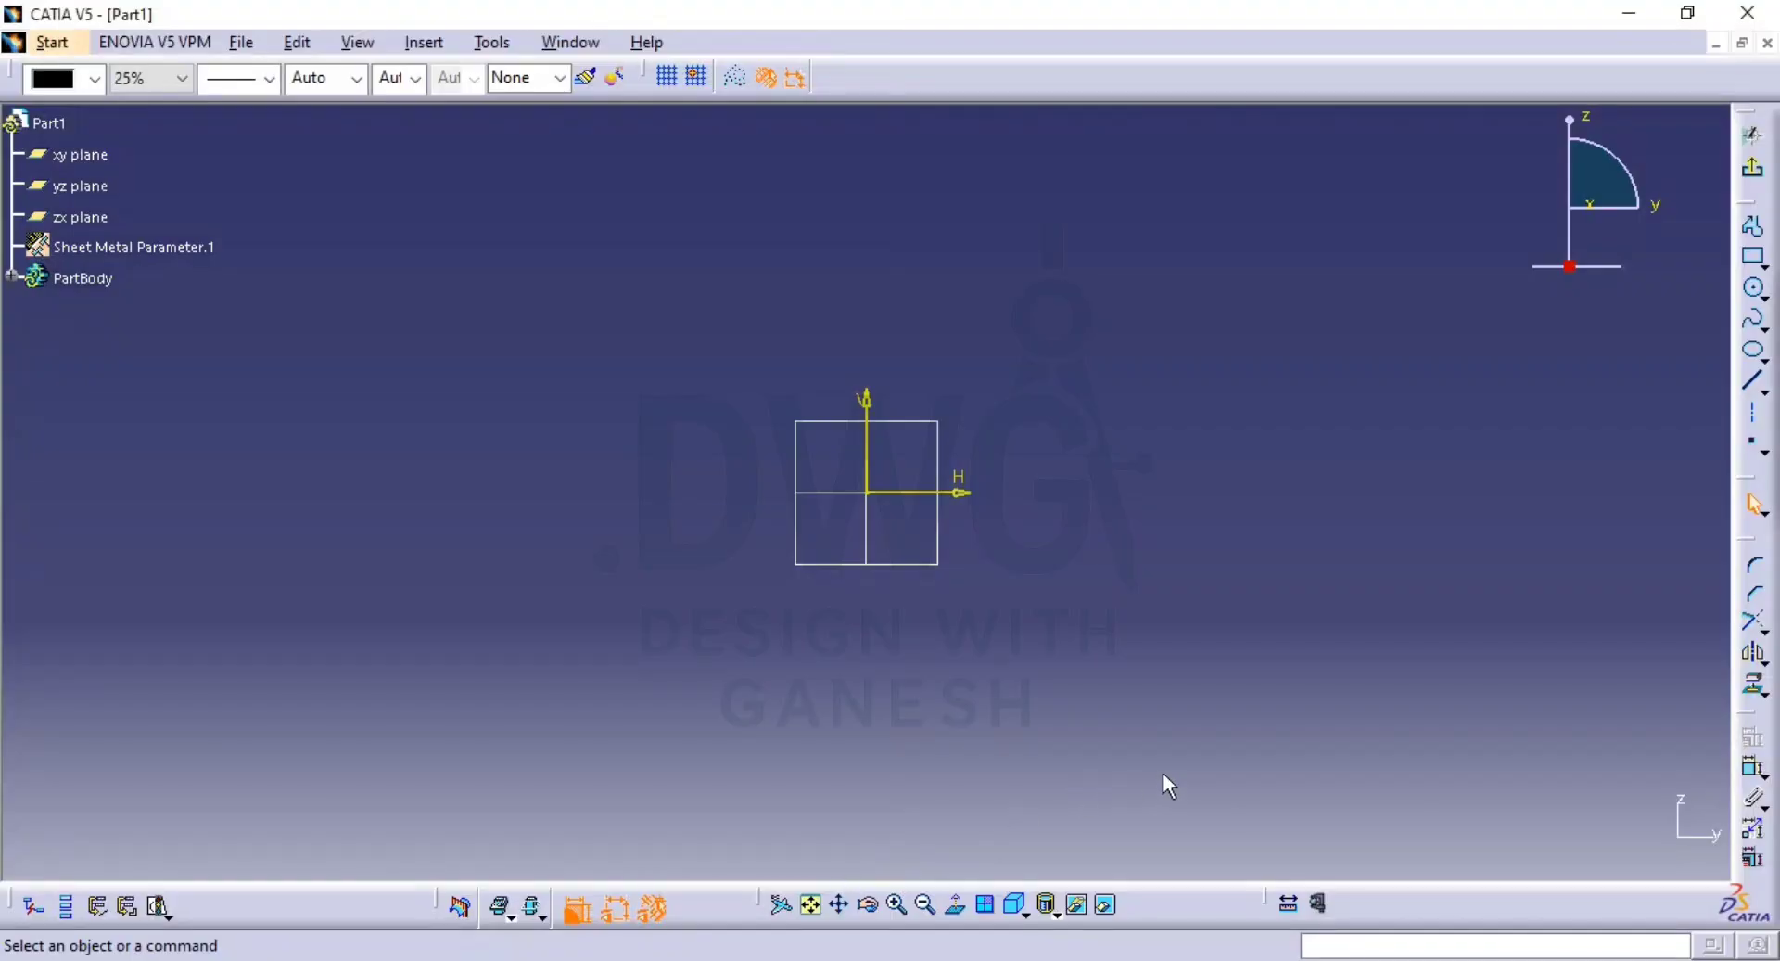
left_click(1755, 228)
left_click(579, 454)
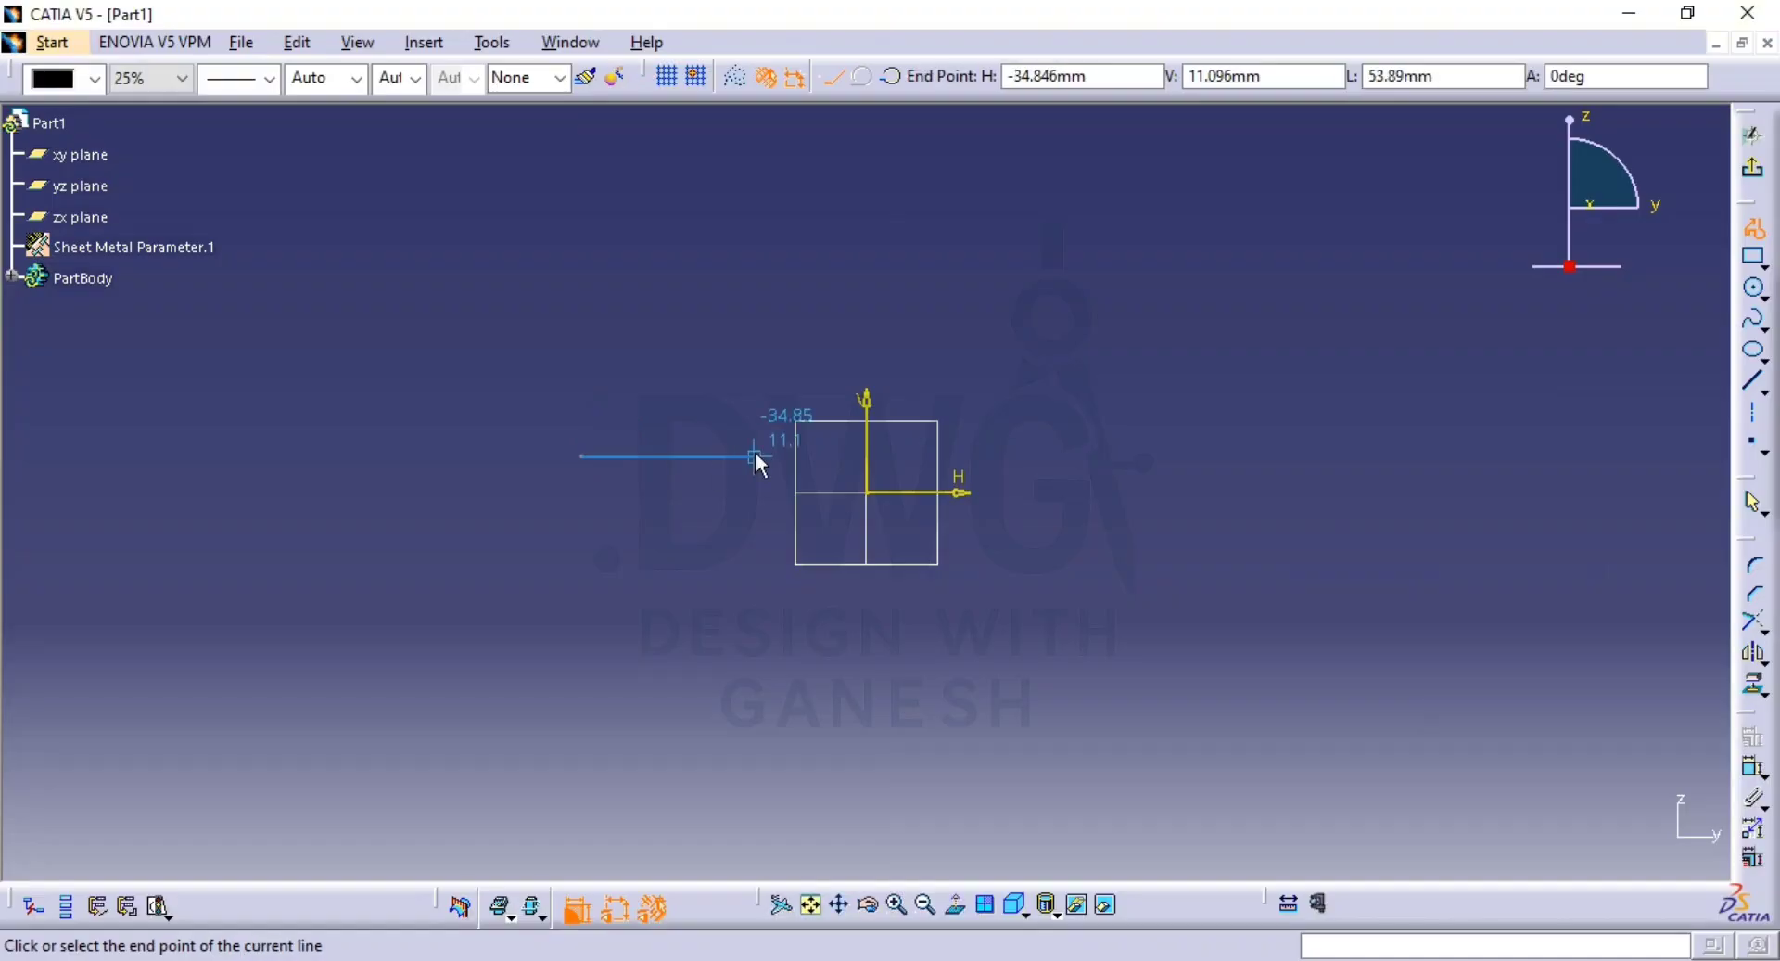
left_click(866, 491)
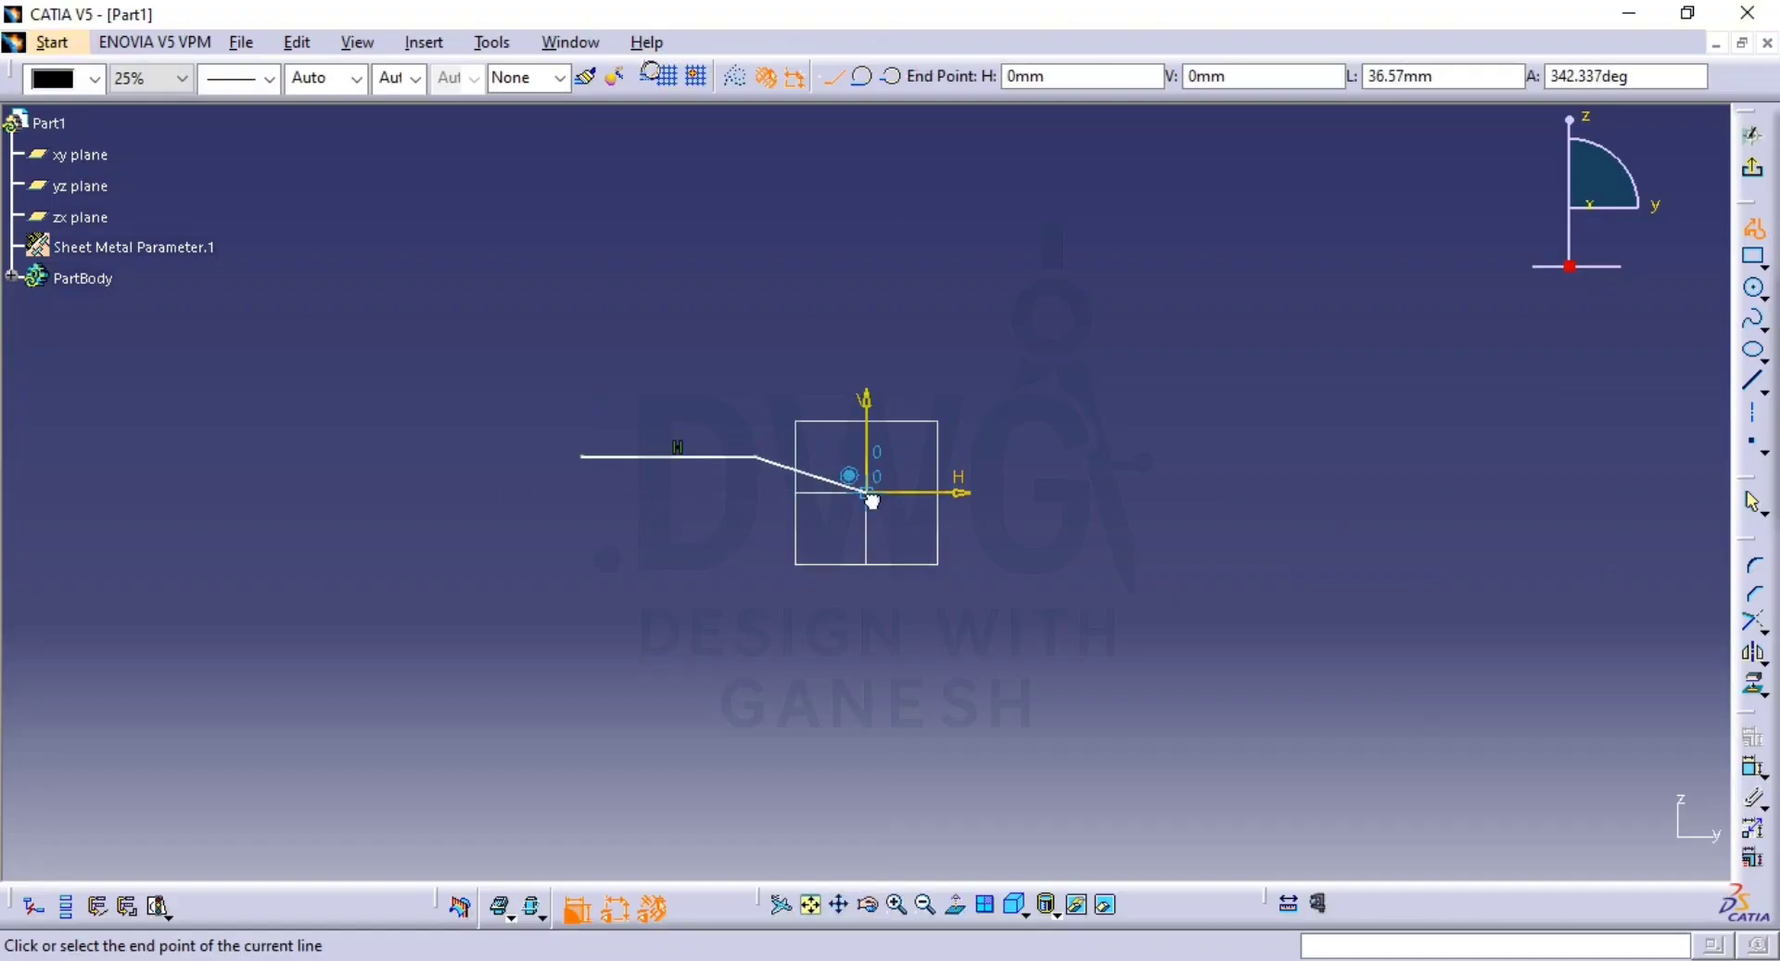
left_click(1083, 491)
left_click(1282, 352)
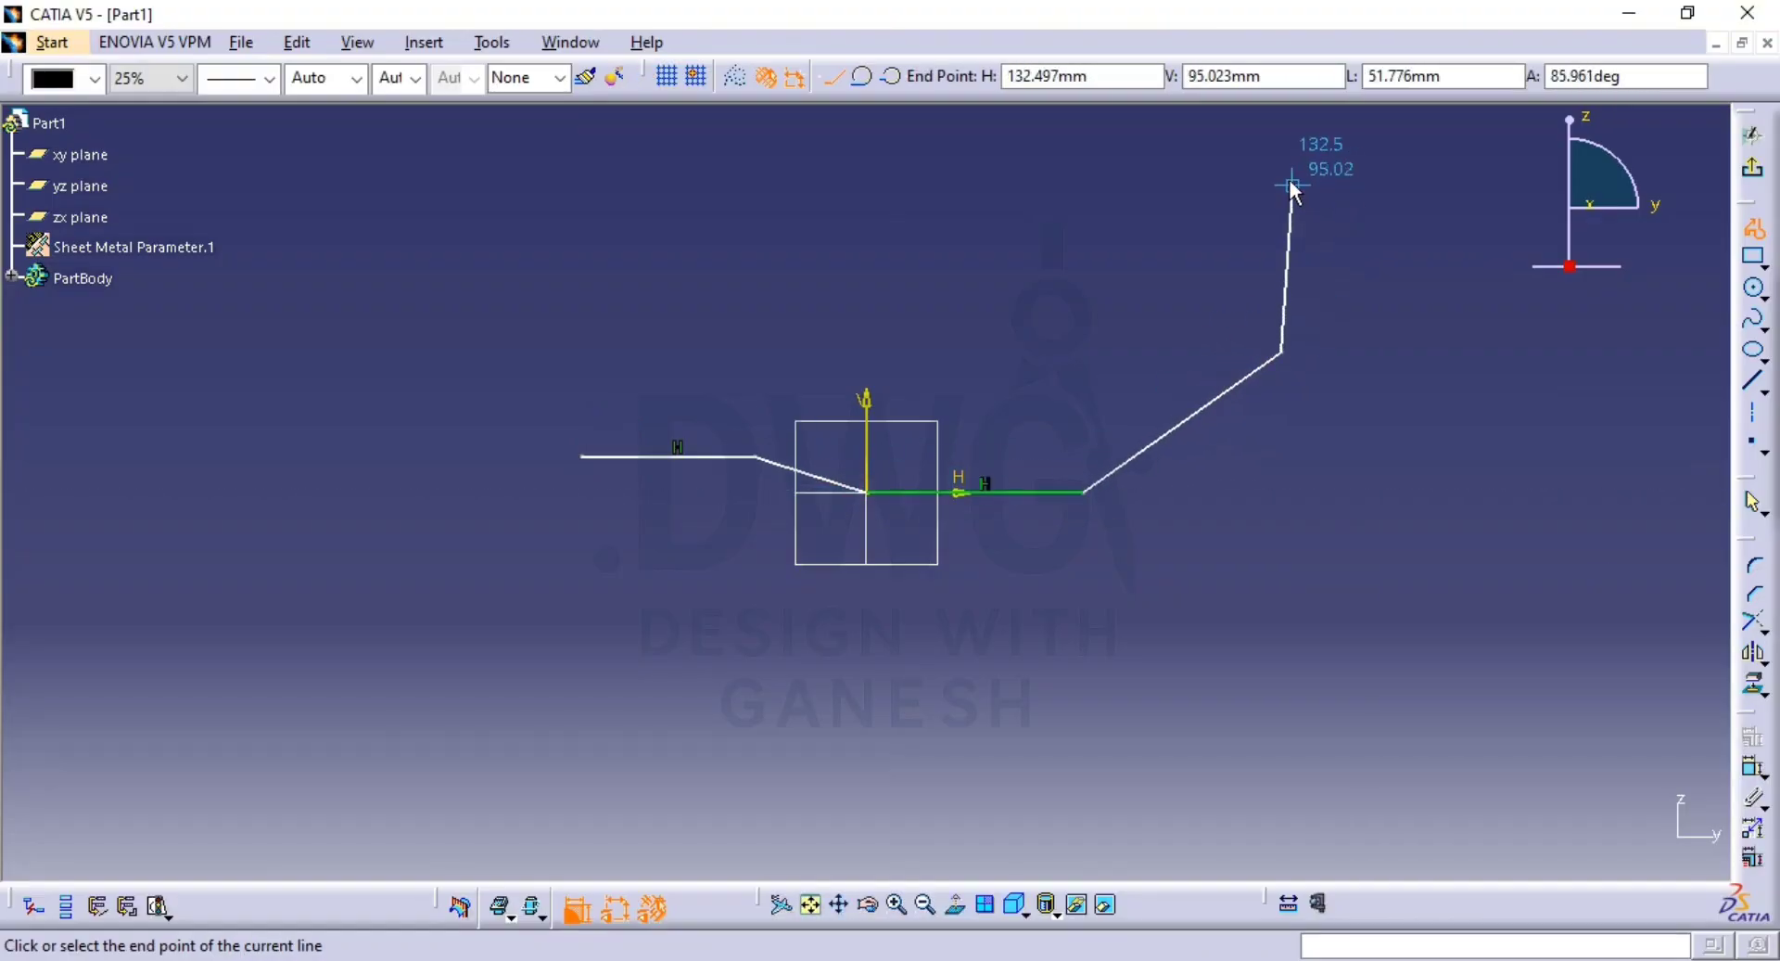
left_click(1281, 167)
key("Escape")
key("Escape")
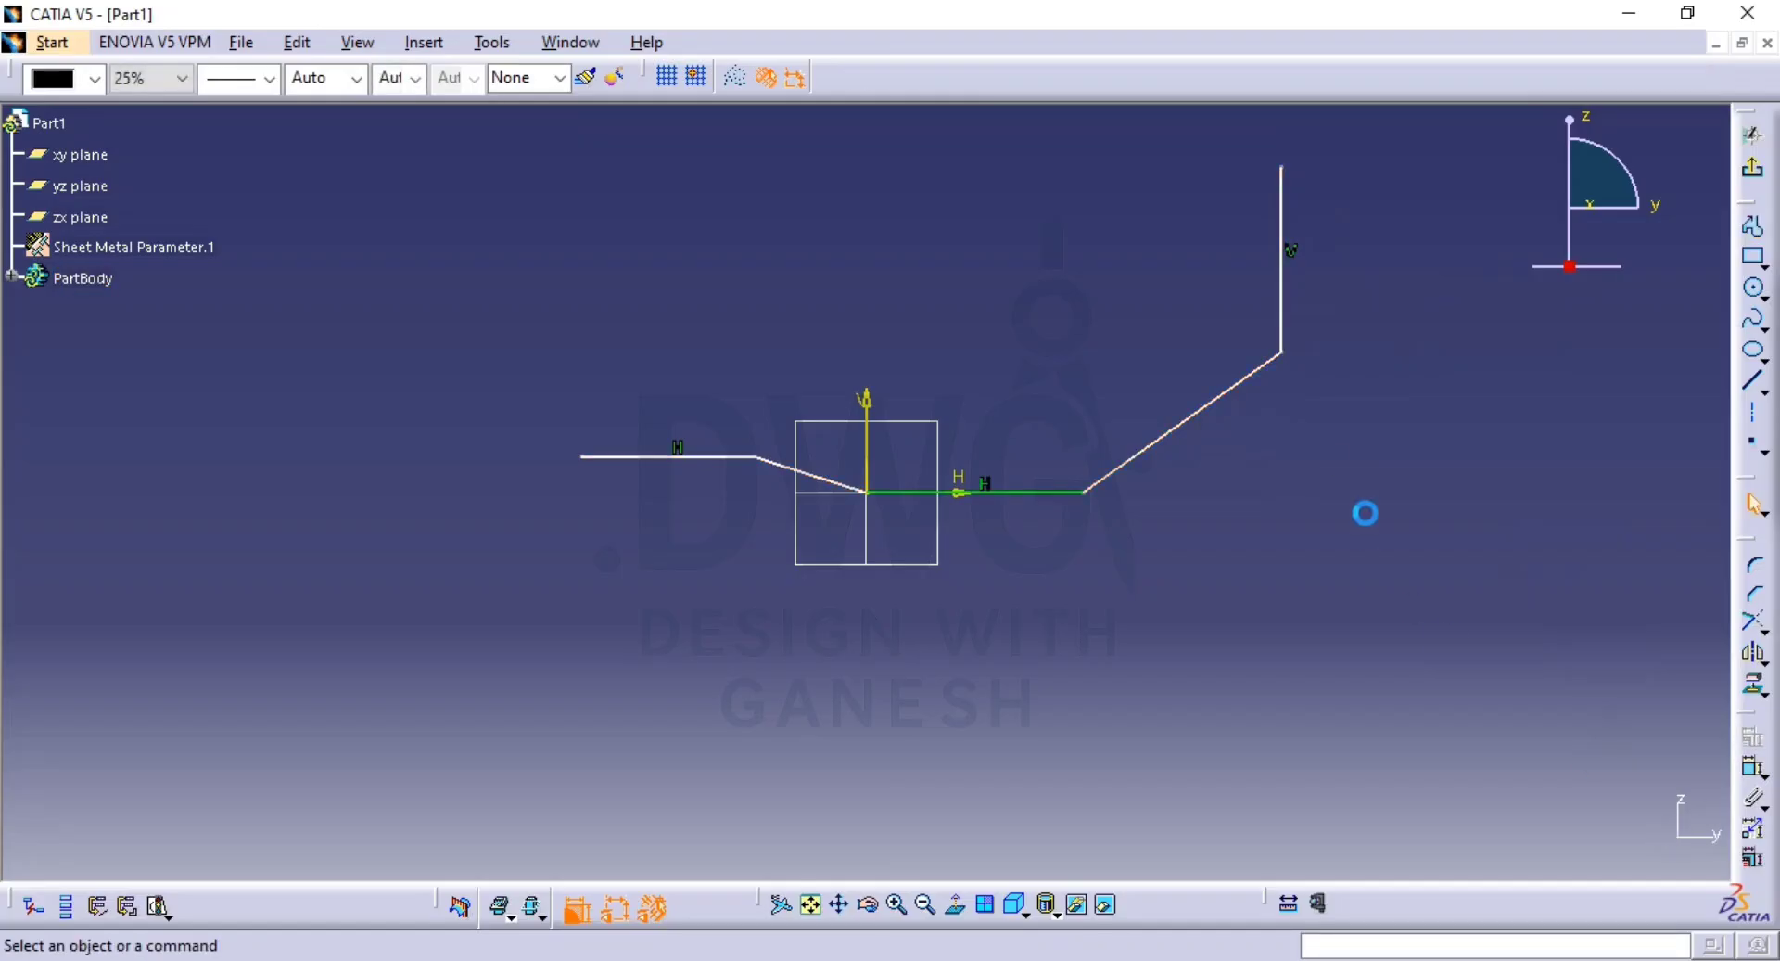
Draw a horizontal line outward from the vertical line's upper end and delete the extra constraint at its free end.
middle_click_drag(1644, 473, 1604, 618)
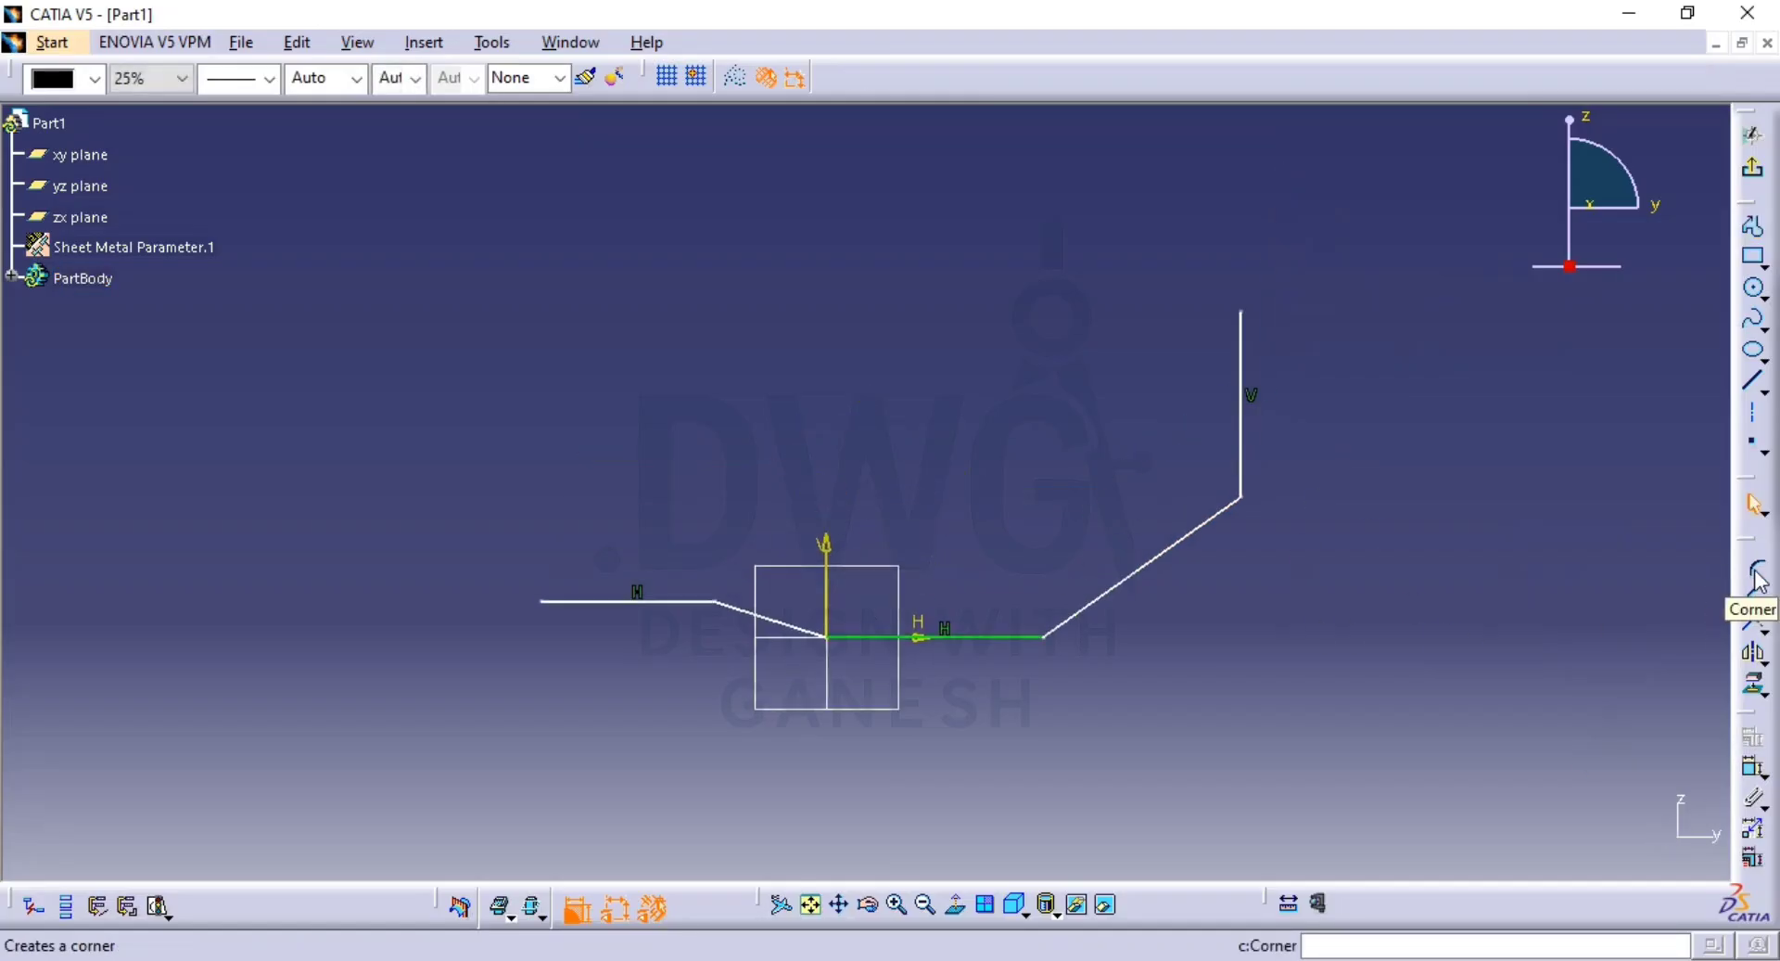
left_click(1756, 389)
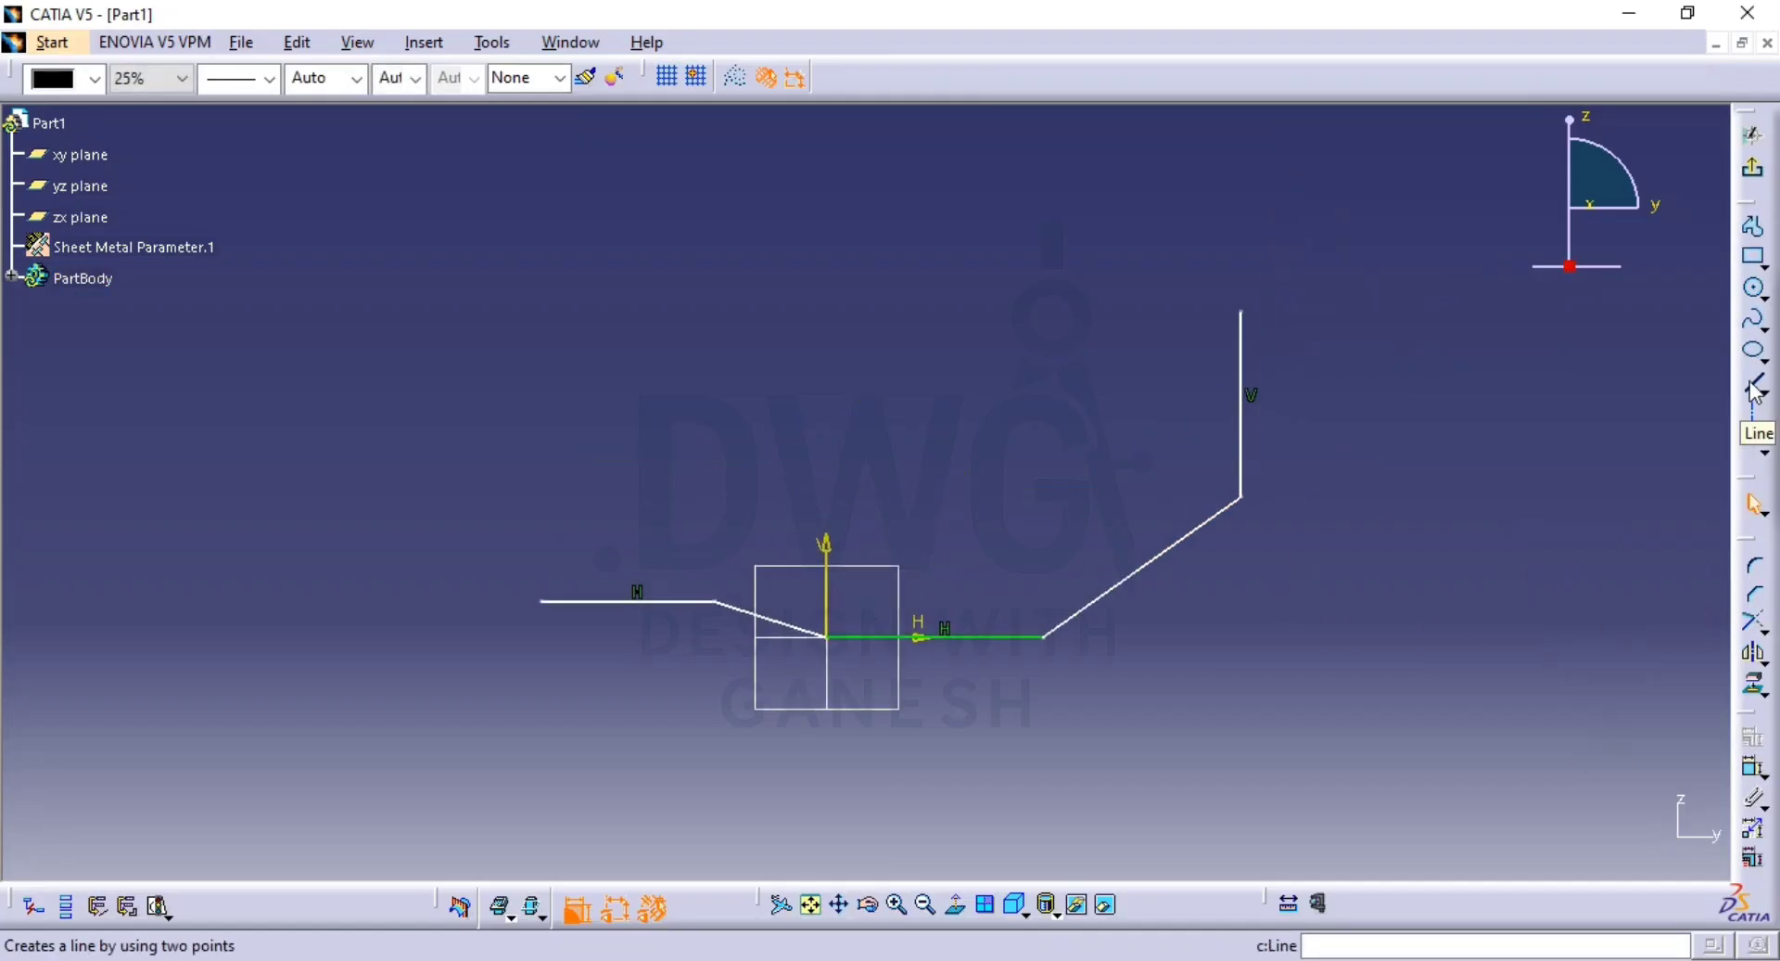
left_click(1243, 312)
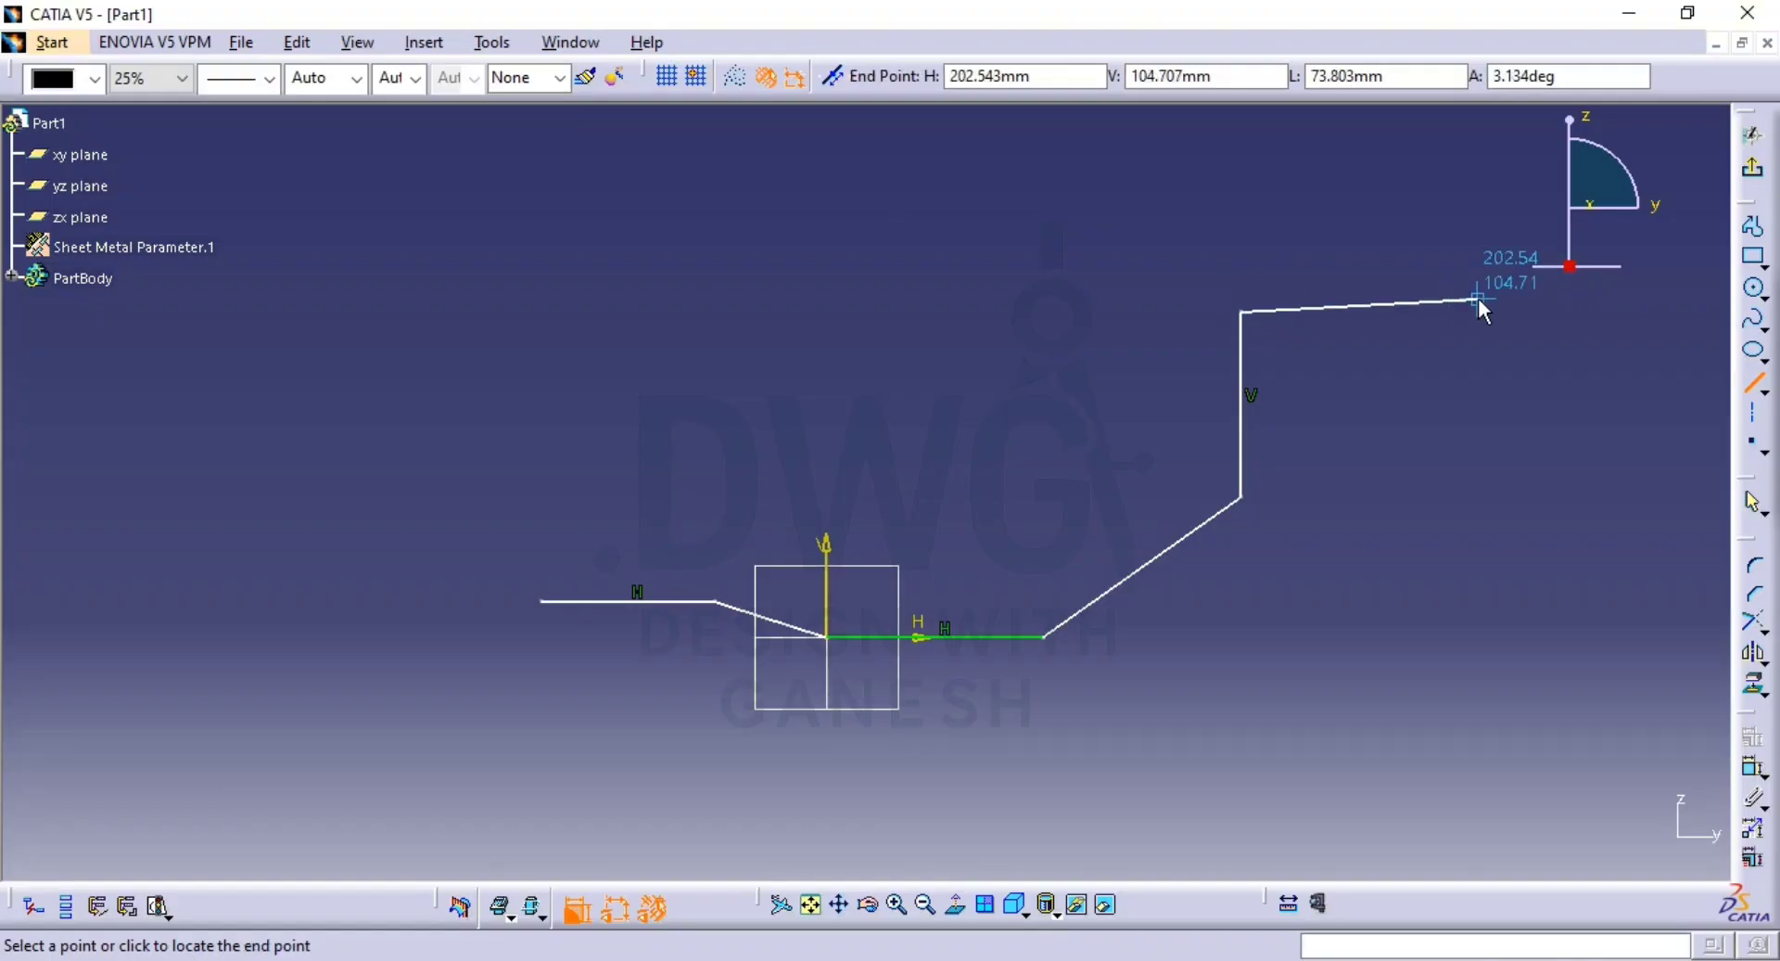
left_click(1512, 309)
left_click(1500, 403)
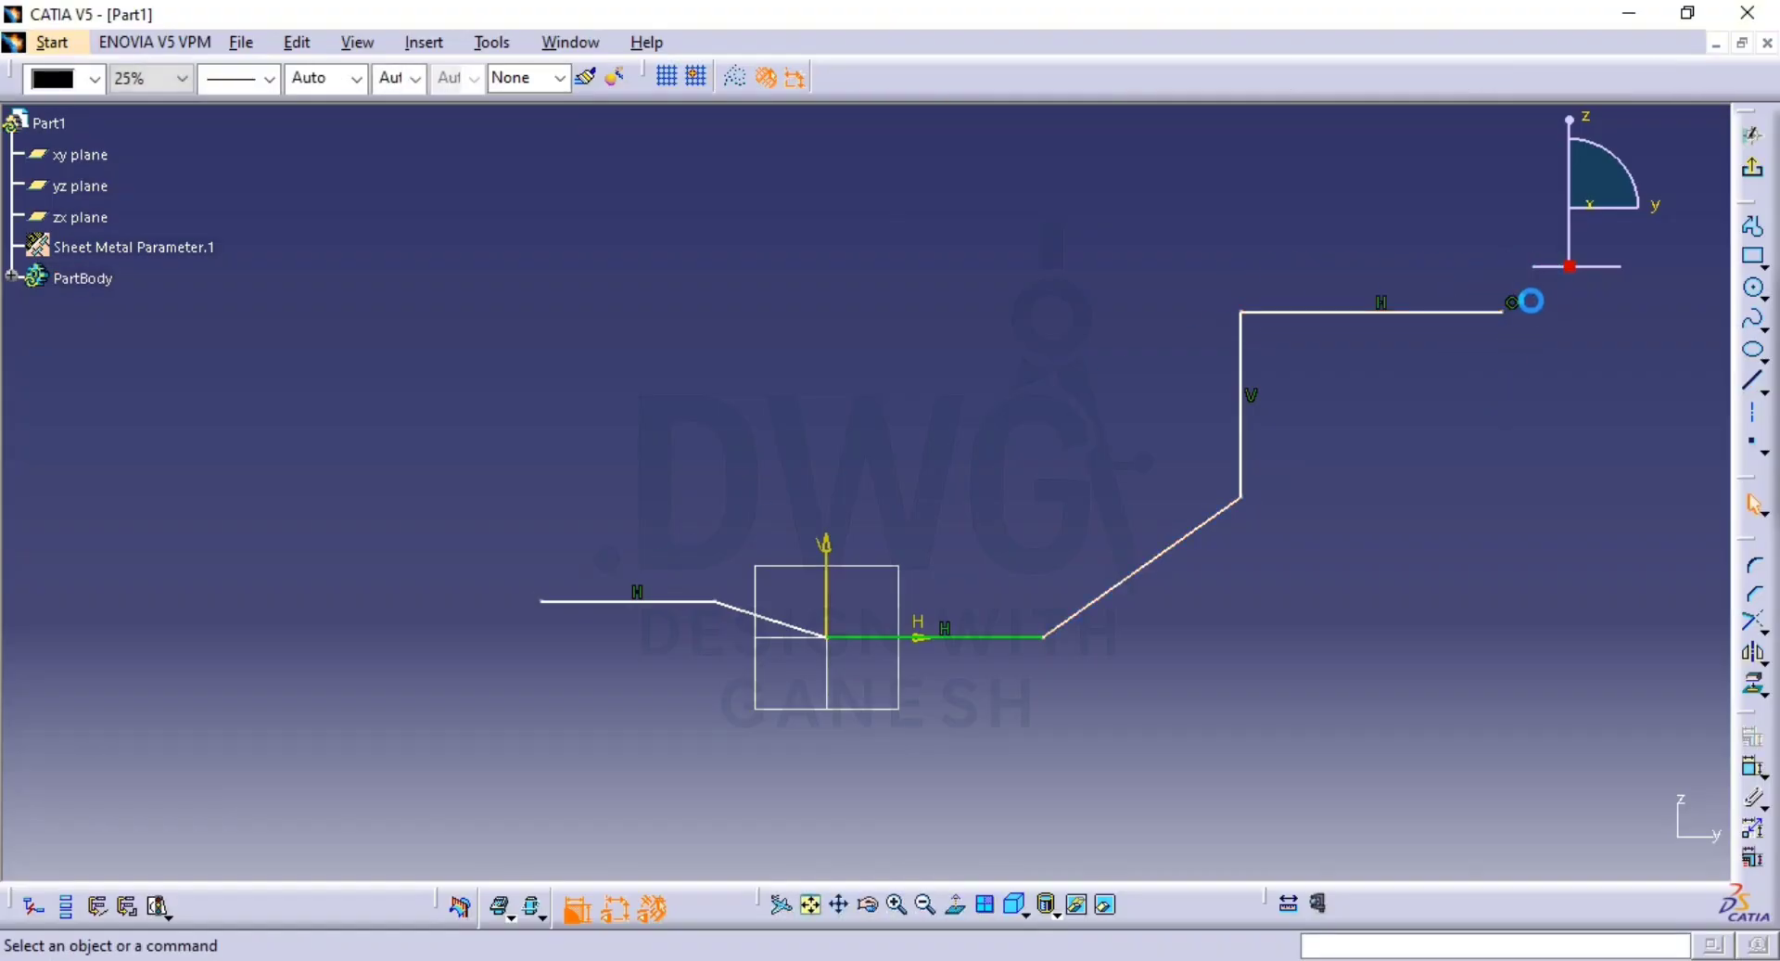
left_click(1514, 303)
key("Delete")
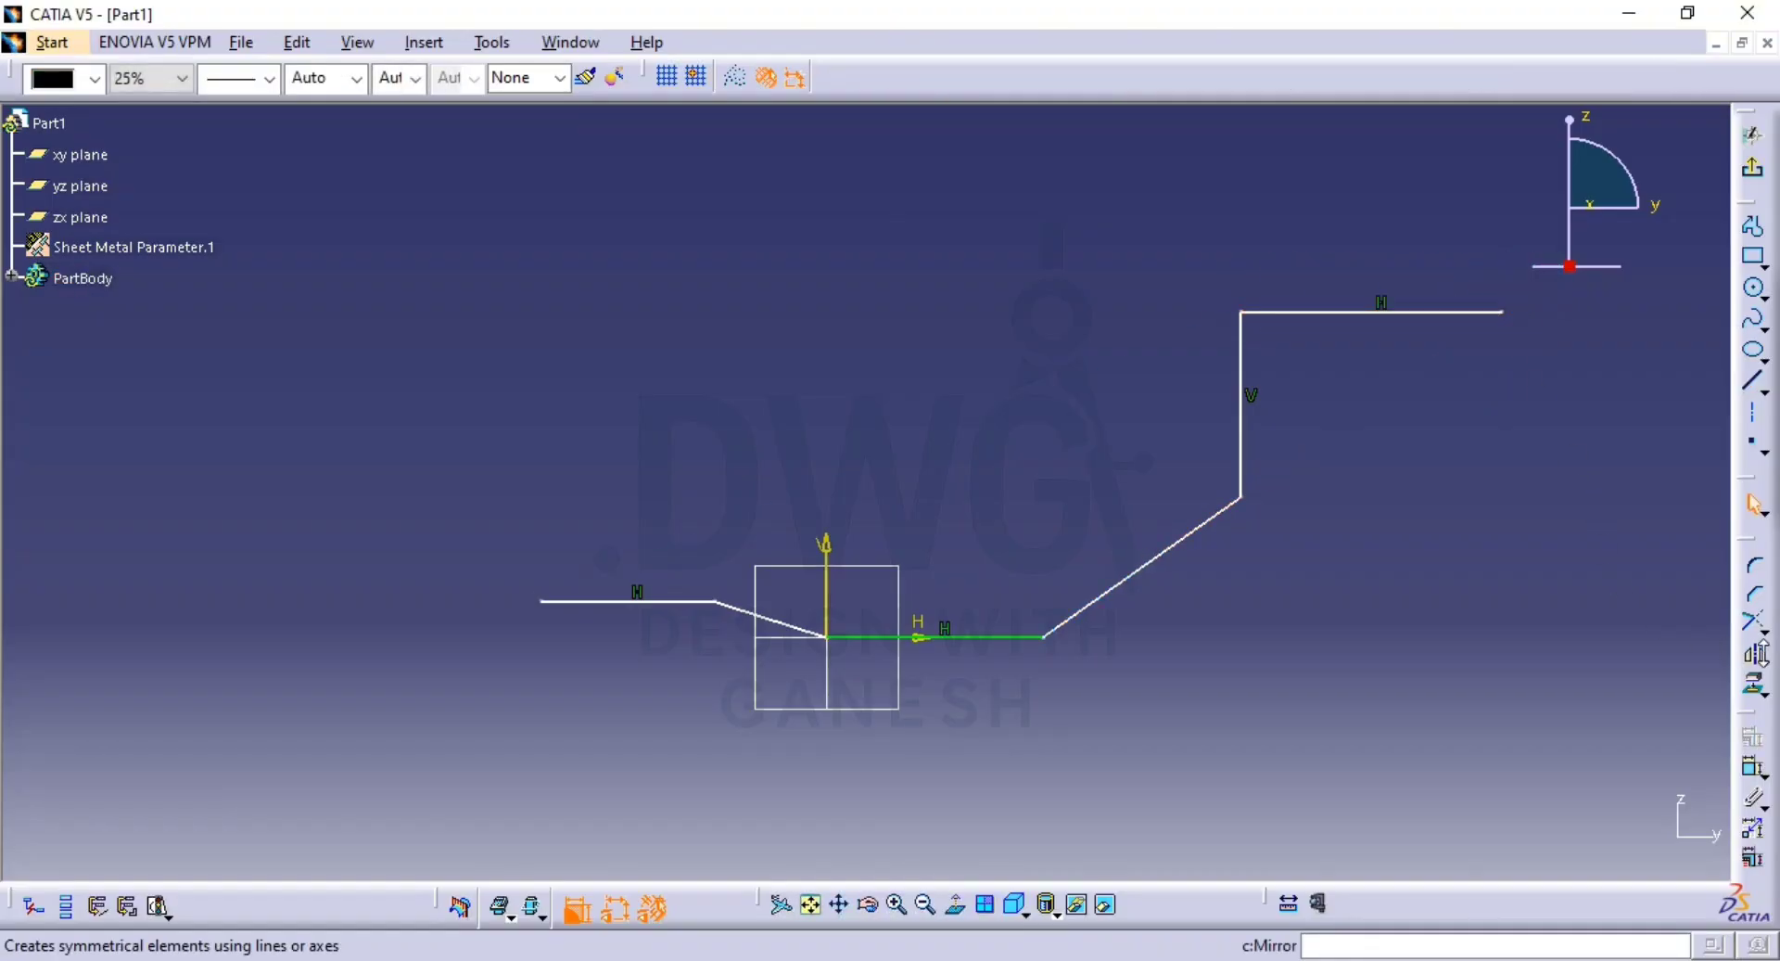
Round the corner between the vertical line and the upper horizontal line with a 6 mm radius.
left_click(1755, 566)
left_click(1258, 350)
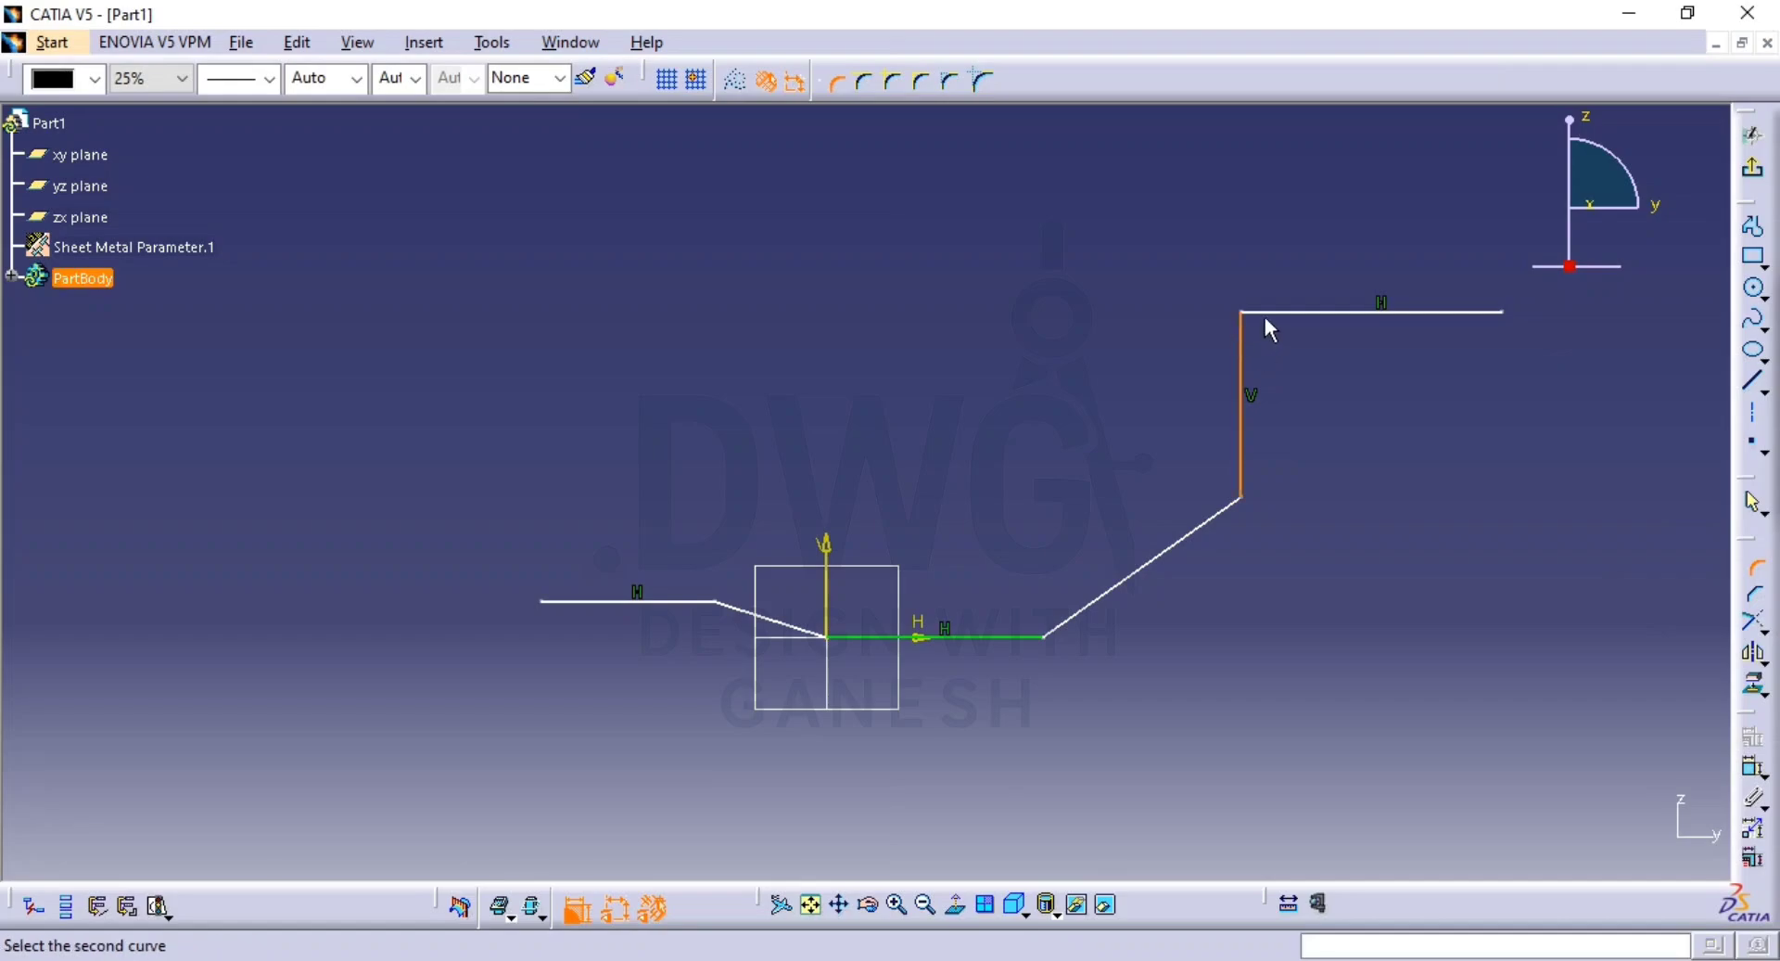
left_click(1281, 313)
left_click(1254, 332)
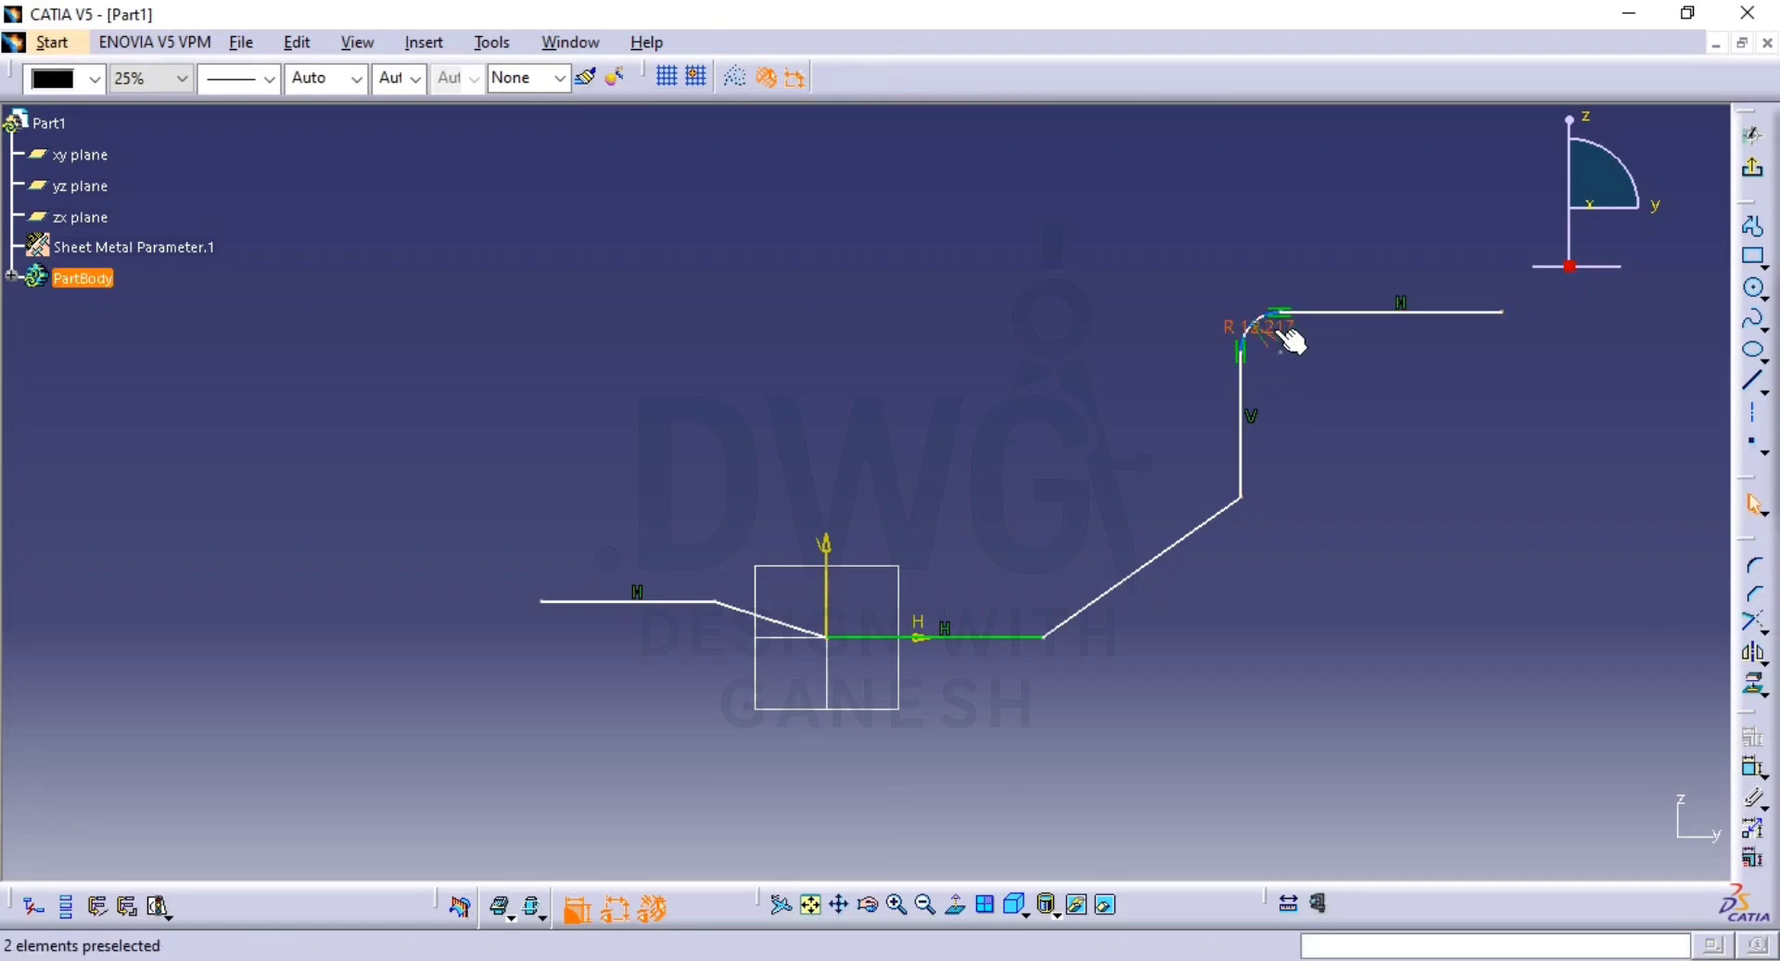
double_click(1261, 332)
type("6")
key("Return")
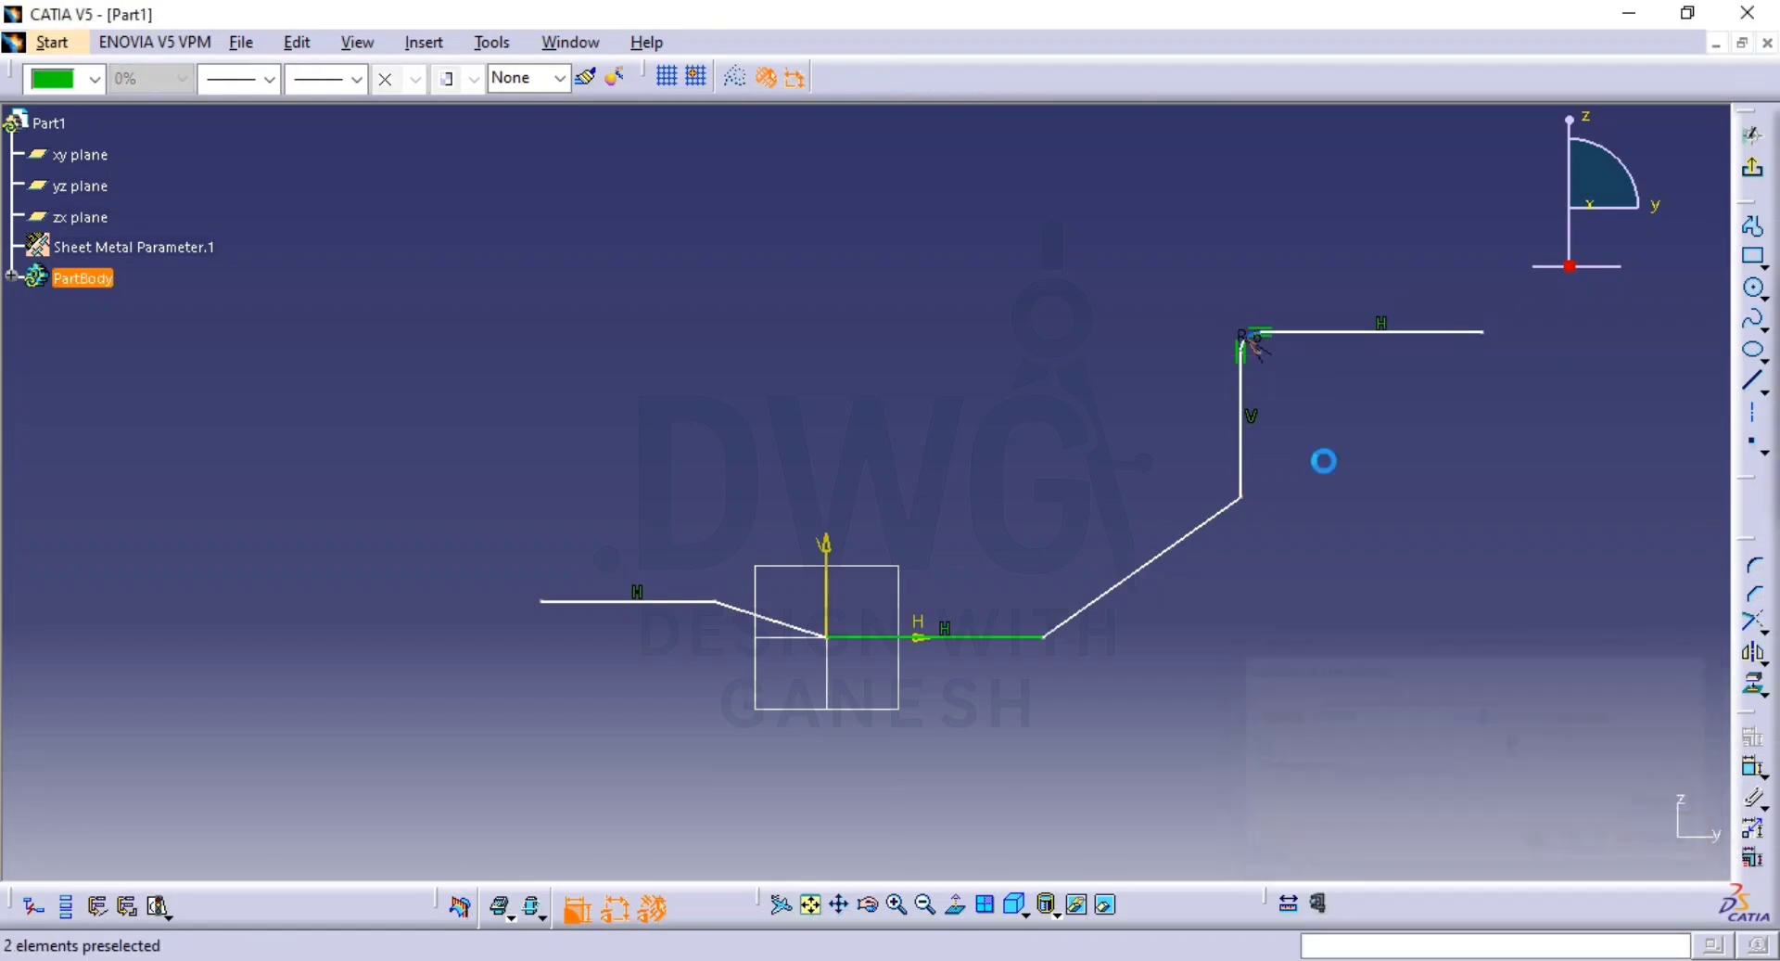
Constrain the length of the horizontal line that starts at the origin to 118 mm.
middle_click_drag(1355, 476, 1380, 470)
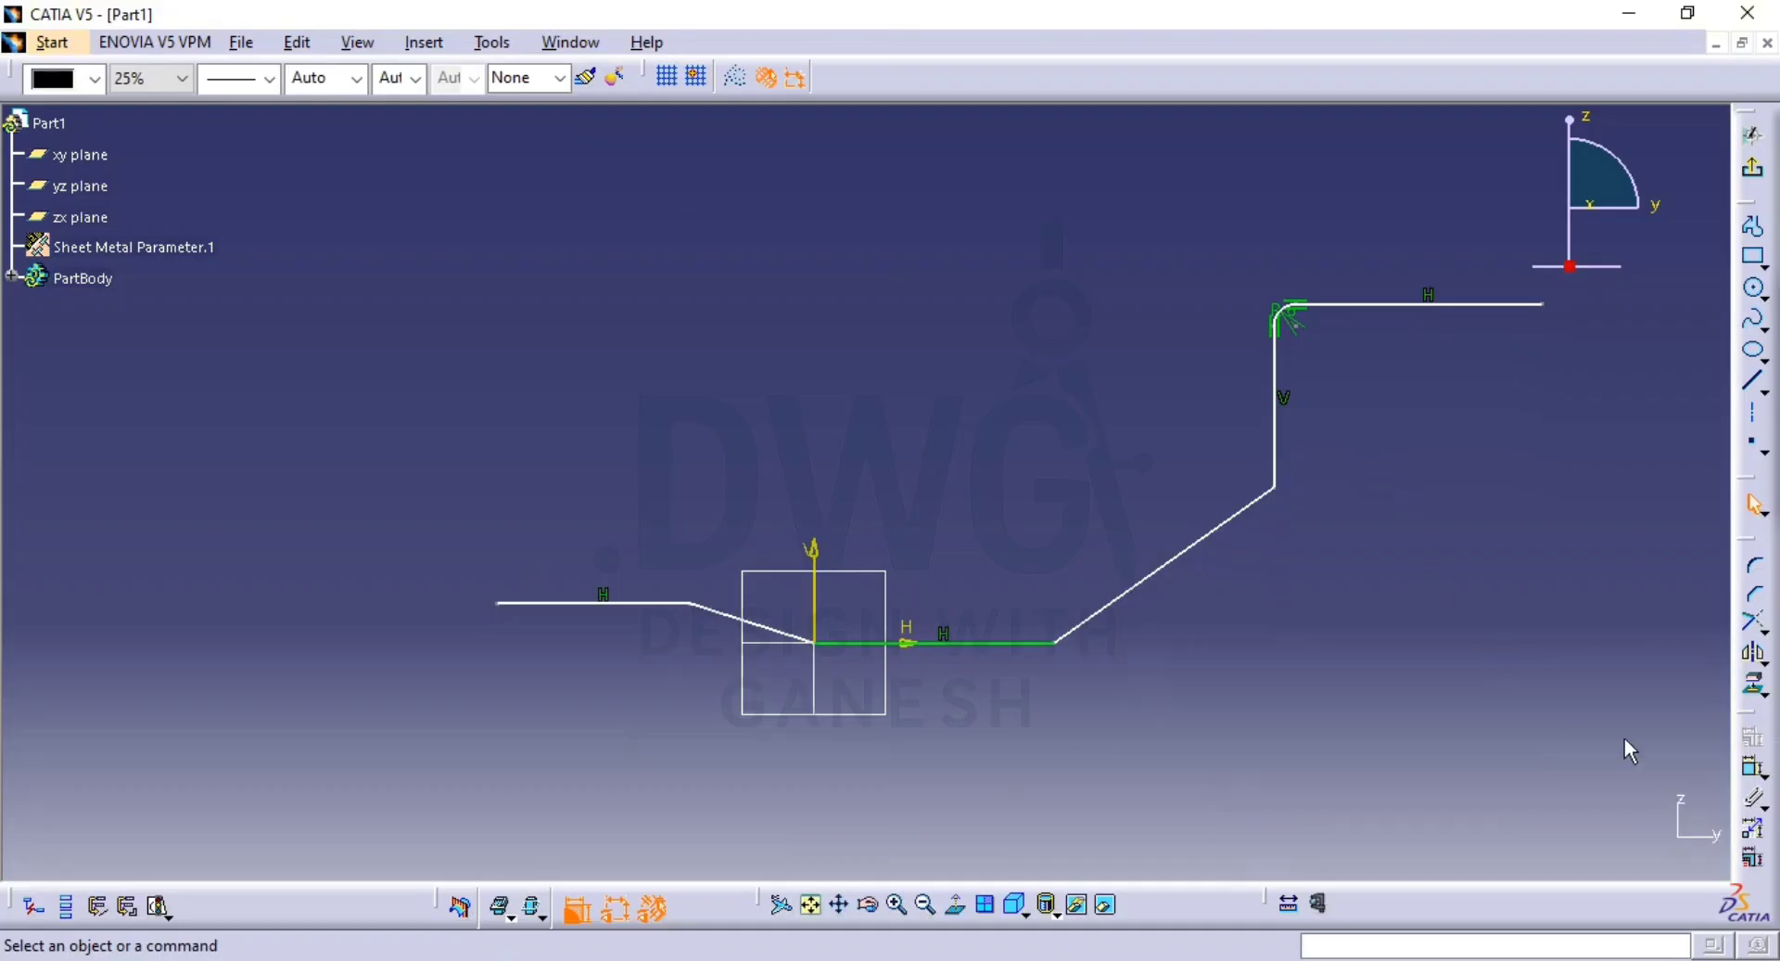
left_click(1753, 768)
left_click(1005, 646)
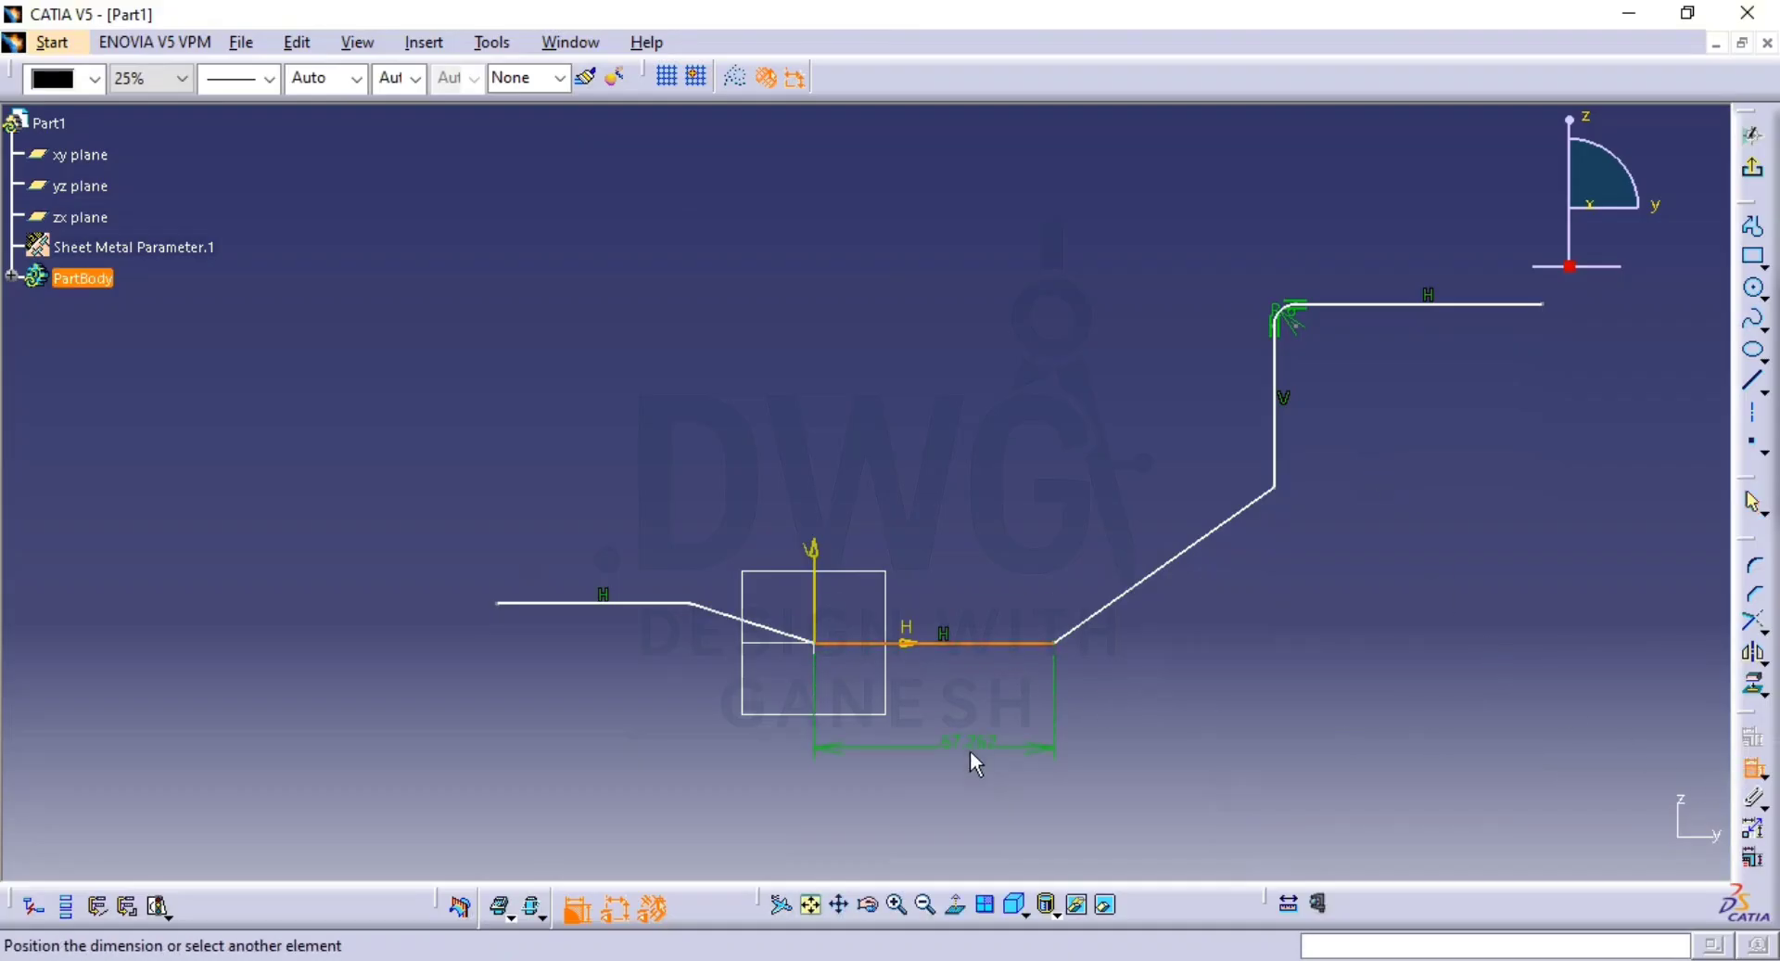
left_click(968, 749)
double_click(946, 746)
type("11")
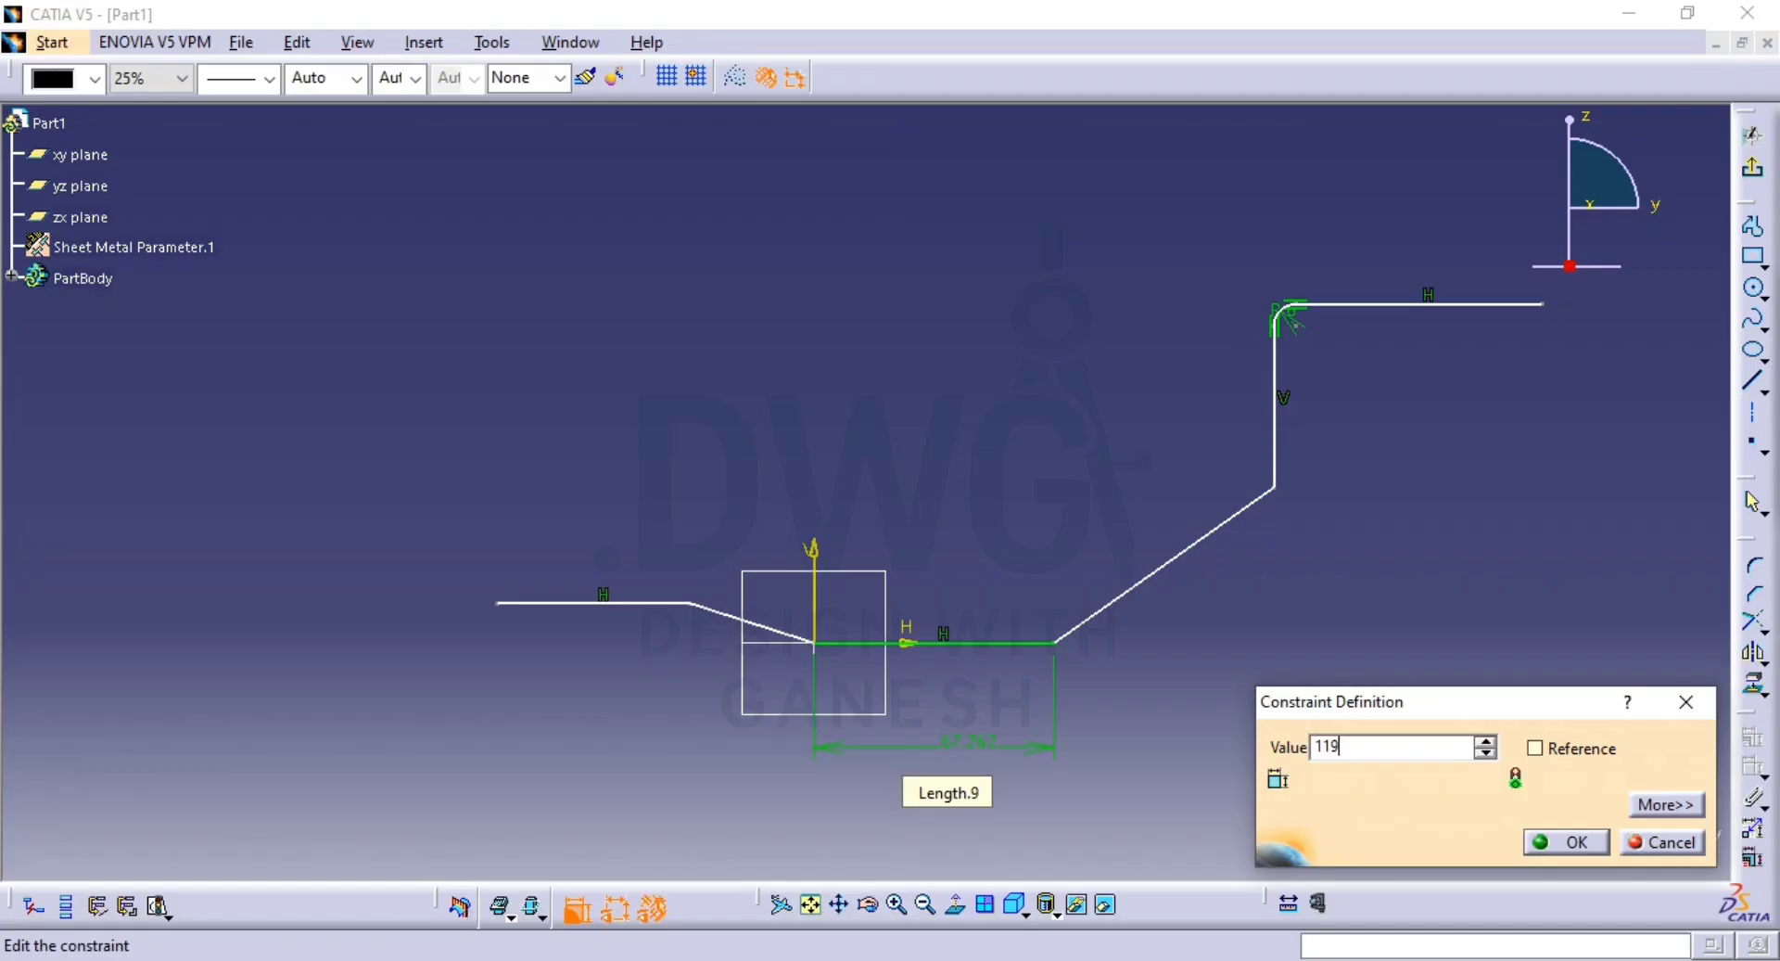
type("8")
key("Return")
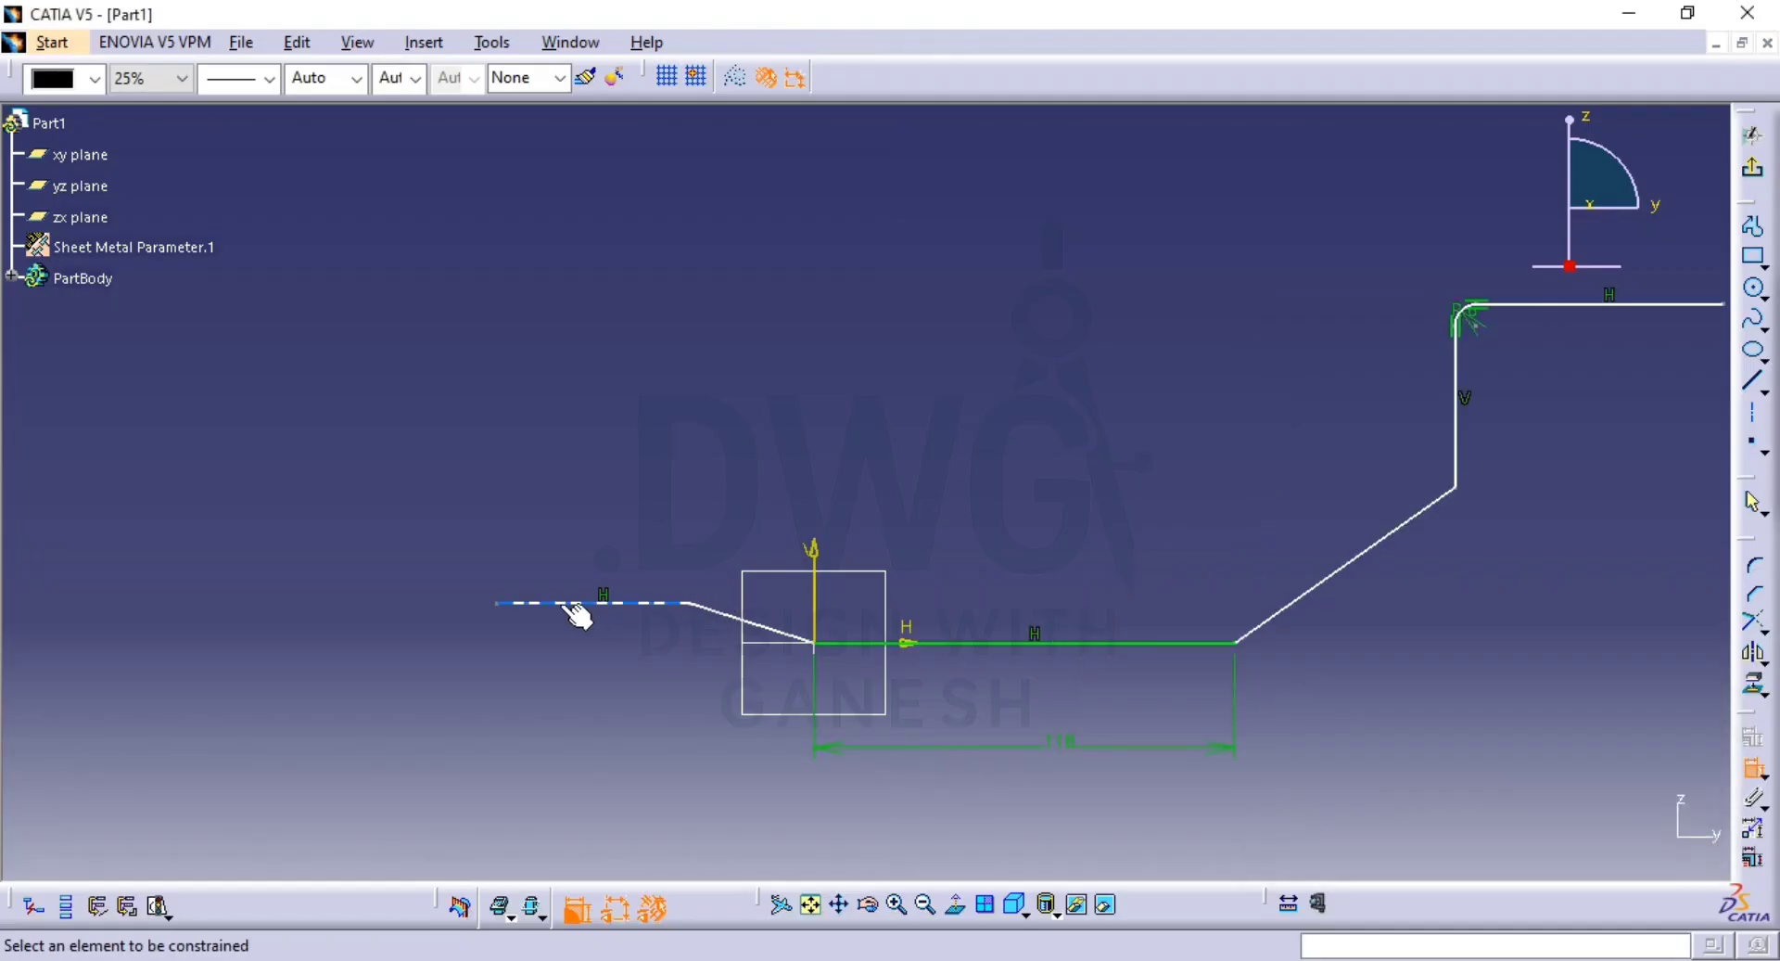
Constrain the length of the horizontal line at the profile's outer lower end to 99 mm.
left_click(608, 604)
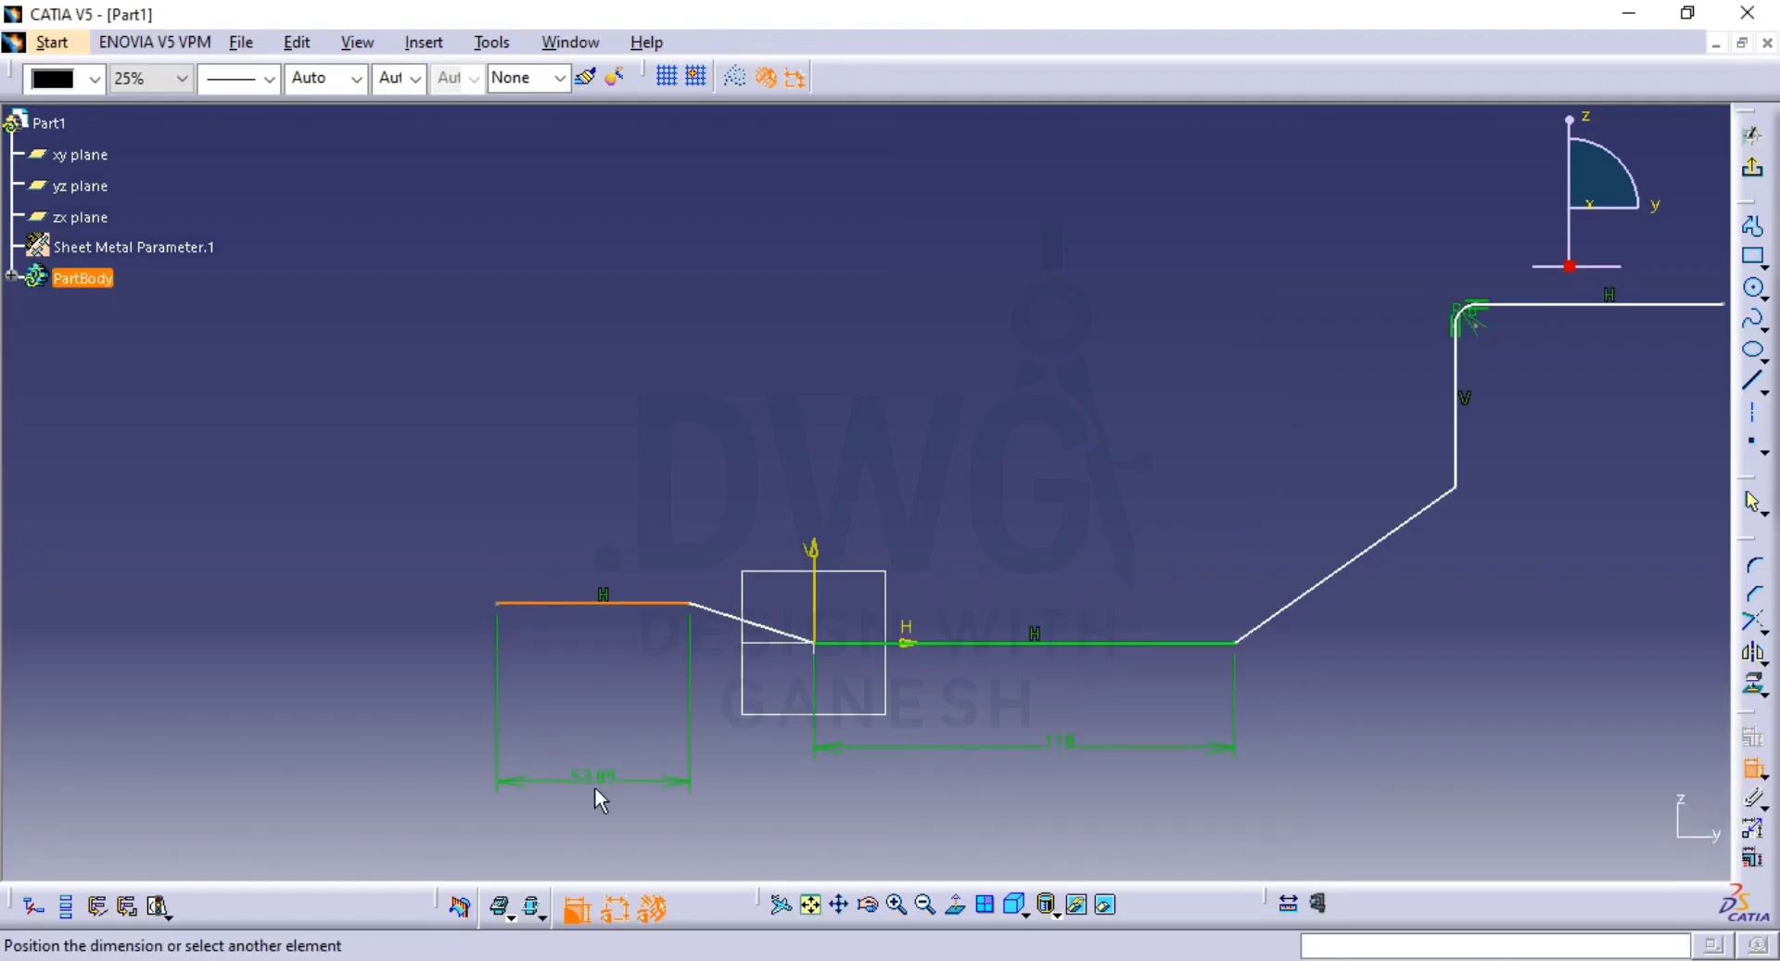
left_click(596, 790)
double_click(597, 788)
type("99mm")
key("Return")
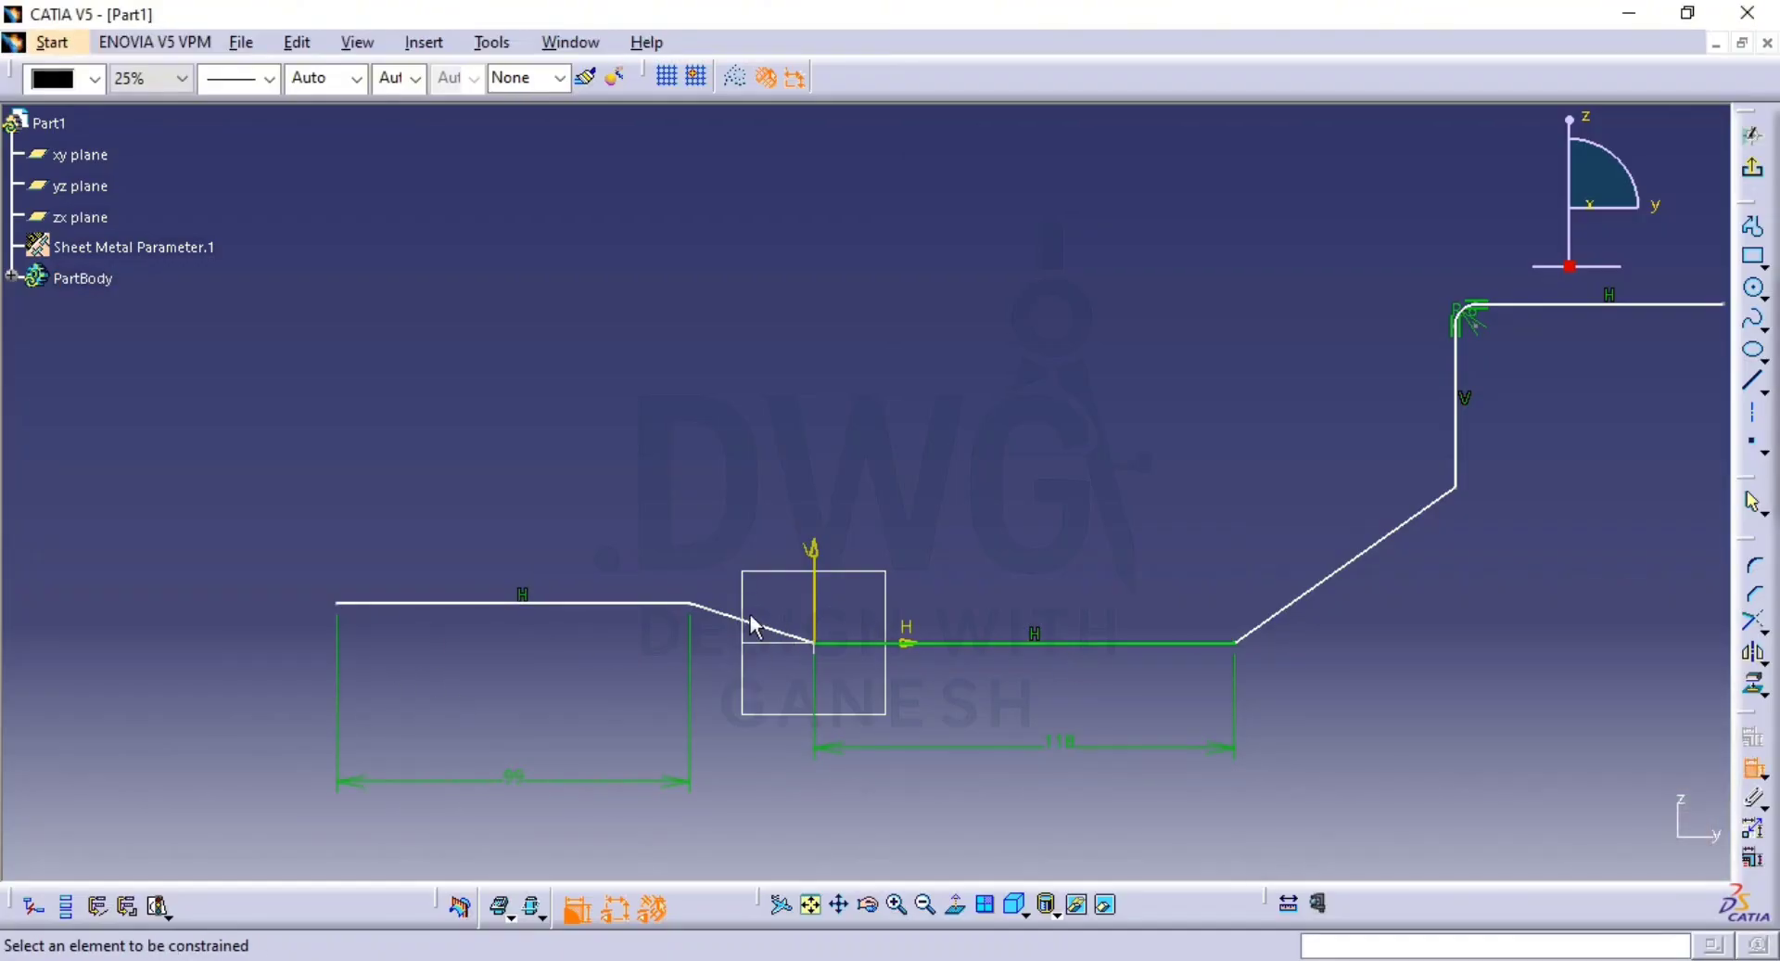
Constrain the angle between the short sloped line and the horizontal line starting at the origin to 160°.
left_click(775, 629)
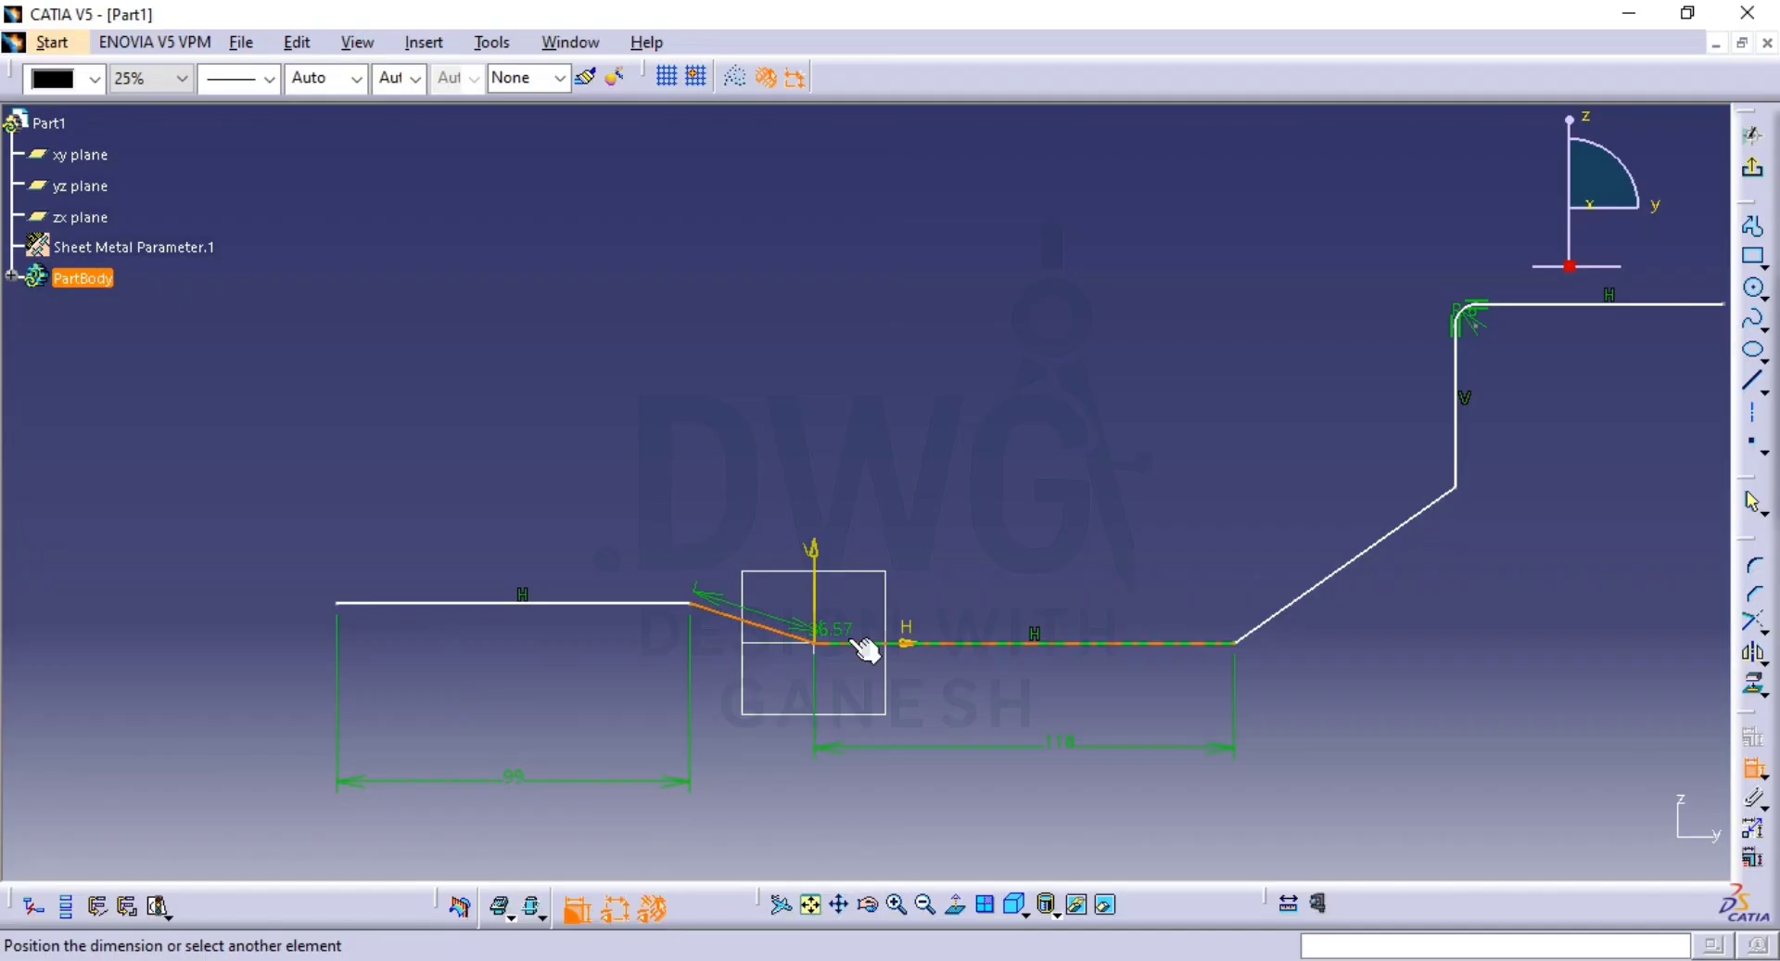
left_click(913, 643)
left_click(858, 612)
double_click(854, 617)
type("16")
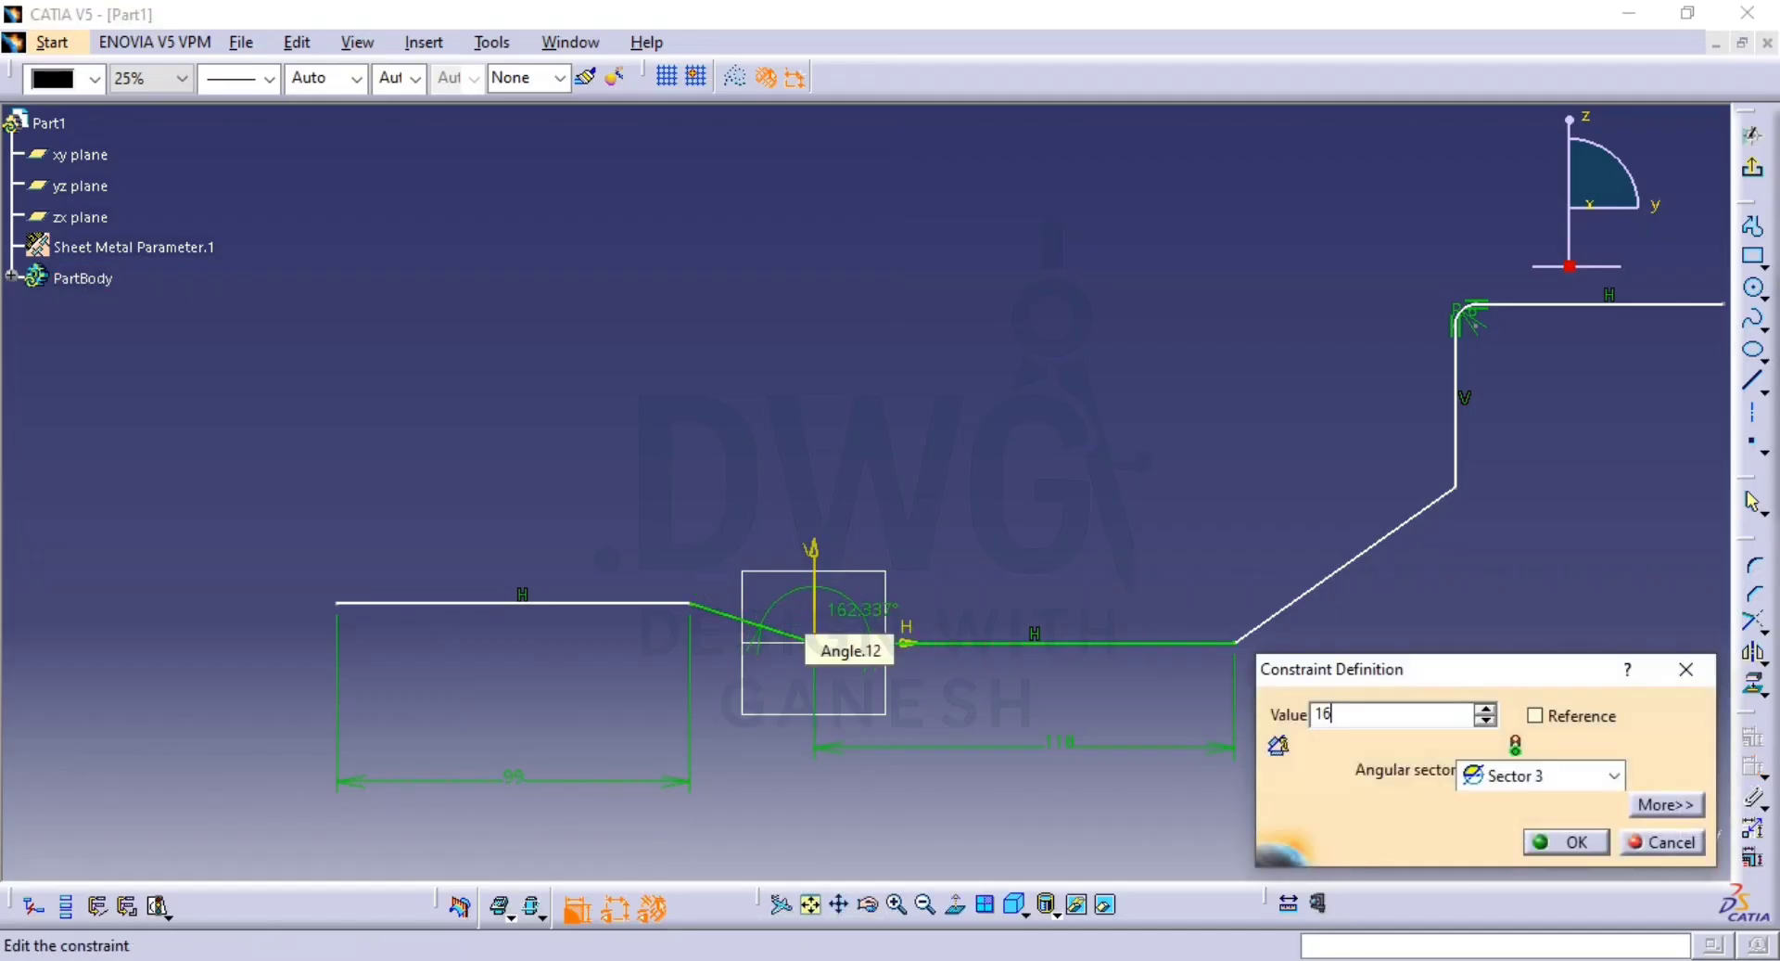
type("0")
key("Return")
Constrain the angle between the origin's horizontal line and the long sloped line to 45°.
left_click(1179, 643)
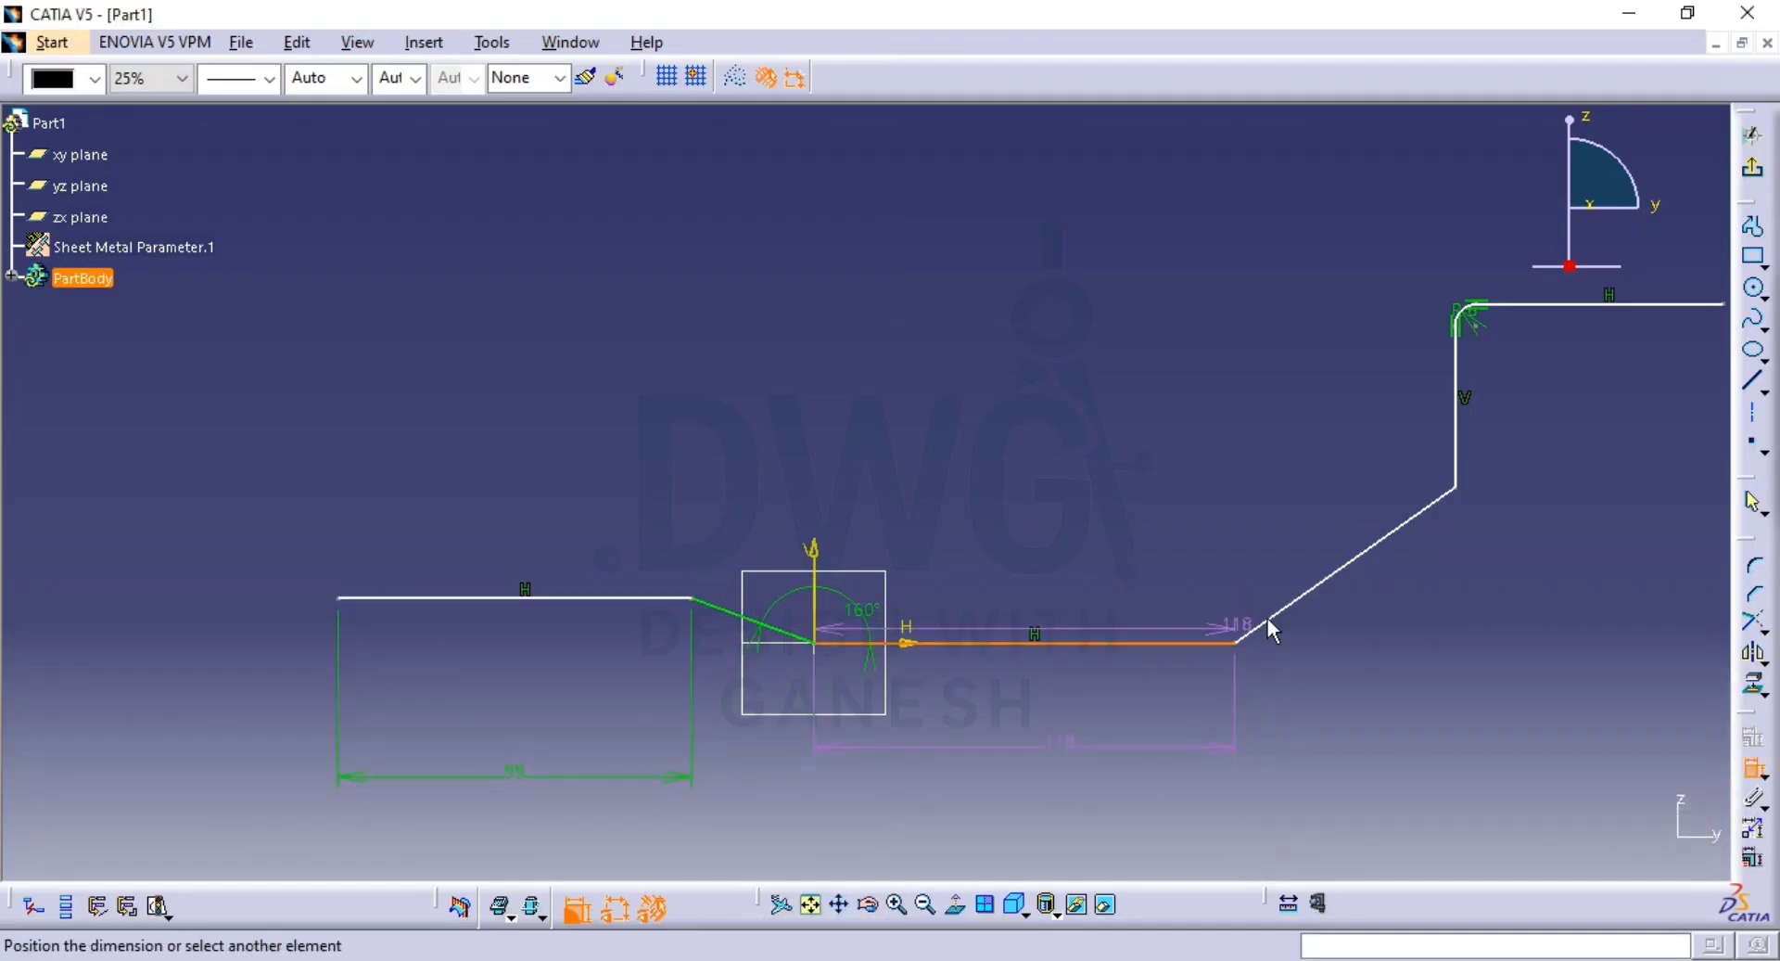
left_click(1310, 596)
left_click(1325, 616)
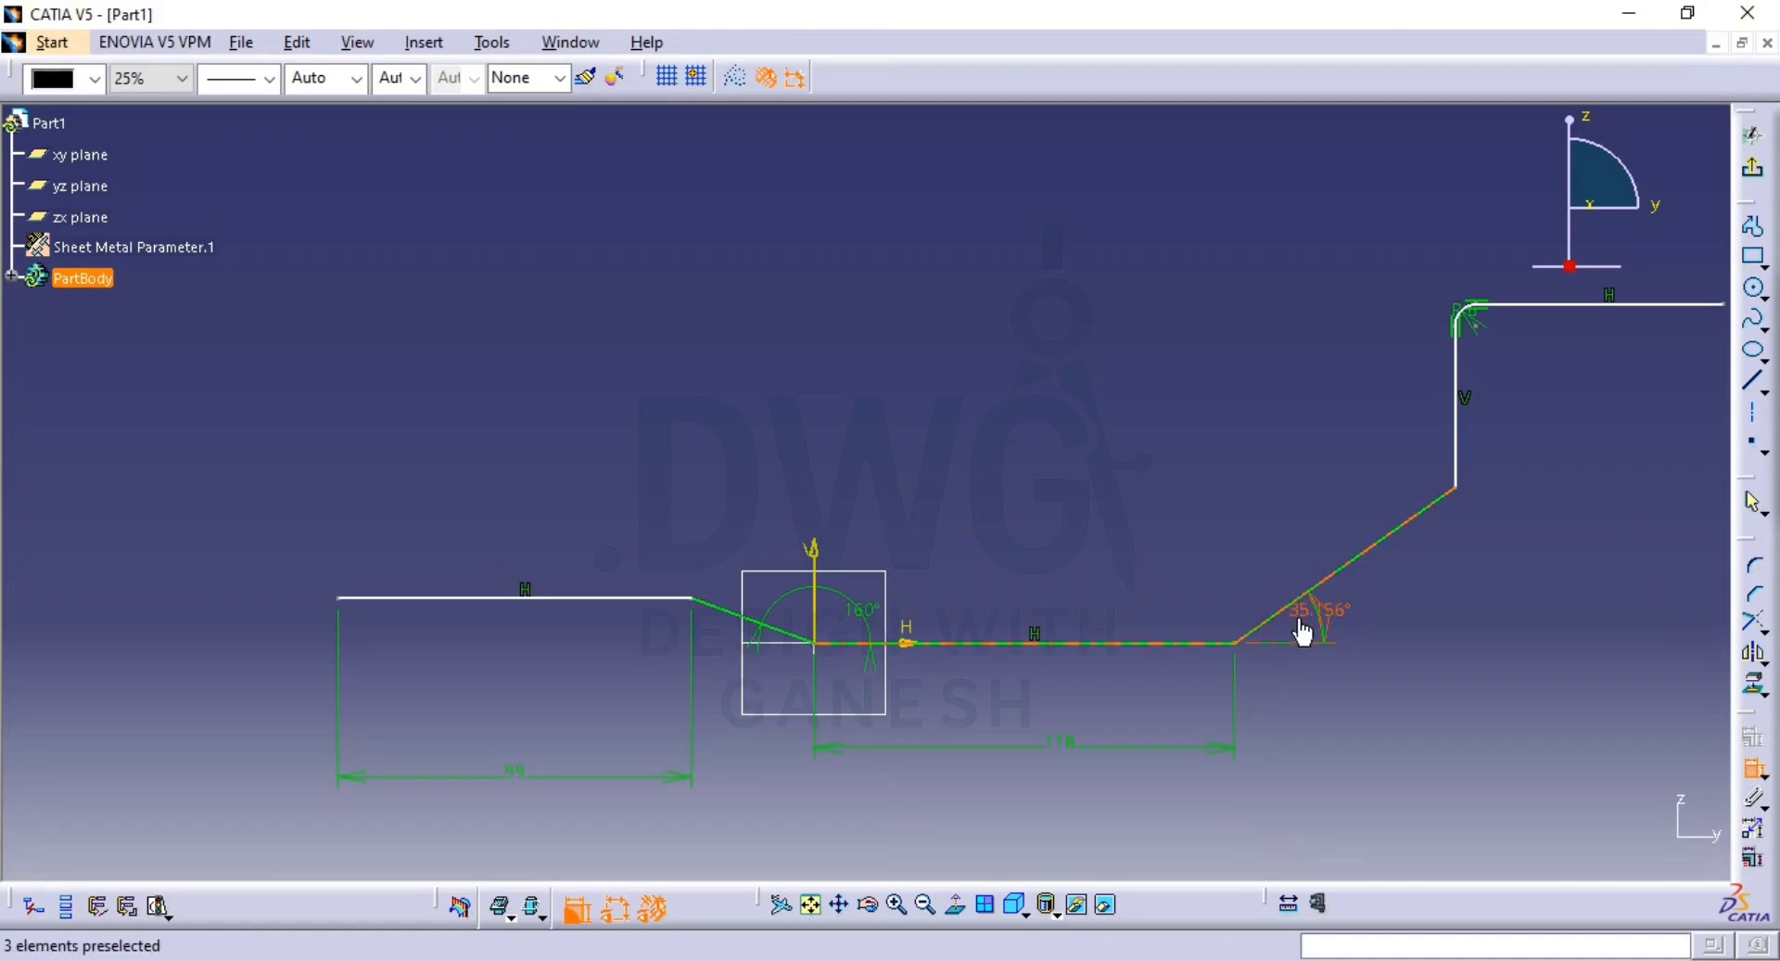
double_click(1306, 622)
type("45")
key("Return")
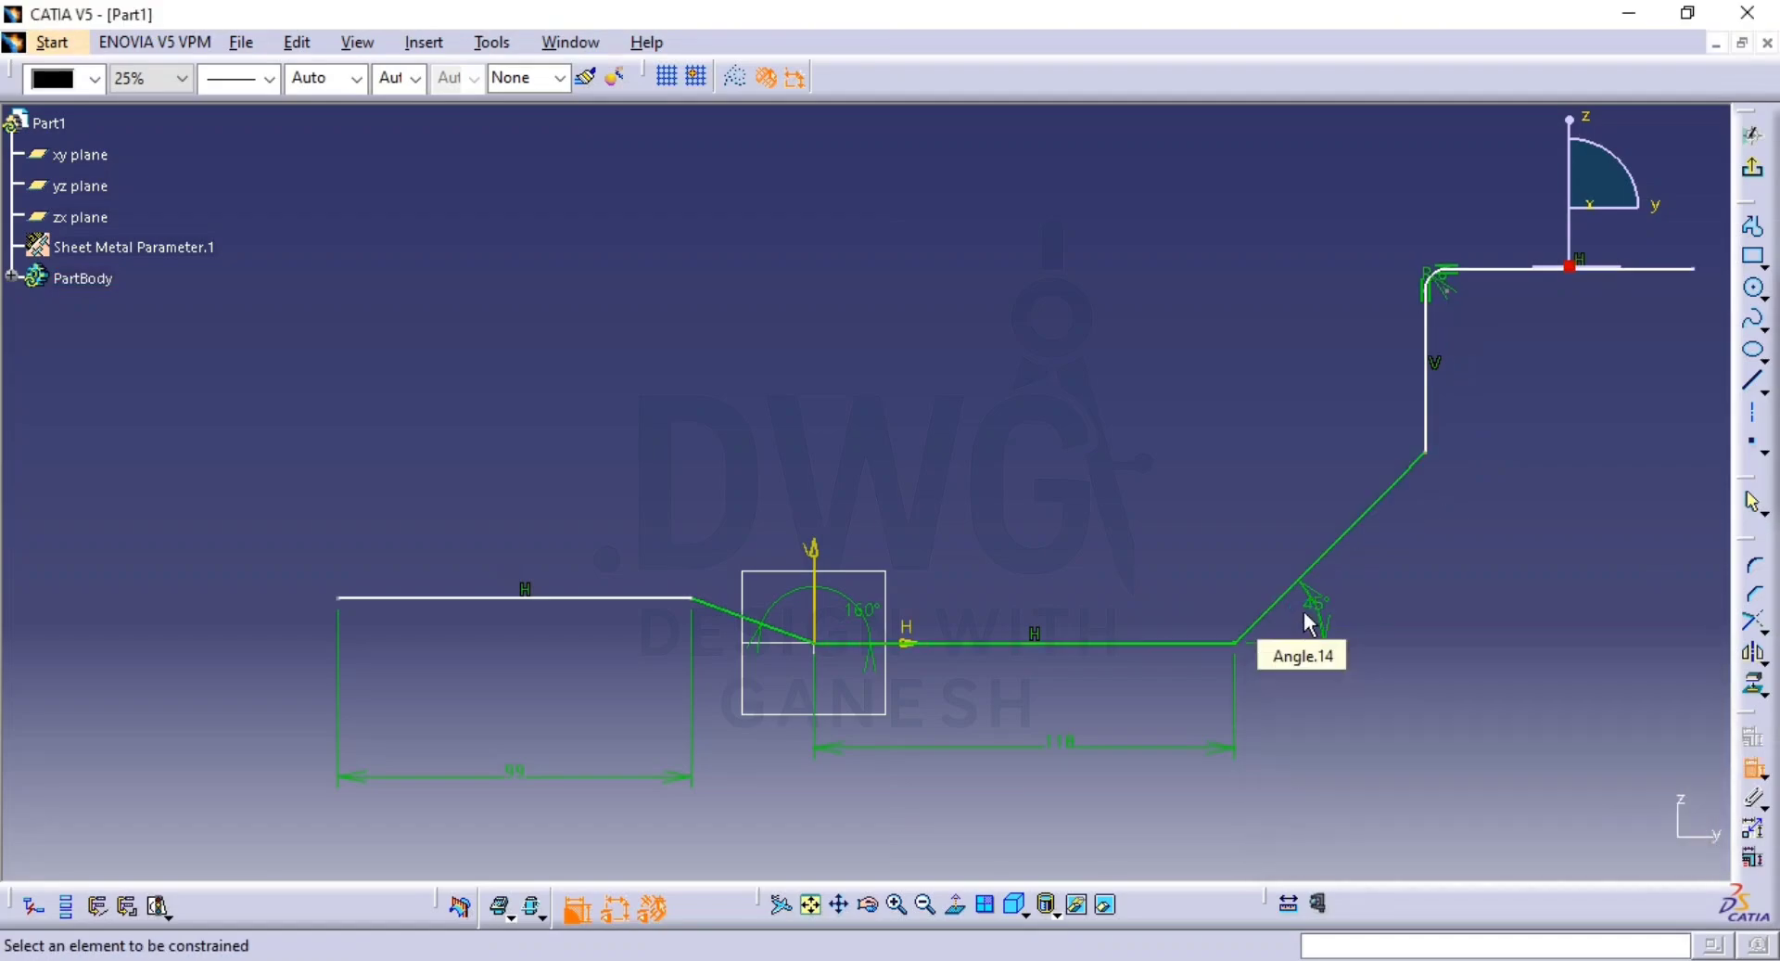
Add a horizontal dimension between the two free ends of the profile and place it above the sketch.
middle_click_drag(1438, 633, 1437, 665)
scroll(1437, 650, "down", 1)
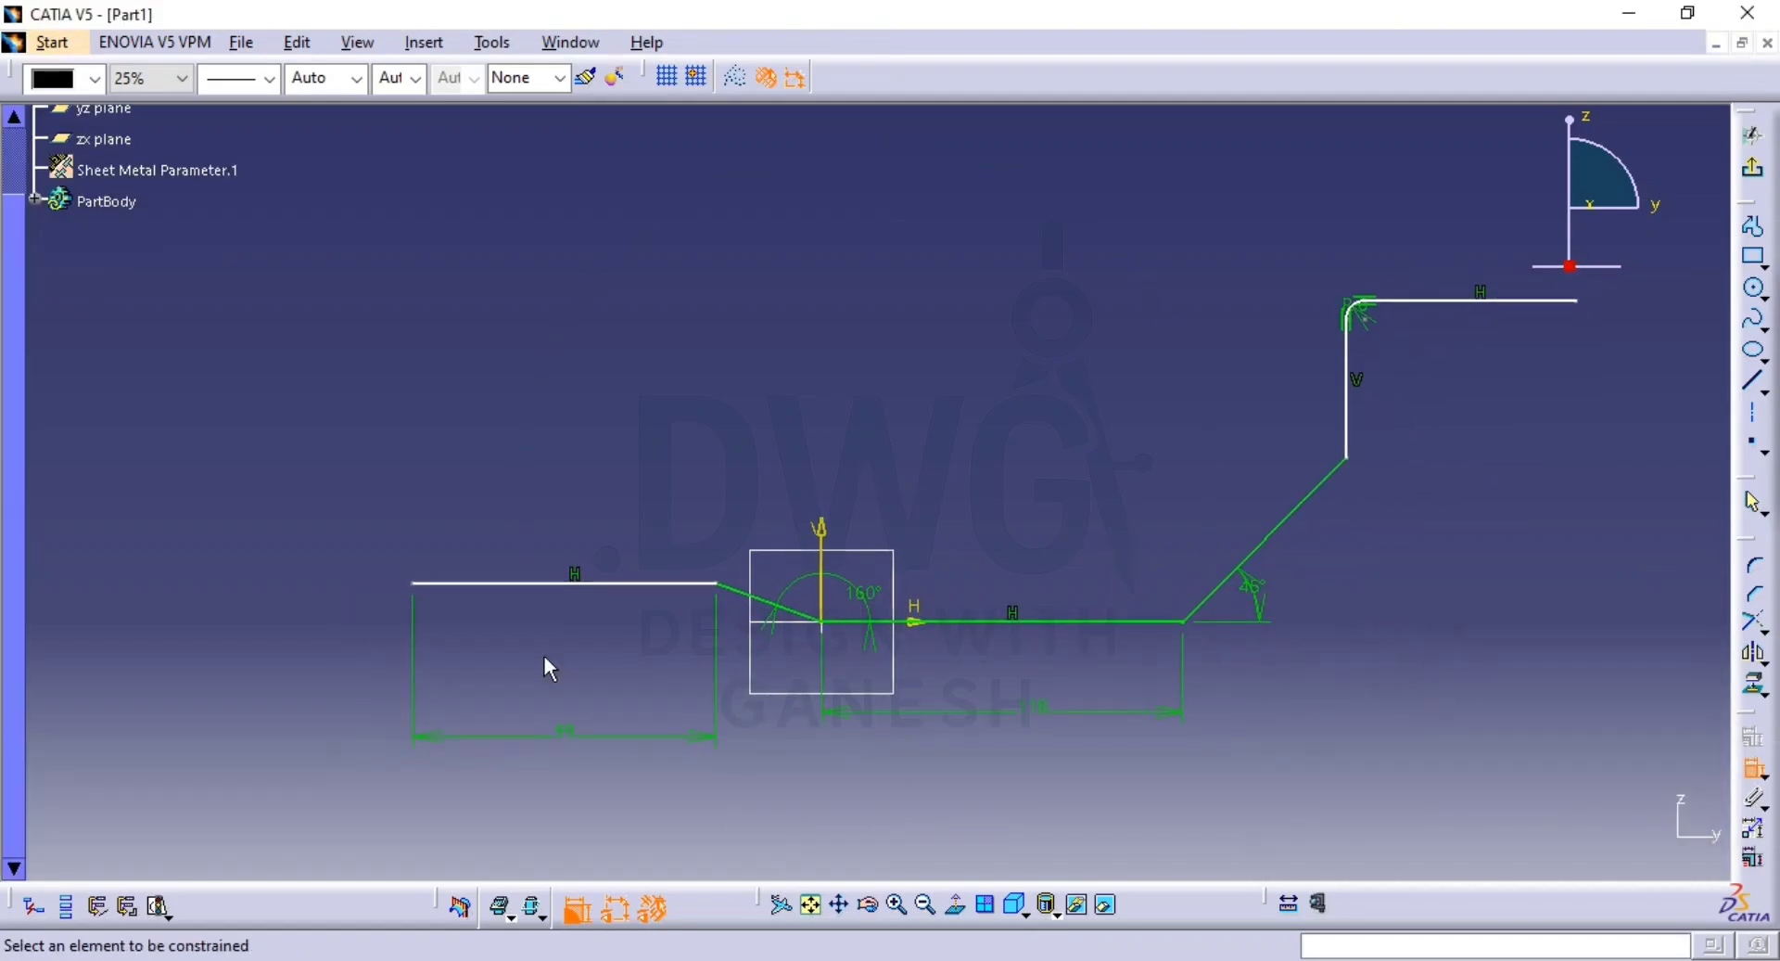
left_click(414, 581)
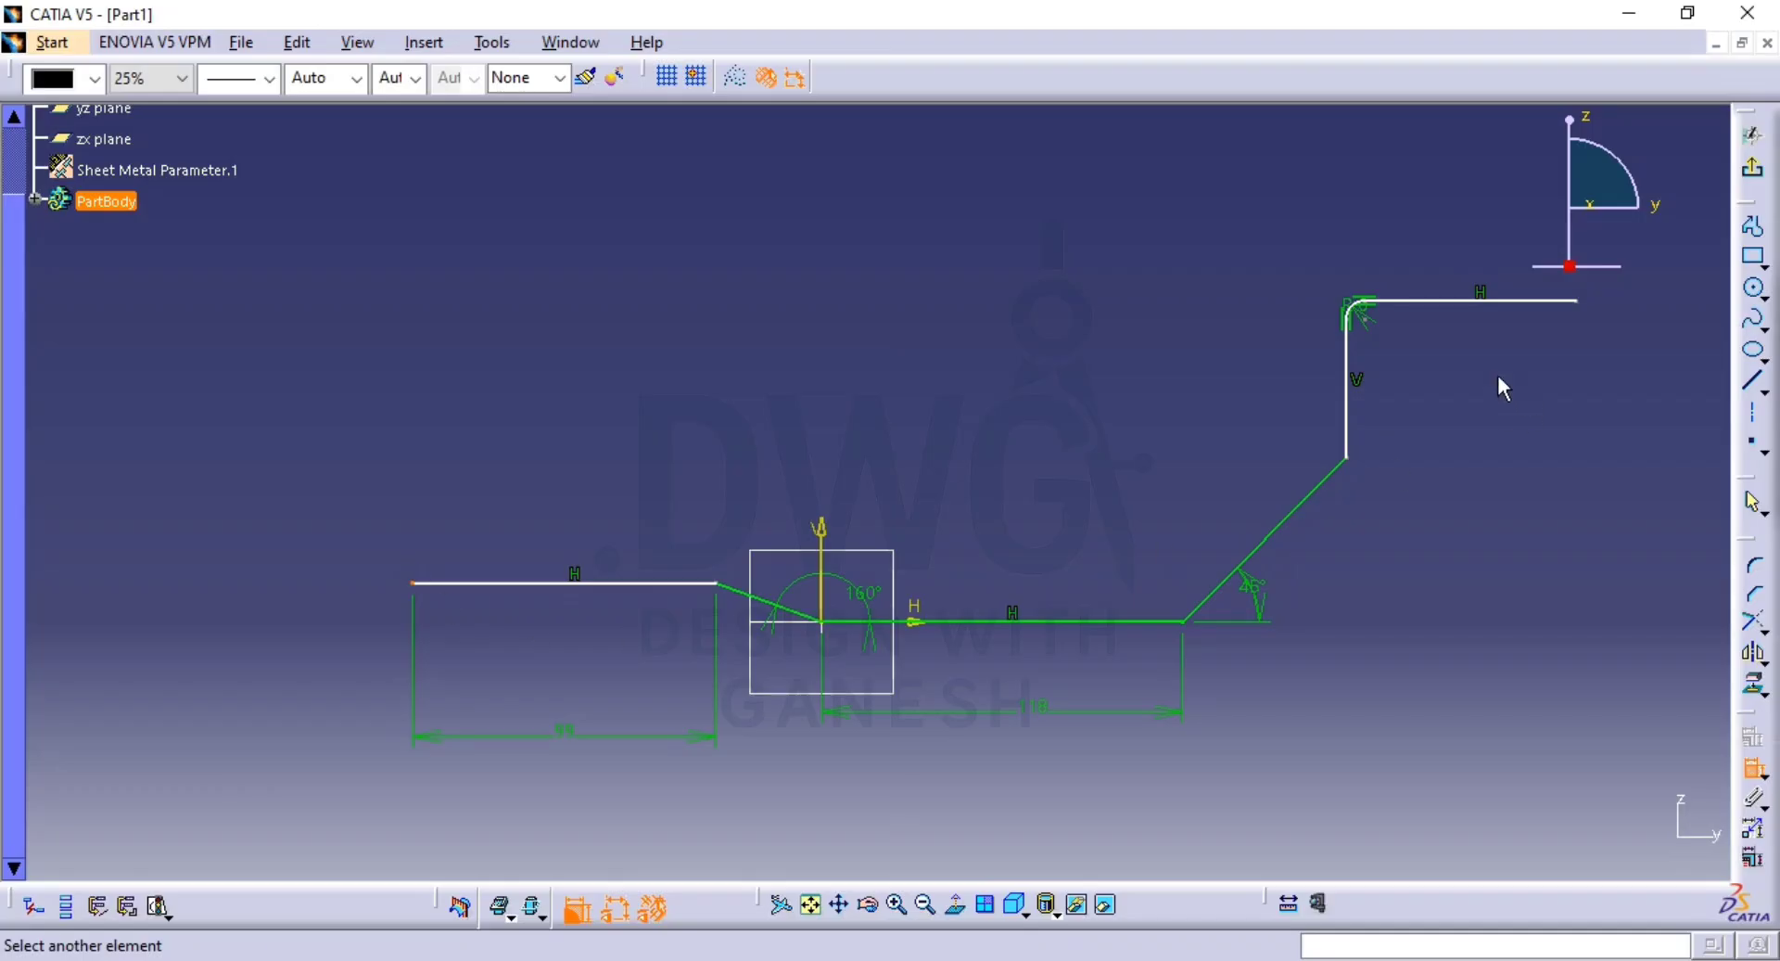
left_click(1578, 300)
right_click(1028, 183)
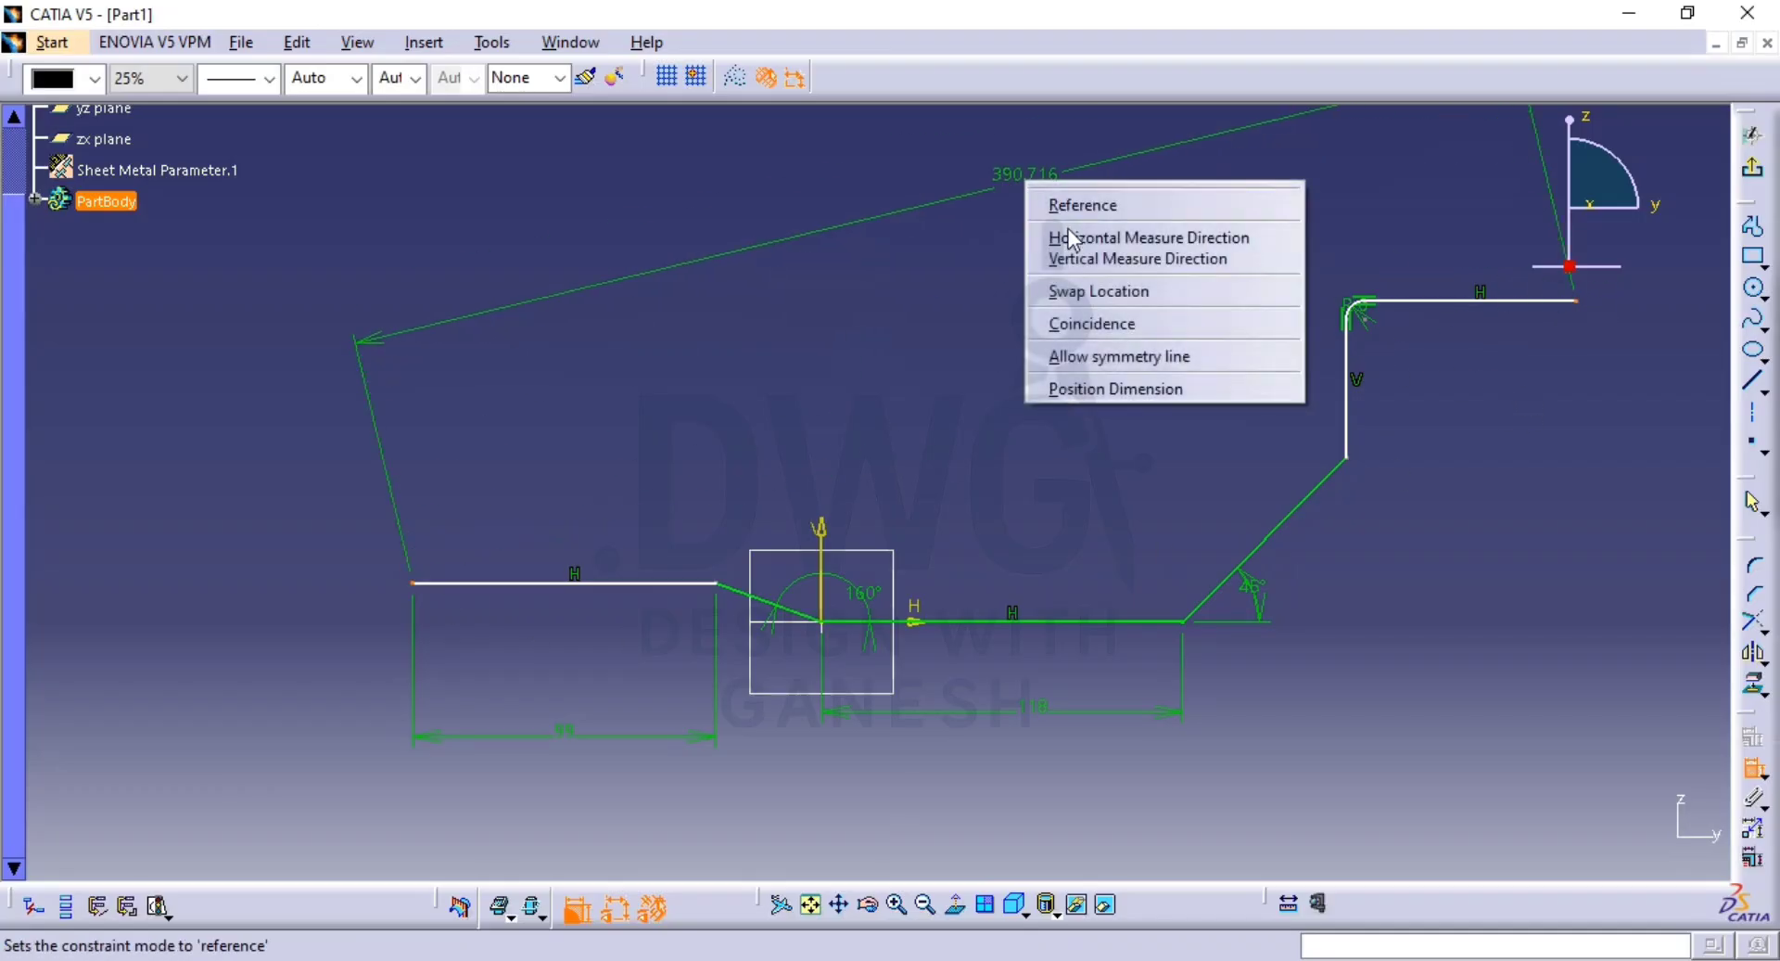
left_click(1094, 237)
left_click(954, 182)
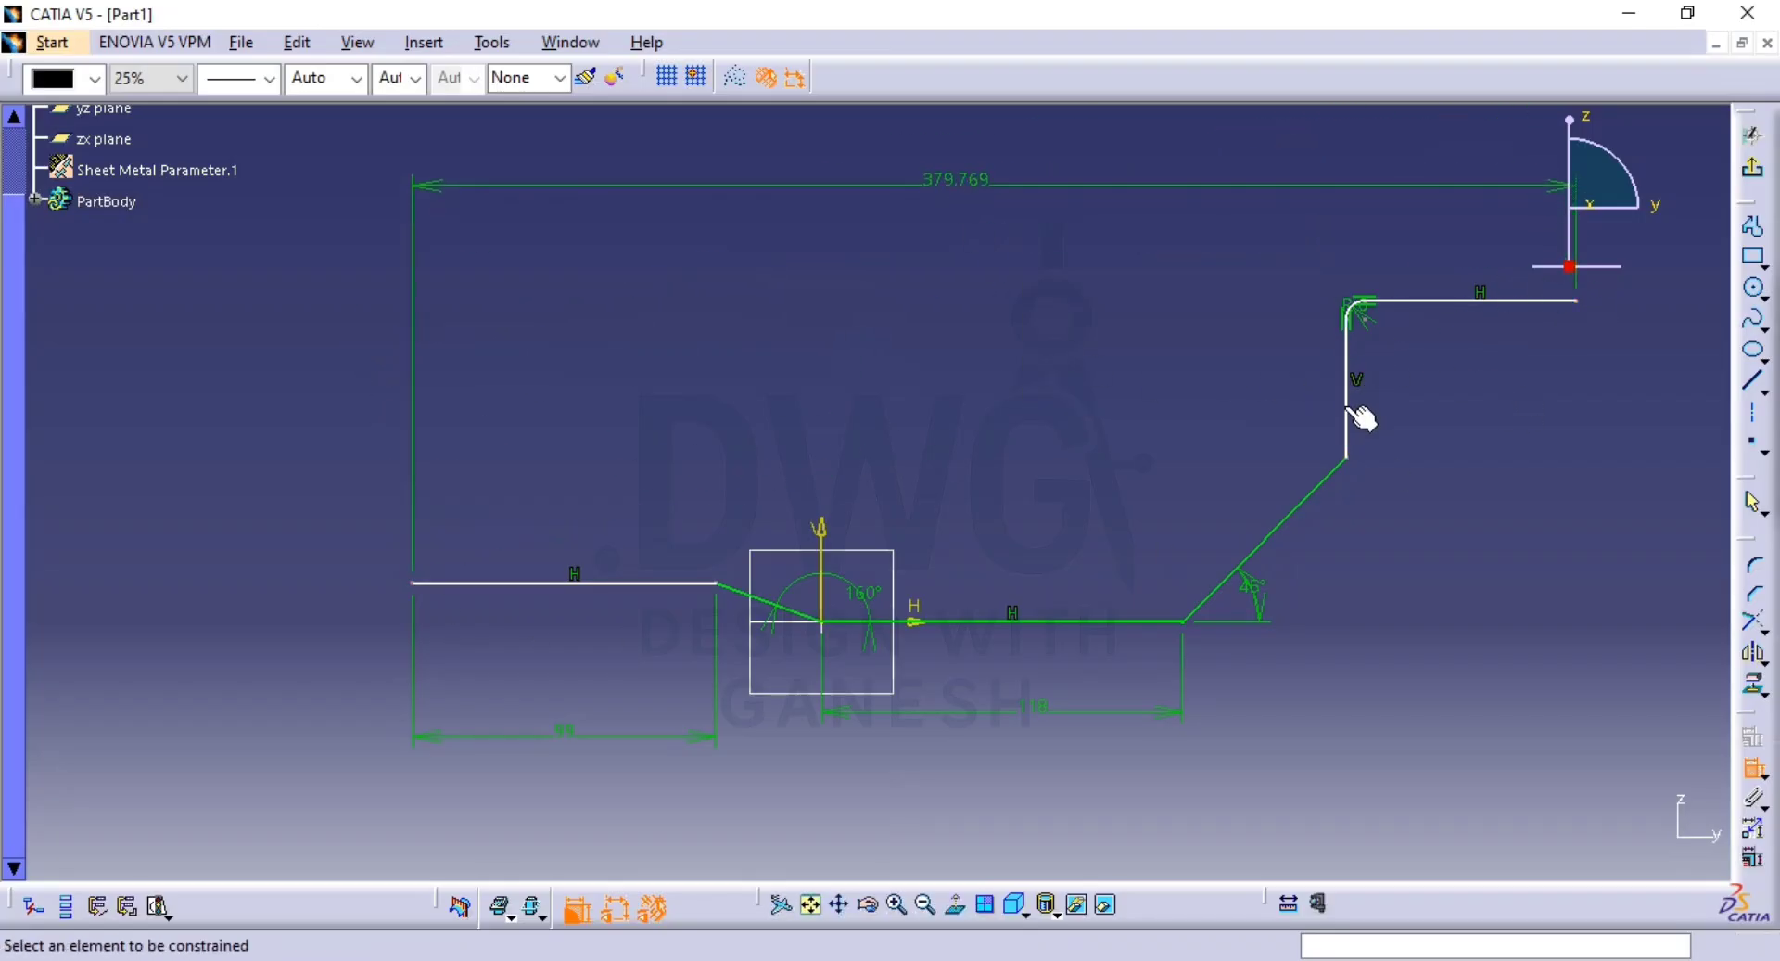
Dimension the horizontal distance from the outer lower line's inner end to the vertical line, and try to dimension the upper line's length.
left_click(1347, 408)
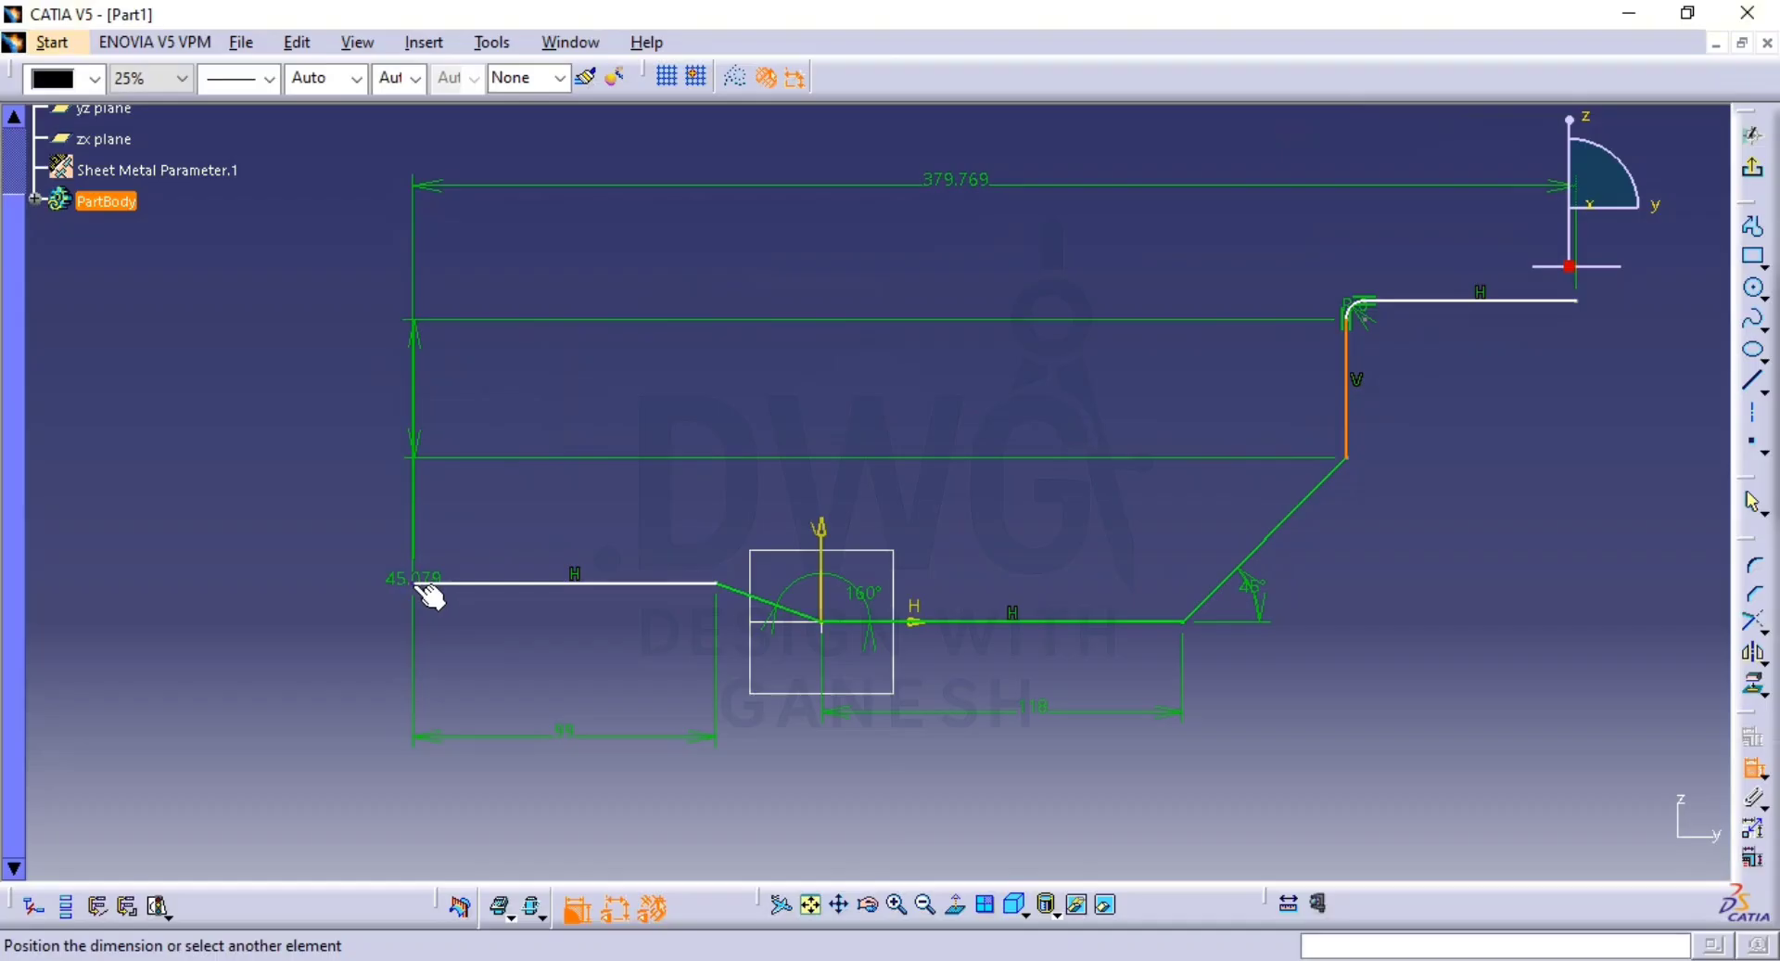
left_click(722, 588)
left_click(1096, 818)
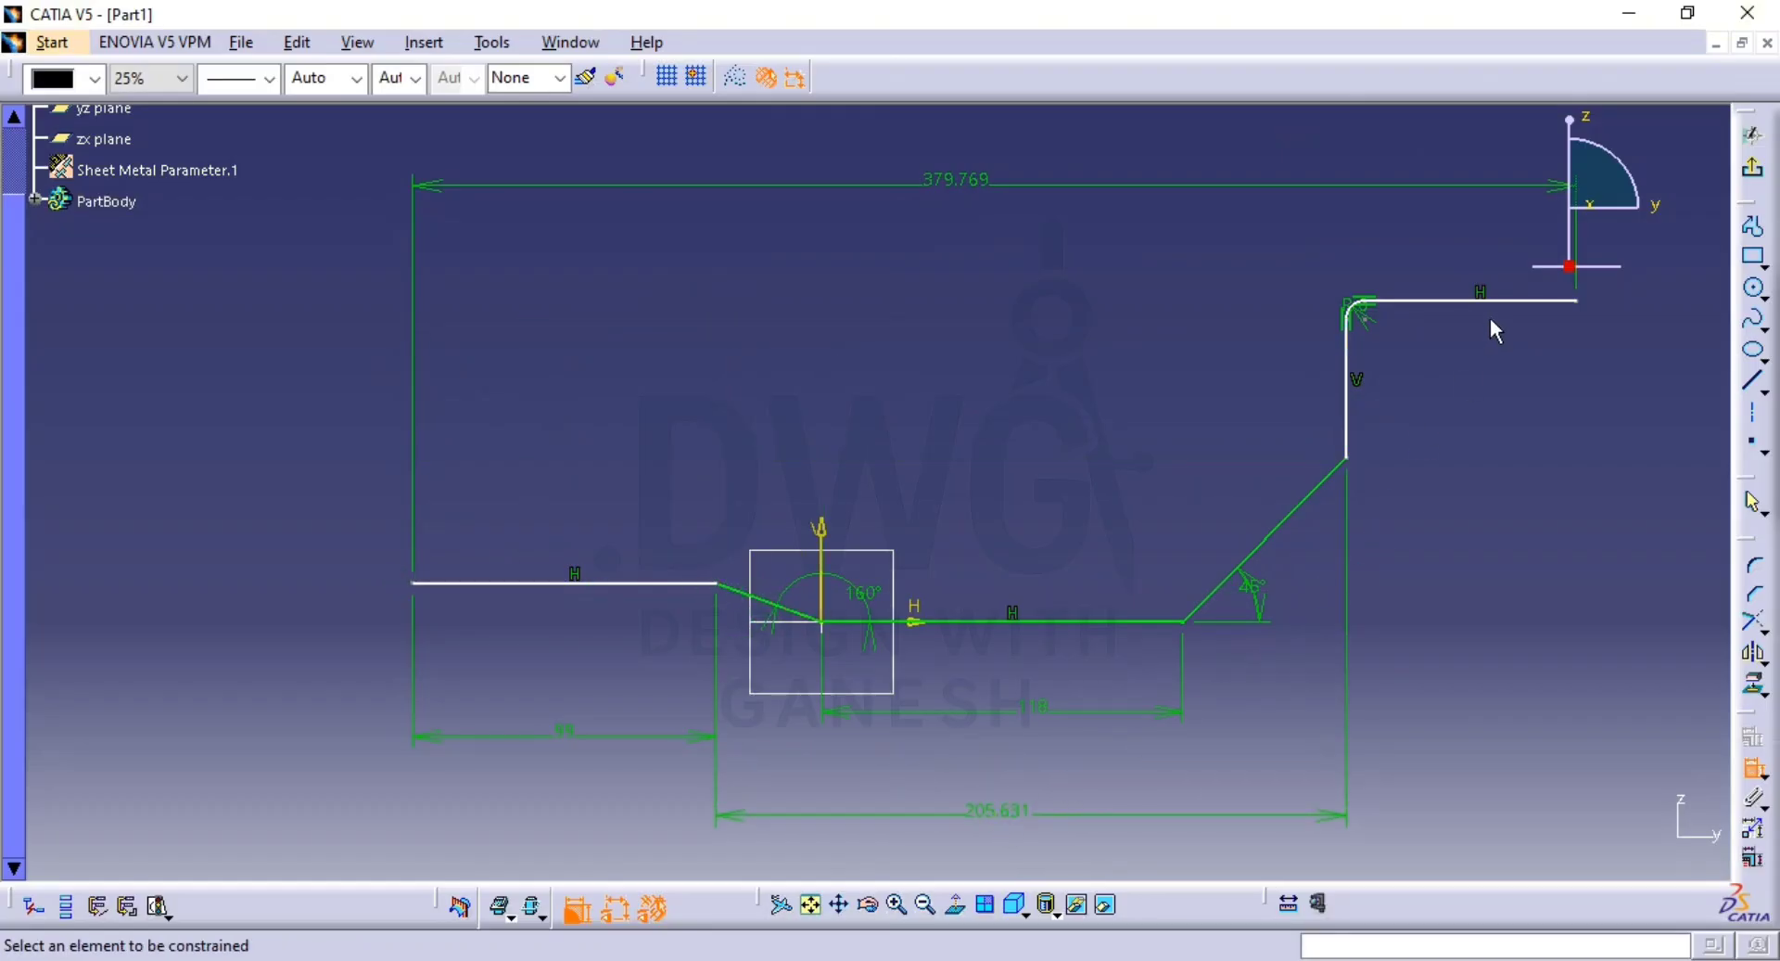
left_click(1535, 315)
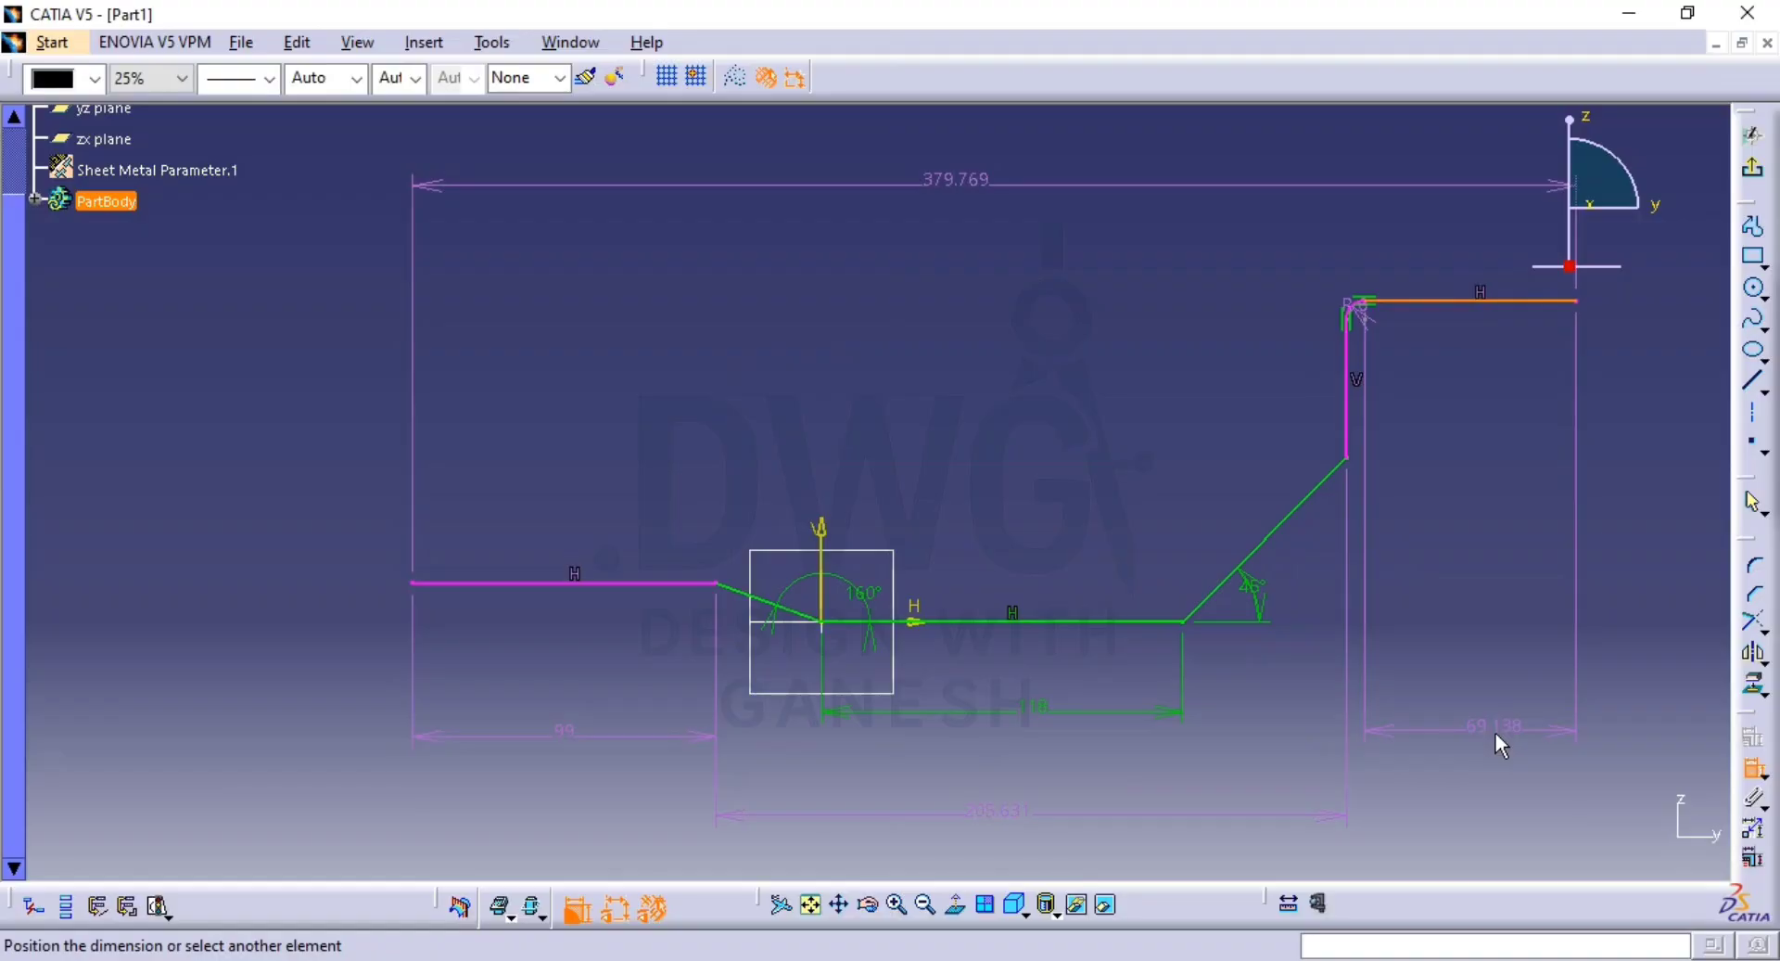
left_click(1495, 733)
Check the reference drawing and set the distance from the outer lower line's inner end to the vertical line to 246 mm.
mouse_move(1351, 584)
middle_mouse_down()
mouse_move(1345, 657)
mouse_move(1190, 645)
mouse_move(1147, 535)
mouse_move(1206, 536)
middle_mouse_up()
middle_click_drag(973, 588, 1197, 576)
middle_click_drag(1105, 643, 1115, 522)
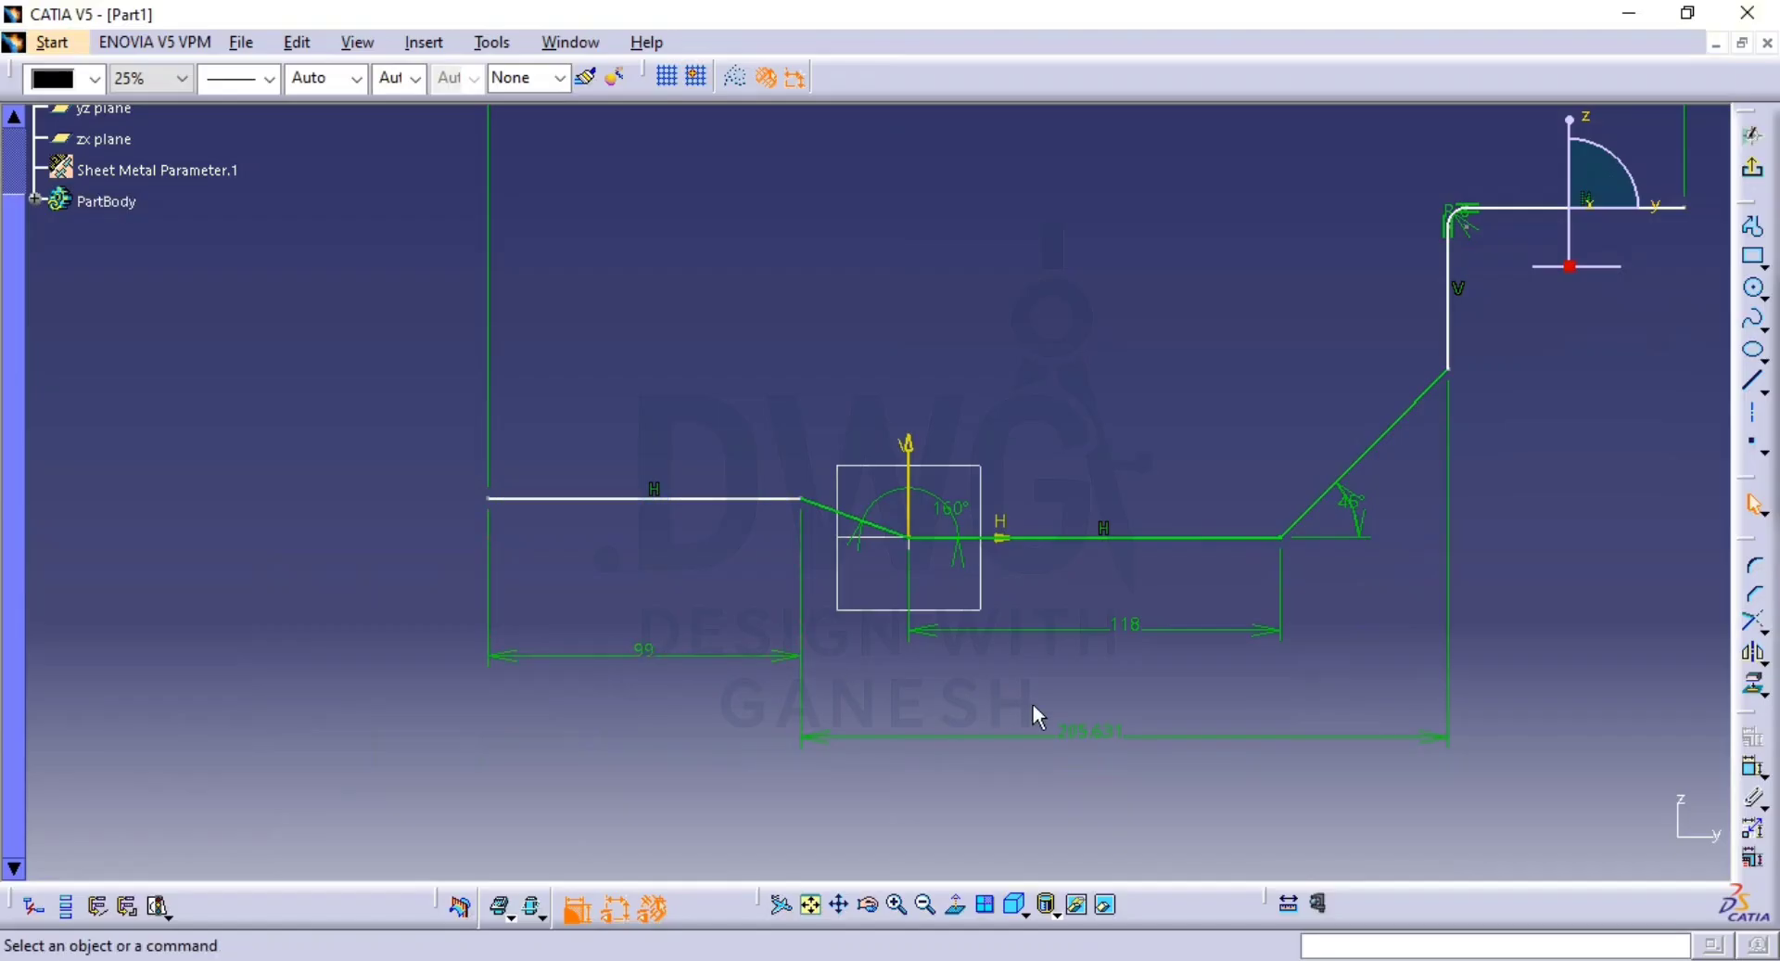
key("alt+Tab")
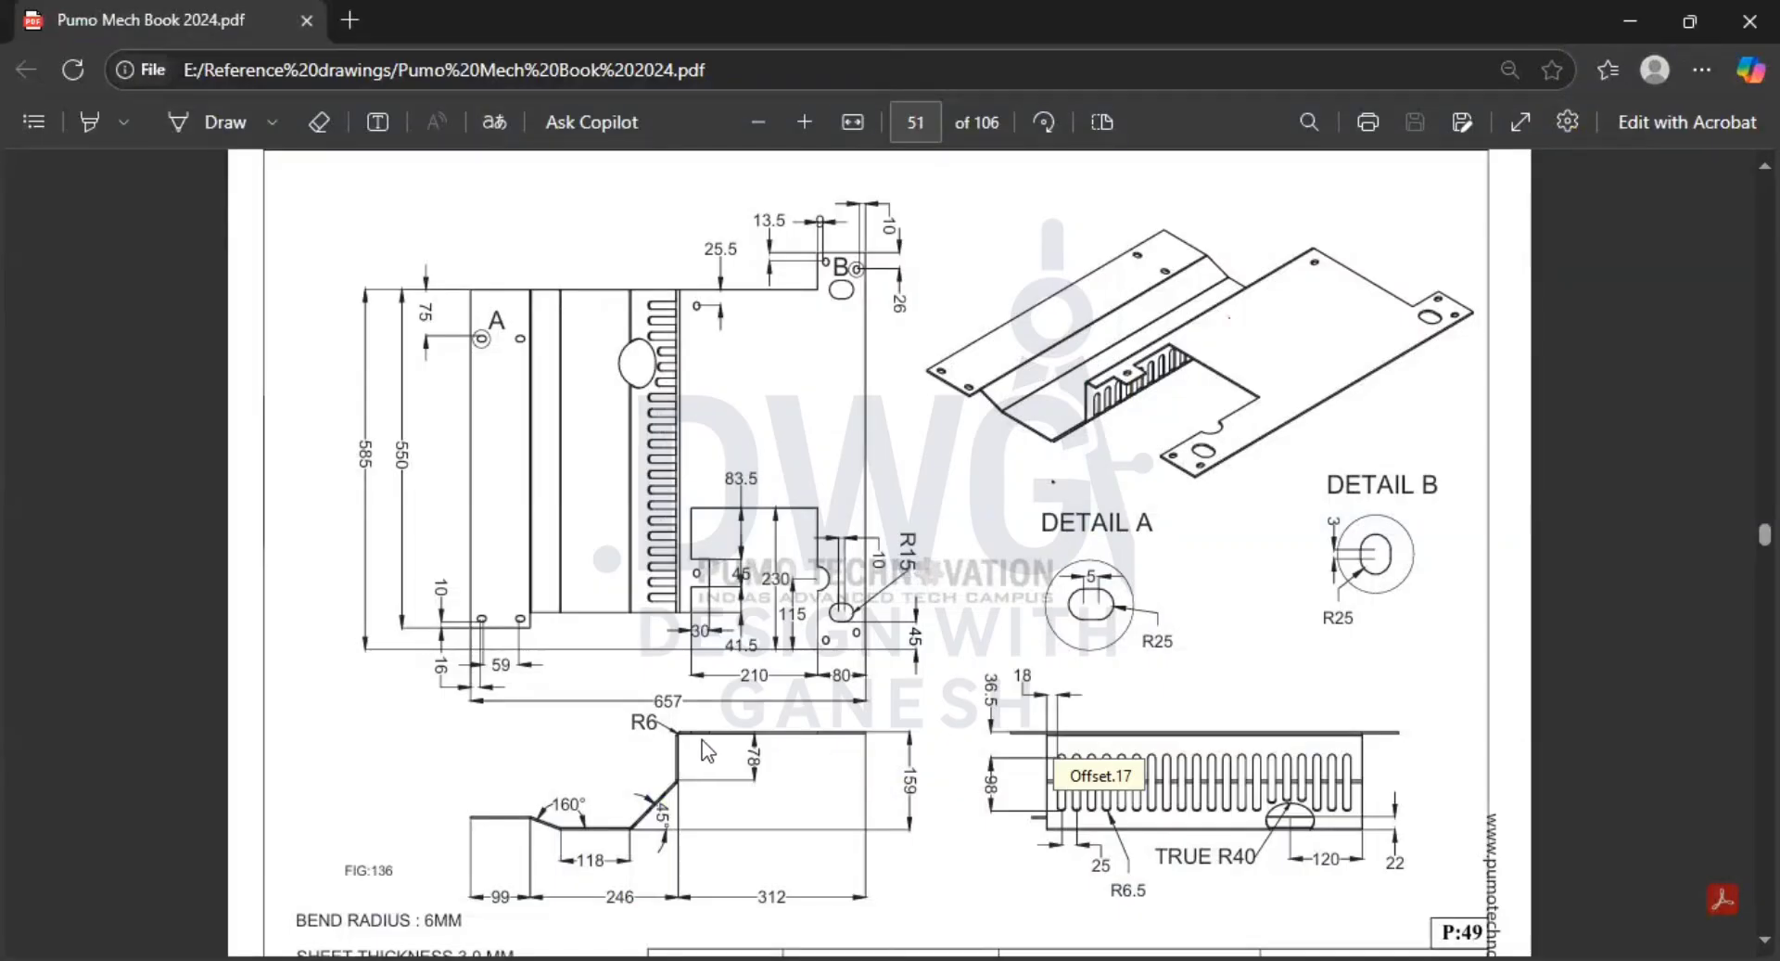
key("alt+Tab")
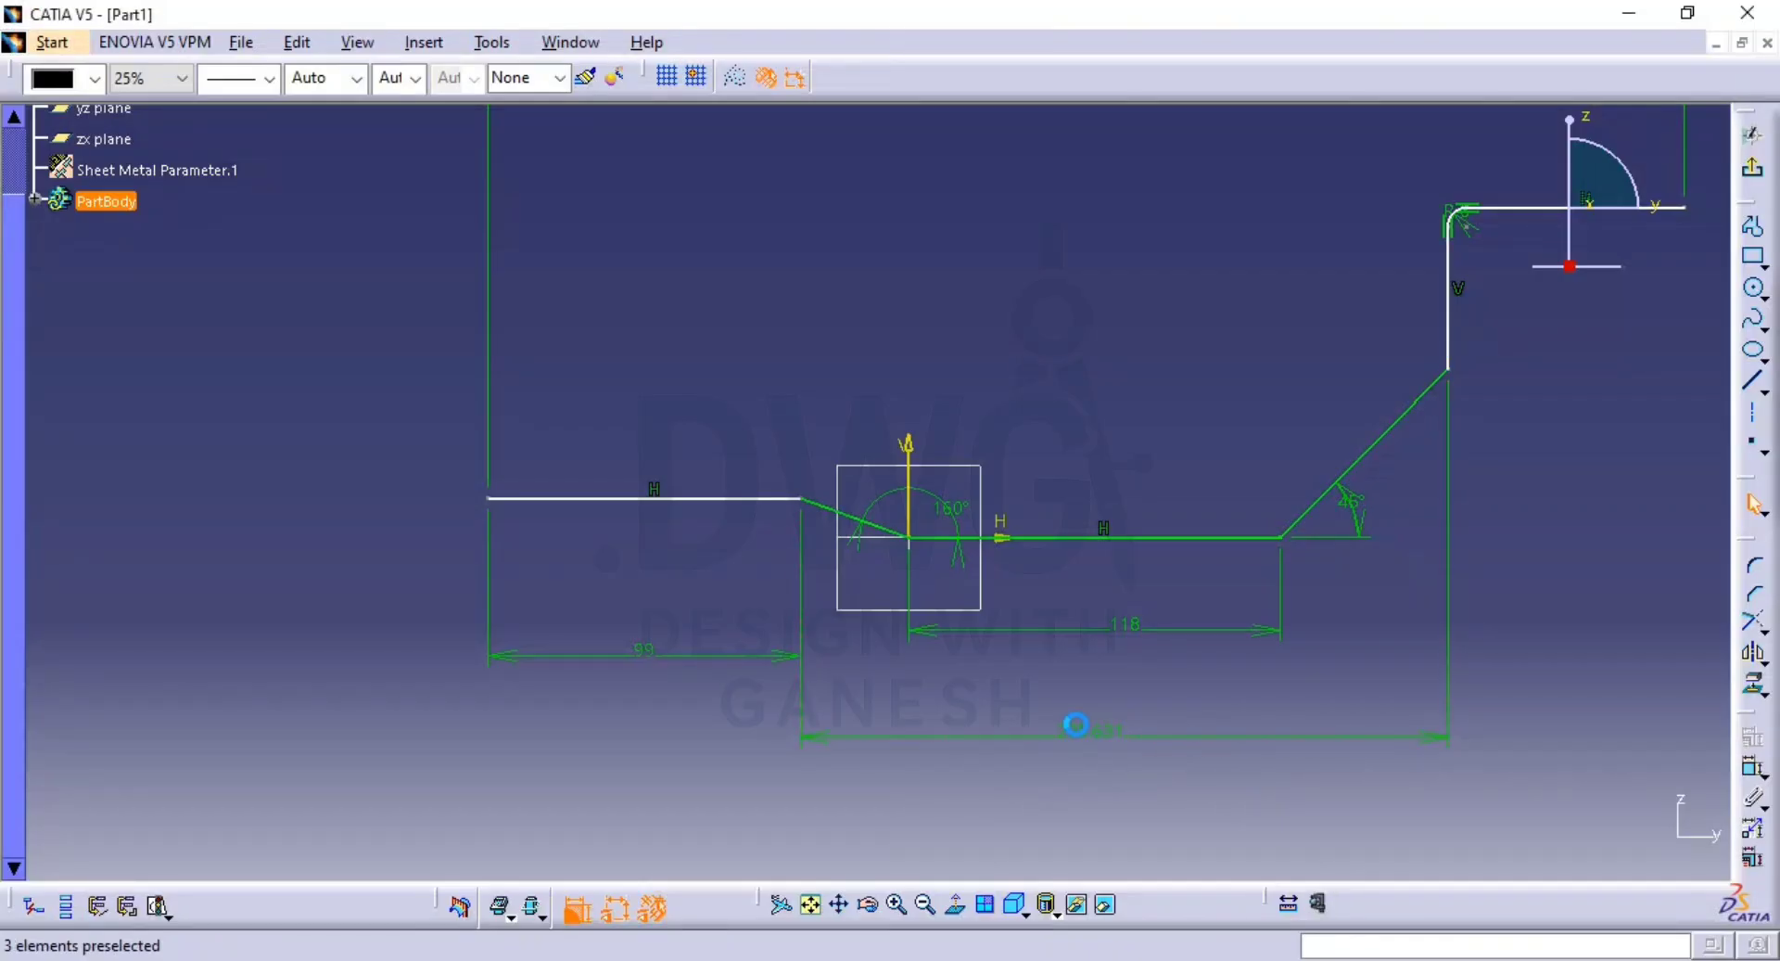
double_click(1062, 730)
type("246")
key("Return")
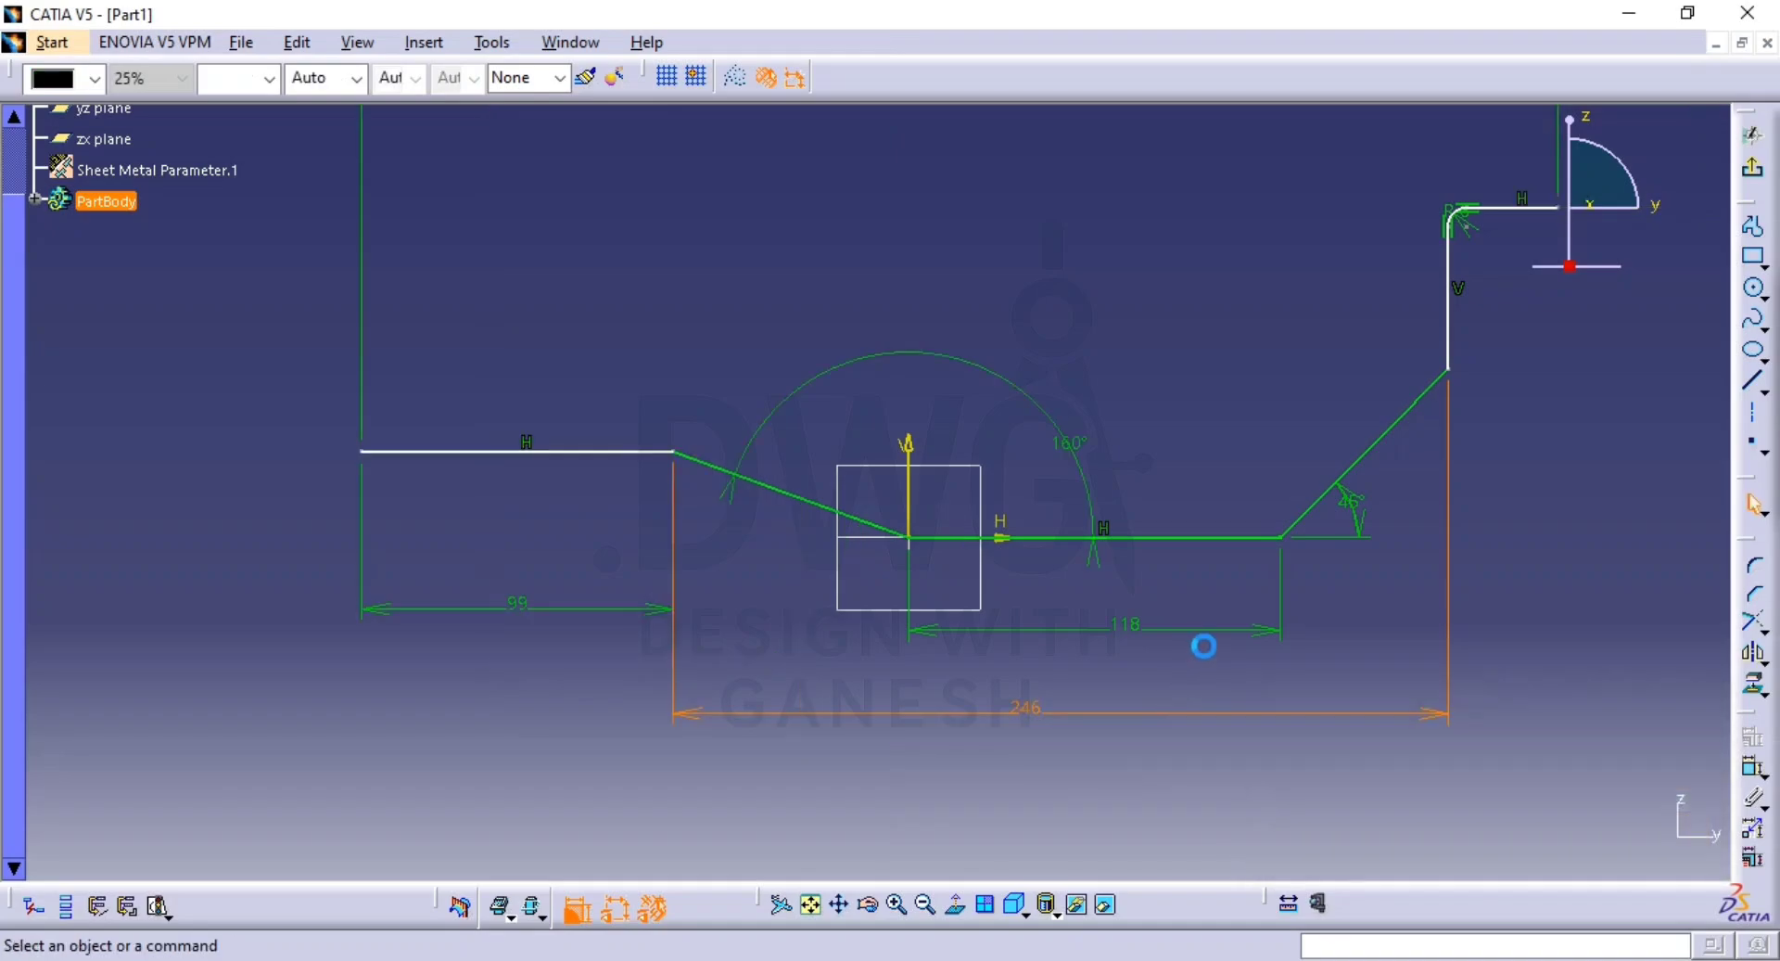
left_click(1196, 660)
Check the overall length in the reference drawing and set the profile's overall horizontal dimension to 657 mm.
middle_click_drag(1068, 665, 1058, 758, "ctrl")
middle_click_drag(1303, 472, 1267, 566)
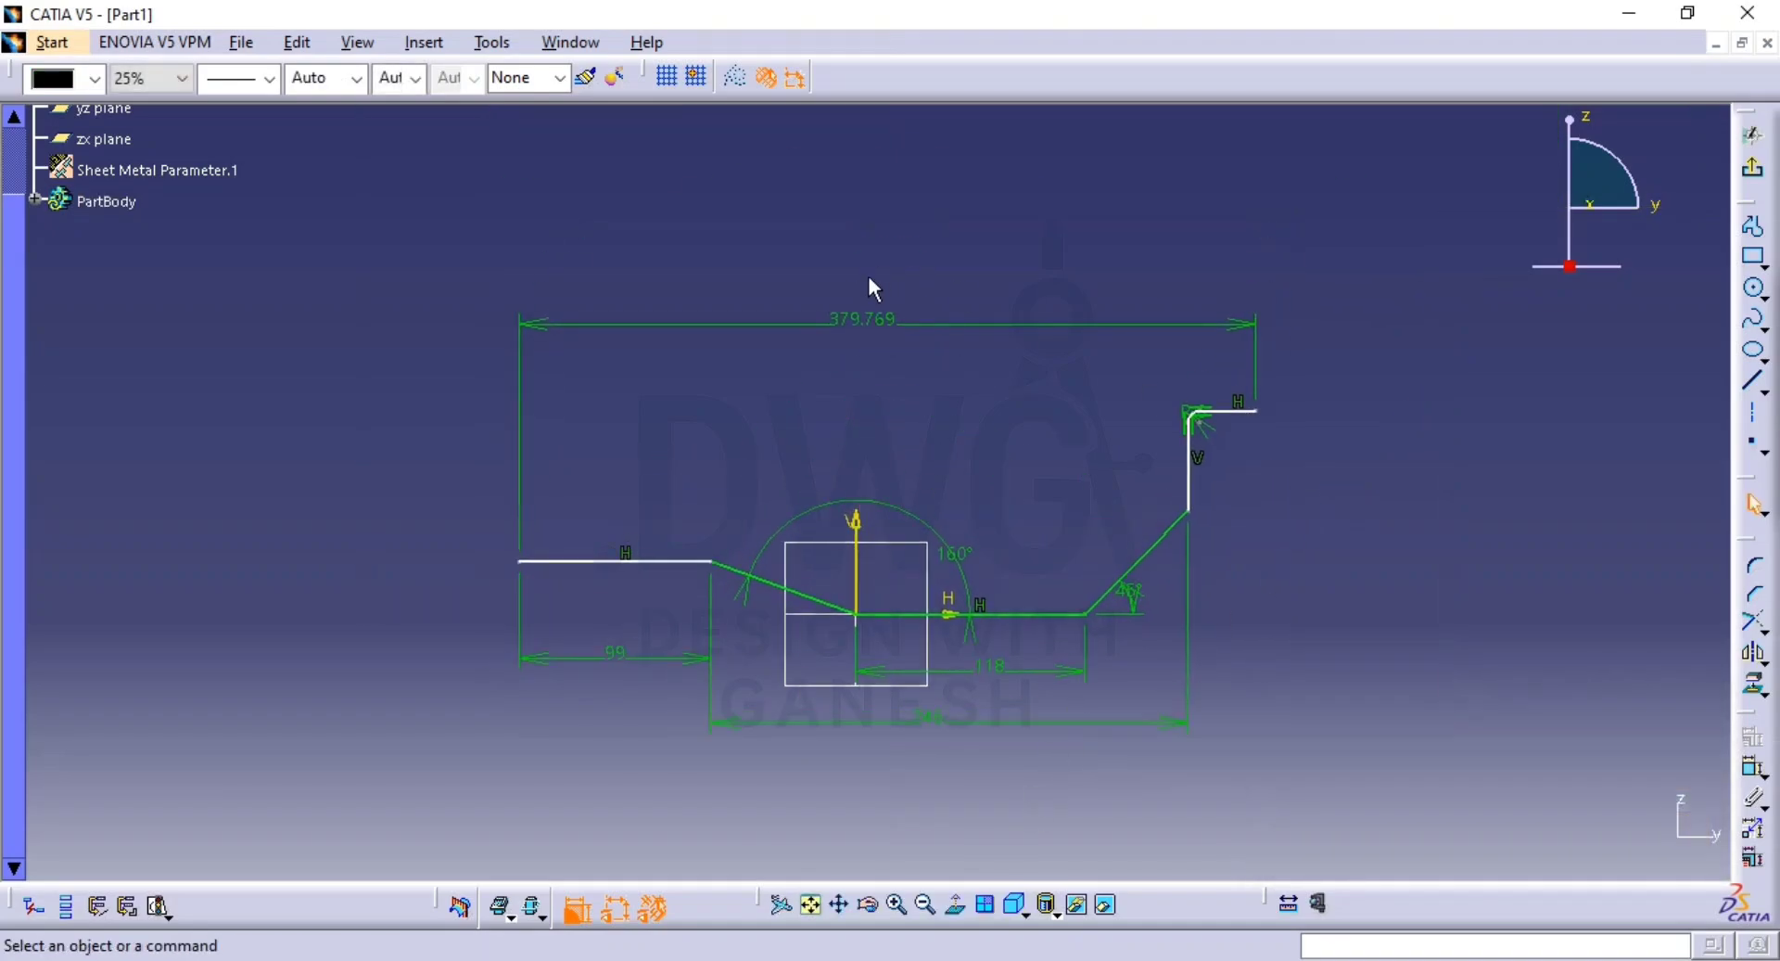
key("alt+Tab")
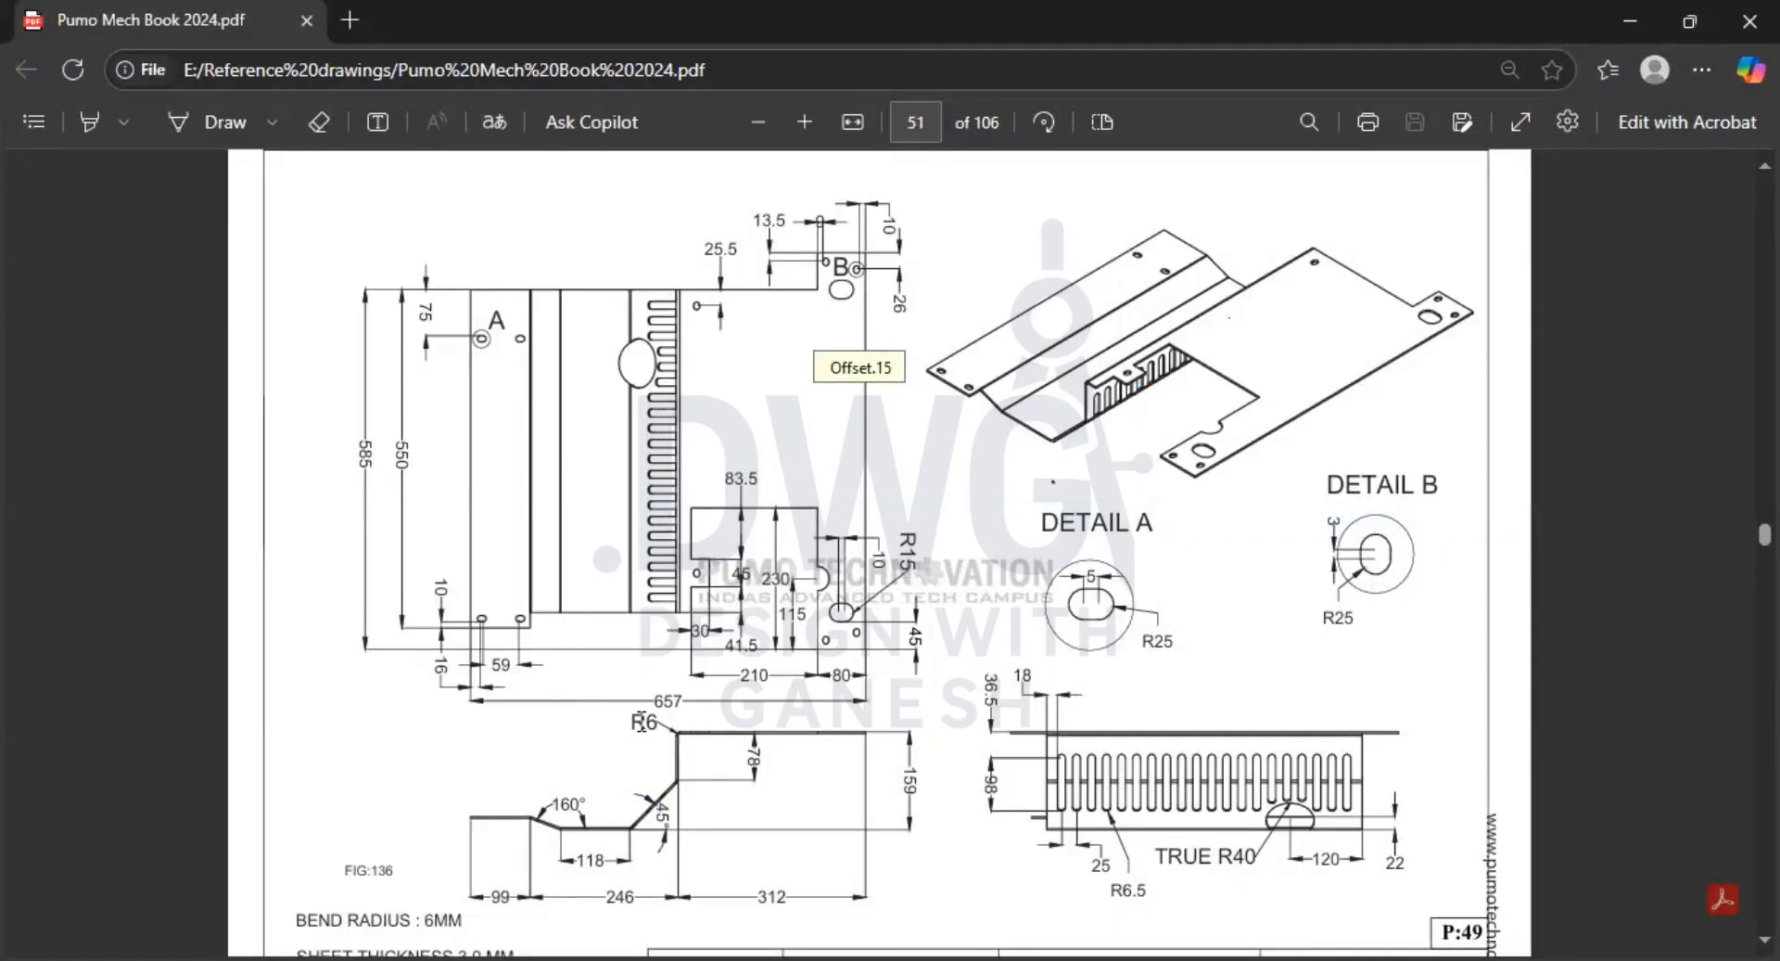
key("alt+Tab")
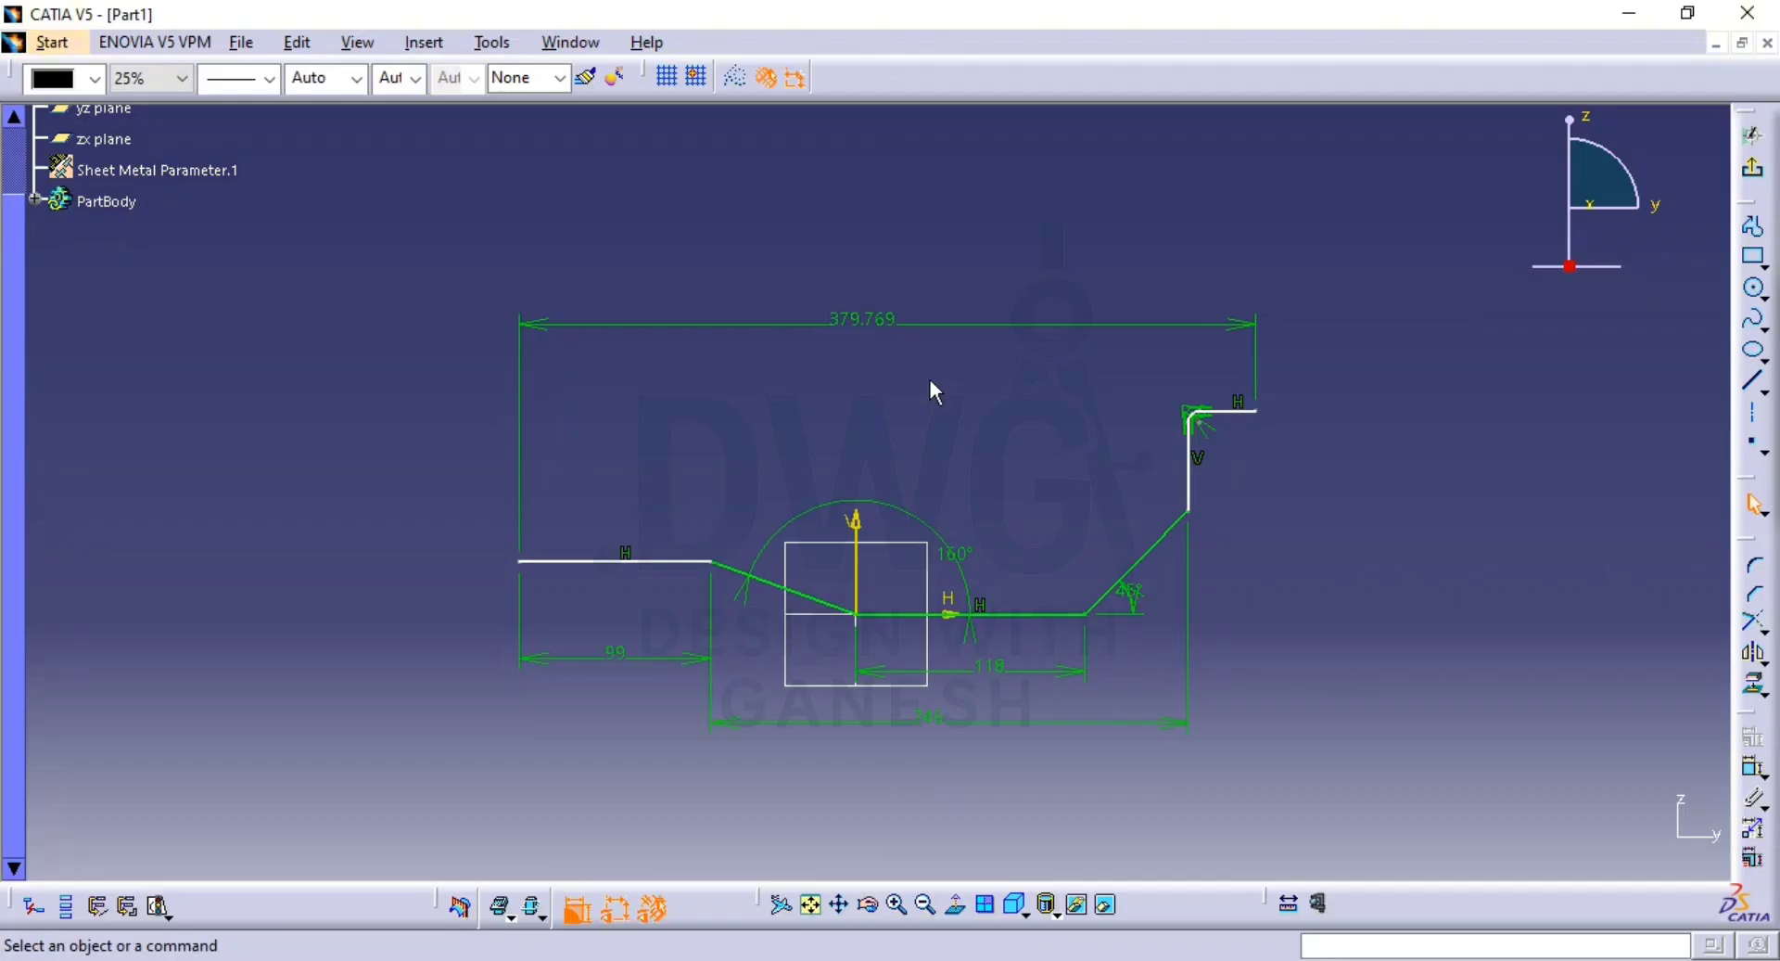
double_click(861, 318)
type("657")
key("Return")
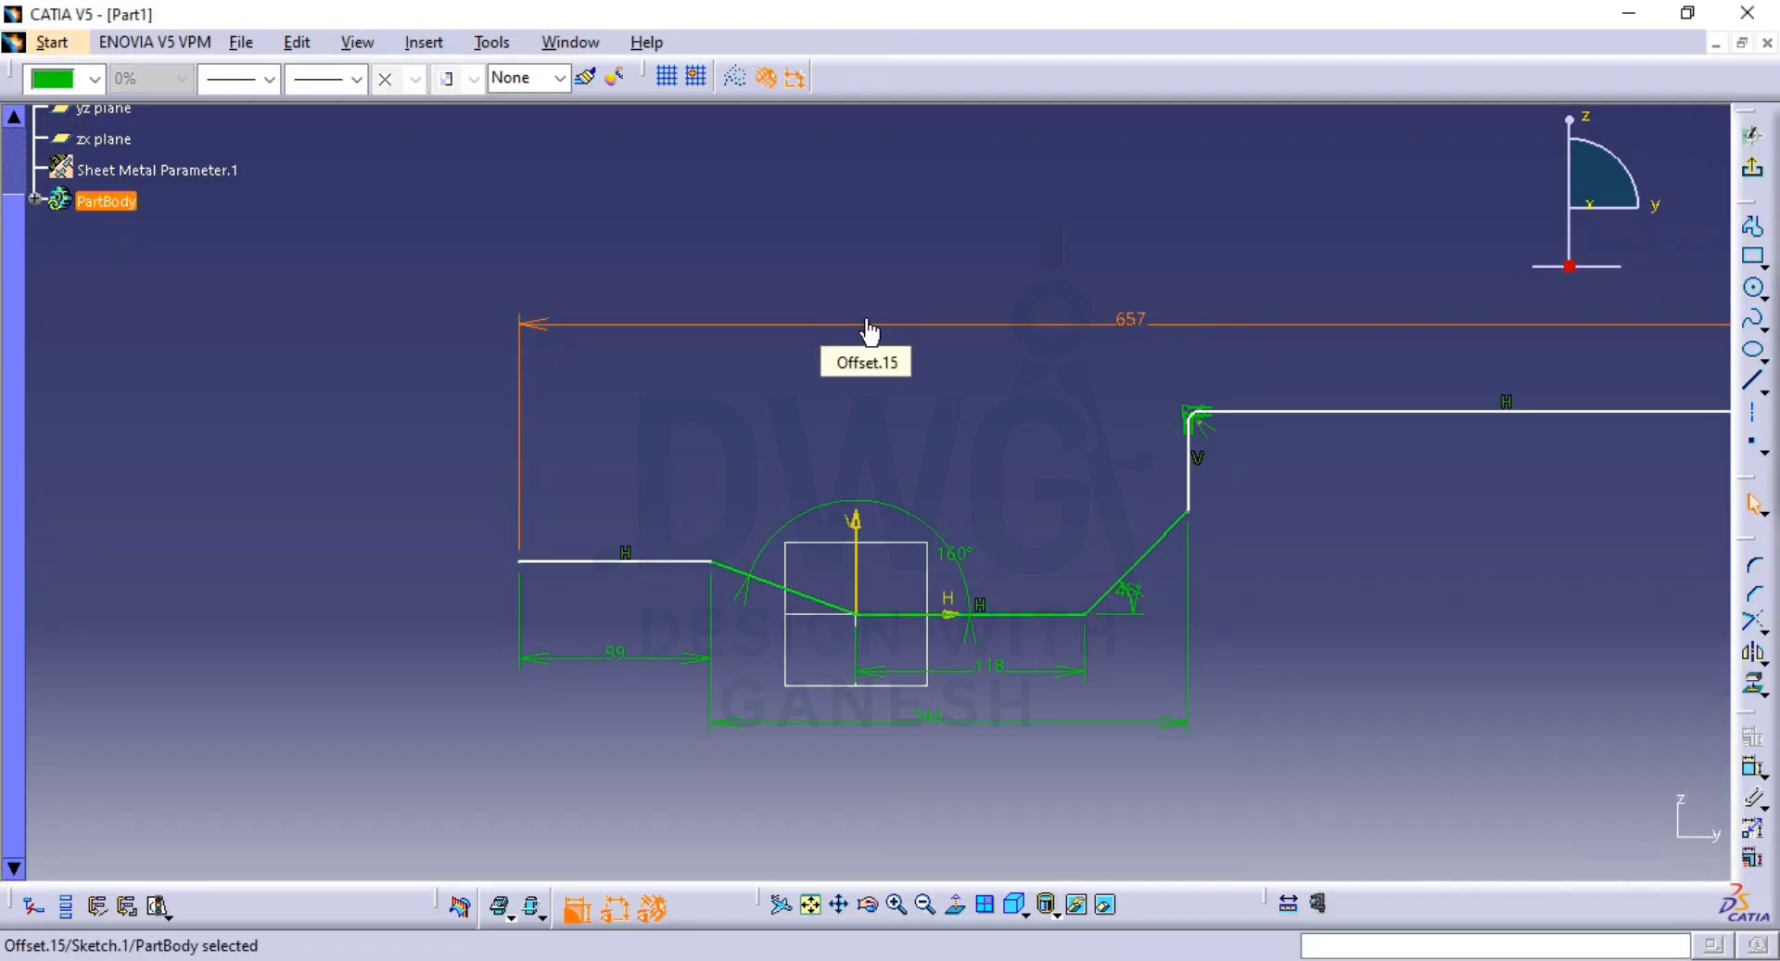
left_click(933, 406)
Constrain the vertical distance between the upper horizontal line and the horizontal line at the origin to 159 mm.
middle_click_drag(1336, 570, 1148, 617, "ctrl")
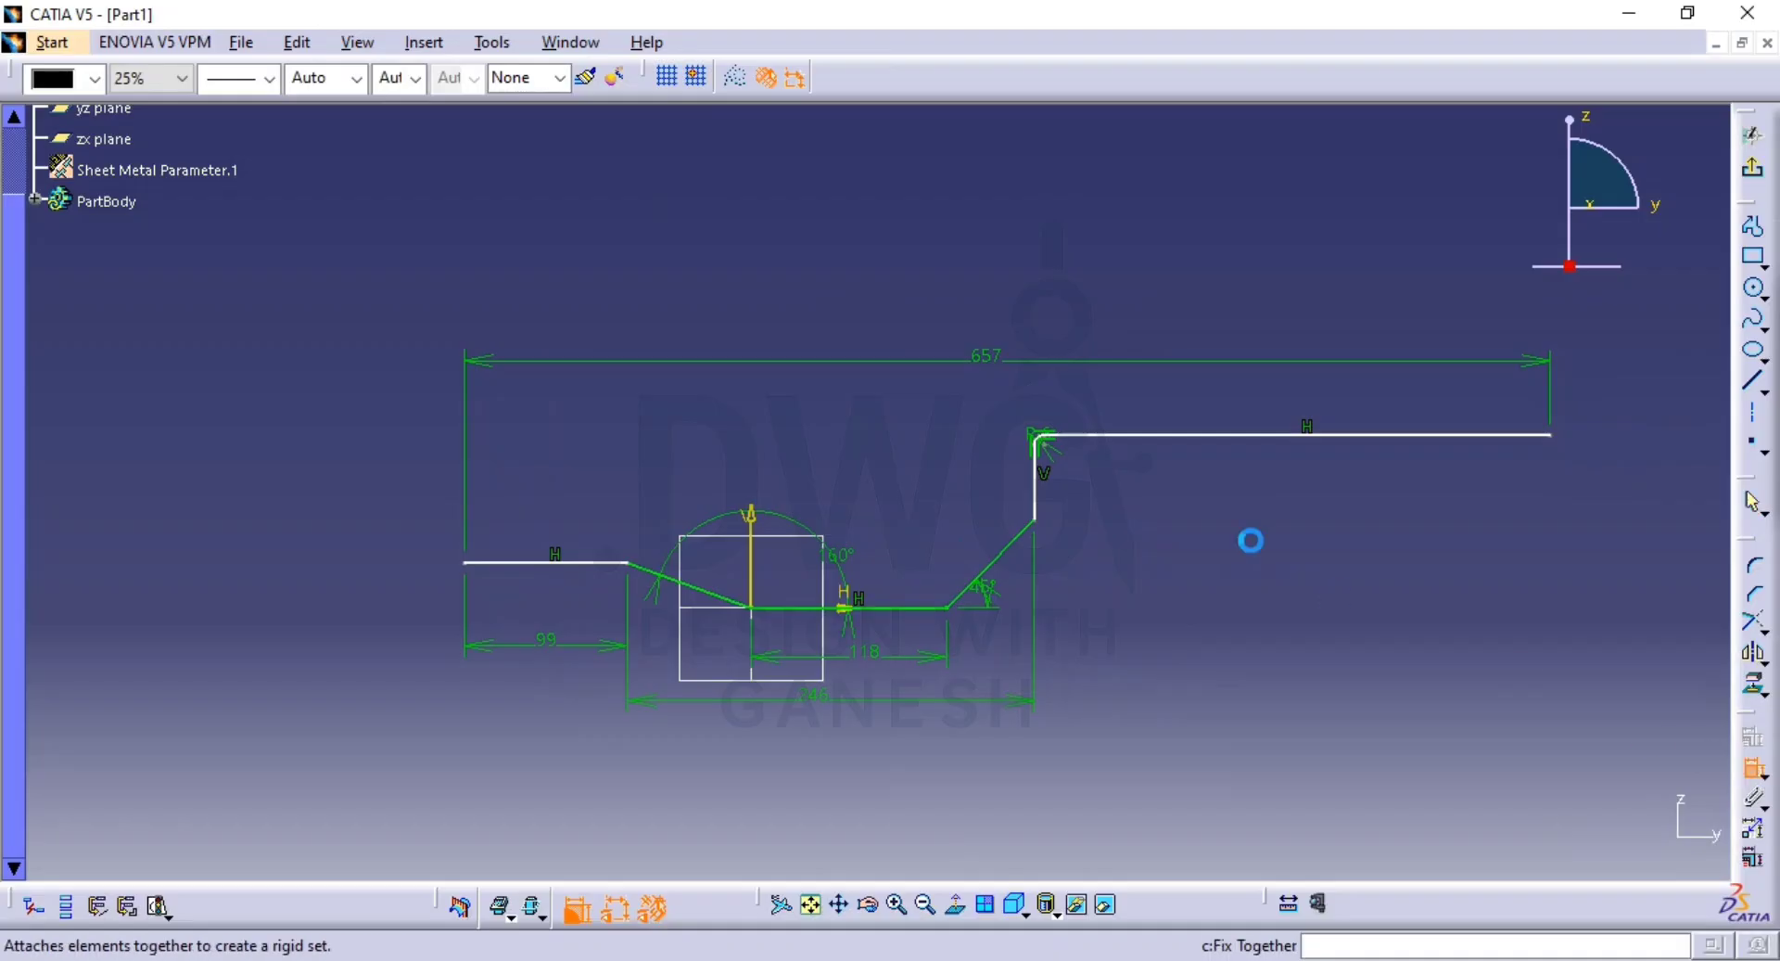
left_click(1224, 436)
left_click(918, 610)
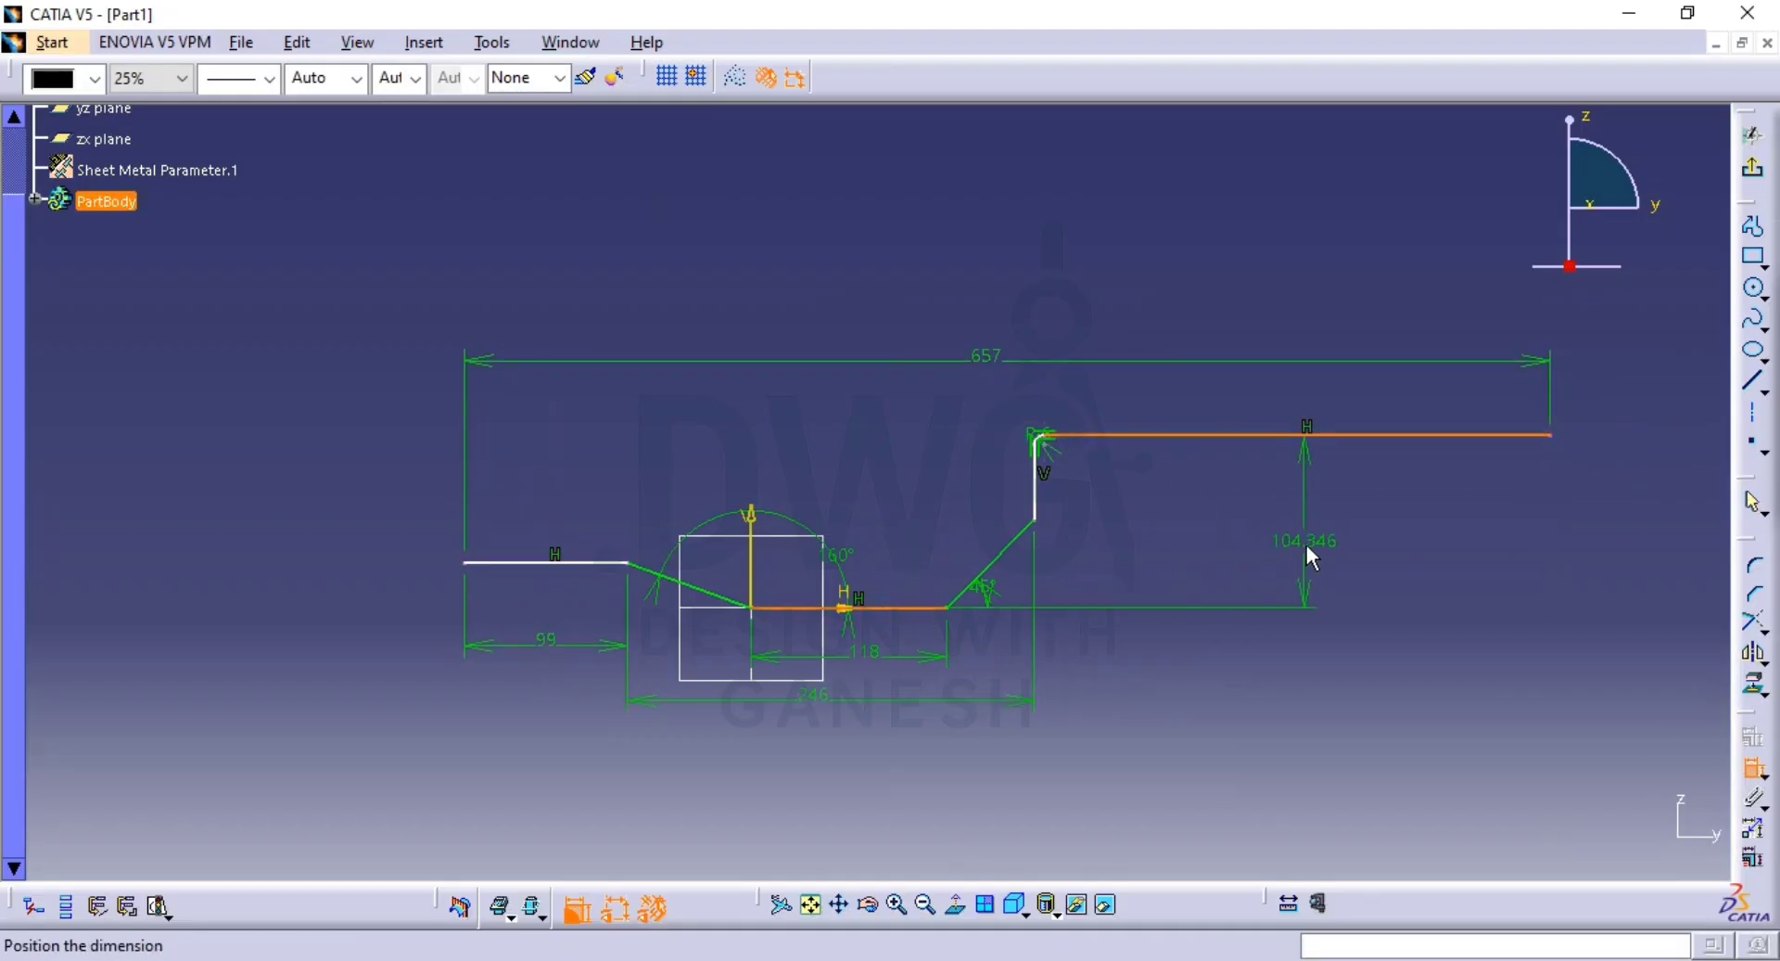
left_click(1307, 553)
middle_click_drag(1149, 517, 1159, 468, "ctrl")
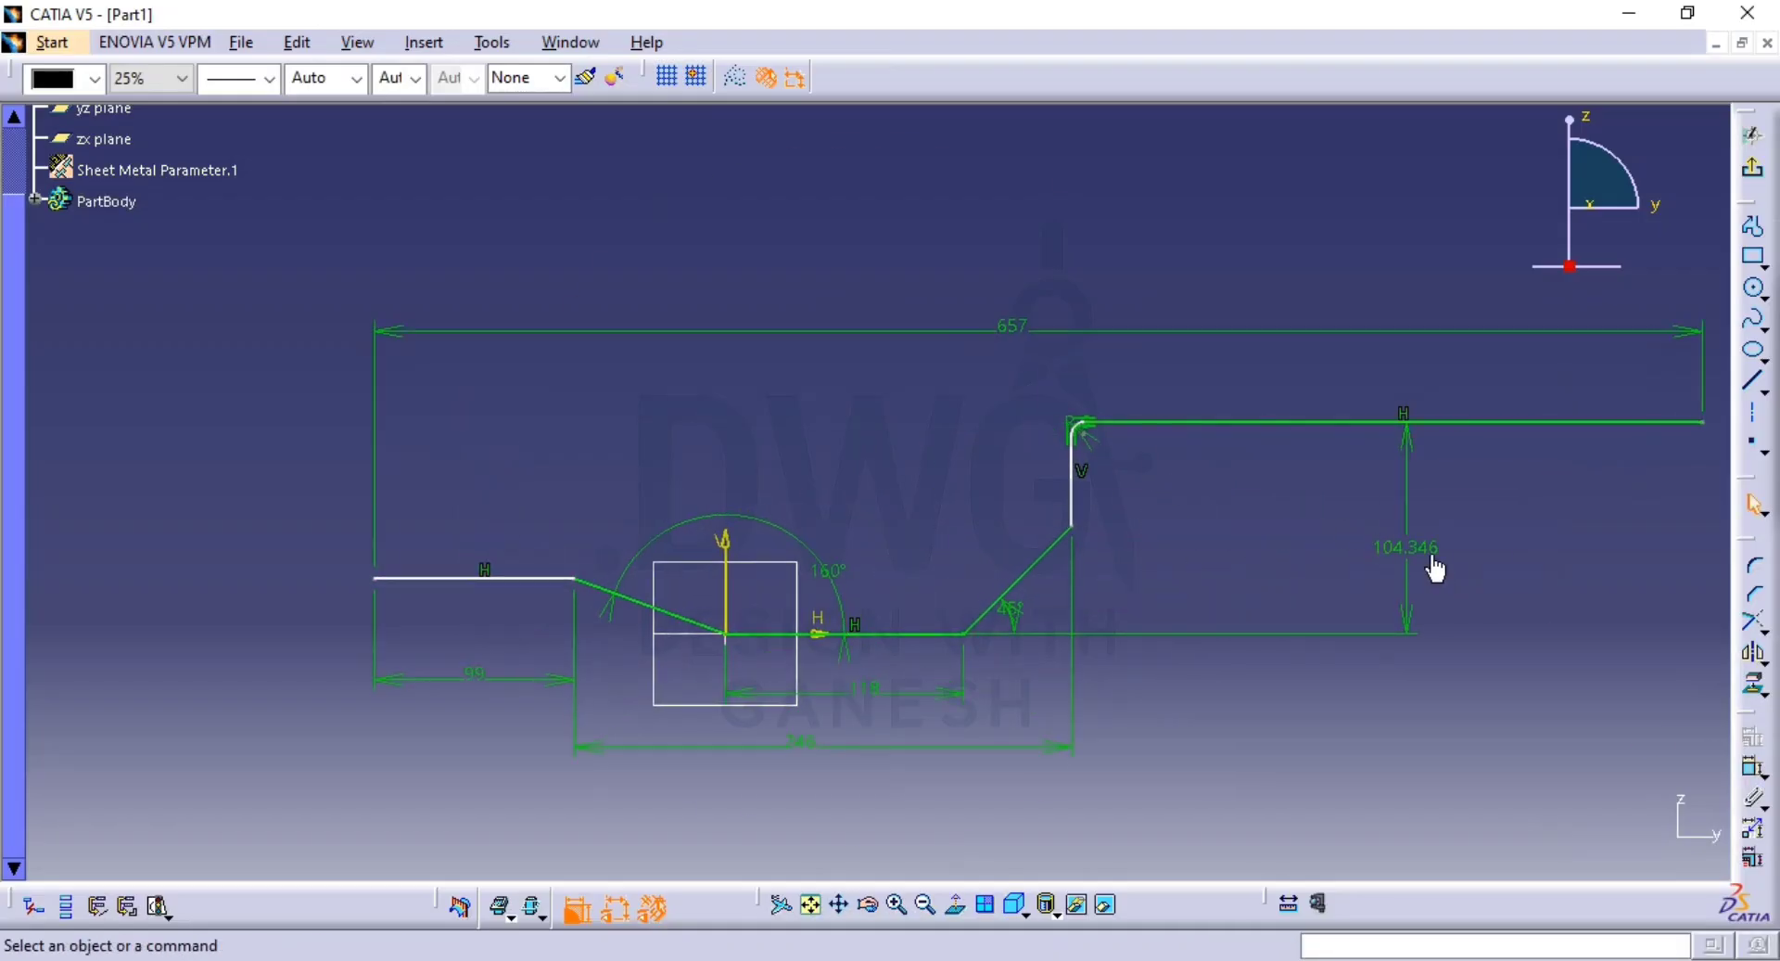
double_click(1434, 547)
type("159mm")
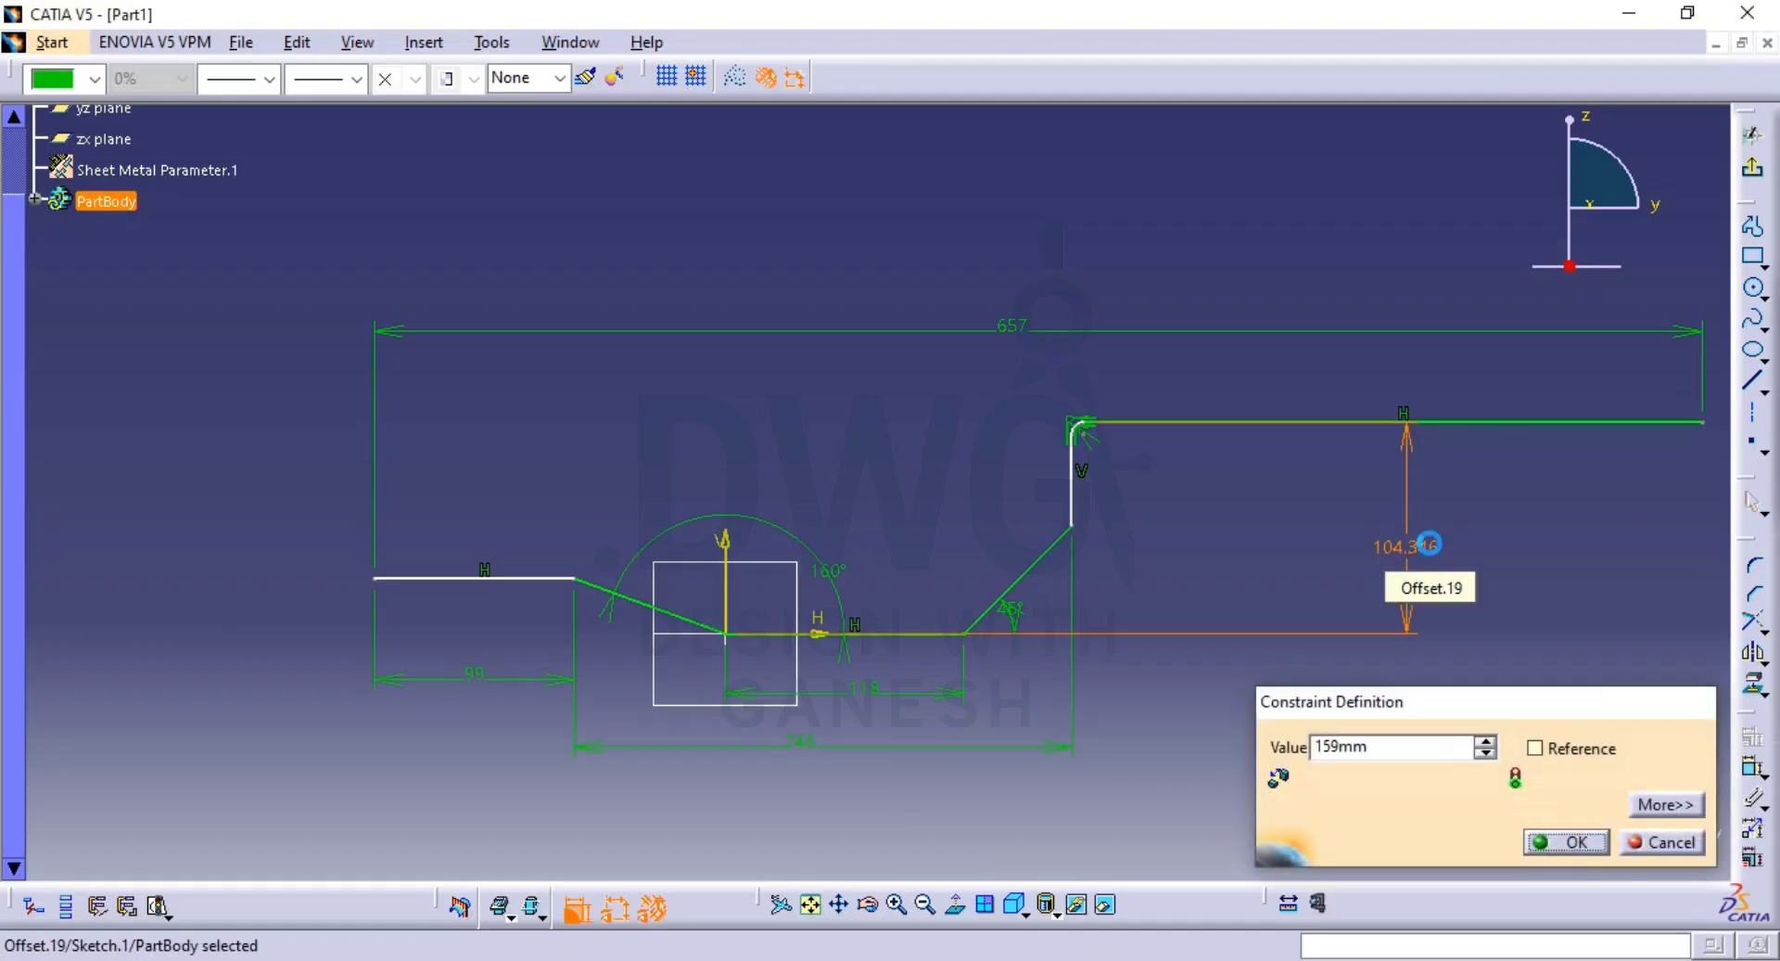
key("Return")
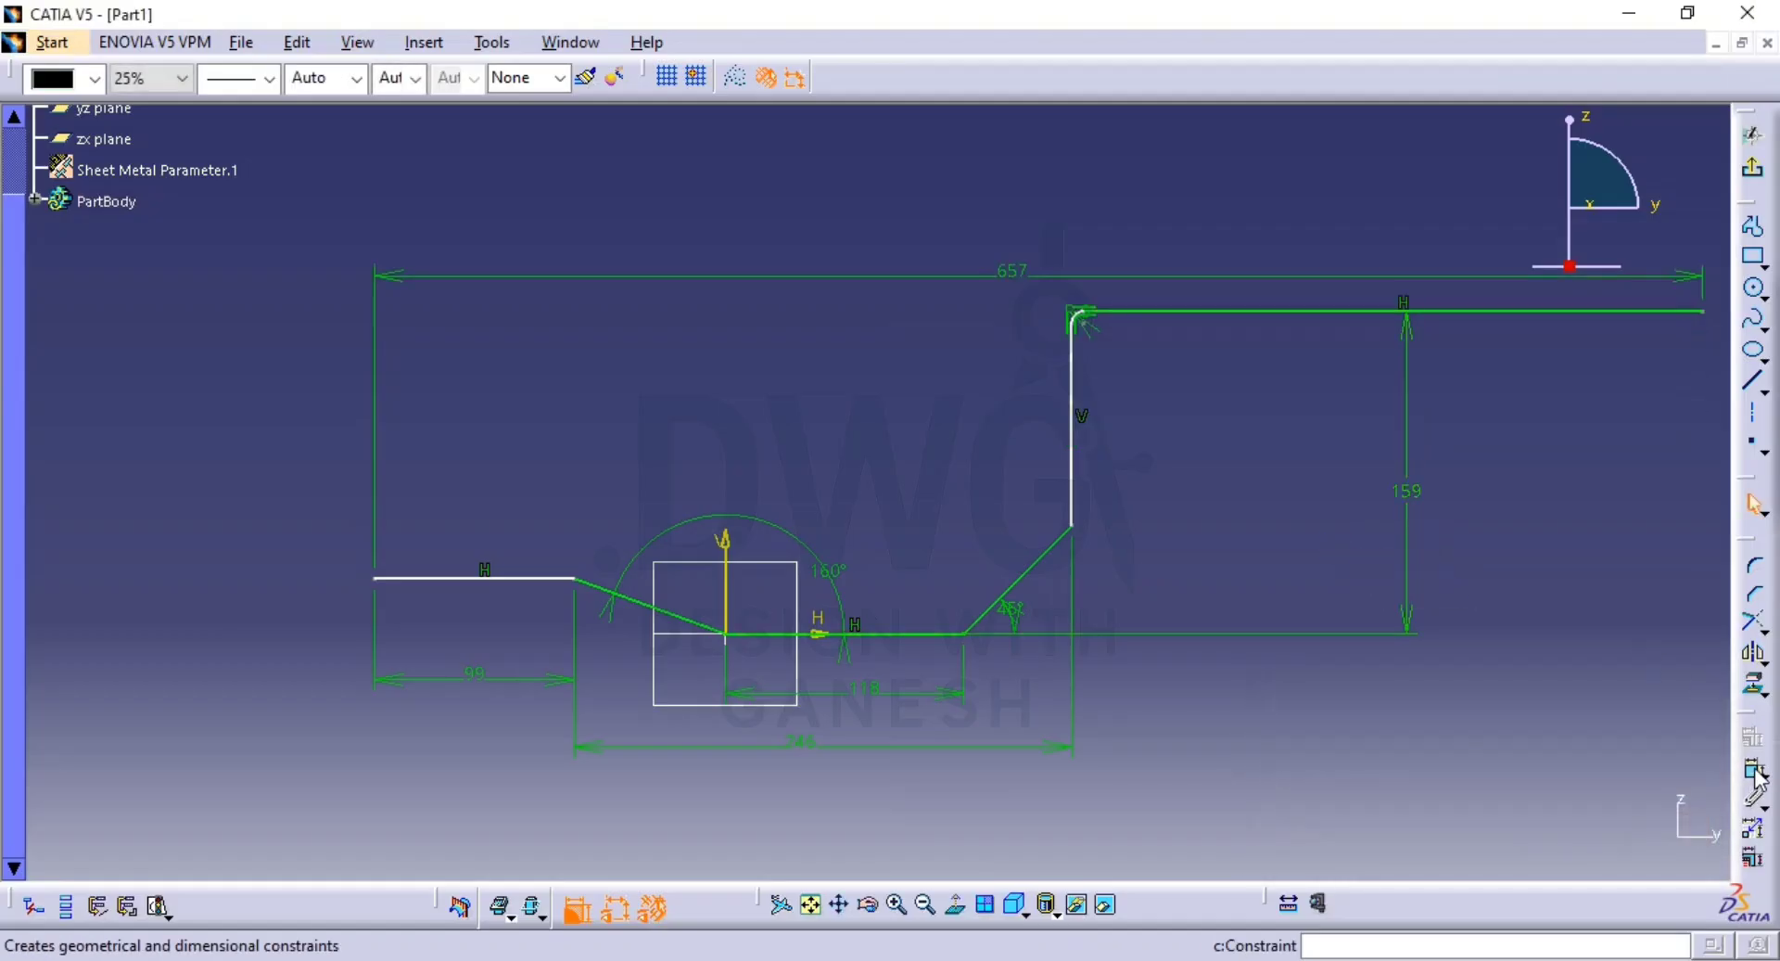
Constrain the vertical distance from the vertical line's lower end to the upper horizontal line to 78 mm.
left_click(1078, 502)
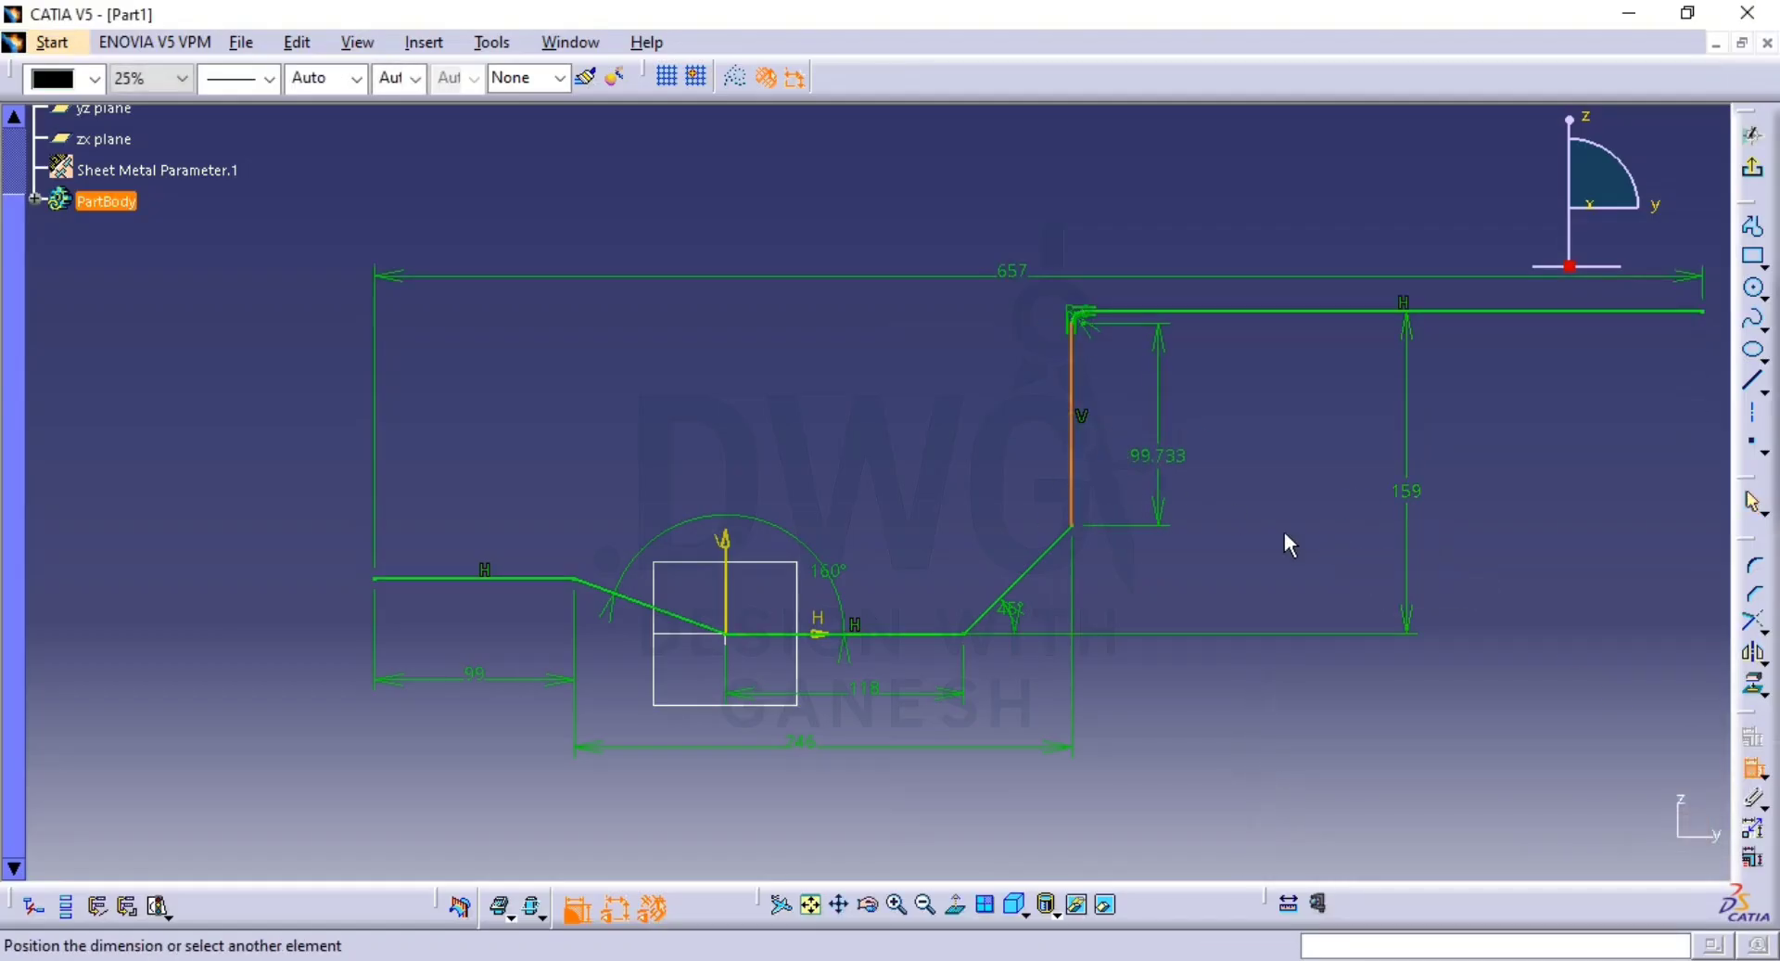
left_click(1754, 776)
left_click(1755, 777)
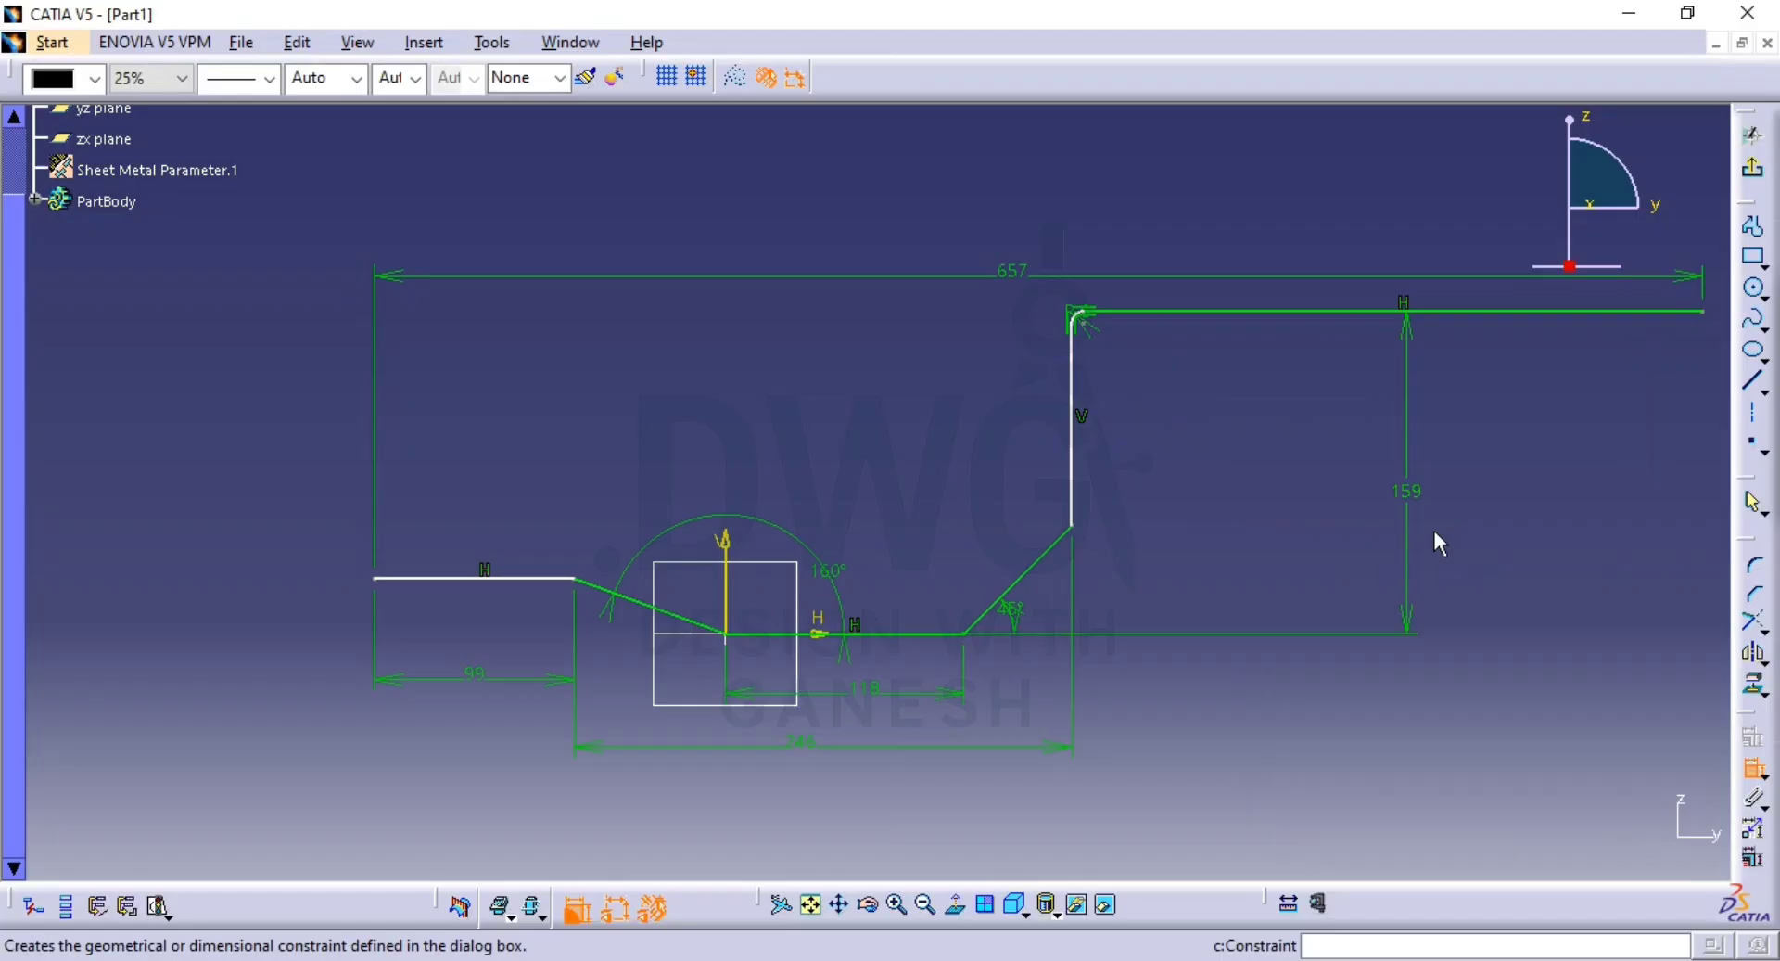
left_click(1074, 527)
left_click(1248, 312)
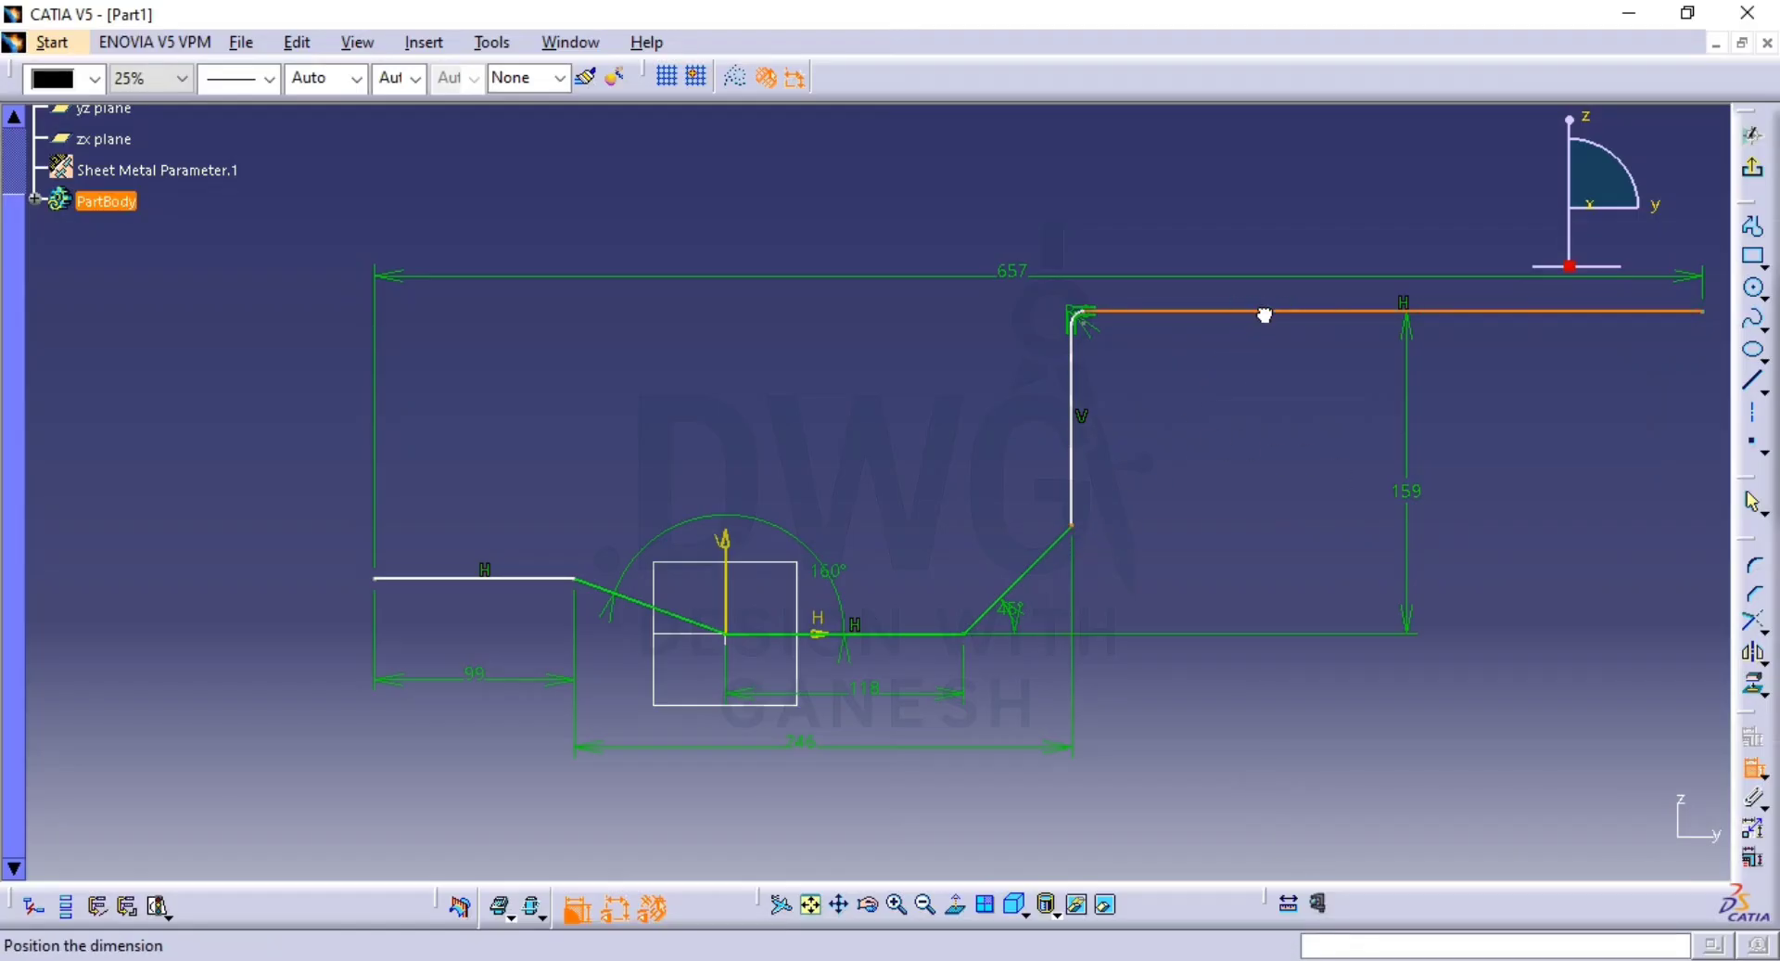
left_click(1274, 458)
double_click(1274, 458)
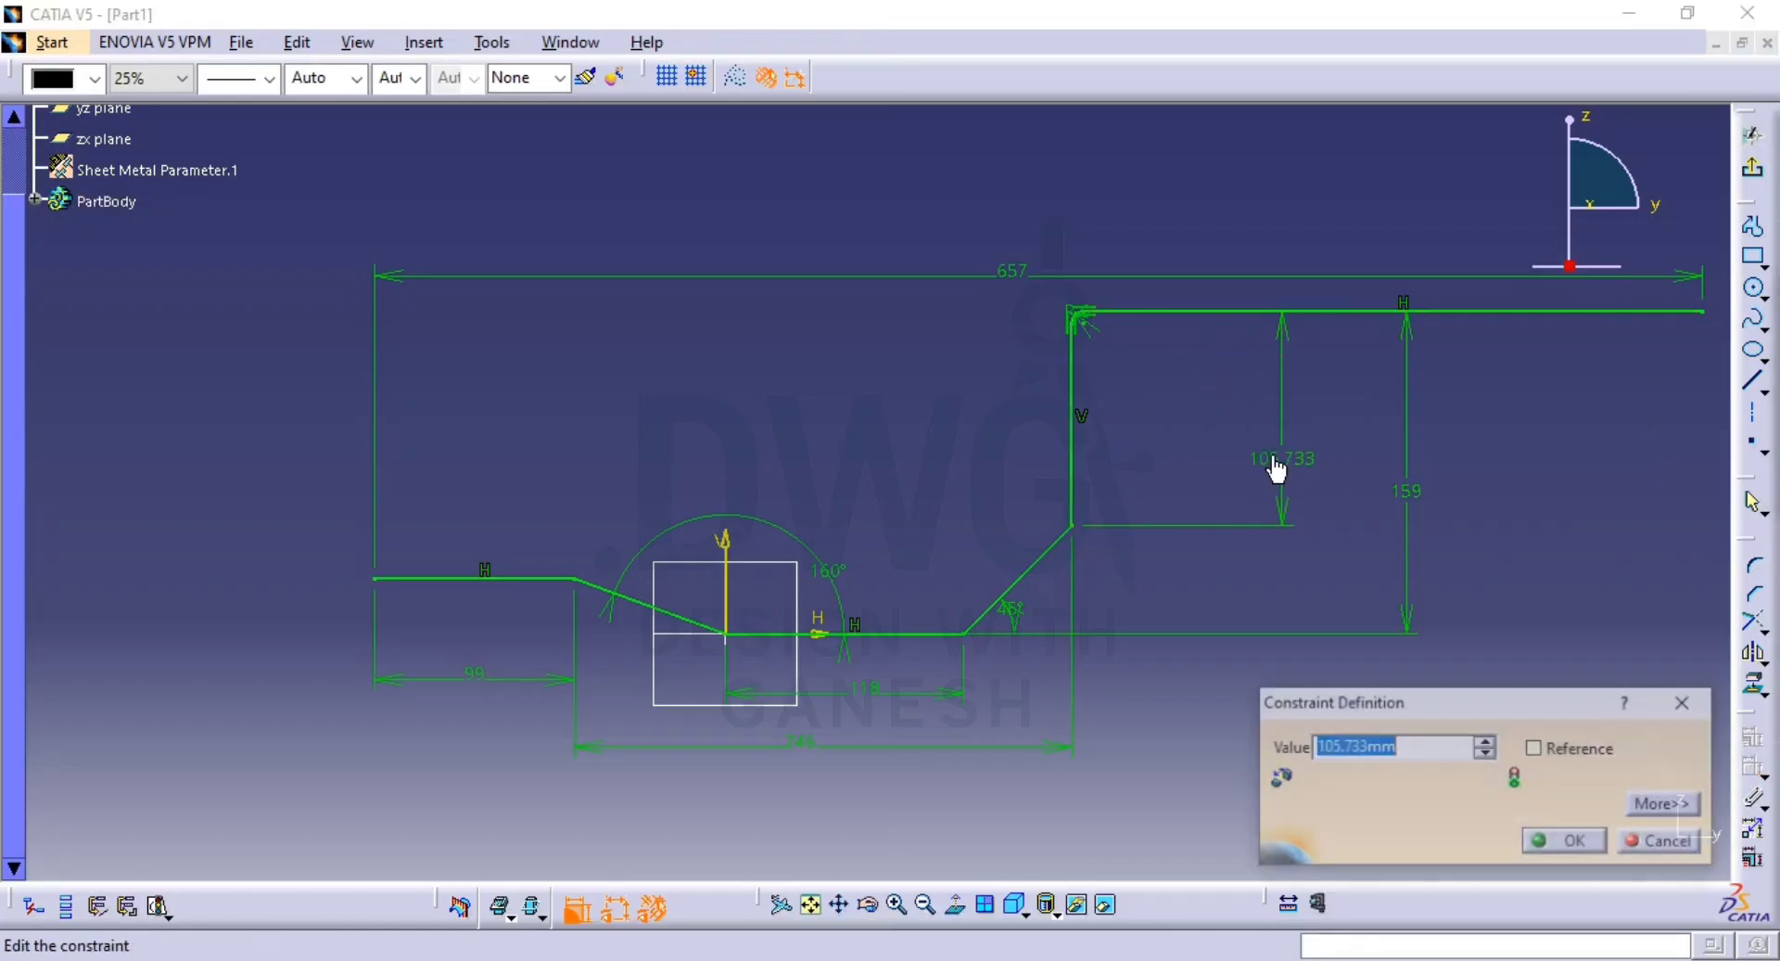
type("78")
key("Return")
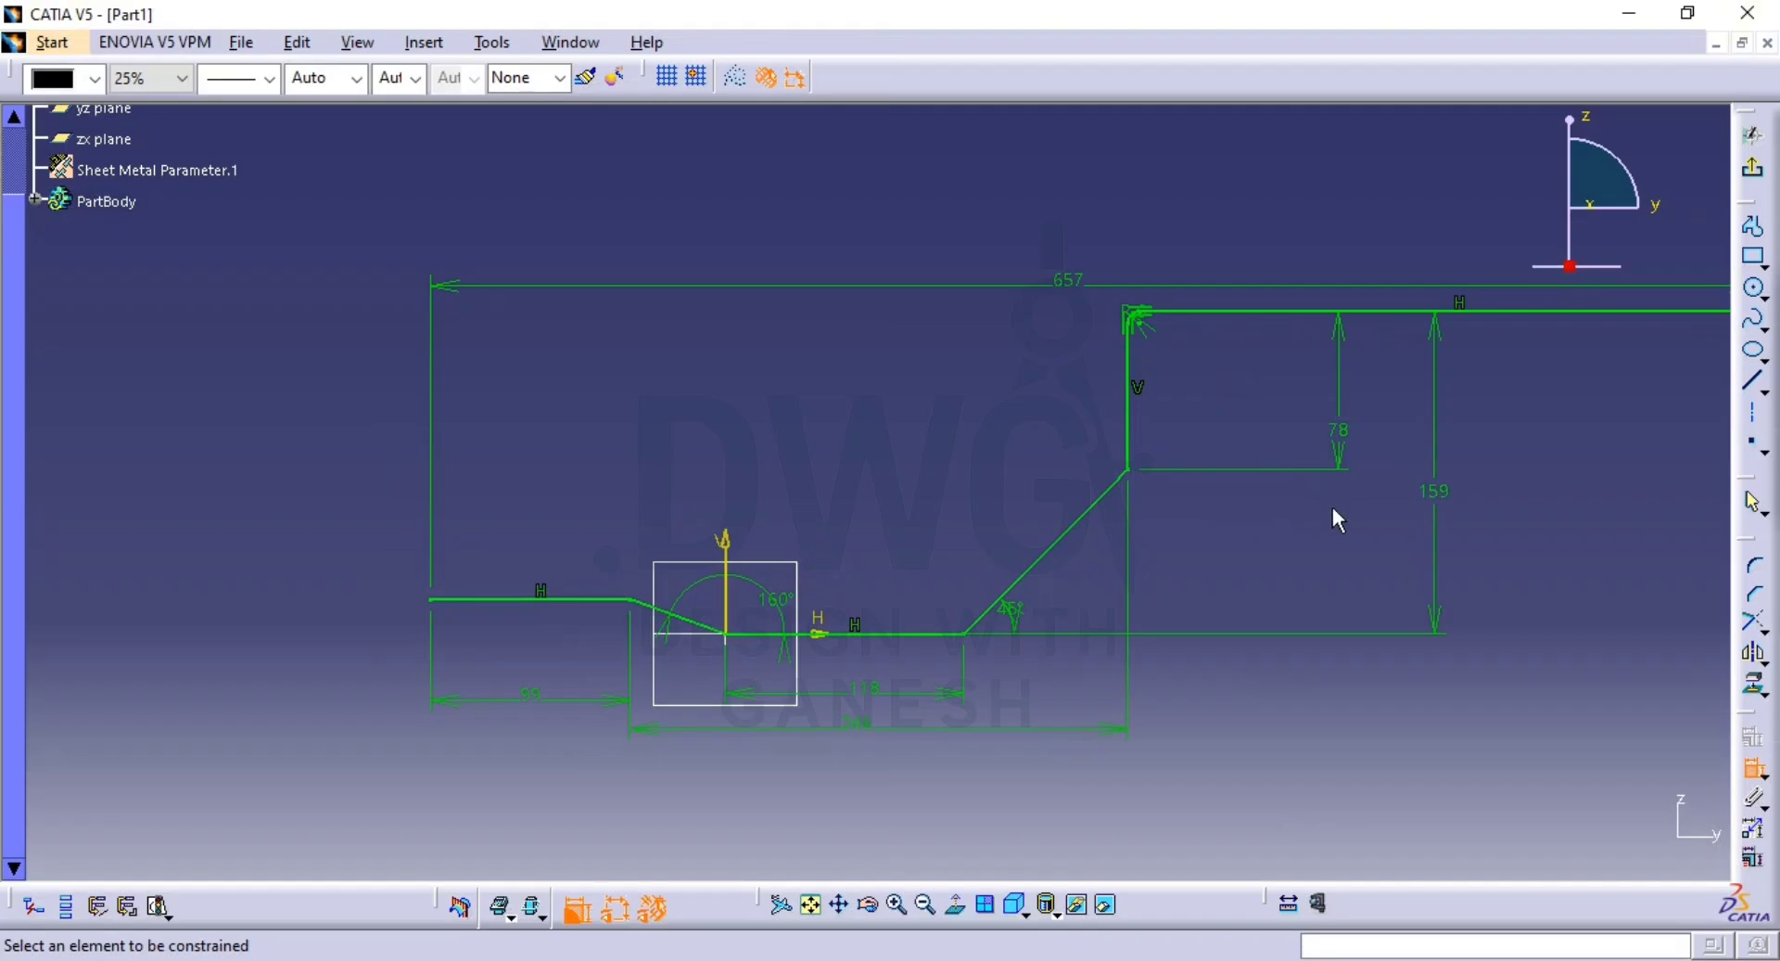
Compare the constrained profile with the FIG:136 side view in the reference drawing and exit the sketch.
key("alt+Tab")
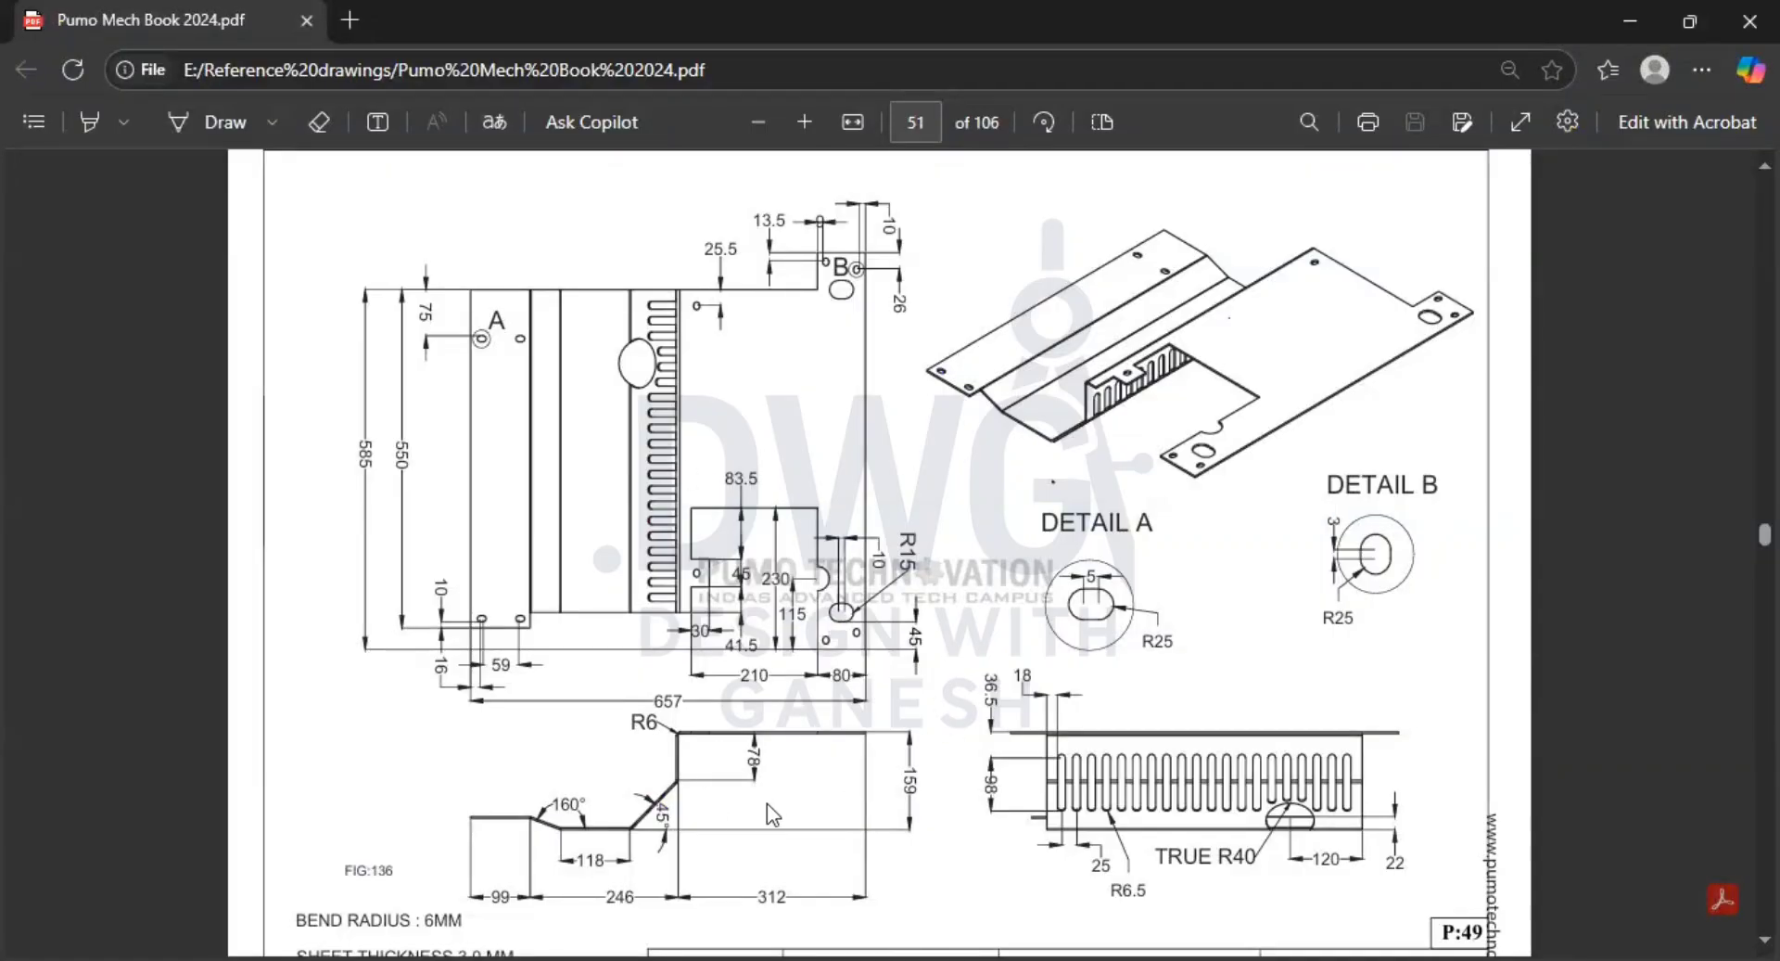
key("alt+Tab")
left_click(1172, 465)
middle_click_drag(1166, 471, 1181, 527)
middle_click_drag(1167, 527, 1059, 547)
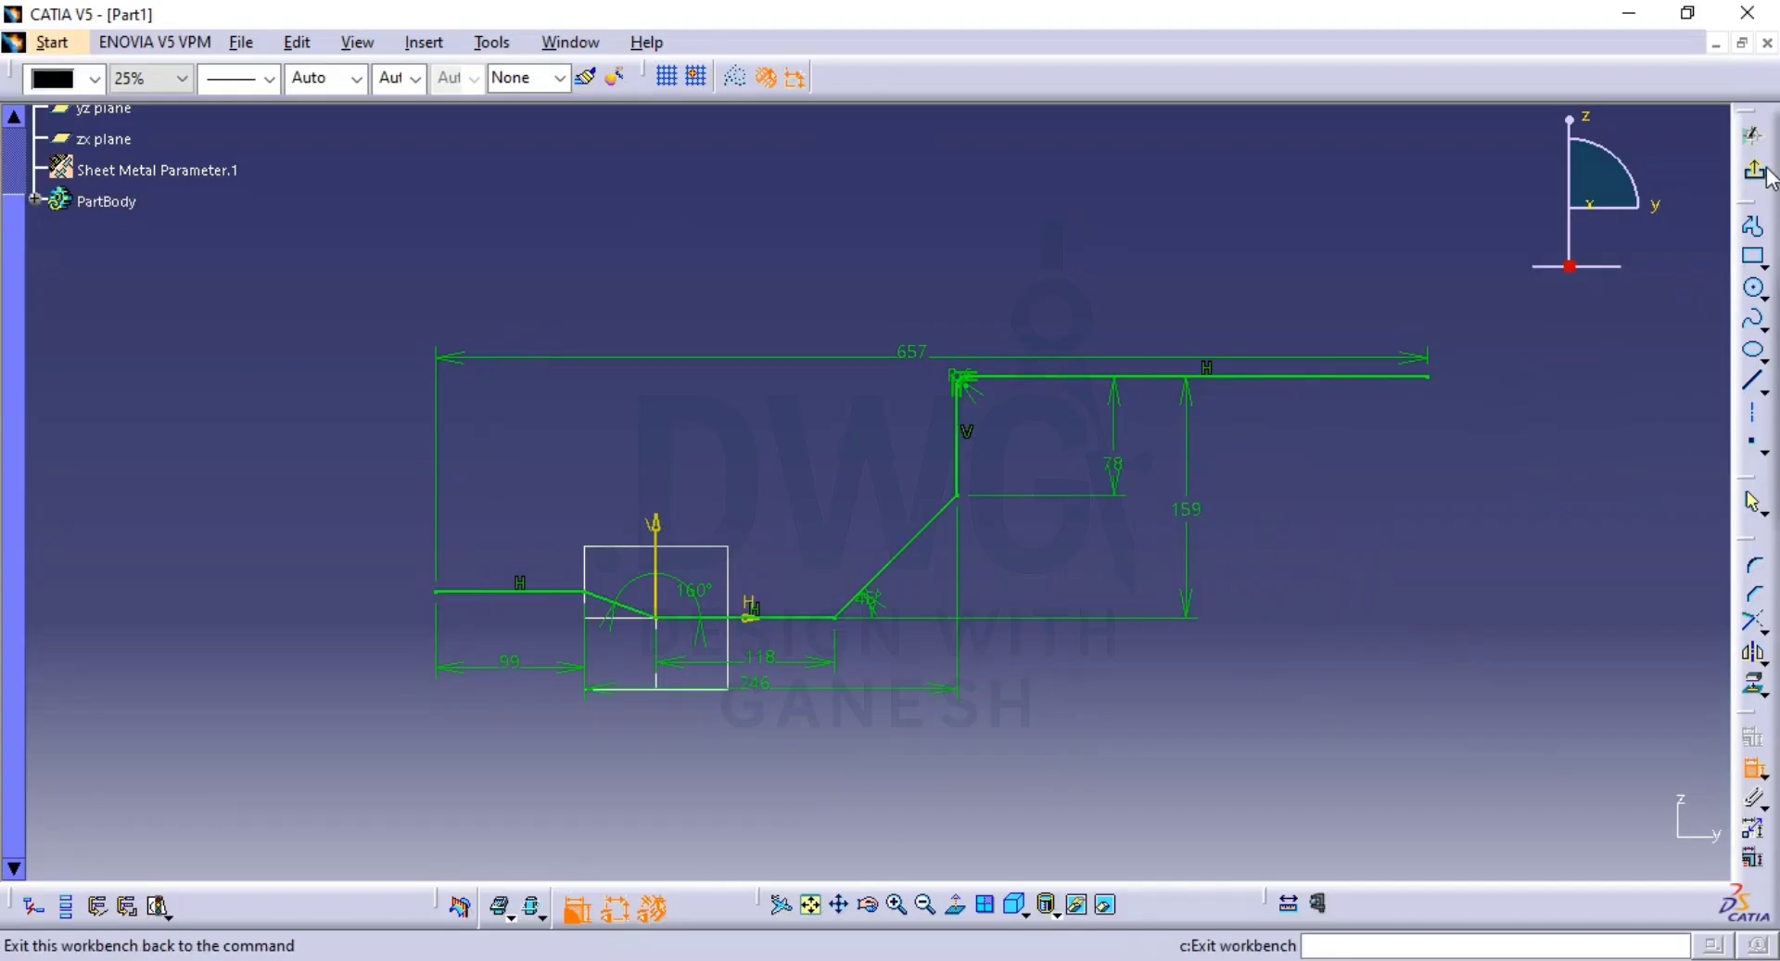
left_click(1752, 135)
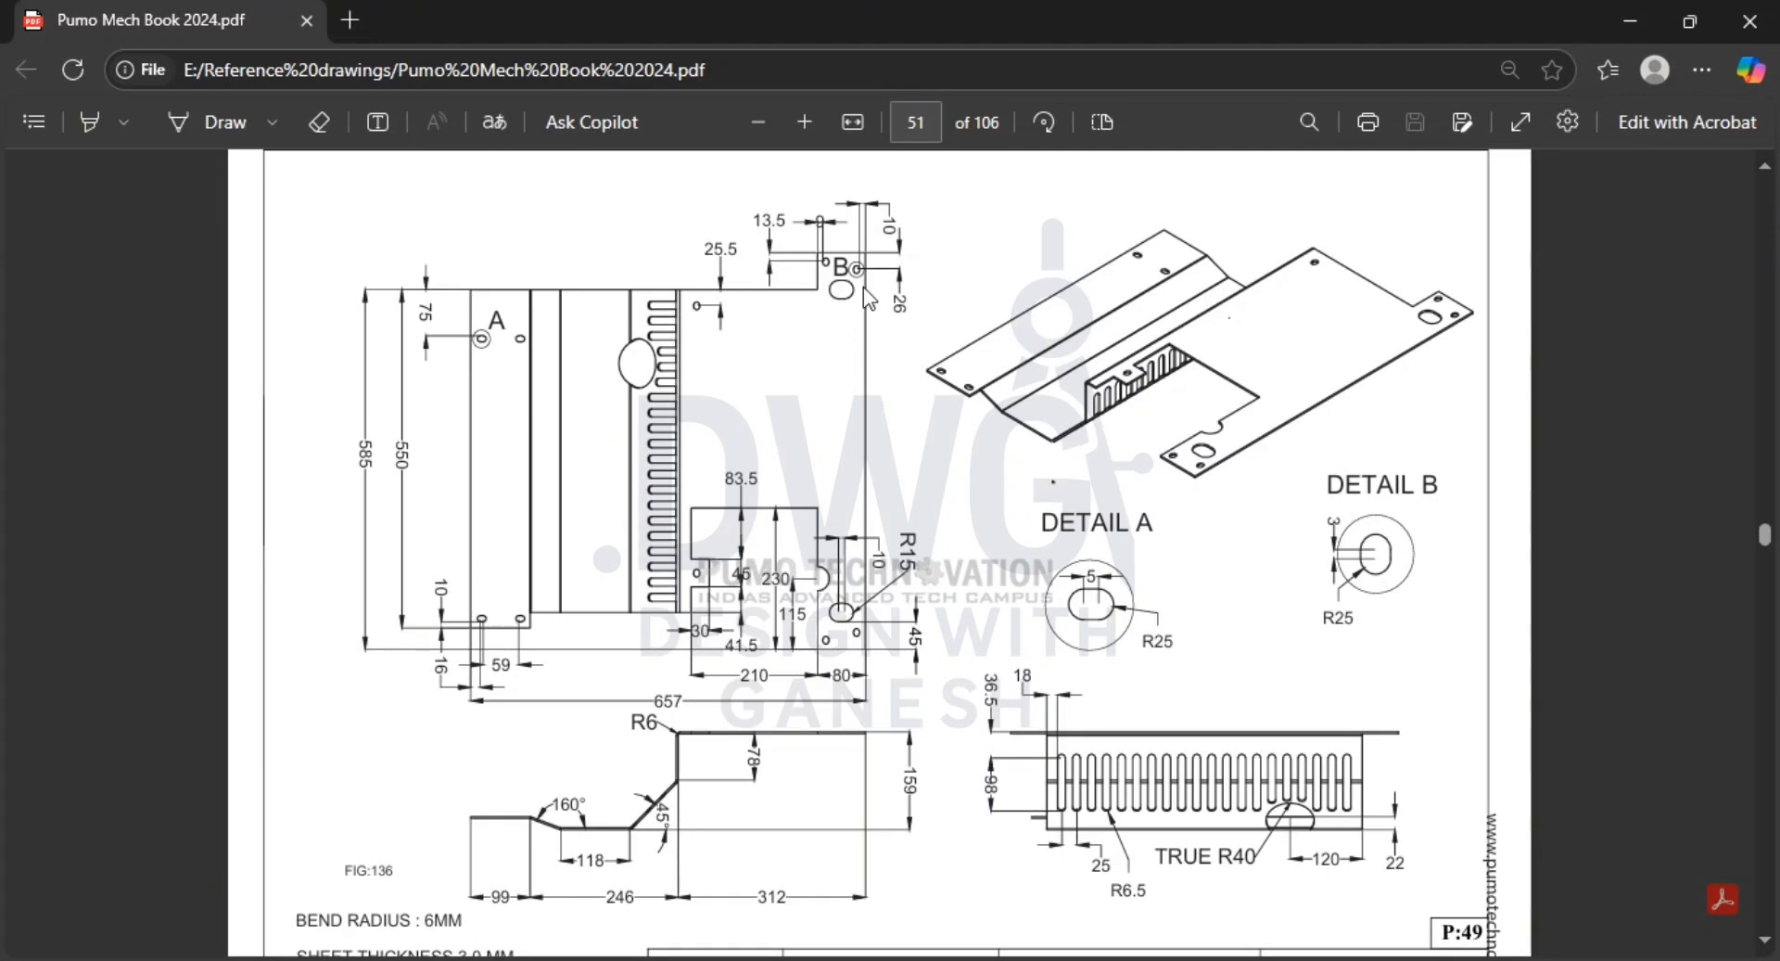
Extrude the side profile sketch with a Limit 1 dimension of 585+60 mm and a Limit 2 dimension of 0 mm.
key("alt+Tab")
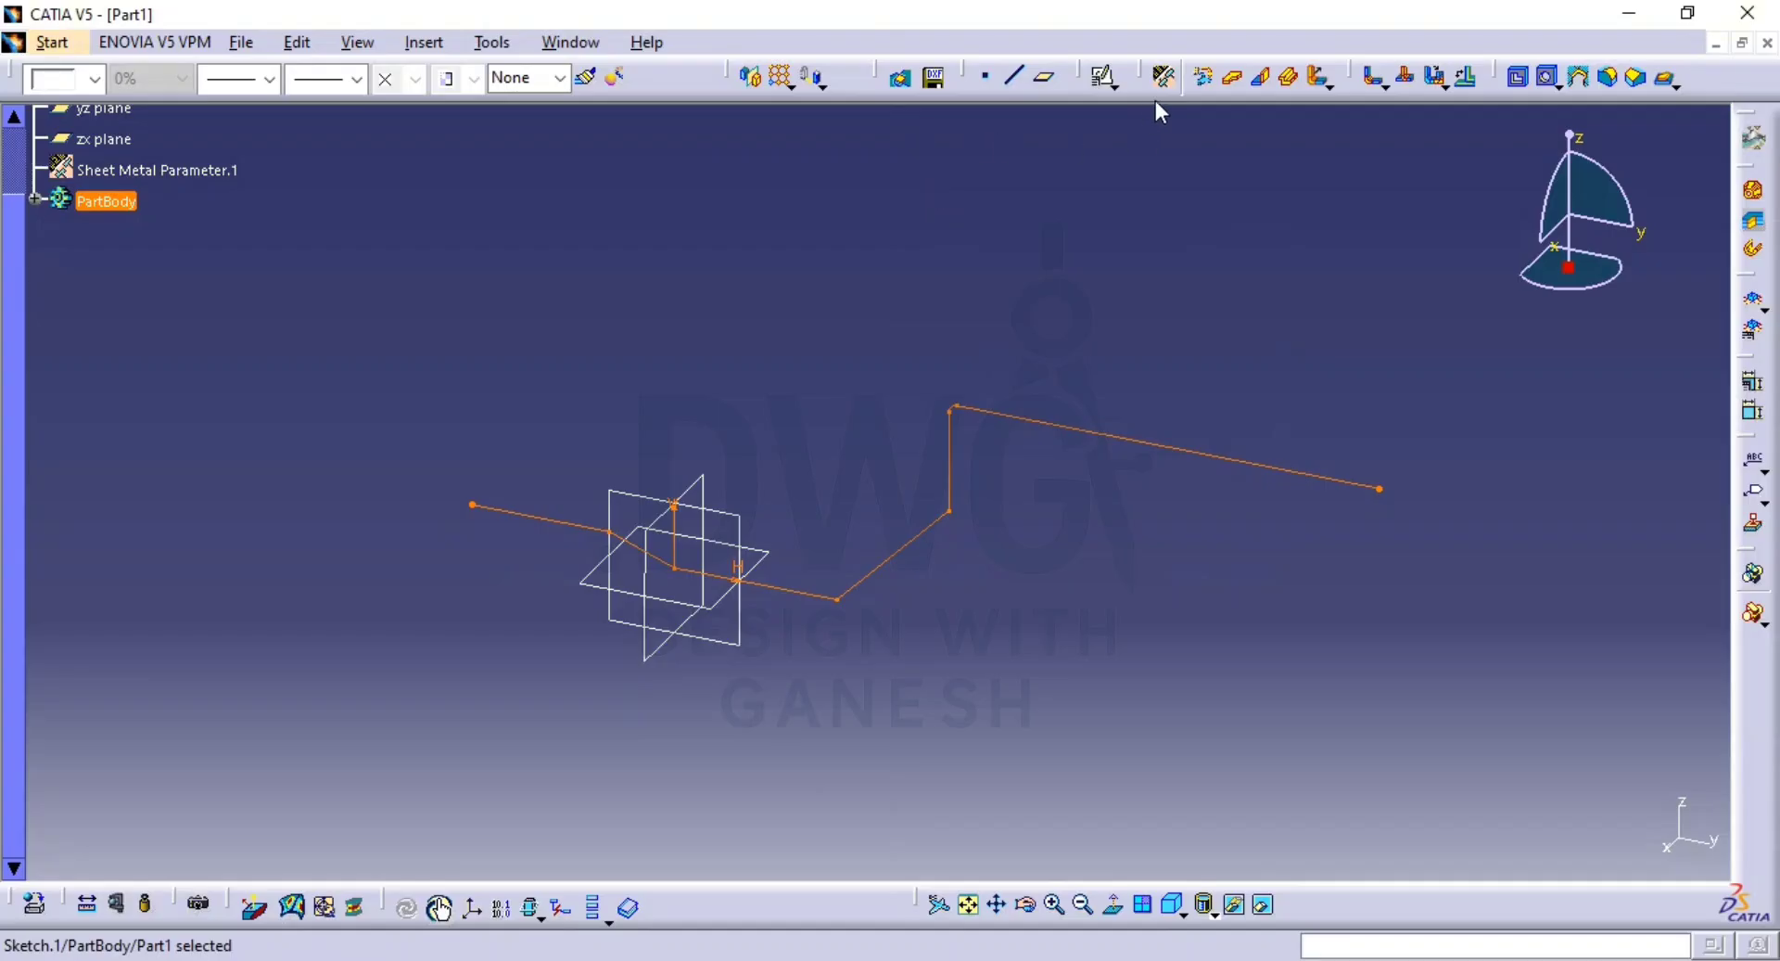
left_click(1288, 77)
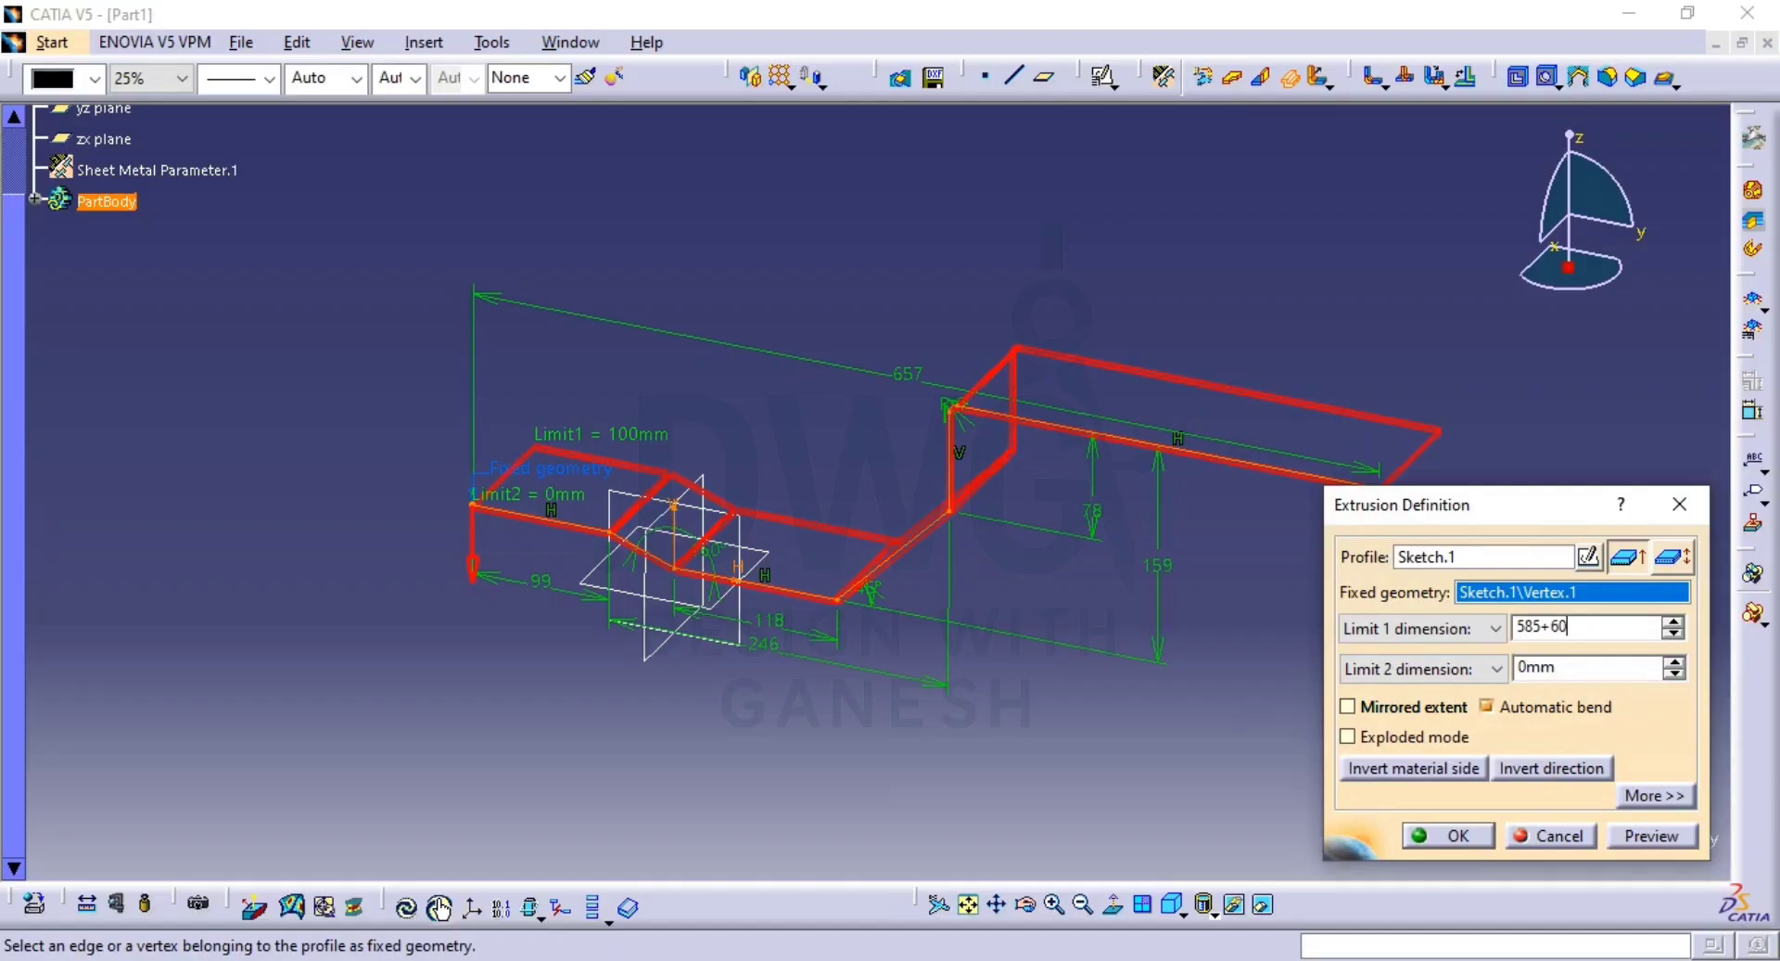
left_click(1651, 837)
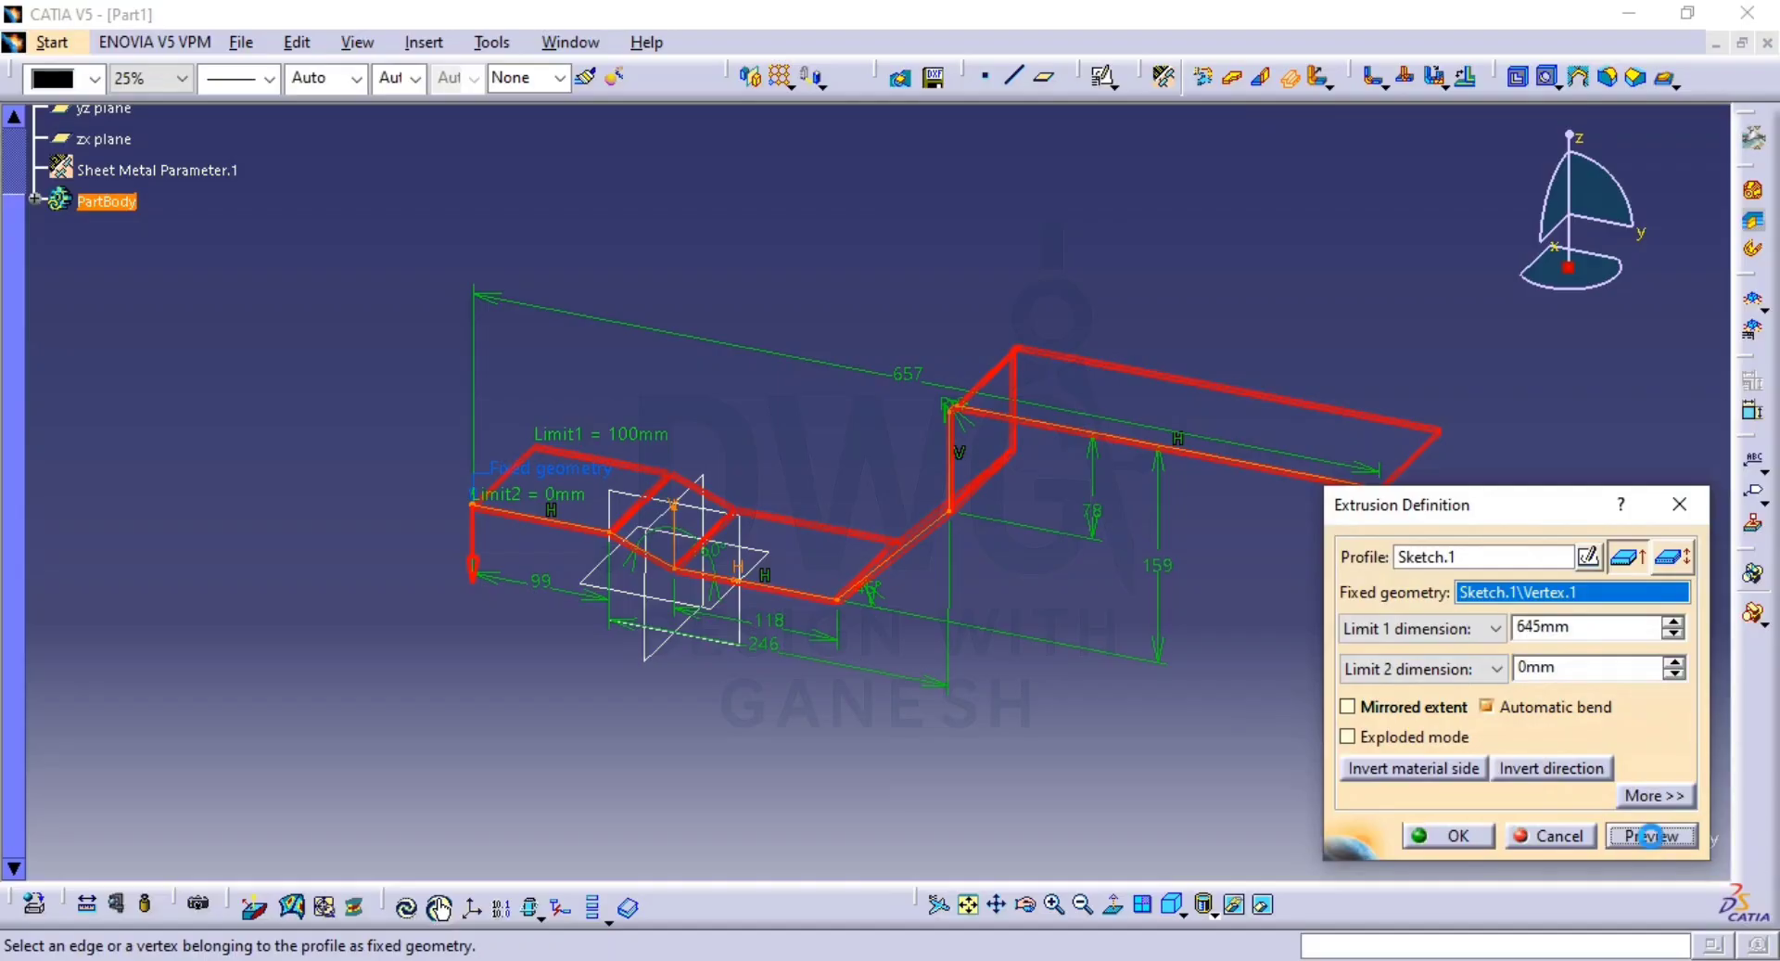
left_click(1409, 835)
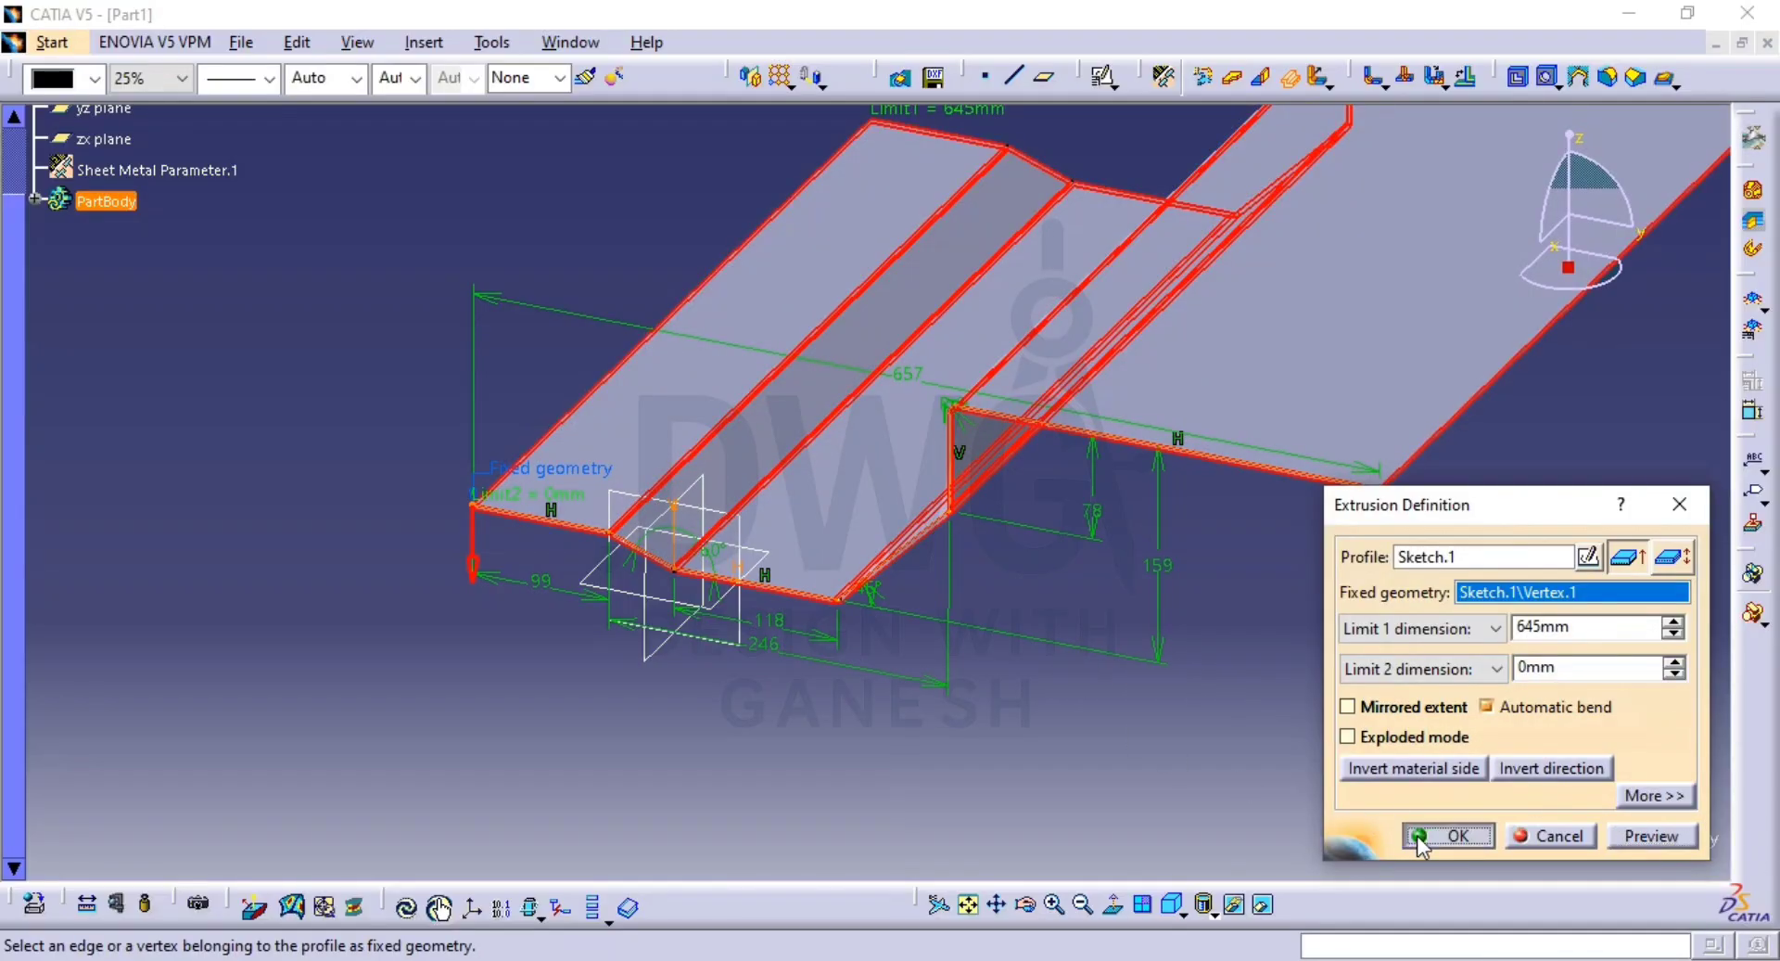
left_click(1108, 524)
middle_click_drag(1108, 523, 1142, 719)
Check the top view in the reference drawing and open a positioned sketch on the upper flange's flat face.
key("alt+Tab")
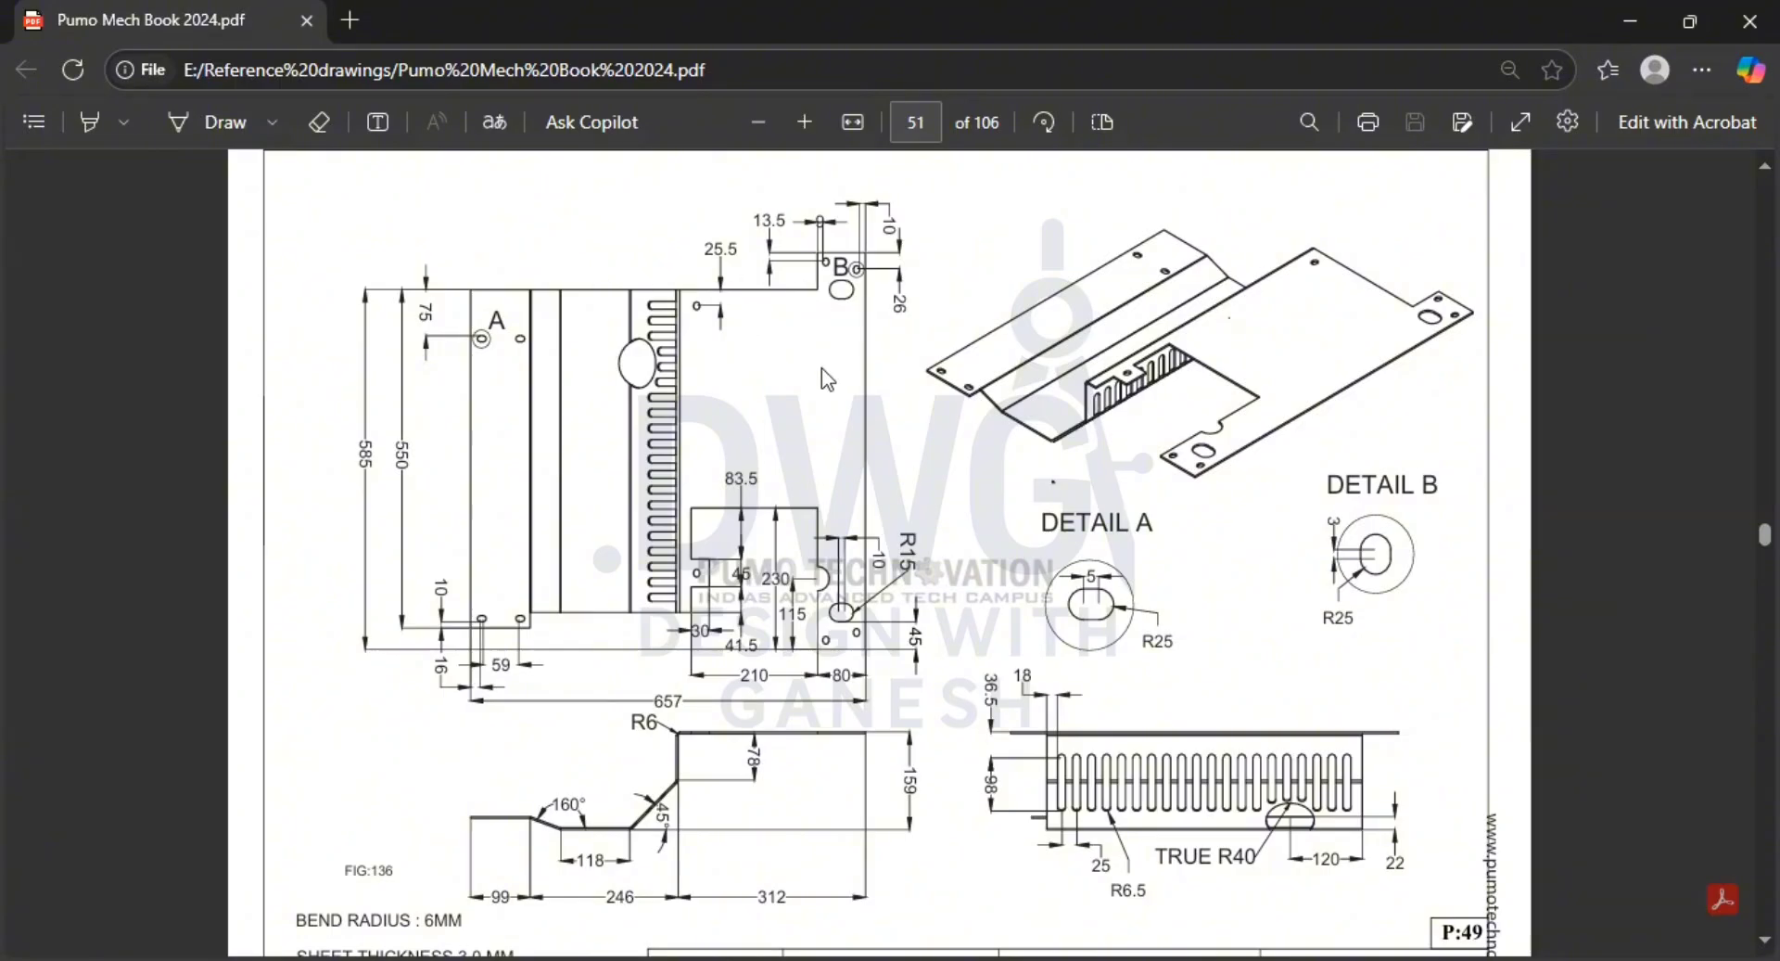
key("alt+Tab")
middle_click_drag(1220, 563, 1136, 610)
middle_click_drag(1373, 577, 1297, 612)
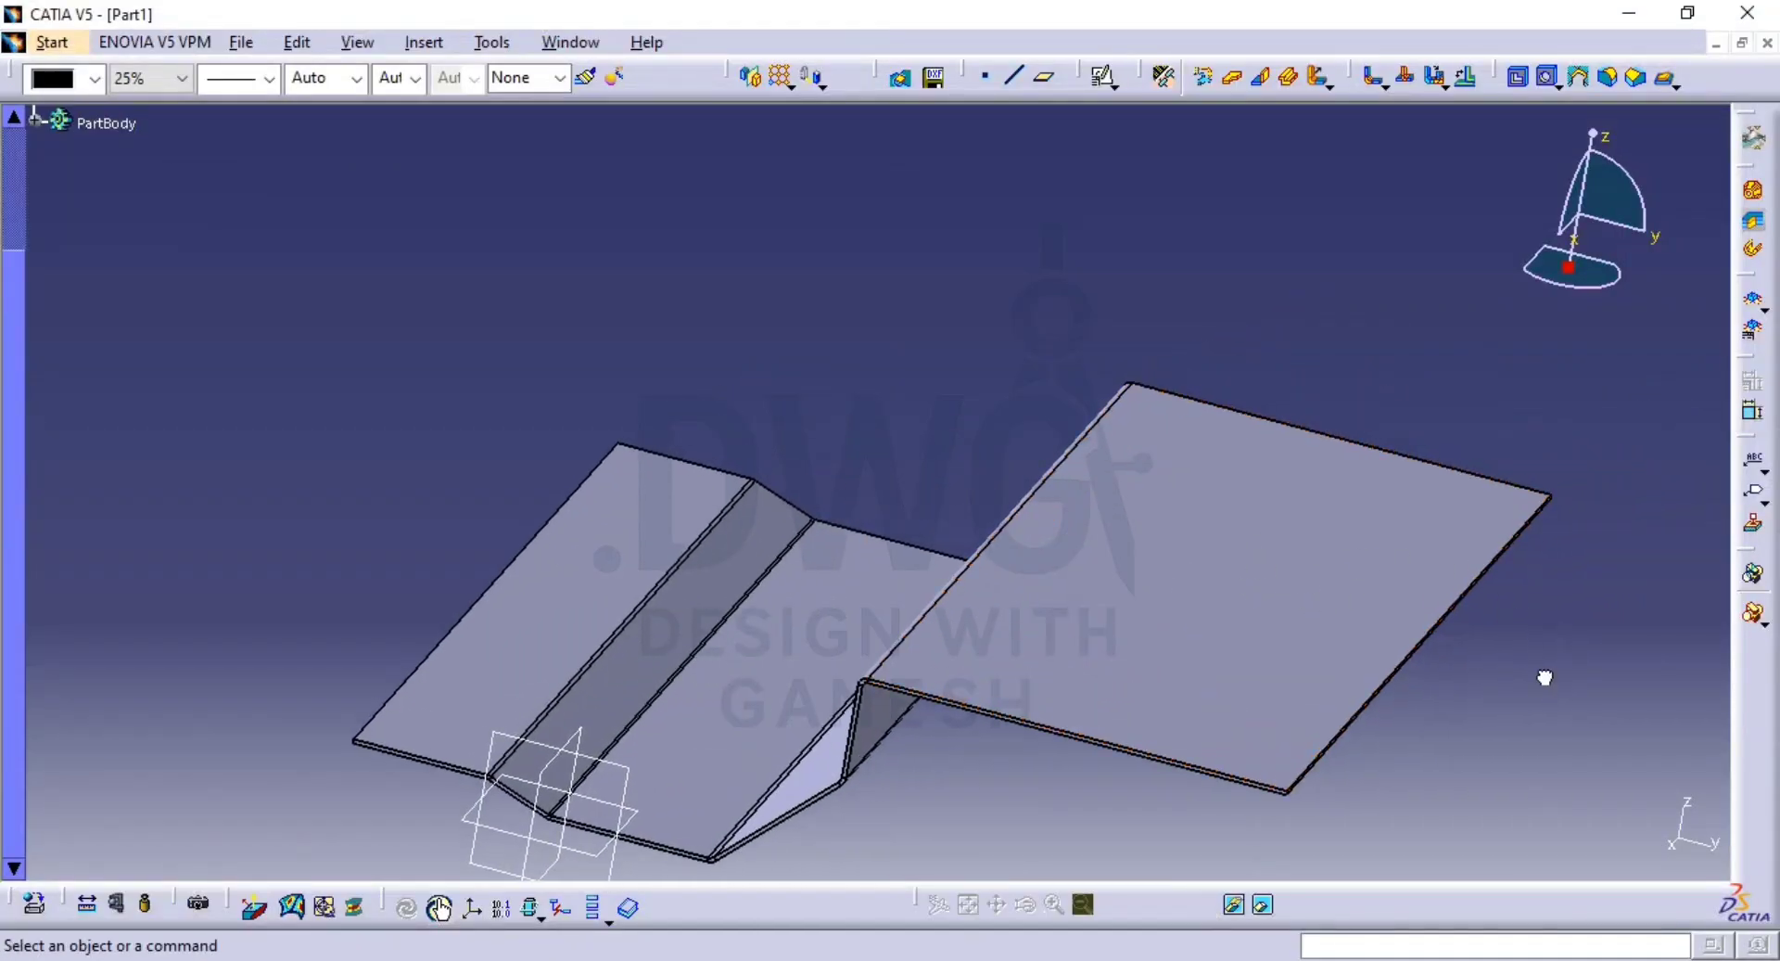
left_click(1101, 74)
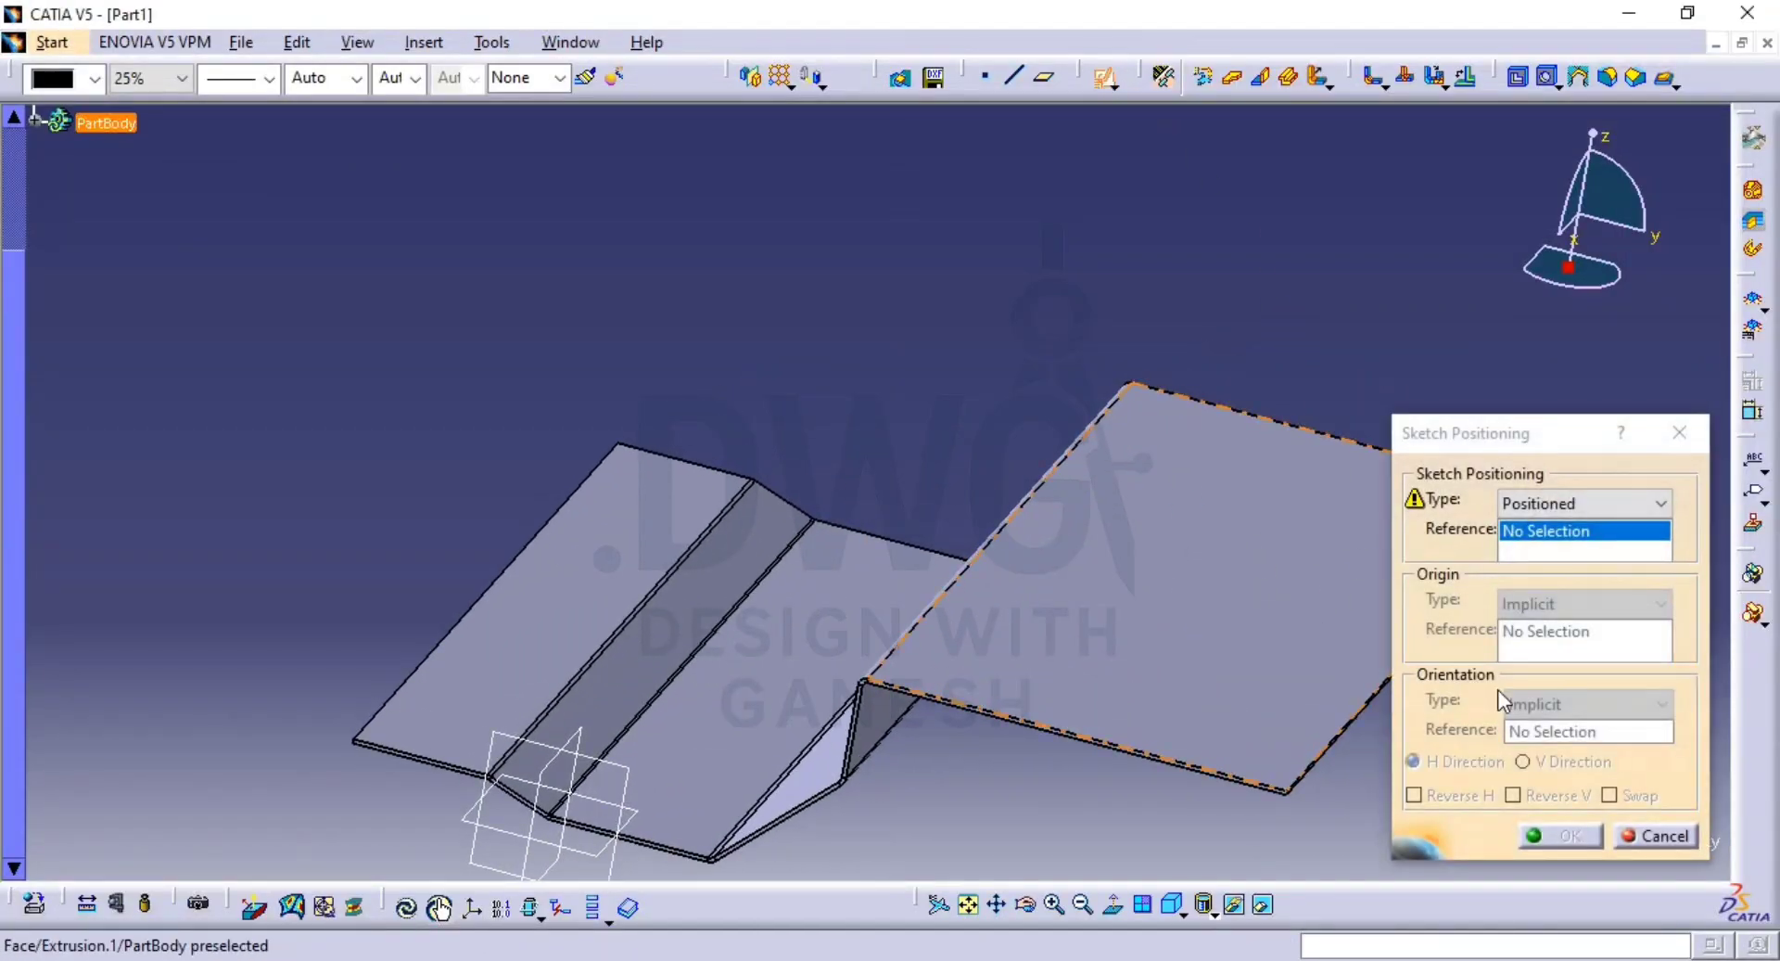
middle_click_drag(965, 634, 844, 418)
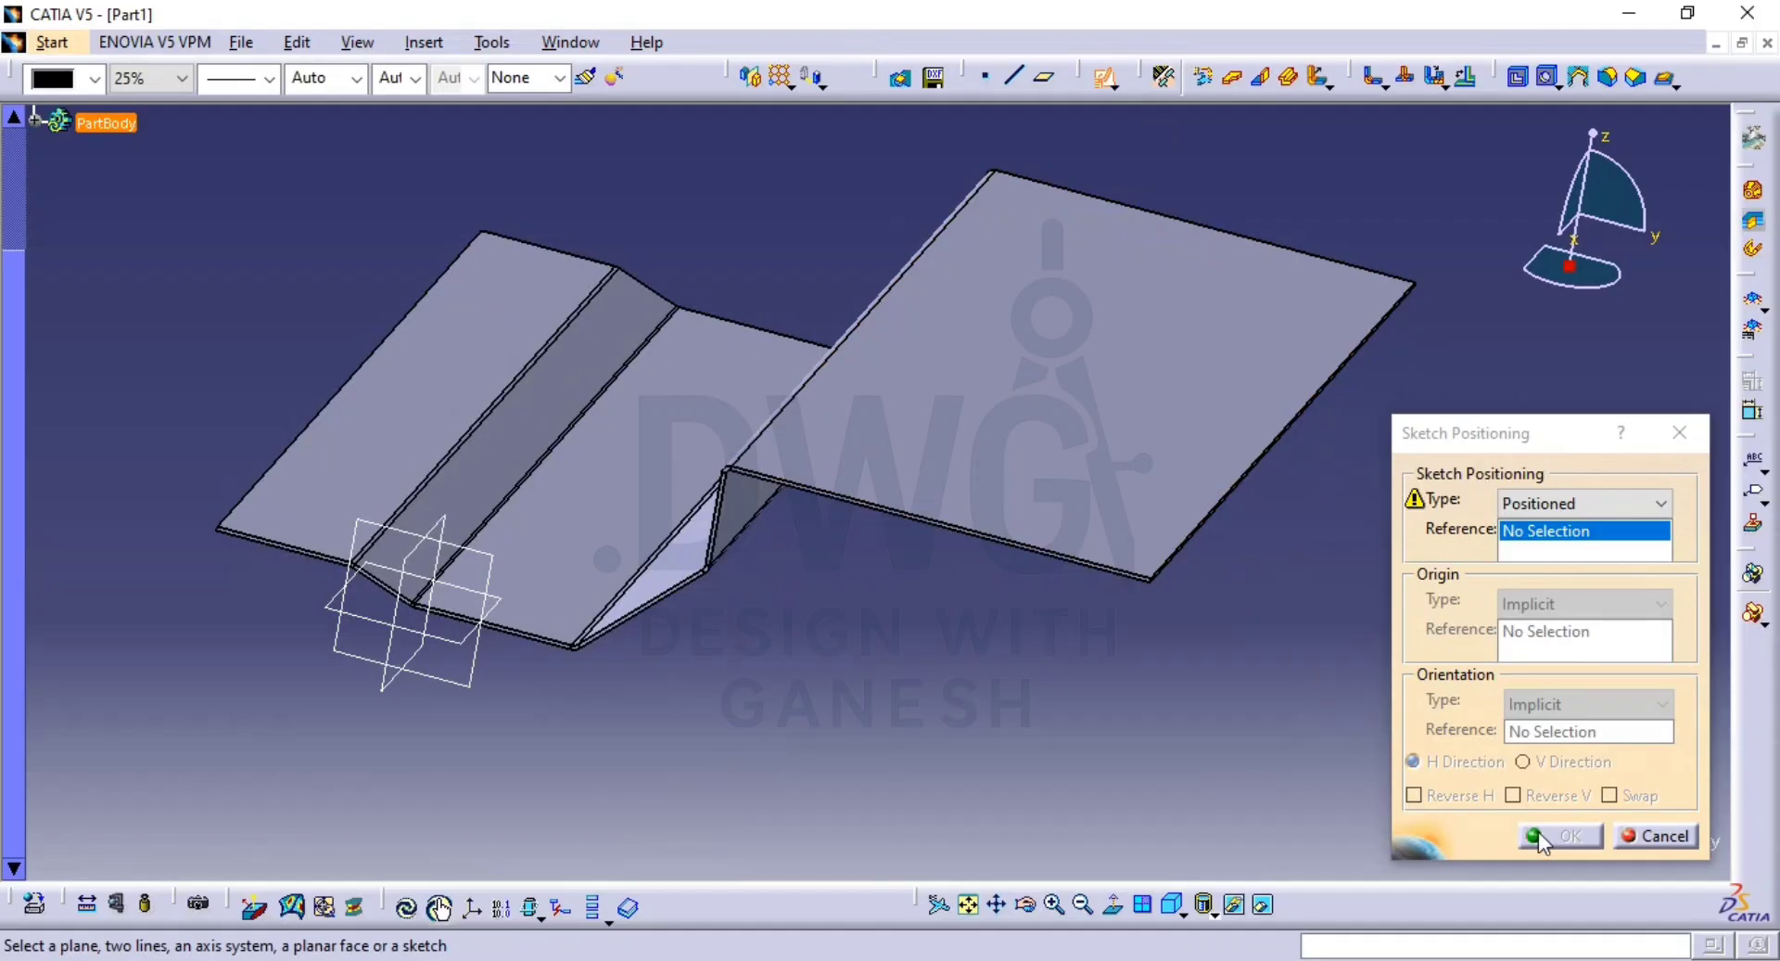
left_click(1132, 381)
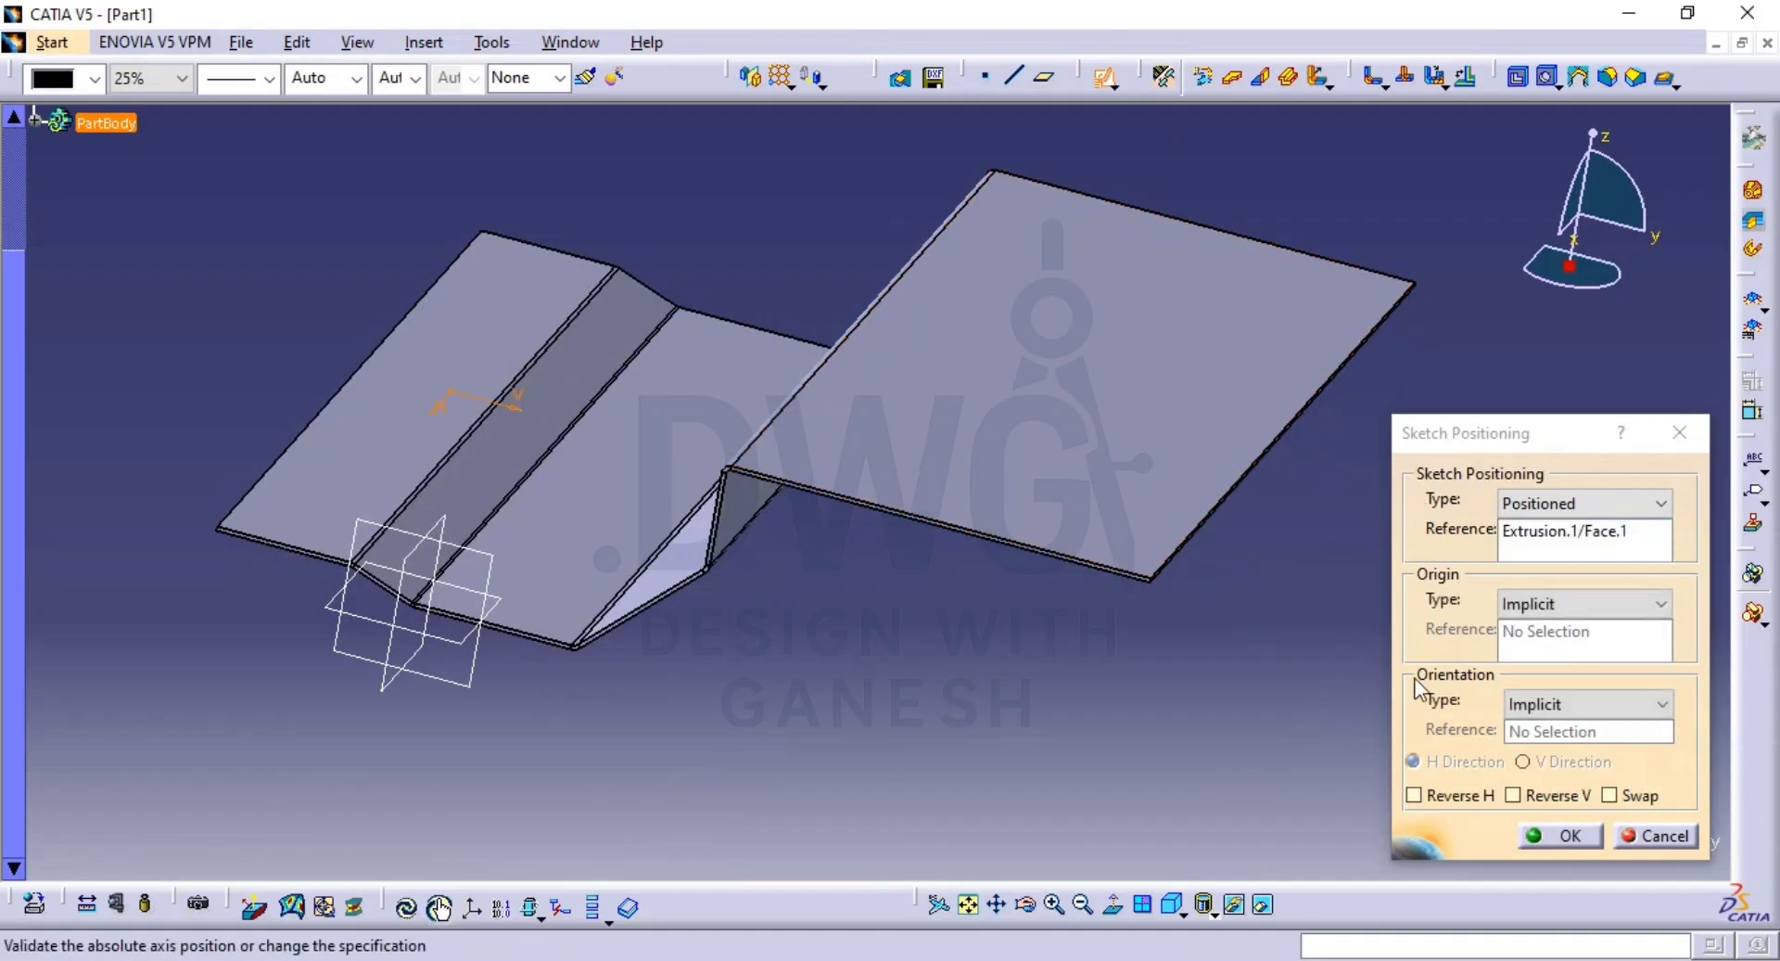
left_click(1569, 837)
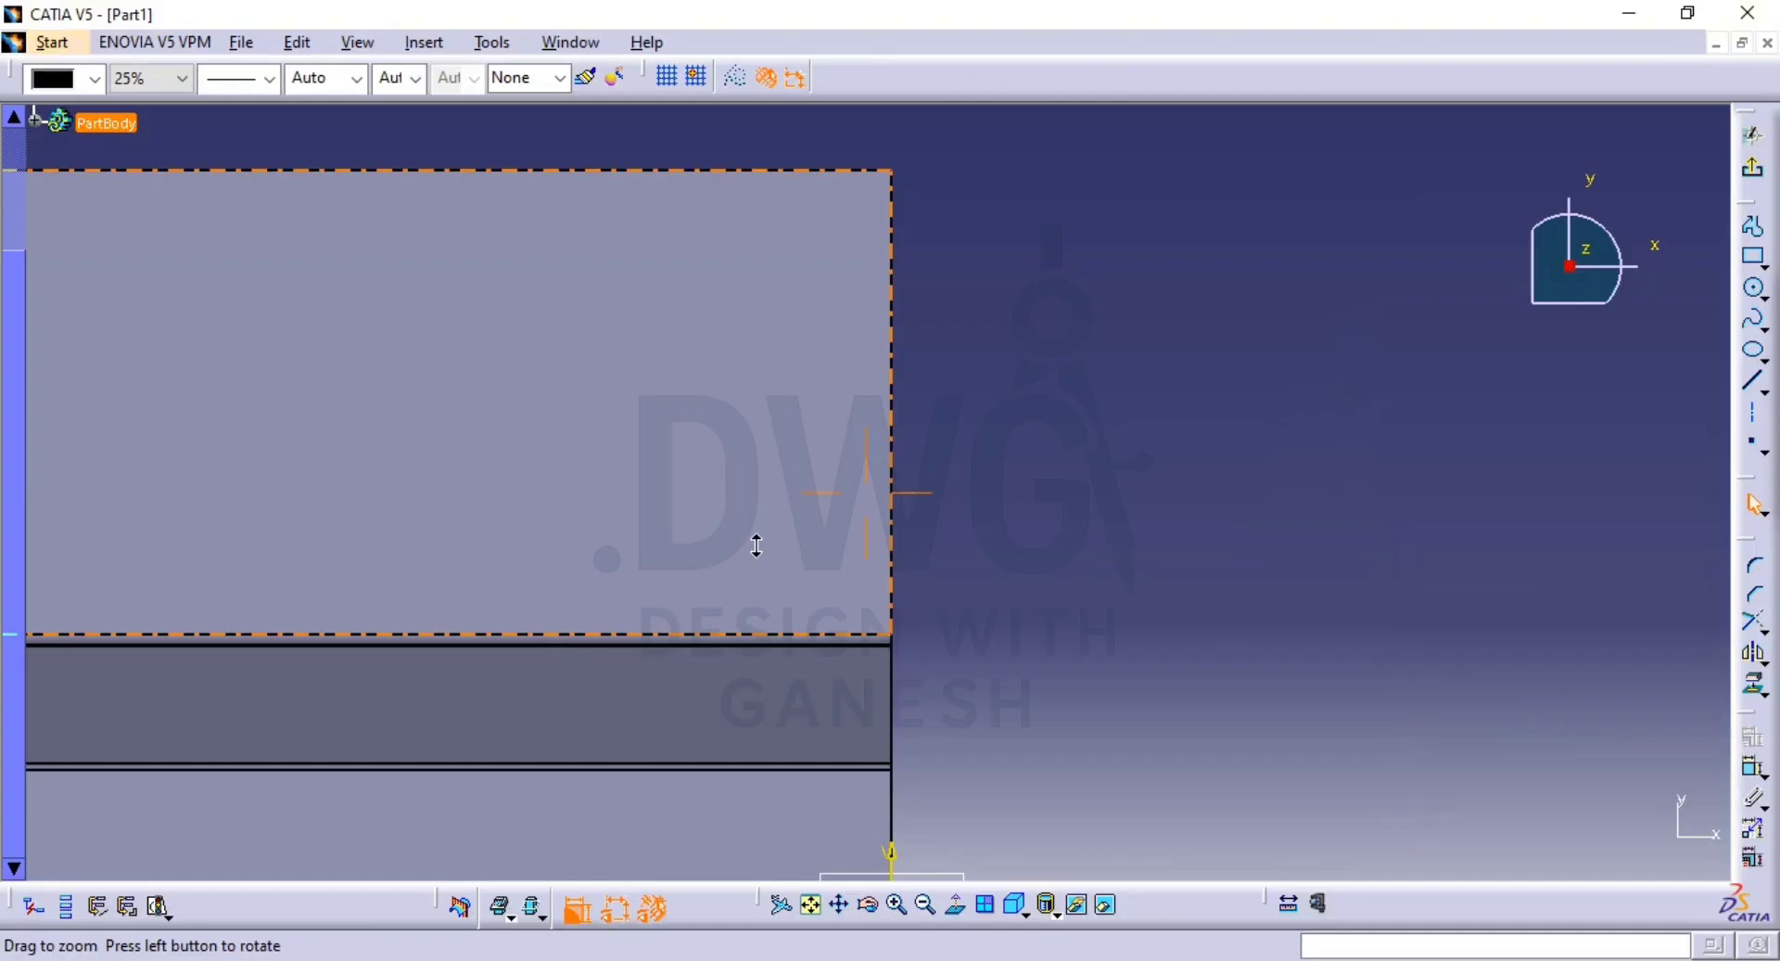
mouse_move(756, 546)
middle_mouse_down()
mouse_move(911, 664)
mouse_move(1085, 664)
mouse_move(1128, 564)
middle_mouse_up()
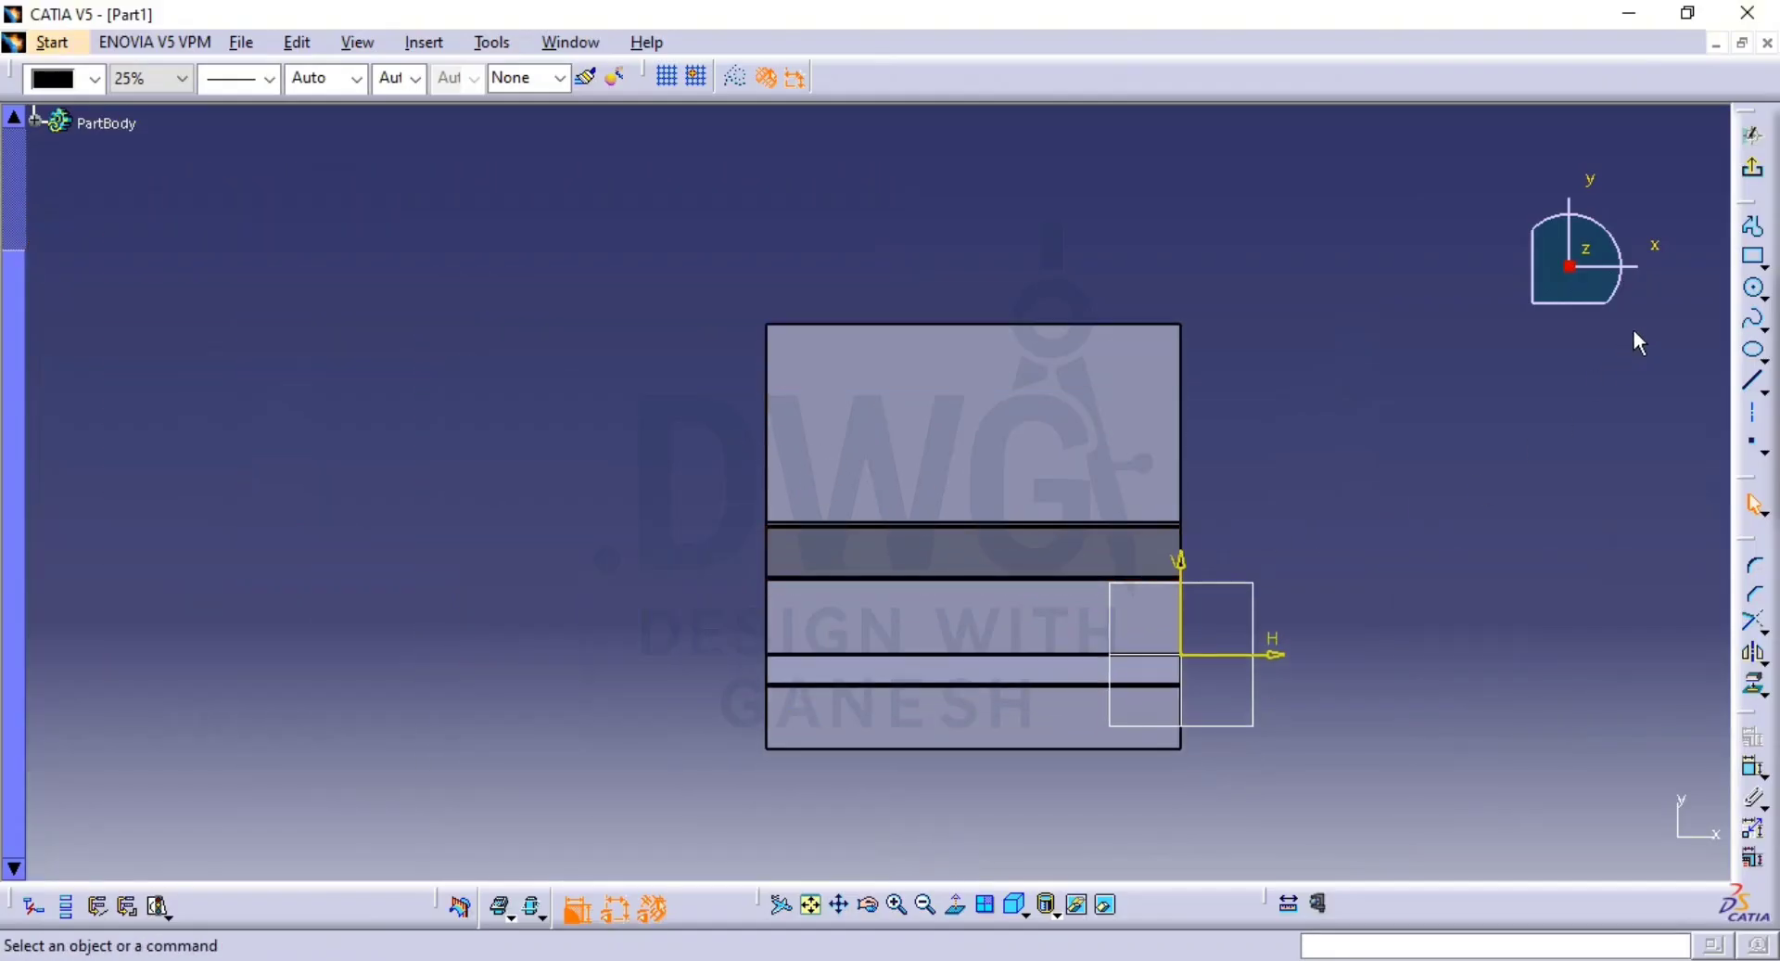
Sketch a tall rectangle about 150 mm wide overlapping the sheet's left edge, from the upper flange past the lower end.
left_click(1754, 289)
left_click(757, 401)
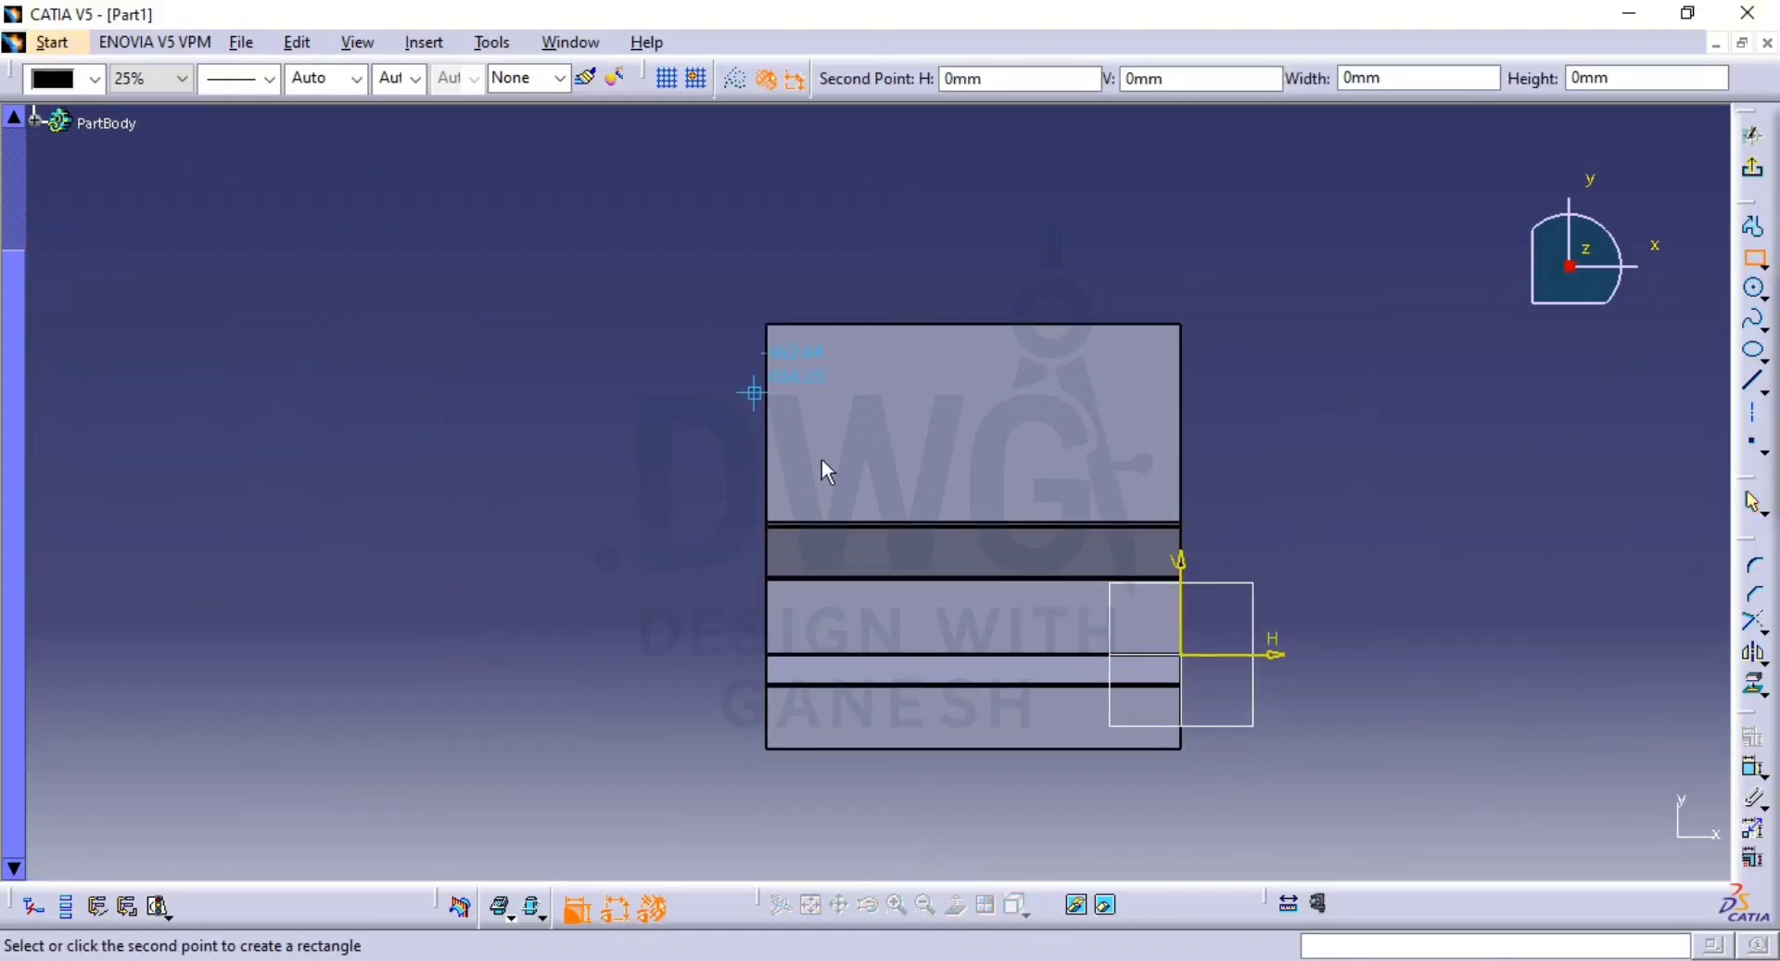
left_click(852, 798)
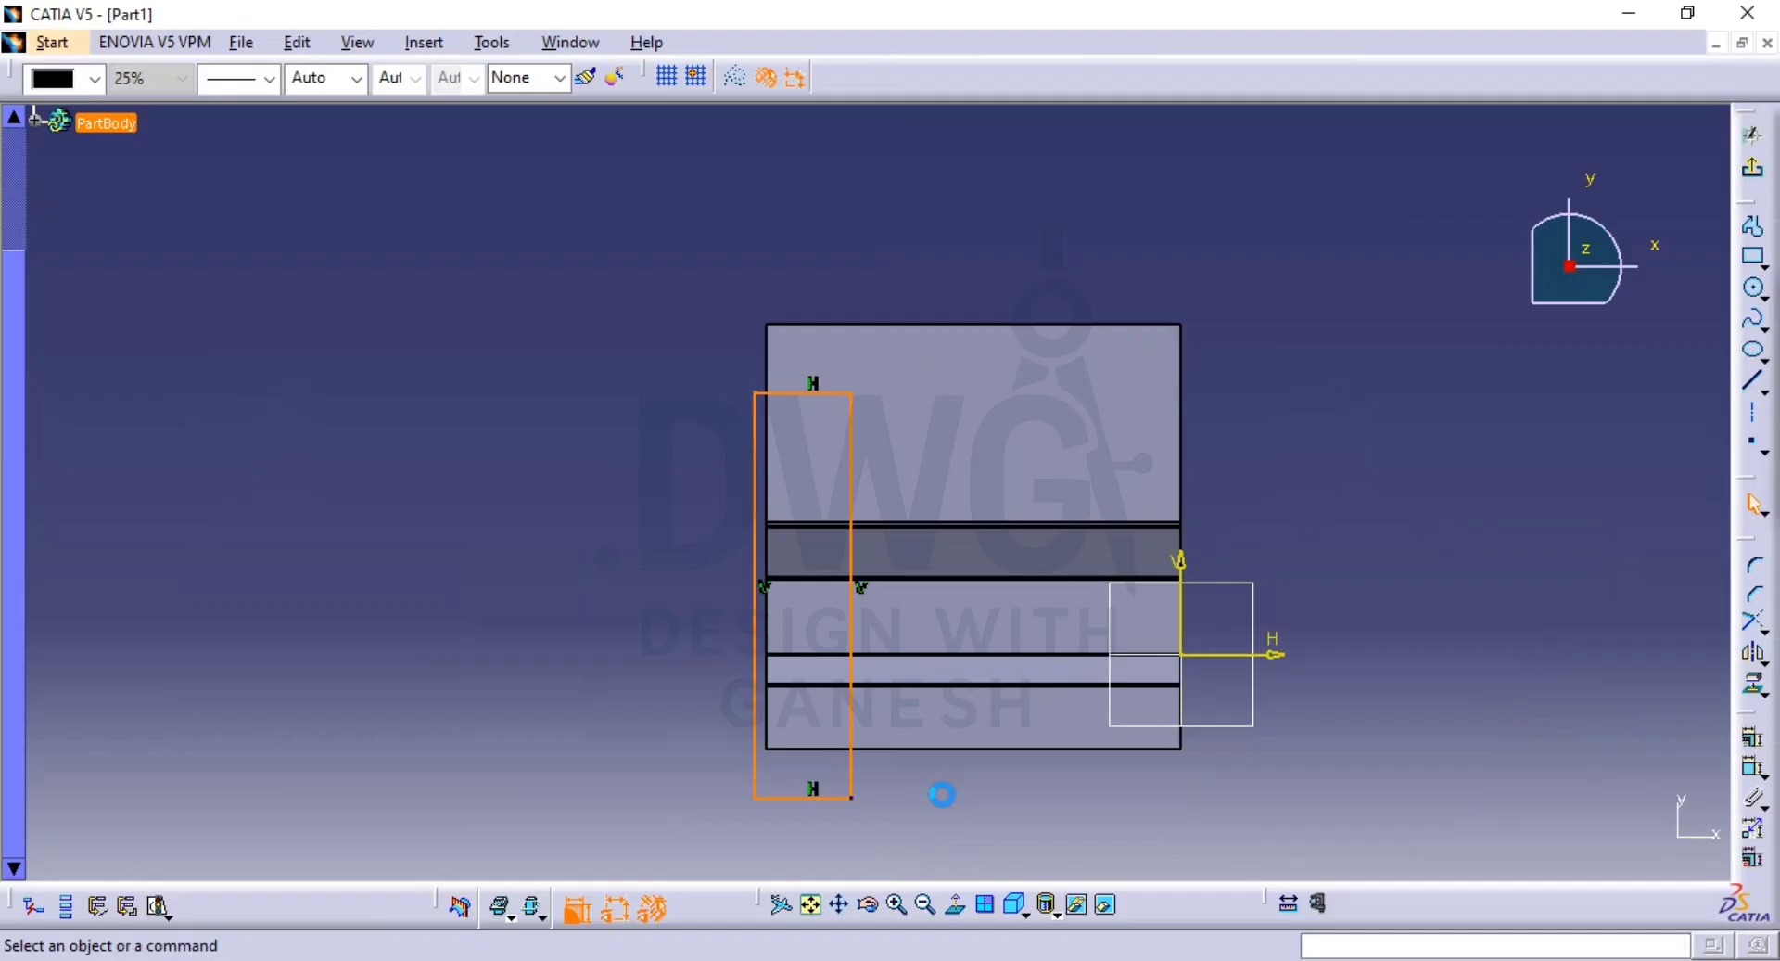
Make the rectangle's left side coincident with the sheet's left edge and its lower side coincident with the sheet's lower edge.
left_click(1754, 768)
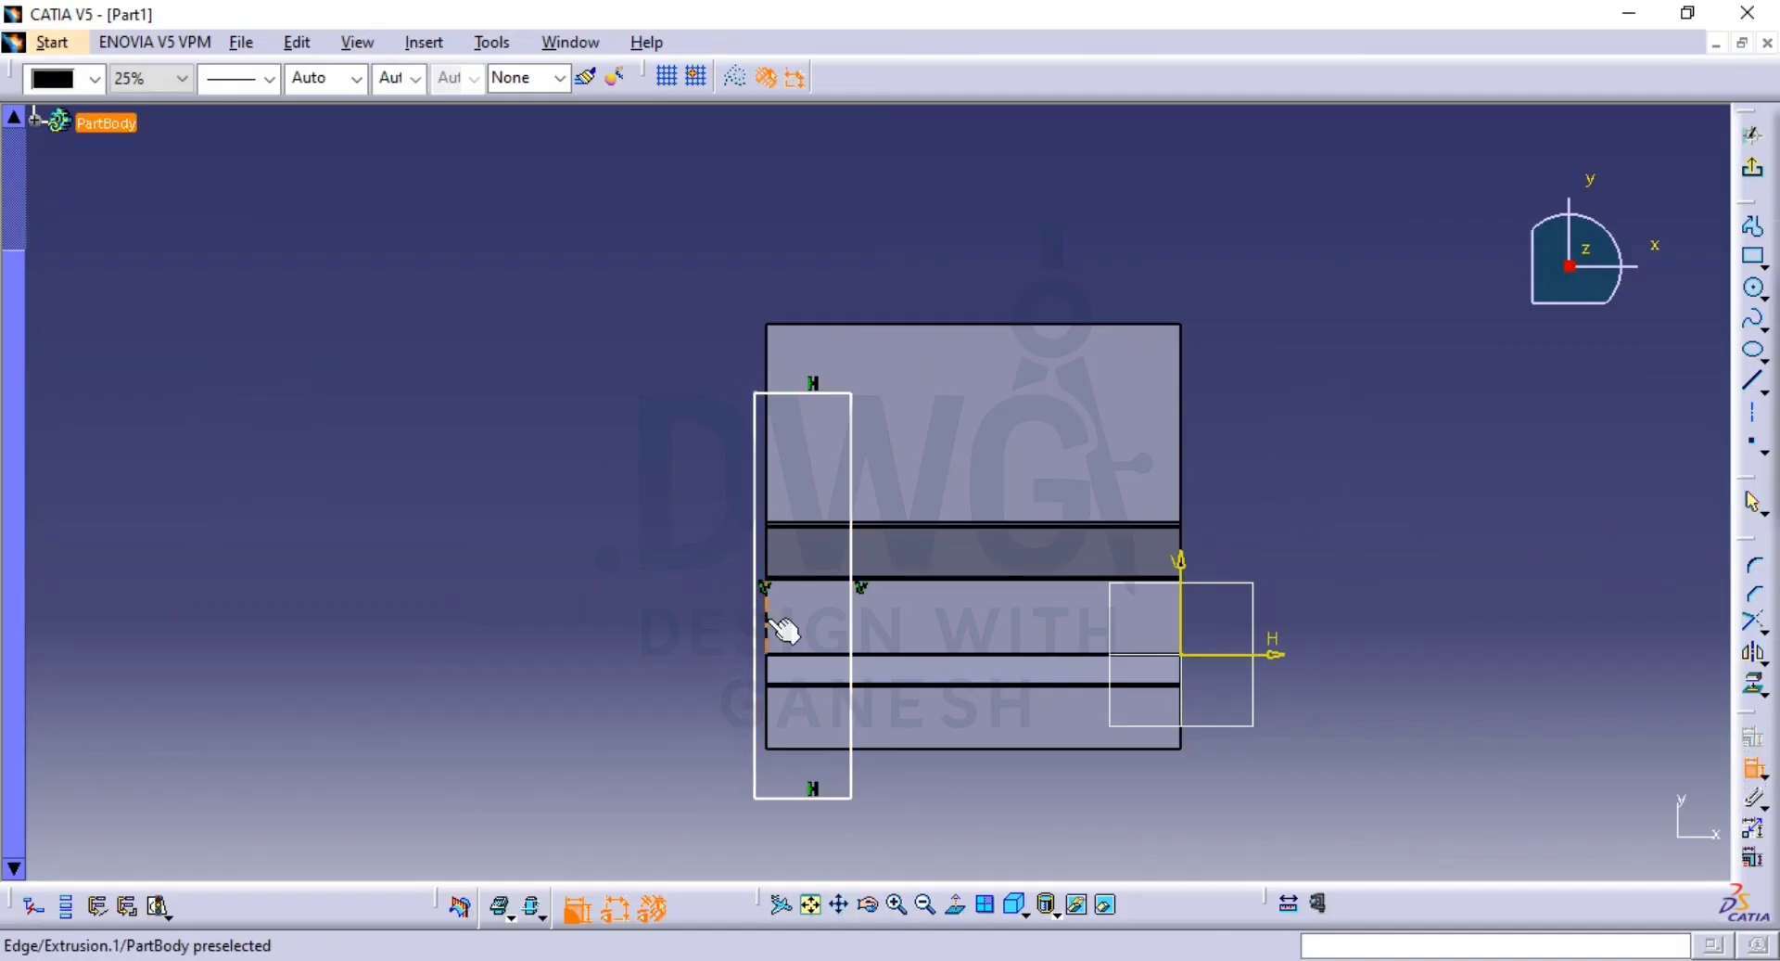
left_click(768, 623)
left_click(754, 636)
right_click(658, 551)
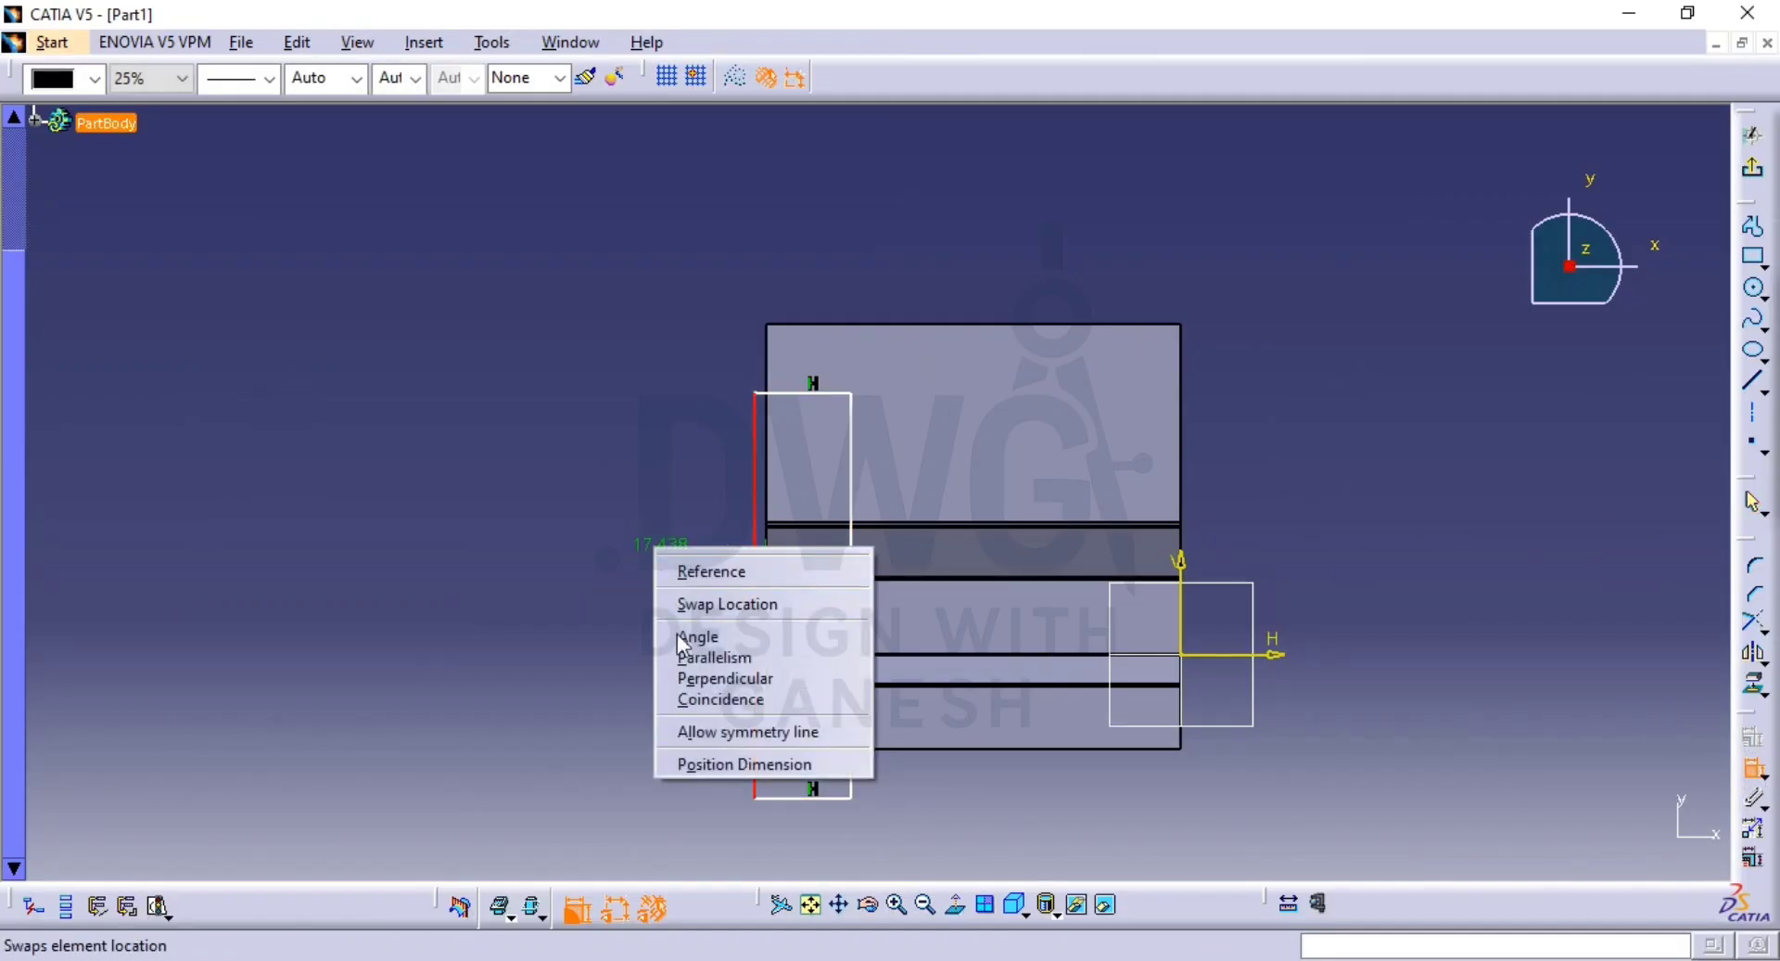
left_click(722, 702)
left_click(854, 749)
left_click(840, 797)
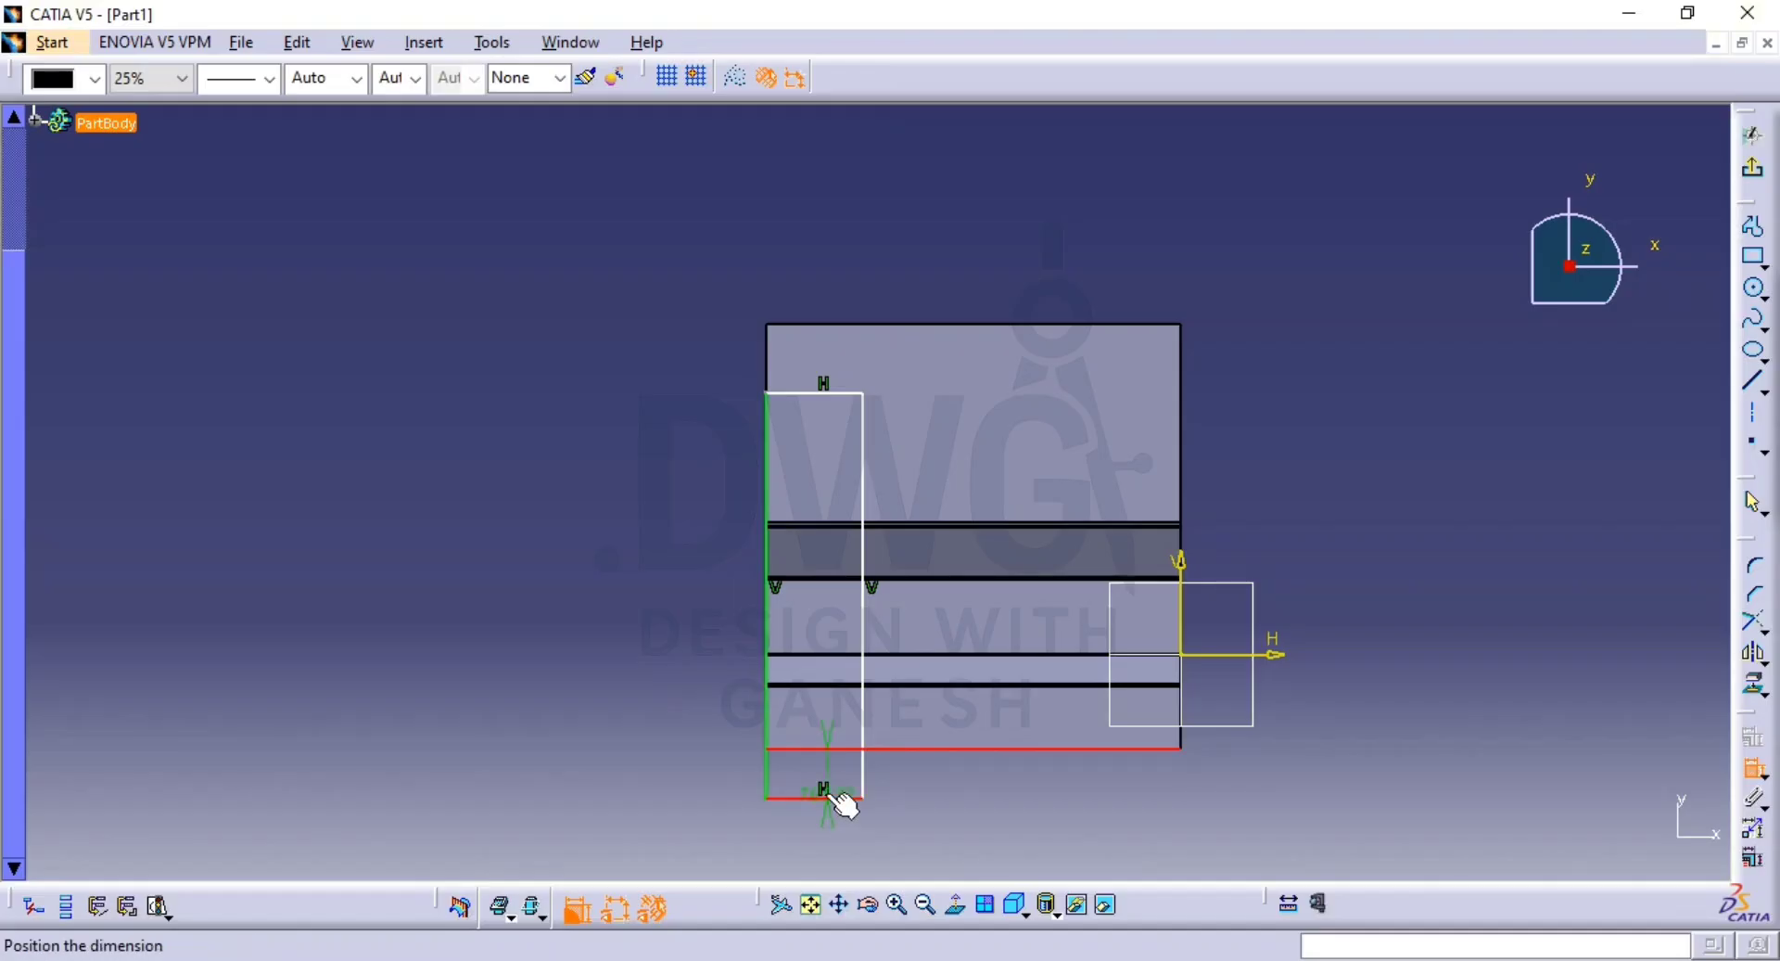
right_click(650, 702)
left_click(715, 851)
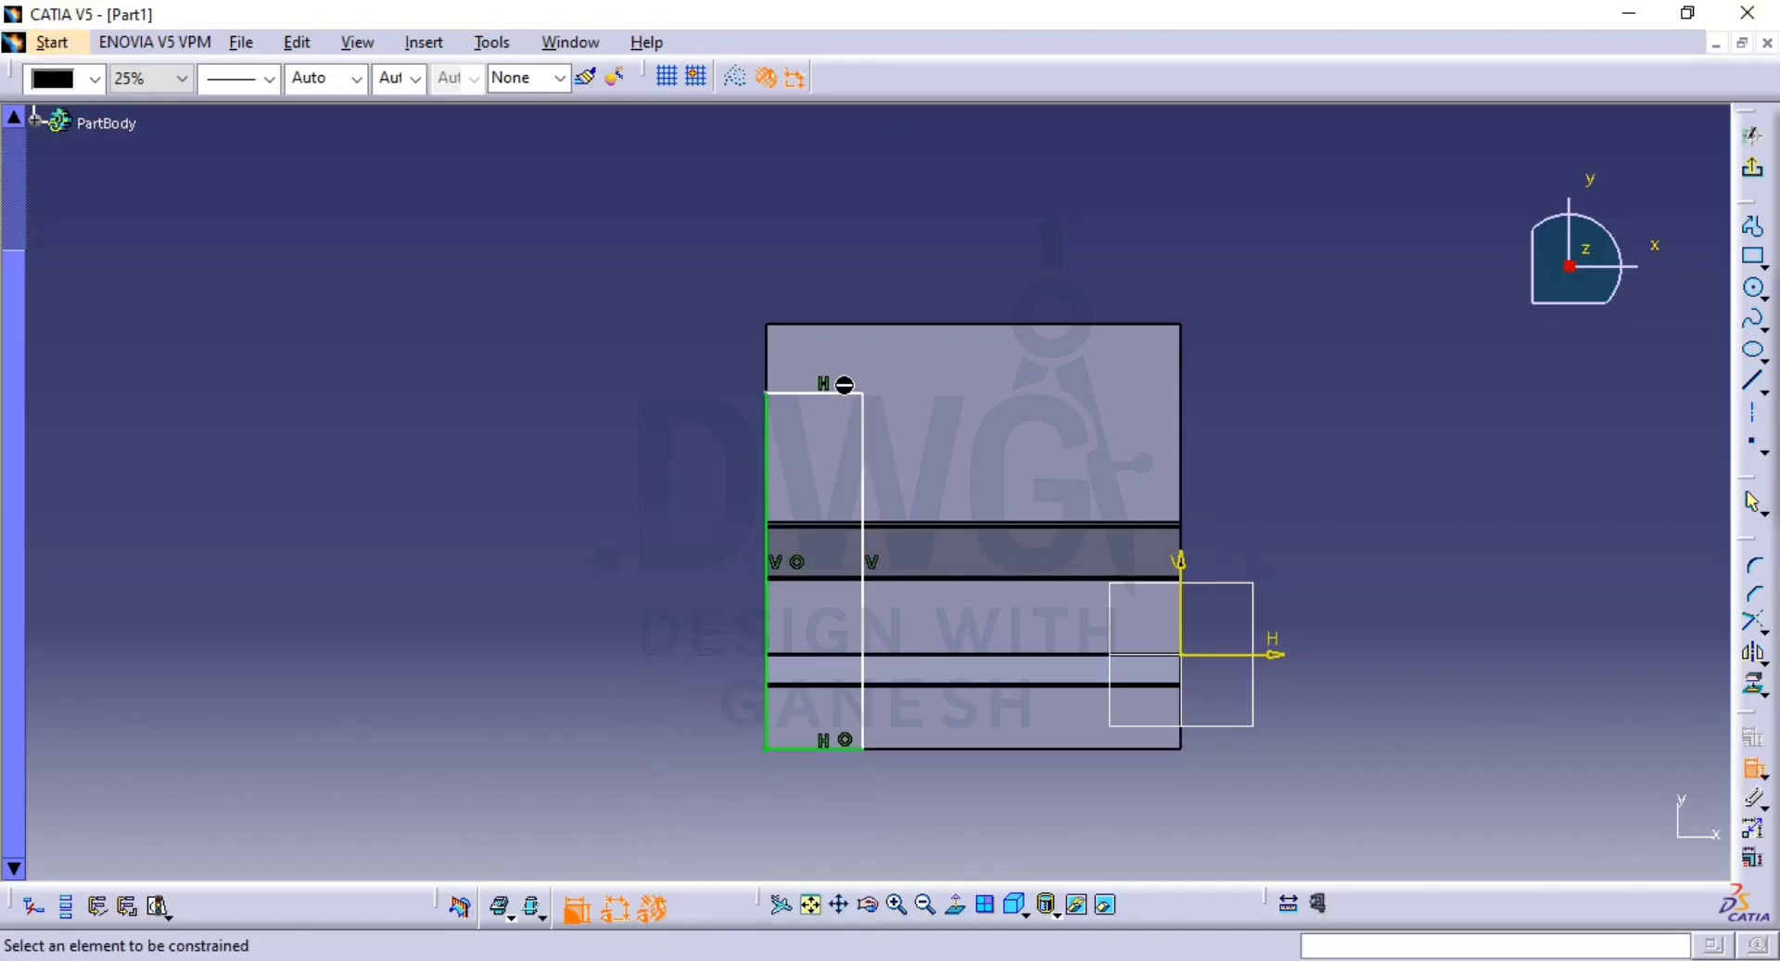
Constrain the distance between the rectangle's upper side and the sheet's upper edge to 60 mm.
left_click(837, 393)
left_click(849, 327)
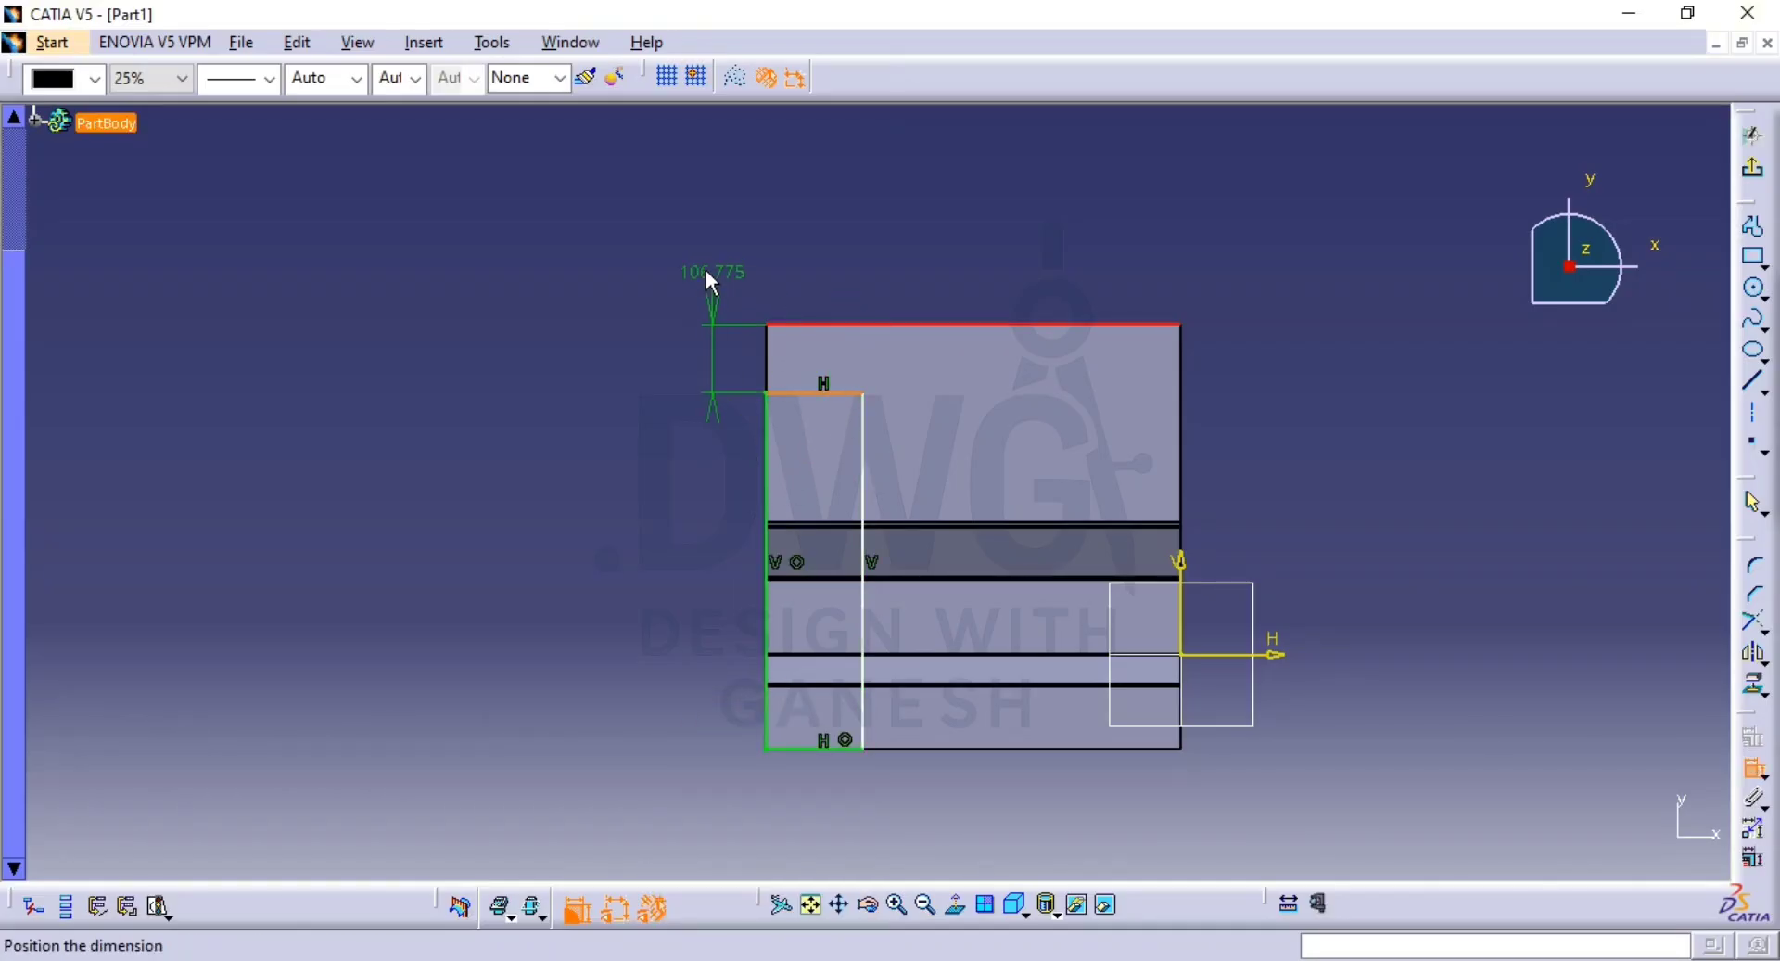
left_click(705, 264)
double_click(721, 260)
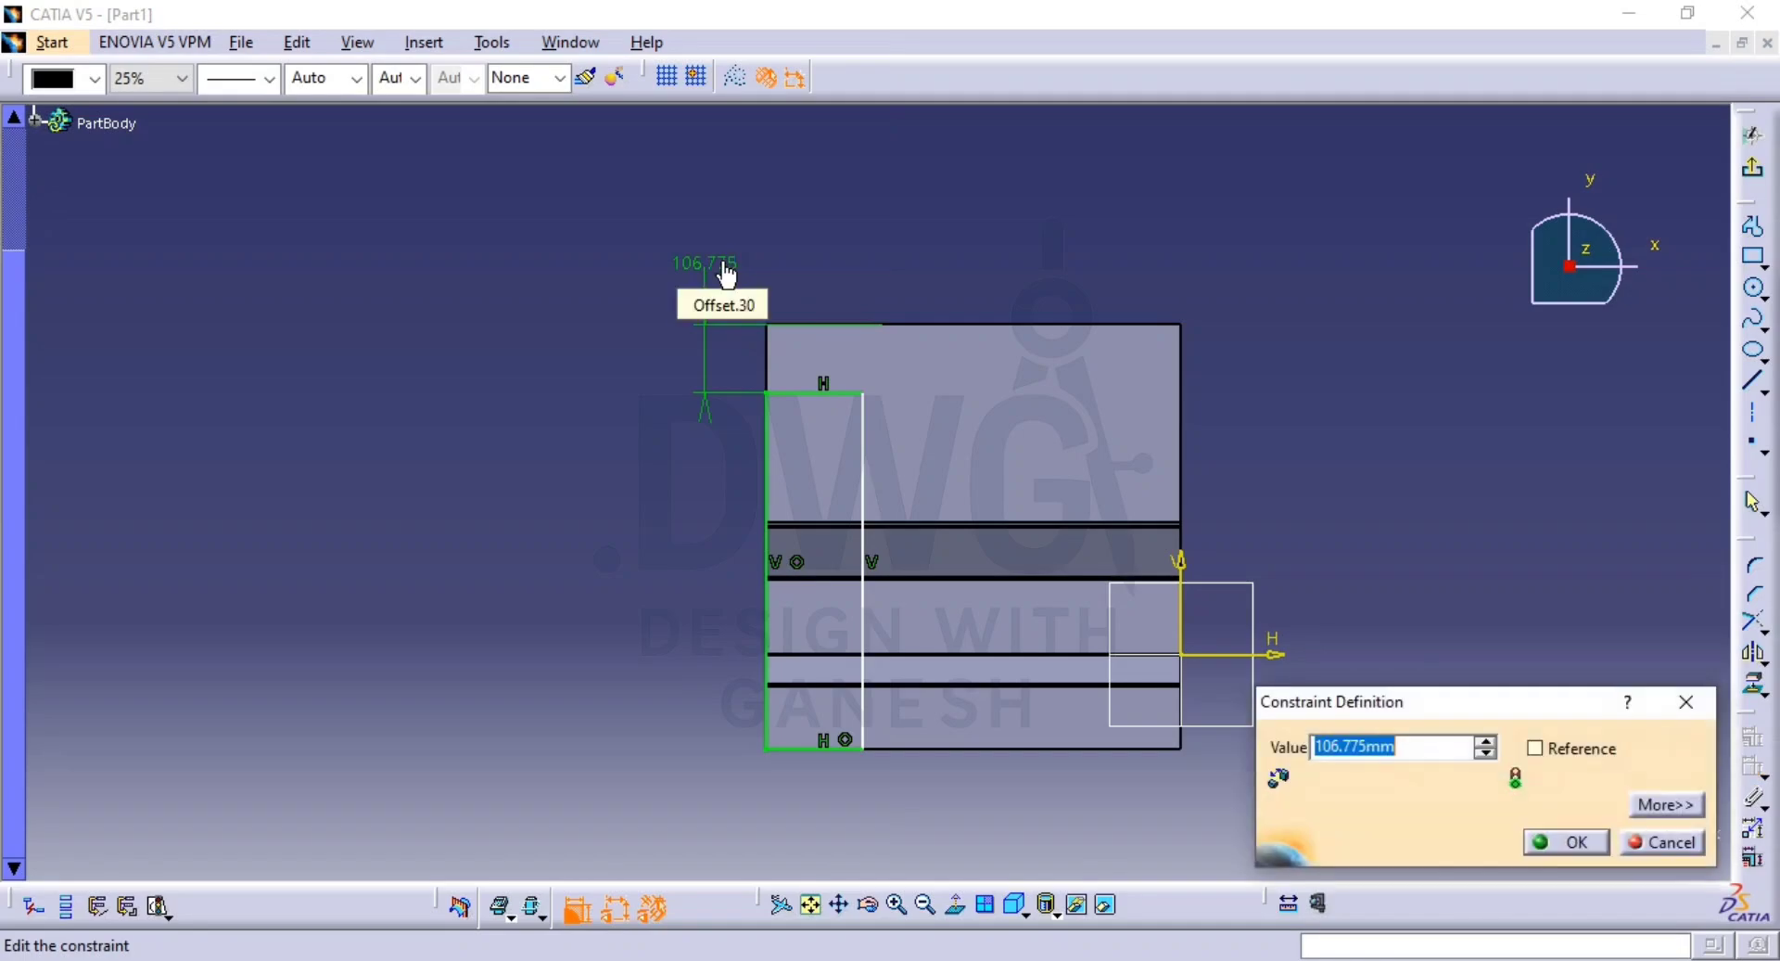
type("60")
key("Return")
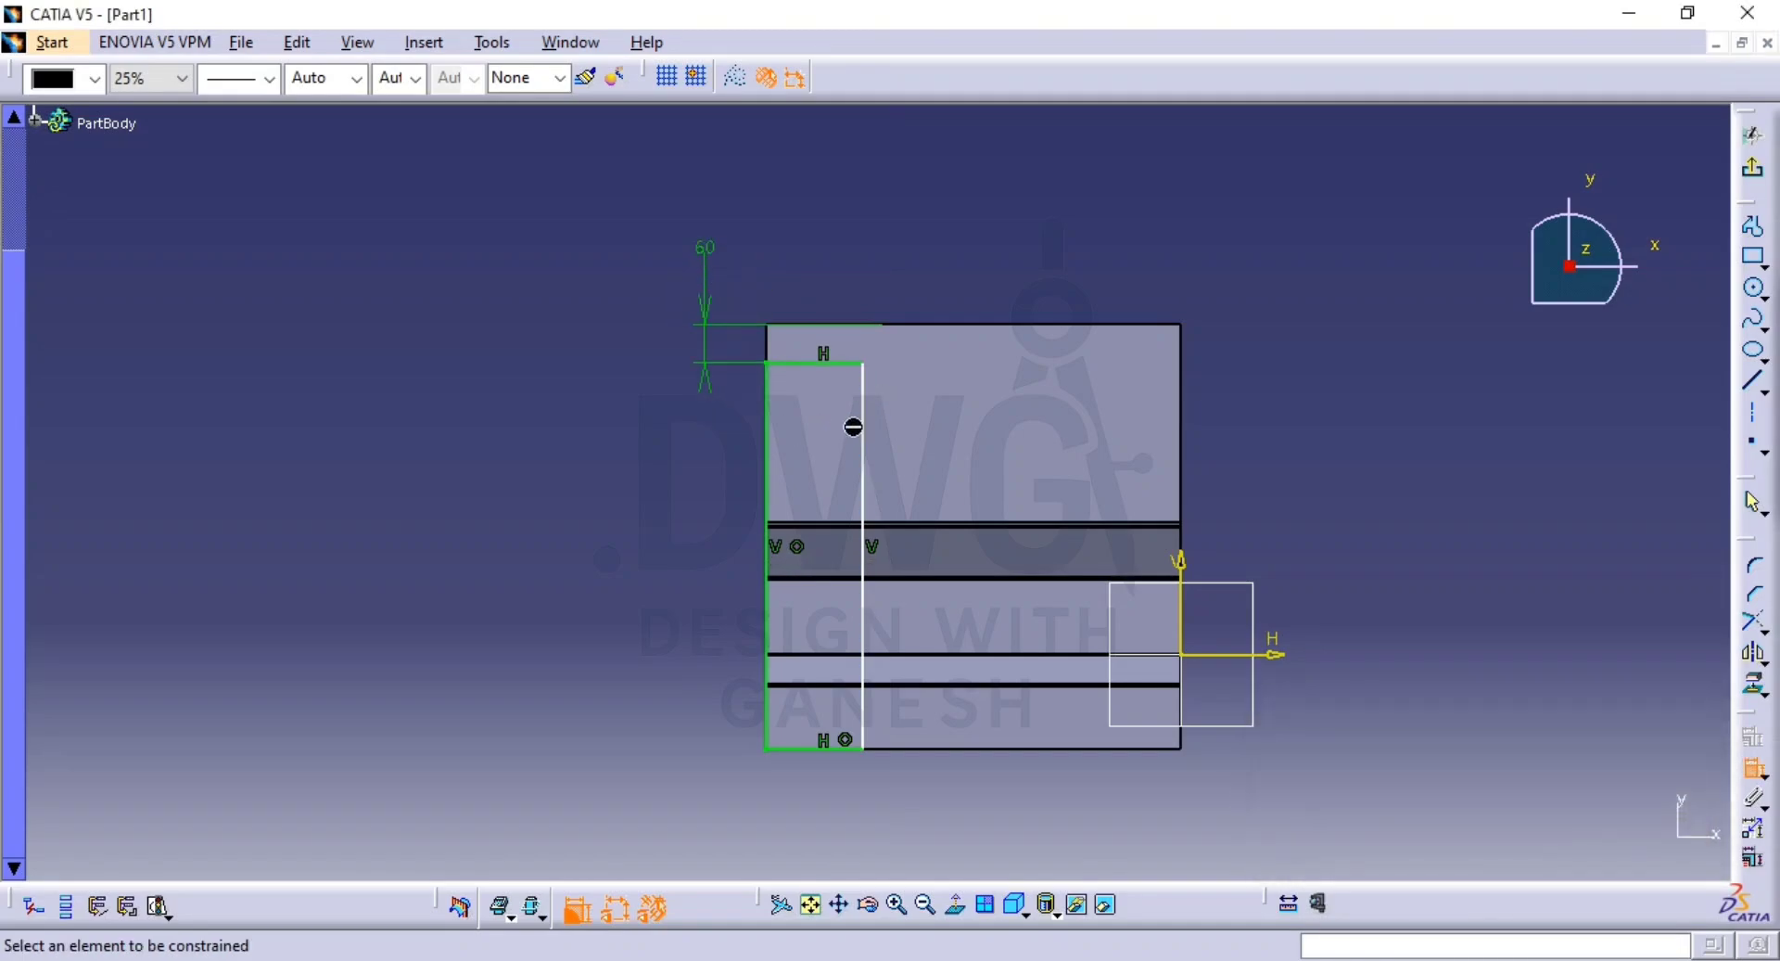
Constrain the rectangle's width between its two vertical sides to 60 mm.
left_click(862, 445)
left_click(768, 482)
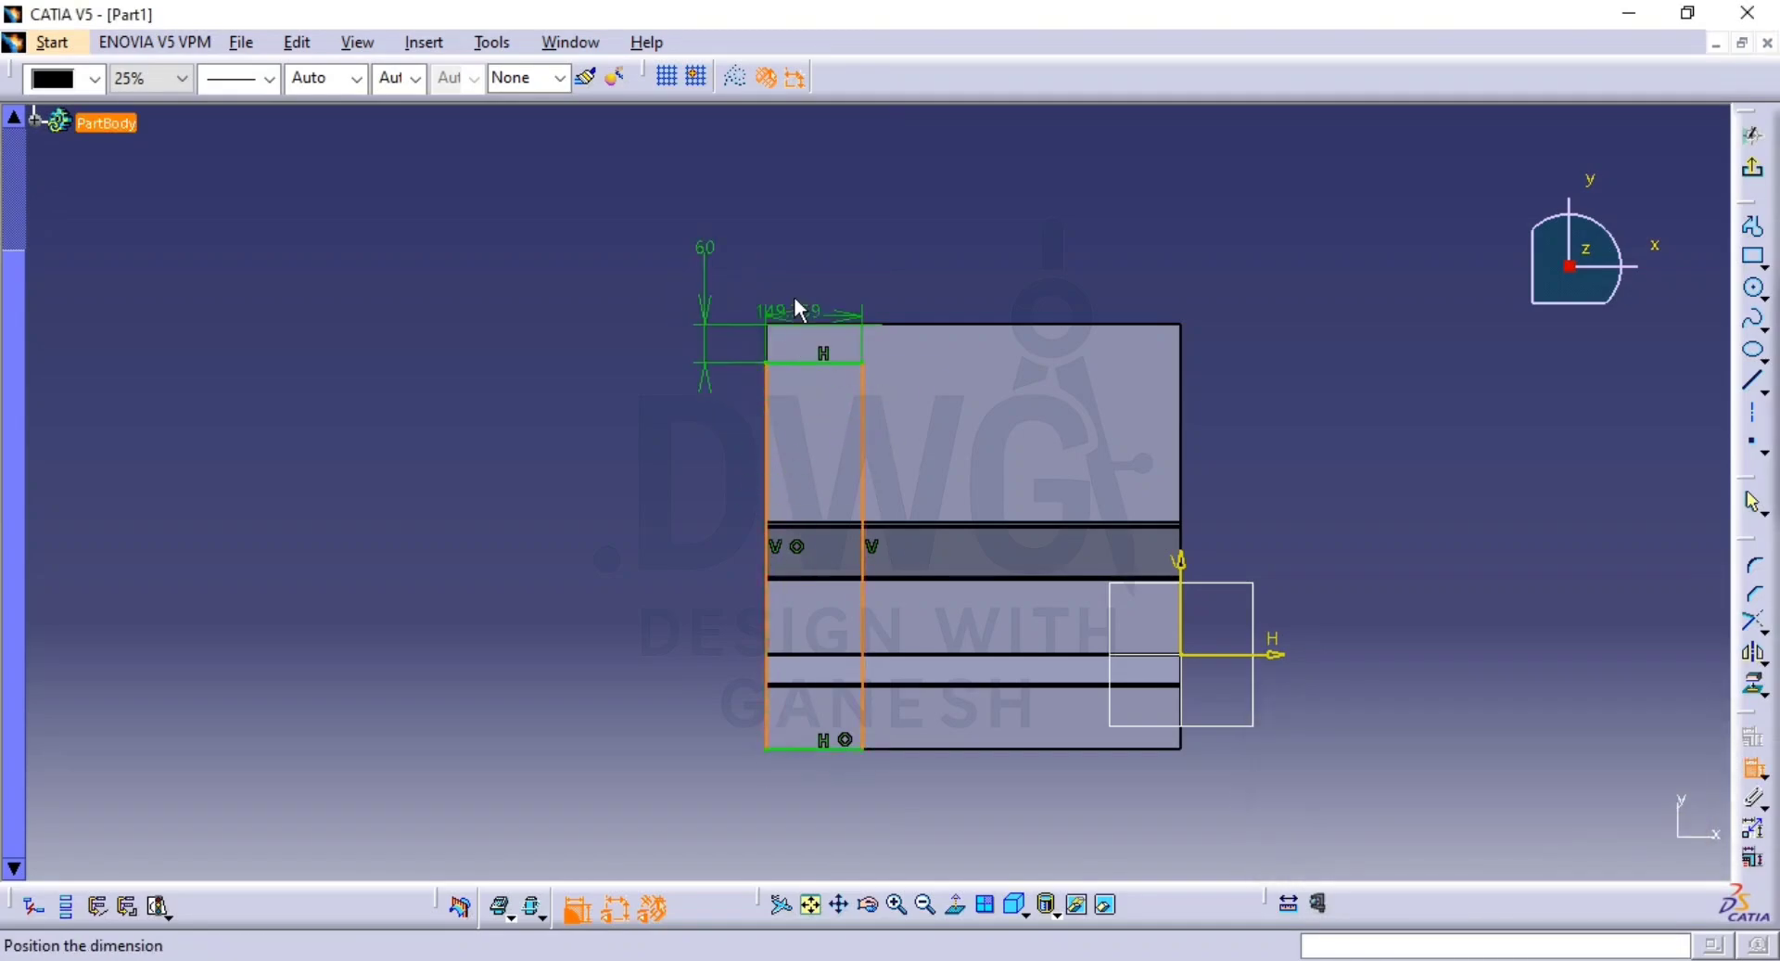
left_click(799, 255)
double_click(798, 264)
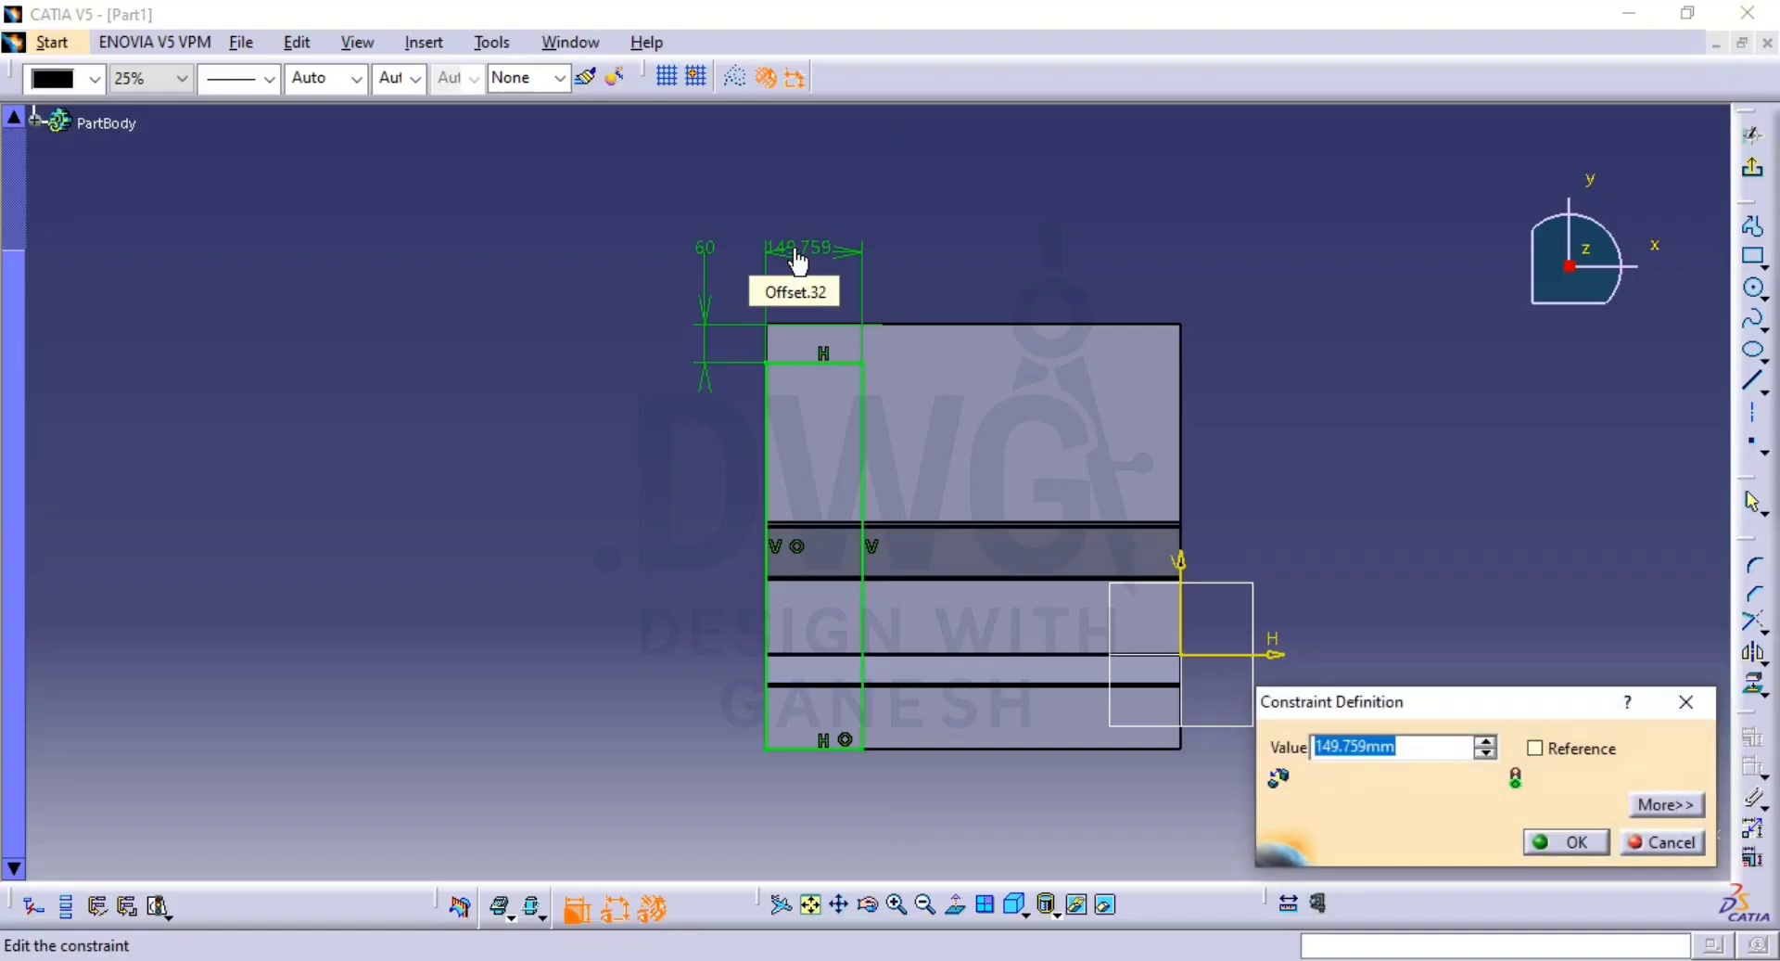
type("60")
key("Return")
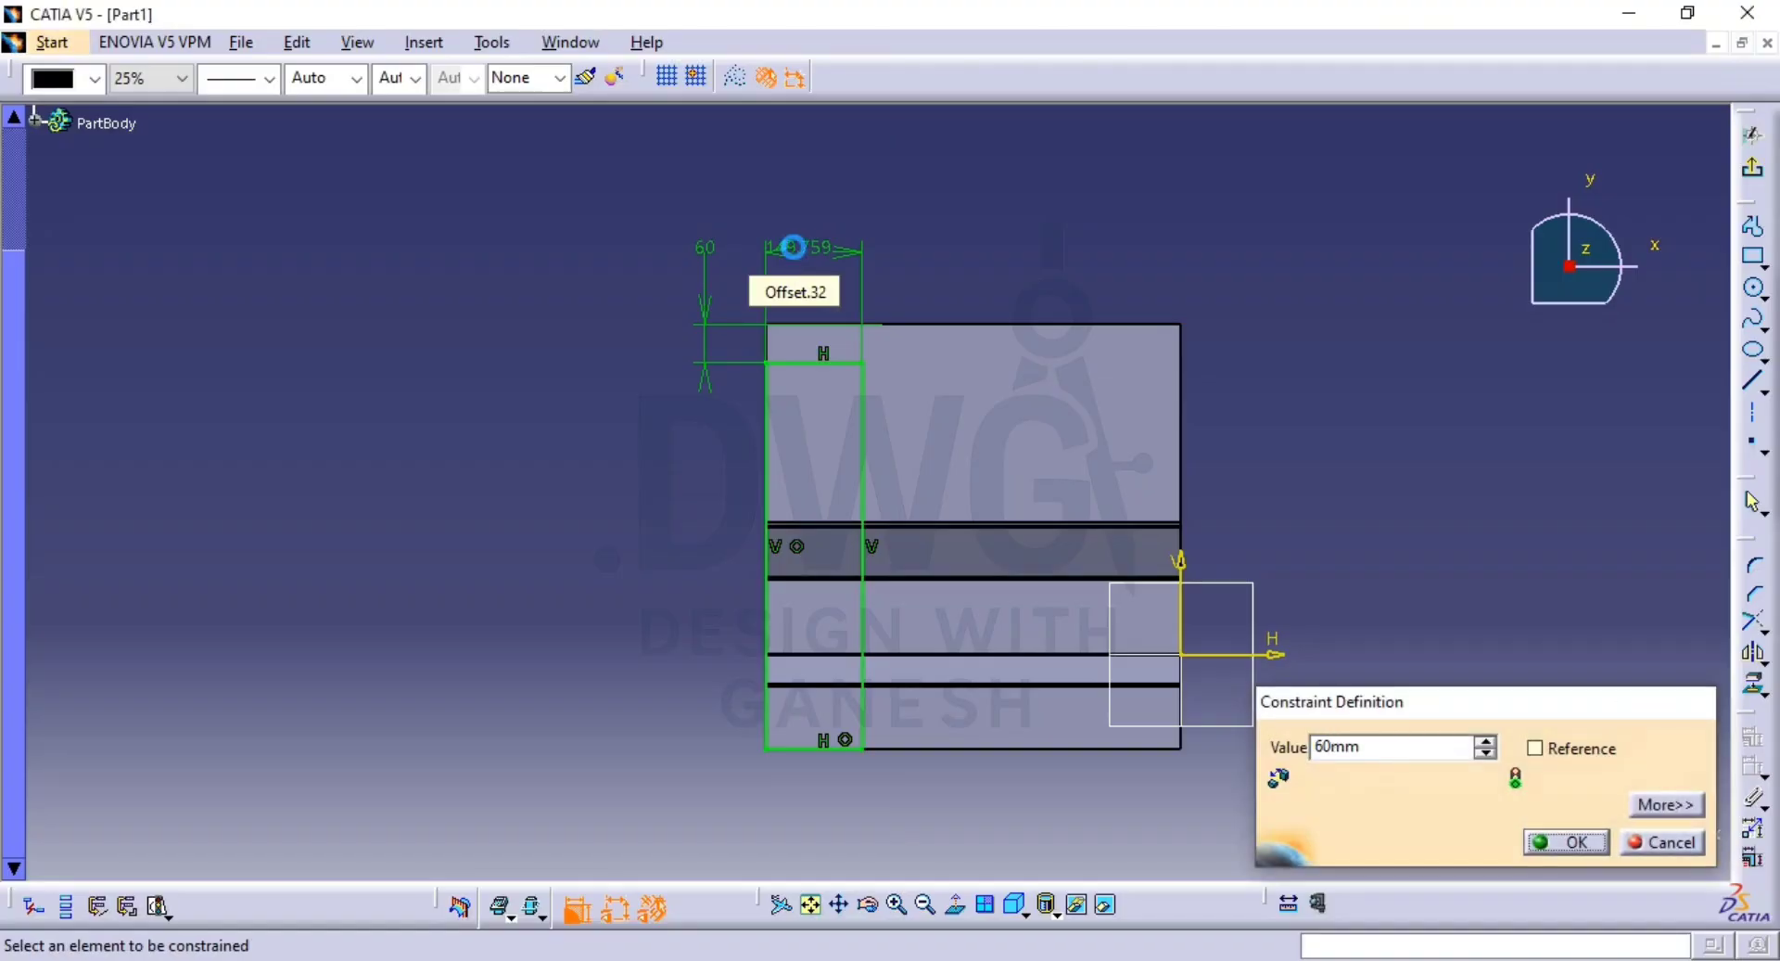
Check the tab dimensions in the reference drawing and set the rectangle's distance from the sheet's upper edge to 80 mm.
middle_click_drag(802, 415, 836, 517)
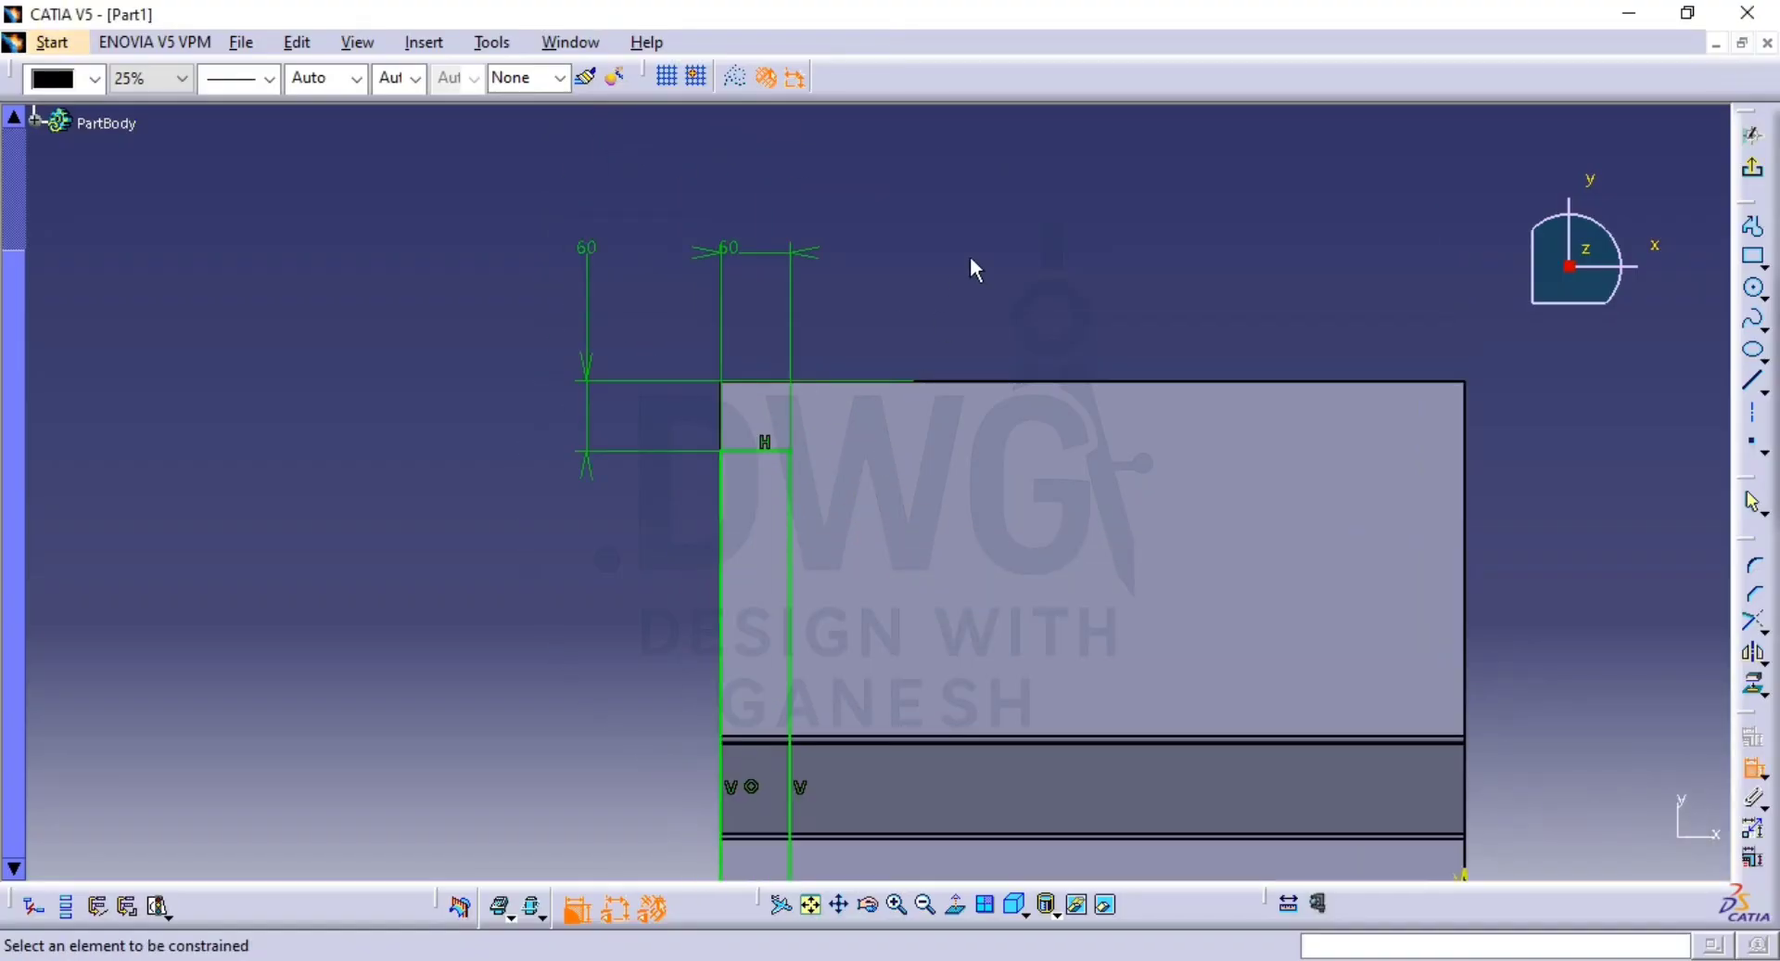
key("alt+Tab")
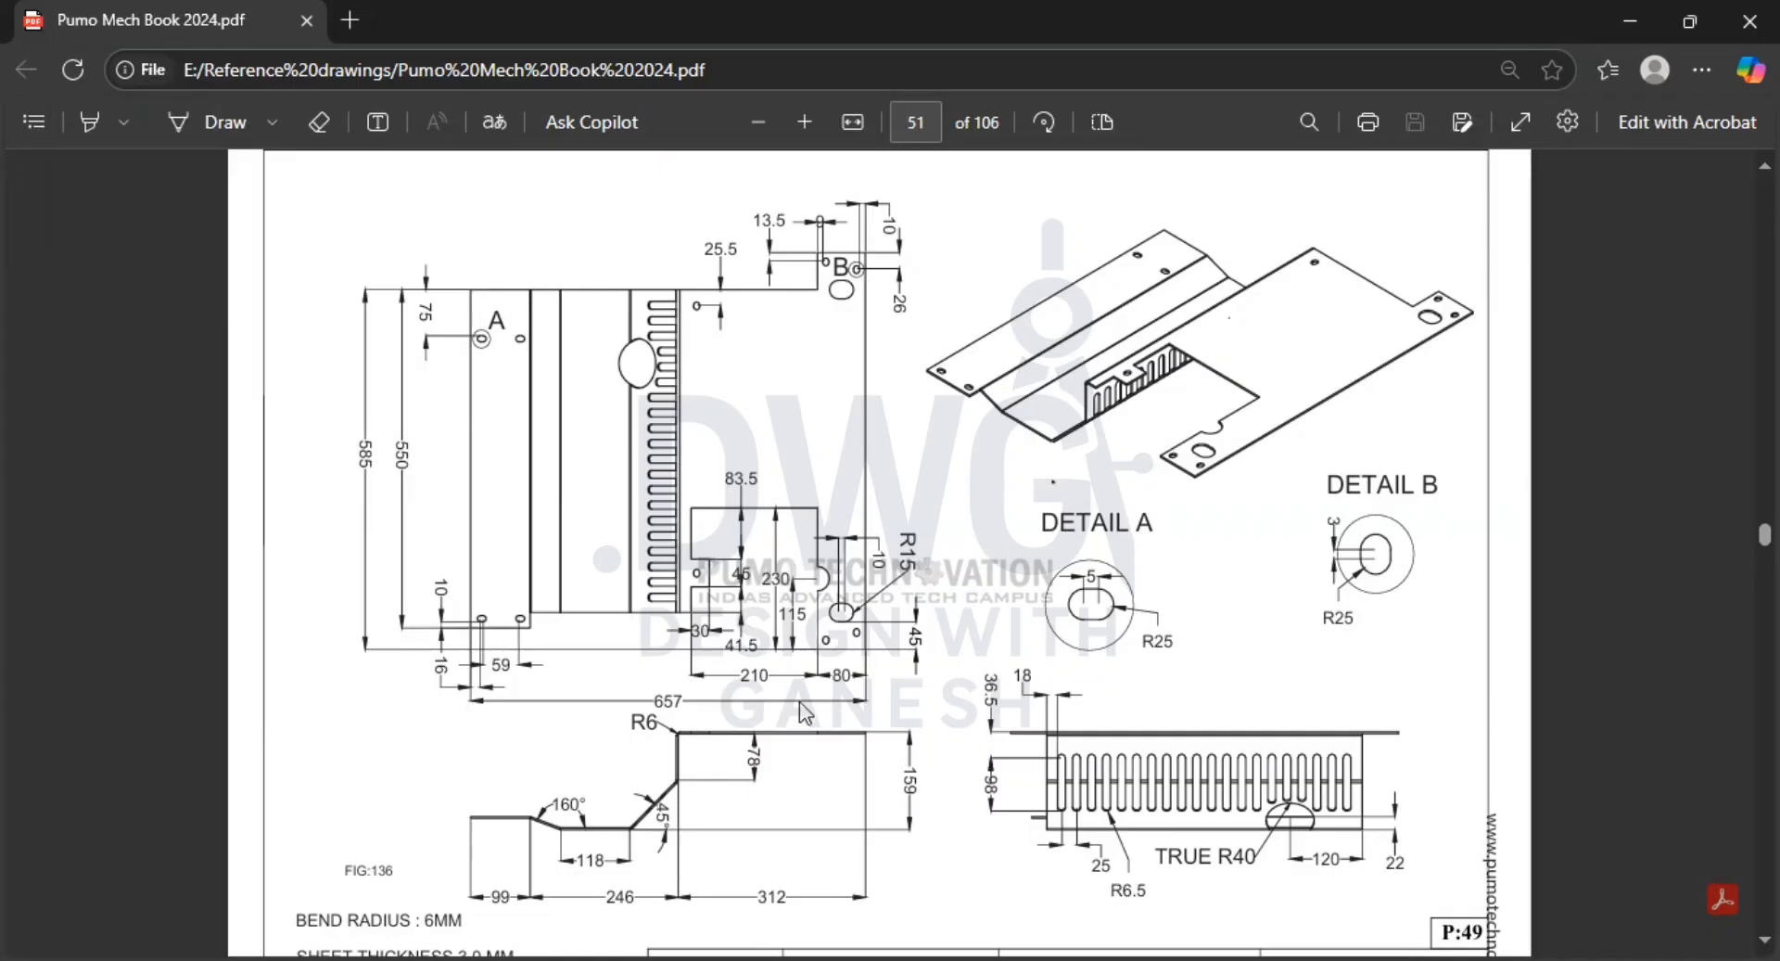
key("alt+Tab")
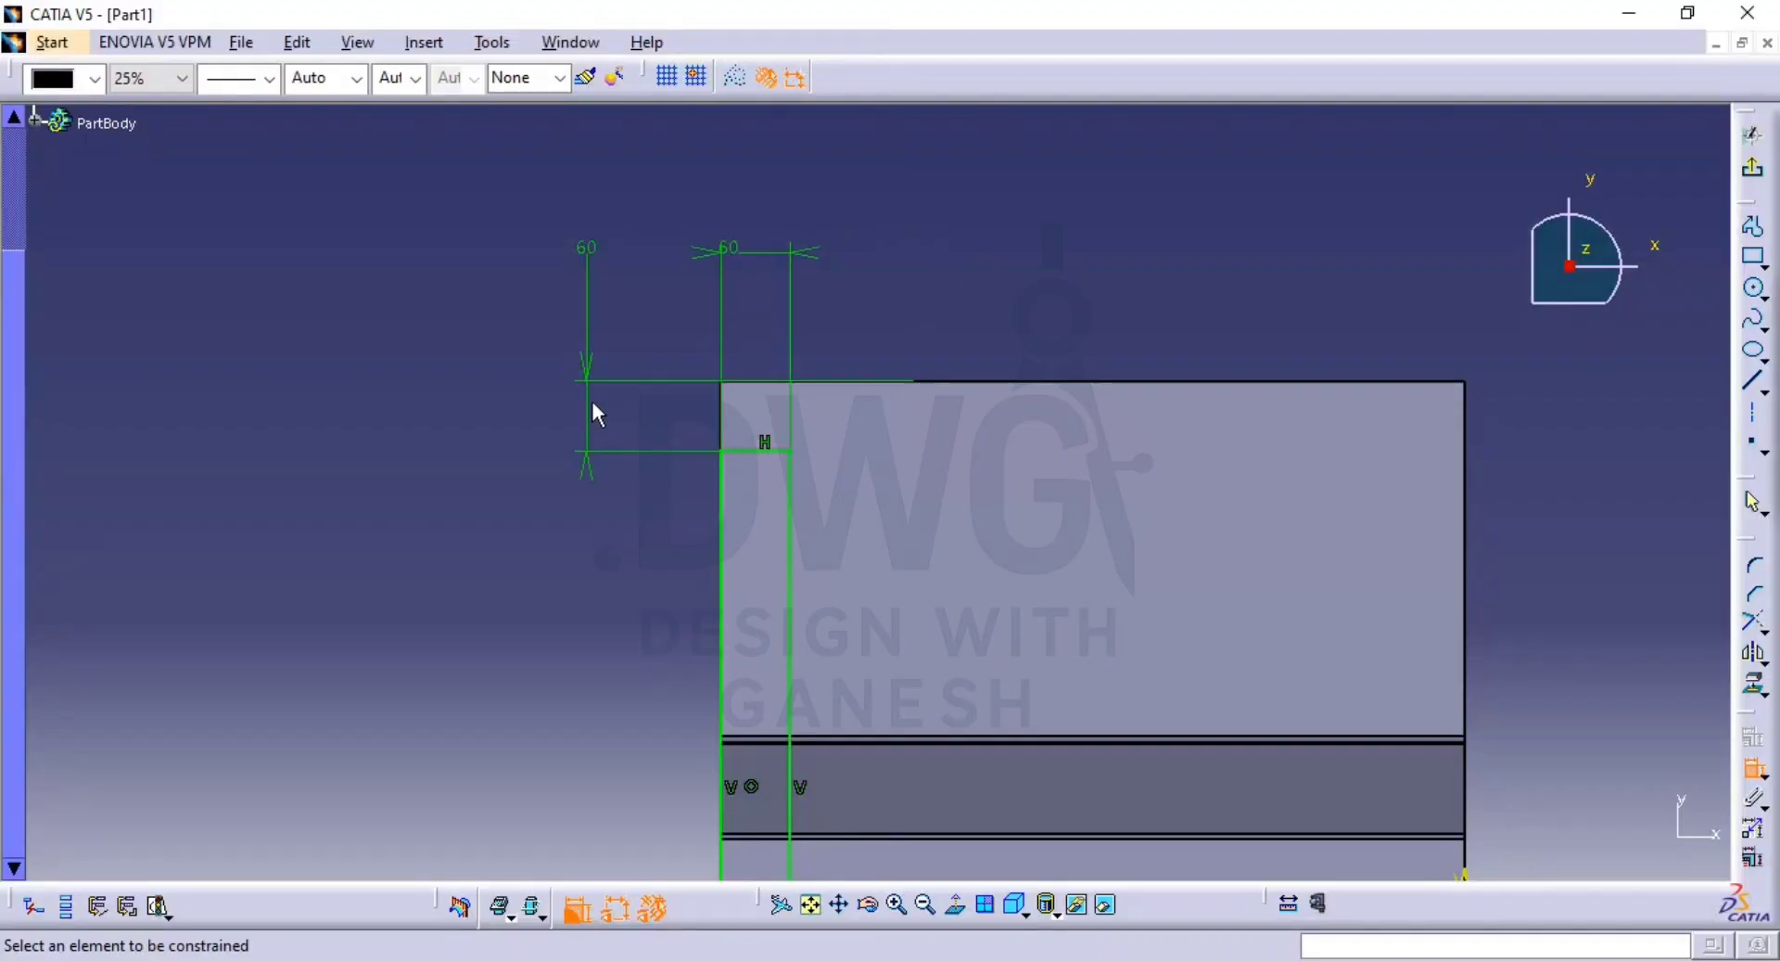
double_click(589, 246)
type("80")
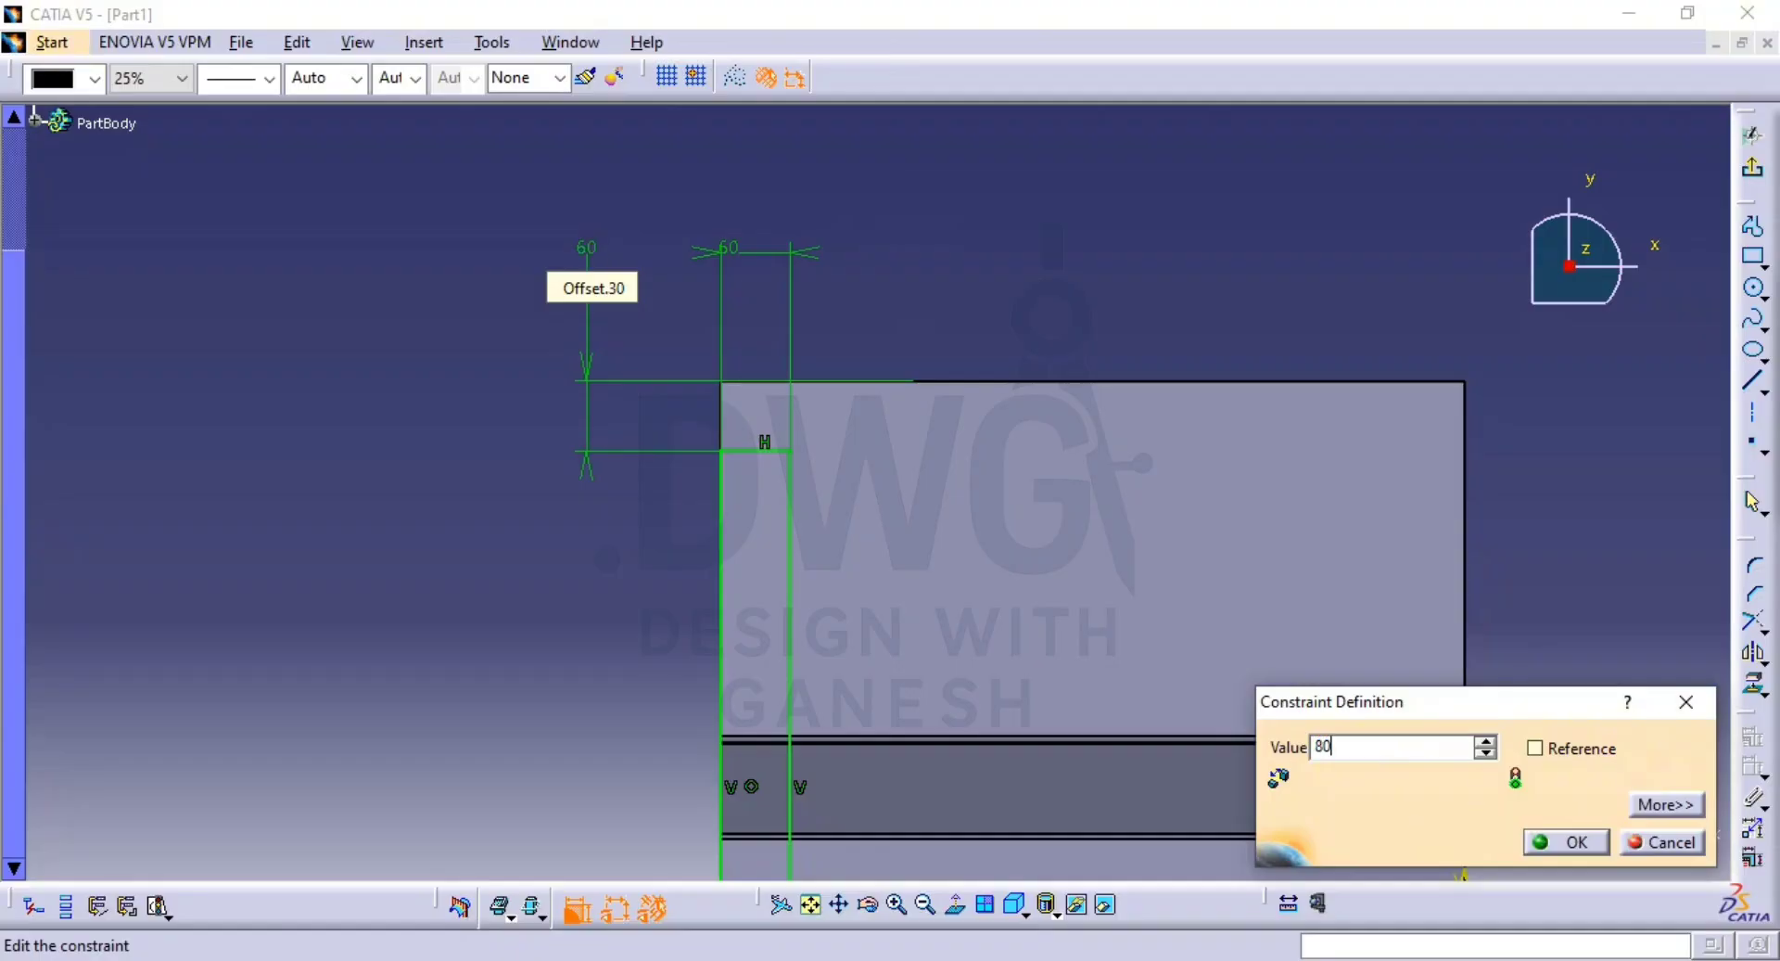
key("Return")
middle_click_drag(1009, 223, 1016, 262)
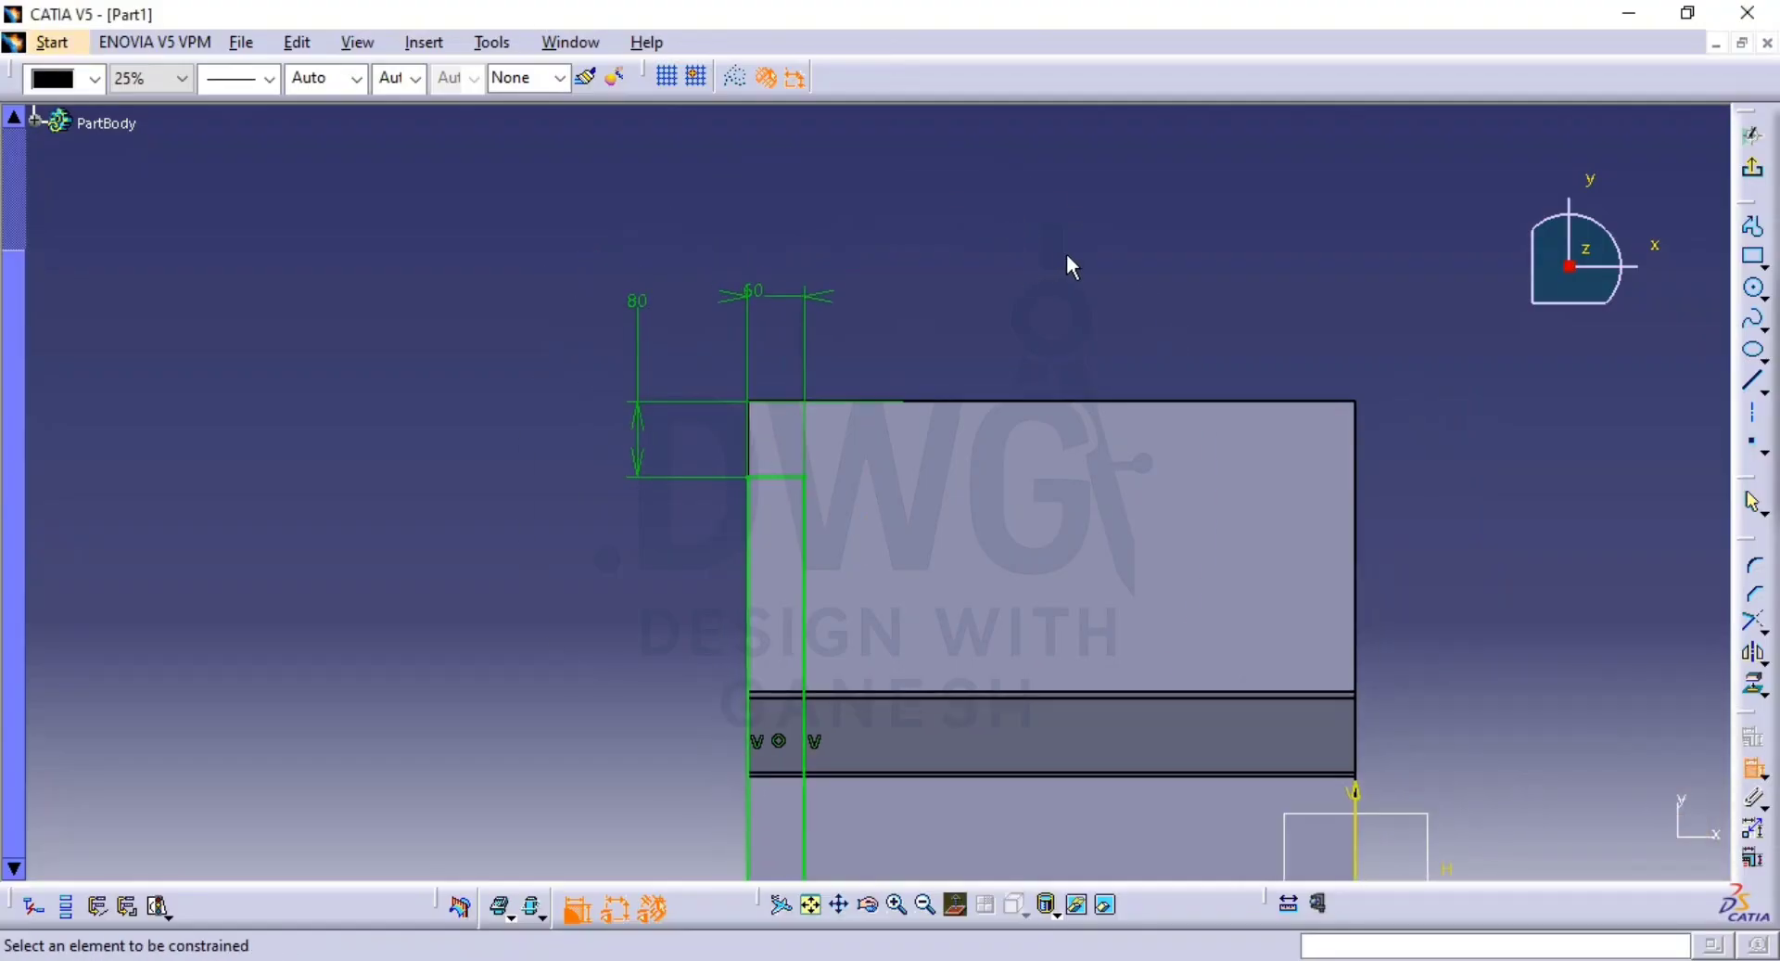
Exit the sketch and cut the rectangle through the sheet with a Sheetmetal standard cutout using the Up to next limit.
left_click(1753, 167)
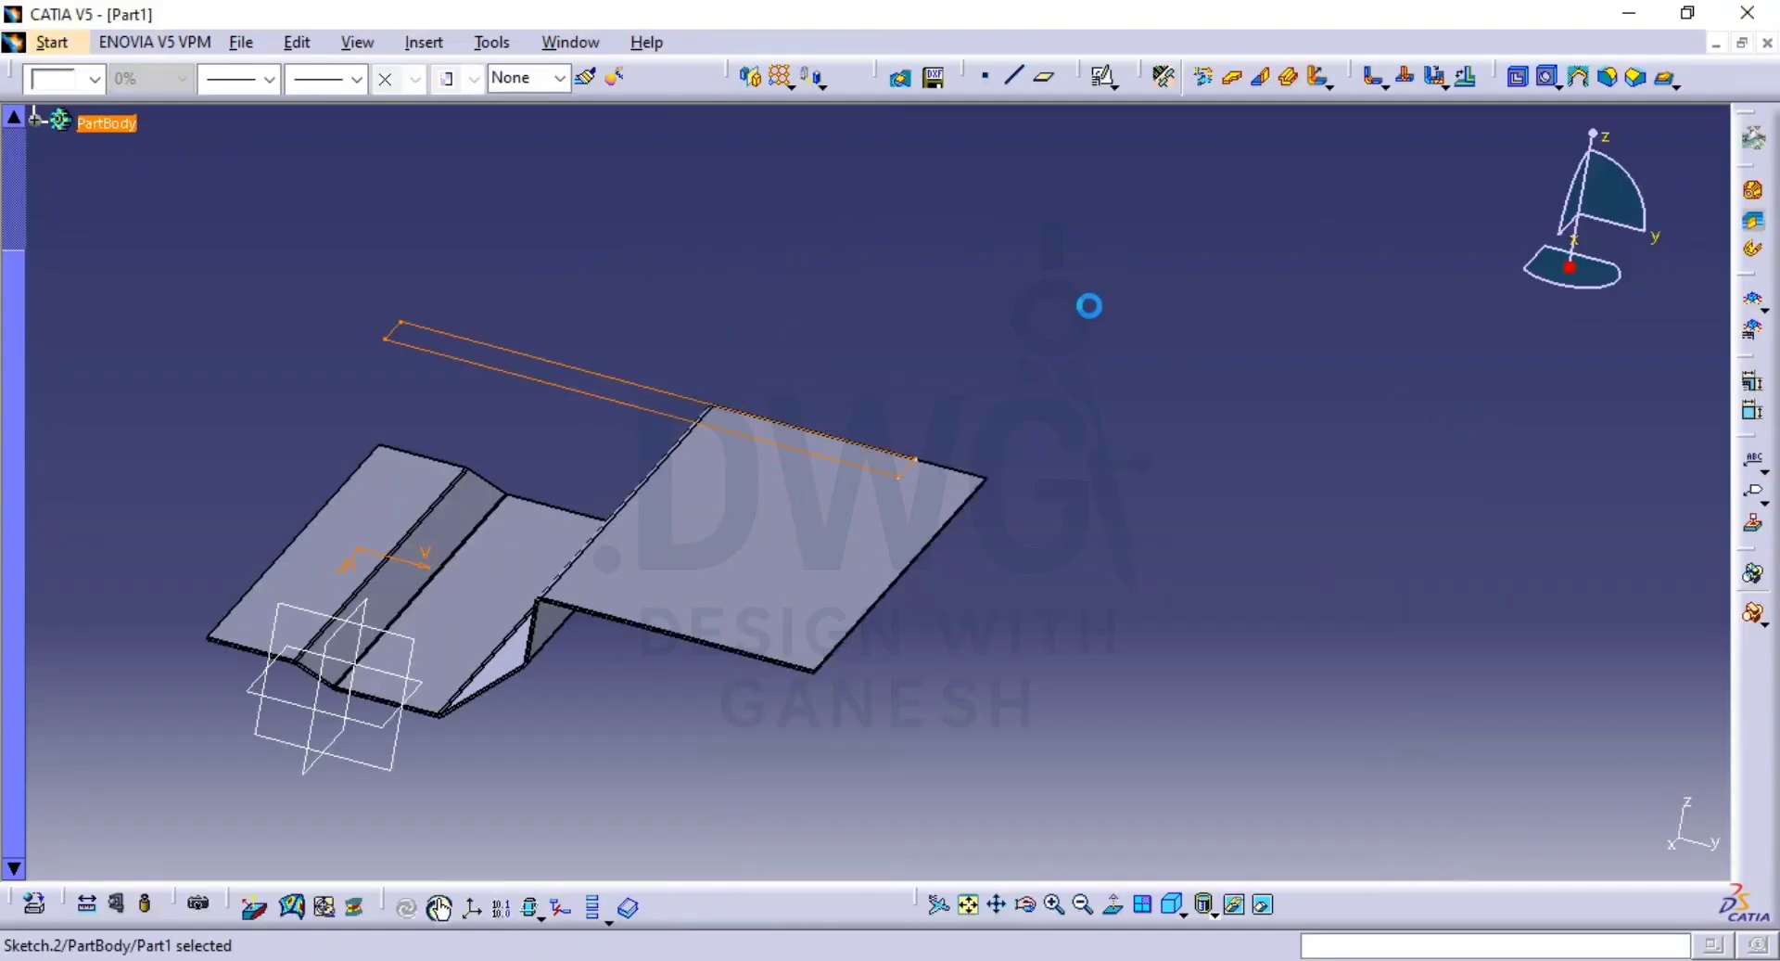
left_click(1518, 78)
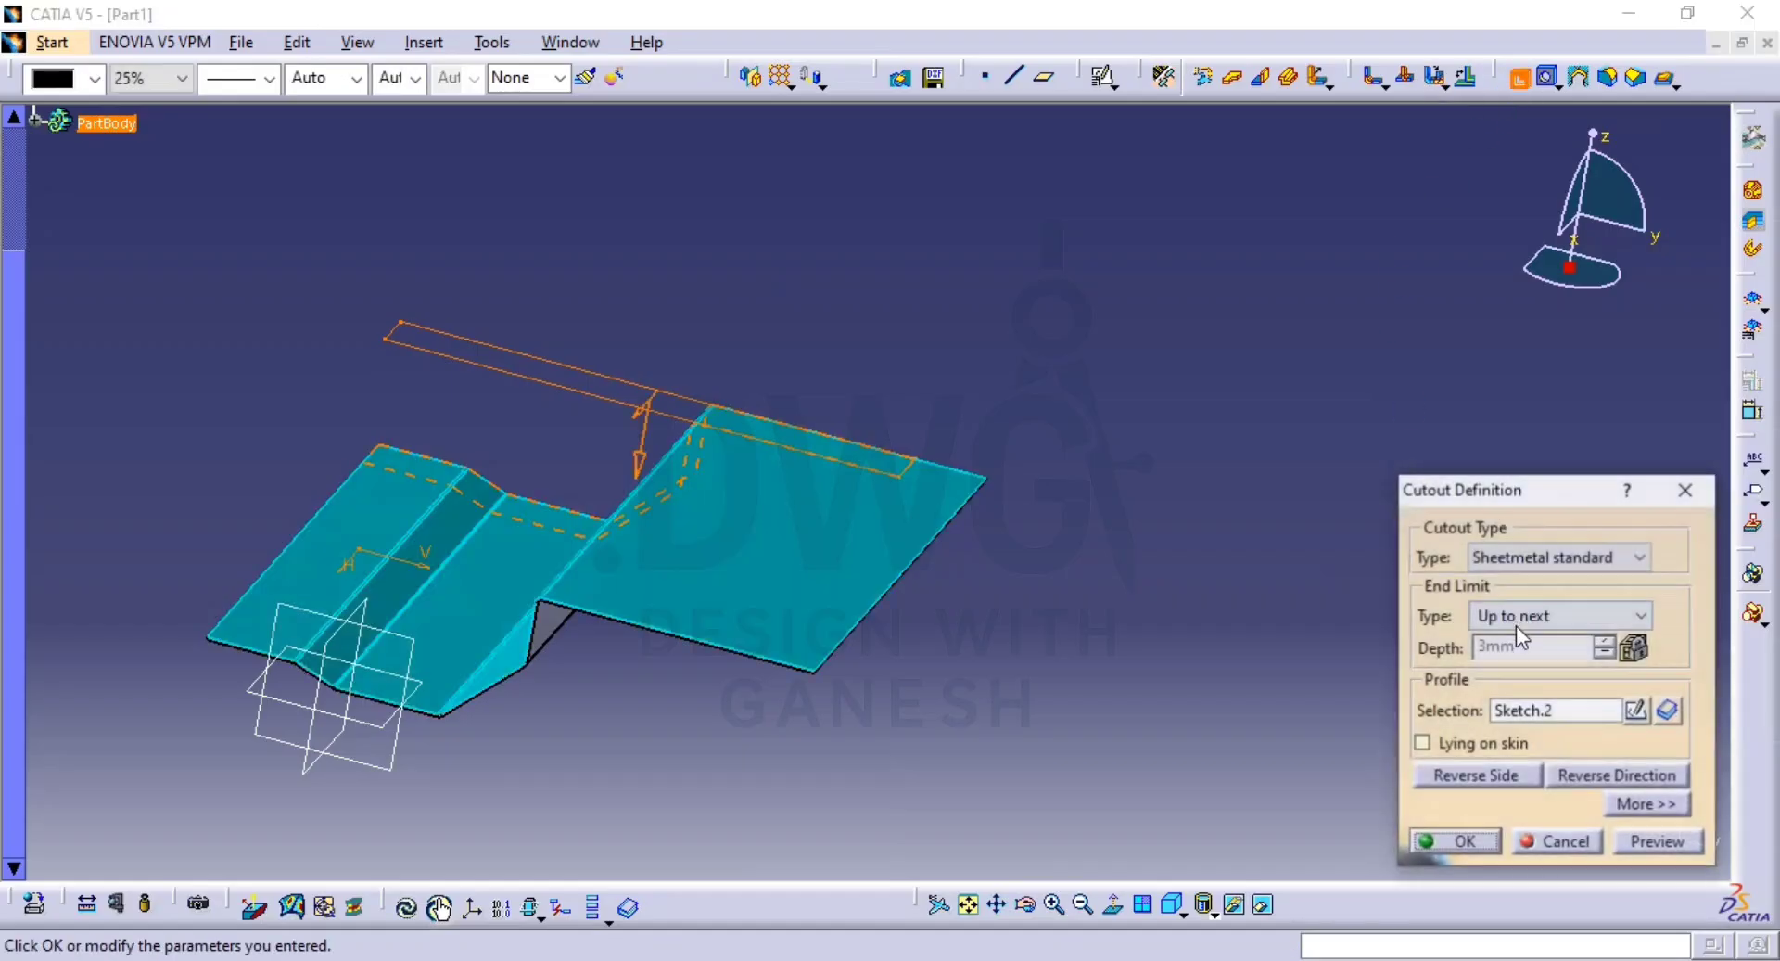
left_click(1636, 833)
left_click(1464, 842)
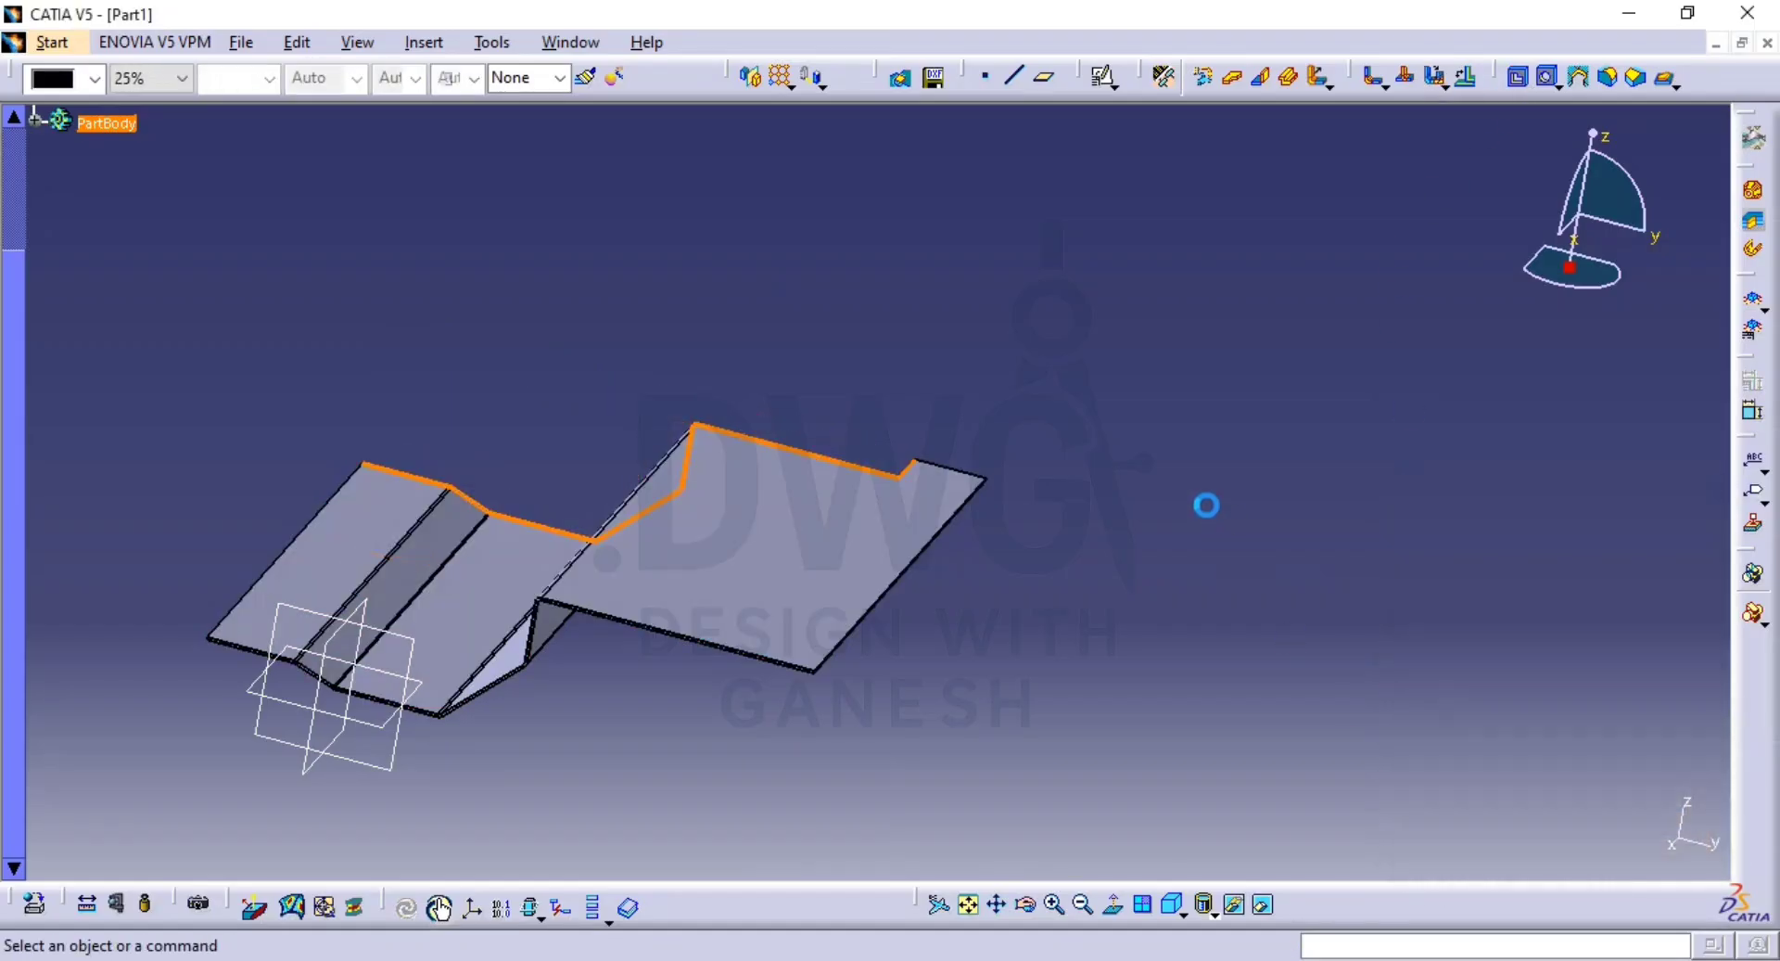
middle_click_drag(1204, 505, 1352, 609)
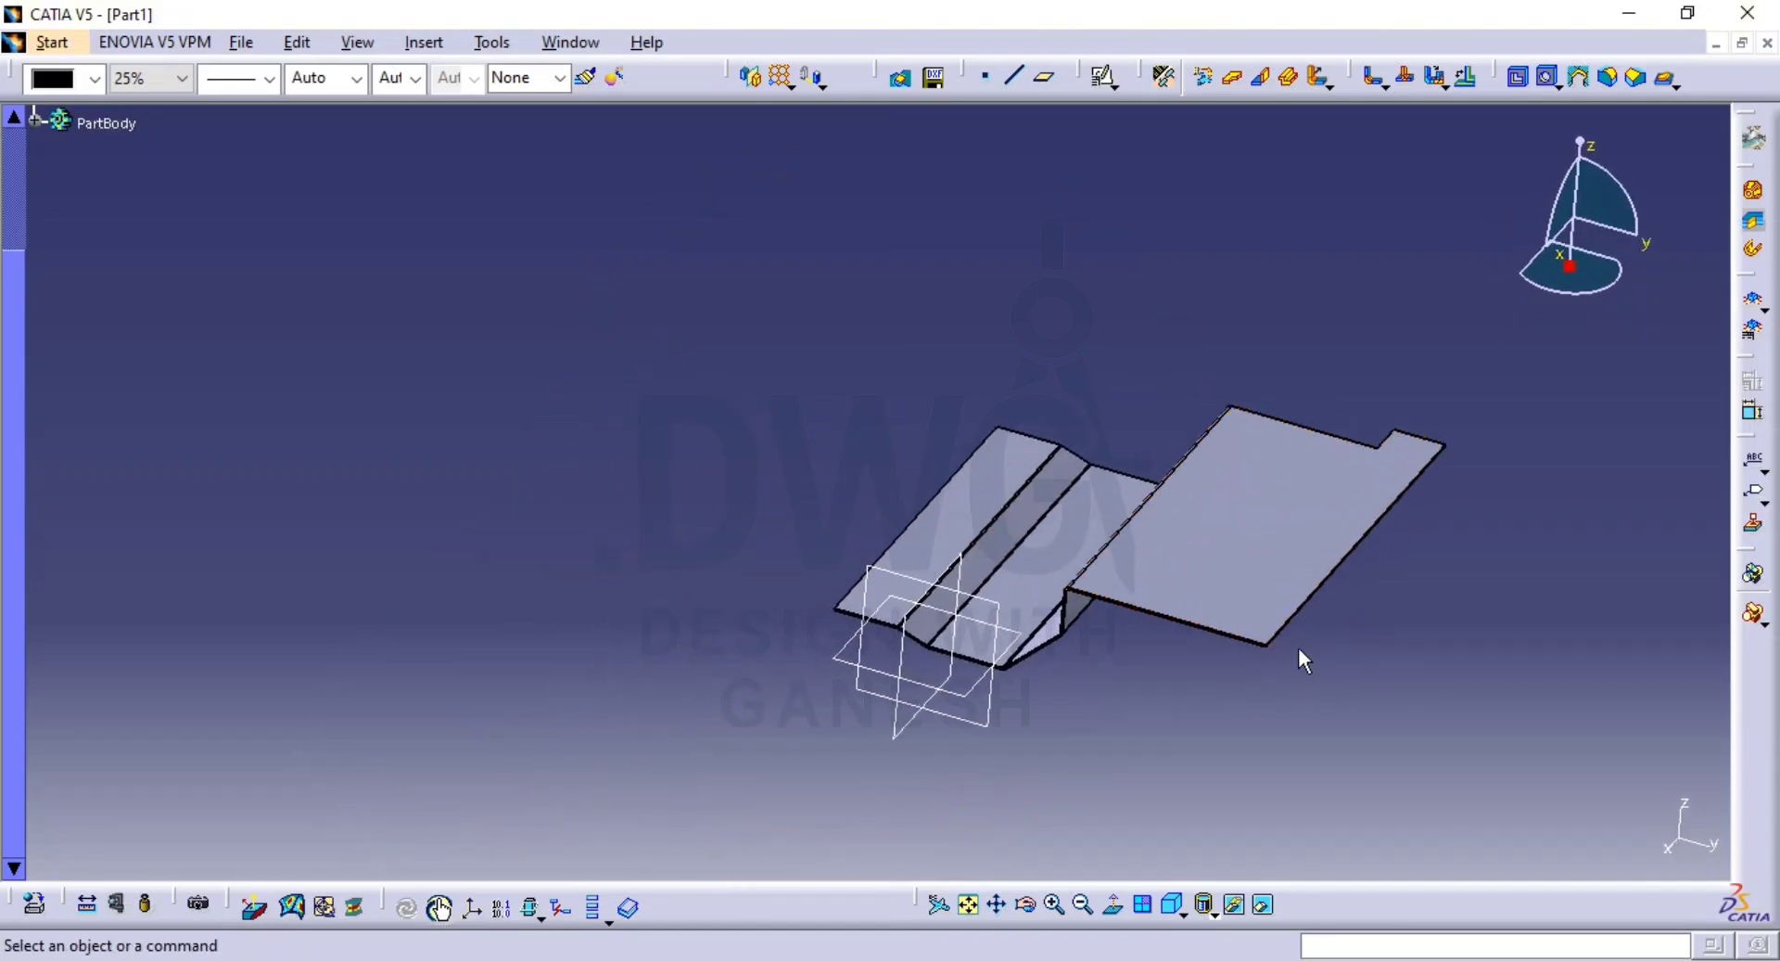
Check the reference drawing and start a positioned sketch on the upper flat face of the sheet.
key("alt+Tab")
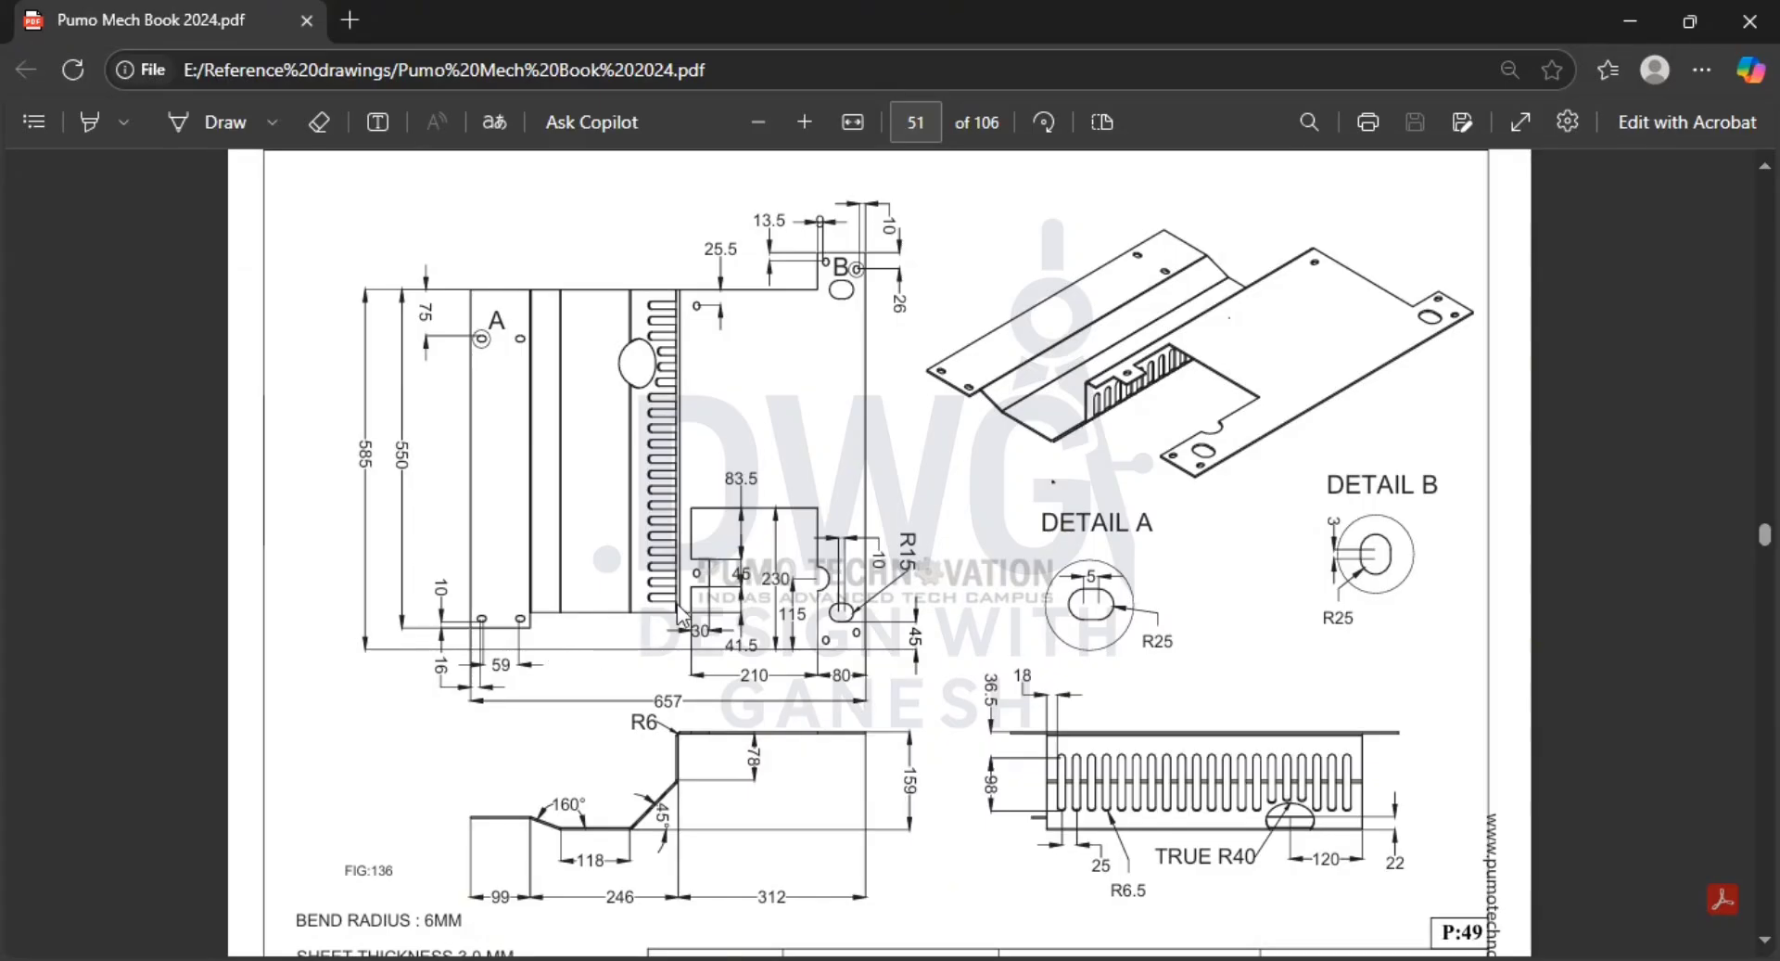
key("alt+Tab")
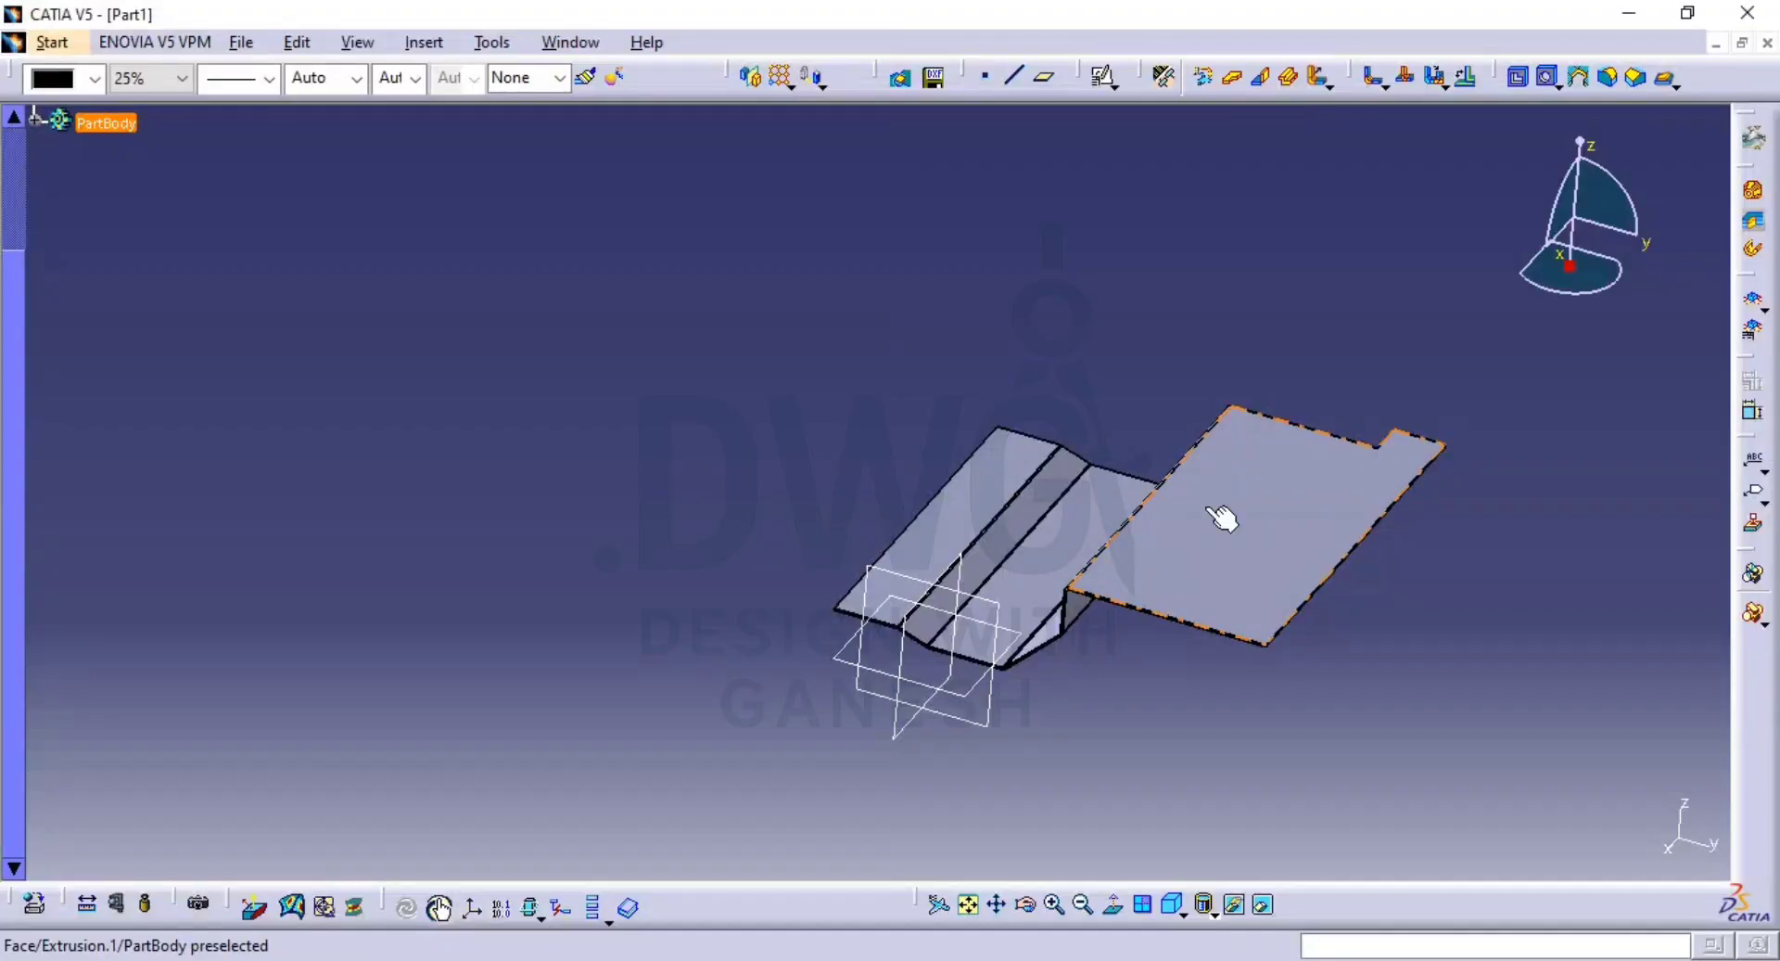
left_click(1106, 81)
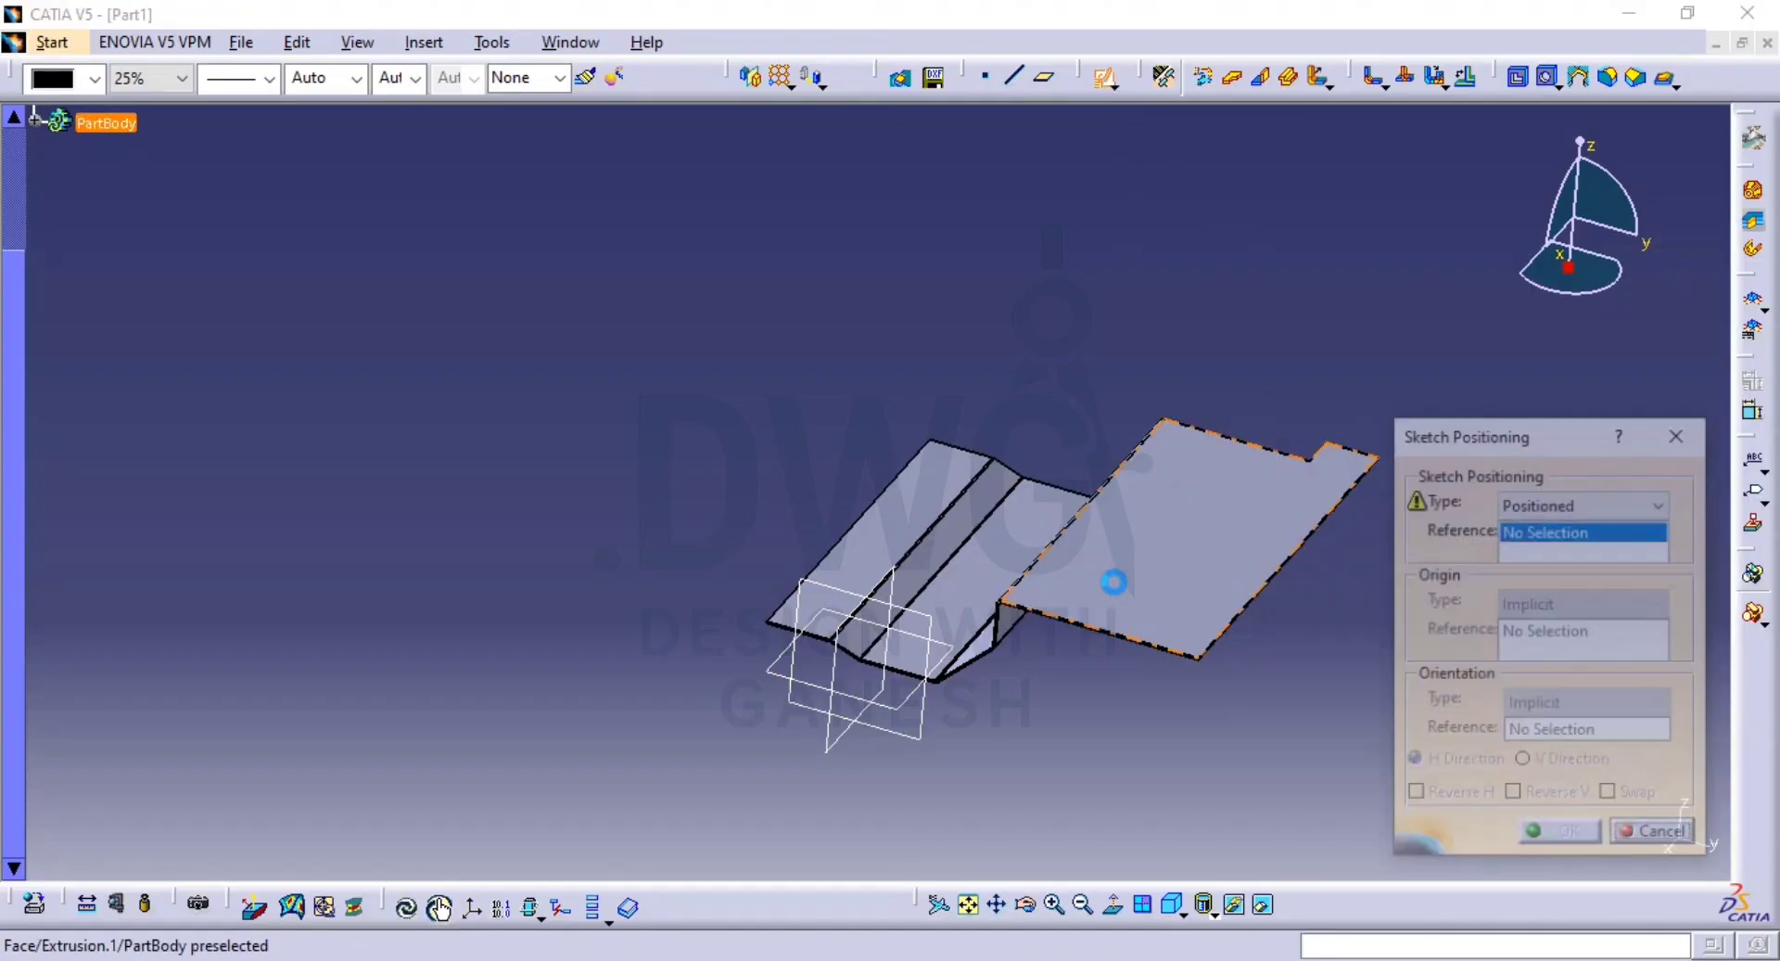
left_click(1117, 585)
left_click(1537, 831)
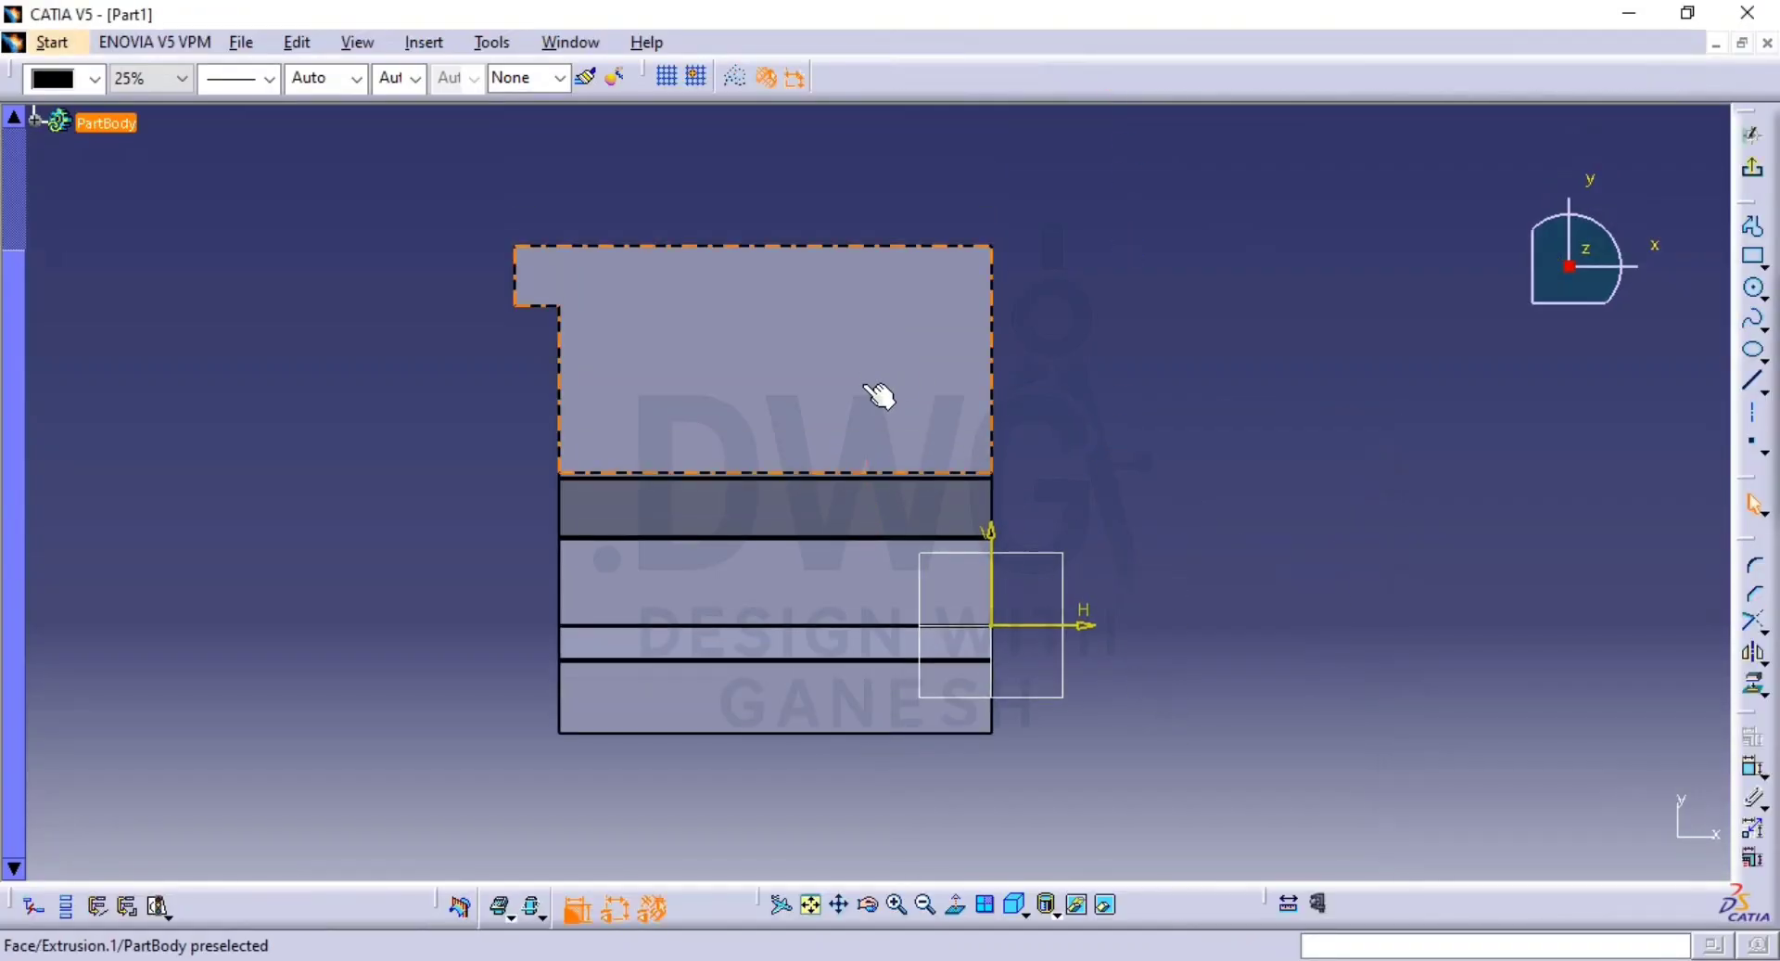
Sketch a rectangle about 176 mm by 197 mm across the sheet's right edge and make its right side coincident with that edge.
left_click(1753, 257)
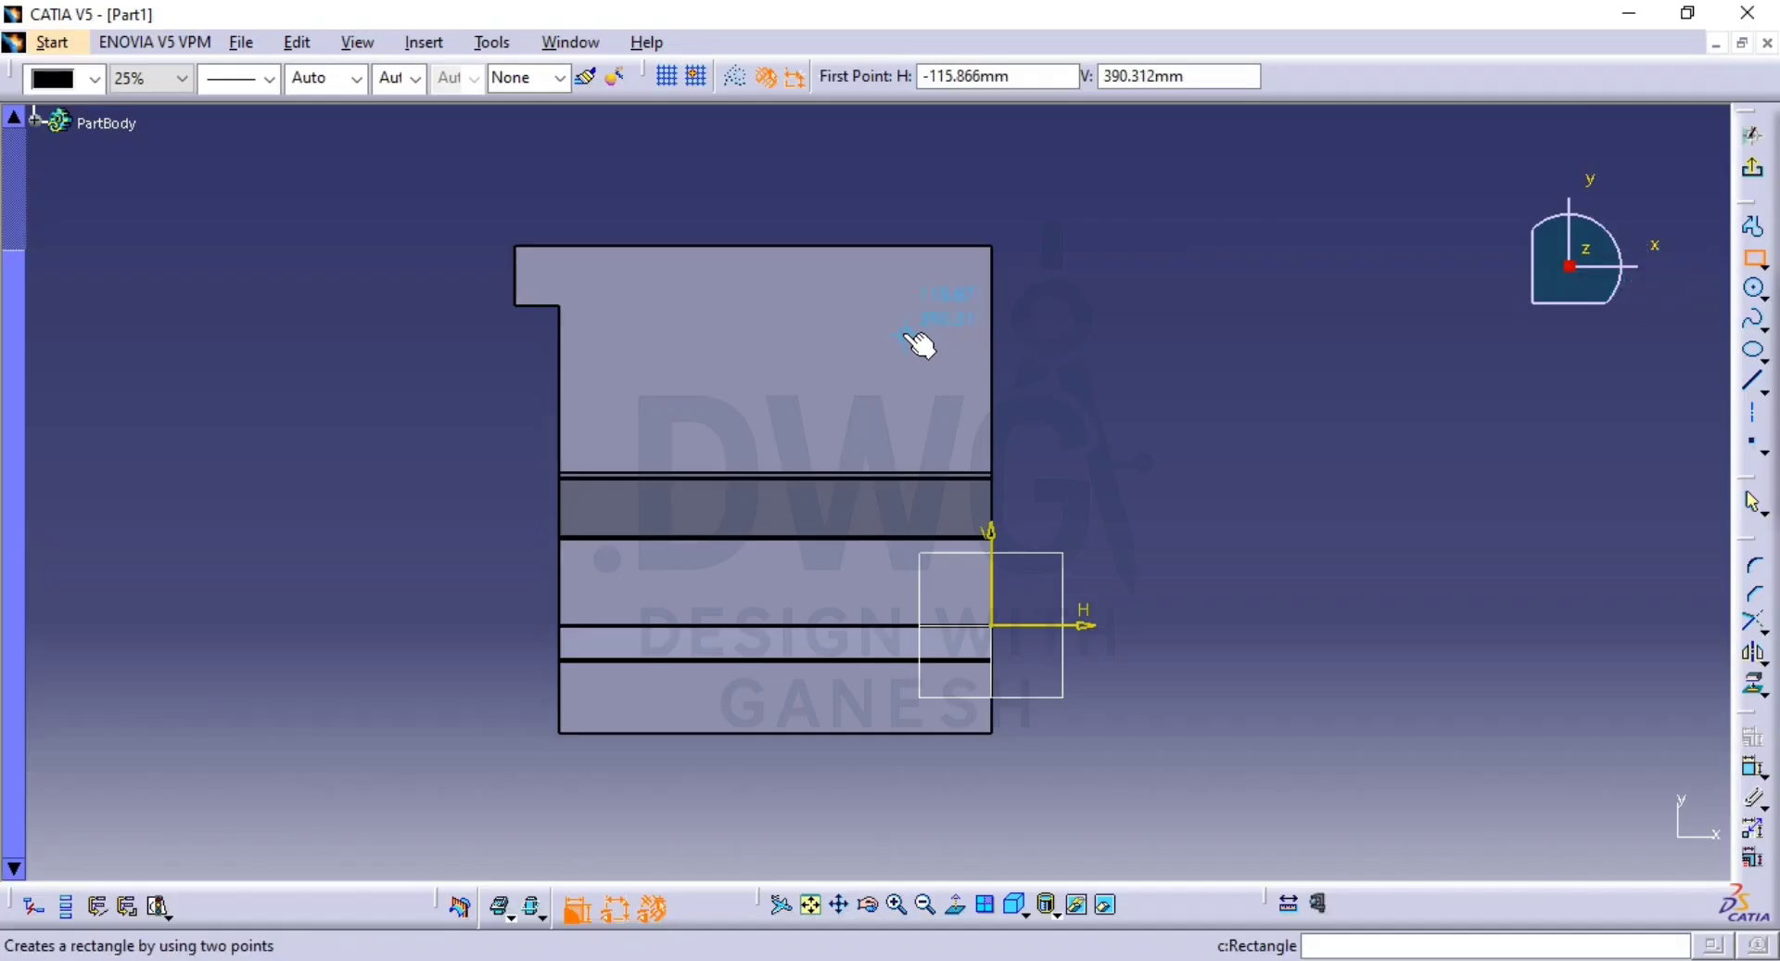
left_click(886, 295)
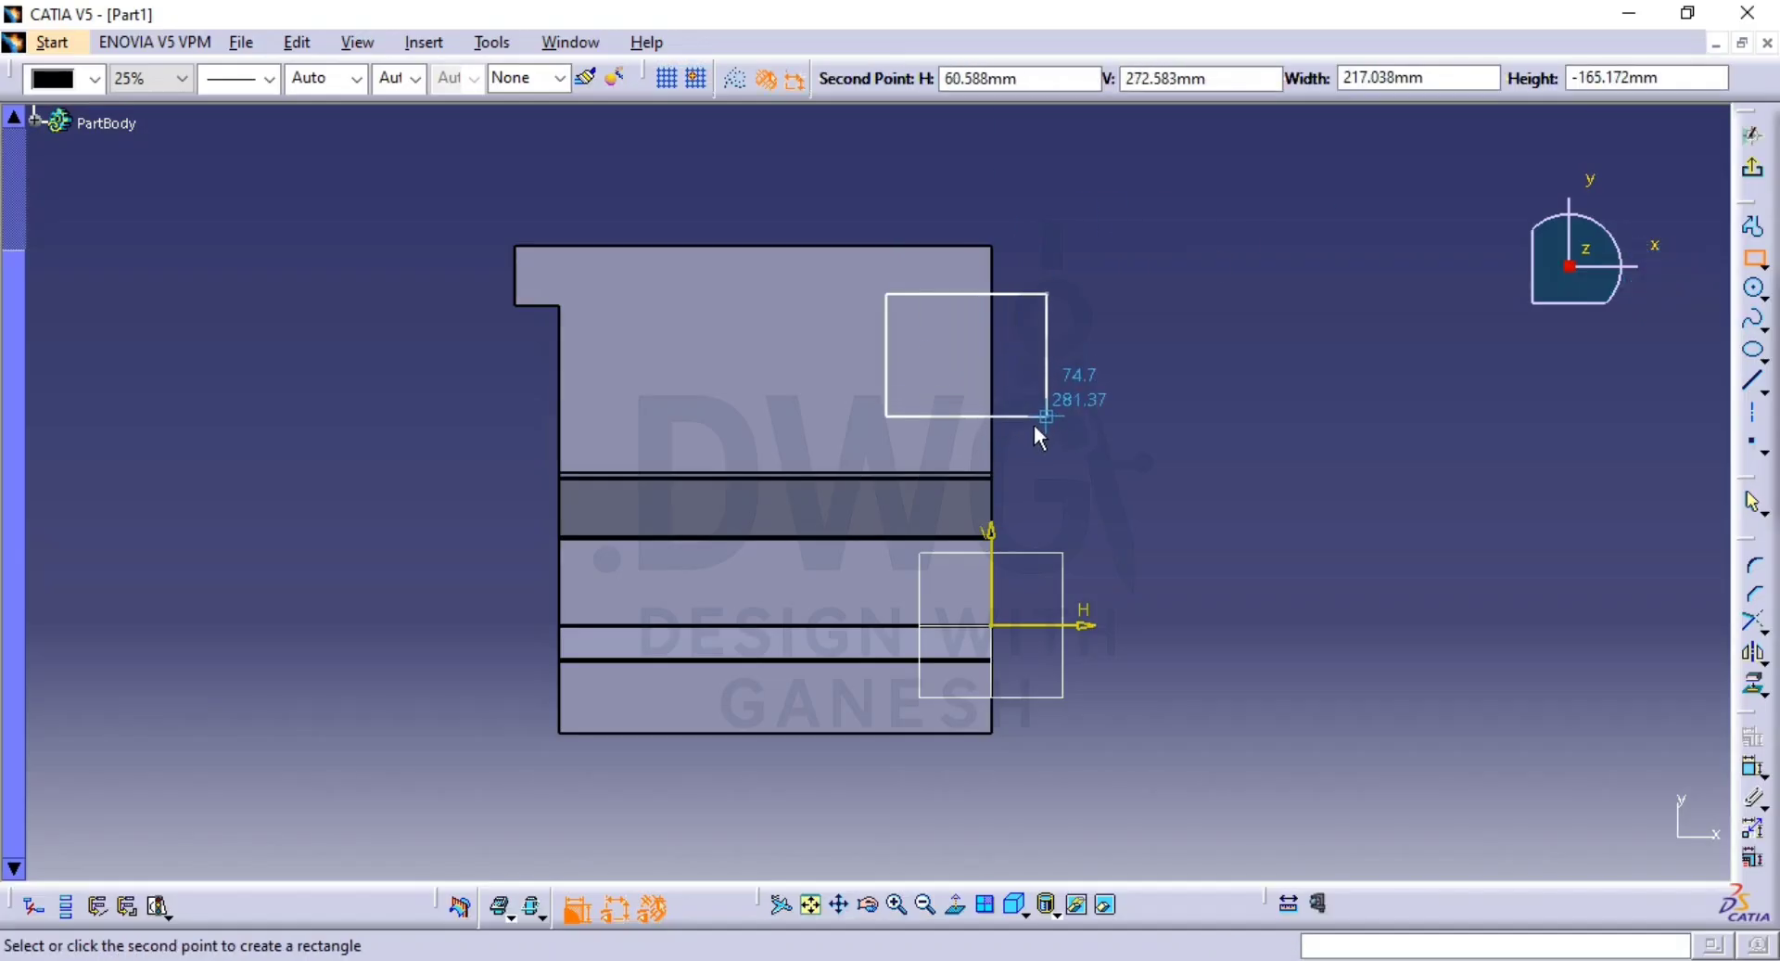
left_click(1017, 439)
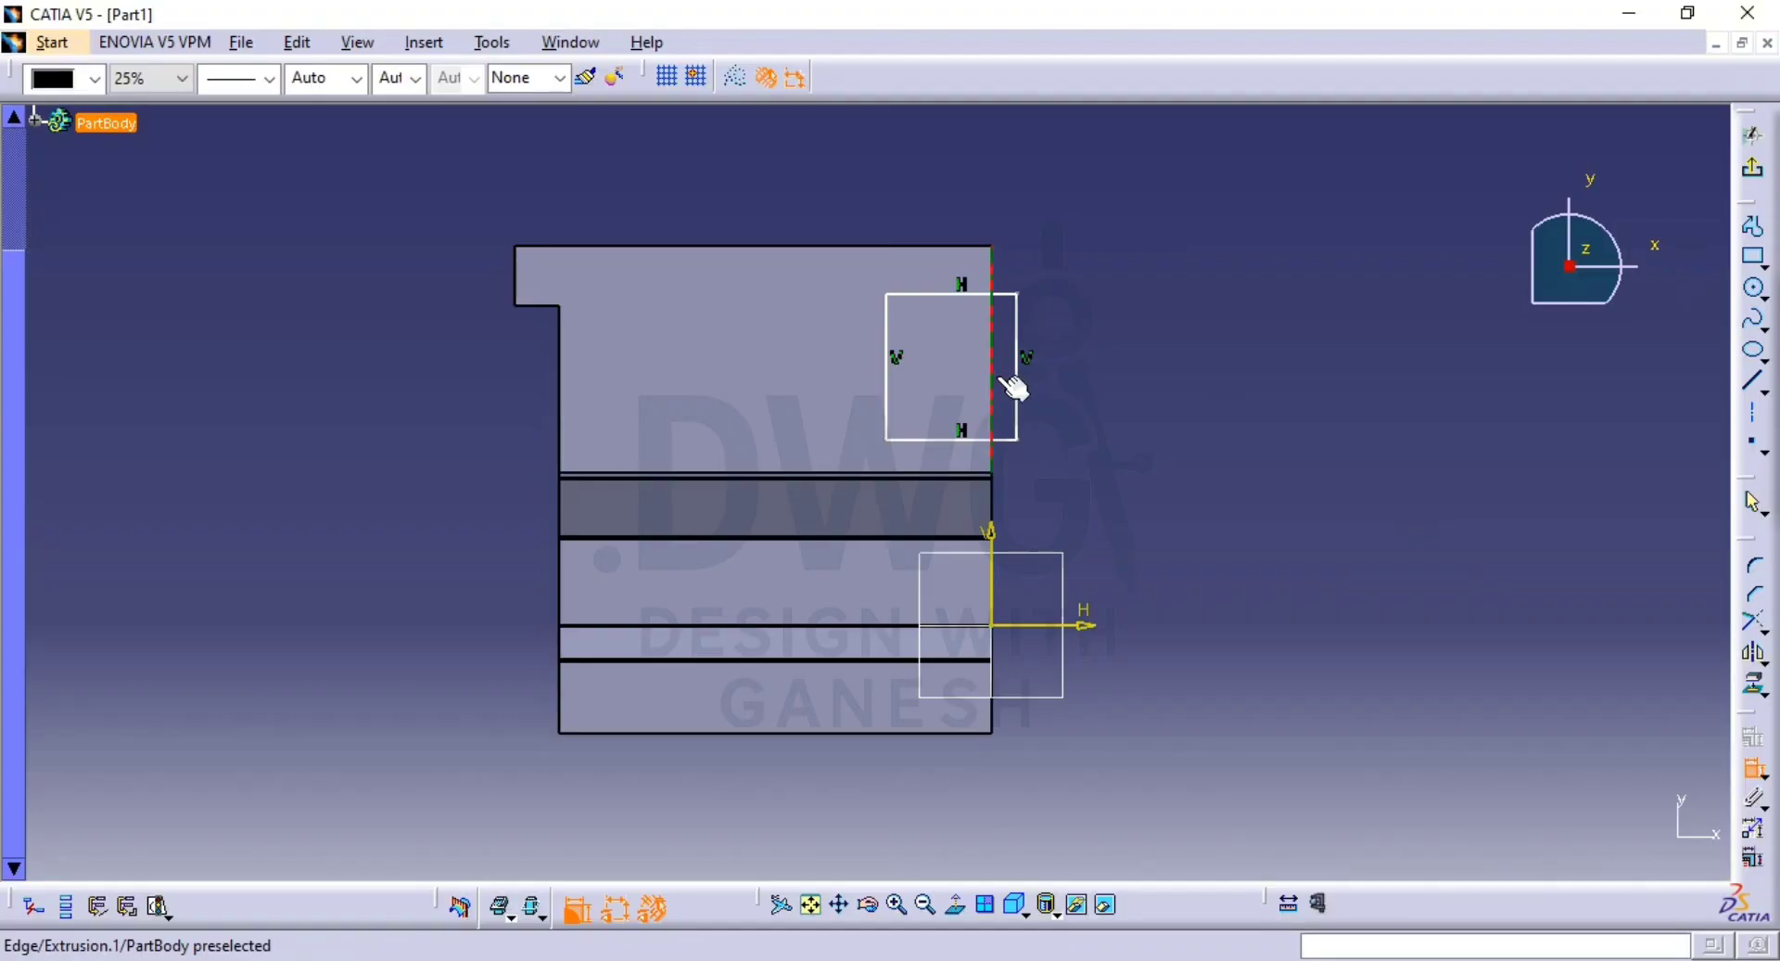
left_click(1003, 380)
left_click(1020, 401)
right_click(1087, 337)
left_click(1170, 489)
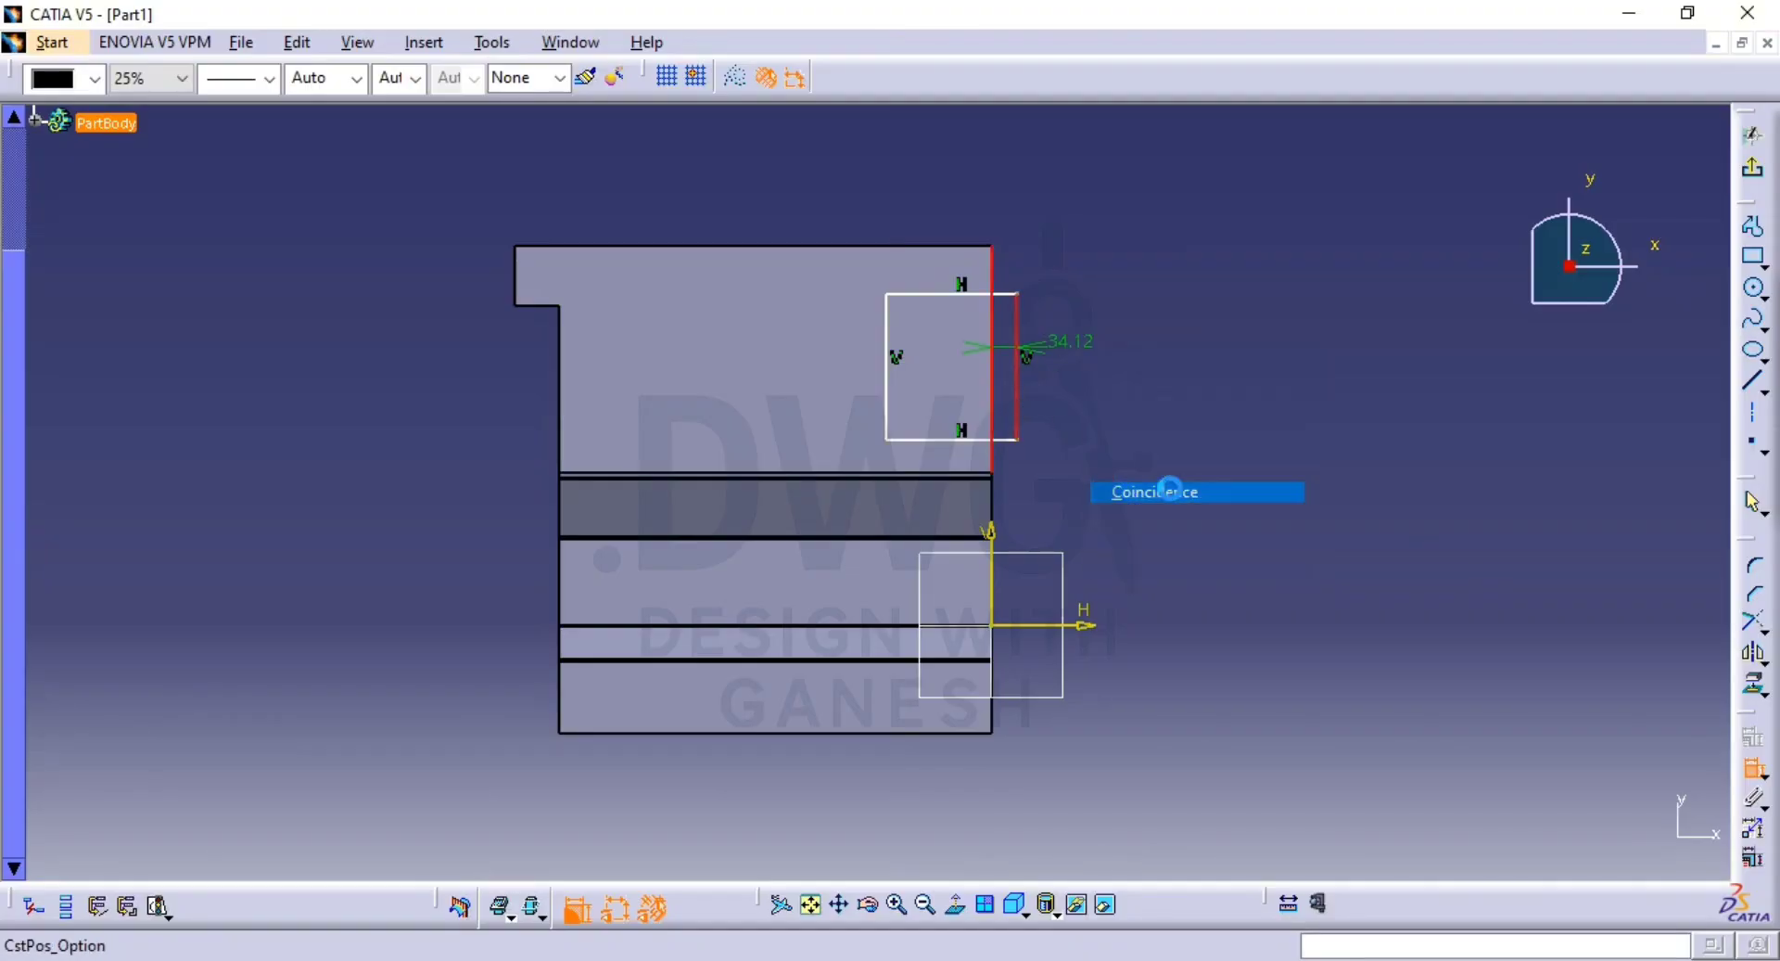
Constrain the distance between the rectangle's upper side and the sheet's upper edge to 80 mm.
left_click(956, 294)
left_click(984, 247)
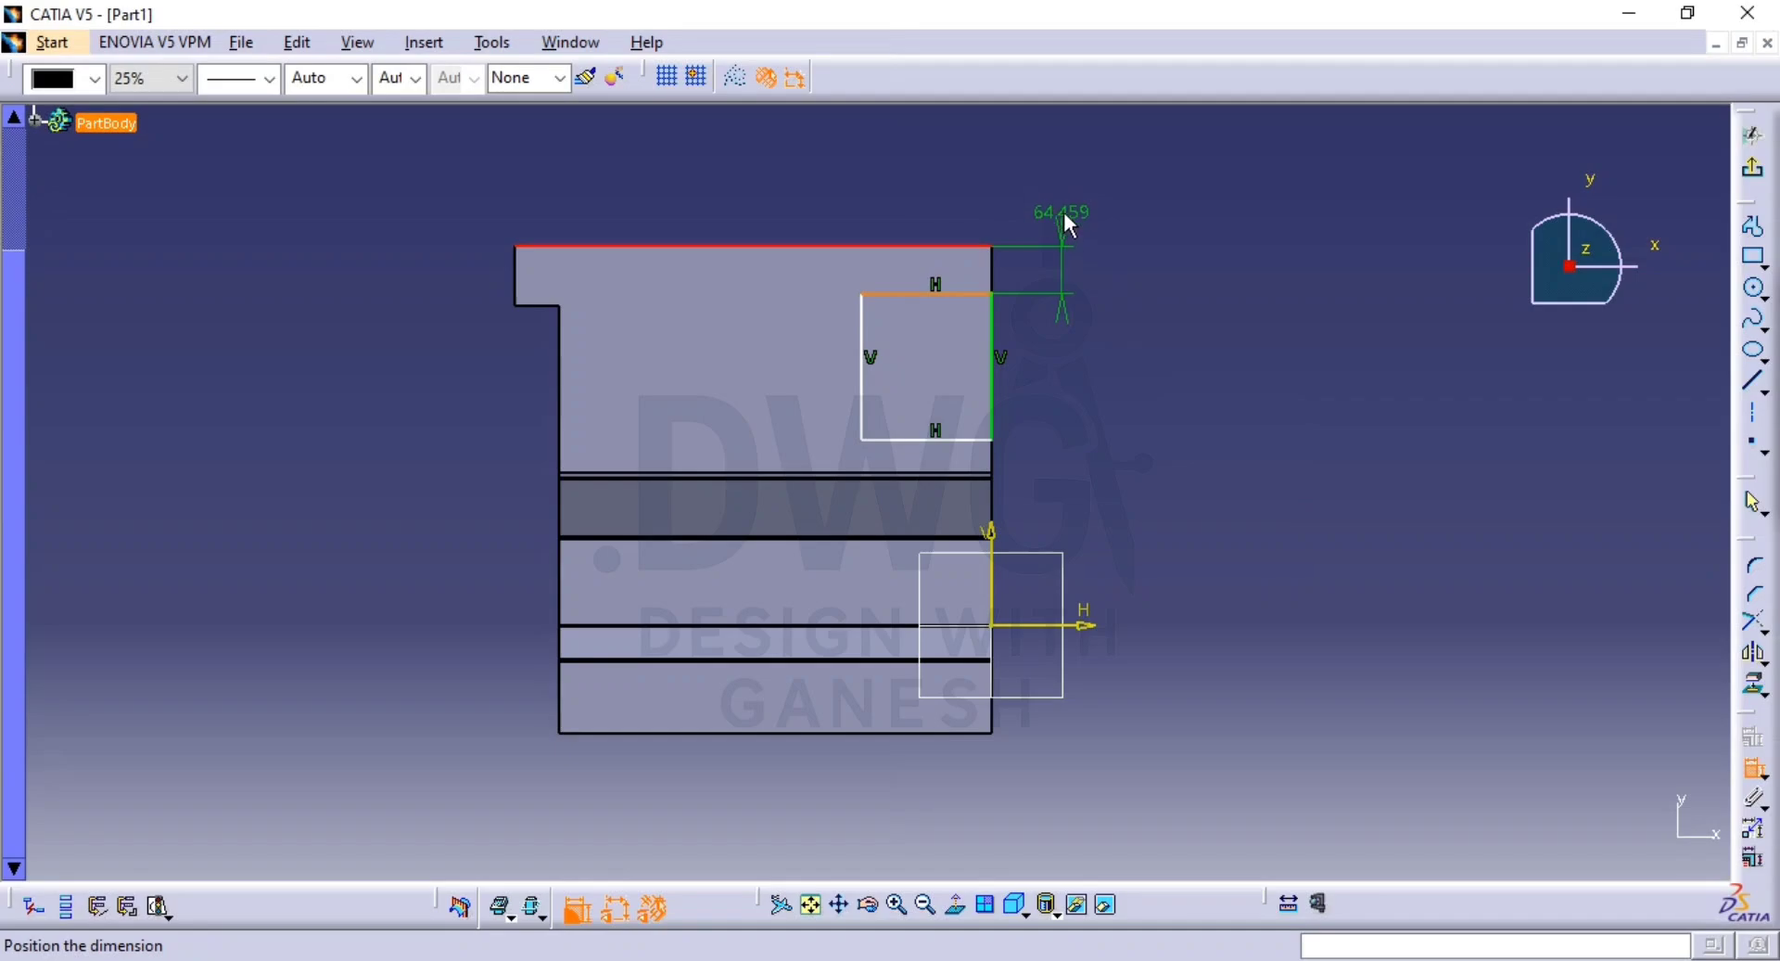
left_click(1065, 214)
double_click(1059, 204)
type("80")
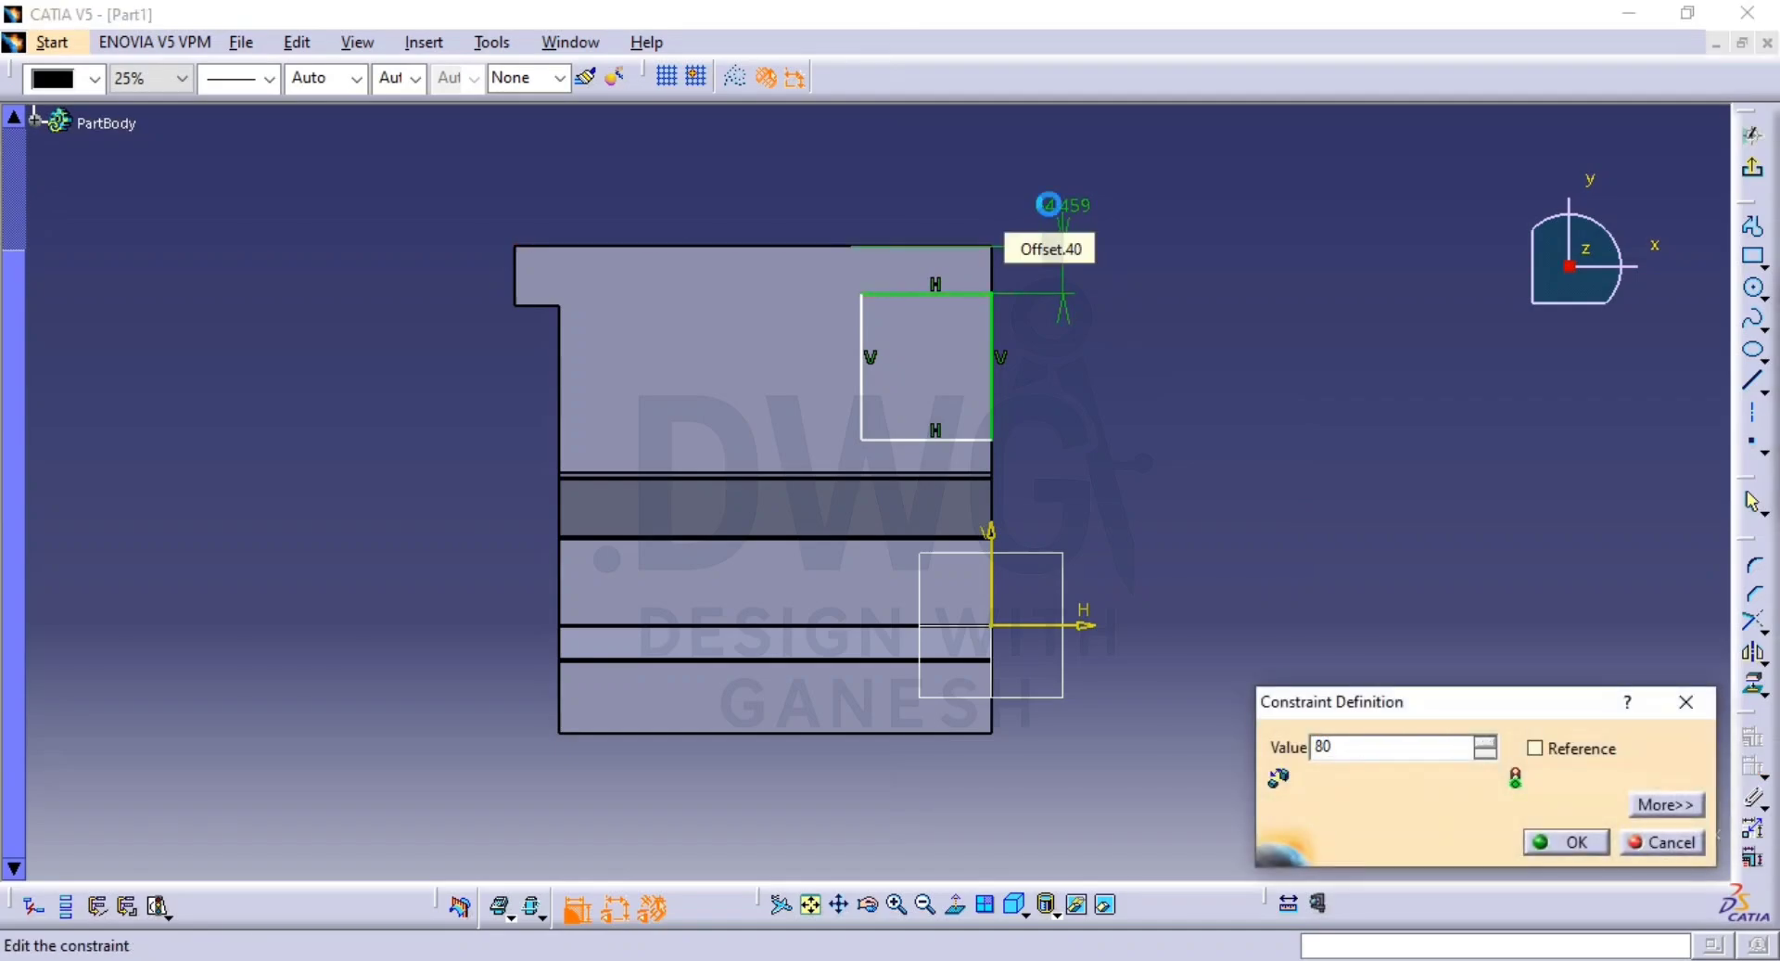
key("Return")
mouse_move(1069, 350)
middle_mouse_down()
mouse_move(1080, 315)
mouse_move(1115, 381)
mouse_move(990, 322)
middle_mouse_up()
Check the cutout size in the reference drawing and constrain the rectangle's horizontal length to 230 mm.
key("alt+Tab")
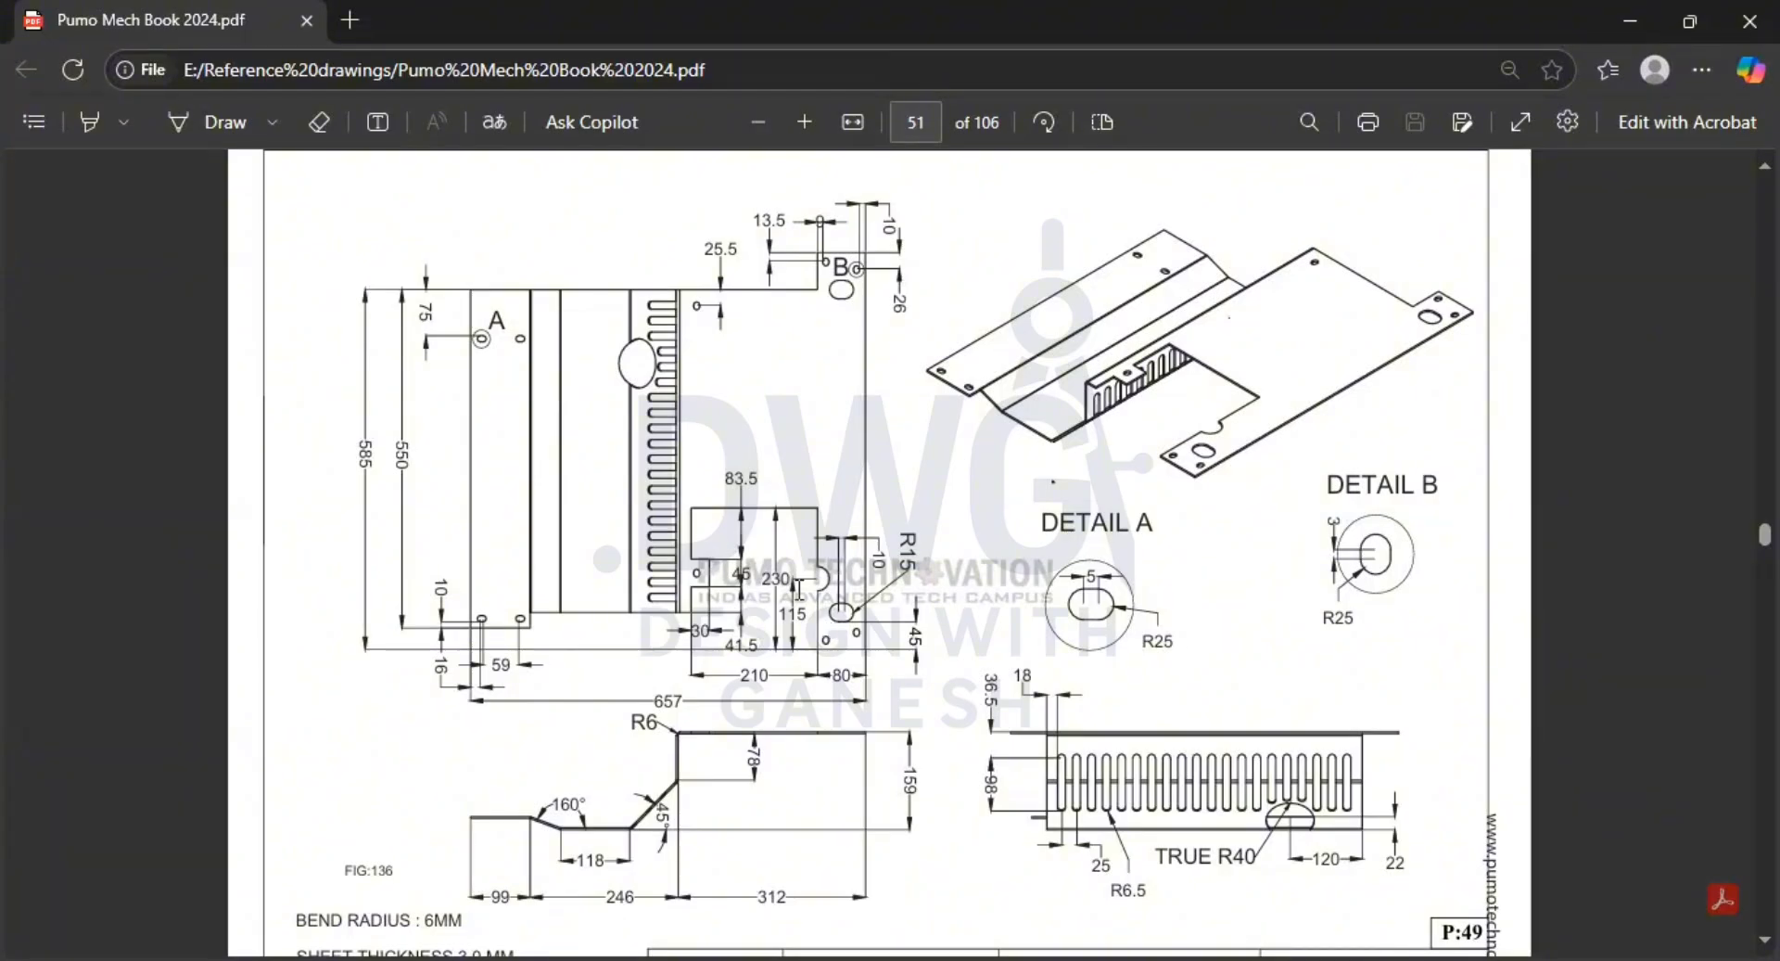
key("alt+Tab")
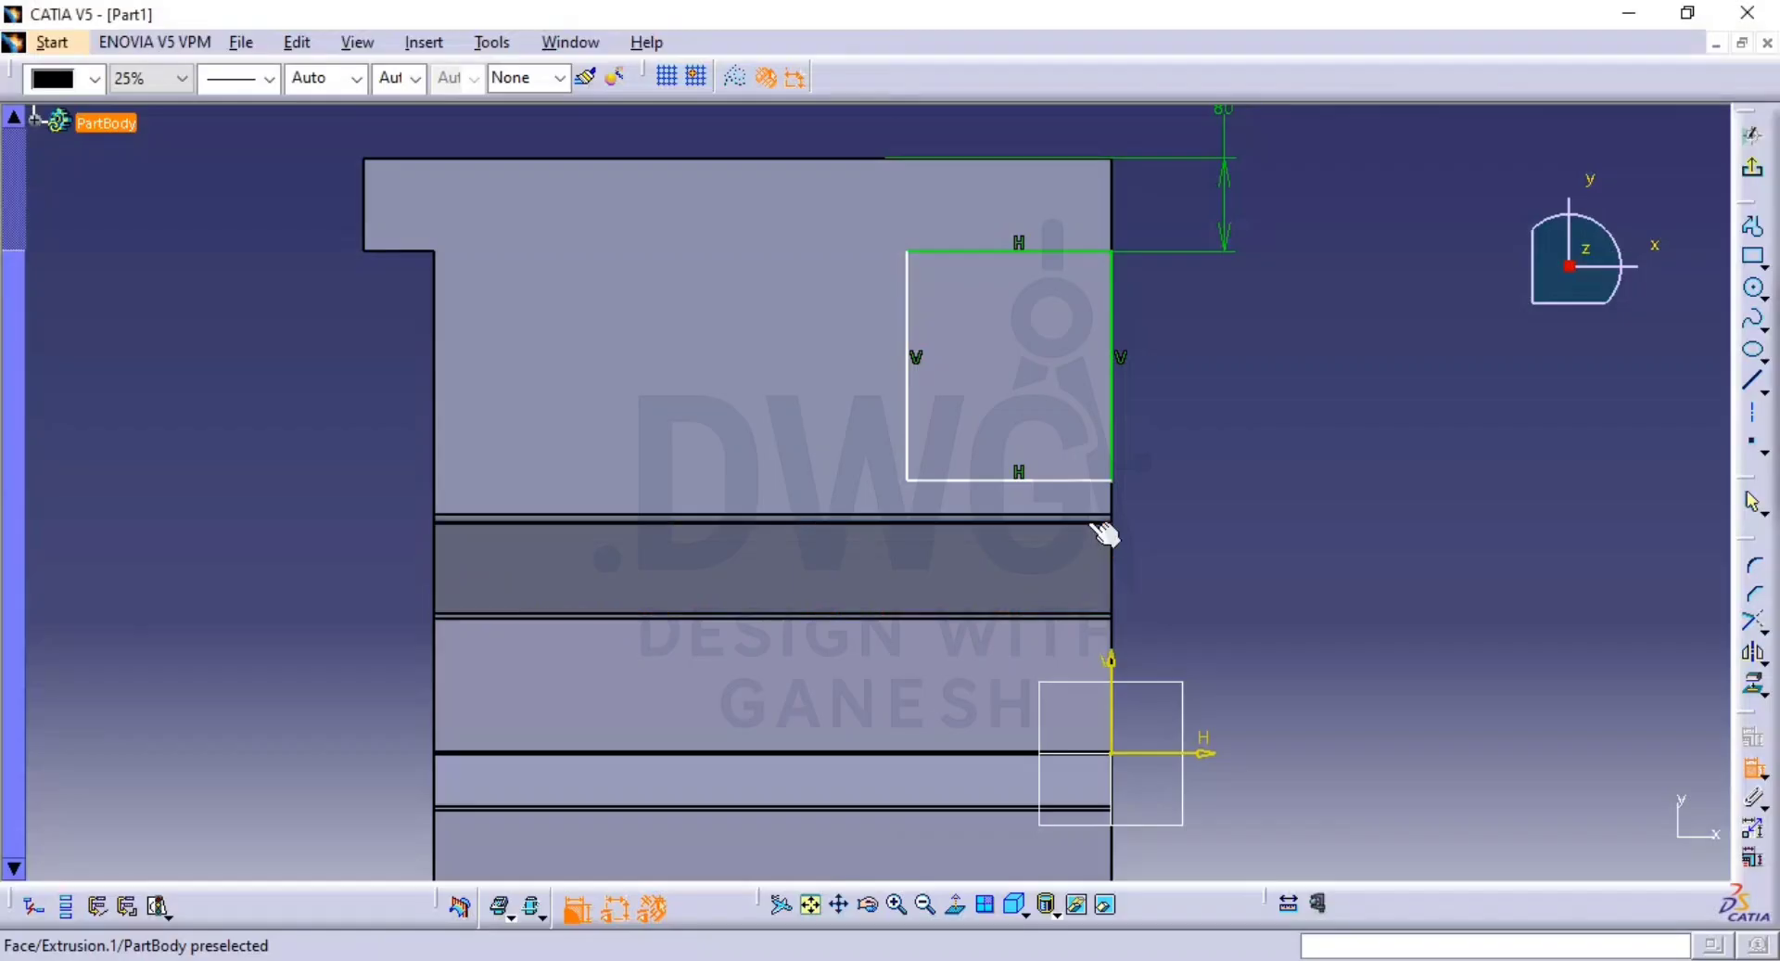
left_click(1077, 482)
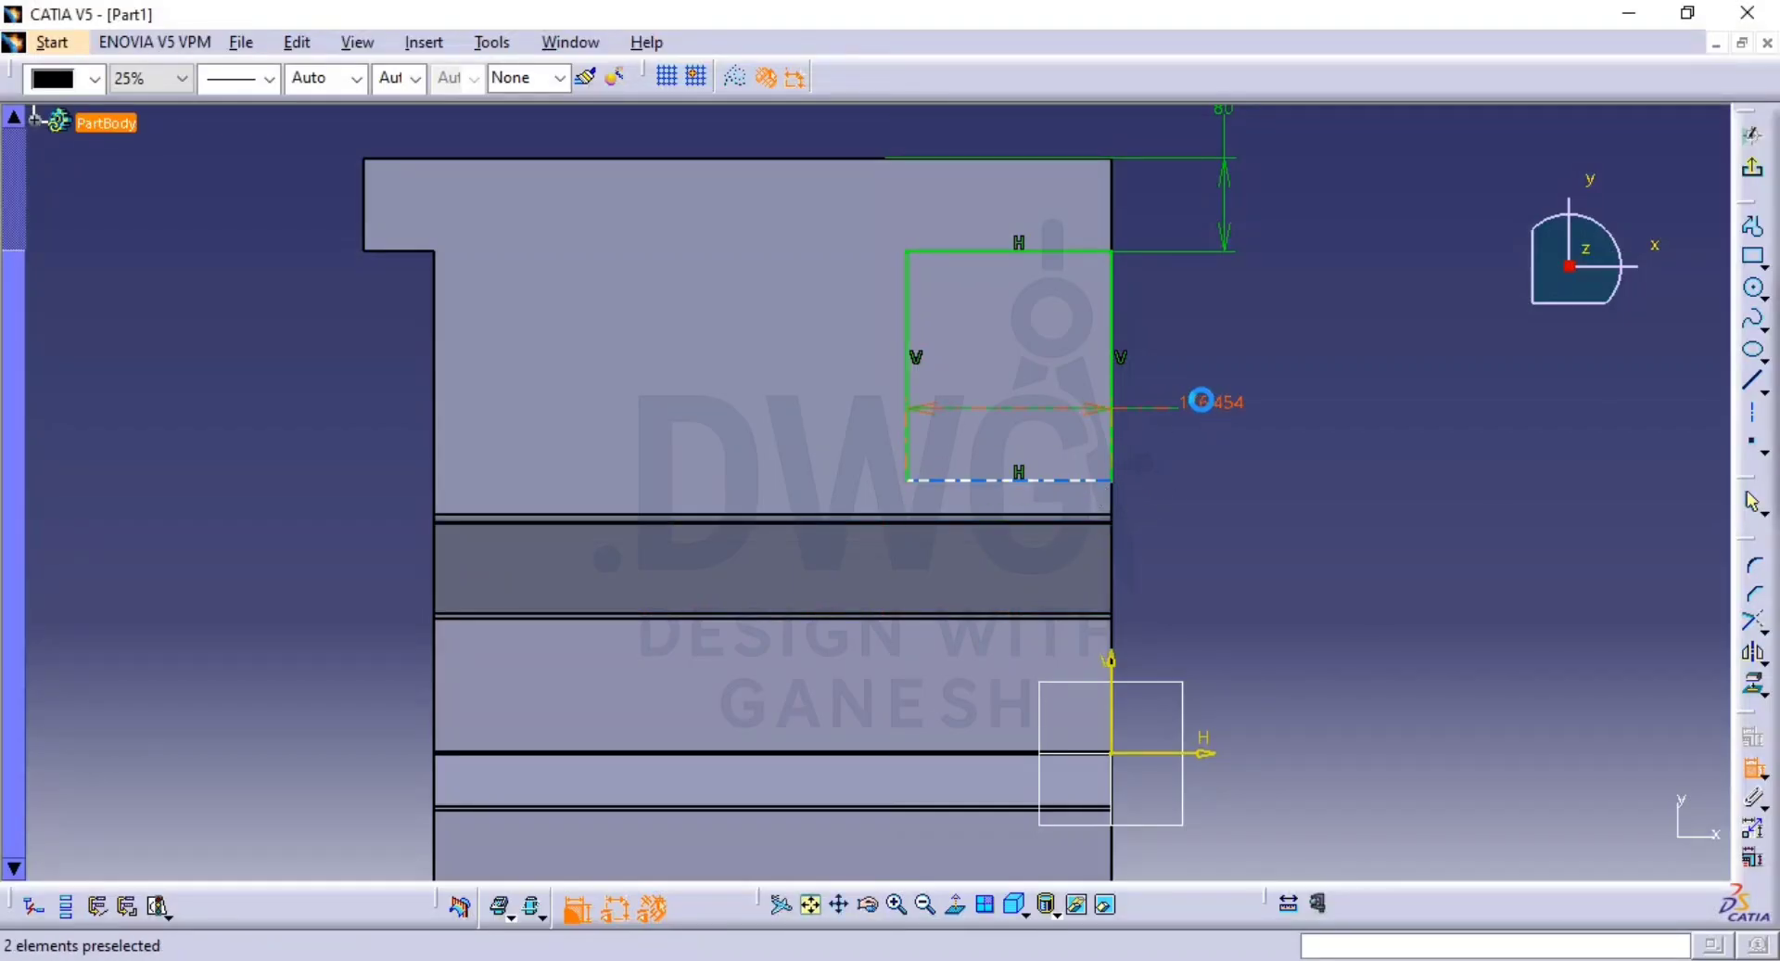
left_click(1191, 405)
double_click(1194, 408)
type("230")
key("Return")
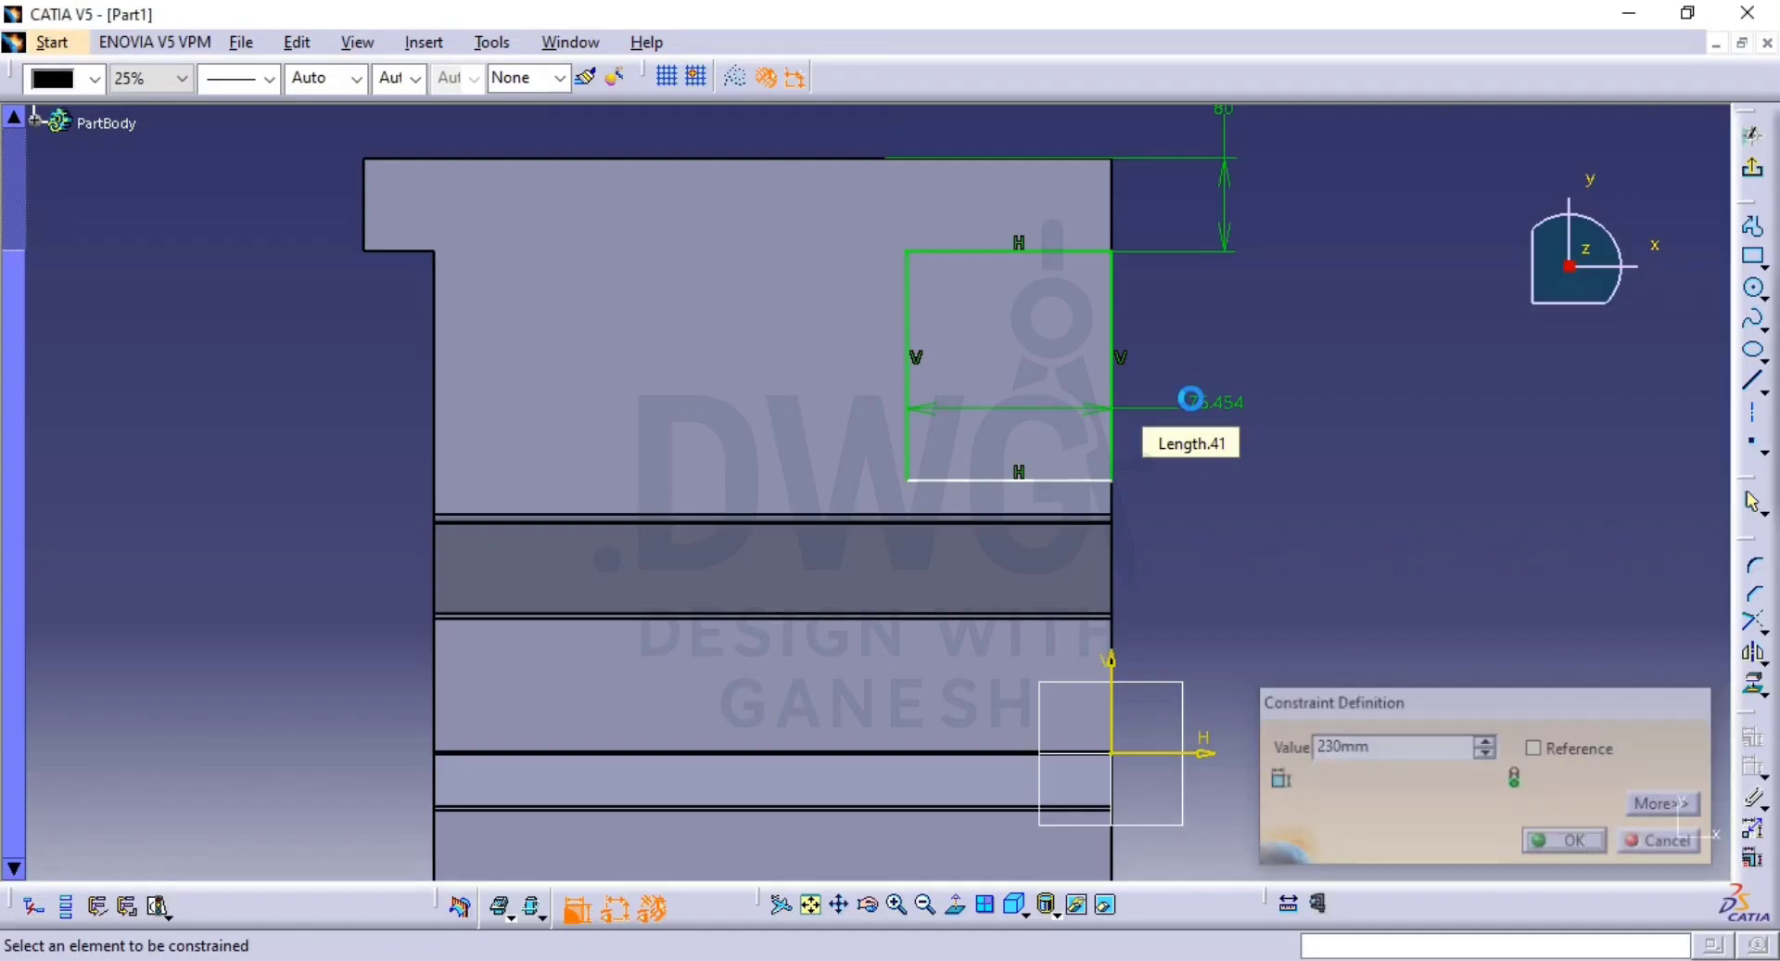
middle_click_drag(1200, 414, 1204, 445)
Look up the other cutout dimension in the reference drawing and constrain the rectangle's vertical side to 210 mm.
key("alt+Tab")
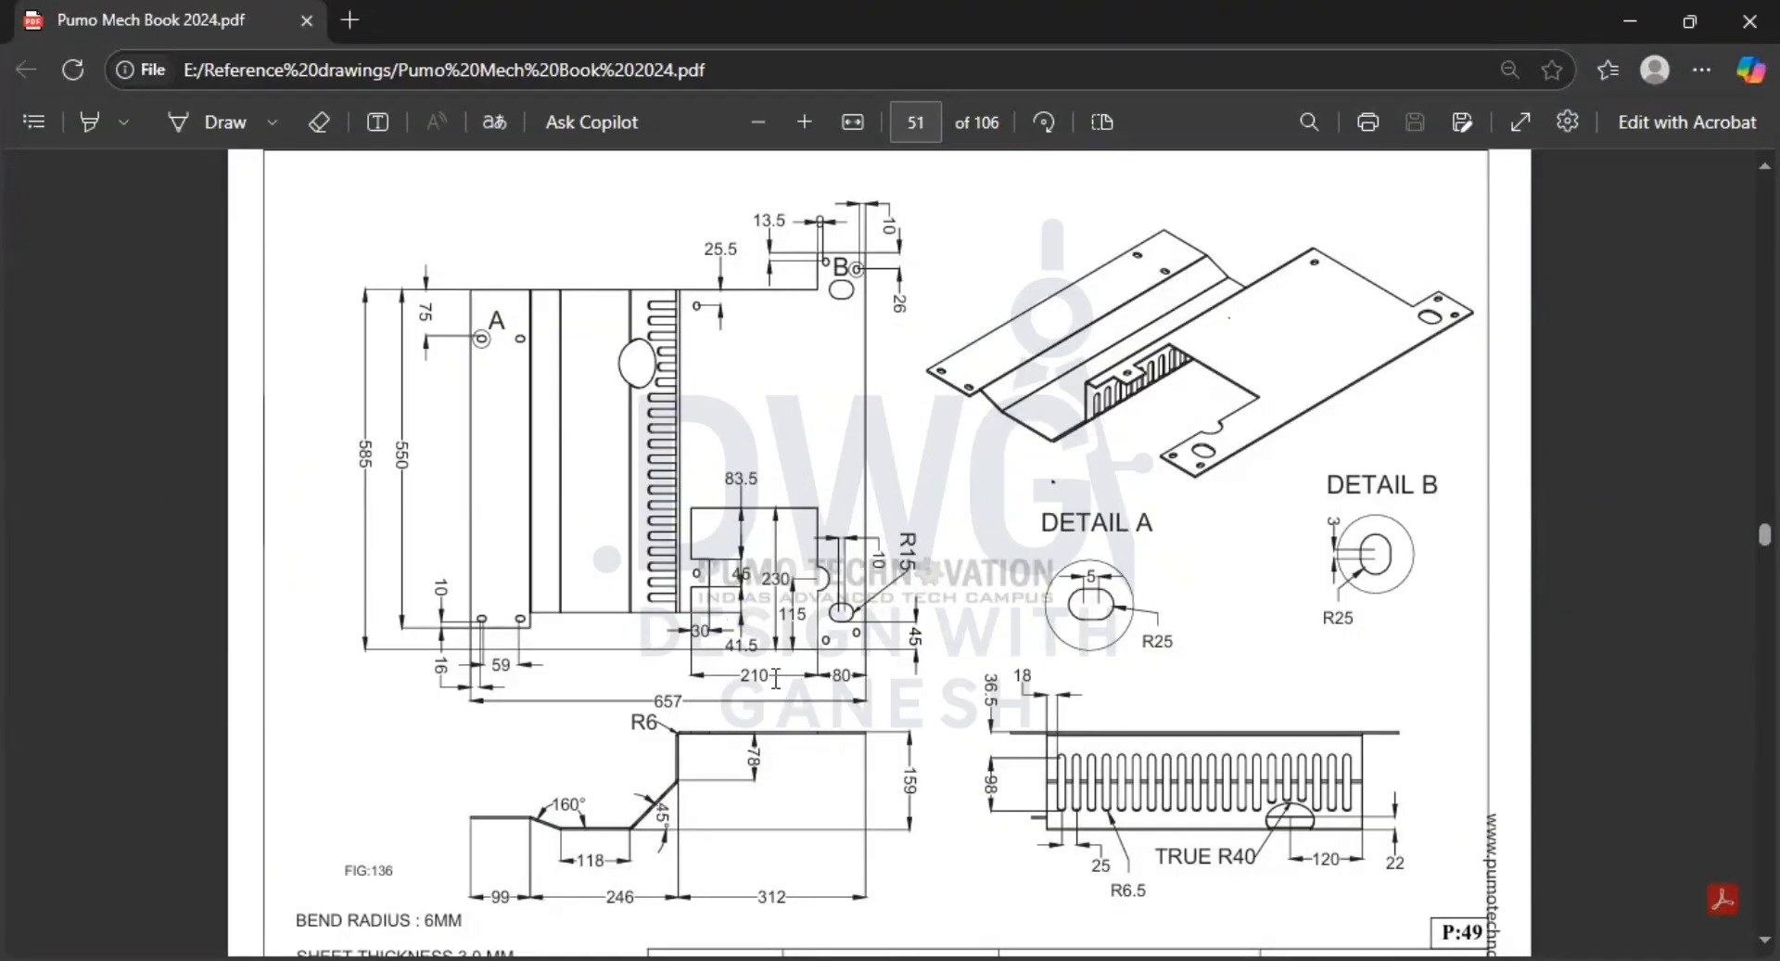
key("alt+Tab")
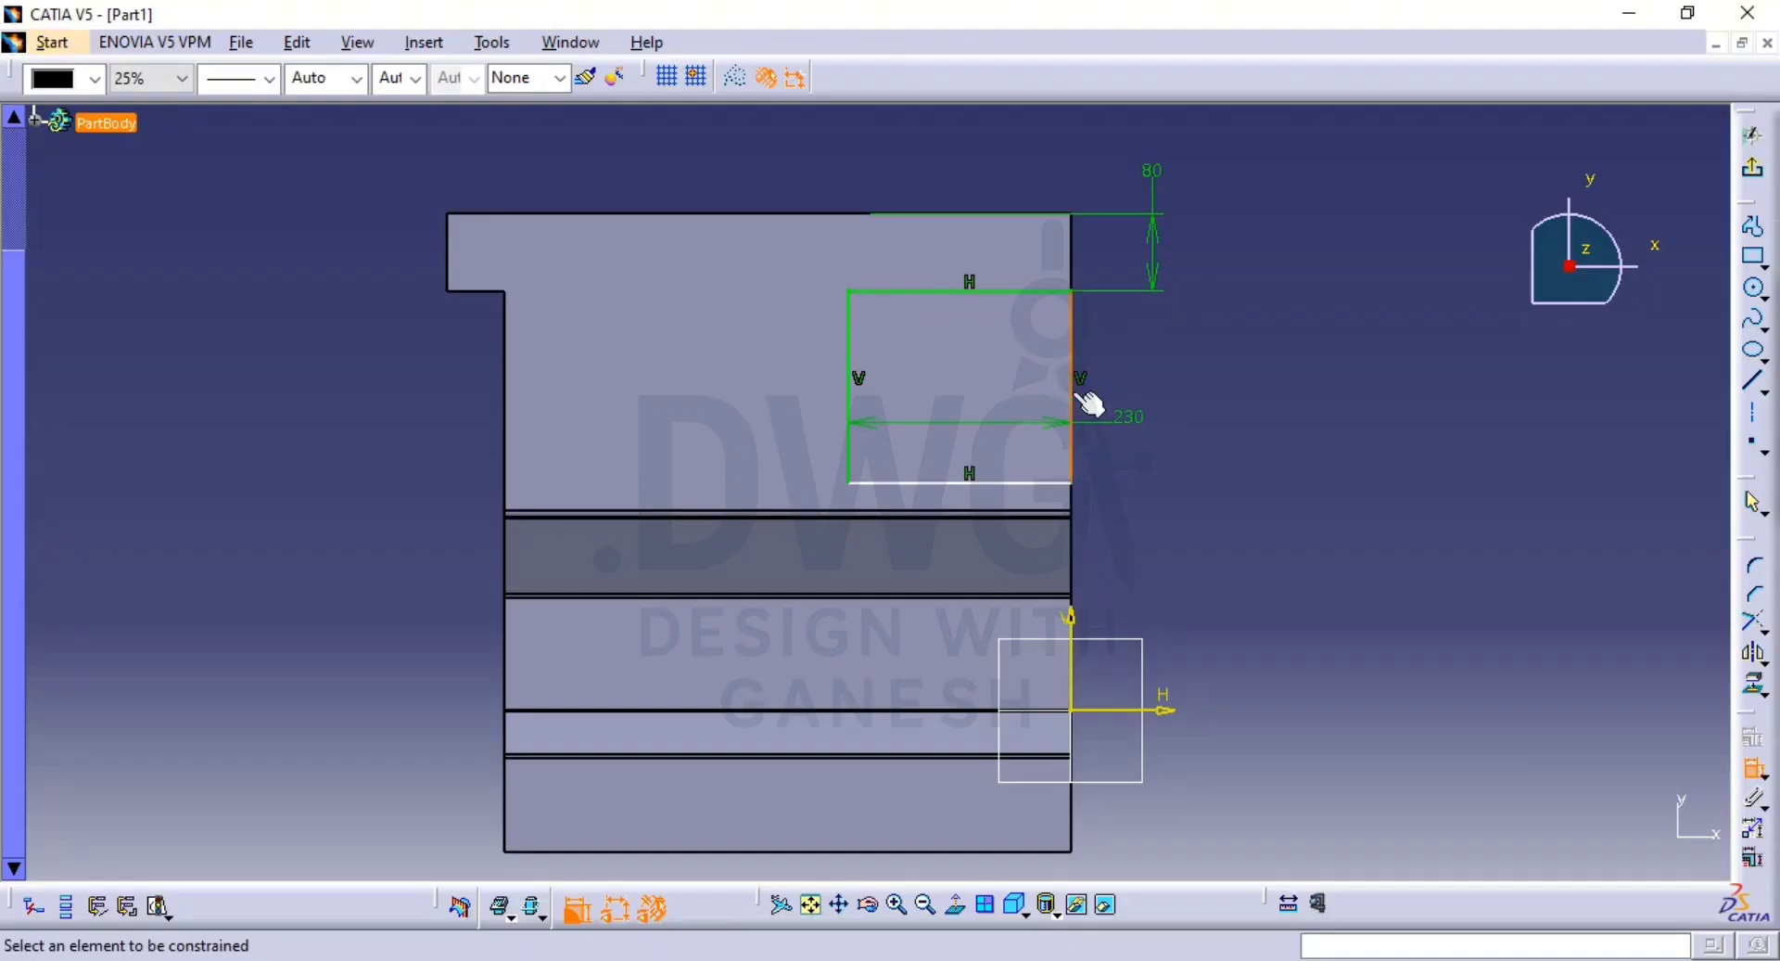
left_click(1074, 396)
left_click(1200, 405)
double_click(1178, 399)
type("210")
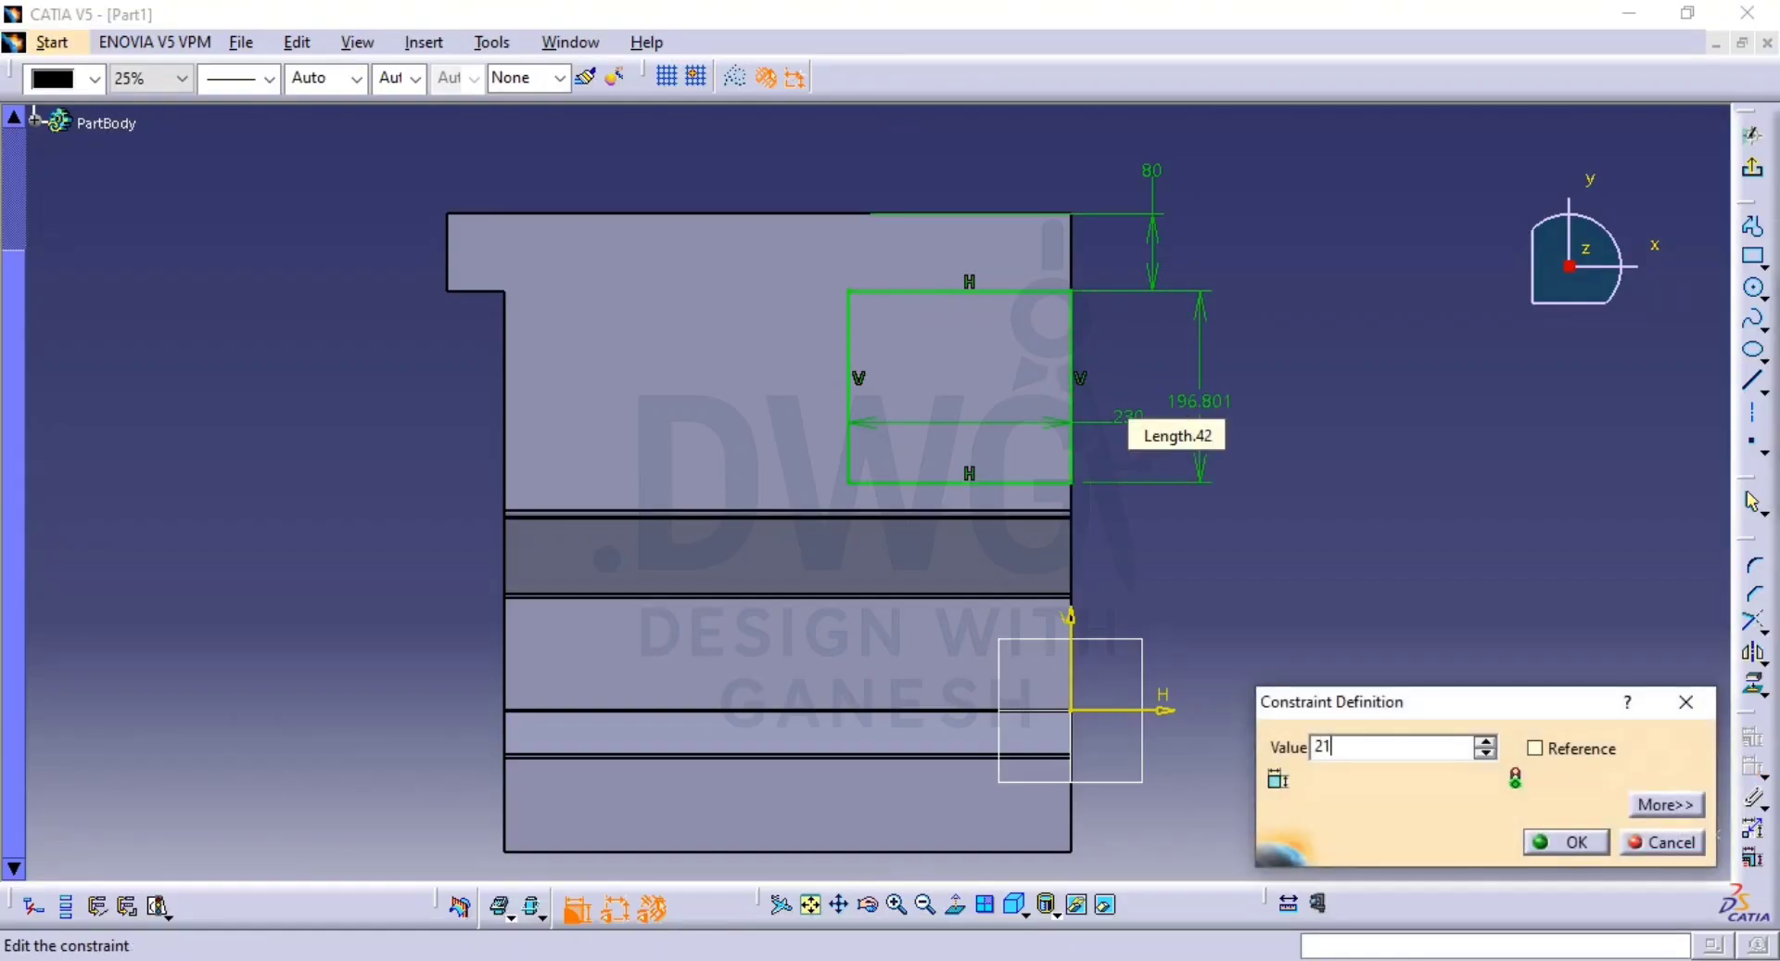
key("Return")
mouse_move(1180, 391)
middle_mouse_down()
mouse_move(1175, 367)
mouse_move(1060, 306)
middle_mouse_up()
left_click(1180, 392)
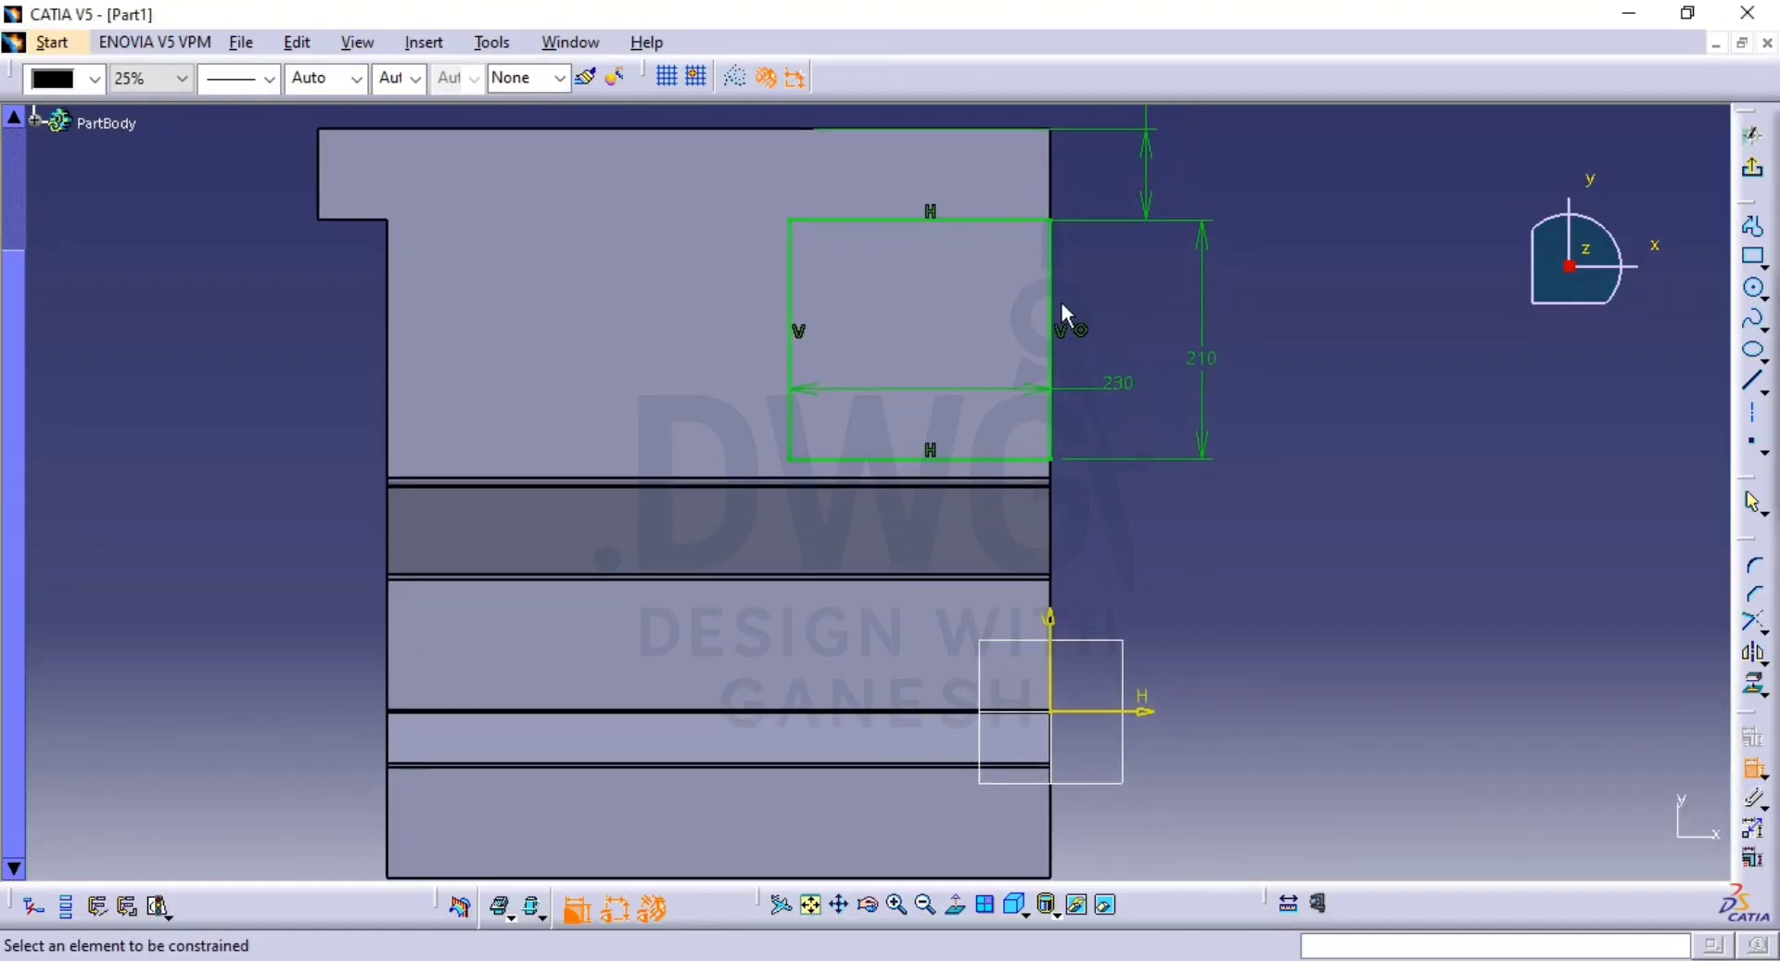
Check the notch details in the reference drawing and sketch a semicircular arc of about 38 mm radius centred on the rectangle's upper side.
key("alt+Tab")
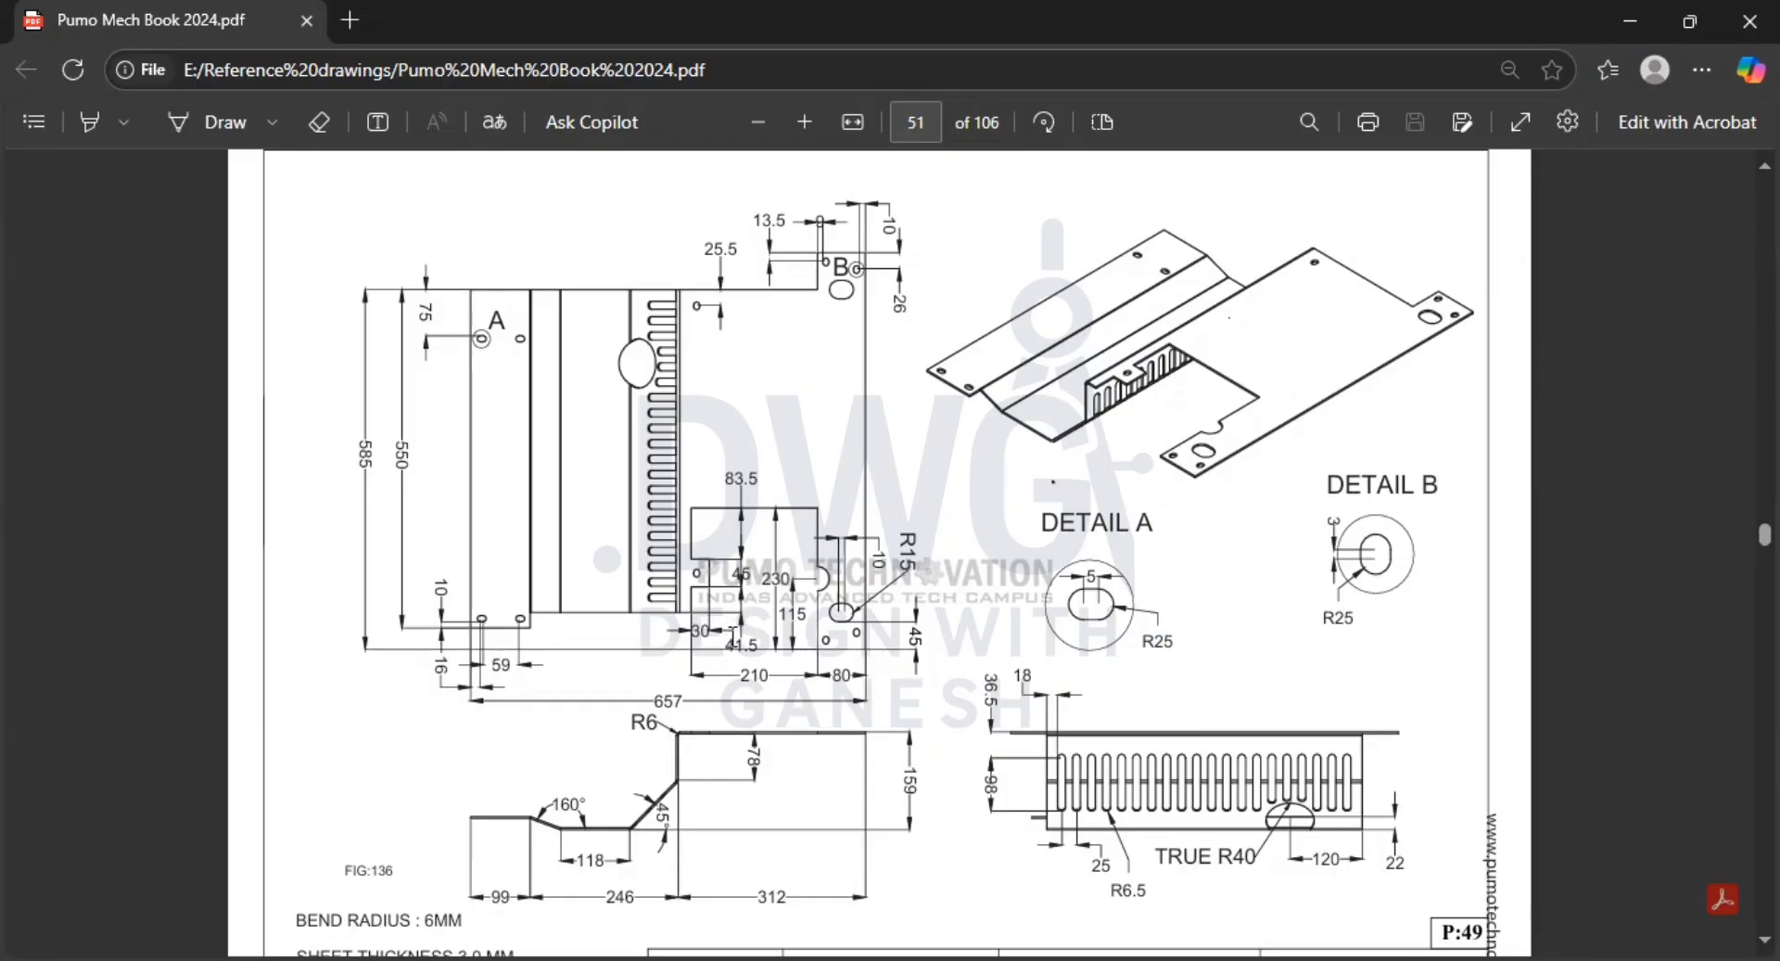
key("alt+Tab")
mouse_move(894, 497)
middle_mouse_down()
mouse_move(1005, 510)
mouse_move(1013, 469)
mouse_move(985, 549)
middle_mouse_up()
left_click(1006, 509)
key("alt+Tab")
key("alt+Tab")
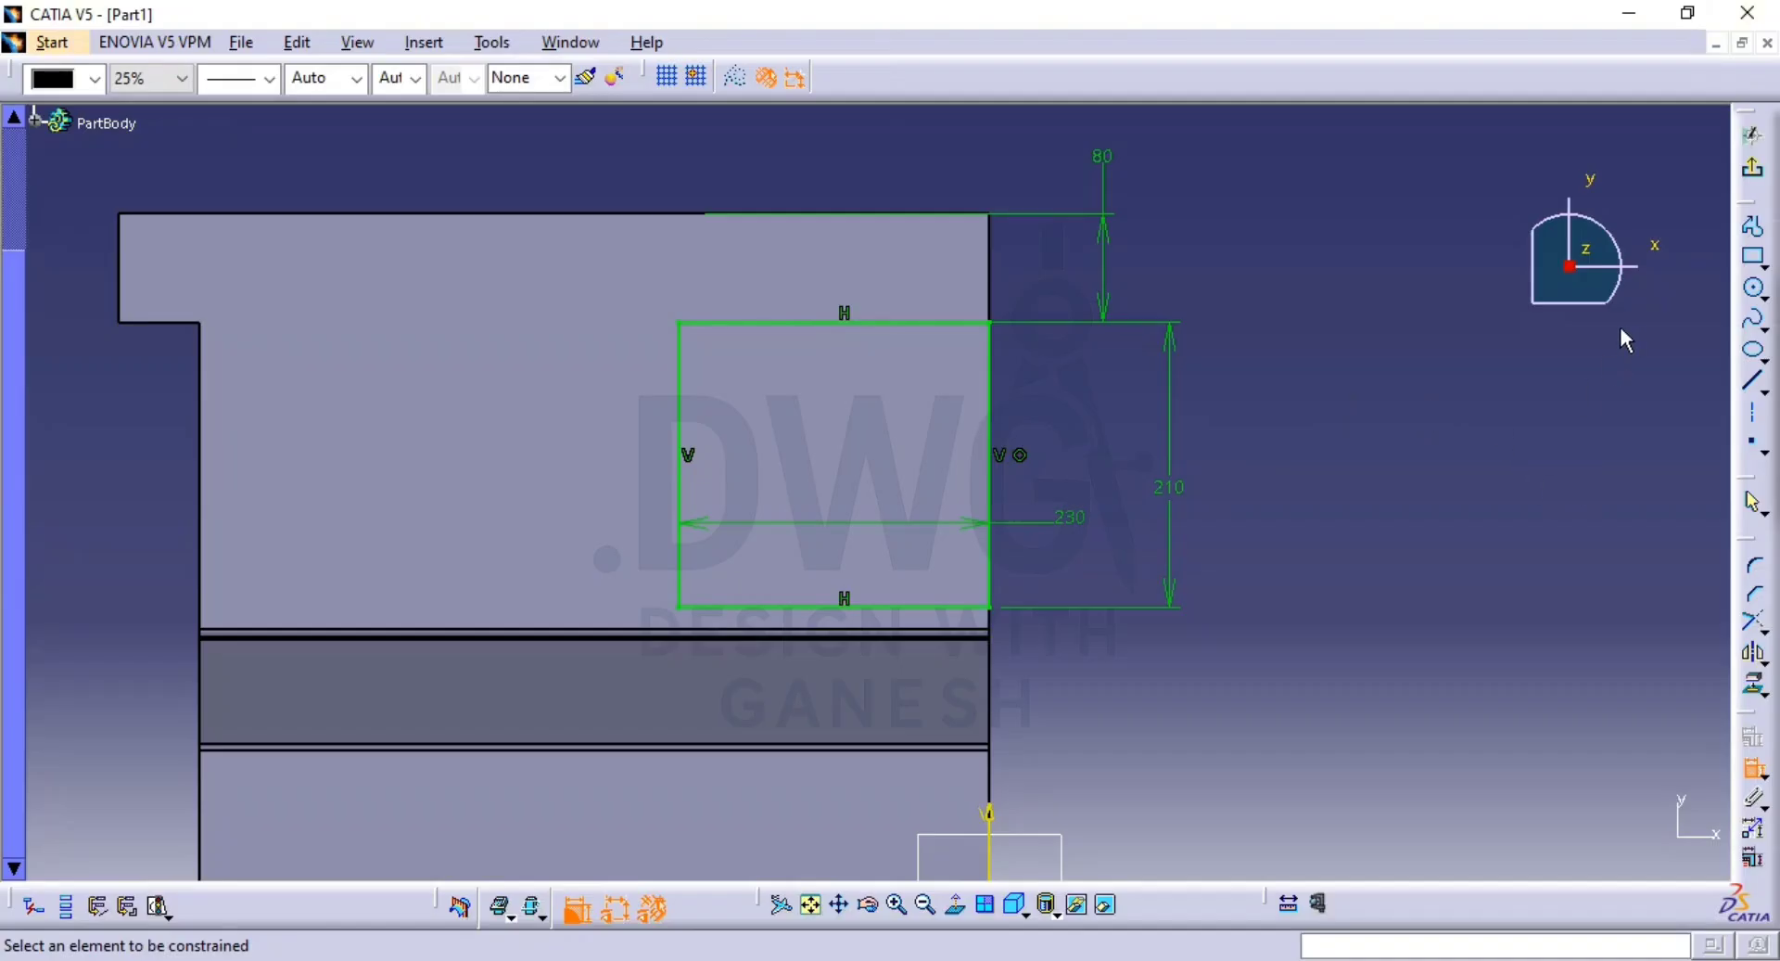
middle_click_drag(1118, 397, 1127, 448)
left_click(1764, 298)
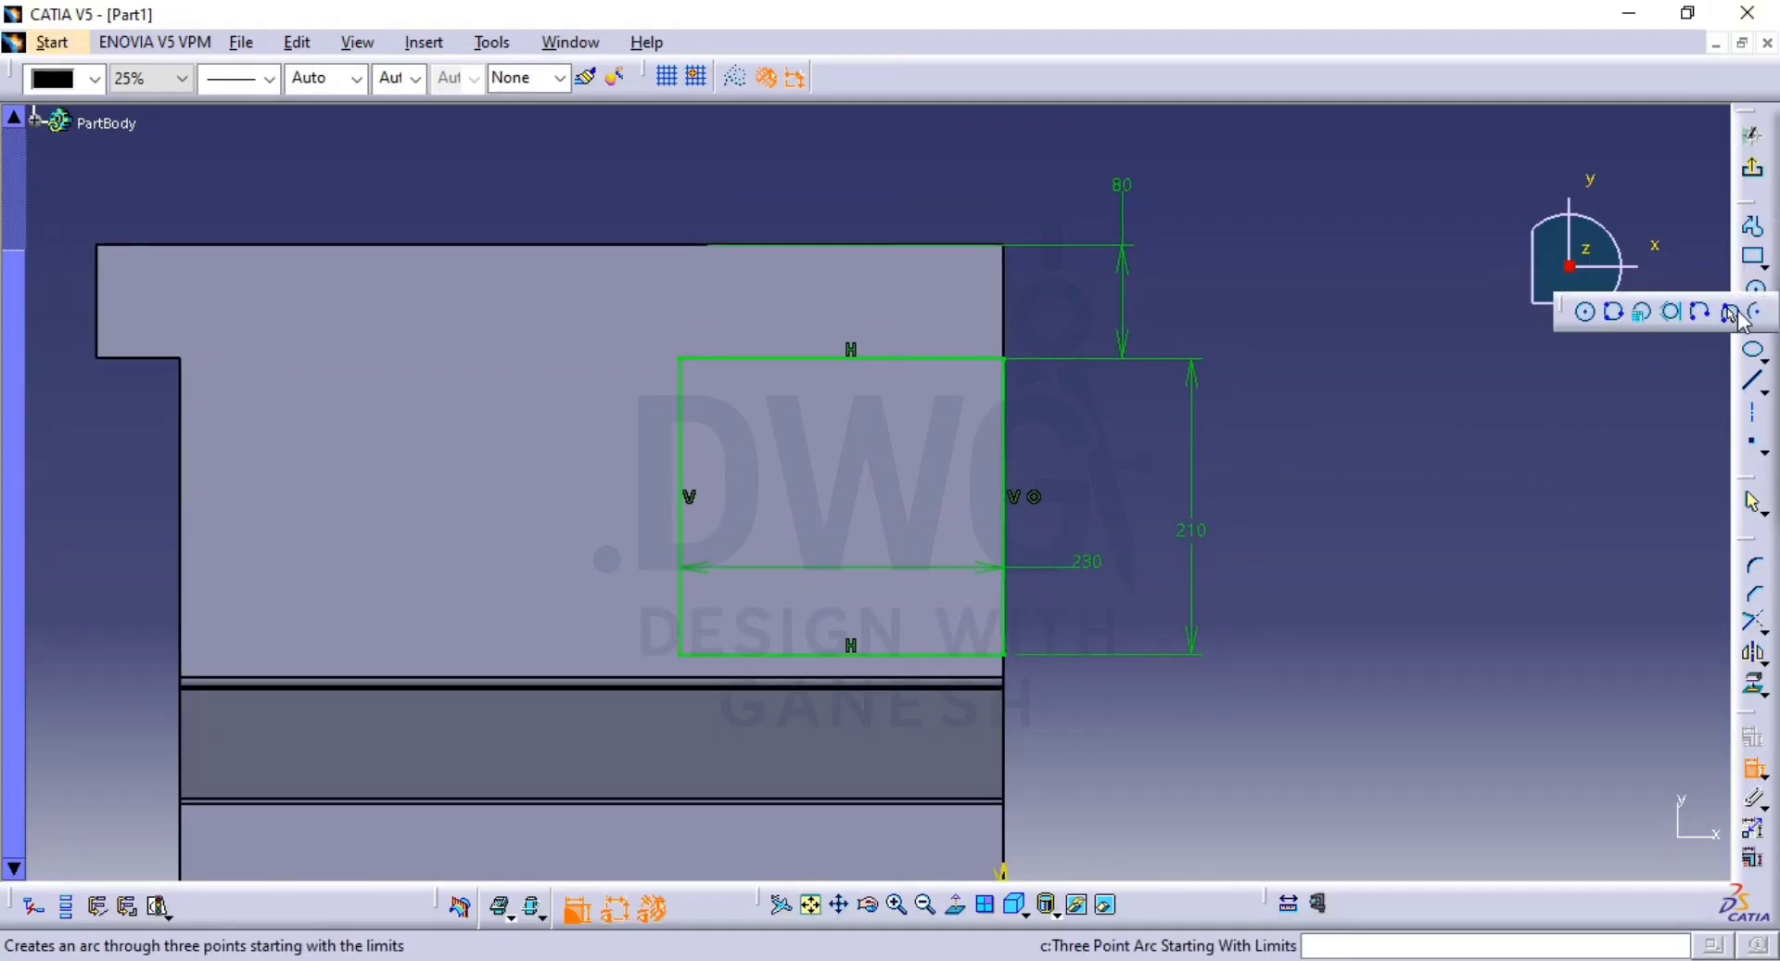
left_click(1740, 307)
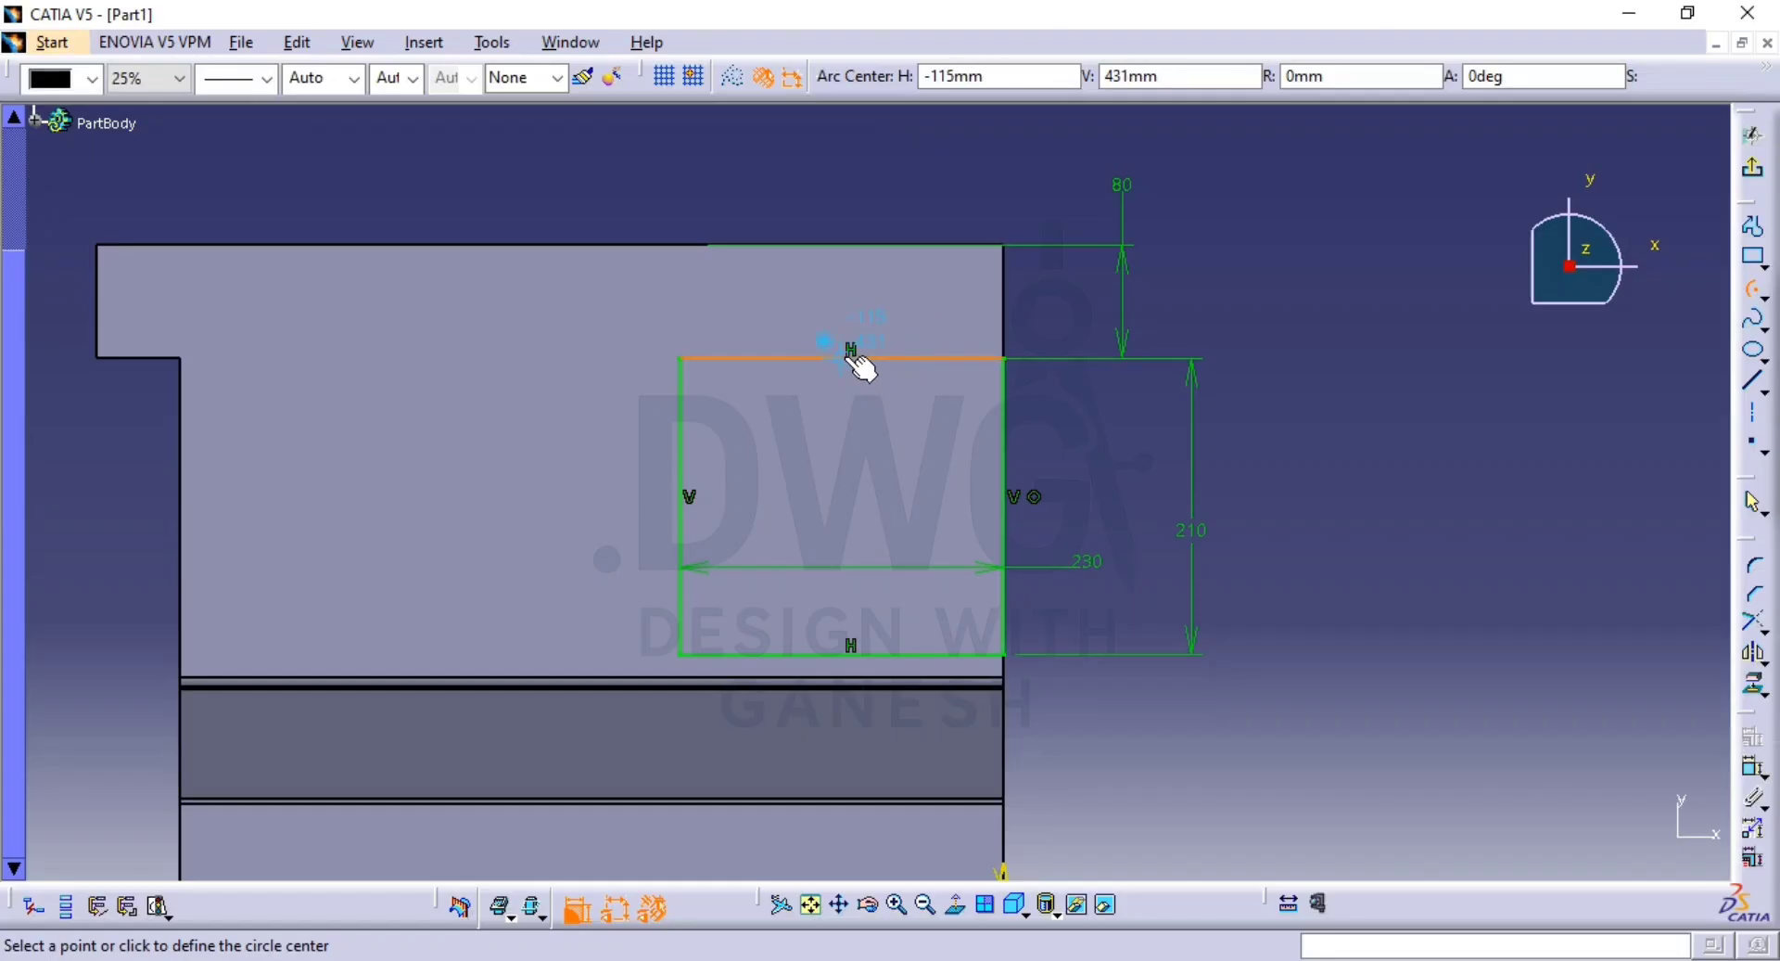
left_click(842, 358)
left_click(789, 357)
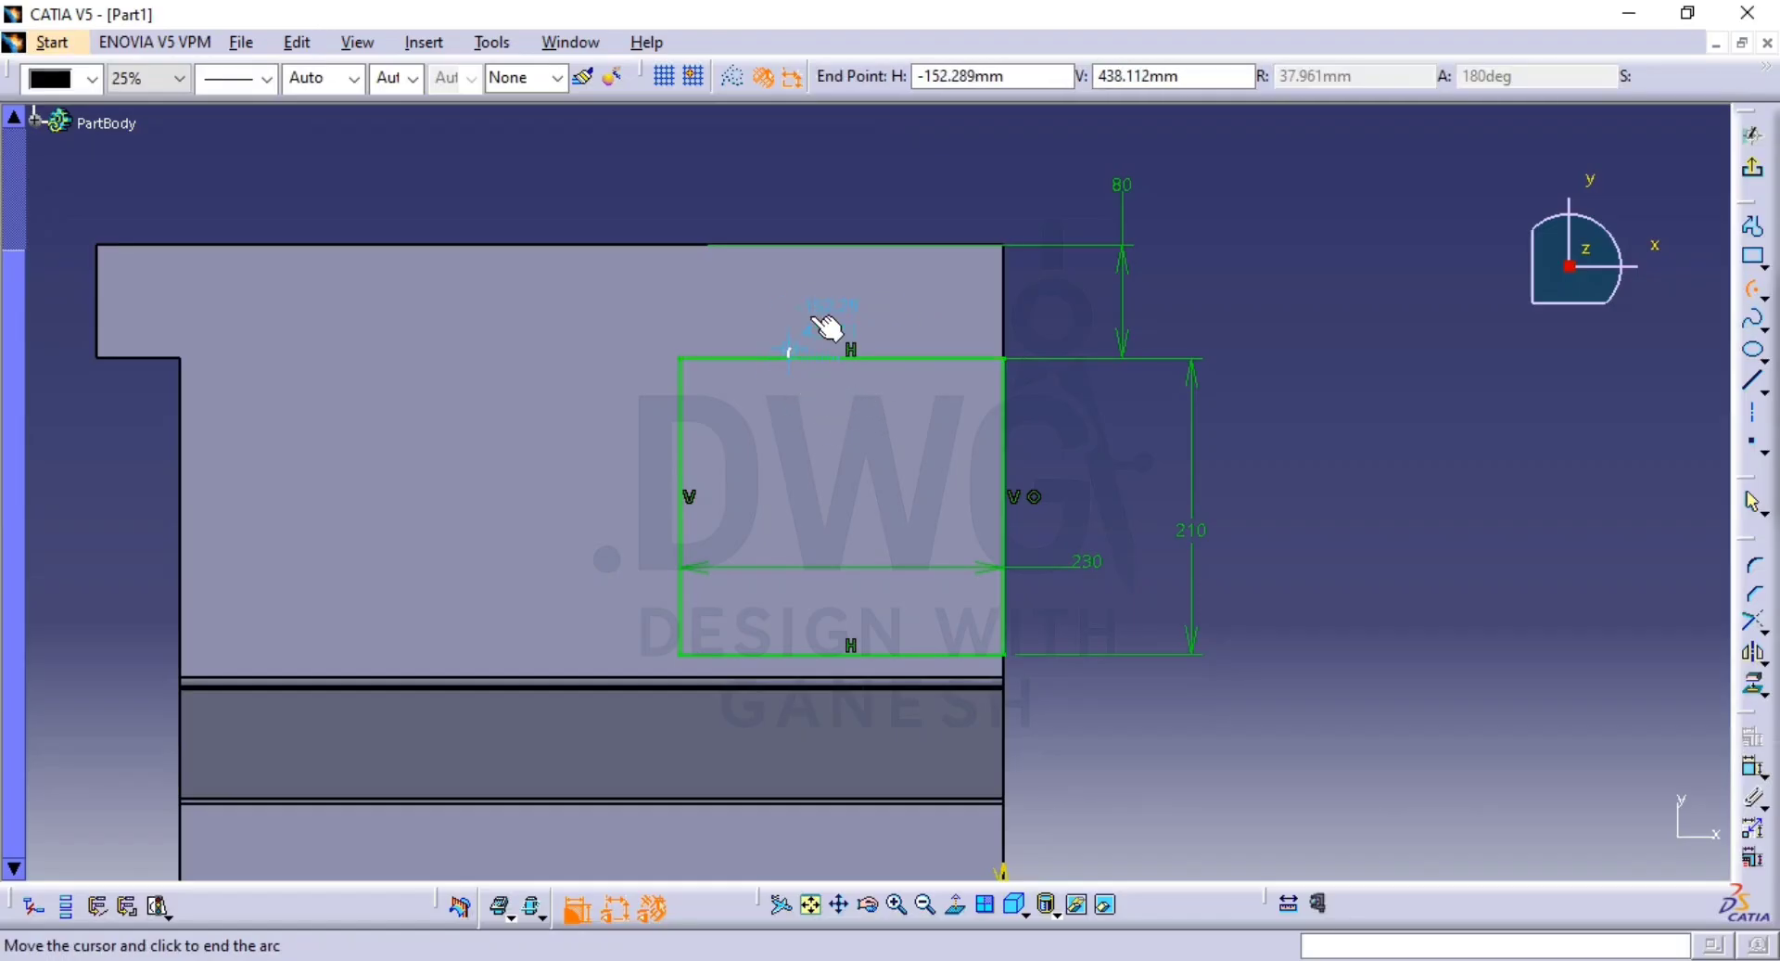
left_click(913, 365)
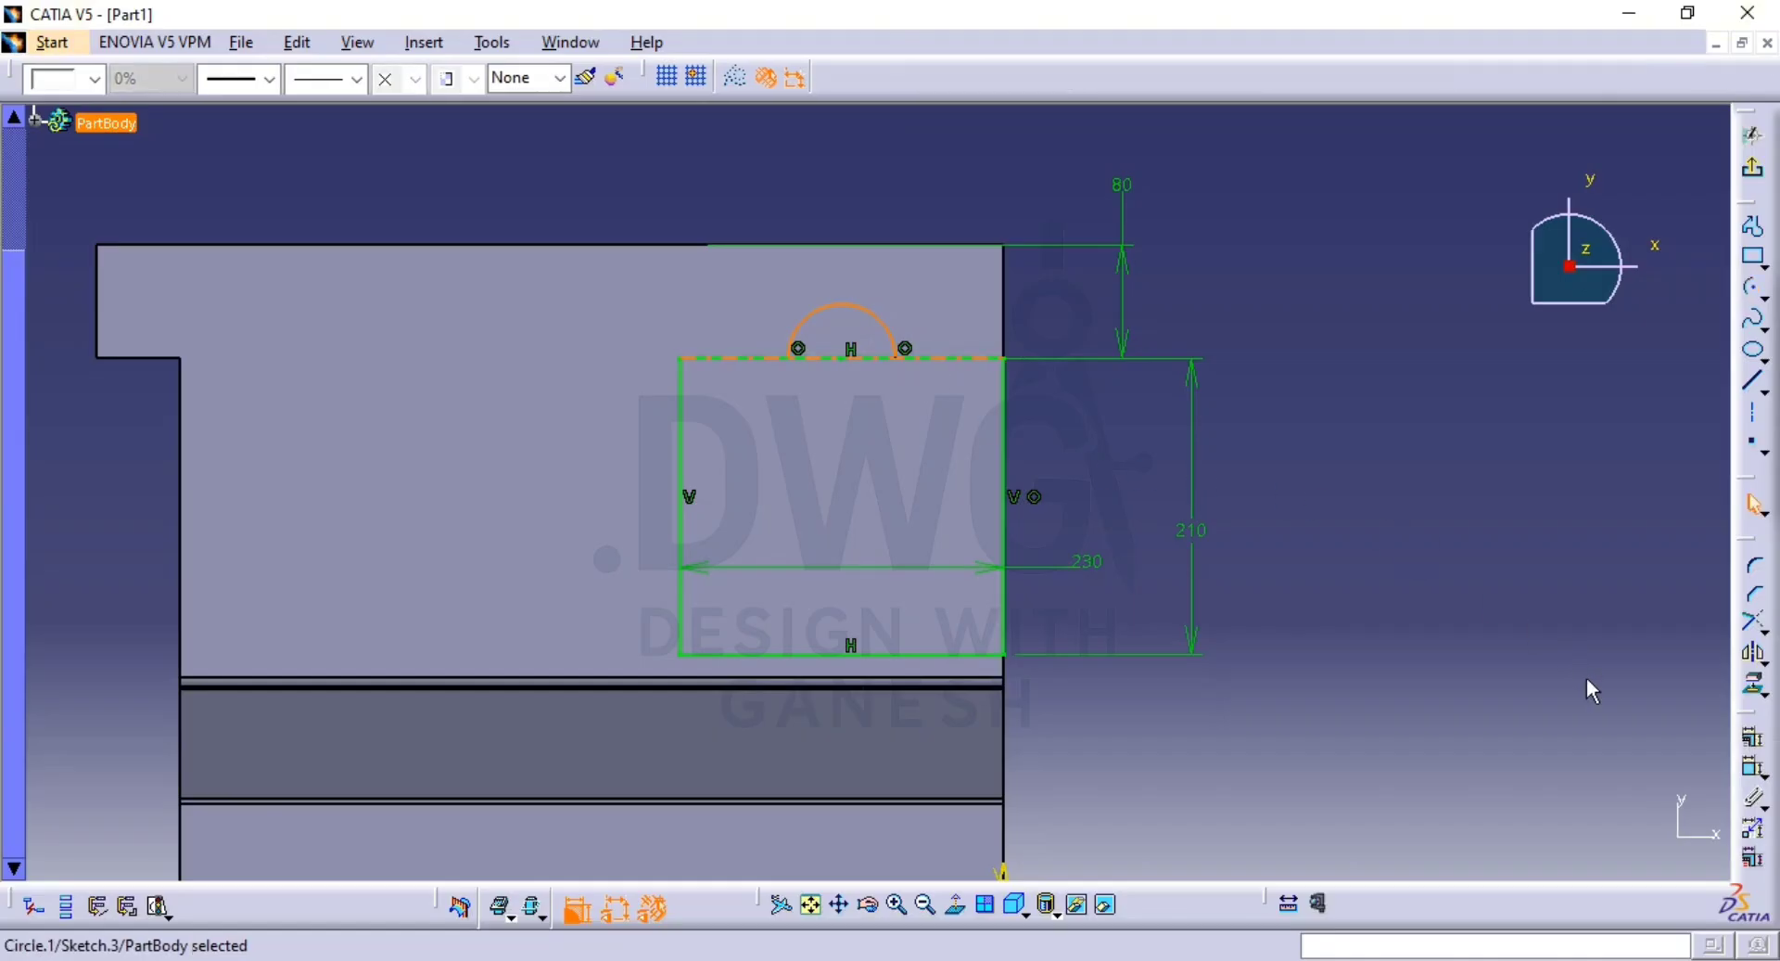
Constrain the semicircular arc's radius to 23 mm.
left_click(1752, 769)
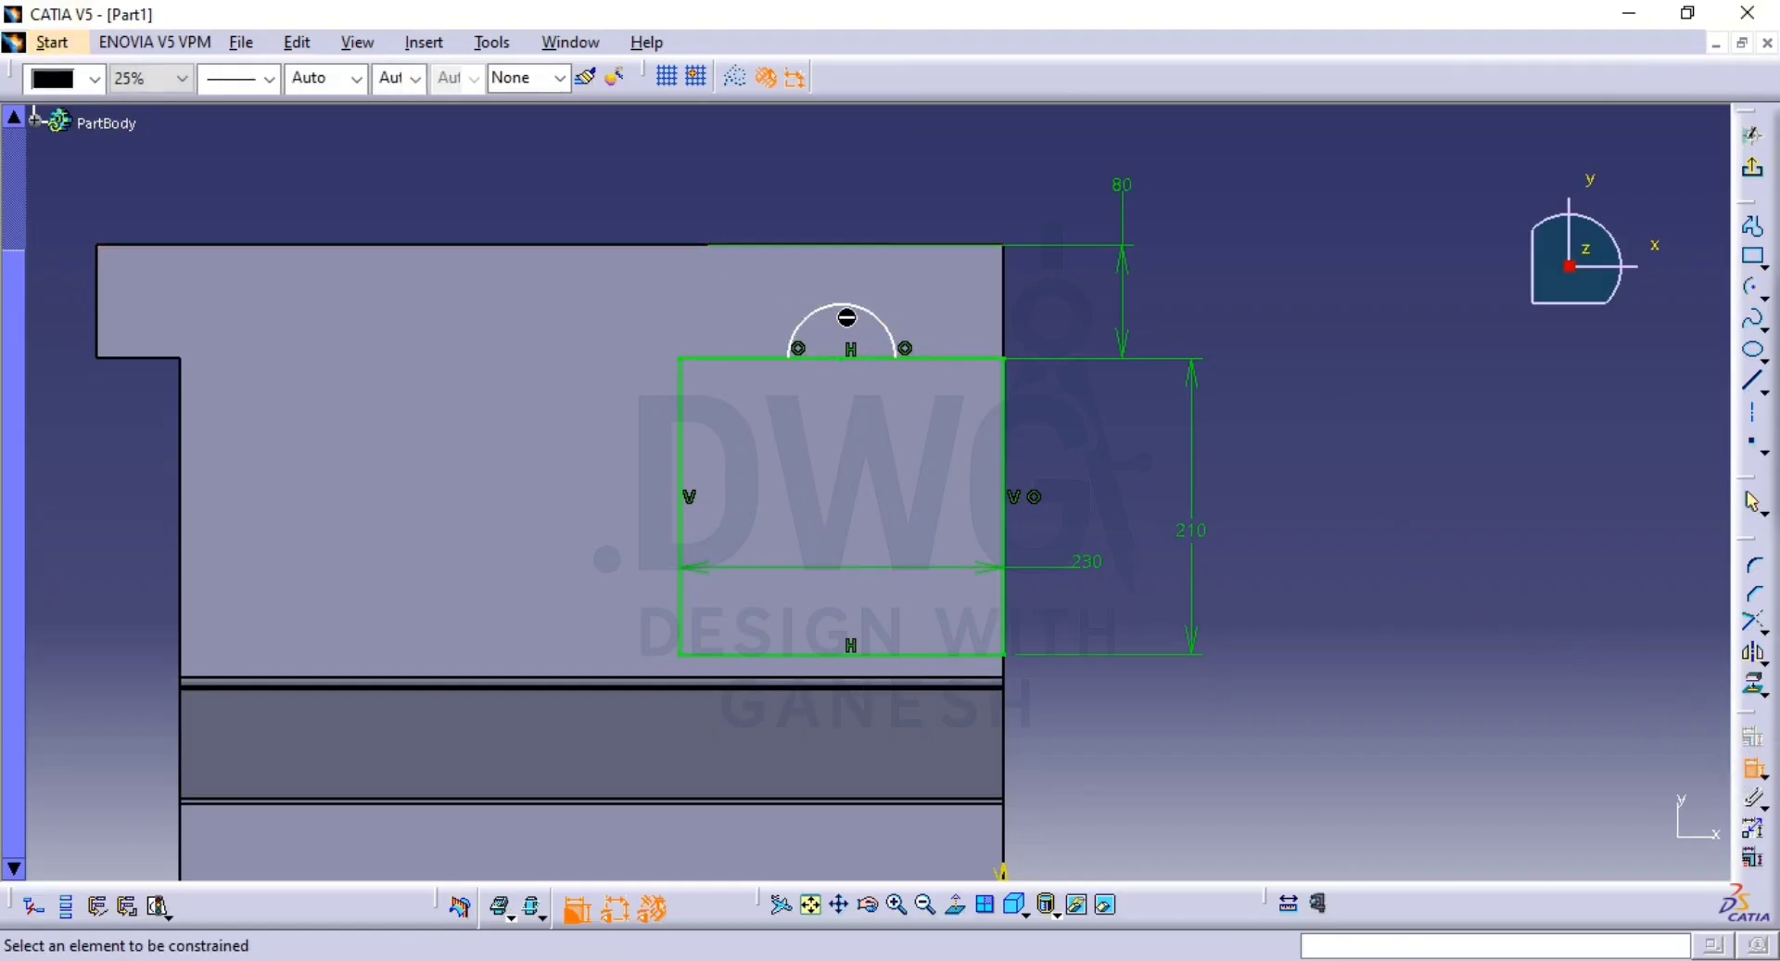
left_click(842, 305)
left_click(822, 189)
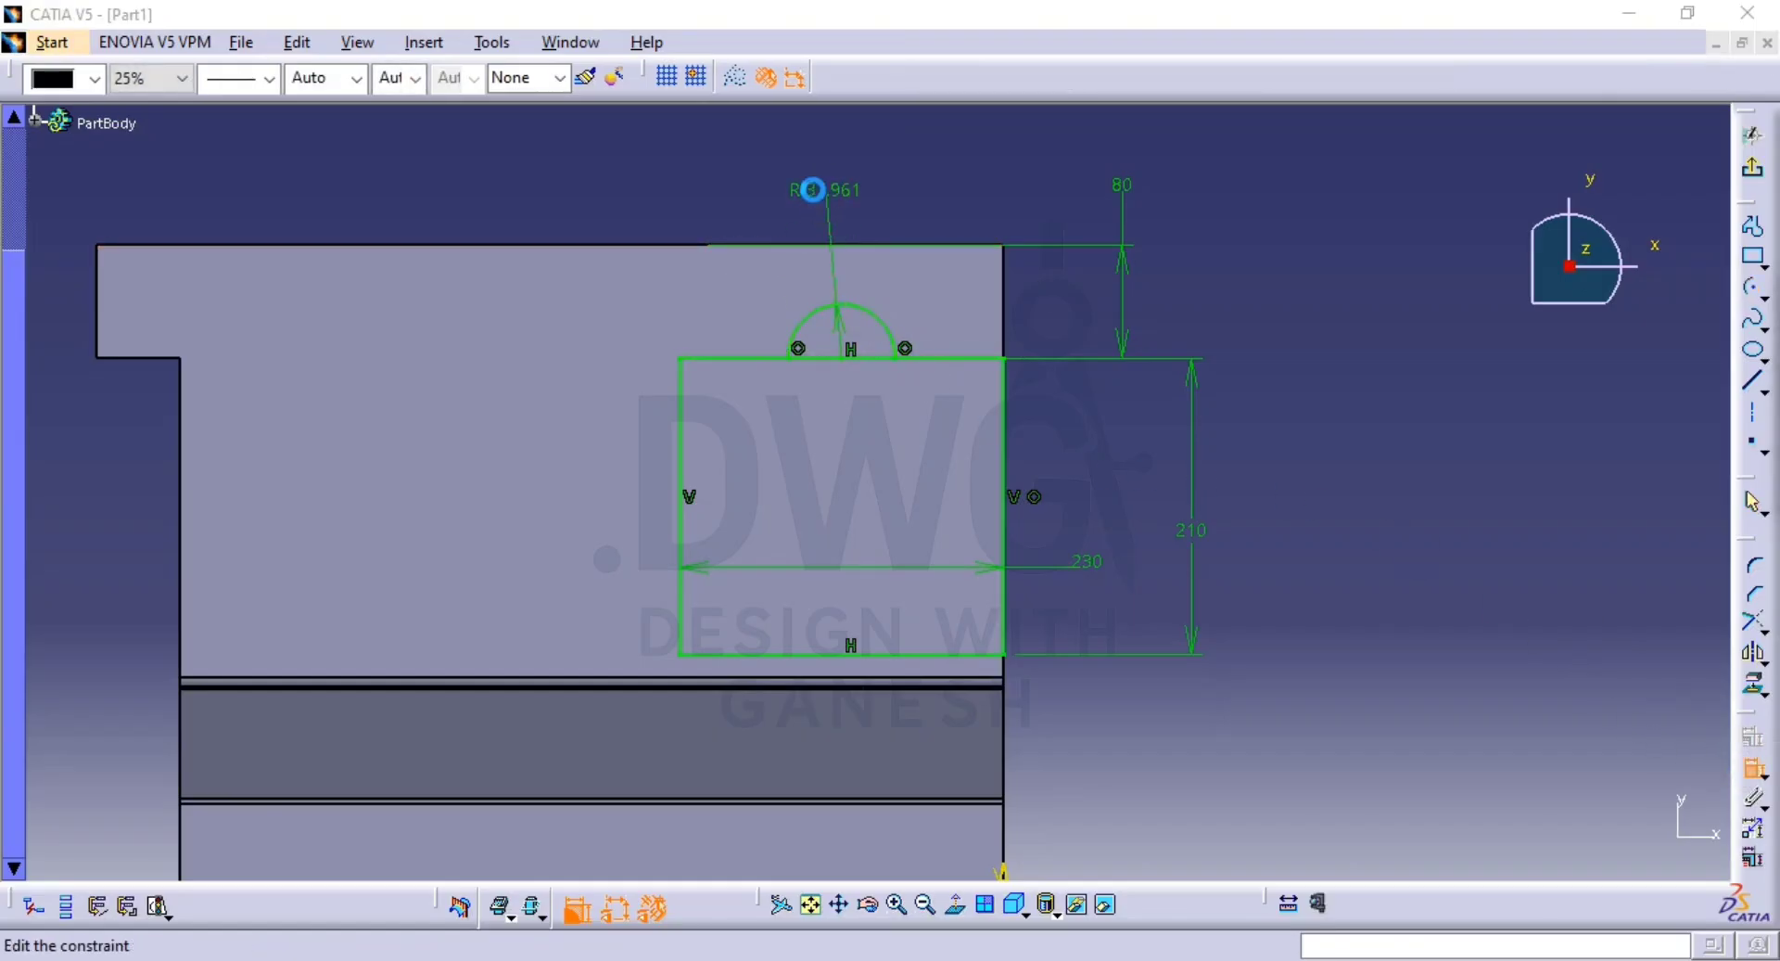
double_click(818, 195)
type("23")
key("Return")
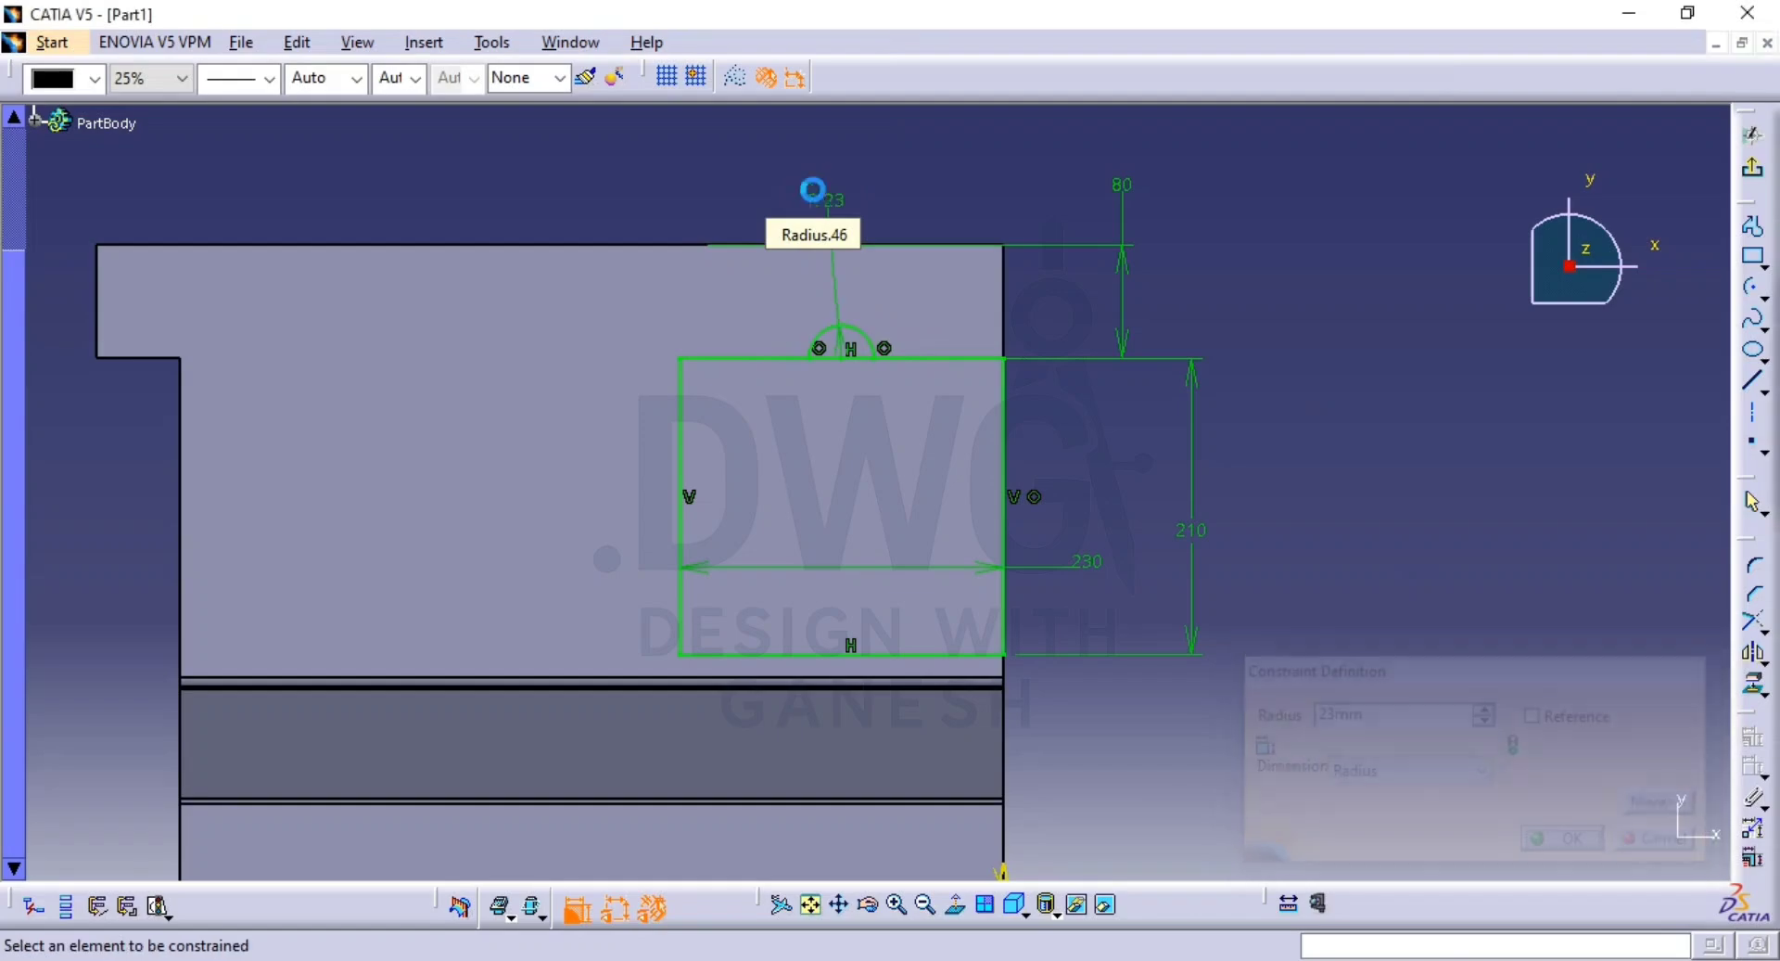
Quick-trim the part of the rectangle's upper side that lies under the arc, accepting the change to the midpoint constraint.
middle_click_drag(953, 516, 939, 470)
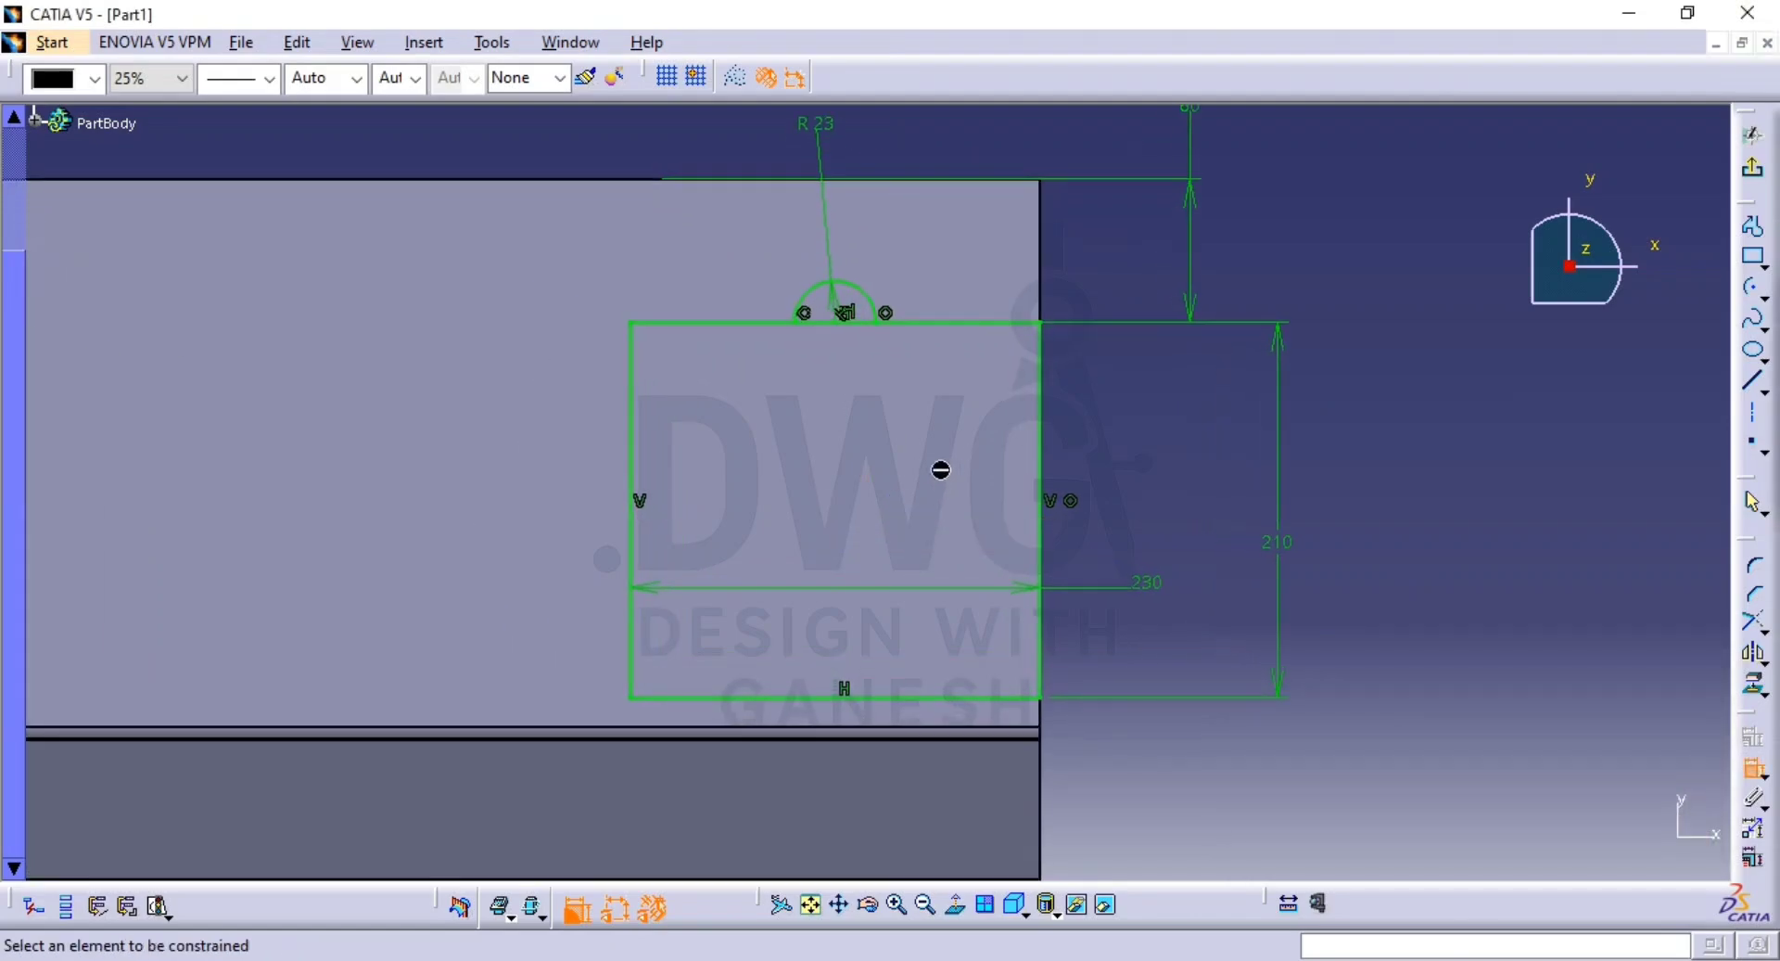
middle_click_drag(902, 387, 847, 310)
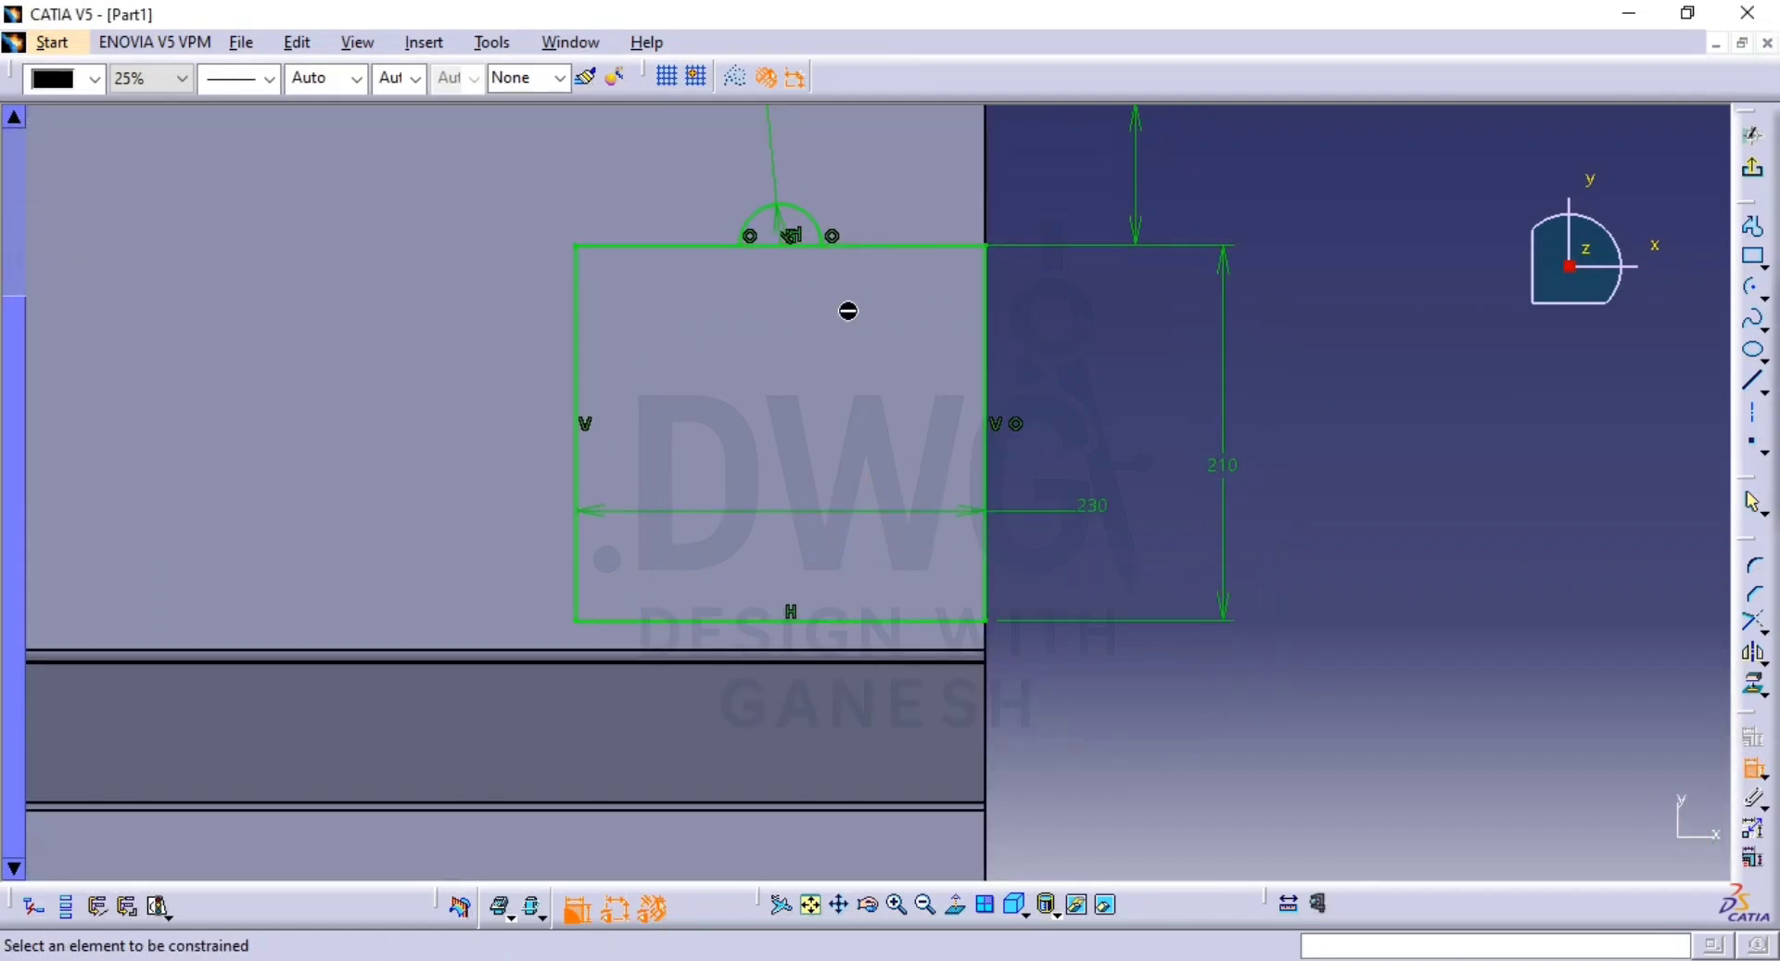
left_click(1765, 628)
left_click(1706, 648)
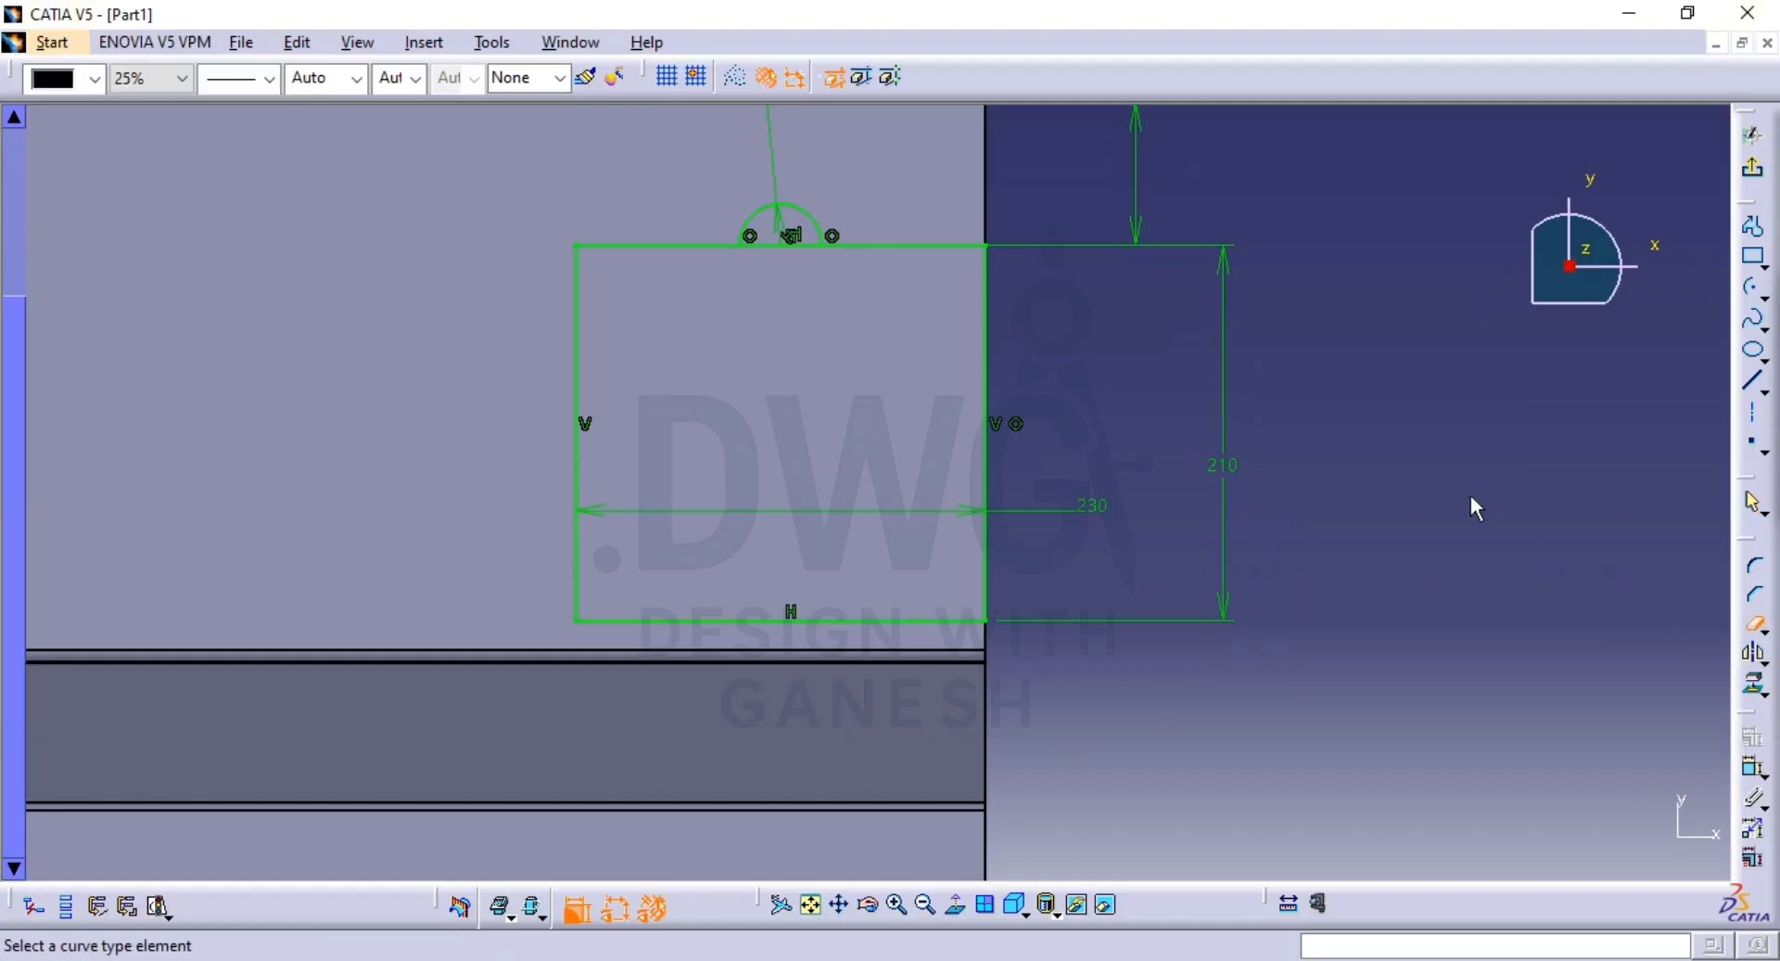
left_click(818, 247)
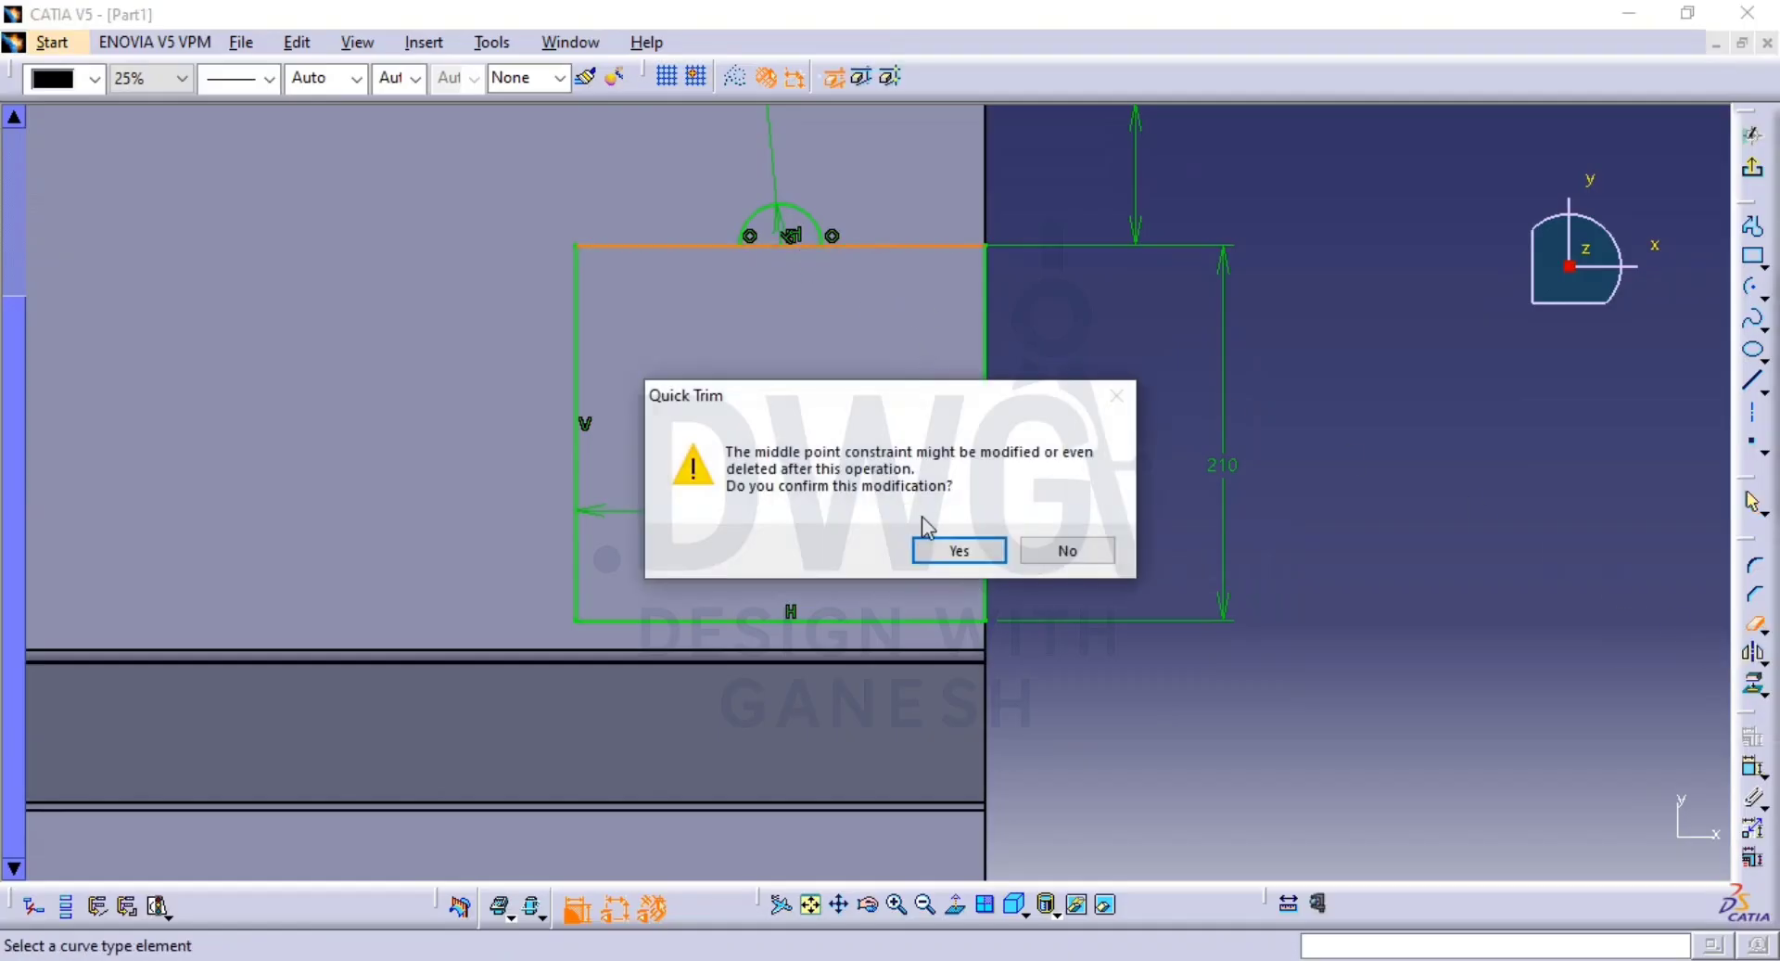
left_click(959, 551)
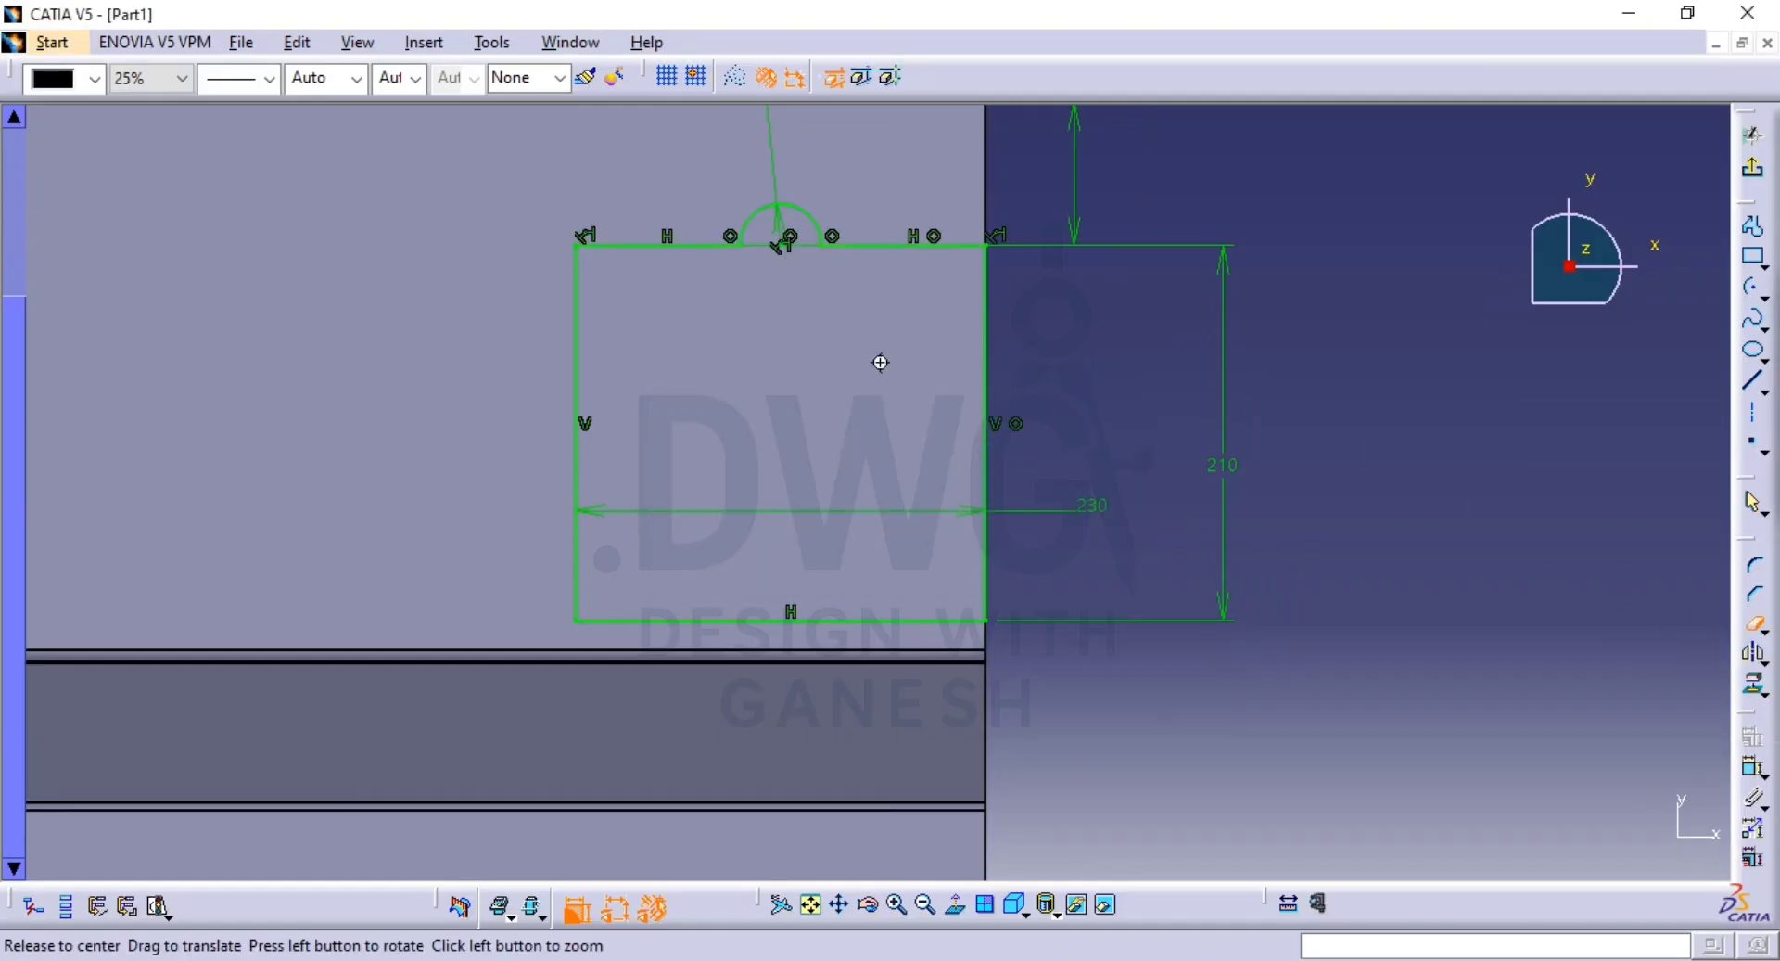
Check the notch in the reference drawing and sketch a three-sided rectangular notch about 65 mm wide and 28 mm high on the rectangle's lower side.
middle_click_drag(878, 365, 892, 396)
key("alt+Tab")
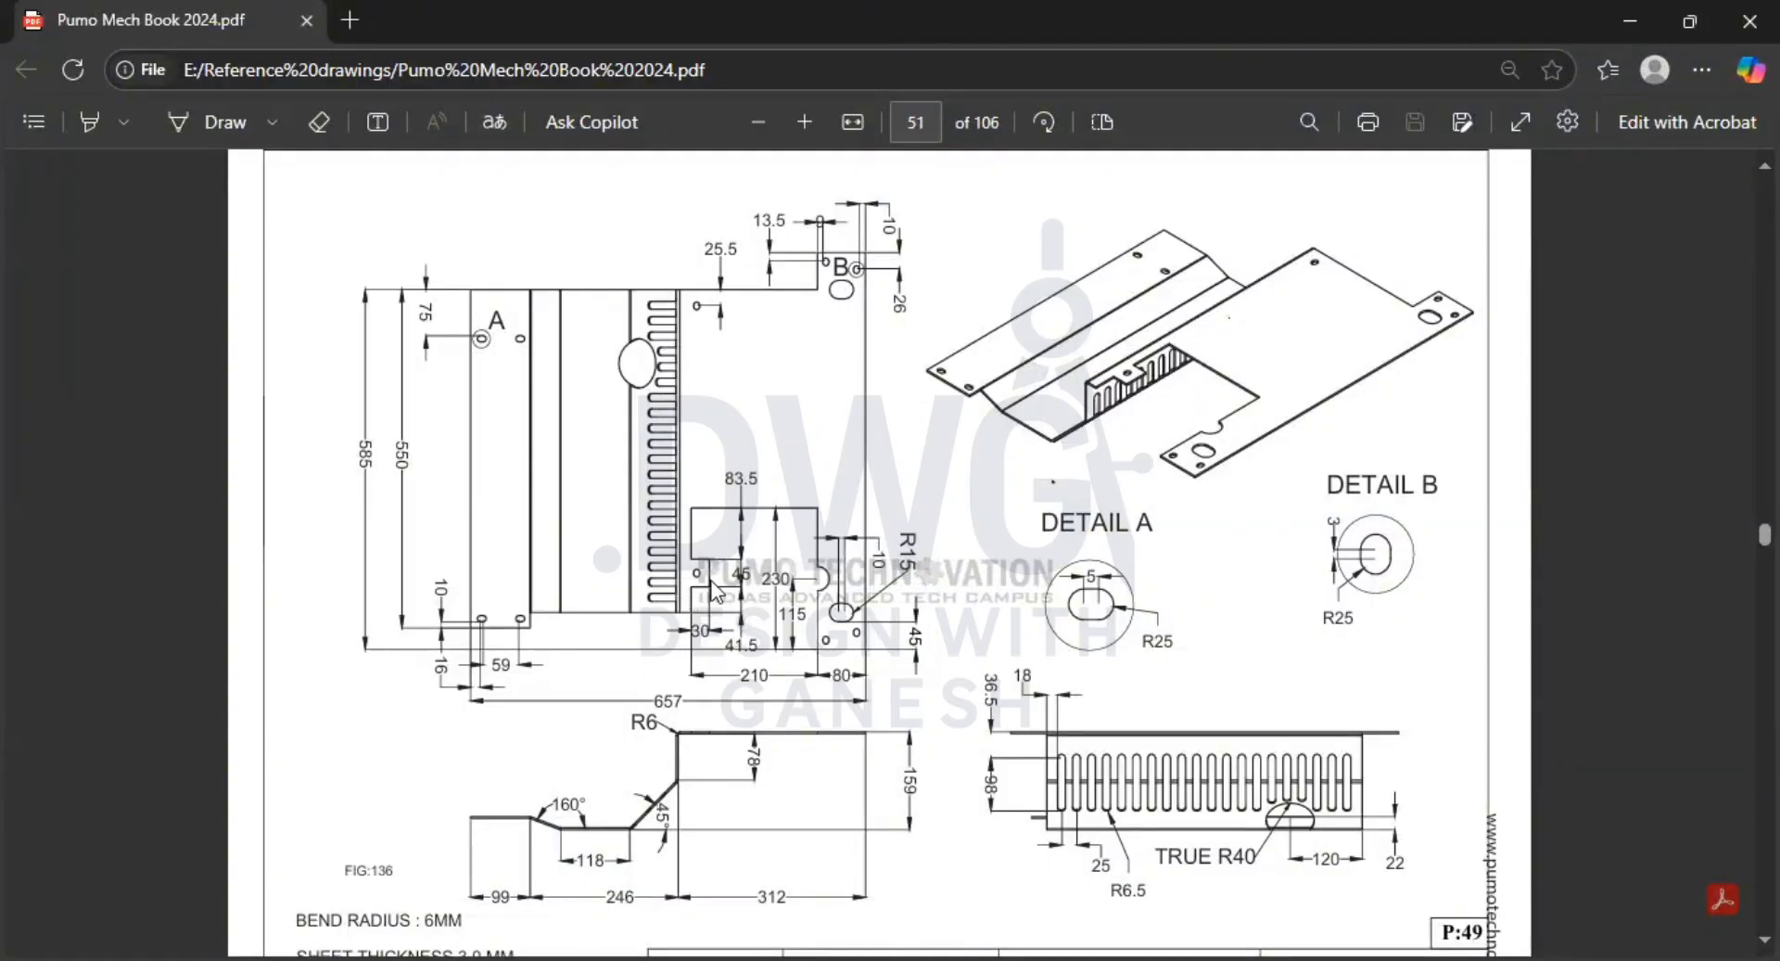
key("alt+Tab")
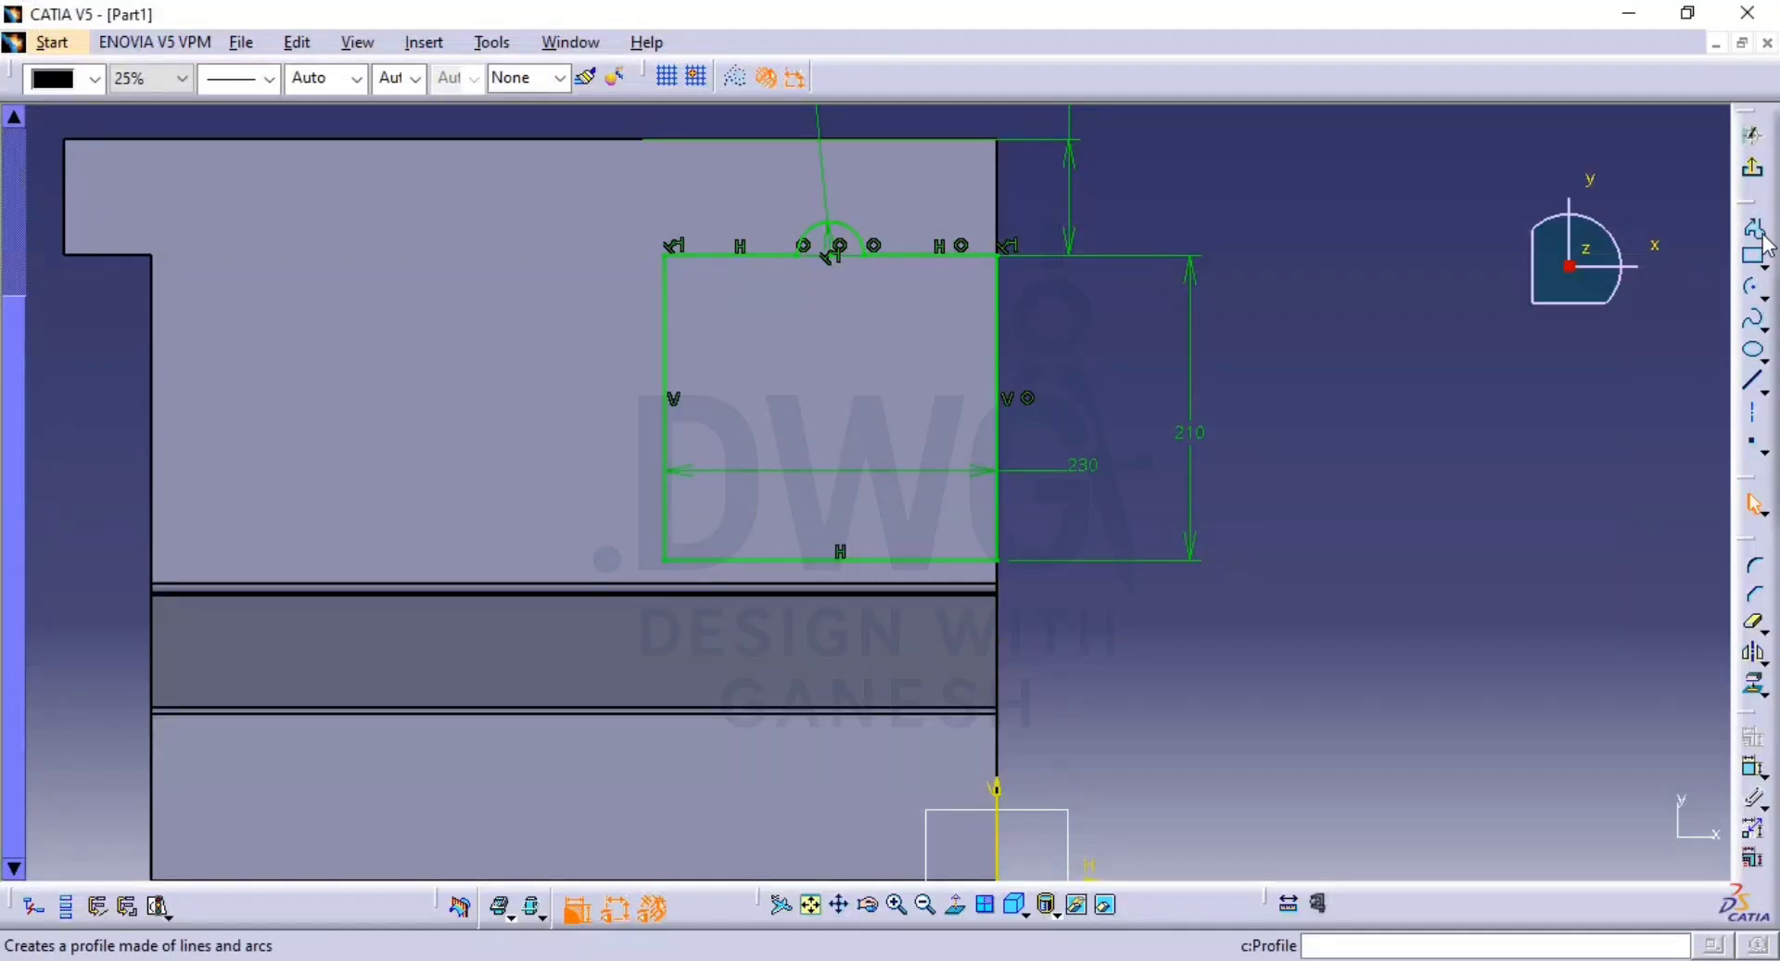
left_click(795, 560)
left_click(790, 520)
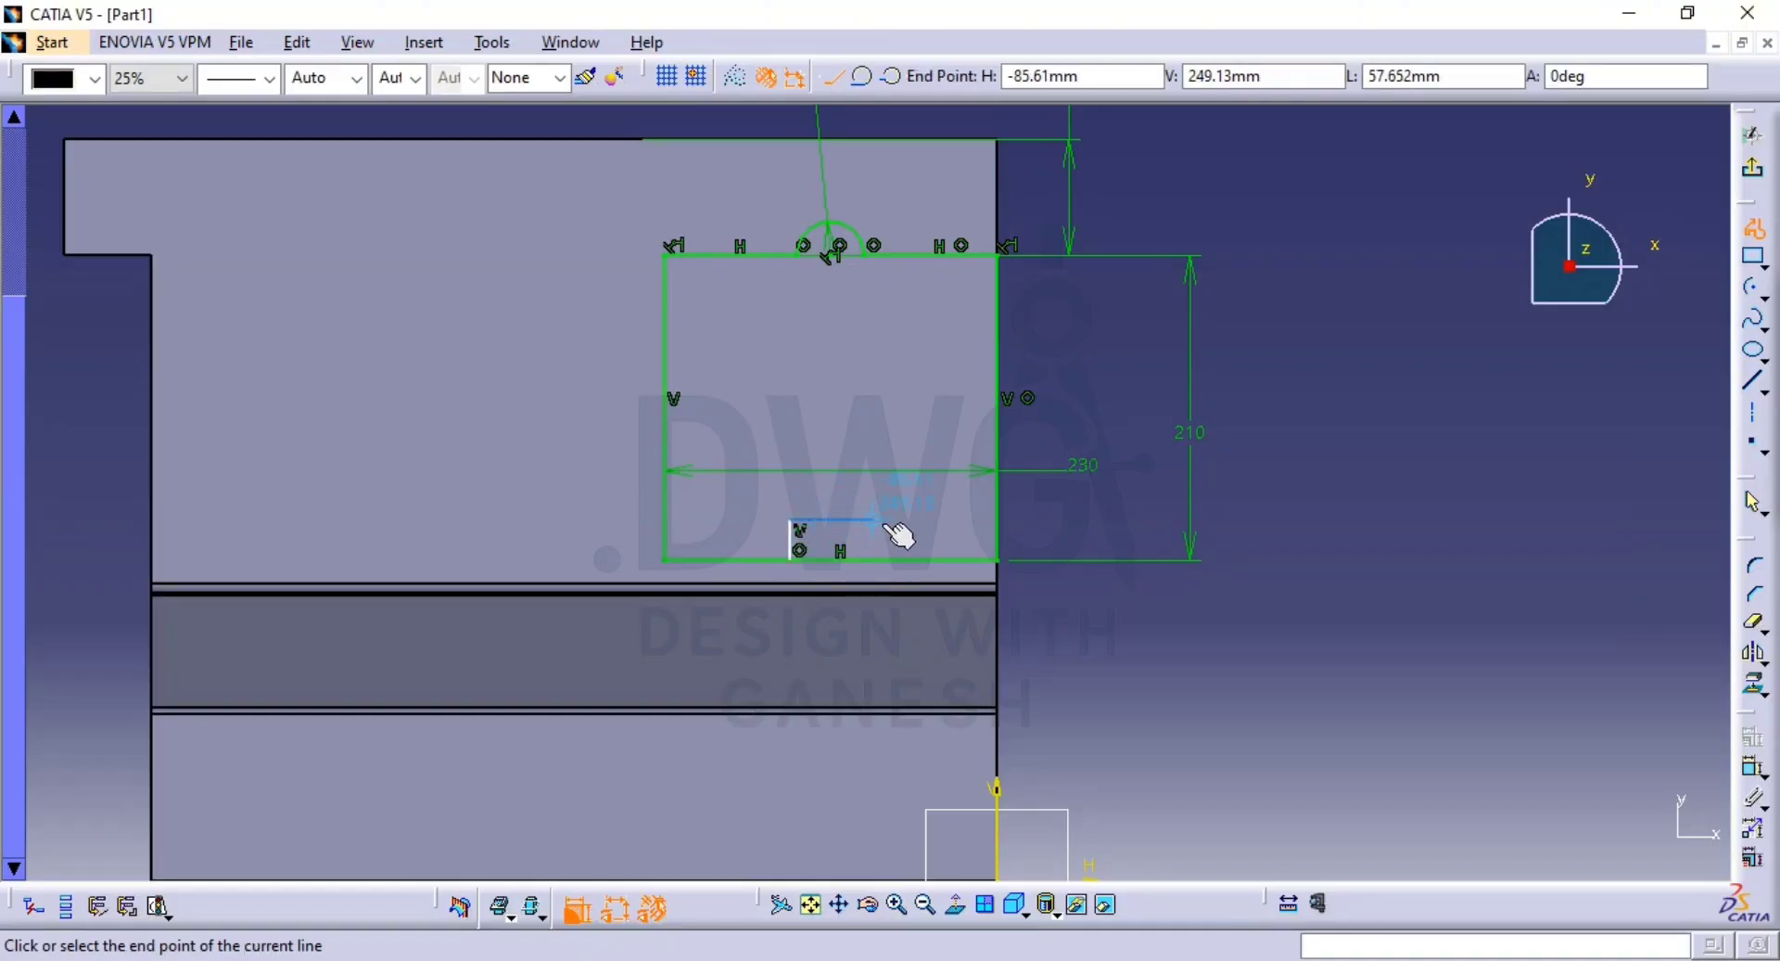
left_click(883, 520)
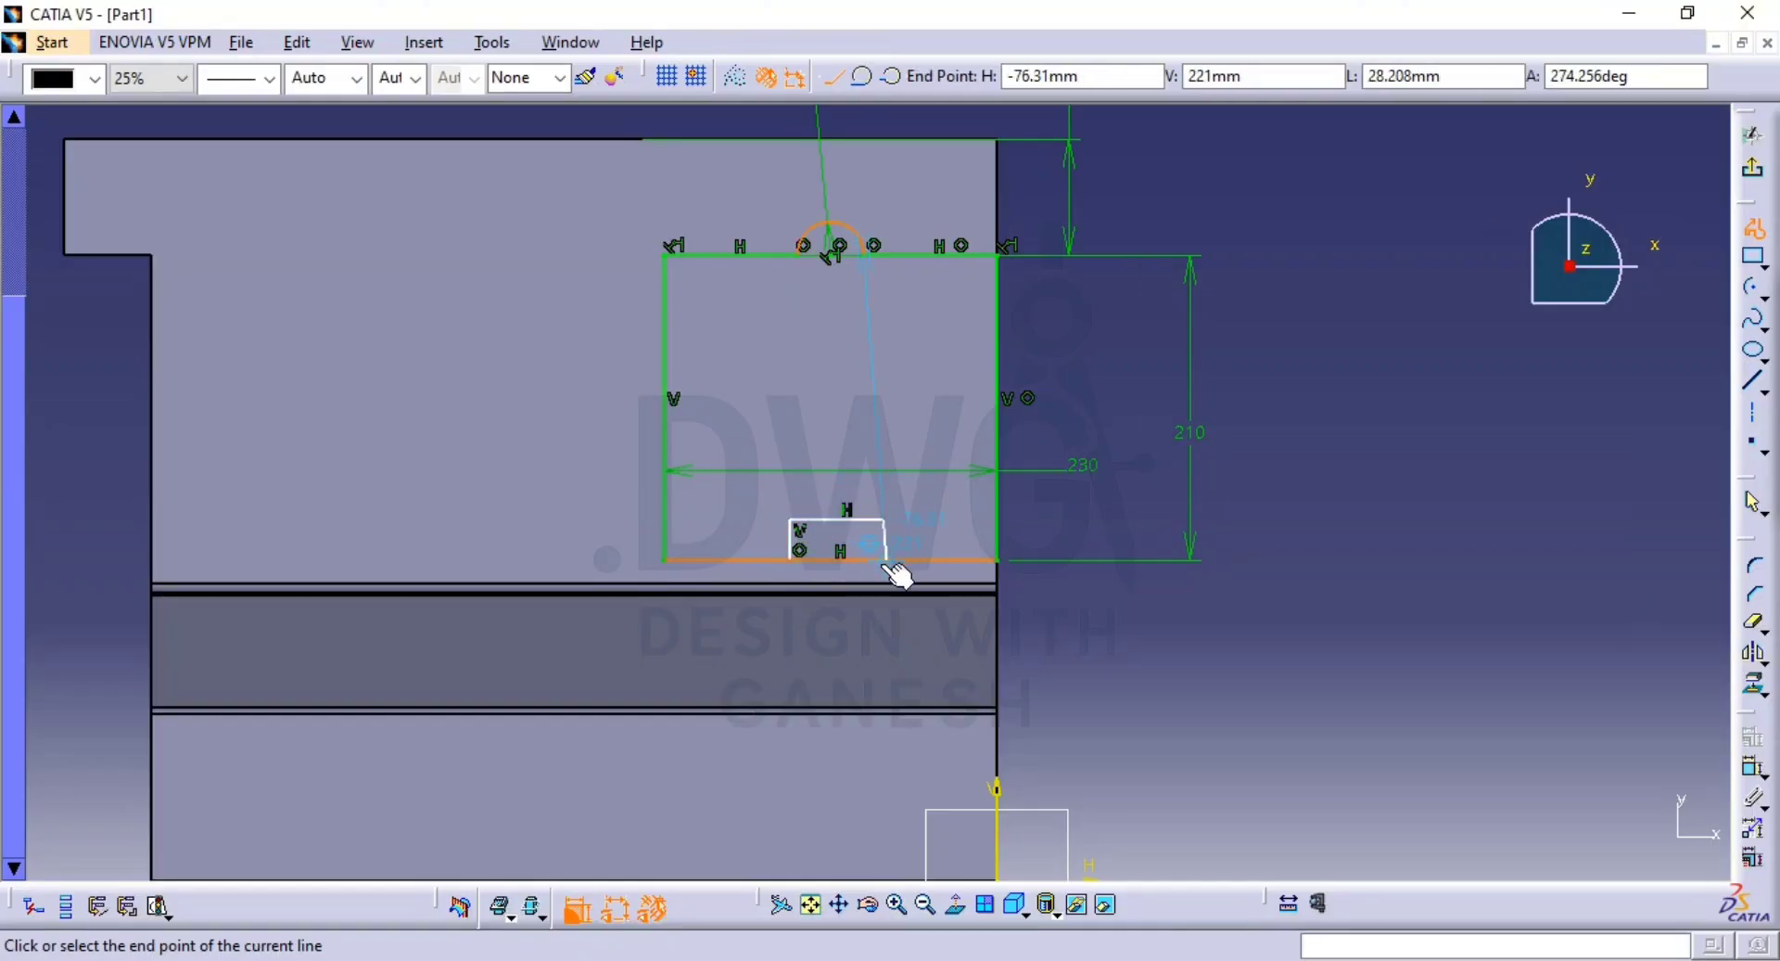
left_click(883, 564)
key("Escape")
Quick-trim the part of the rectangle's lower side between the notch's legs, declining the conversion of the length into a distance.
left_click(1752, 623)
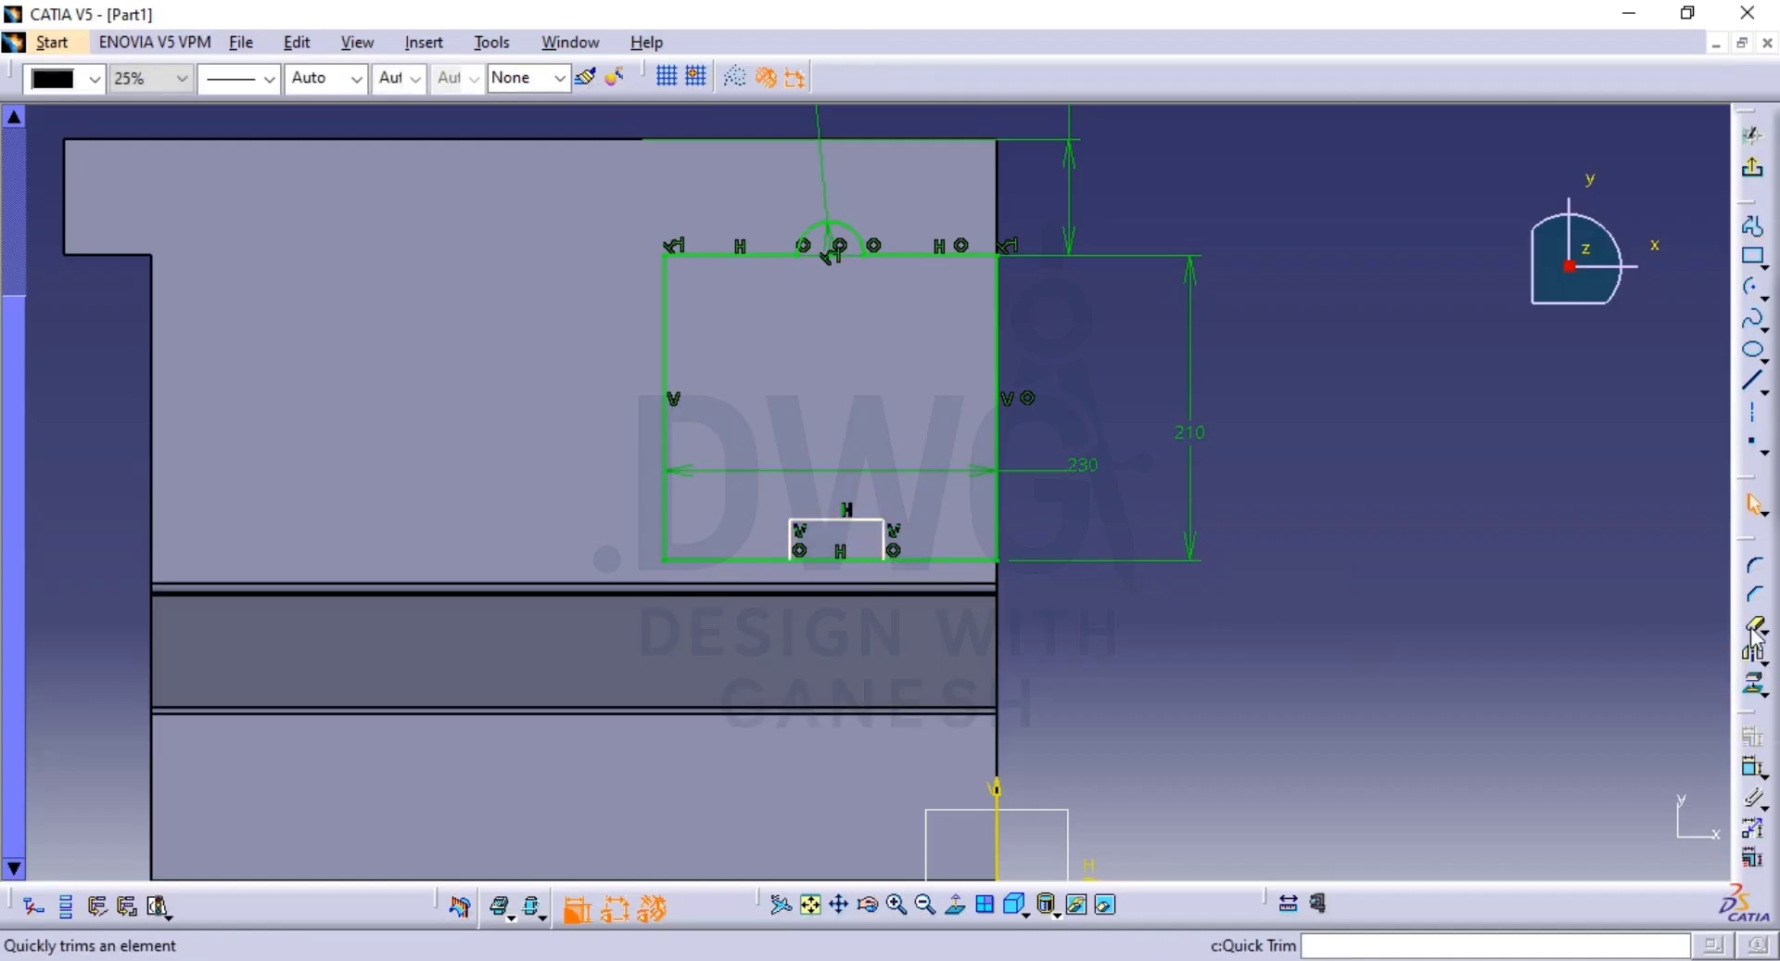
left_click(846, 559)
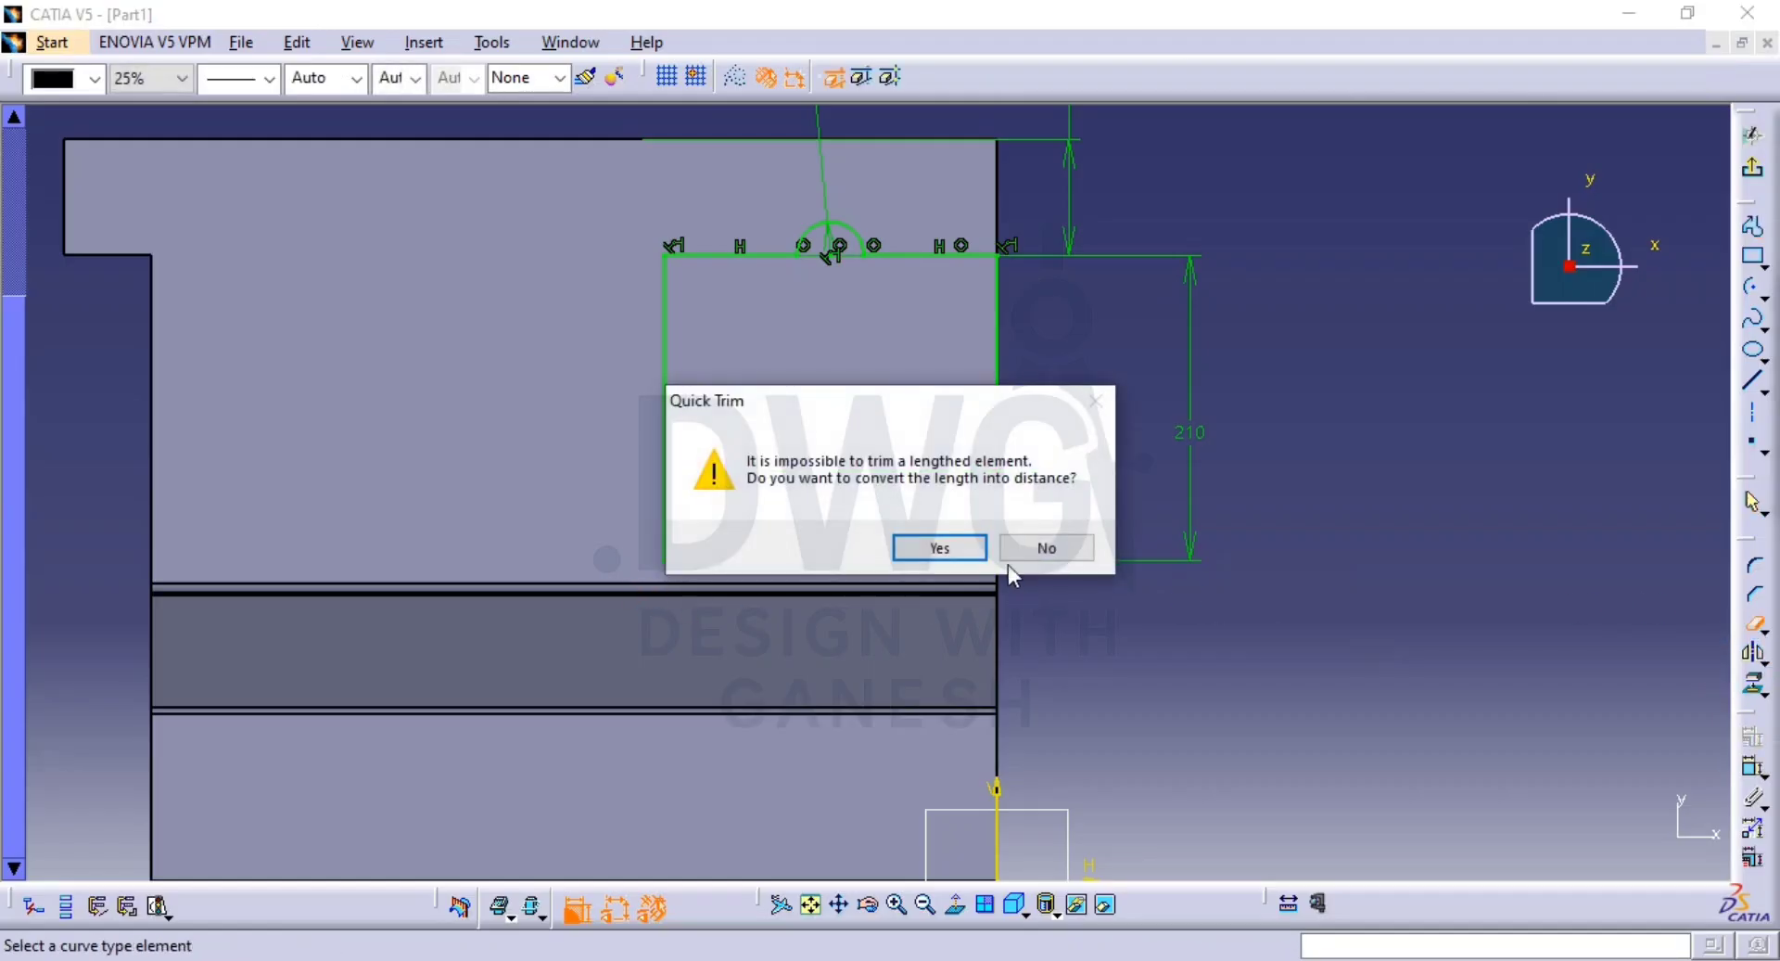
left_click(1055, 555)
middle_click_drag(1054, 668, 882, 582)
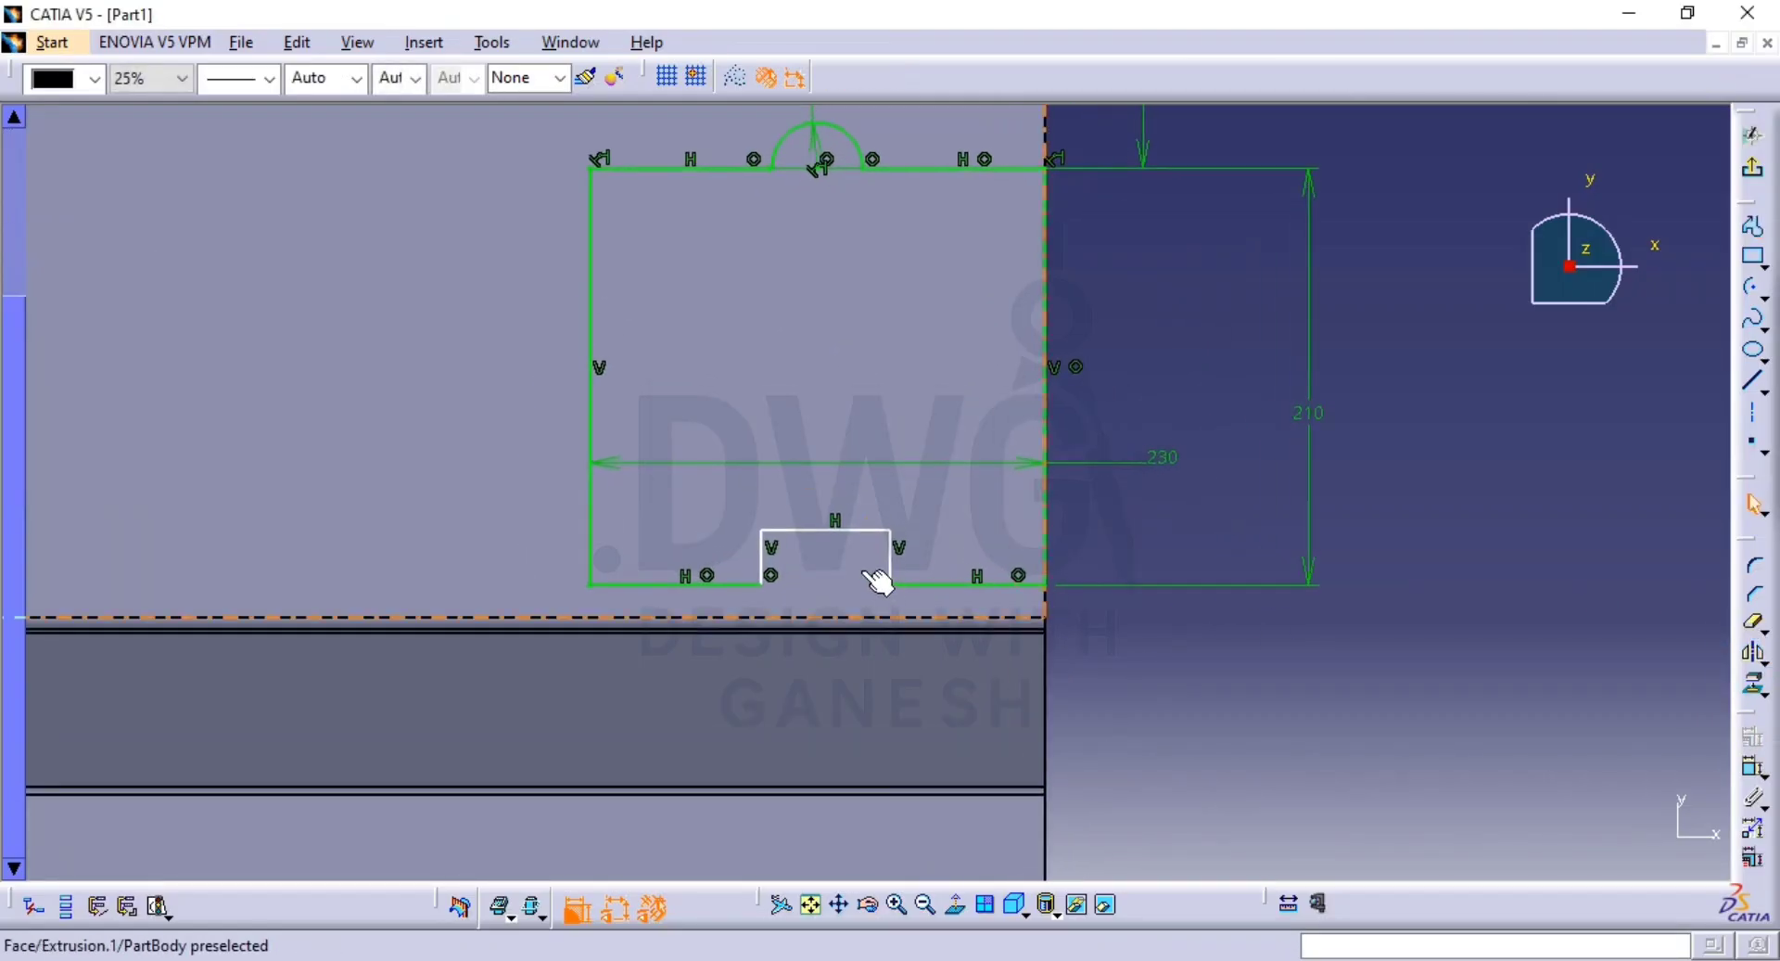
Look up the notch depth in the reference drawing and constrain the notch's vertical leg to 30 mm.
left_click(1748, 762)
left_click(891, 553)
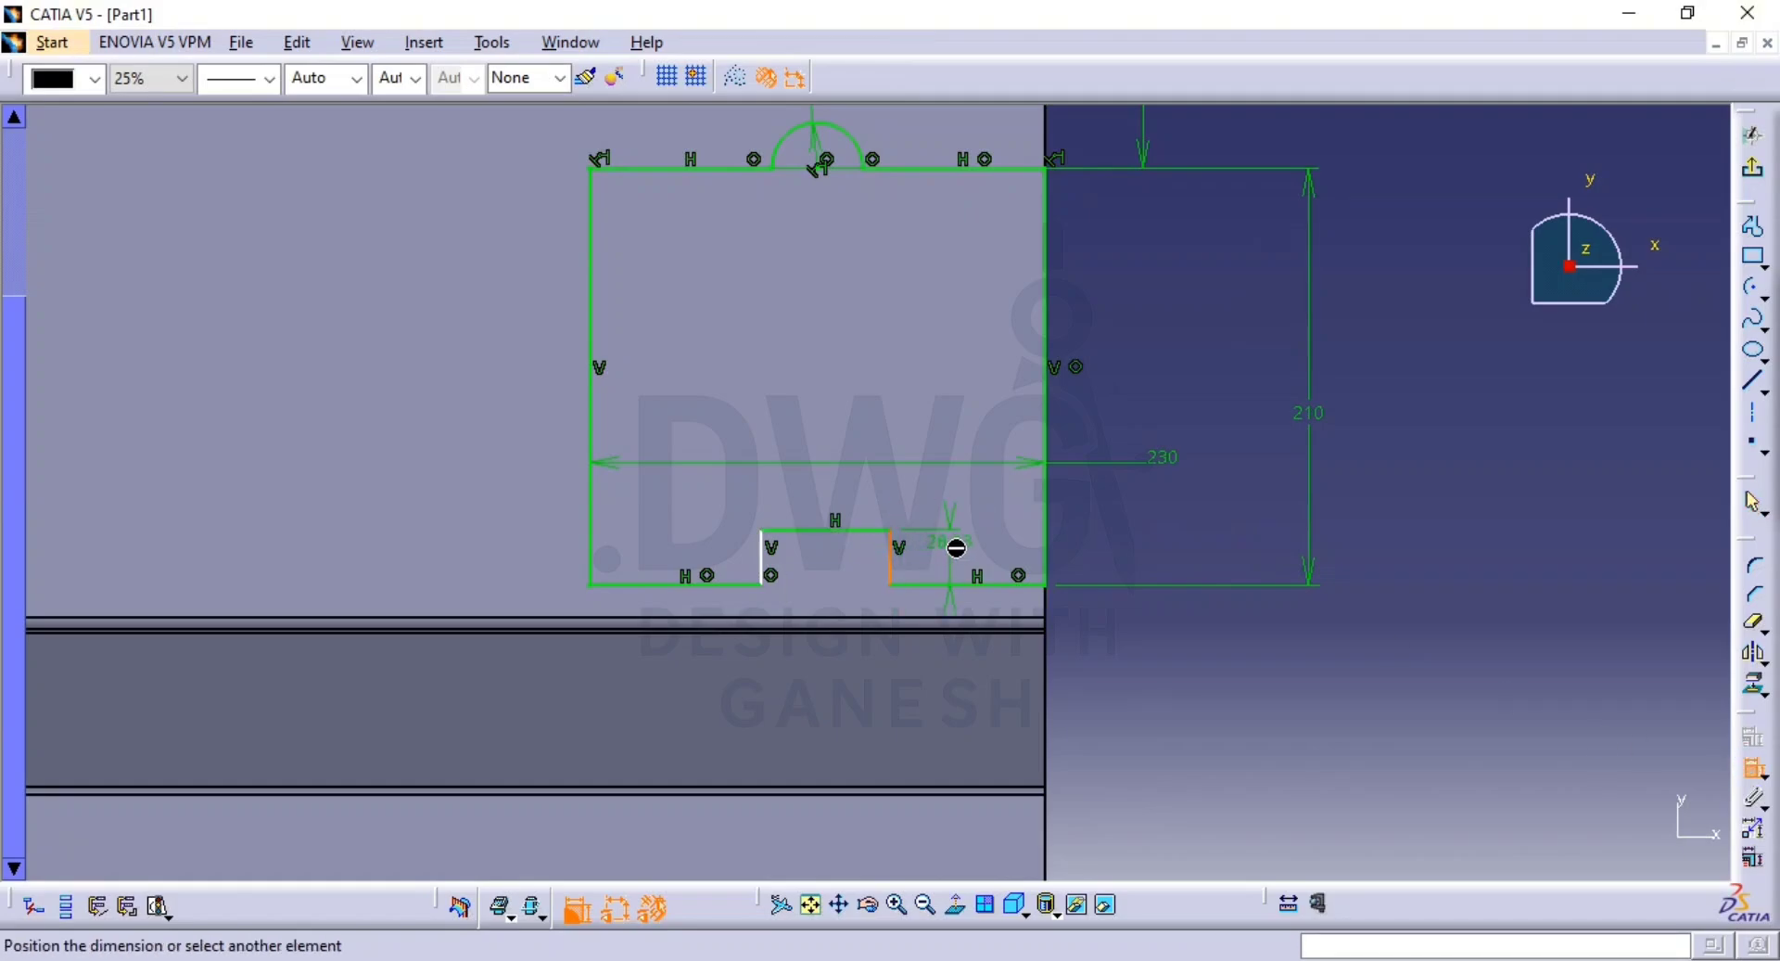
left_click(956, 548)
key("alt+Tab")
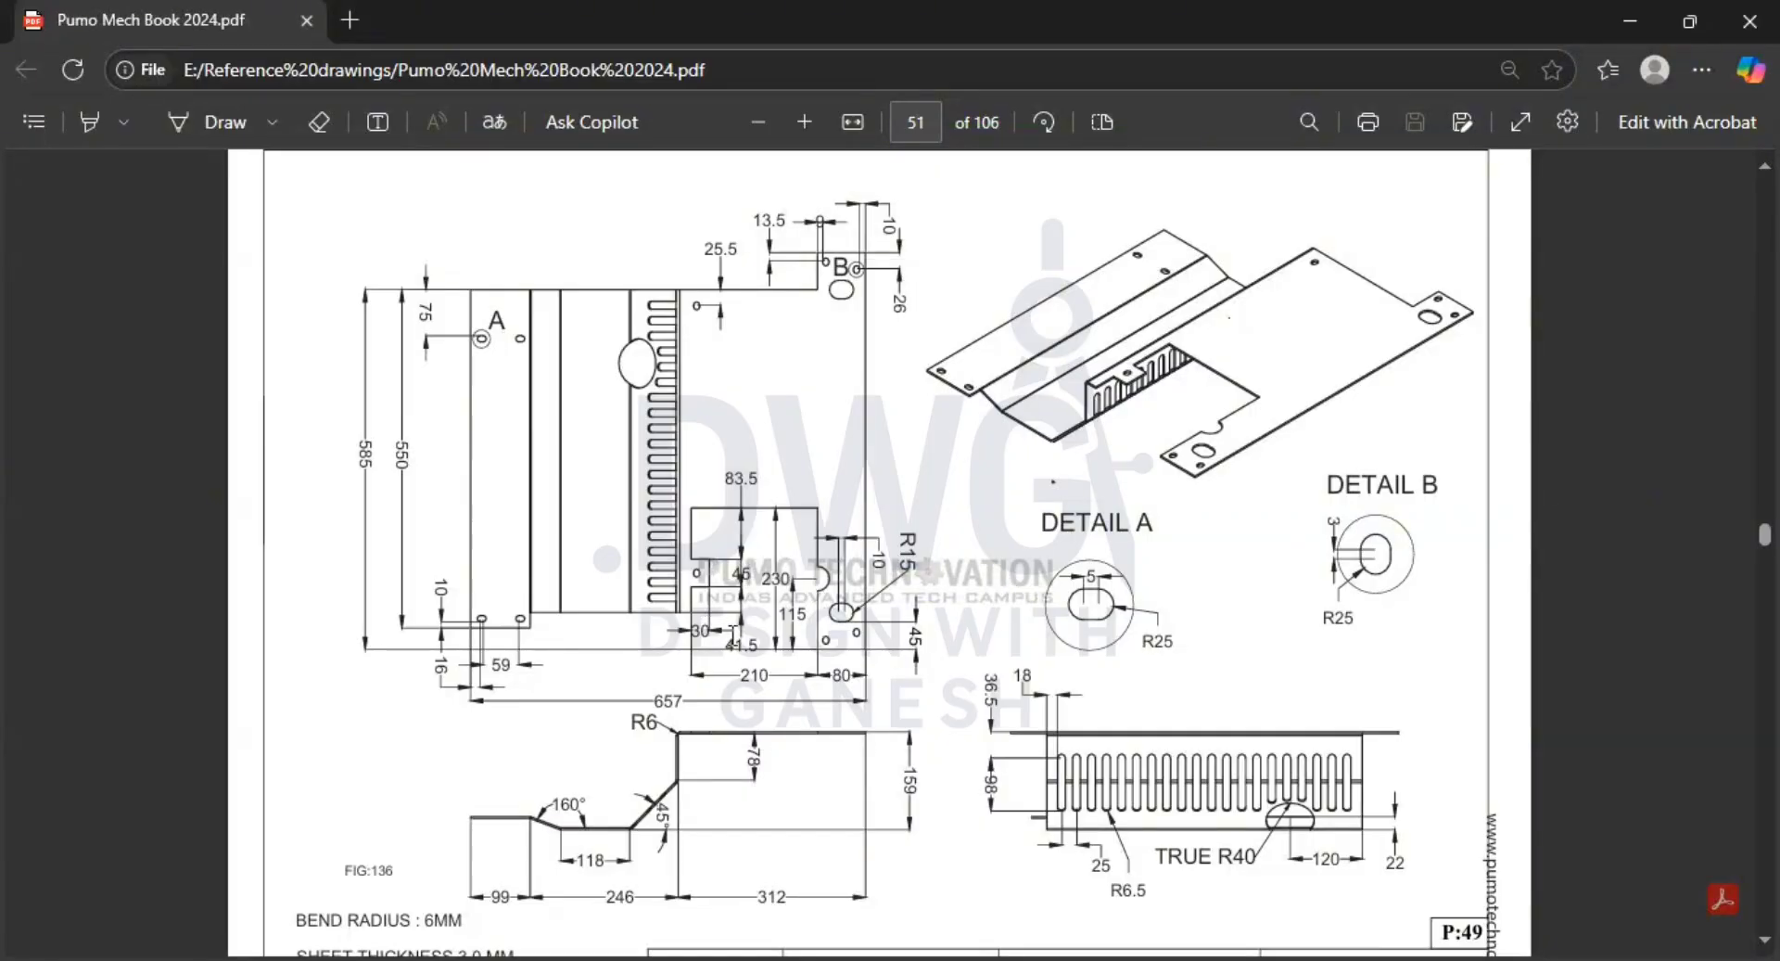
key("alt+Tab")
double_click(945, 555)
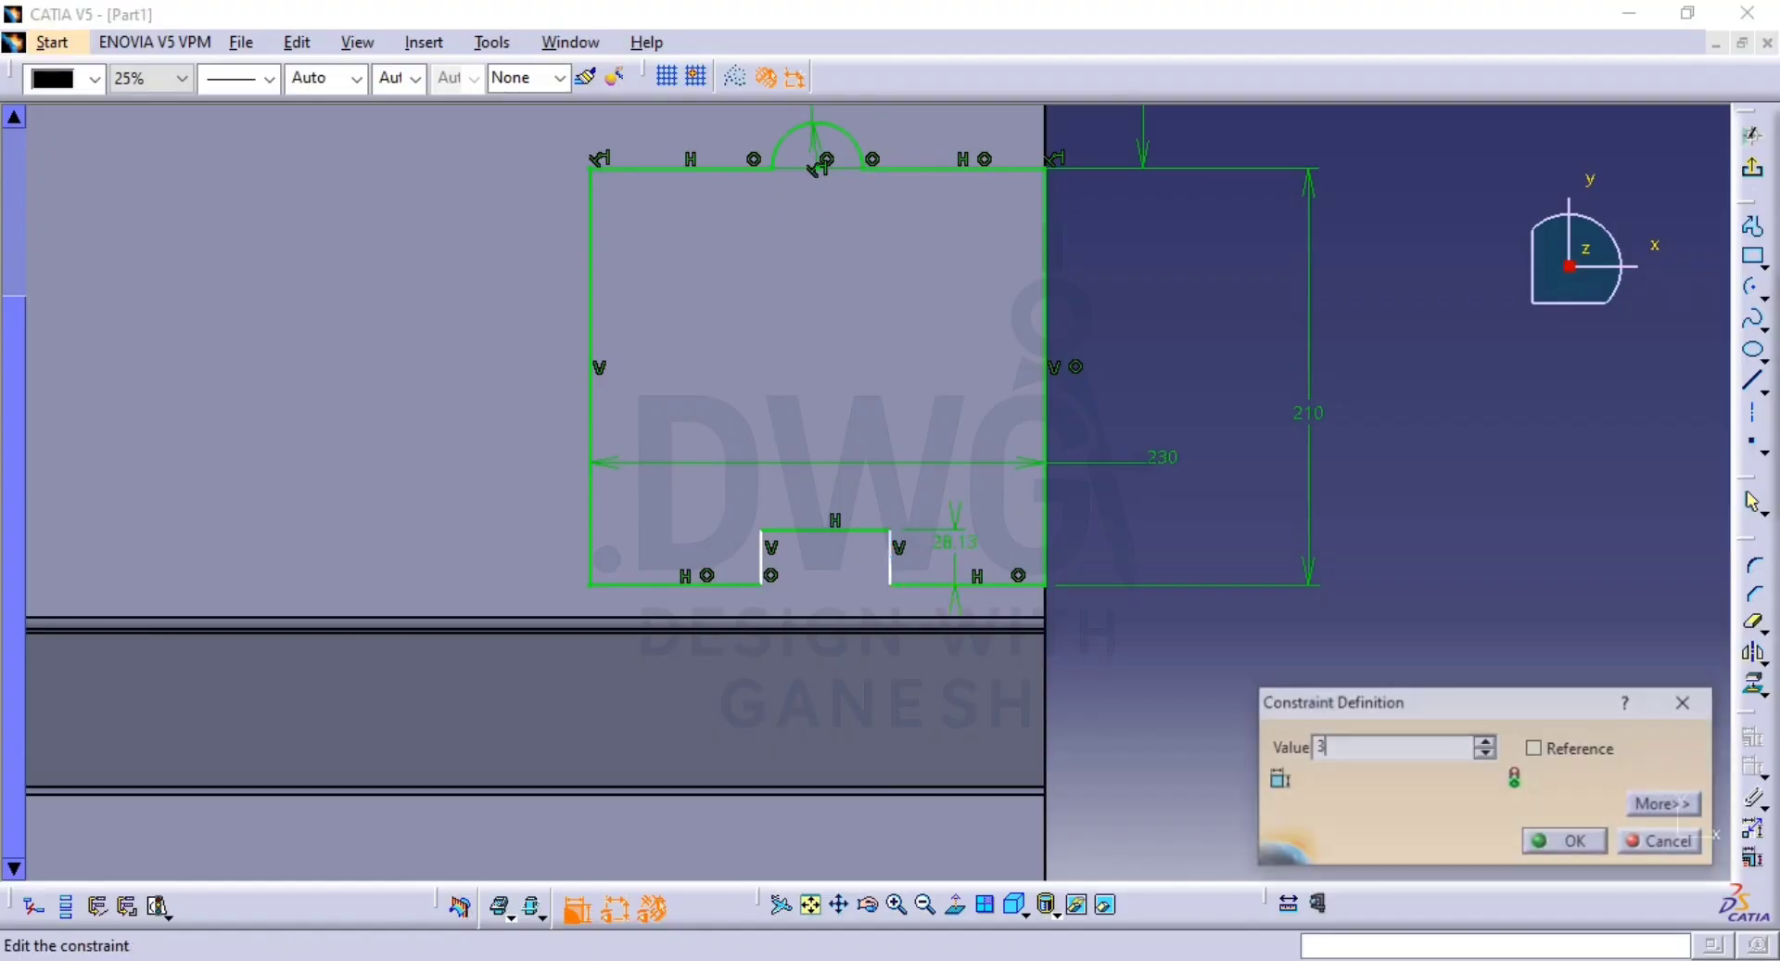
type("30")
key("Return")
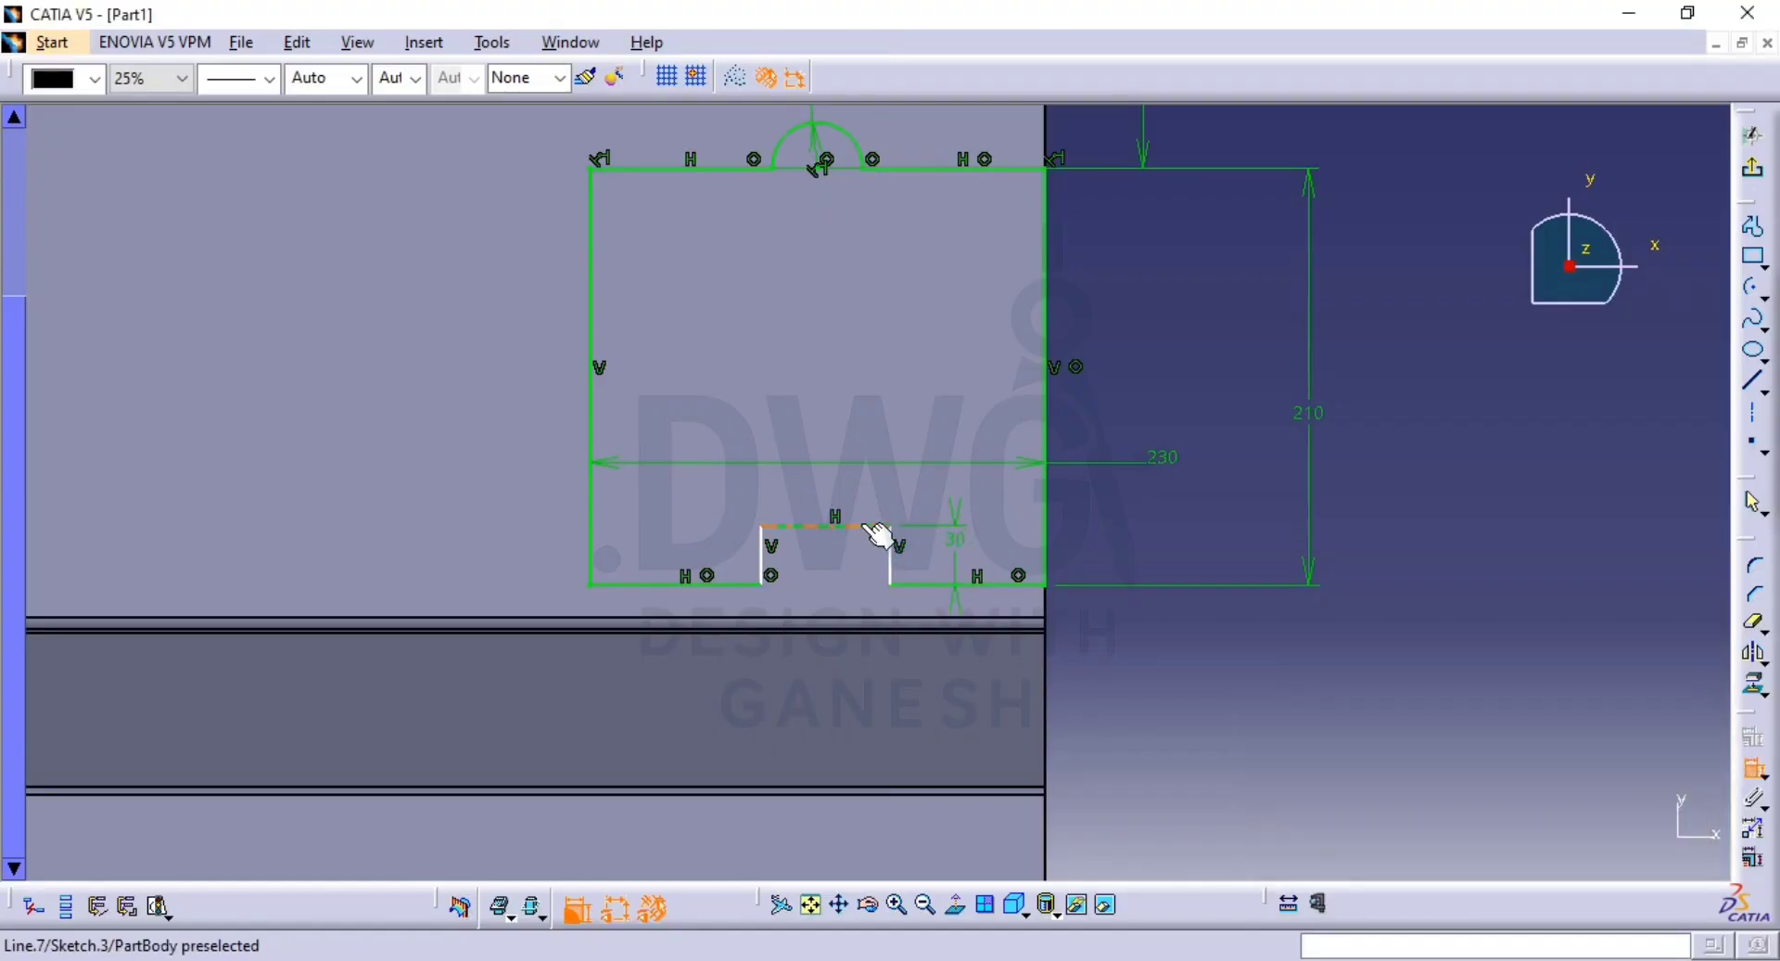
Look up the notch width in the reference drawing and constrain the notch's horizontal side to 46 mm.
left_click(867, 528)
key("alt+Tab")
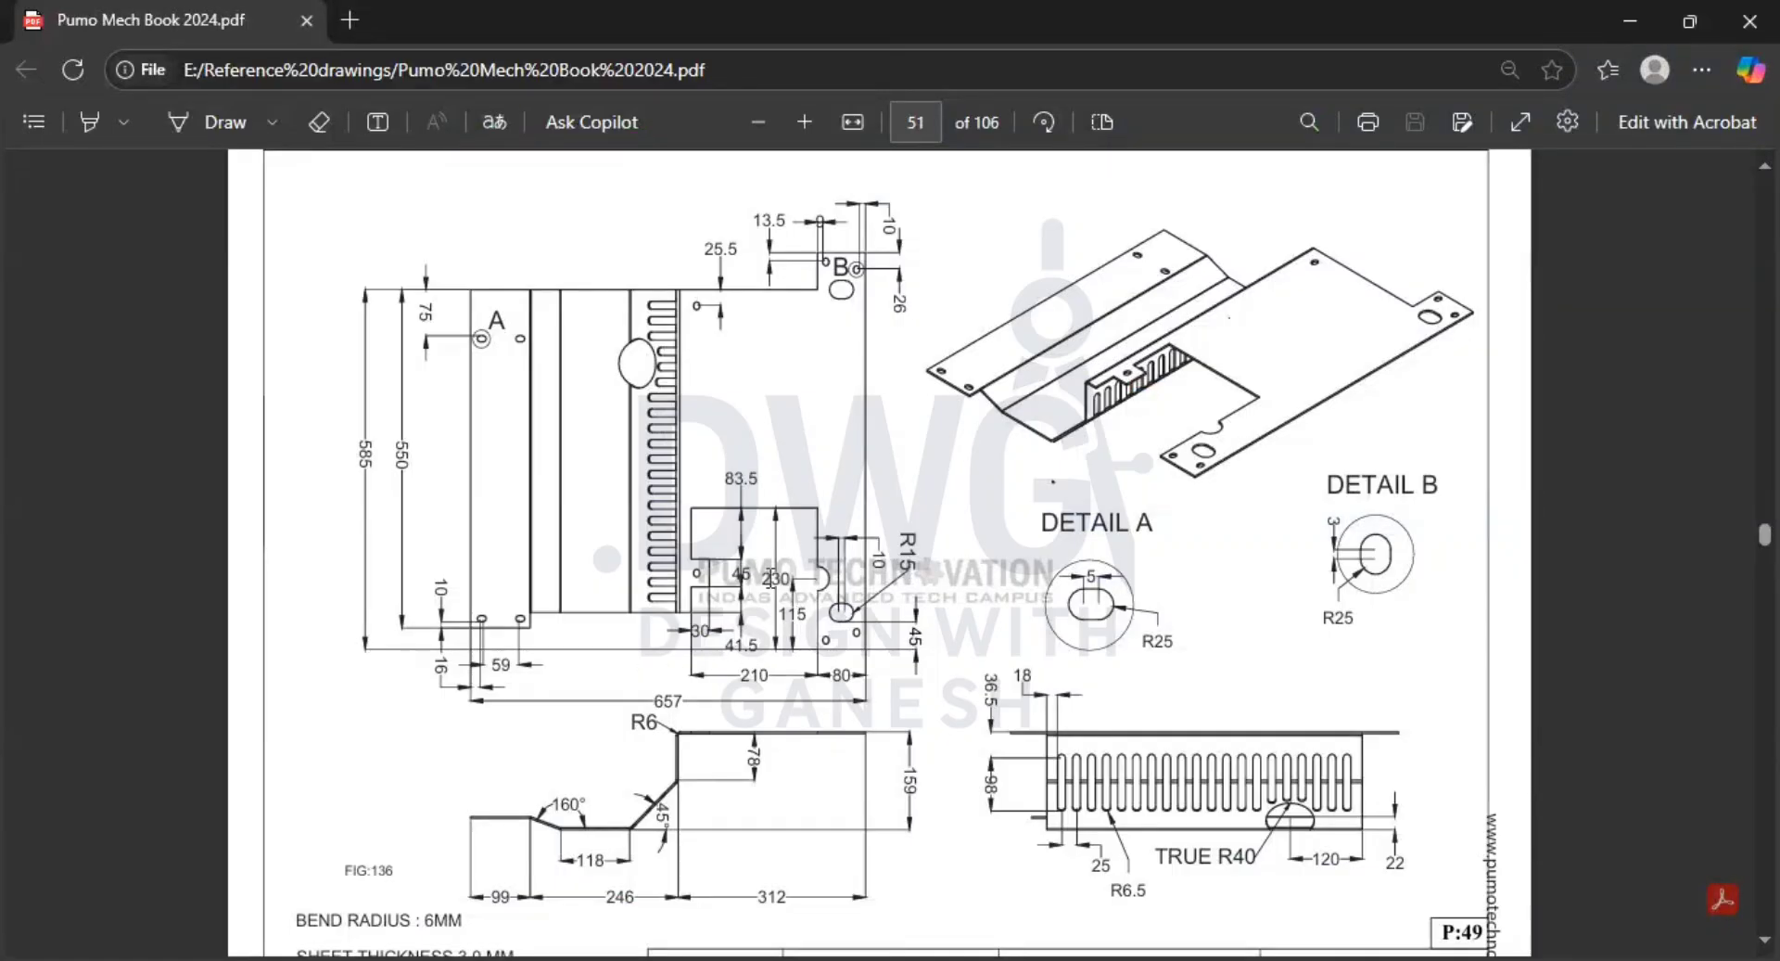
key("alt+Tab")
double_click(855, 431)
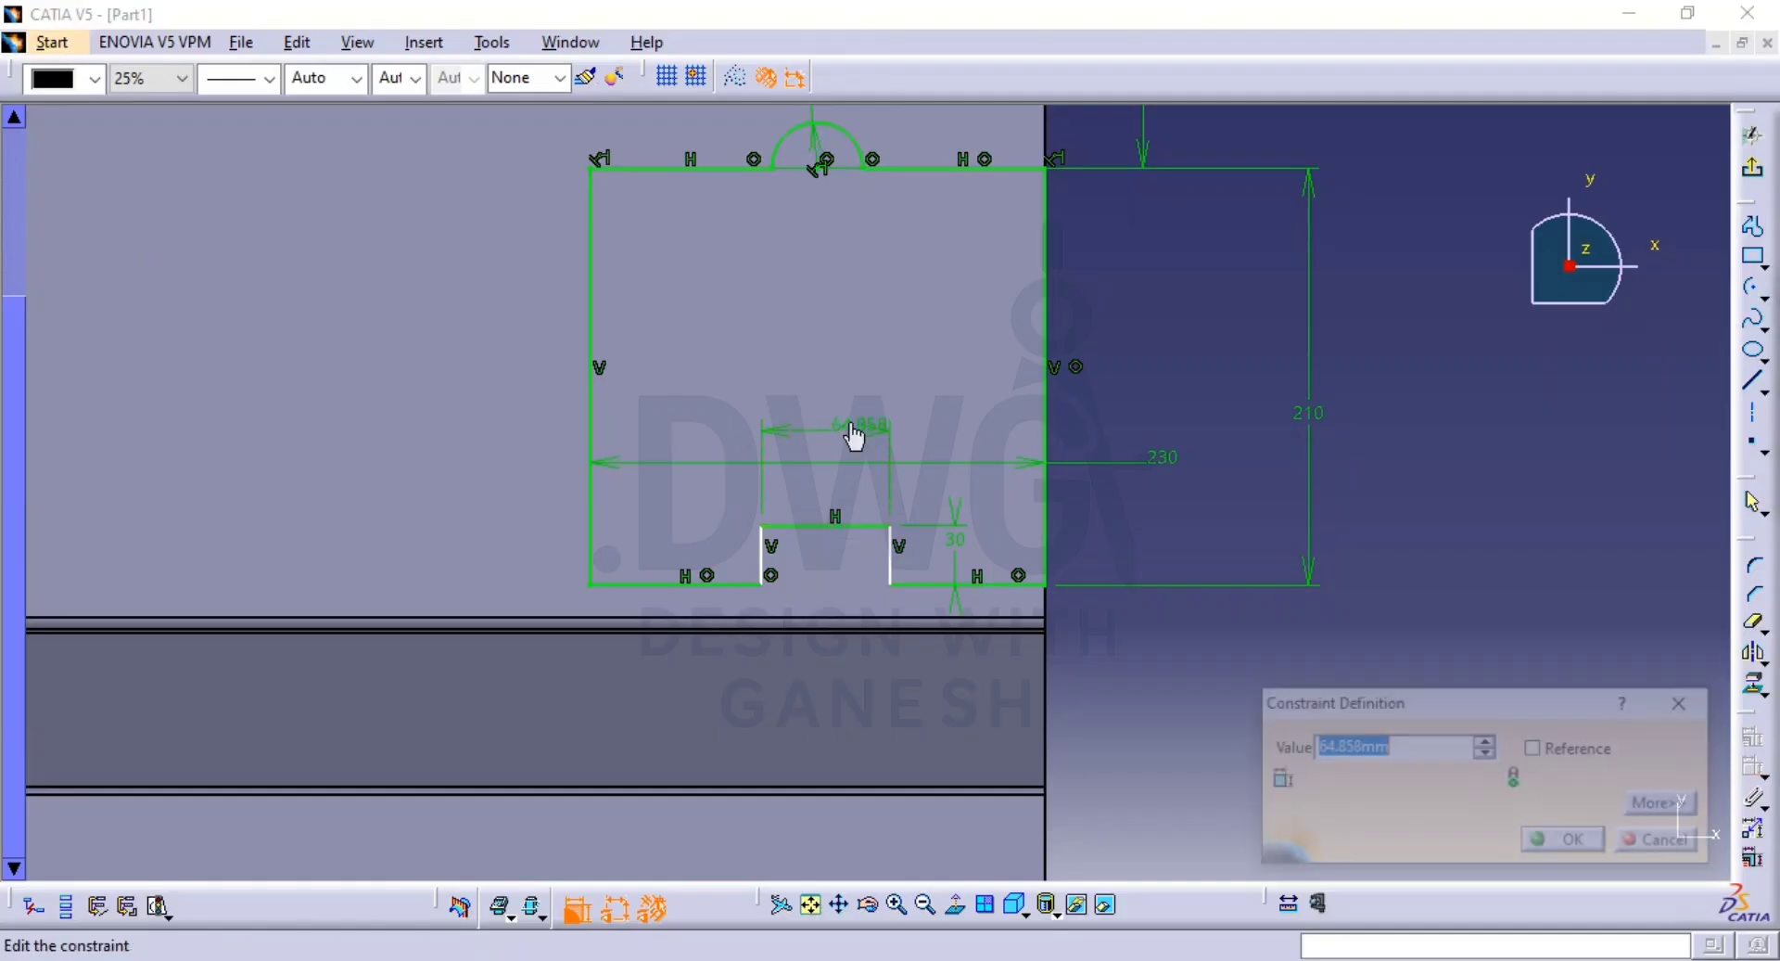
type("46")
key("Return")
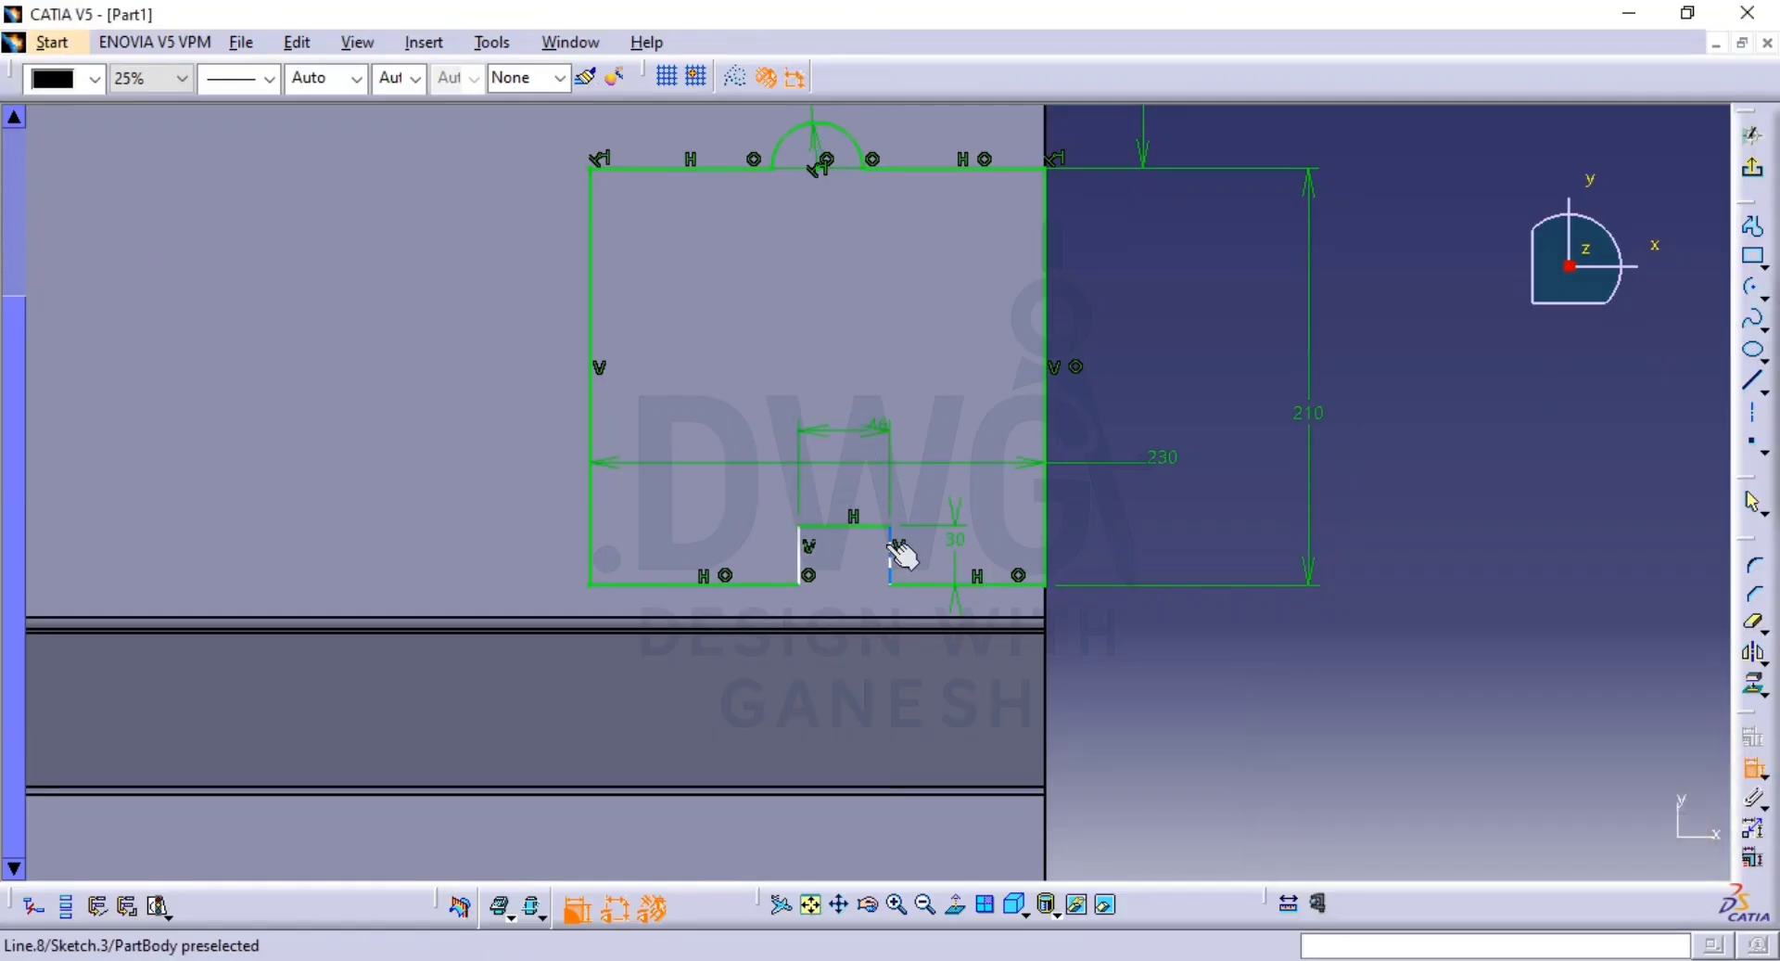
Look up the notch position in the reference drawing and constrain its nearer leg to 83.5 mm from the rectangle's inner vertical side.
key("alt+Tab")
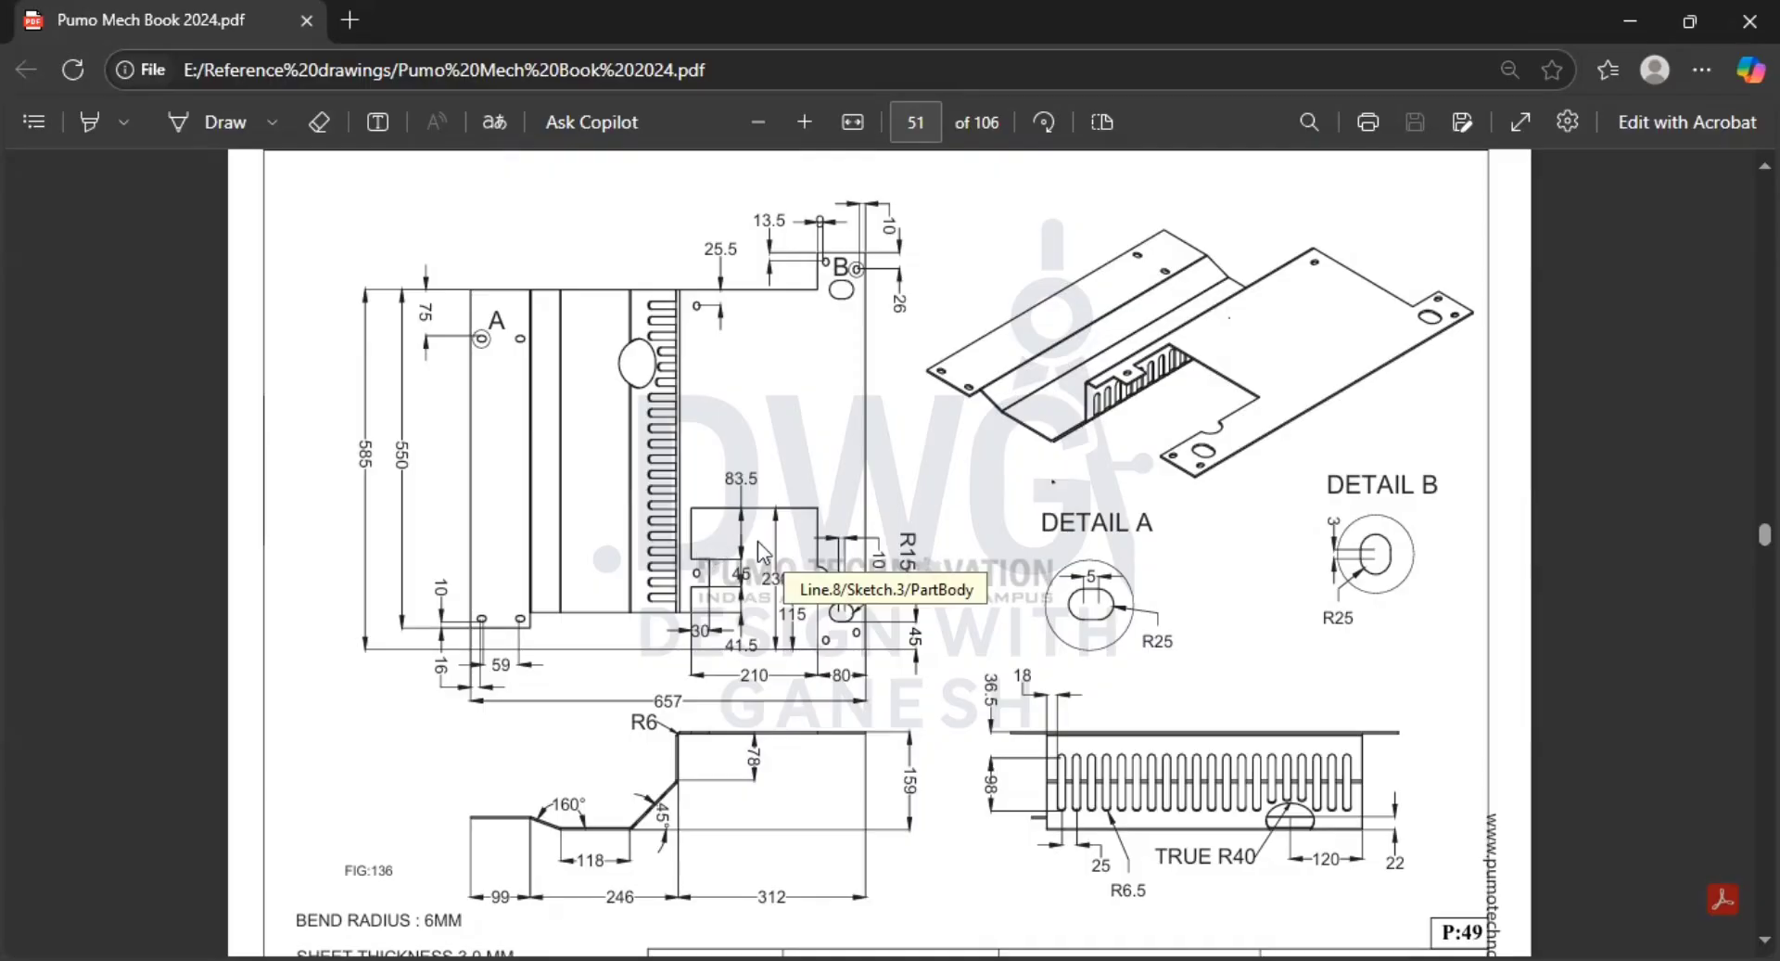
key("alt+Tab")
left_click(802, 556)
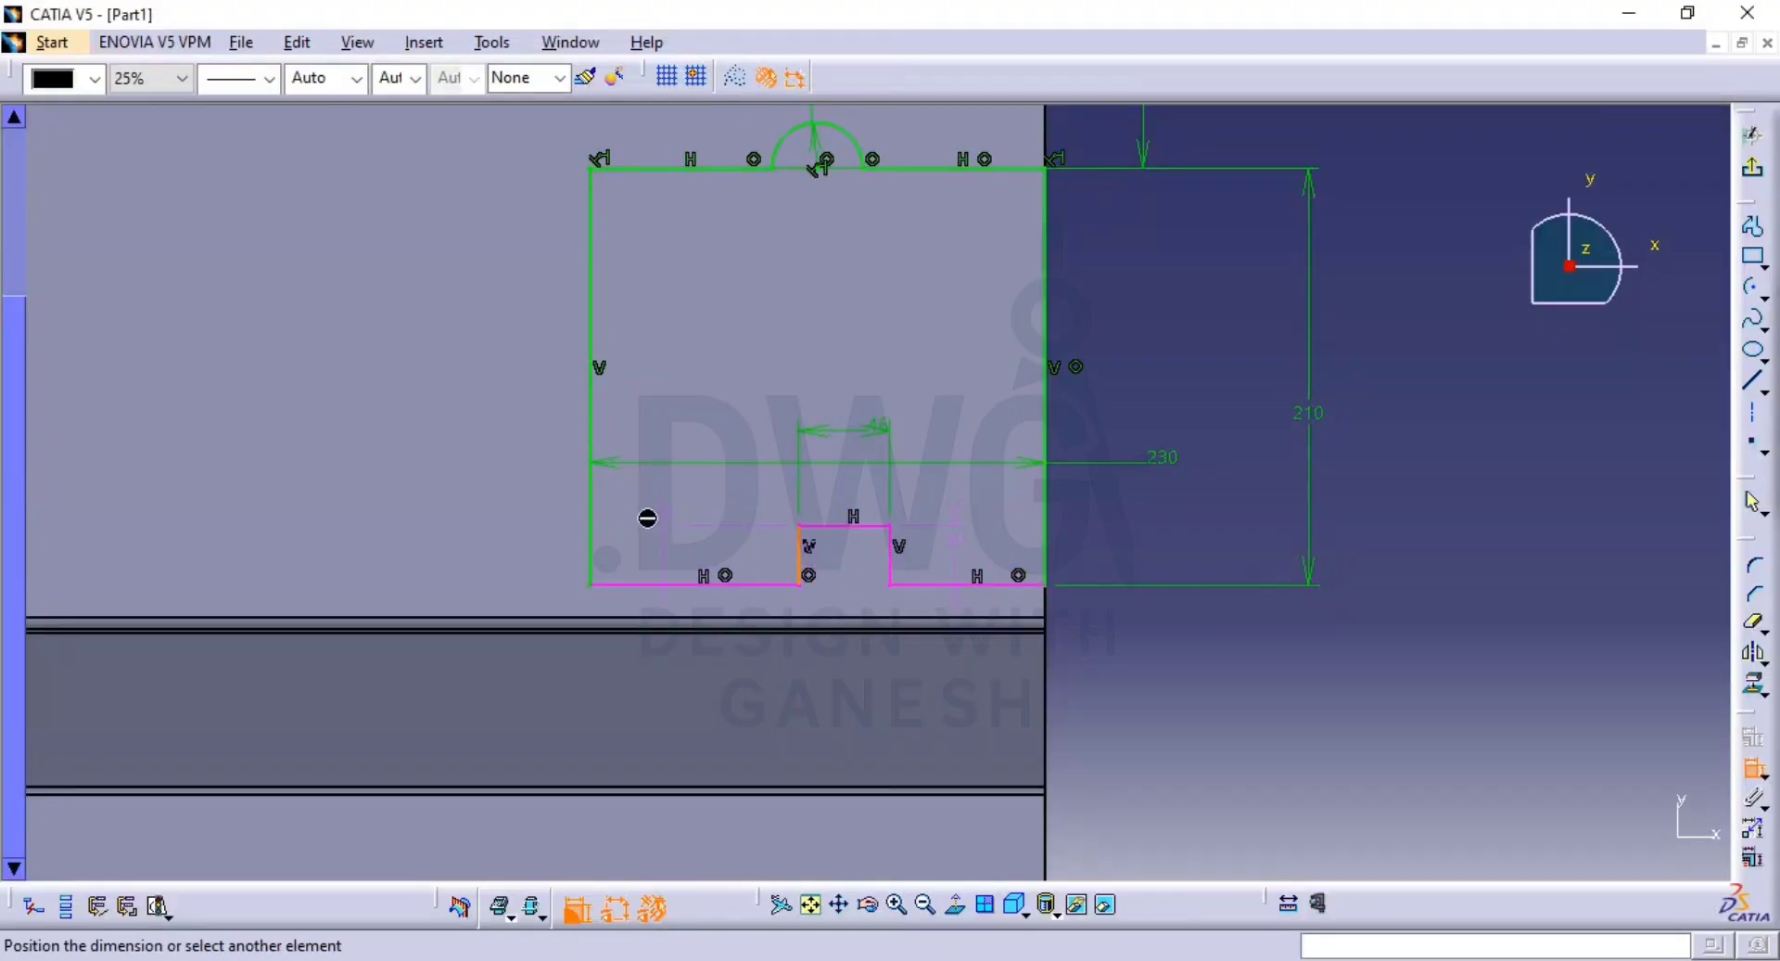
left_click(591, 550)
left_click(547, 526)
double_click(530, 525)
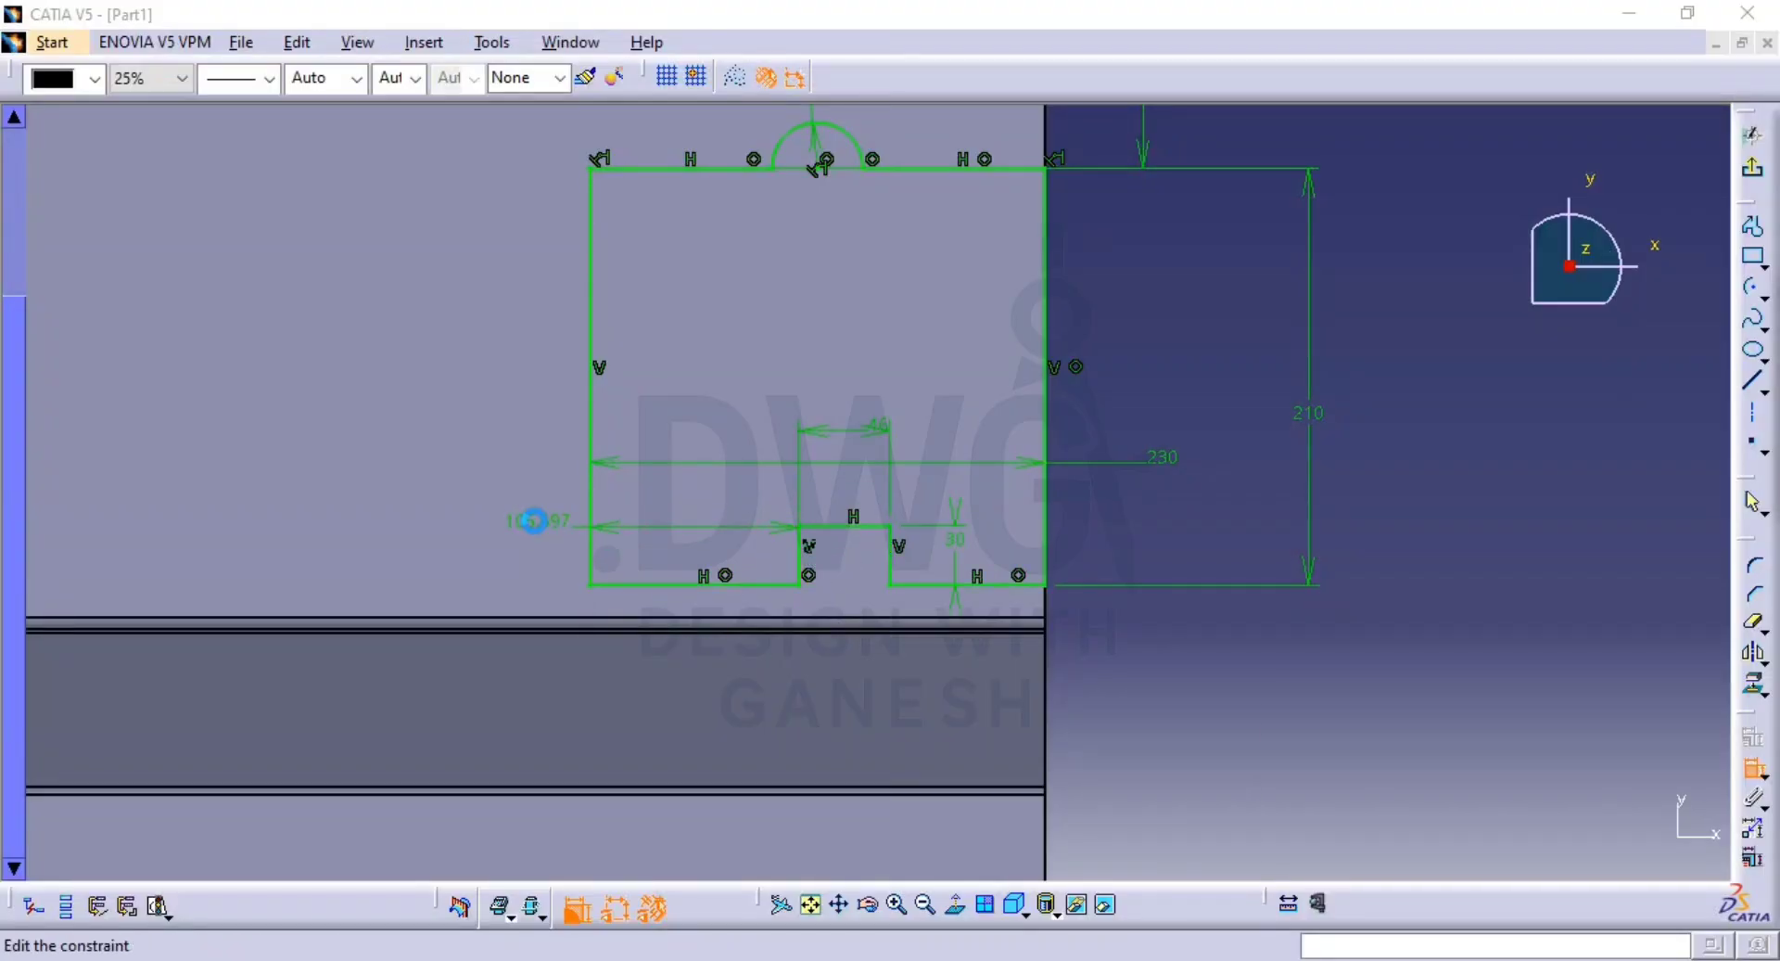
type("83.5")
key("Return")
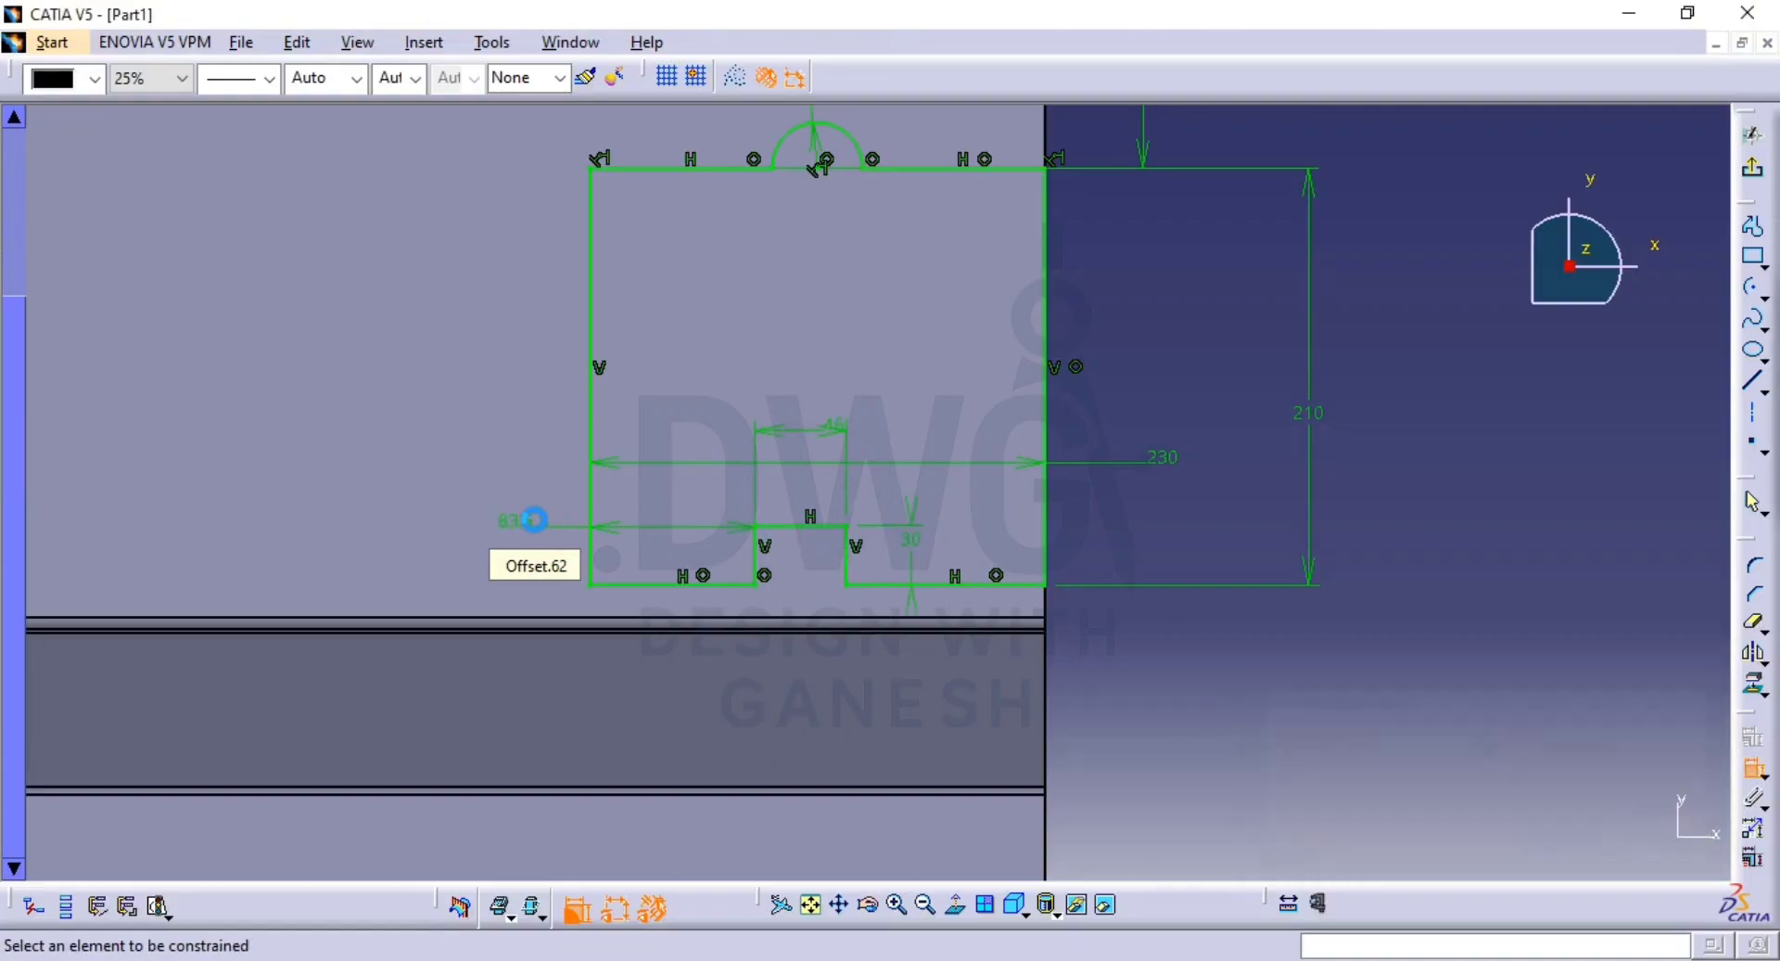
Check the reference drawing and sketch a vertical line from the rectangle's lower side down across the bends, about 50 mm inside the part's side edge.
key("alt+Tab")
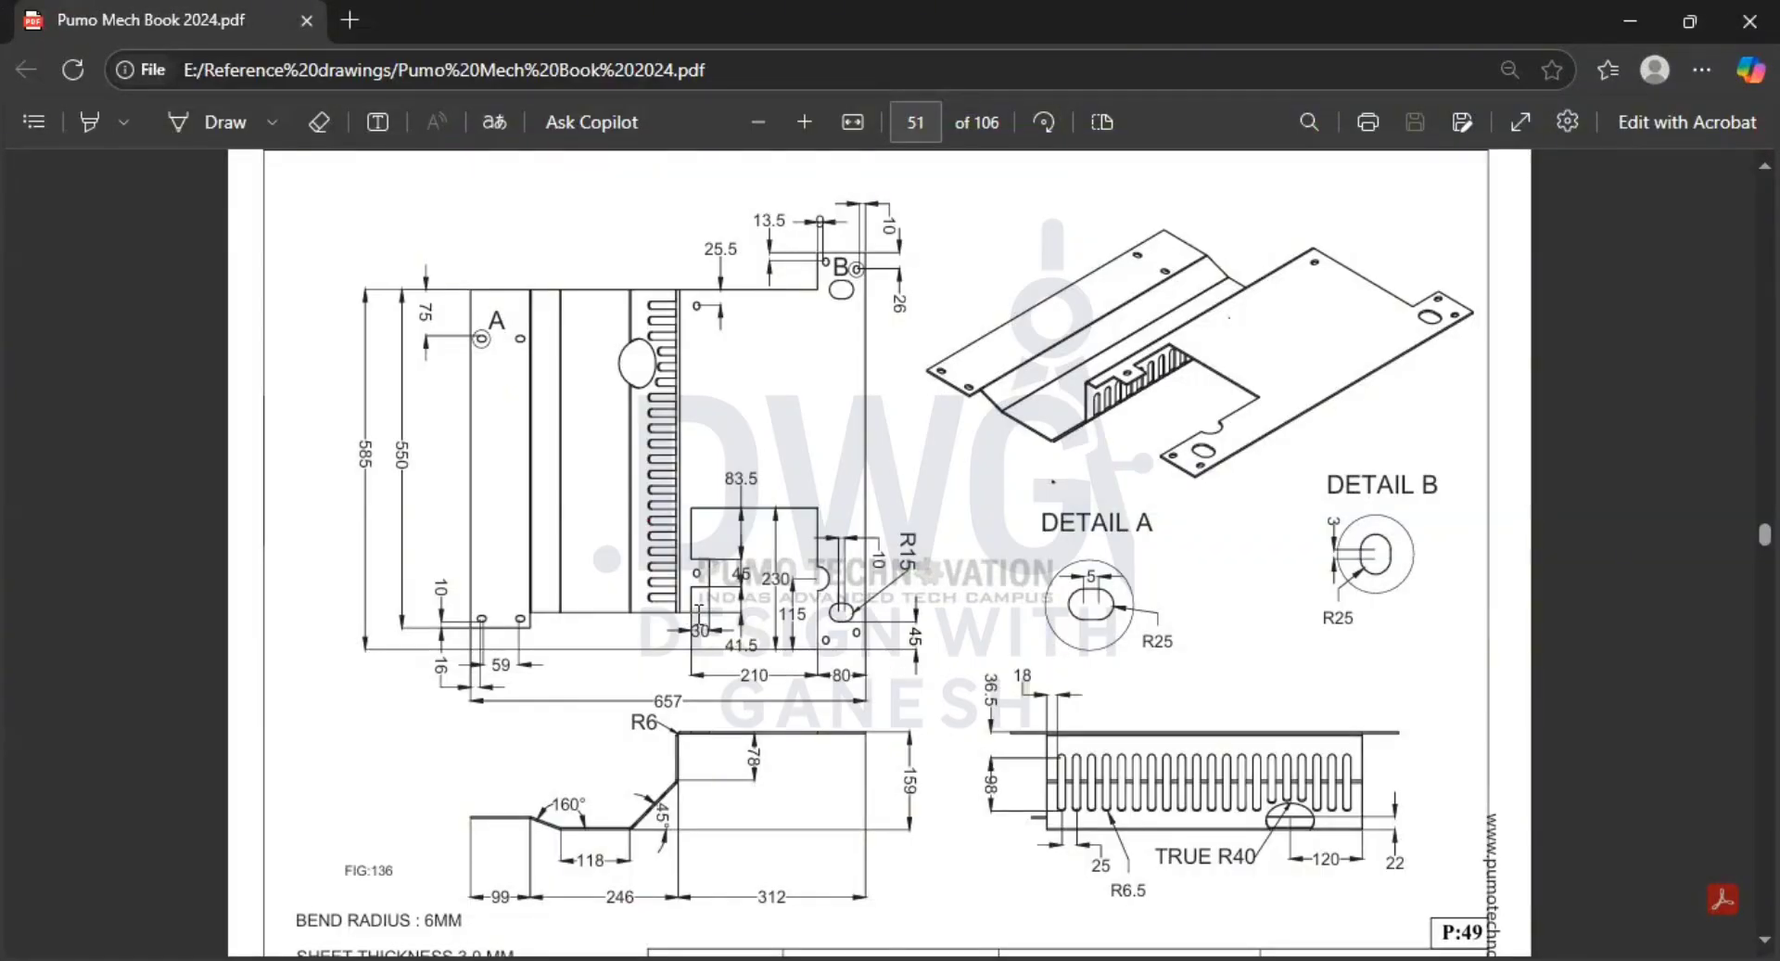
key("alt+Tab")
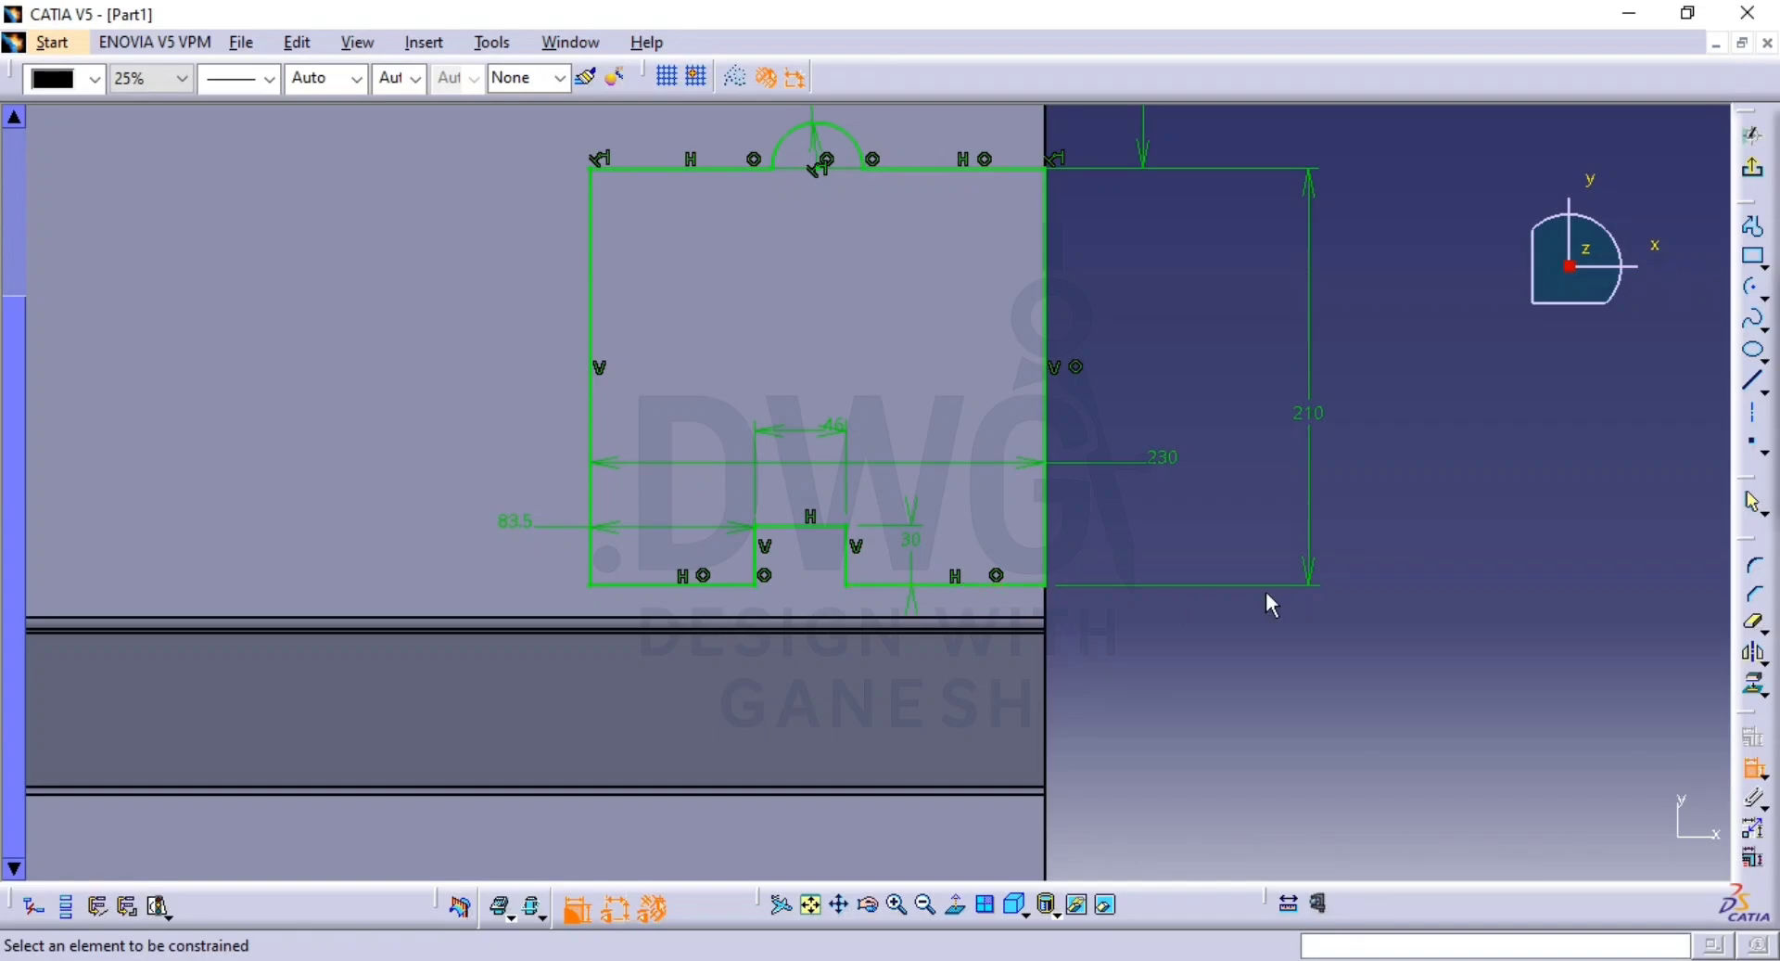
left_click(1753, 380)
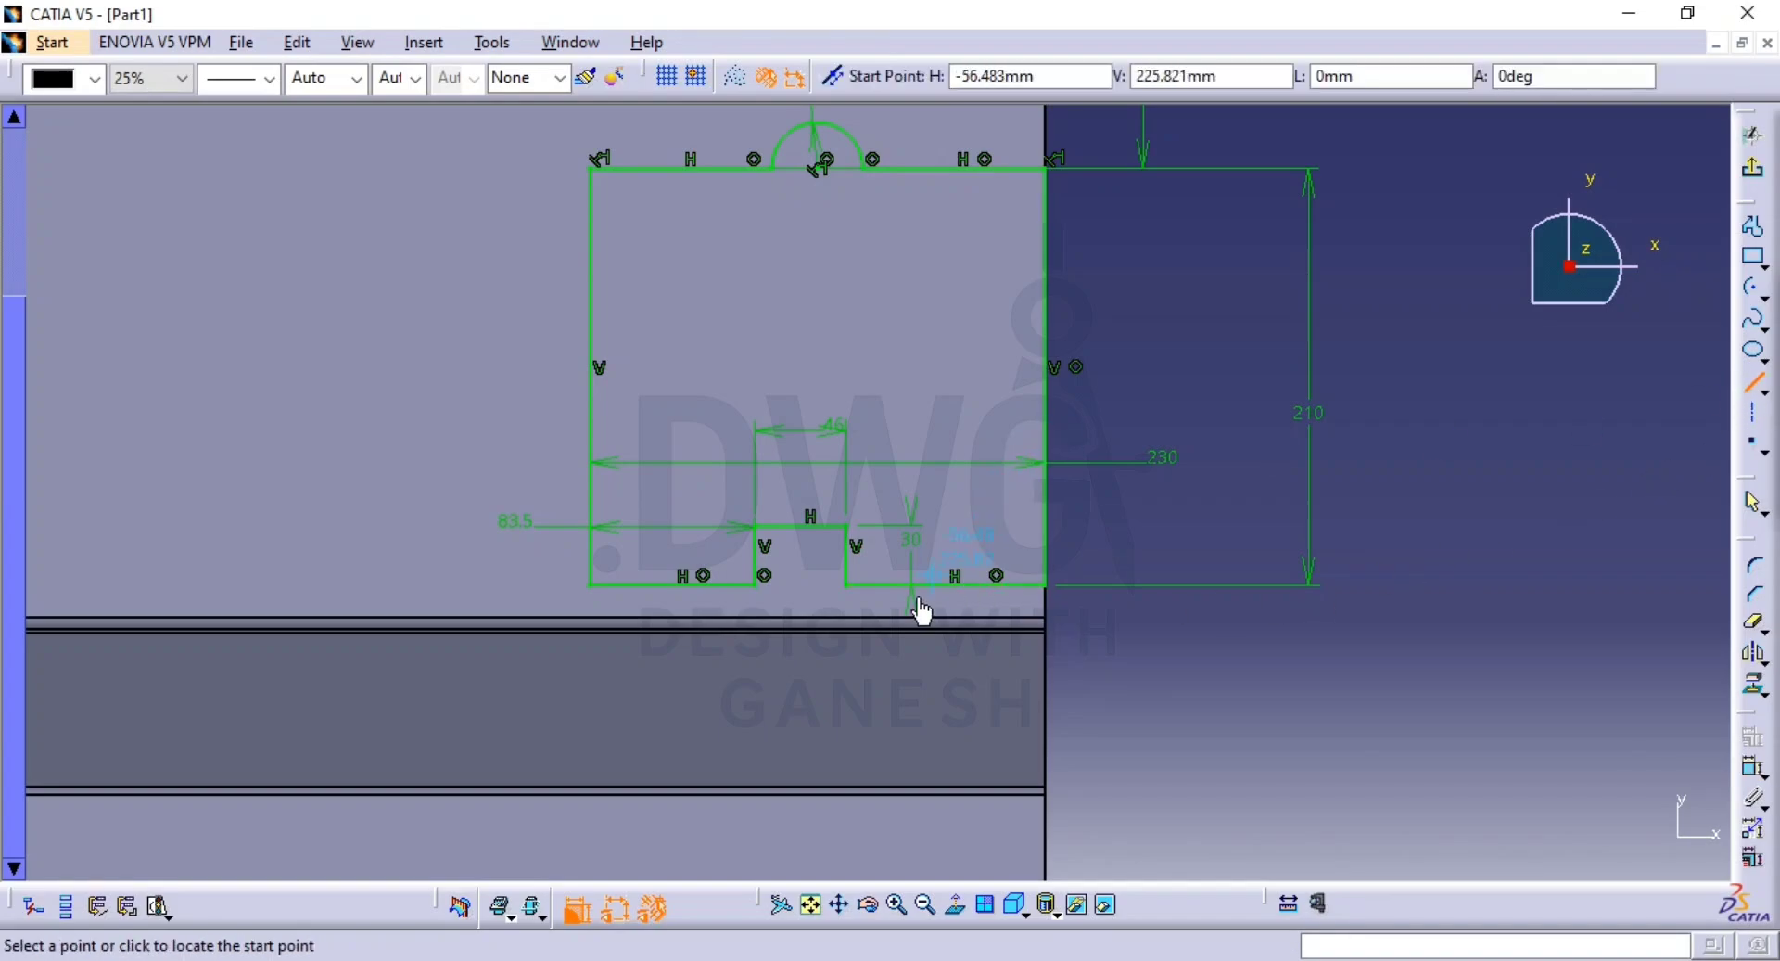
left_click(946, 585)
middle_click_drag(953, 666, 942, 814, "ctrl")
middle_click_drag(935, 750, 918, 595)
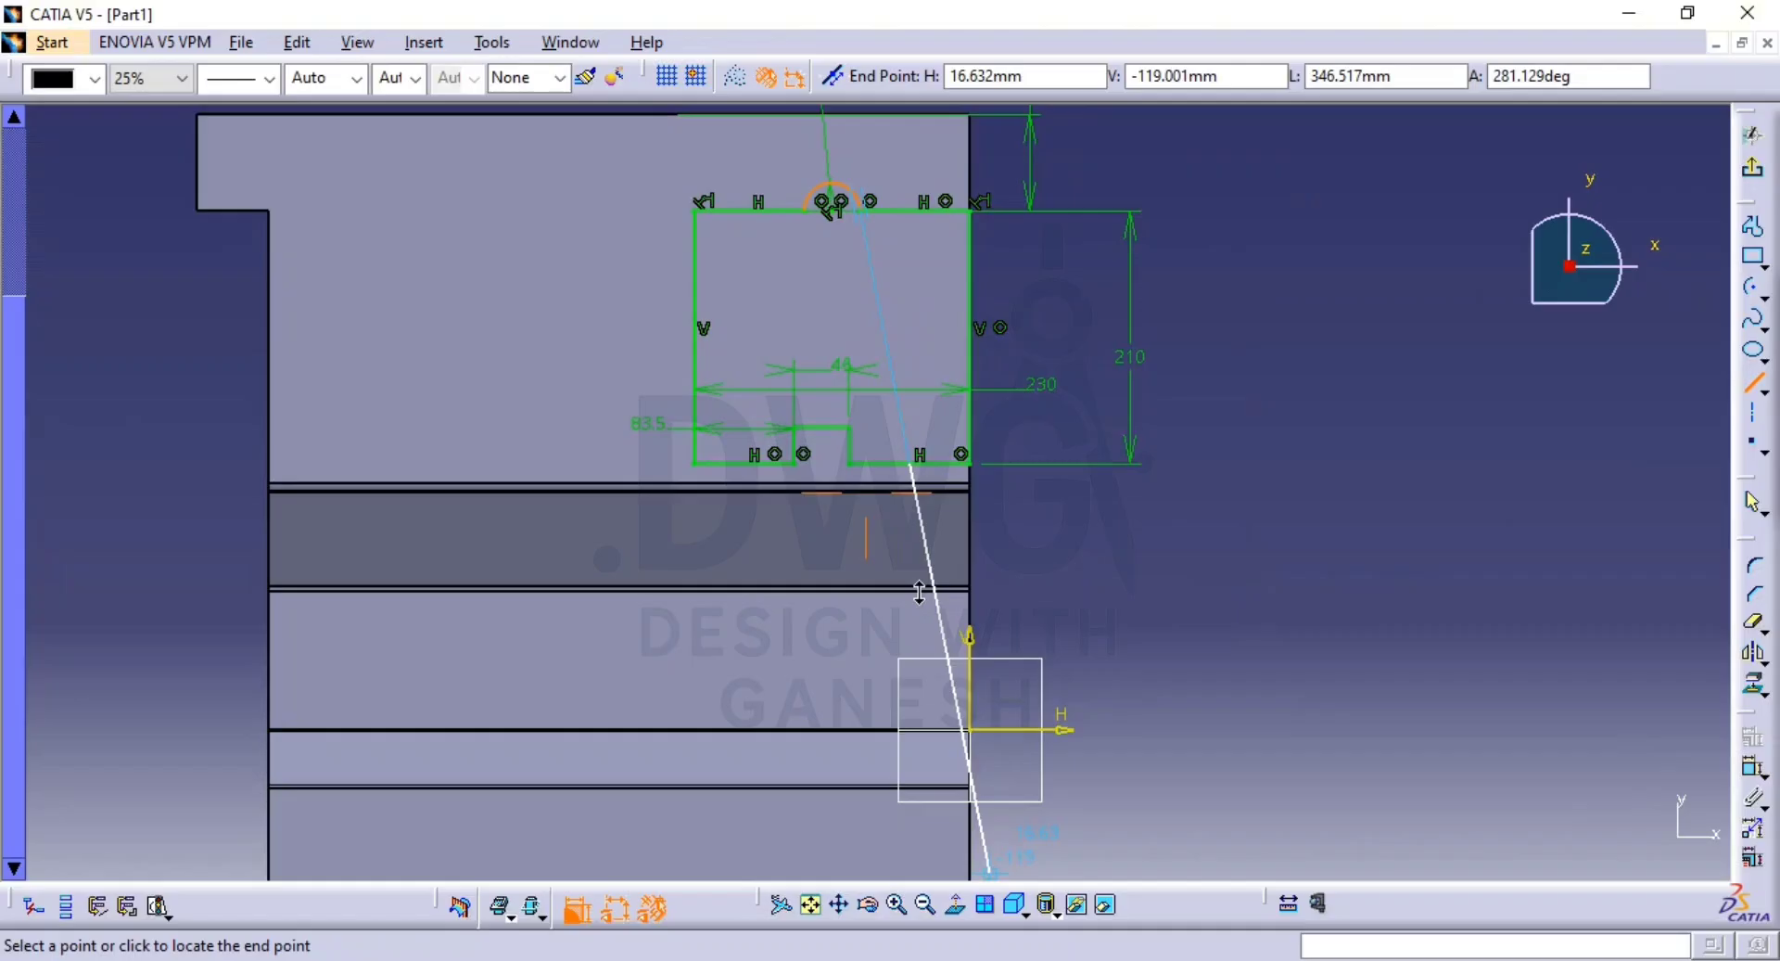
left_click(925, 783)
mouse_move(925, 783)
middle_mouse_down()
mouse_move(883, 749)
mouse_move(795, 751)
mouse_move(684, 687)
mouse_move(584, 548)
mouse_move(706, 640)
mouse_move(655, 449)
mouse_move(794, 568)
mouse_move(784, 454)
mouse_move(724, 485)
middle_mouse_up()
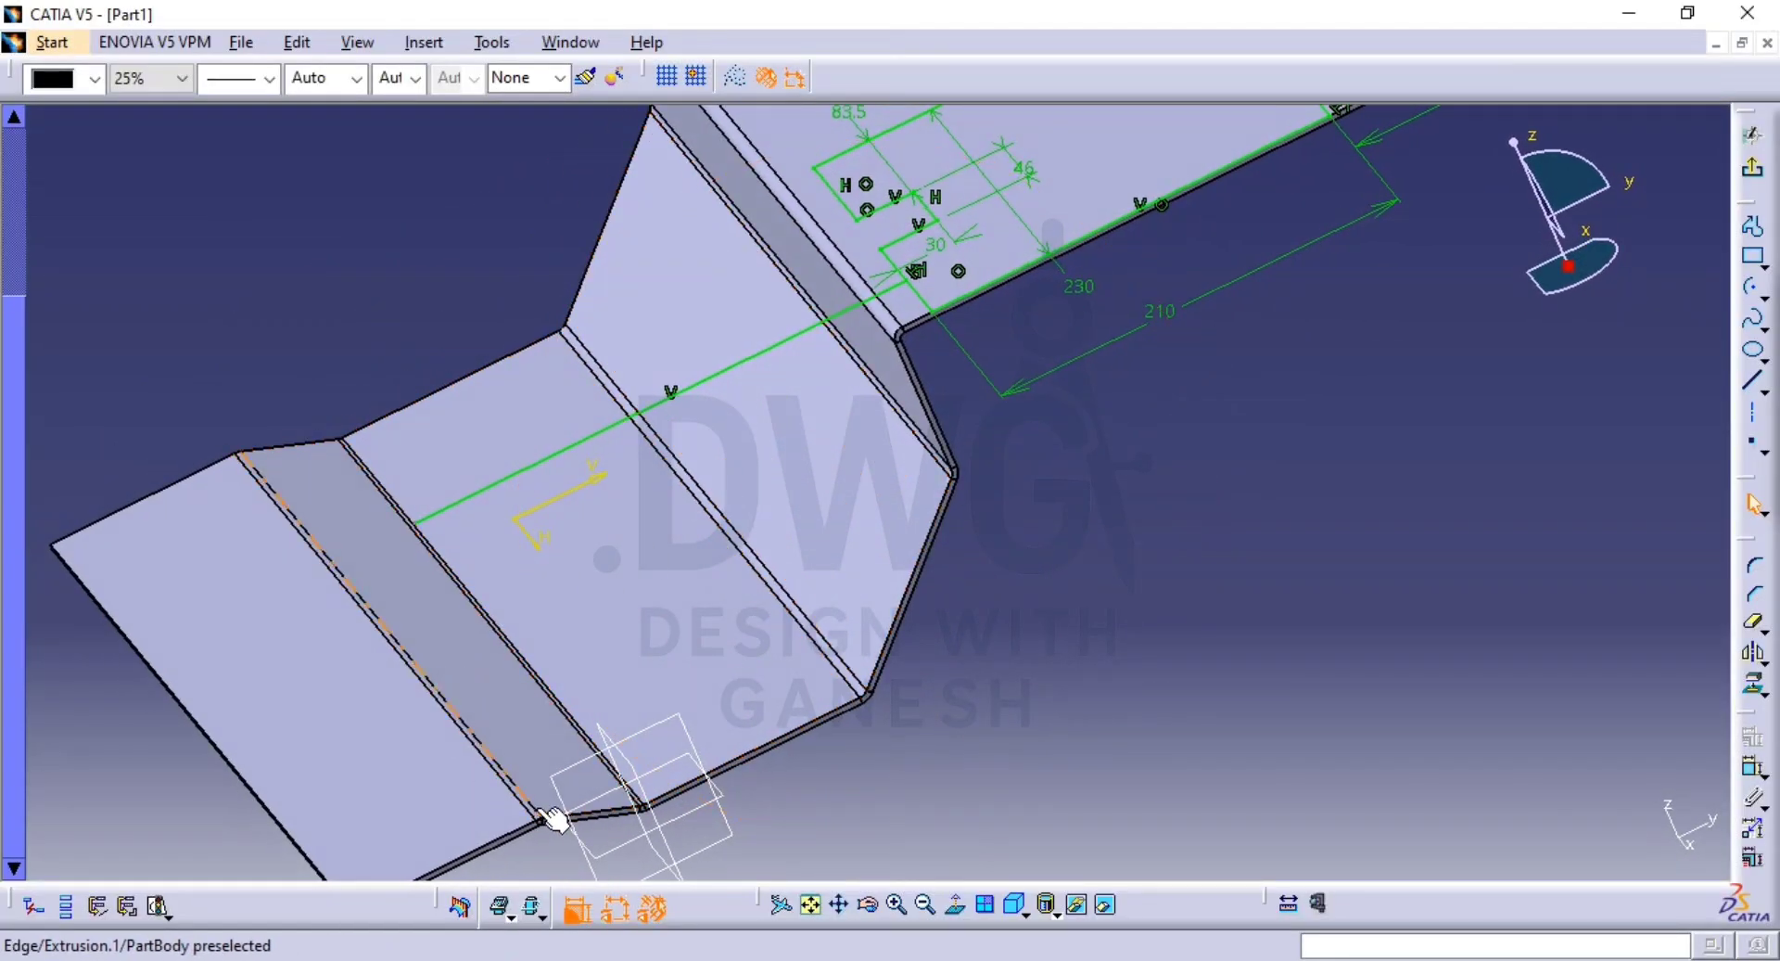
left_click(955, 904)
mouse_move(1327, 640)
middle_mouse_down()
mouse_move(1307, 635)
mouse_move(1303, 534)
middle_mouse_up()
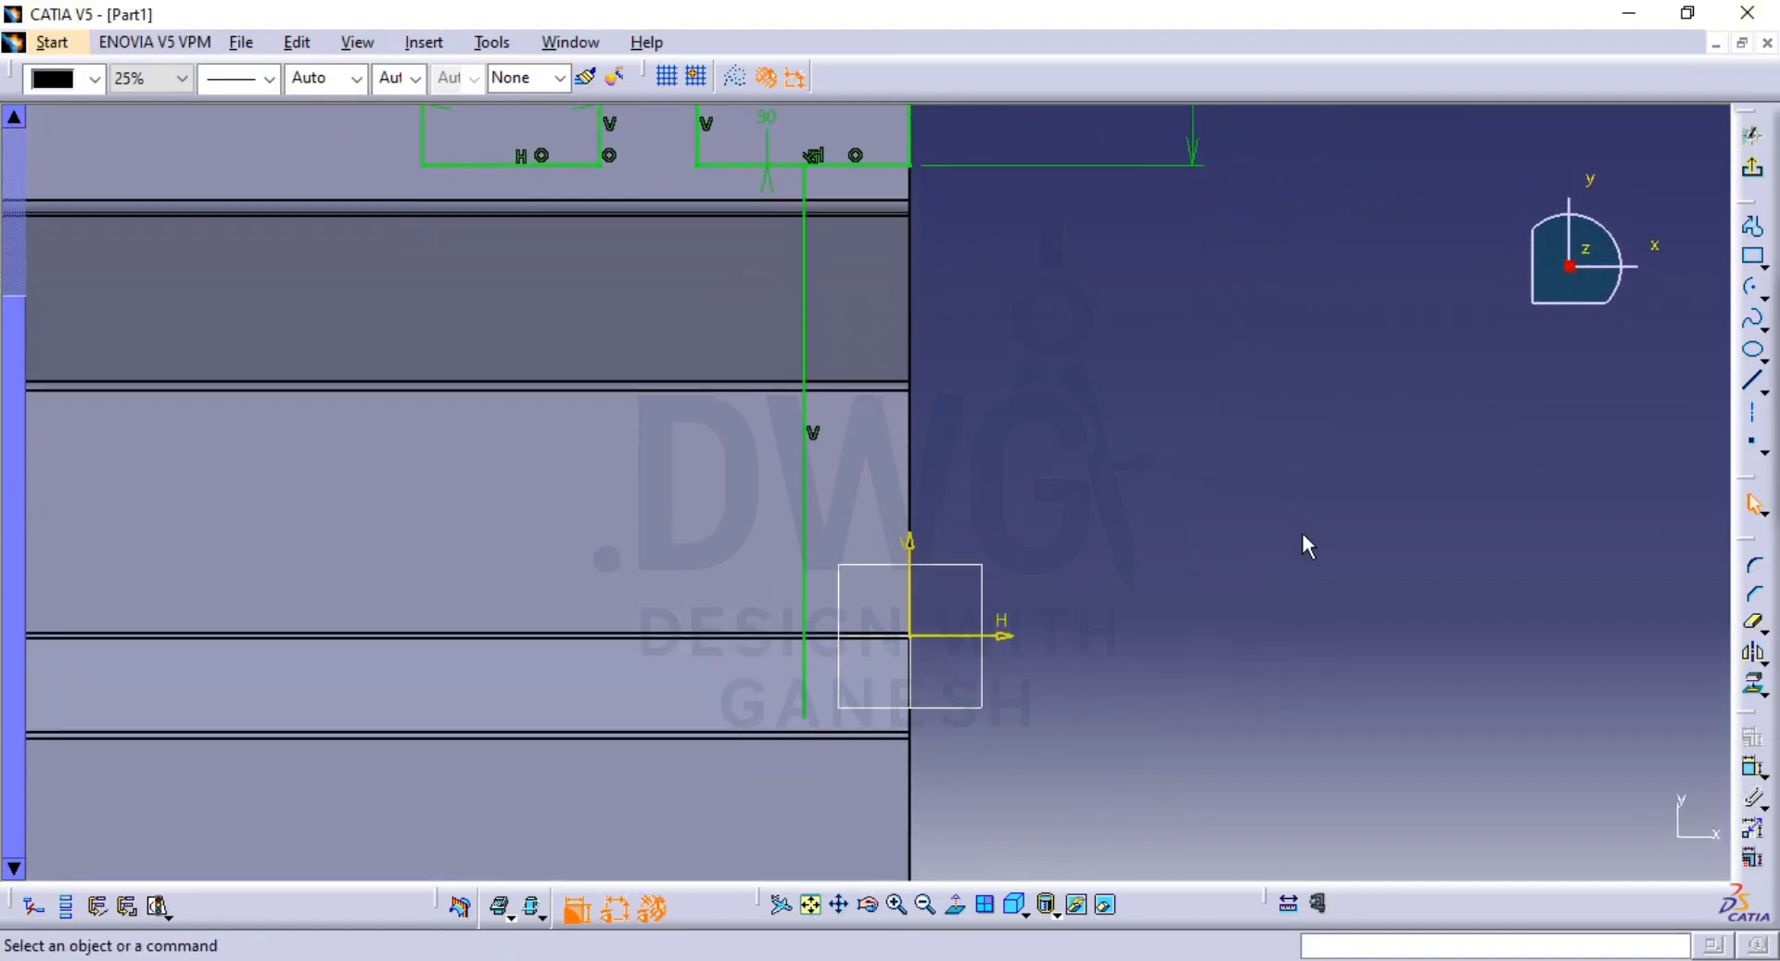
Constrain the lower endpoint of the vertical line to be coincident with the nearby bend edge.
left_click(1751, 770)
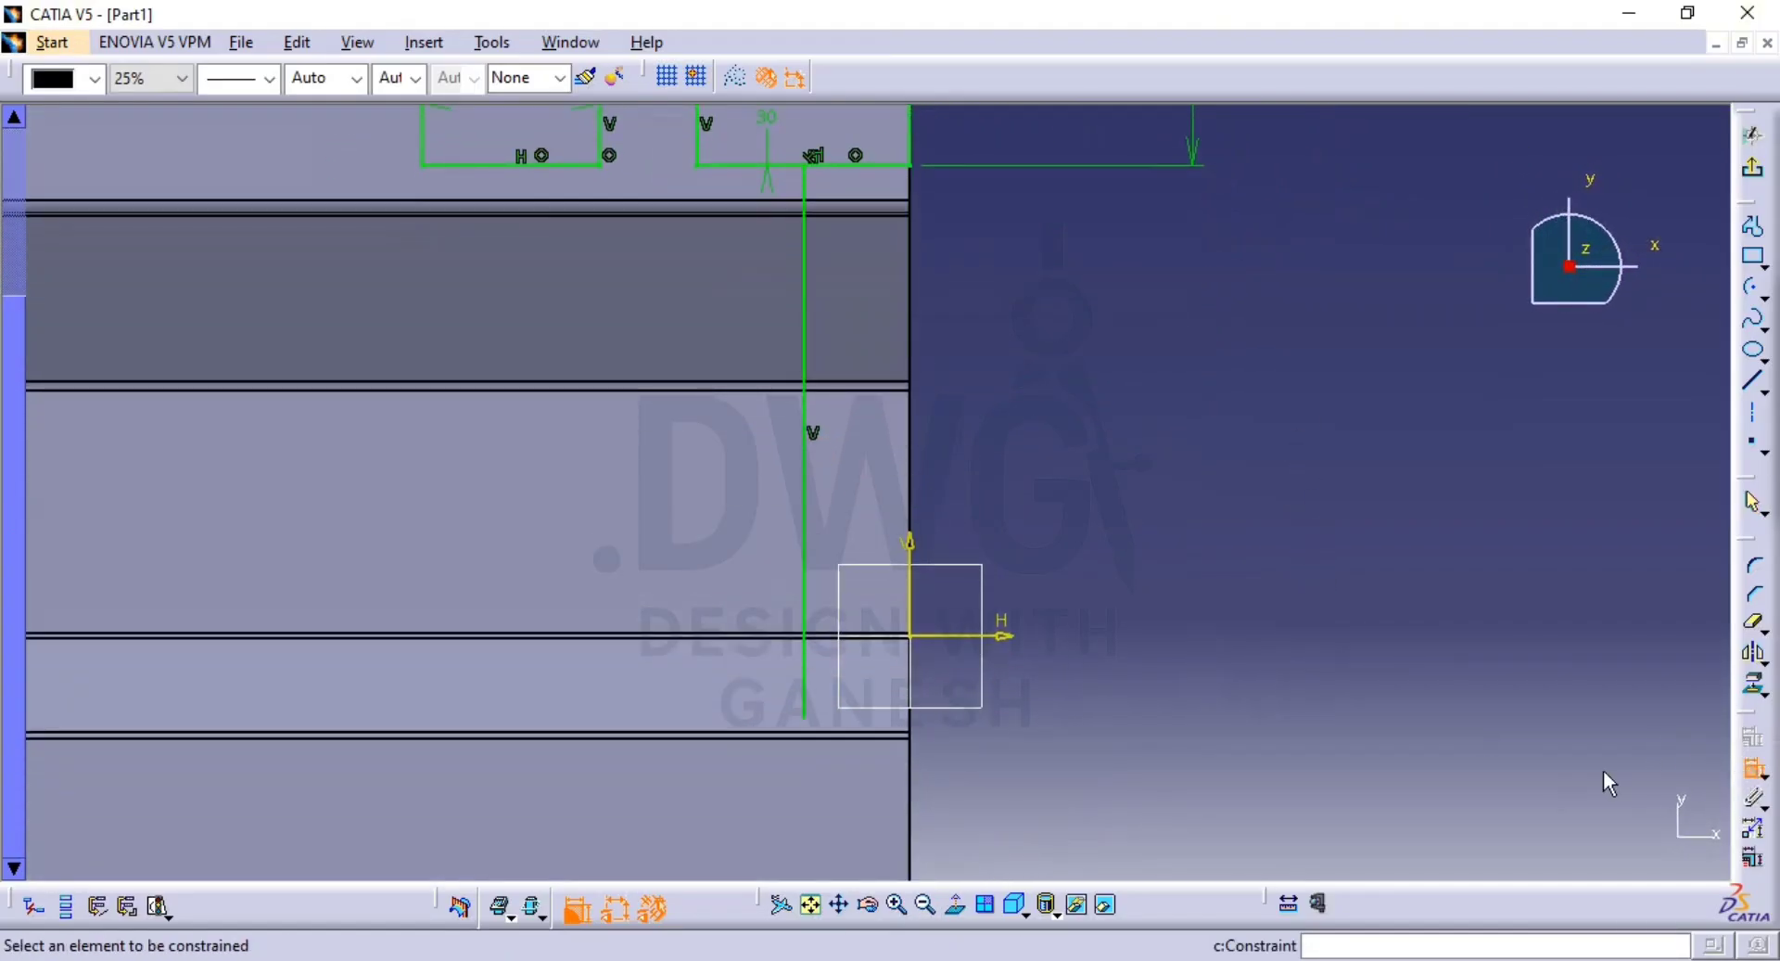
left_click(807, 718)
left_click(834, 734)
right_click(1062, 700)
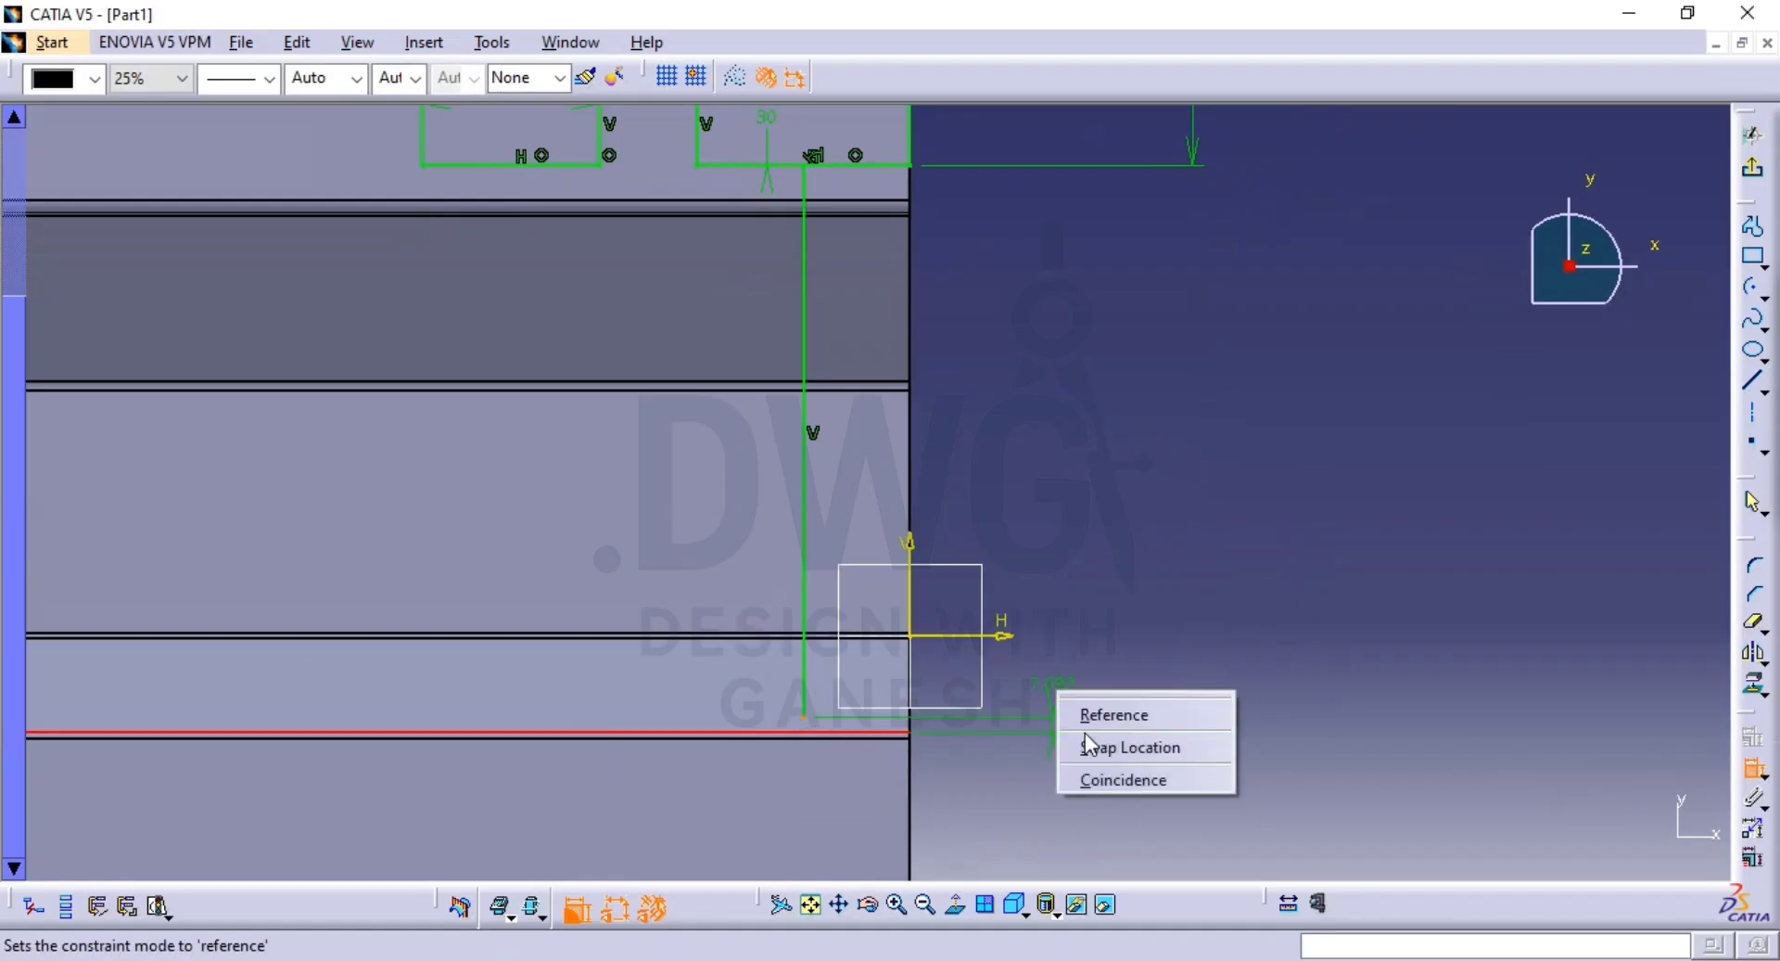
left_click(1136, 785)
middle_click_drag(1094, 608, 1408, 770)
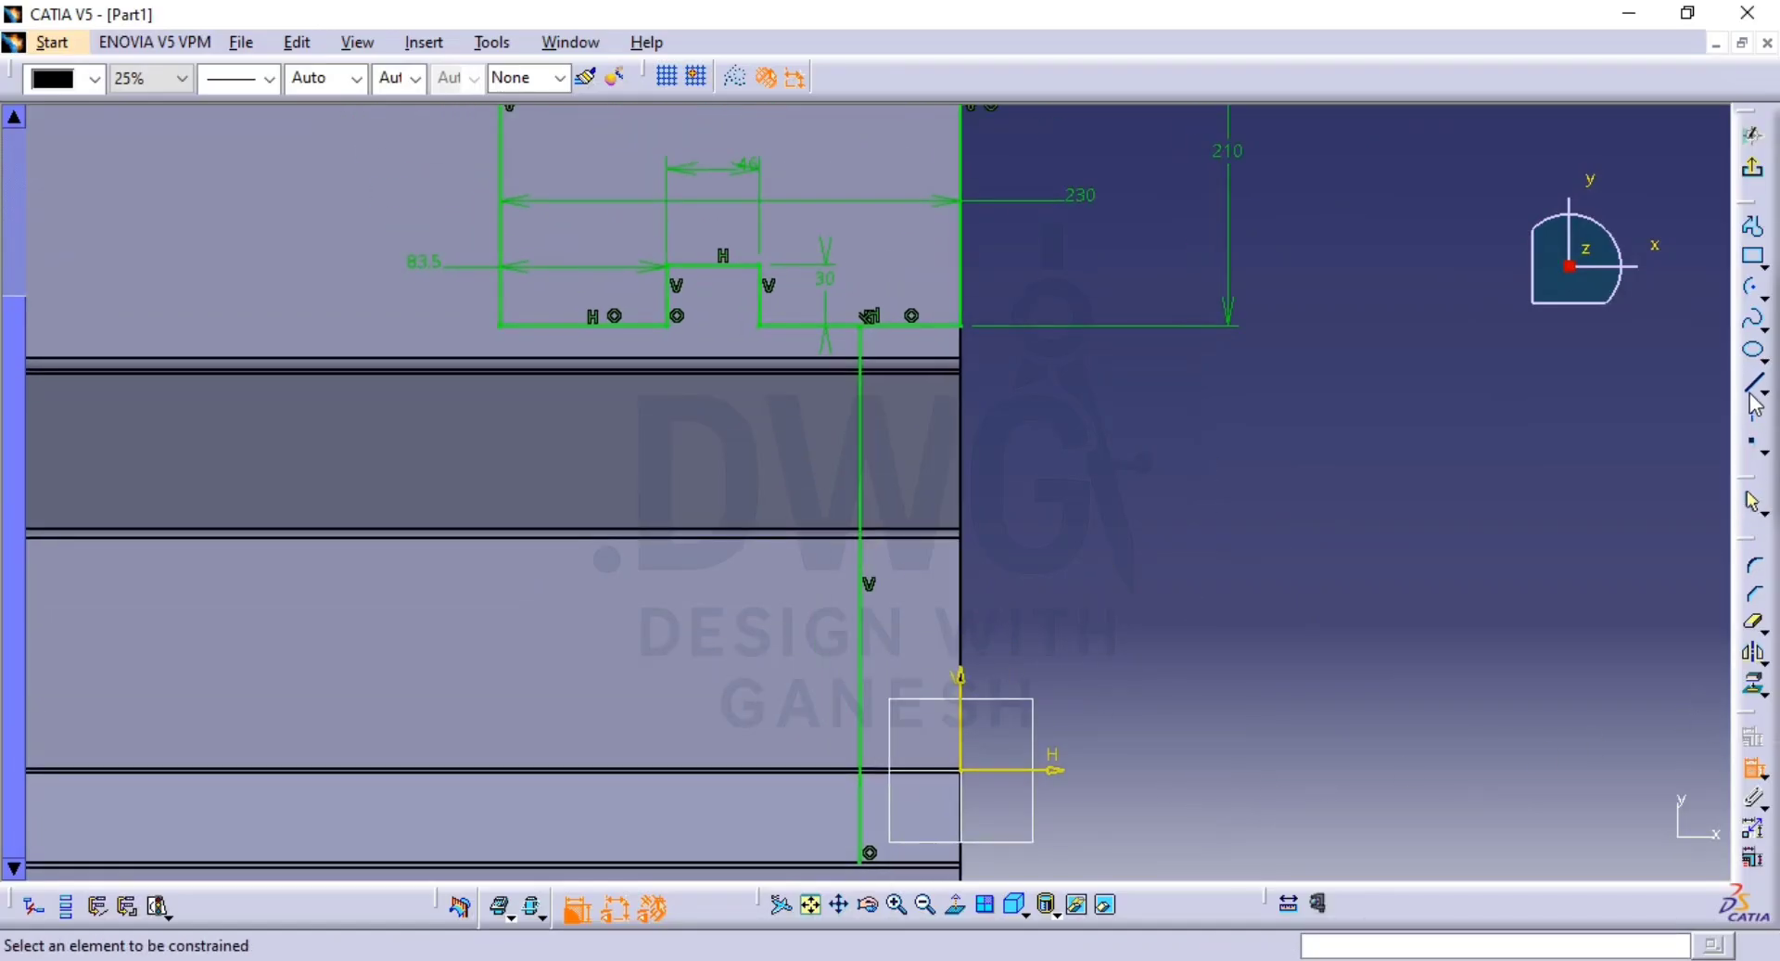
Sketch a profile from the vertical line's lower end horizontally to the part's side edge and up to the rectangle's lower corner.
left_click(1751, 227)
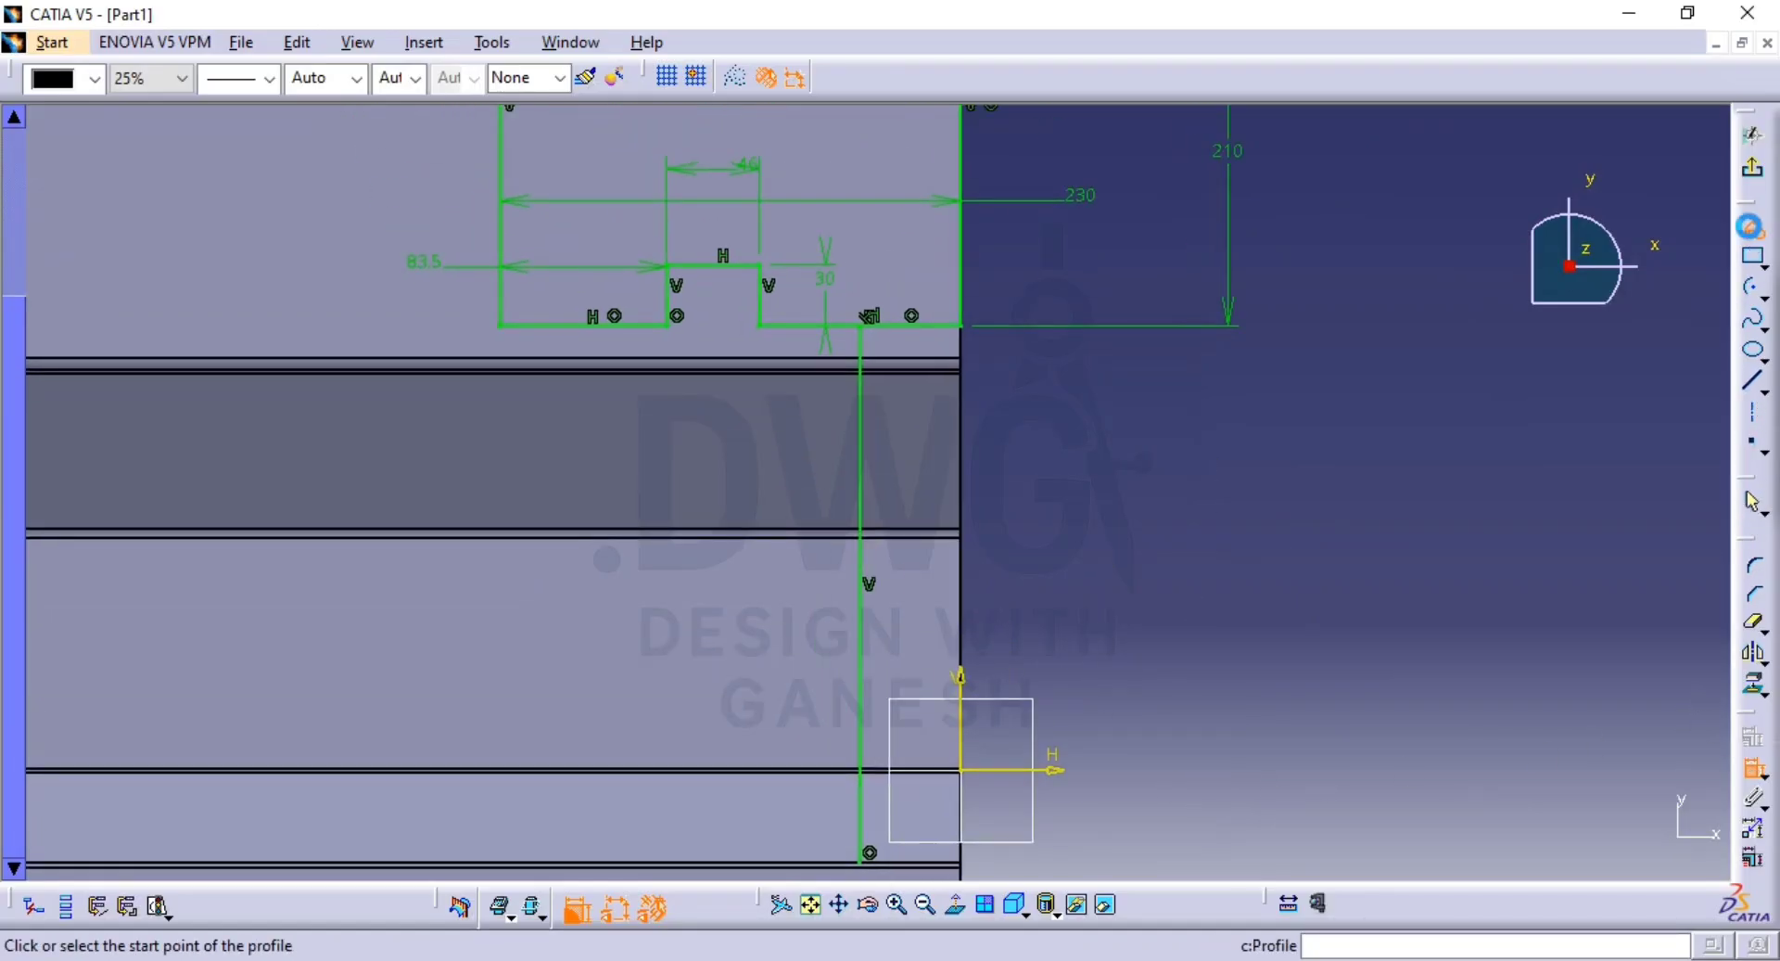
left_click(870, 861)
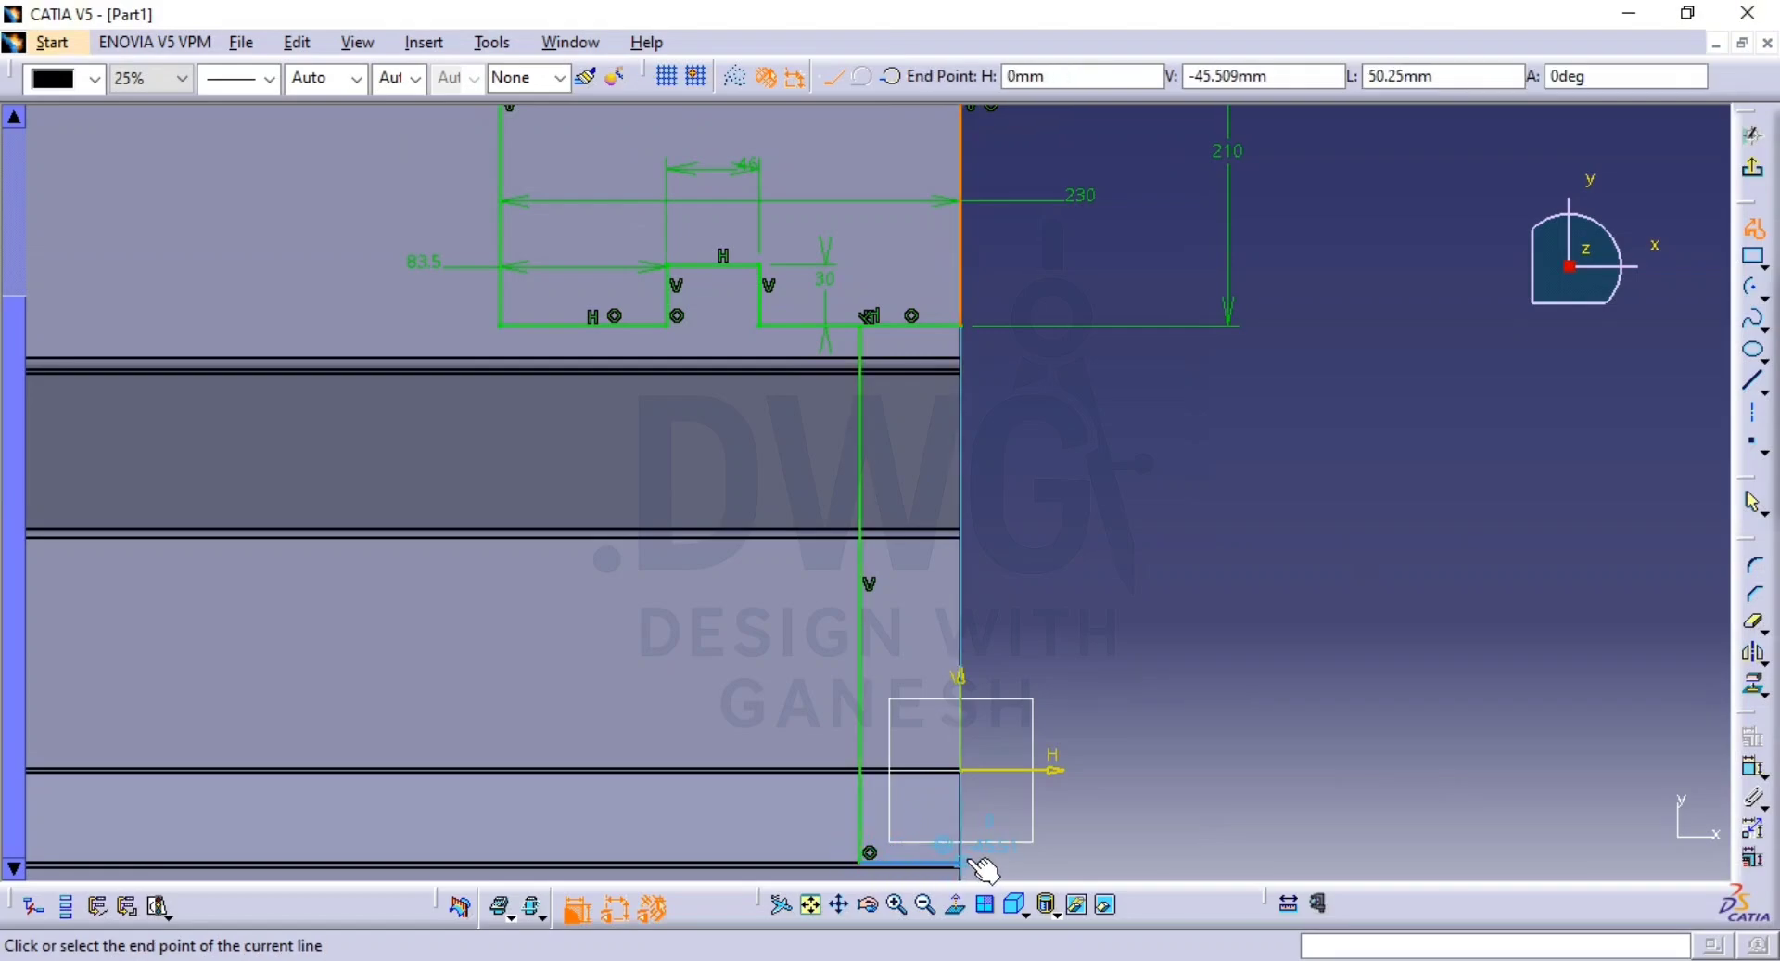
left_click(961, 861)
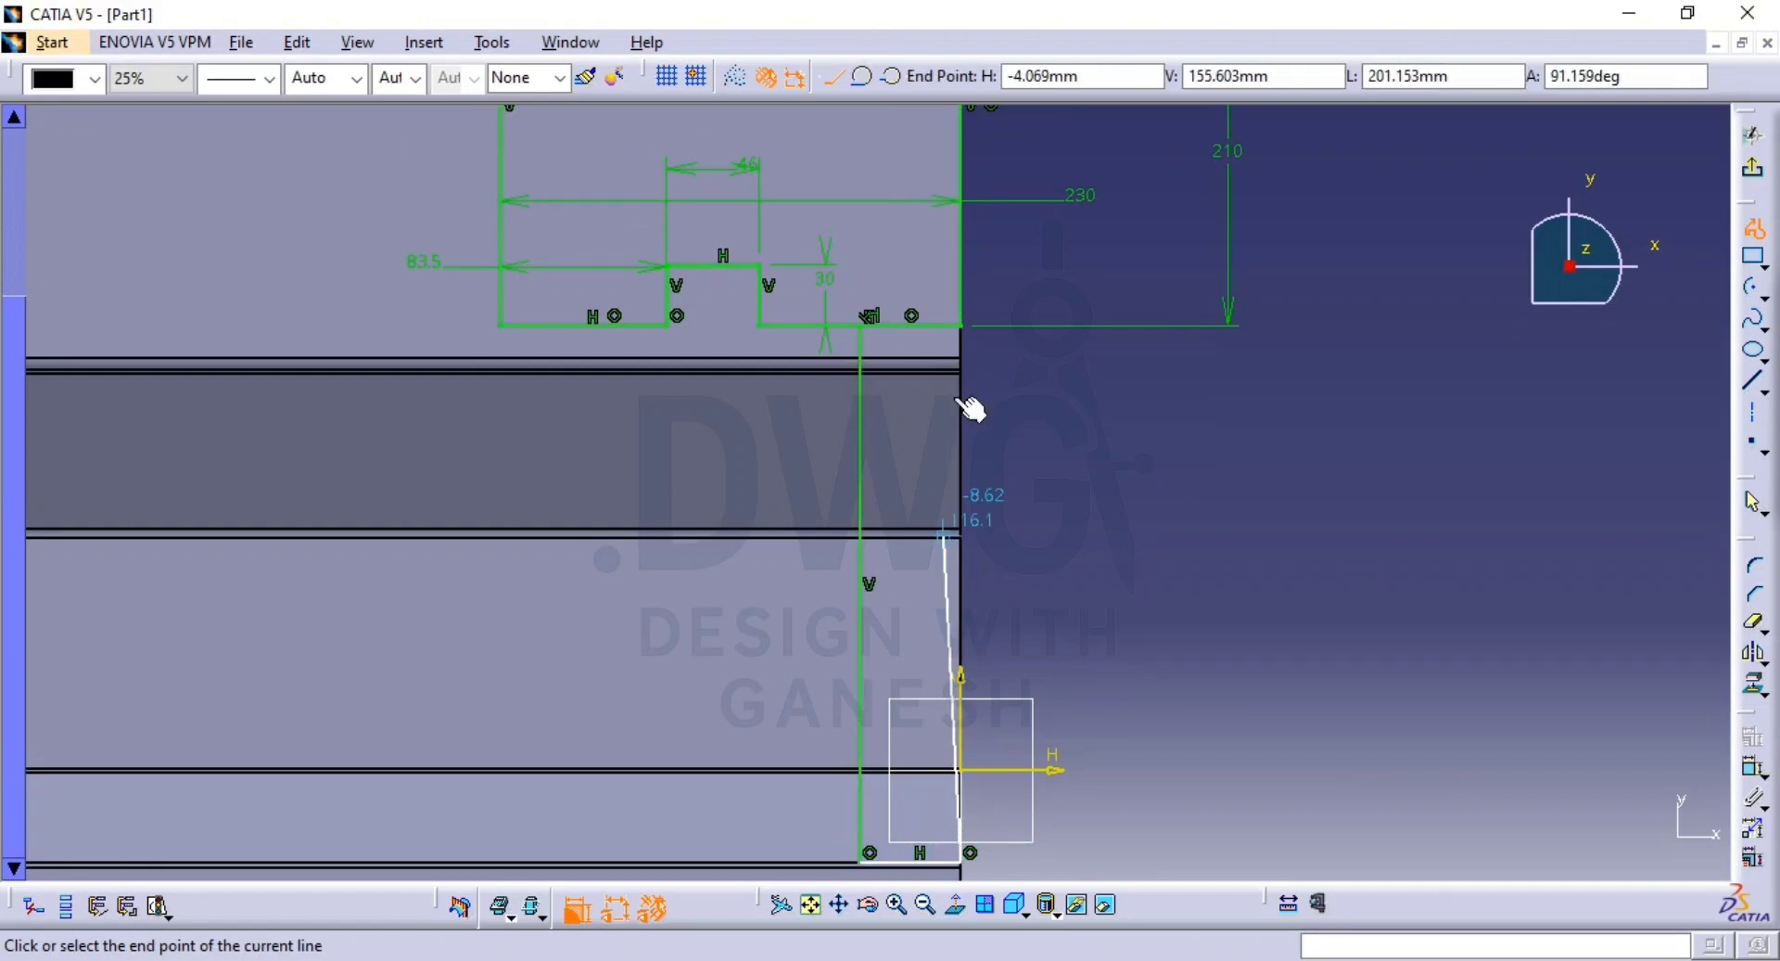
double_click(961, 324)
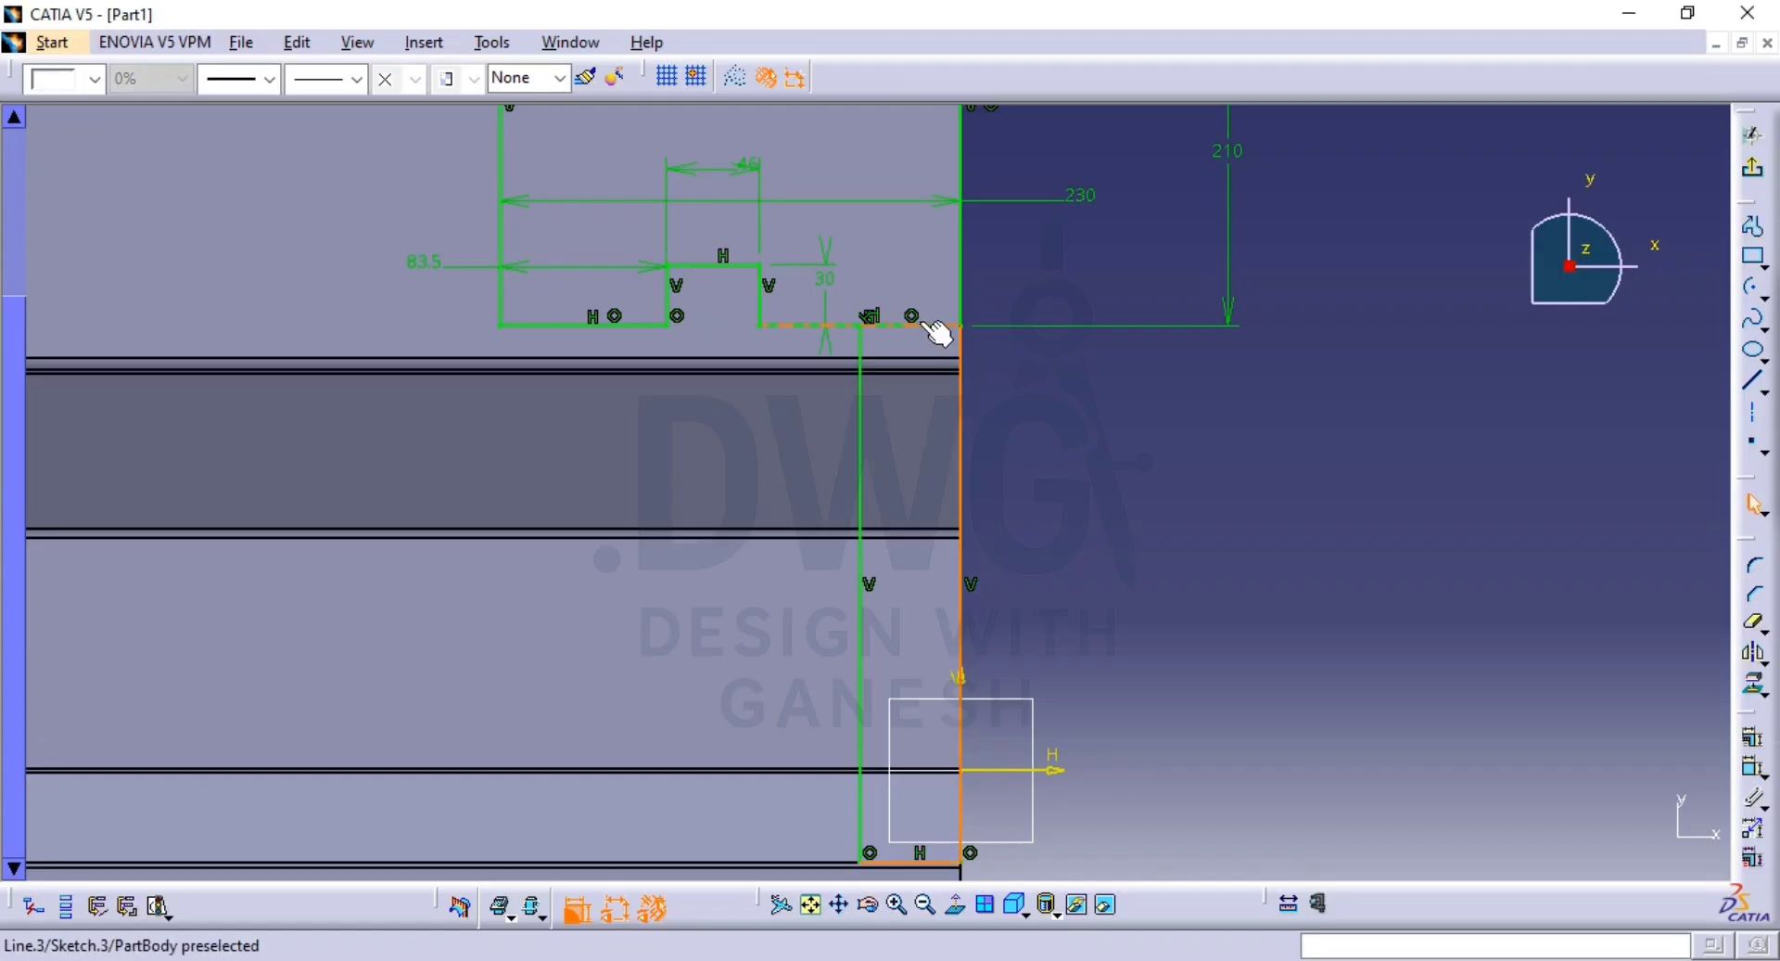
Quick-trim the part of the rectangle's lower side between the new vertical line and the part's side edge.
left_click(1762, 628)
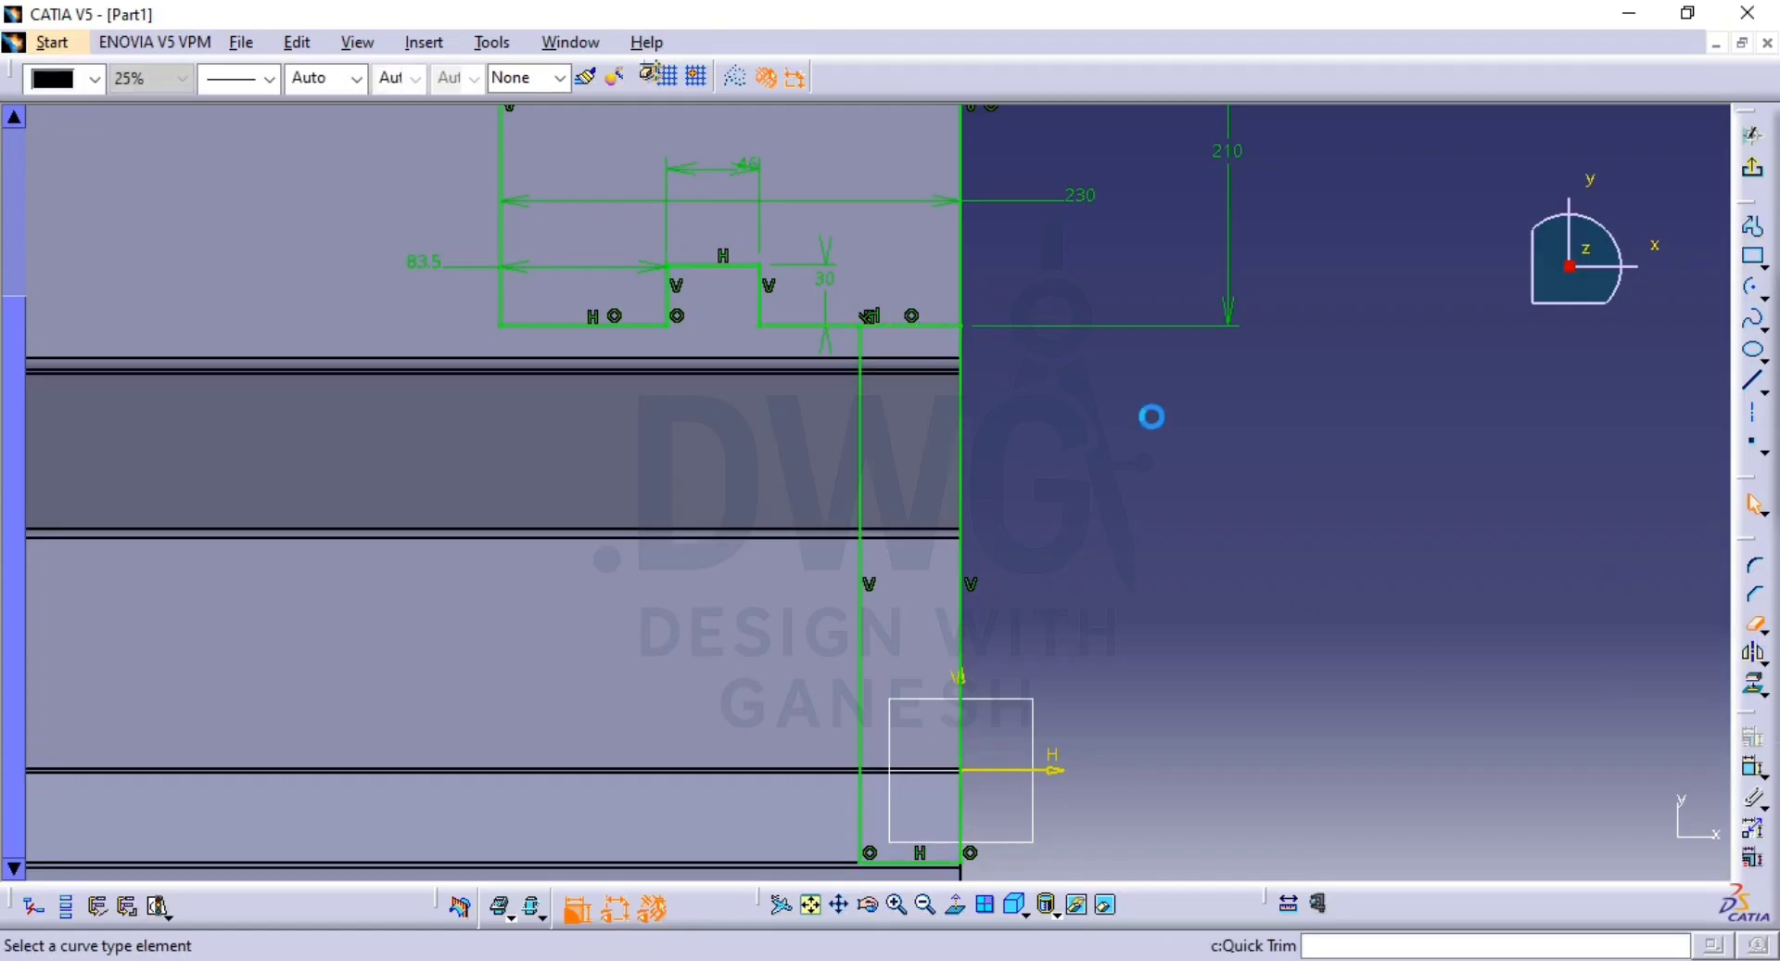
left_click(927, 327)
left_click(958, 550)
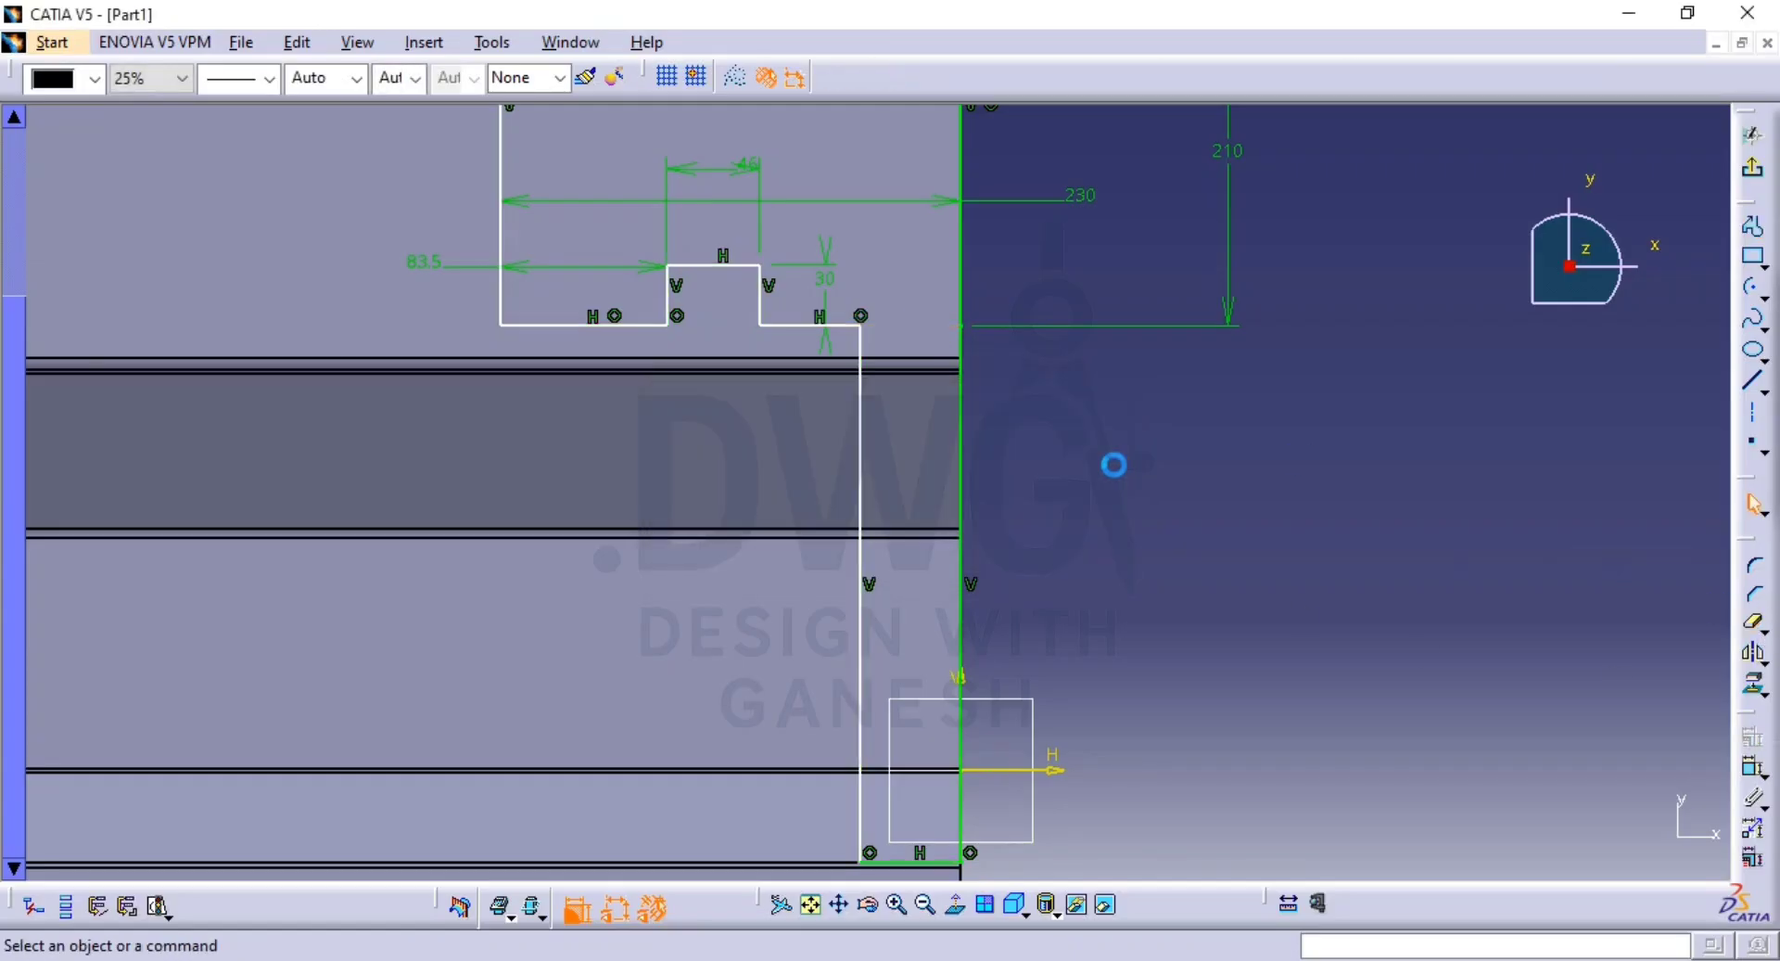
mouse_move(1103, 456)
middle_mouse_down()
mouse_move(1099, 534)
mouse_move(1057, 610)
middle_mouse_up()
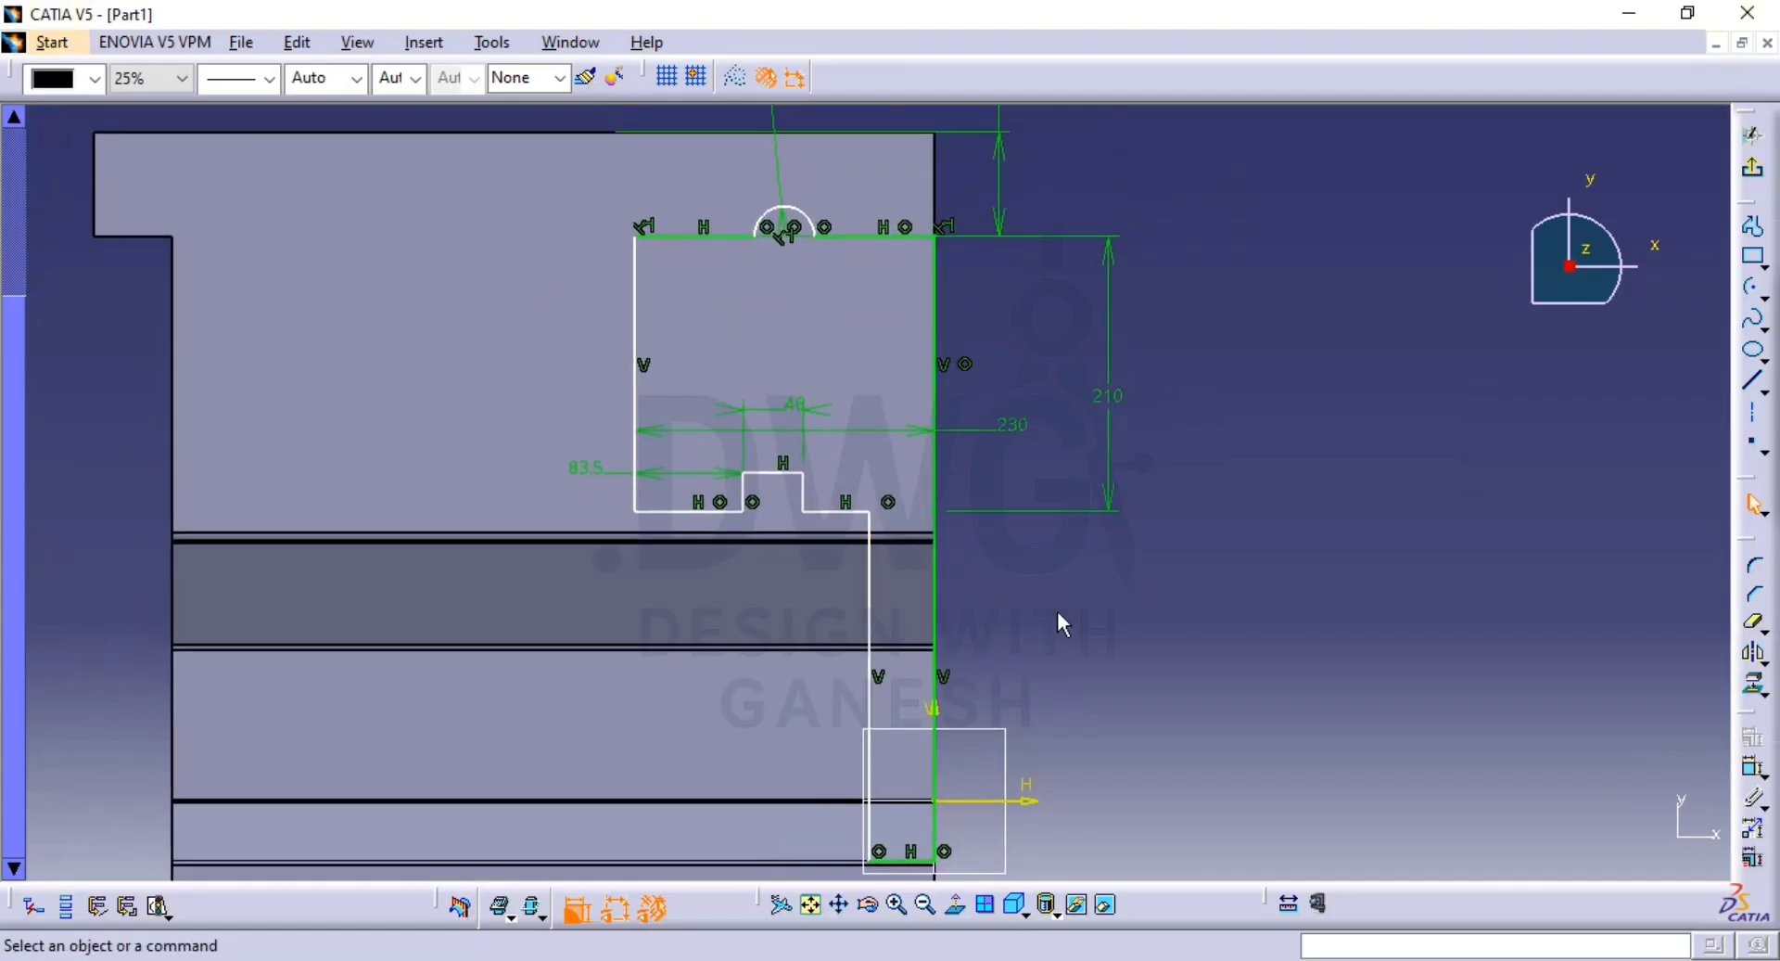
mouse_move(1029, 693)
middle_mouse_down()
mouse_move(1014, 600)
mouse_move(1141, 612)
middle_mouse_up()
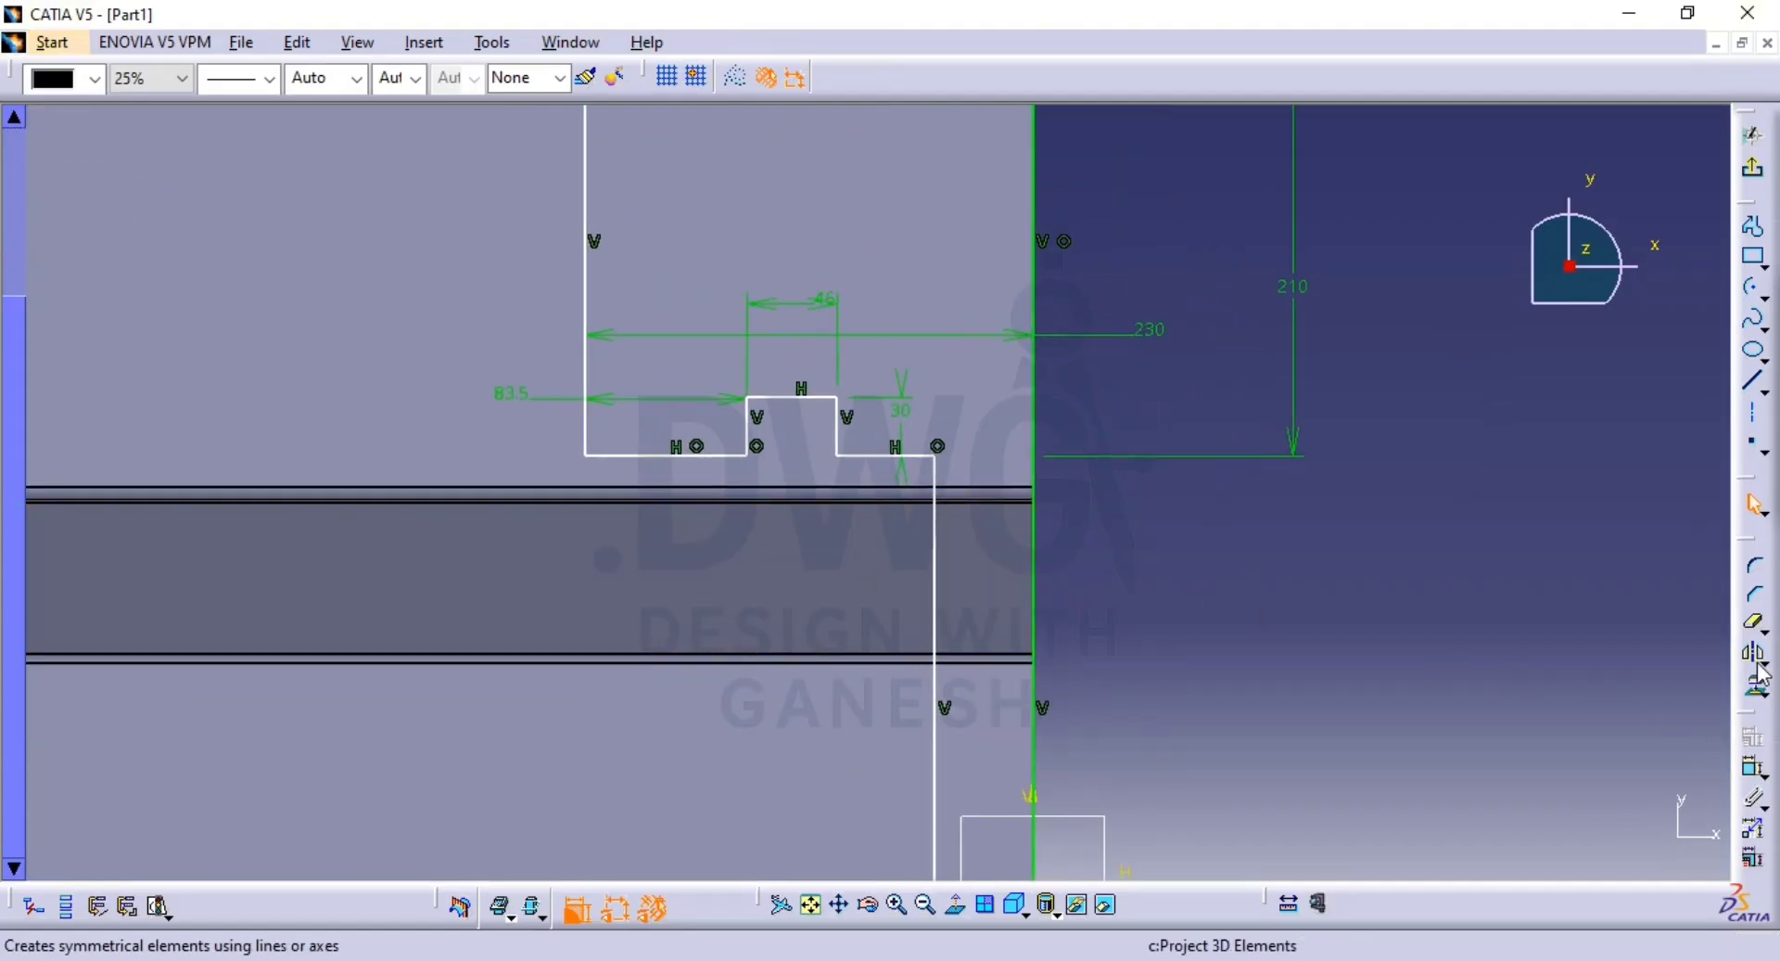
Dimension the cutout profile's overall width between its long vertical side and the part's side edge, placing the dimension above the profile.
left_click(1749, 768)
middle_click_drag(755, 309, 758, 516)
left_click(712, 440)
left_click(985, 469)
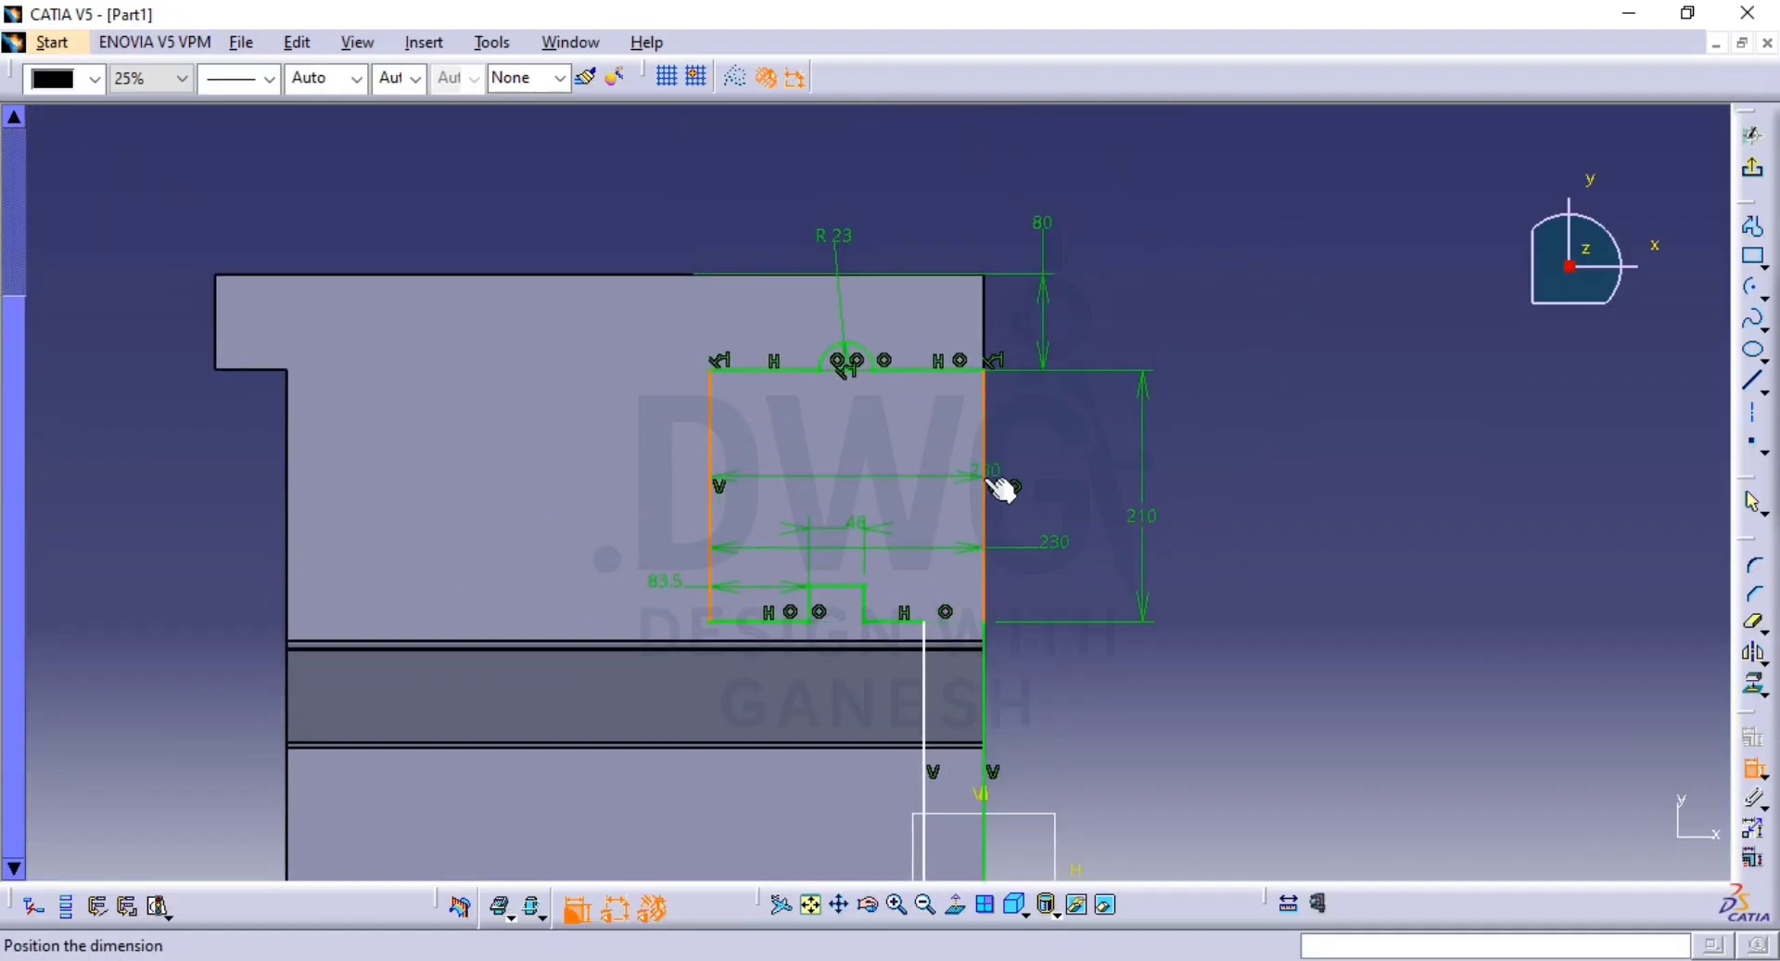
left_click(826, 176)
Dimension the distance from the notch's nearer side to the vertical line crossing the bends and set it to 41.5 mm per the drawing.
mouse_move(1062, 487)
middle_mouse_down()
mouse_move(1097, 528)
mouse_move(1085, 207)
middle_mouse_up()
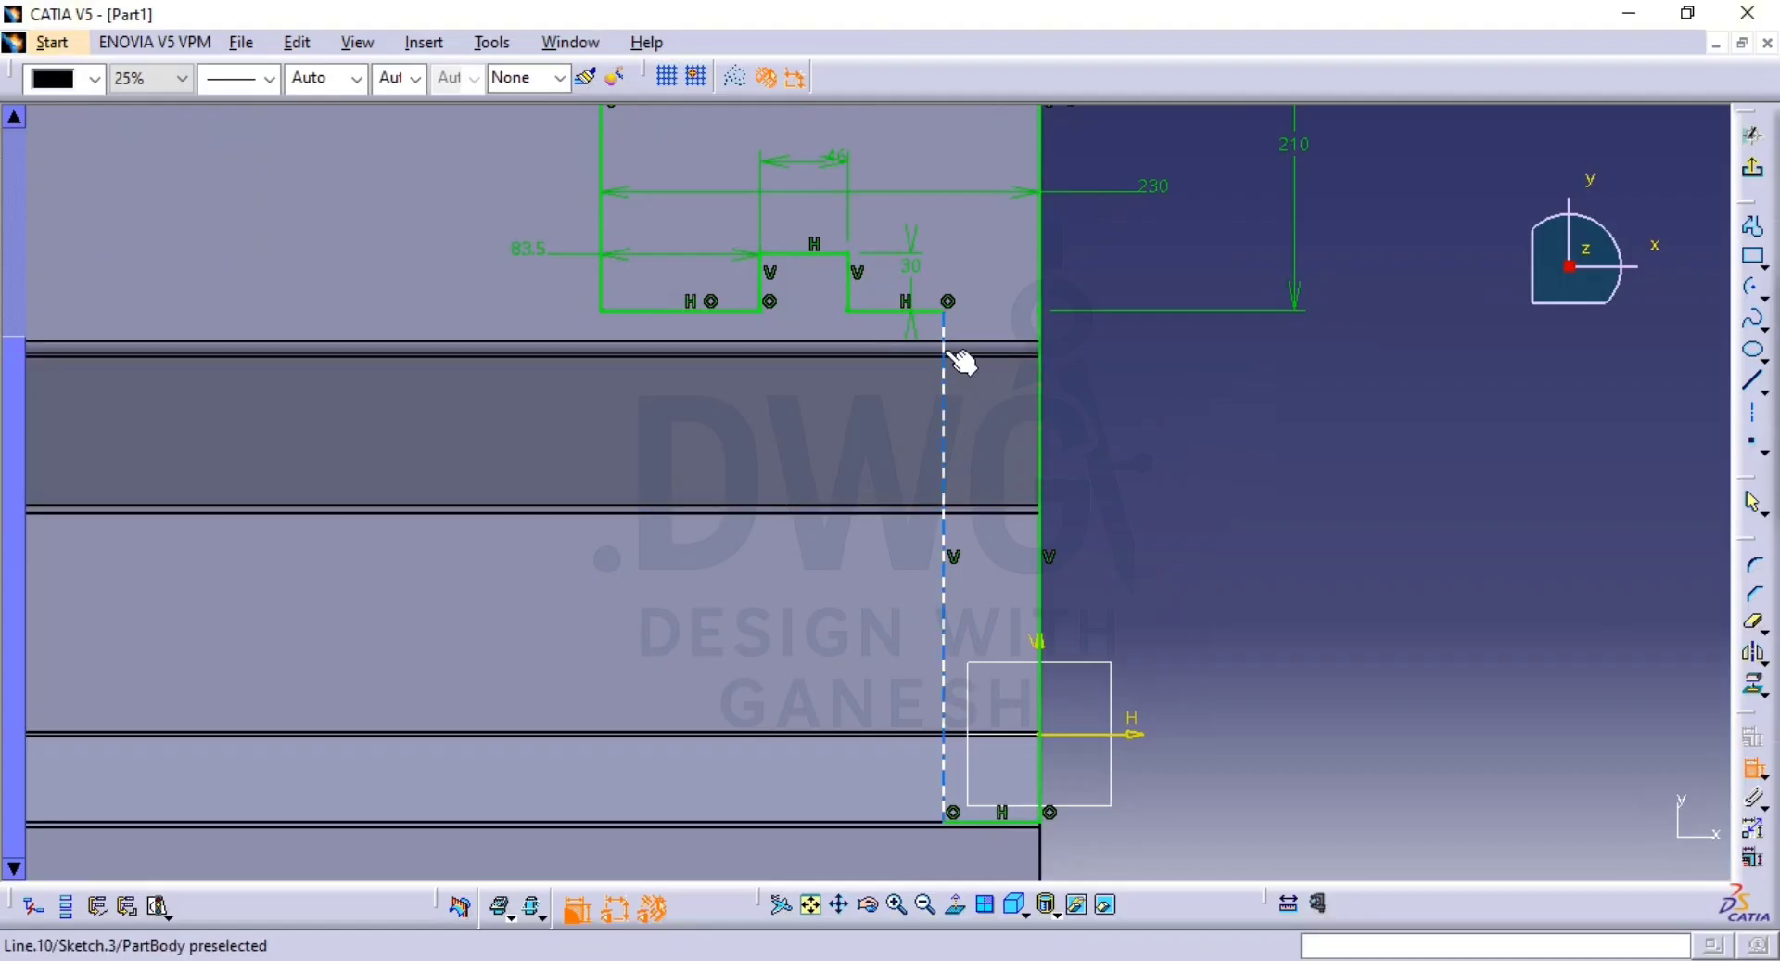
left_click(853, 288)
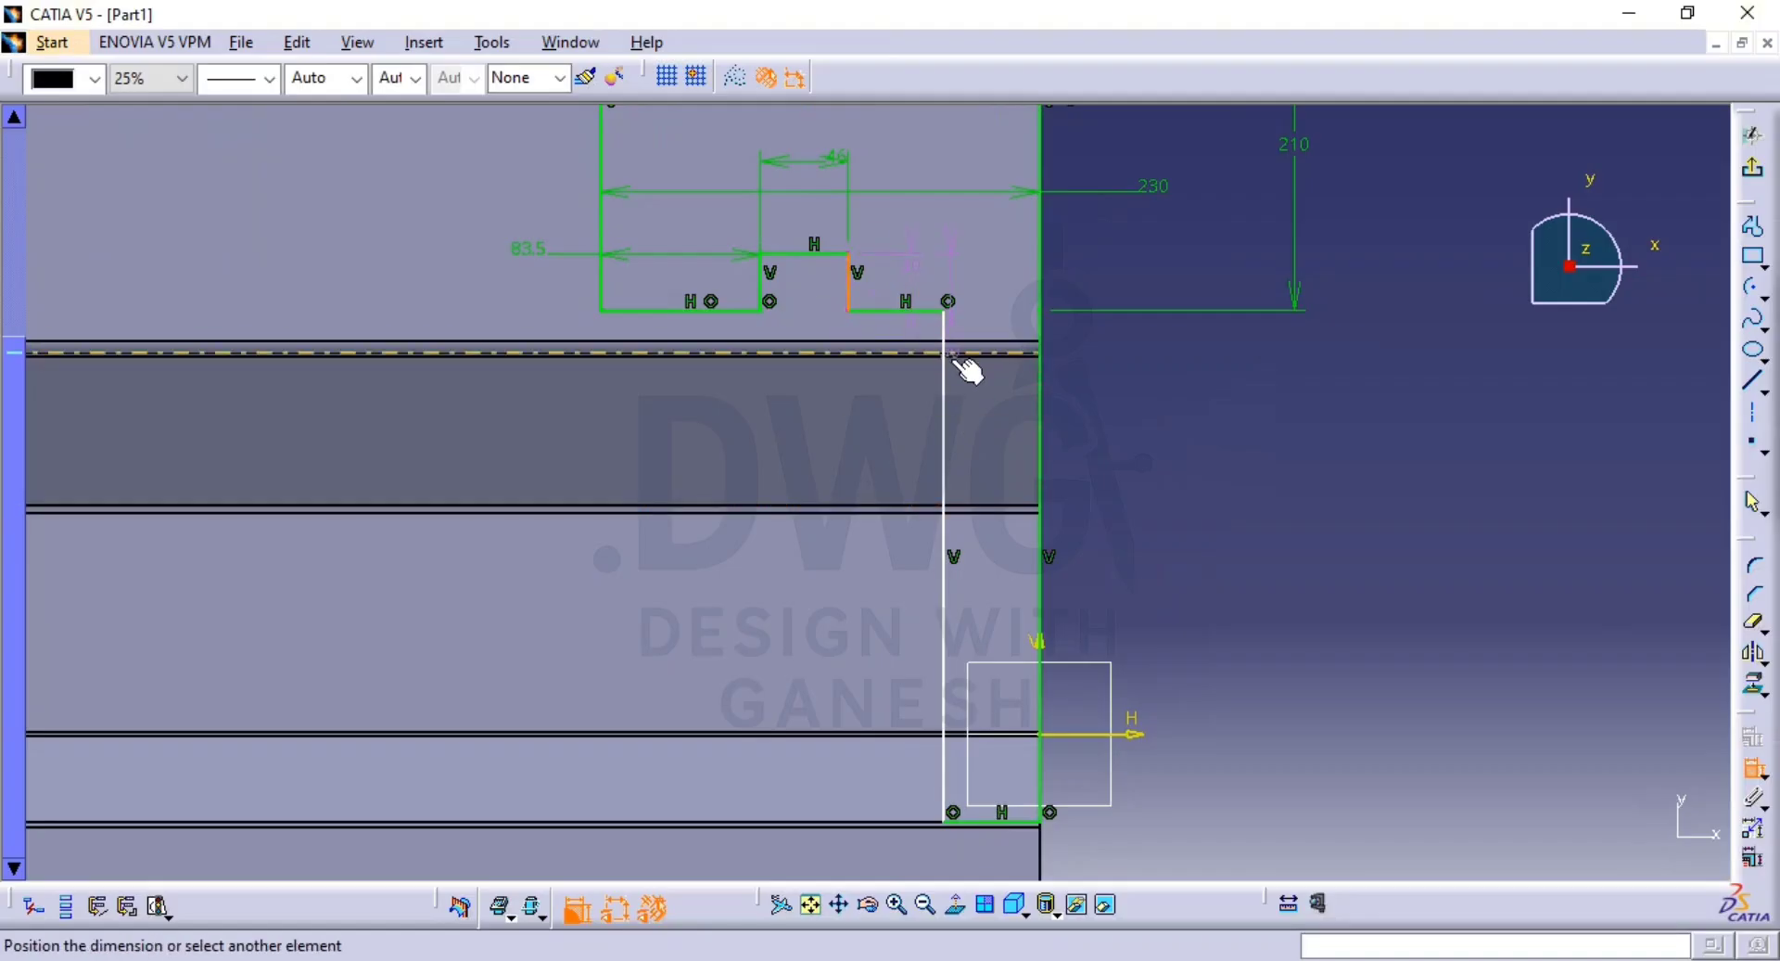
left_click(948, 410)
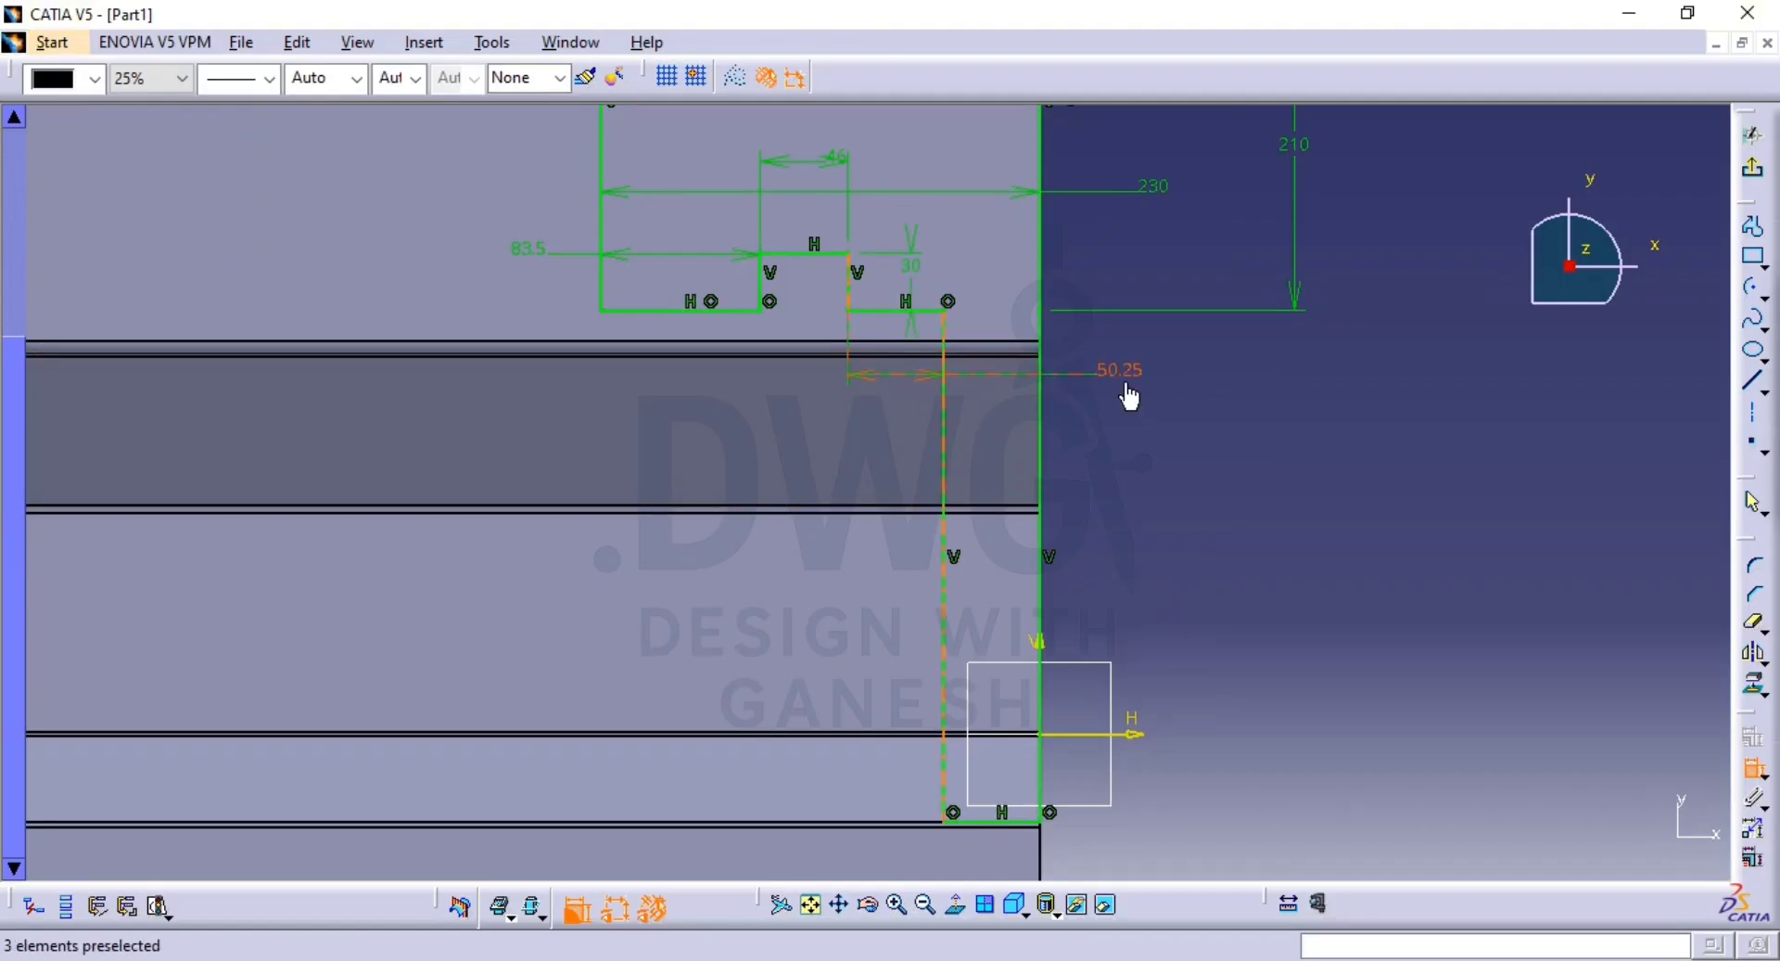
key("alt+Tab")
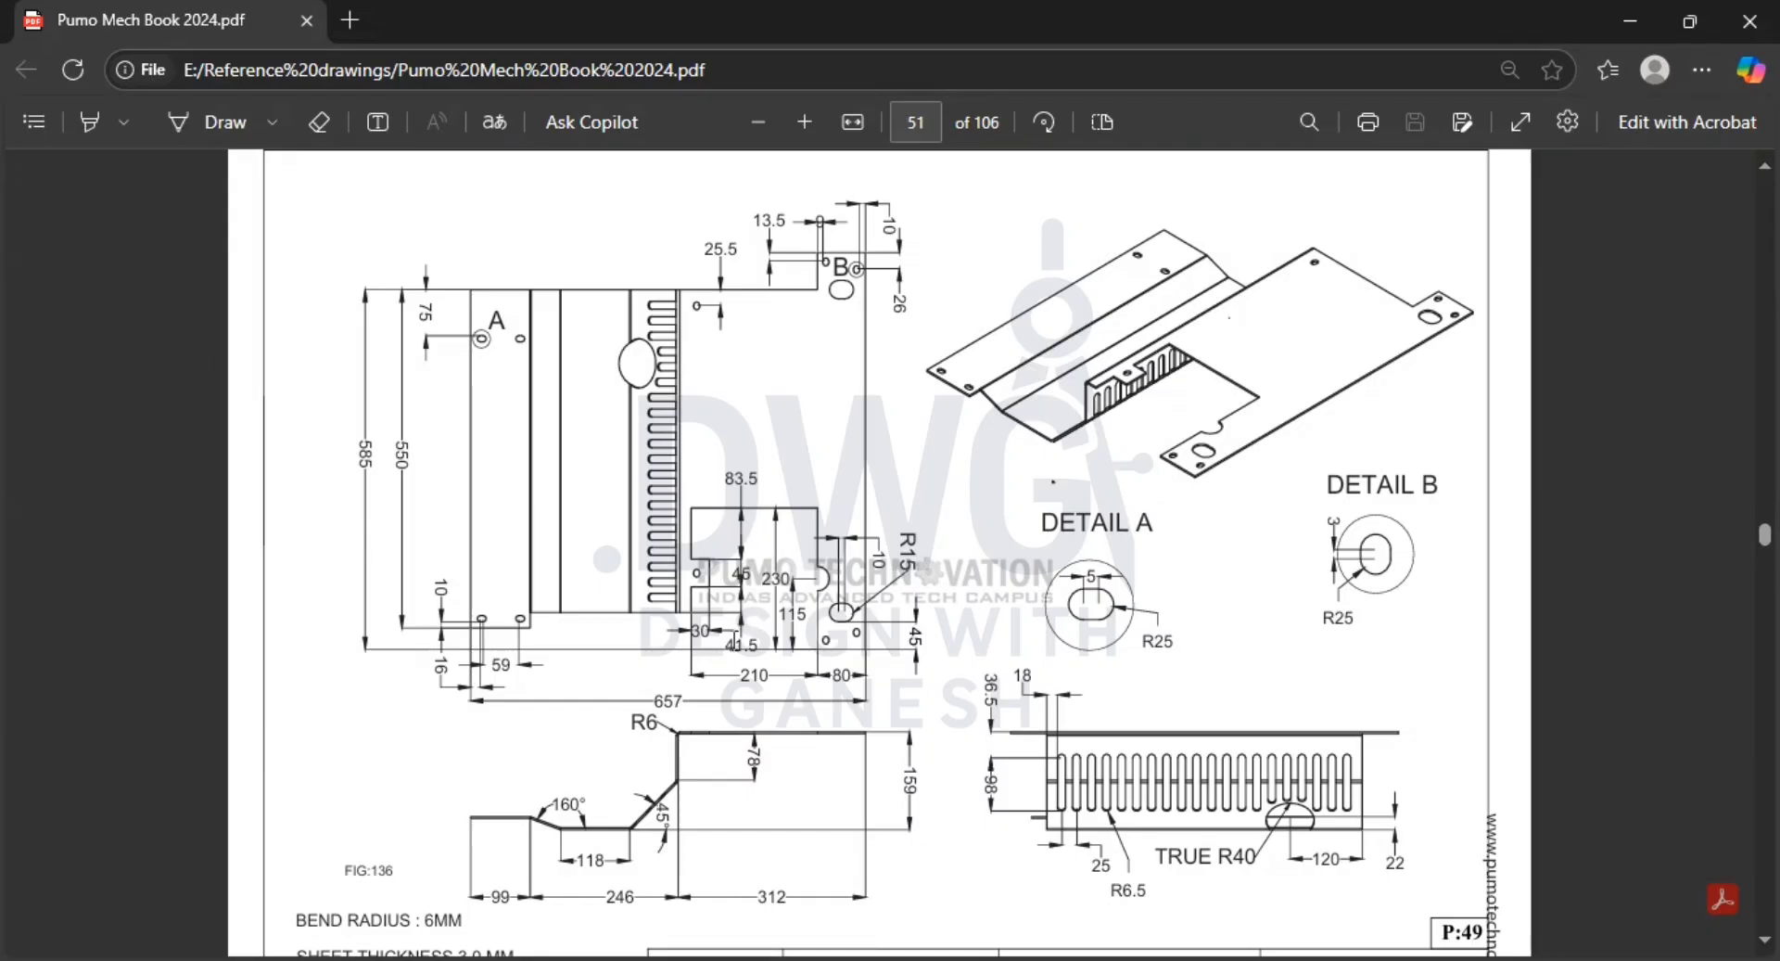
key("alt+Tab")
double_click(1119, 371)
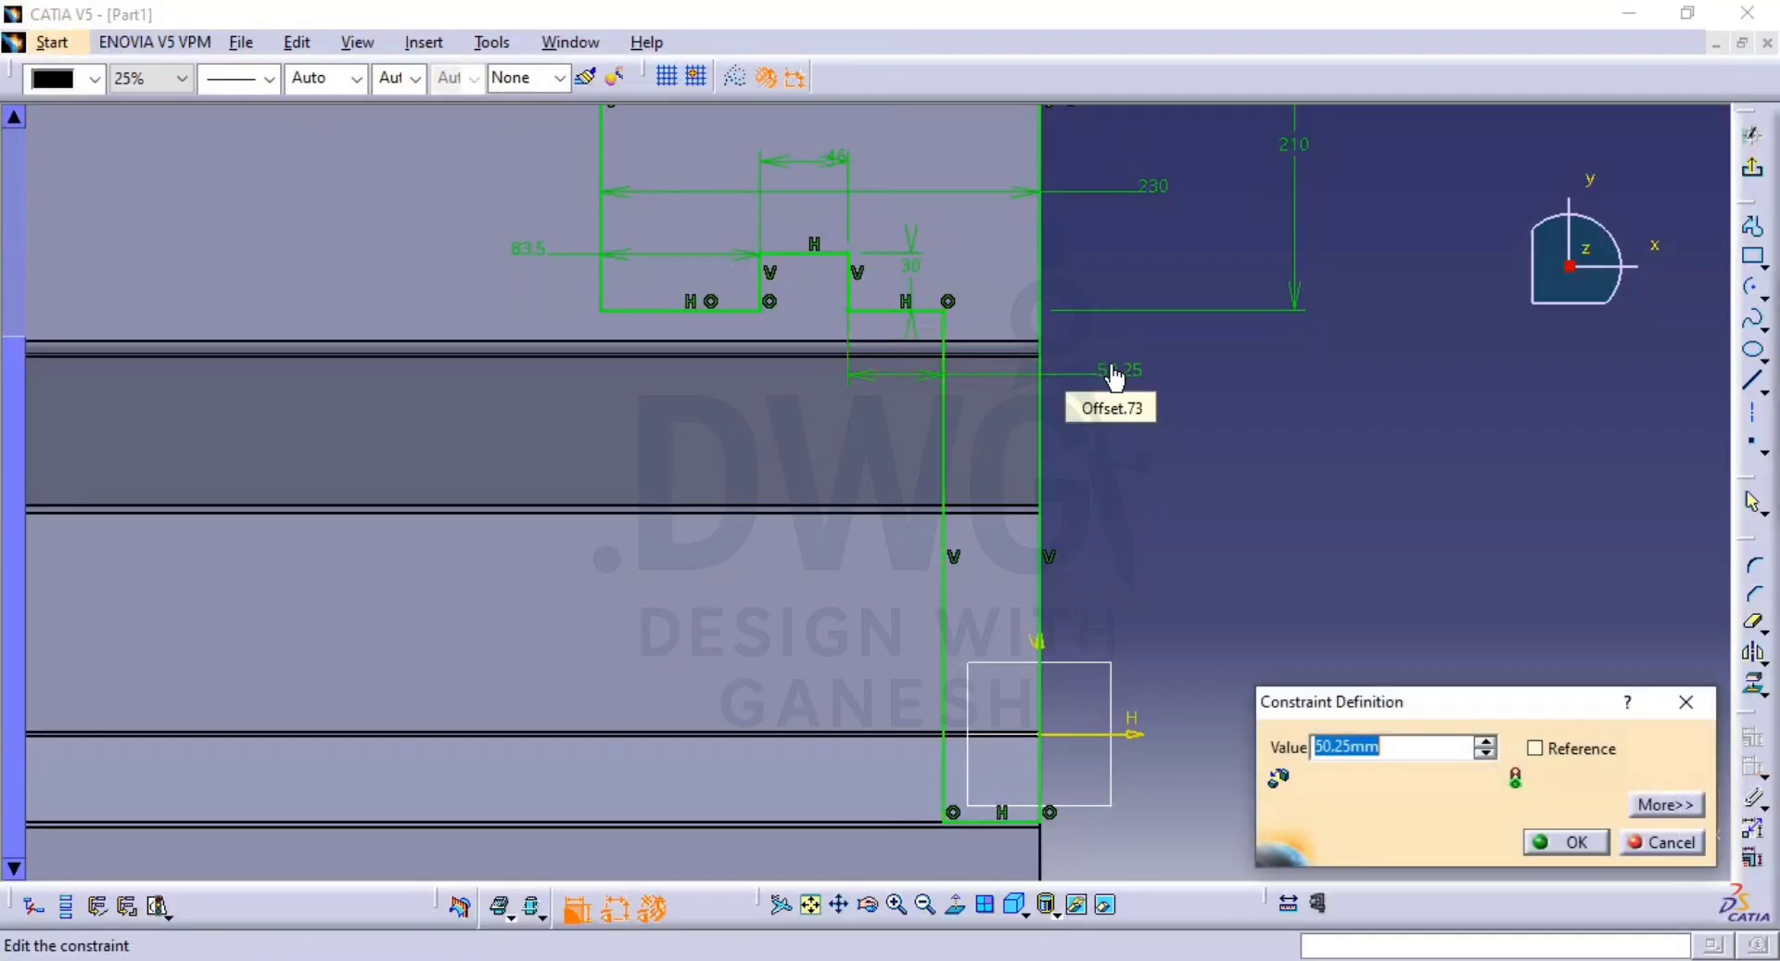
type("41.5")
key("Return")
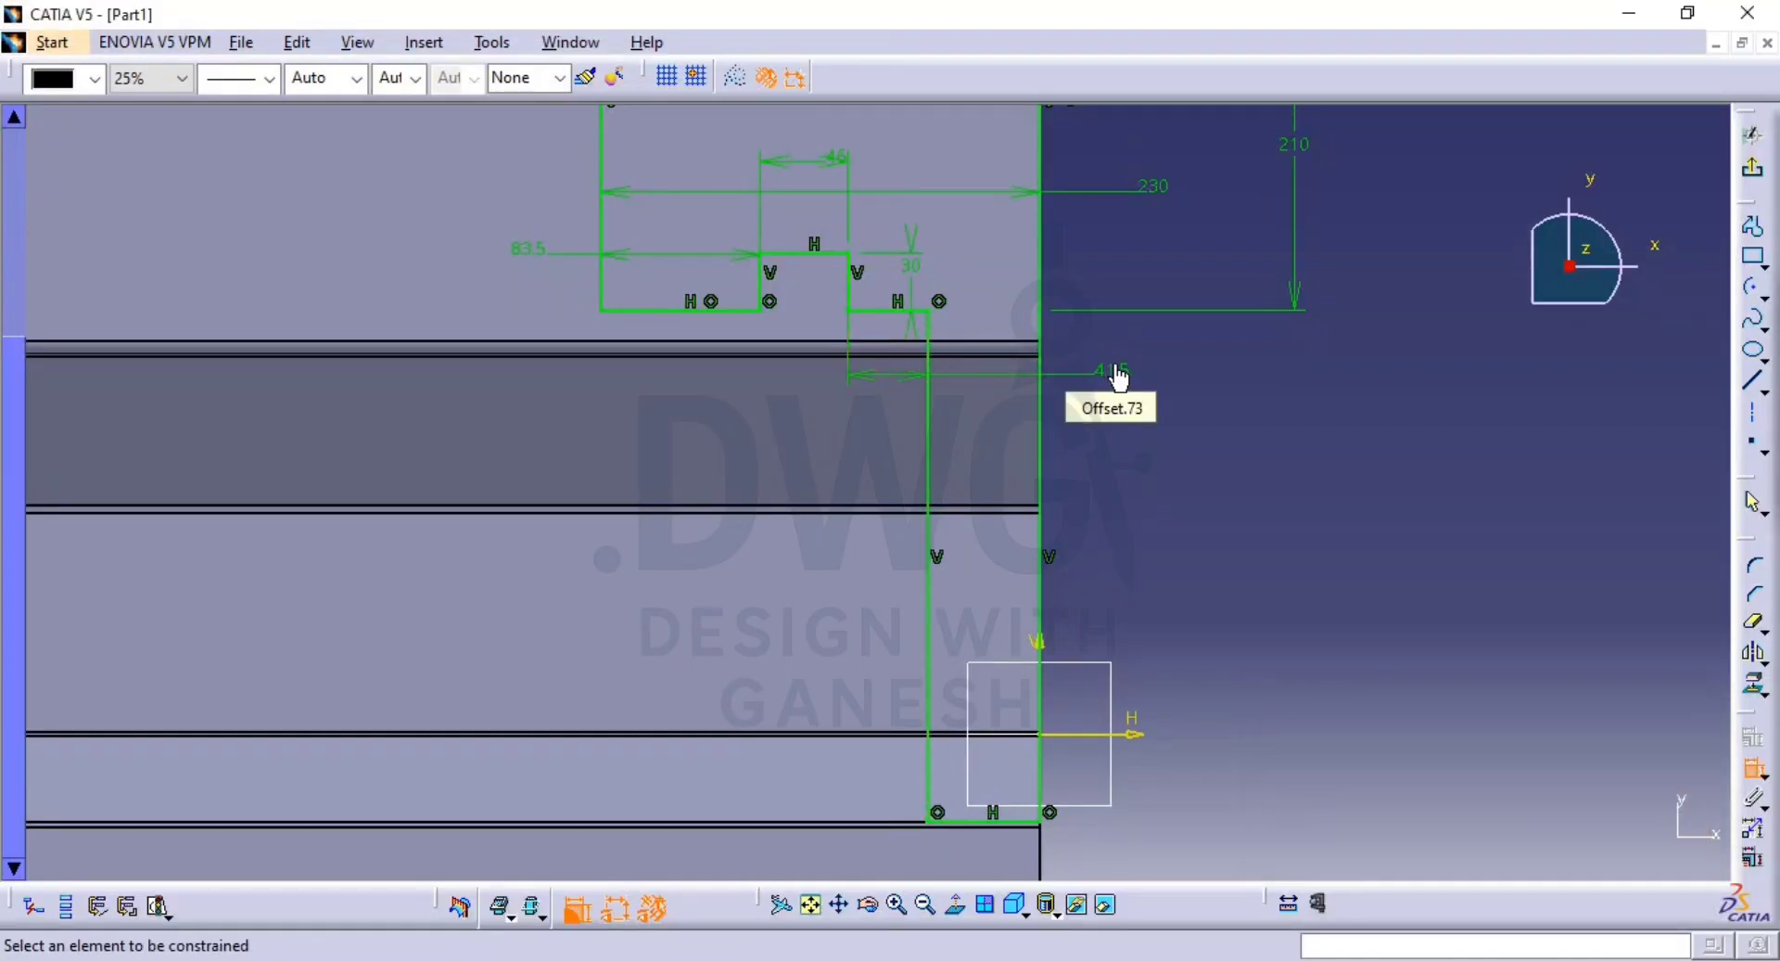
Check the reference drawing and delete the coincidence constraint at the lower end of the profile's vertical line.
mouse_move(1195, 421)
middle_mouse_down()
mouse_move(1117, 676)
mouse_move(981, 454)
middle_mouse_up()
key("alt+Tab")
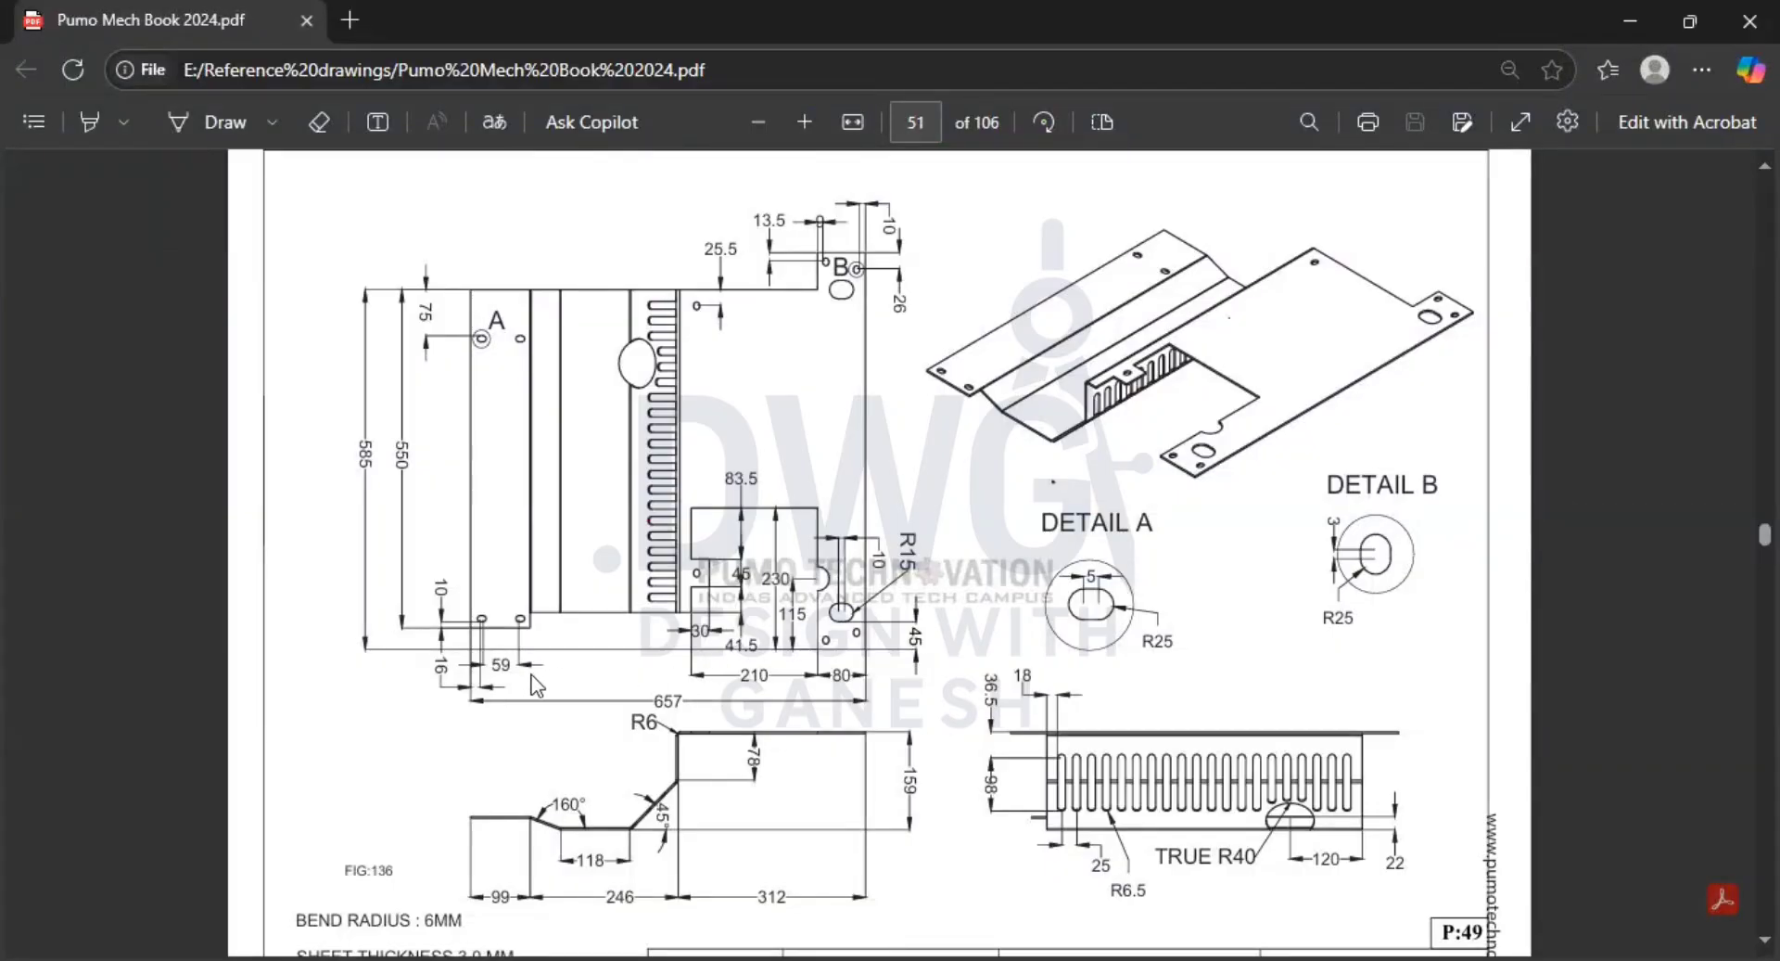
key("alt+Tab")
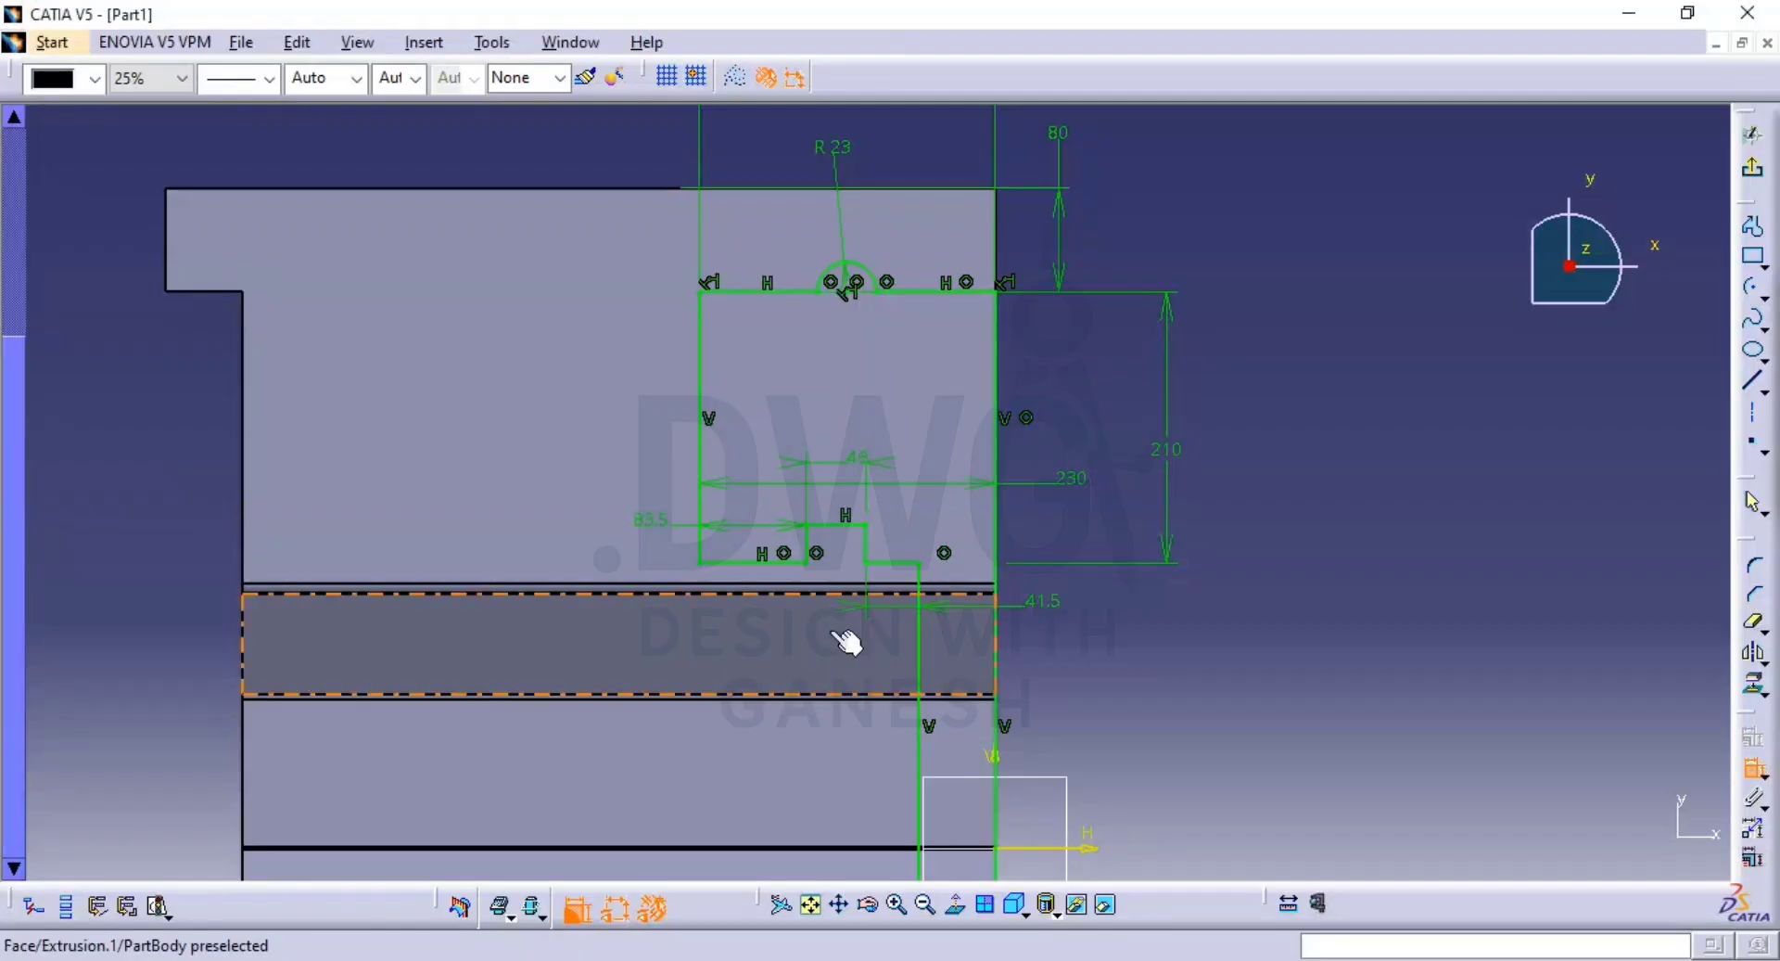
middle_click_drag(965, 619, 946, 297)
middle_click_drag(982, 564, 1005, 468)
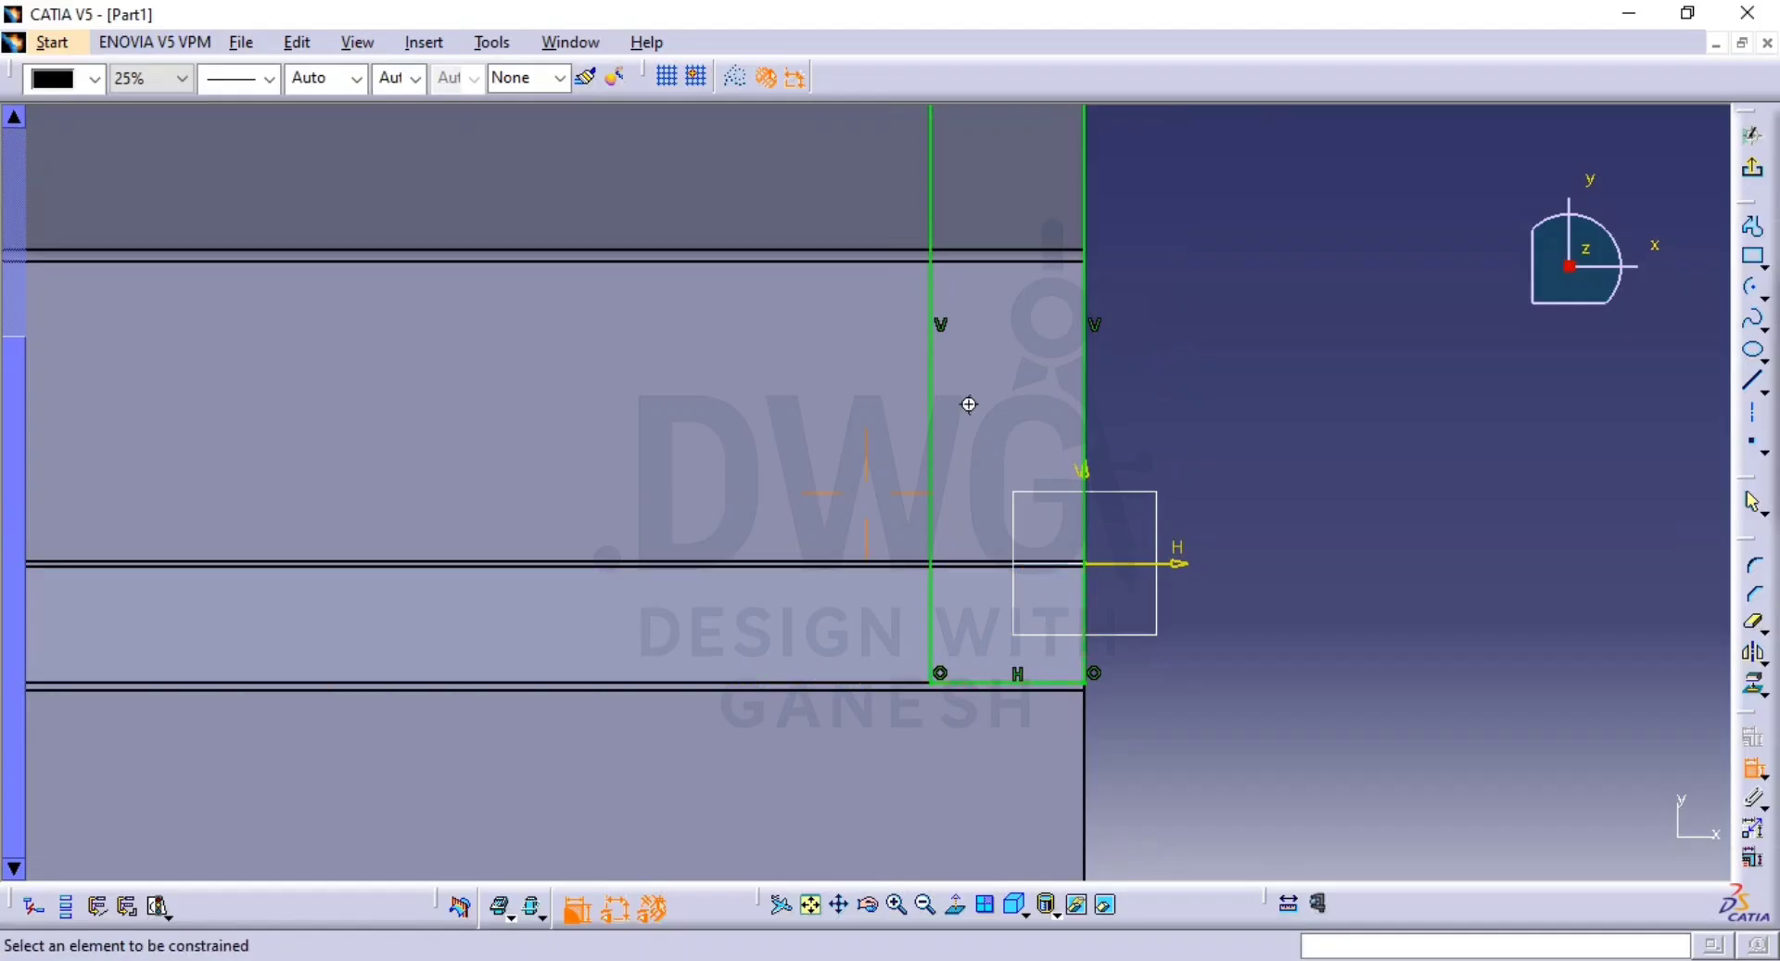
middle_click_drag(969, 404, 957, 270)
middle_click_drag(1045, 595, 1038, 486)
key("Escape")
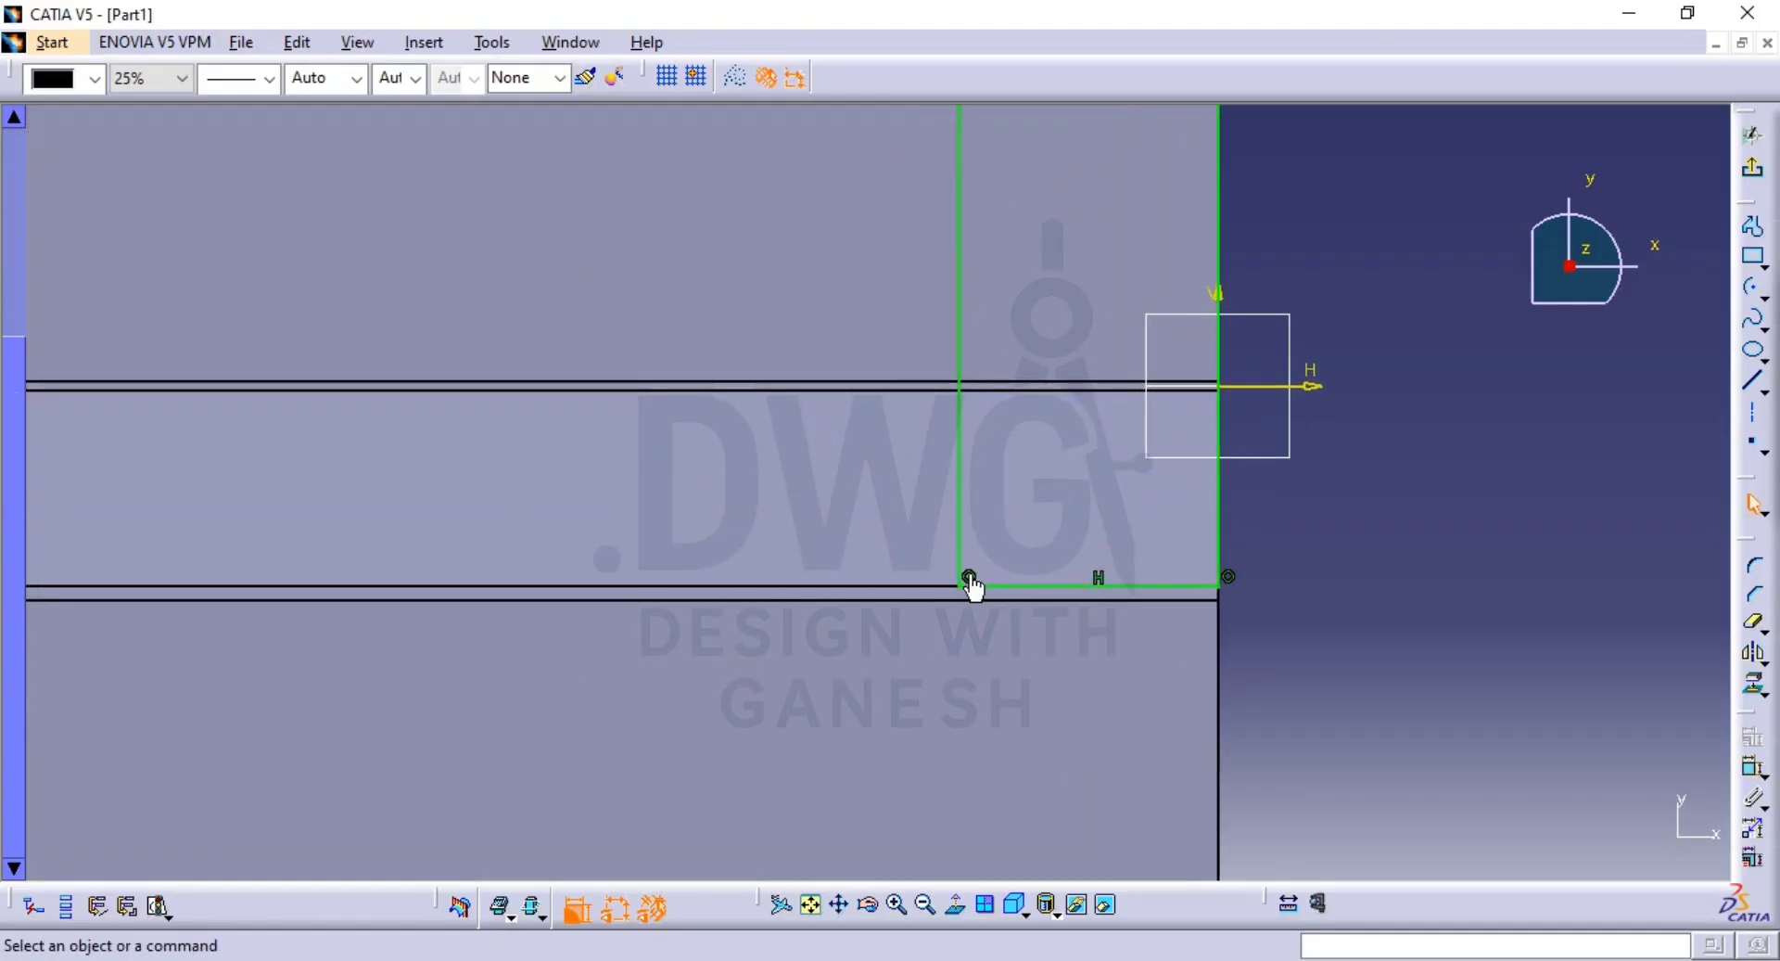
left_click(969, 578)
key("Delete")
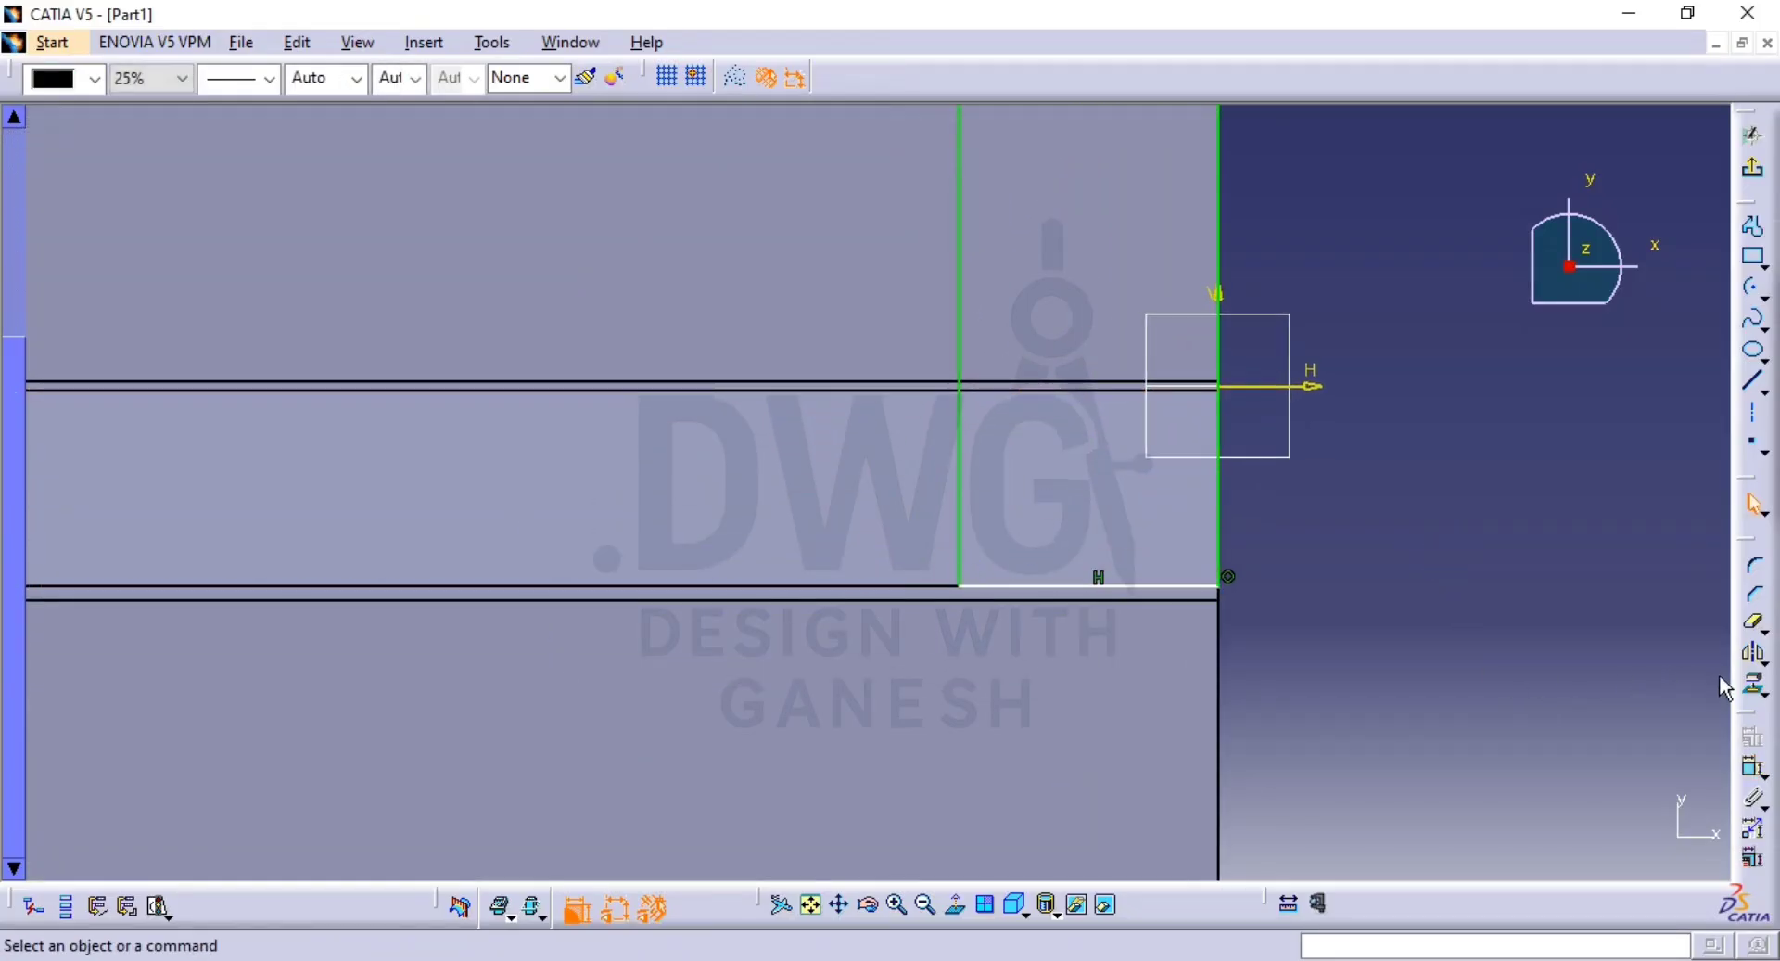
Constrain the profile's lowest horizontal line to be coincident with the lower edge line of the adjacent bend.
left_click(1752, 768)
left_click(1188, 587)
left_click(1187, 601)
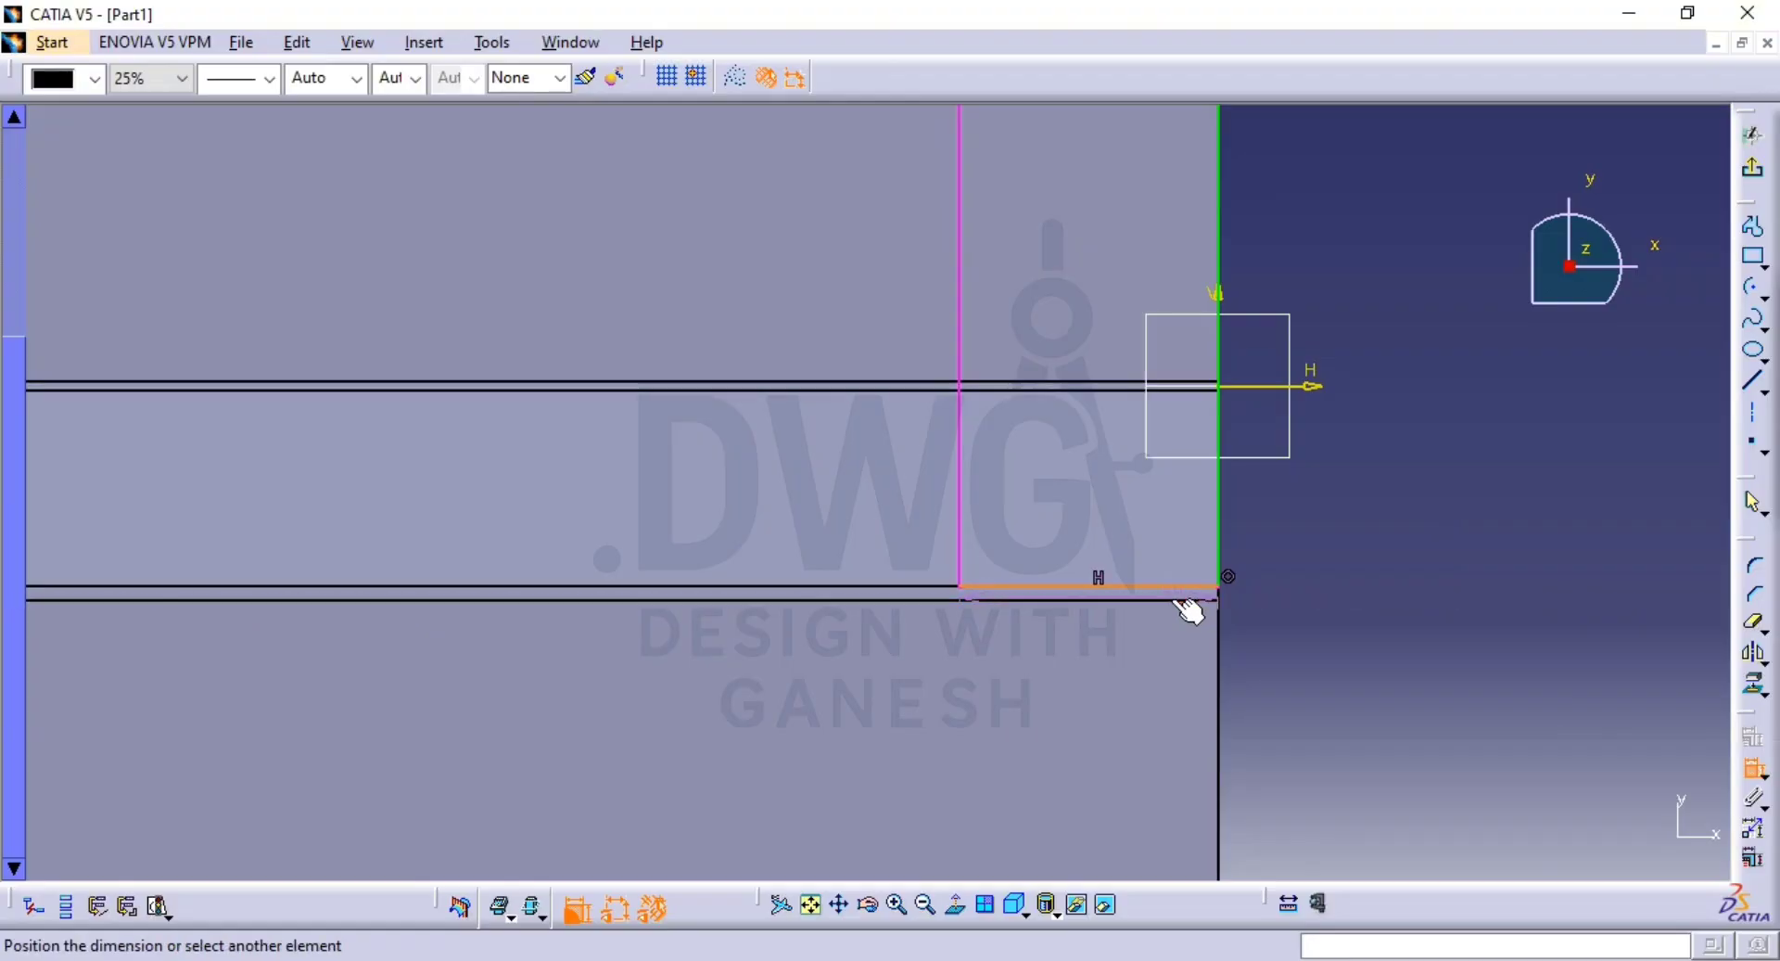
right_click(1332, 569)
left_click(1353, 716)
Finish the sketch and create a Sheetmetal standard cutout from it with the end limit Up to next.
mouse_move(1254, 538)
middle_mouse_down()
mouse_move(1256, 727)
mouse_move(1059, 465)
mouse_move(1106, 669)
middle_mouse_up()
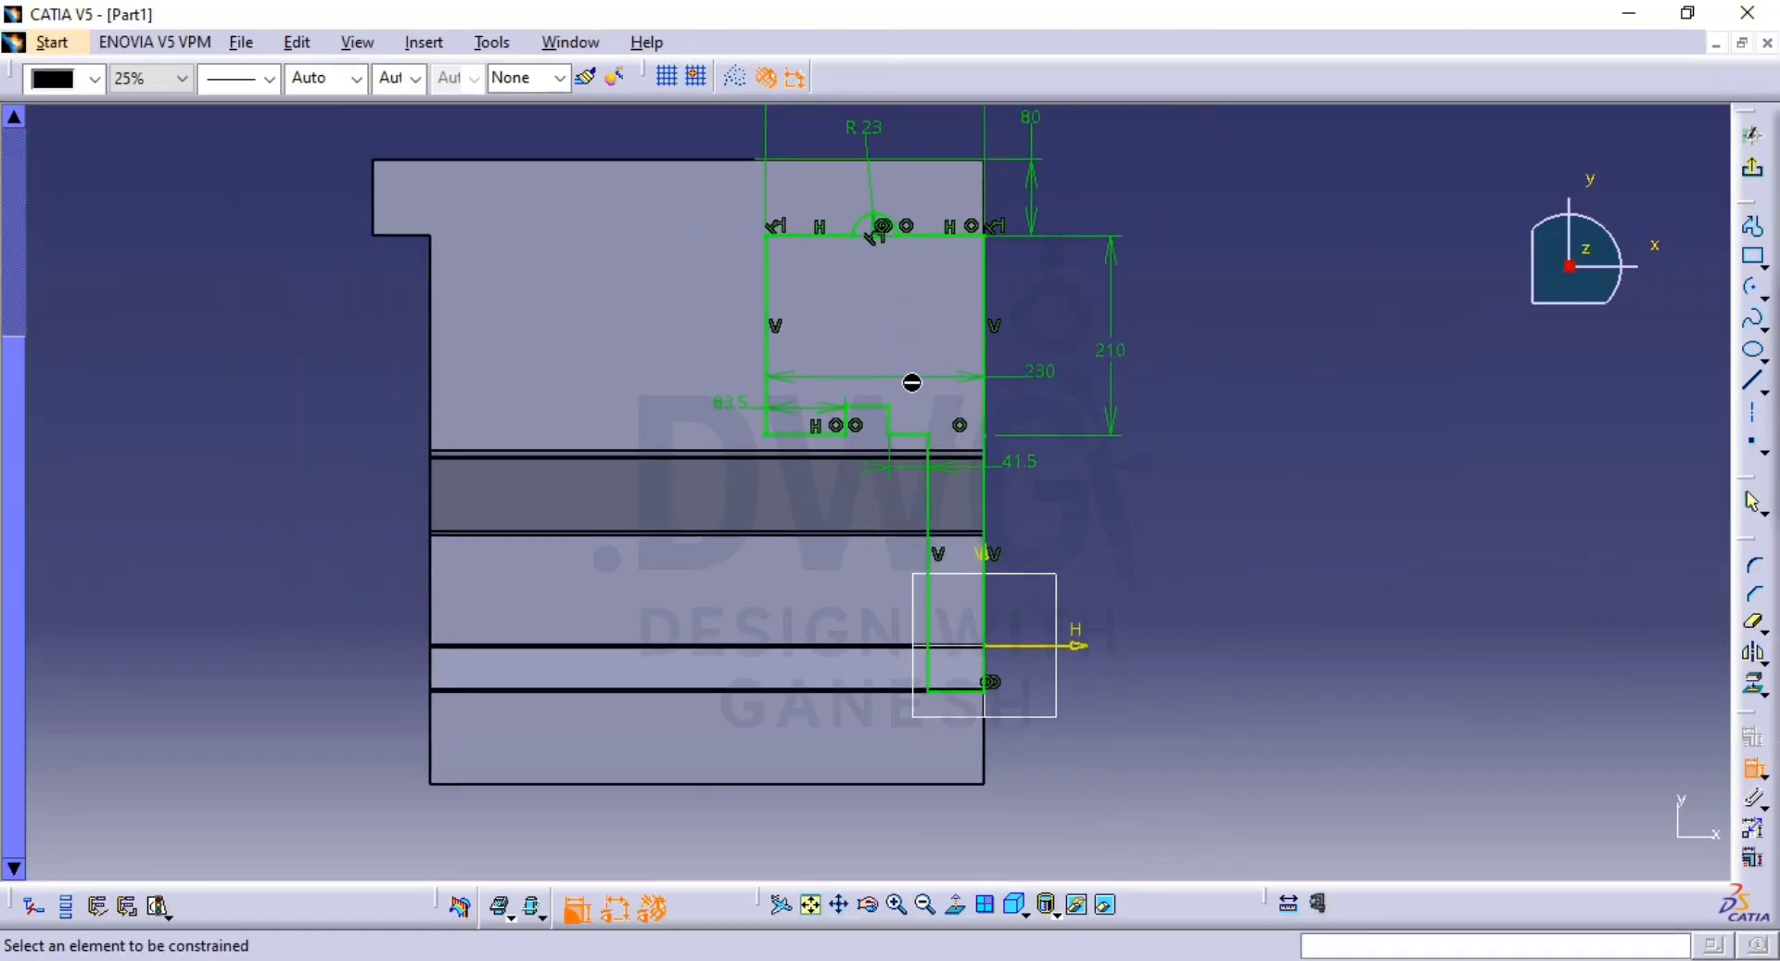
middle_click_drag(916, 391, 1148, 454)
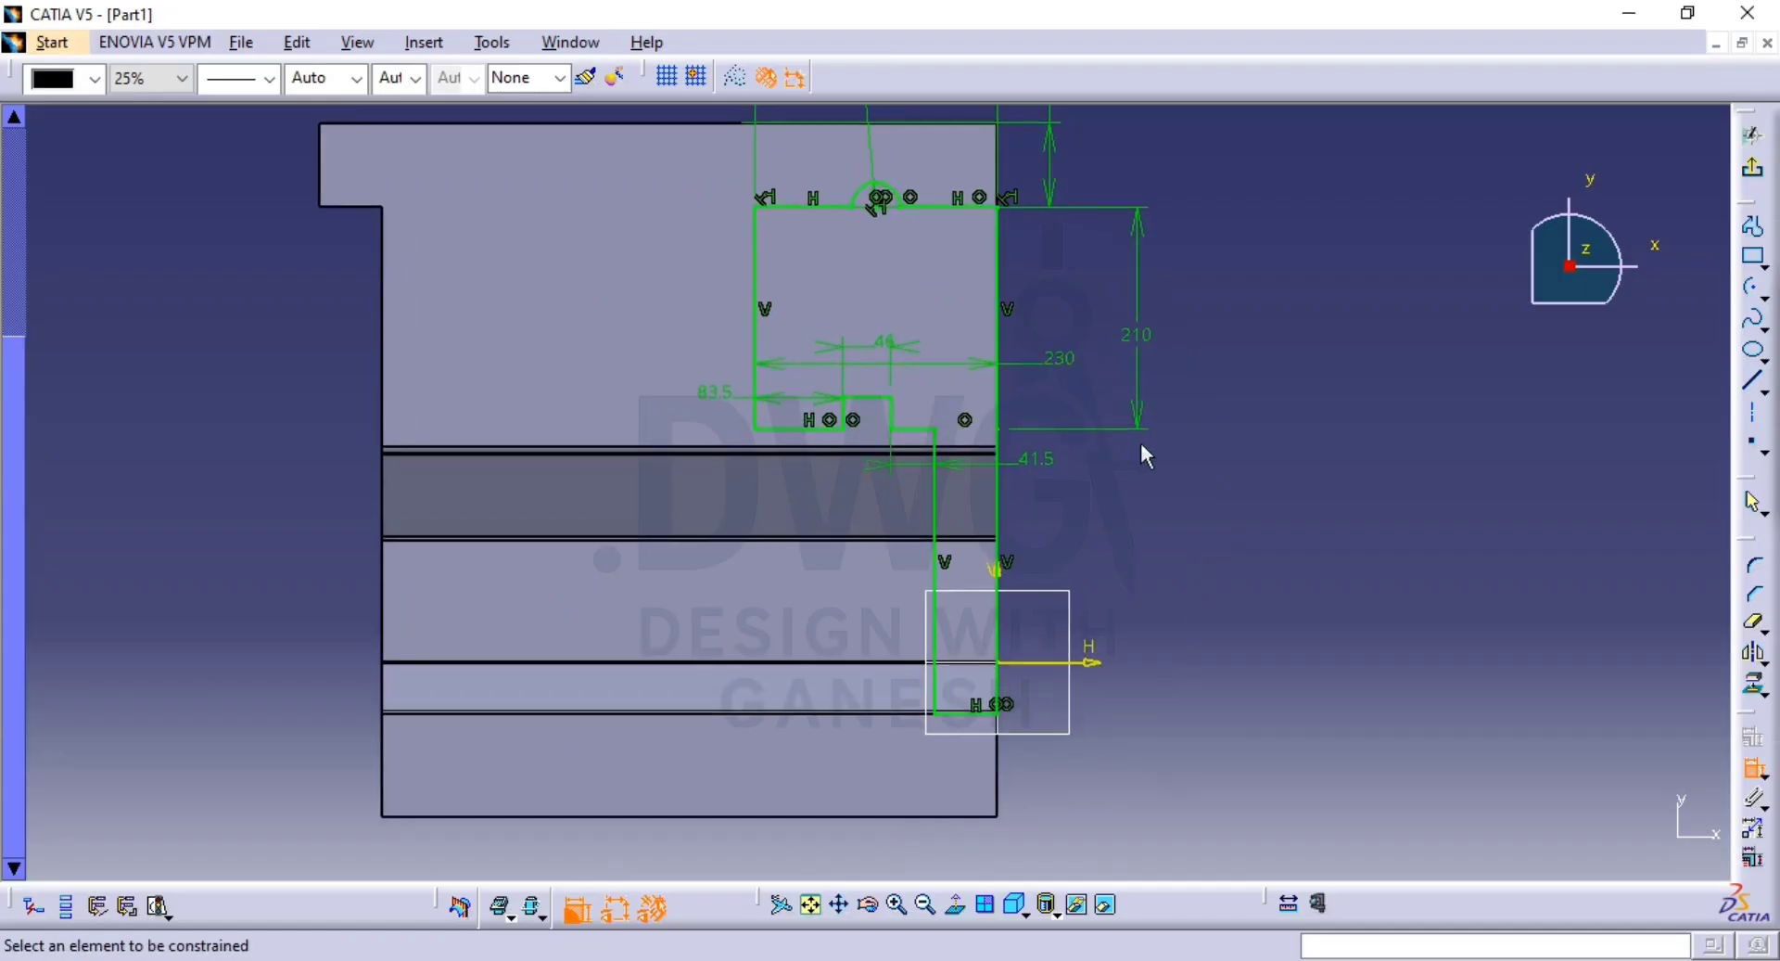
left_click(1752, 134)
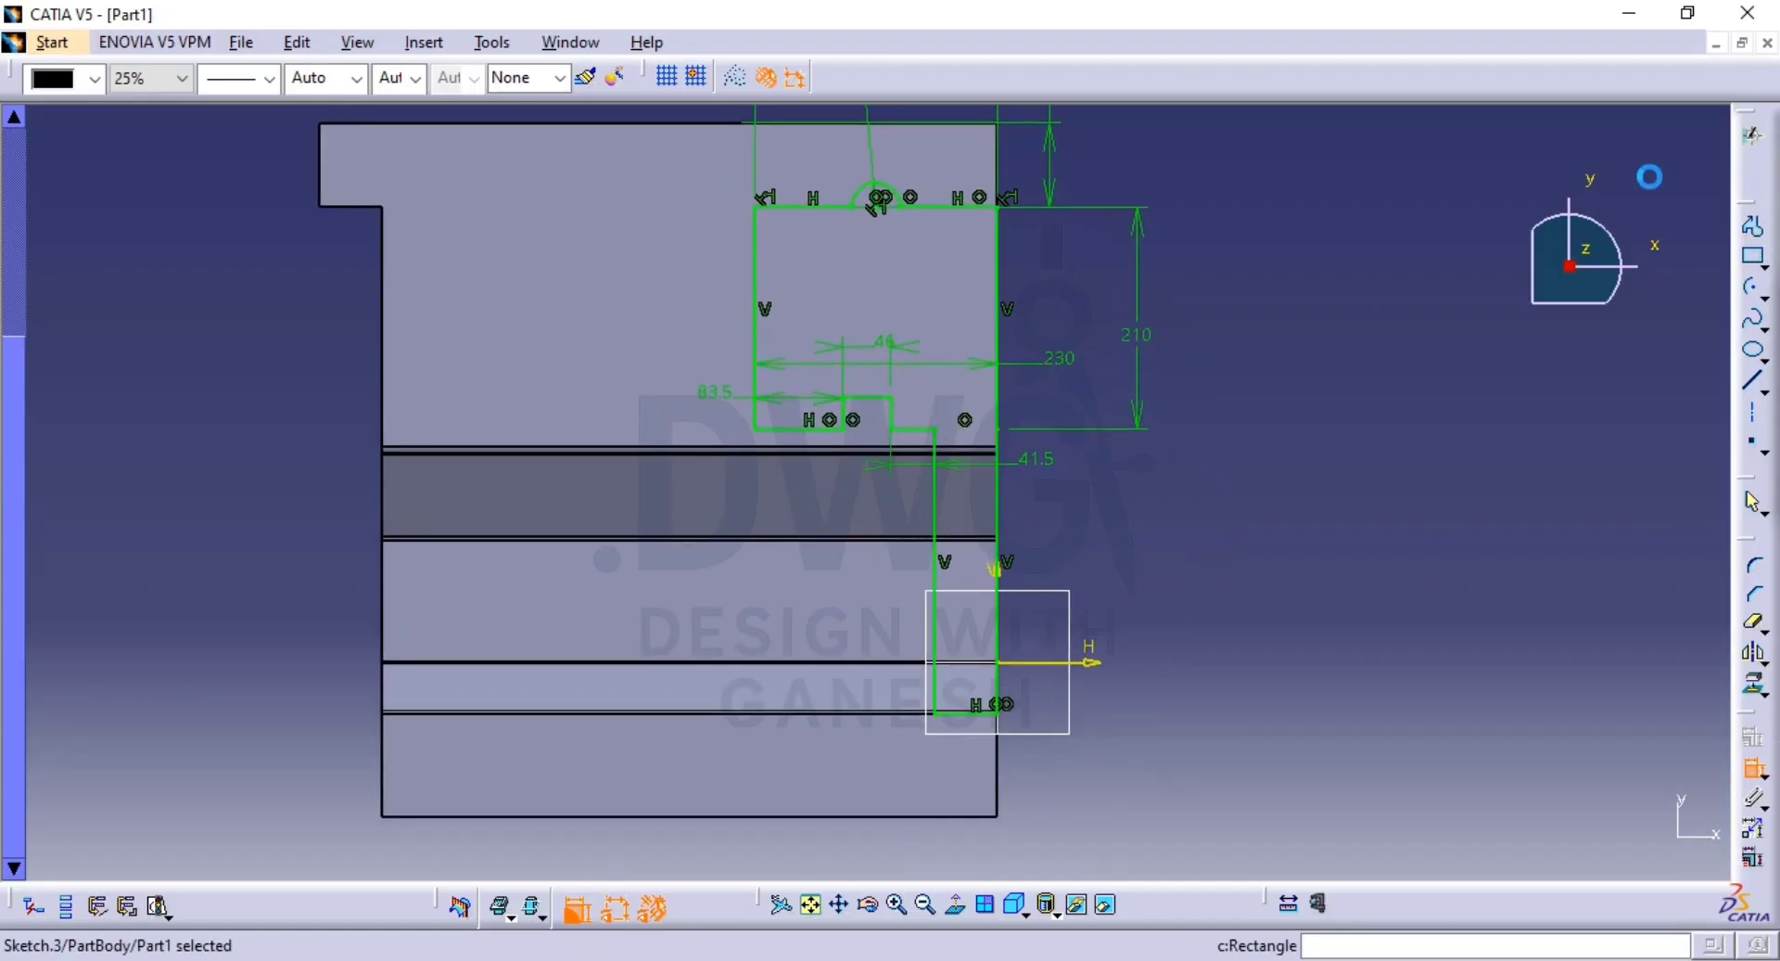
left_click(1521, 80)
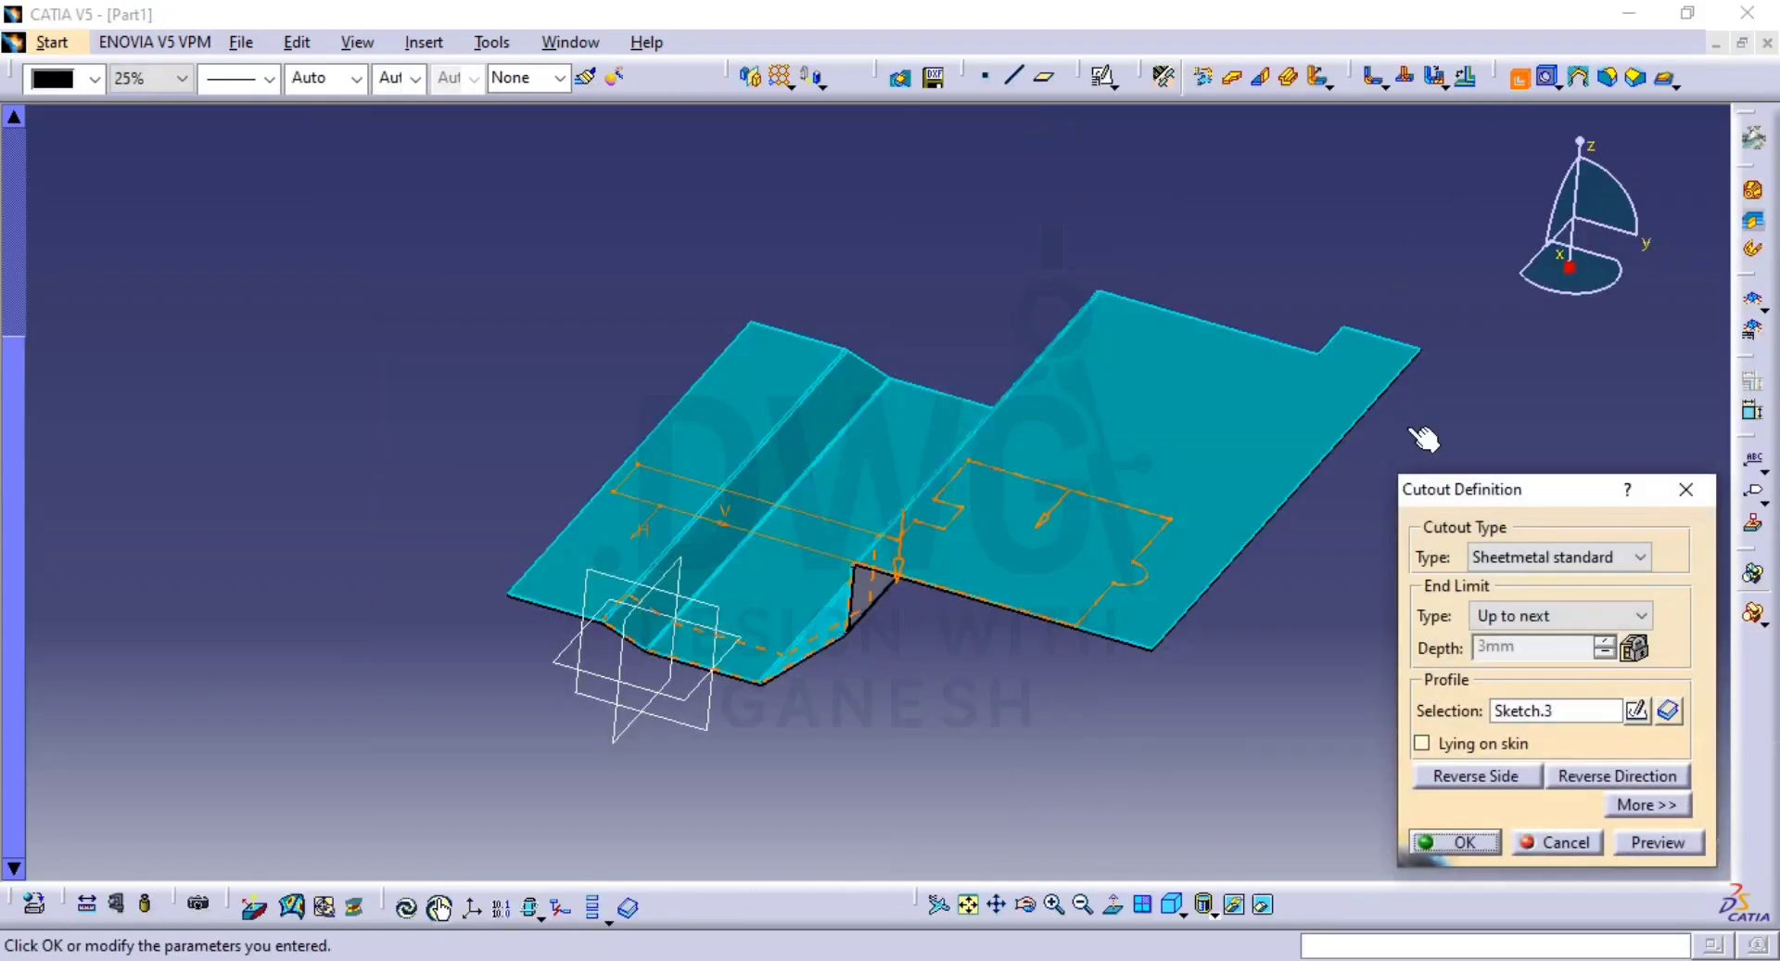
left_click(1667, 845)
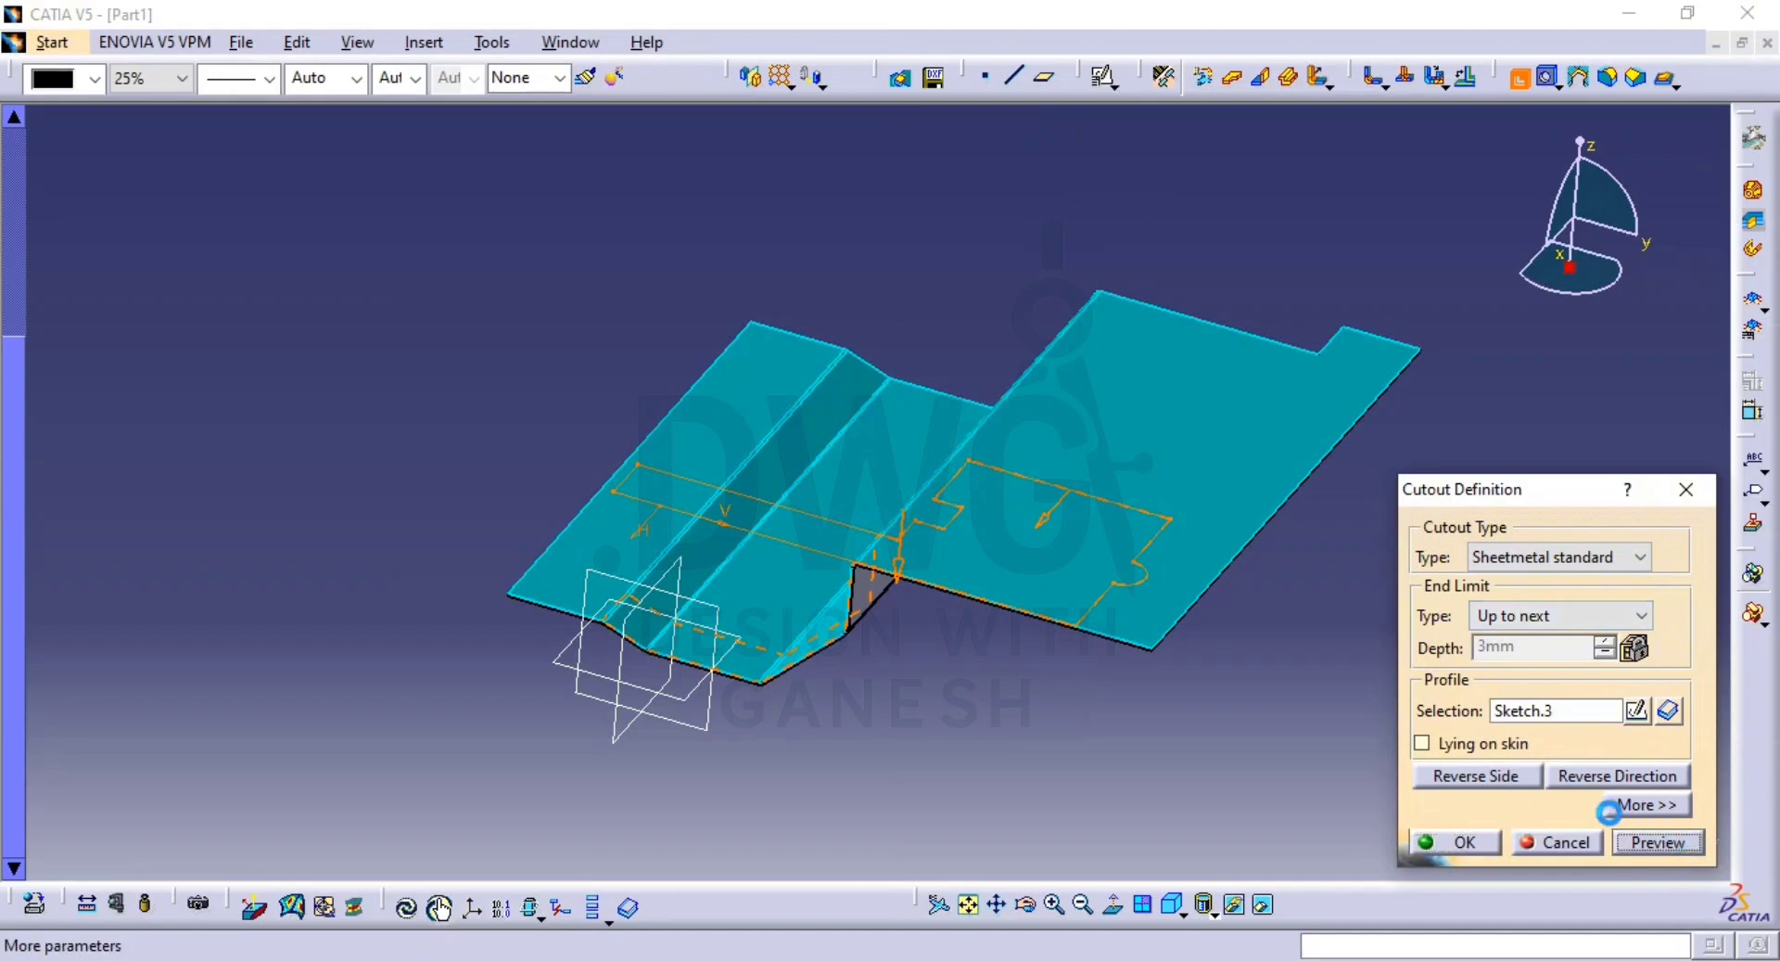
left_click(1465, 842)
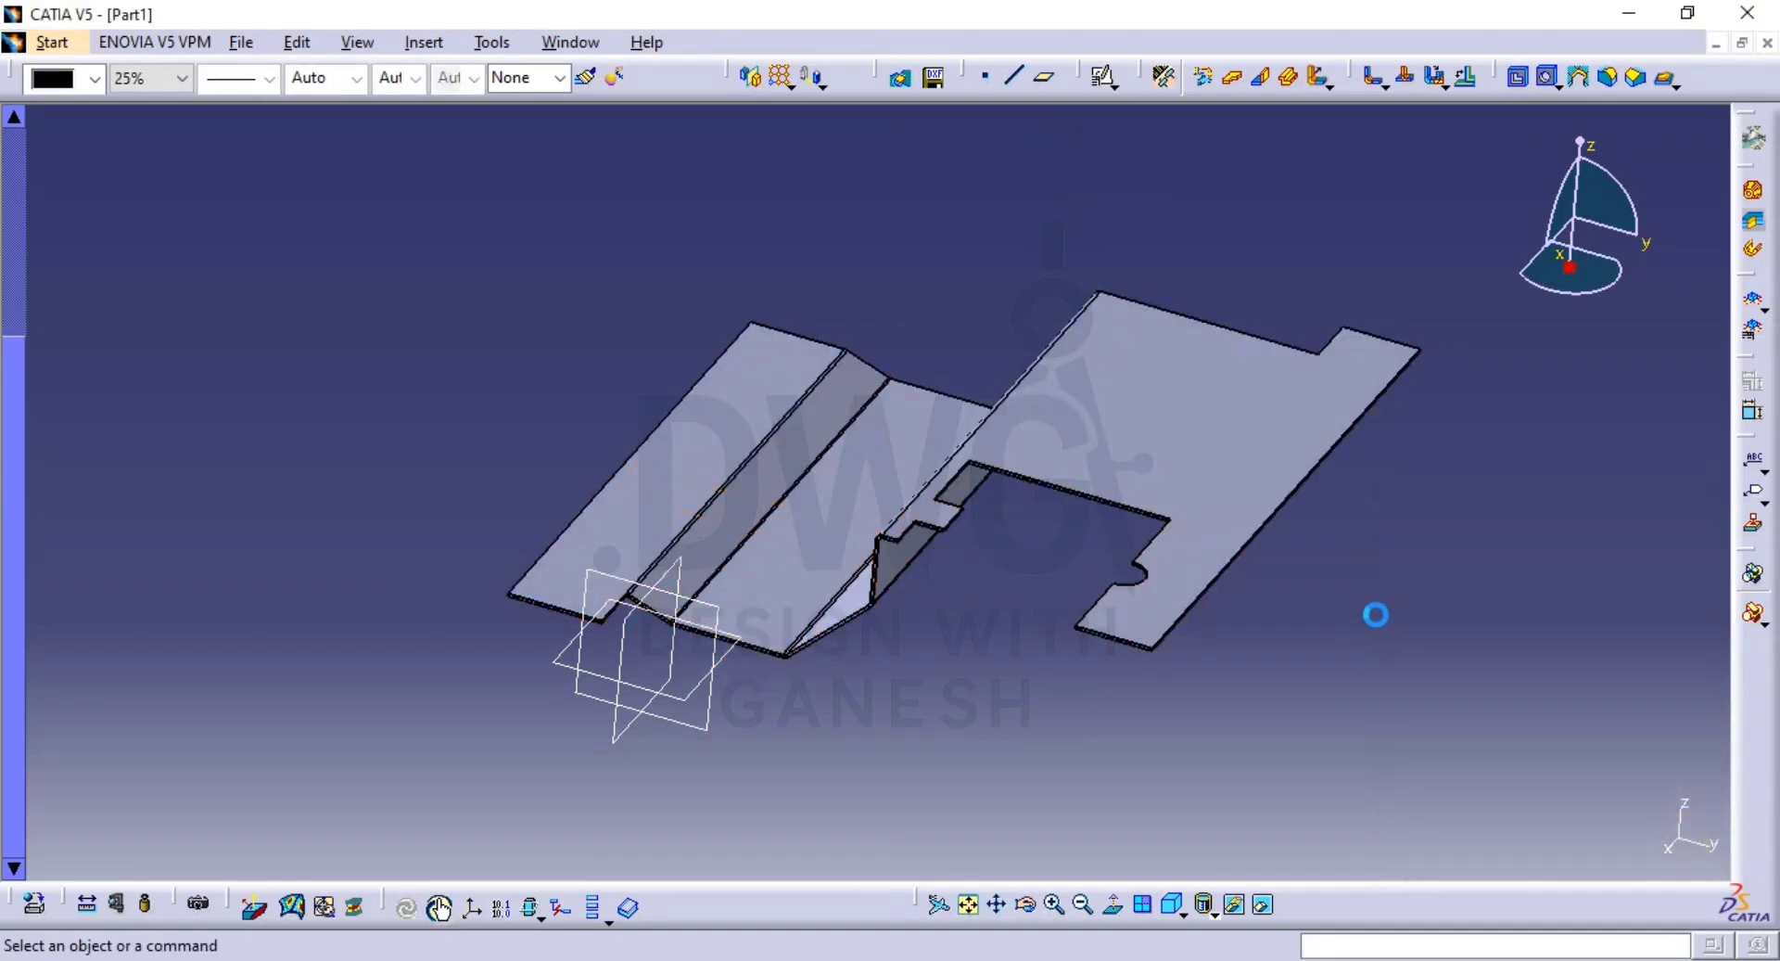
Compare the cut part with the reference drawing and reopen the second cutout's Sketch.3 for editing.
middle_click_drag(1093, 616, 1229, 463)
key("alt+Tab")
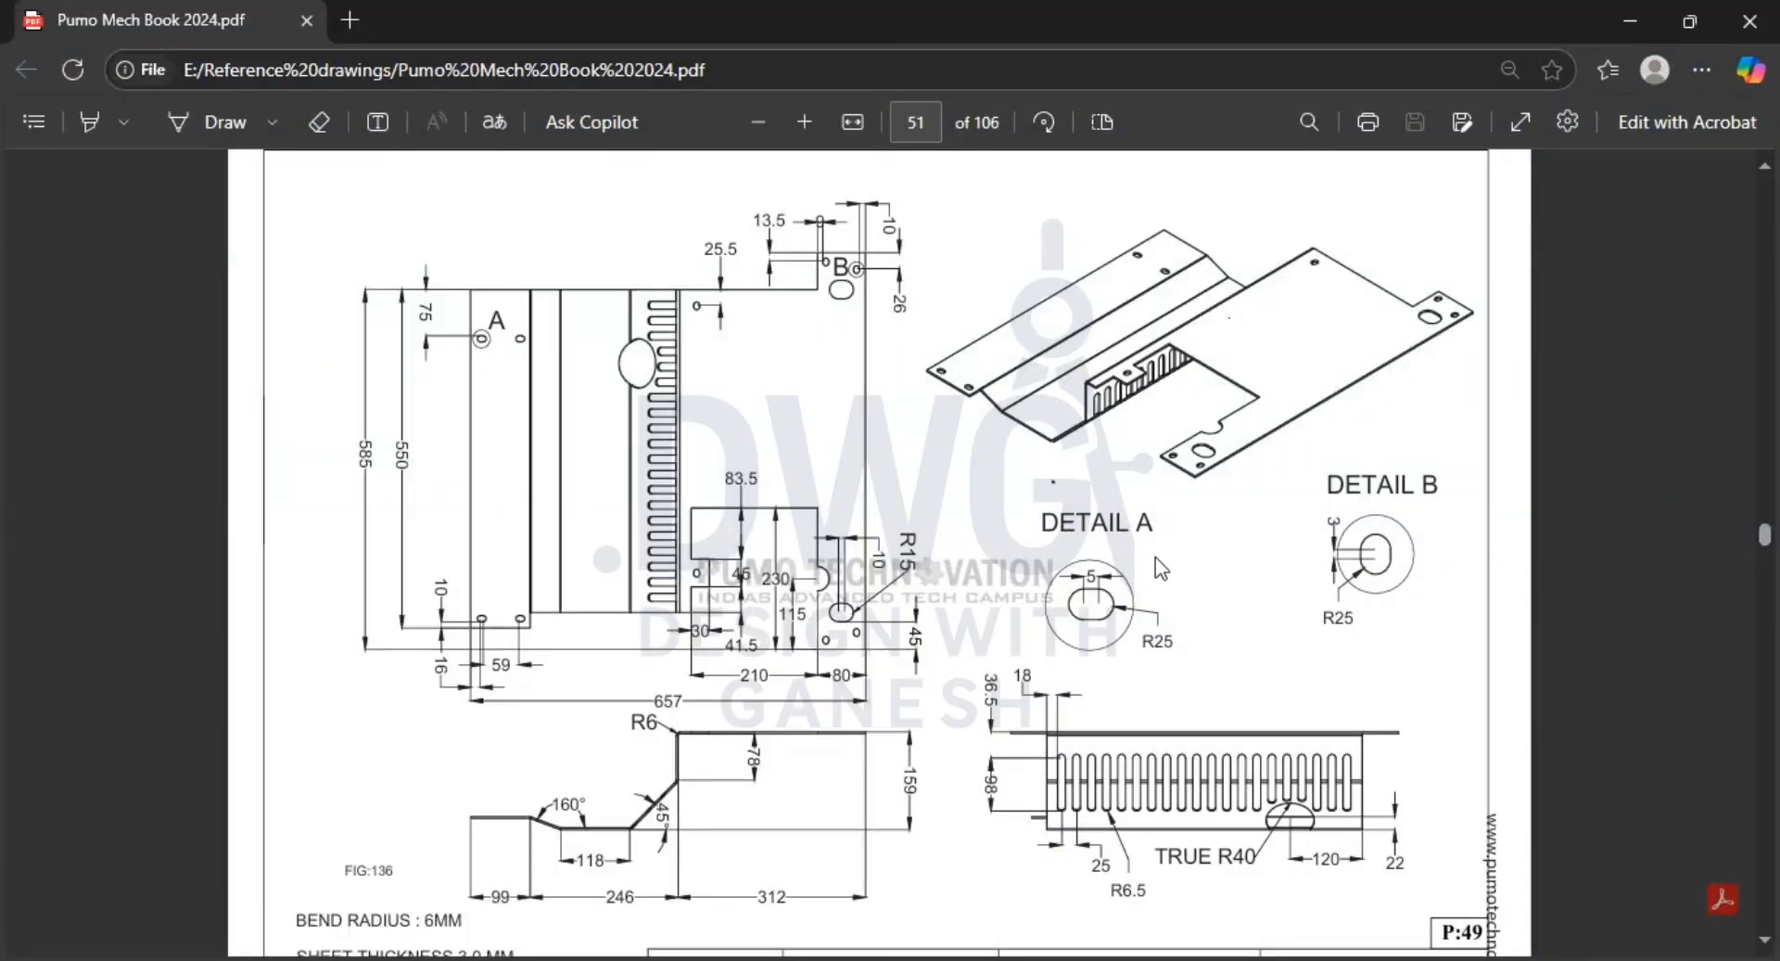
key("alt+Tab")
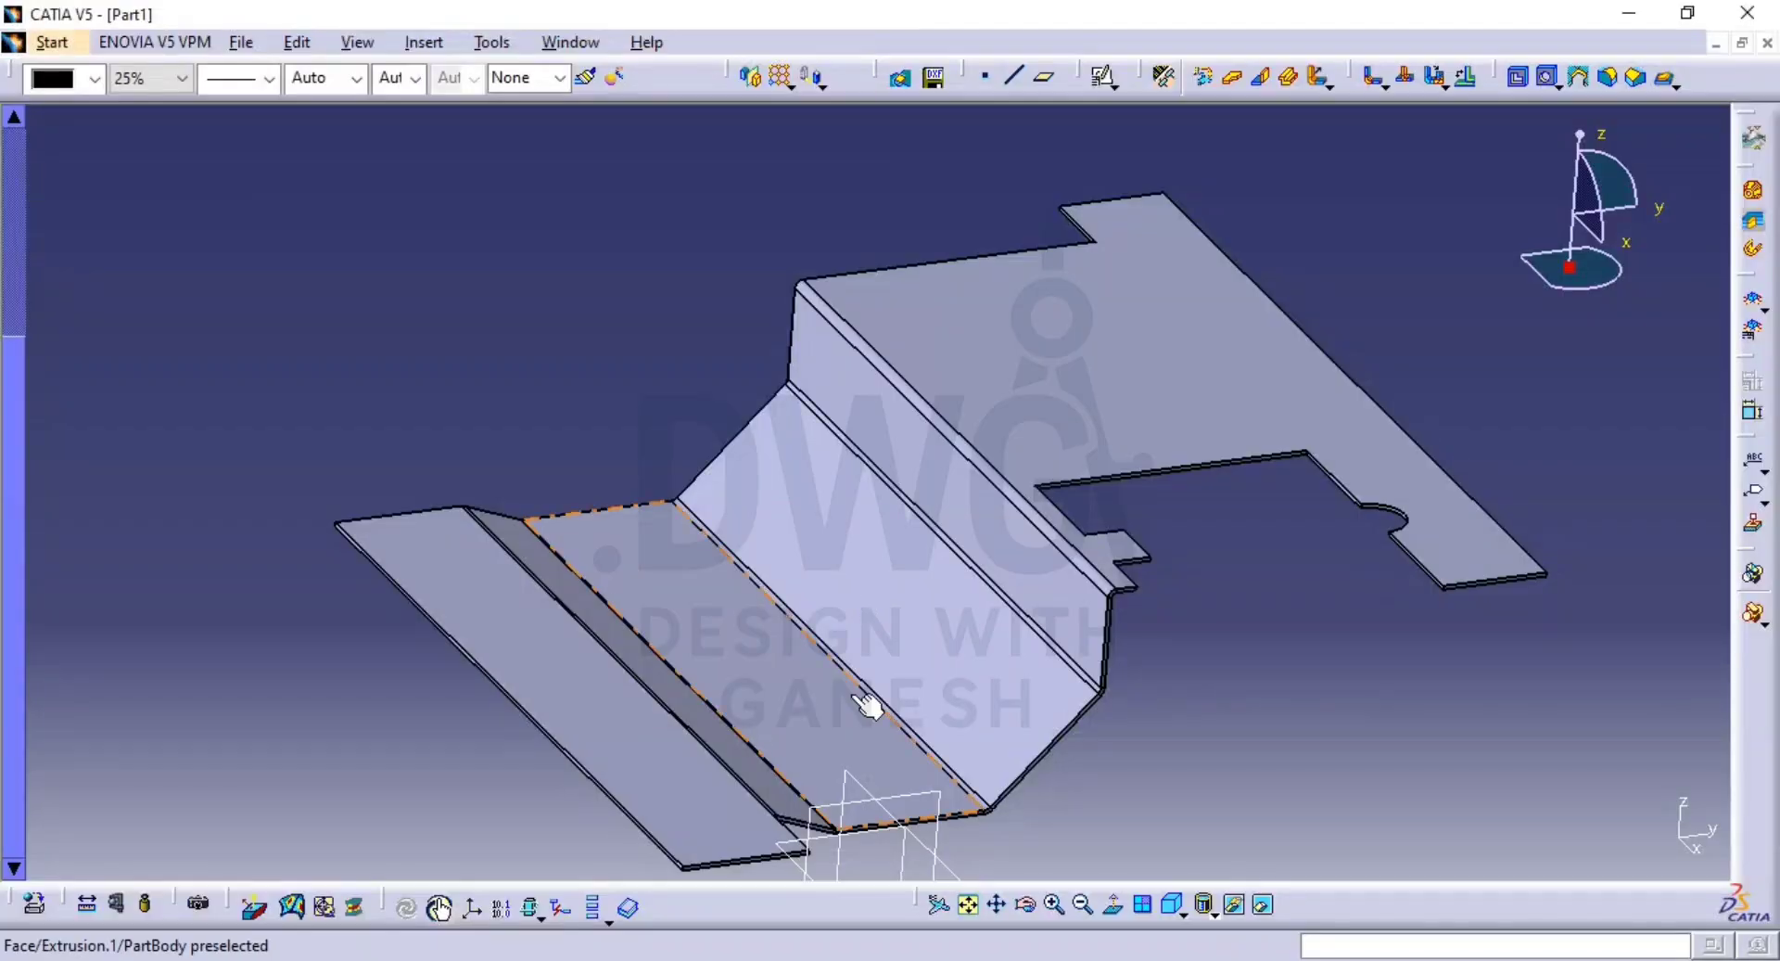
mouse_move(871, 699)
middle_mouse_down()
mouse_move(834, 448)
mouse_move(707, 594)
mouse_move(676, 683)
mouse_move(648, 525)
middle_mouse_up()
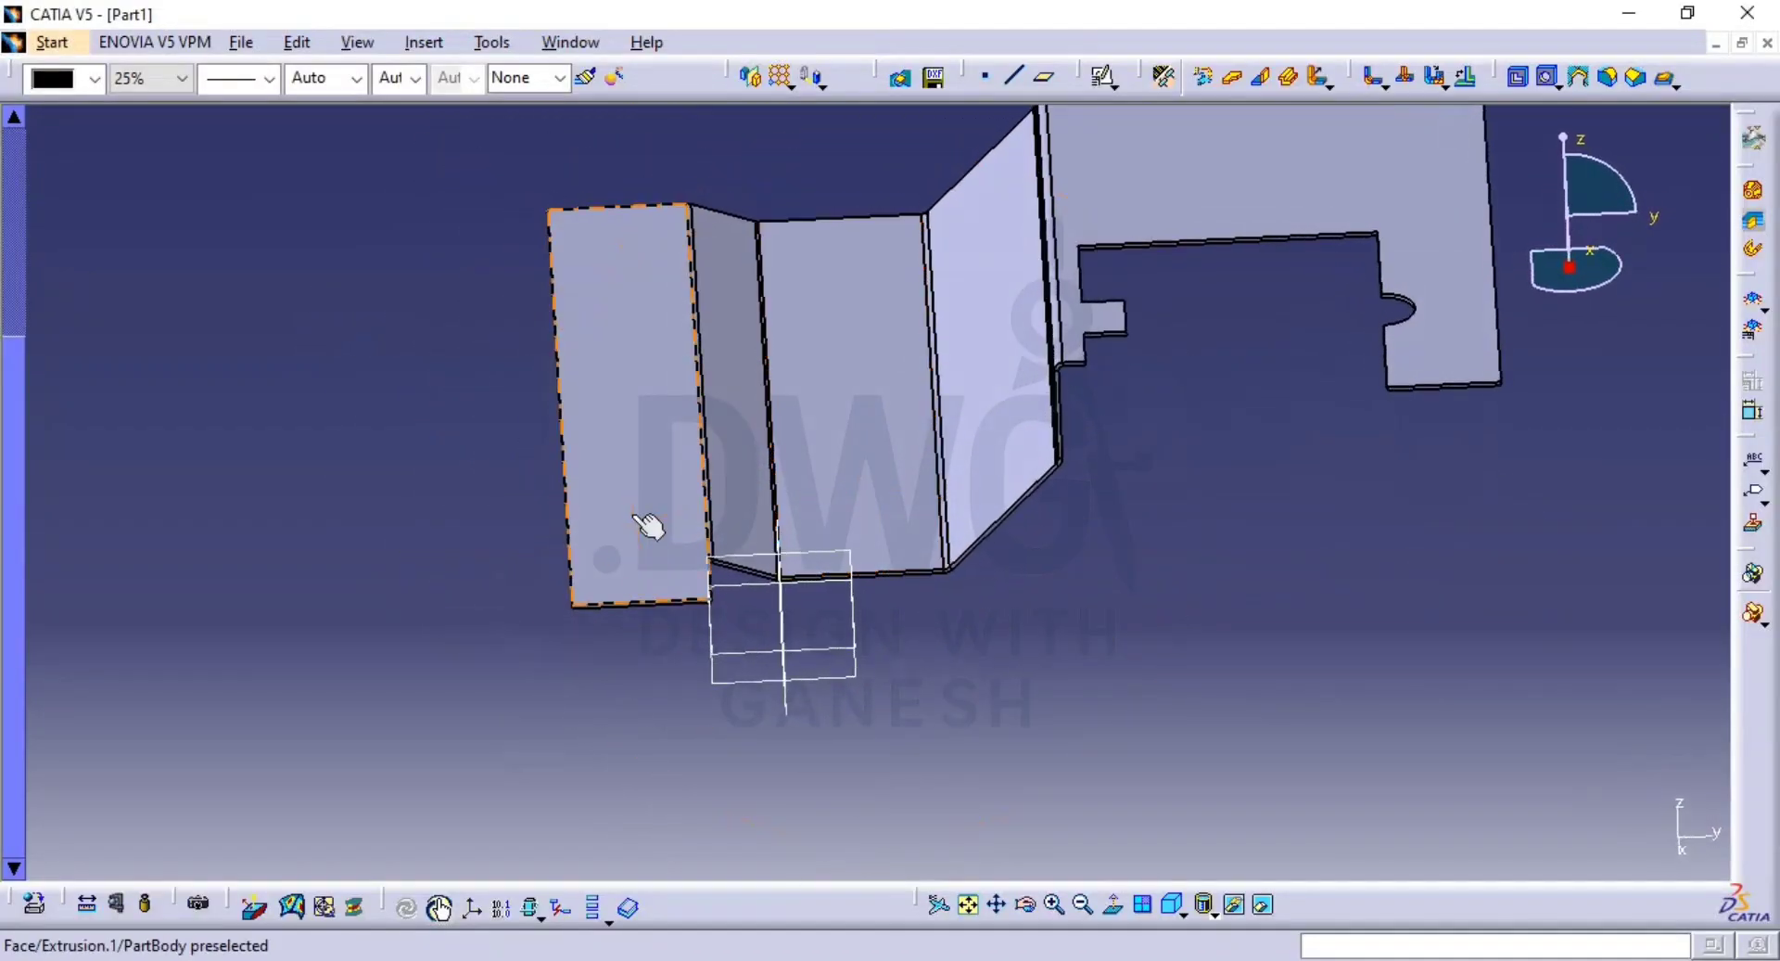
key("alt+Tab")
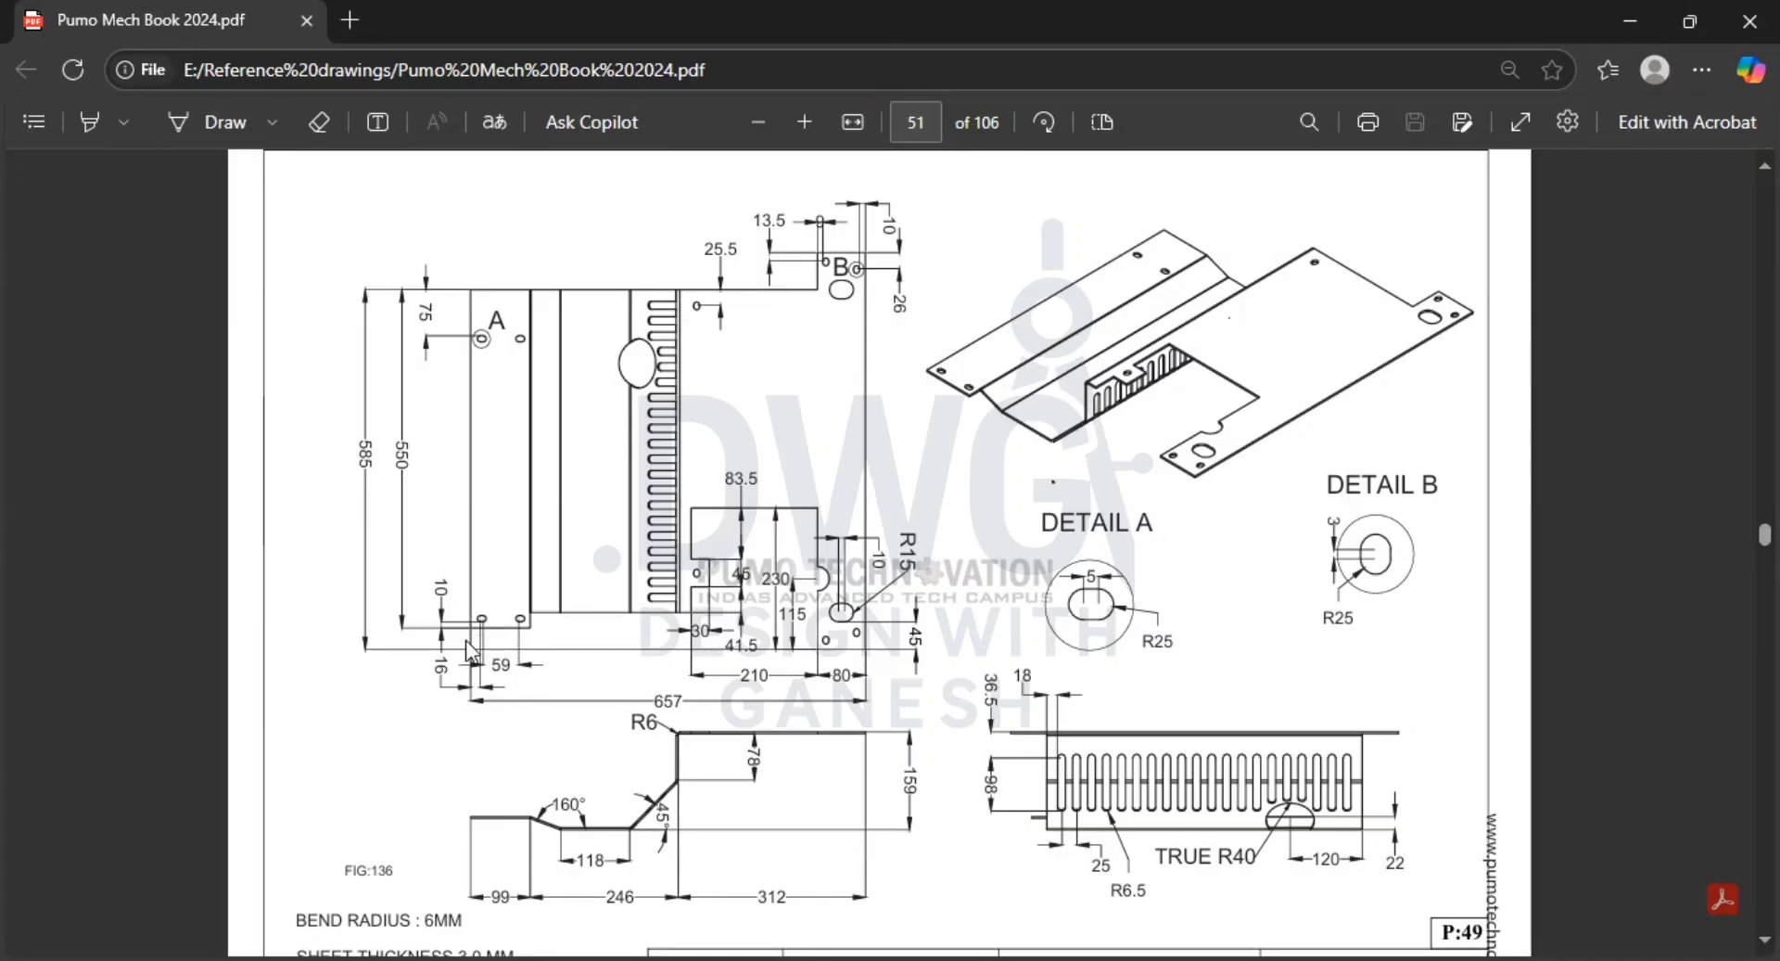
key("alt+Tab")
middle_click_drag(743, 755, 426, 517)
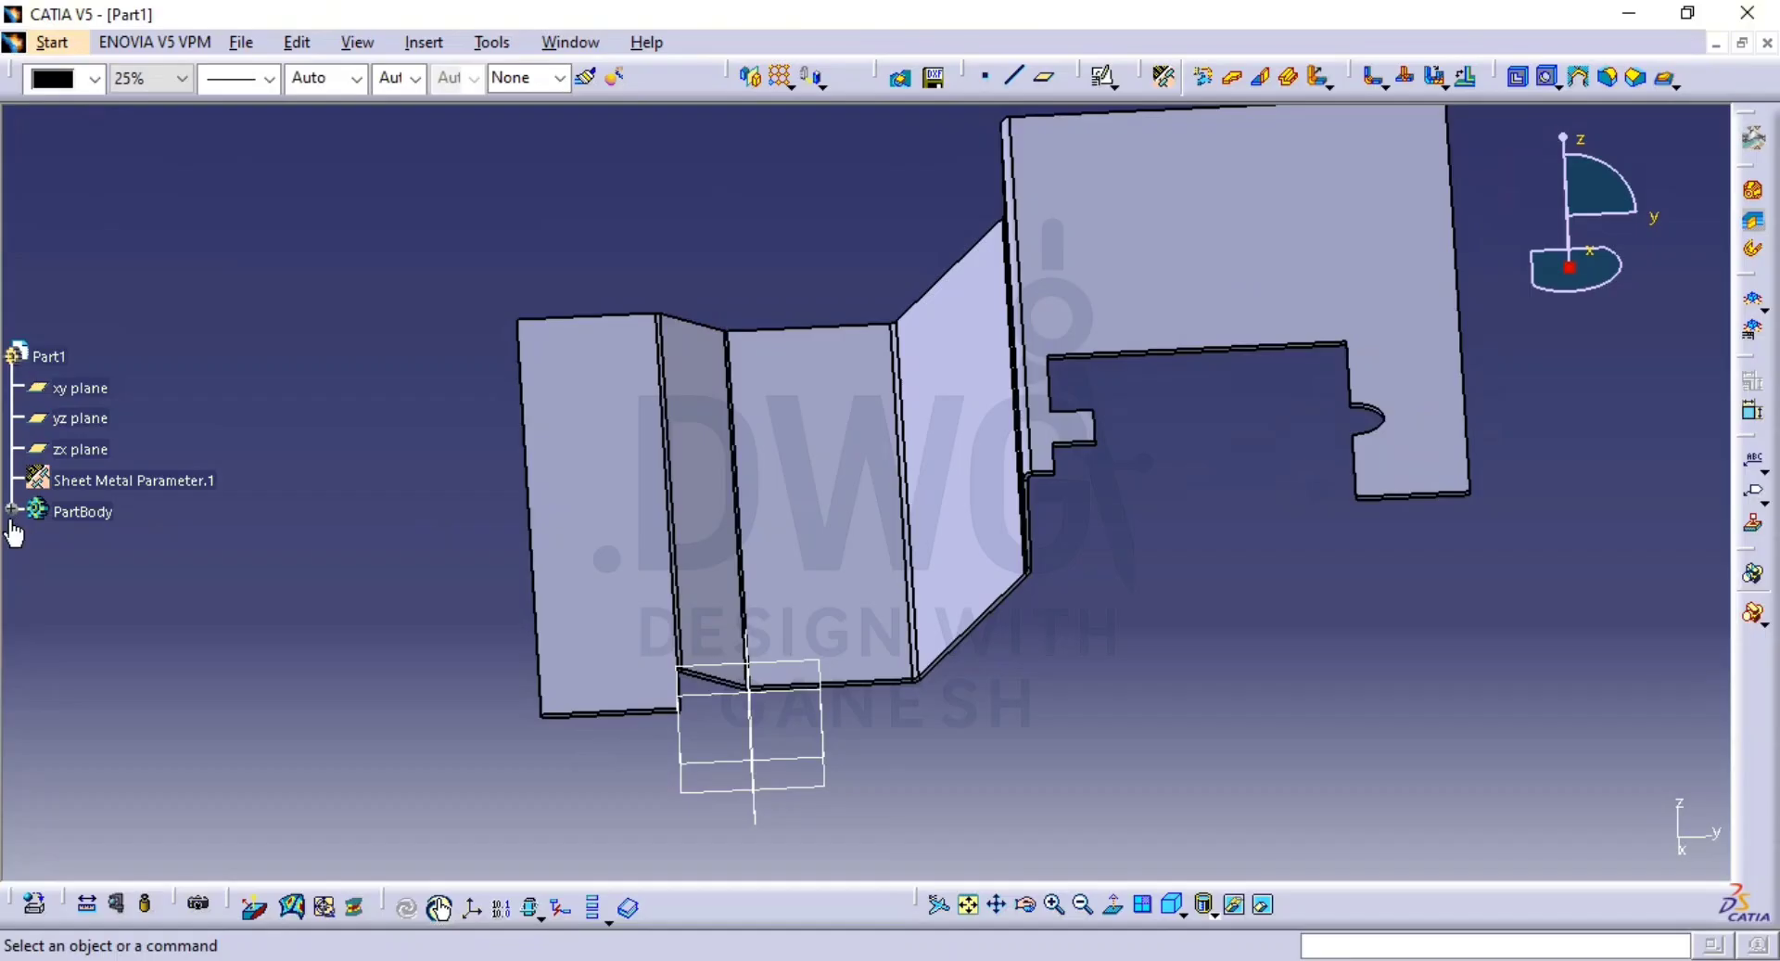
left_click(11, 509)
double_click(112, 696)
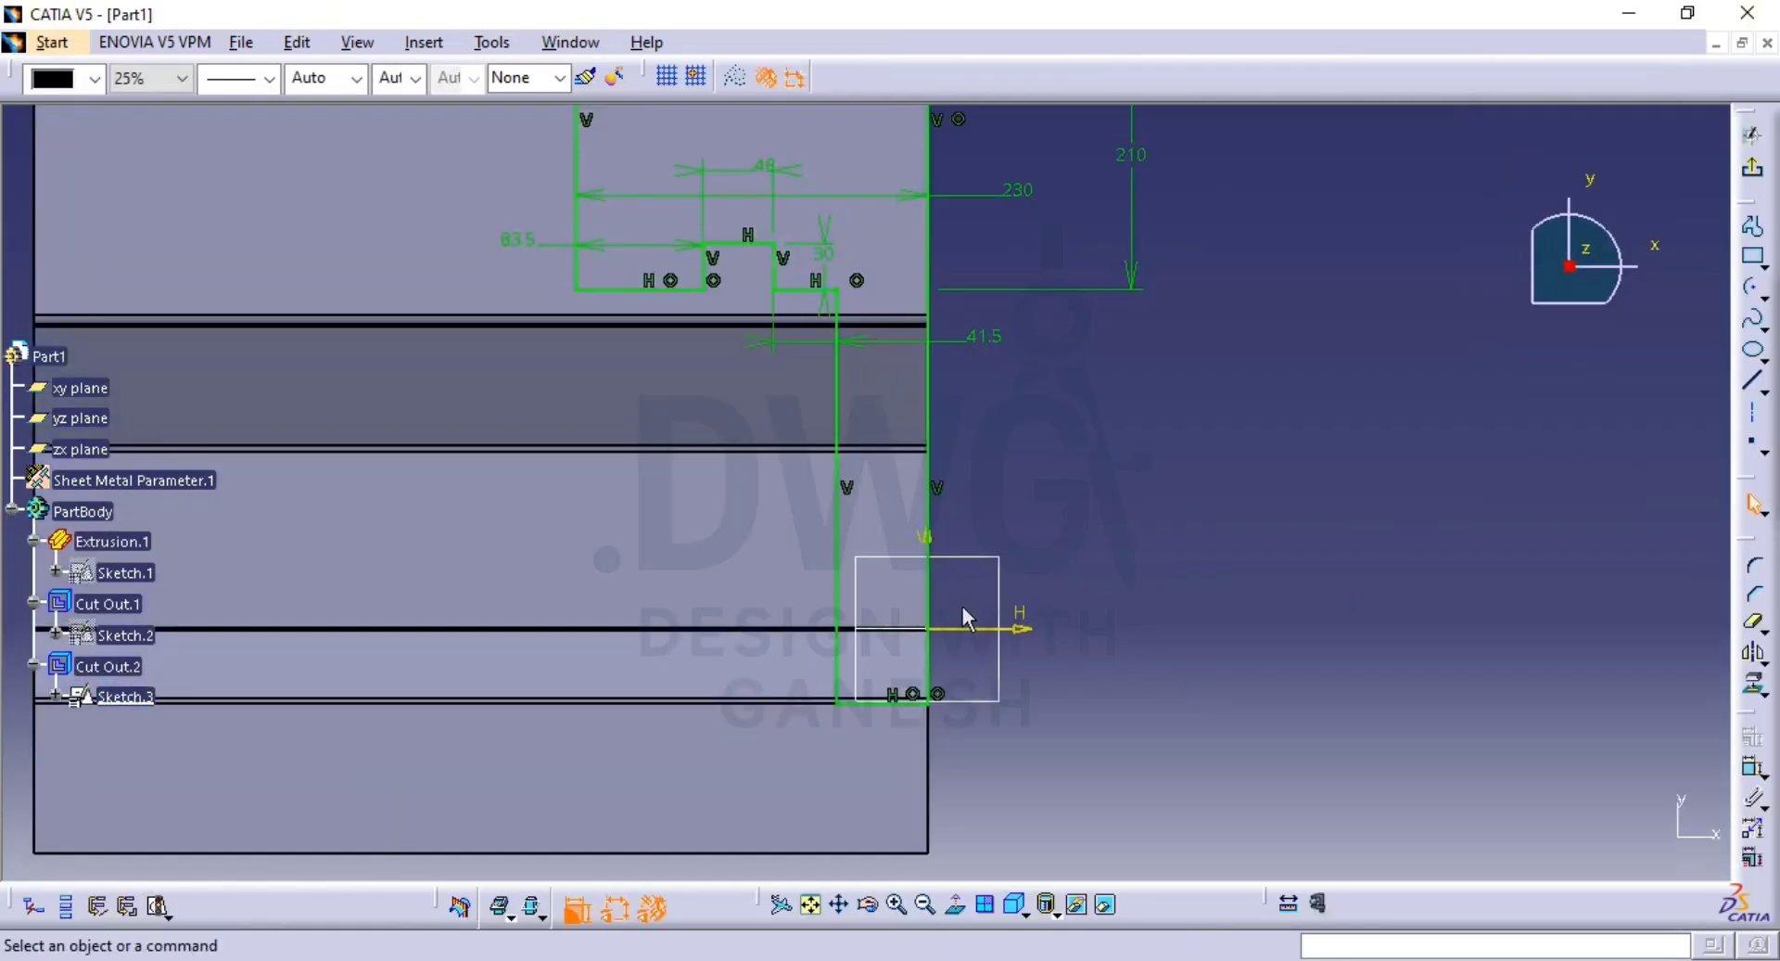
Sketch a profile from the lowest horizontal line down to the part's lower edge, about 38 mm across to the corner and up the side edge.
middle_click_drag(964, 615, 972, 602, "ctrl")
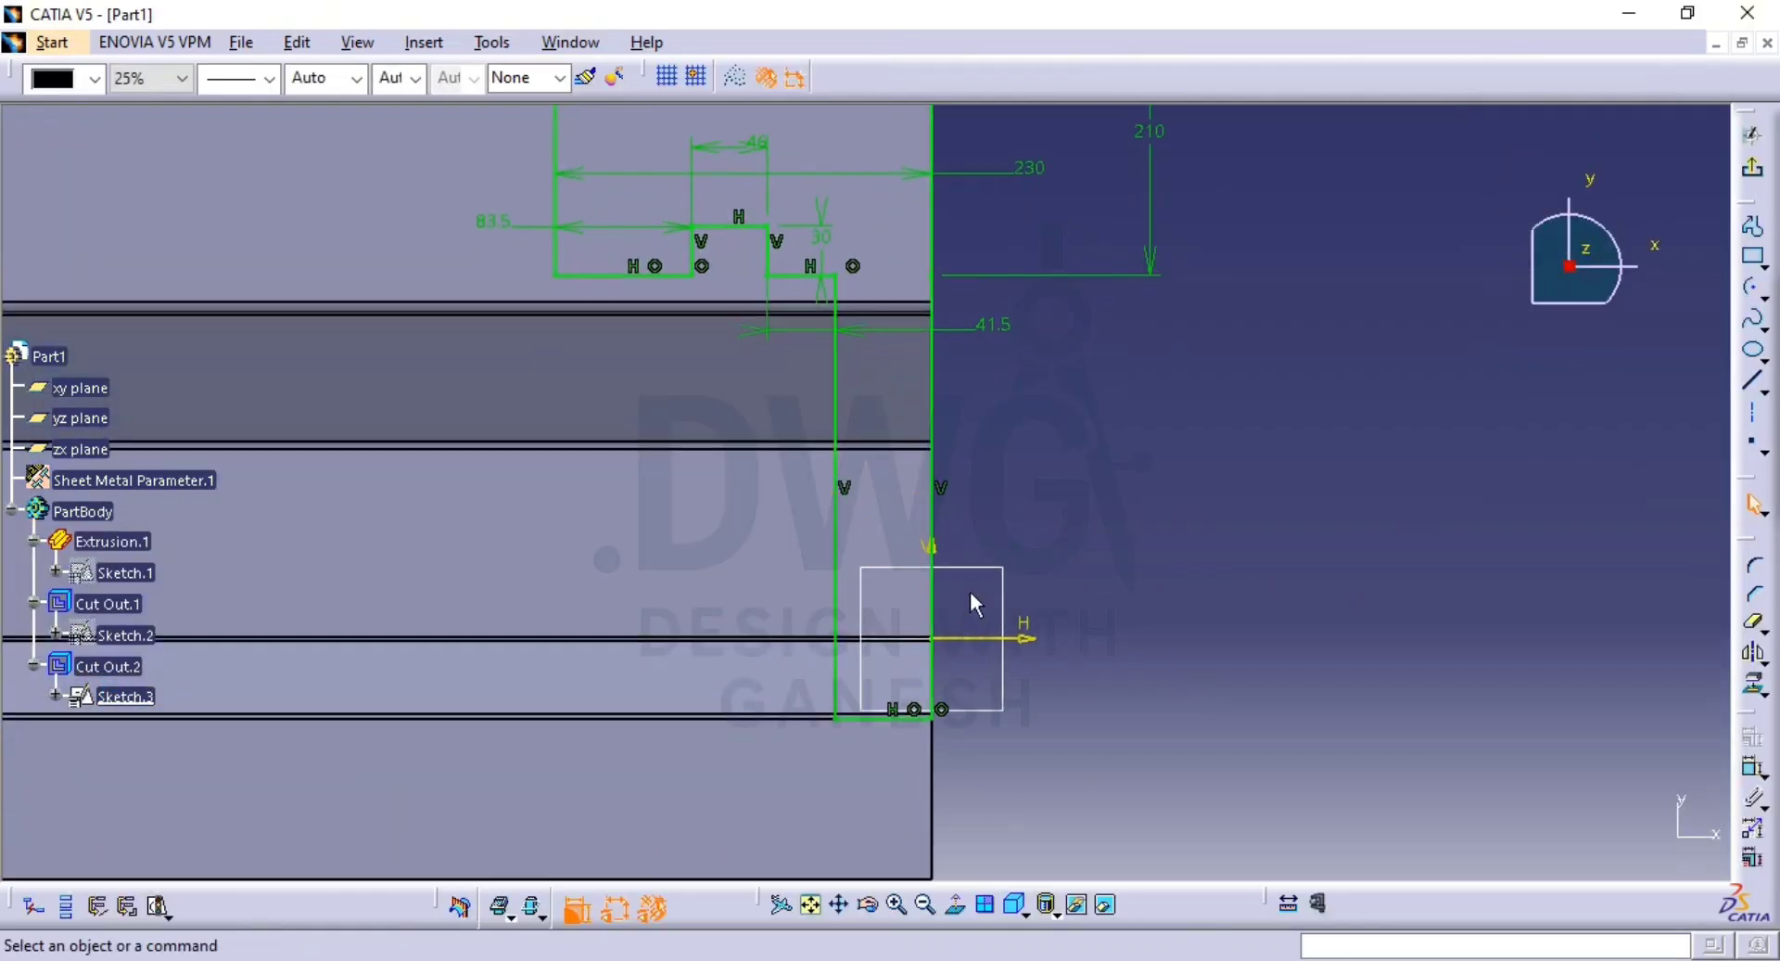
mouse_move(1144, 714)
middle_mouse_down()
mouse_move(1148, 532)
mouse_move(1172, 548)
mouse_move(1174, 524)
middle_mouse_up()
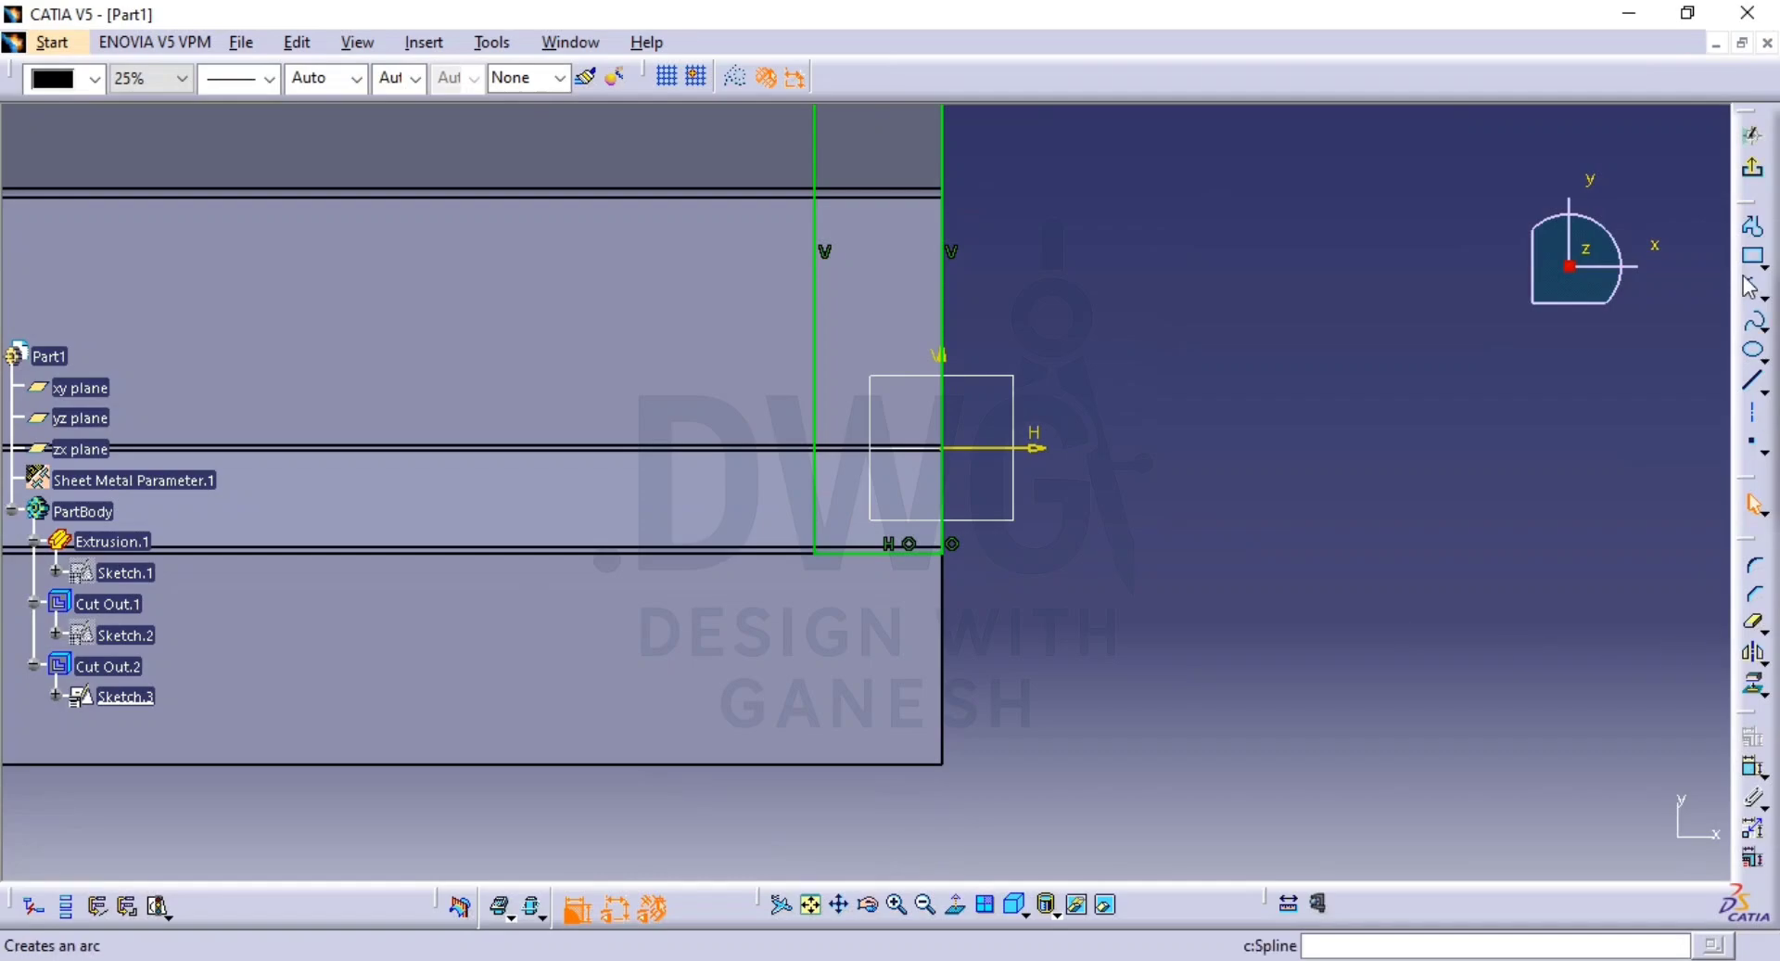
left_click(1753, 227)
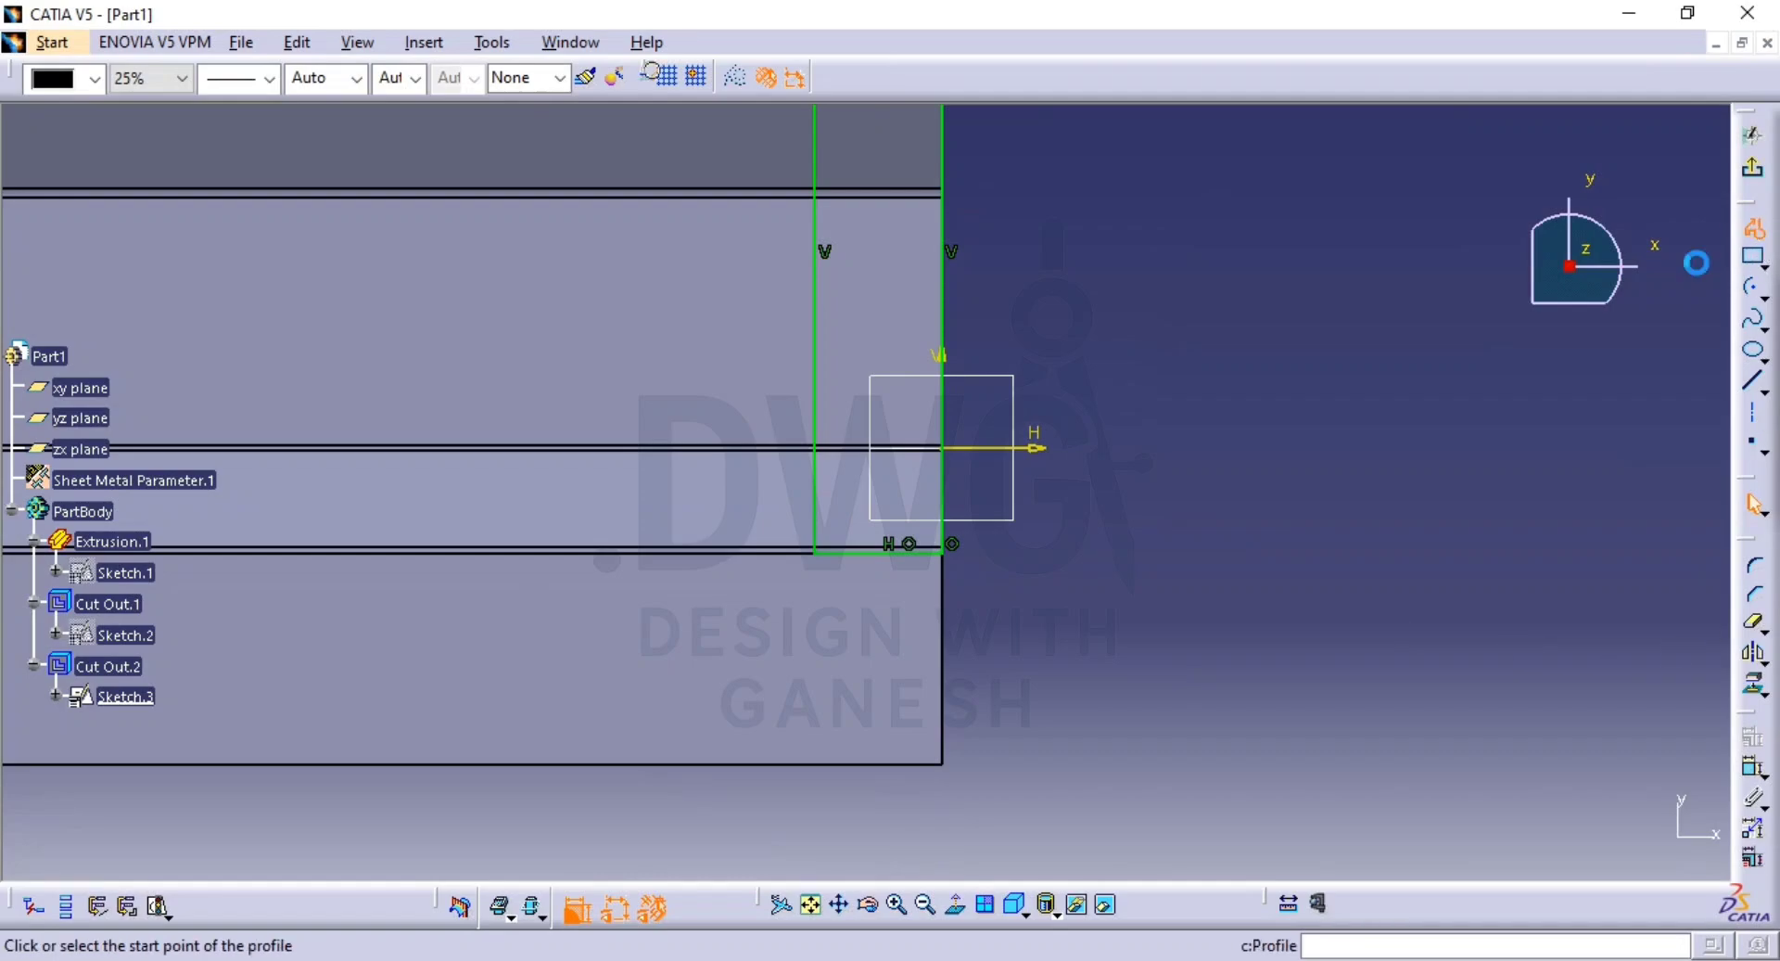
left_click(866, 551)
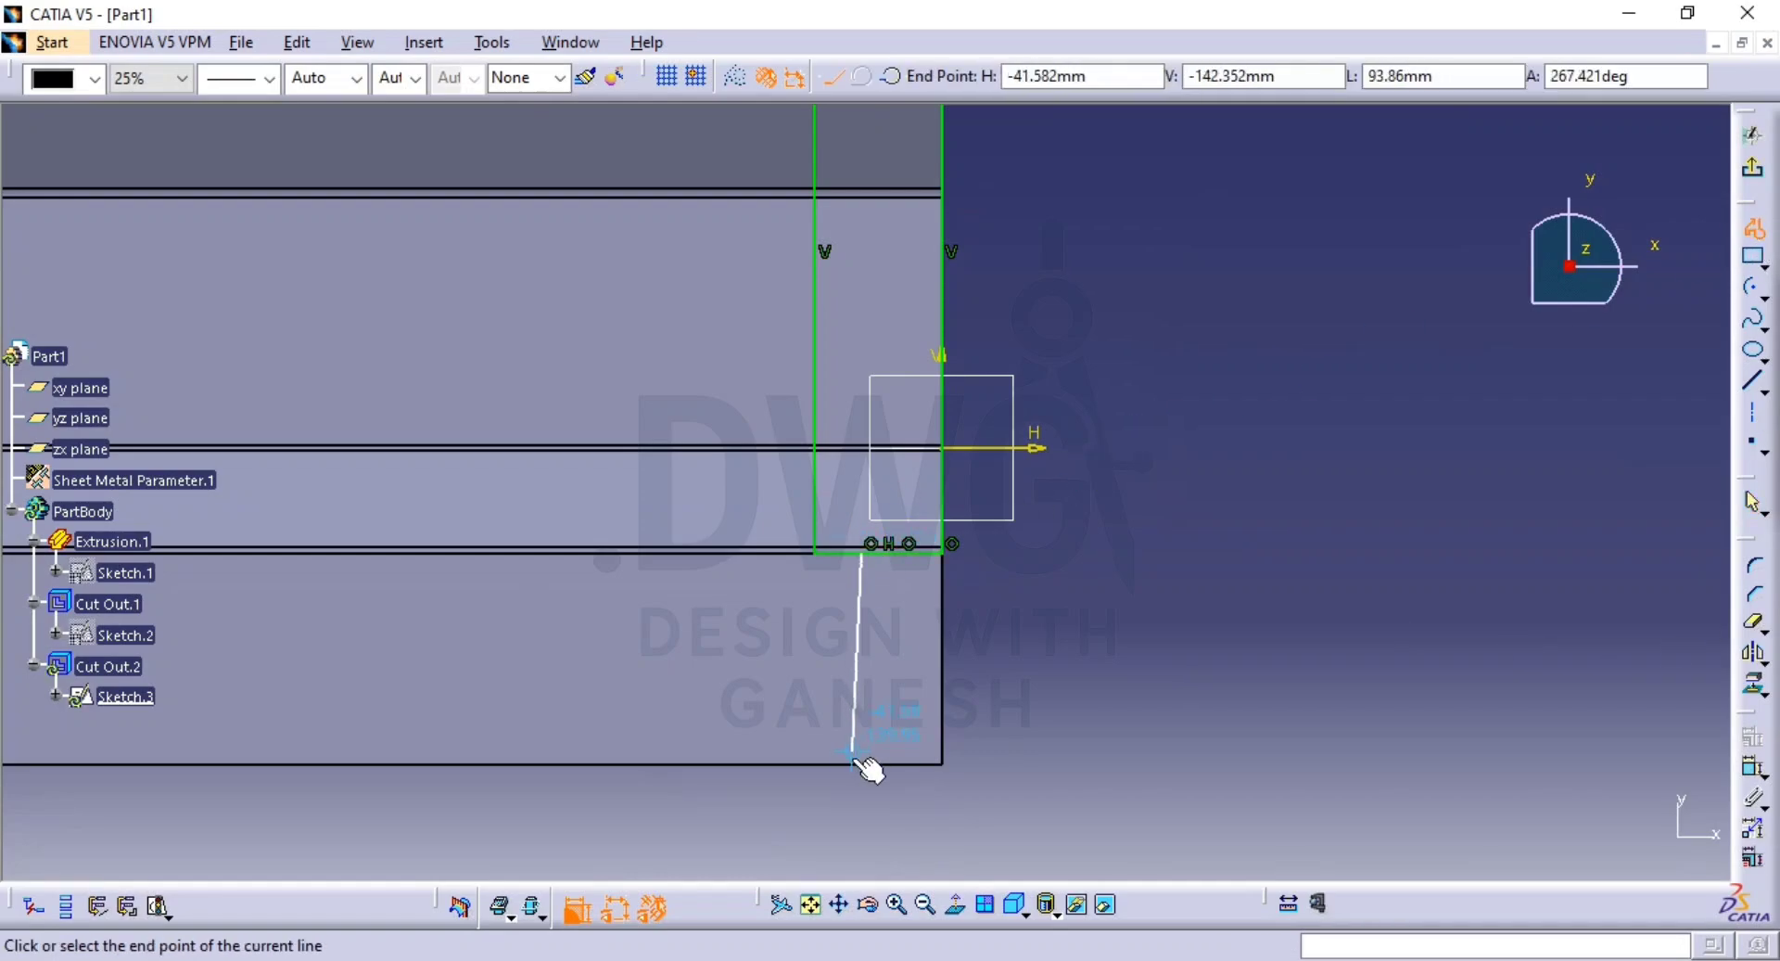
left_click(944, 766)
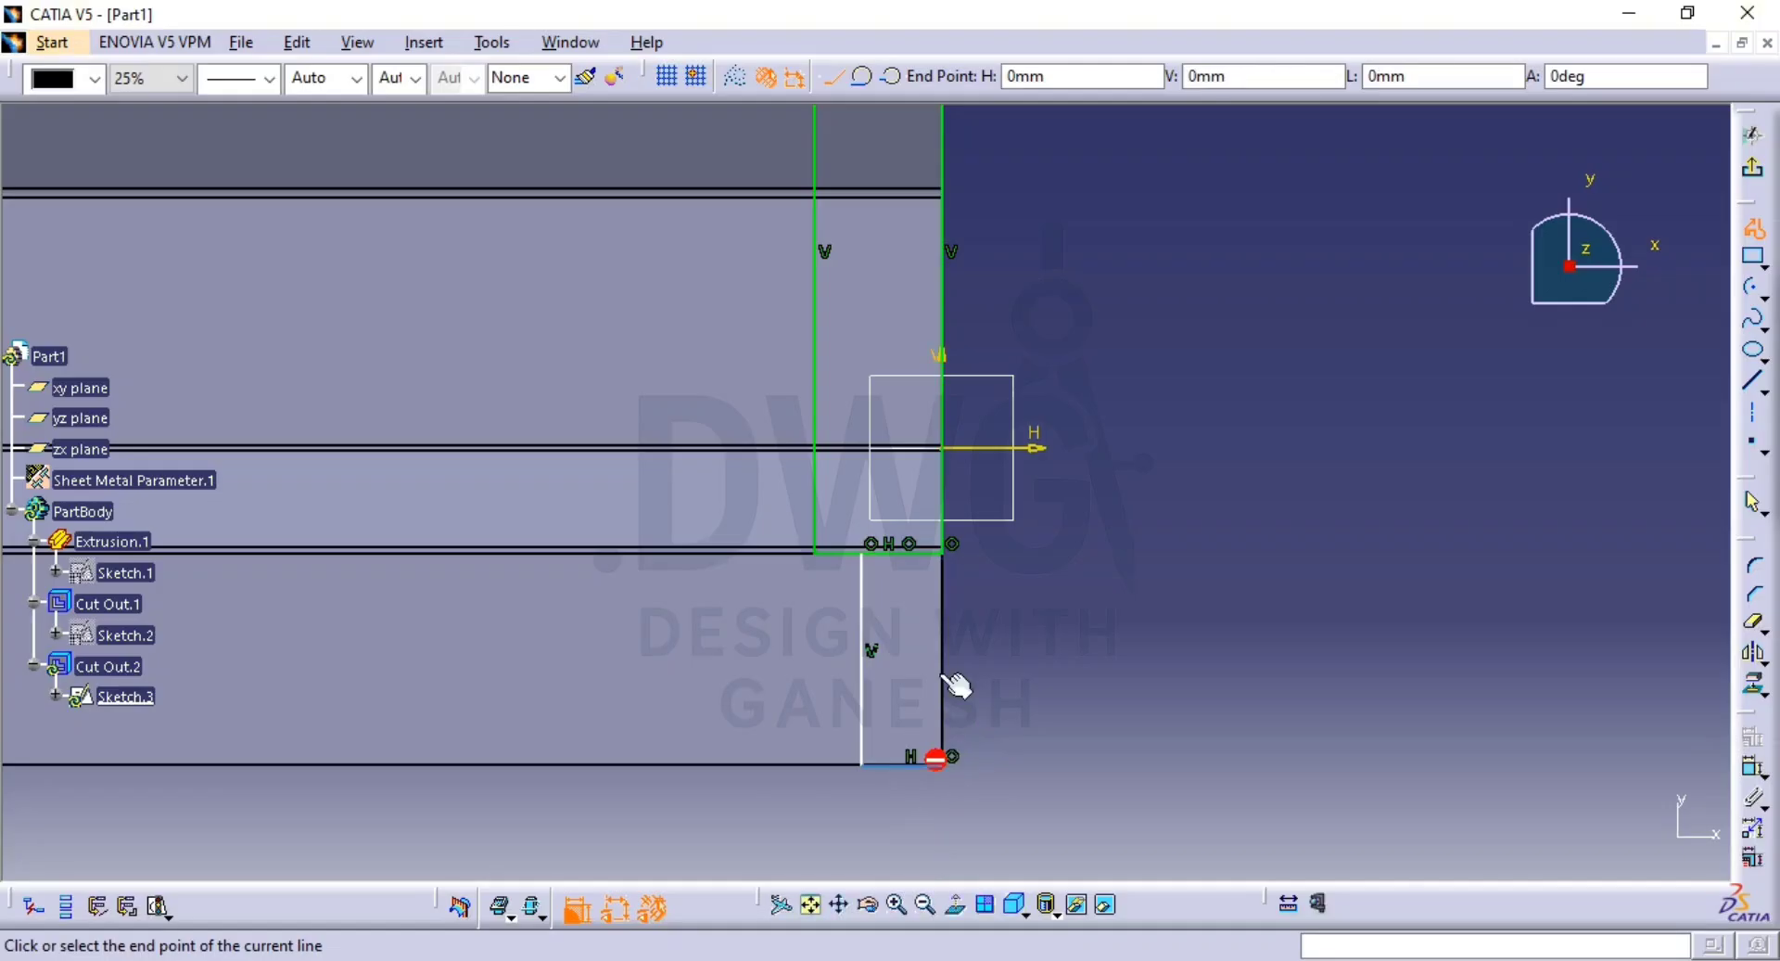
left_click(944, 554)
key("Escape")
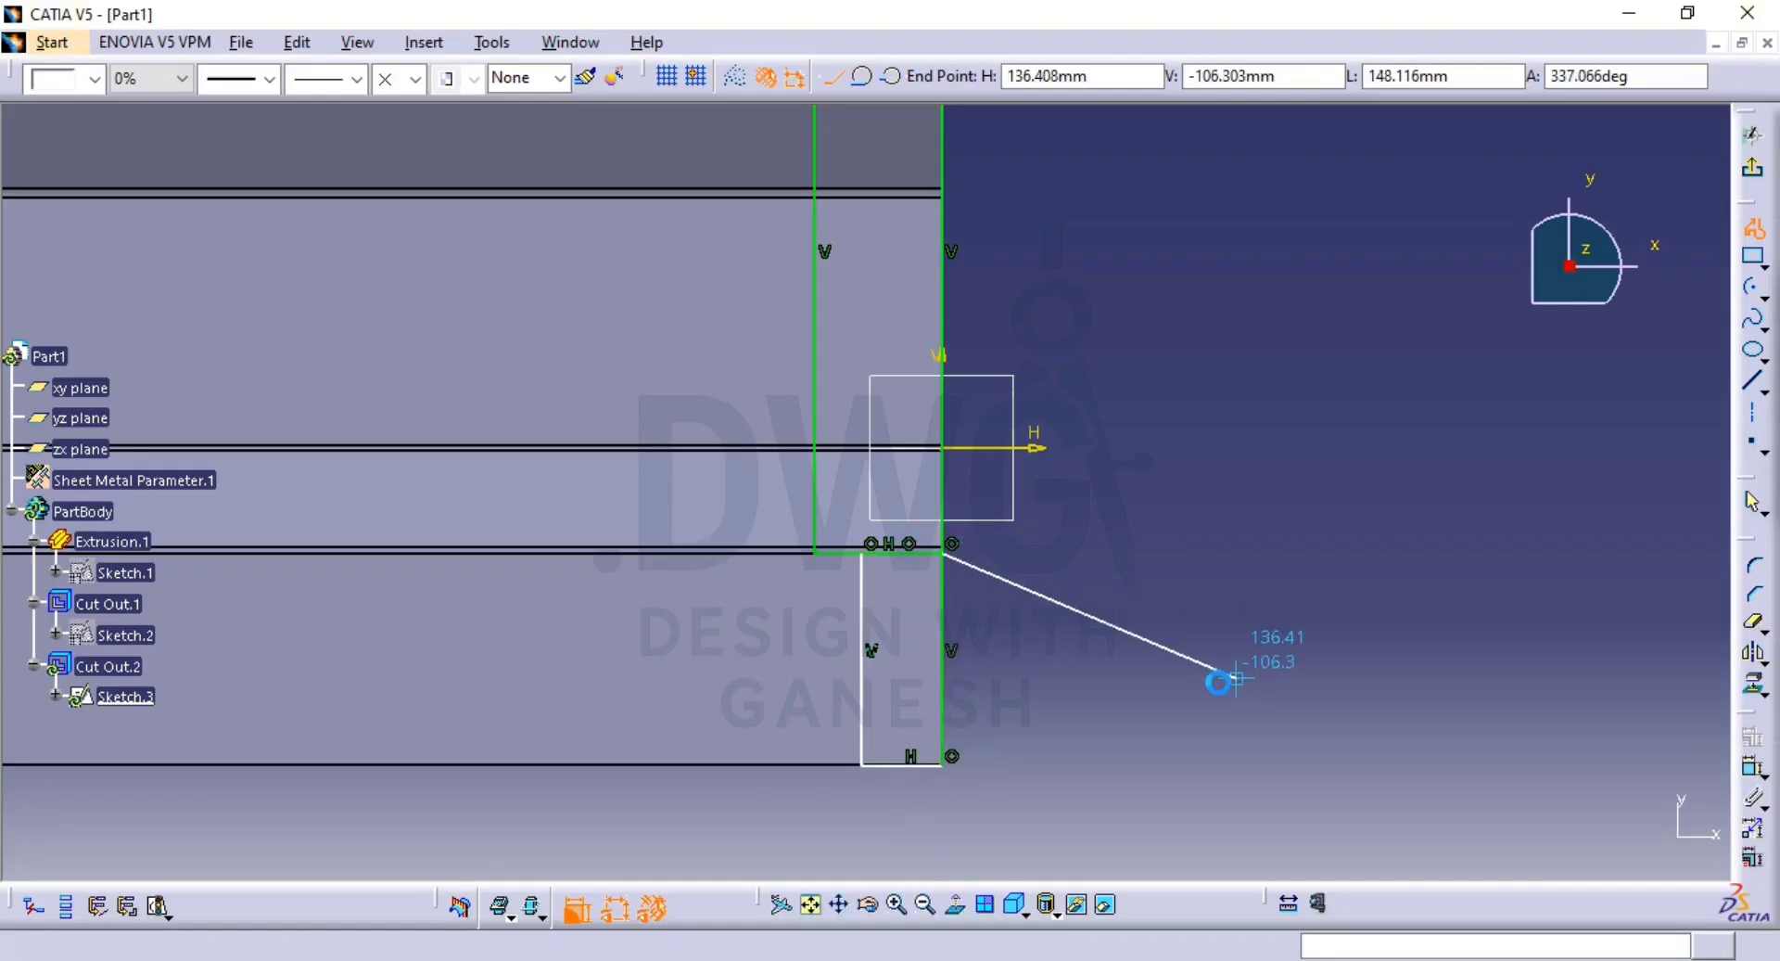
Quick-trim the part of the horizontal line between the new vertical line and the part's side edge.
middle_click_drag(1101, 700, 1233, 732)
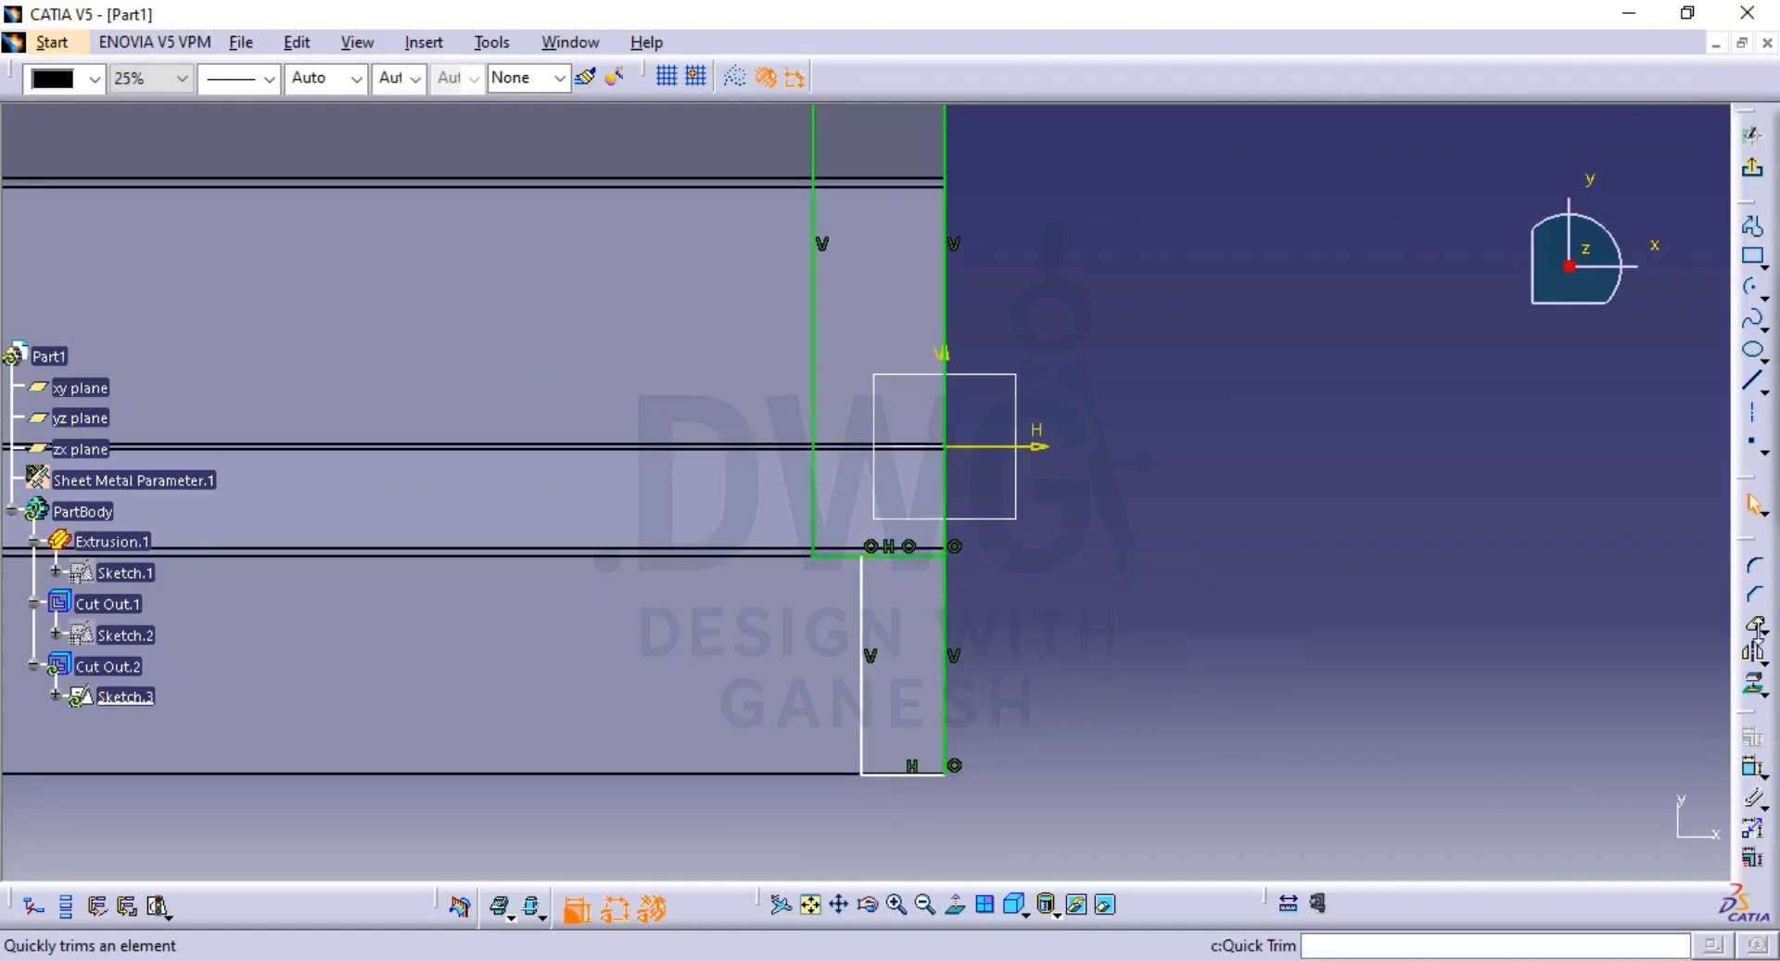
left_click(1759, 629)
left_click(1701, 654)
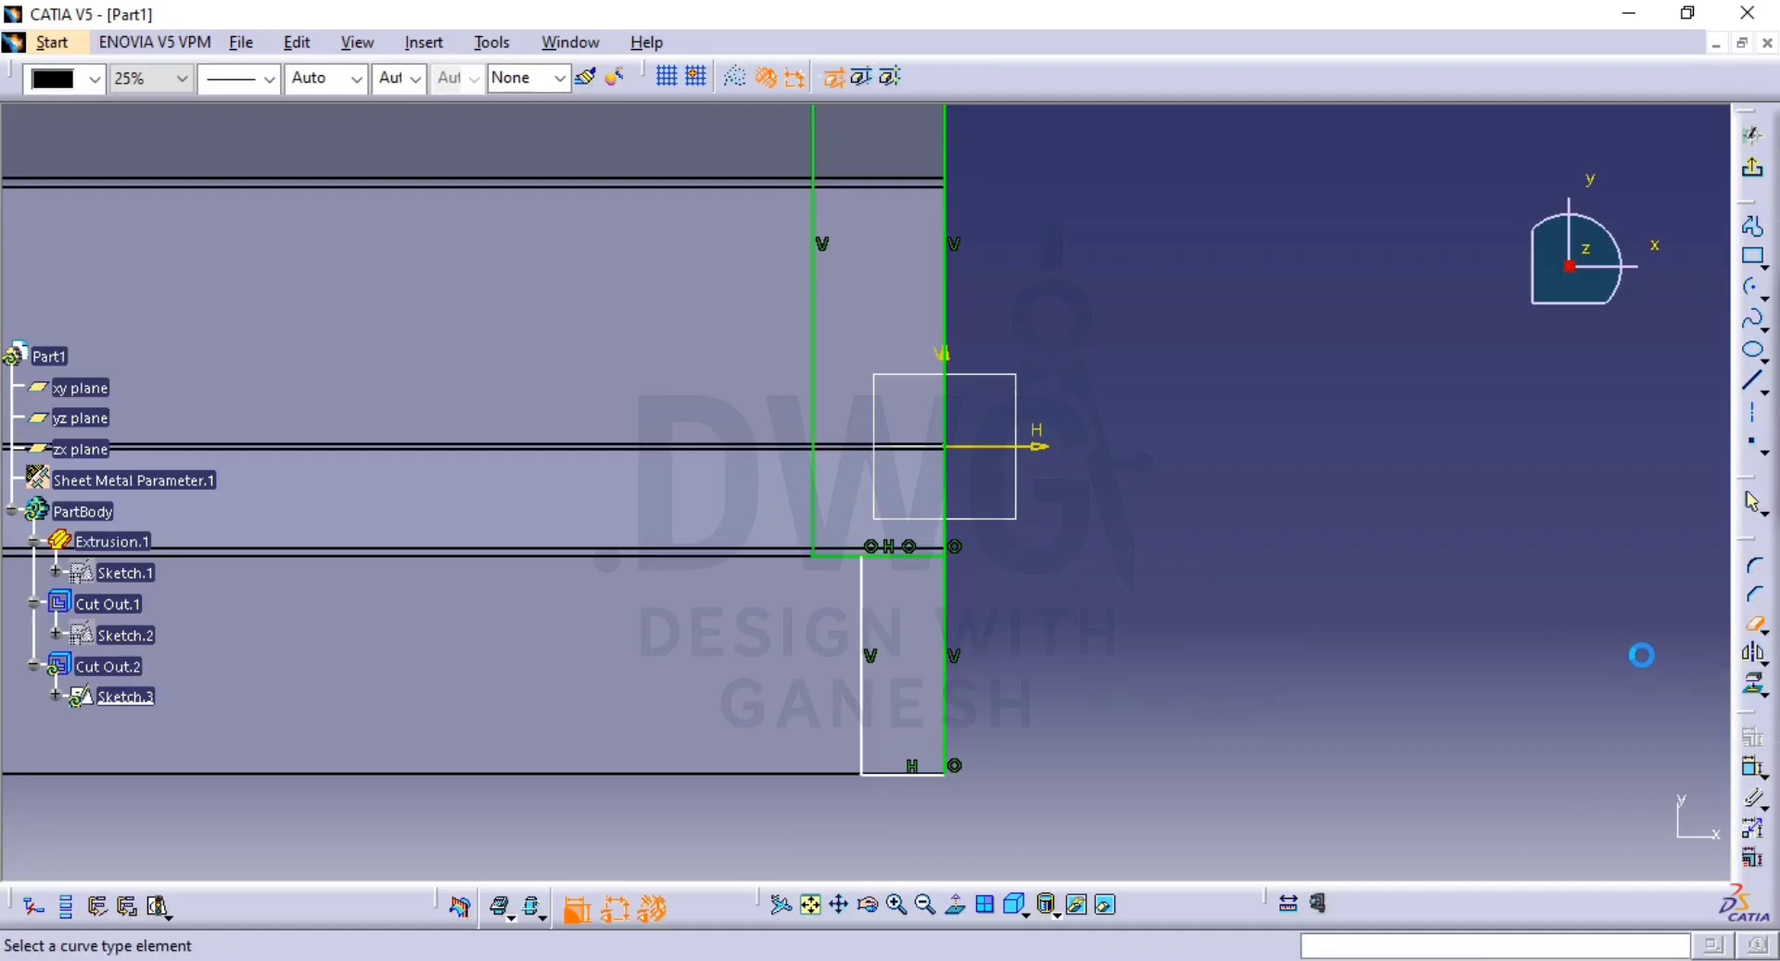
left_click(935, 555)
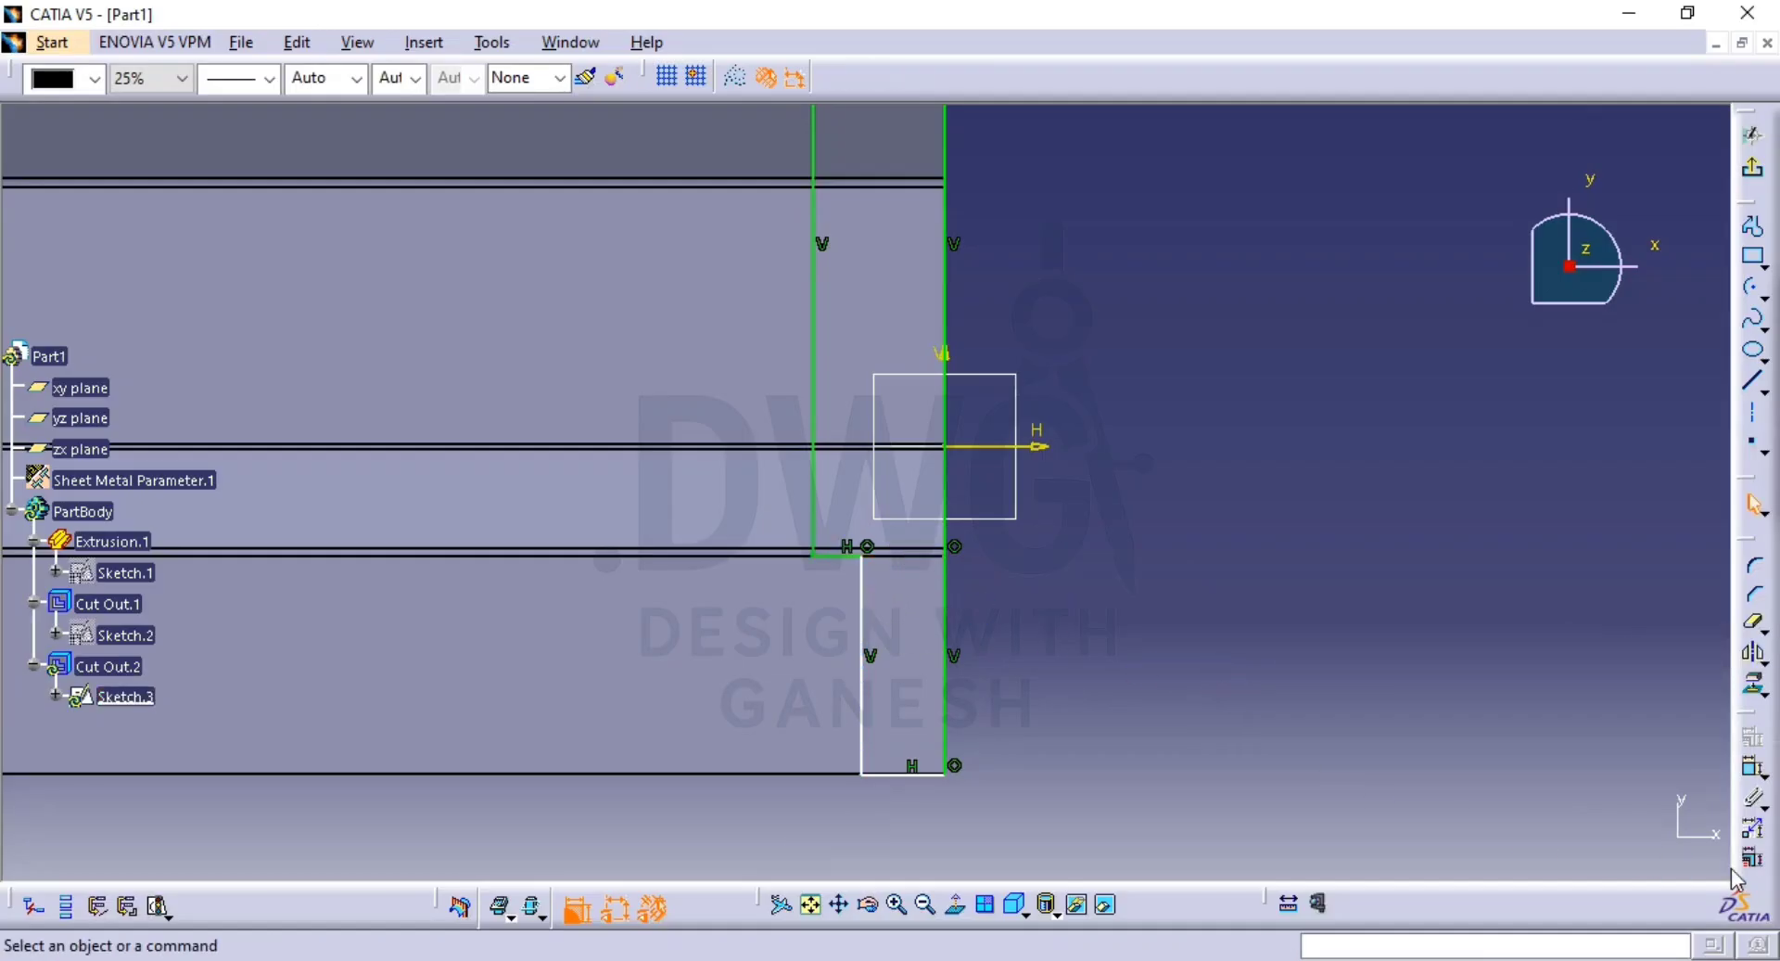
Dimension the profile's lowest horizontal line in the second cutout's sketch and set its length to 30 mm.
left_click(1752, 768)
left_click(930, 777)
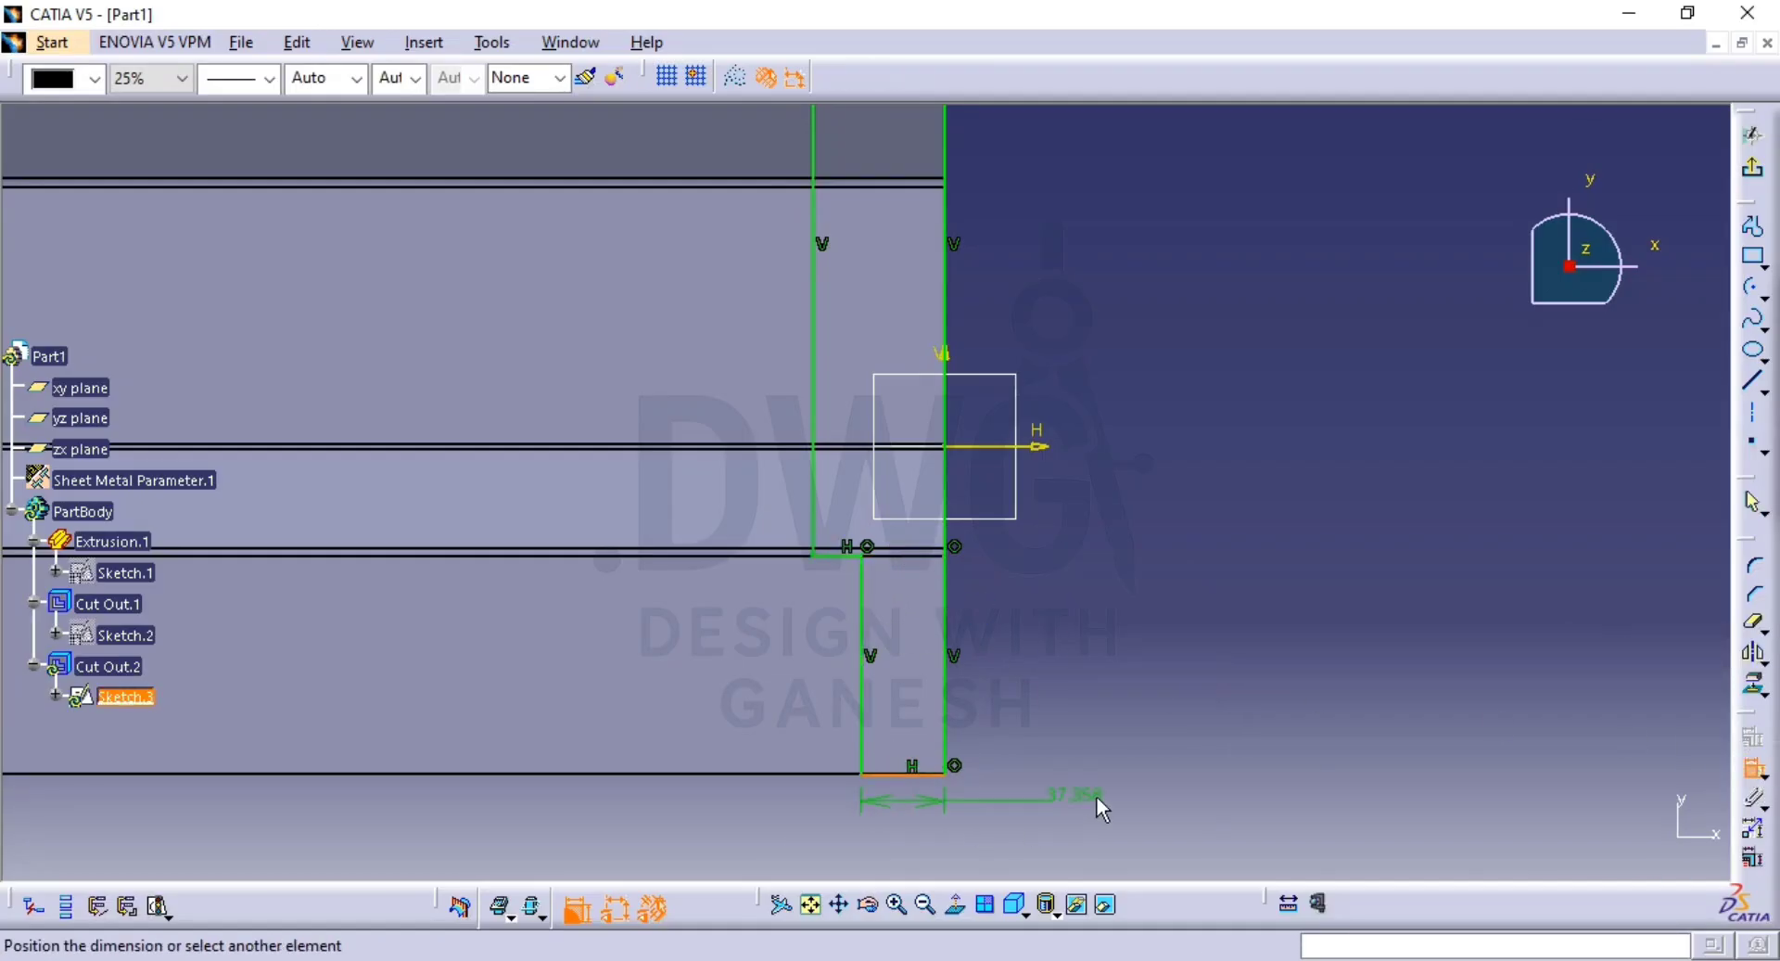
left_click(1088, 802)
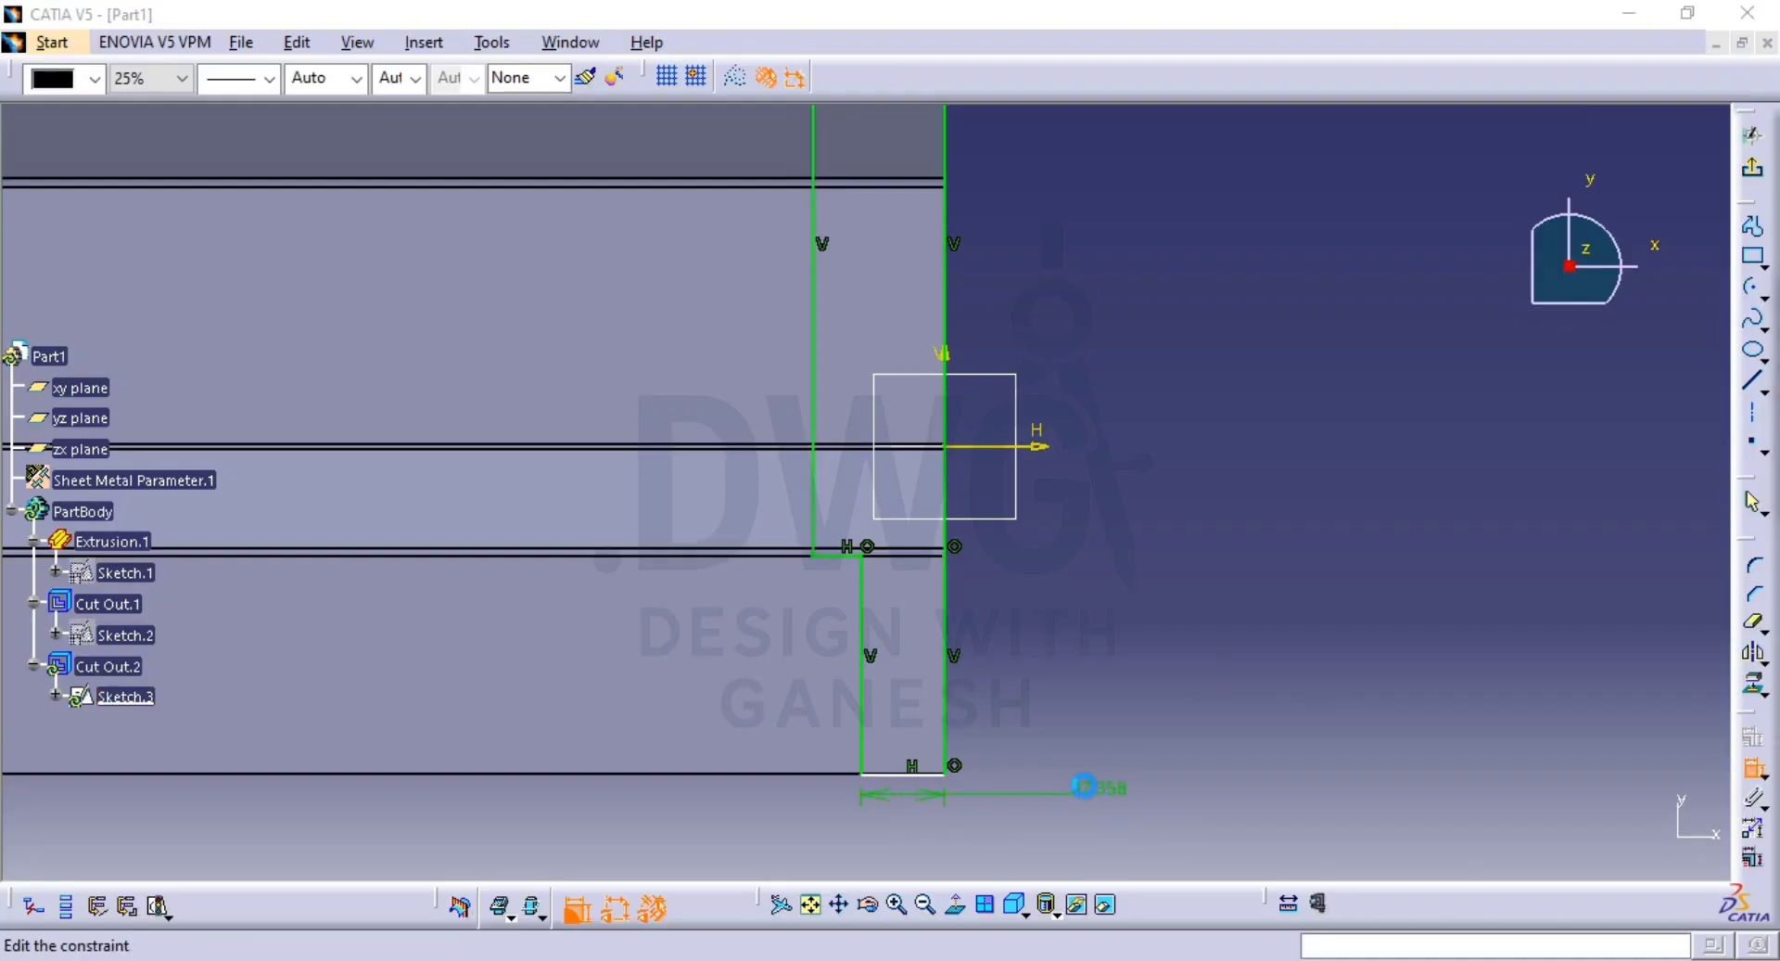
double_click(1095, 790)
type("30")
key("Return")
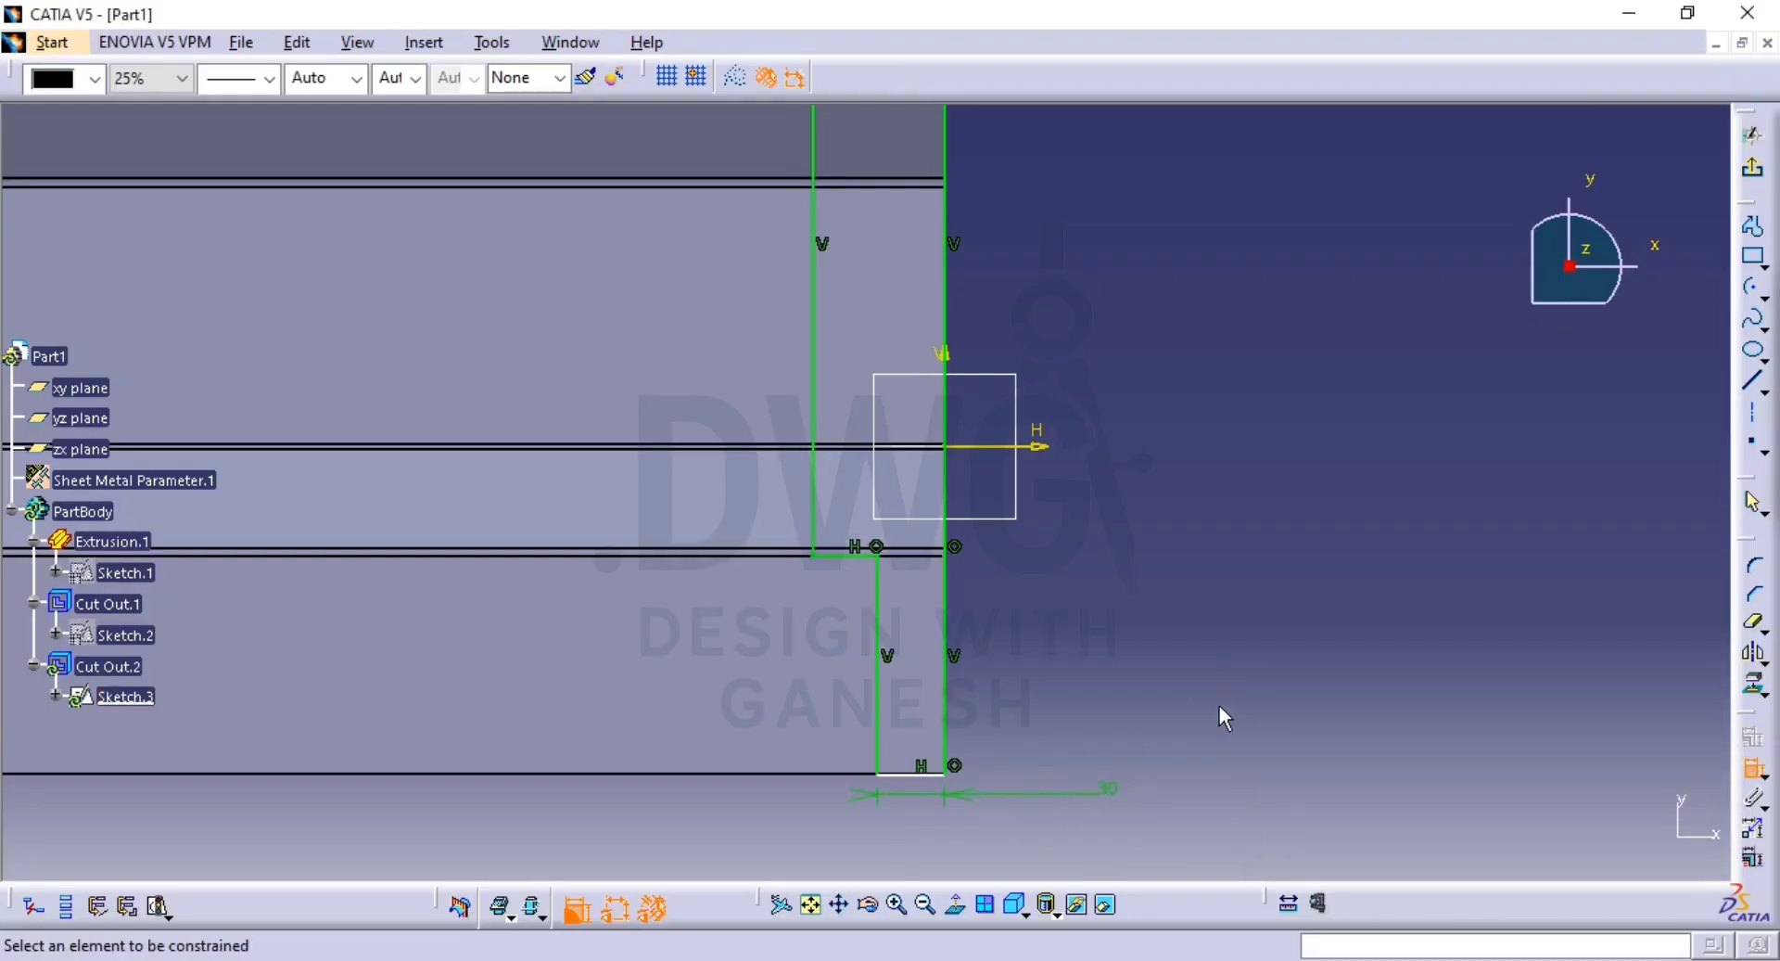
Make the profile's lowest line coincident with the part's lower edge and exit the sketch to update the second cutout.
left_click(908, 774)
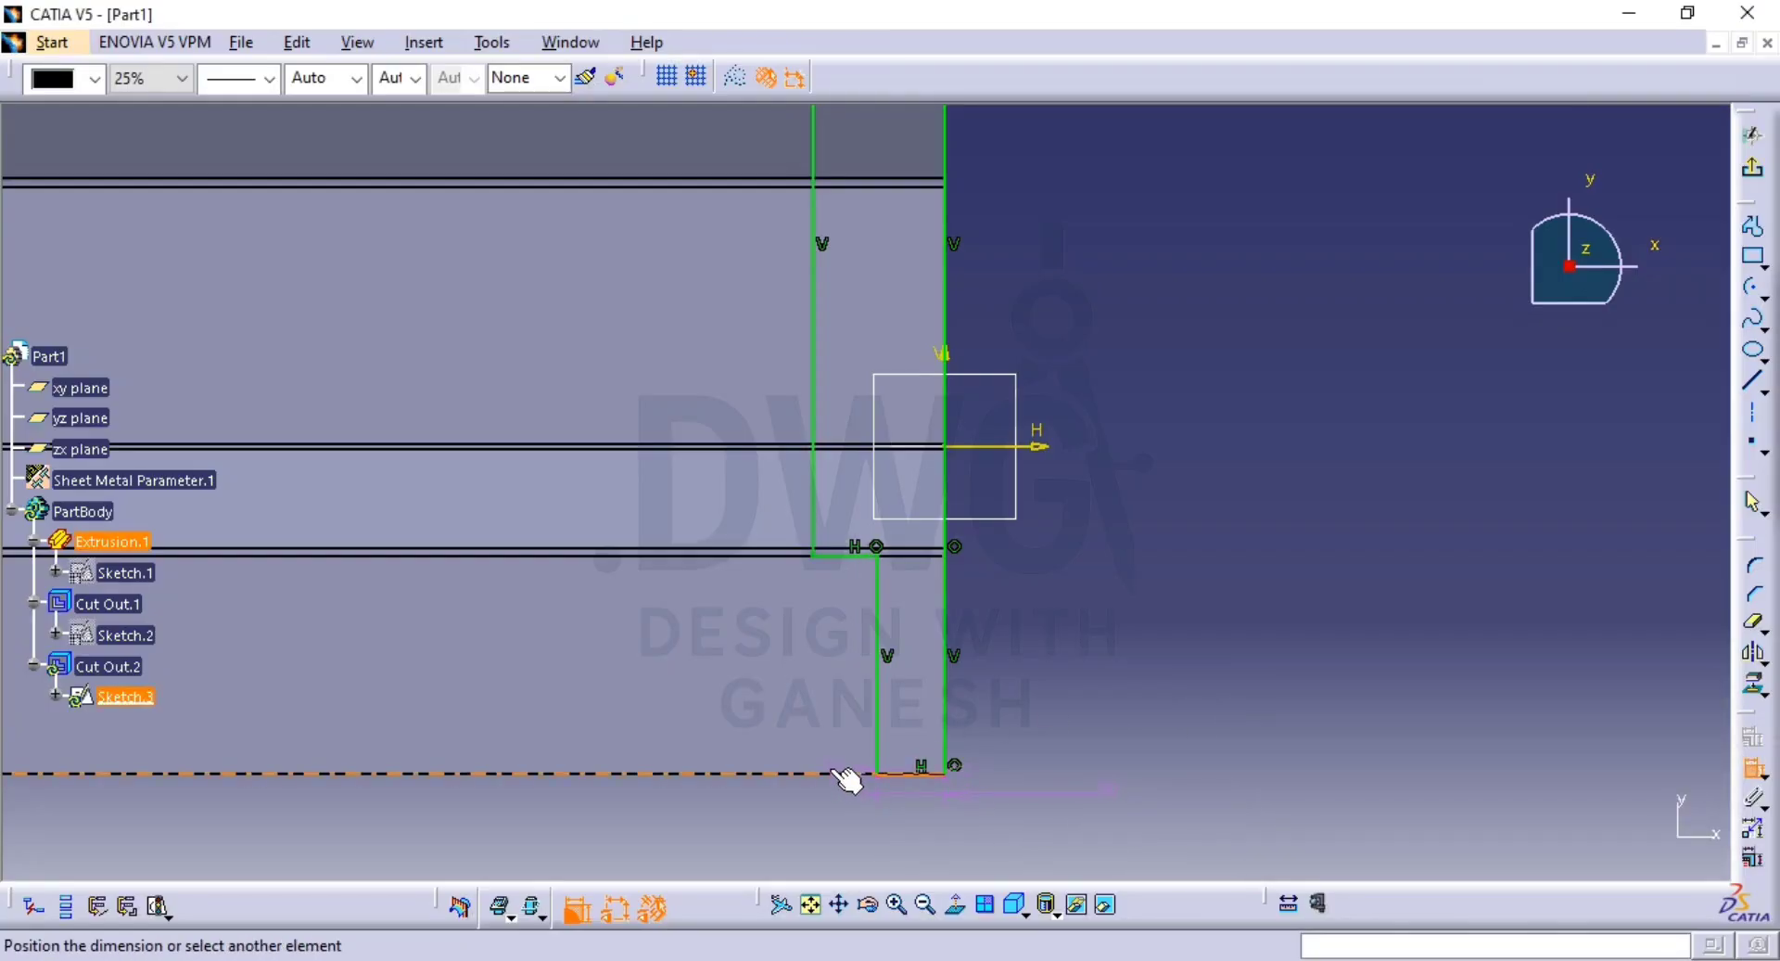
left_click(834, 775)
right_click(1051, 653)
left_click(1146, 811)
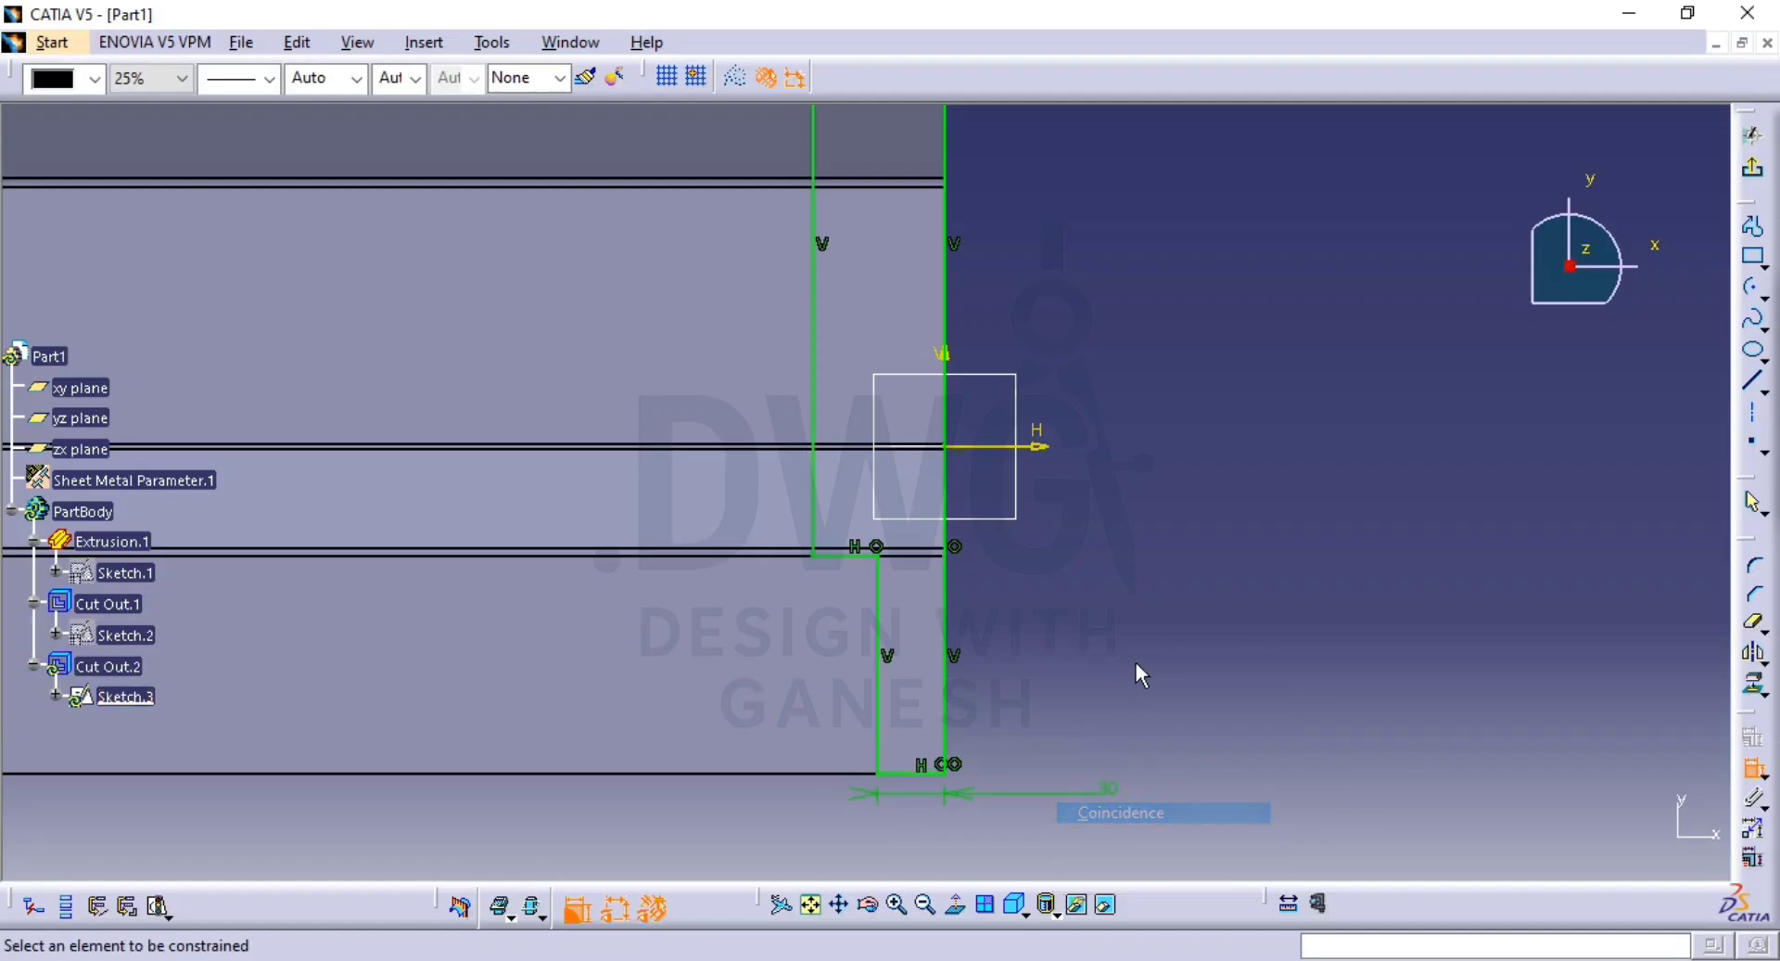
left_click(1752, 135)
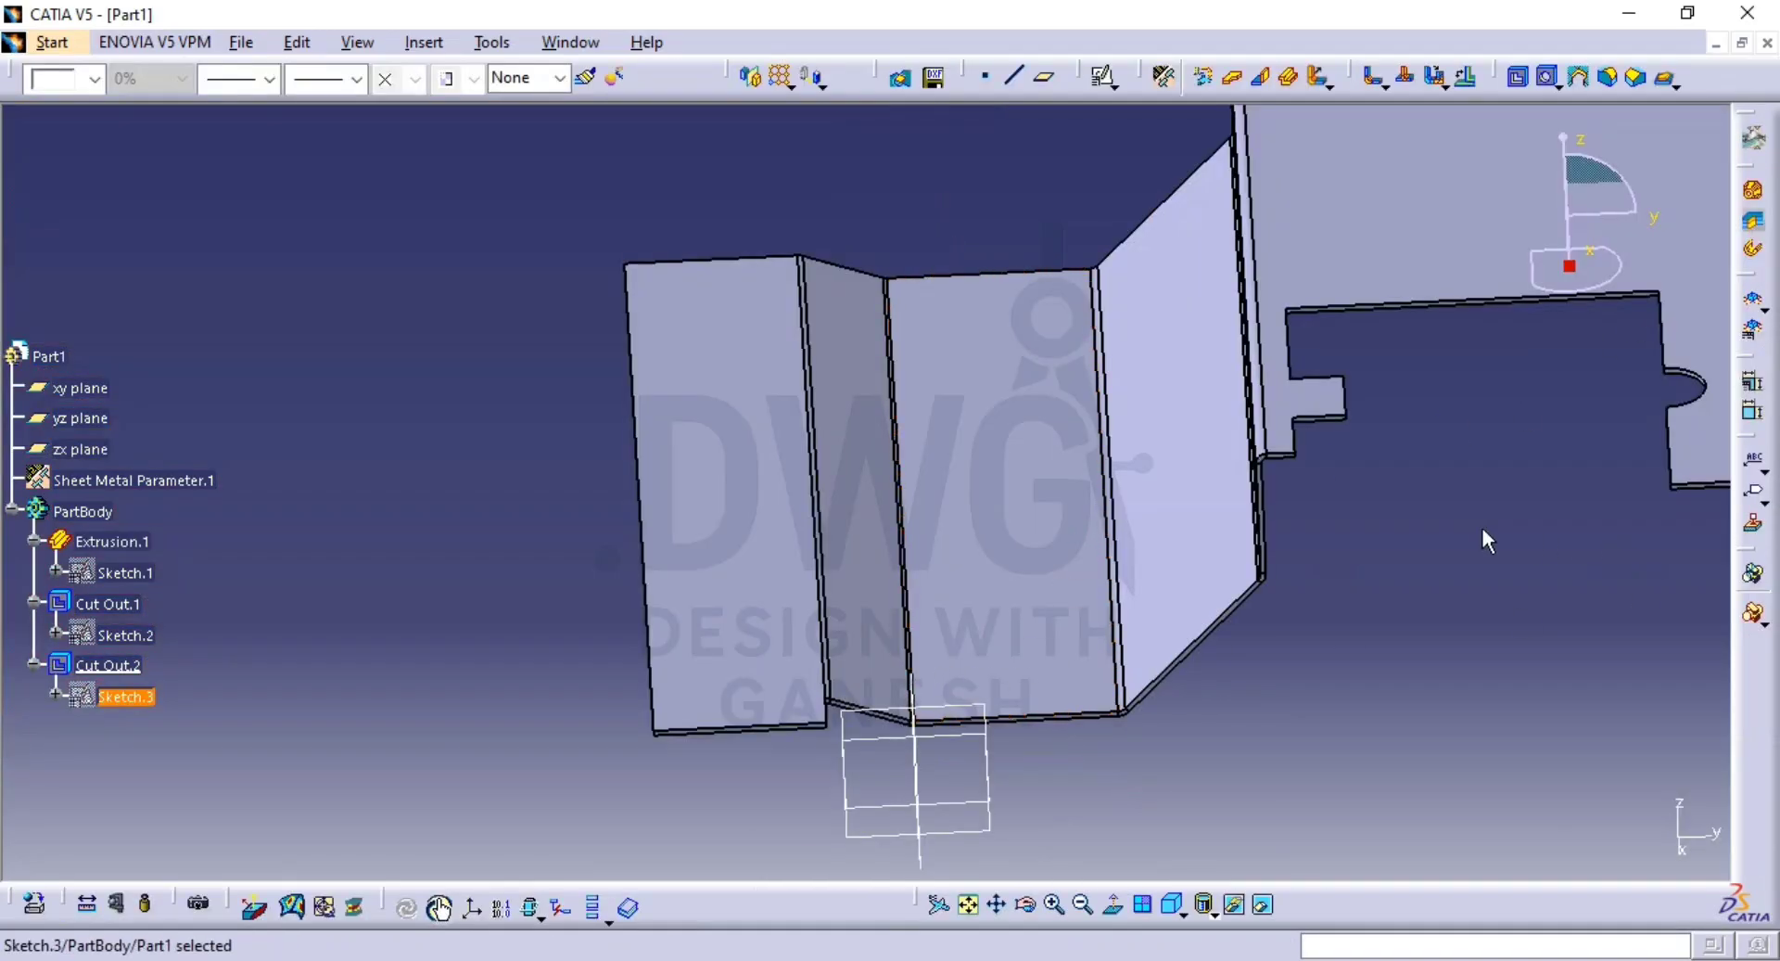
mouse_move(1481, 530)
middle_mouse_down()
mouse_move(1492, 543)
mouse_move(1364, 663)
mouse_move(1469, 548)
middle_mouse_up()
left_click(1473, 545)
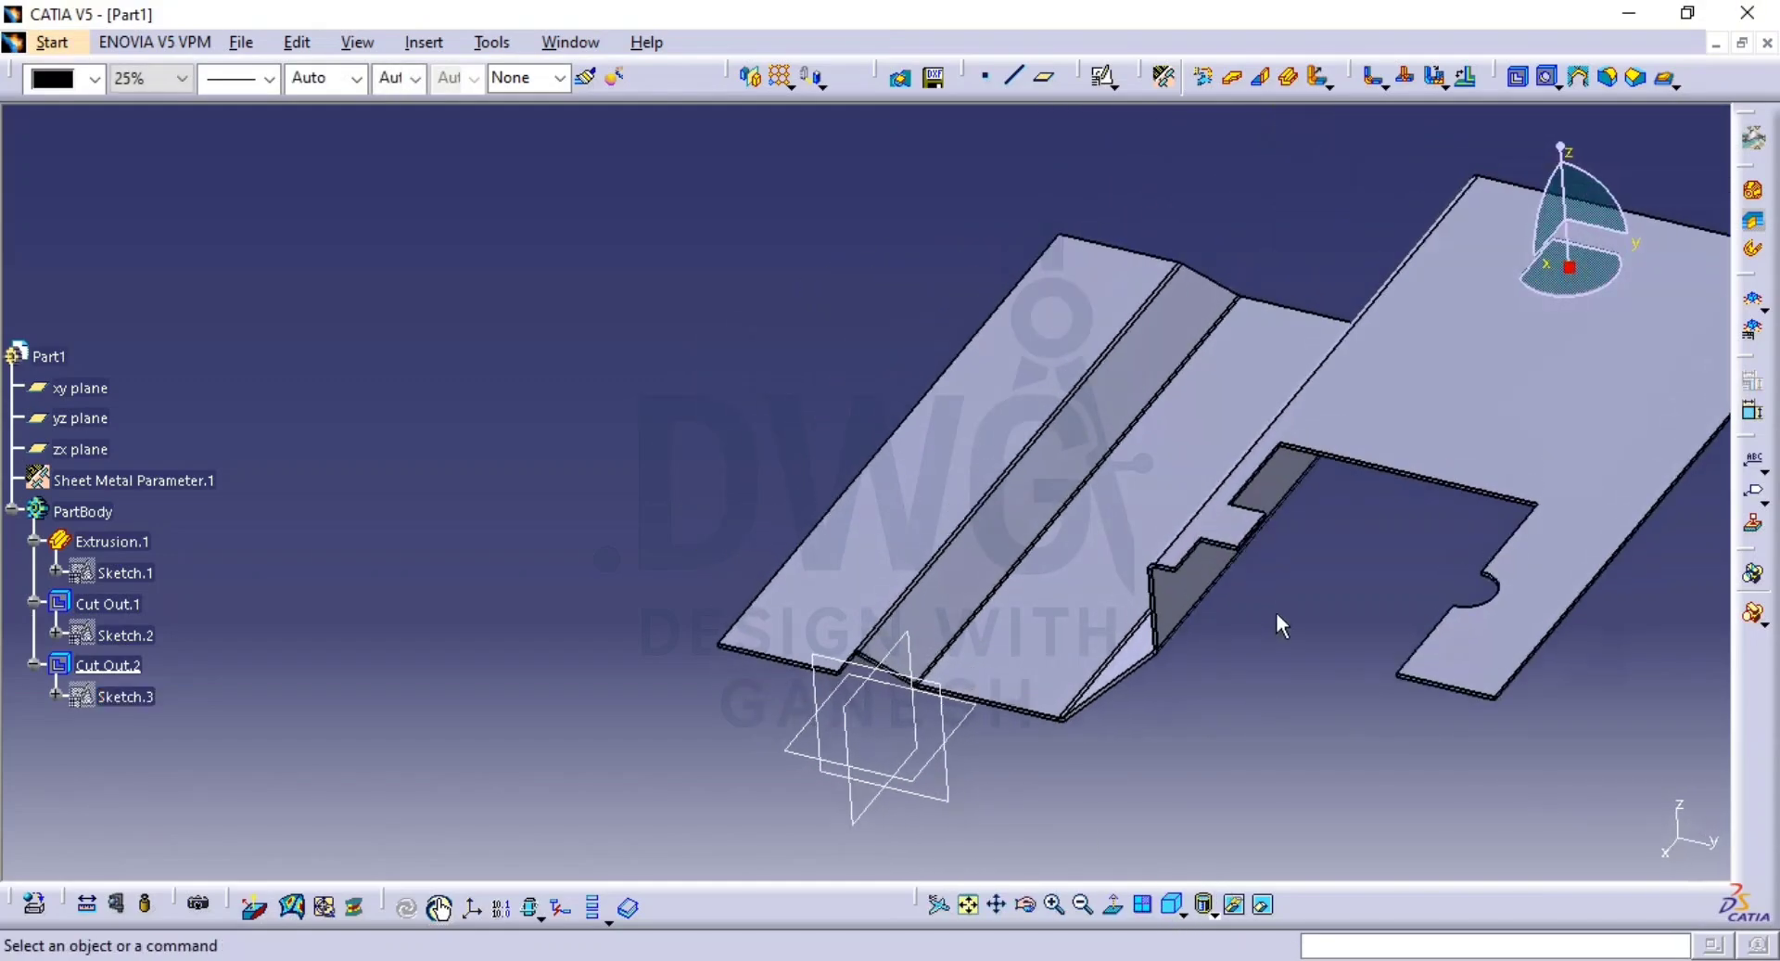
middle_click_drag(1220, 694, 1051, 612)
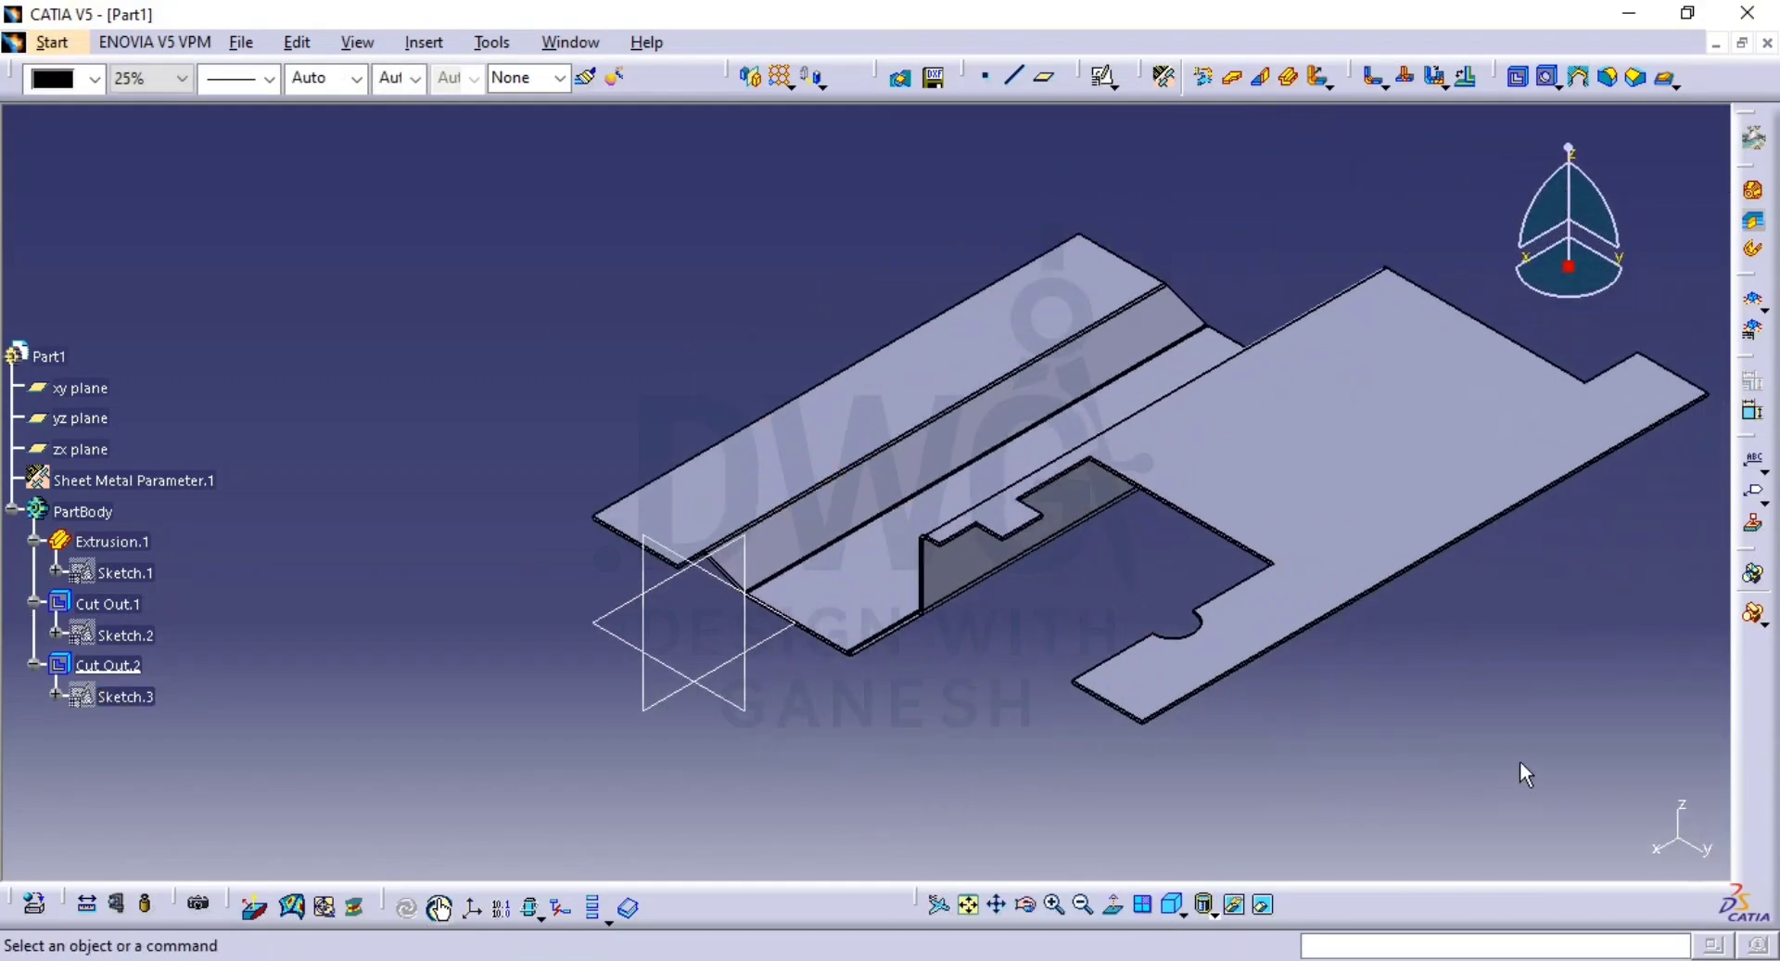
Compare the part with the FIG:136 reference drawing, examining the round opening and slots across the bent flanges.
key("alt+Tab")
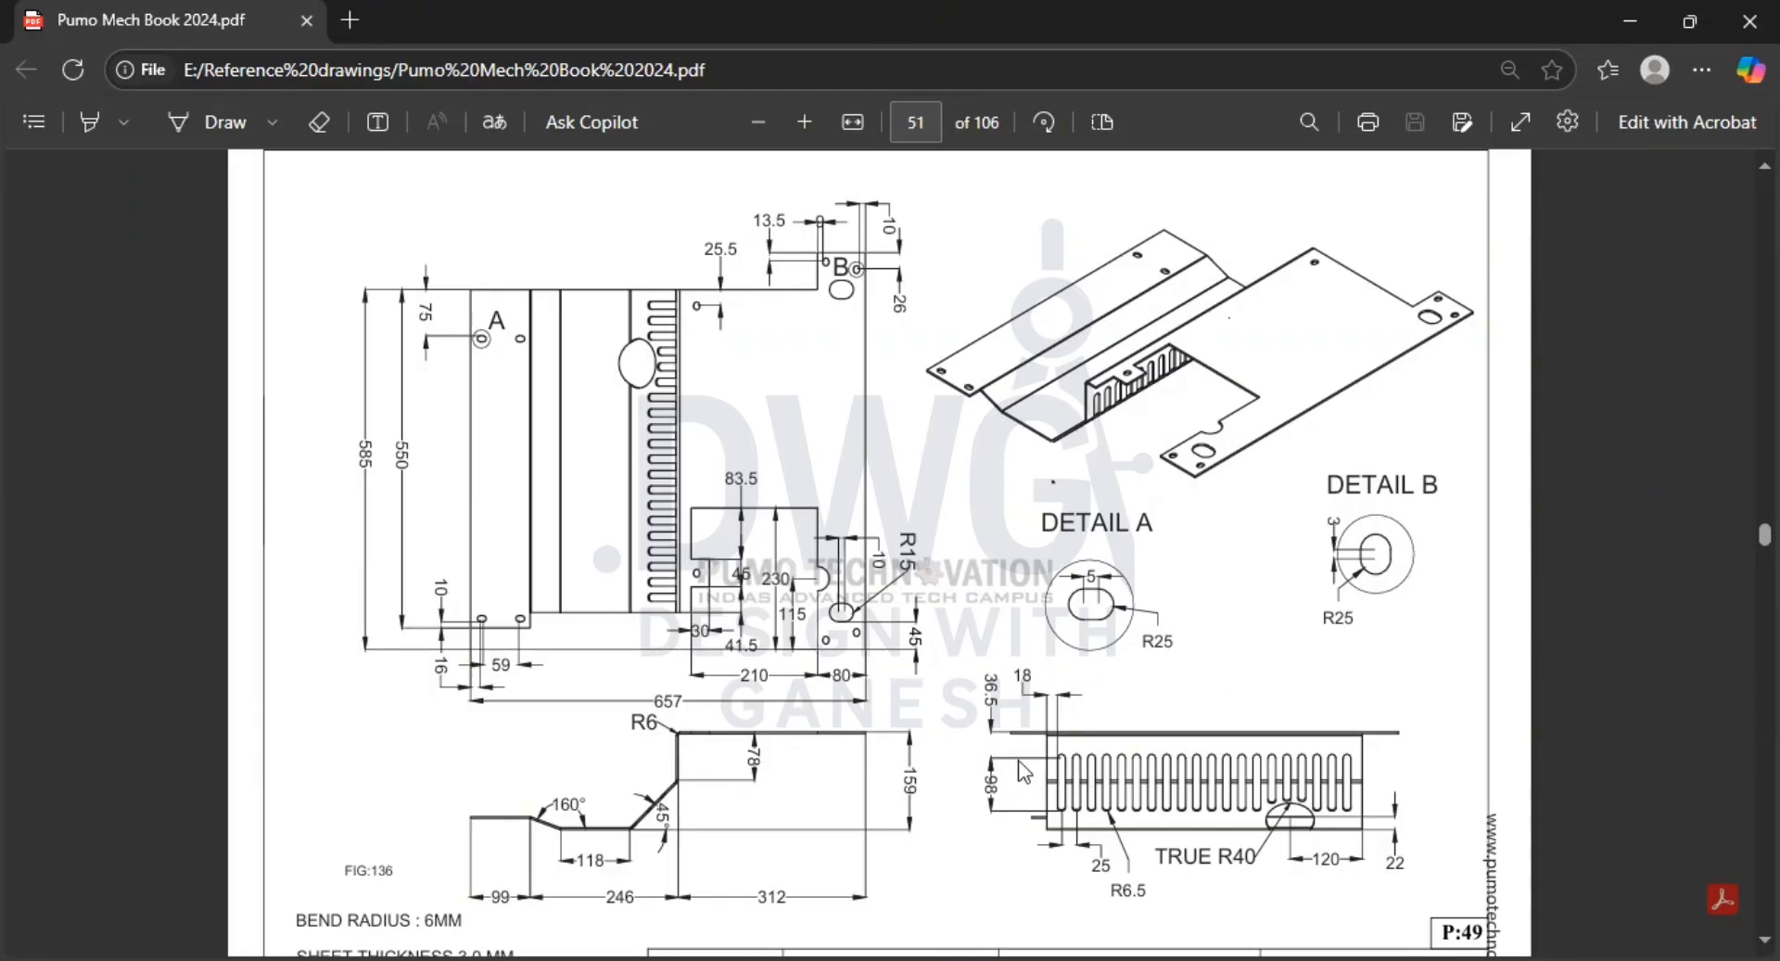
key("alt+Tab")
middle_click_drag(1017, 708, 1067, 634)
middle_click_drag(1125, 726, 1204, 628)
middle_click_drag(944, 603, 934, 609)
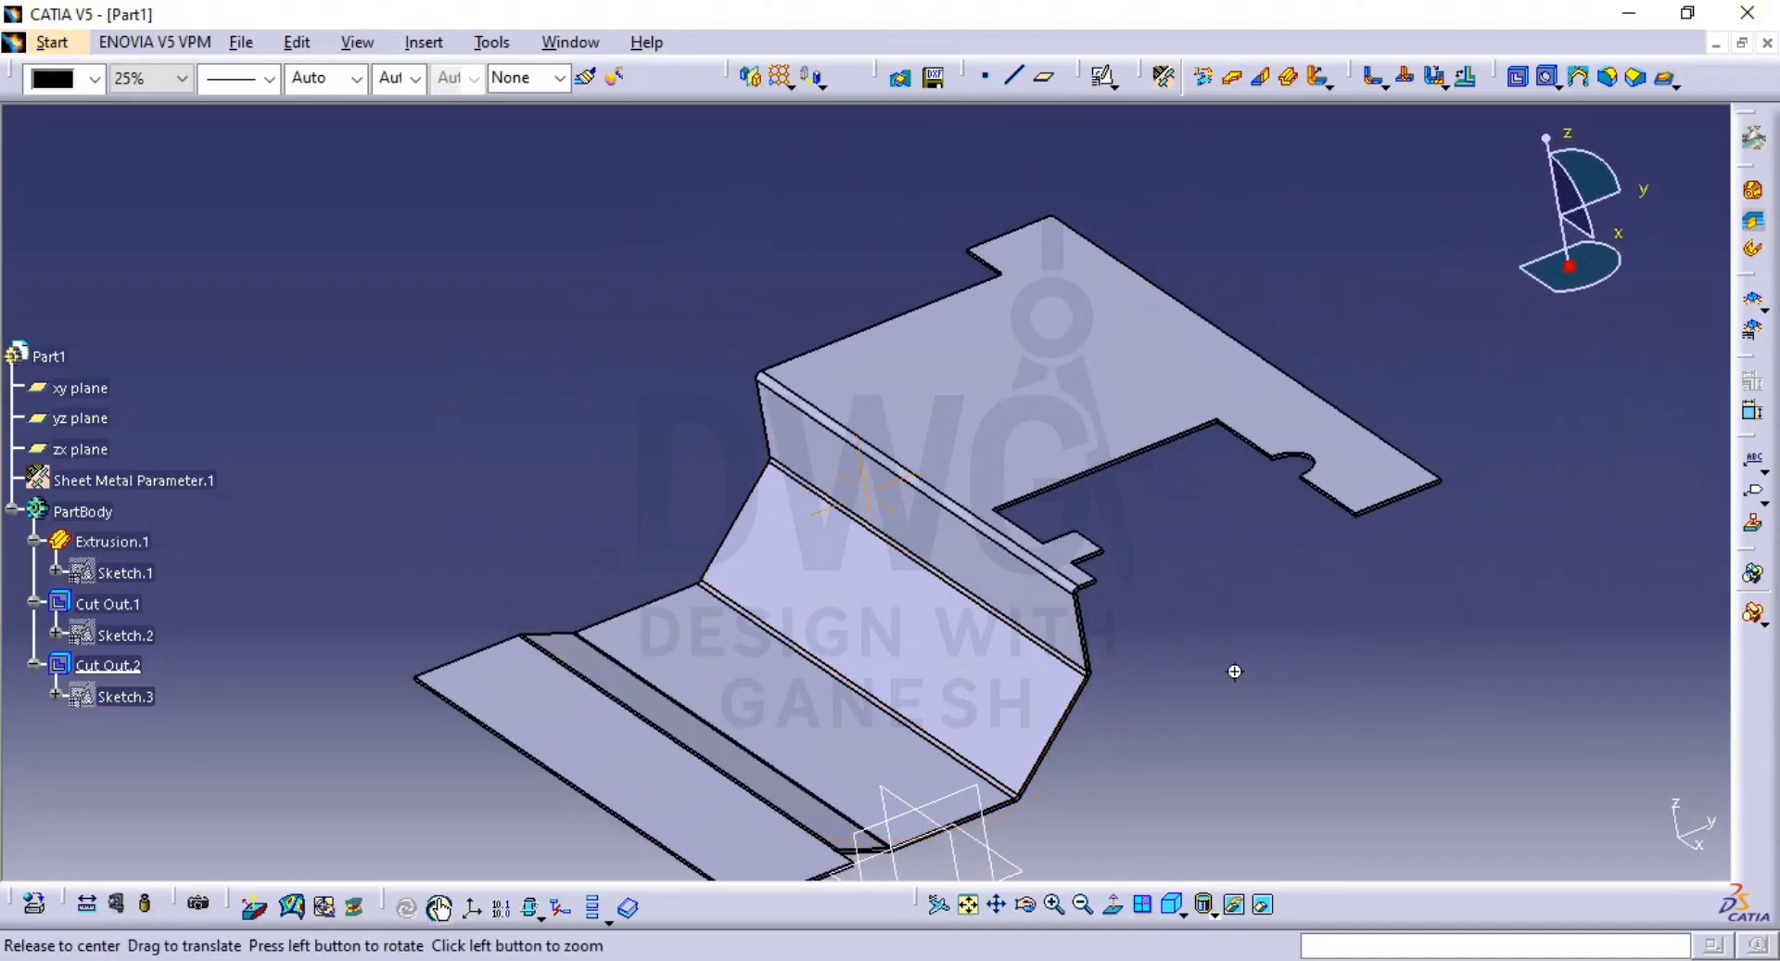
middle_click_drag(1233, 671, 1261, 632)
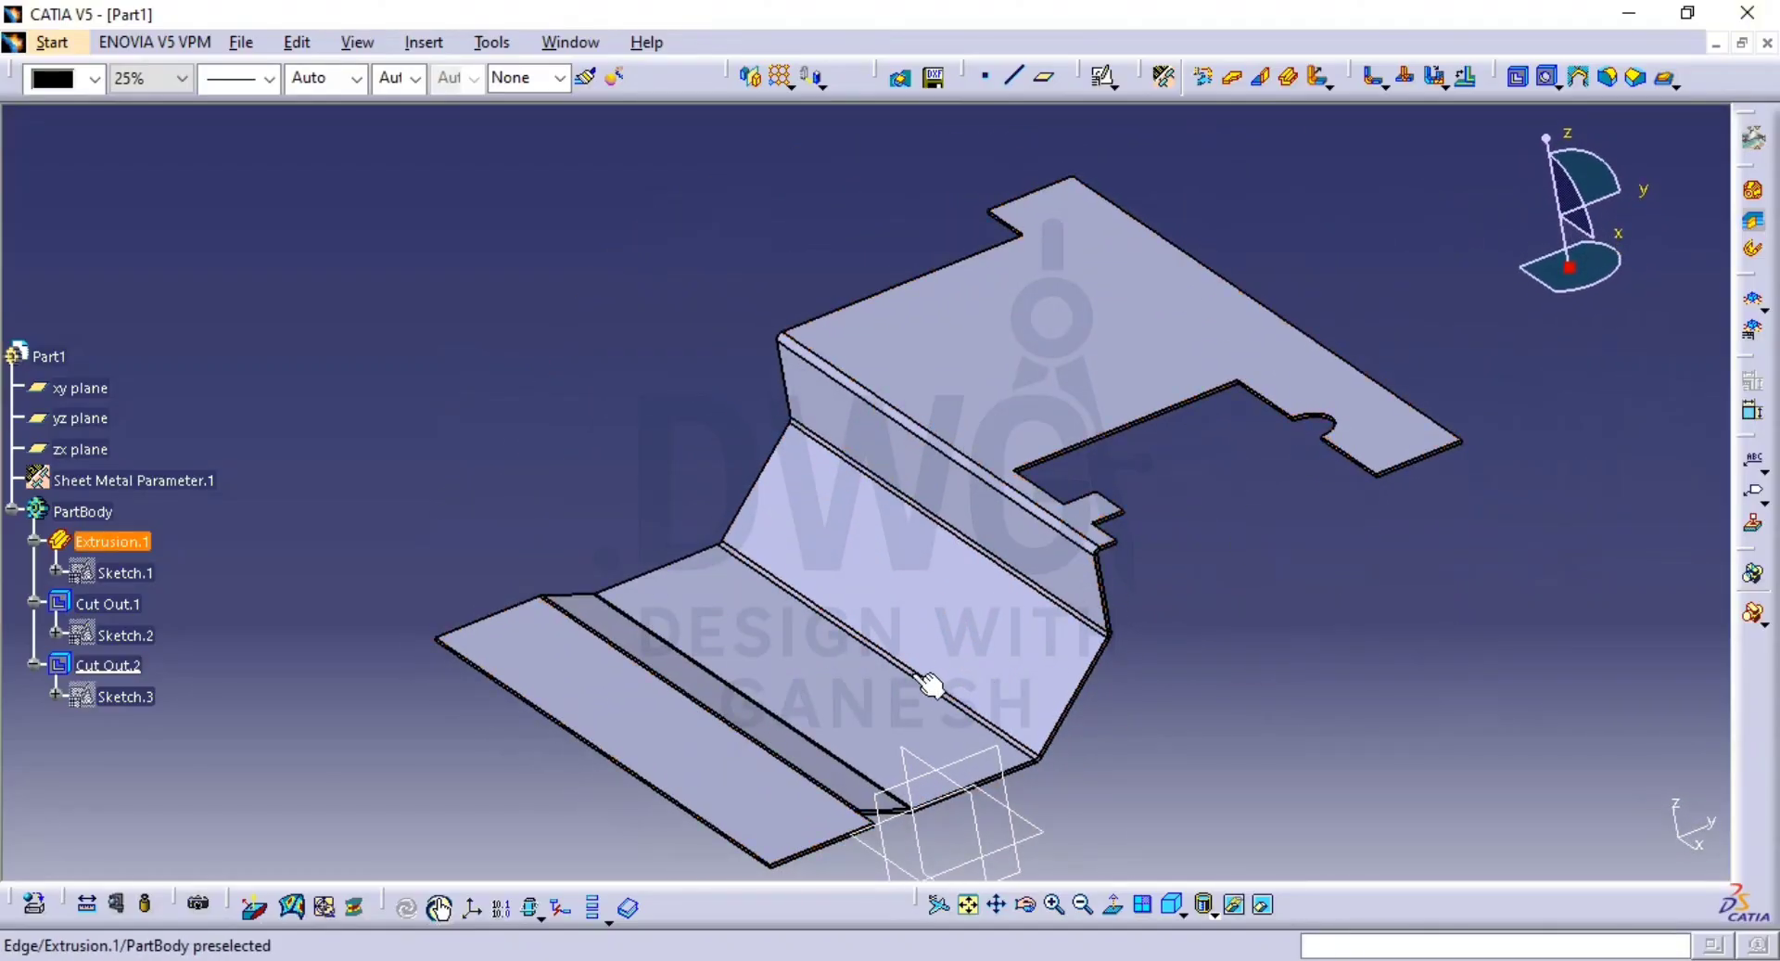
middle_click_drag(1282, 720, 1174, 617)
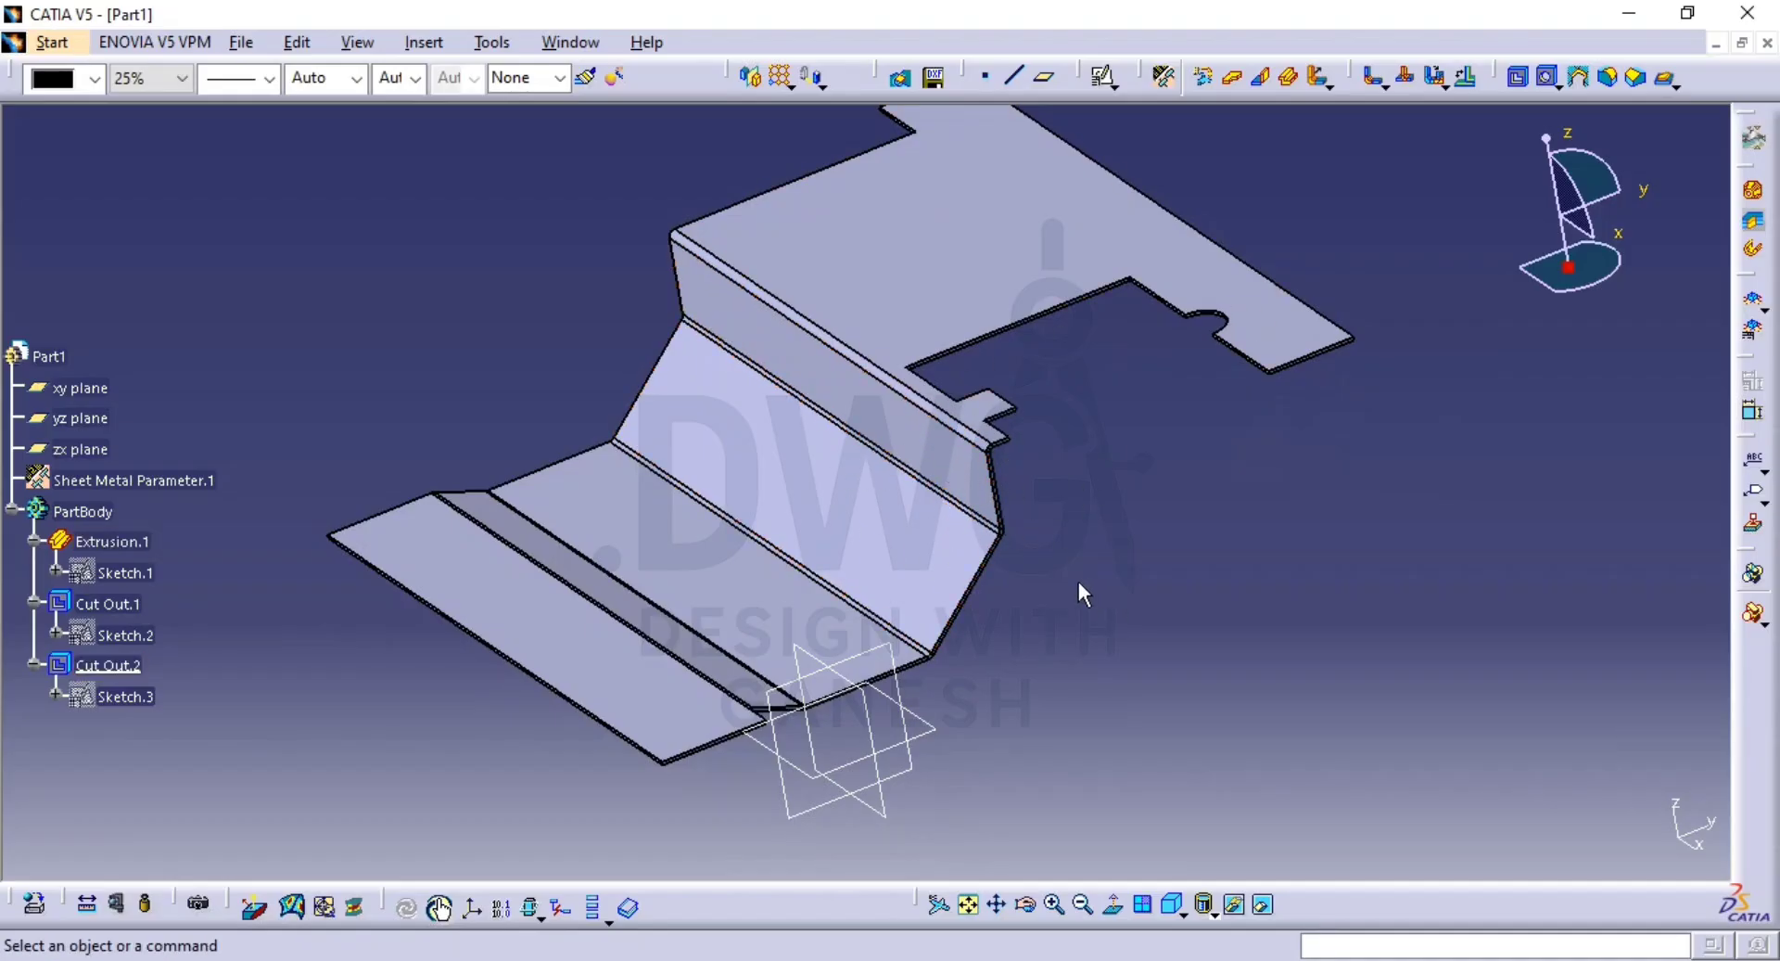
key("alt+Tab")
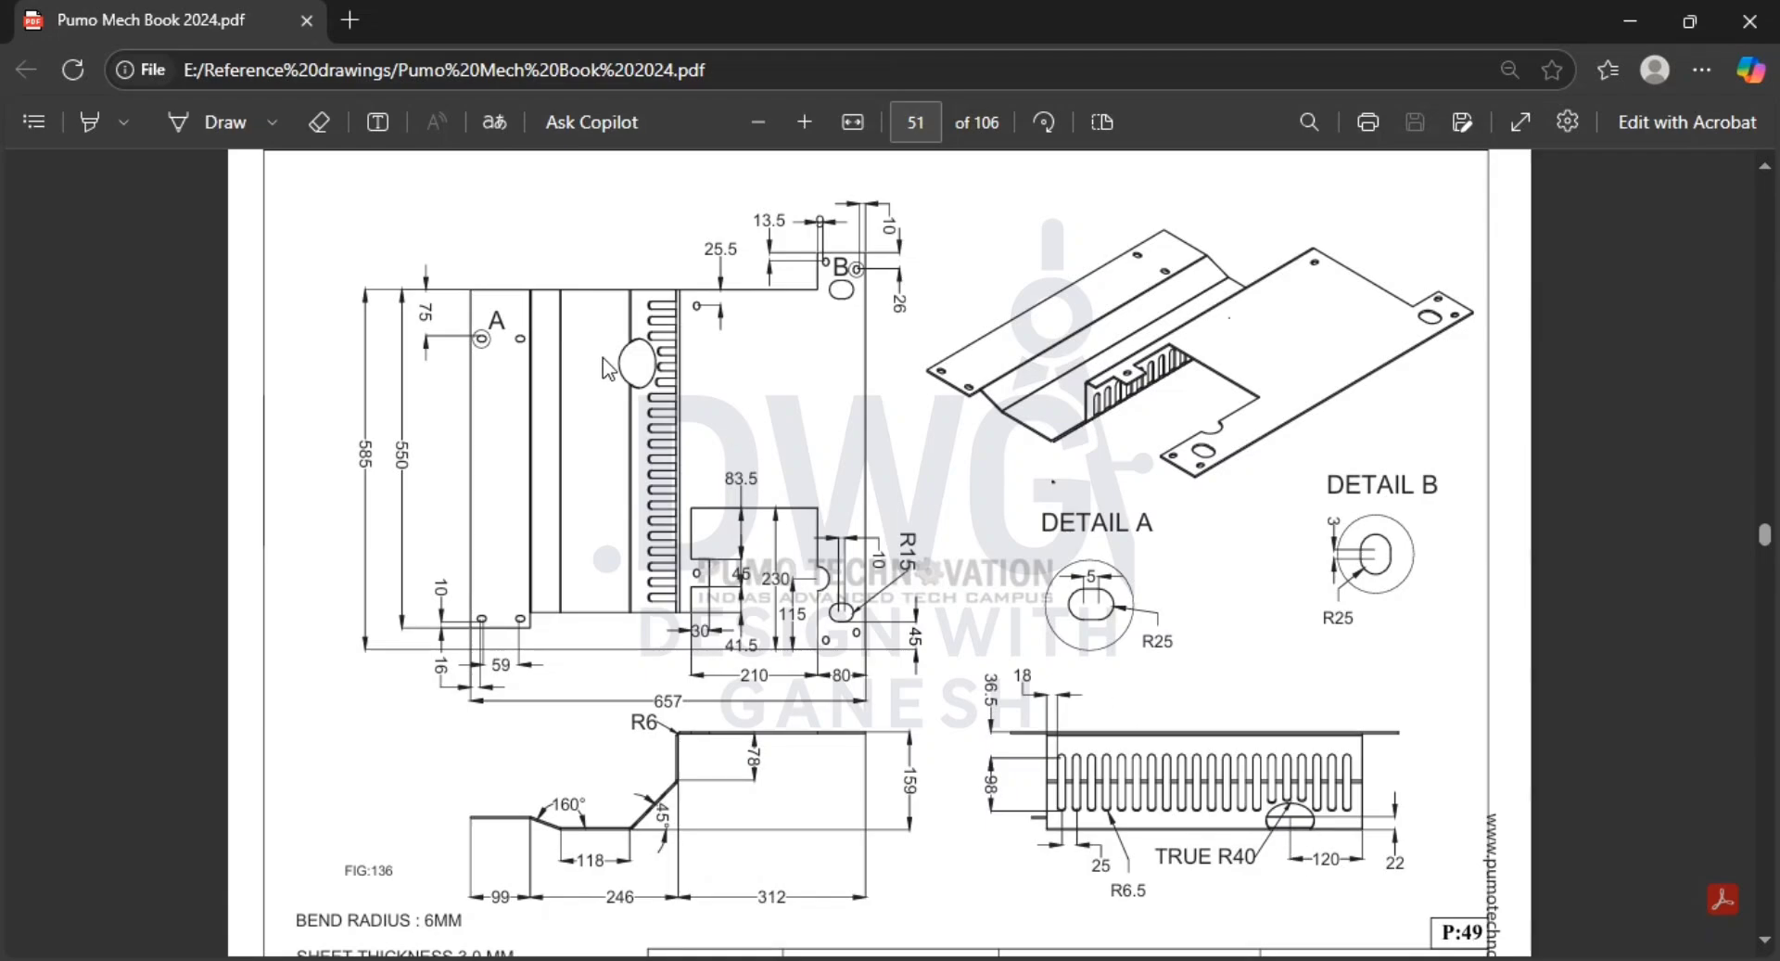
key("alt+Tab")
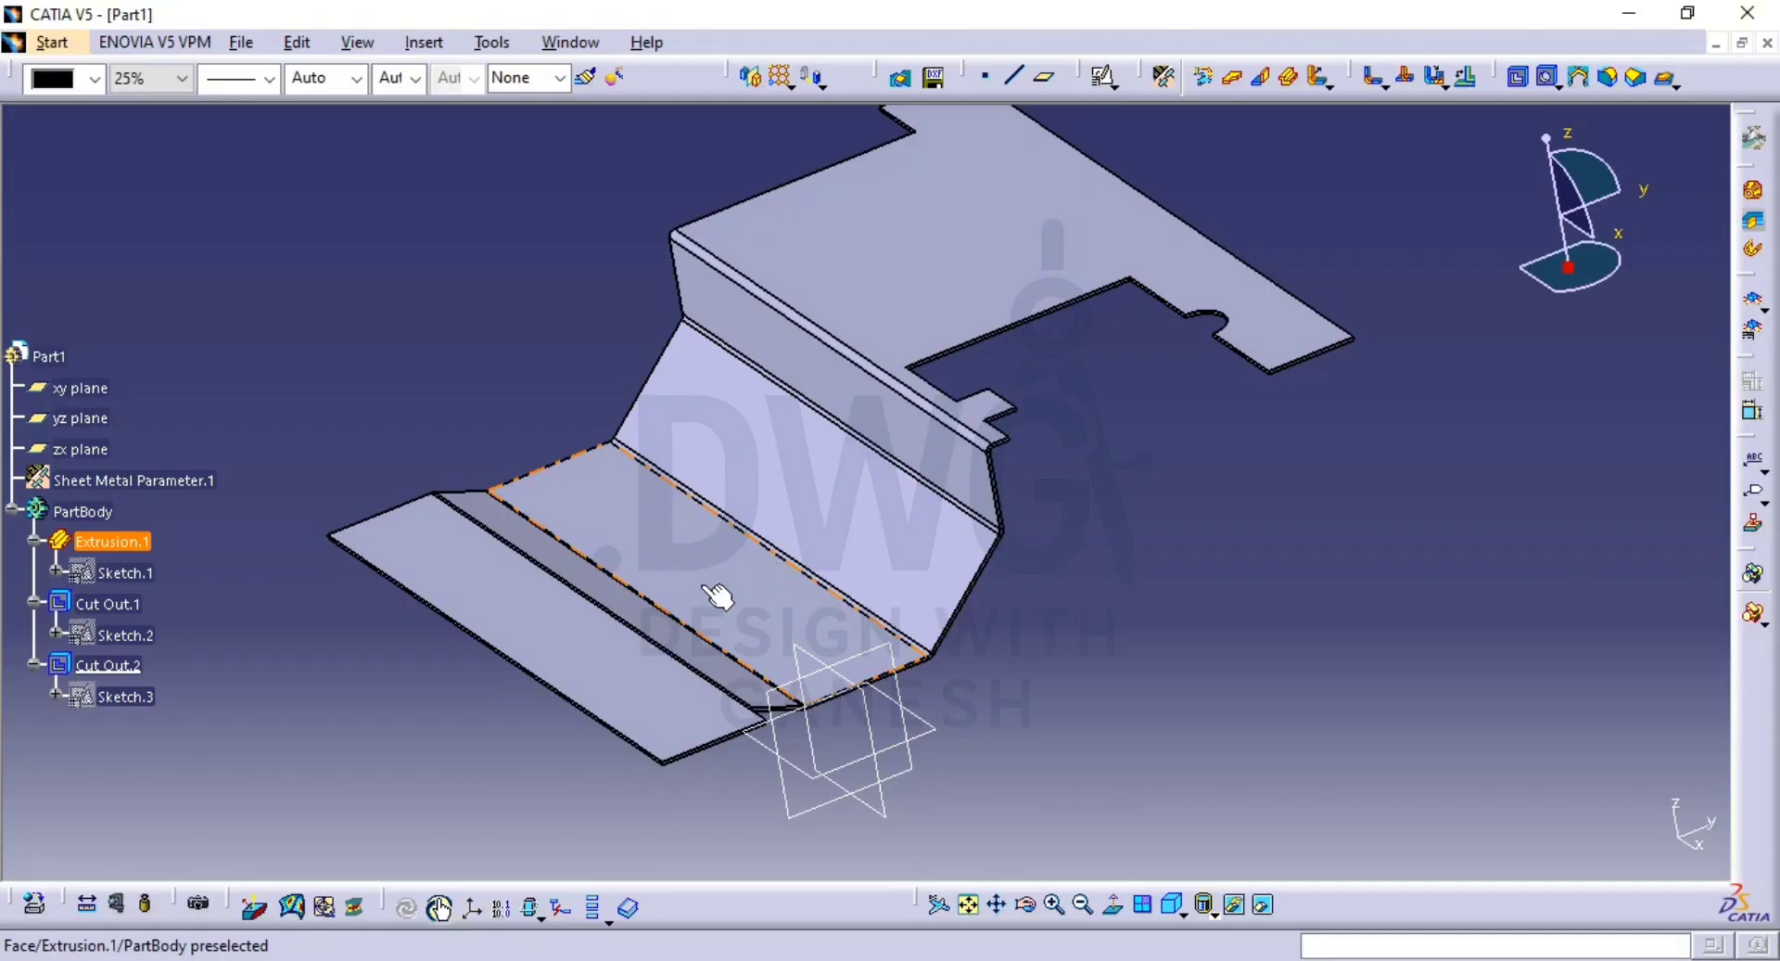
key("alt+Tab")
key("alt+Tab")
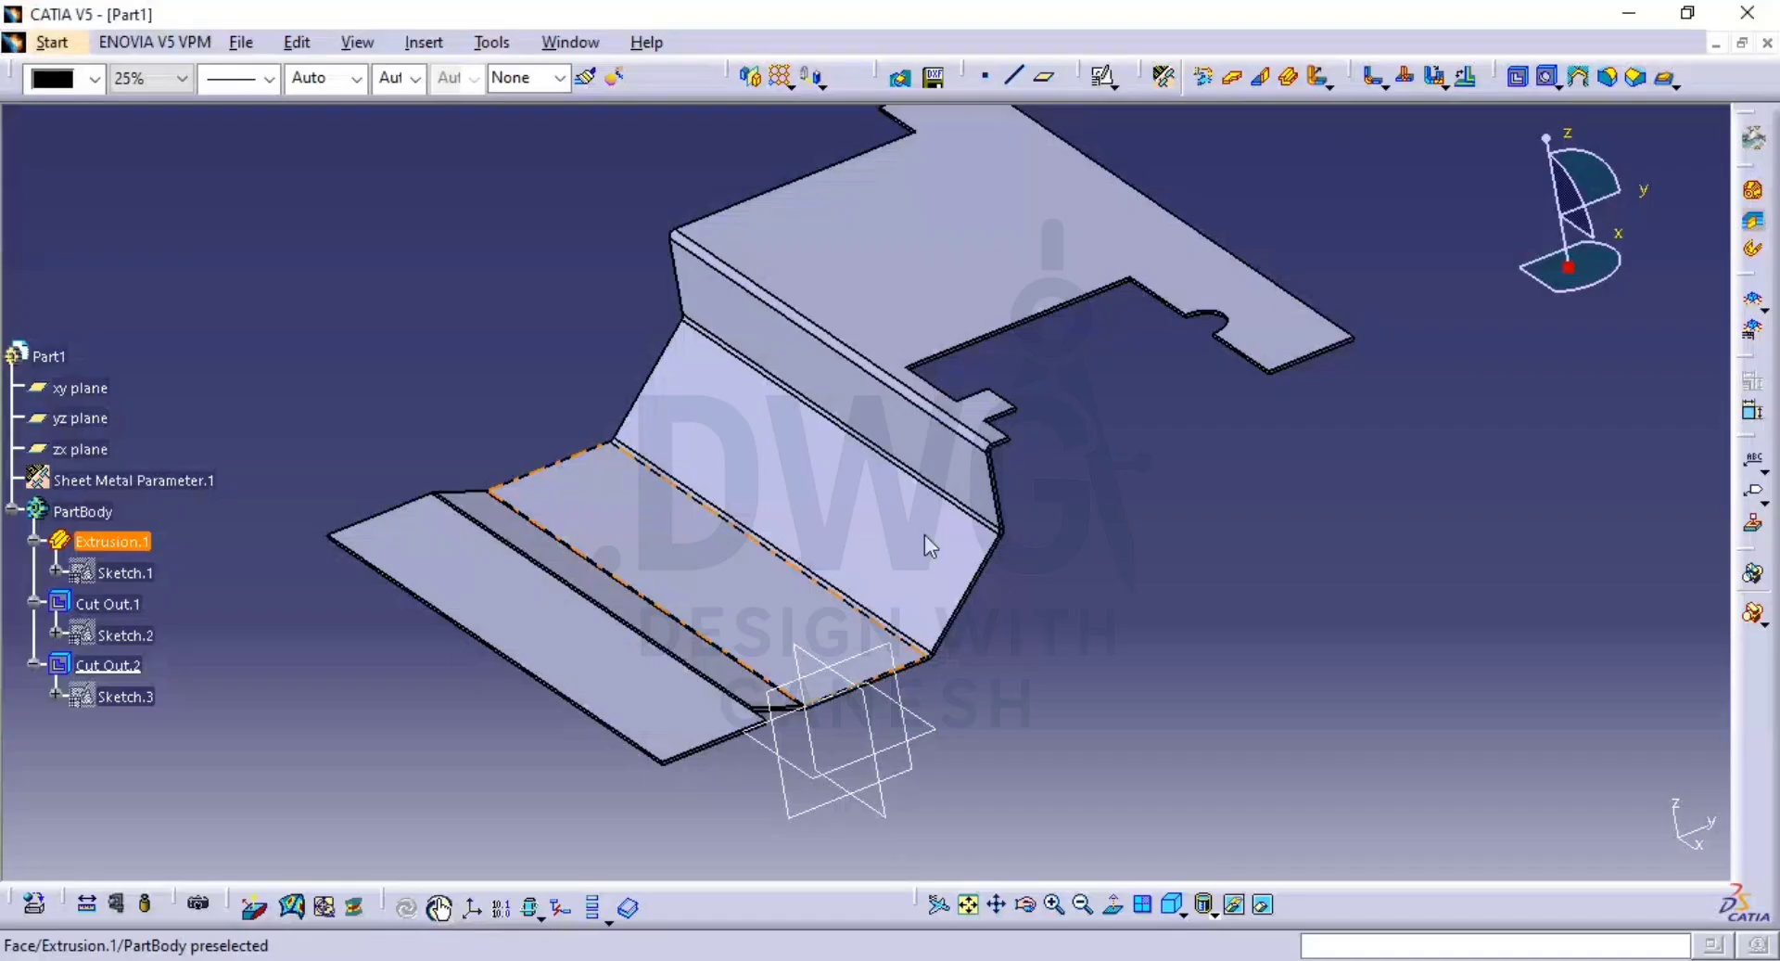
Start a positioned sketch on the flat bottom face beside the 45° sloped flange.
left_click(1106, 79)
left_click(798, 526)
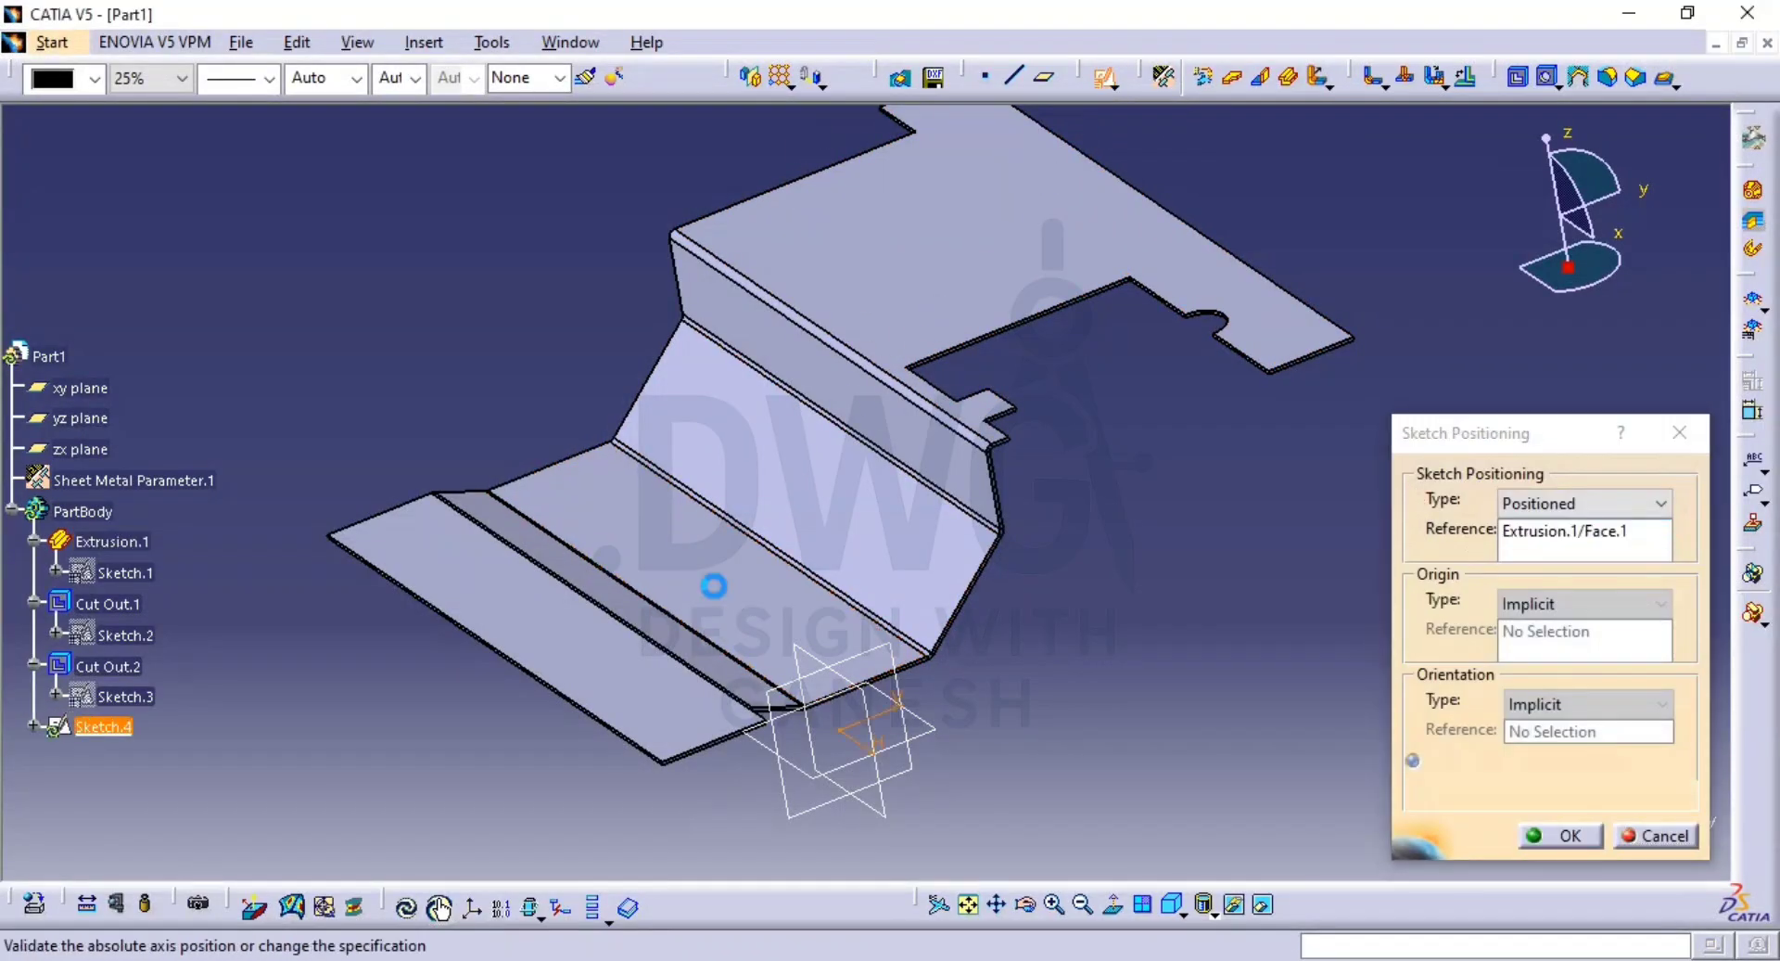
left_click(1558, 835)
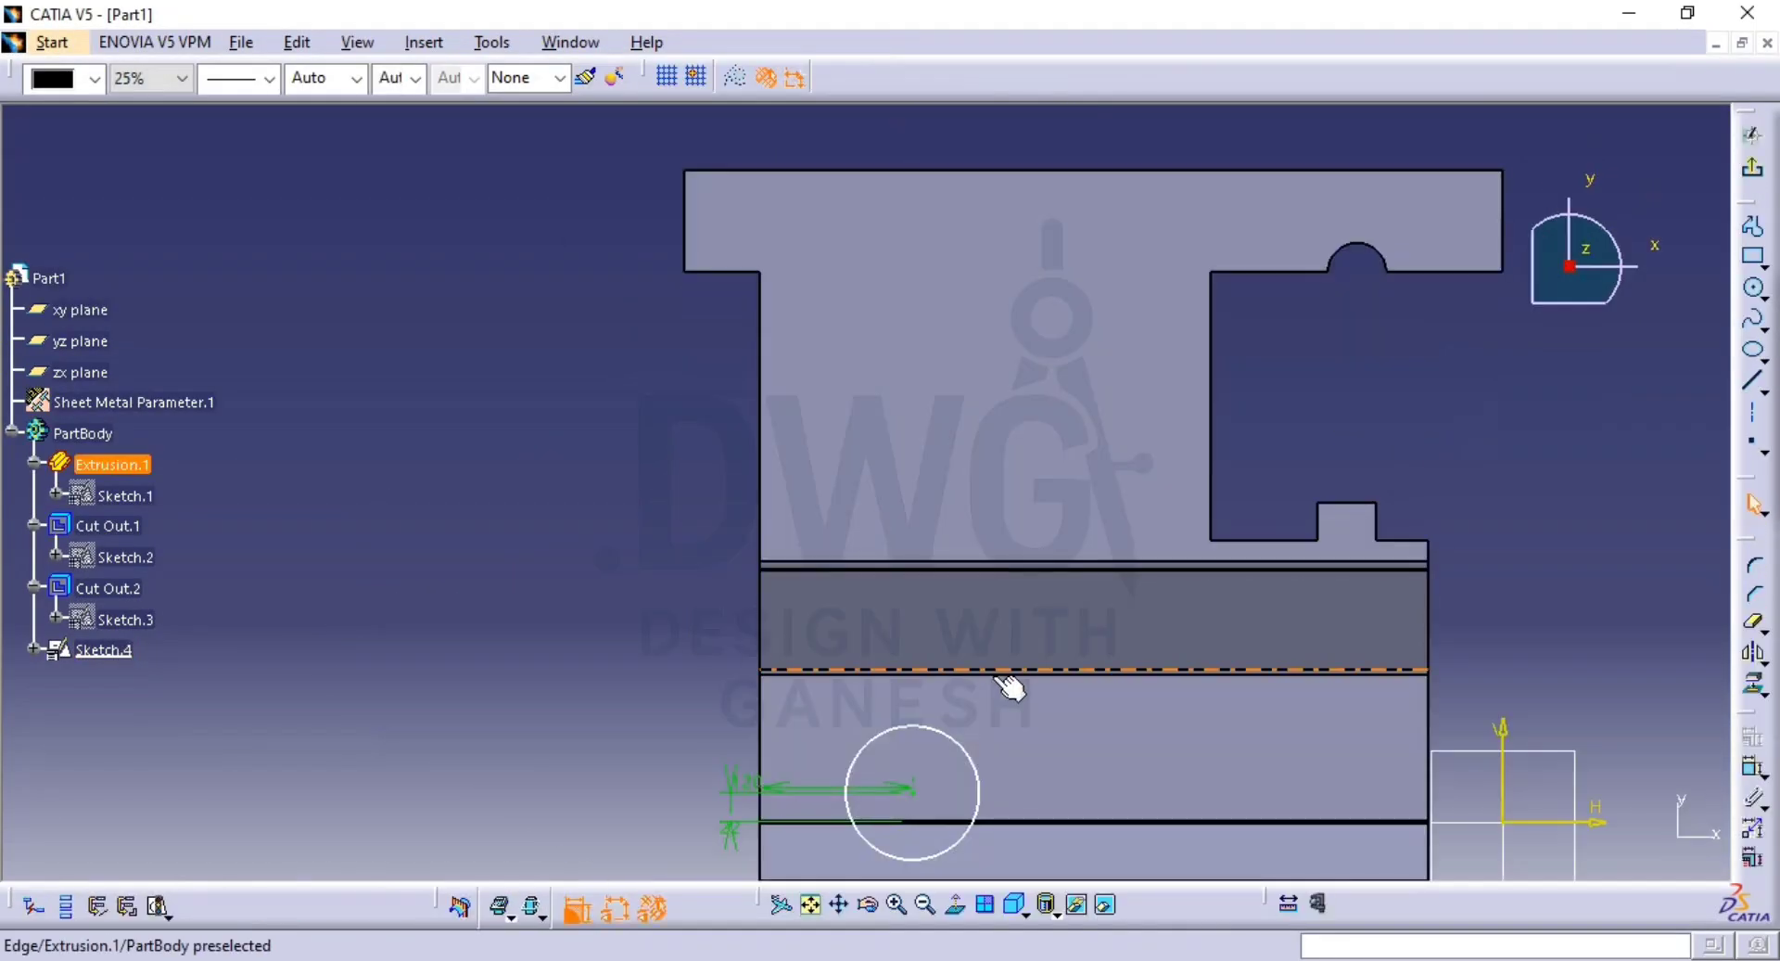
Delete the circle's vertical dimension and move the circle up so its centre lies on the sloped flange.
middle_click_drag(1010, 679, 1003, 531)
left_click_drag(722, 672, 655, 498)
key("Delete")
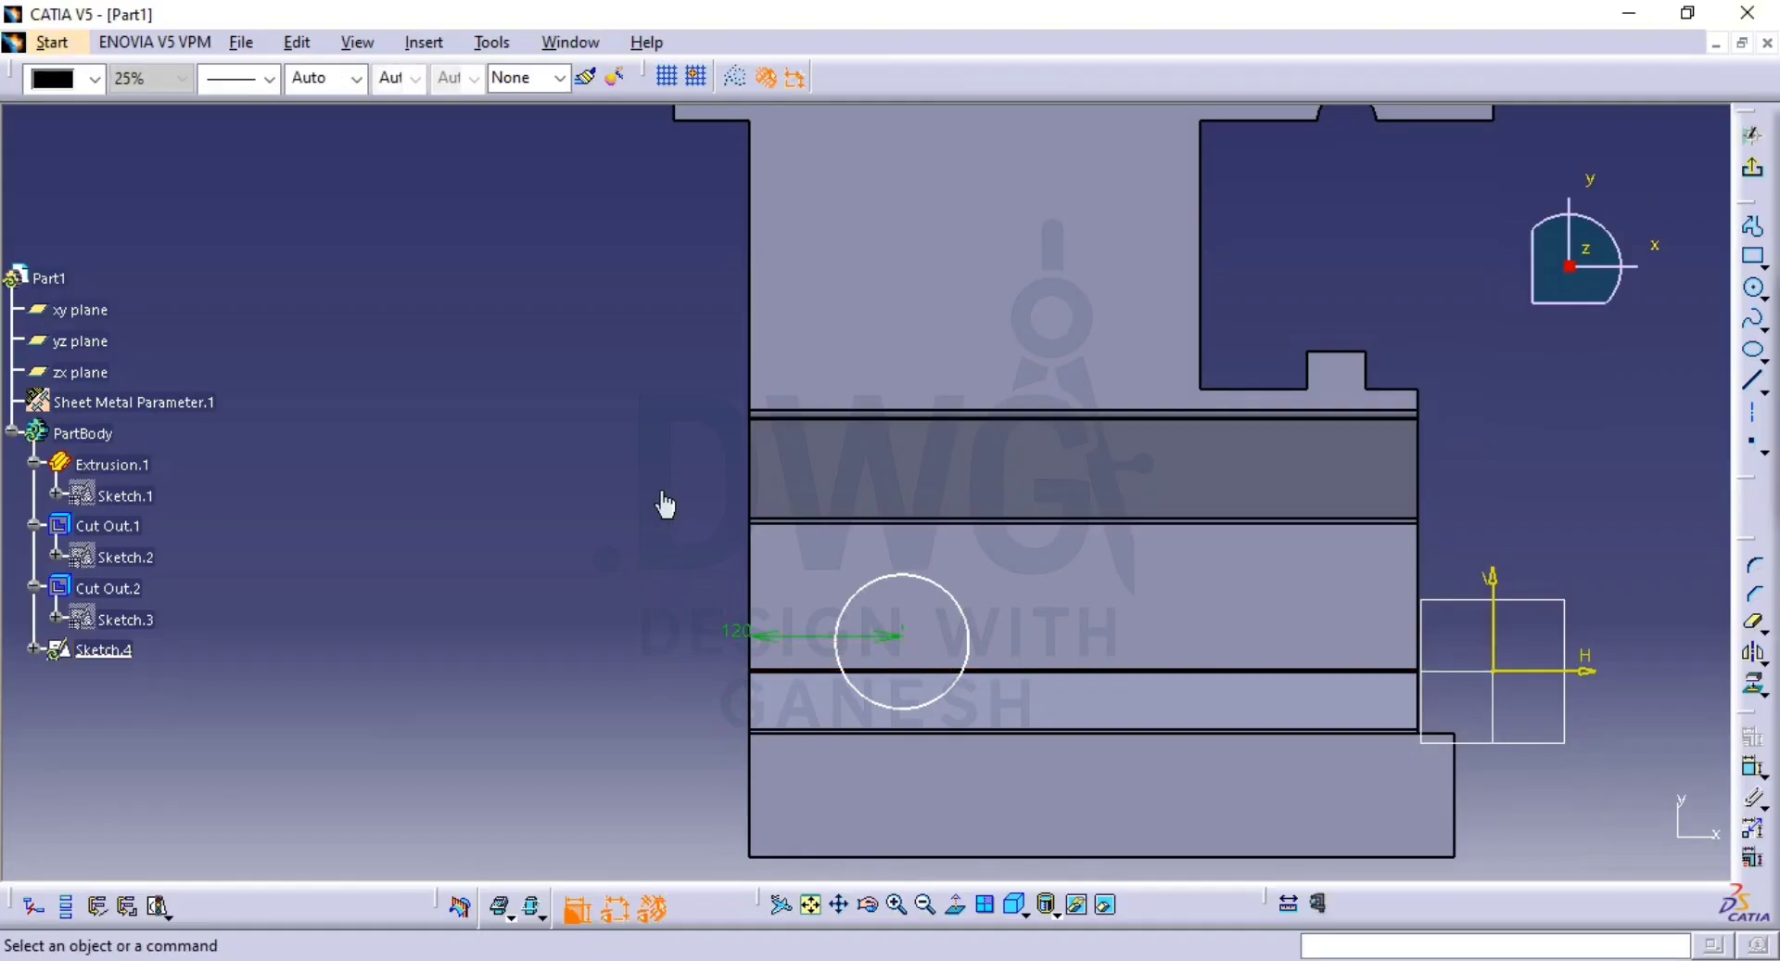
left_click_drag(918, 649, 908, 499)
left_click(584, 570)
left_click(481, 649)
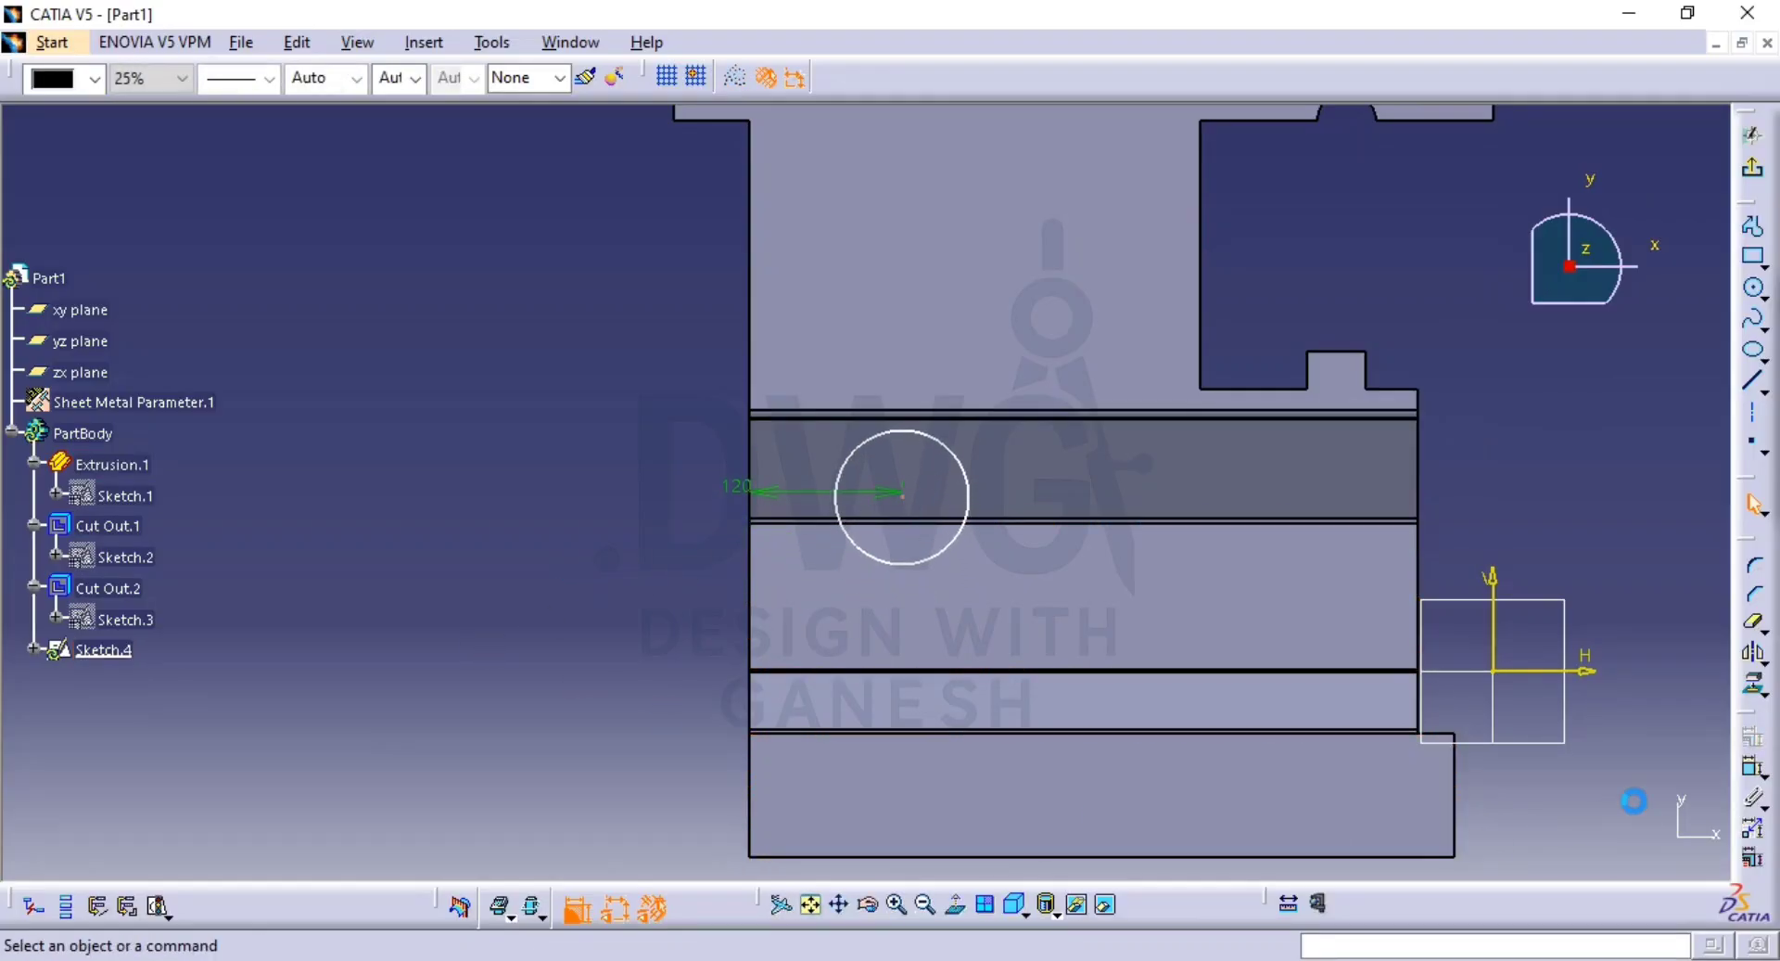
Dimension the circle's centre from the sloped flange's lower edge and set the distance to 22 mm.
left_click(1751, 771)
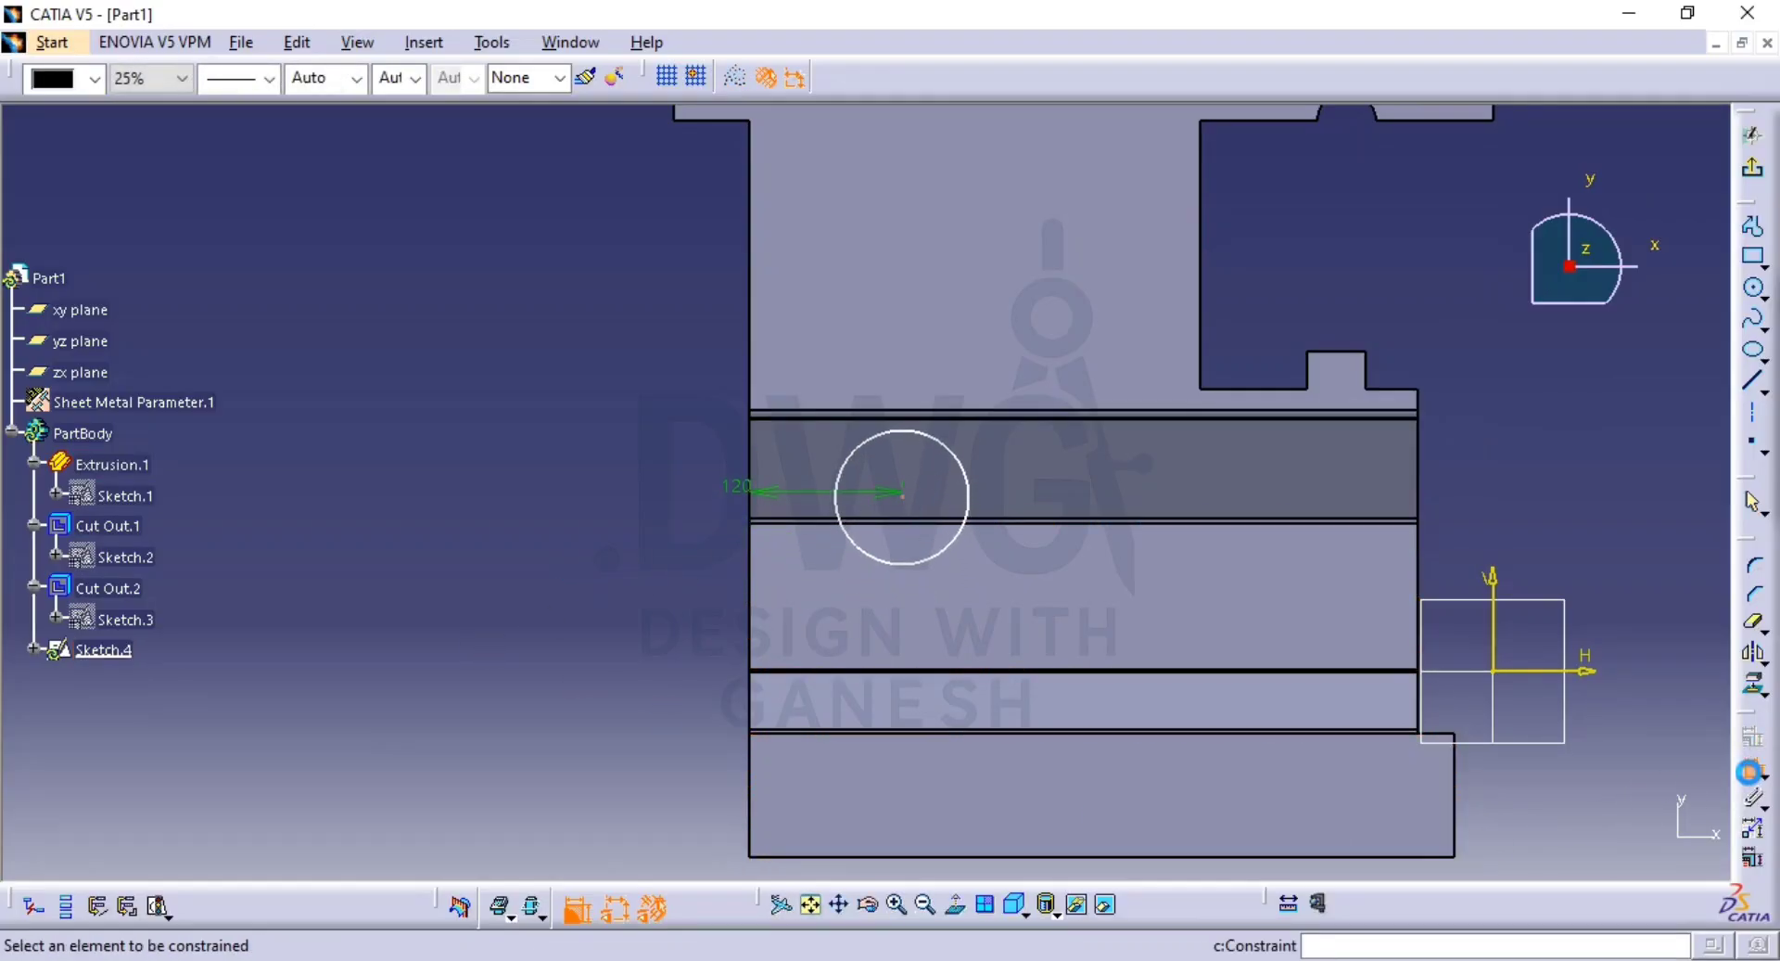
left_click(909, 502)
left_click(925, 525)
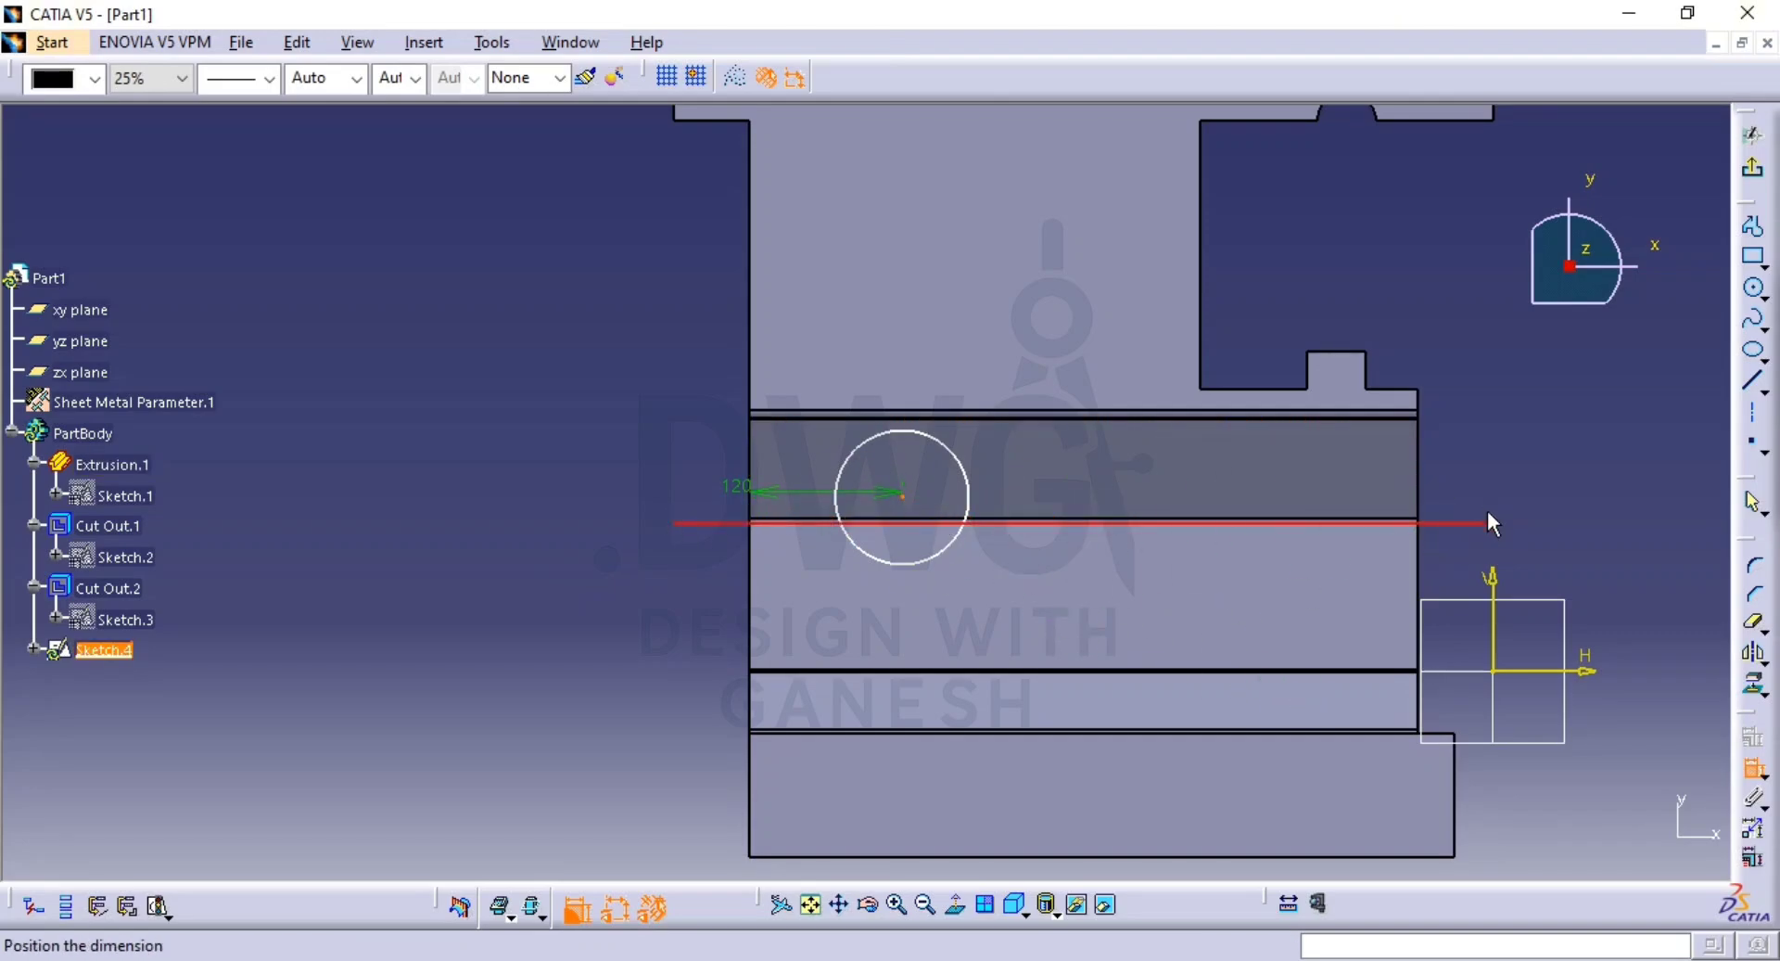
left_click(521, 636)
double_click(515, 632)
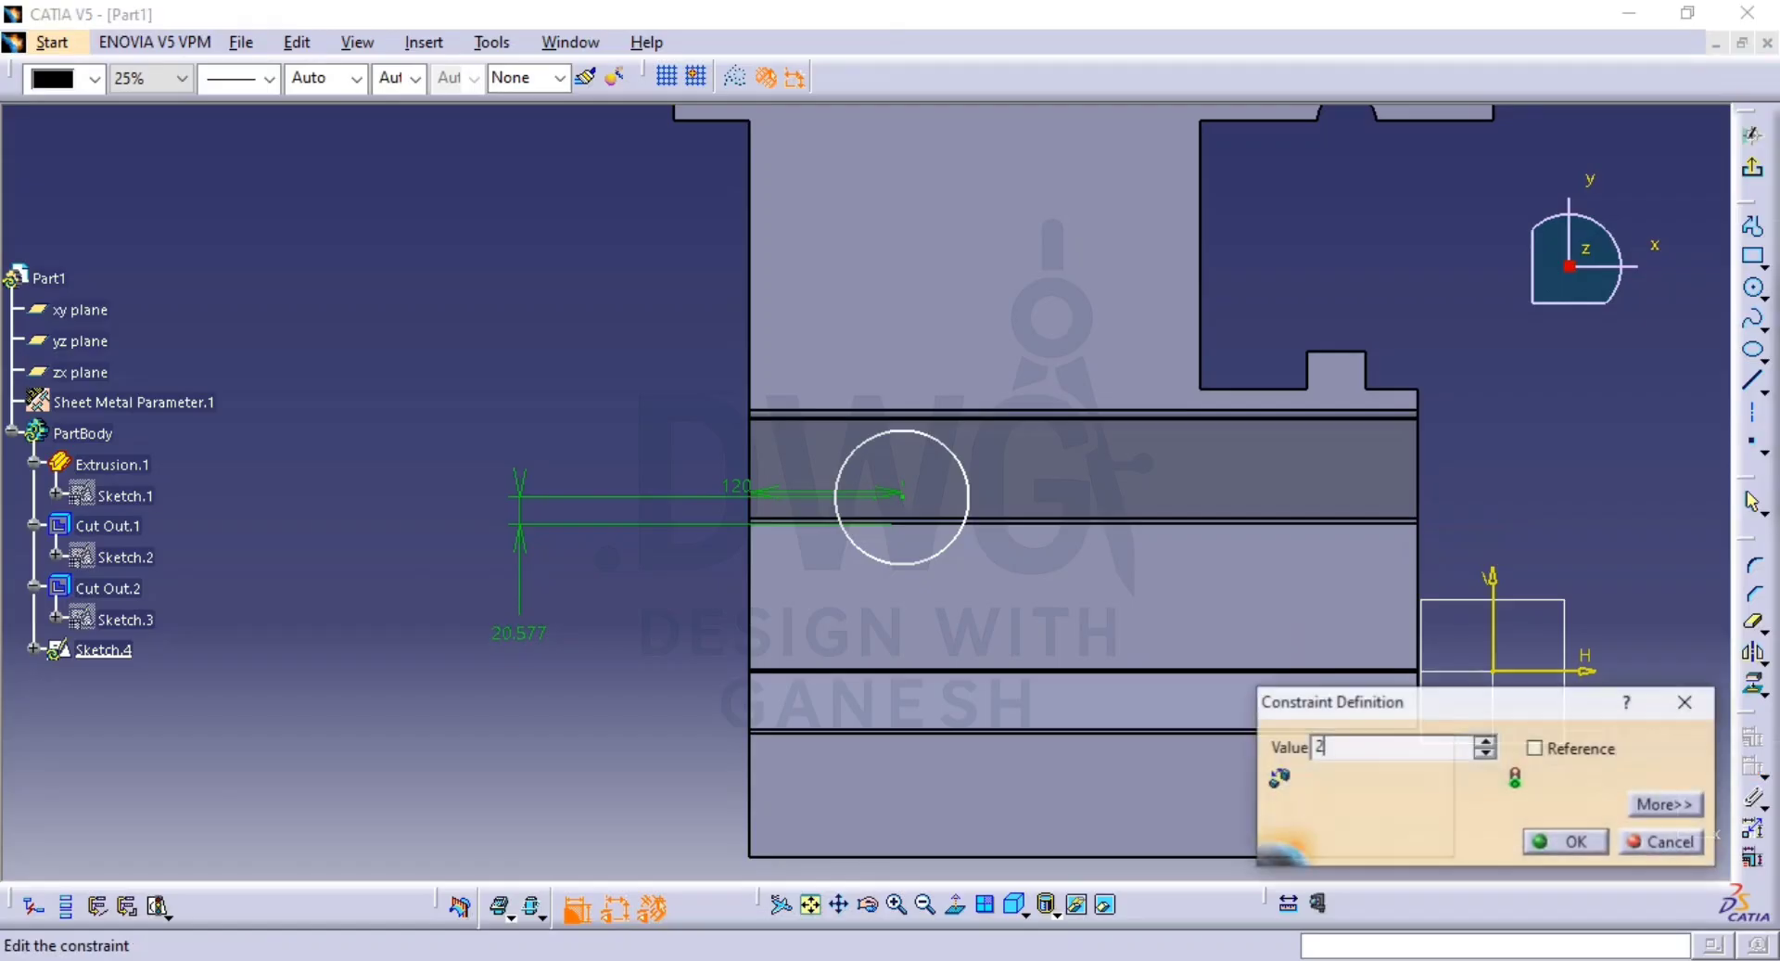
type("22")
key("Return")
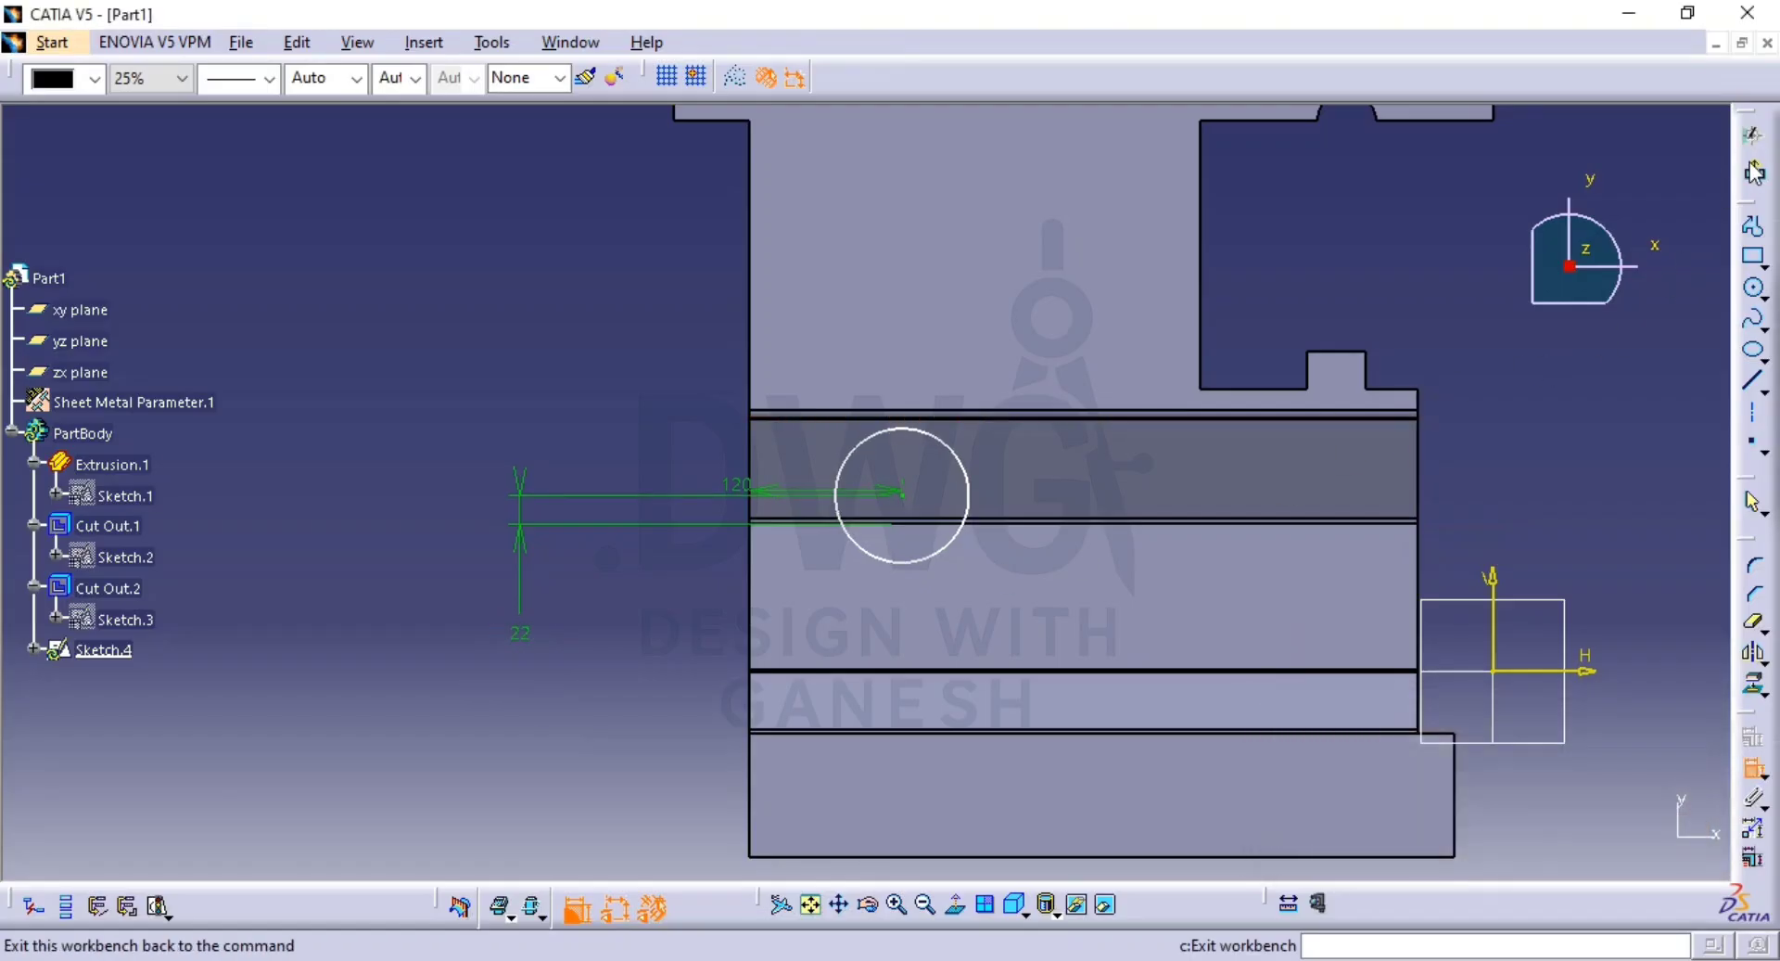
Finish the circle sketch and create a Sheetmetal standard cutout from it with the end limit Up to next.
left_click(1752, 134)
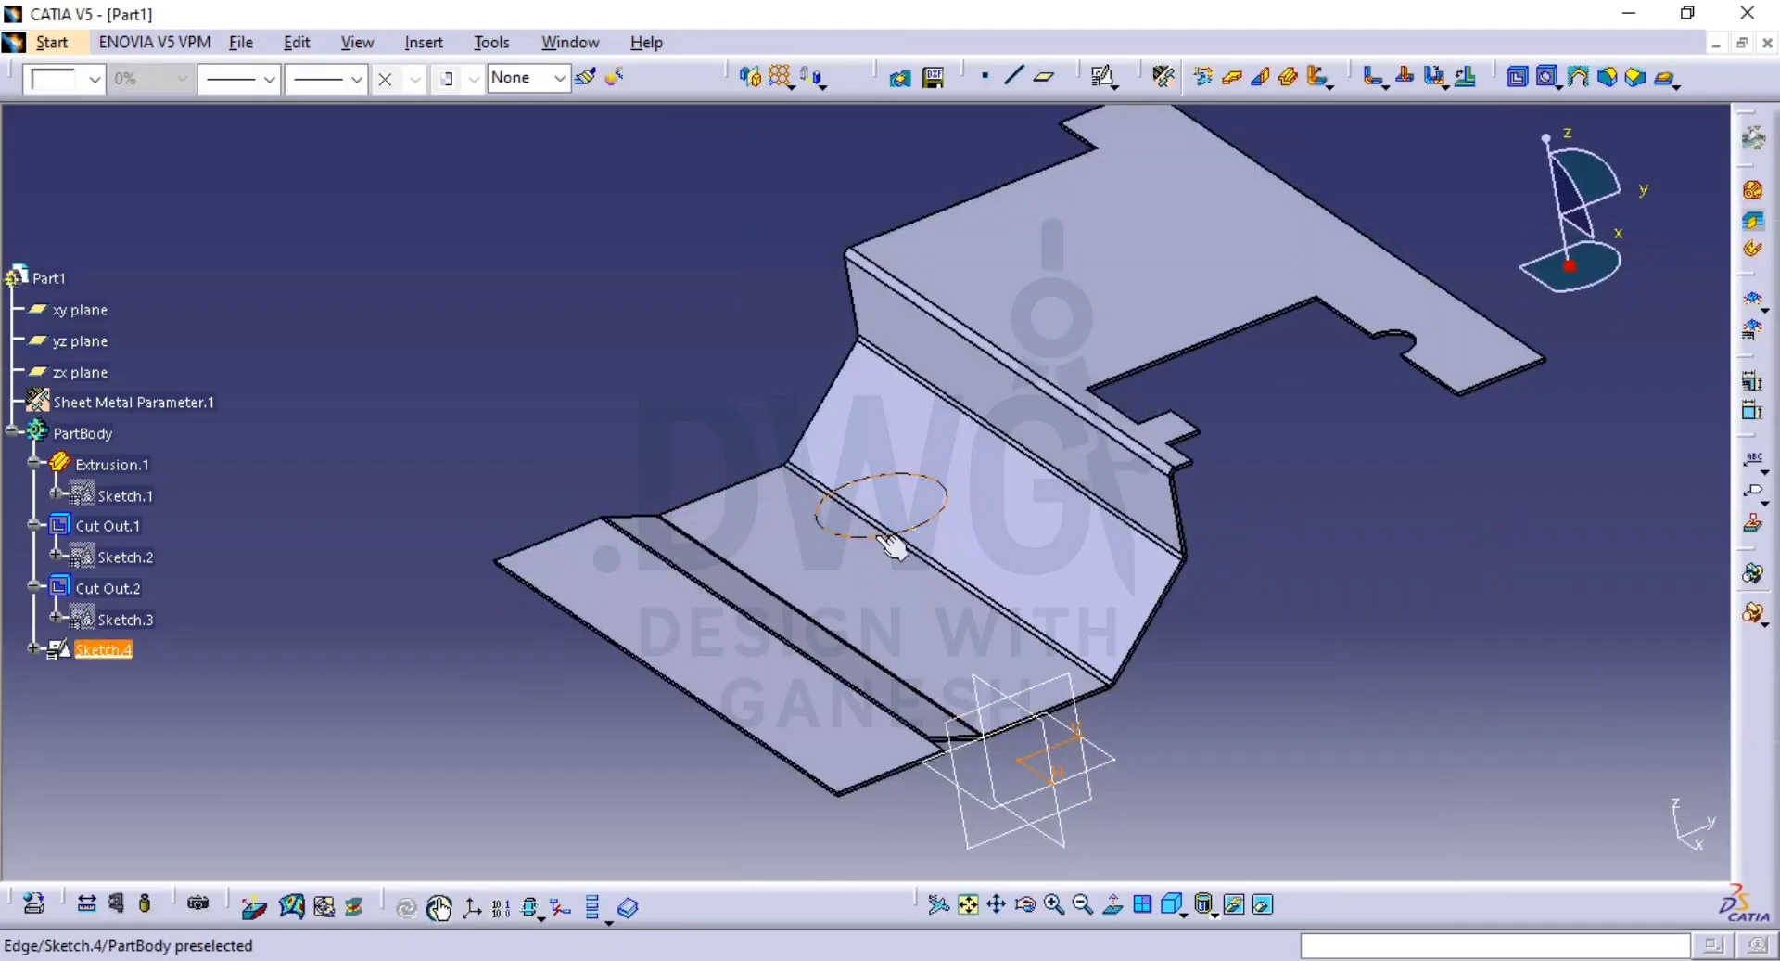
middle_click_drag(856, 548, 802, 572)
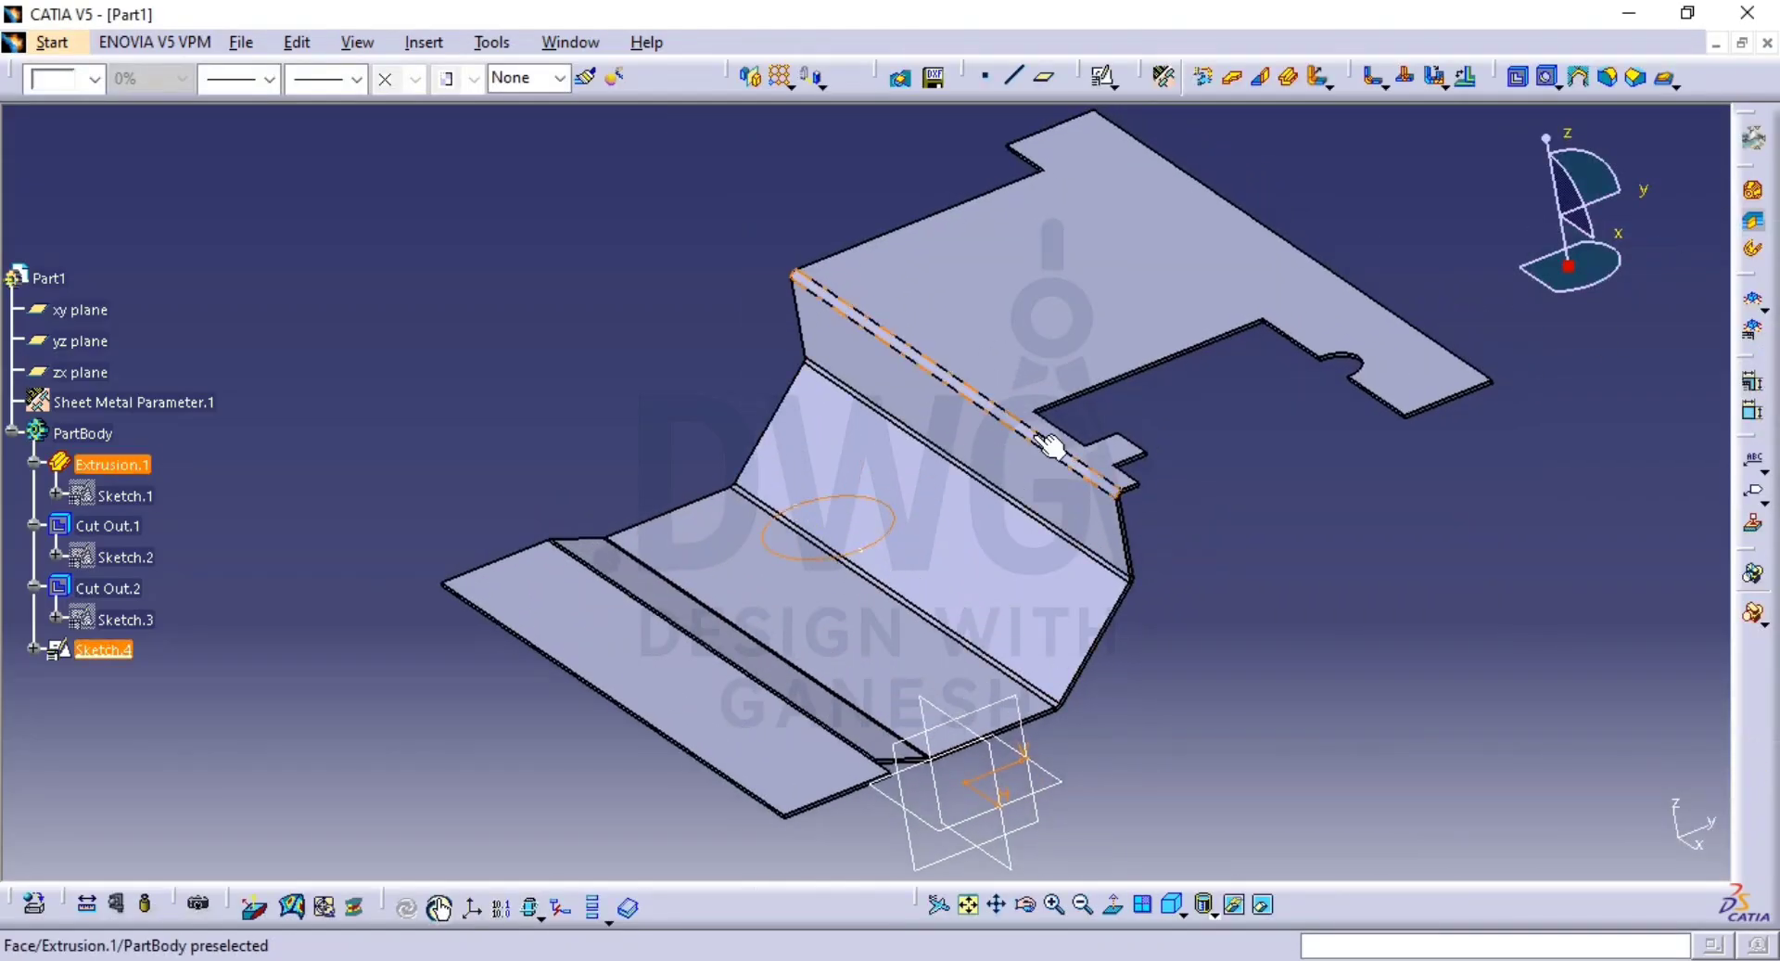
left_click(1518, 80)
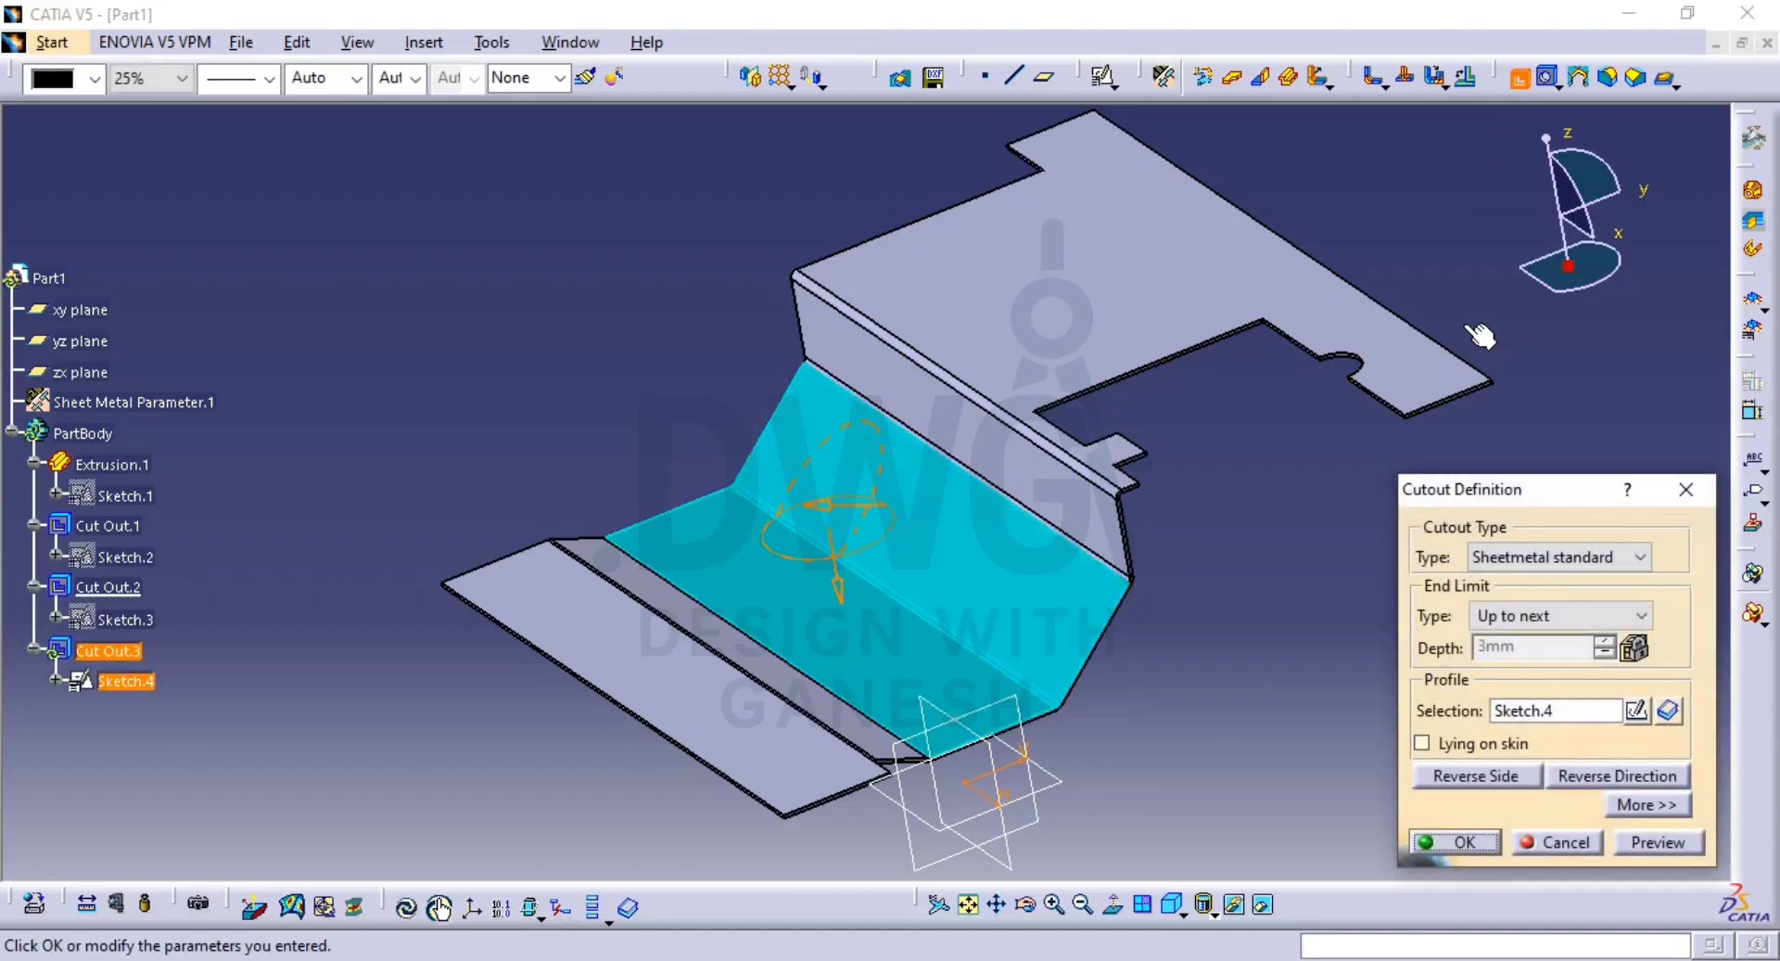
left_click(1659, 843)
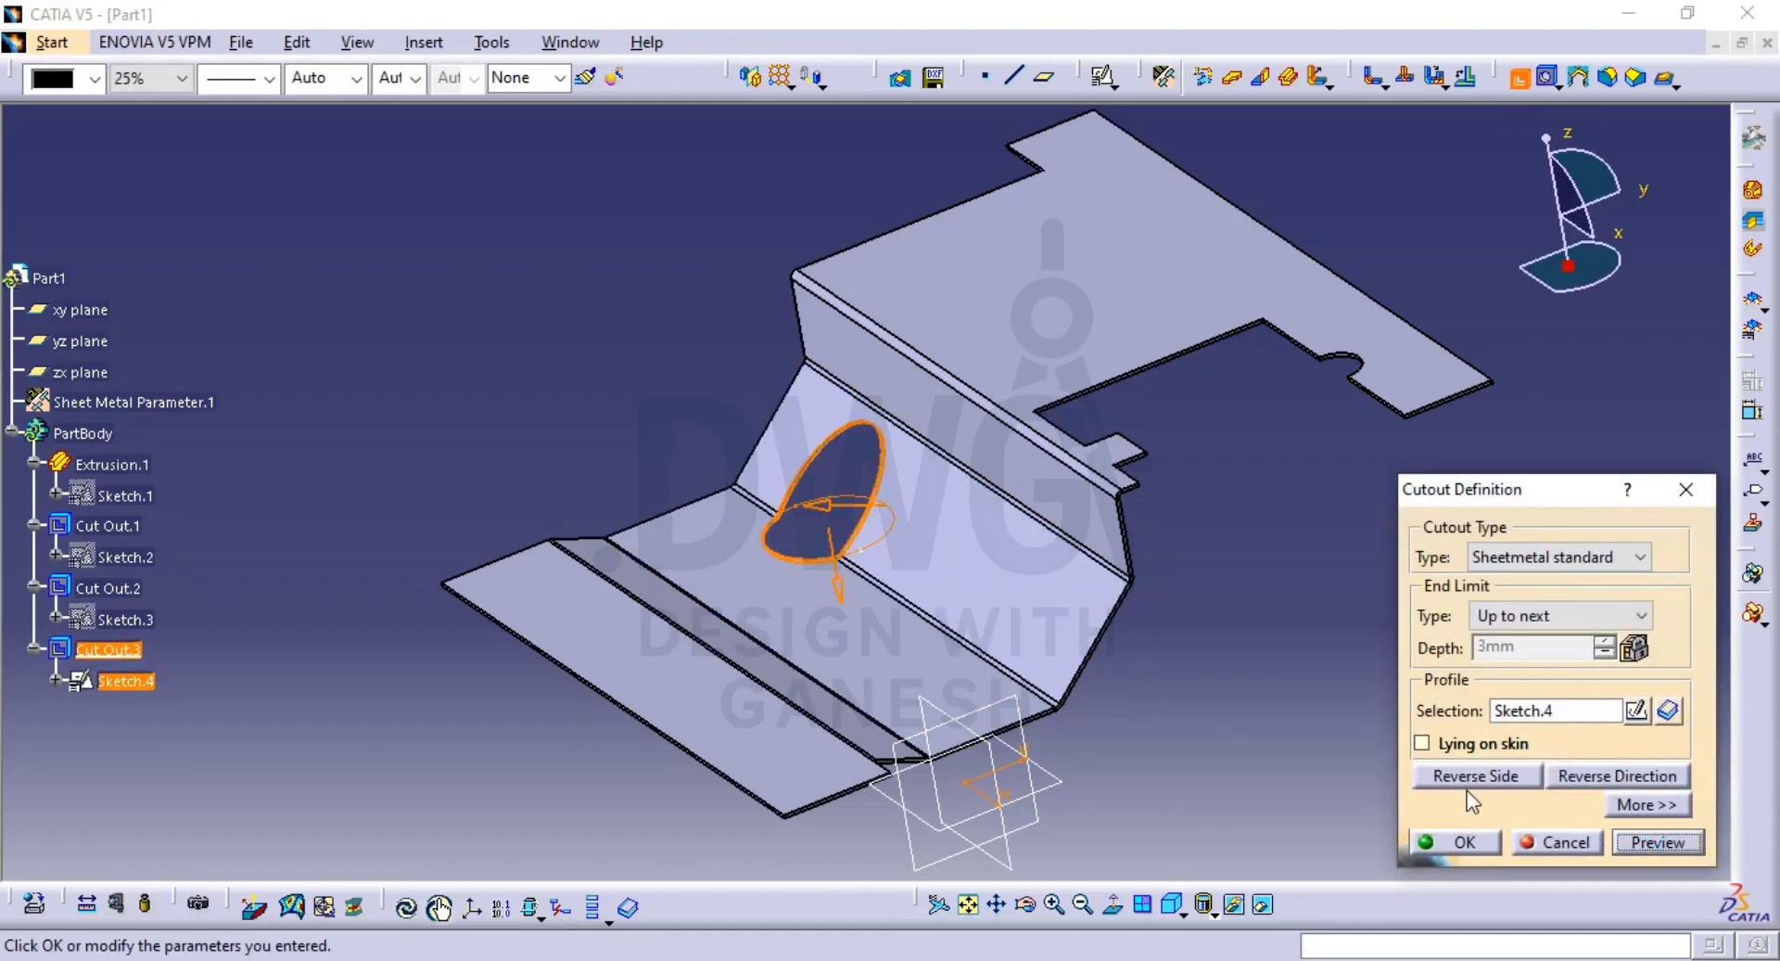
middle_click_drag(1160, 516, 1152, 581)
left_click(1454, 842)
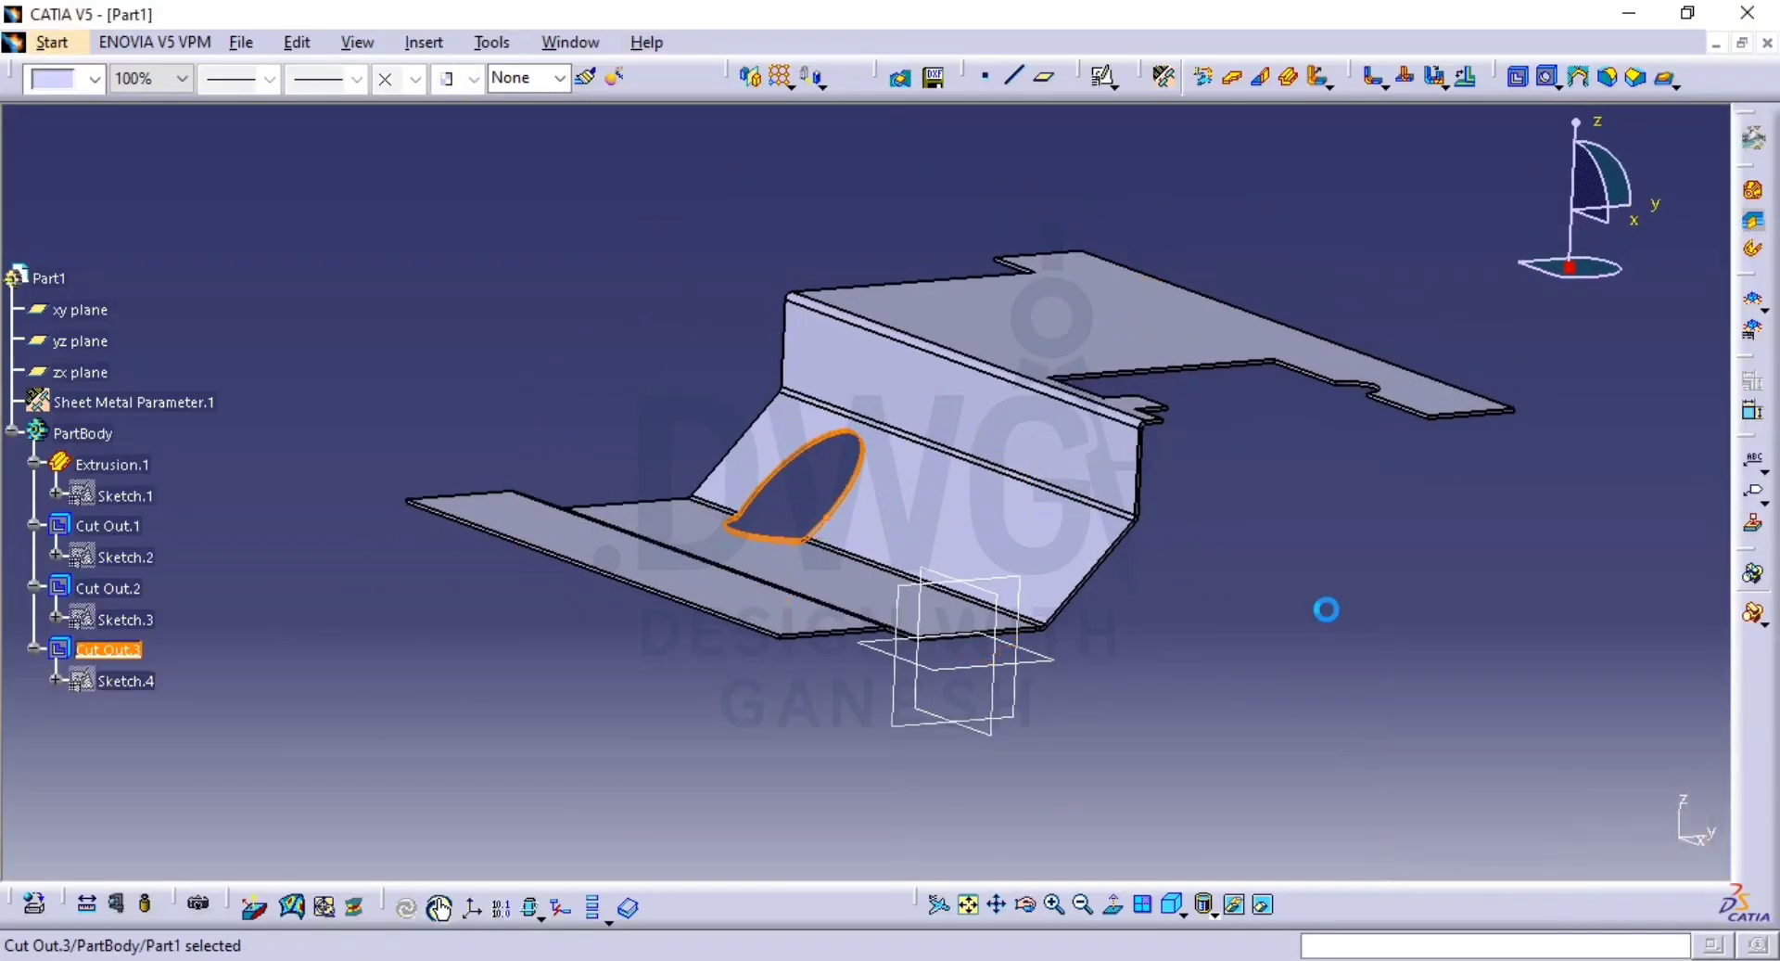
middle_click_drag(1323, 609, 1323, 659)
Check the reference drawing, and unfold all bends of the part with the flat bottom face as the reference face.
key("alt+Tab")
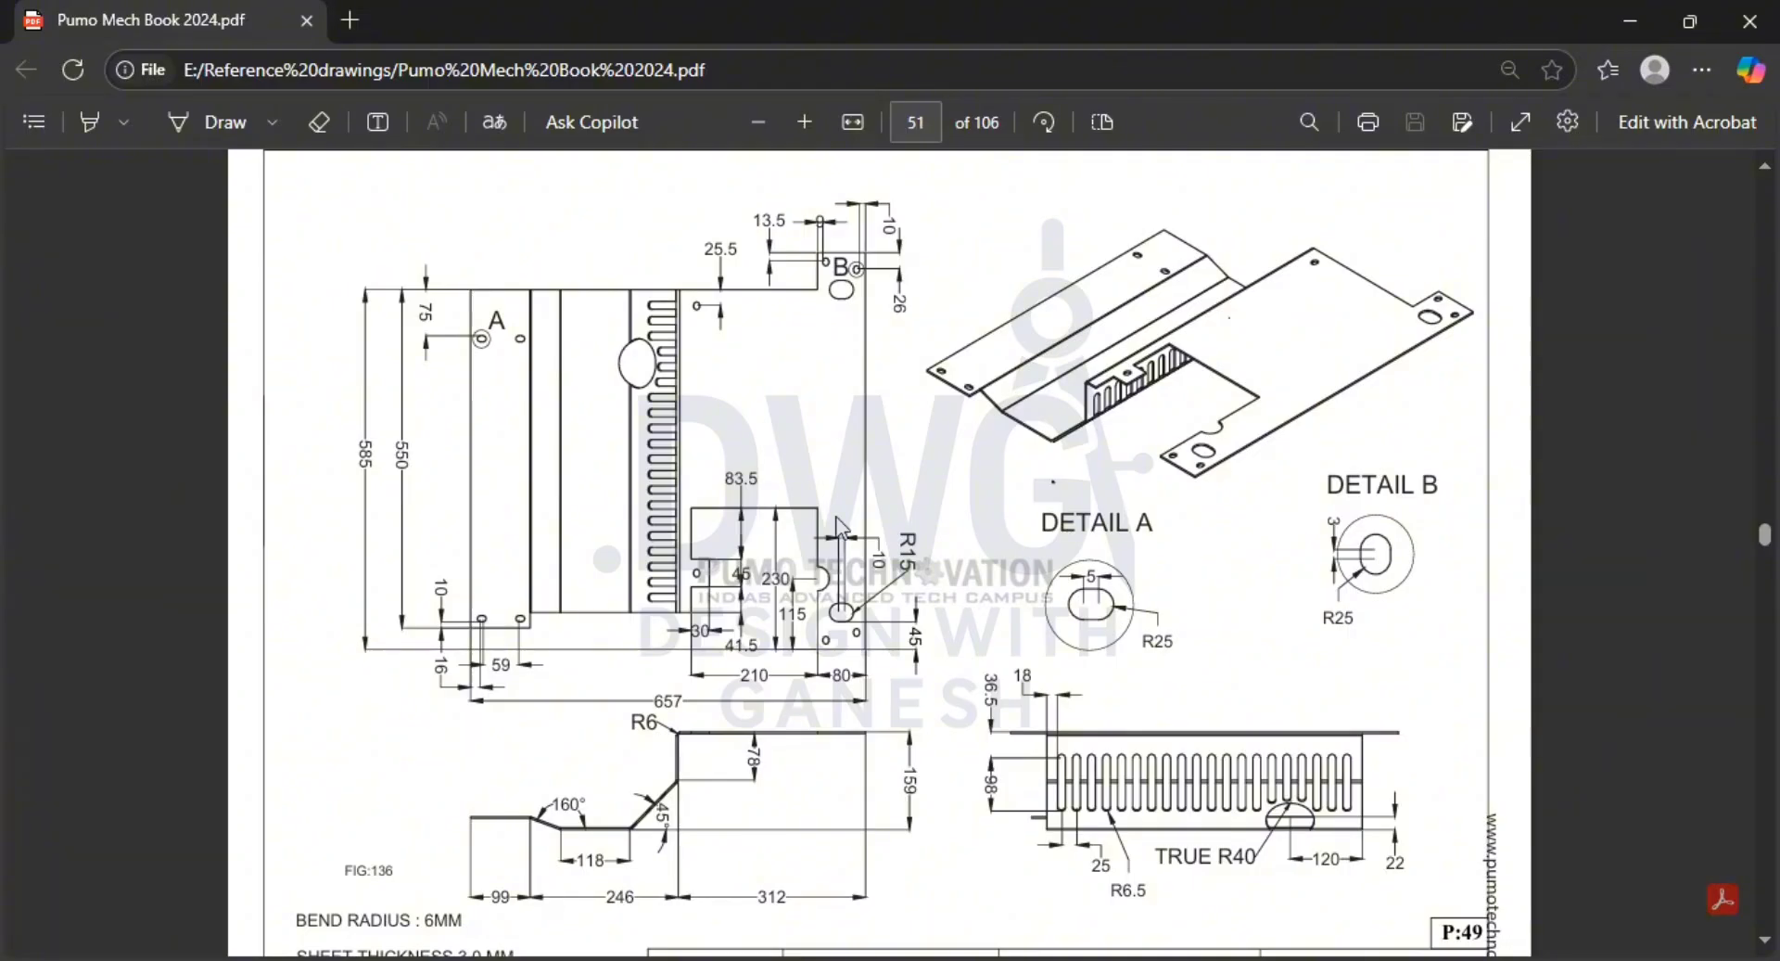
key("alt+Tab")
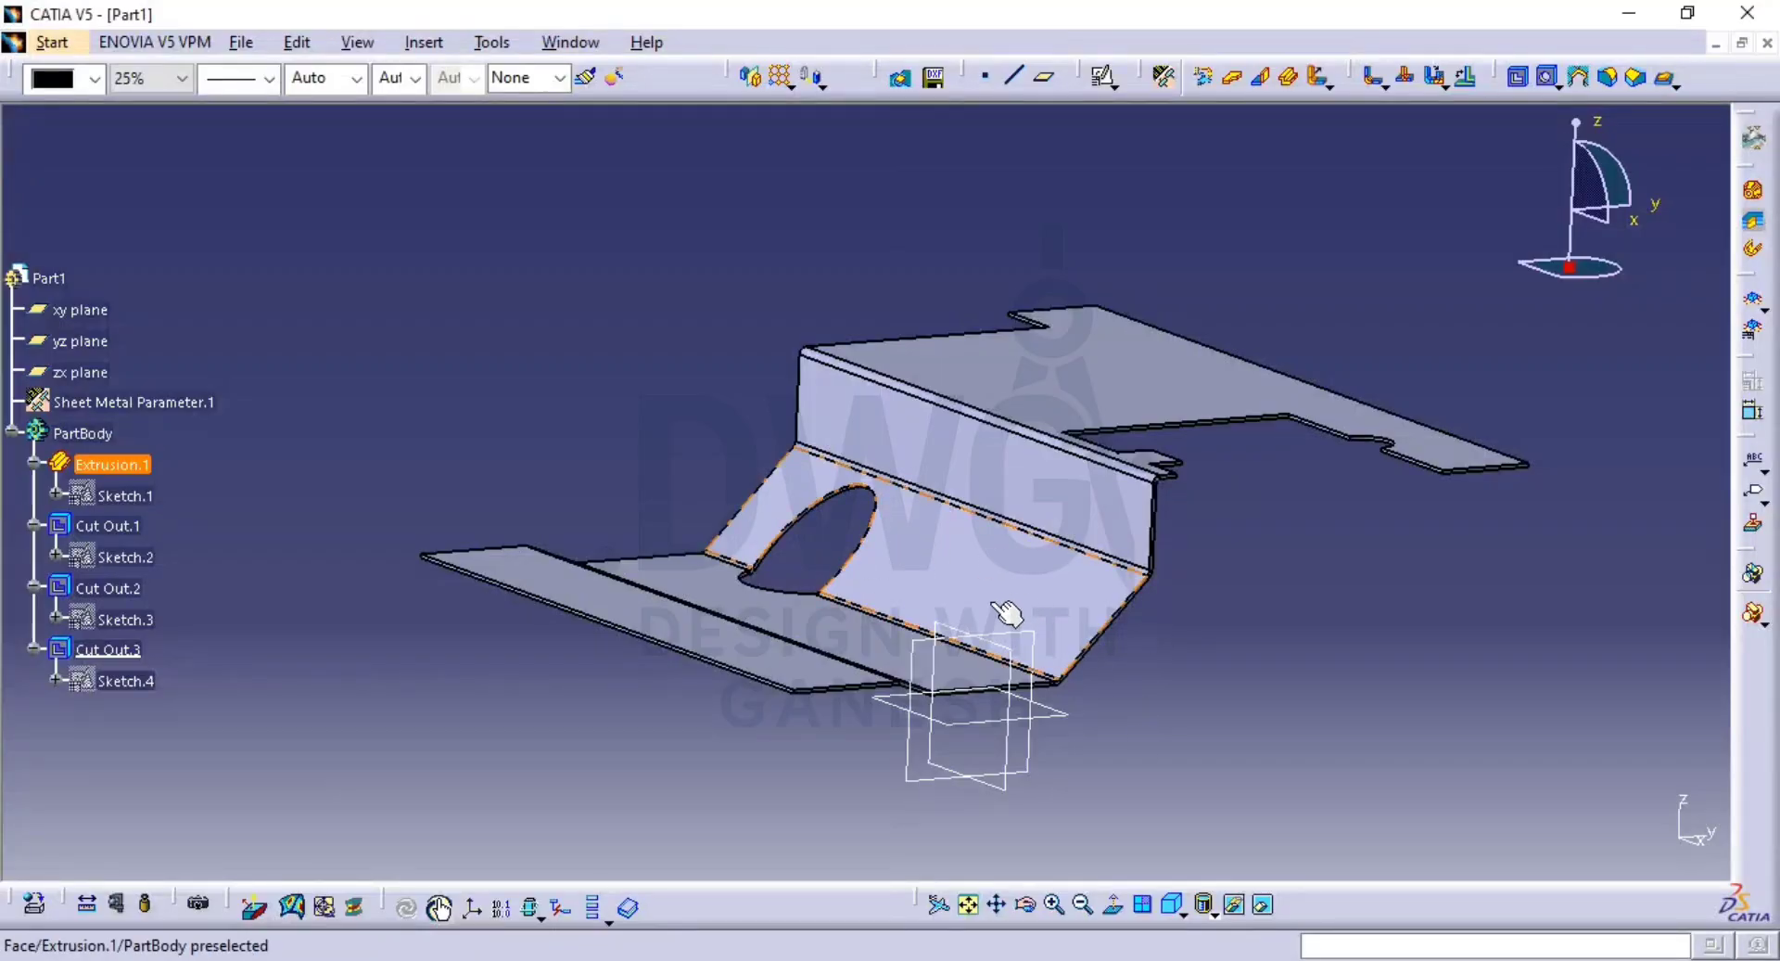
middle_click_drag(1005, 616, 927, 670)
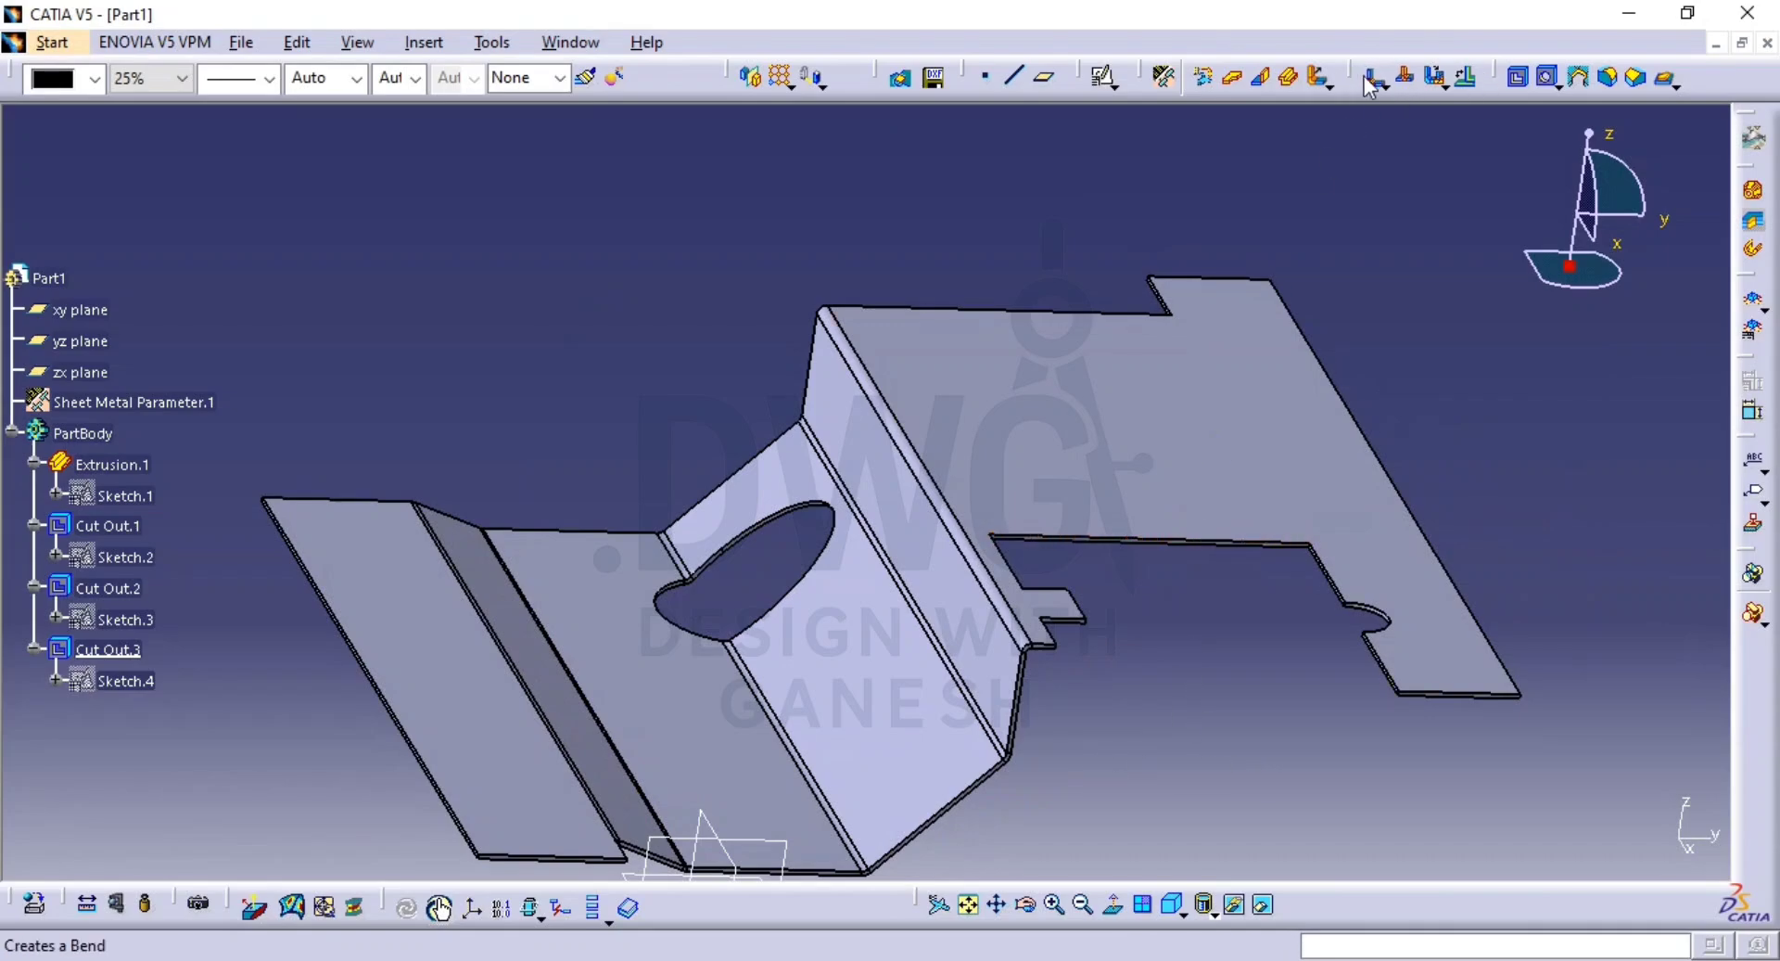
left_click(1435, 79)
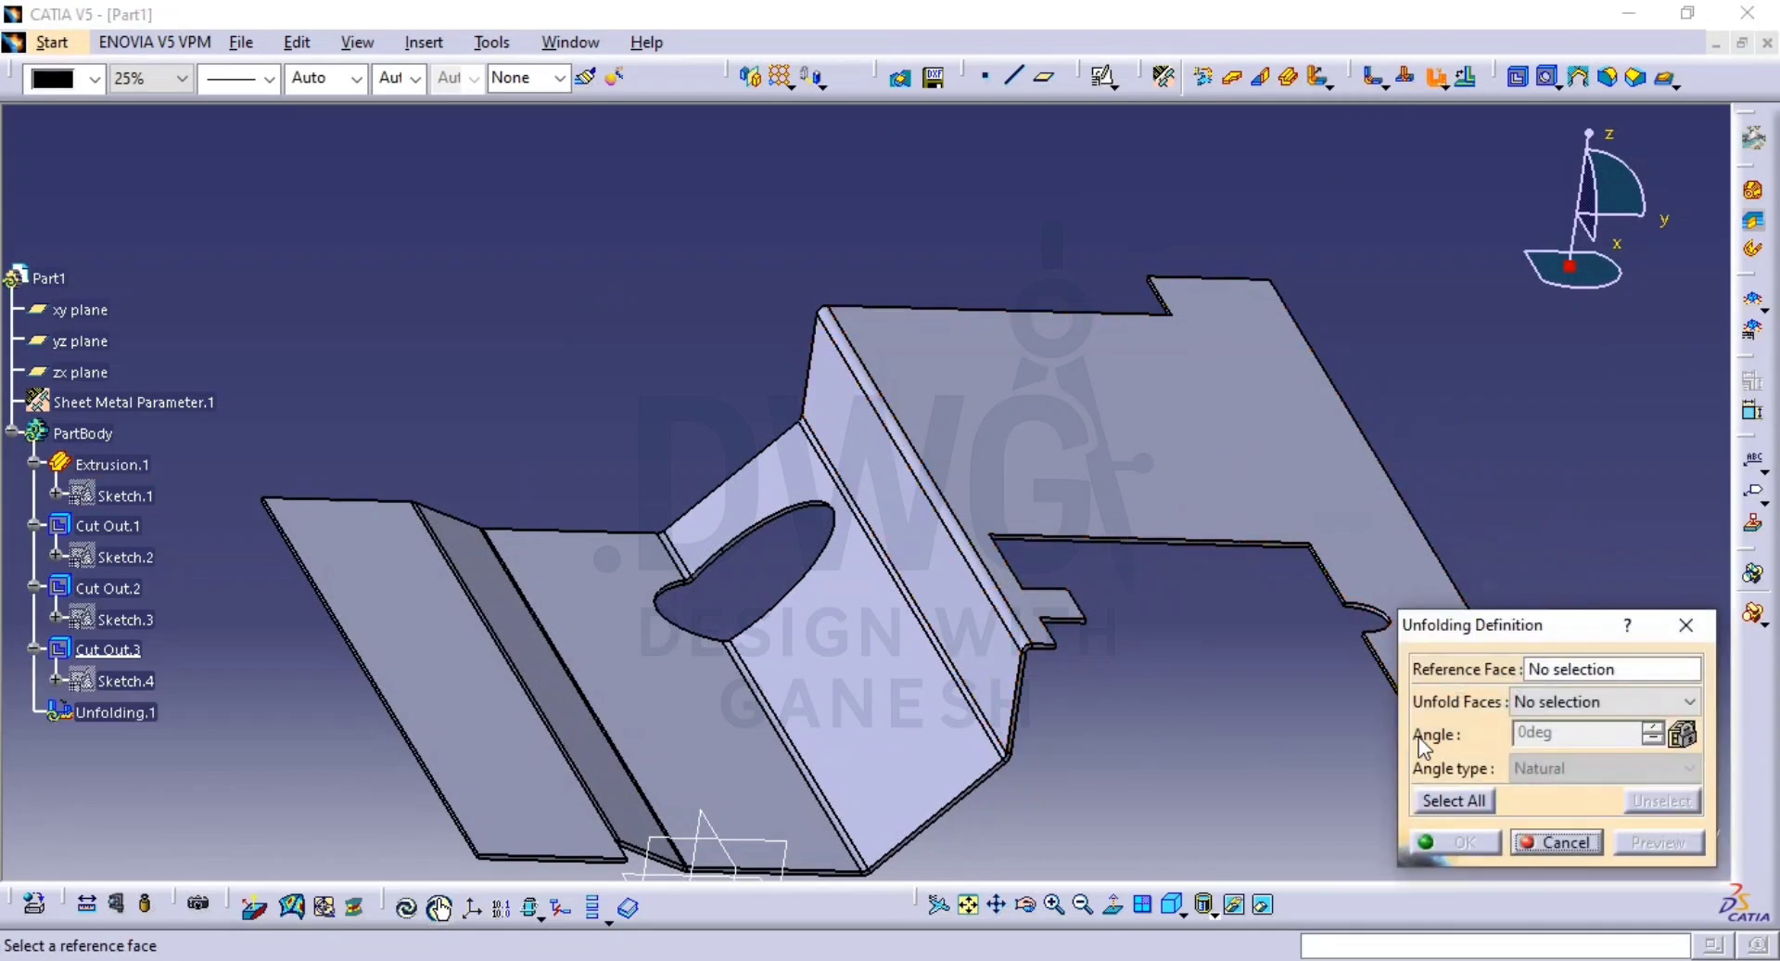
left_click(1471, 810)
left_click(683, 758)
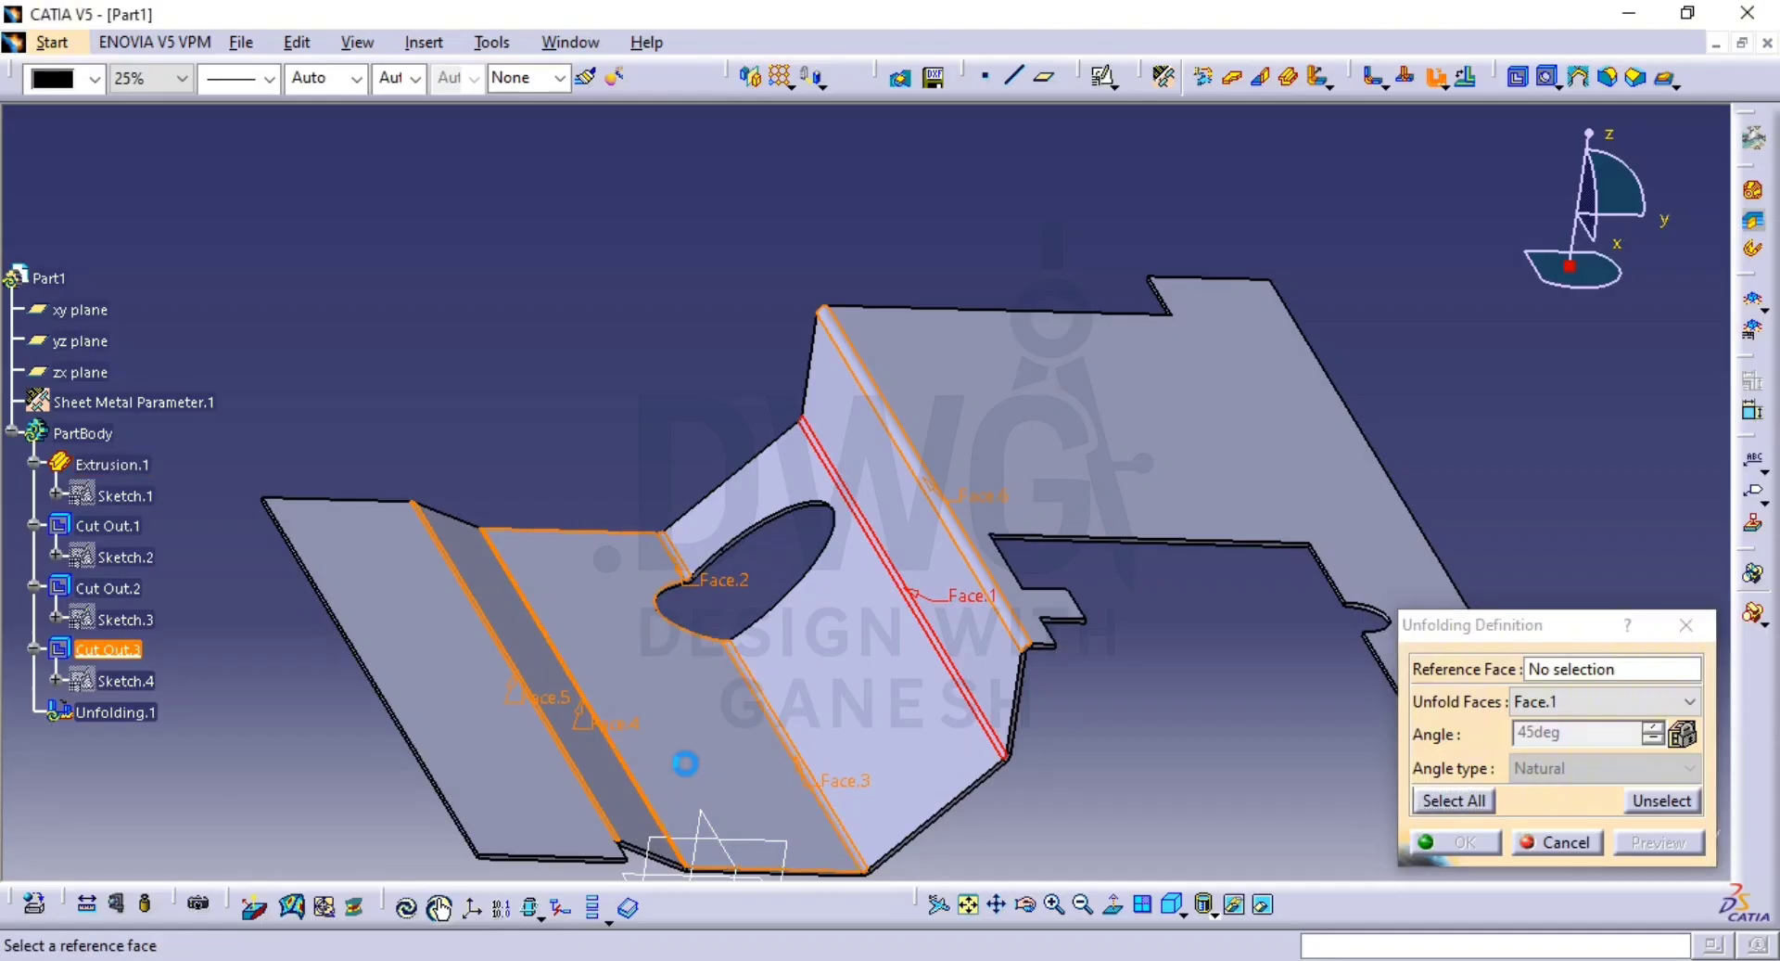
left_click(1677, 839)
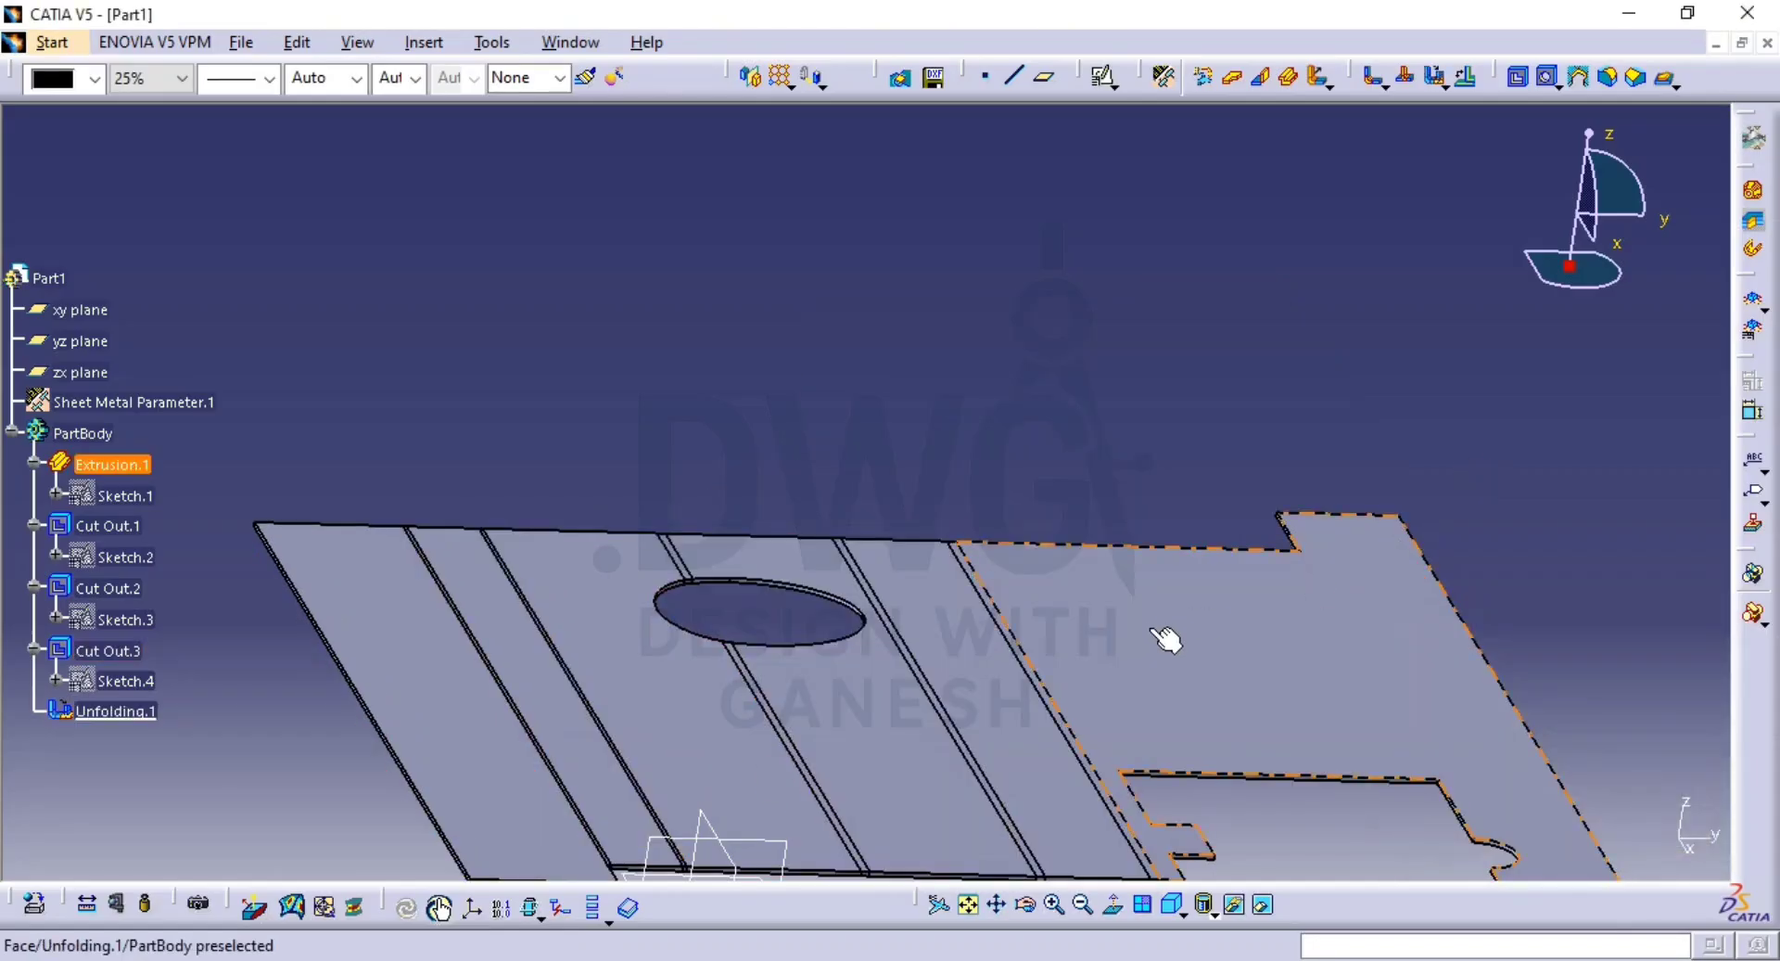
middle_click_drag(1165, 640, 1113, 763)
middle_click_drag(920, 779, 875, 913)
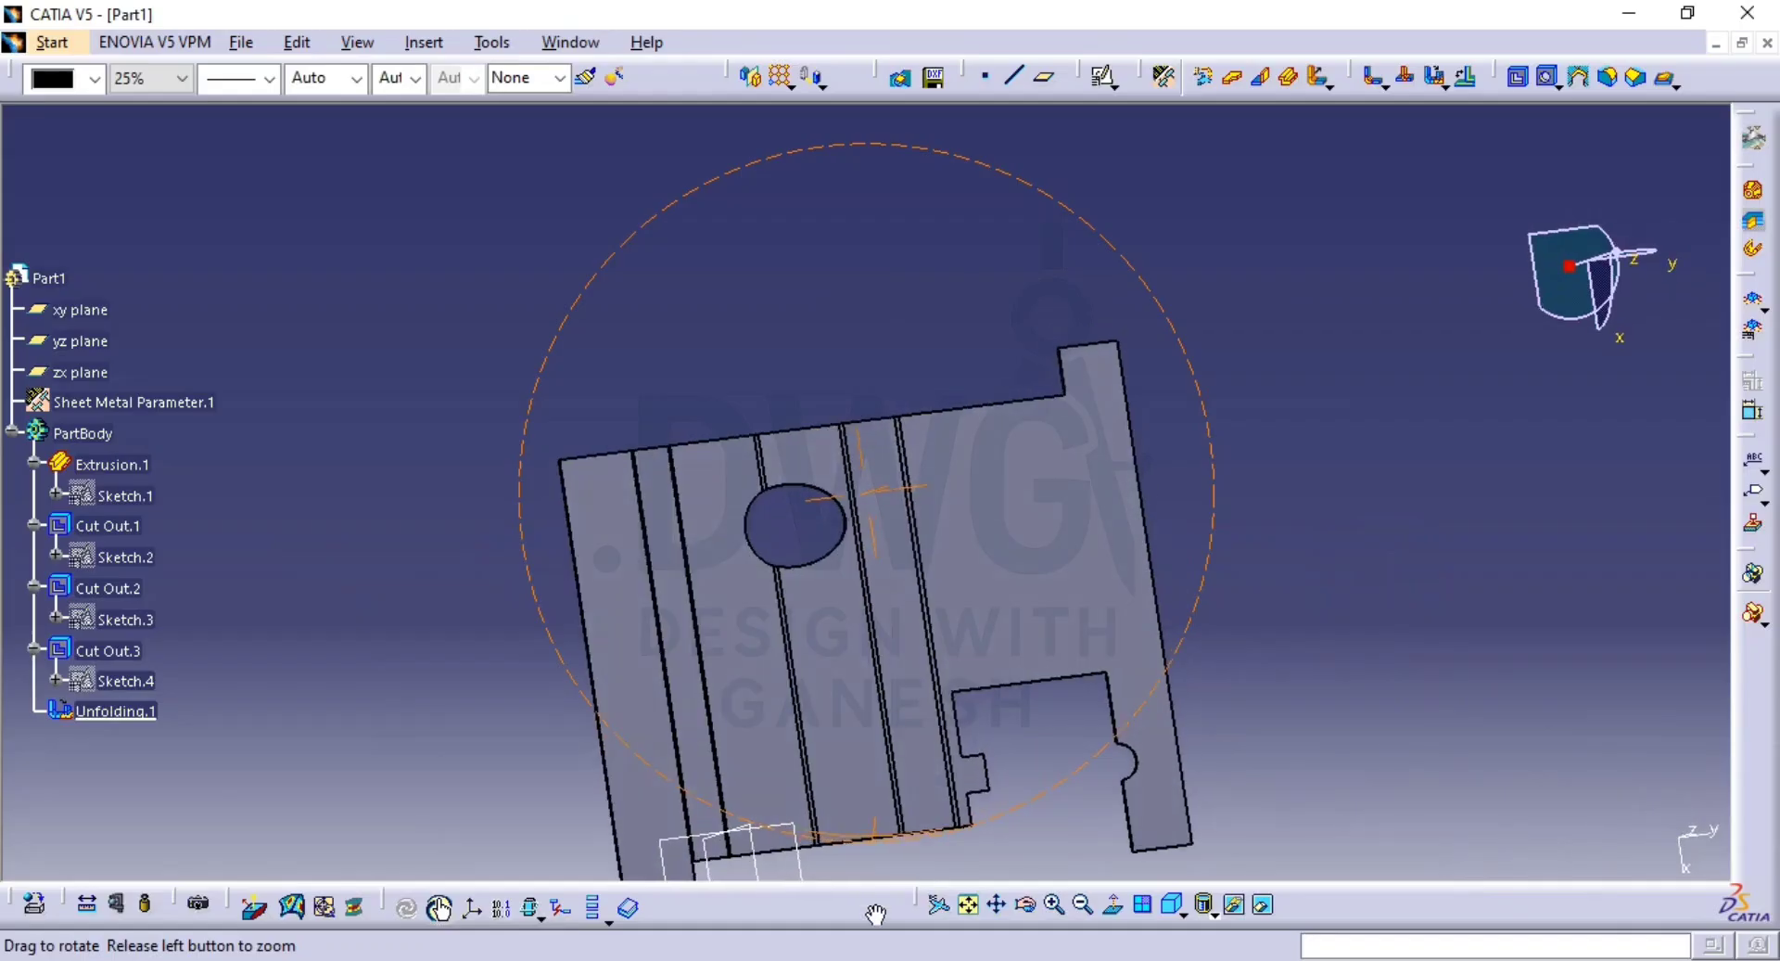
Delete the round hole's cutout, Cut Out.3, together with its sketch from the unfolded part.
middle_click_drag(859, 675, 1057, 517)
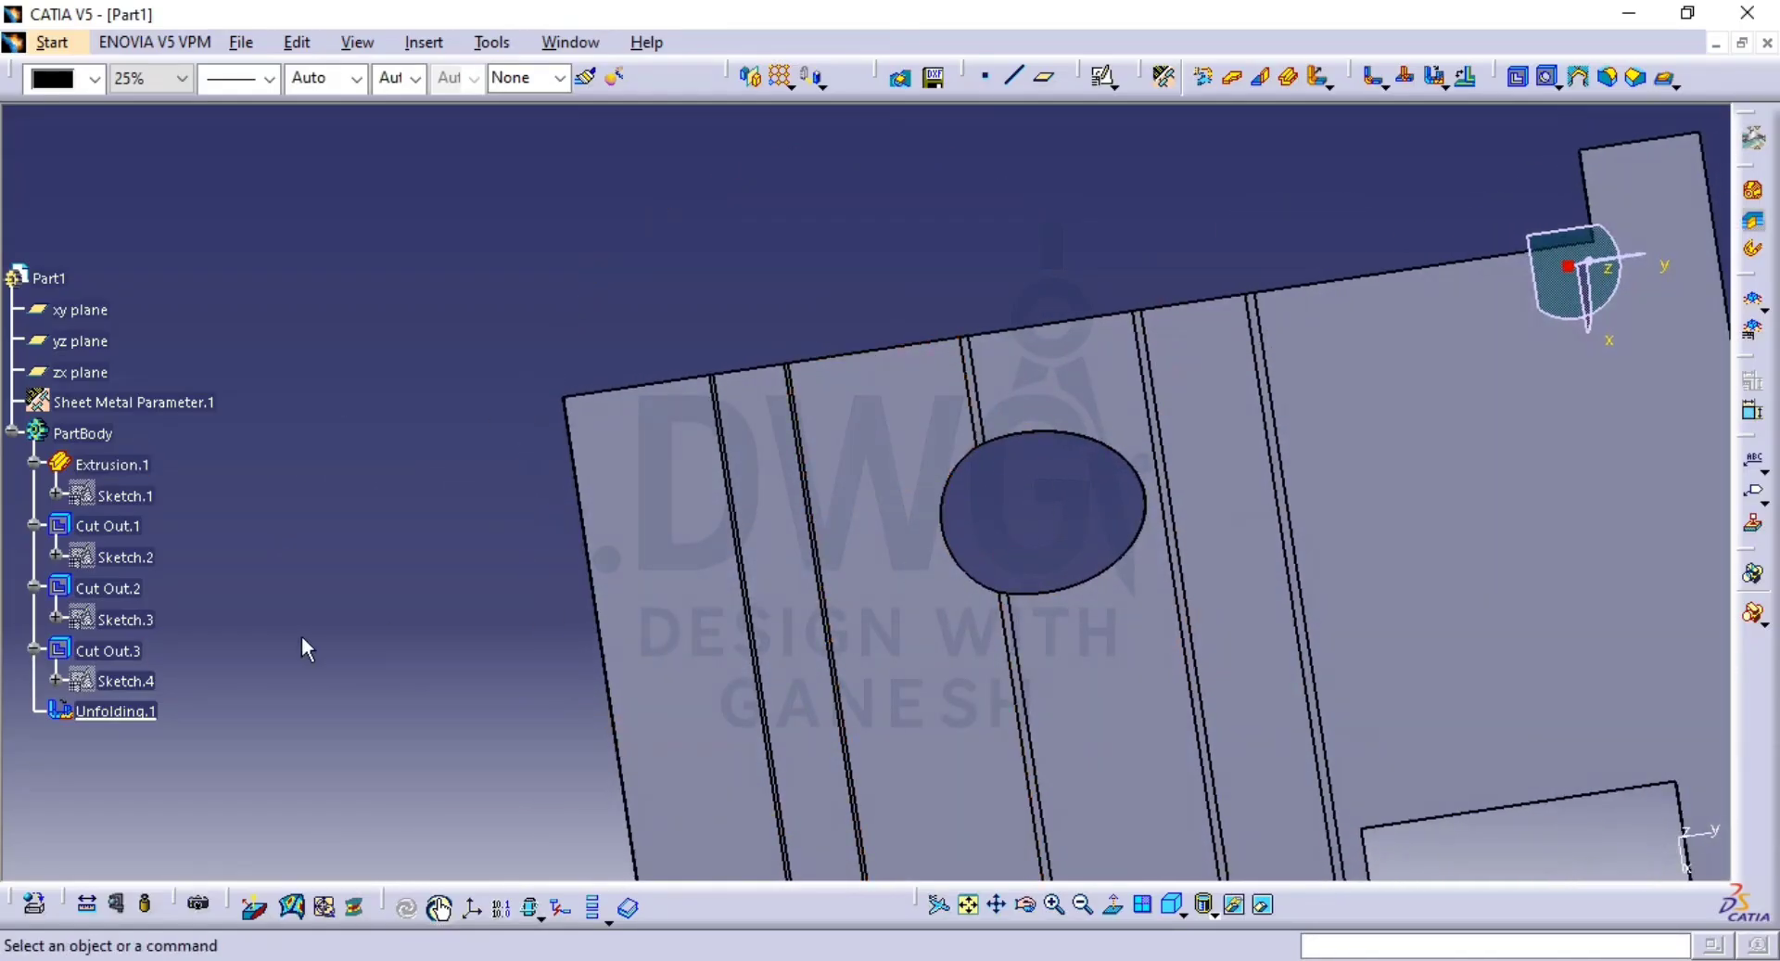
left_click(127, 652)
key("Delete")
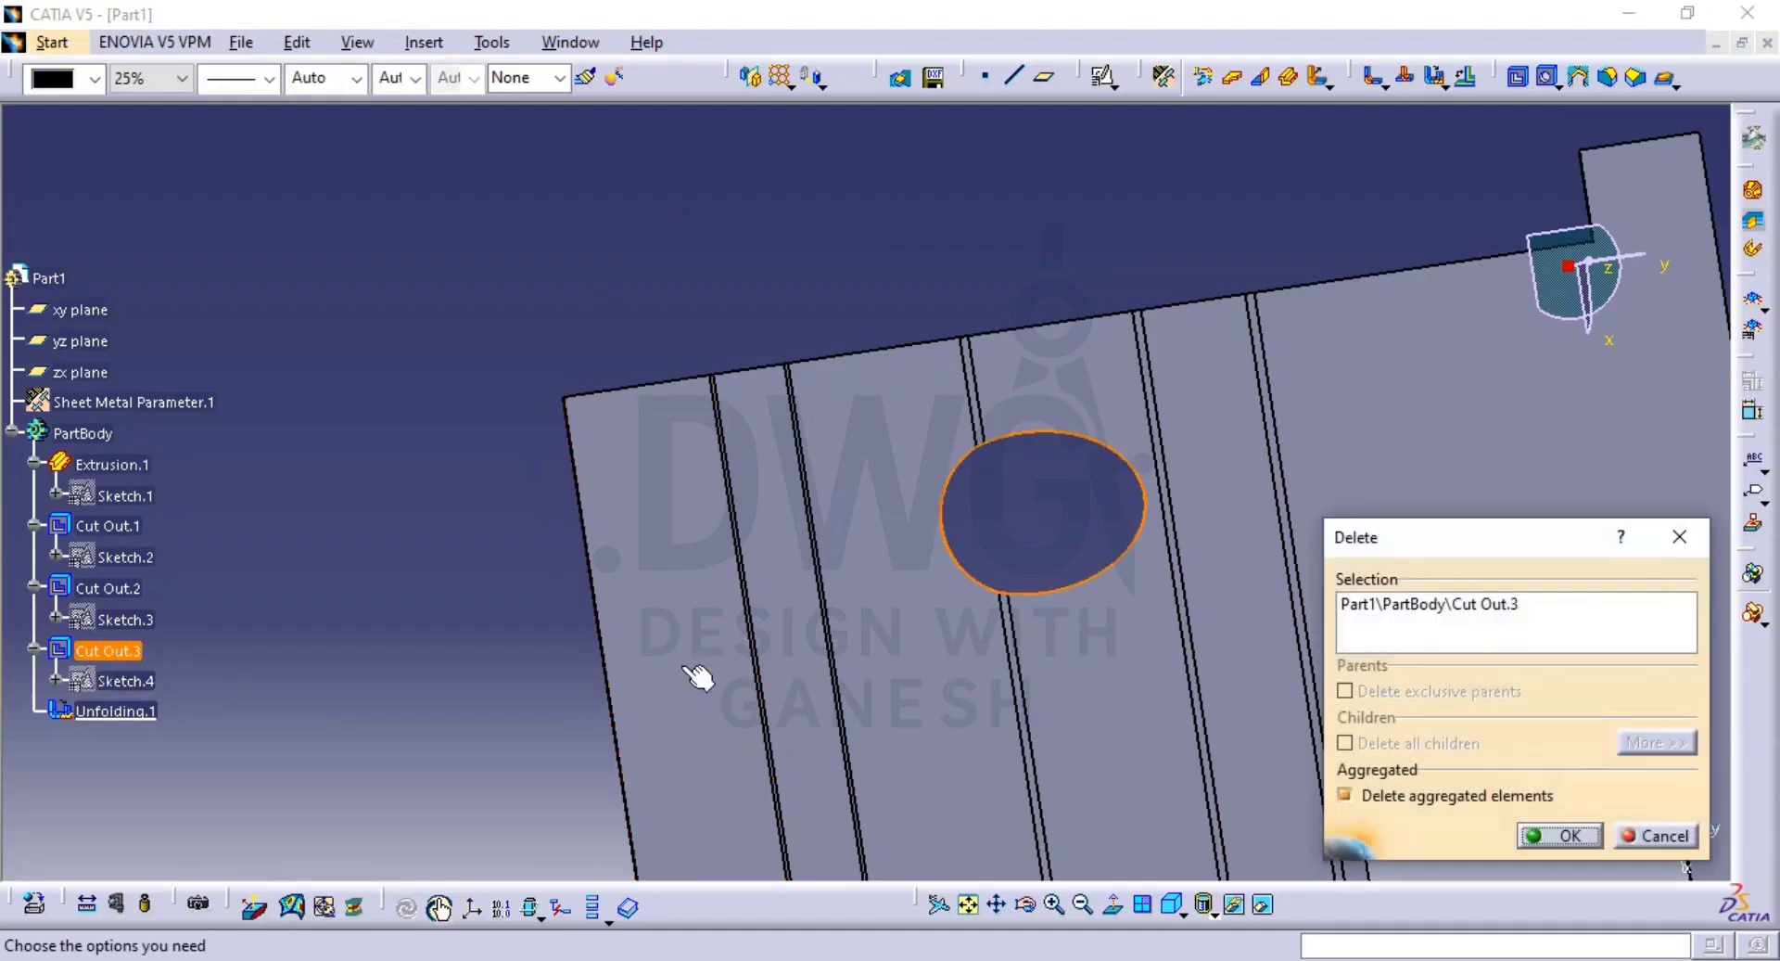
key("Return")
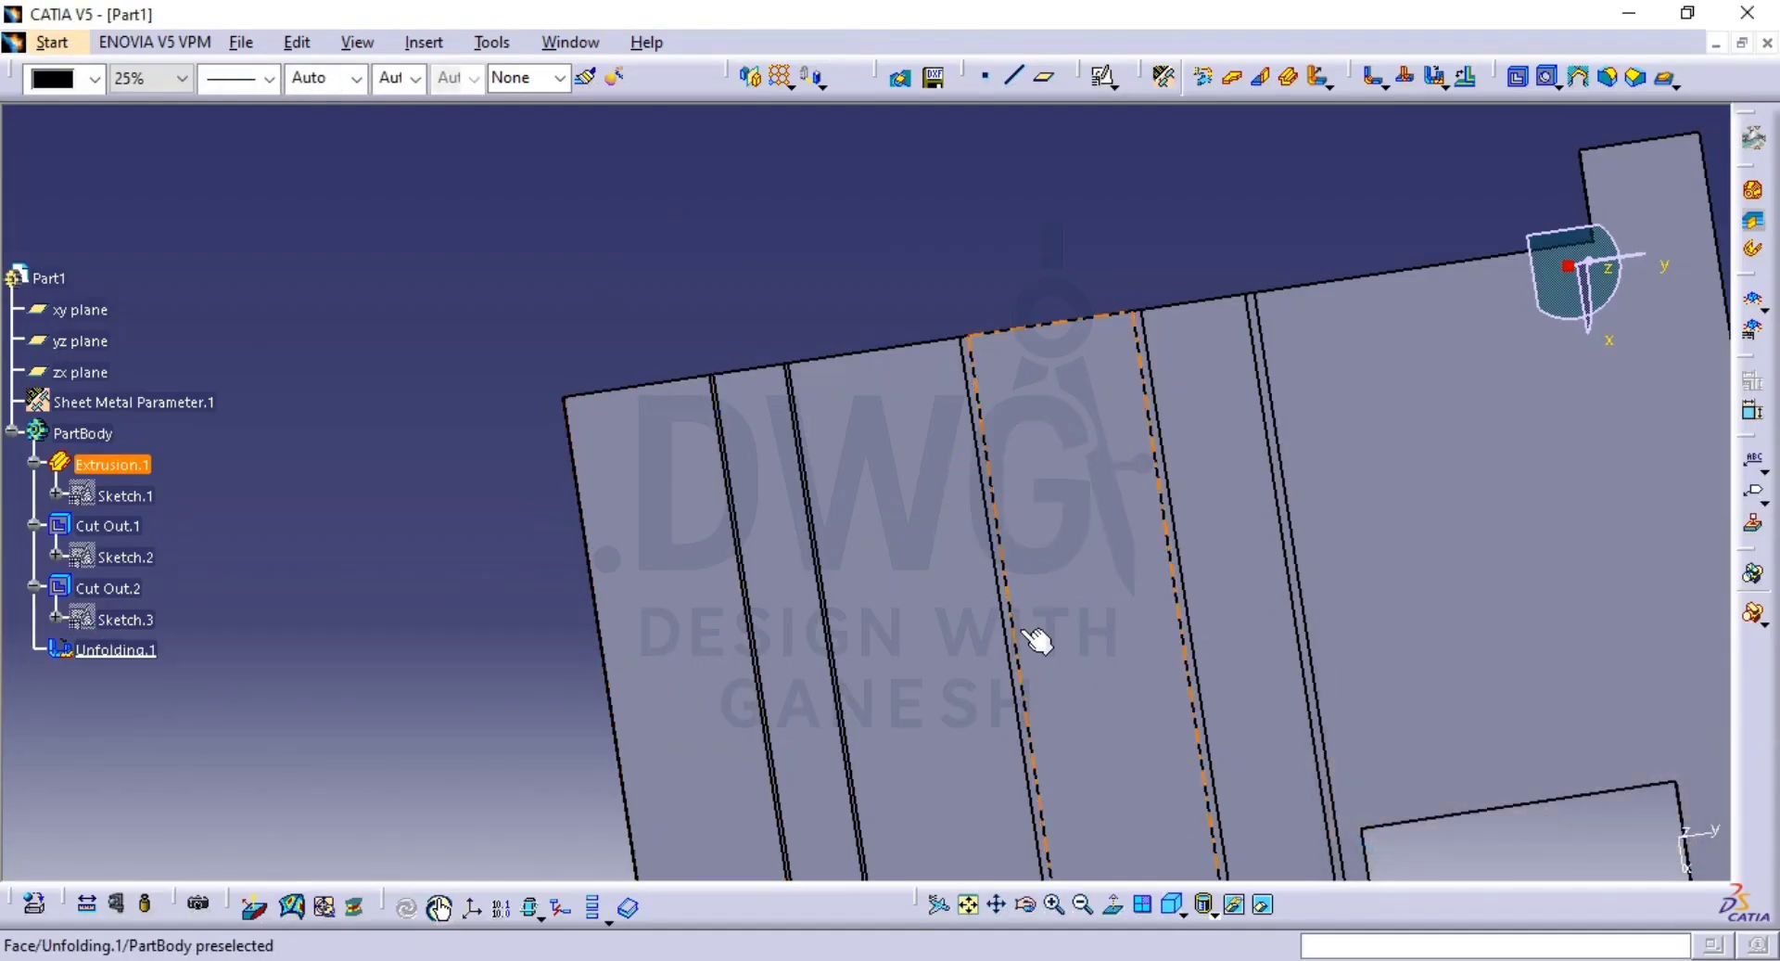
Start a positioned sketch on the unfolded part's flat face and draw a circle about 96 mm in diameter overlapping a bend near the side edge.
left_click(1104, 77)
left_click(923, 504)
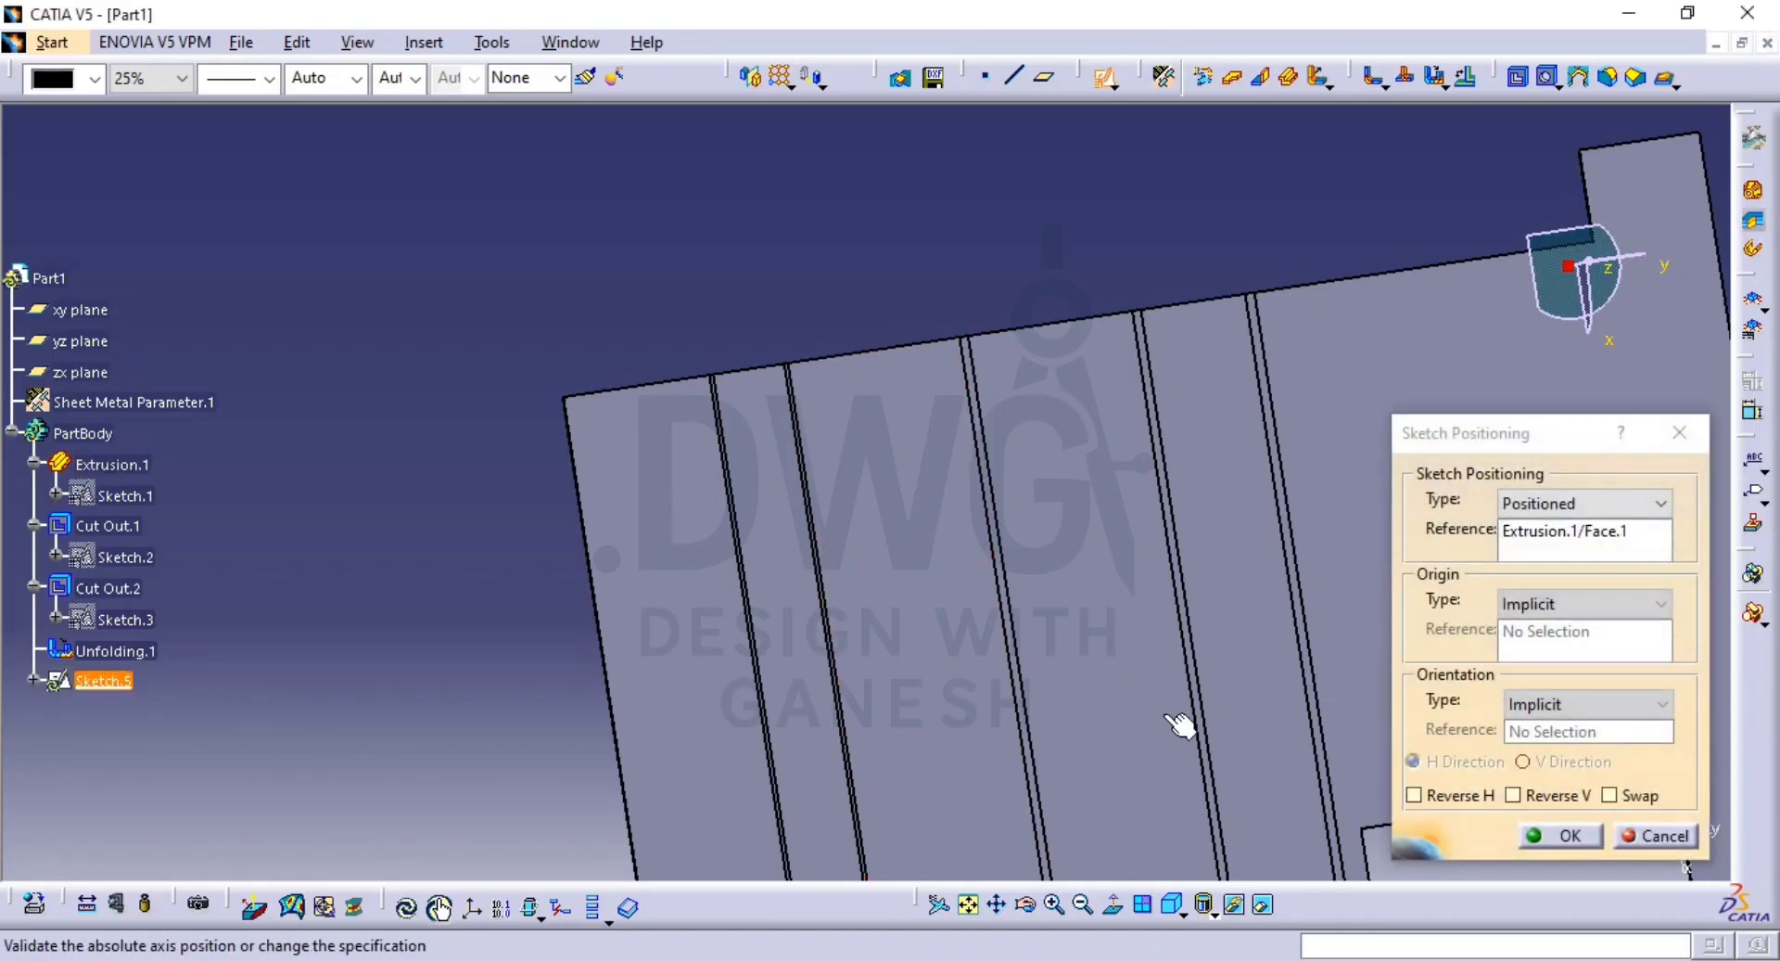
left_click(1566, 835)
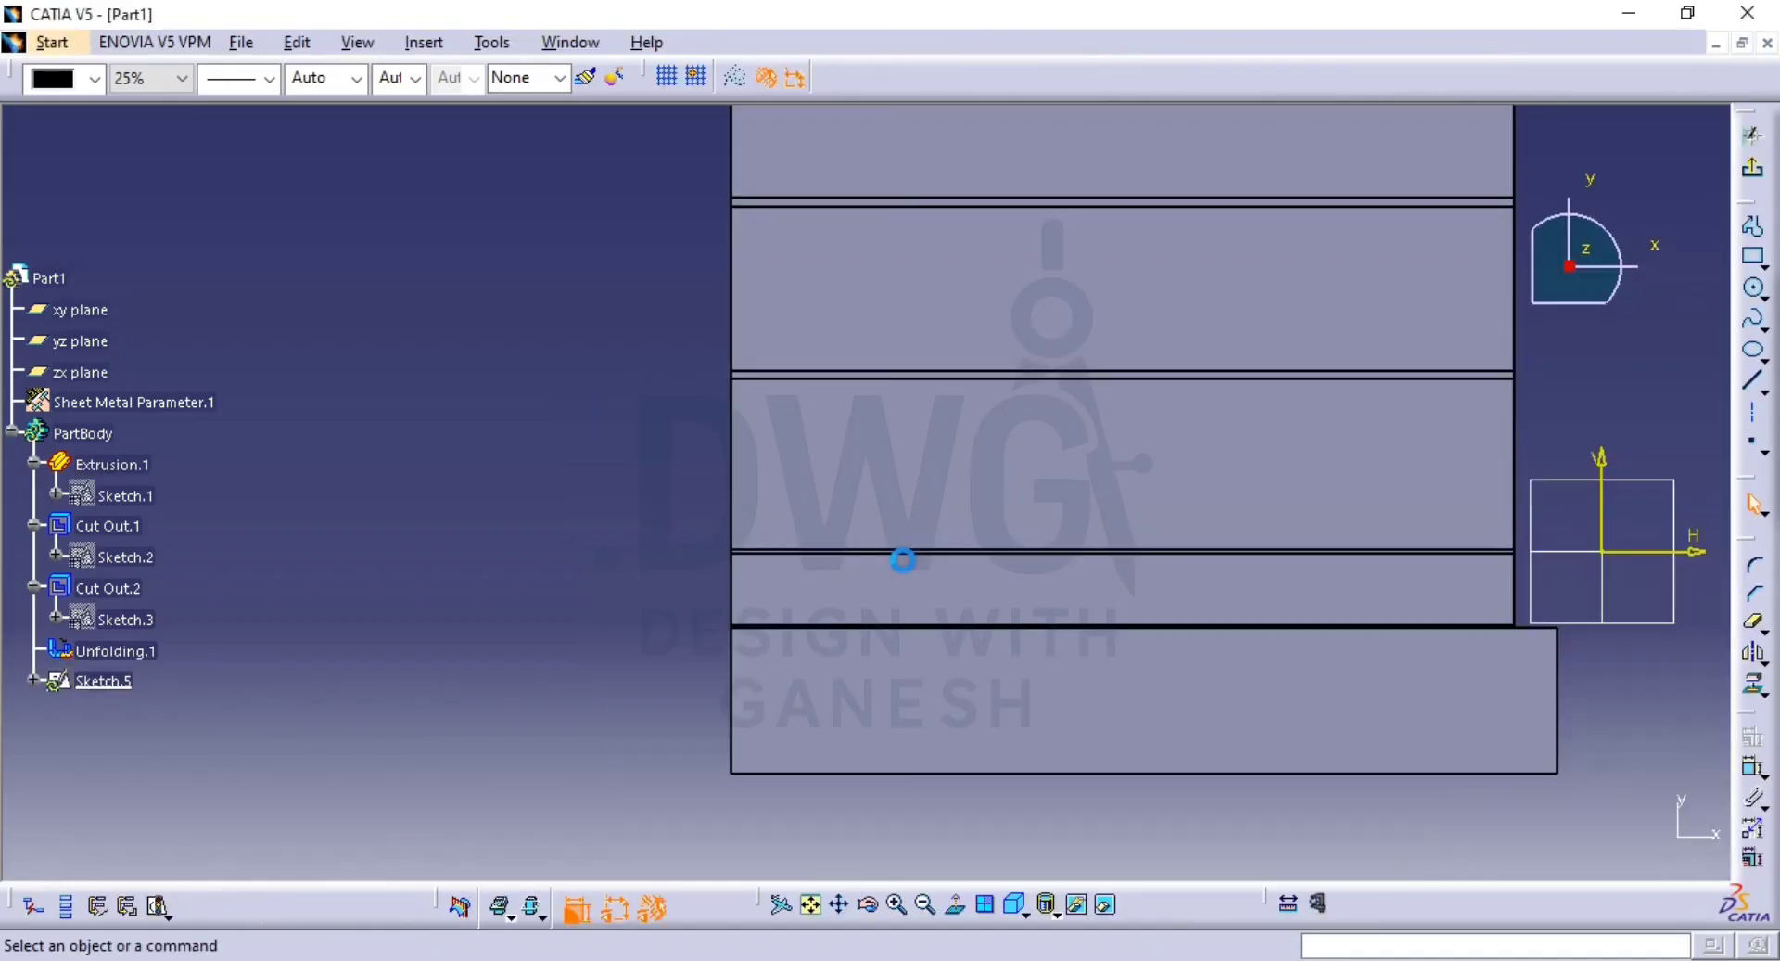
left_click(1752, 288)
left_click(864, 458)
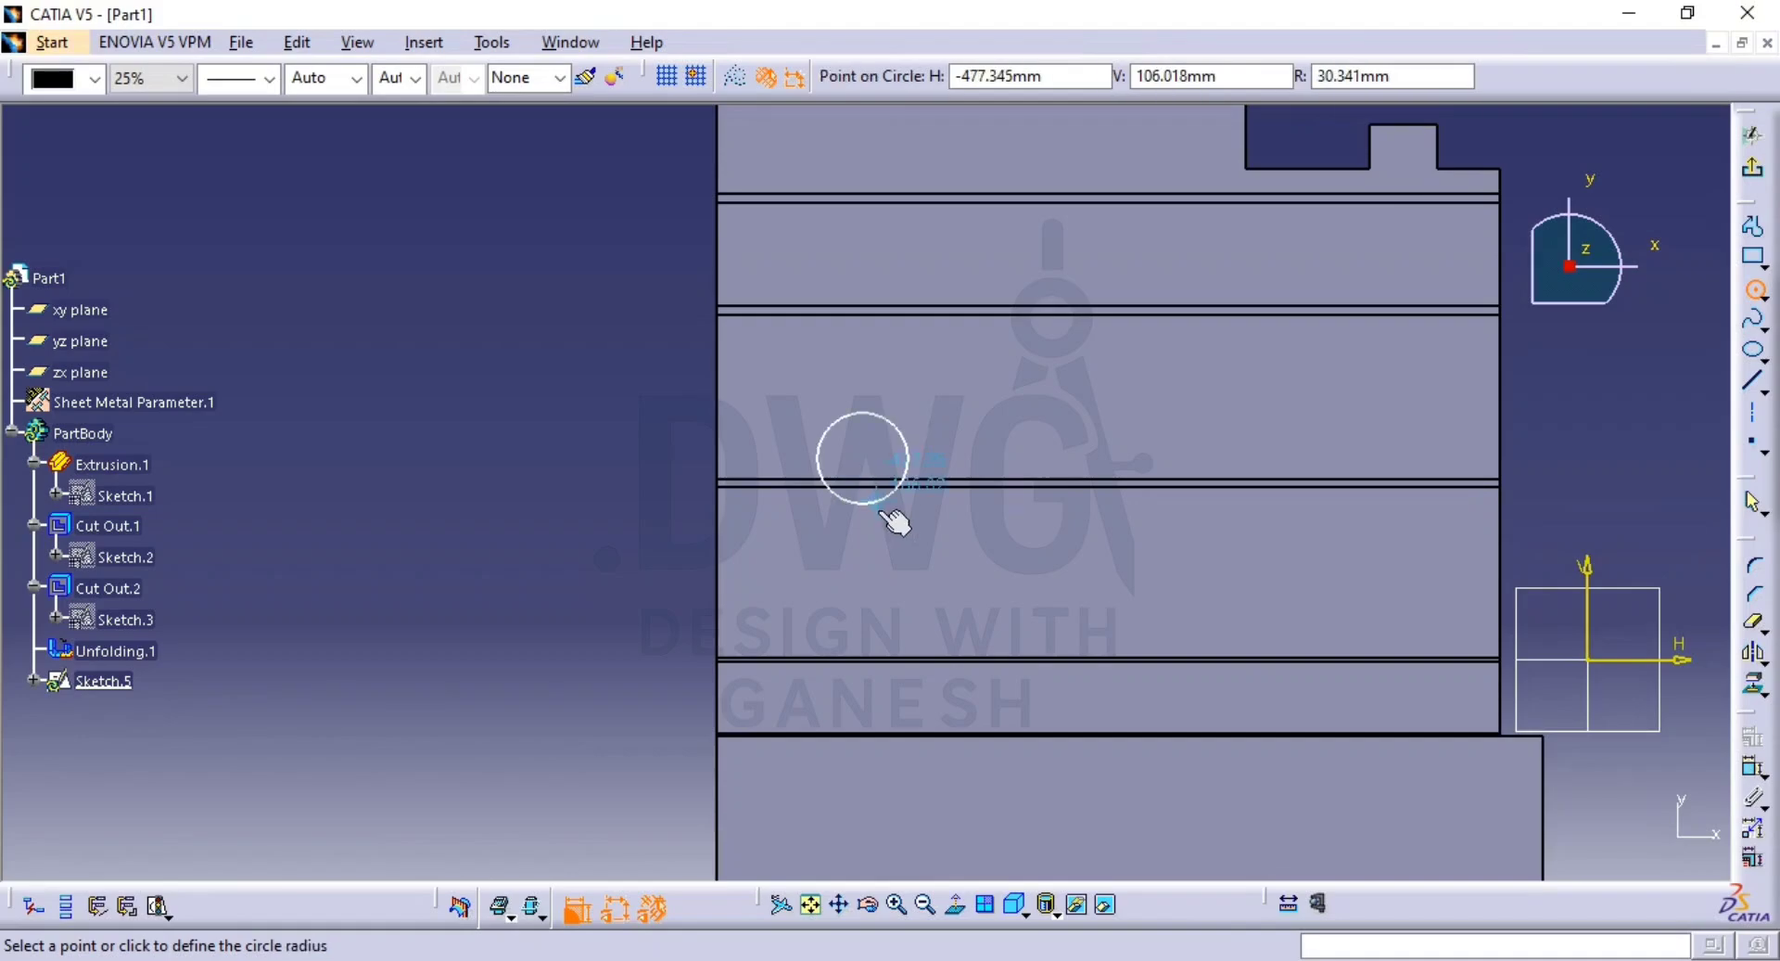
left_click(895, 521)
Dimension the circle's diameter, check the reference drawing for the hole size, and set the diameter to 80 mm.
left_click(1748, 772)
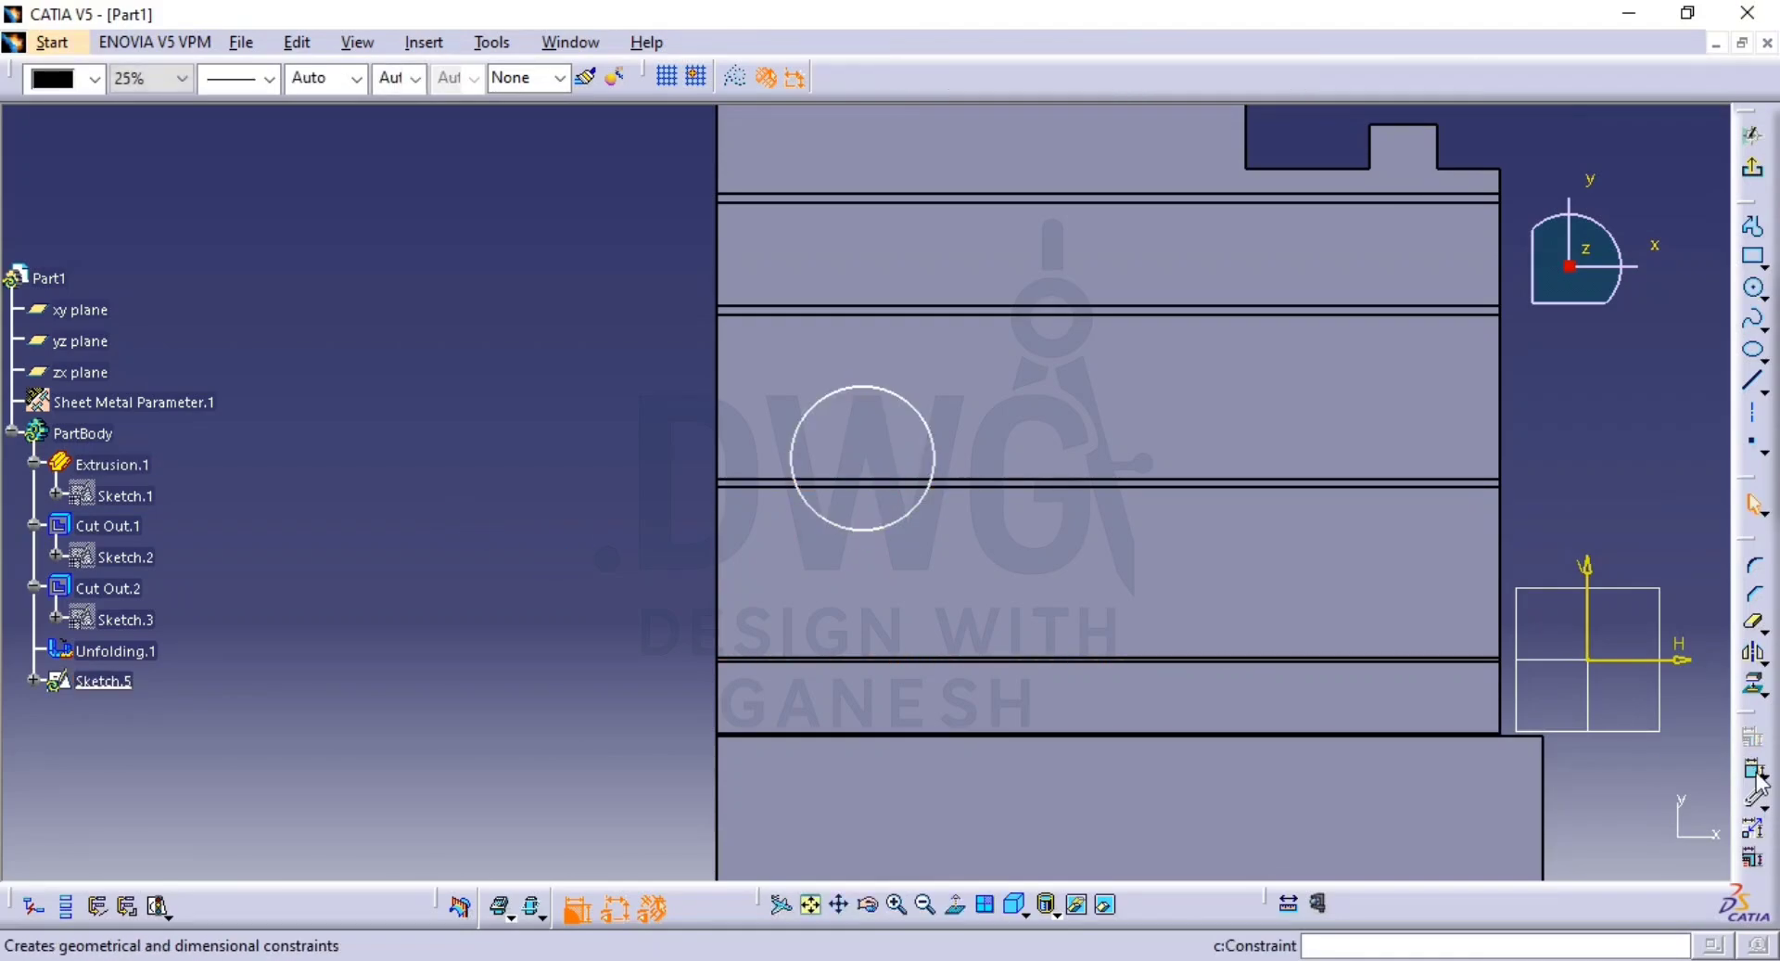
left_click(928, 510)
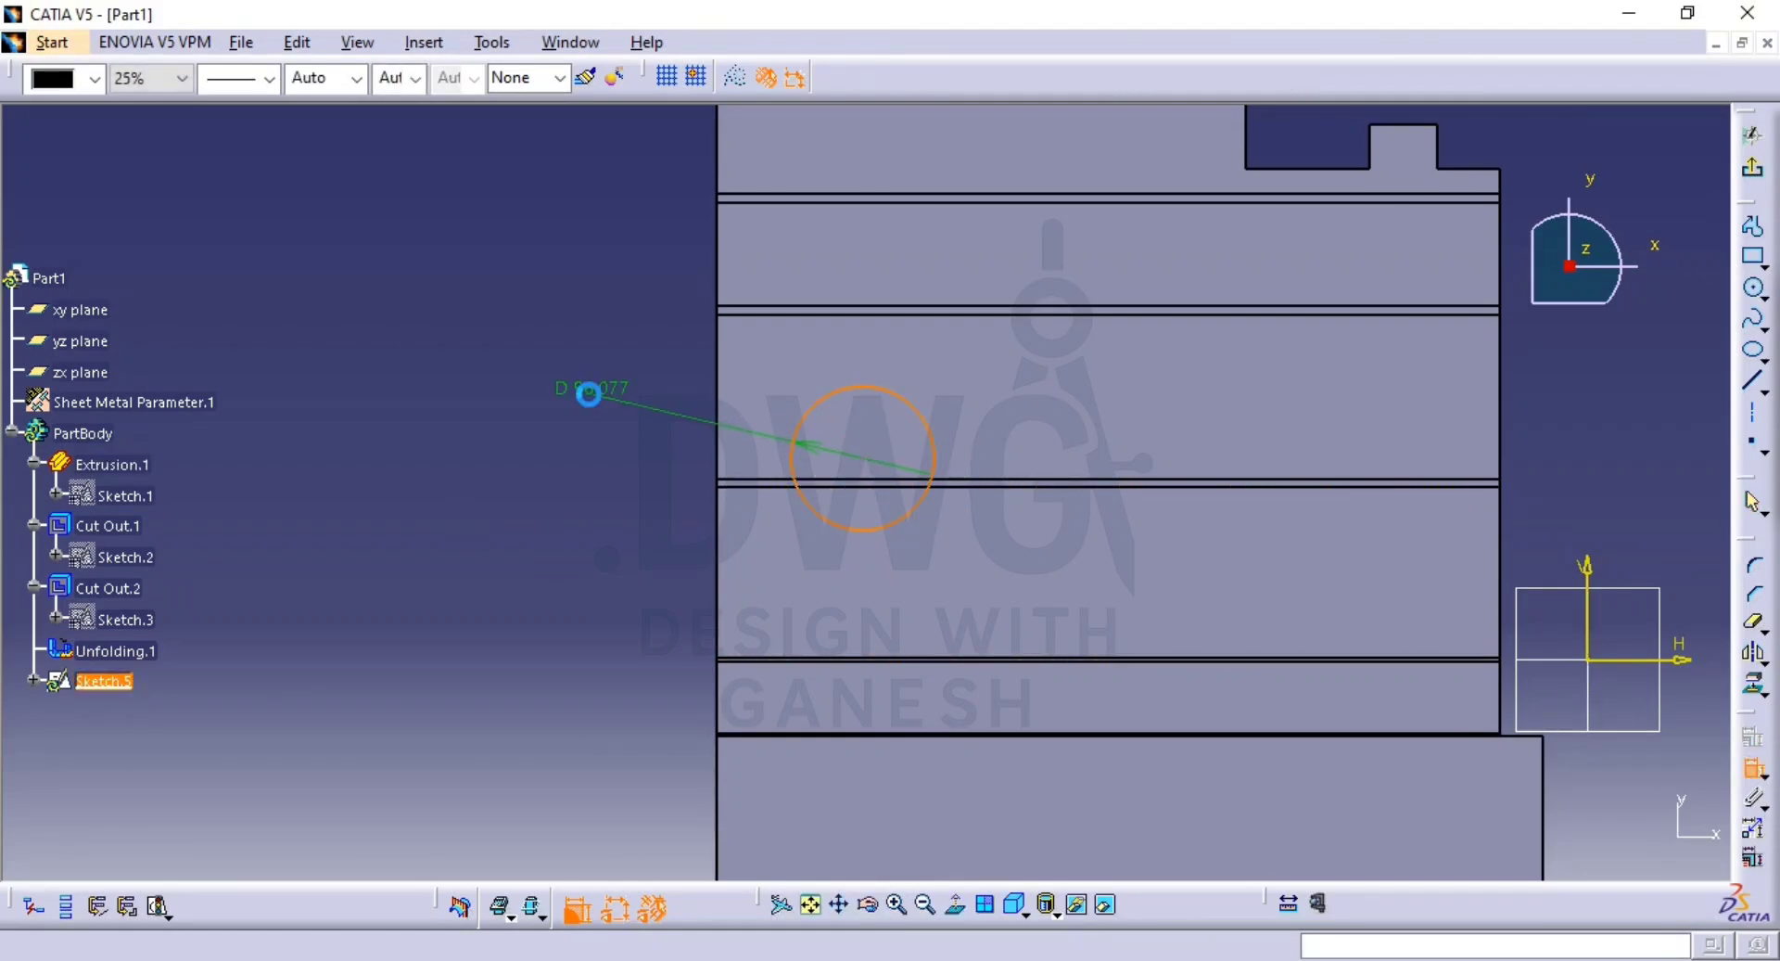
key("alt+Tab")
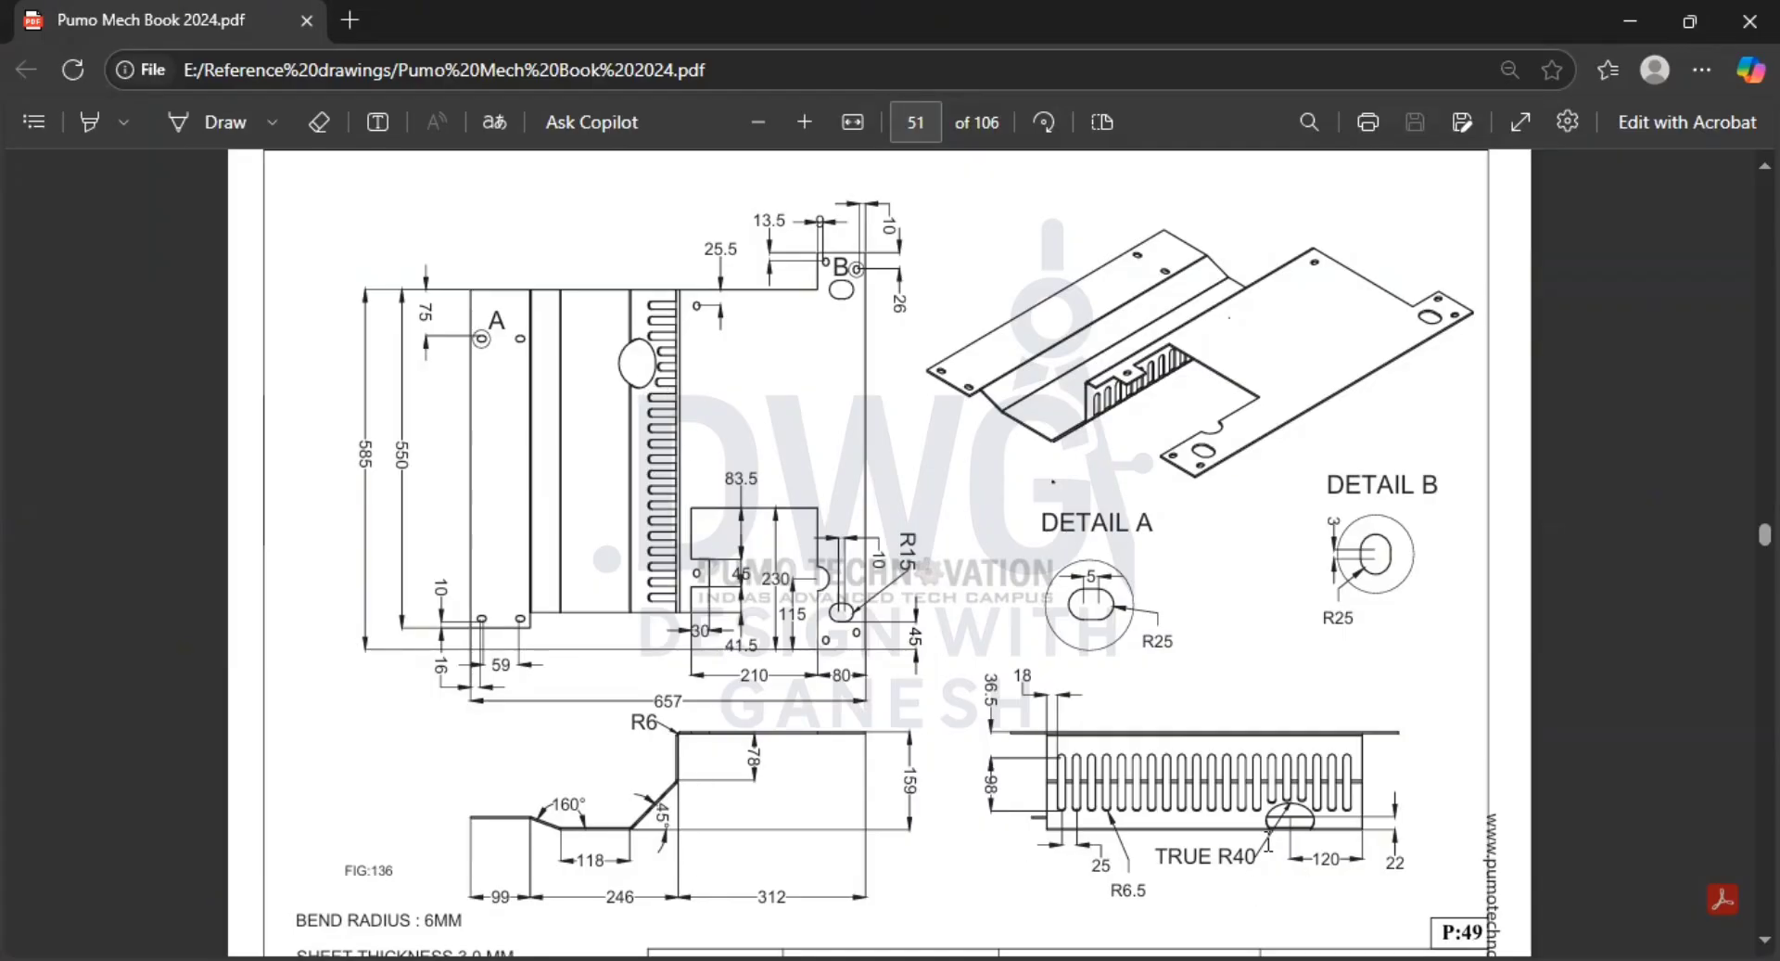
key("alt+Tab")
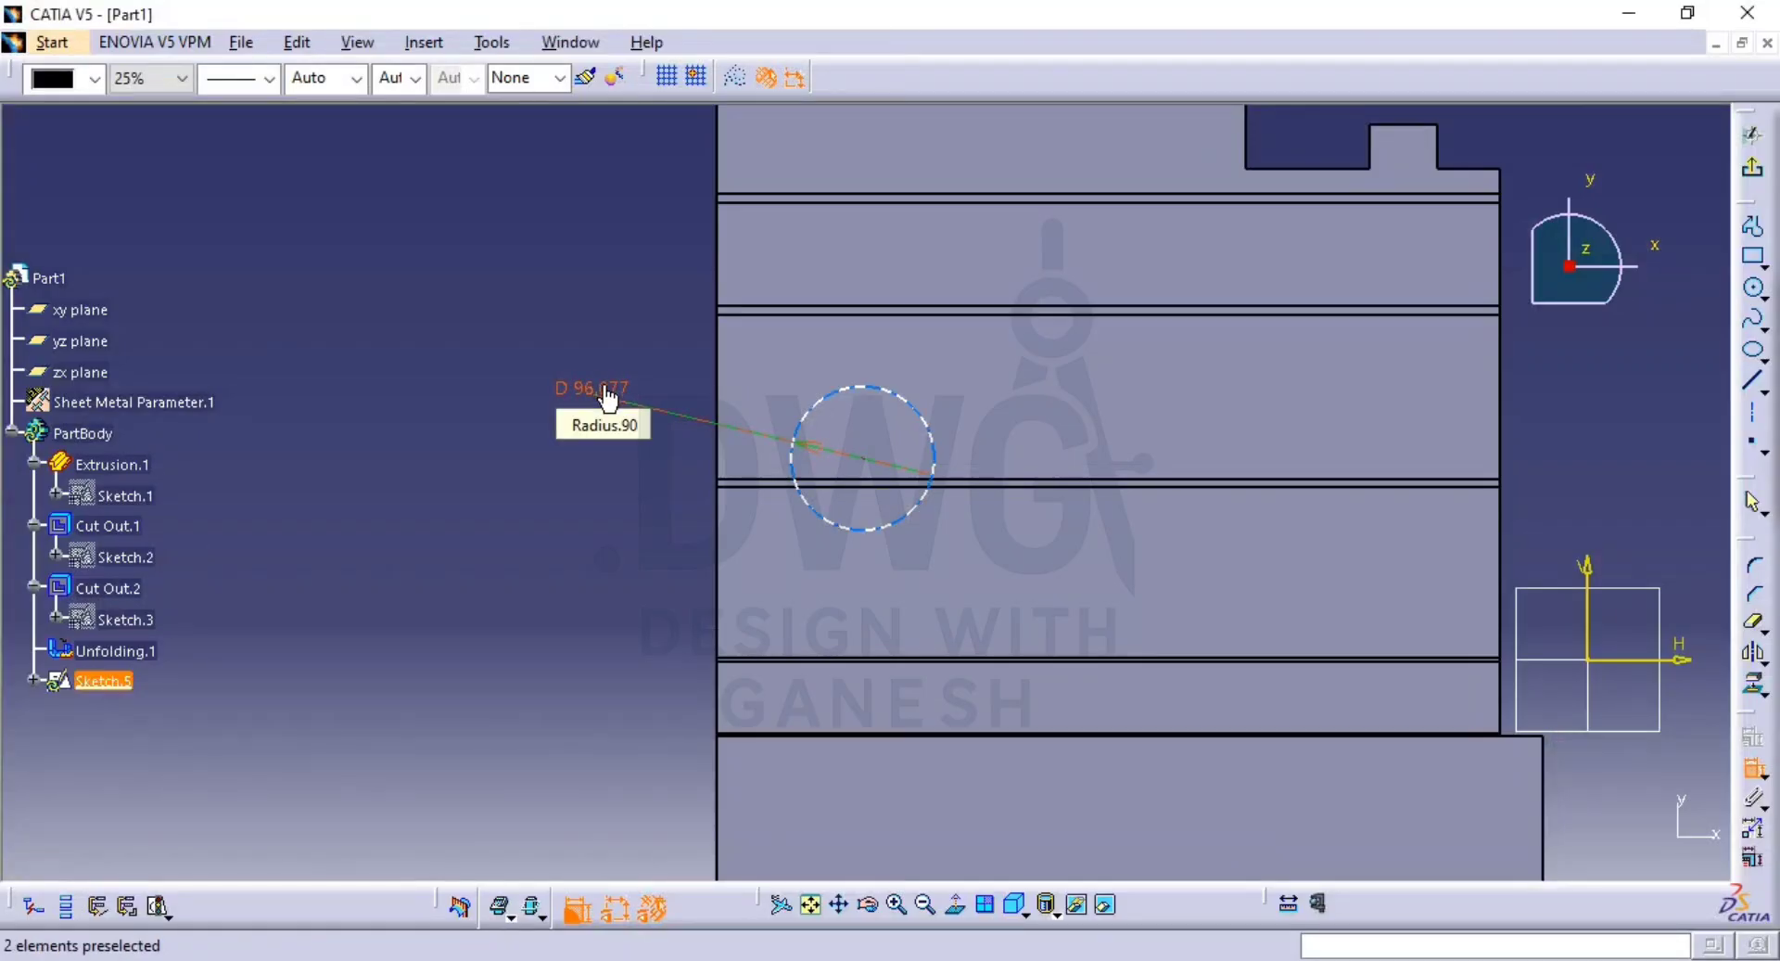
left_click(609, 399)
double_click(597, 388)
type("80")
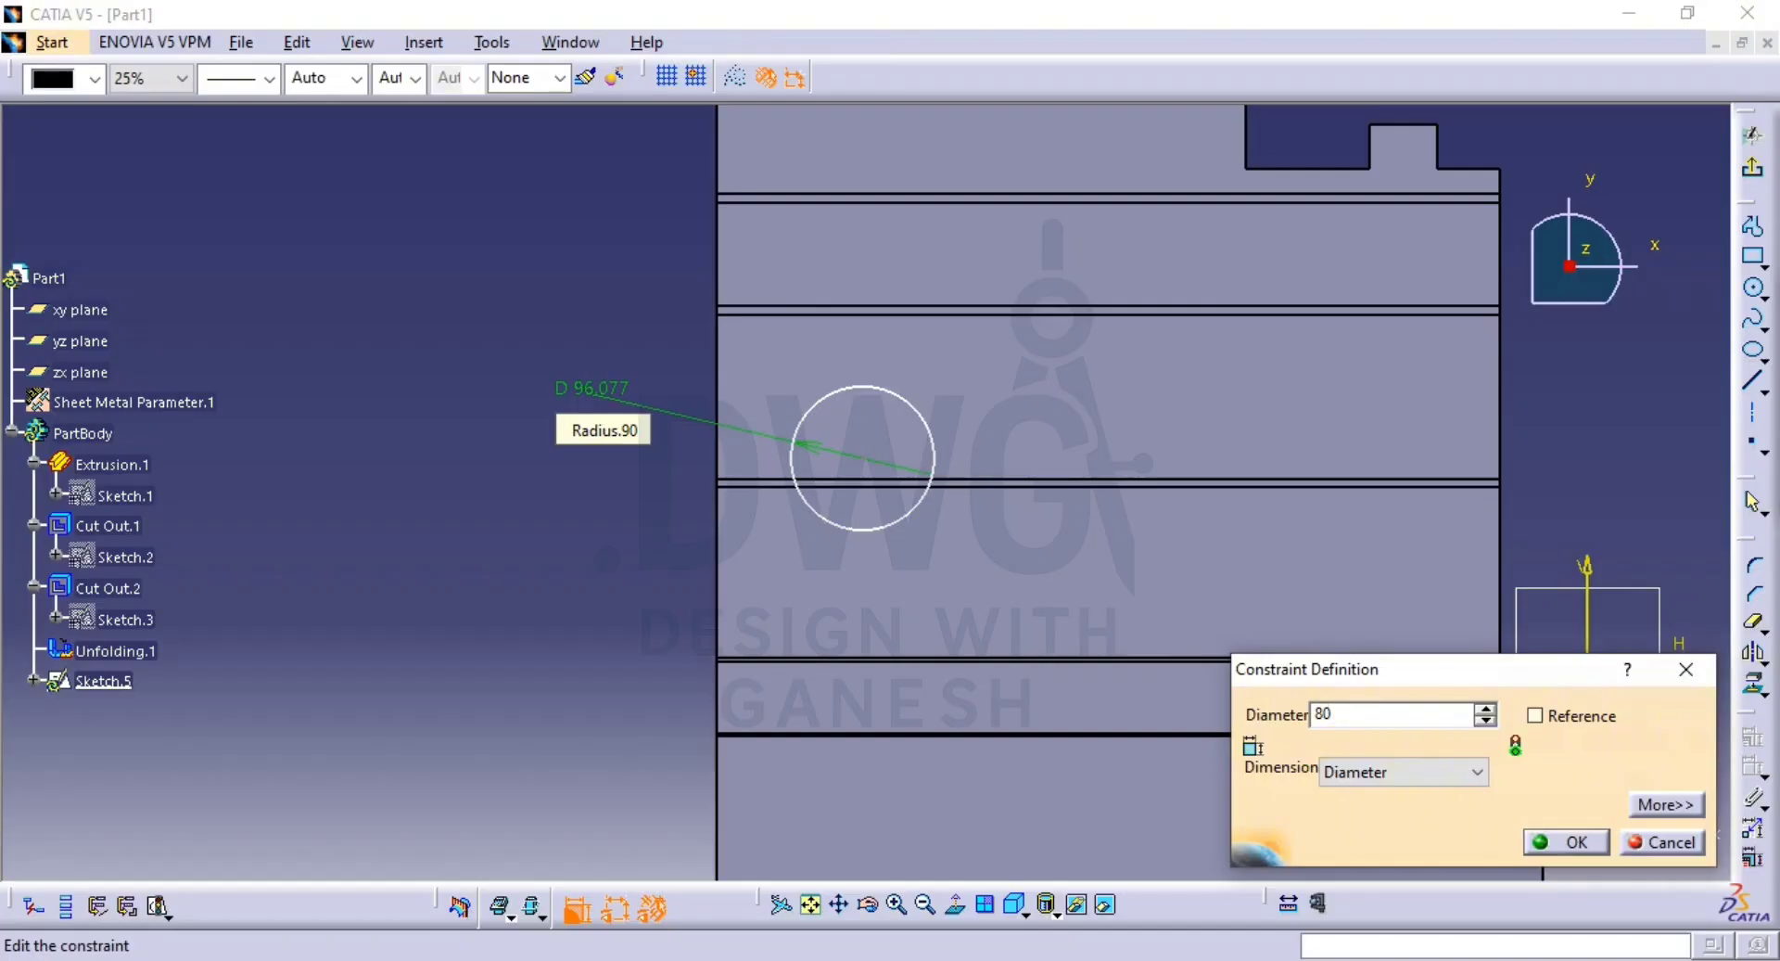
key("Return")
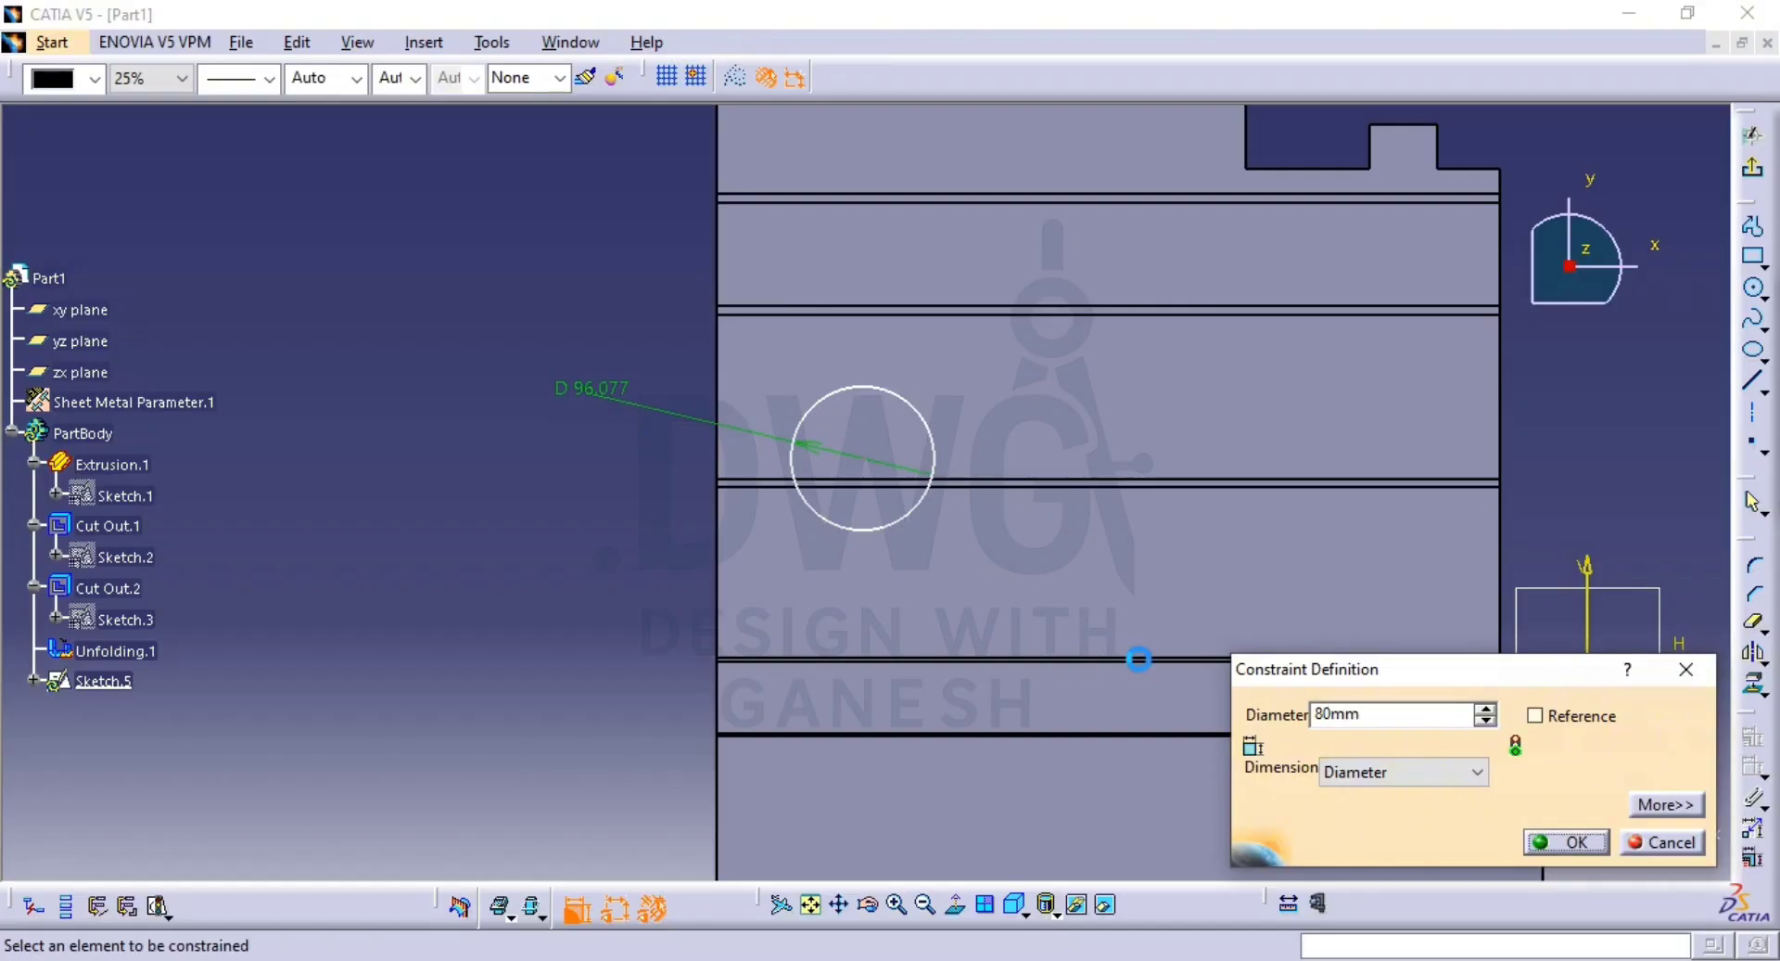
Dimension the circle's centre from the nearby vertical side edge of the sheet and set the distance to 120 mm.
left_click(877, 464)
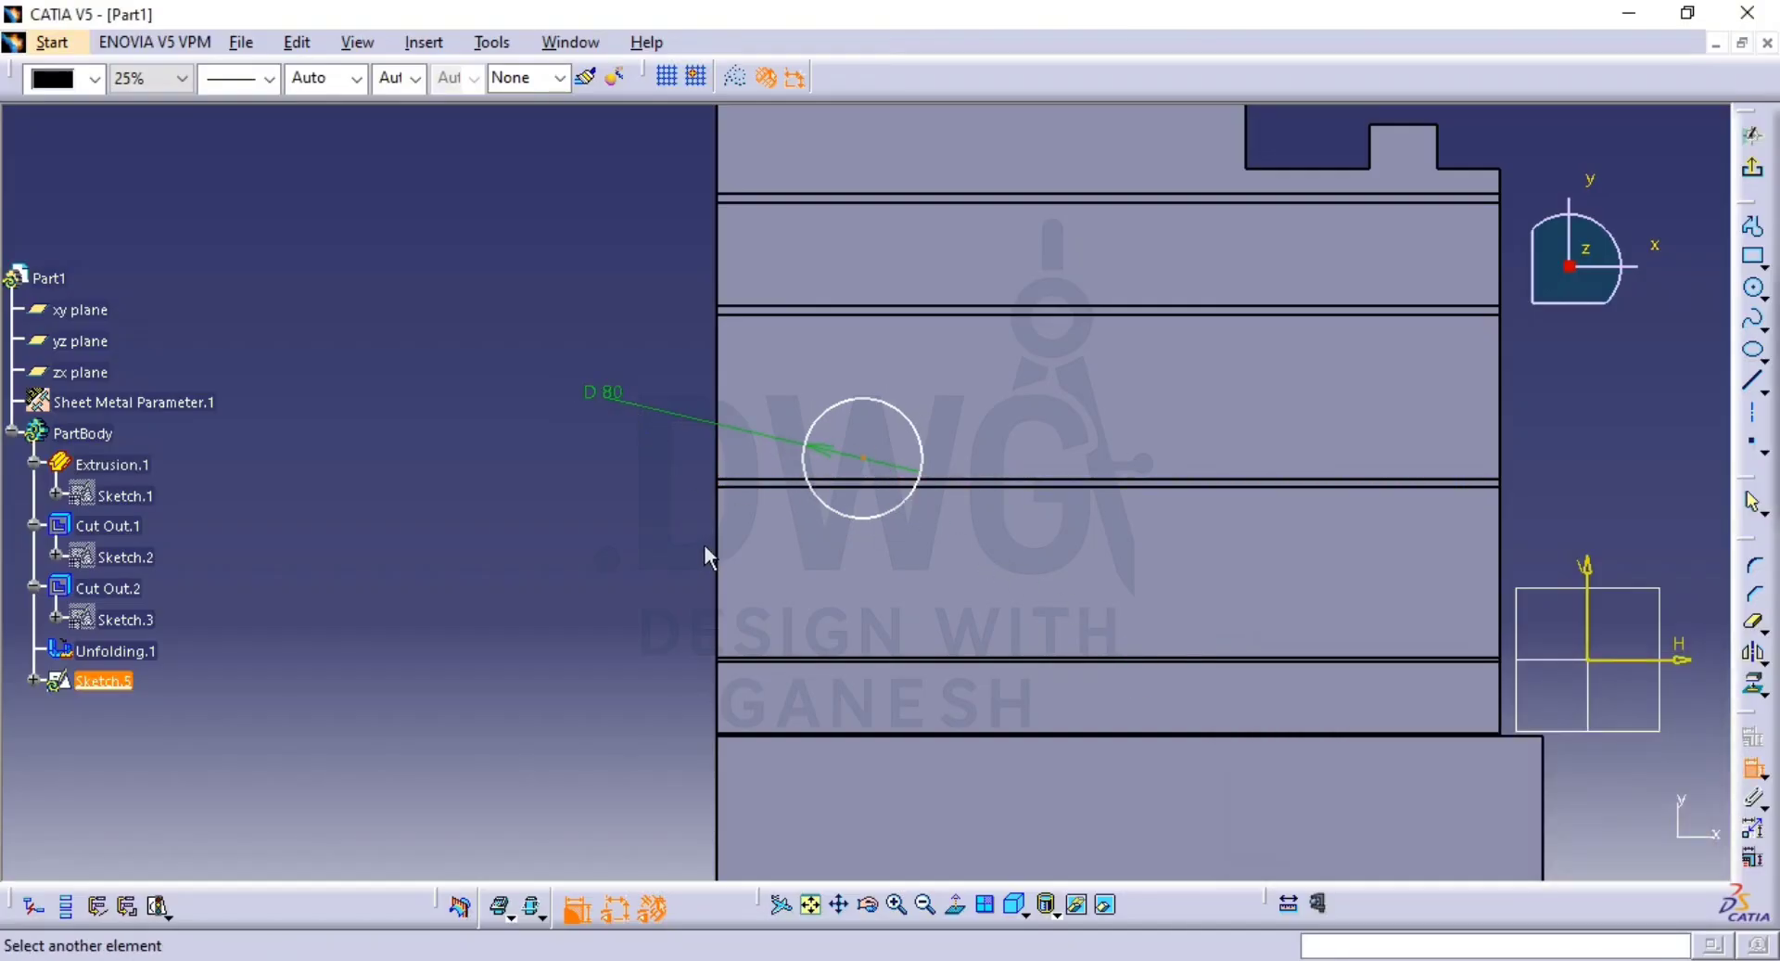
left_click(718, 543)
left_click(638, 513)
double_click(639, 517)
type("120")
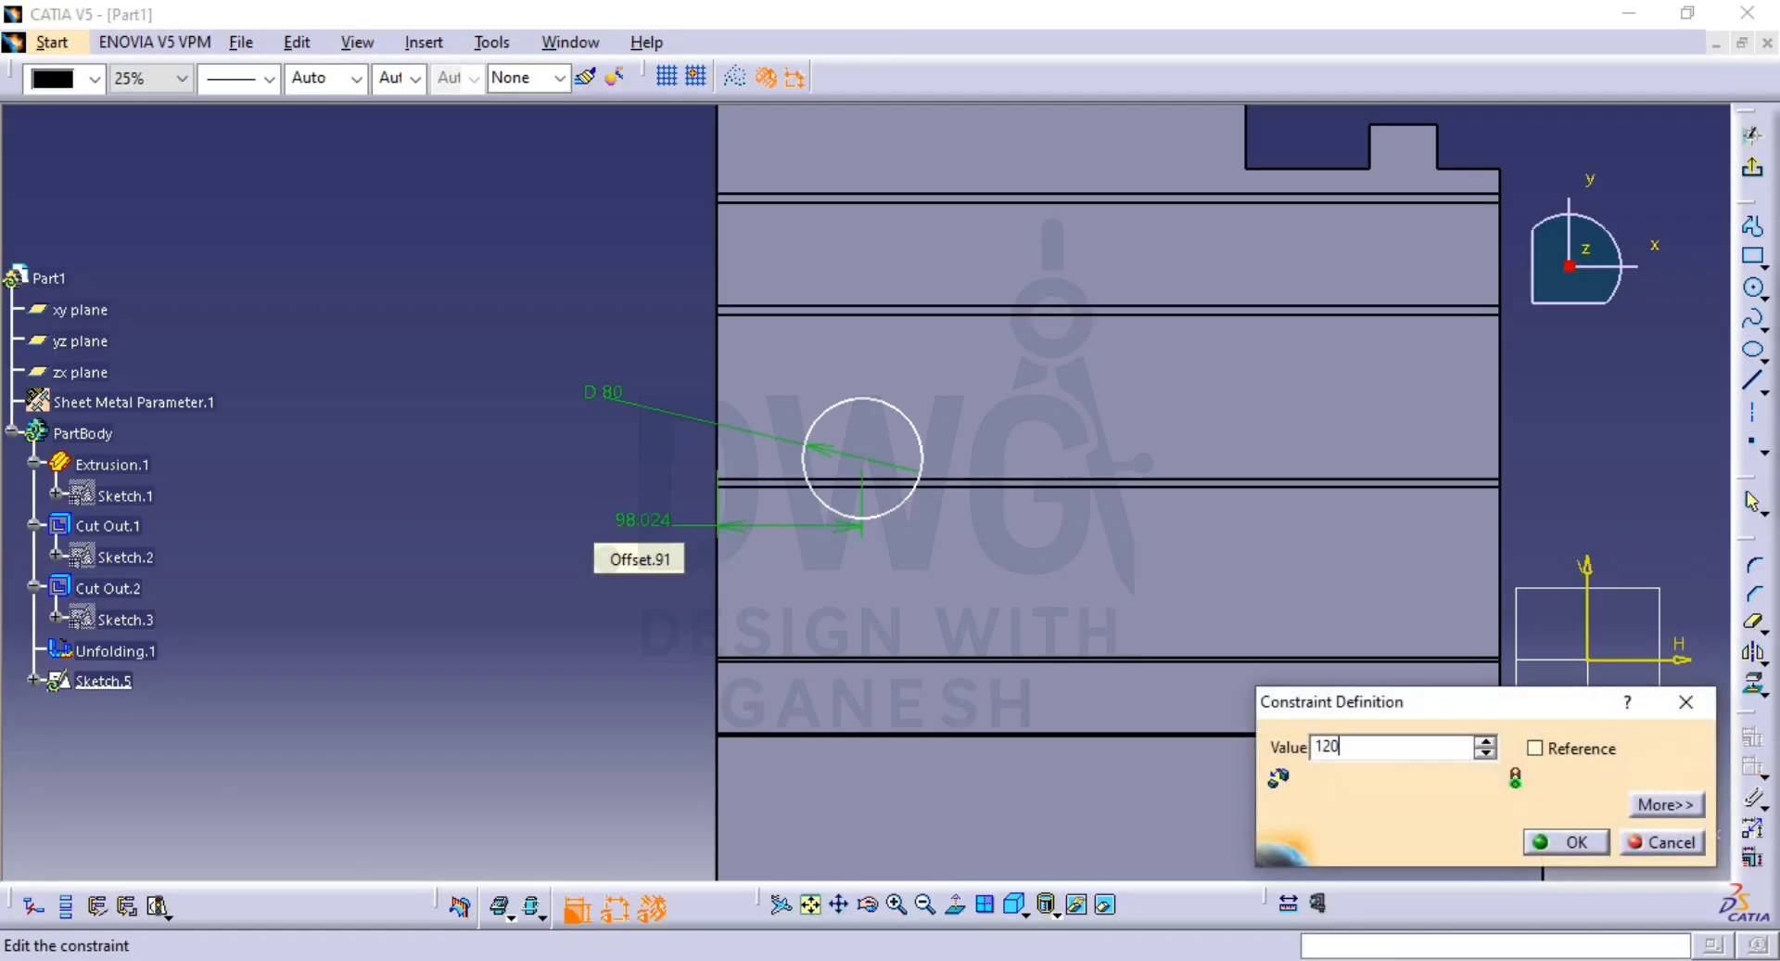
key("Return")
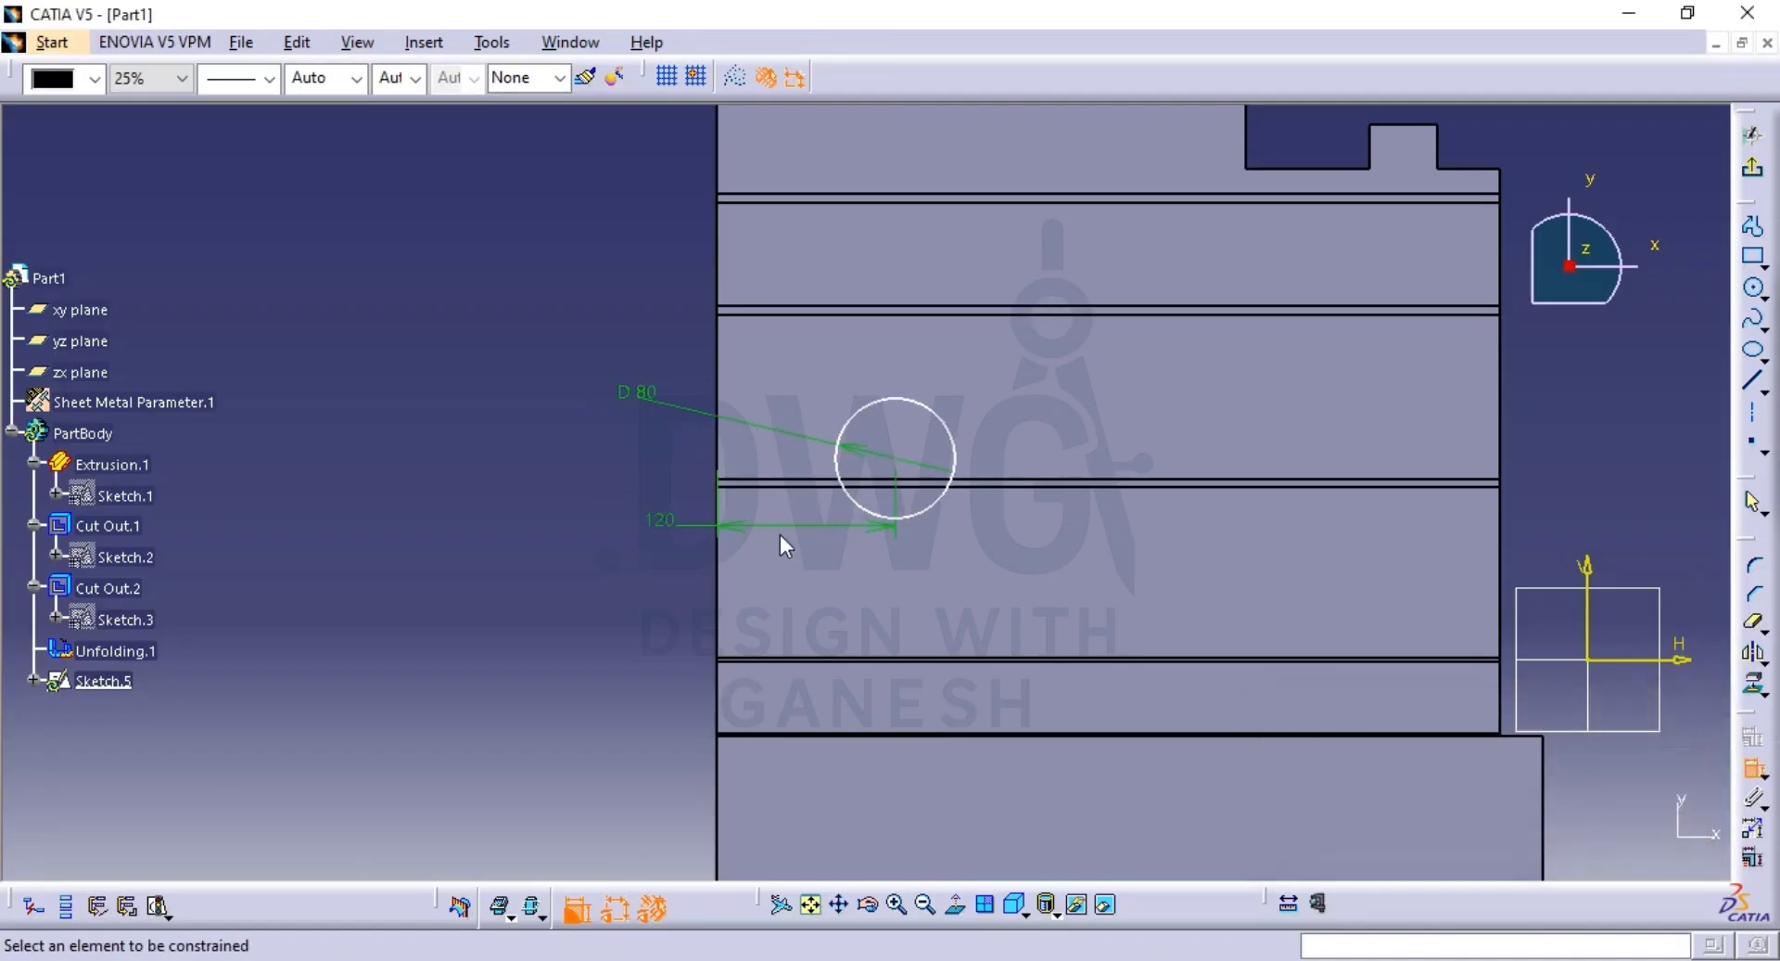
Dimension the circle's centre 22 mm from the nearby bend line and exit the sketch.
left_click(899, 463)
left_click(940, 485)
left_click(614, 444)
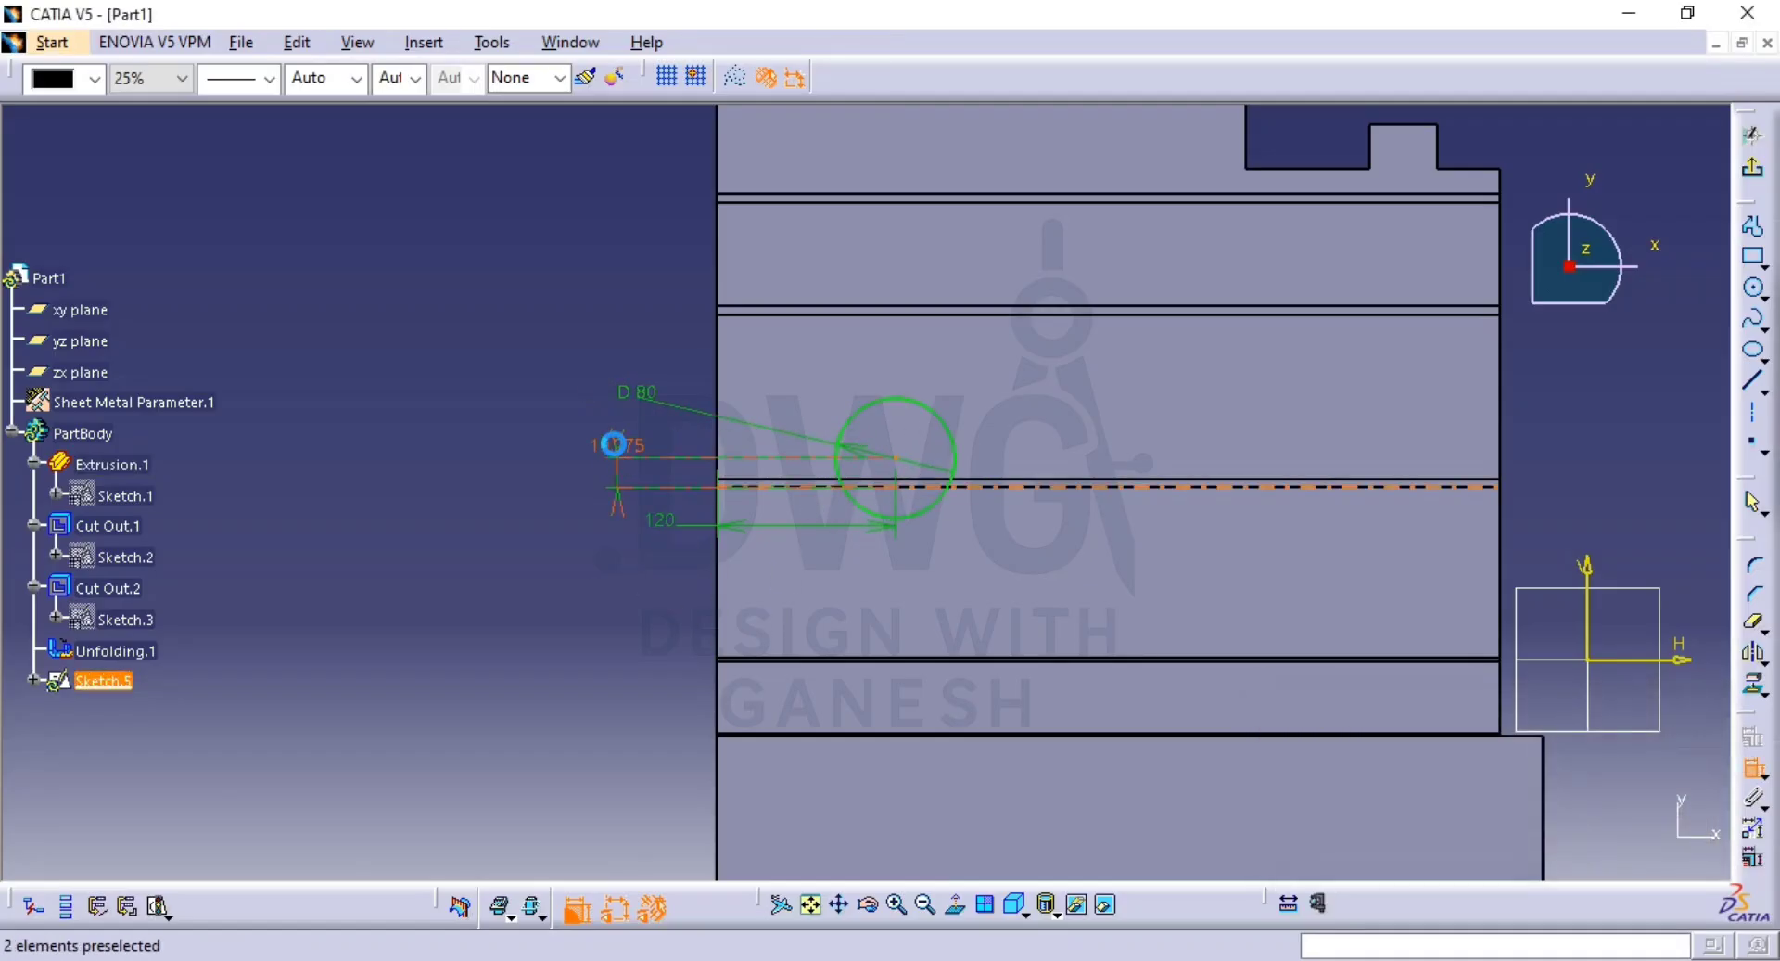
double_click(615, 444)
type("32mm")
key("Return")
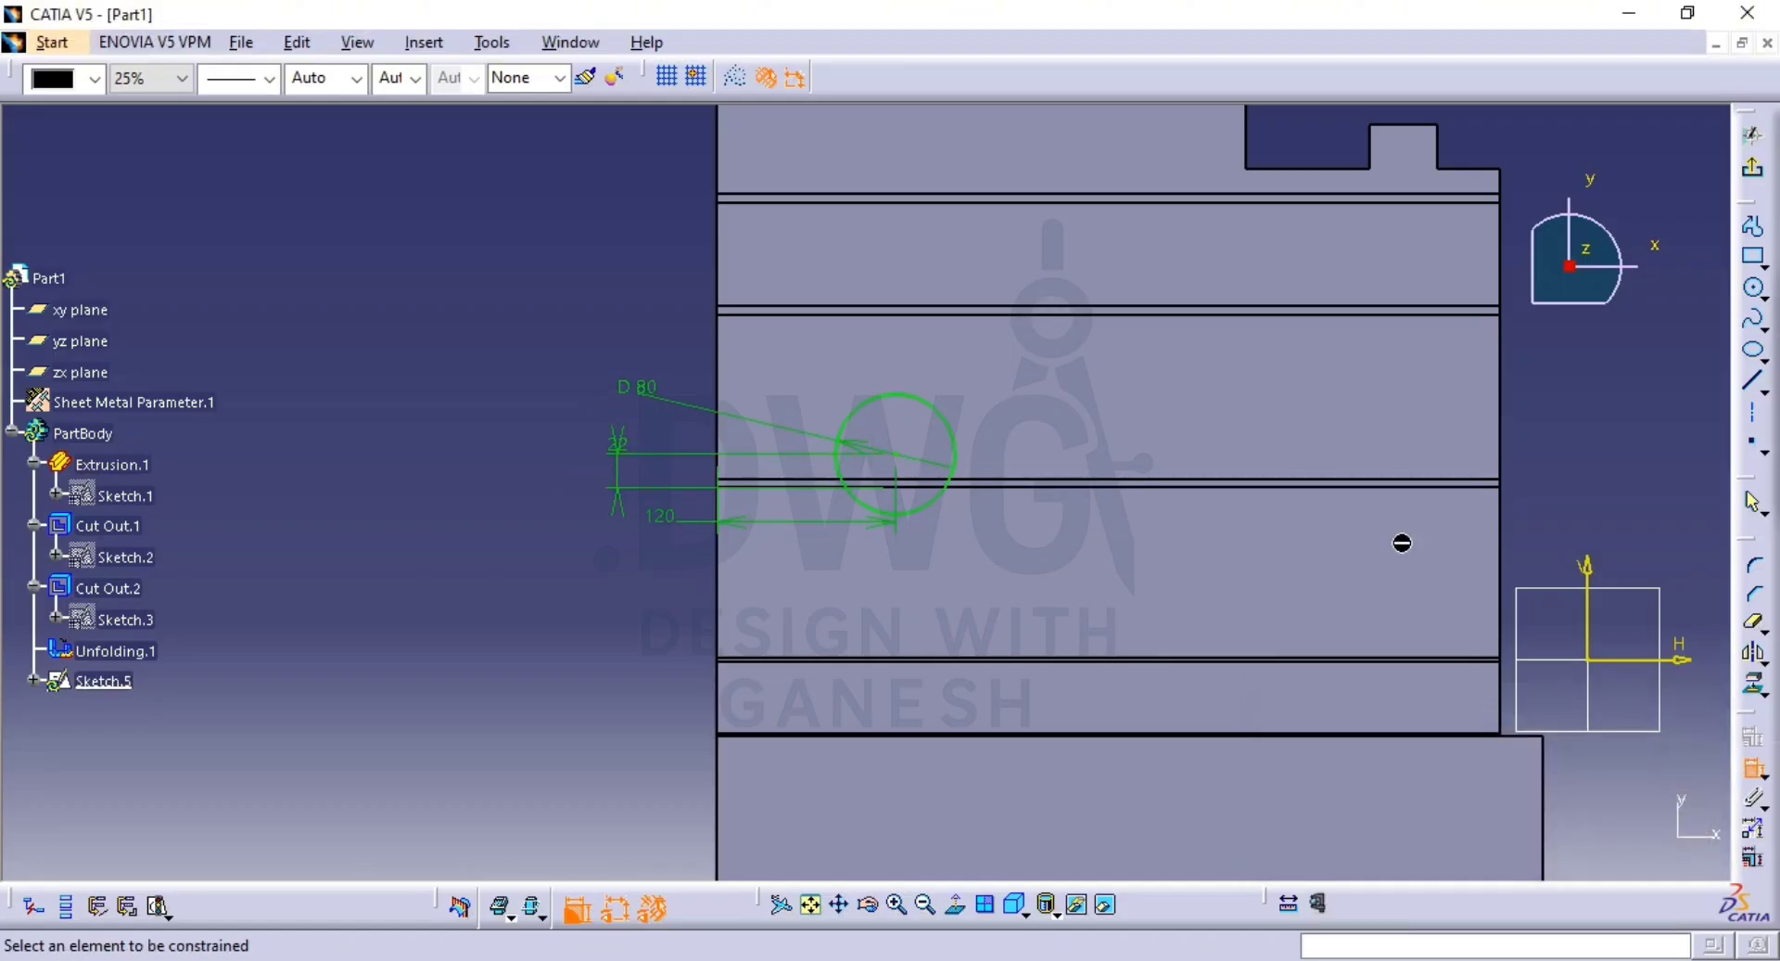
left_click(1753, 167)
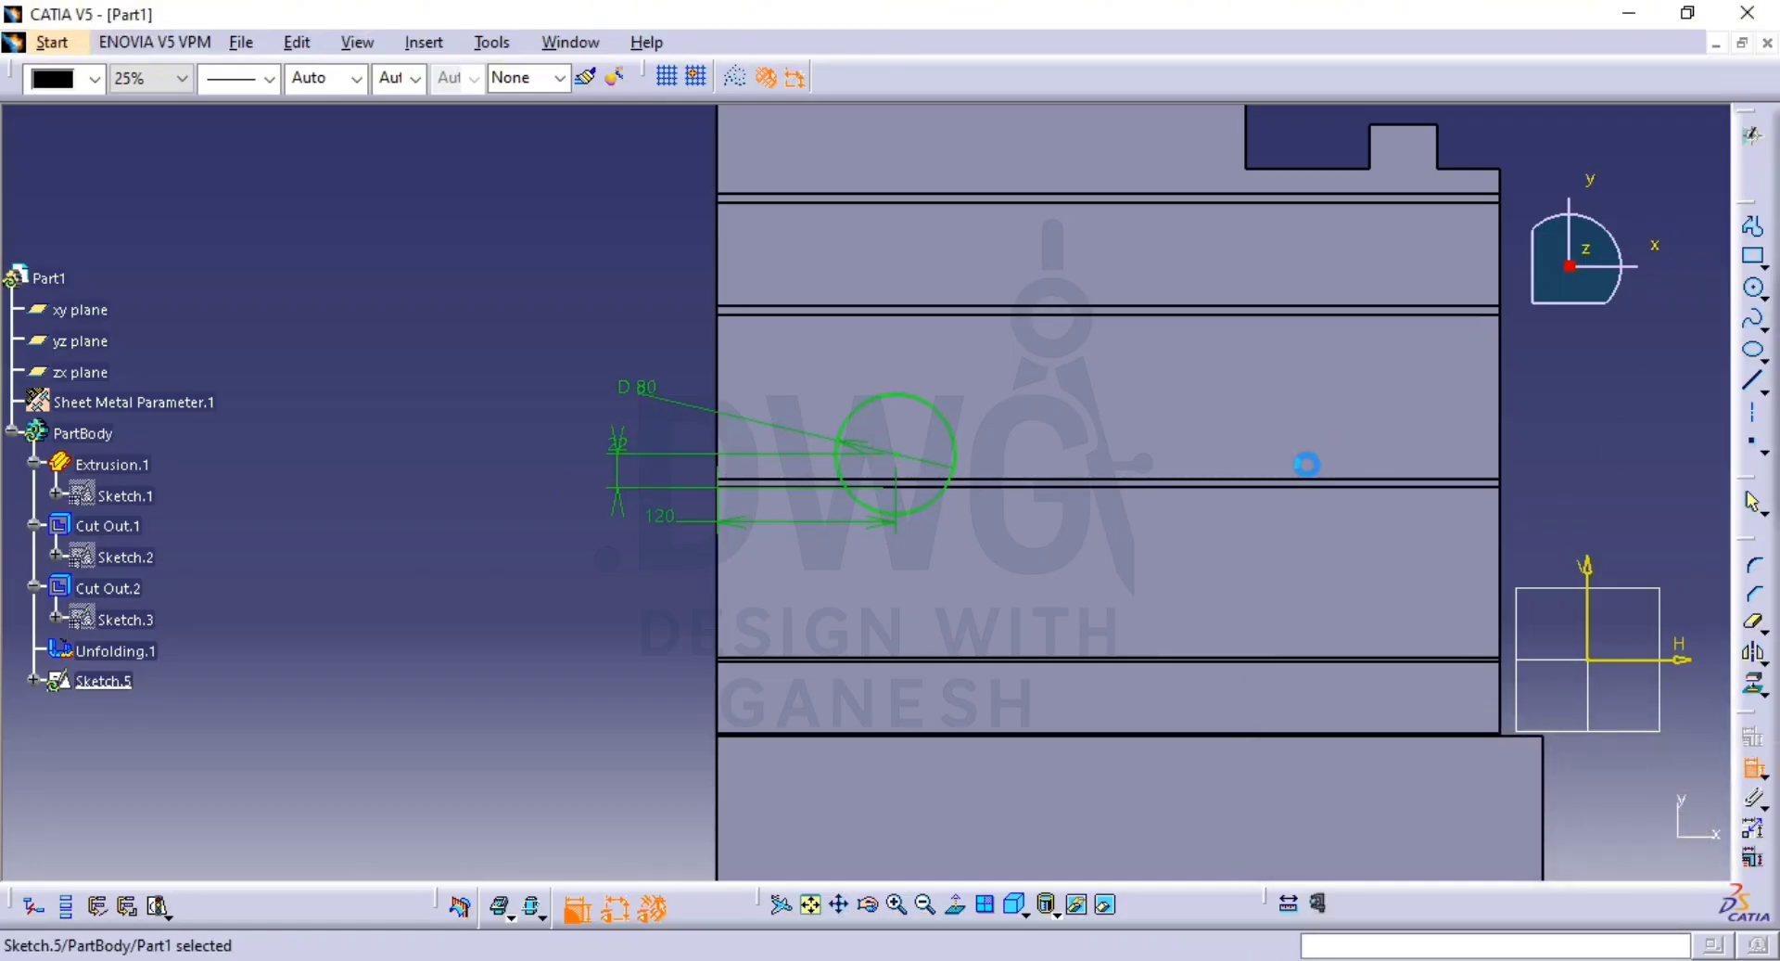
Cut the circle through the unfolded sheet as a sheetmetal standard cutout with the Up to next end limit.
left_click(1519, 79)
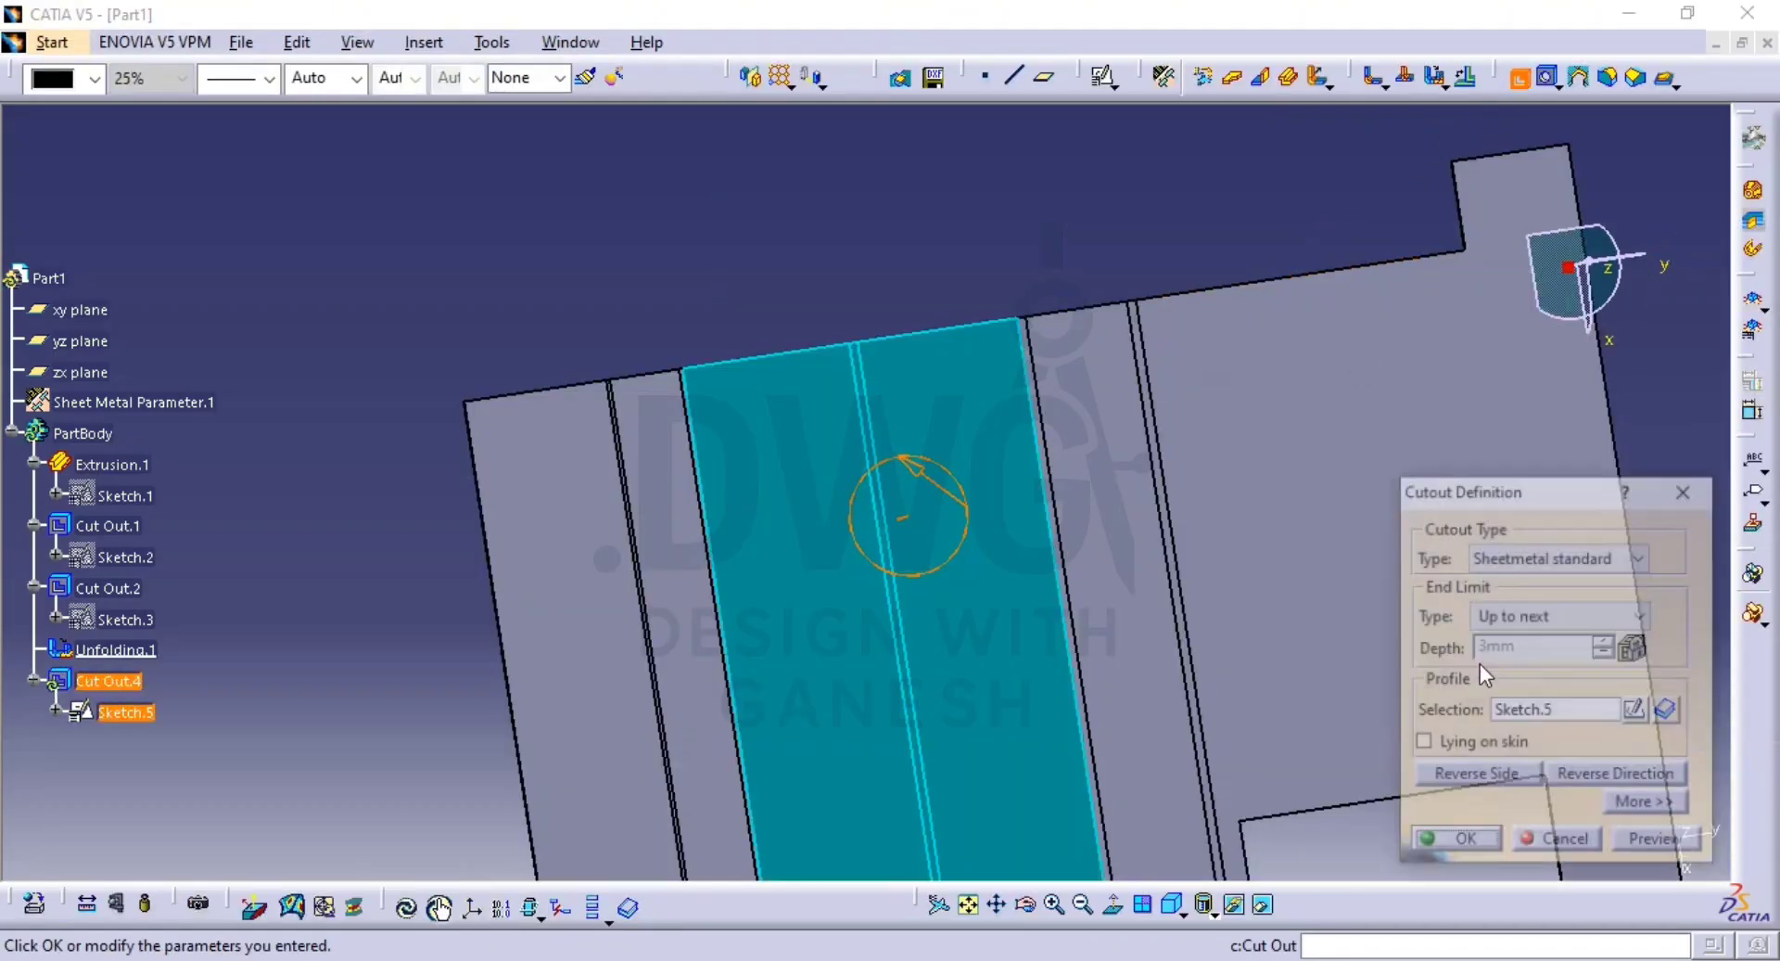
left_click(1444, 839)
left_click(973, 158)
Start a positioned sketch on the unfolded face between the second and third bends, with implicit origin and orientation.
middle_click_drag(1185, 587, 1205, 325, "ctrl")
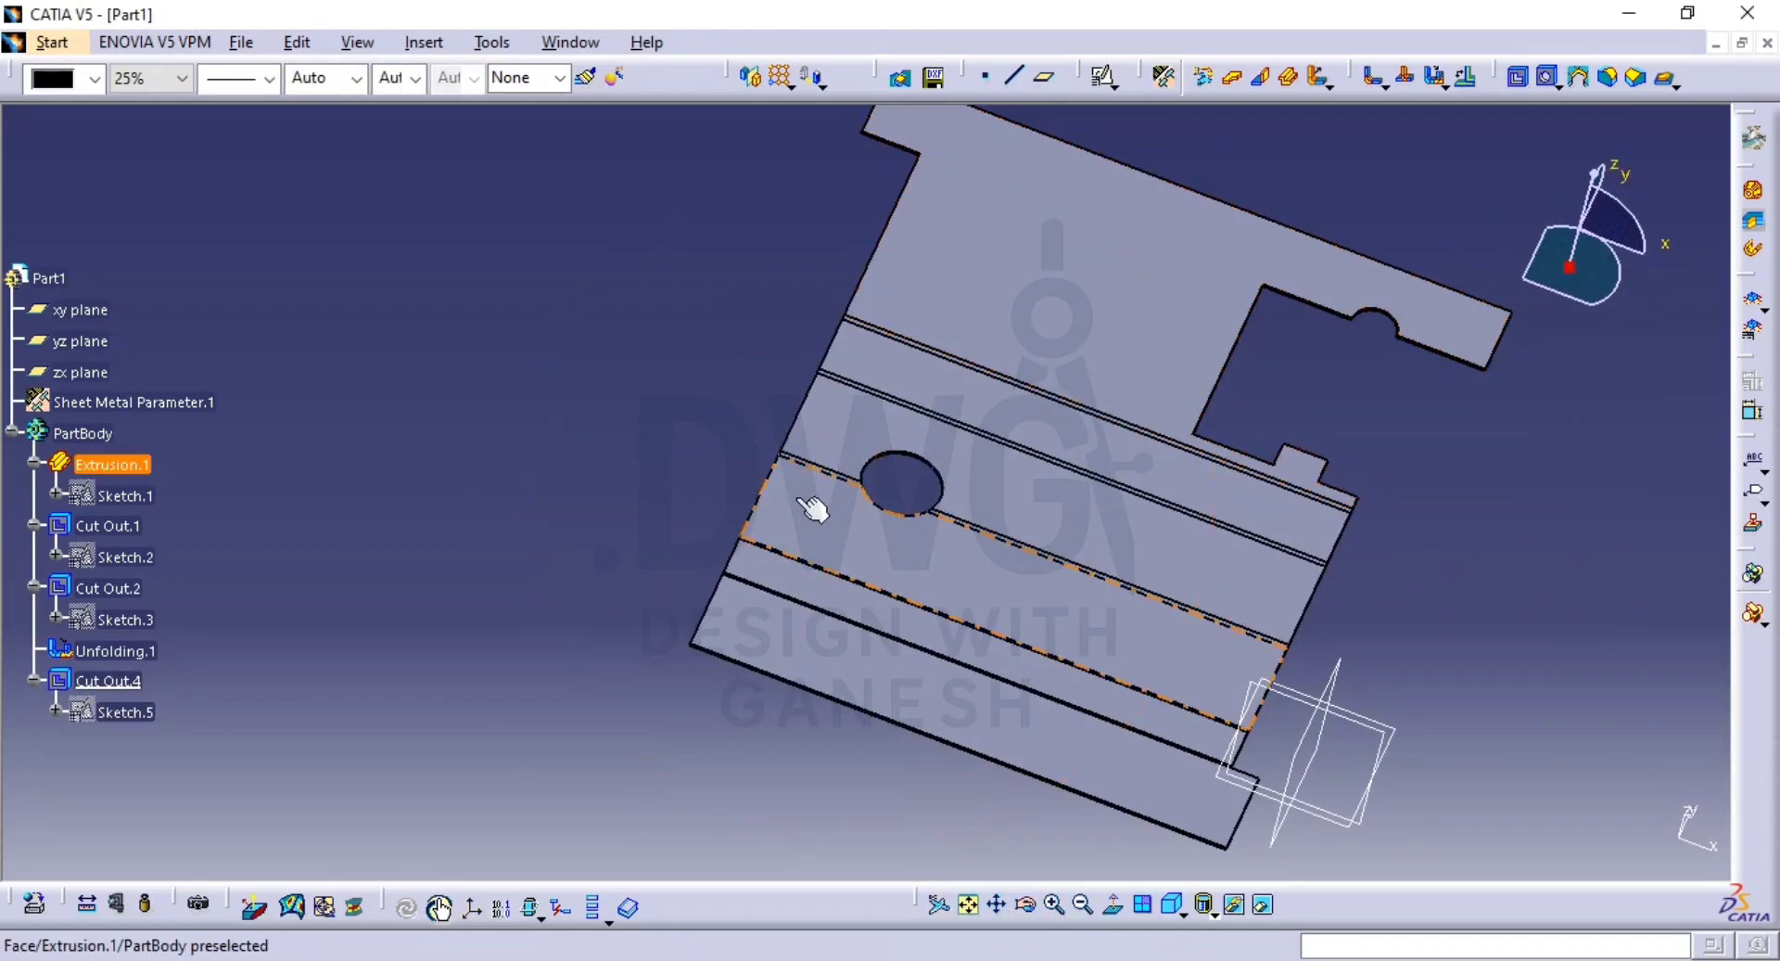
middle_click_drag(813, 508, 950, 686)
middle_click_drag(1391, 501, 1331, 525)
scroll(1422, 554, "down", 1)
left_click(1104, 76)
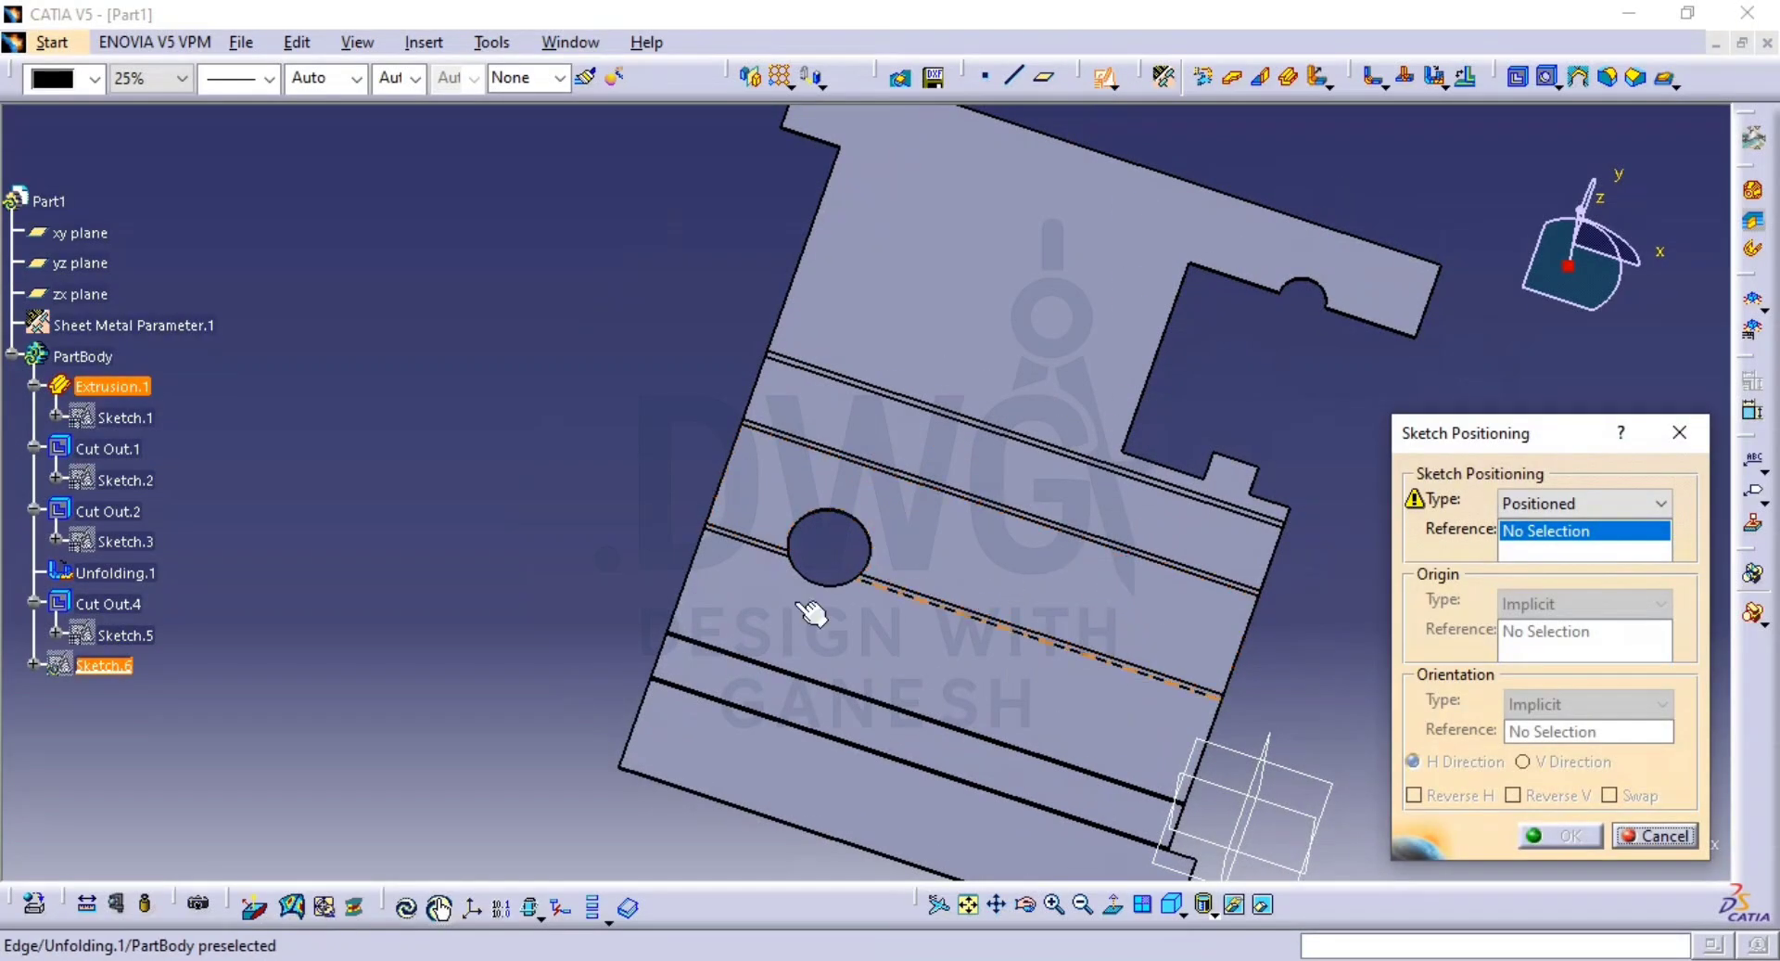
middle_click_drag(1082, 556, 909, 483)
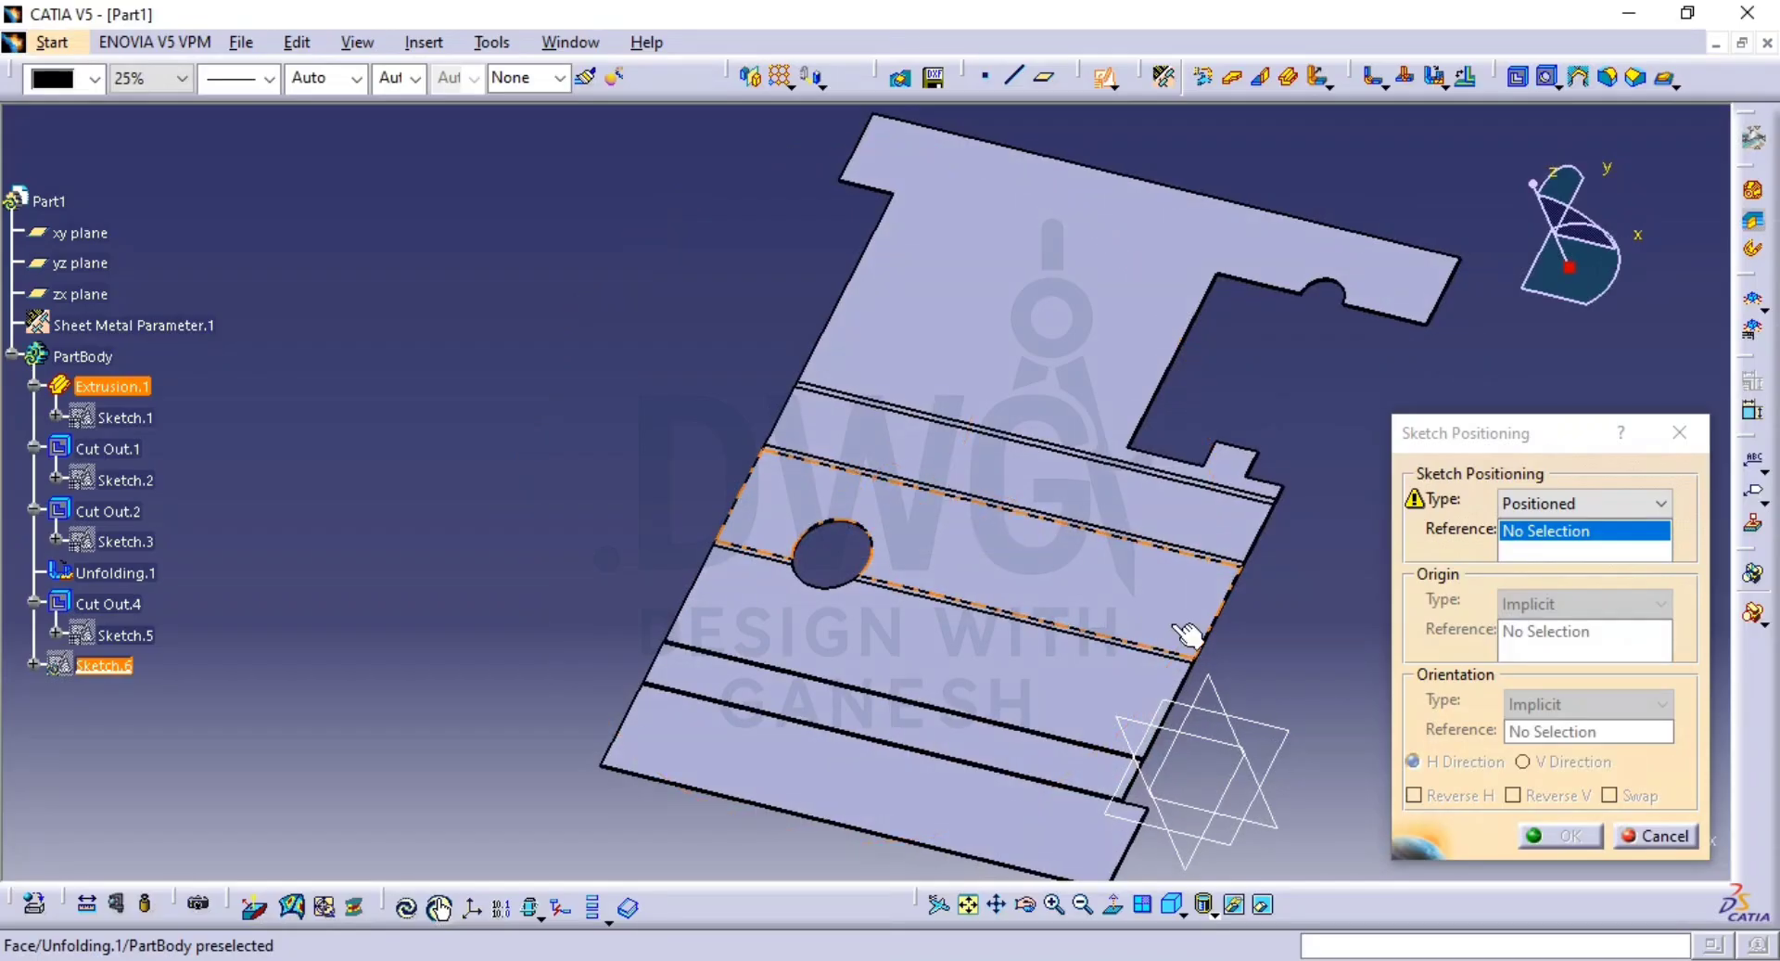
left_click(1184, 626)
left_click(1567, 837)
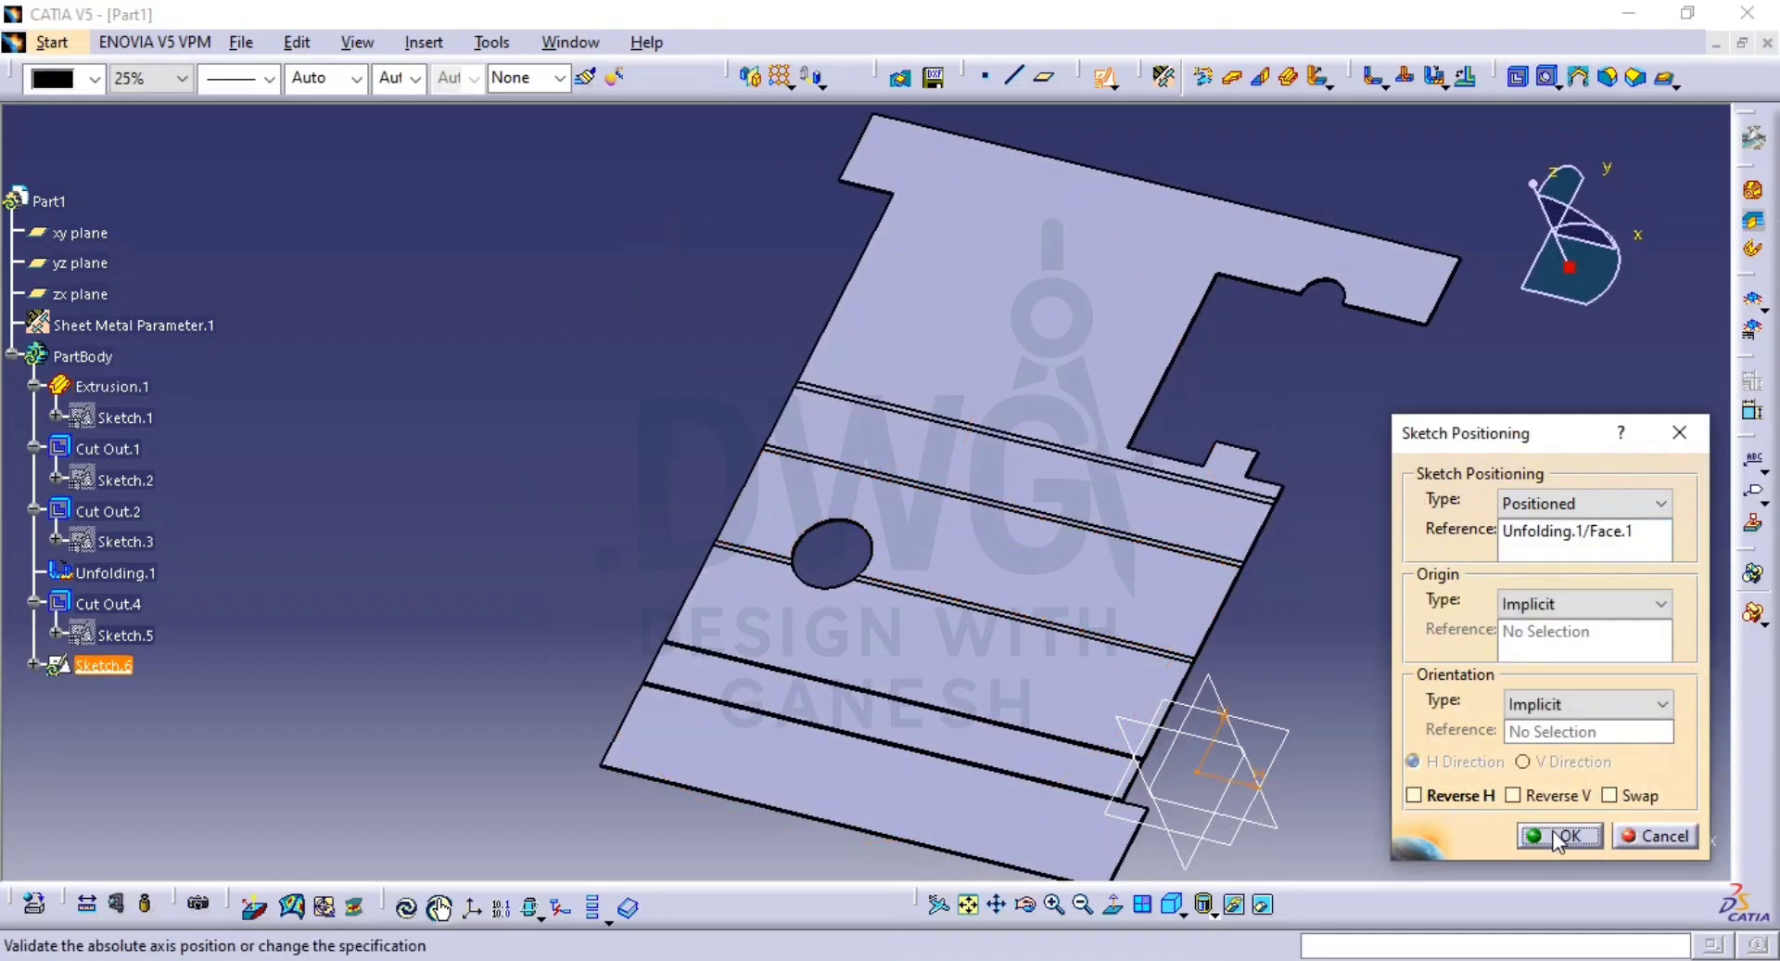
mouse_move(1450, 680)
middle_mouse_down()
mouse_move(1336, 607)
mouse_move(1363, 557)
middle_mouse_up()
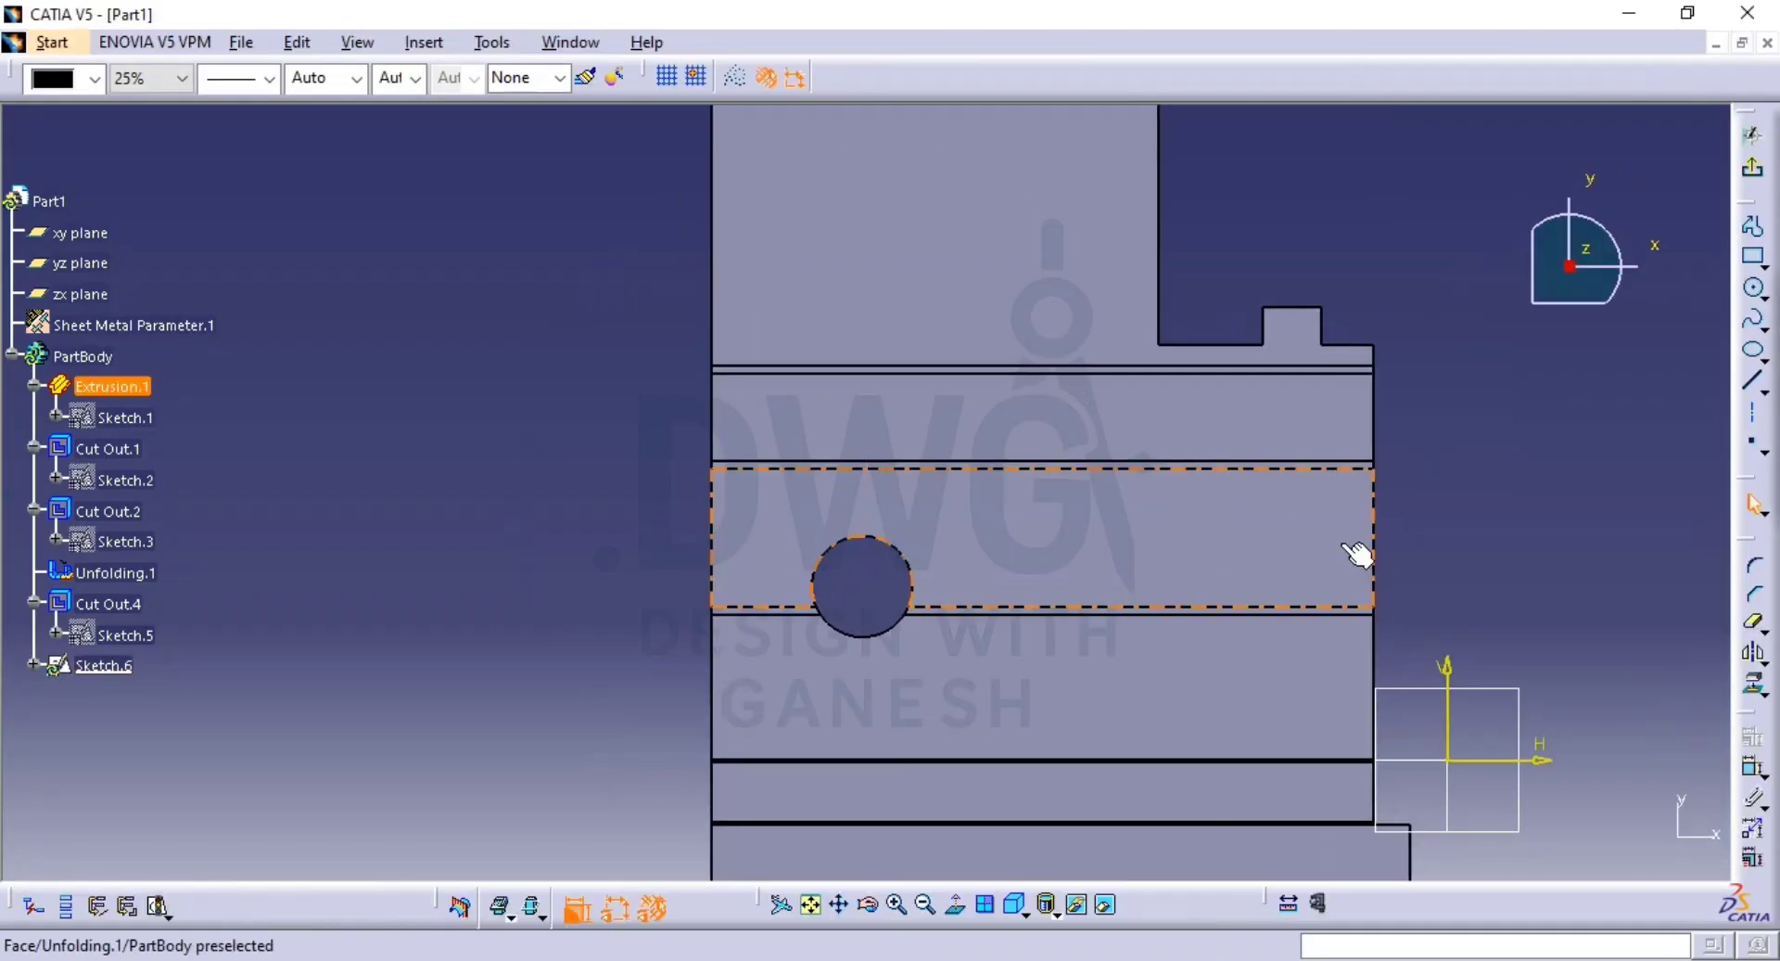
middle_click_drag(1587, 565, 1305, 619)
Check the reference drawing and sketch a vertical slot across the second bend near the side edge, about 130 mm between centres and 14.5 mm in radius.
key("alt+Tab")
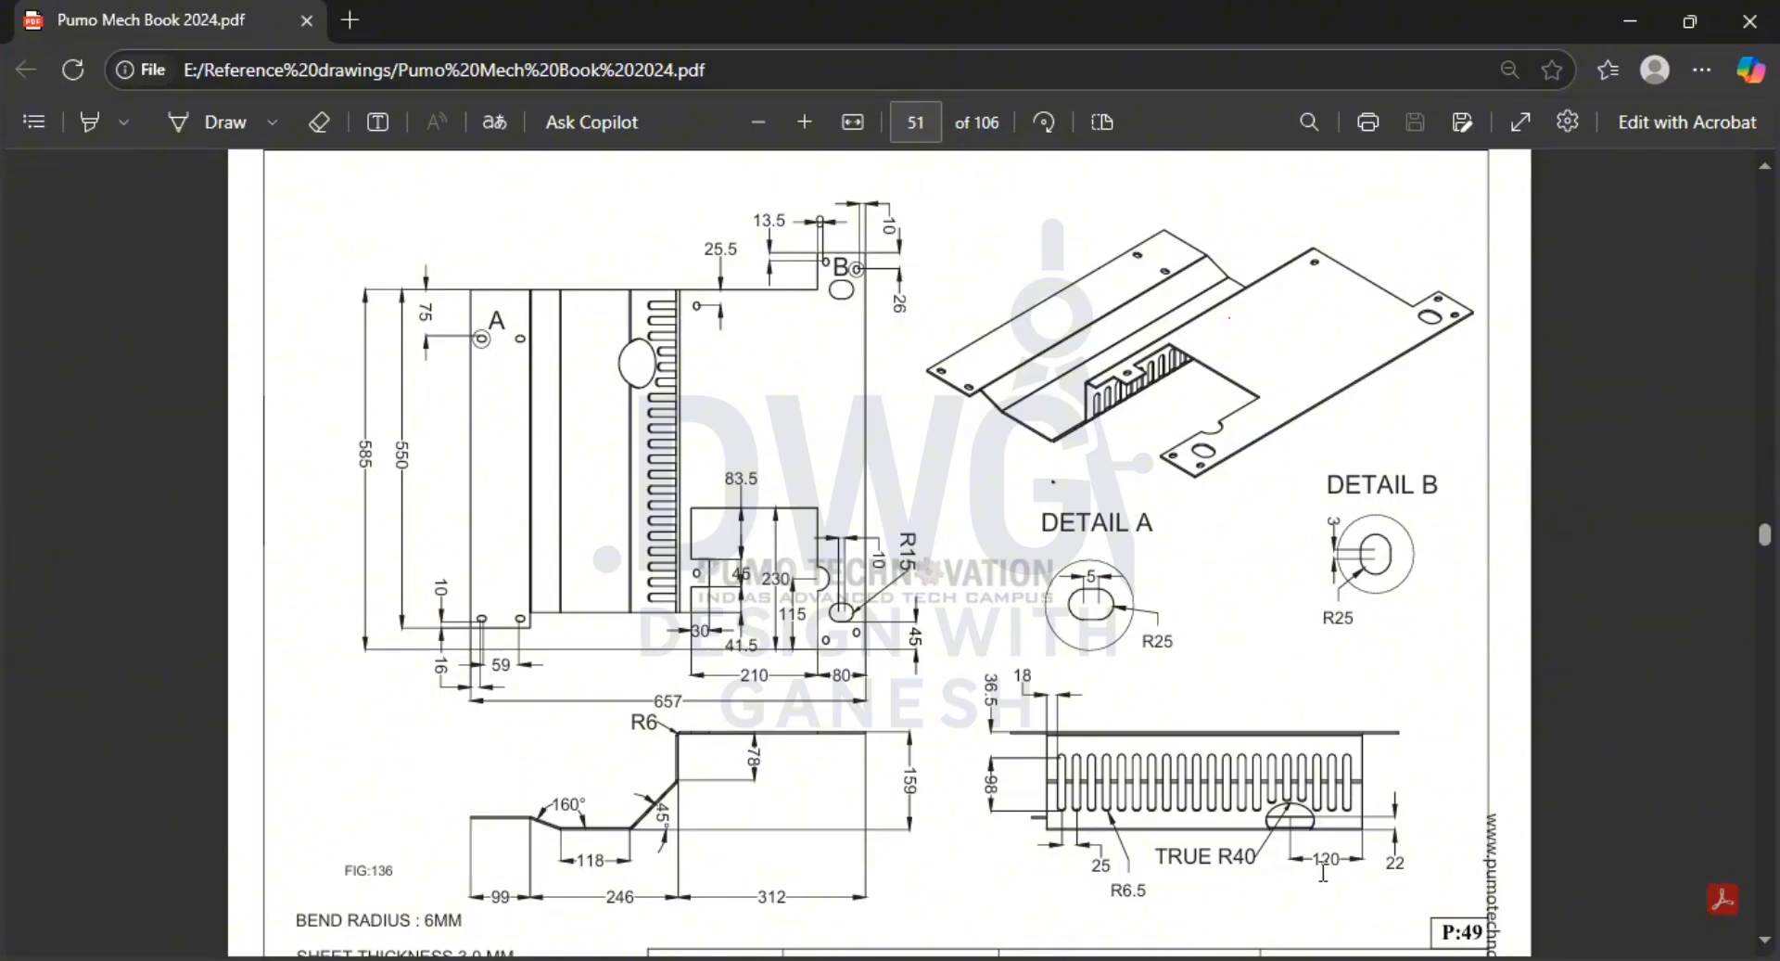
key("alt+Tab")
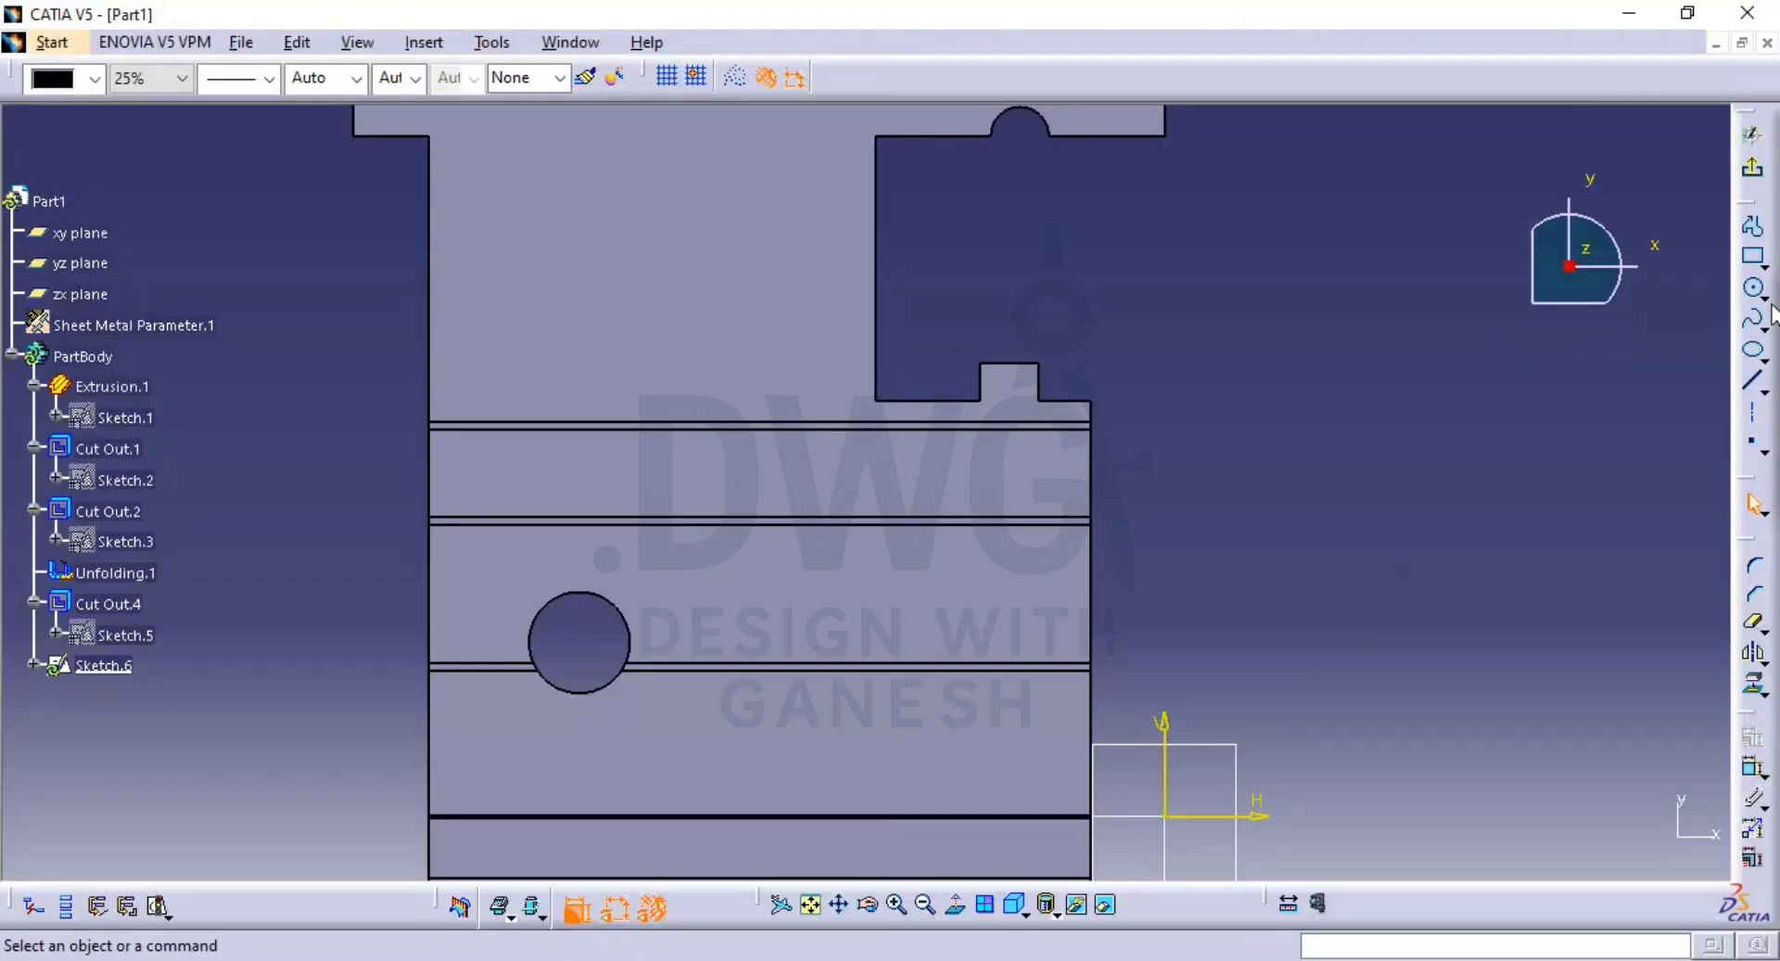
left_click(1761, 295)
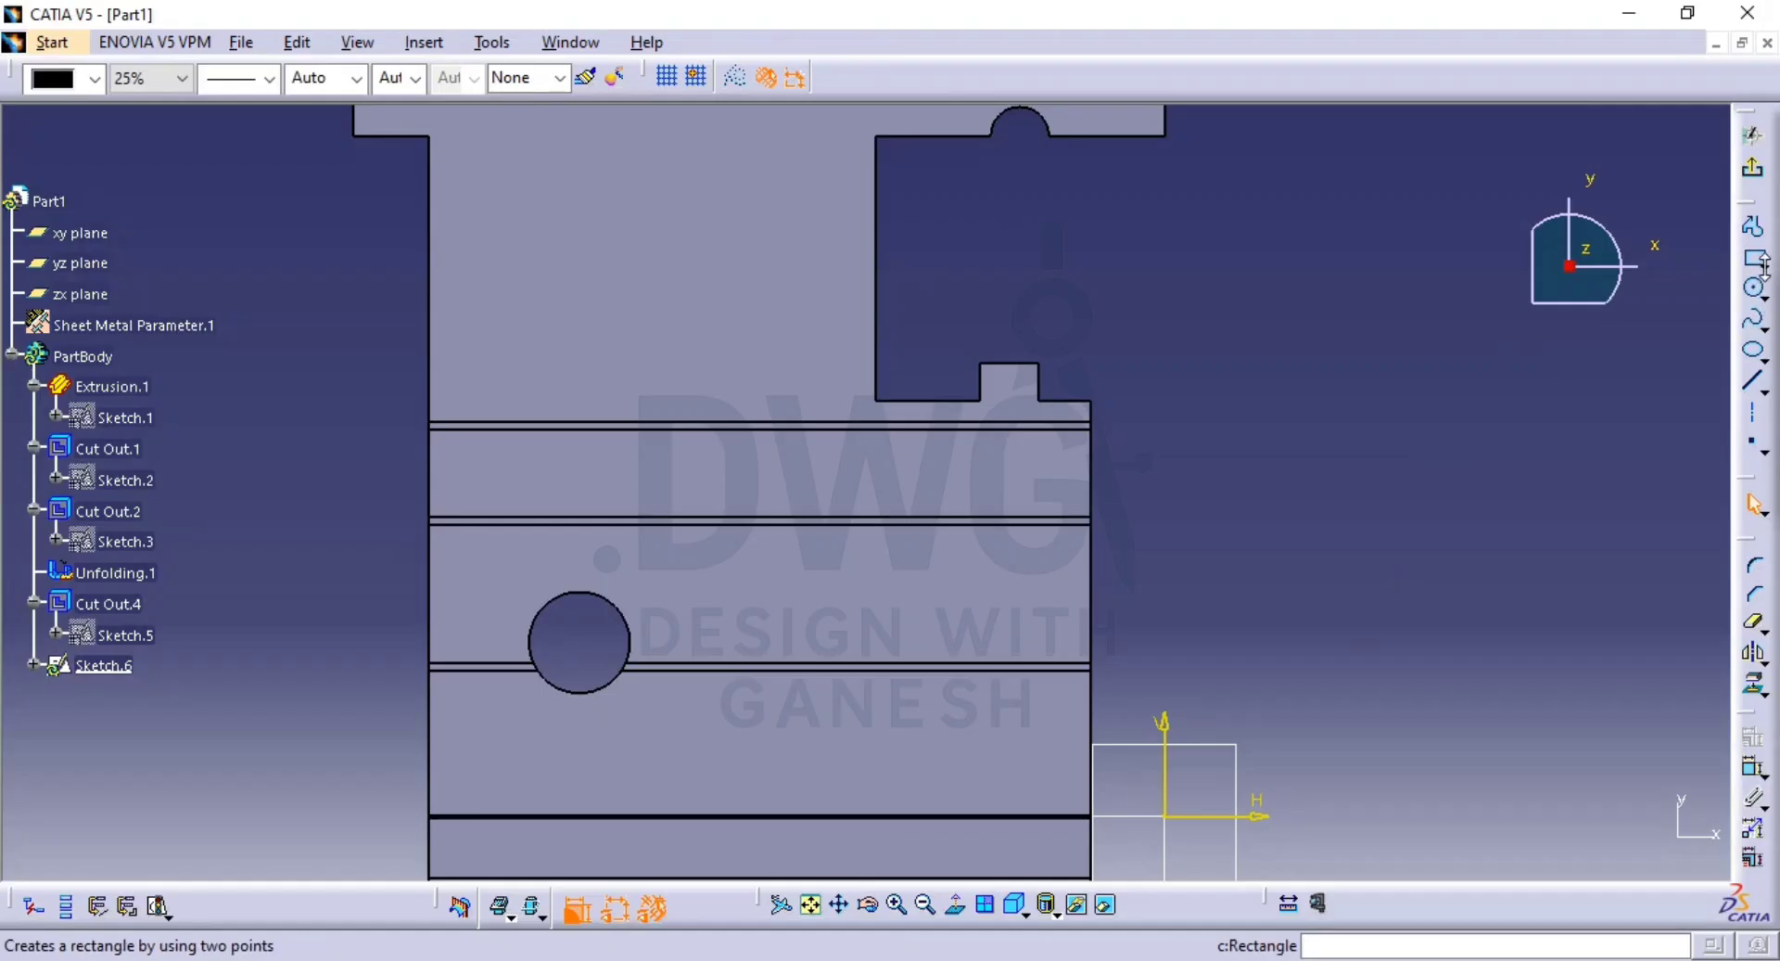
left_click(1763, 266)
left_click(1615, 283)
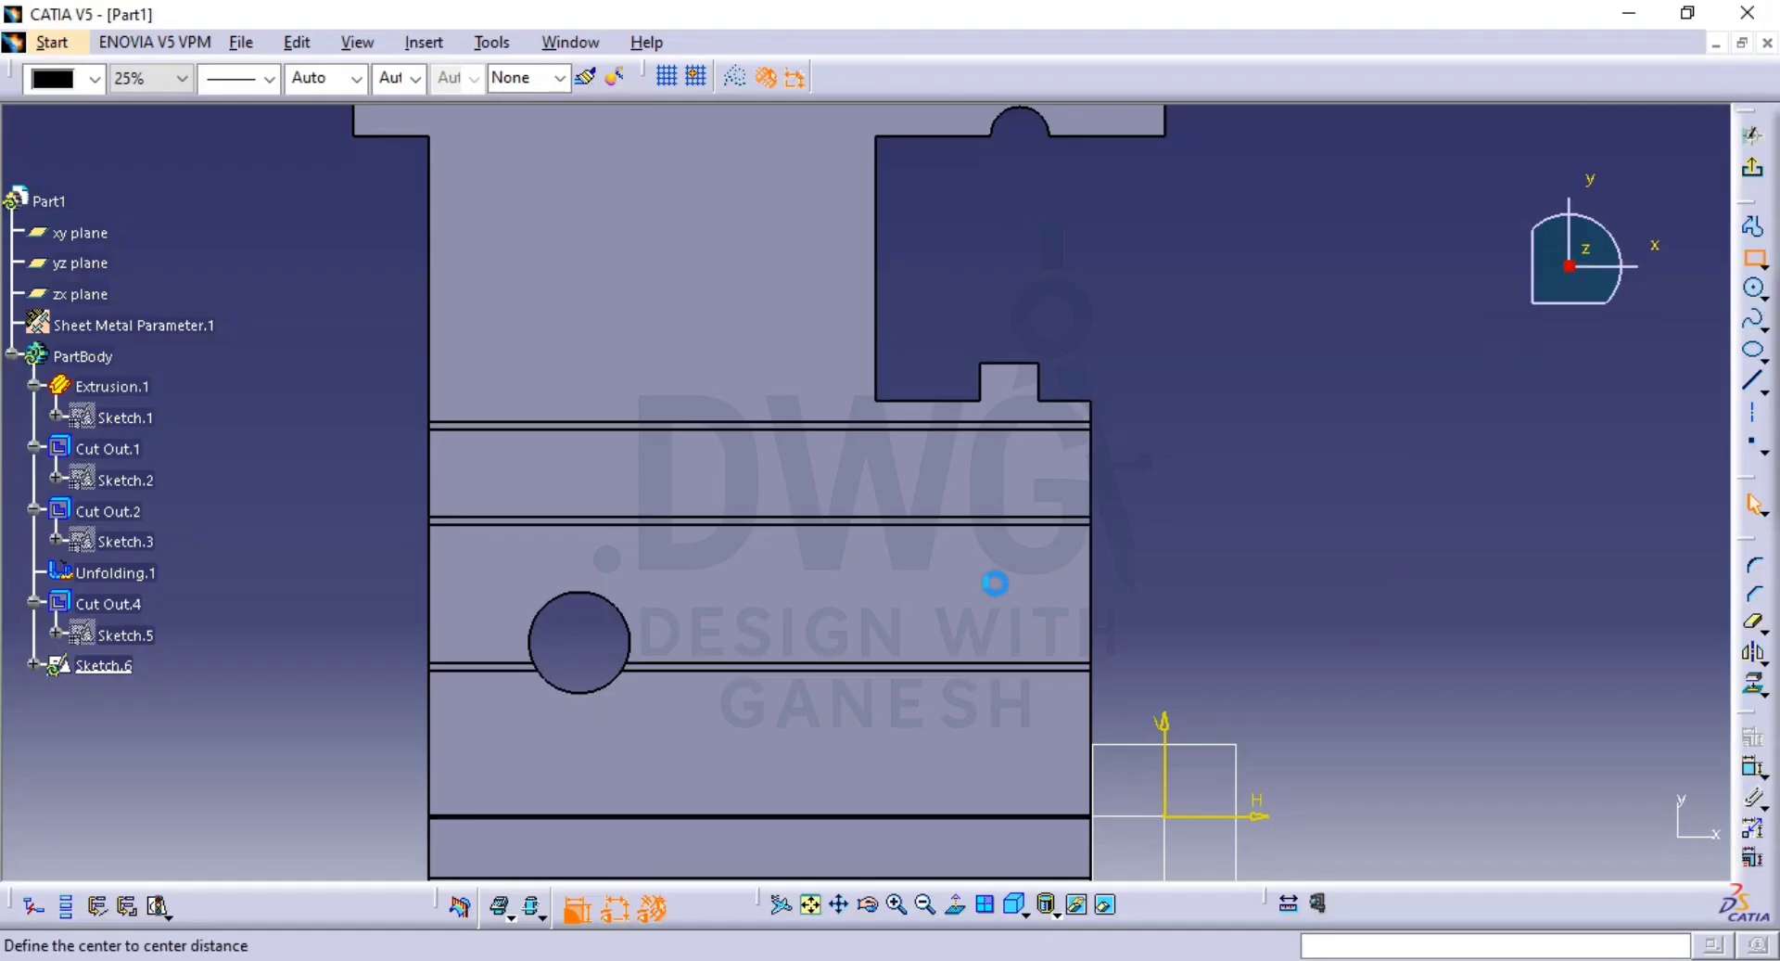
left_click(1048, 490)
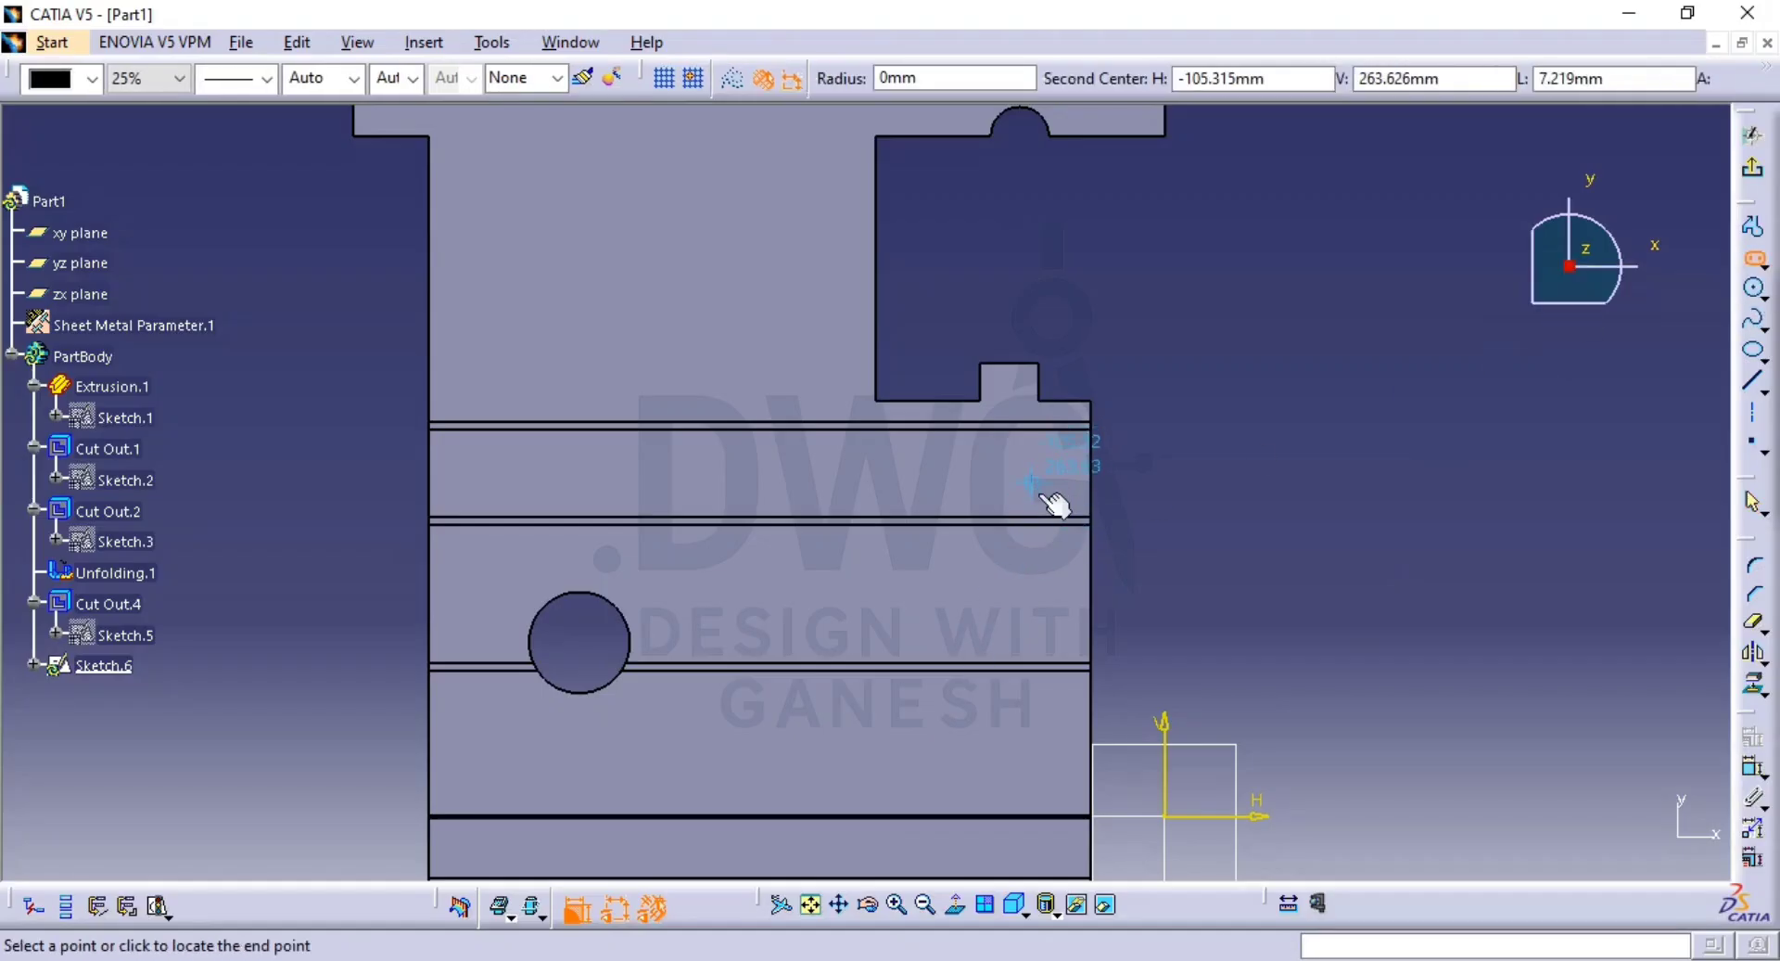
left_click(1033, 640)
left_click(1053, 622)
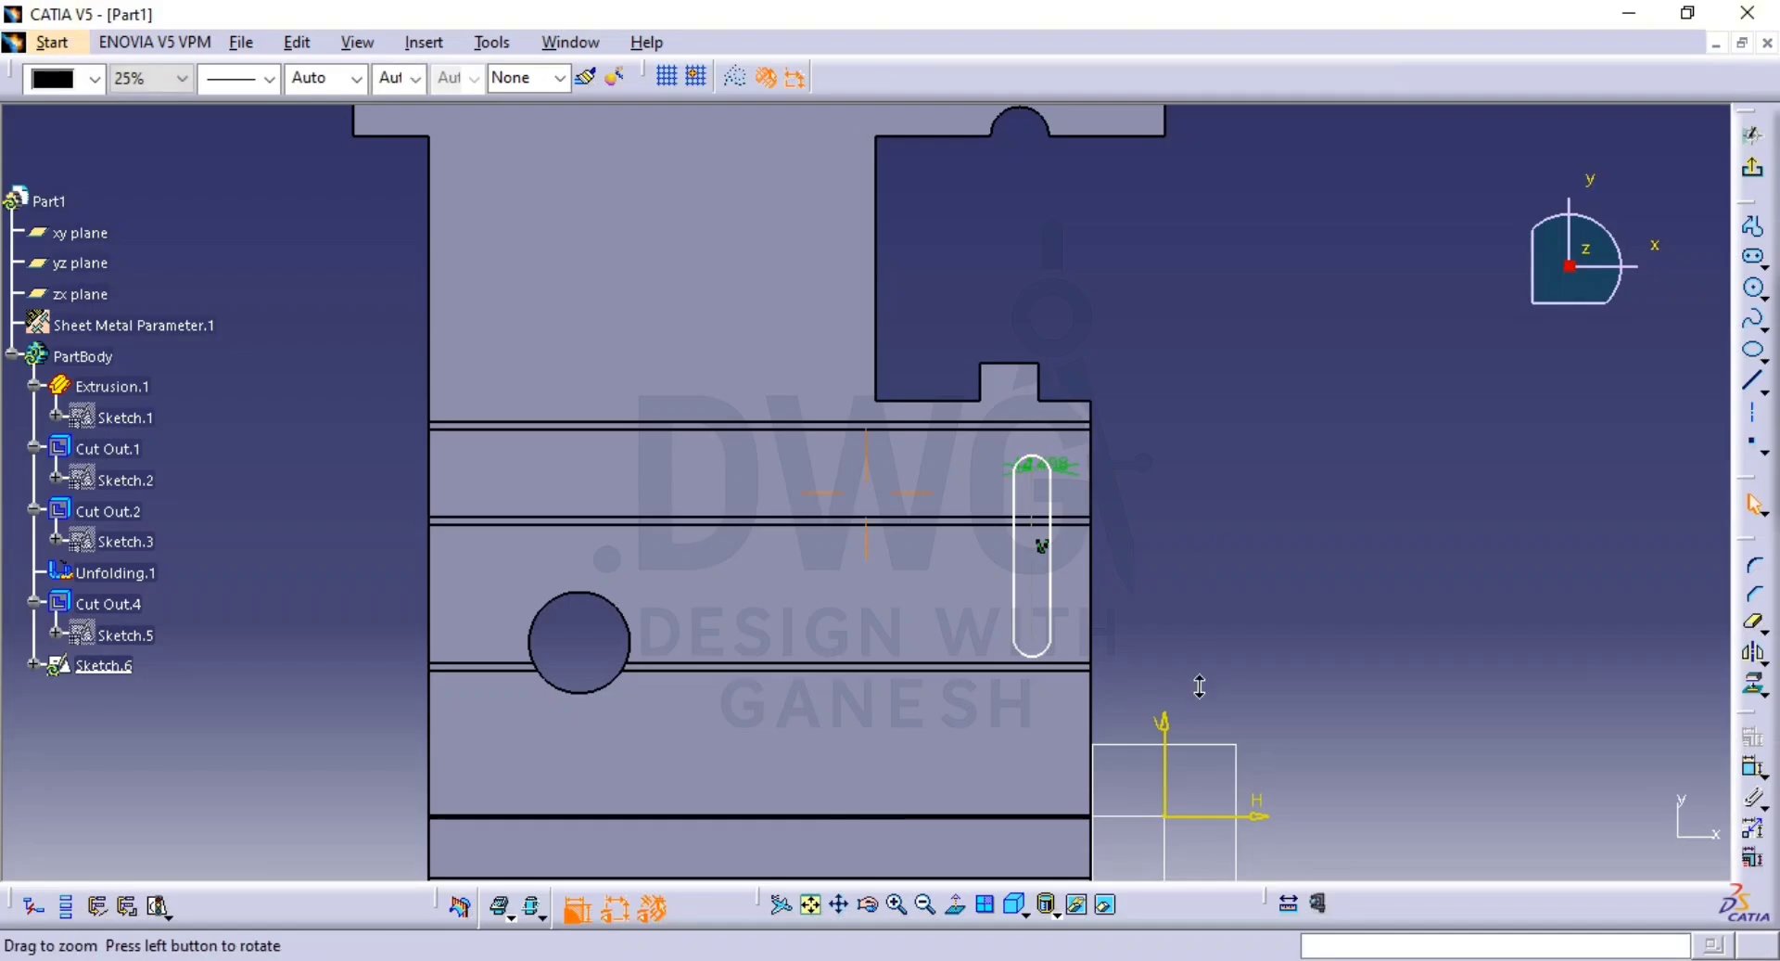
Look up the slot radius in the reference drawing and set the slot's radius to 6.5 mm.
middle_click_drag(1199, 686, 1142, 559)
middle_click_drag(1142, 558, 996, 523)
key("alt+Tab")
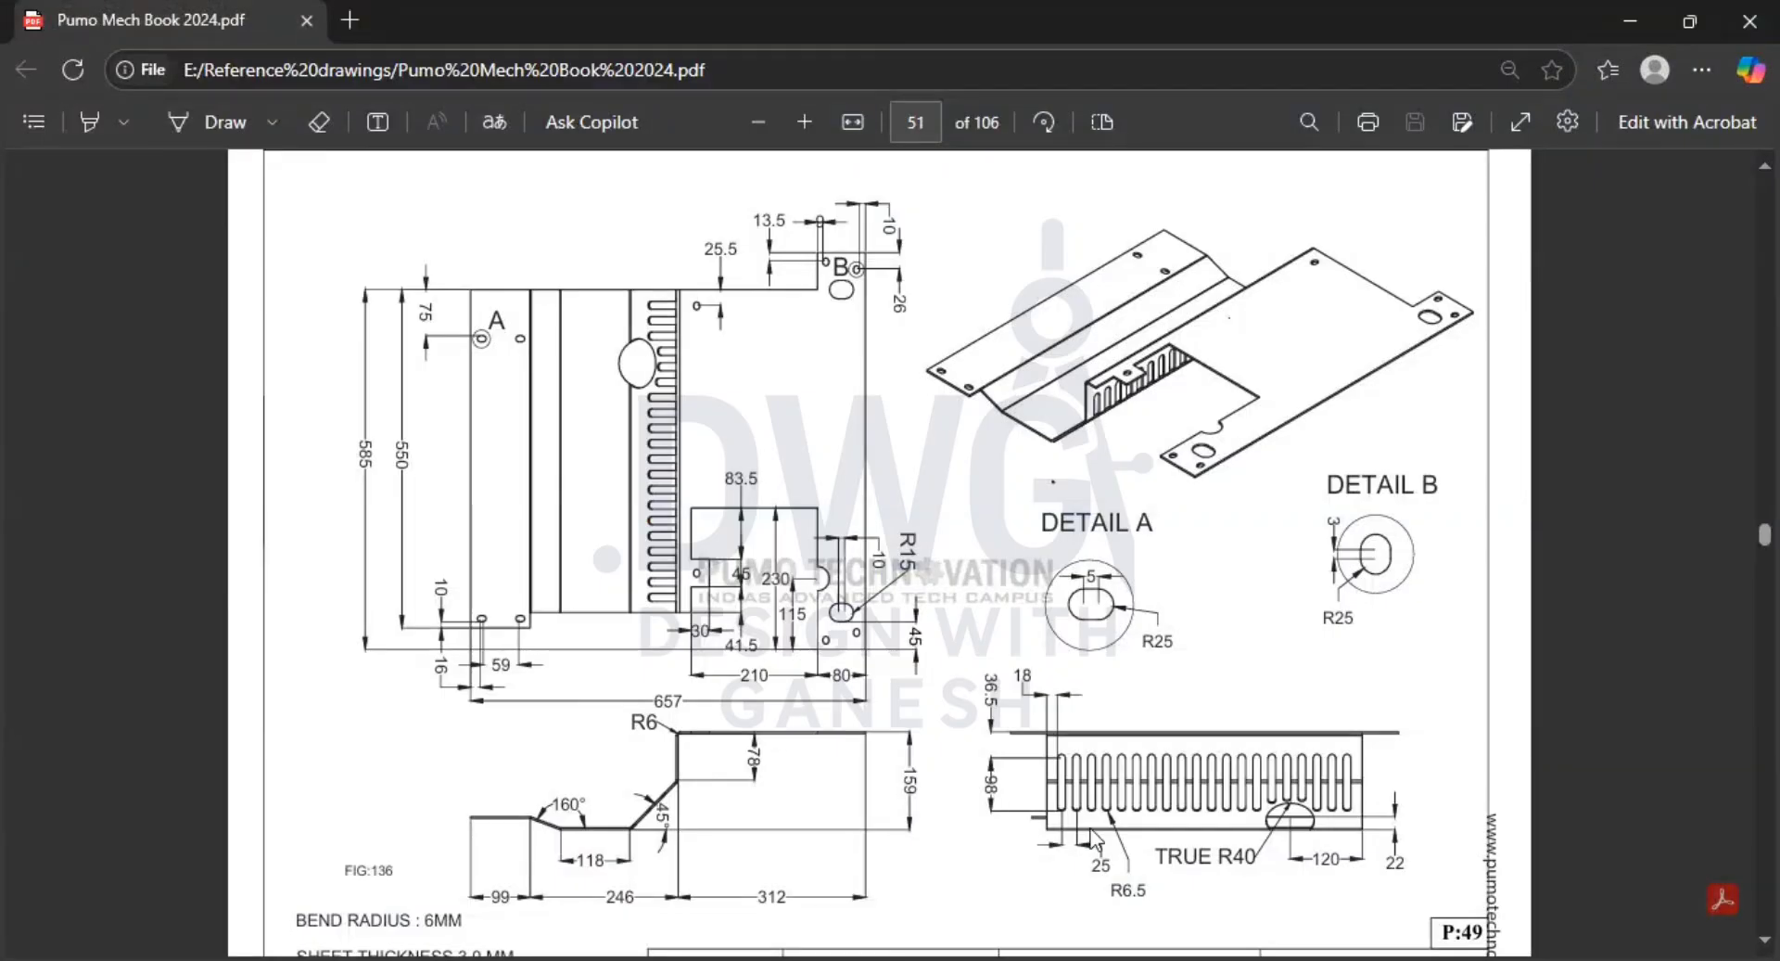
key("alt+Tab")
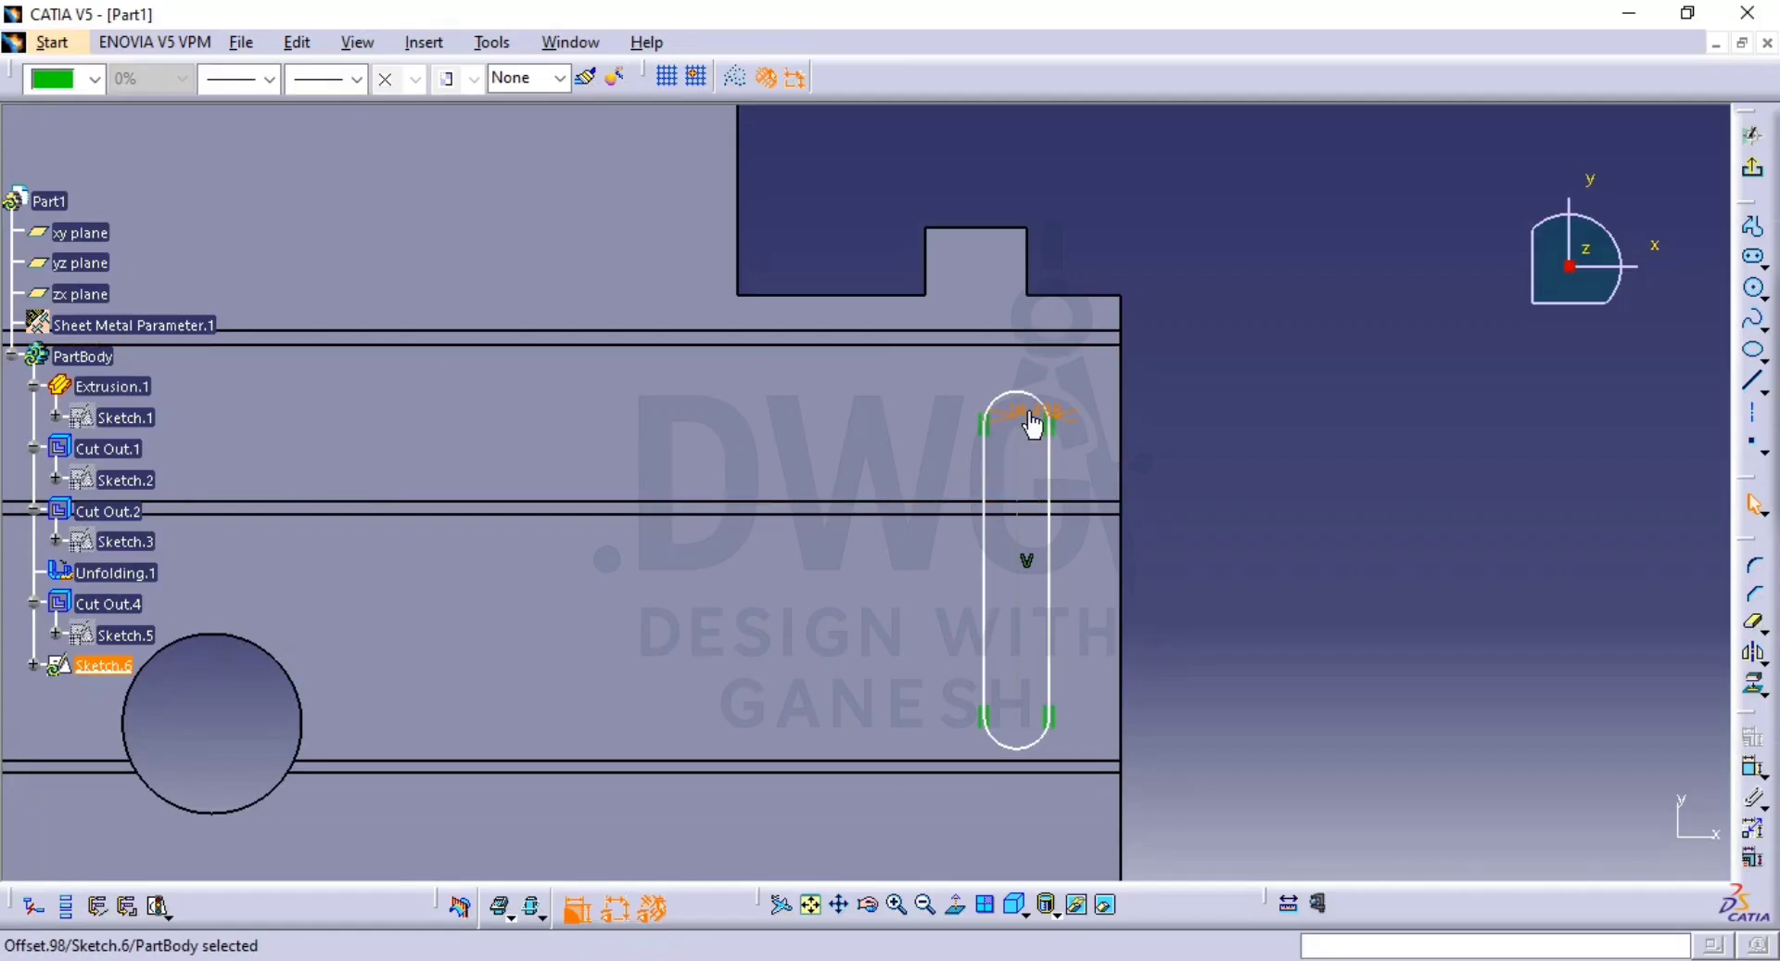
double_click(1032, 419)
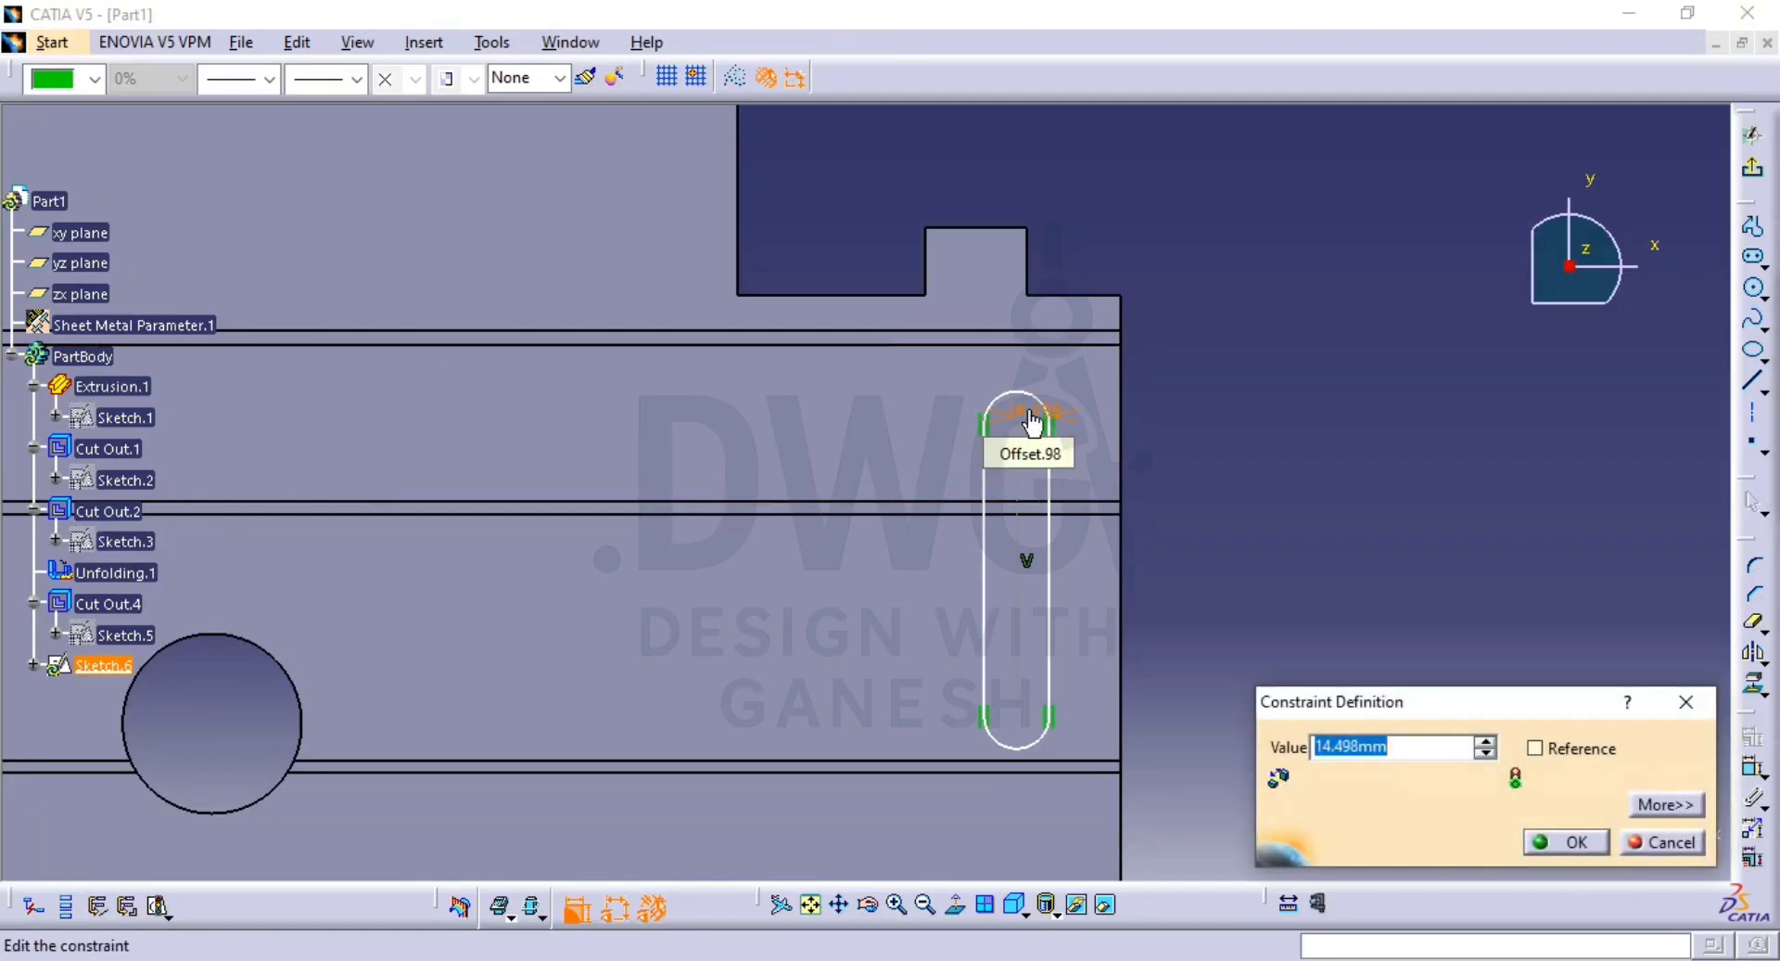
type("6.5mm")
key("Return")
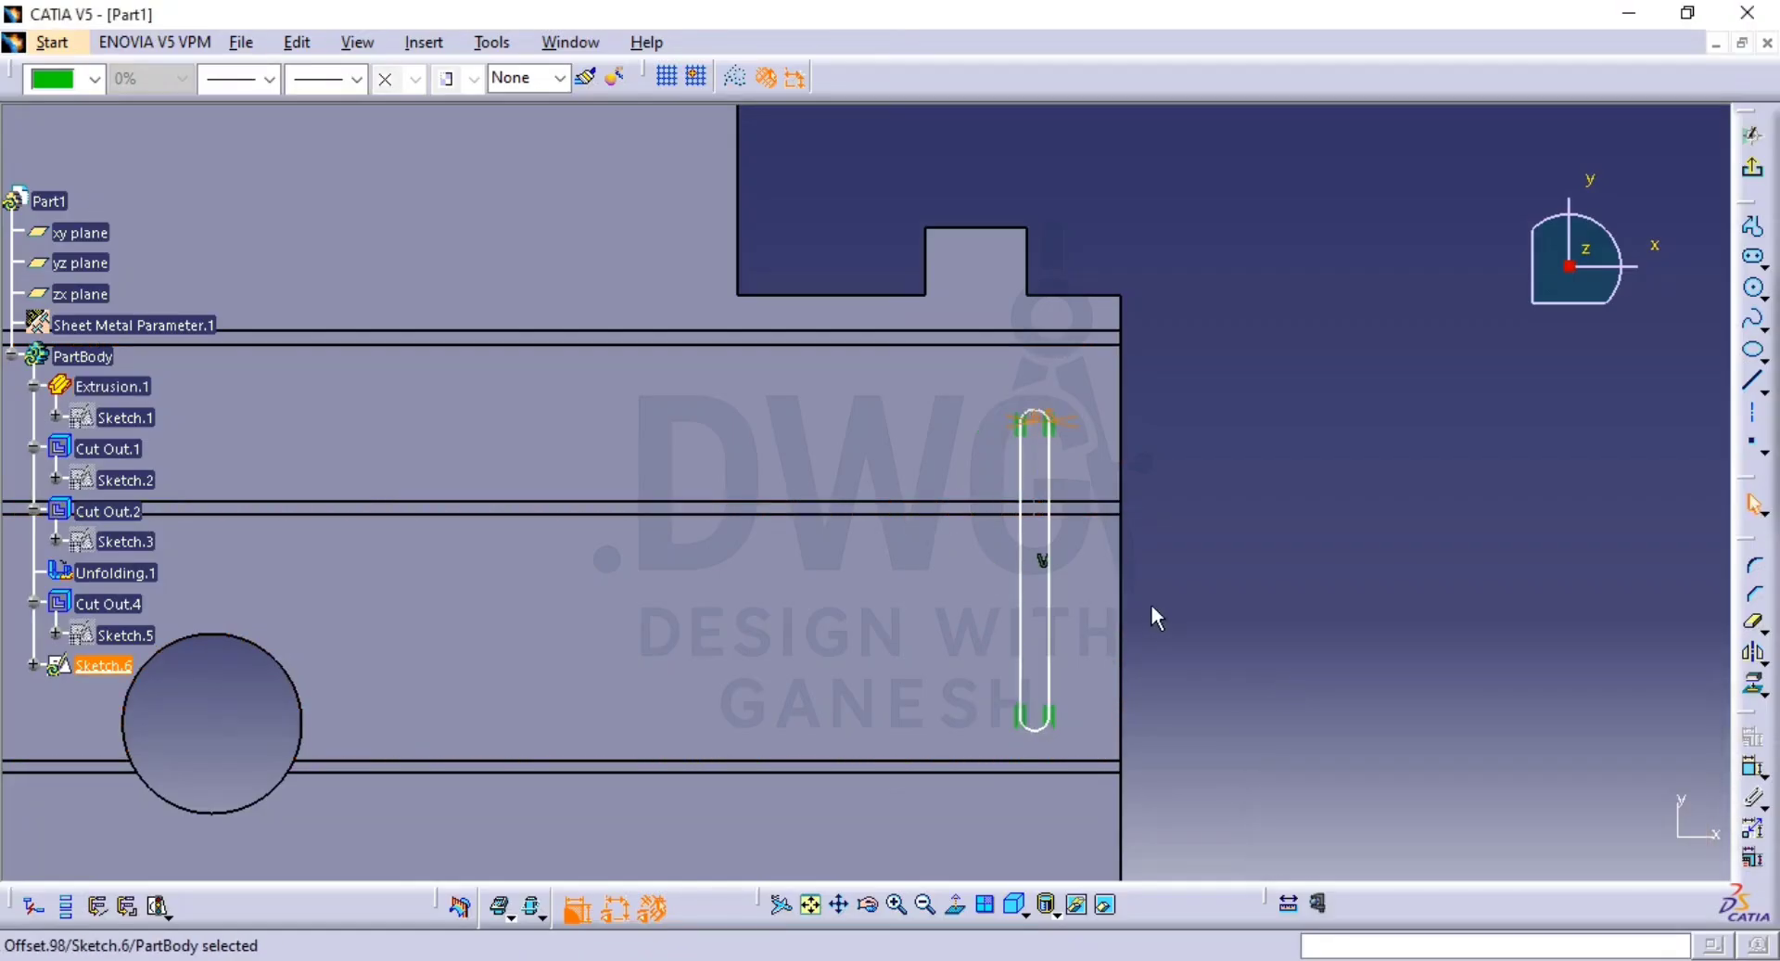
Dimension the slot's straight side at 98 mm according to the reference drawing and exit the sketch.
key("alt+Tab")
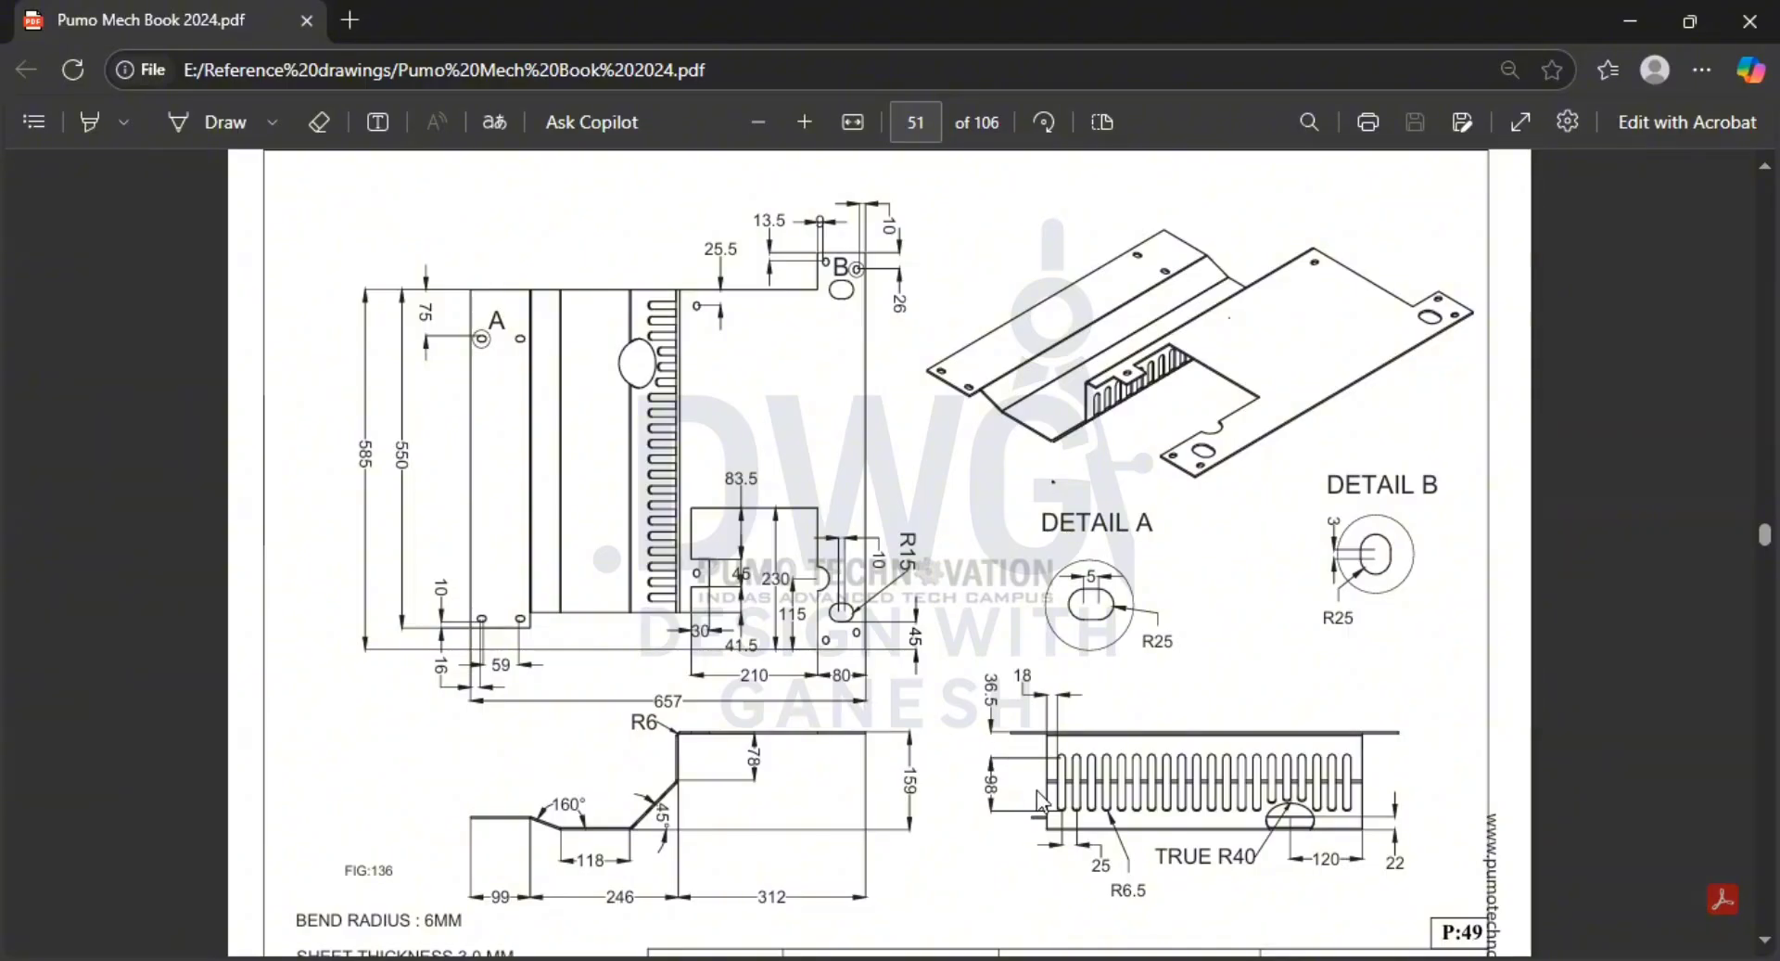
key("alt+Tab")
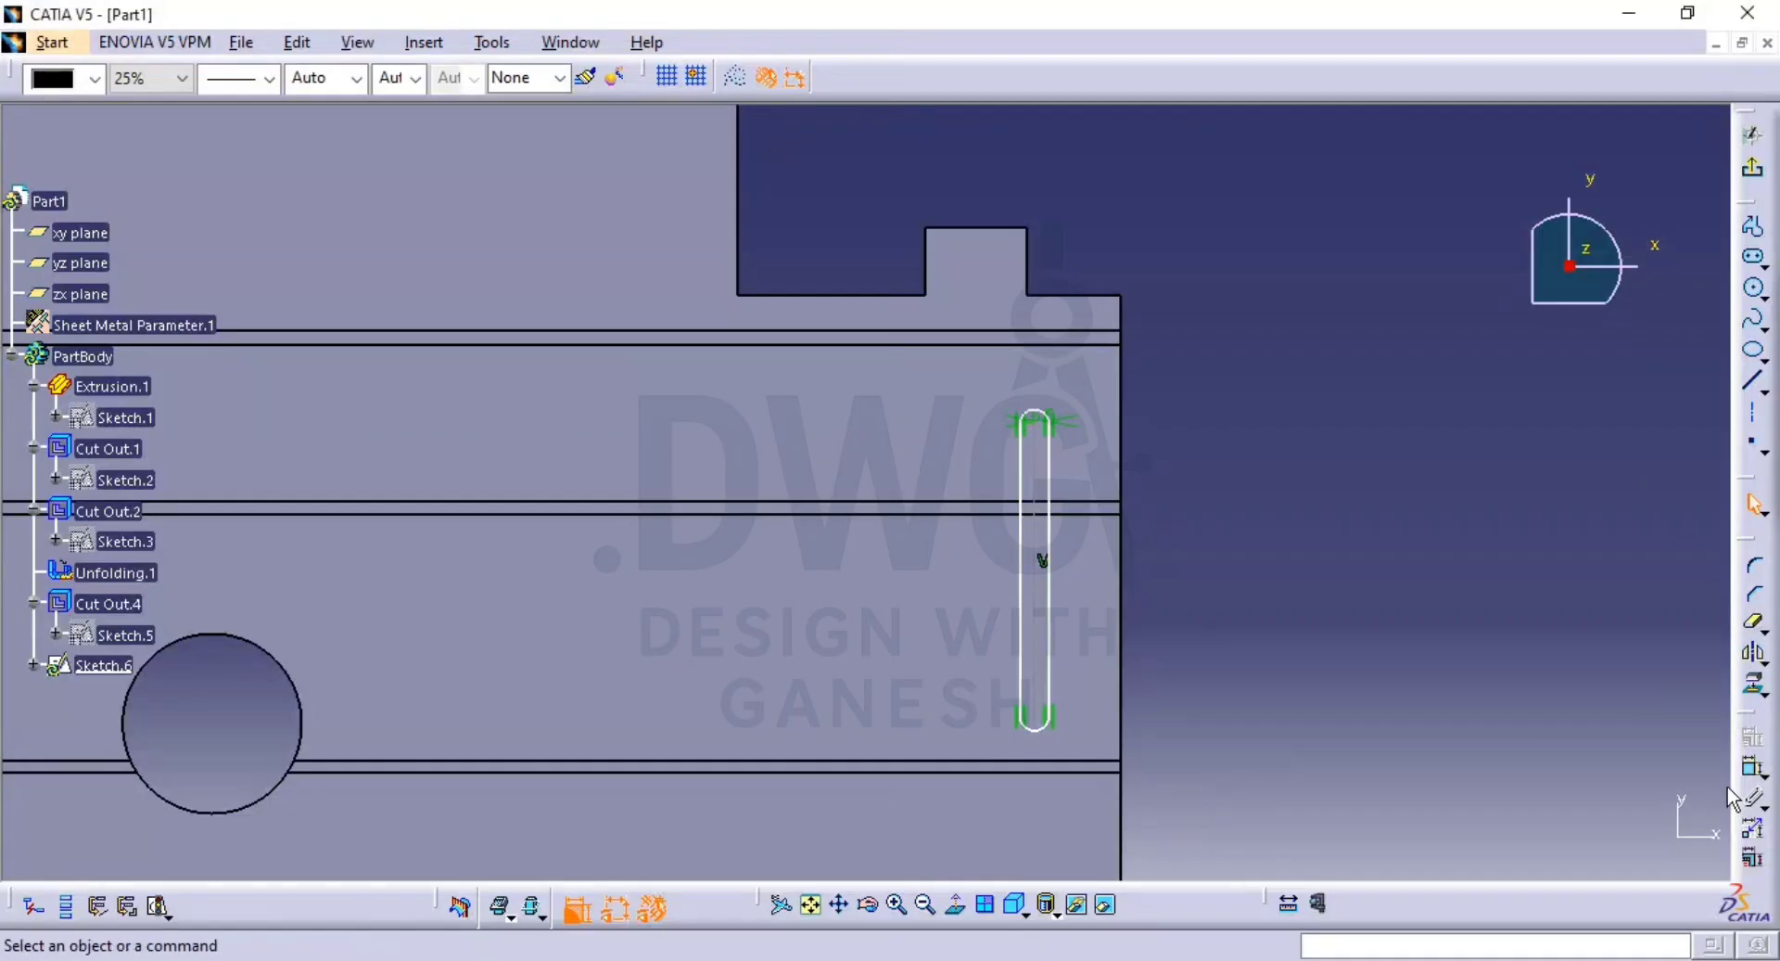
left_click(1038, 649)
double_click(1170, 639)
type("98")
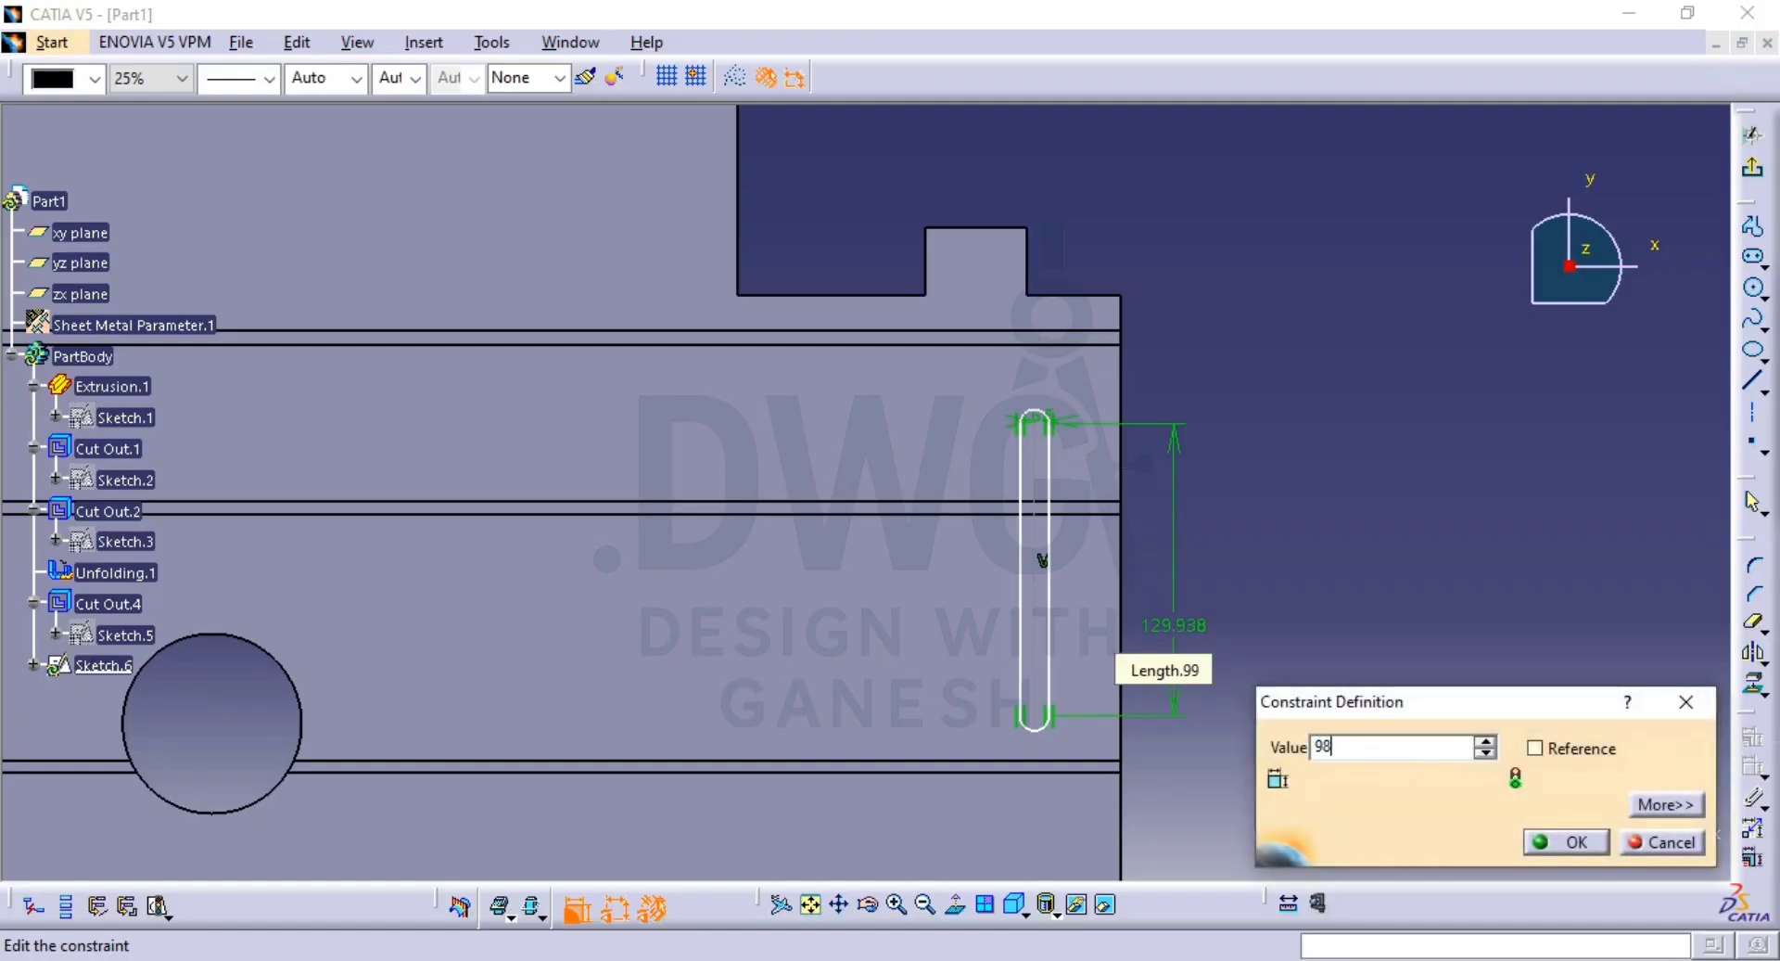
key("Return")
key("alt+Tab")
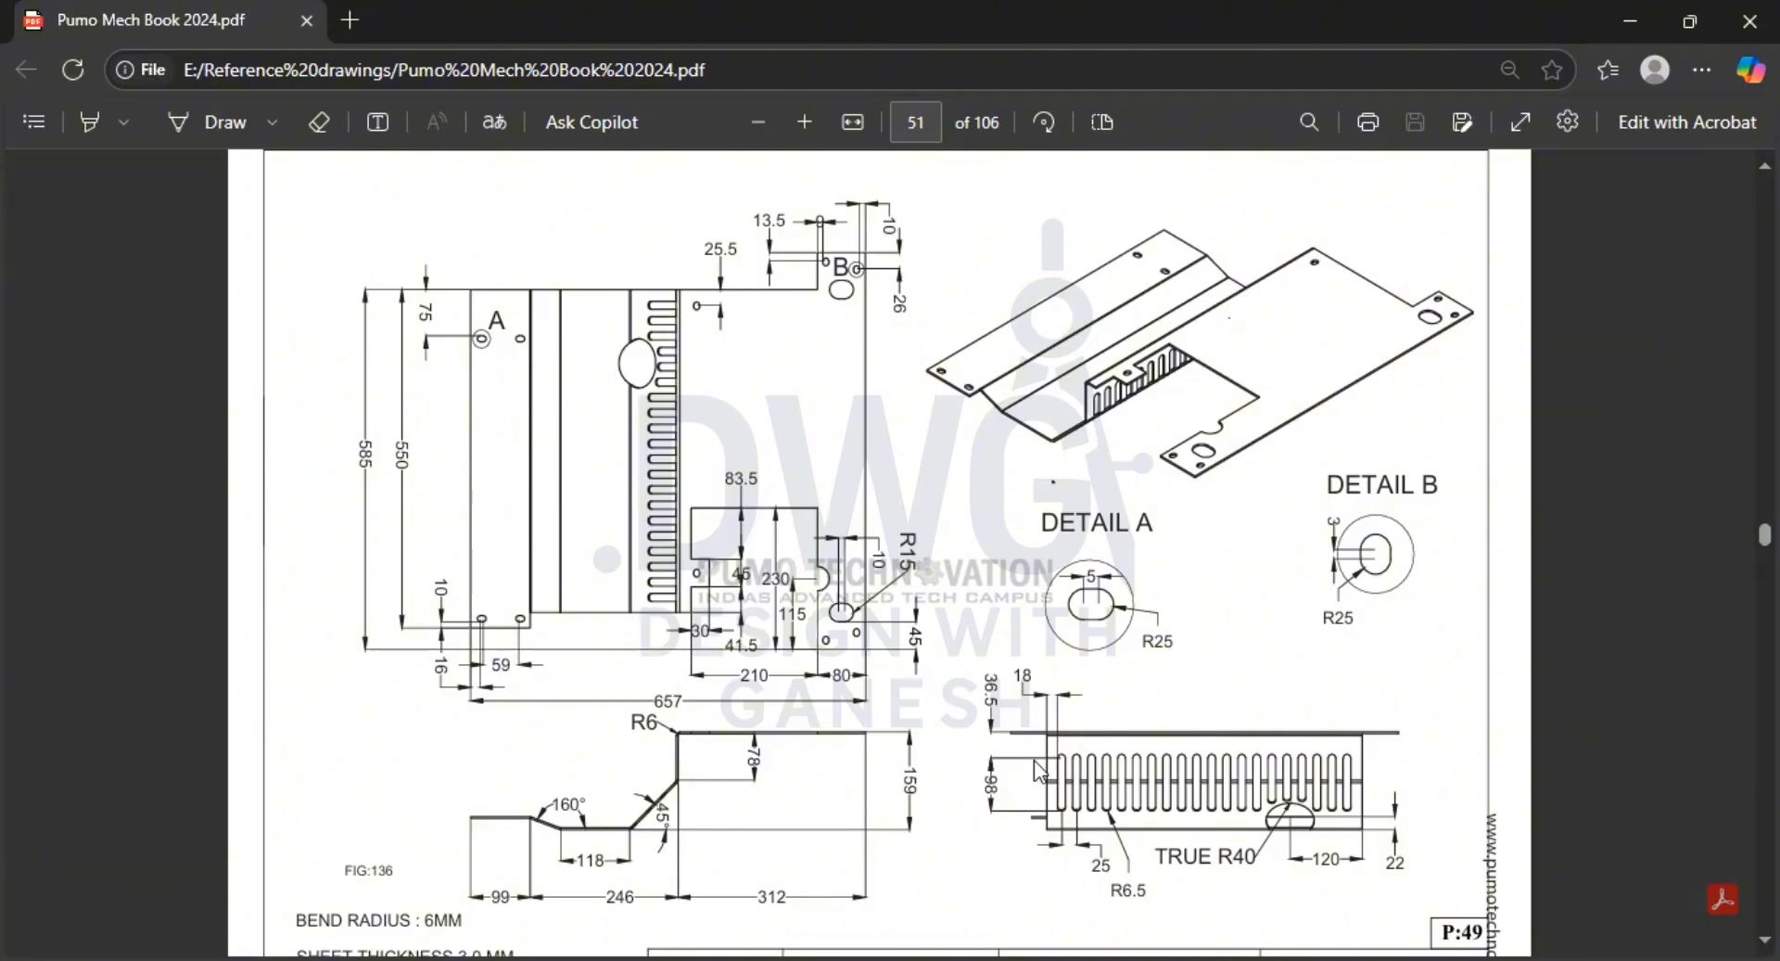
key("alt+Tab")
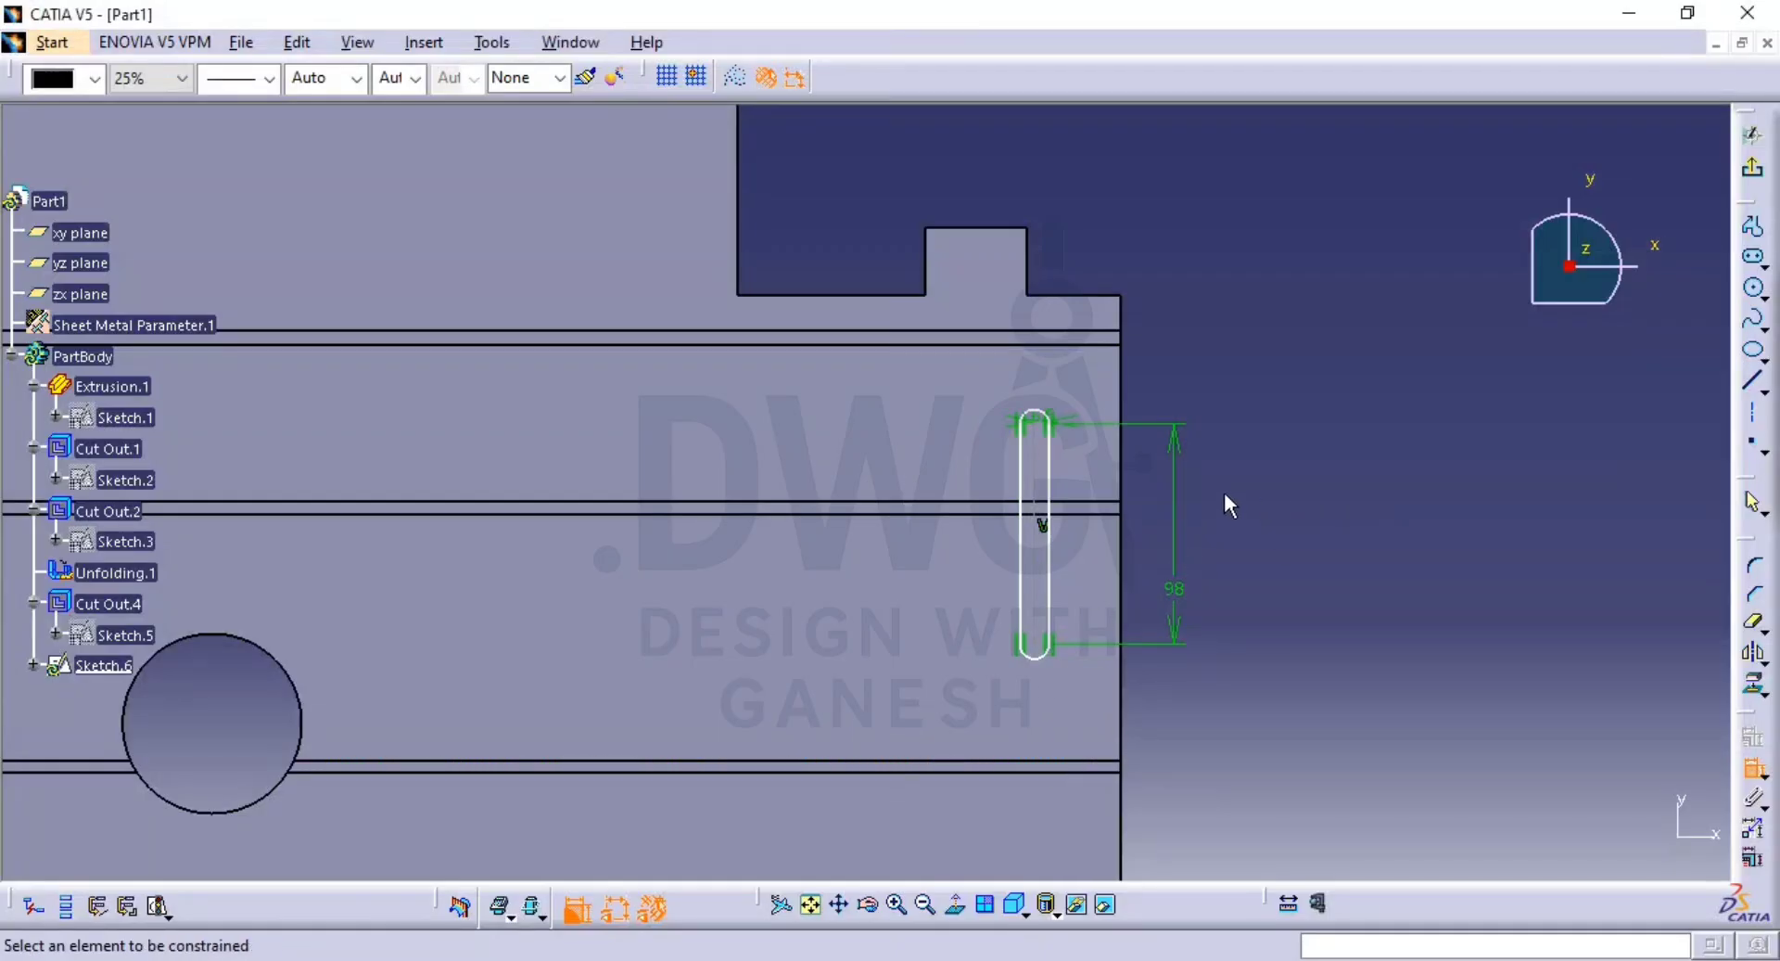
middle_click_drag(1224, 495, 1212, 628)
mouse_move(985, 525)
middle_mouse_down()
mouse_move(974, 540)
mouse_move(767, 475)
mouse_move(689, 413)
middle_mouse_up()
middle_click_drag(866, 428, 930, 511)
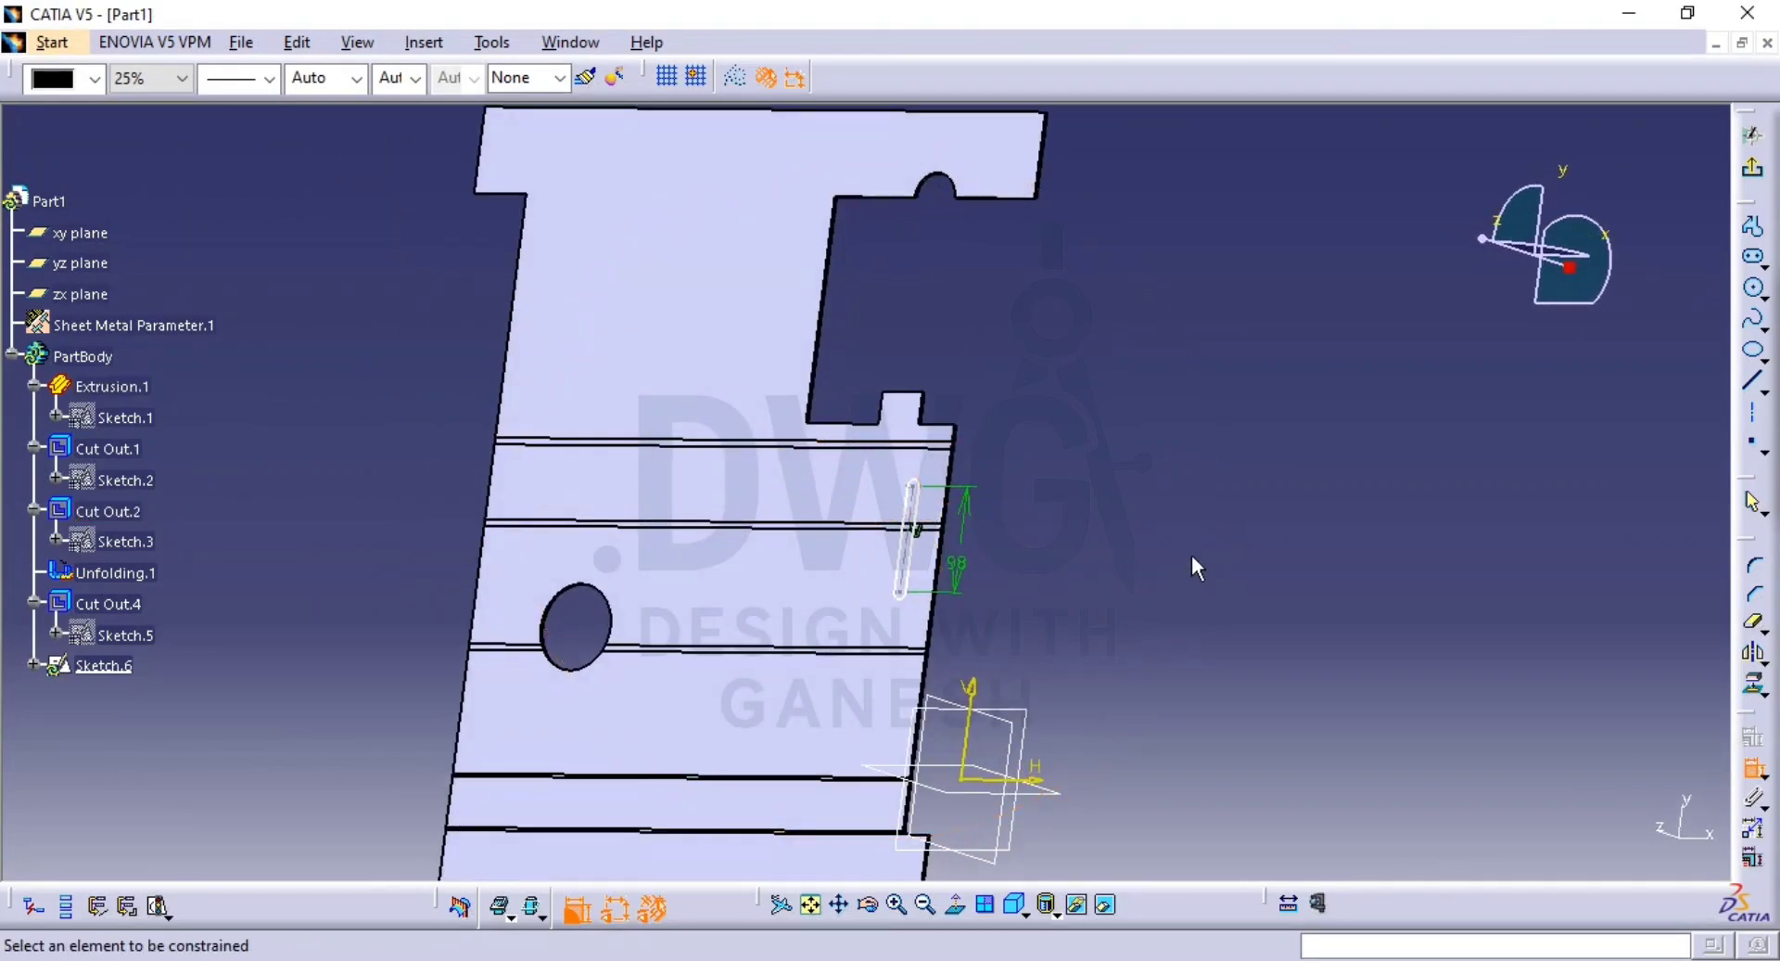
left_click(1752, 167)
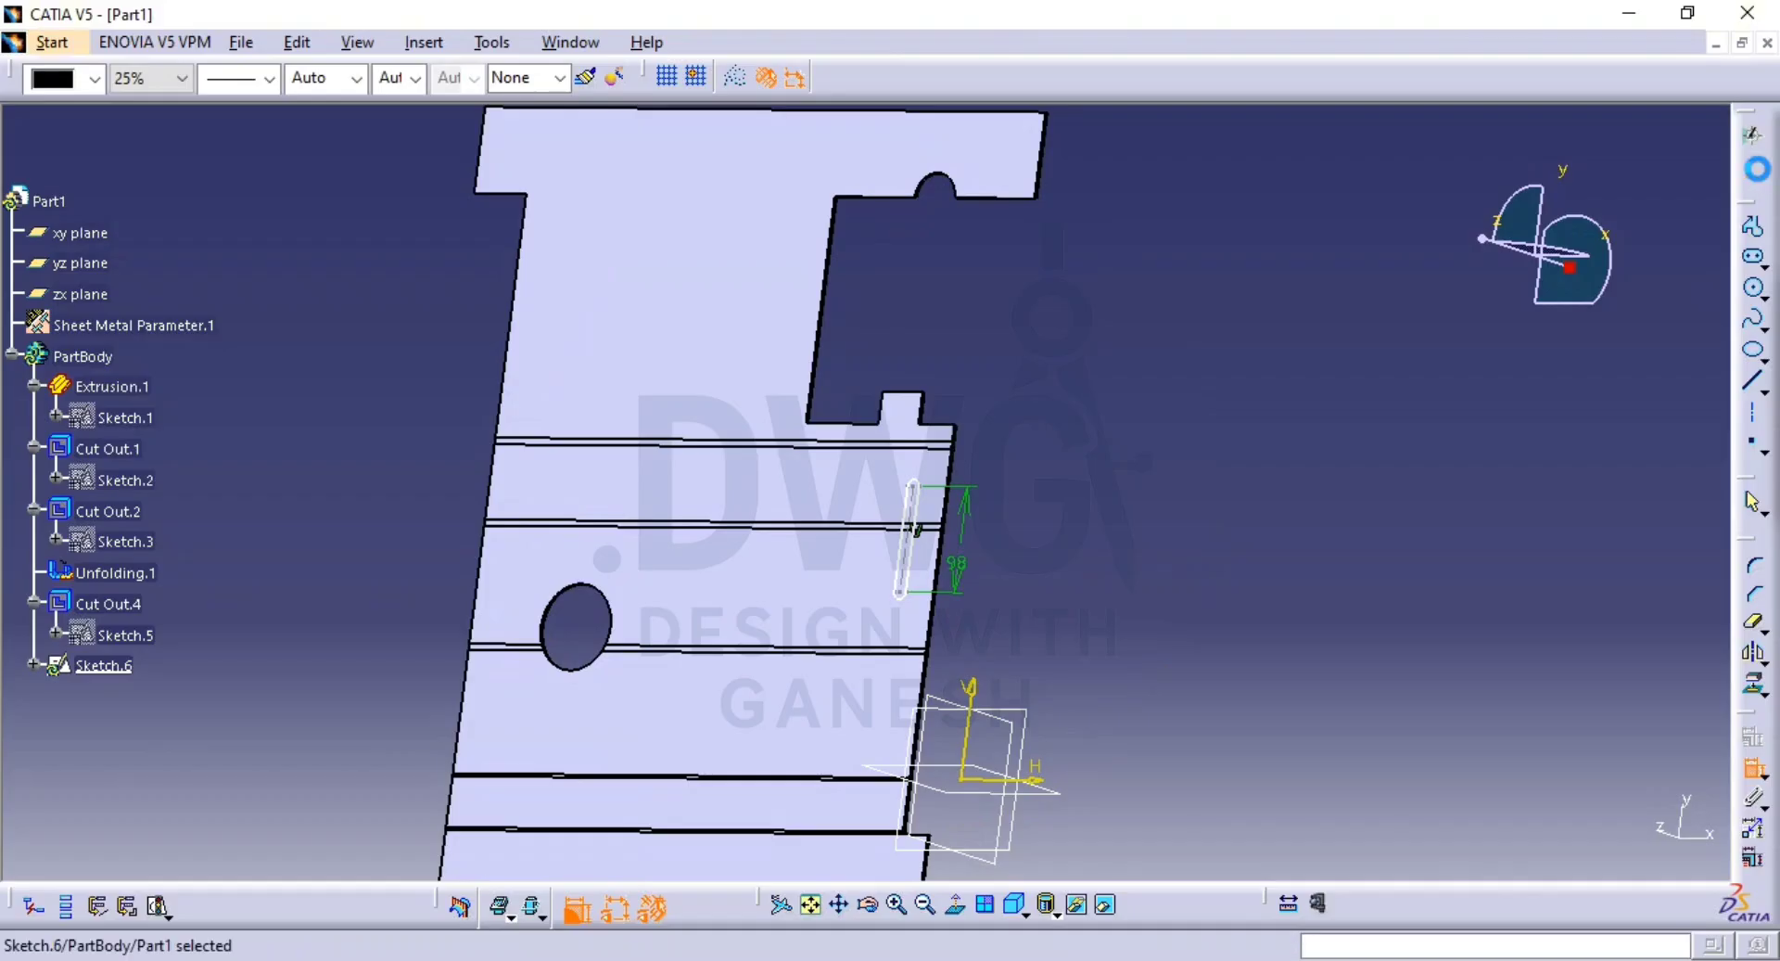
Fold all the bends back with the Natural angle type, using the flat face between the third and fourth bends as reference.
mouse_move(1033, 505)
middle_mouse_down()
mouse_move(851, 464)
mouse_move(867, 462)
middle_mouse_up()
left_click(1438, 77)
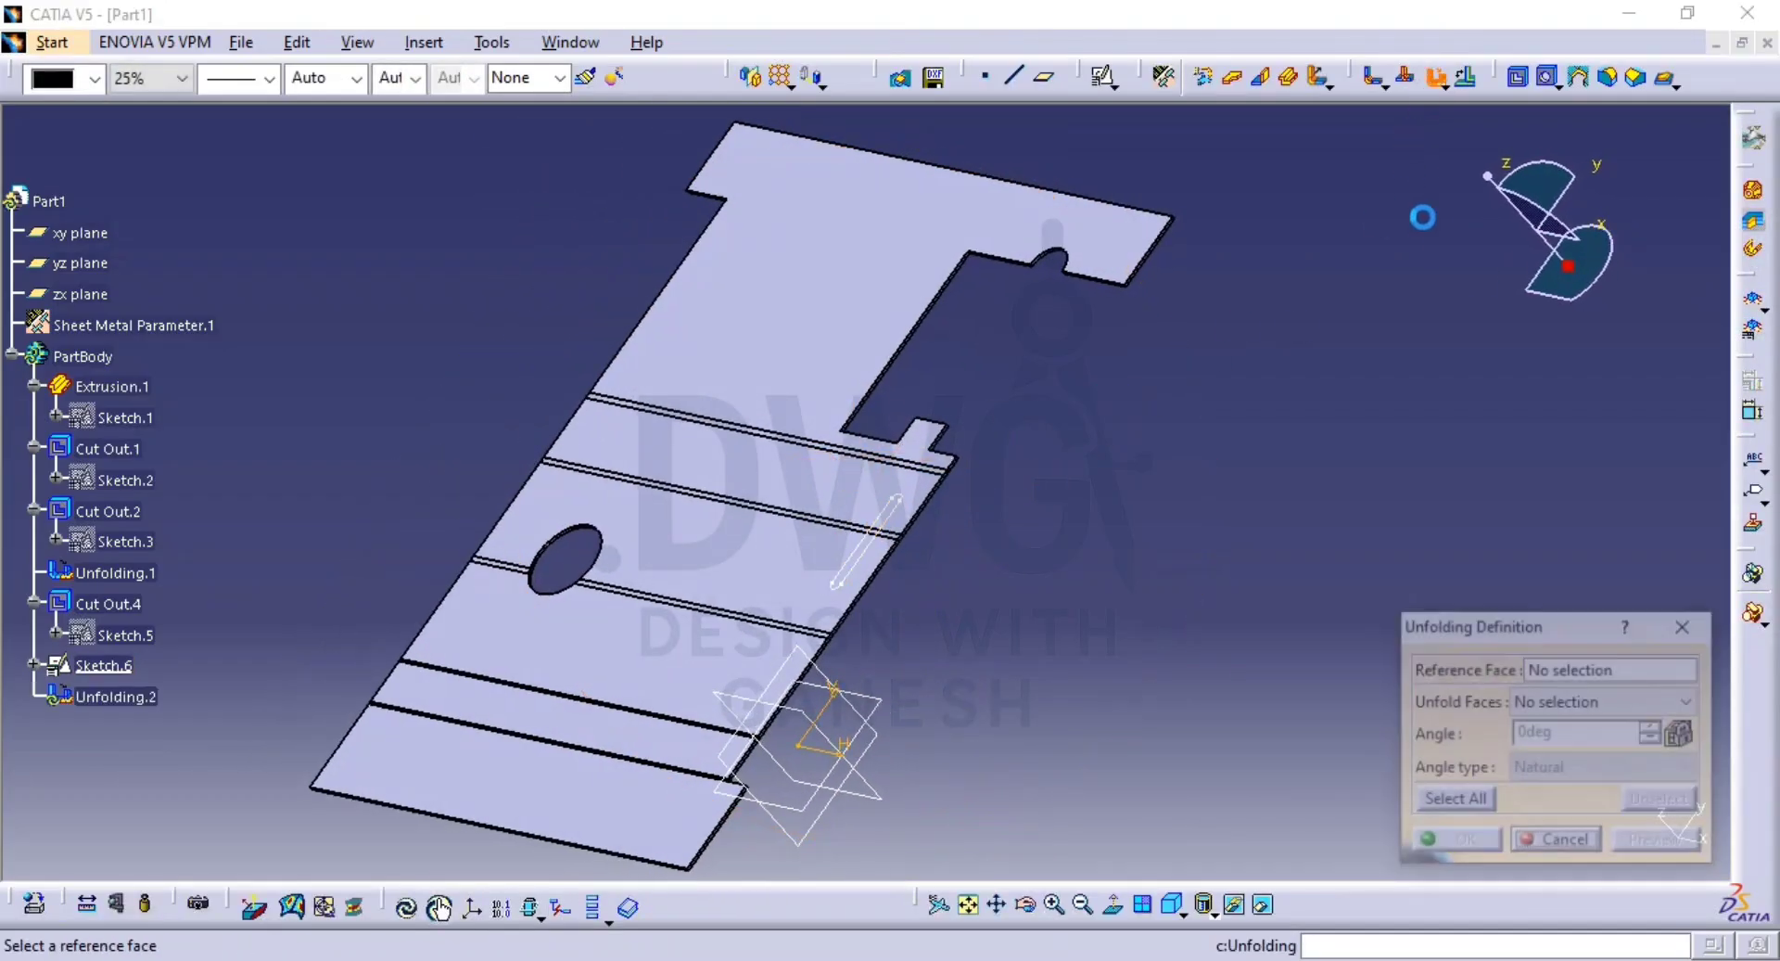
left_click(1672, 626)
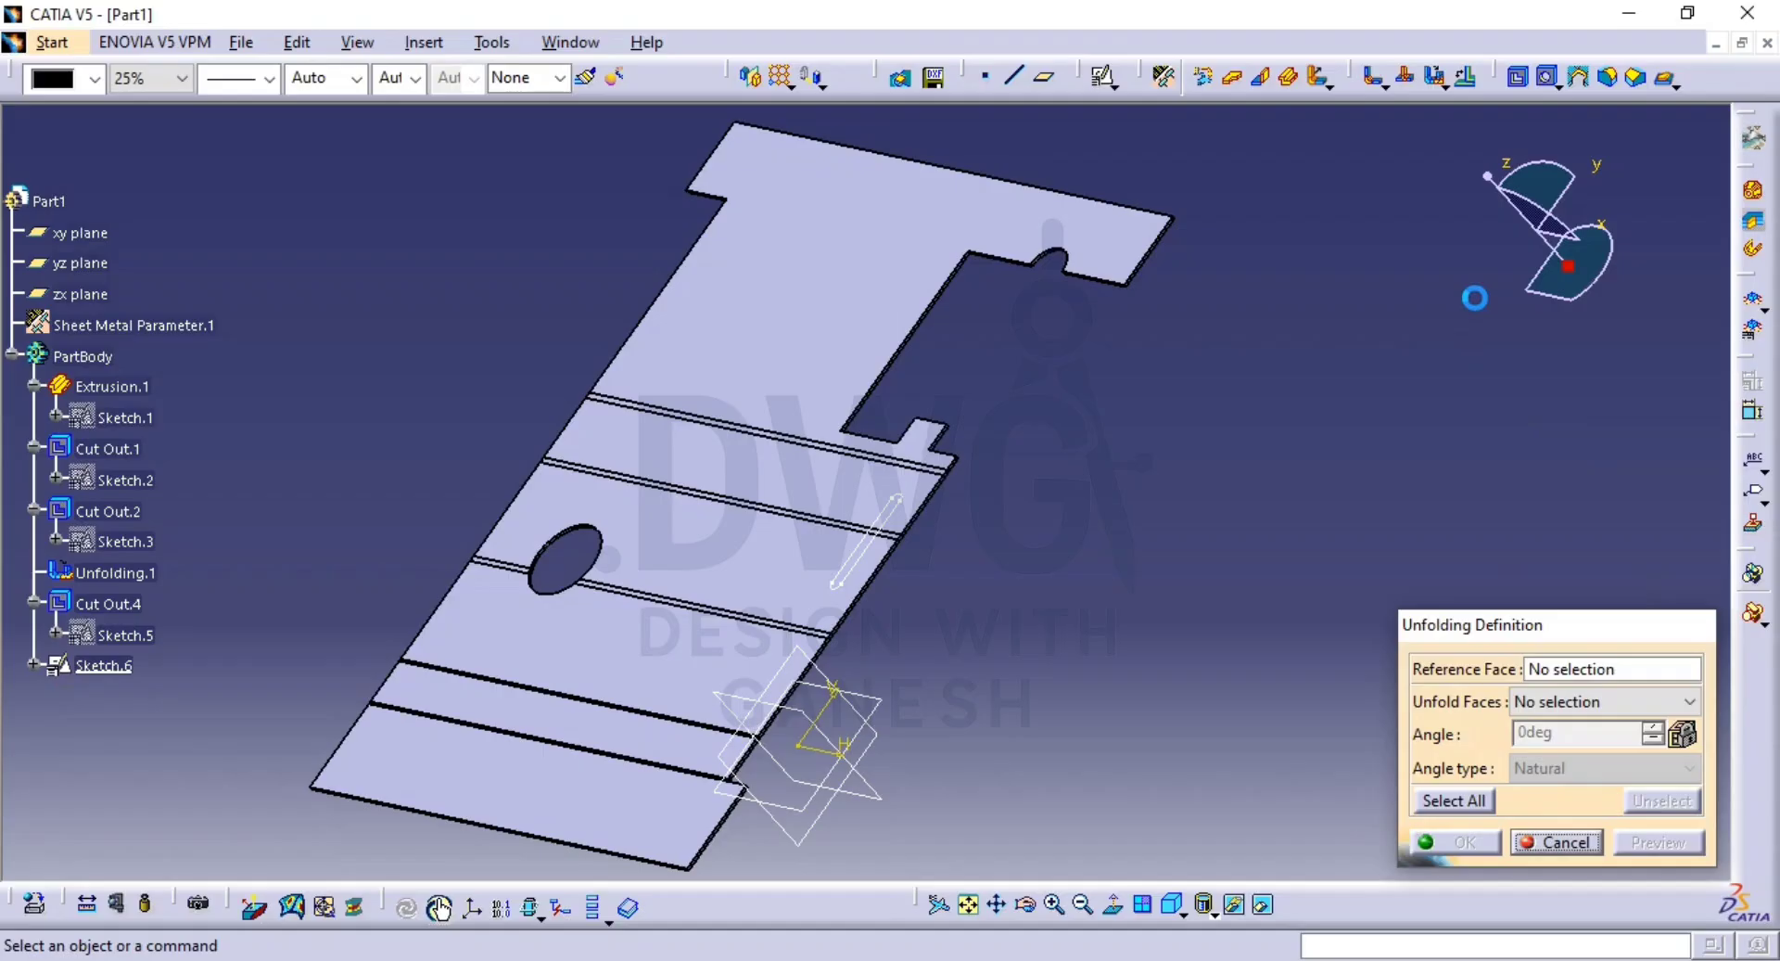
left_click(1444, 85)
left_click(1465, 135)
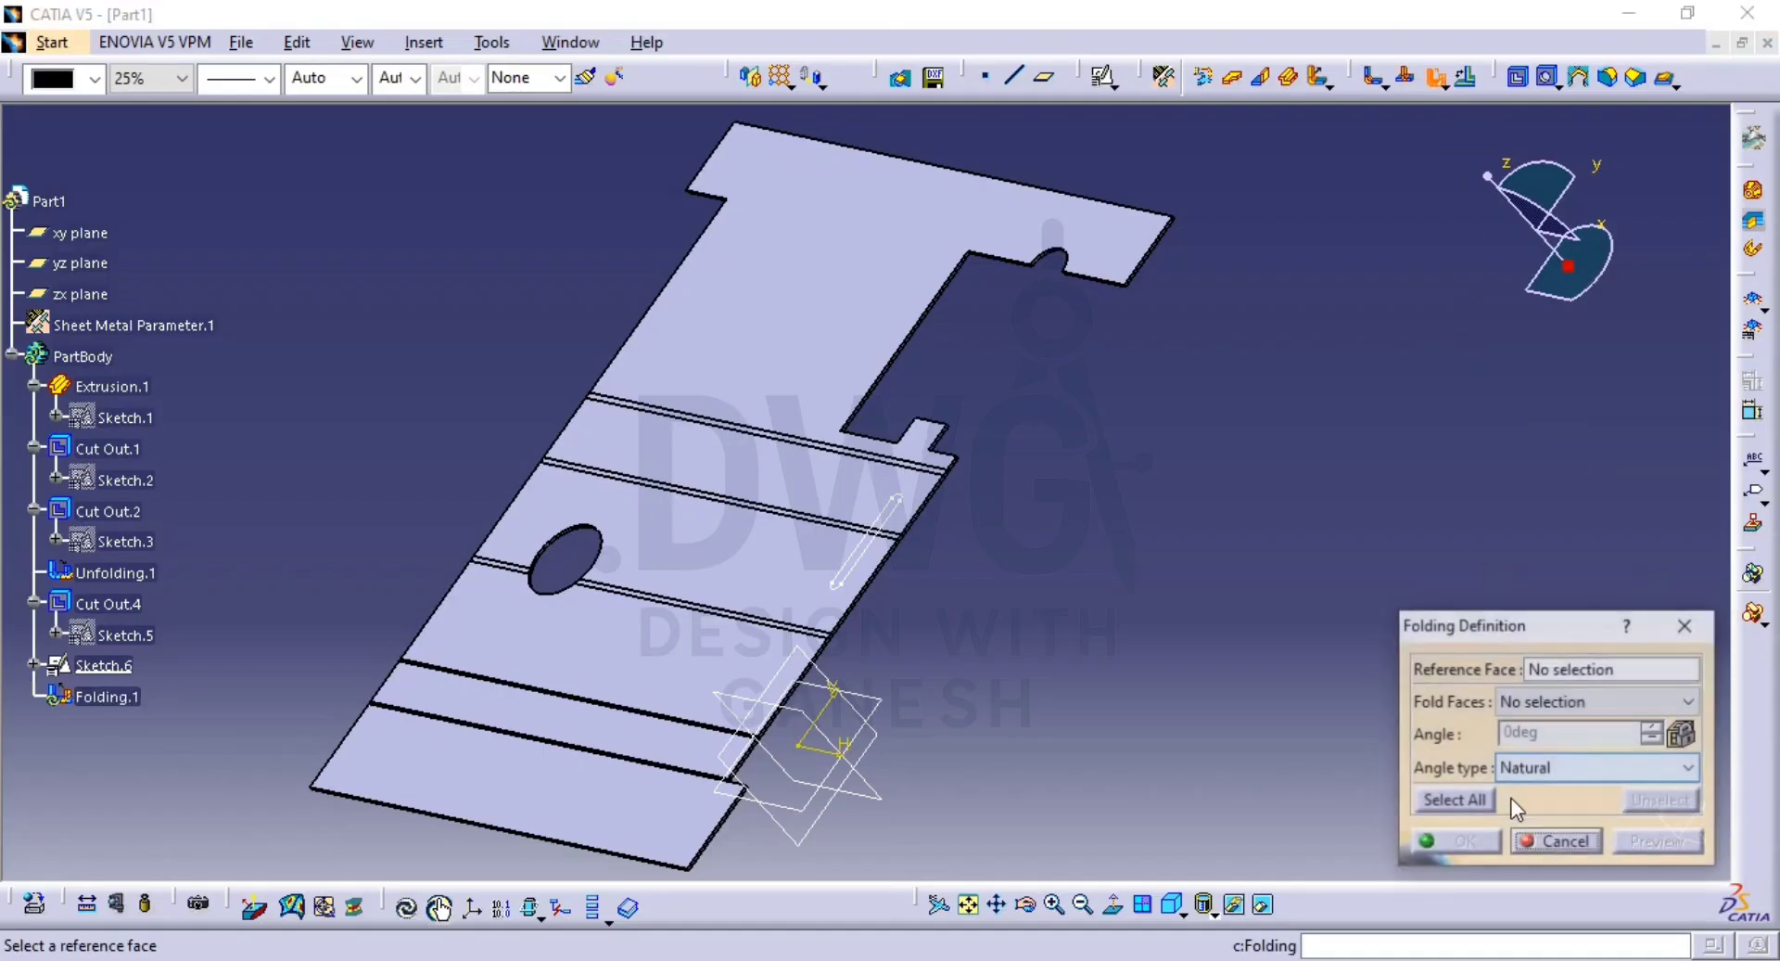
left_click(1470, 803)
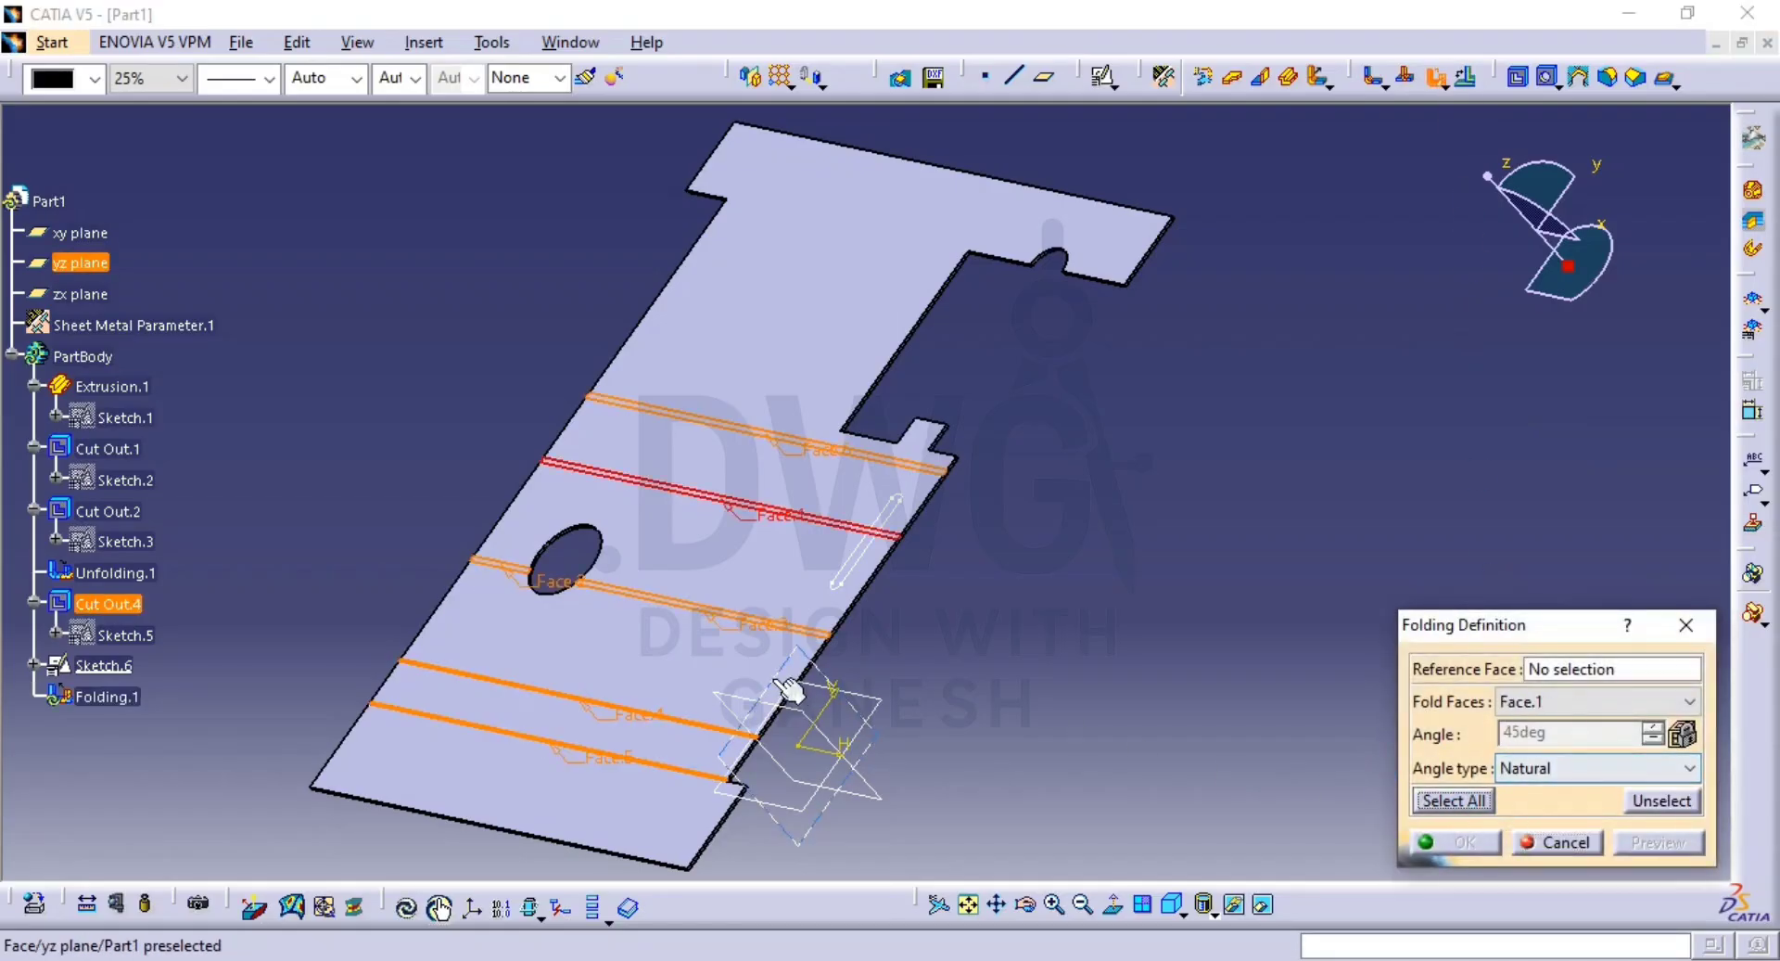
left_click(715, 667)
left_click(1657, 842)
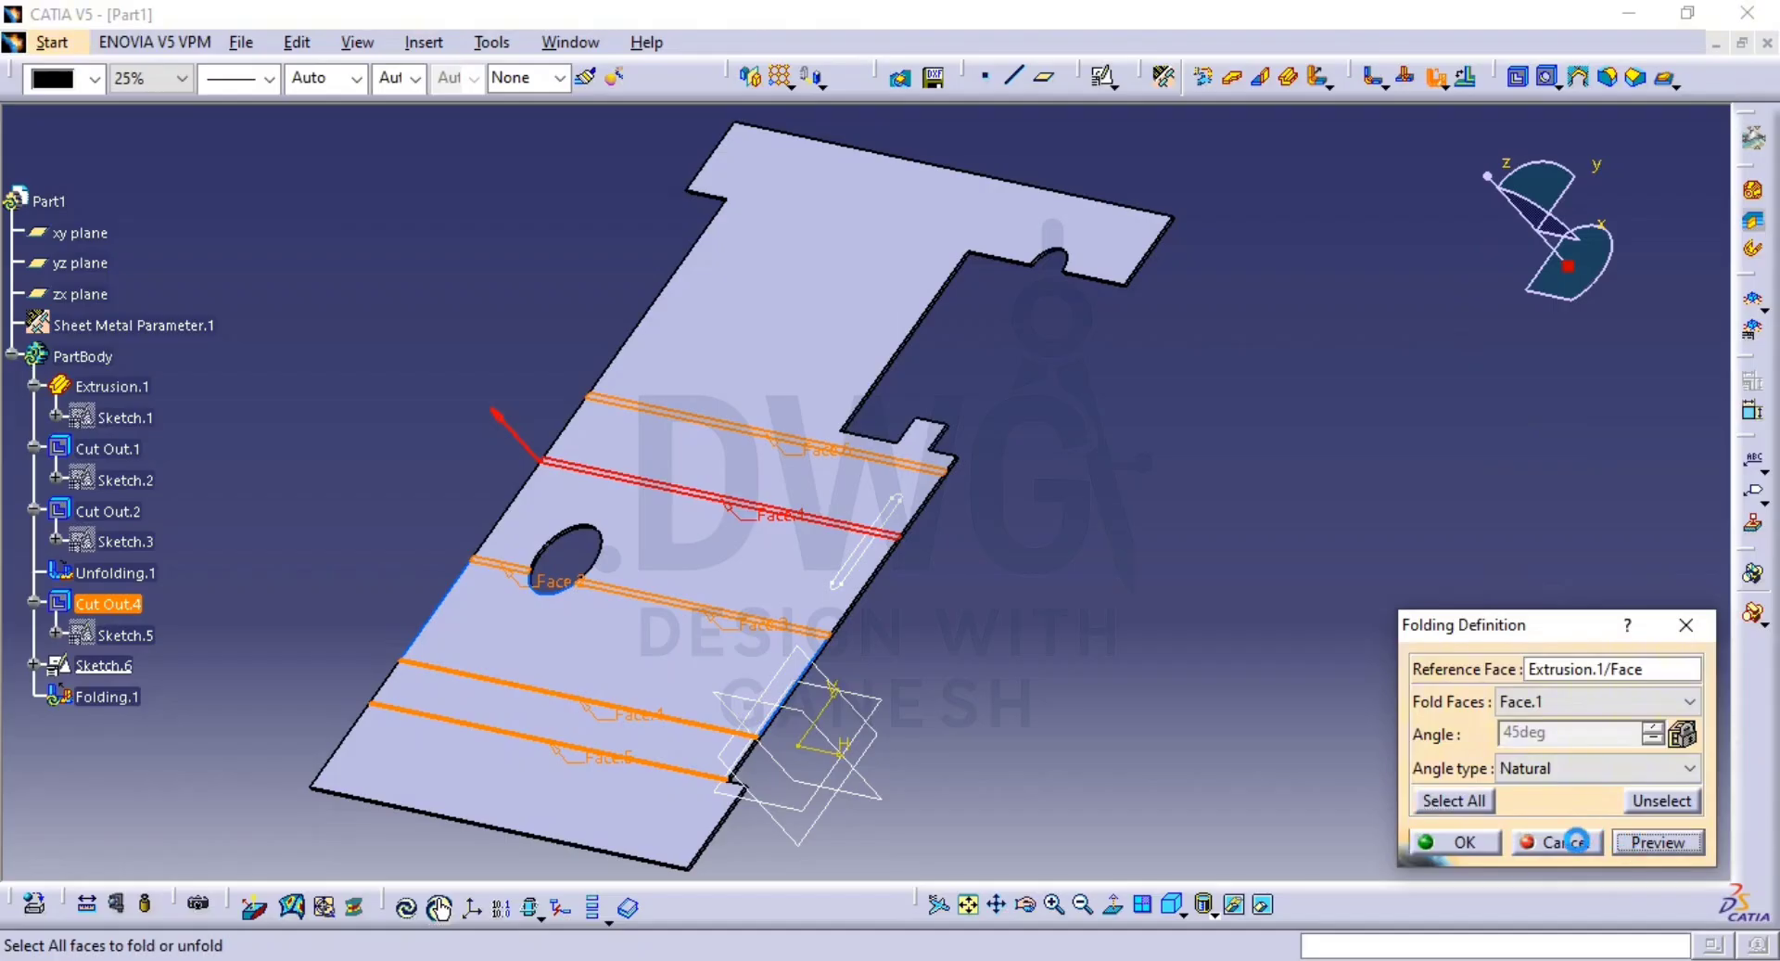
left_click(1461, 842)
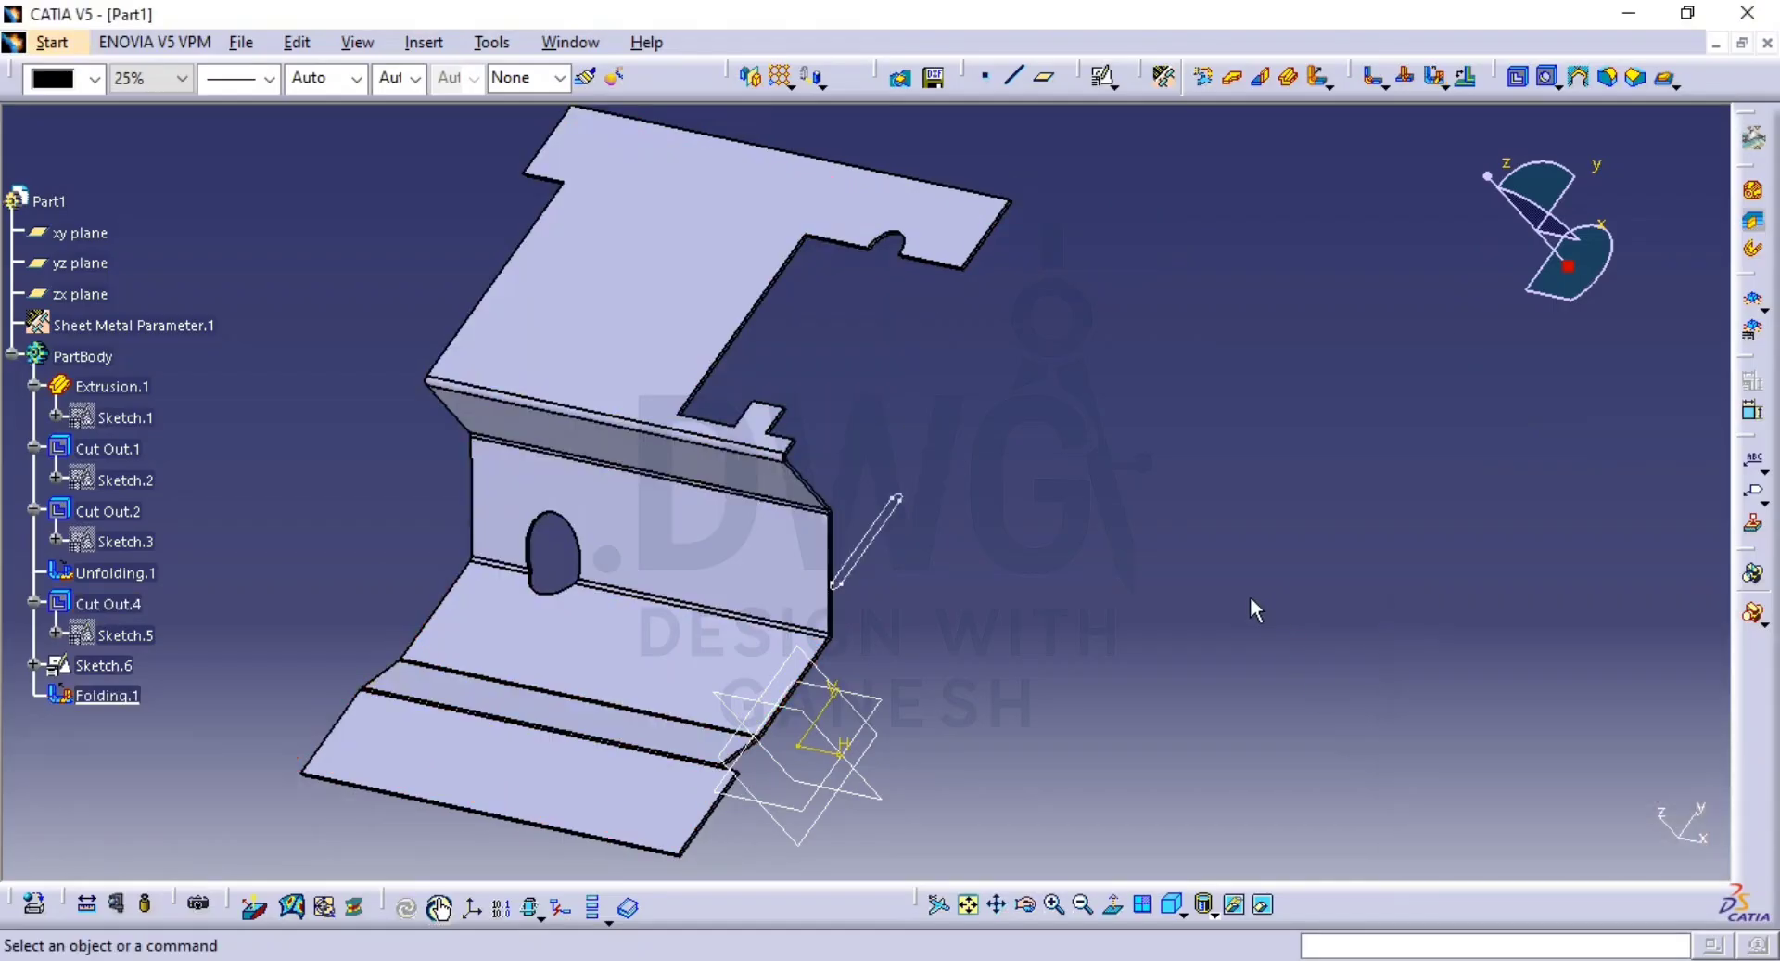
Delete the slot sketch from the part.
middle_click_drag(863, 582, 961, 589)
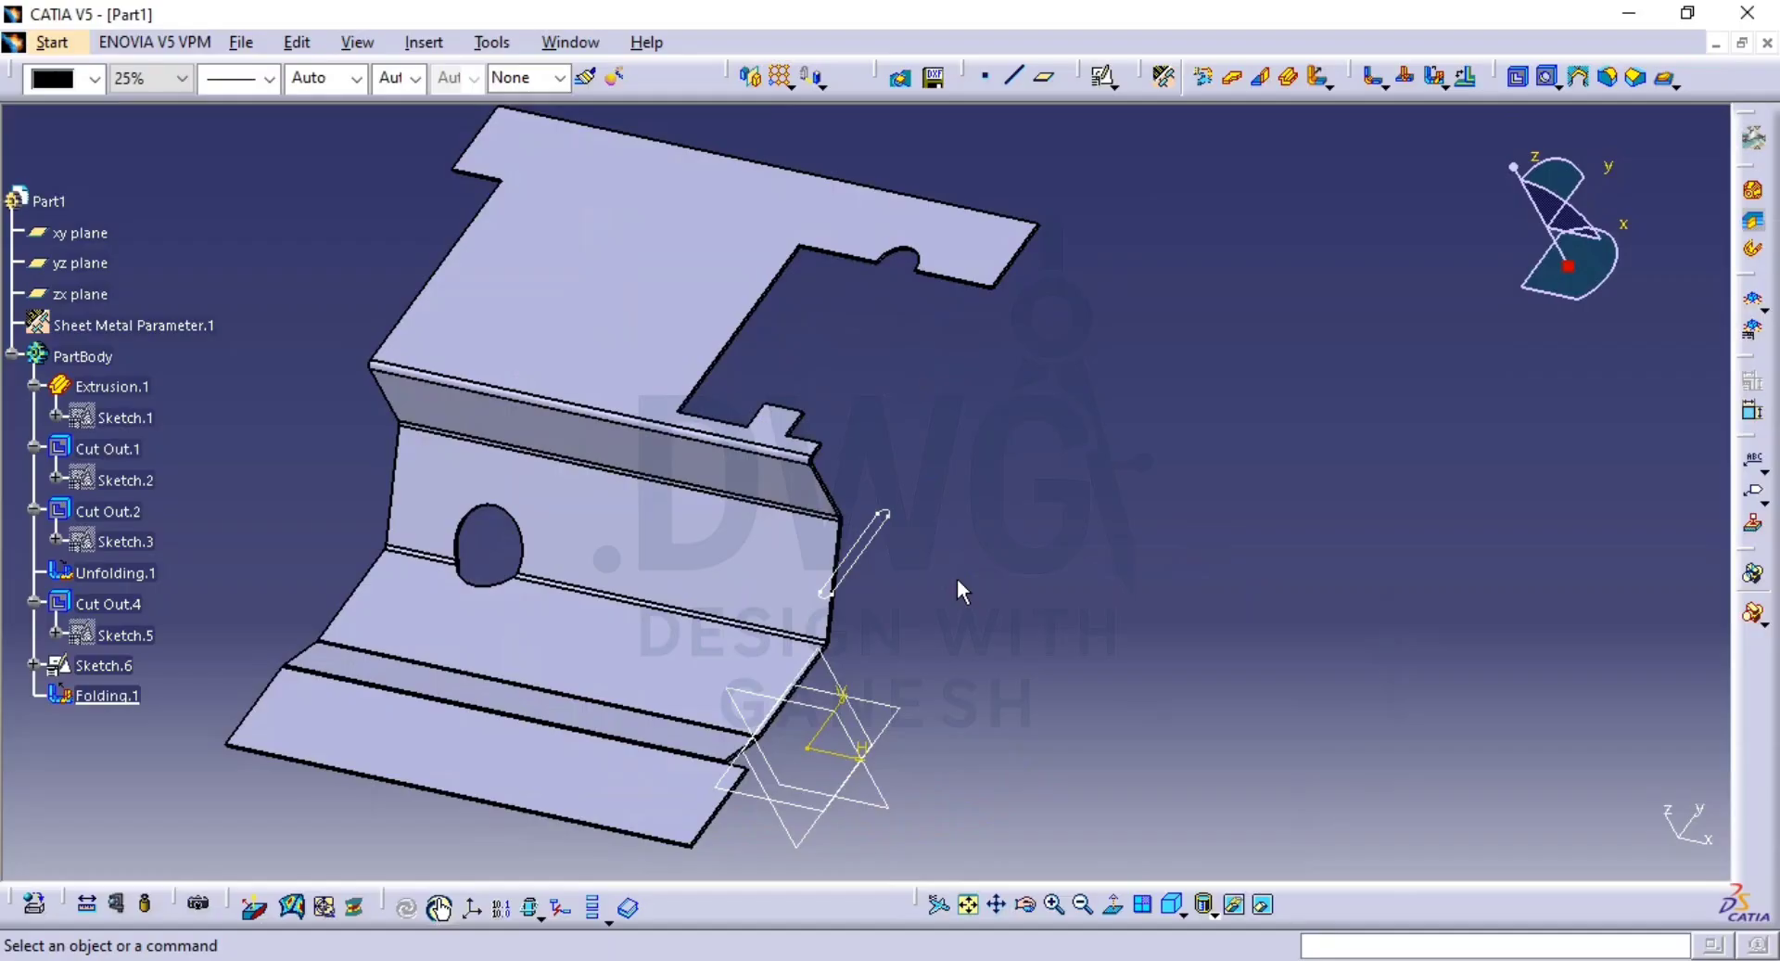
left_click(97, 663)
key("Return")
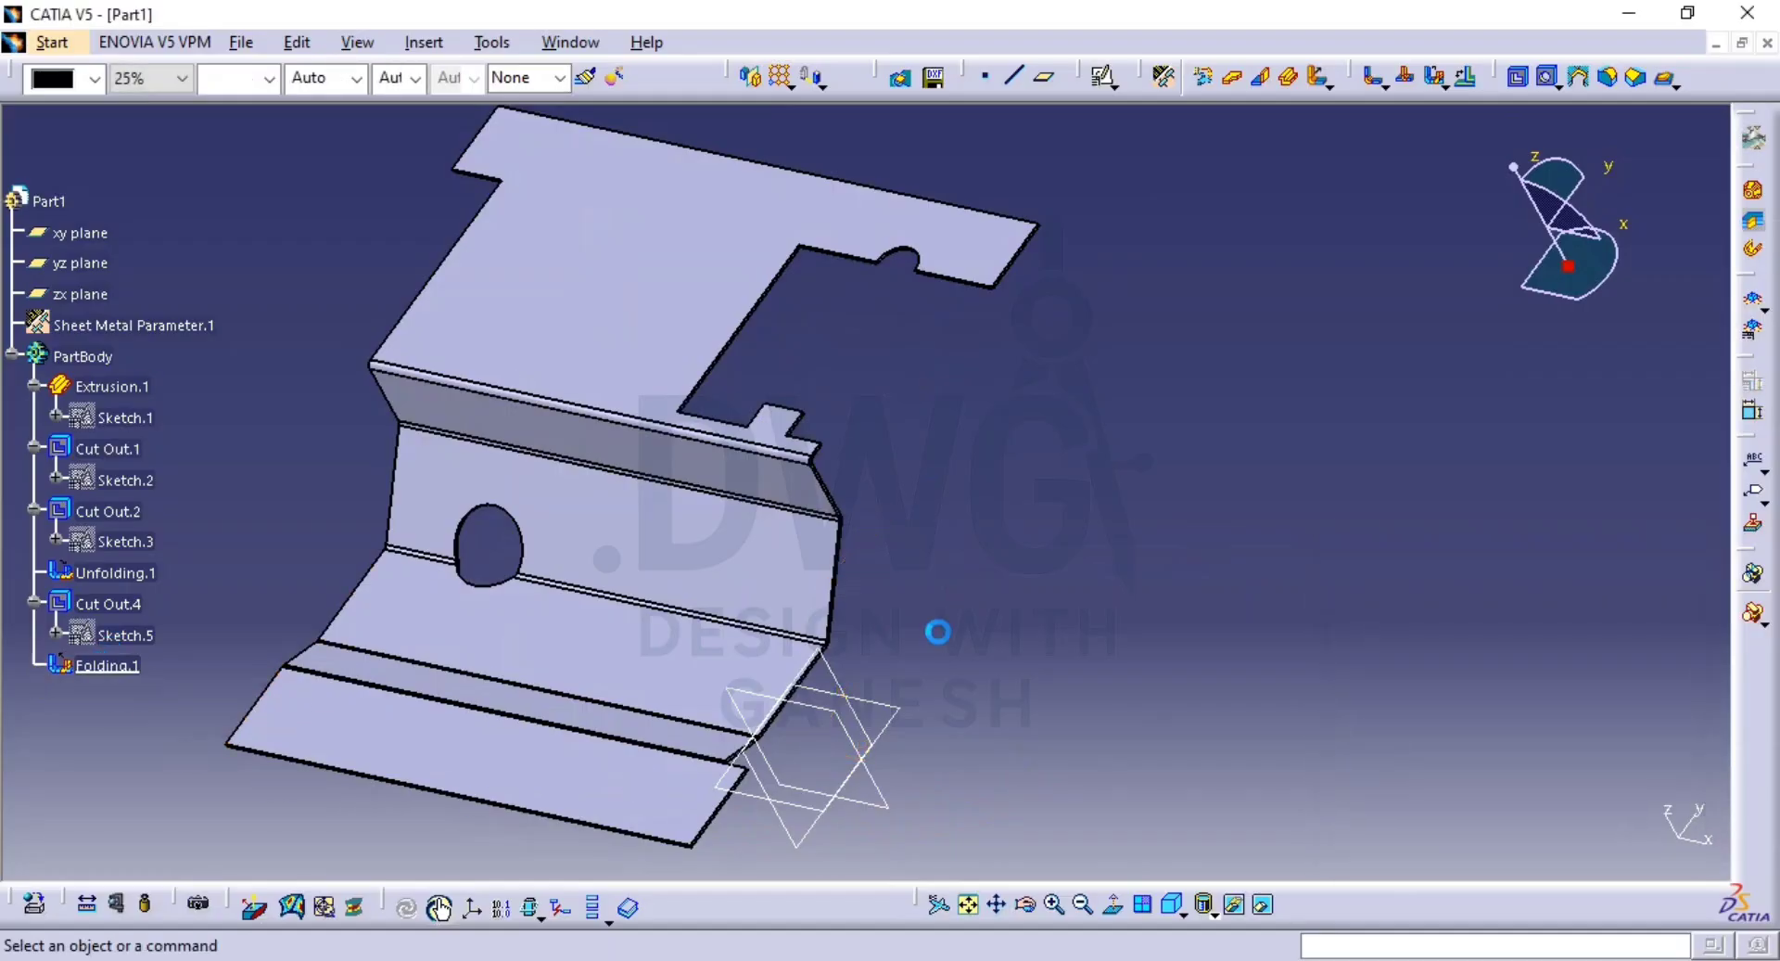
mouse_move(1188, 576)
middle_mouse_down()
mouse_move(1311, 548)
mouse_move(1268, 493)
middle_mouse_up()
middle_click_drag(1339, 542, 1405, 558)
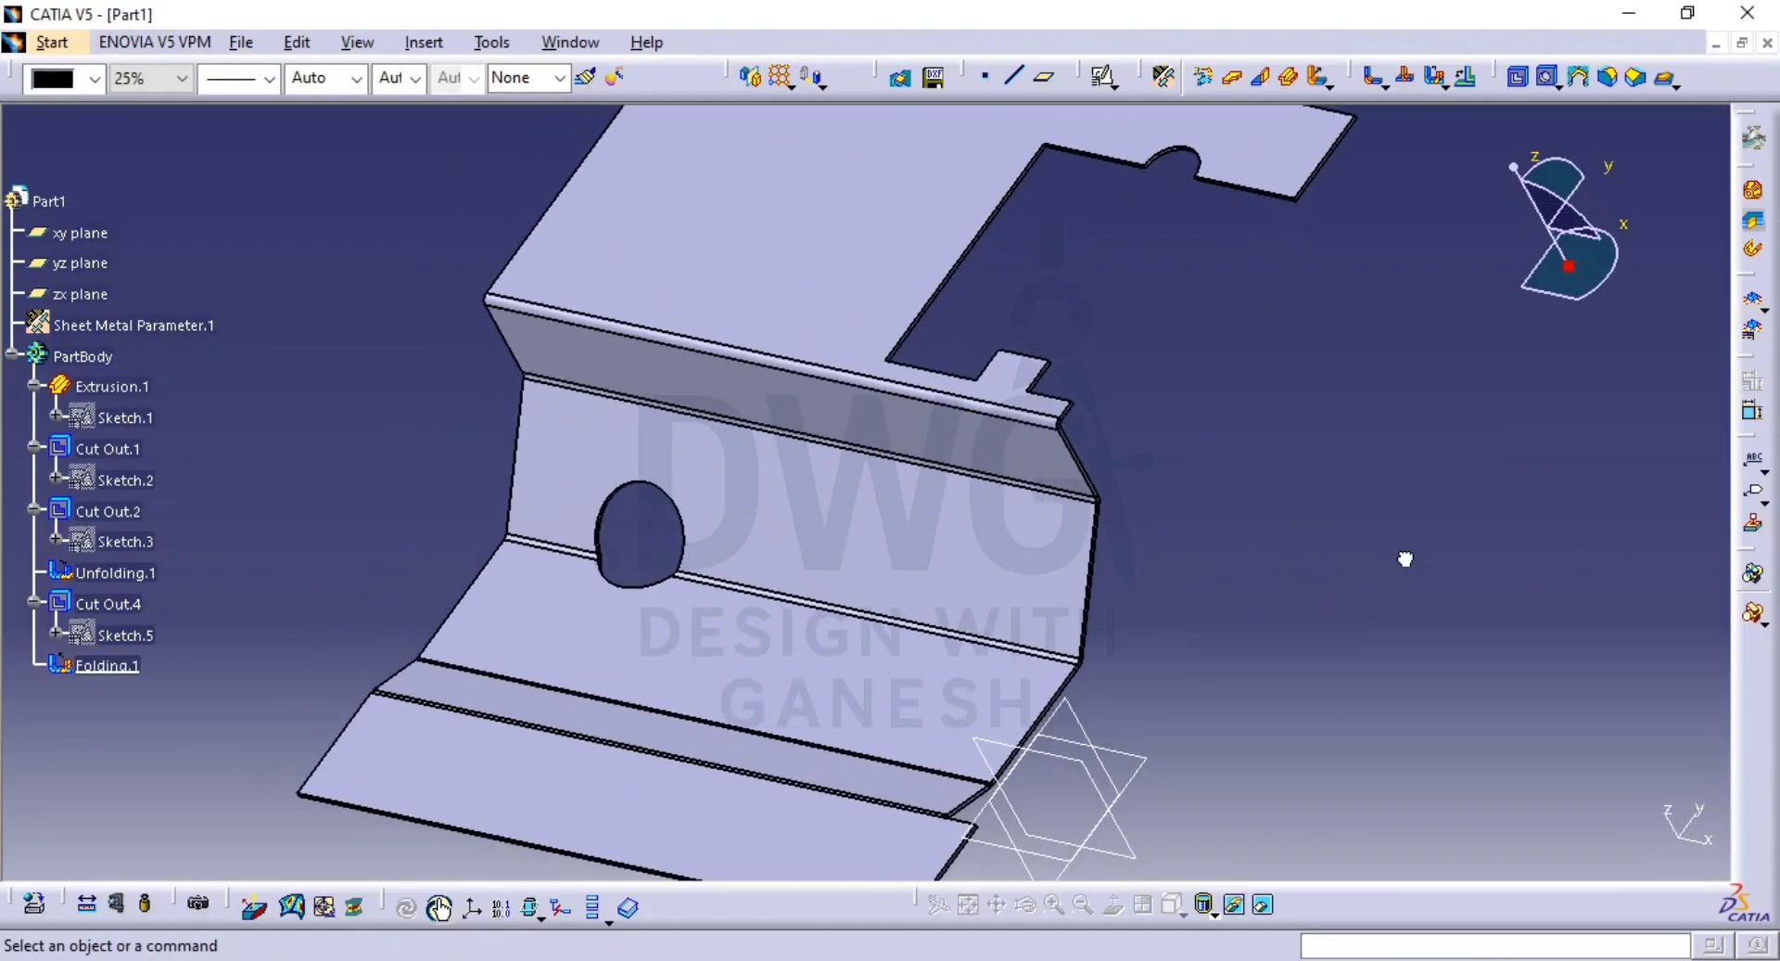
Create a positioned sketch on the vertical wall below the top flange and draw a vertical elongated hole near the wall's end.
left_click(1102, 76)
left_click(1019, 469)
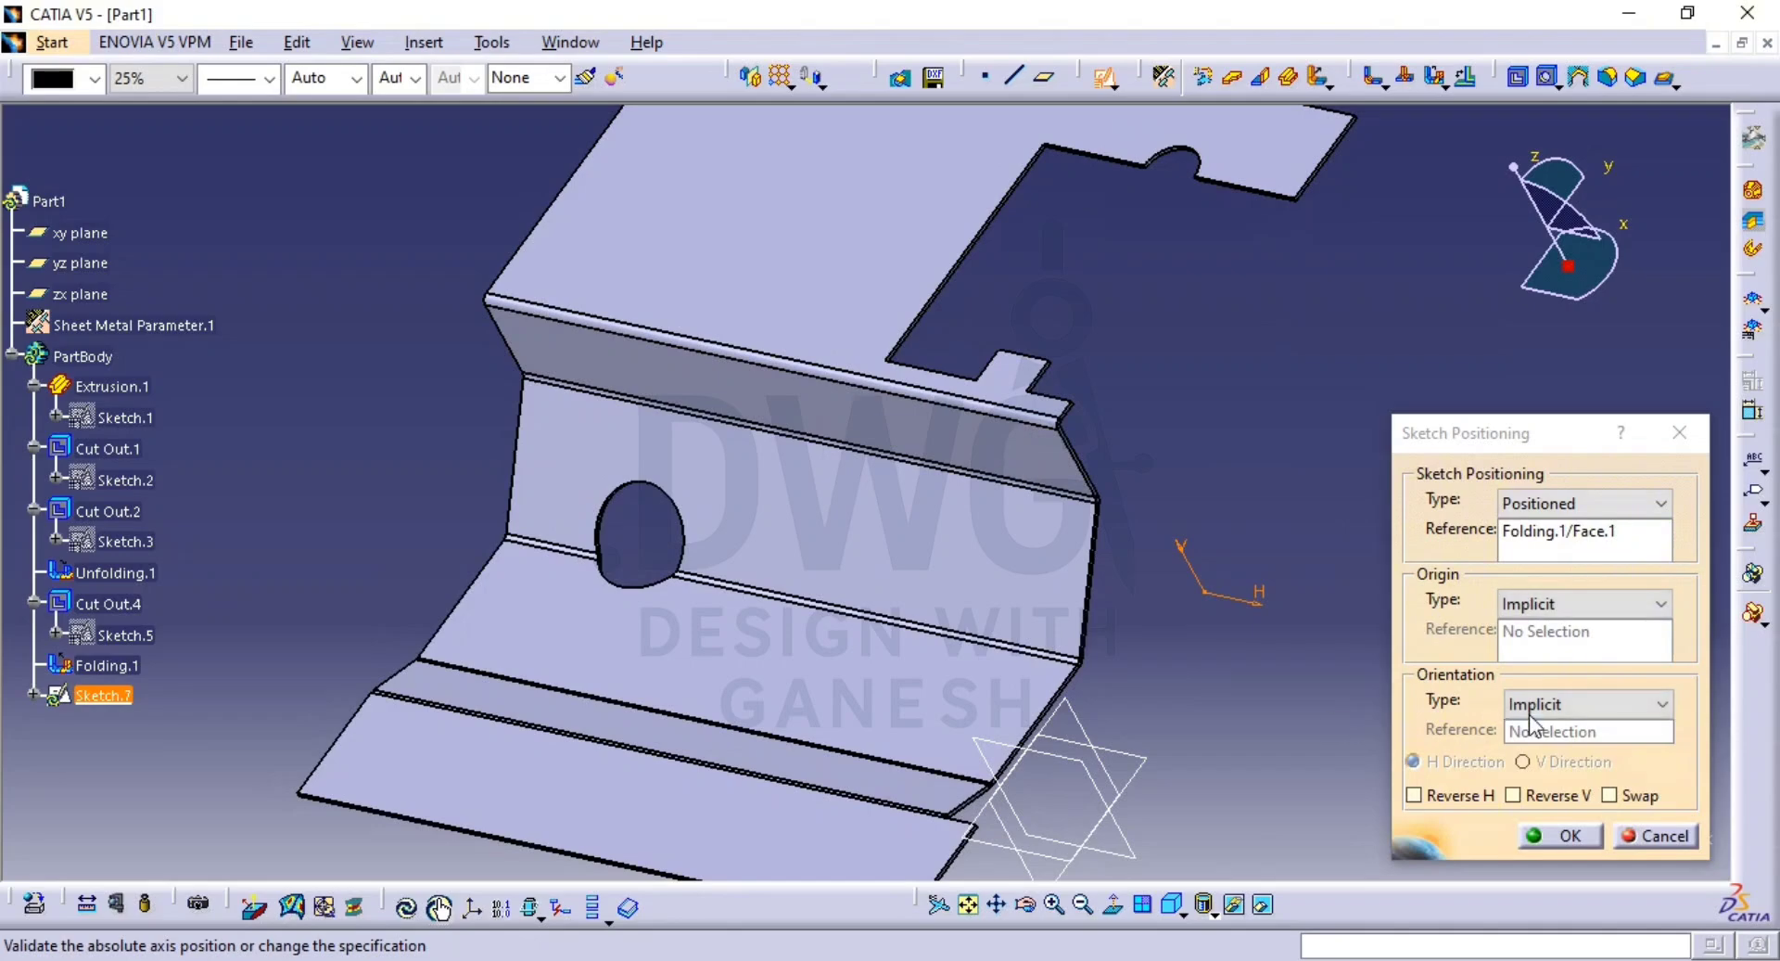
left_click(1541, 835)
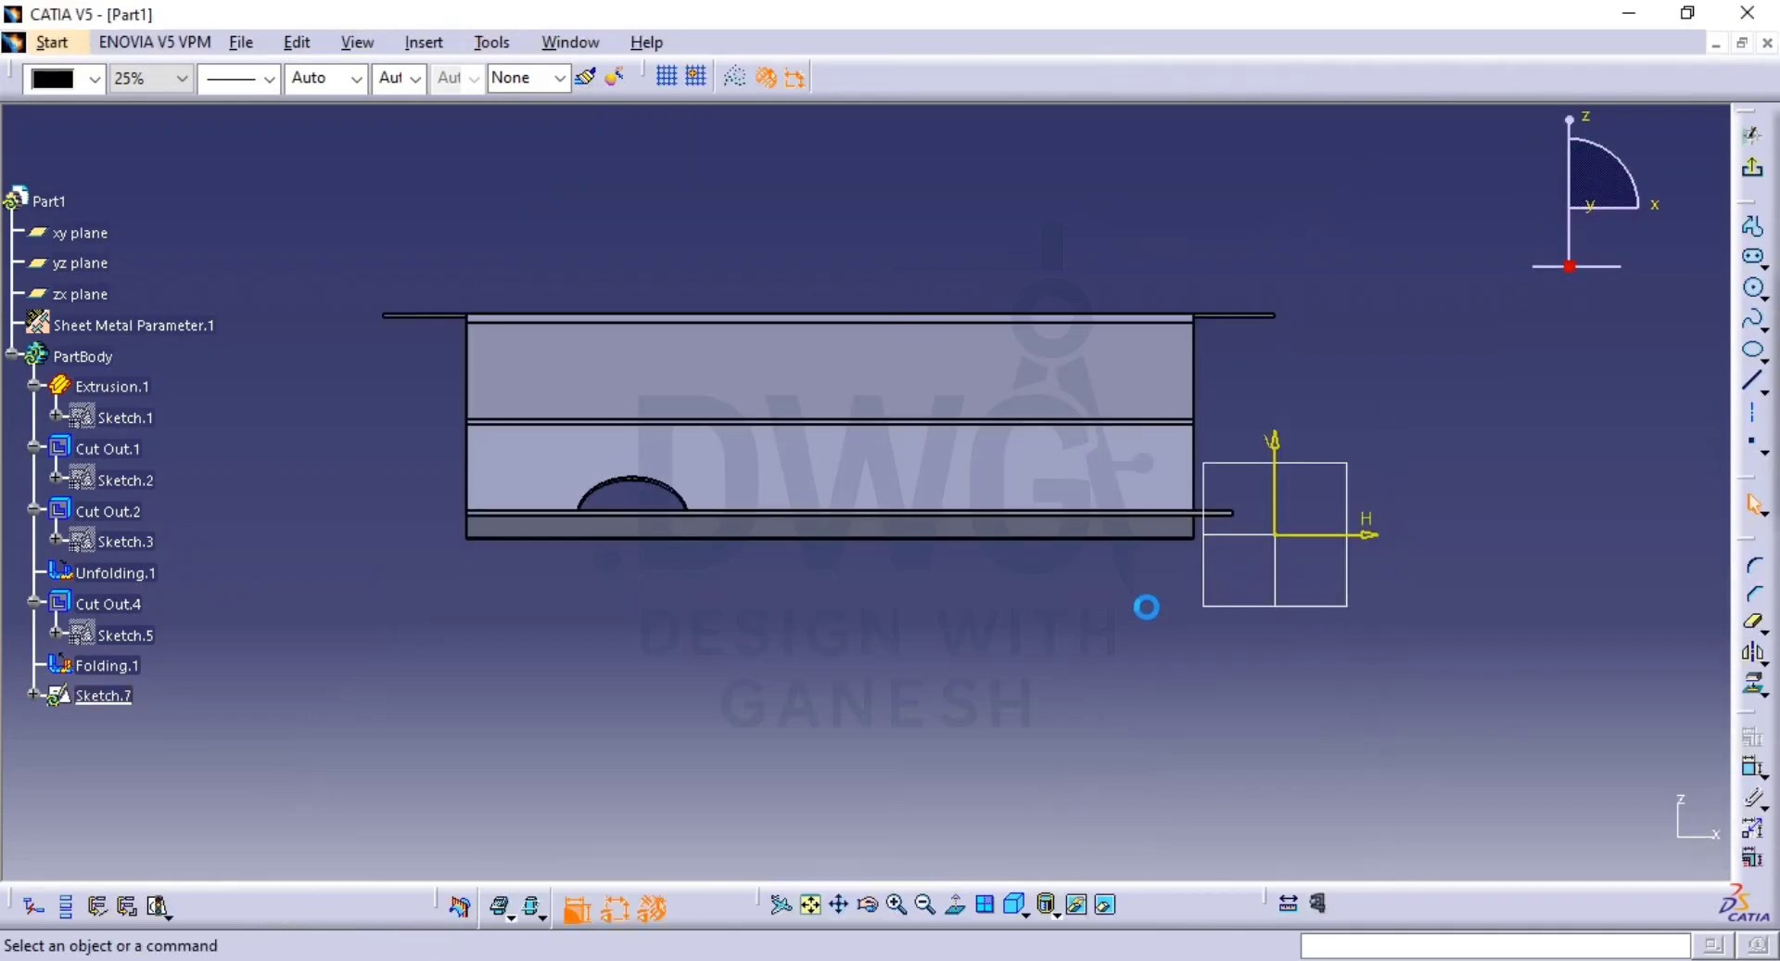
mouse_move(1260, 587)
middle_mouse_down()
mouse_move(1304, 450)
mouse_move(1023, 582)
middle_mouse_up()
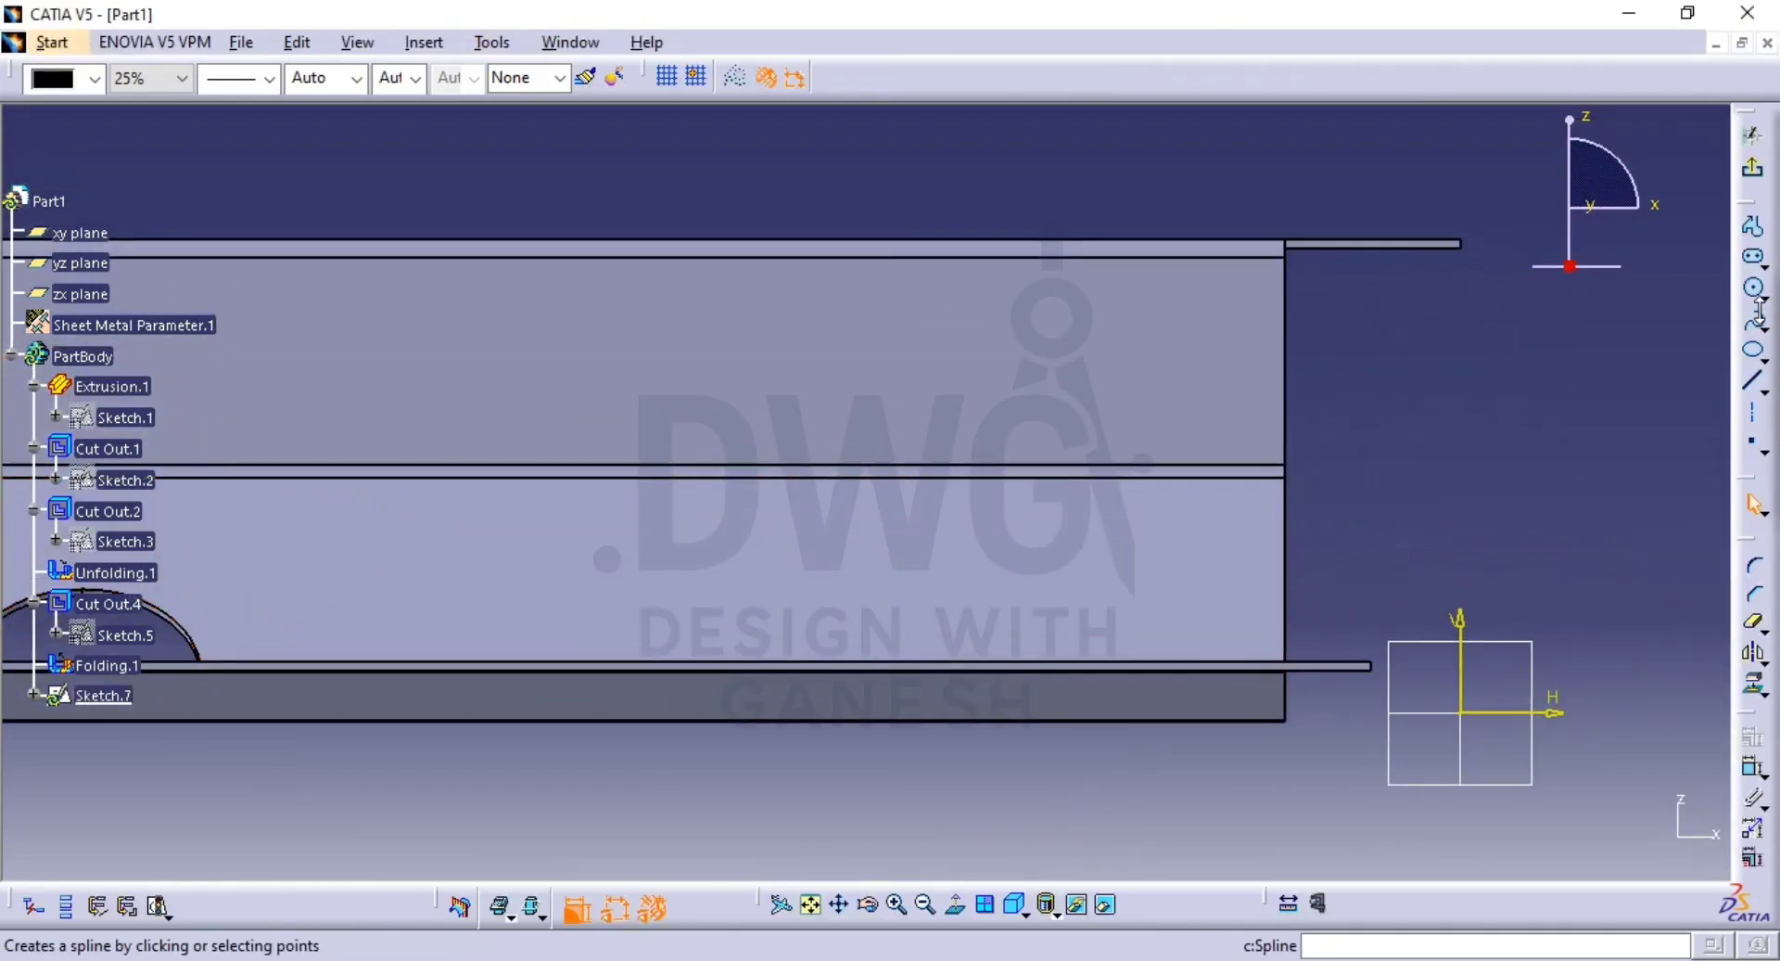
left_click(1204, 318)
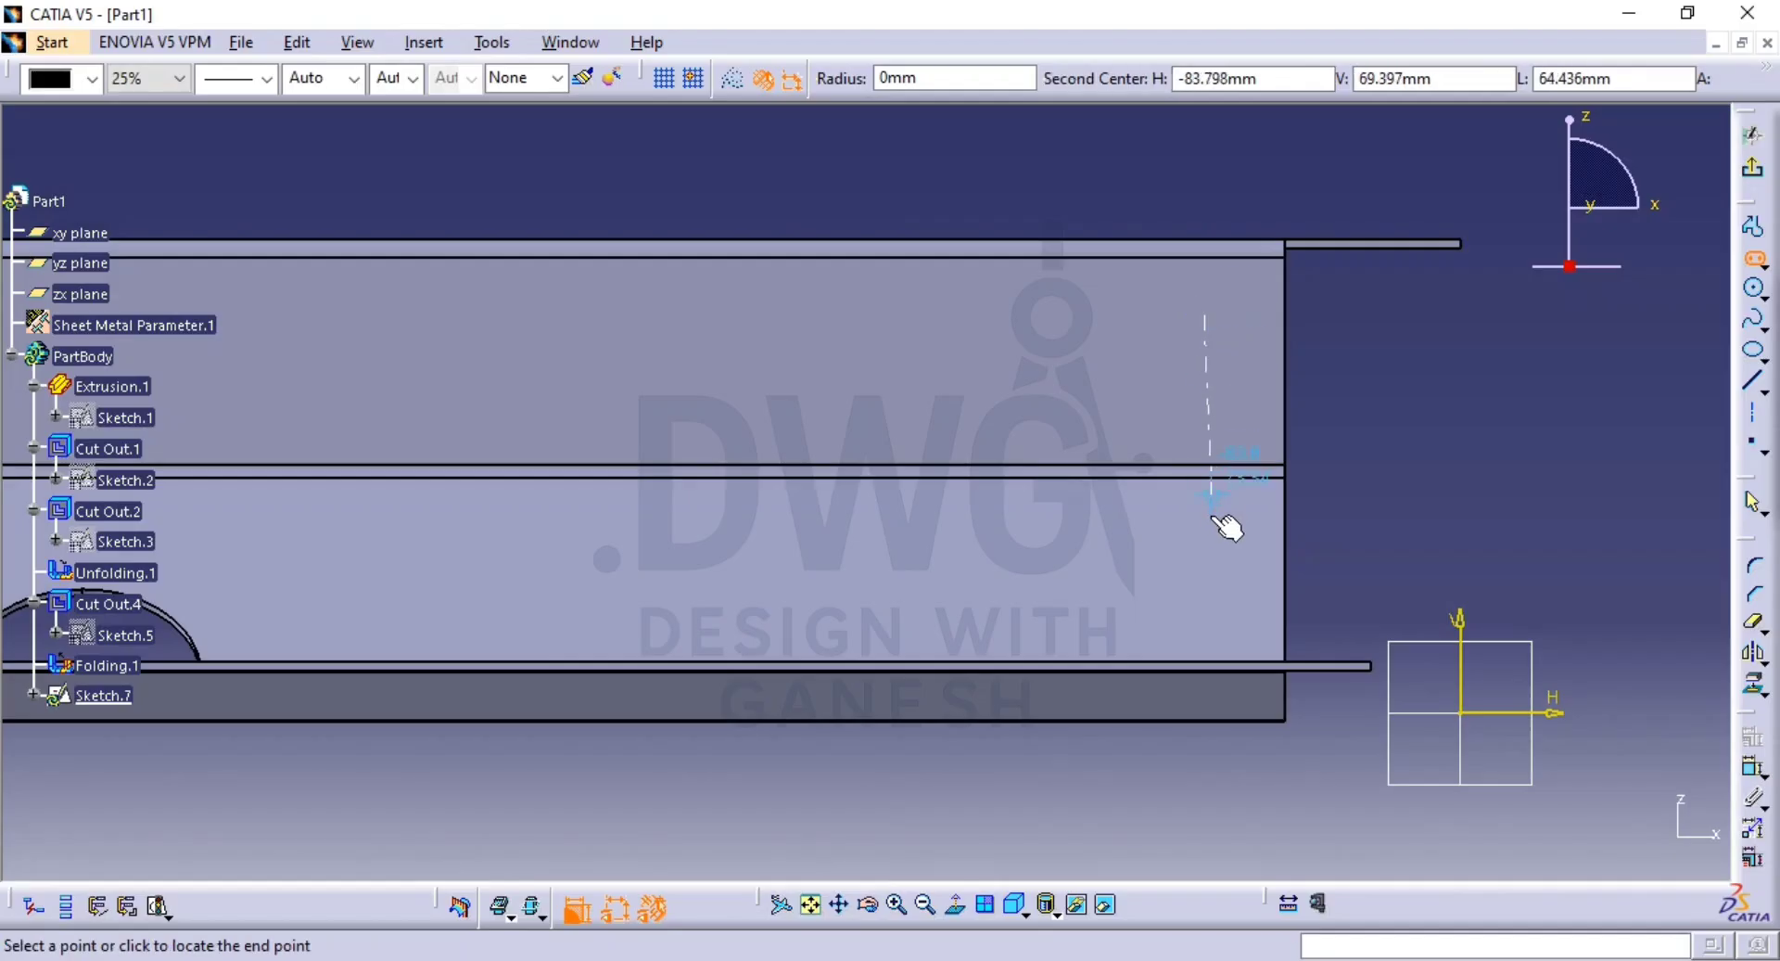
left_click(1203, 580)
left_click(1231, 556)
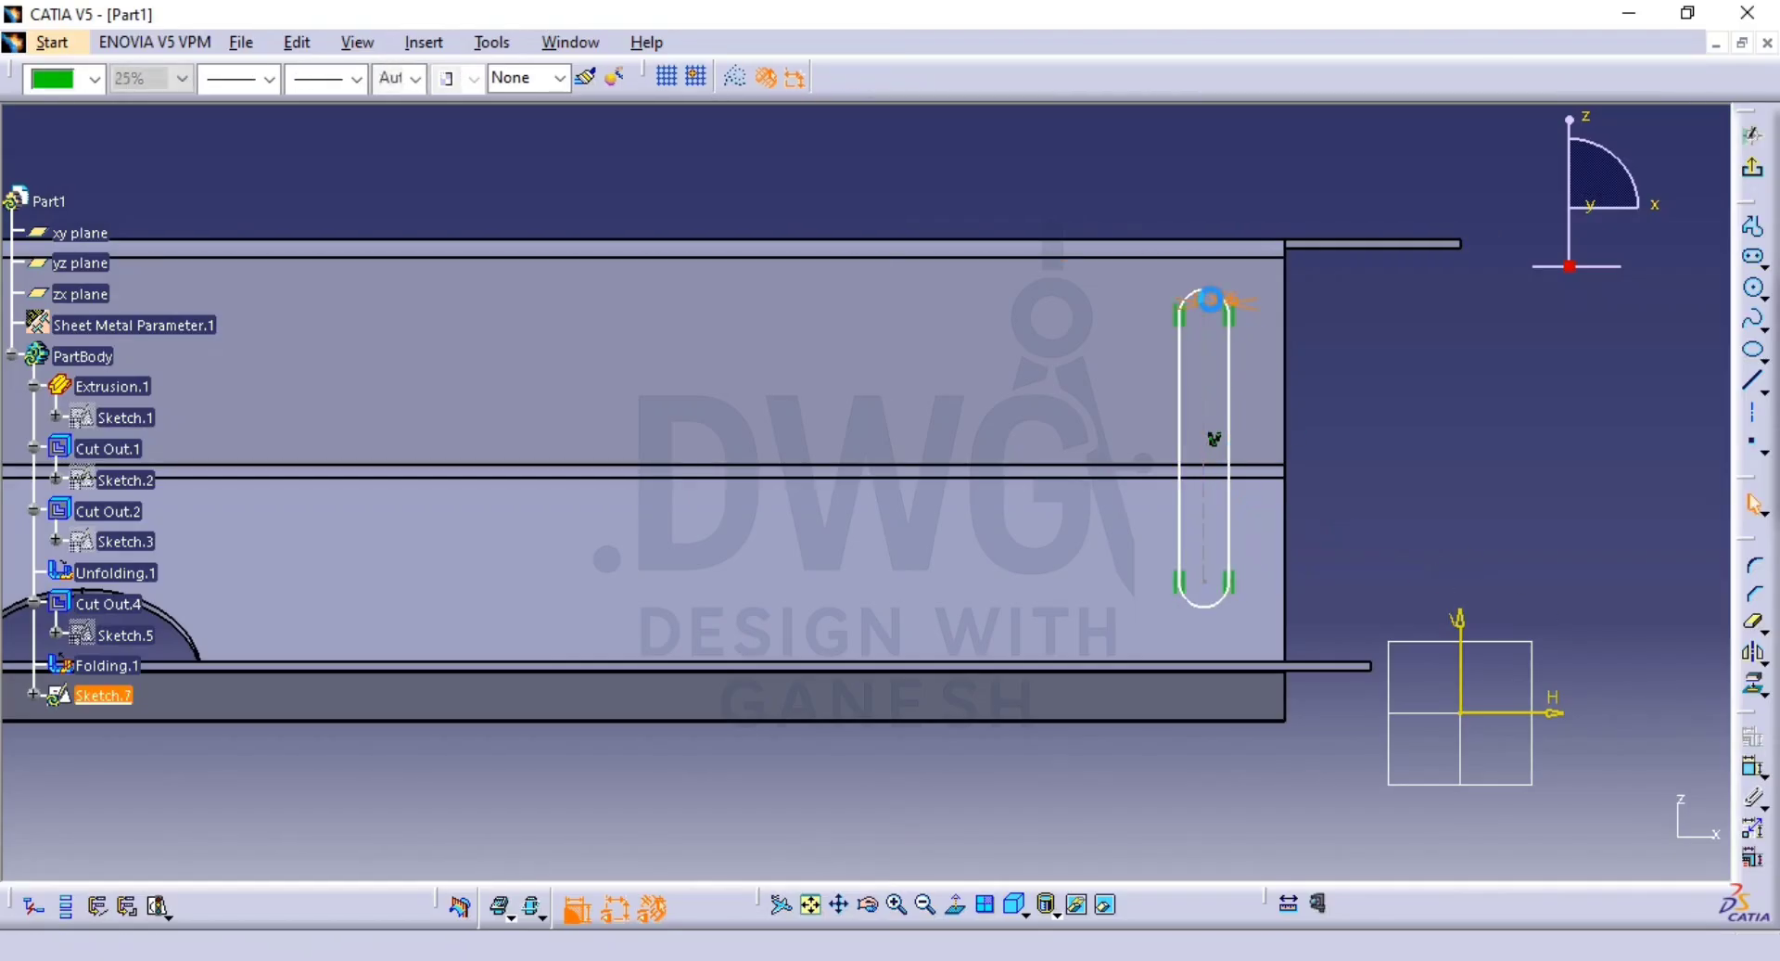
Set the elongated hole's radius to 6.5 mm.
double_click(1205, 302)
type("6,")
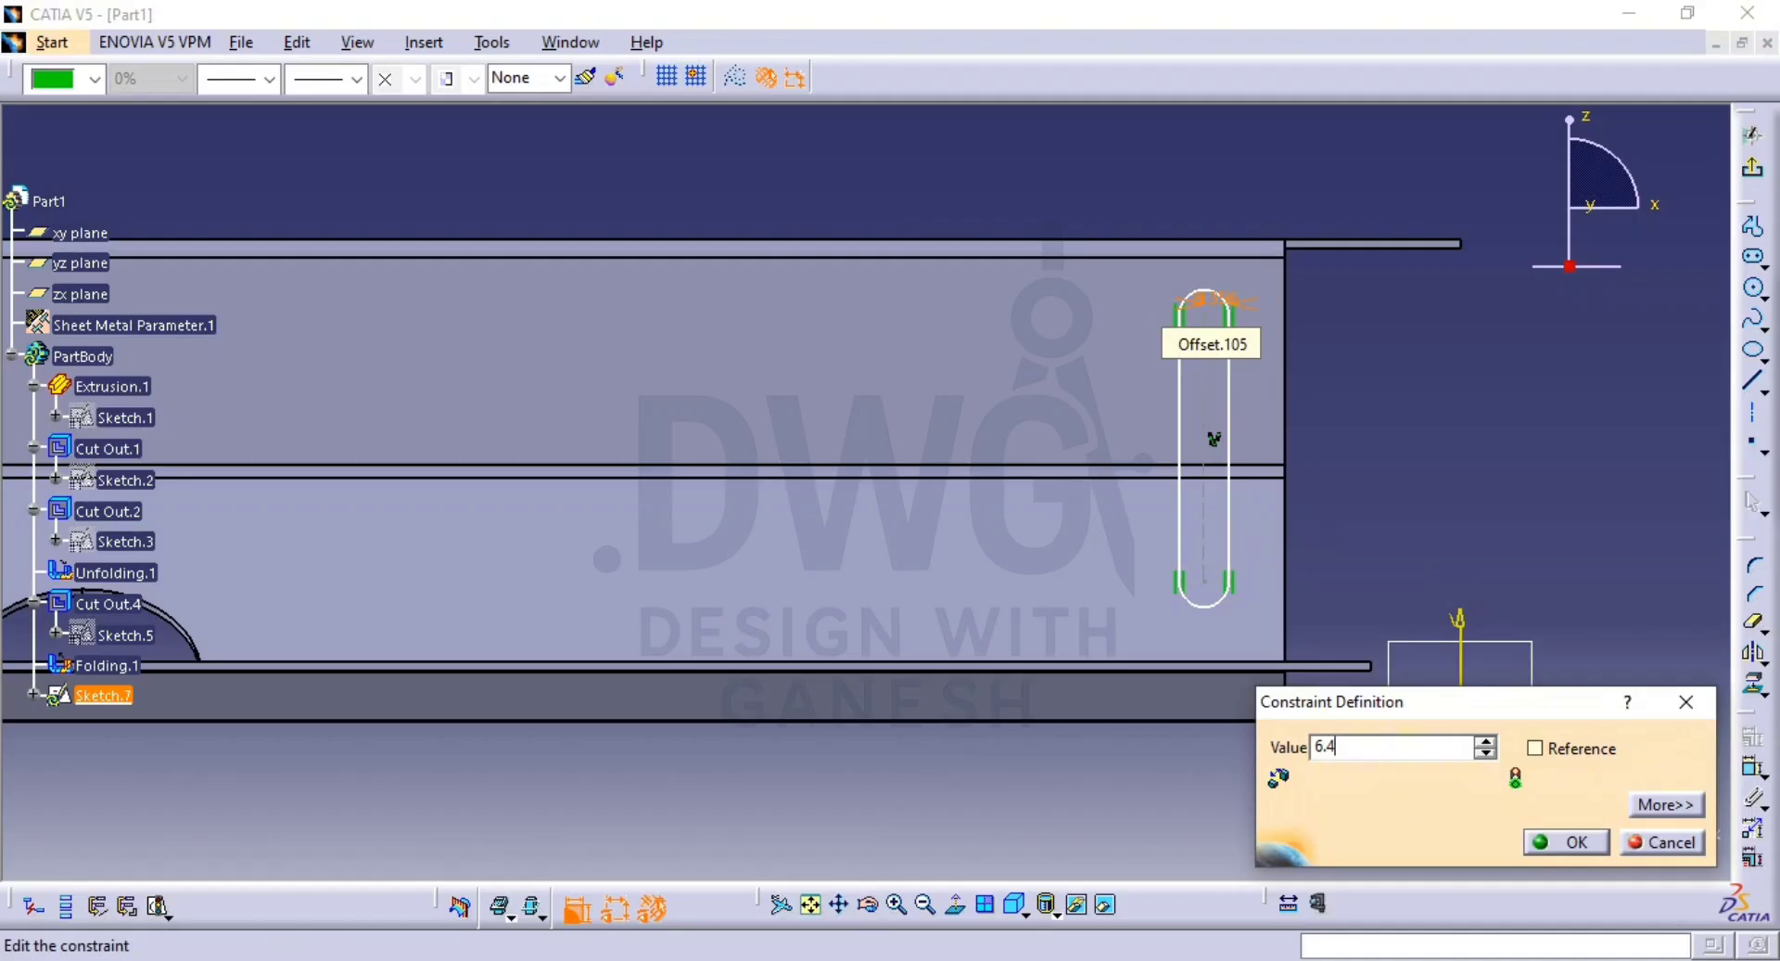
type("4")
key("Return")
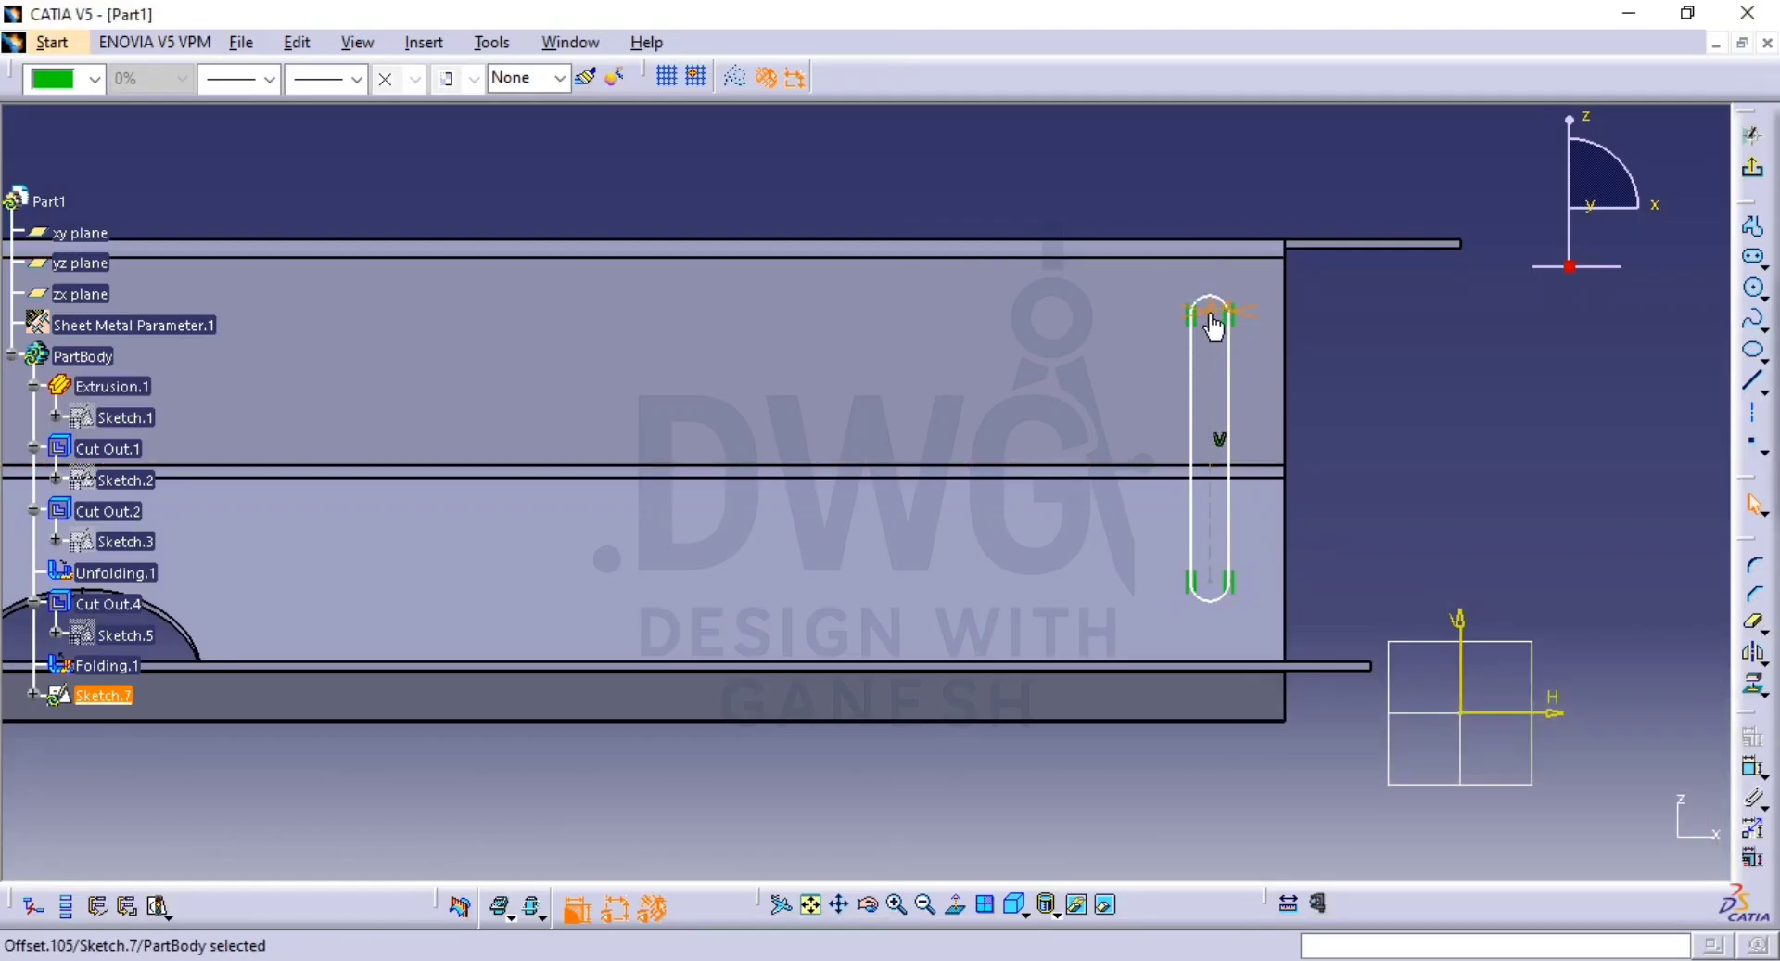
double_click(1218, 304)
type("6,5")
key("Return")
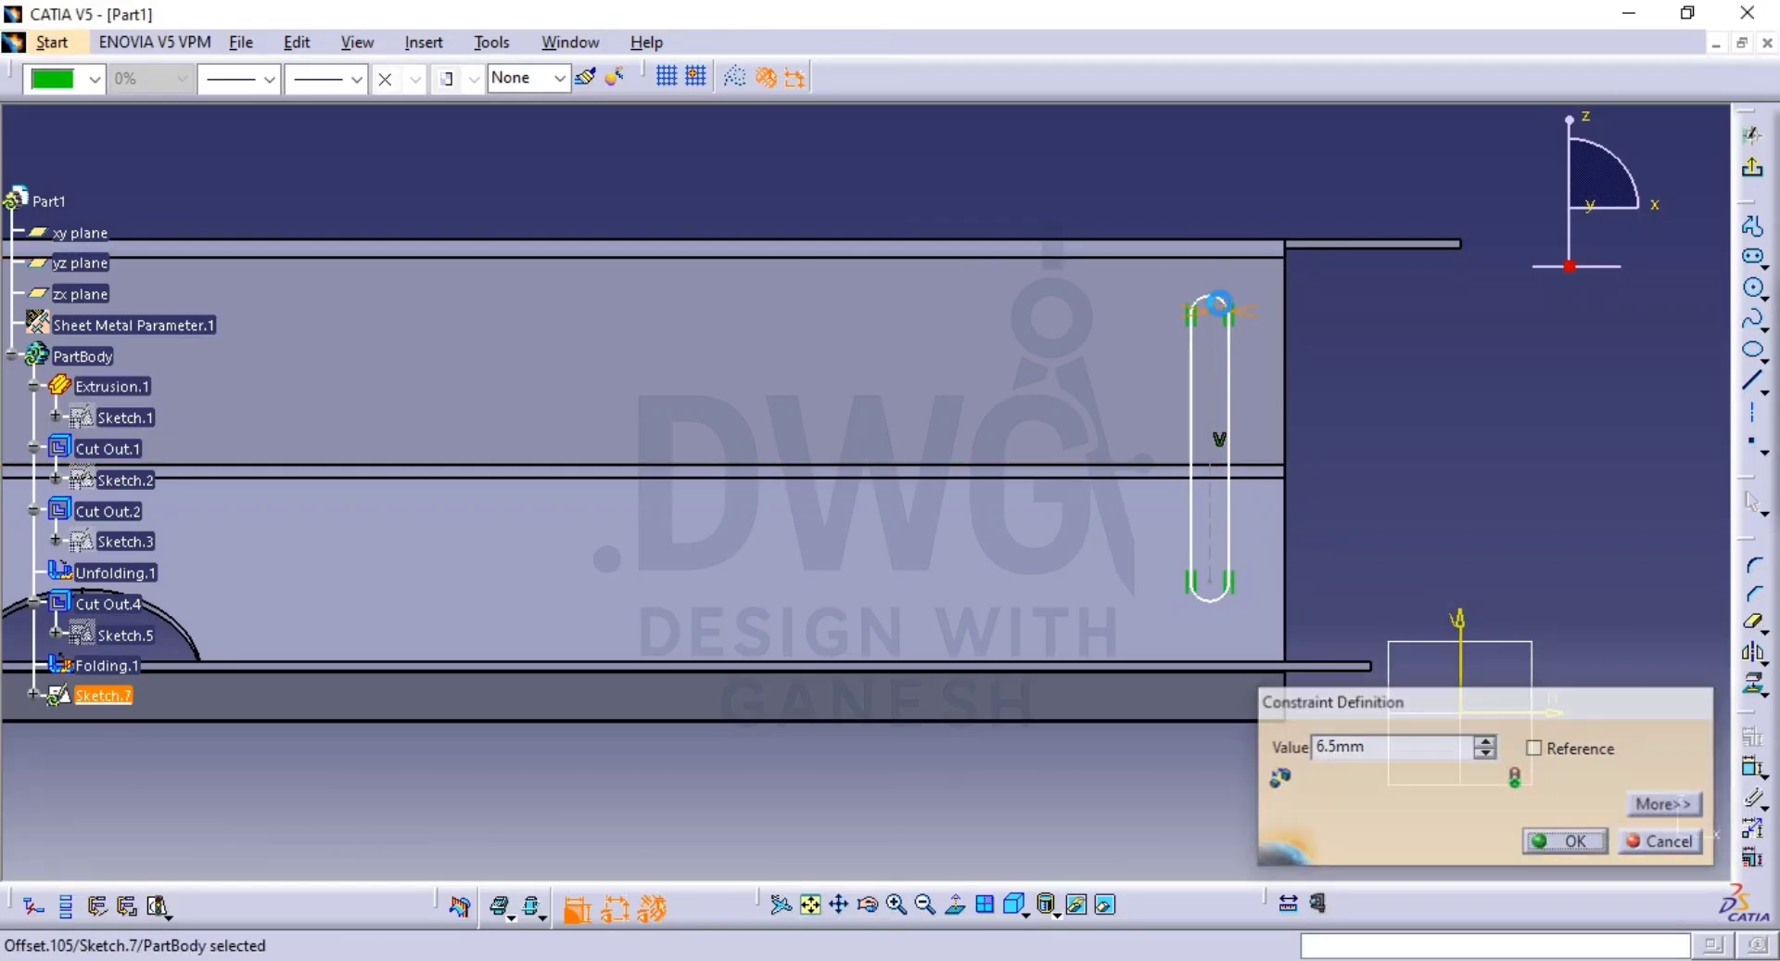
left_click(1403, 511)
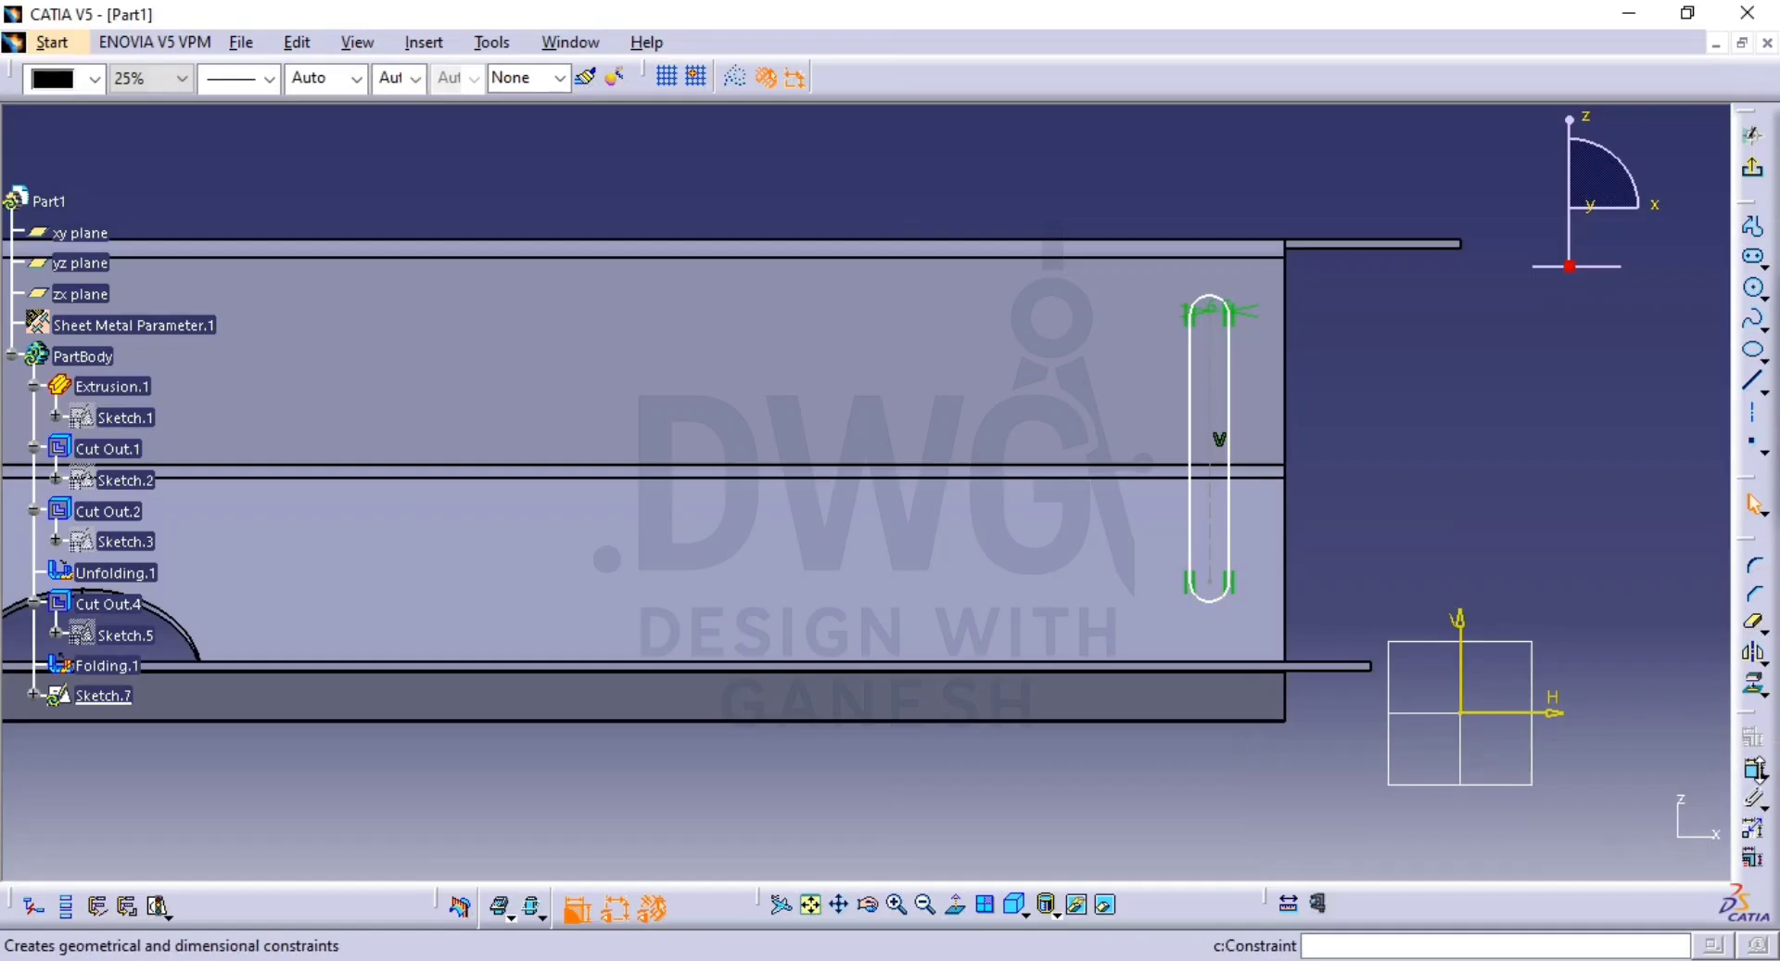
Dimension the elongated hole's straight side and set its length to 98 mm.
left_click(1759, 775)
left_click(1757, 786)
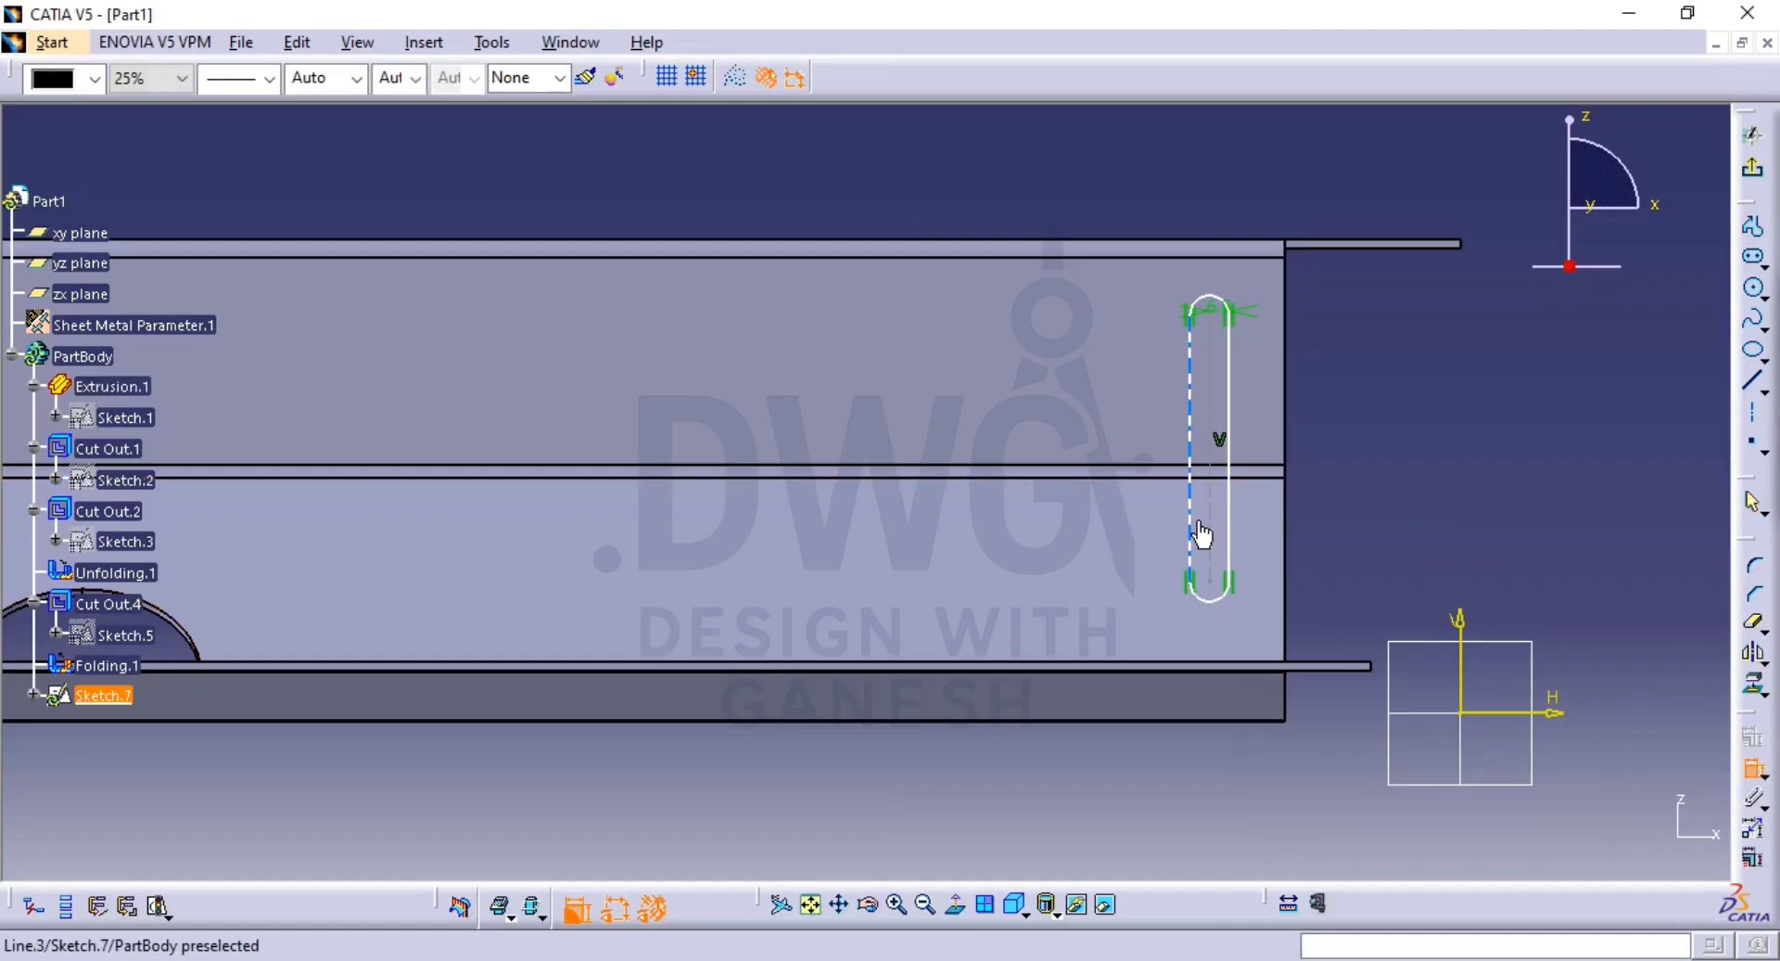
left_click(1218, 556)
left_click(1418, 486)
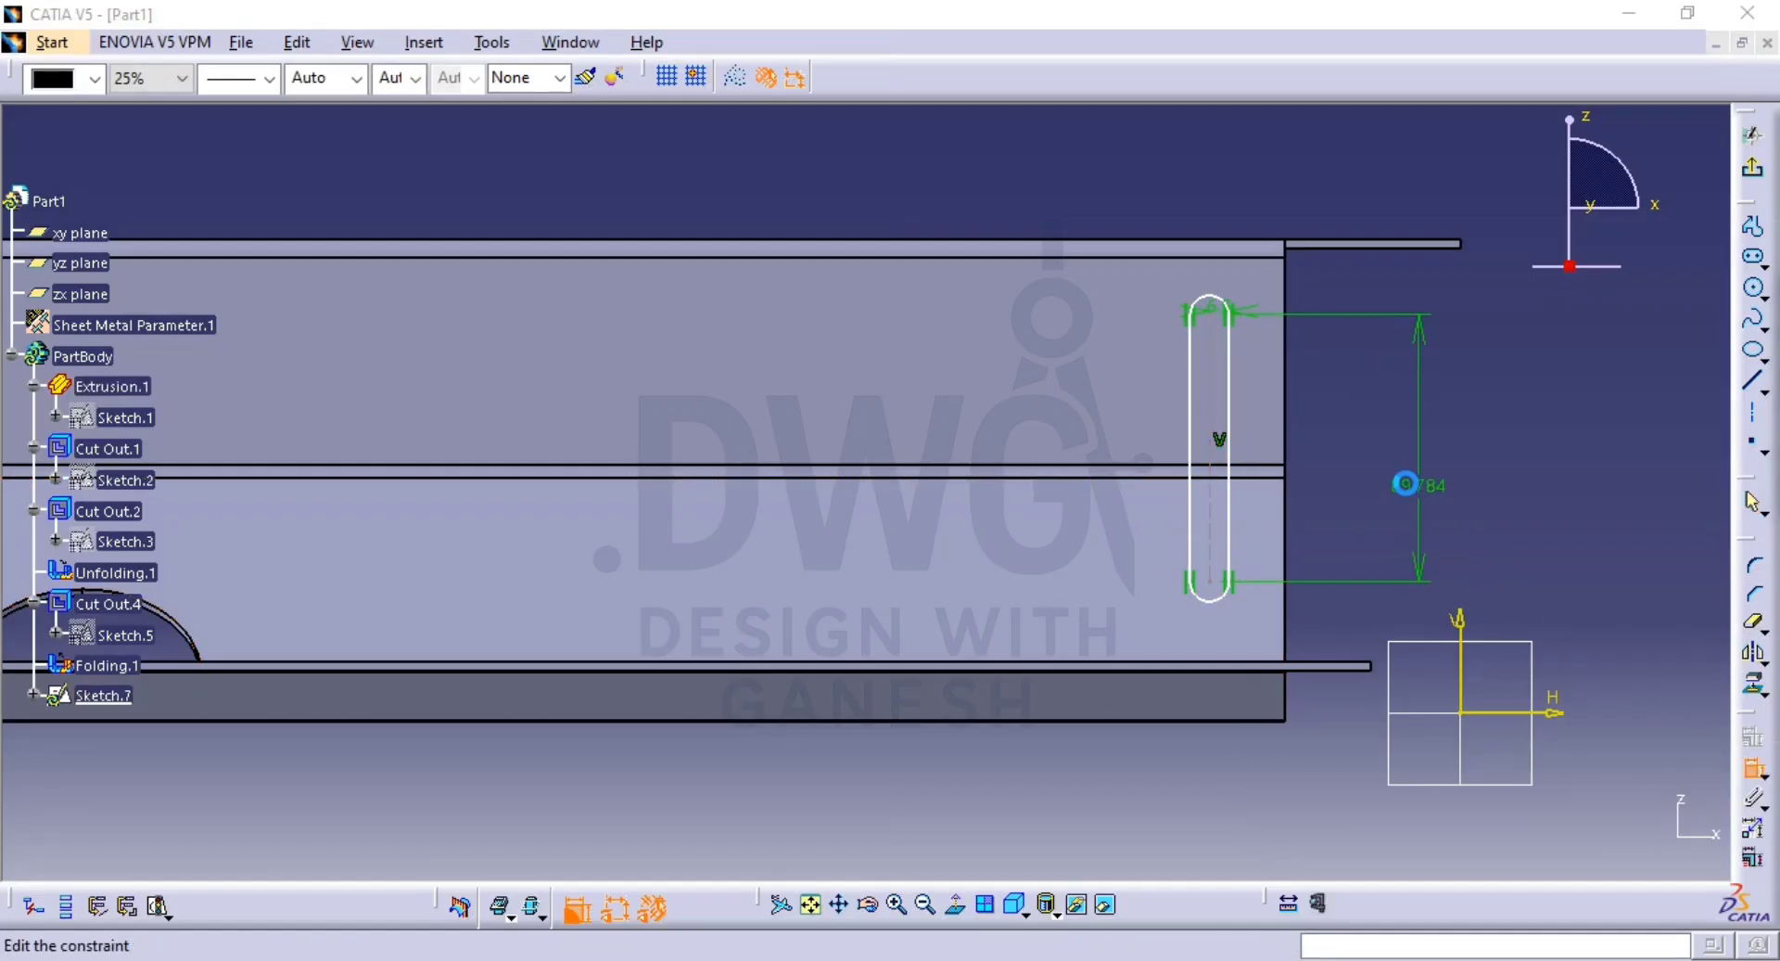
double_click(1418, 483)
type("98")
key("Return")
Dimension the slot's upper arc centre from the part's top edge at 36.5 mm according to the reference drawing.
key("alt+Tab")
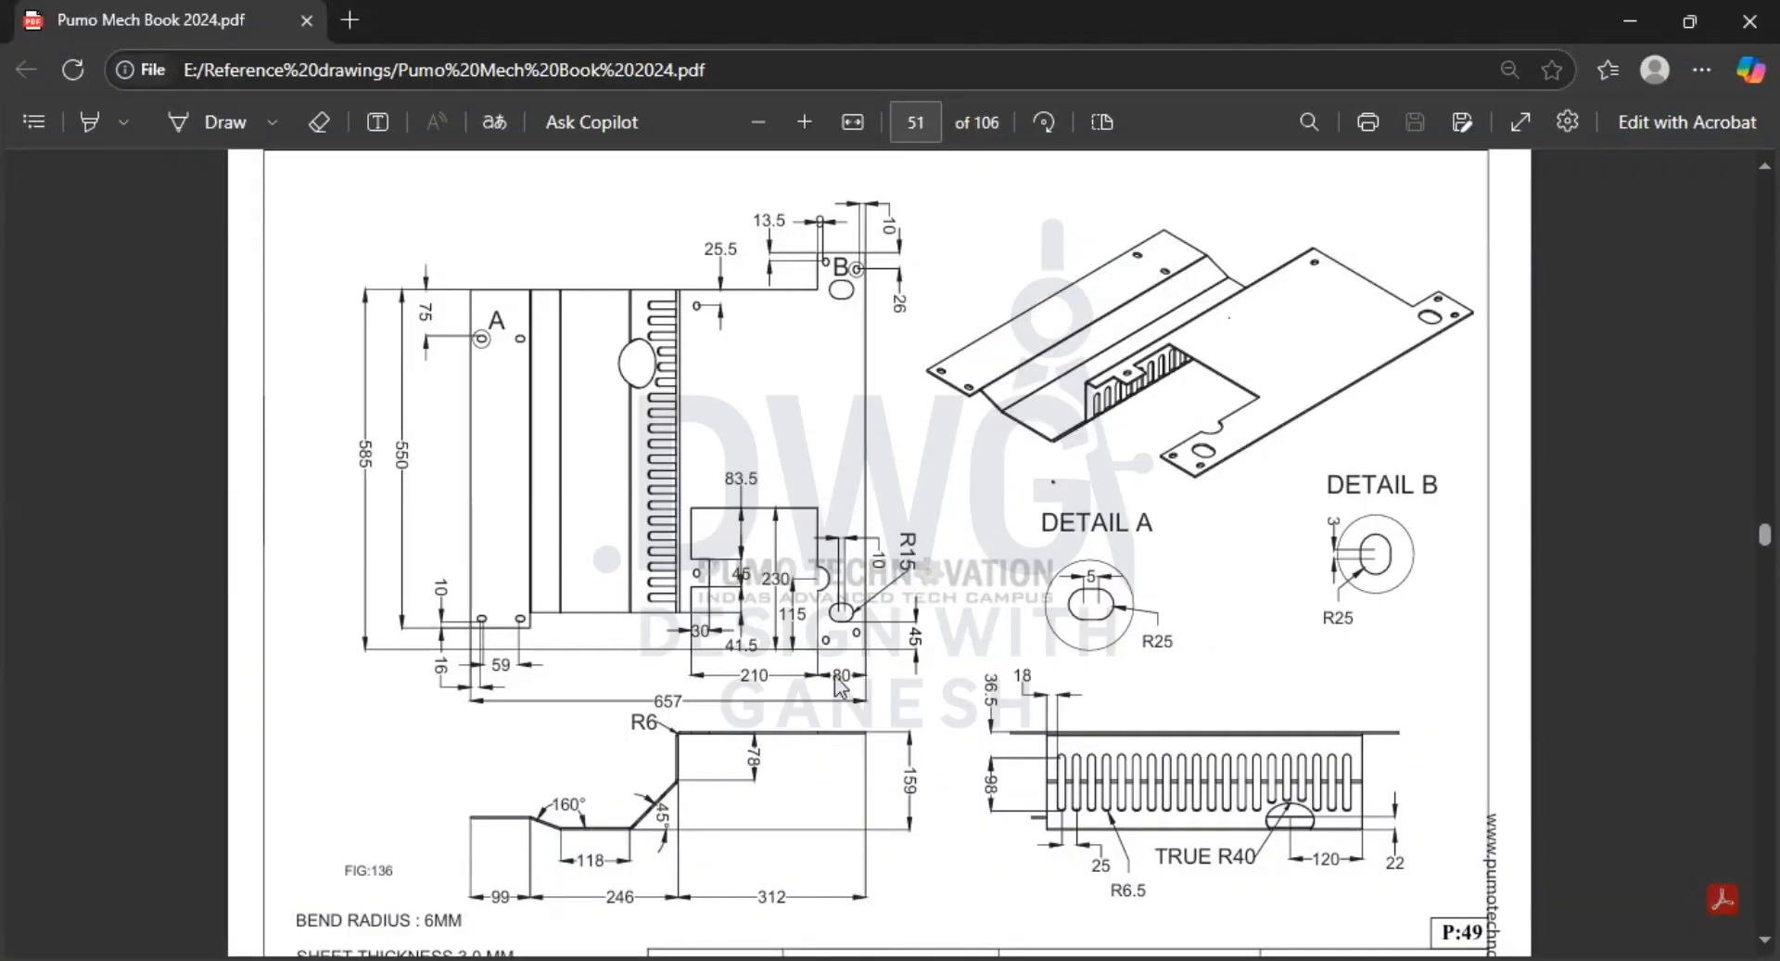
key("alt+Tab")
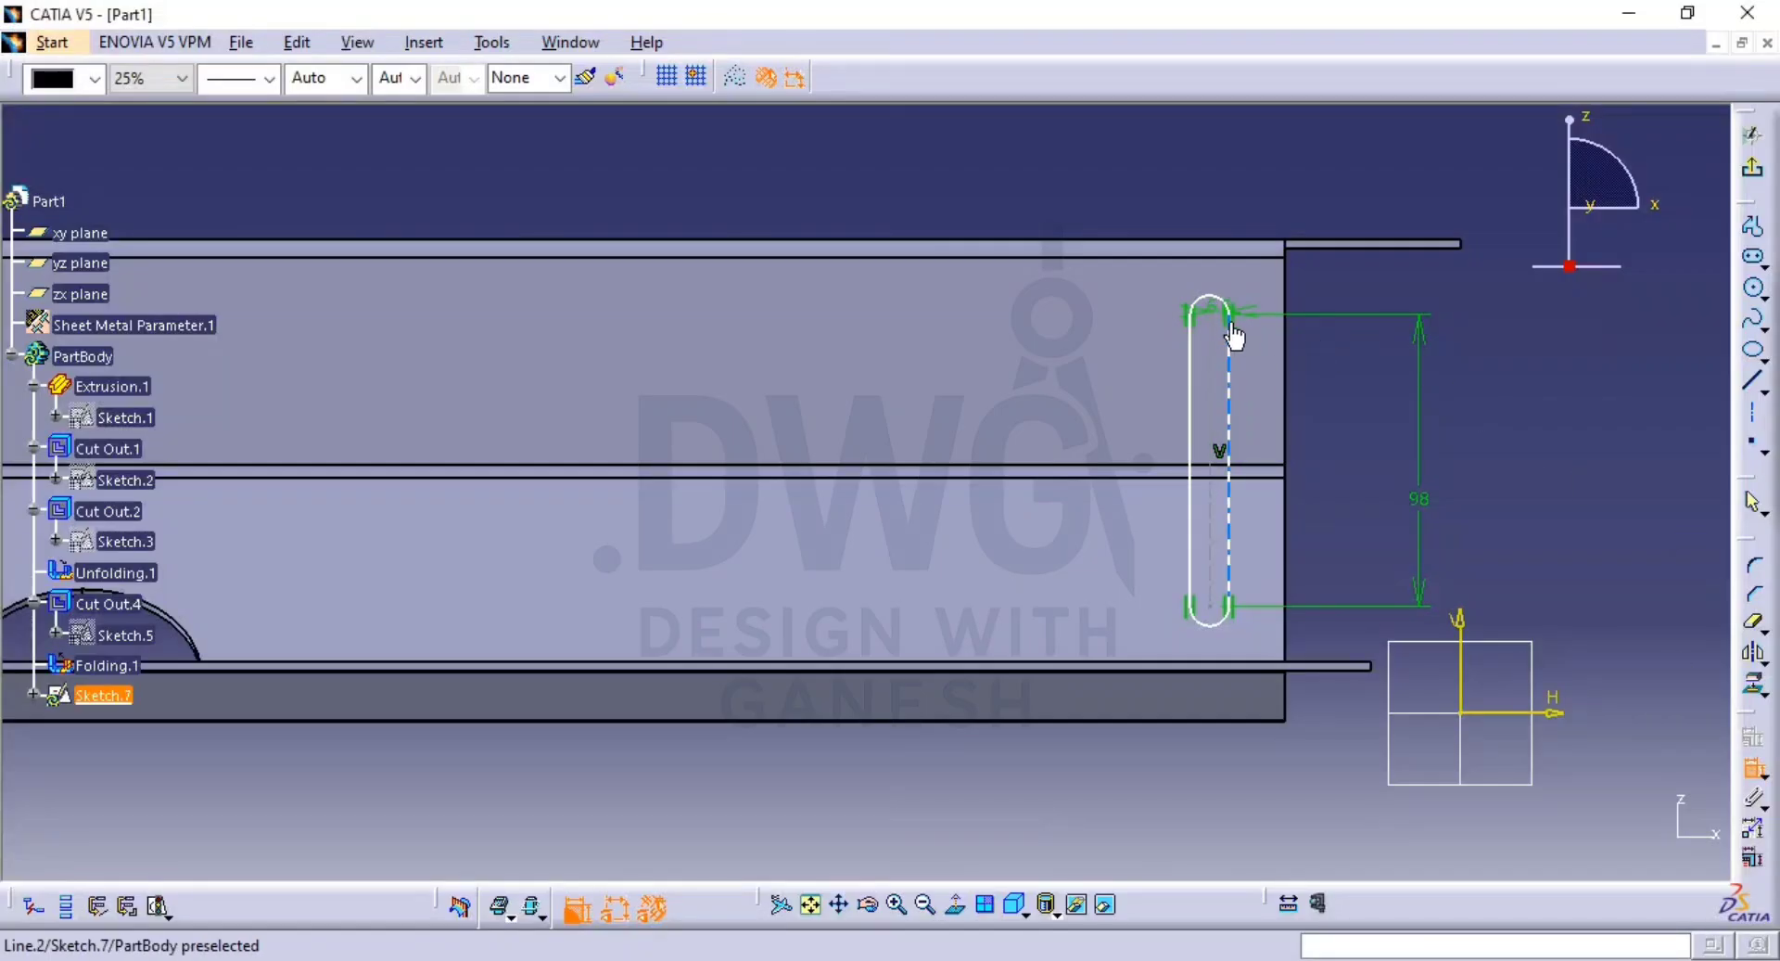
left_click(1215, 315)
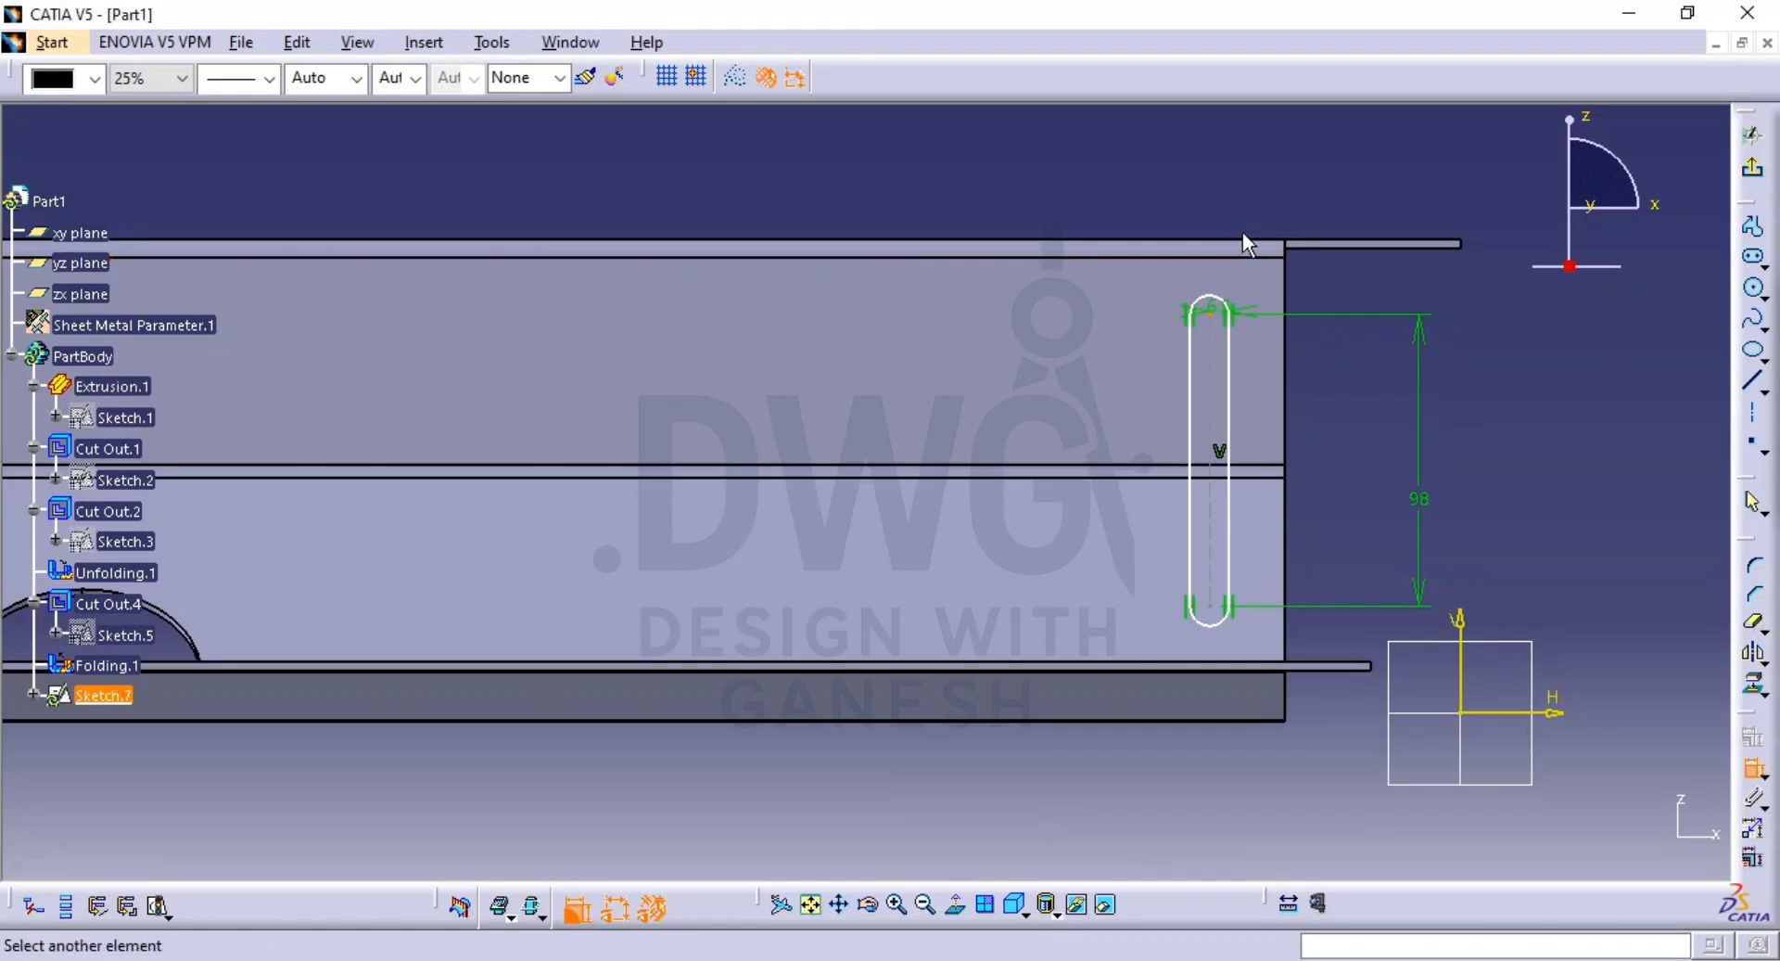
left_click(1248, 240)
left_click(1456, 280)
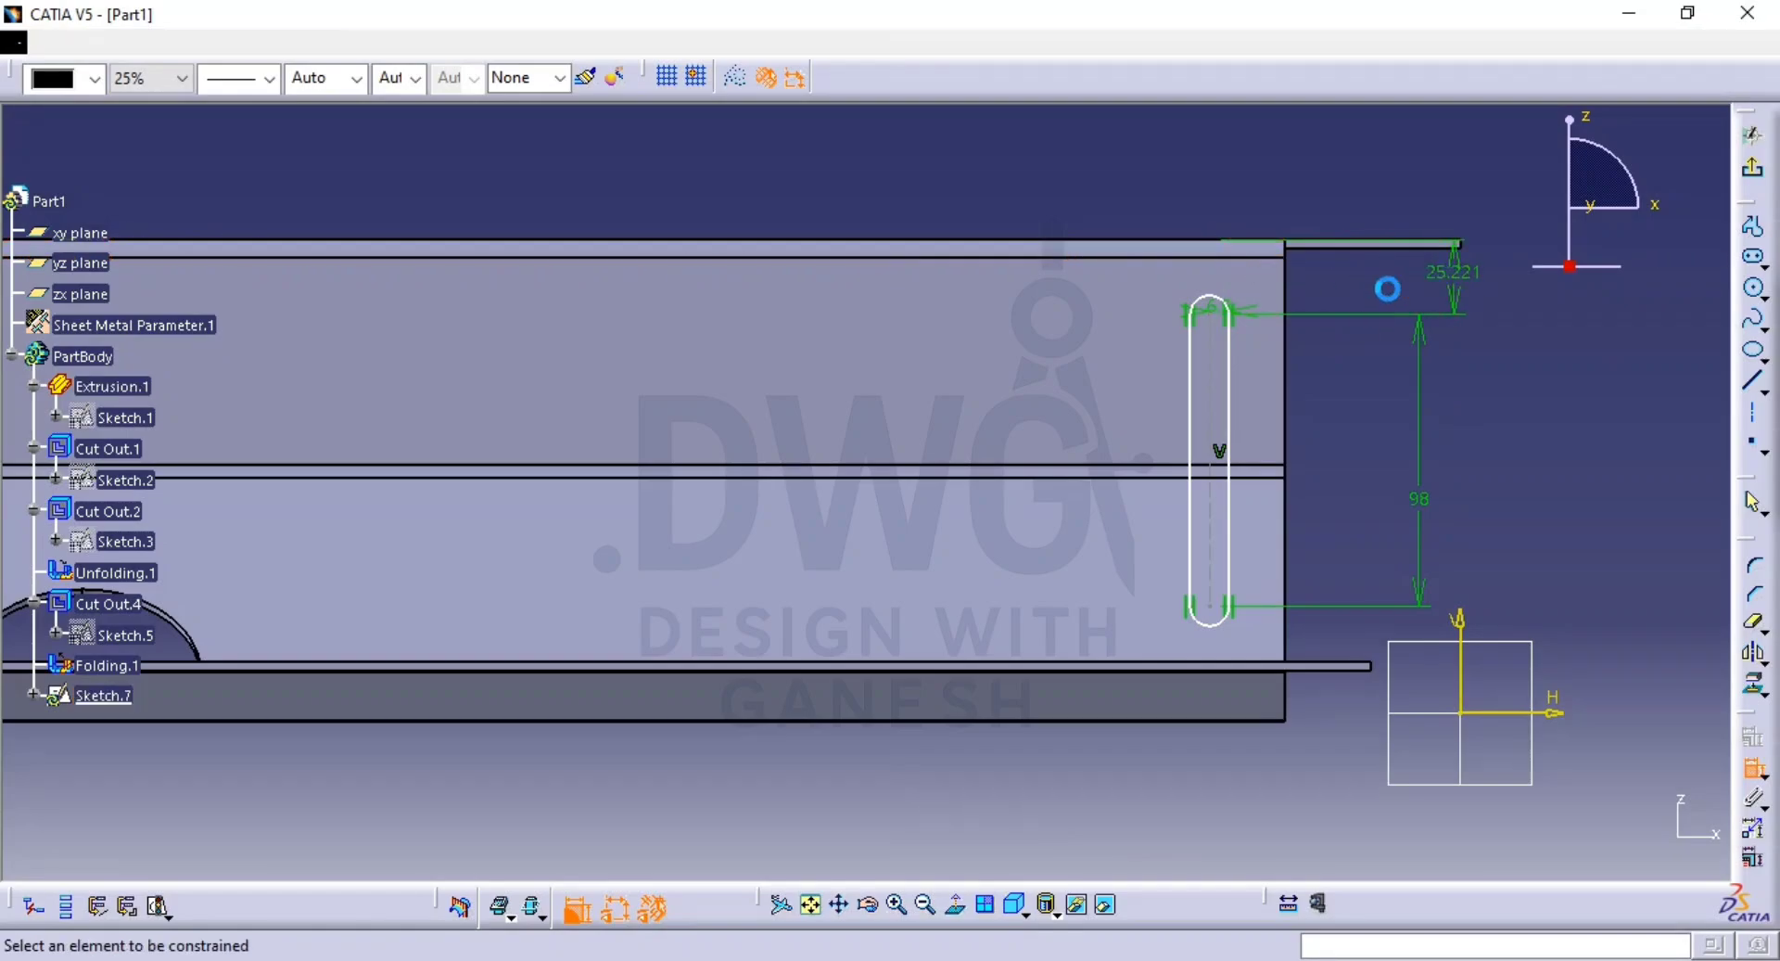
key("alt+Tab")
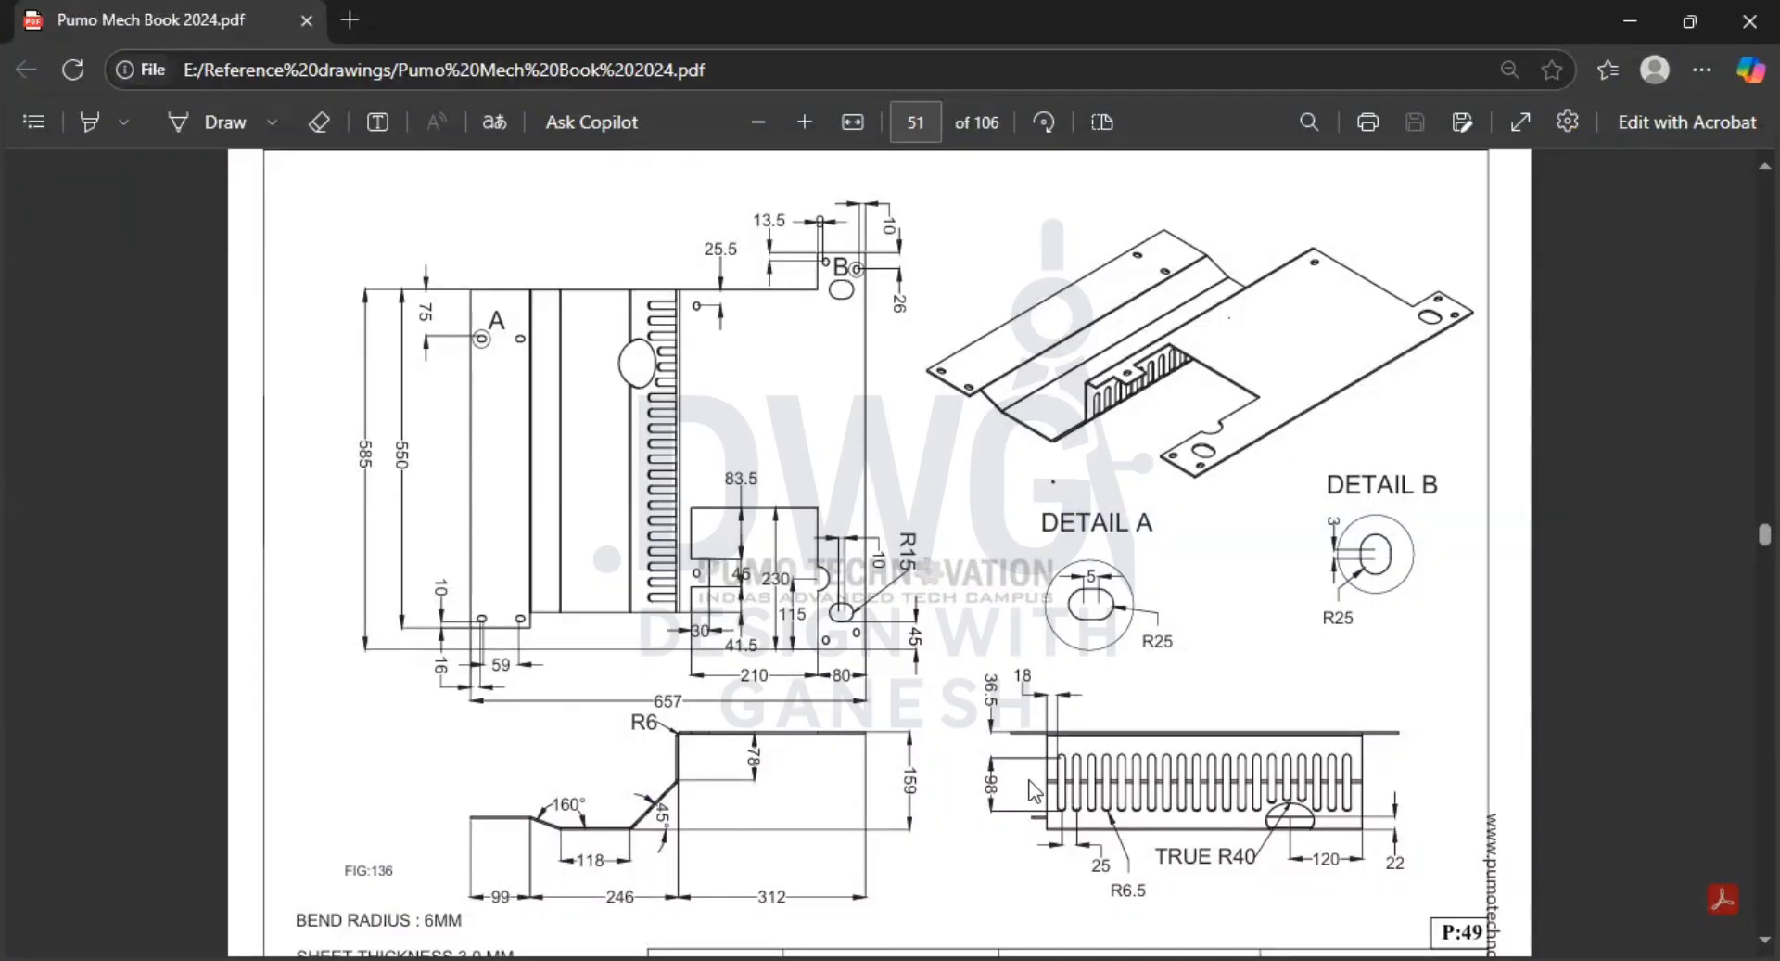
key("alt+Tab")
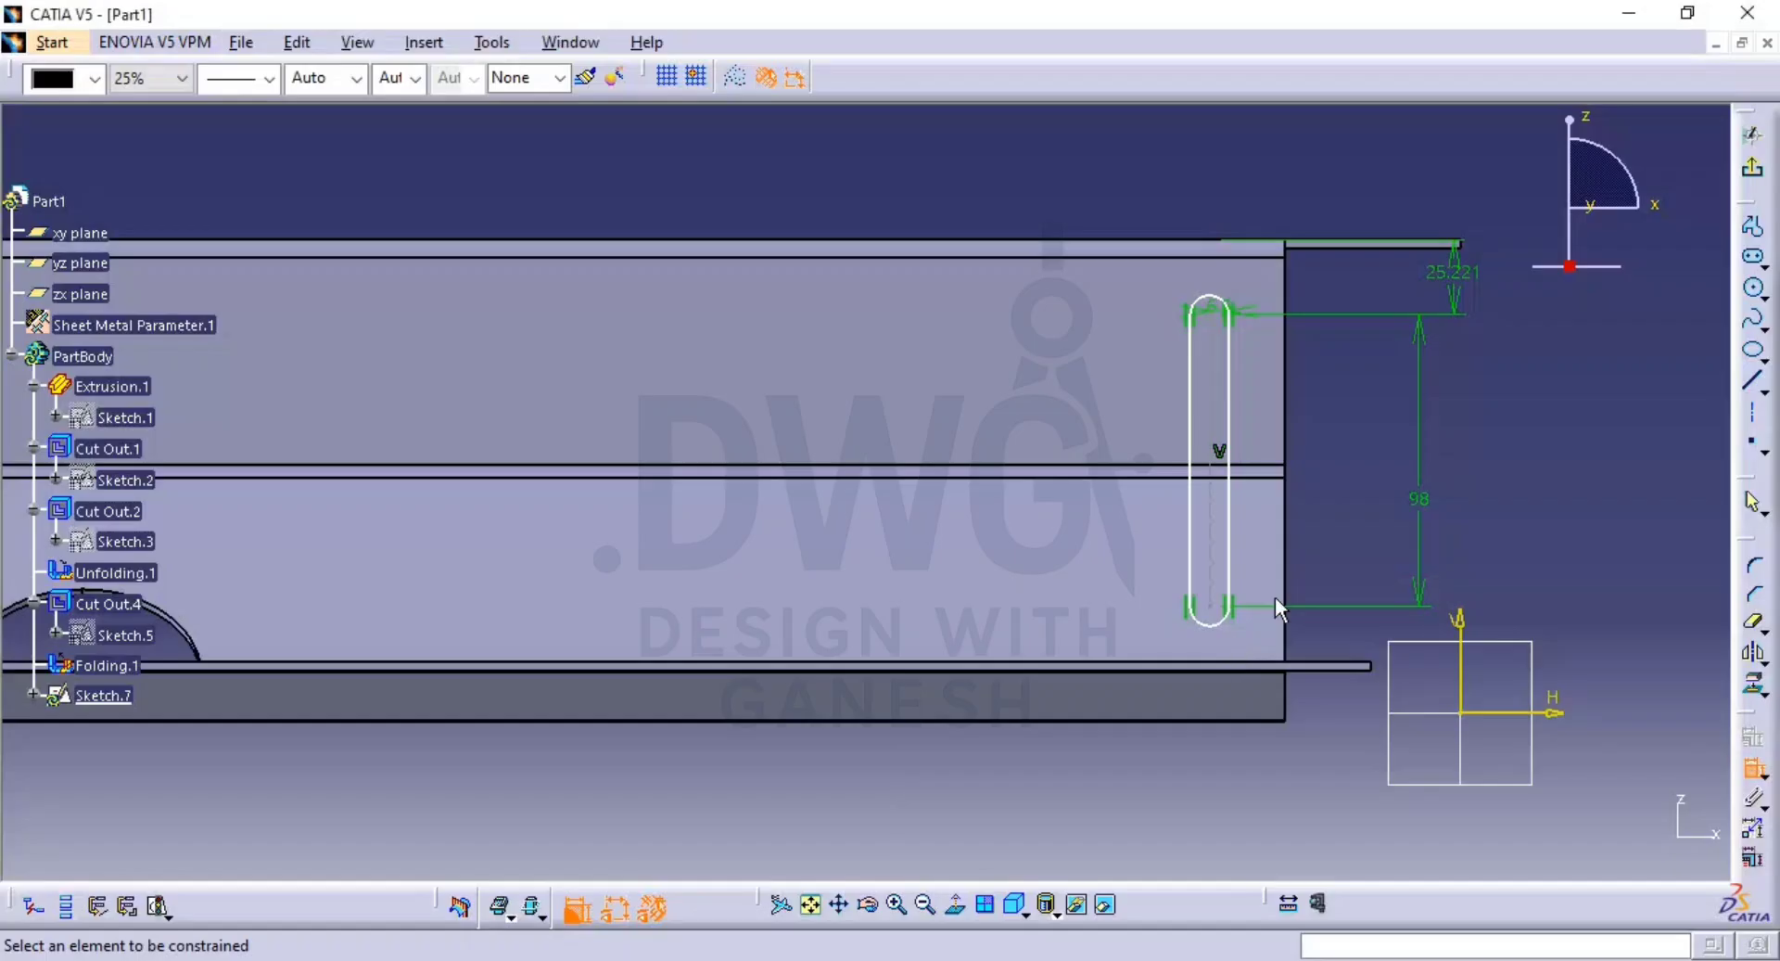
double_click(1442, 270)
type("36.5")
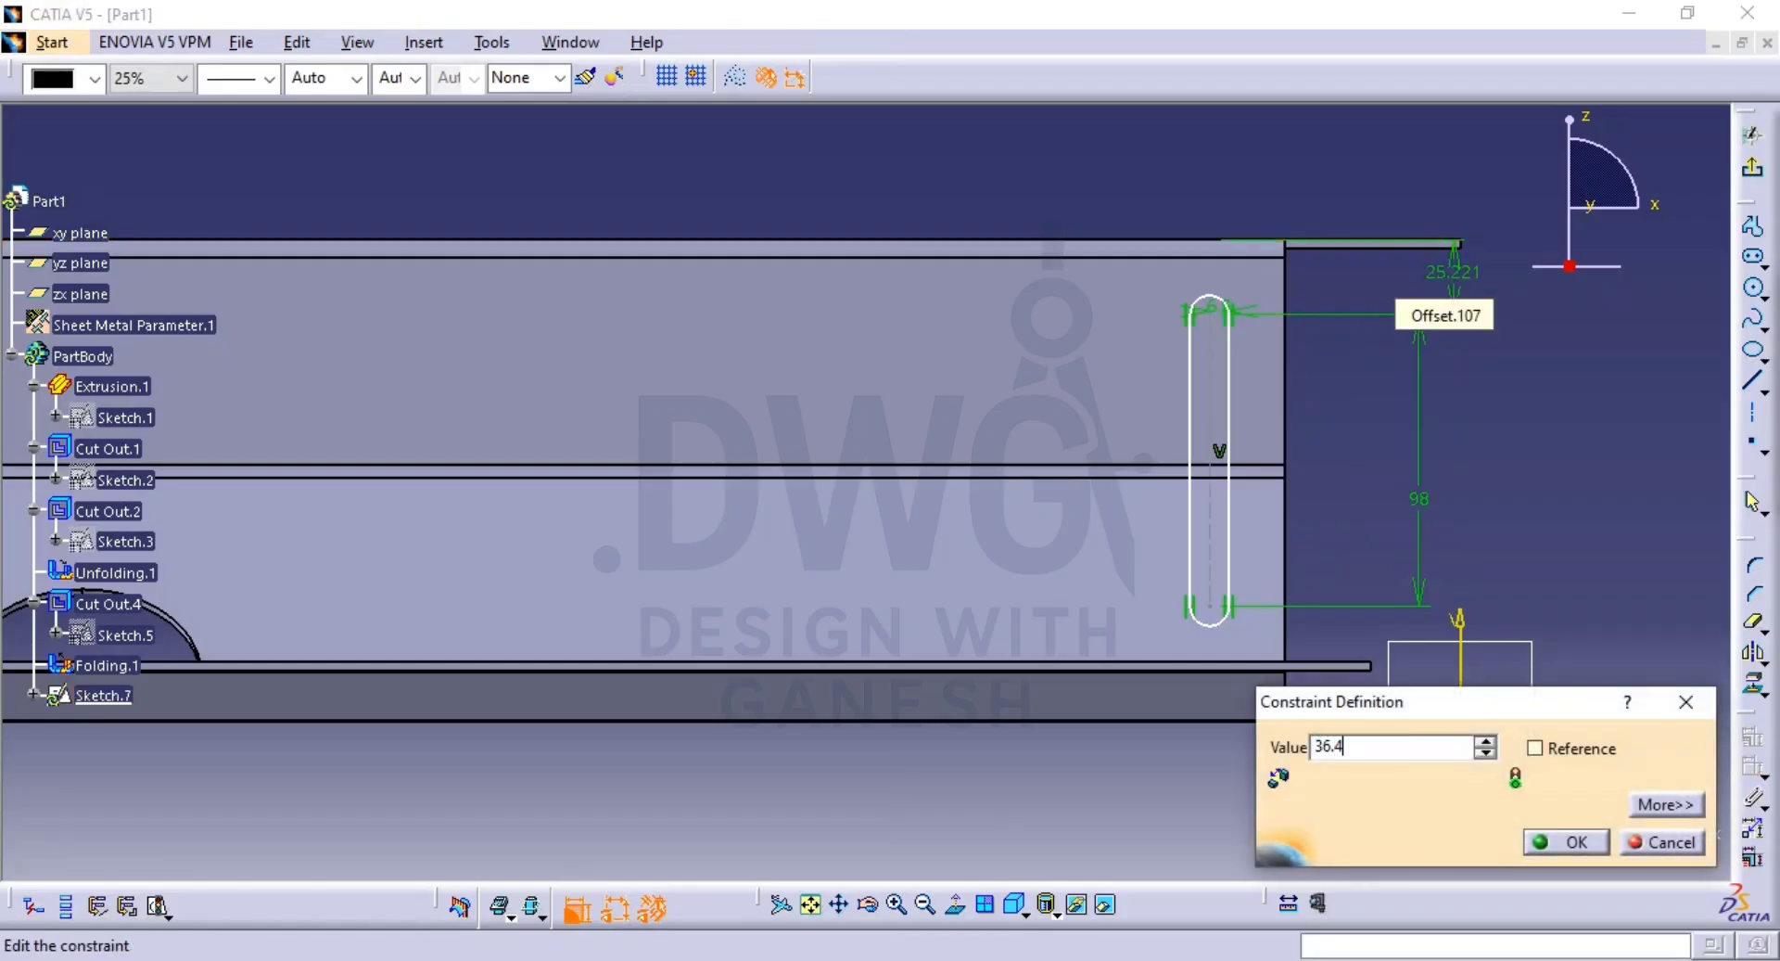
key("Return")
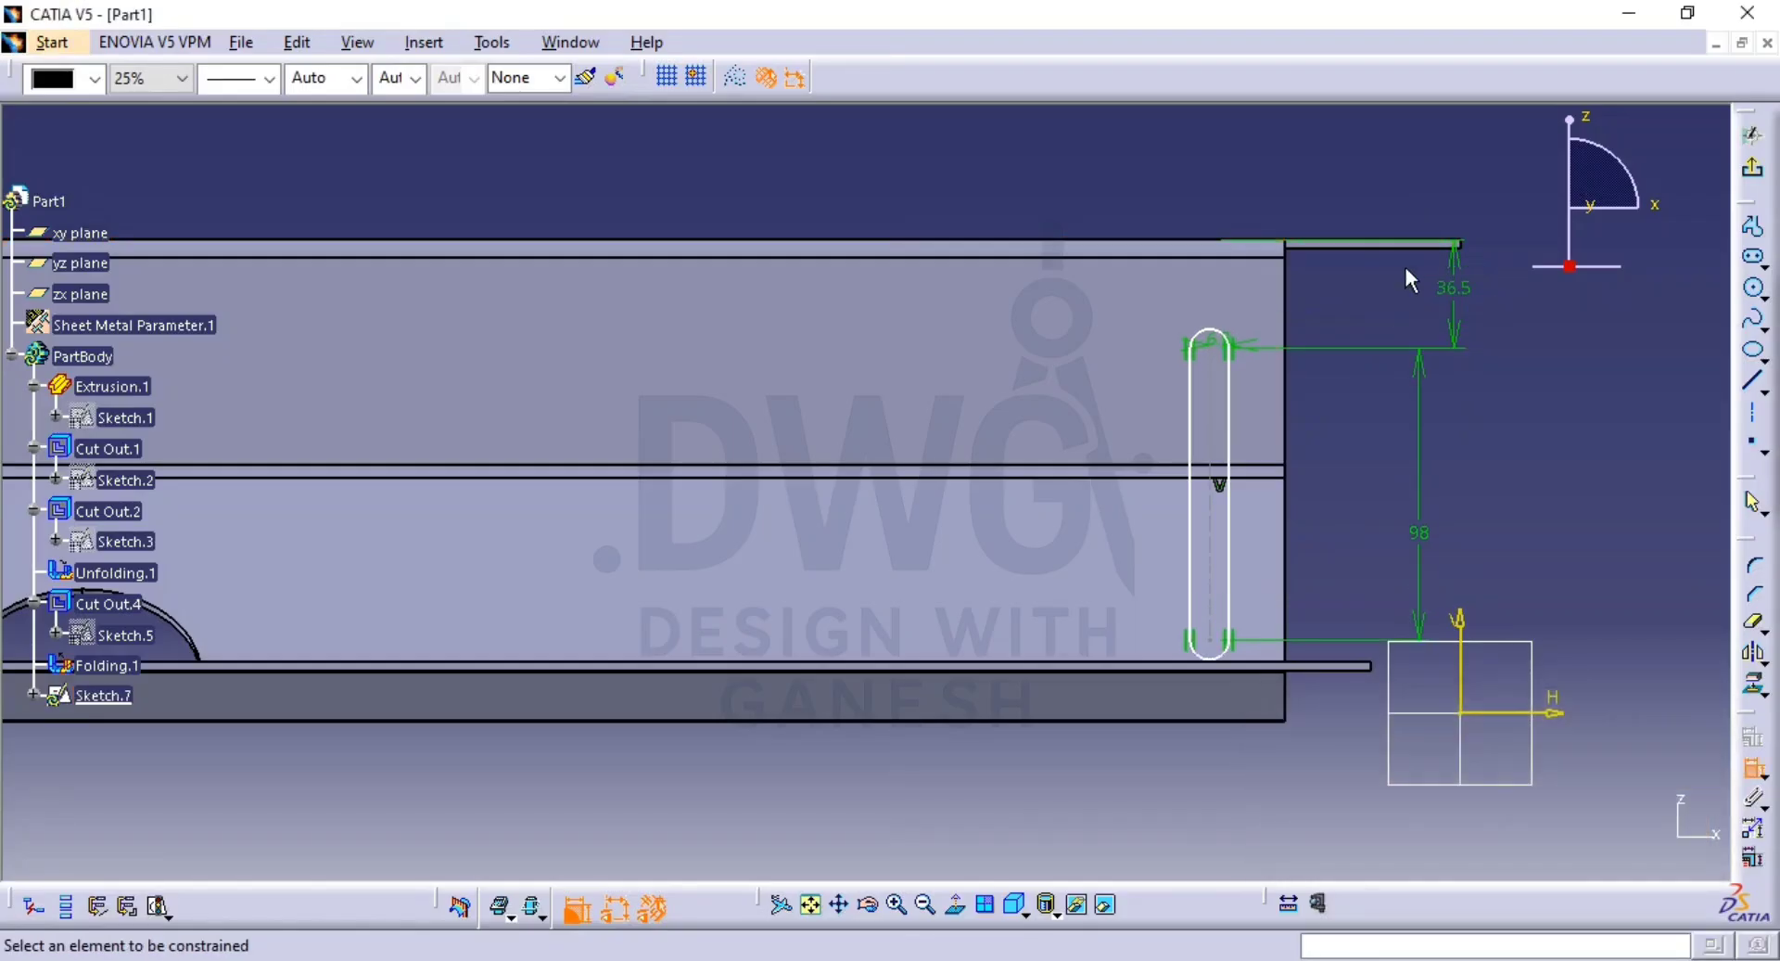
Dimension the slot's outer straight side from the wall's end edge and look up the required offset in the reference drawing.
left_click(1230, 443)
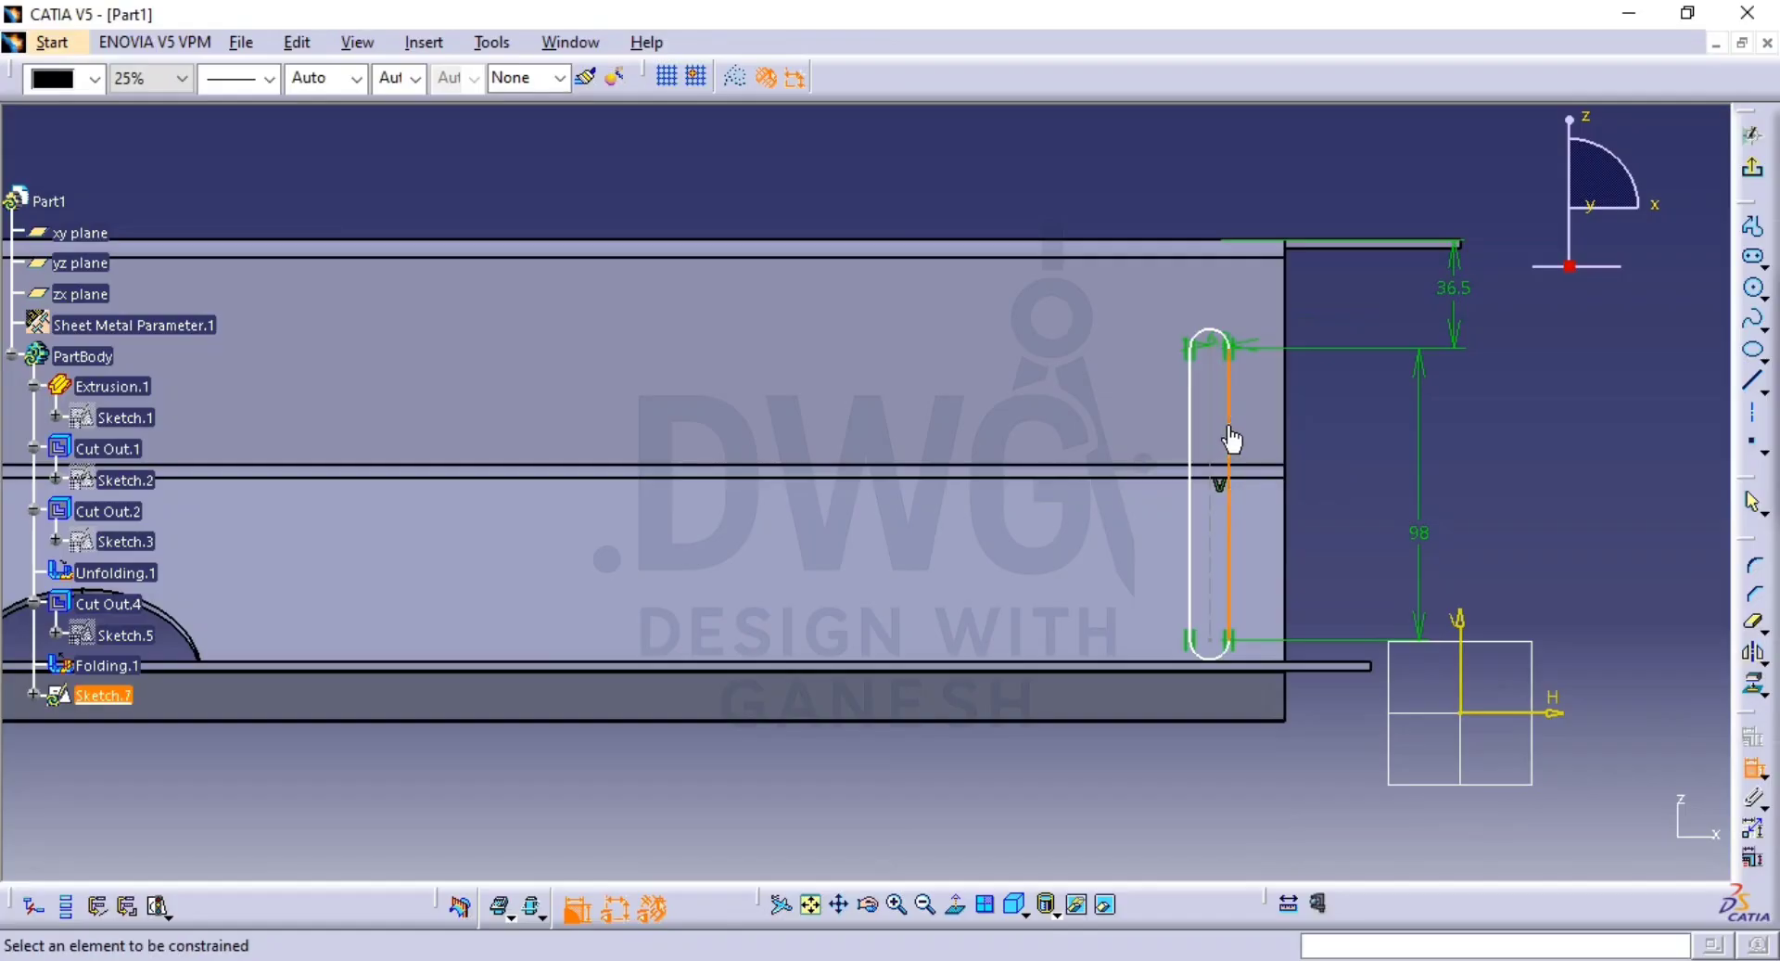
left_click(1286, 445)
left_click(1289, 185)
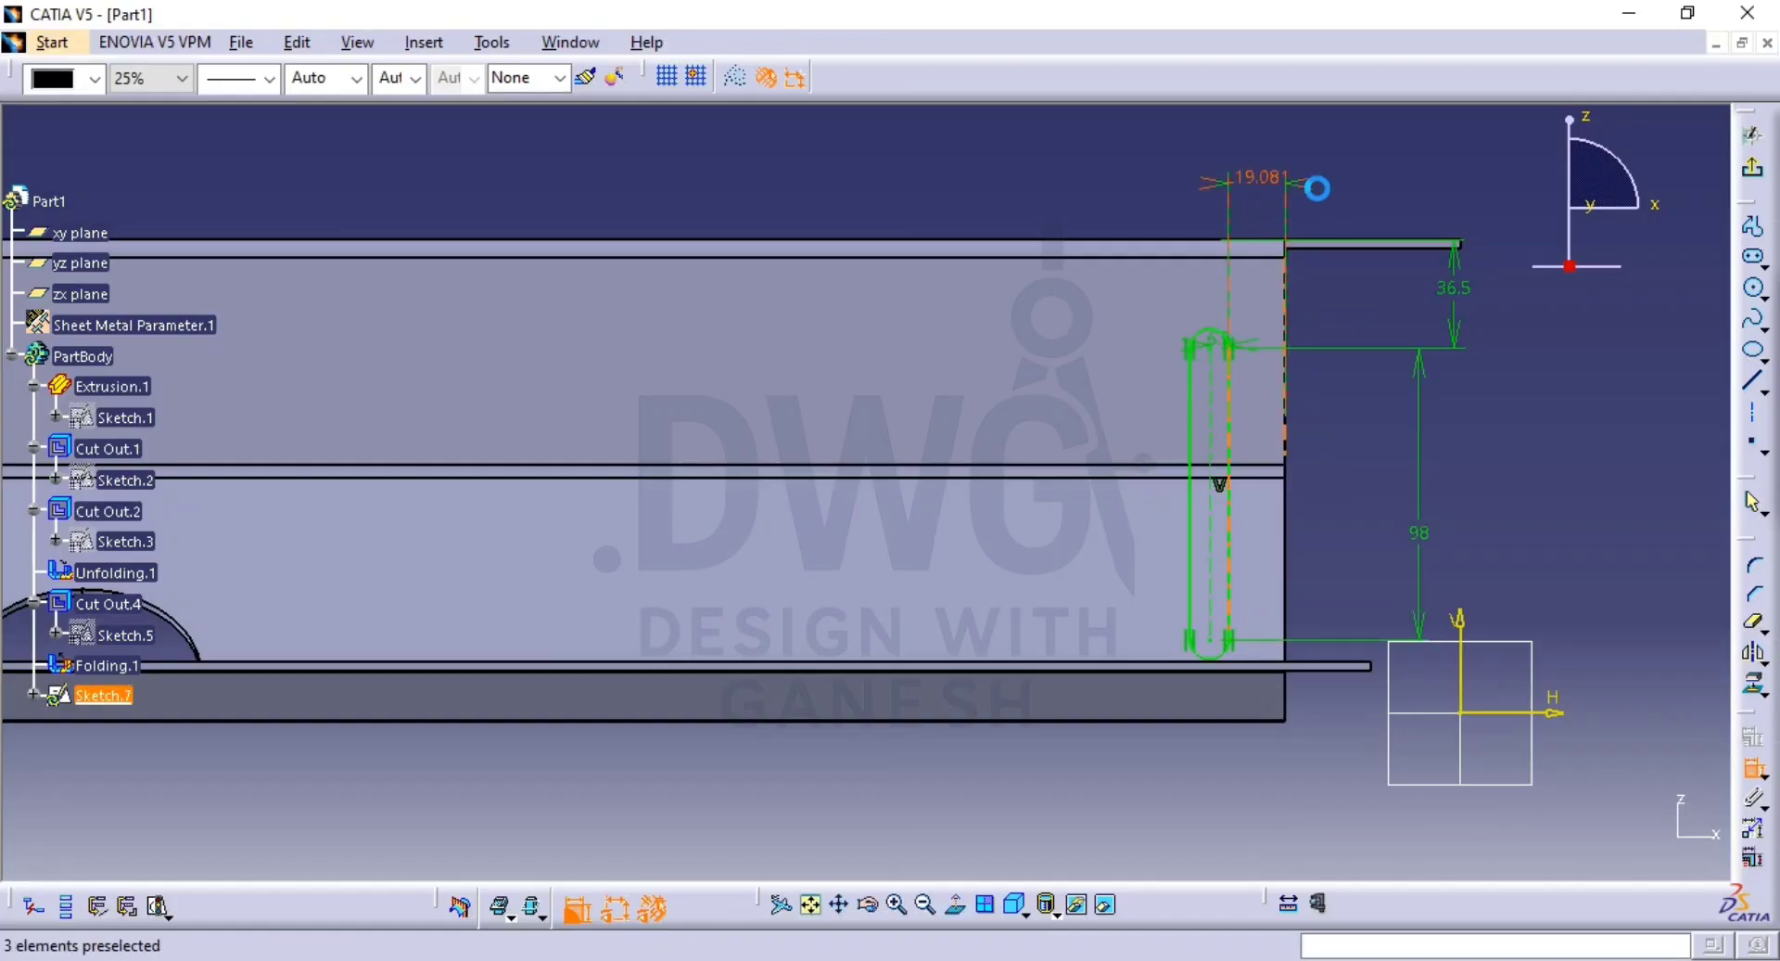
key("alt+Tab")
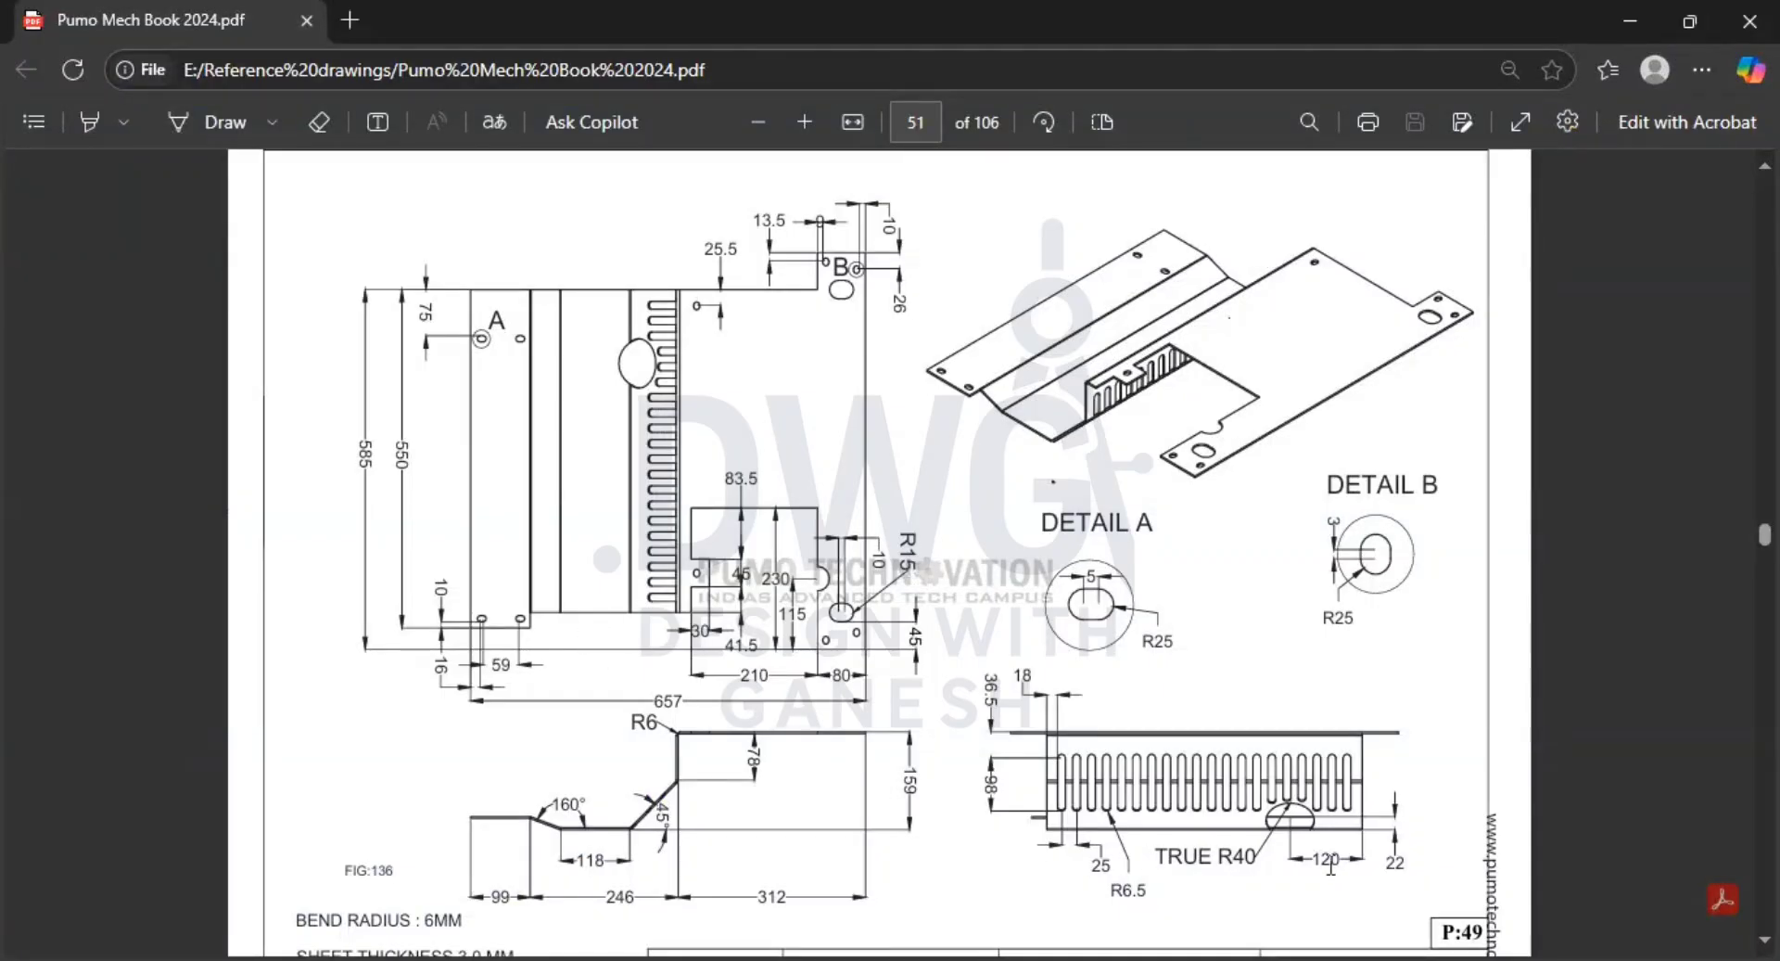
key("alt+Tab")
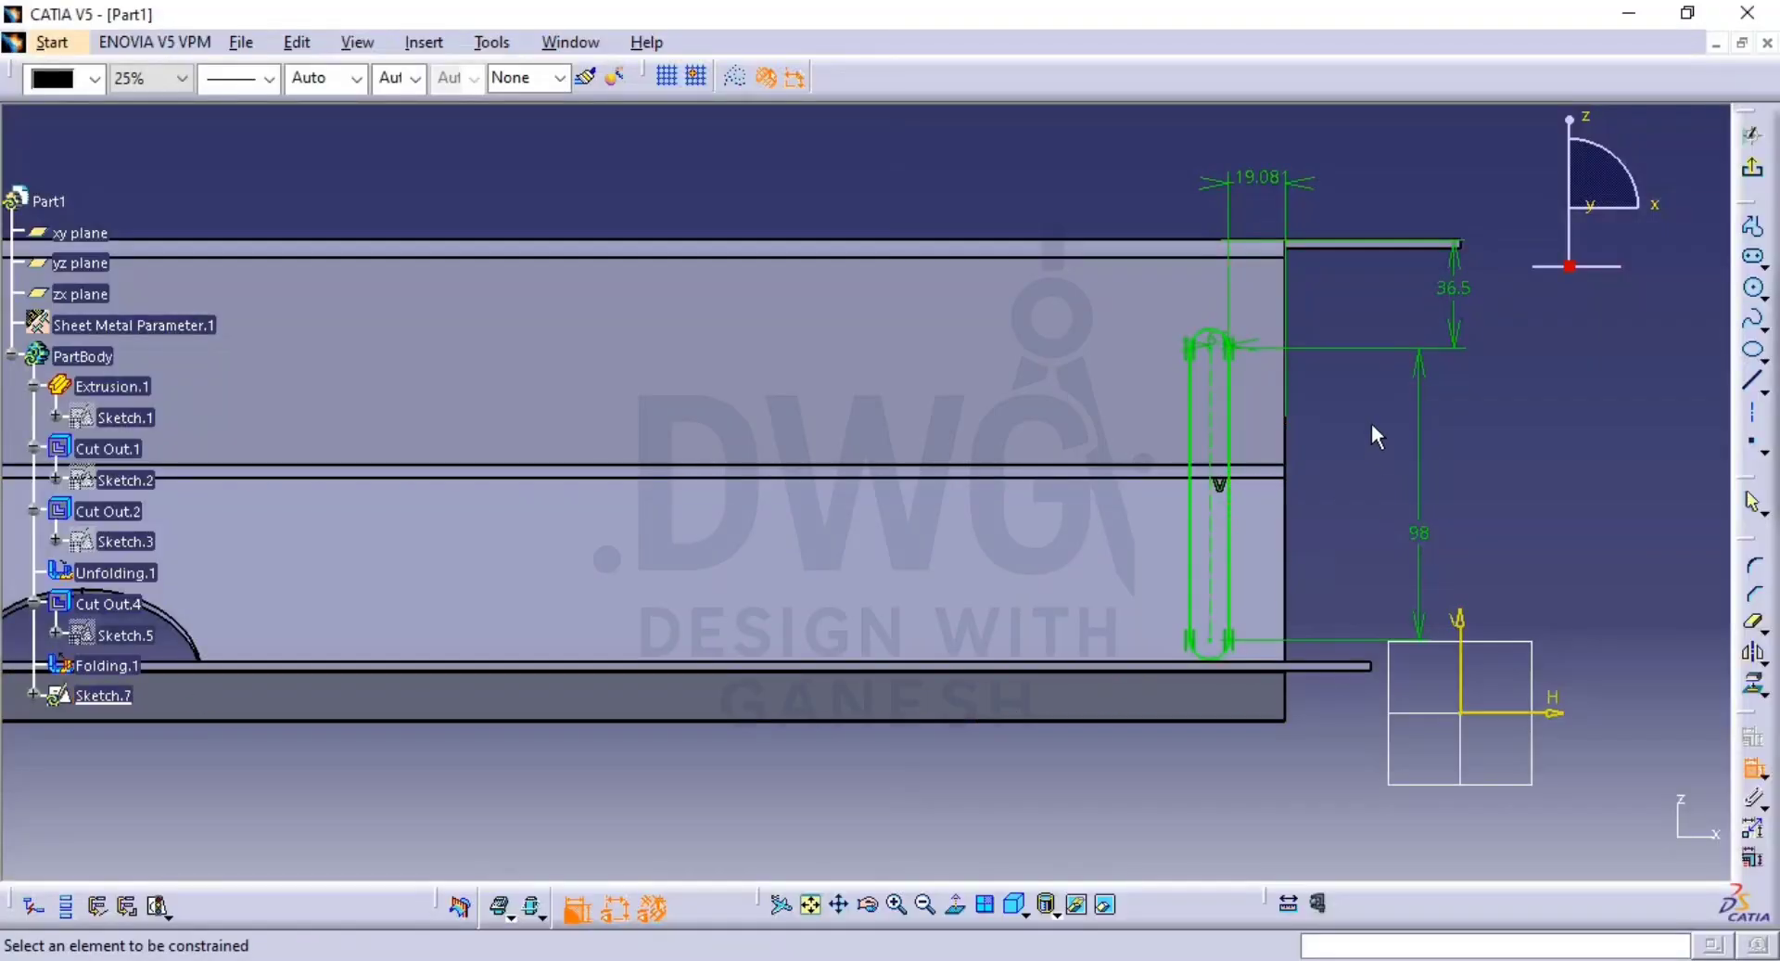
Set the slot's vertical offset from the top edge to 18 mm and restore it to 36.5 mm.
double_click(1452, 289)
type("18mm")
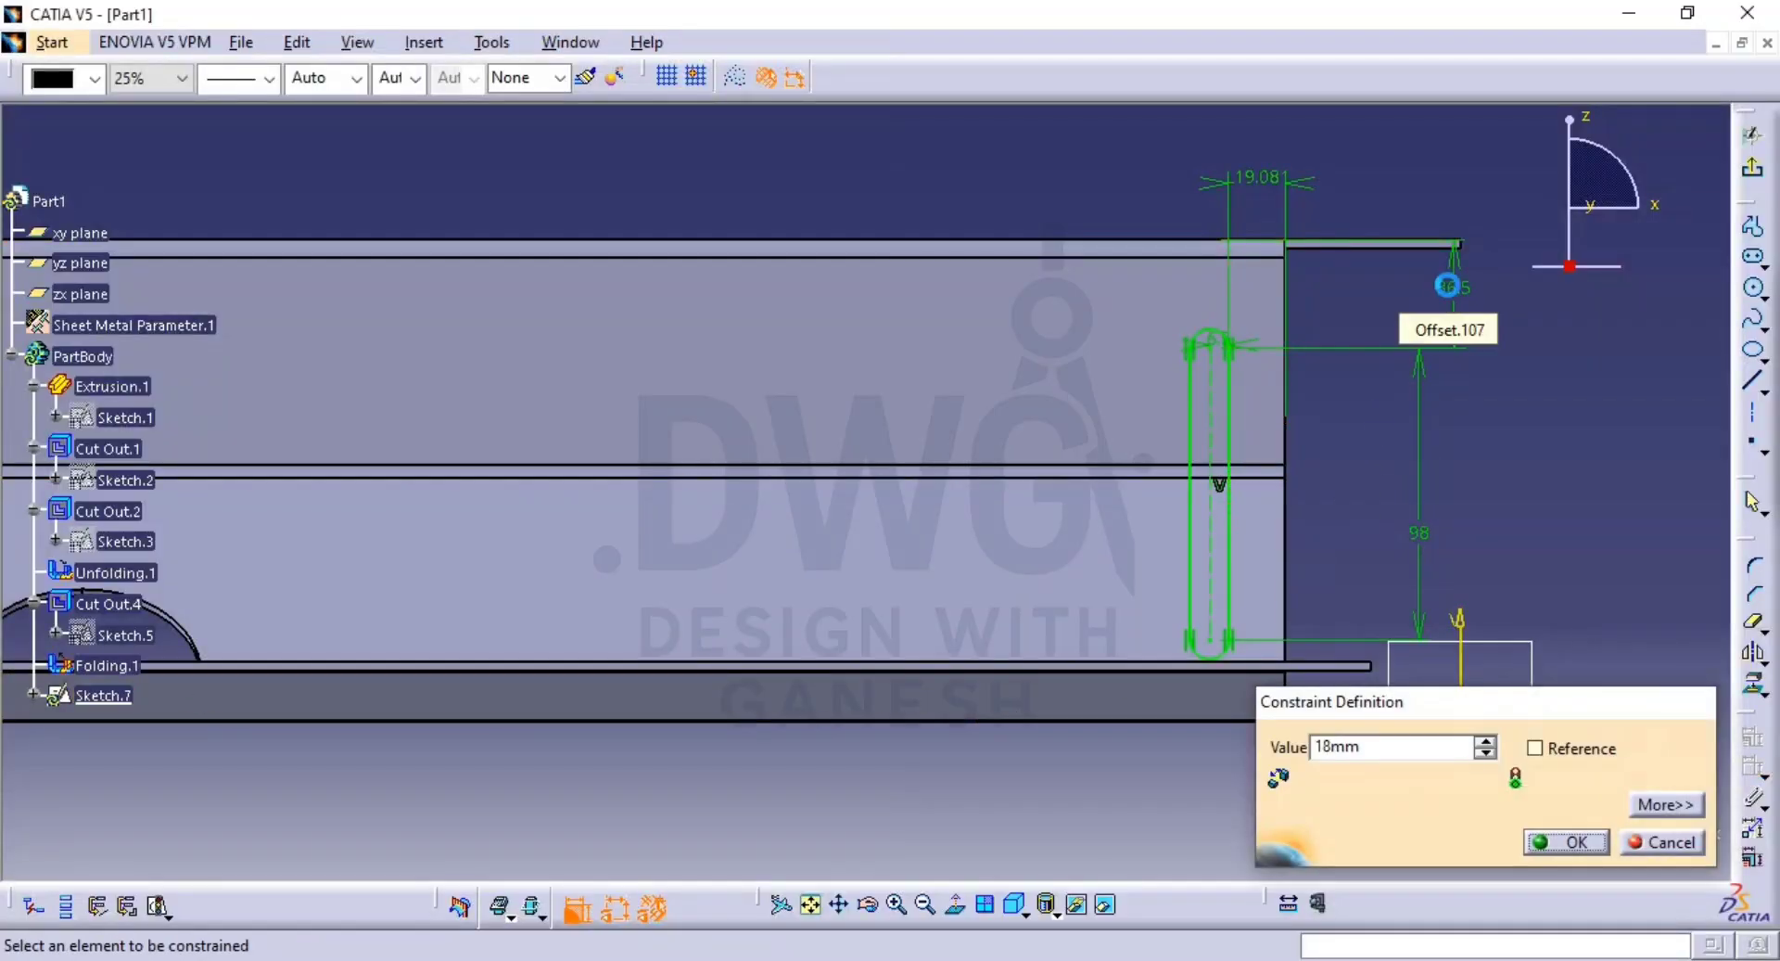
key("Return")
middle_click_drag(1526, 333, 1527, 381)
left_click(1426, 421)
mouse_move(1425, 421)
middle_mouse_down()
mouse_move(1426, 371)
mouse_move(1437, 538)
middle_mouse_up()
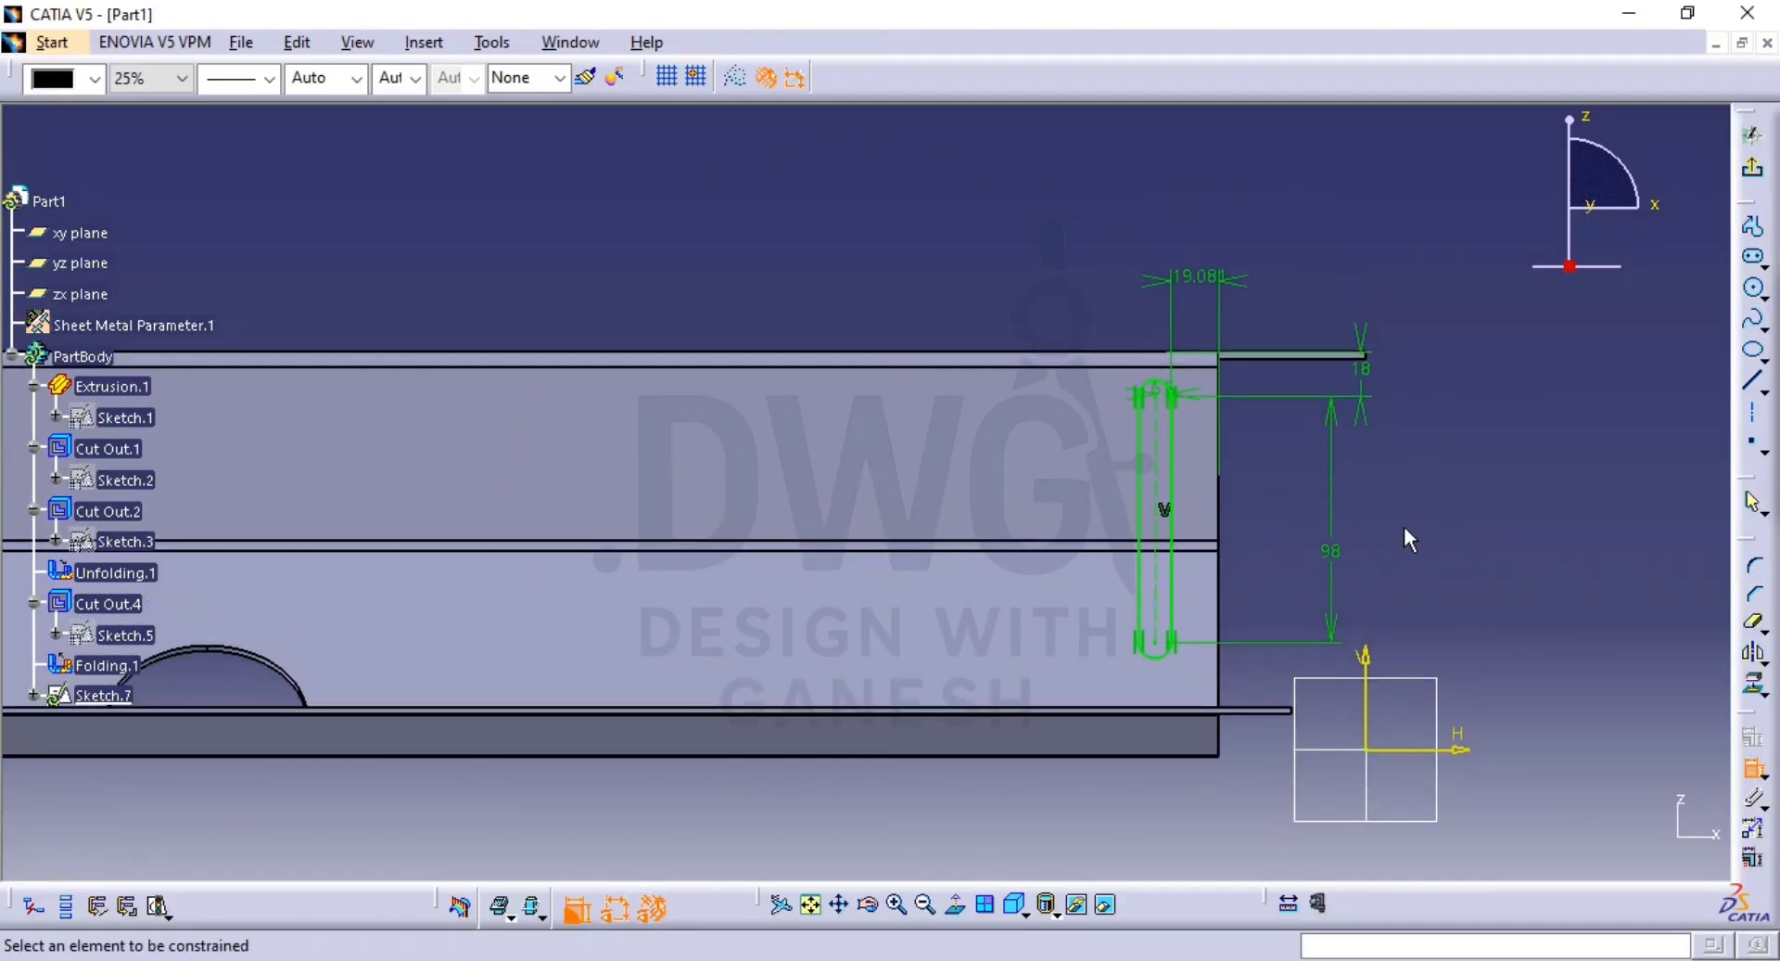
double_click(1362, 389)
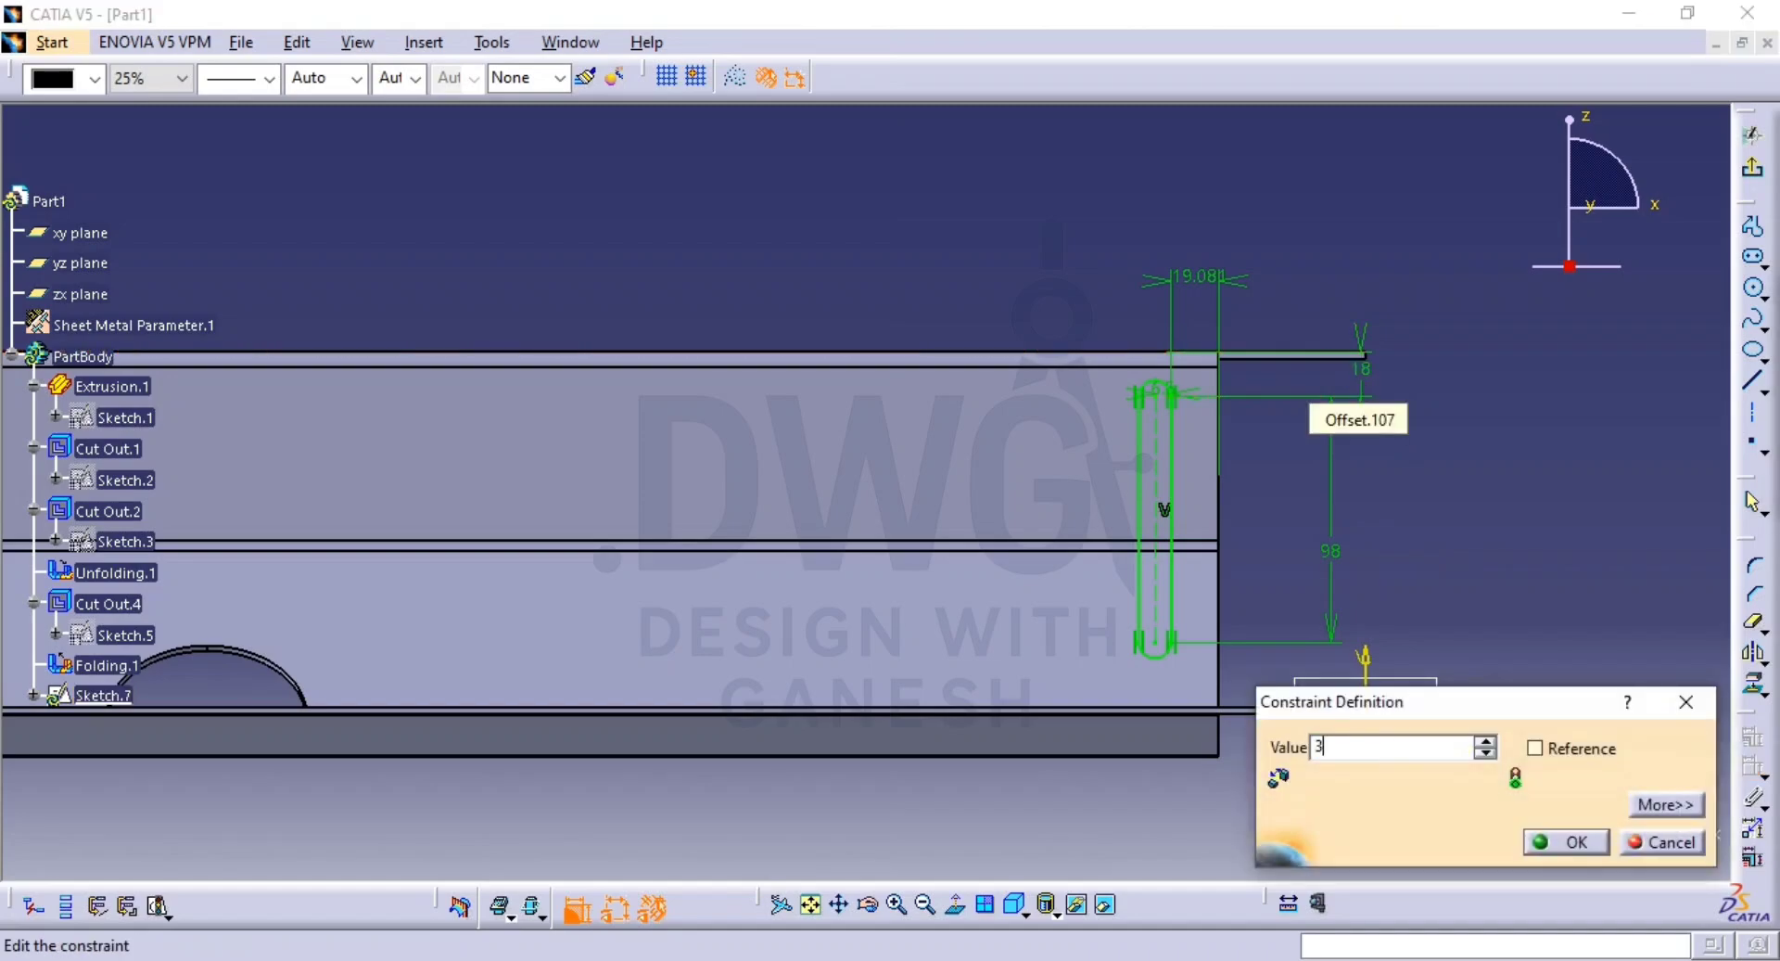
type("36.5mm")
key("Return")
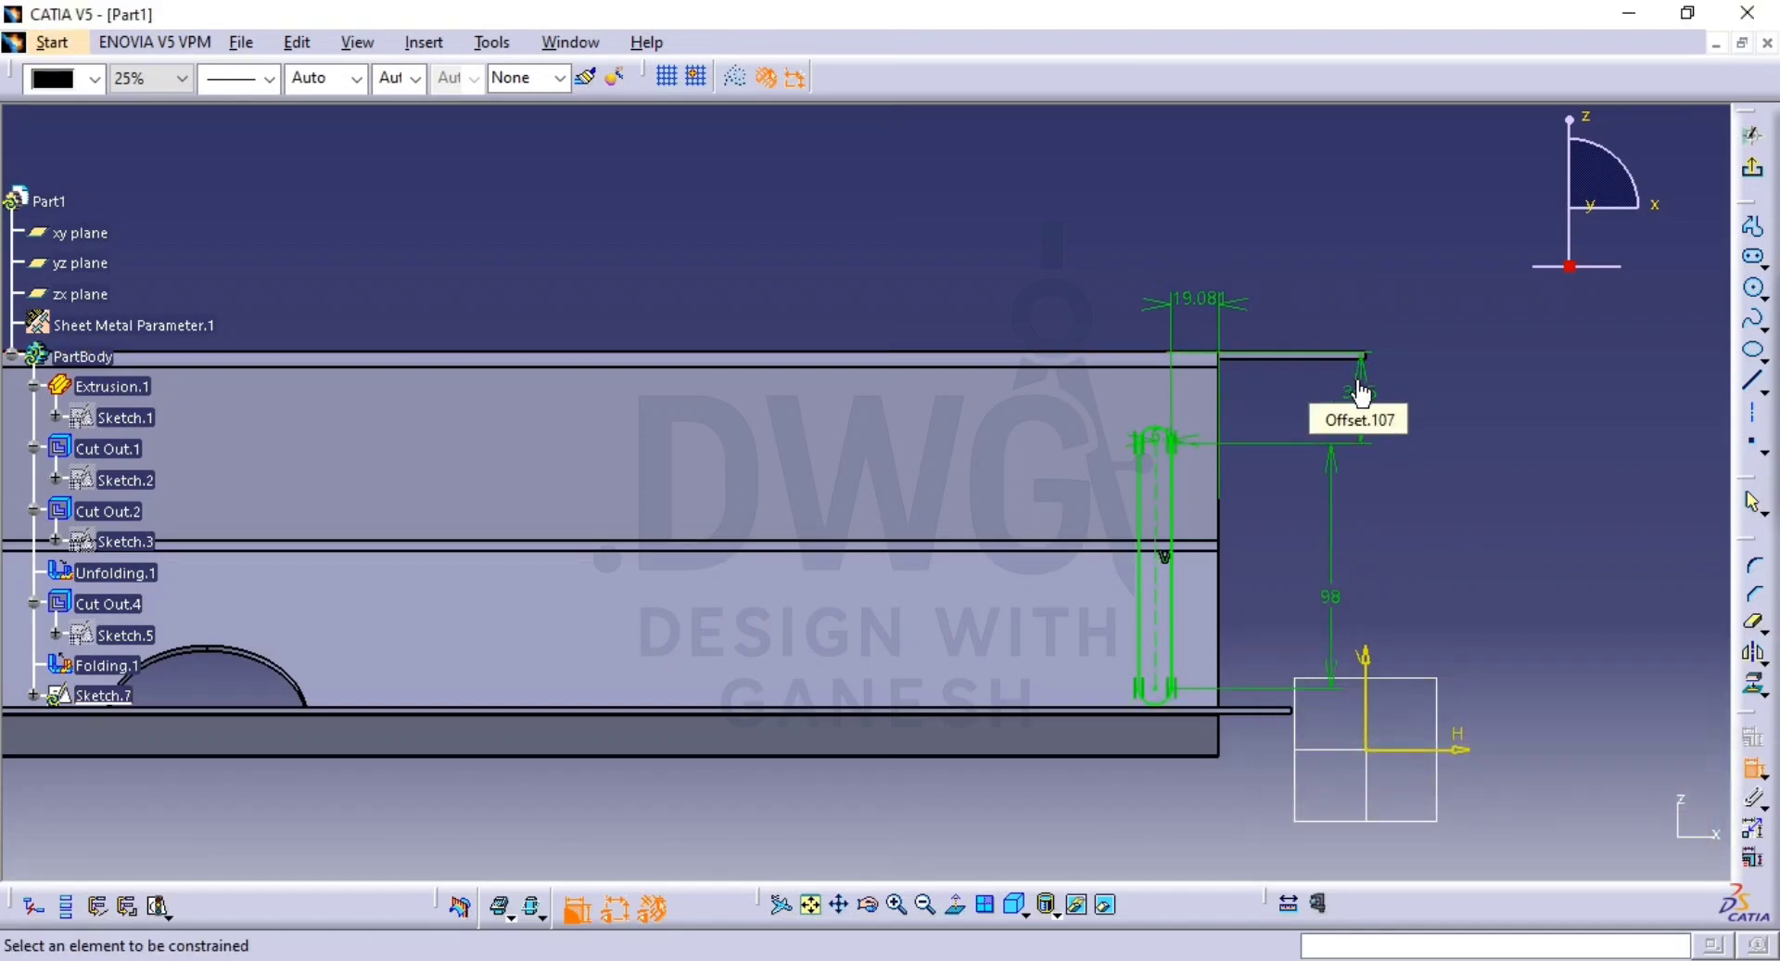
Set the slot's horizontal offset from the wall's end edge to 18 mm and exit the sketch.
double_click(1213, 312)
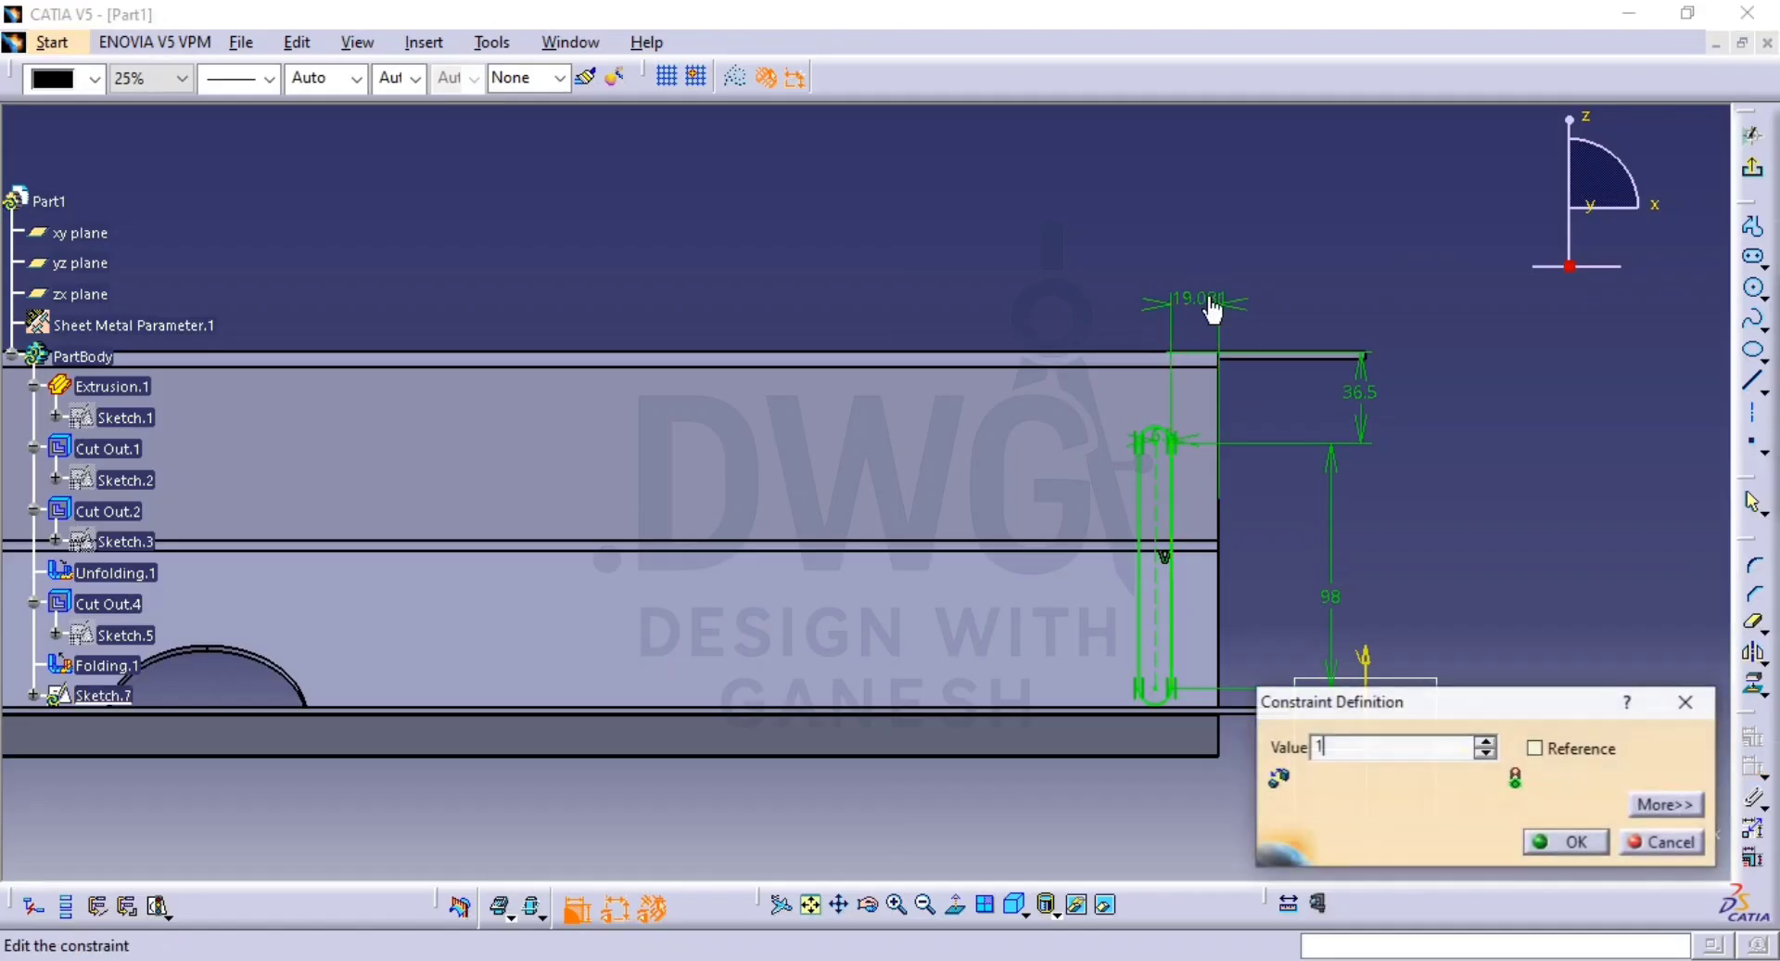
type("18")
key("Return")
middle_click_drag(1407, 300, 1593, 303)
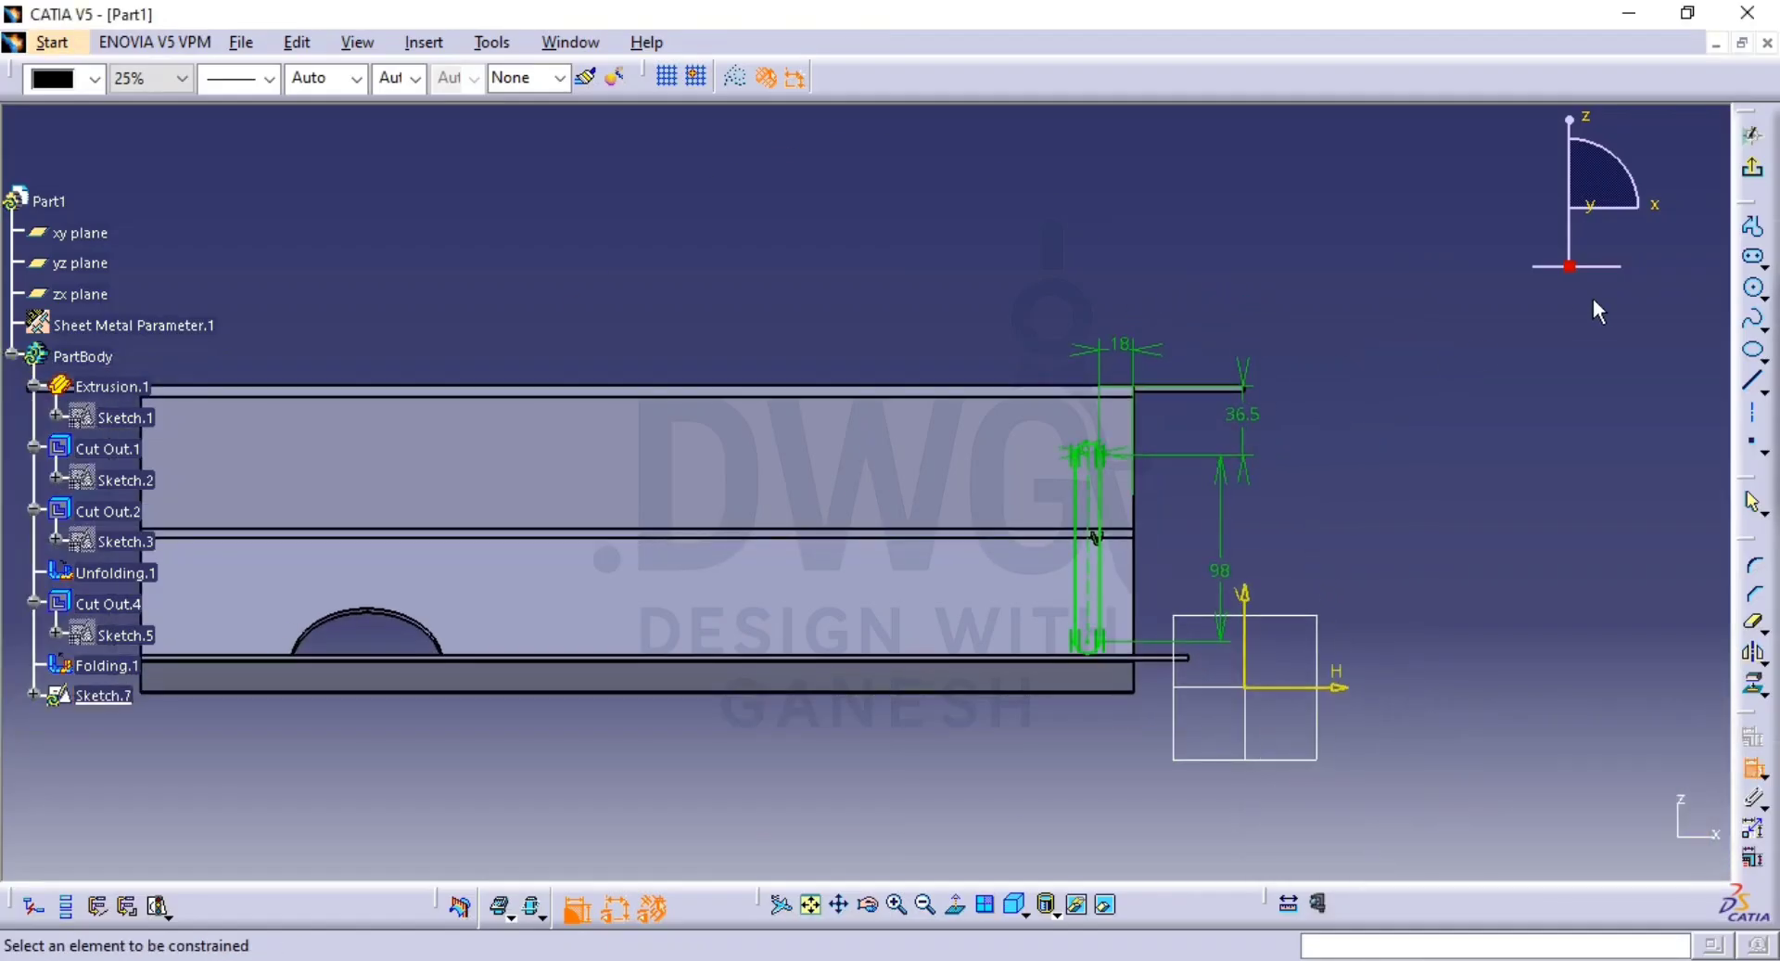
left_click(1751, 167)
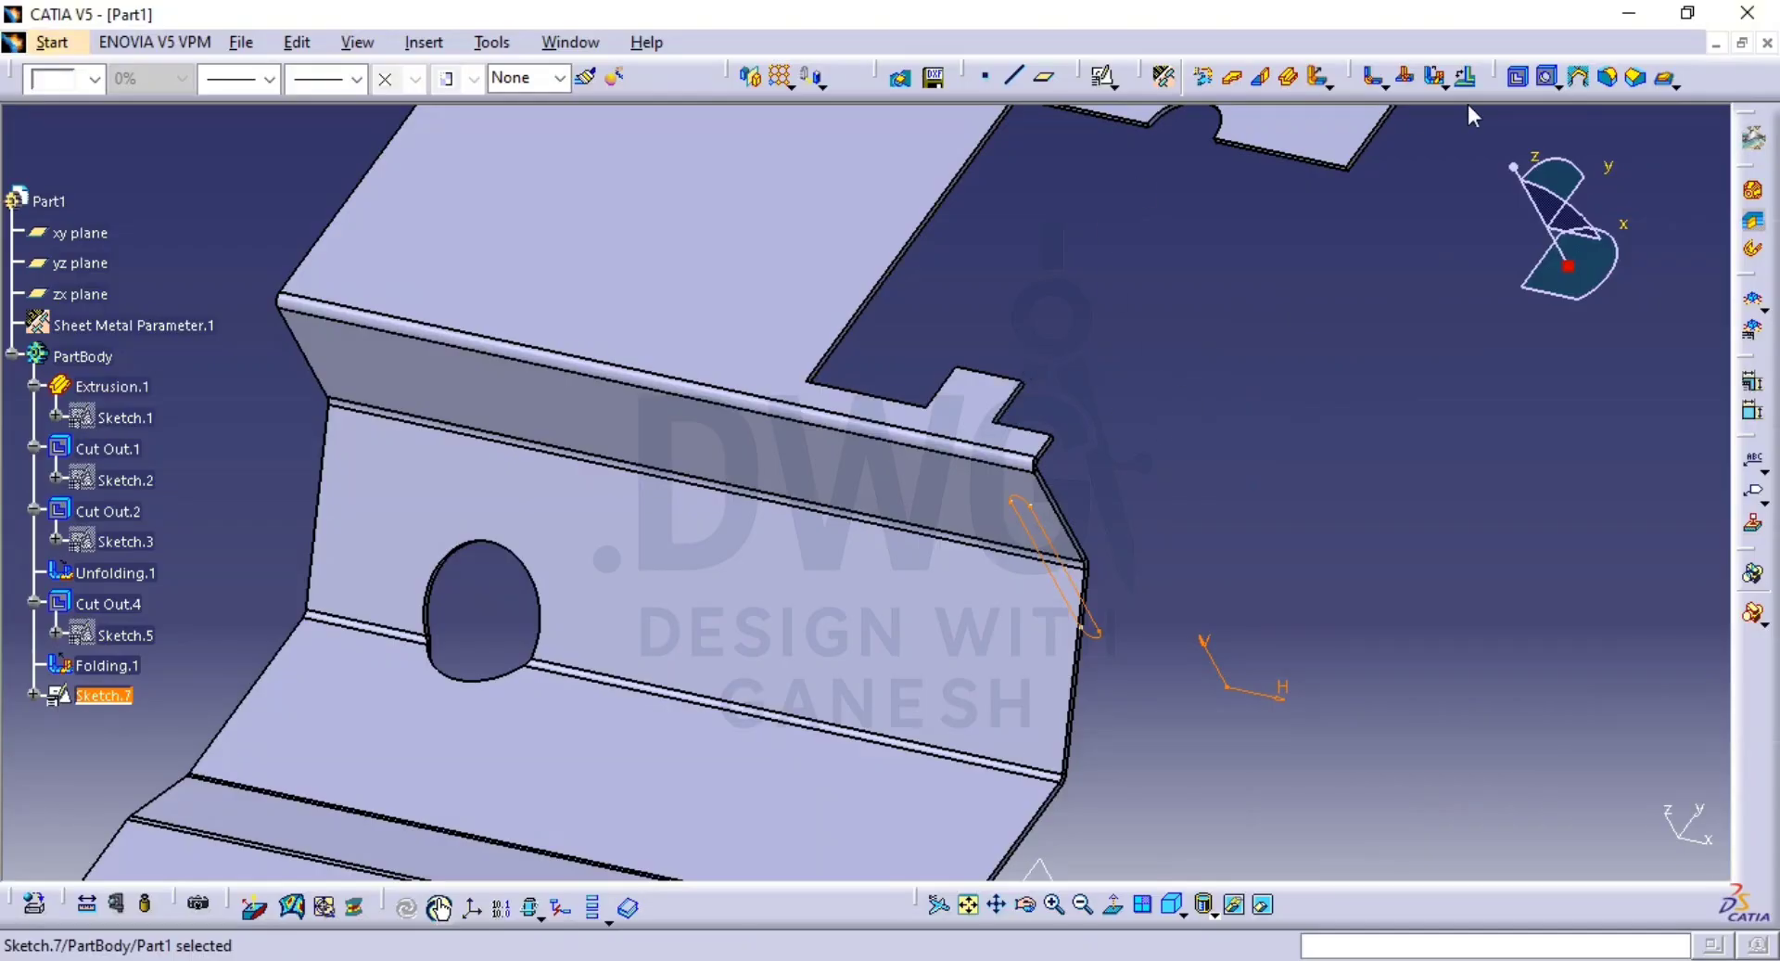
Cut the slot sketch through the folded walls as a Sheetmetal standard cutout with the Up to next end limit.
middle_click_drag(1291, 400, 1211, 419)
left_click(1518, 77)
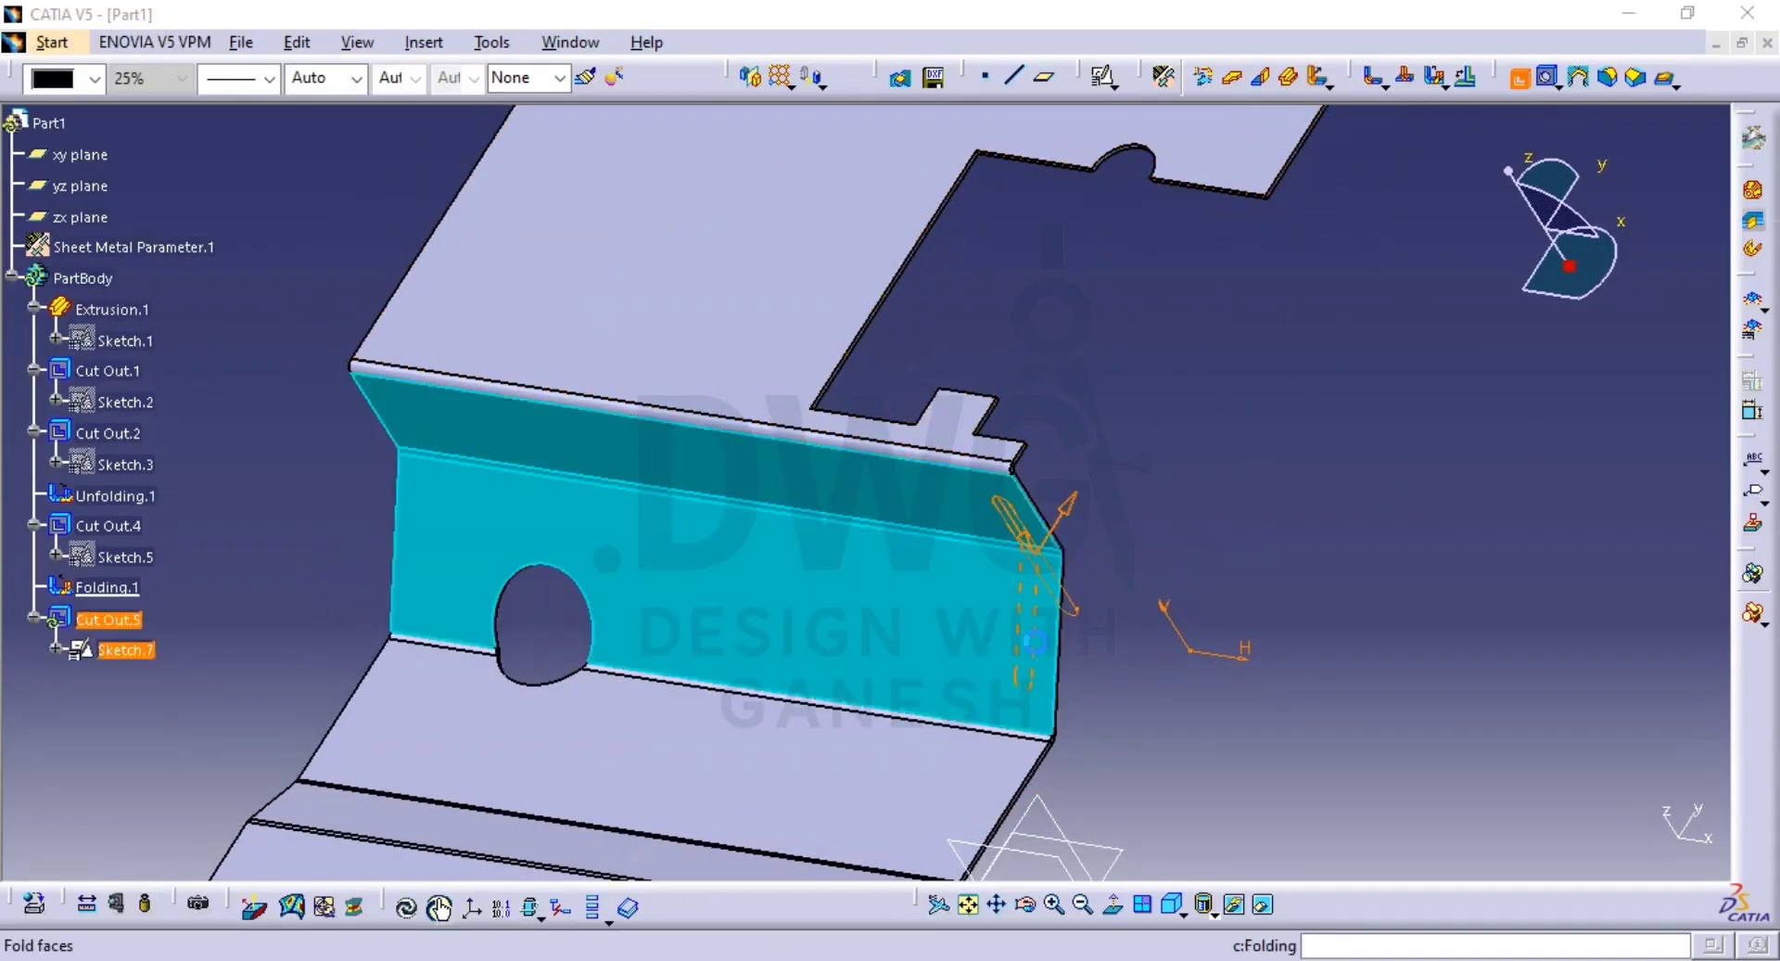
left_click(1659, 844)
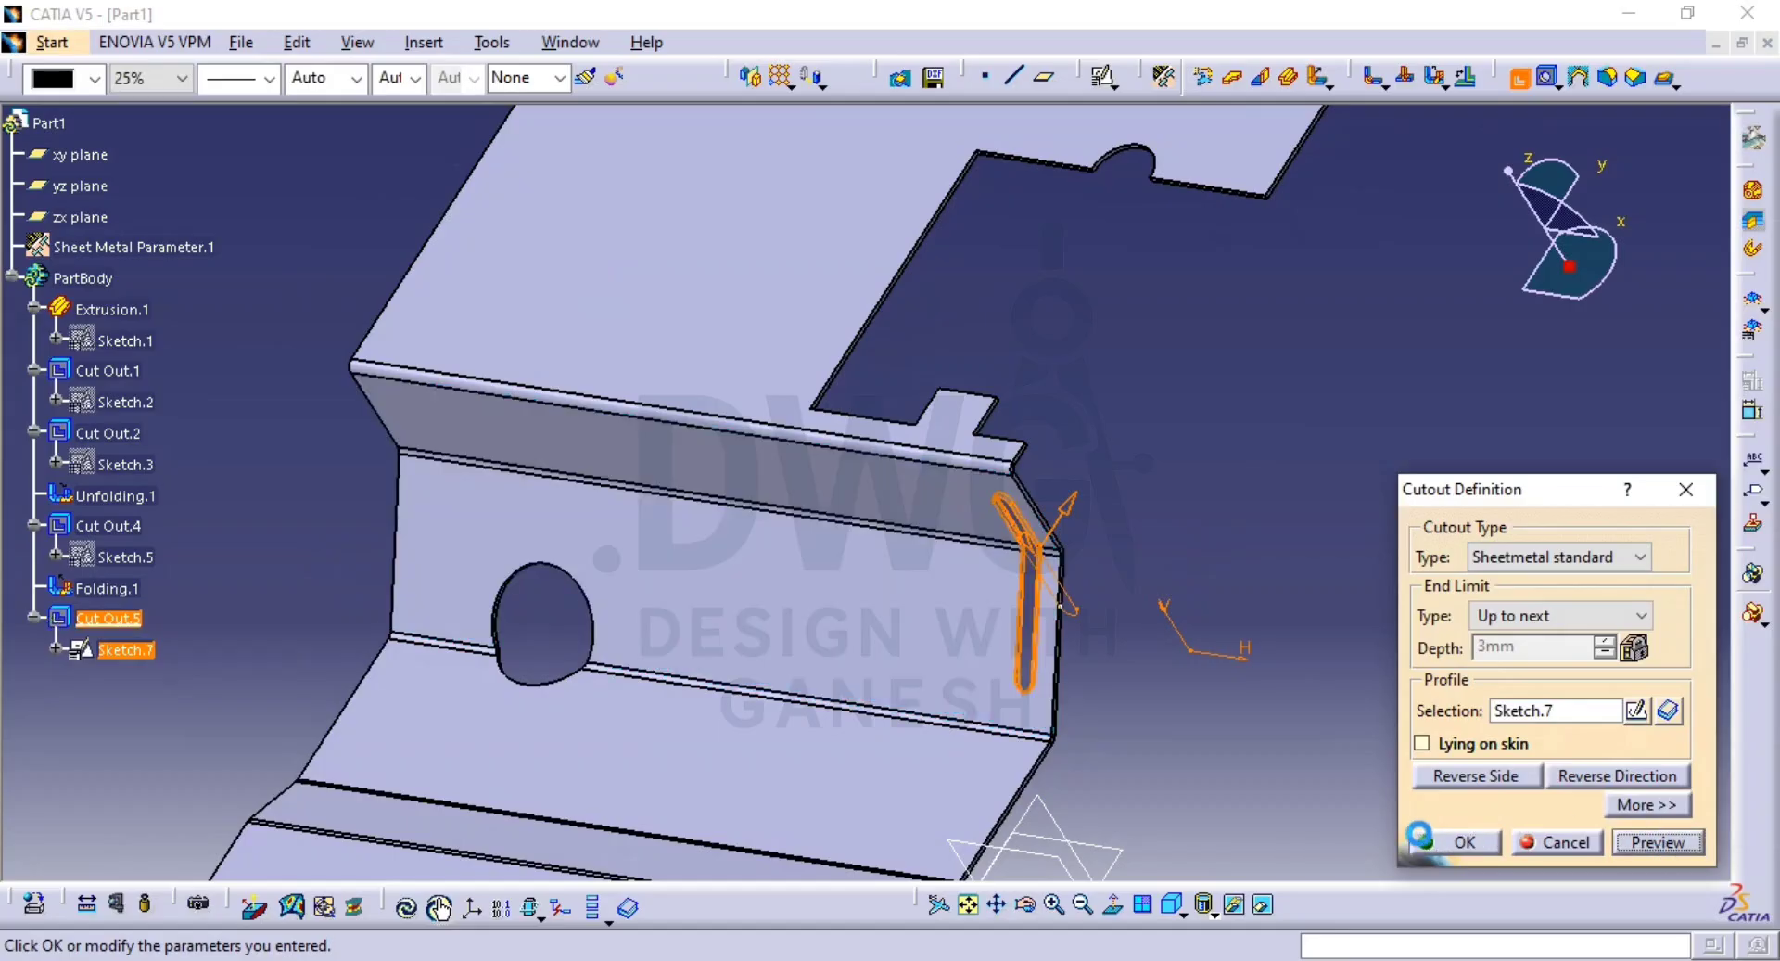
left_click(1437, 845)
Start a rectangular pattern of the slot cutout along the wall's upper bend edge, reversed to run away from the near end.
middle_click_drag(1033, 636, 1315, 468)
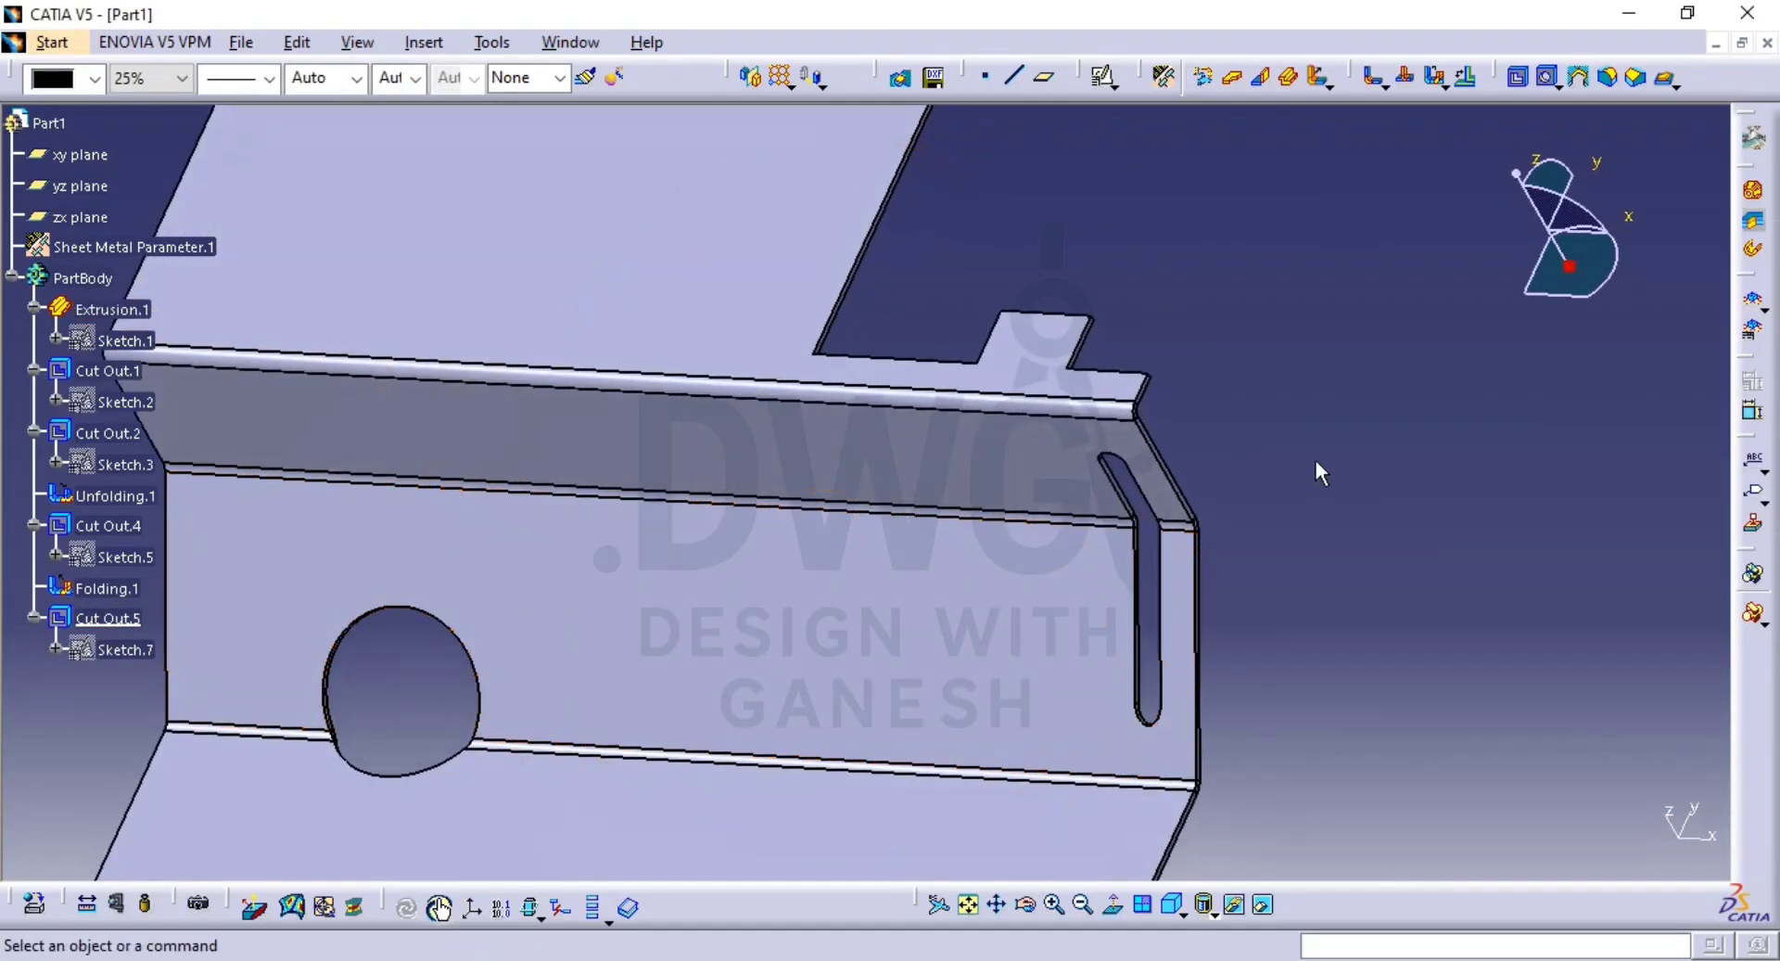
left_click(782, 77)
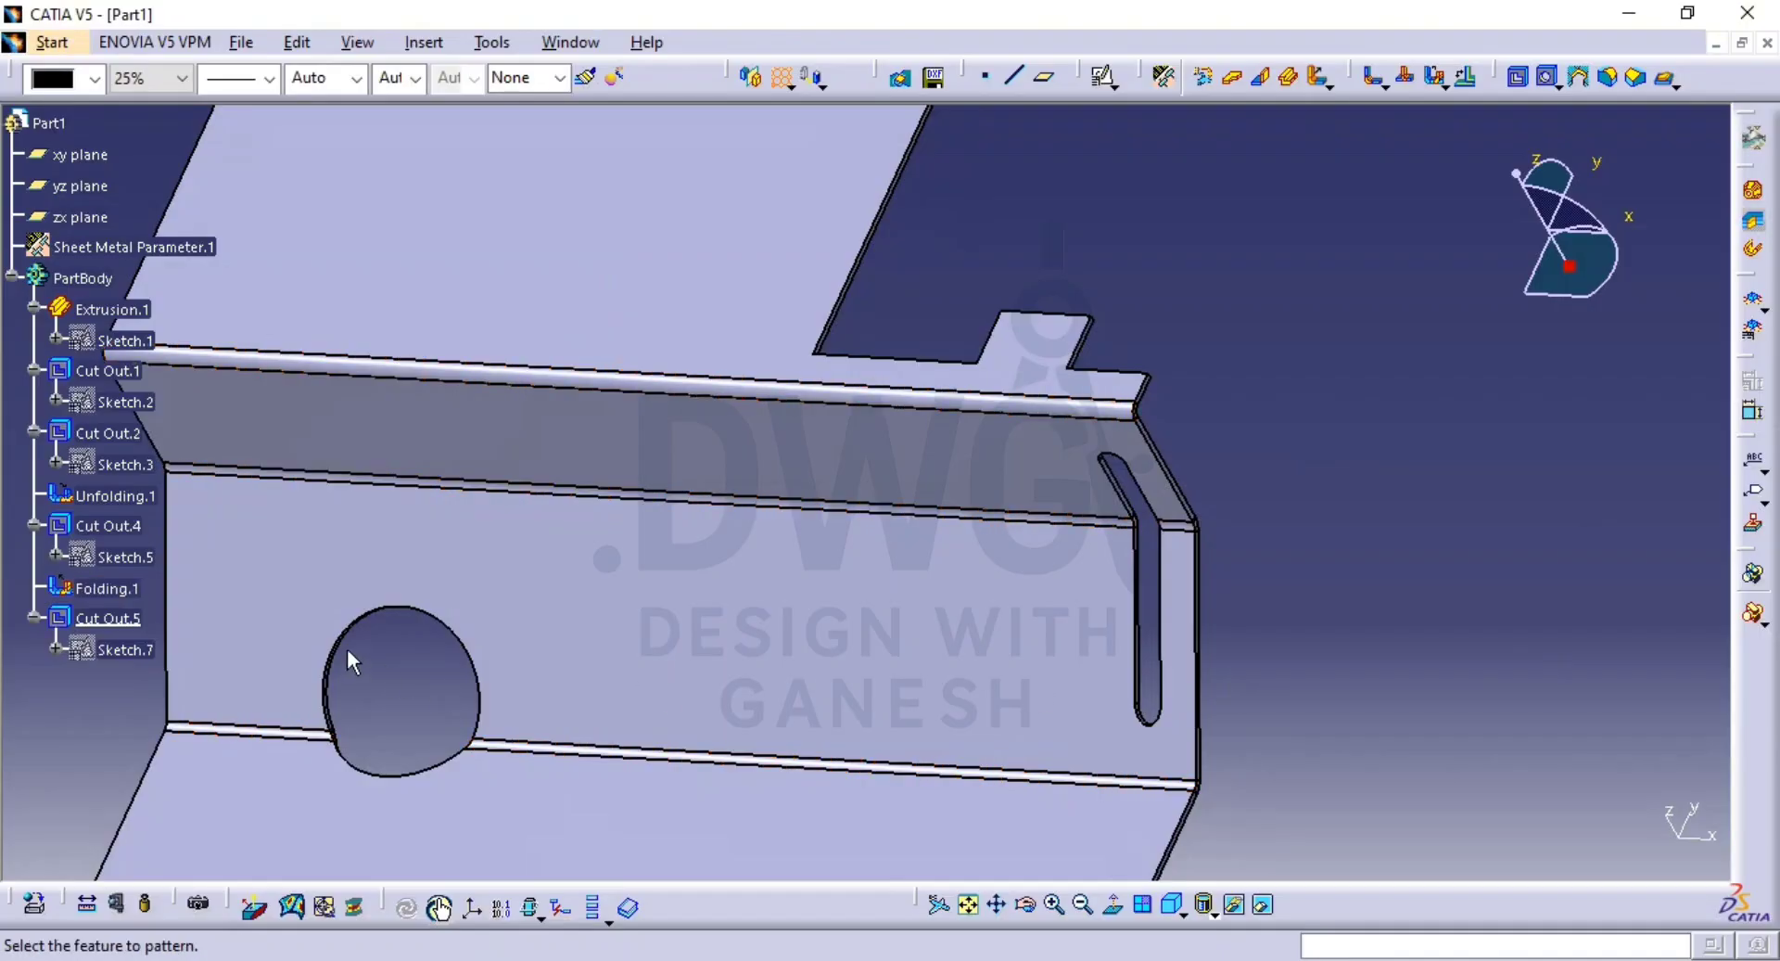
left_click(131, 619)
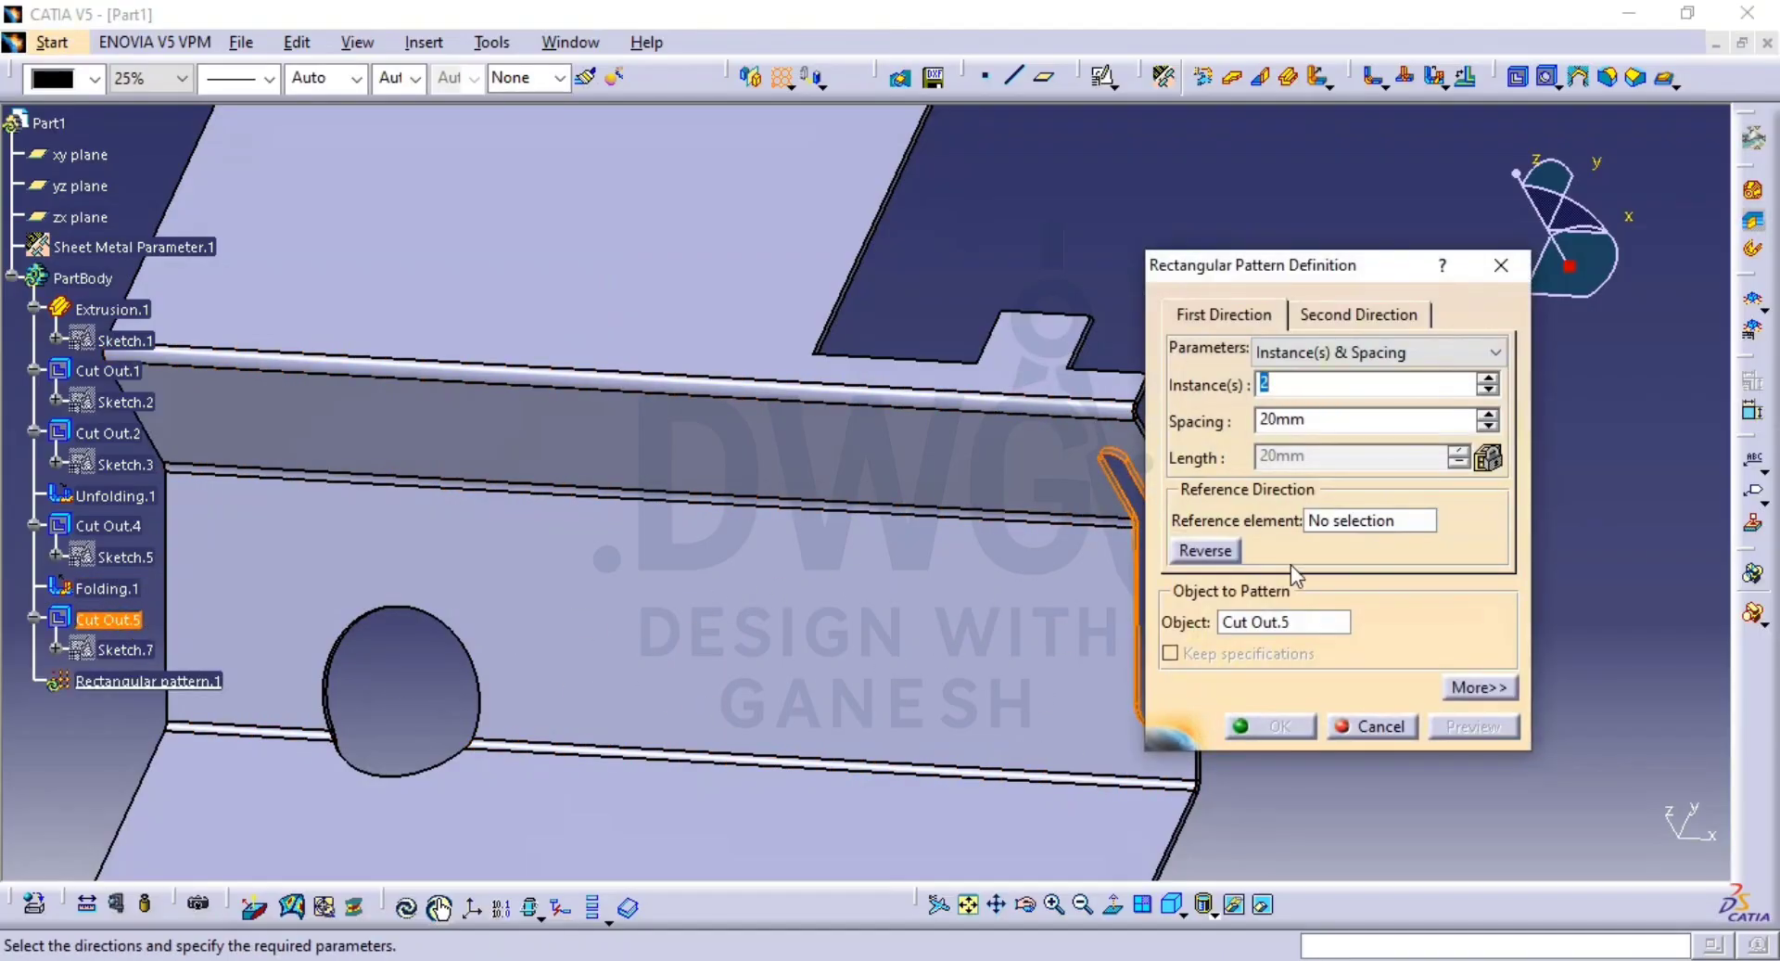
left_click(1254, 623)
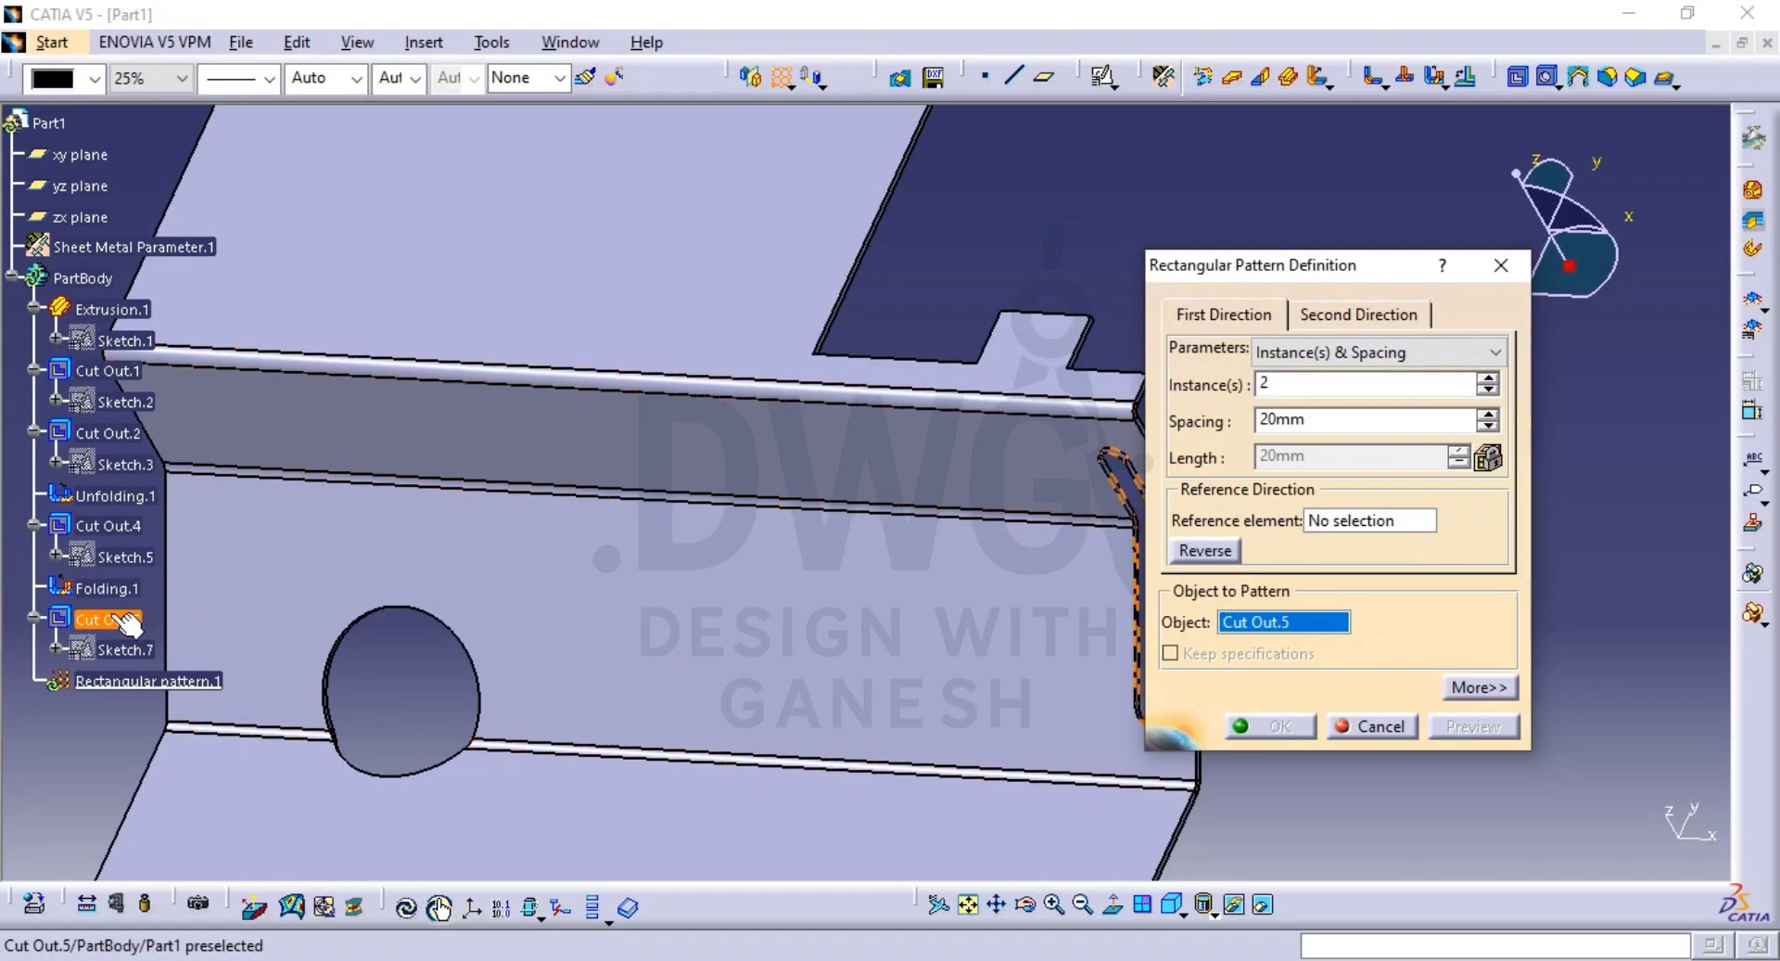
left_click(1341, 522)
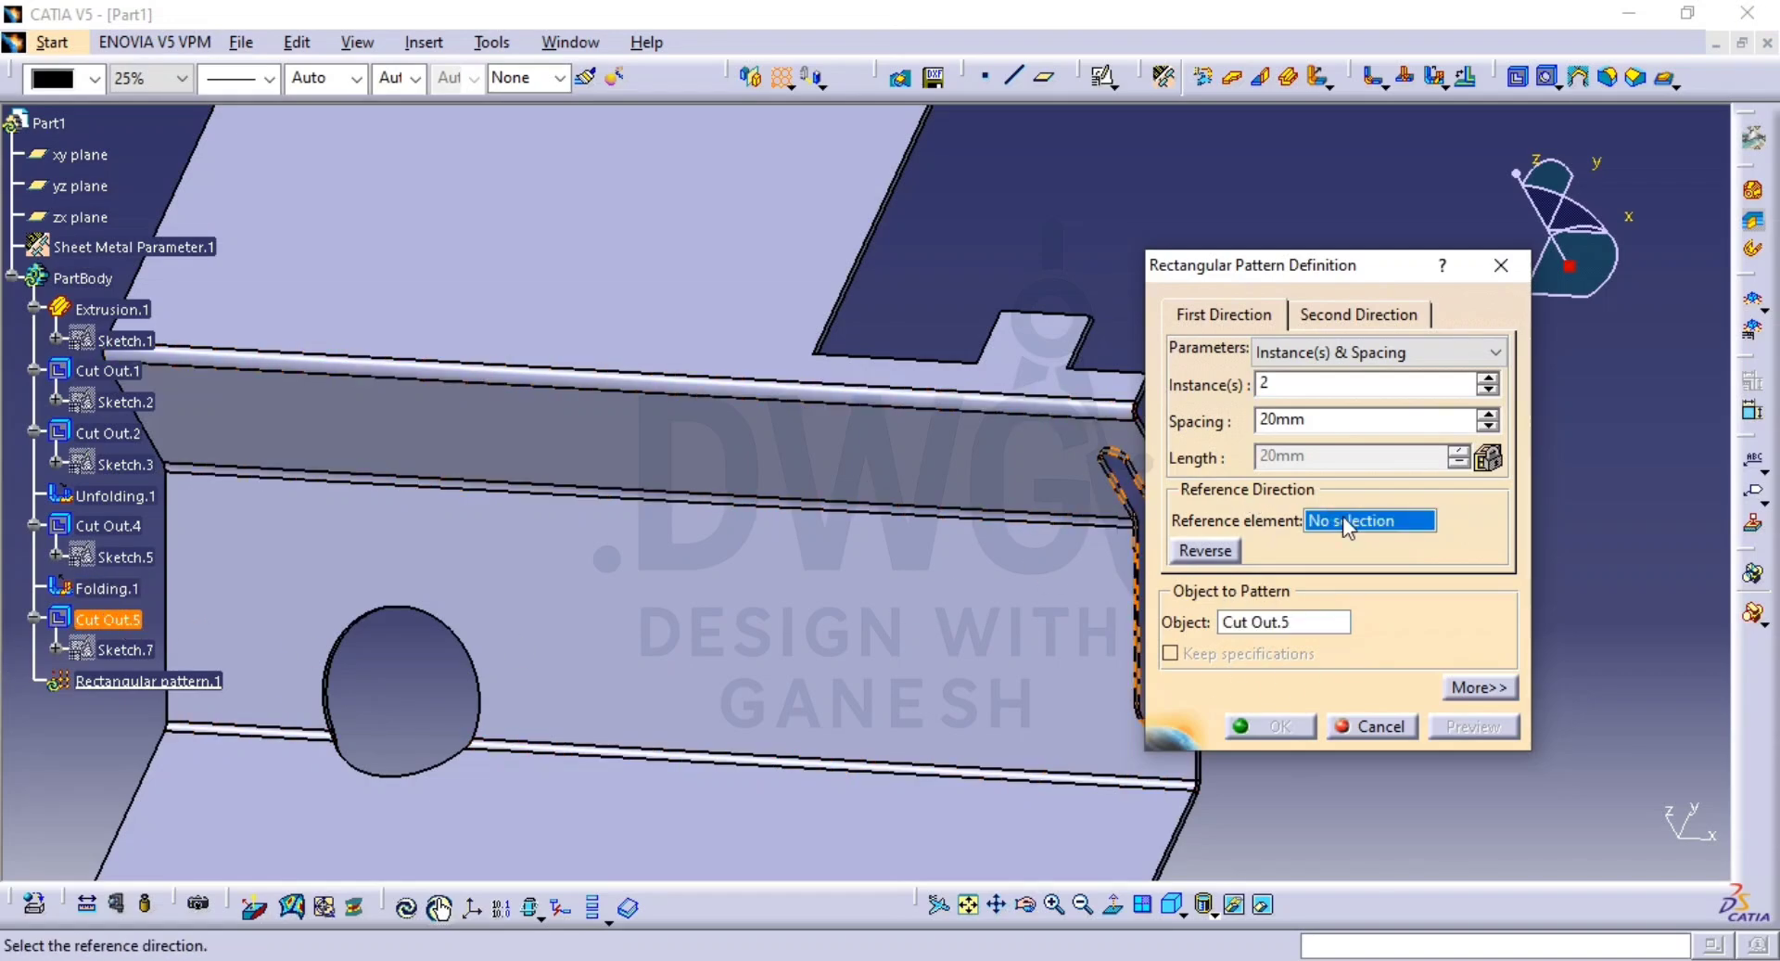
left_click(1023, 515)
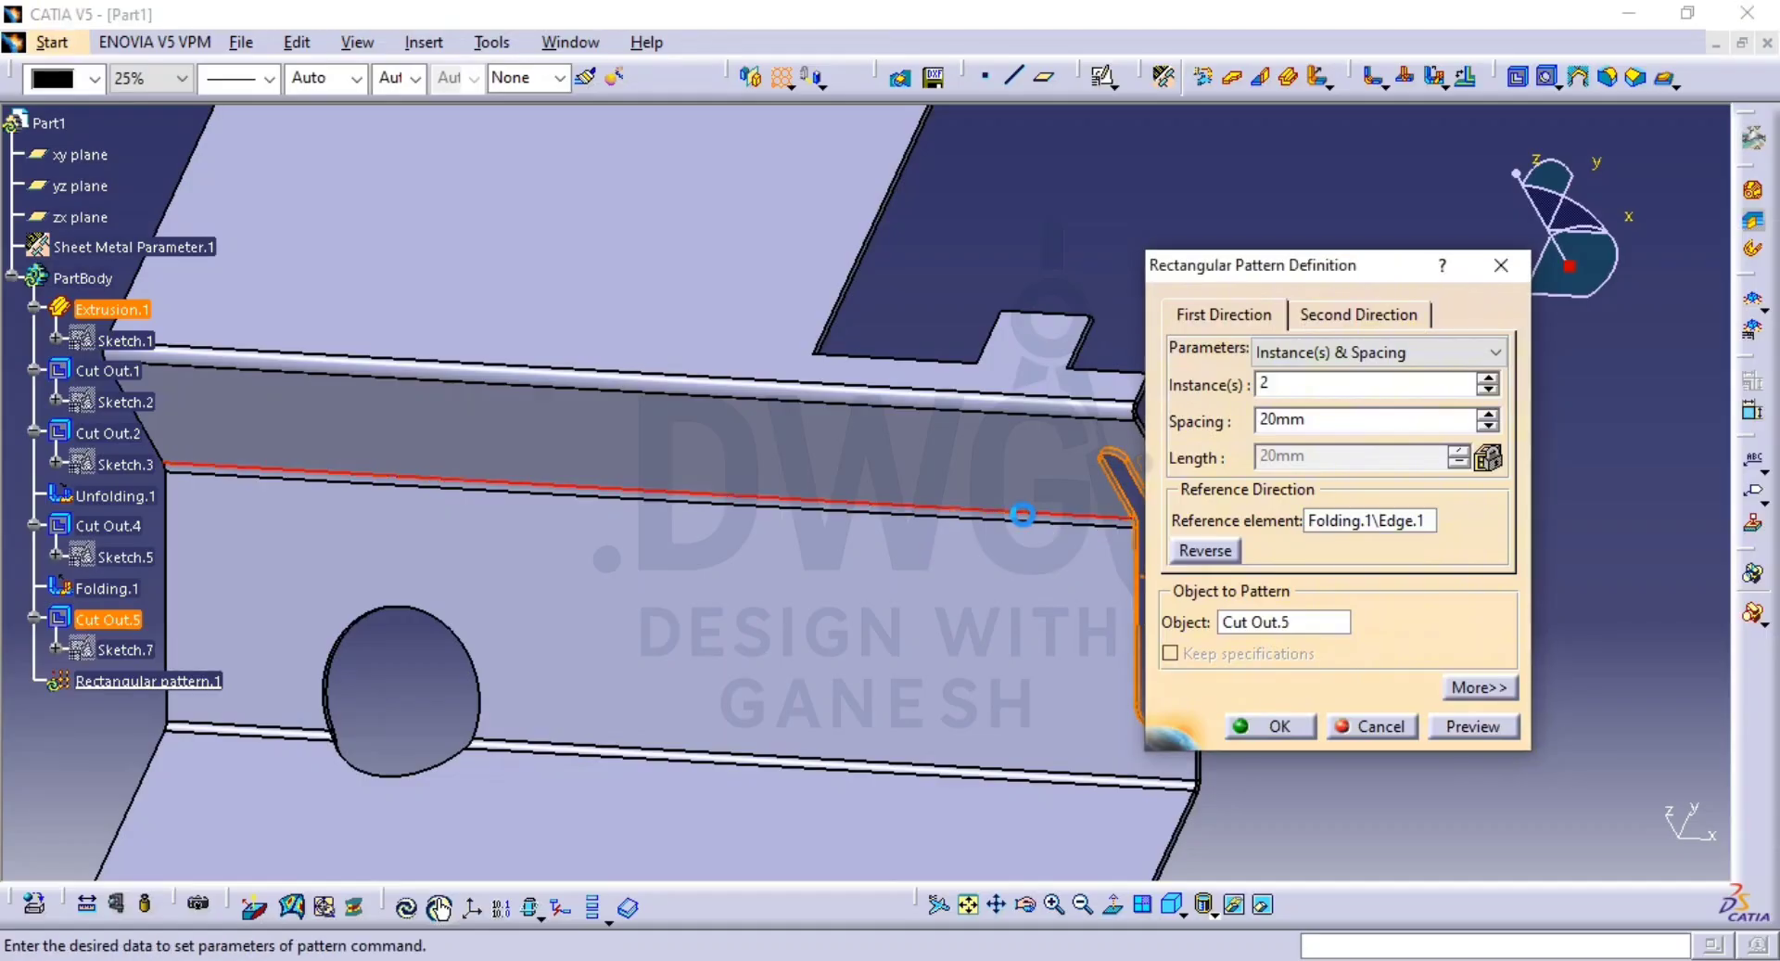
middle_click_drag(1025, 513, 766, 624)
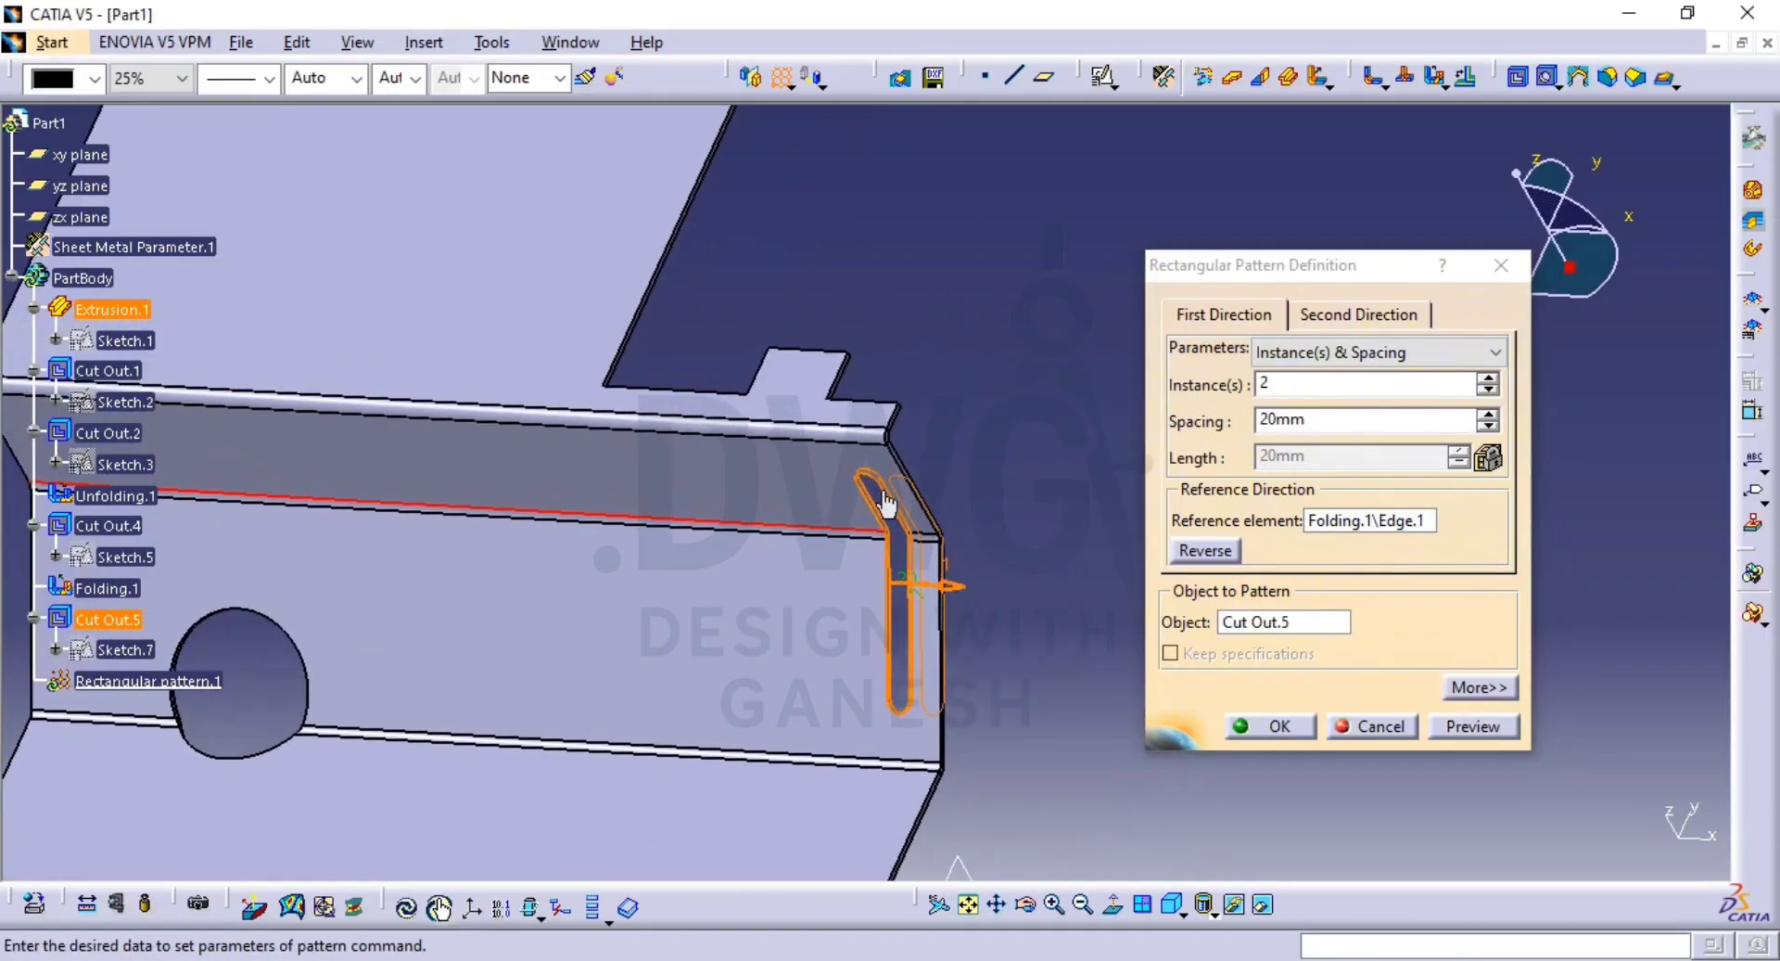
left_click(1208, 552)
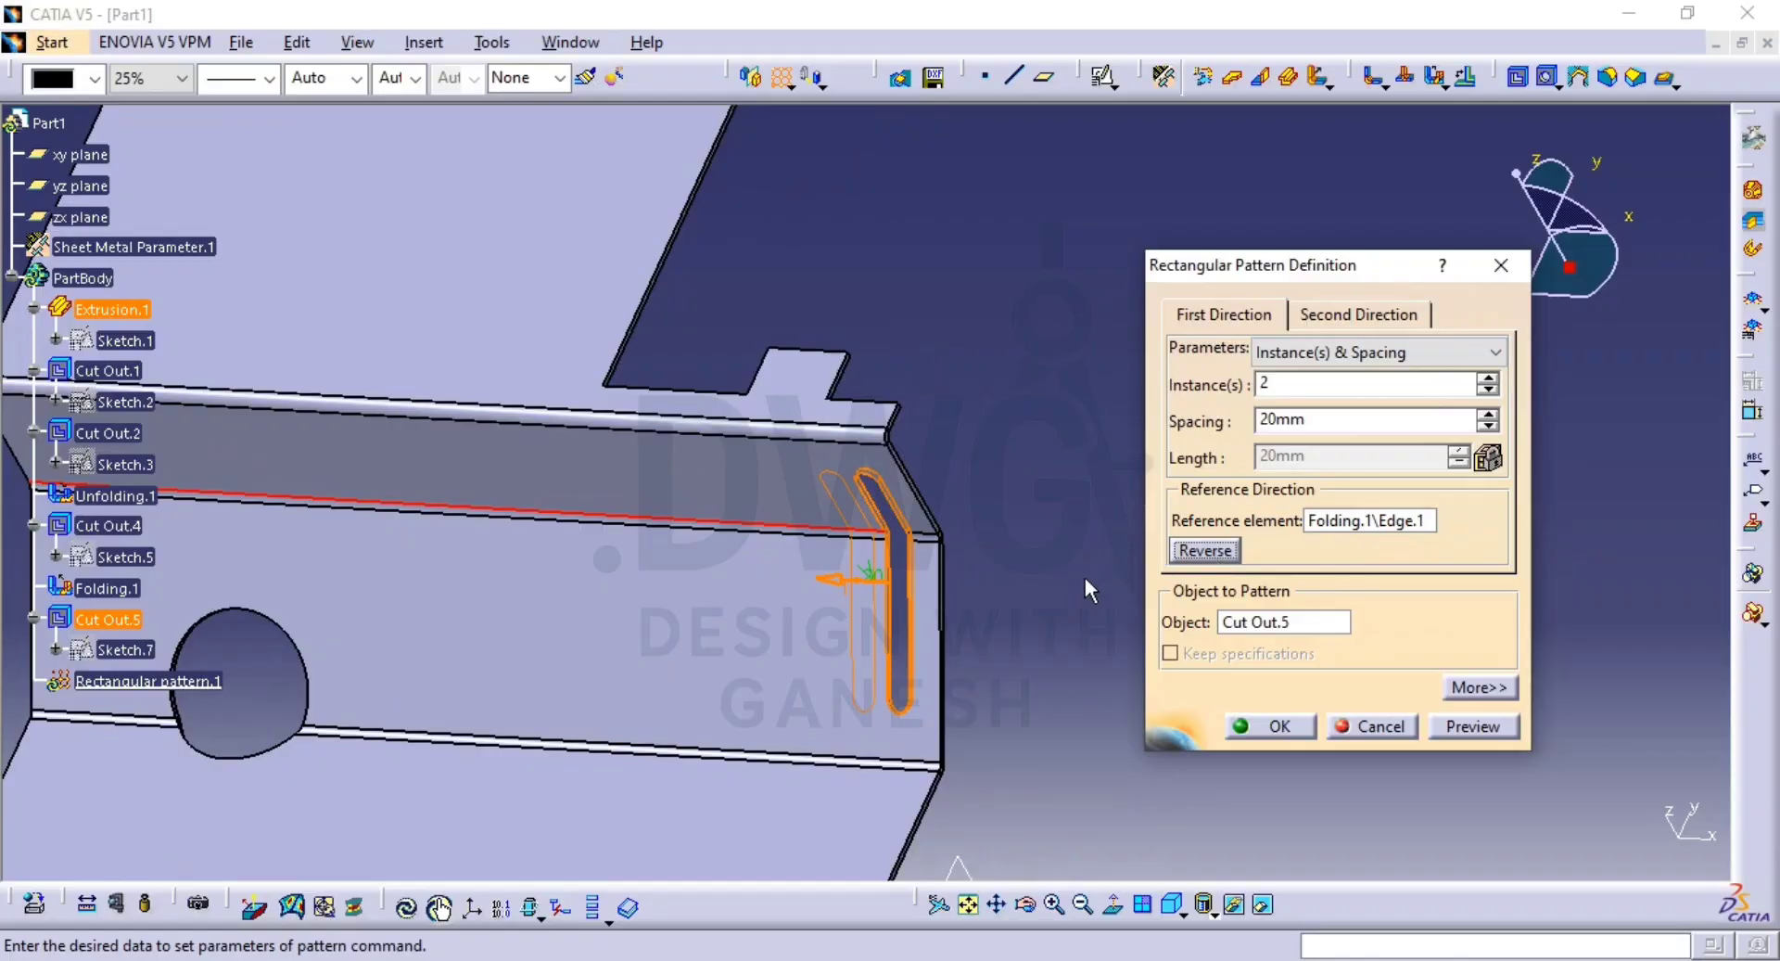
Look up the row of slots in the reference drawing, set the pattern to 20 instances and preview it.
key("alt+Tab")
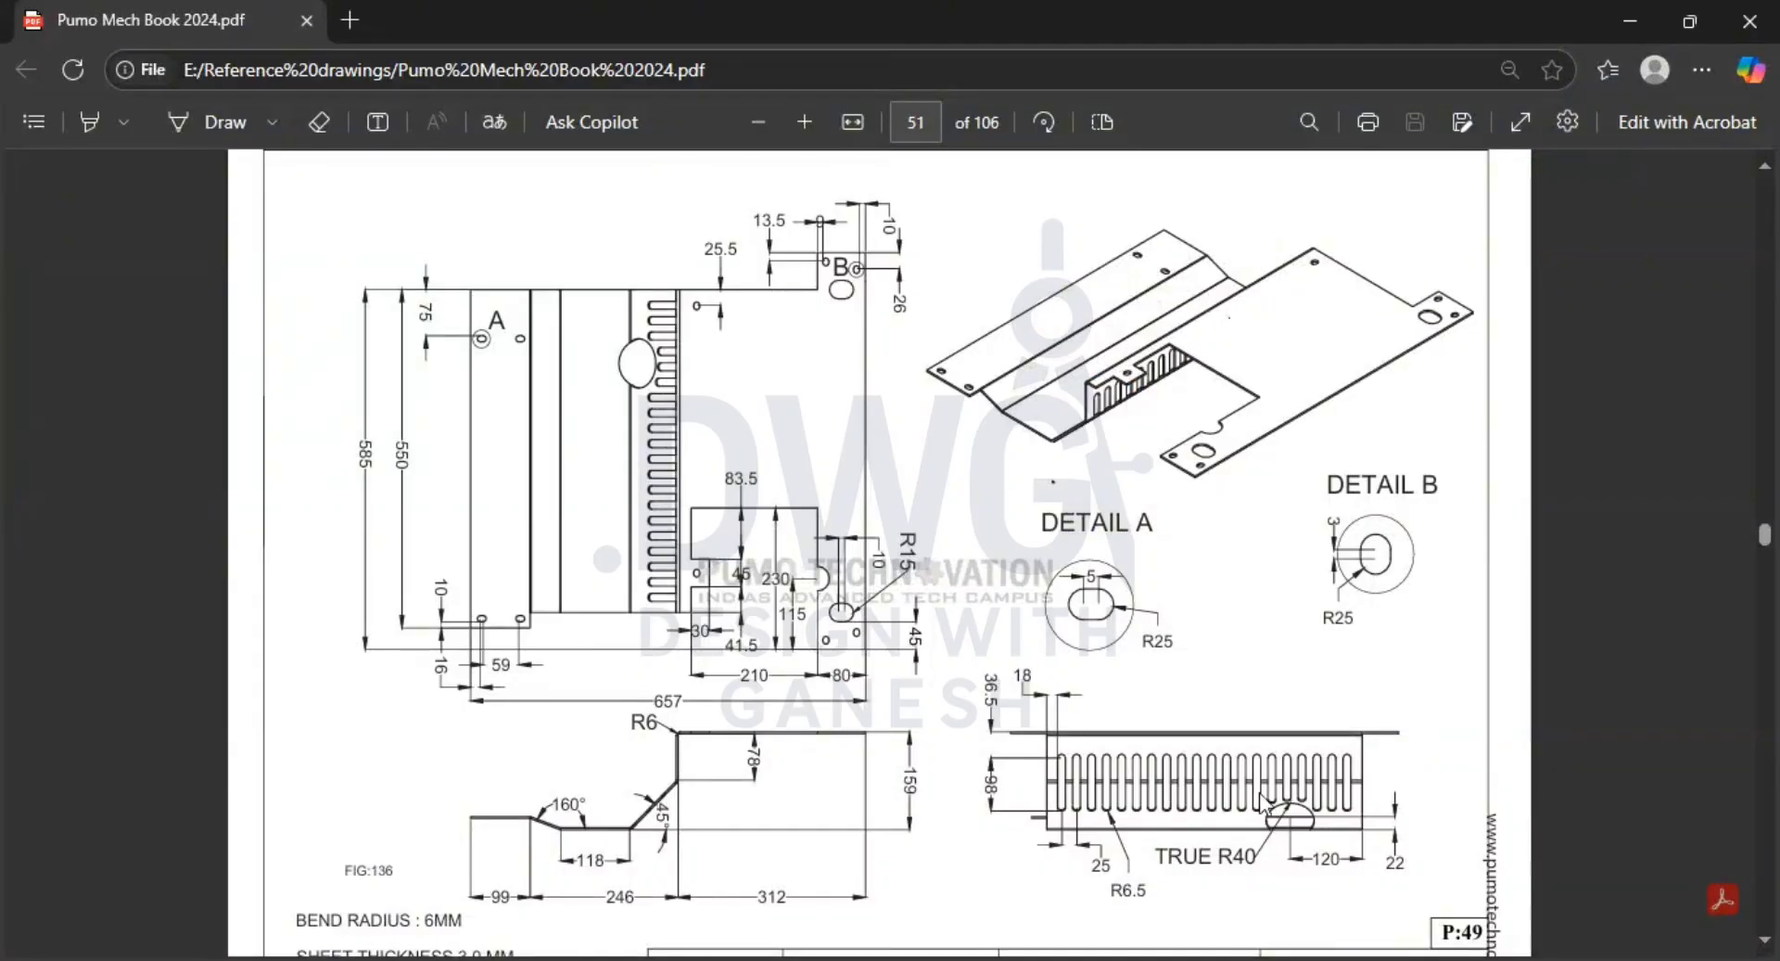
scroll(1280, 789, "down", 3)
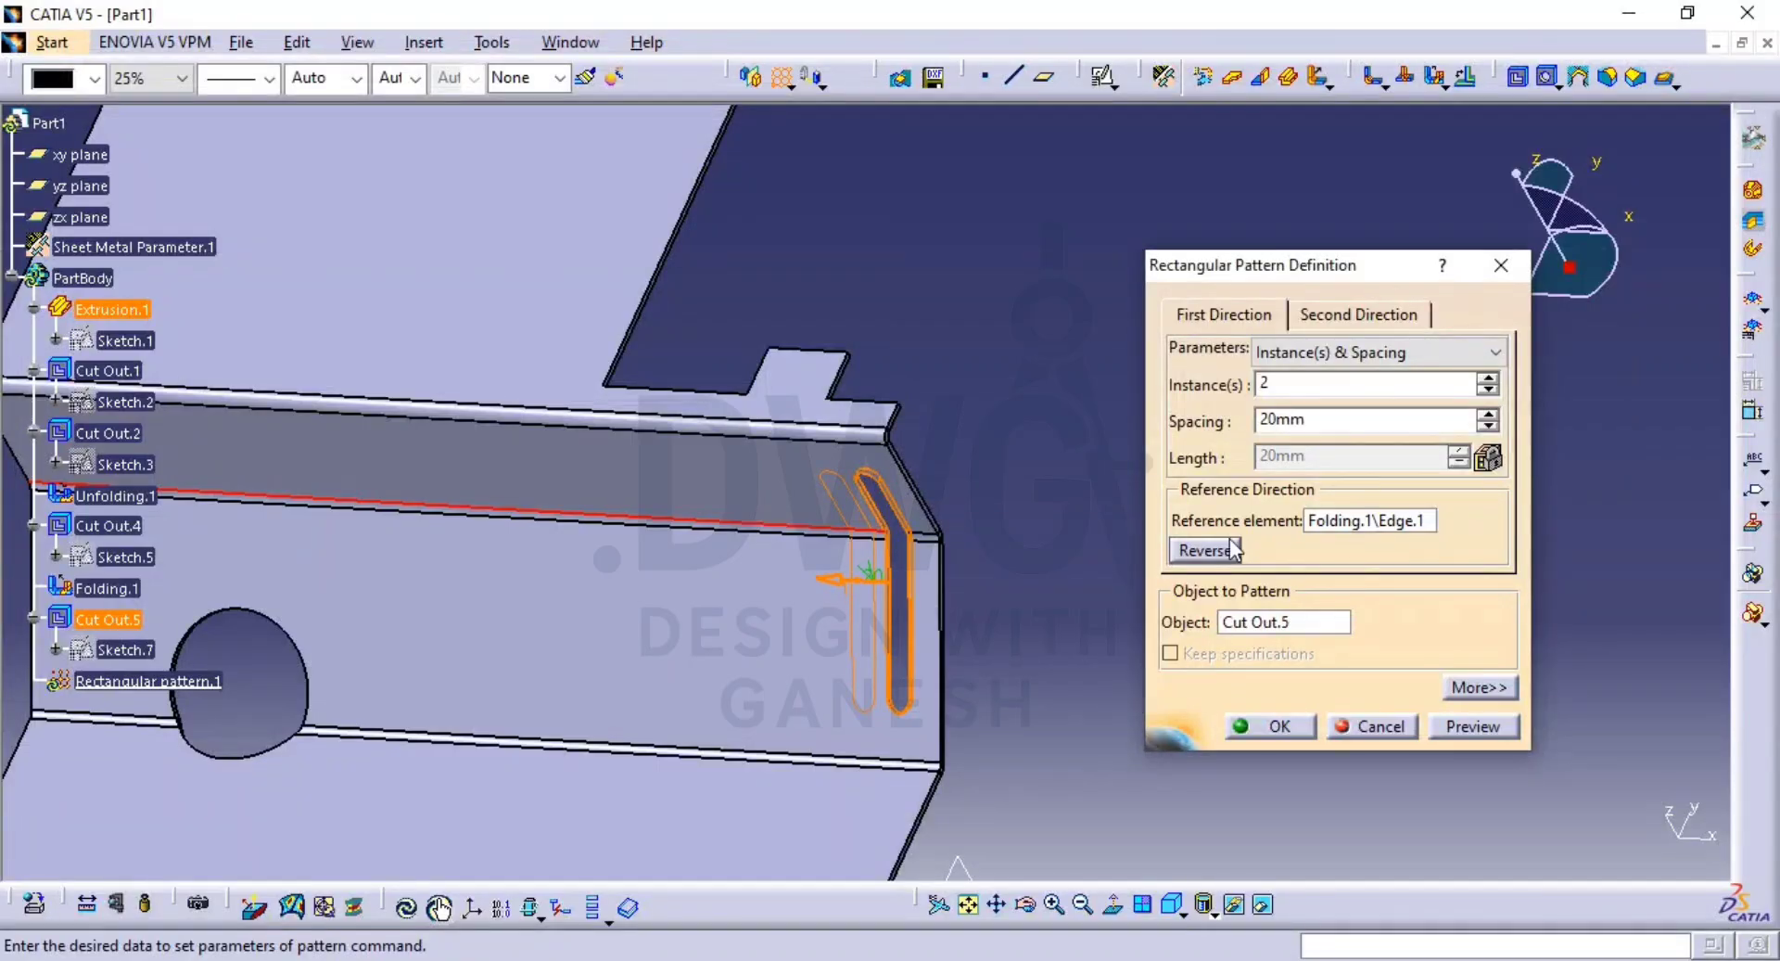
left_click(1288, 380)
double_click(1288, 380)
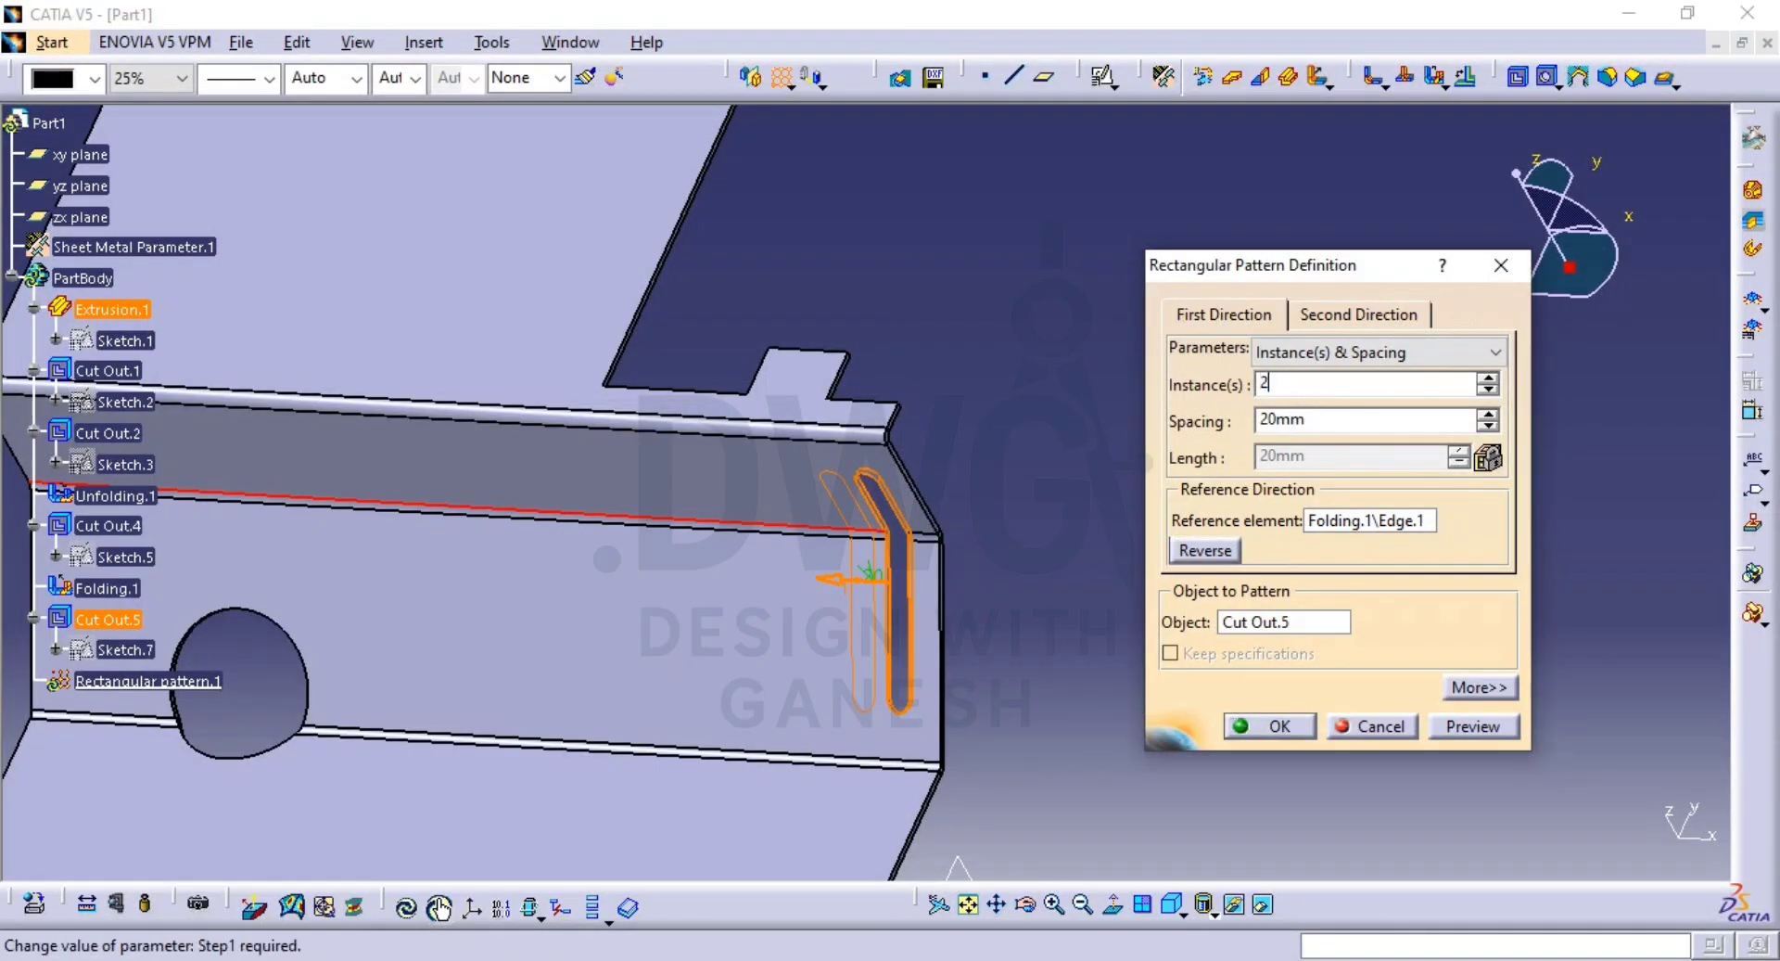
type("0")
left_click(1463, 721)
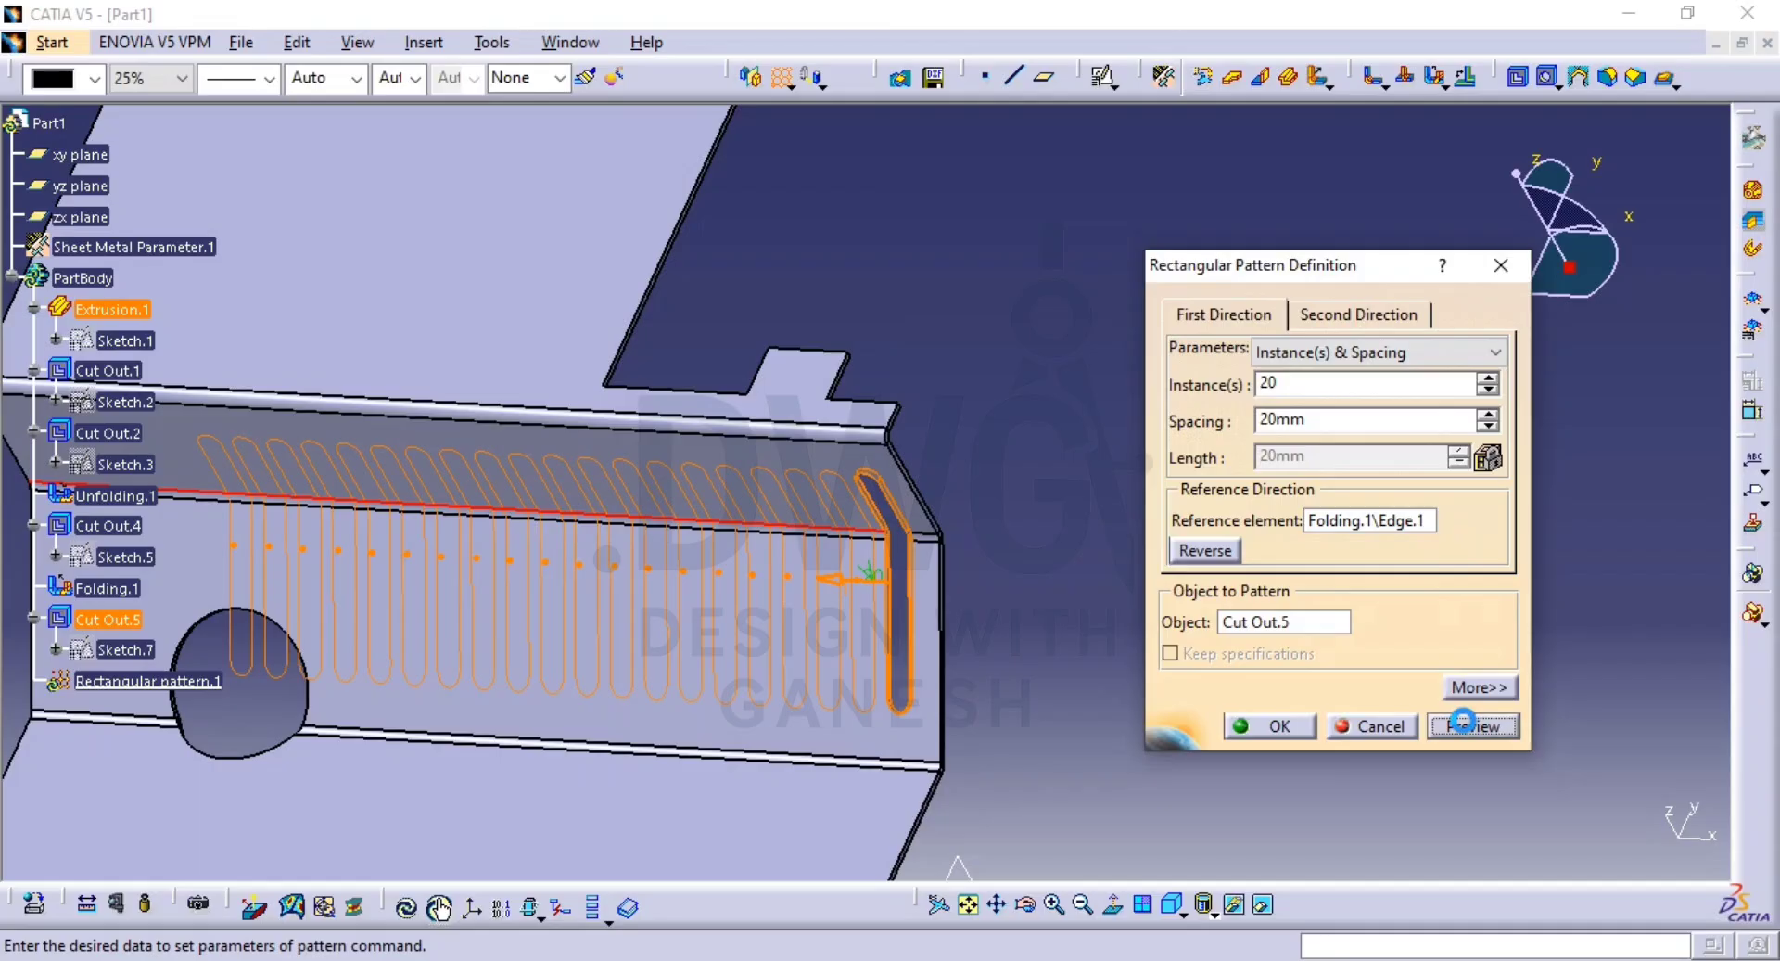
Check the slot pitch in the reference drawing, set the pattern spacing to 25 mm and preview the result.
middle_click_drag(698, 557, 834, 636)
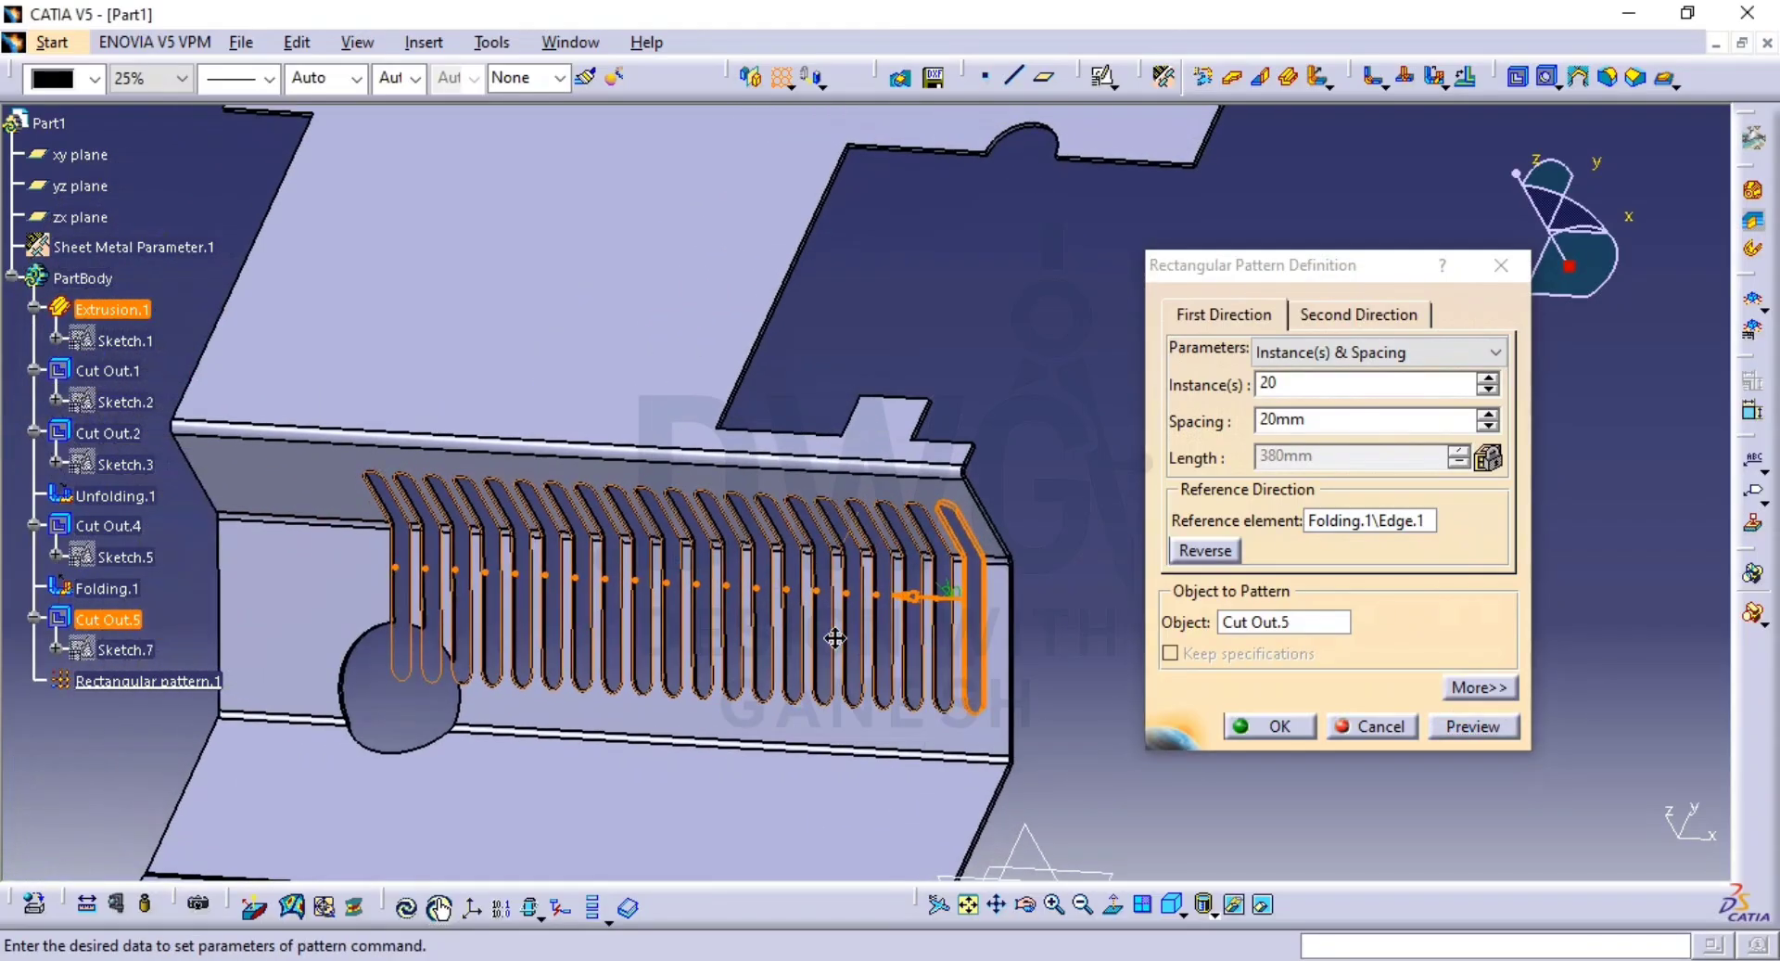
left_click_drag(1312, 421, 1176, 421)
key("alt+Tab")
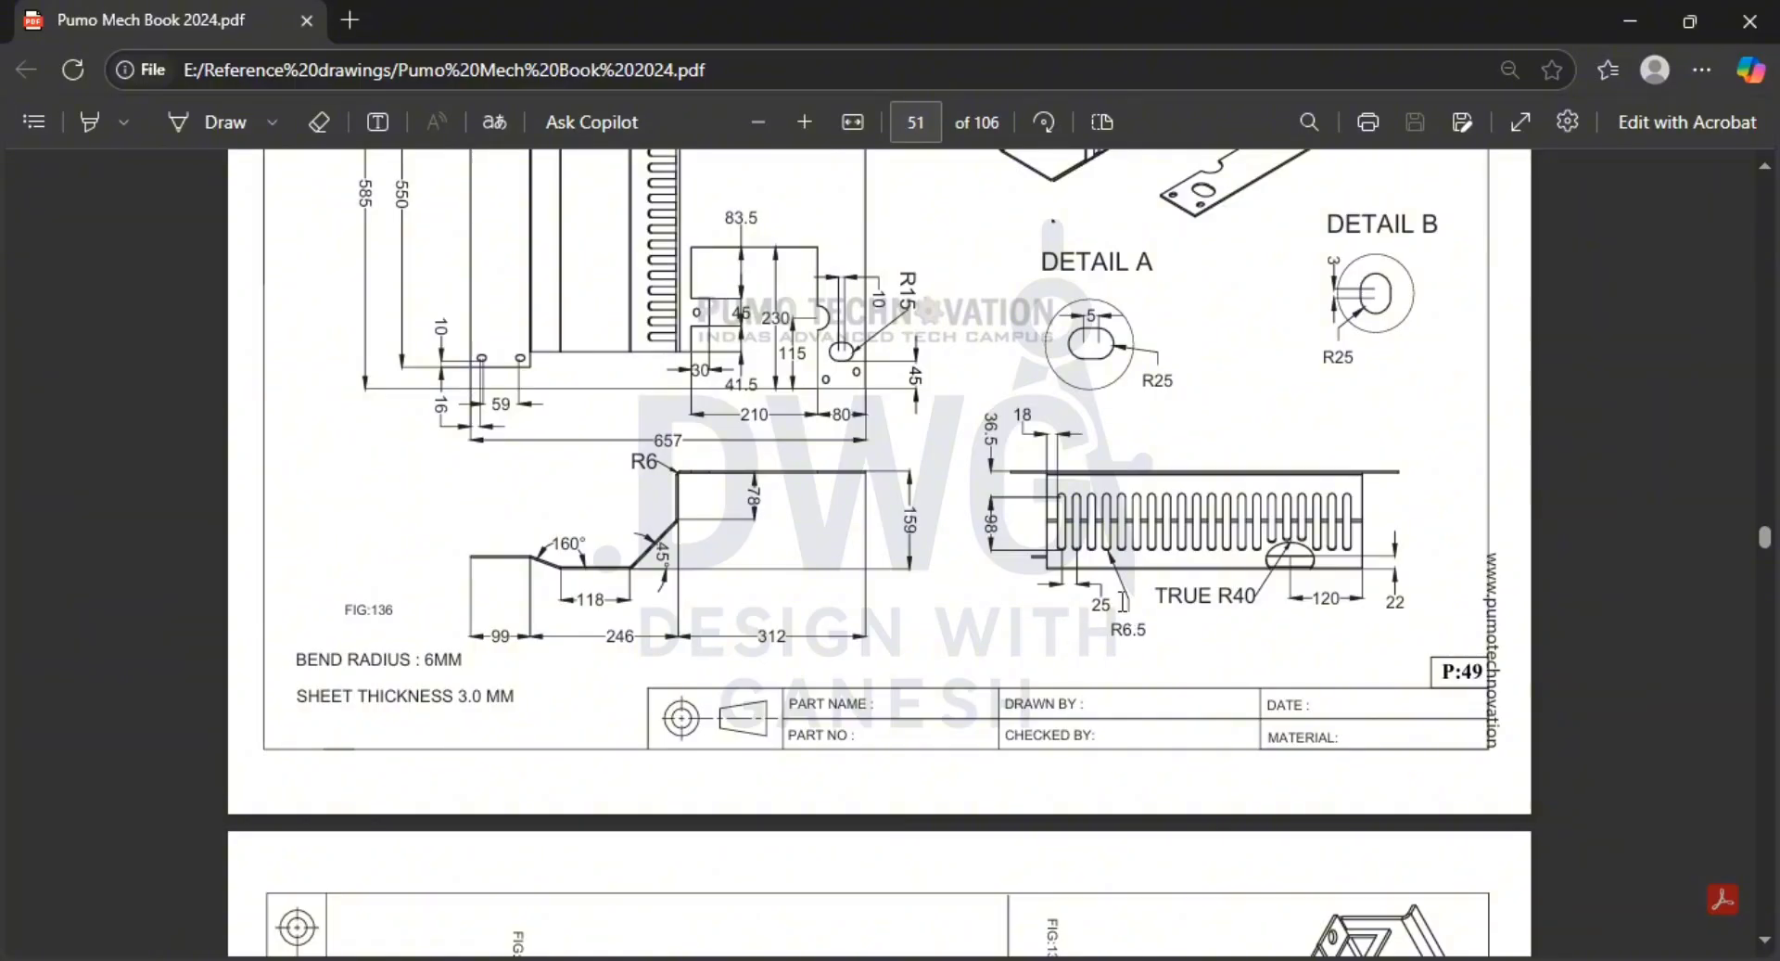
key("alt+Tab")
type("2")
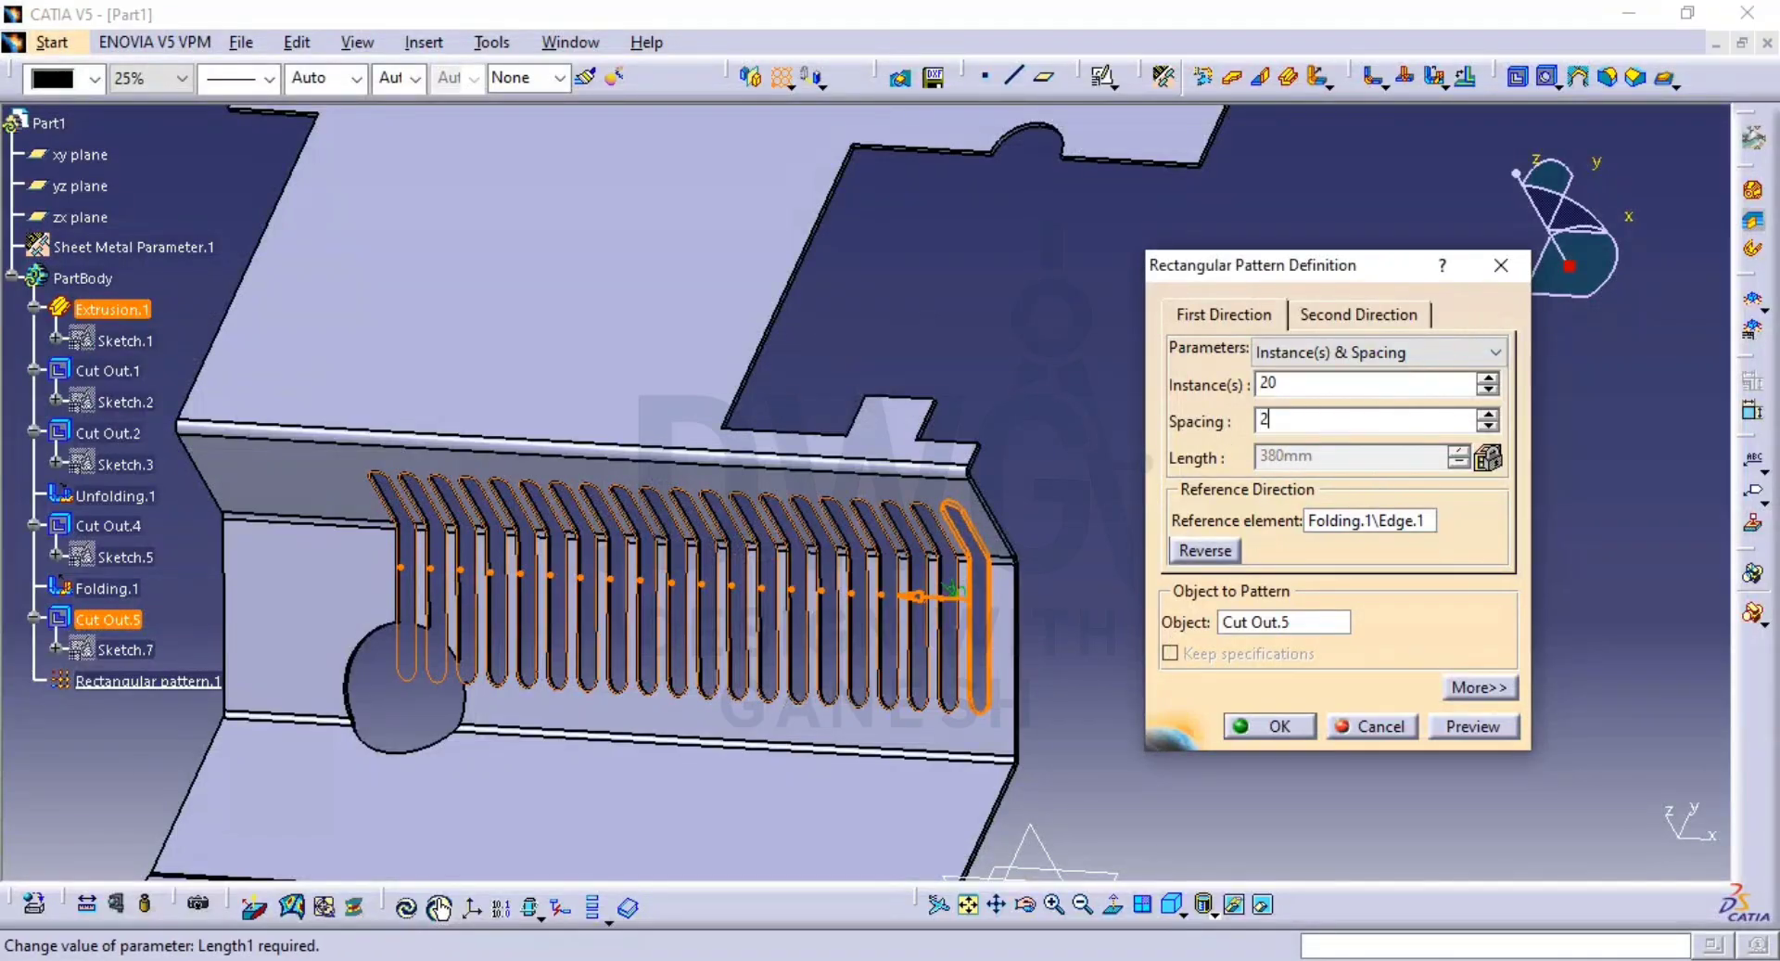
type("5")
left_click(1474, 726)
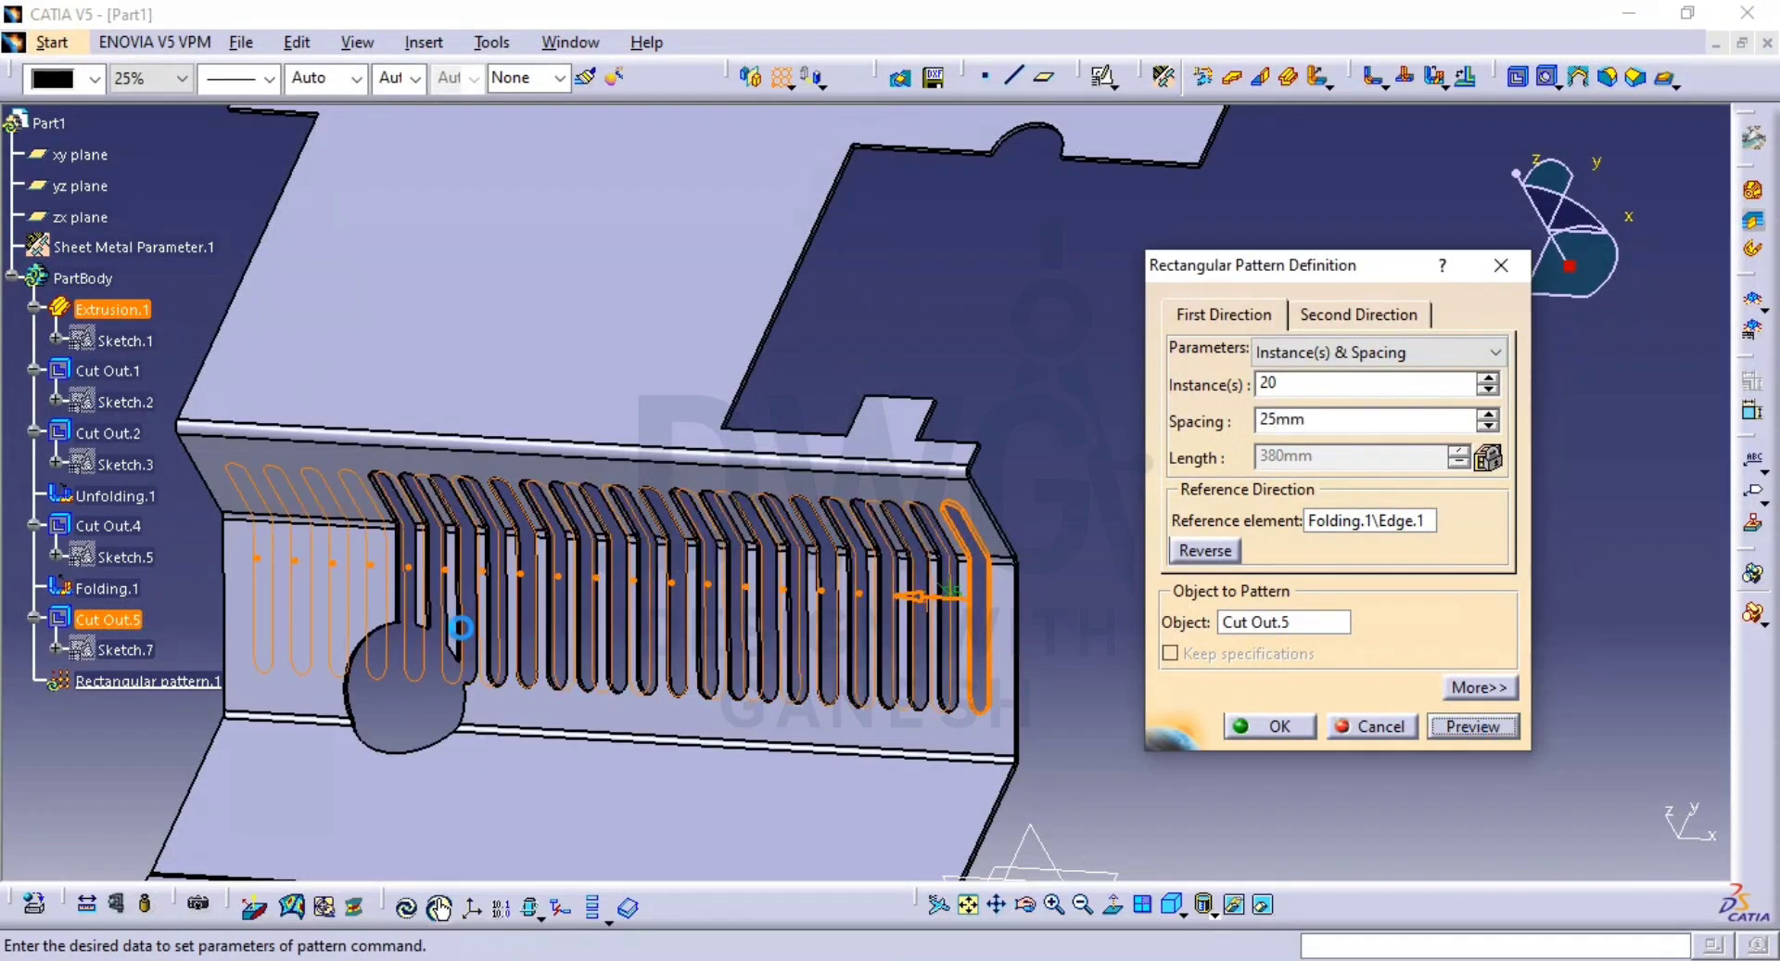
Inspect the pattern instances overlapping the round cutout and cancel the rectangular pattern.
middle_click_drag(649, 630, 567, 670)
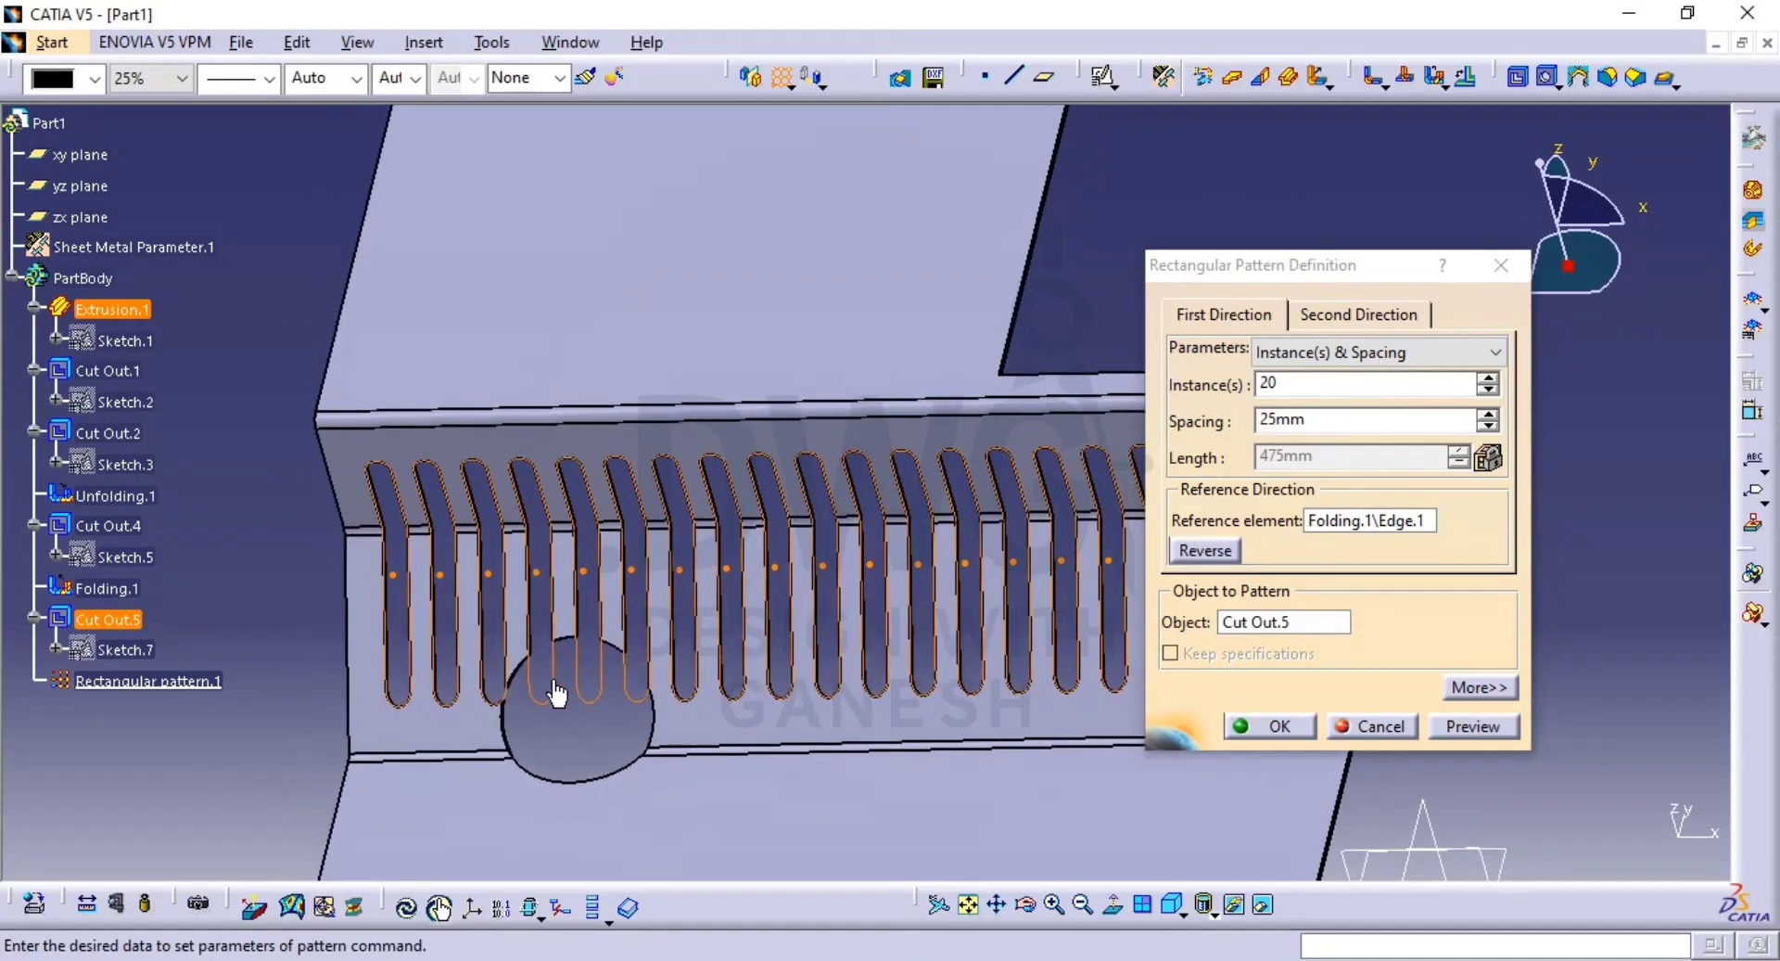
right_click(555, 675)
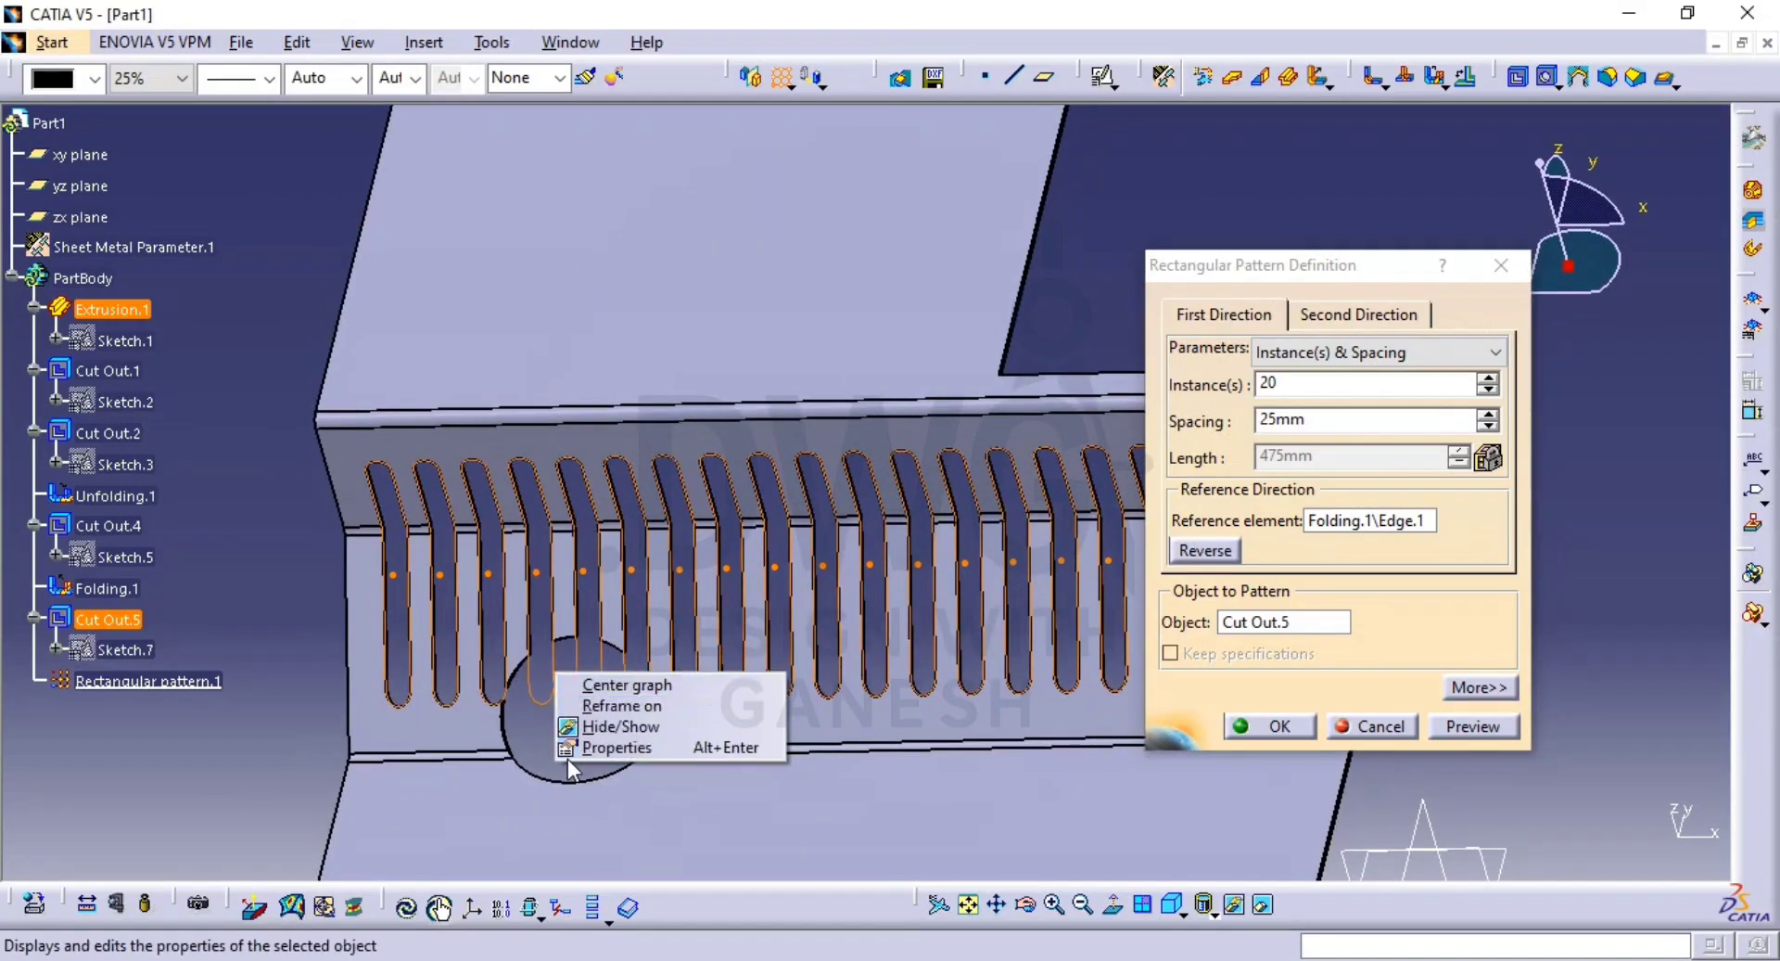
left_click(543, 748)
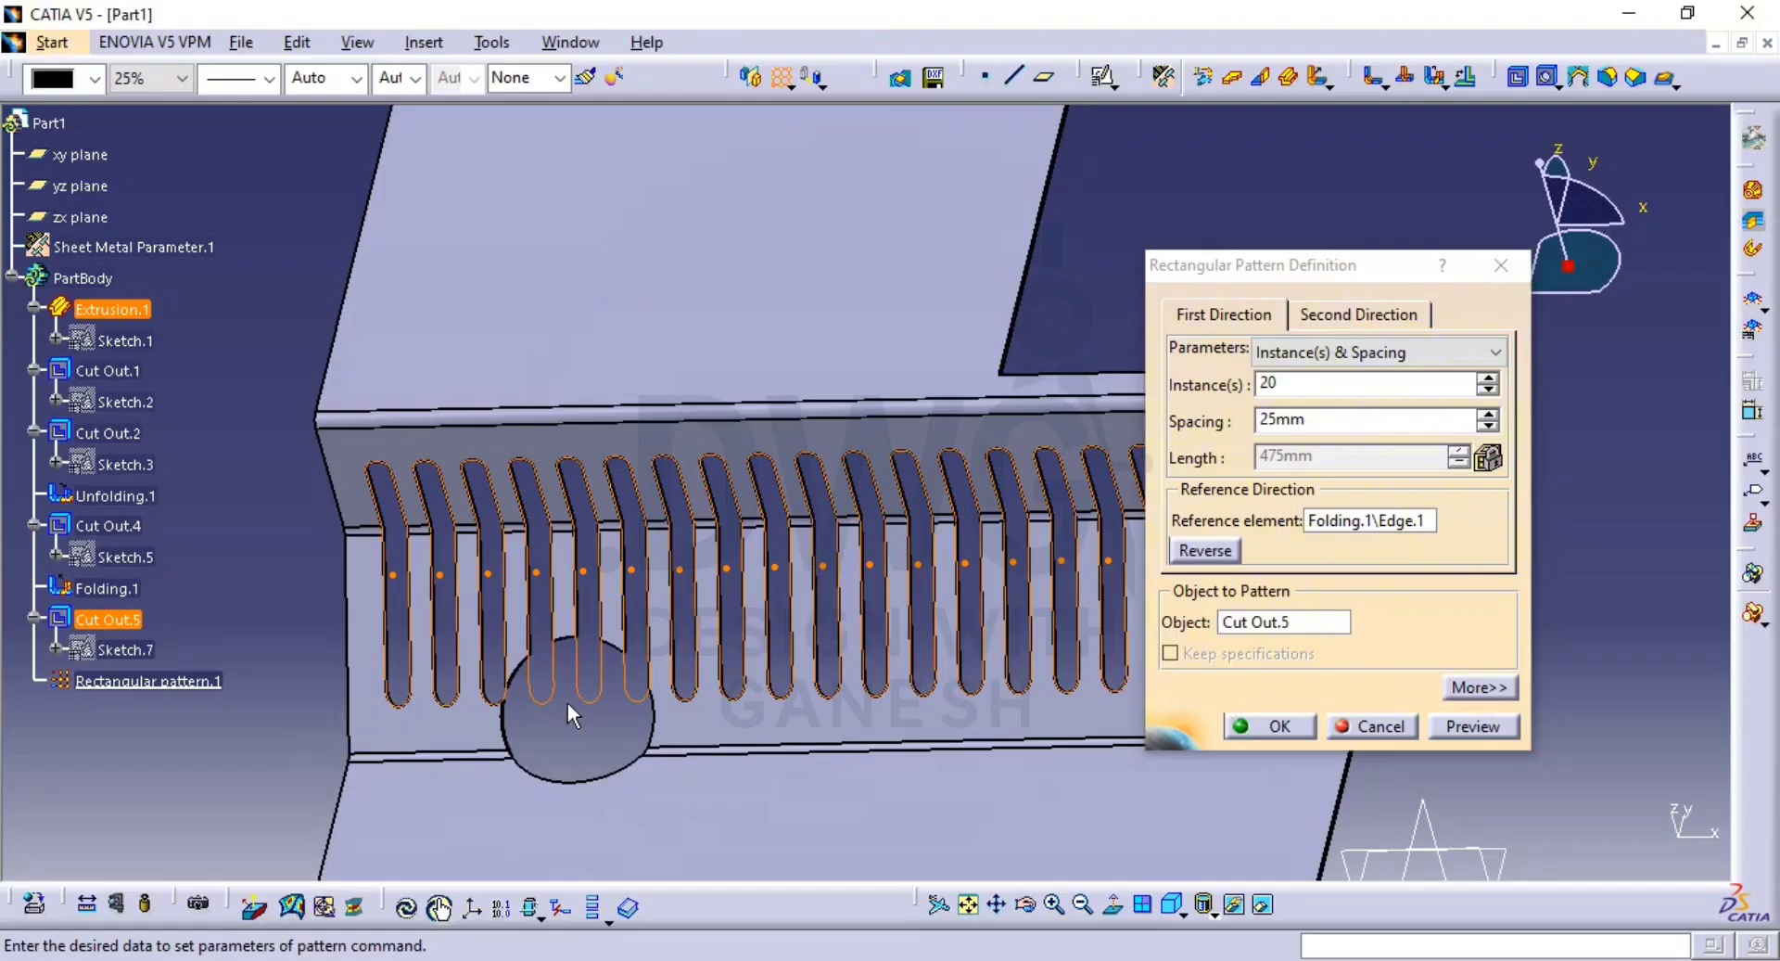
left_click(1376, 729)
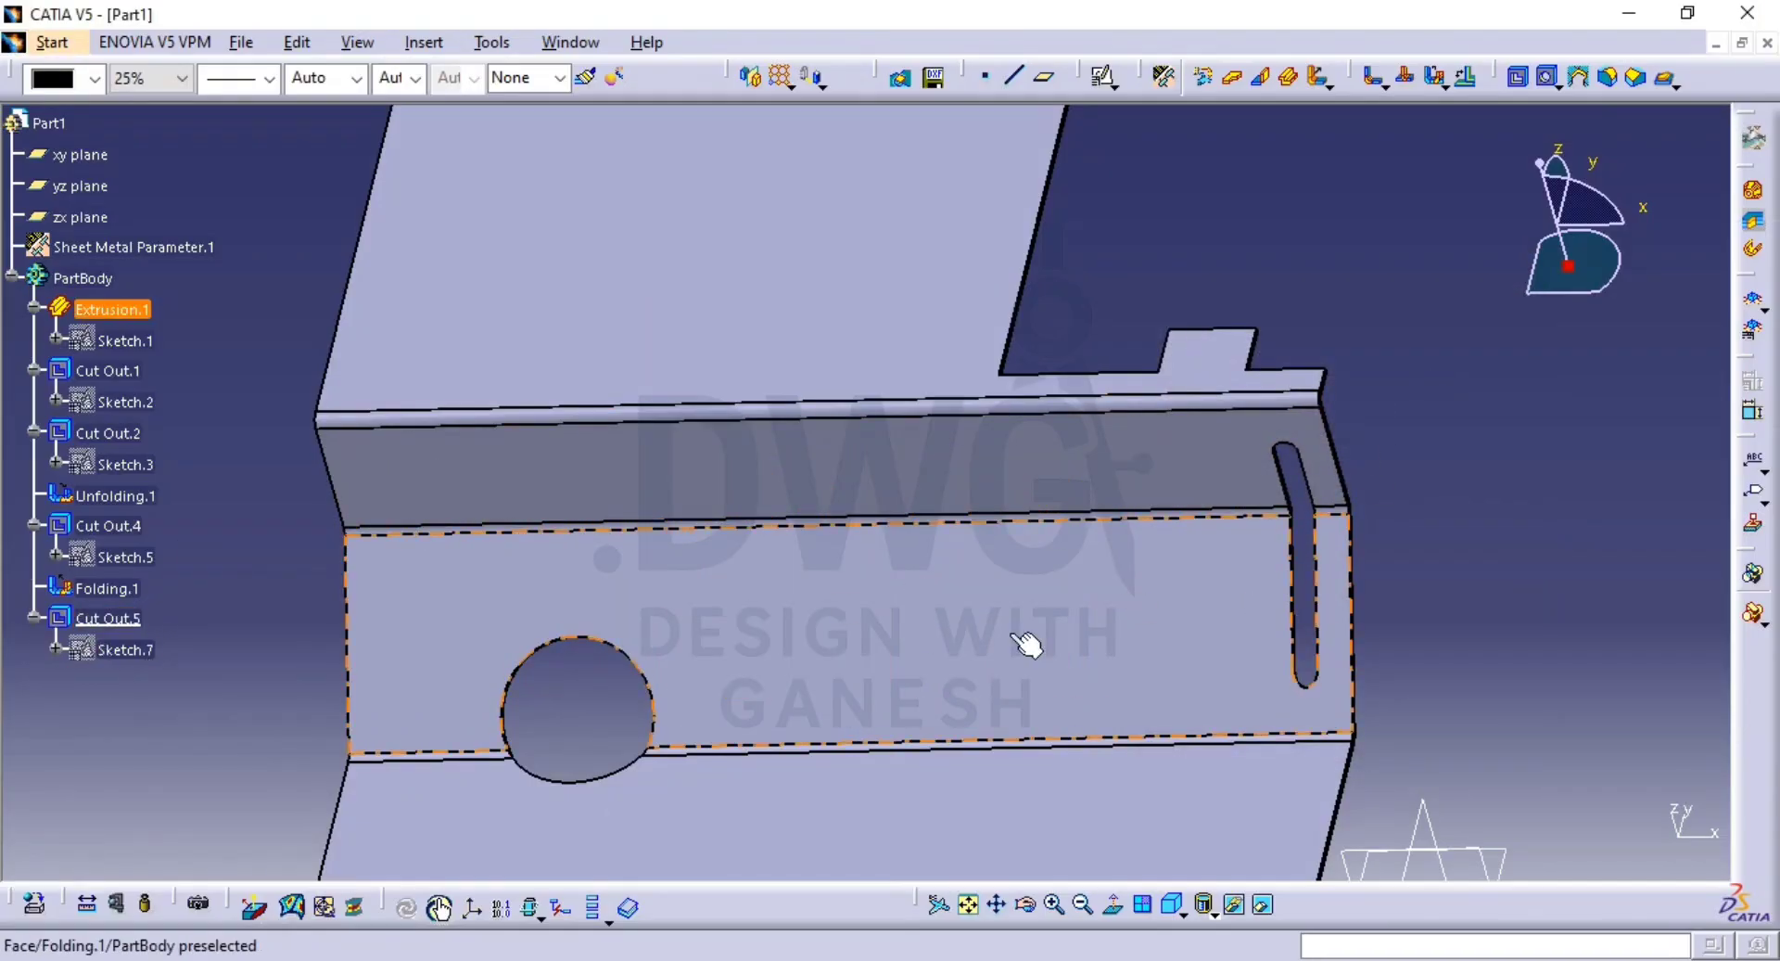
Reopen the slot cutout's sketch, select the whole slot profile and start the Translate operation on it.
middle_click_drag(1133, 704, 1054, 704)
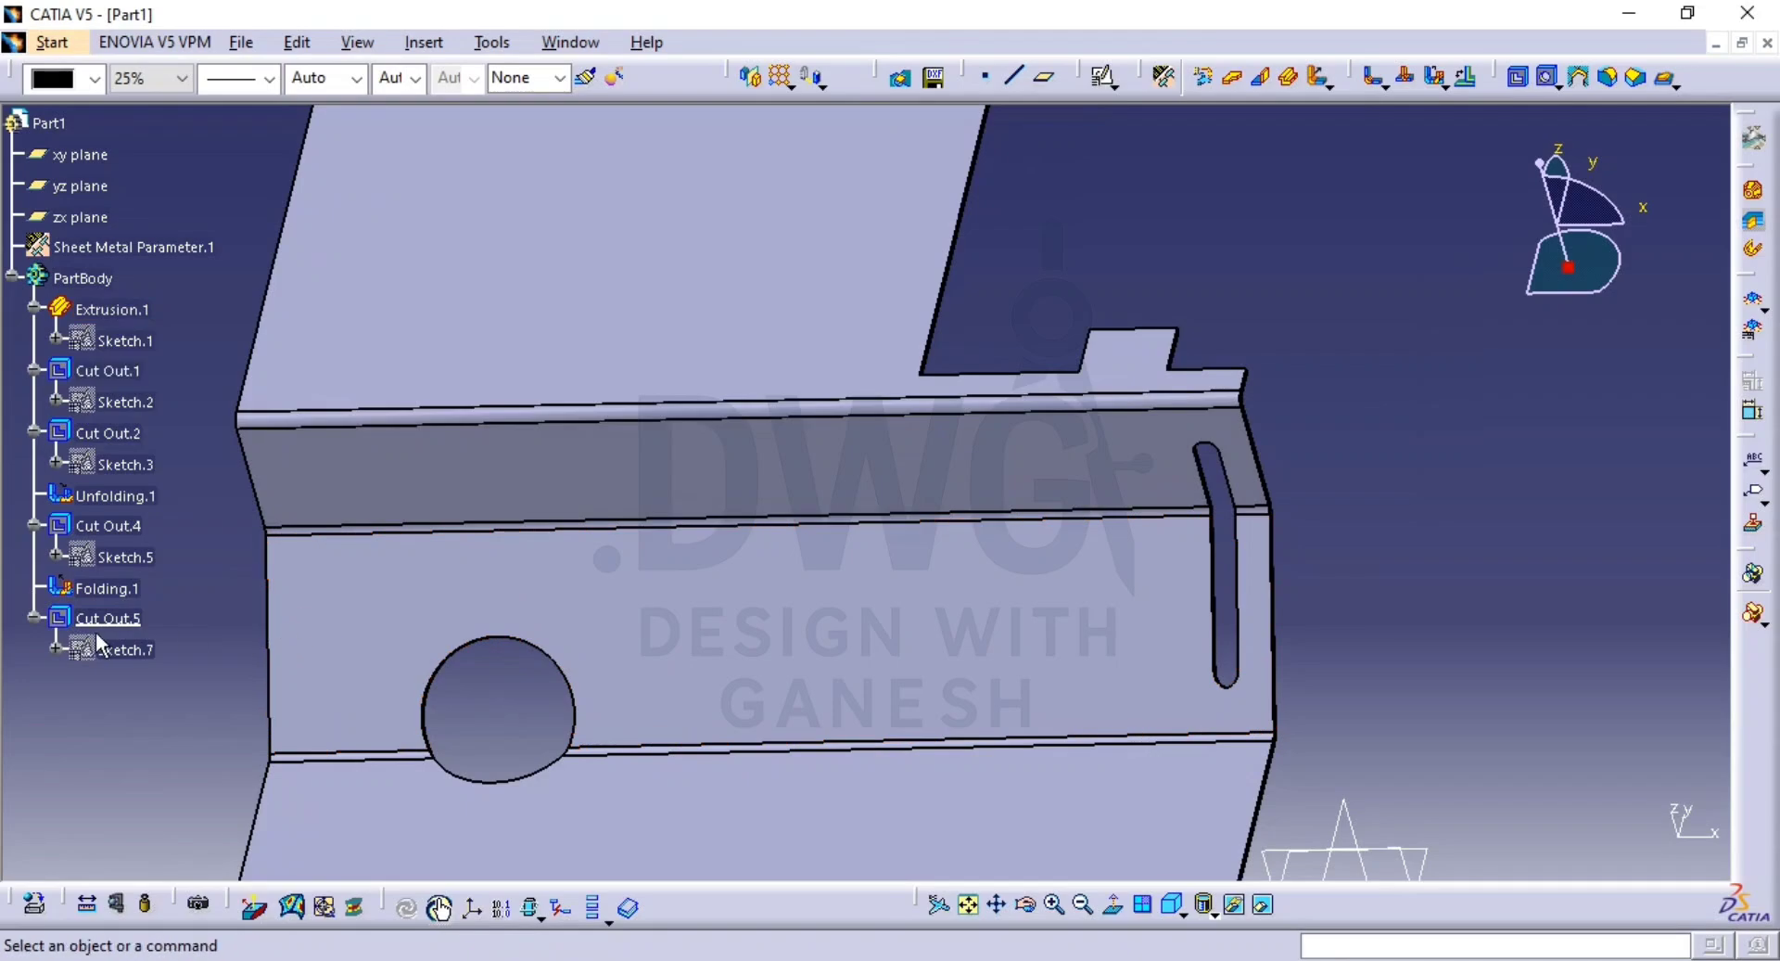
double_click(123, 654)
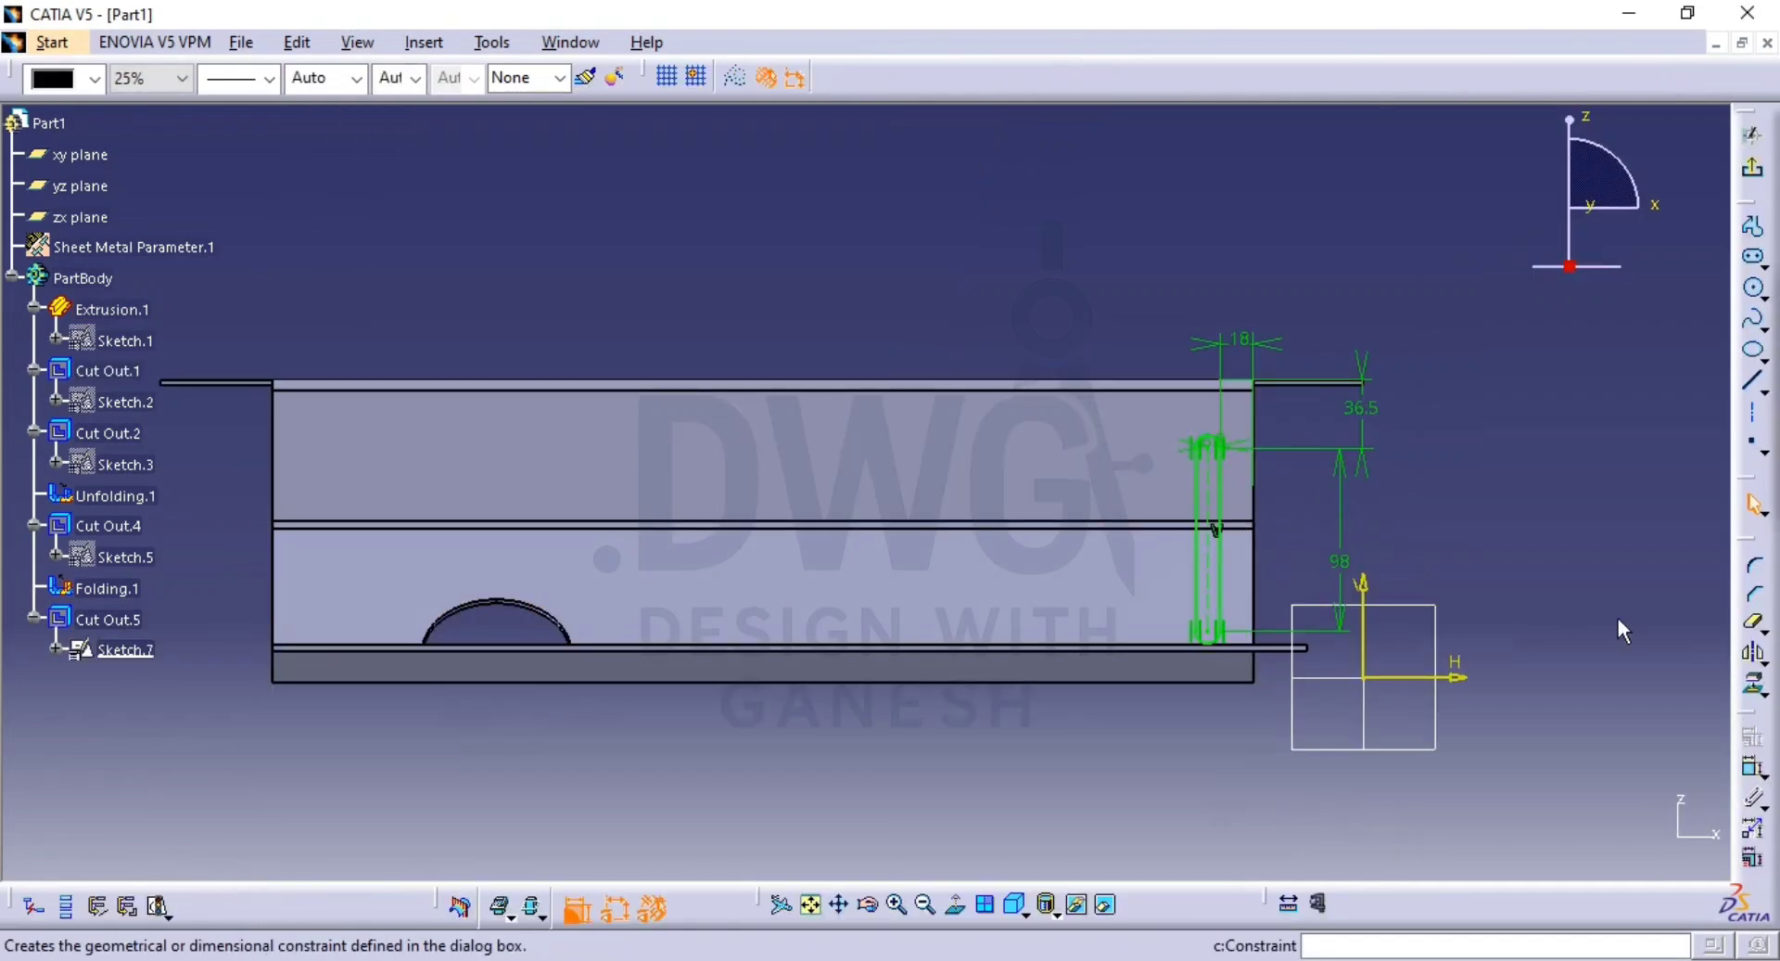
left_click_drag(1279, 426, 1150, 684)
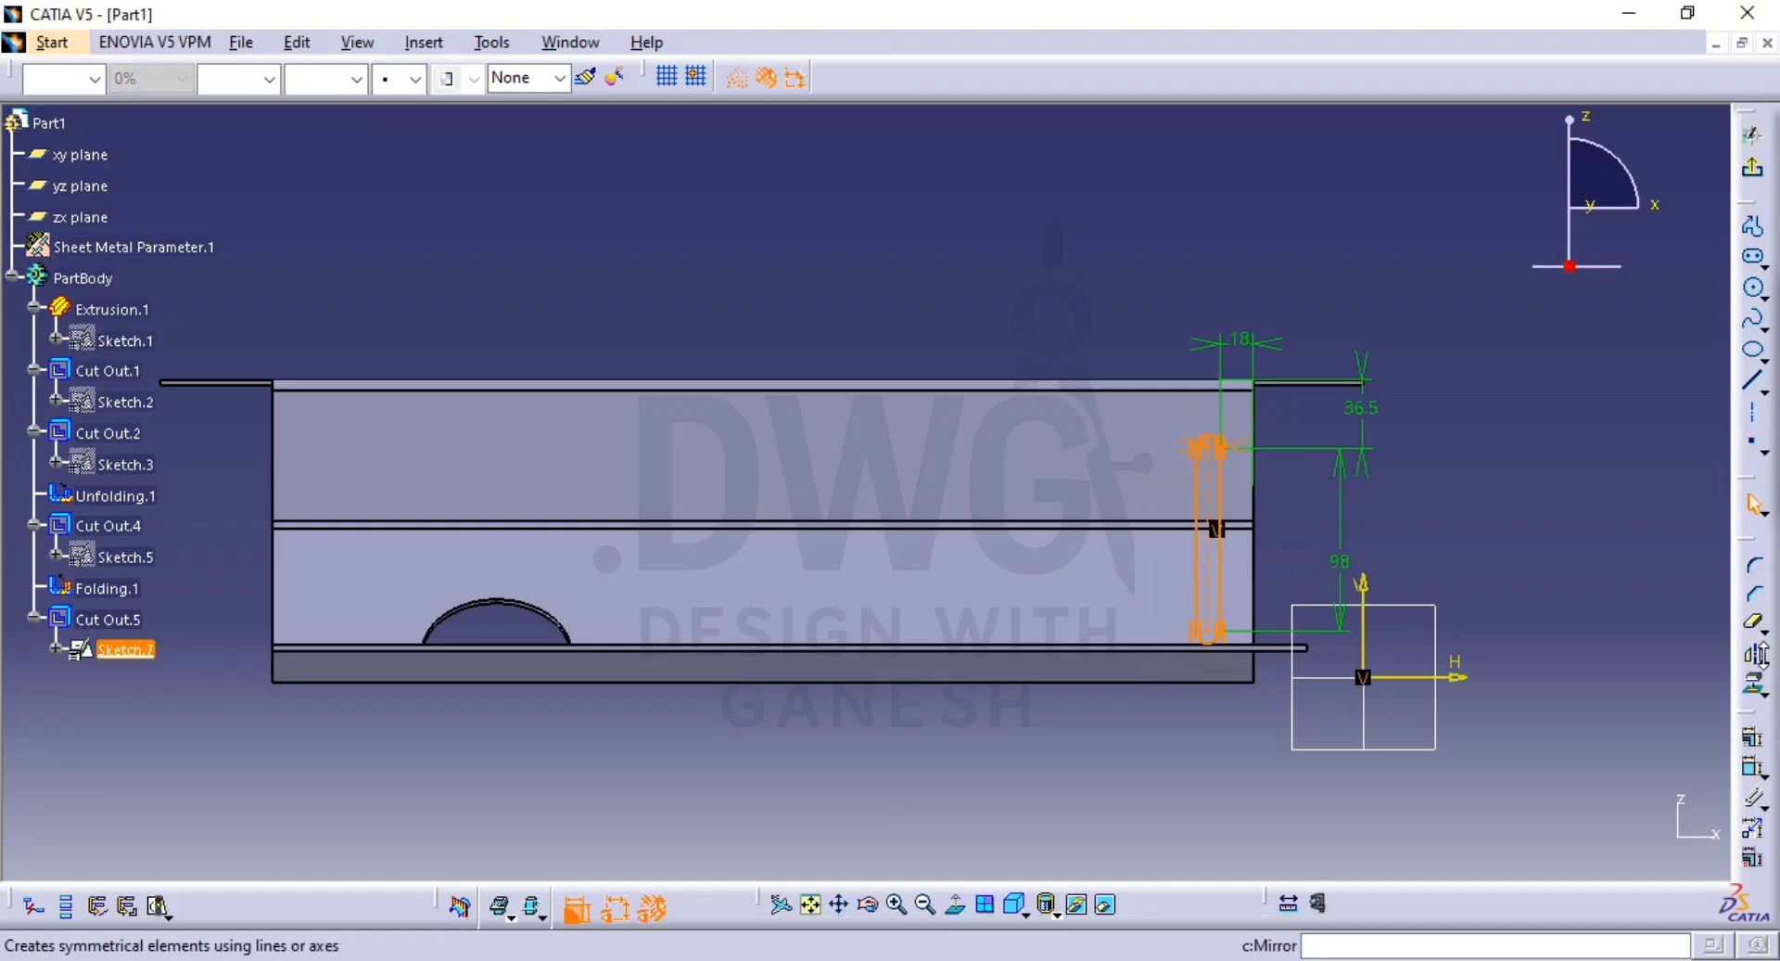
left_click(1763, 662)
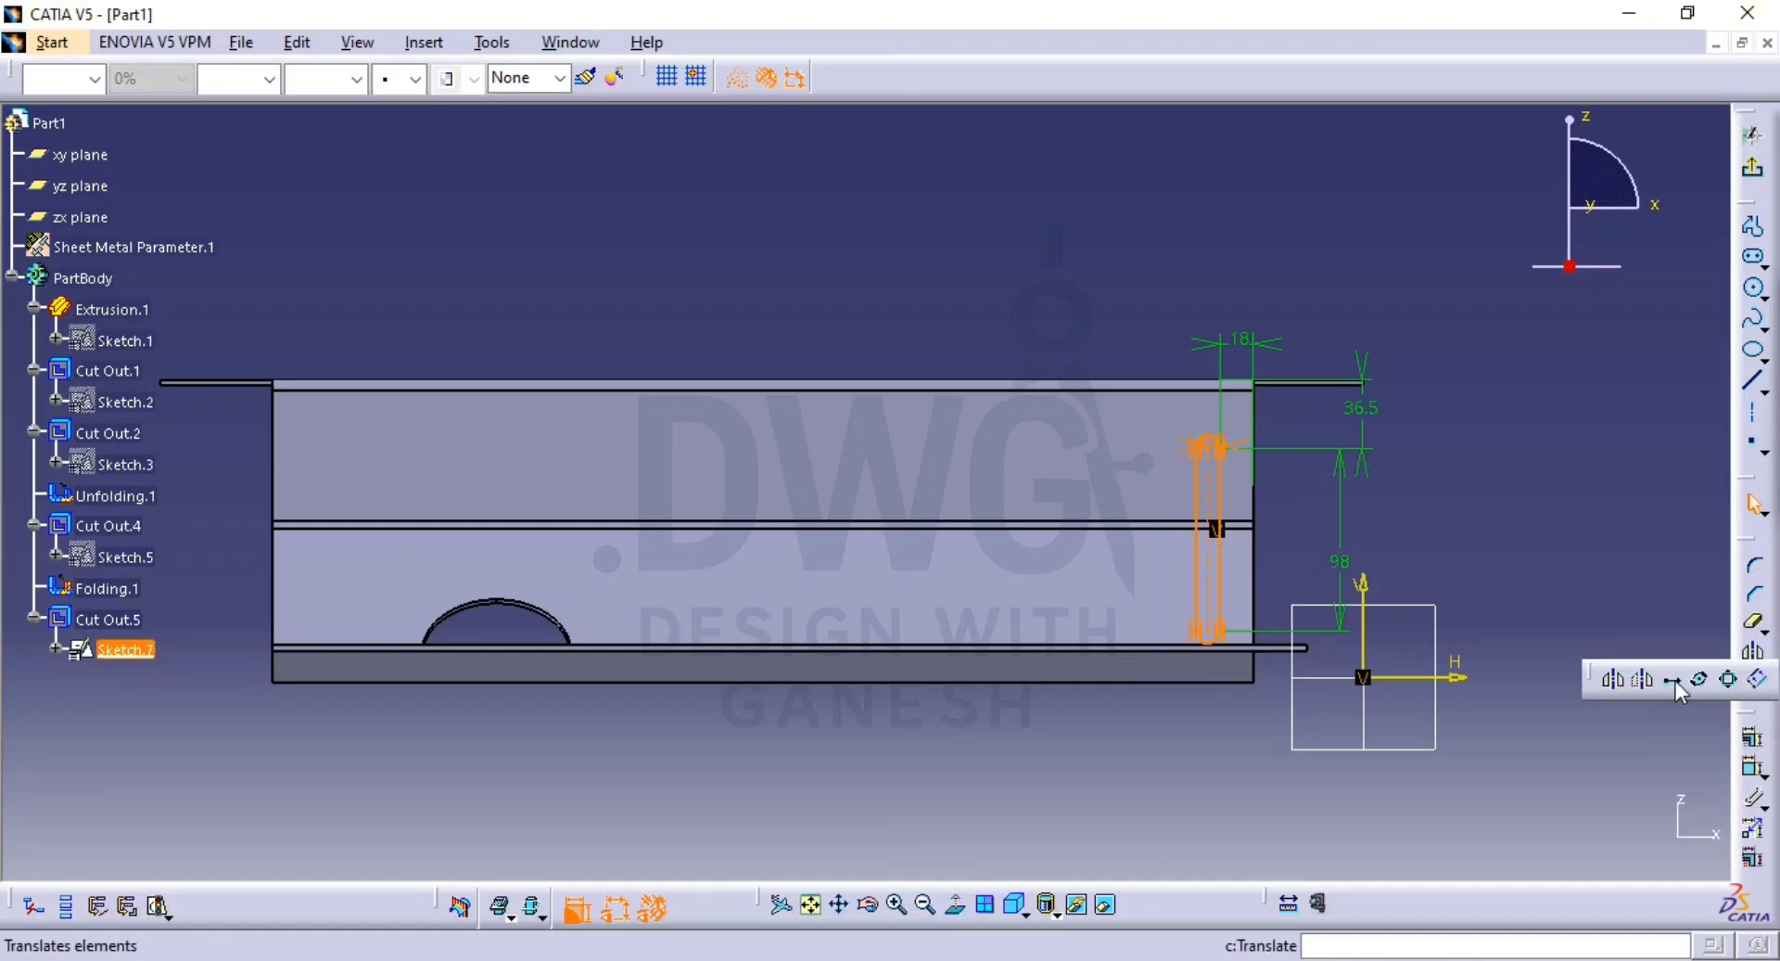
left_click(1675, 685)
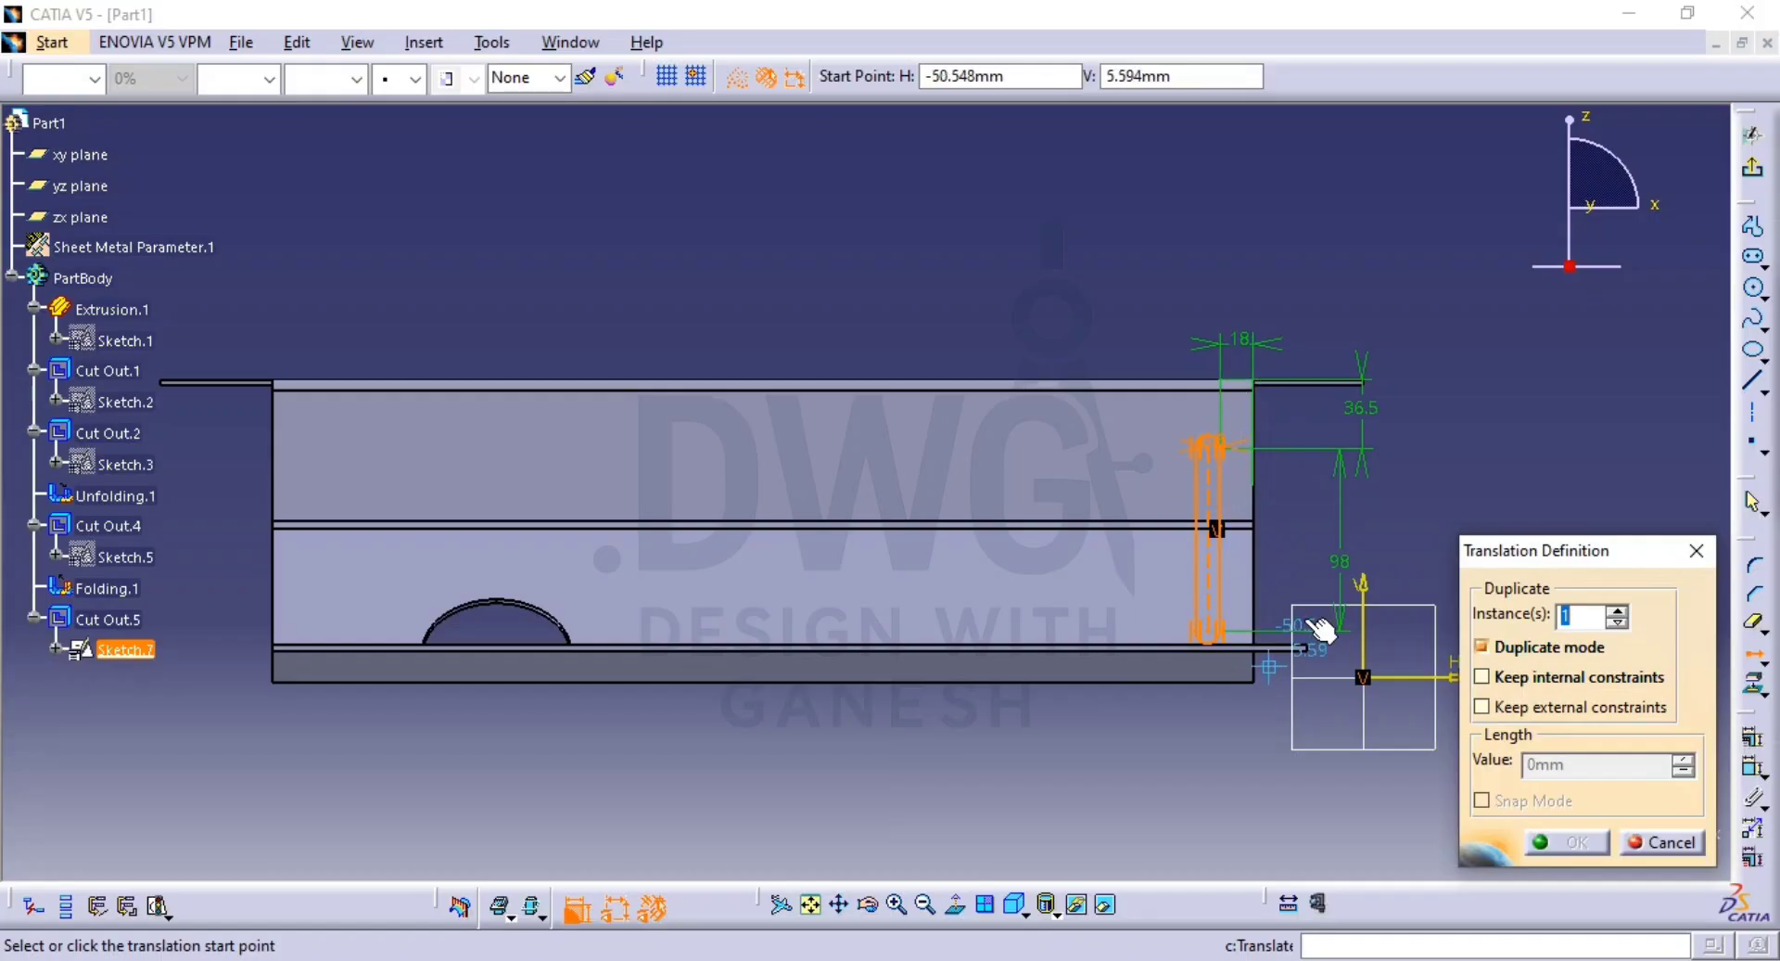
Pick the centre of the slot's upper arc as the translation start point and set 20 duplicate instances.
middle_click_drag(1239, 701, 1240, 575)
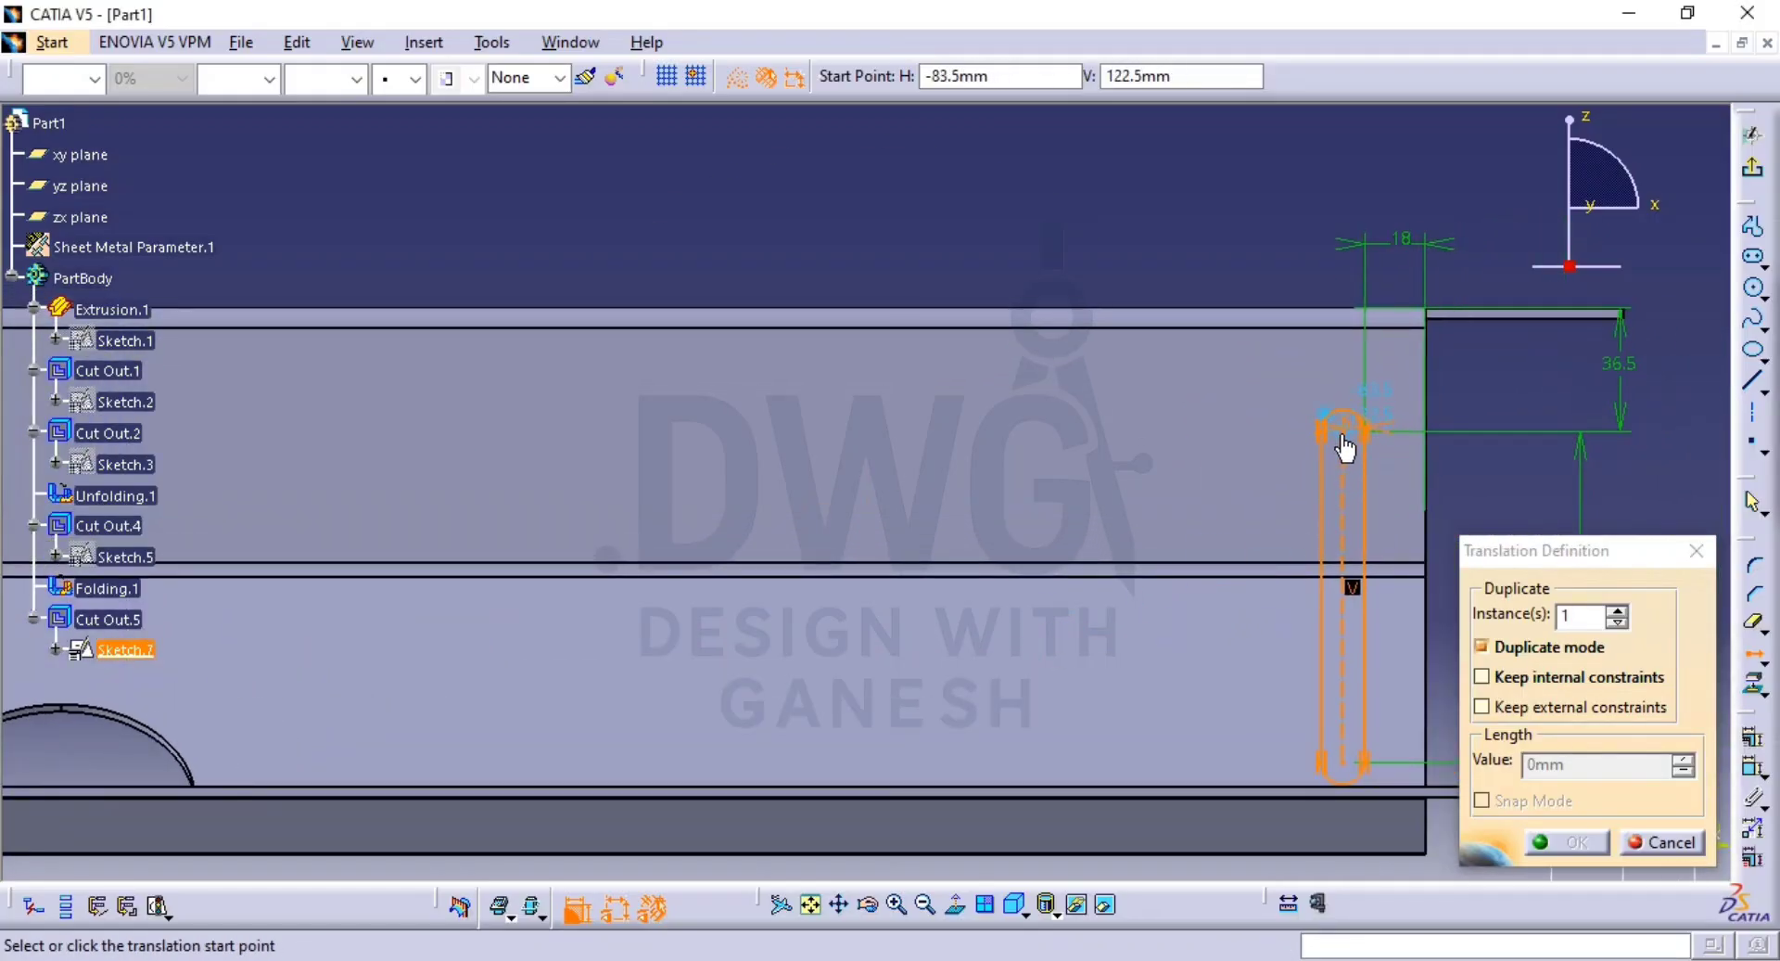
left_click(1346, 449)
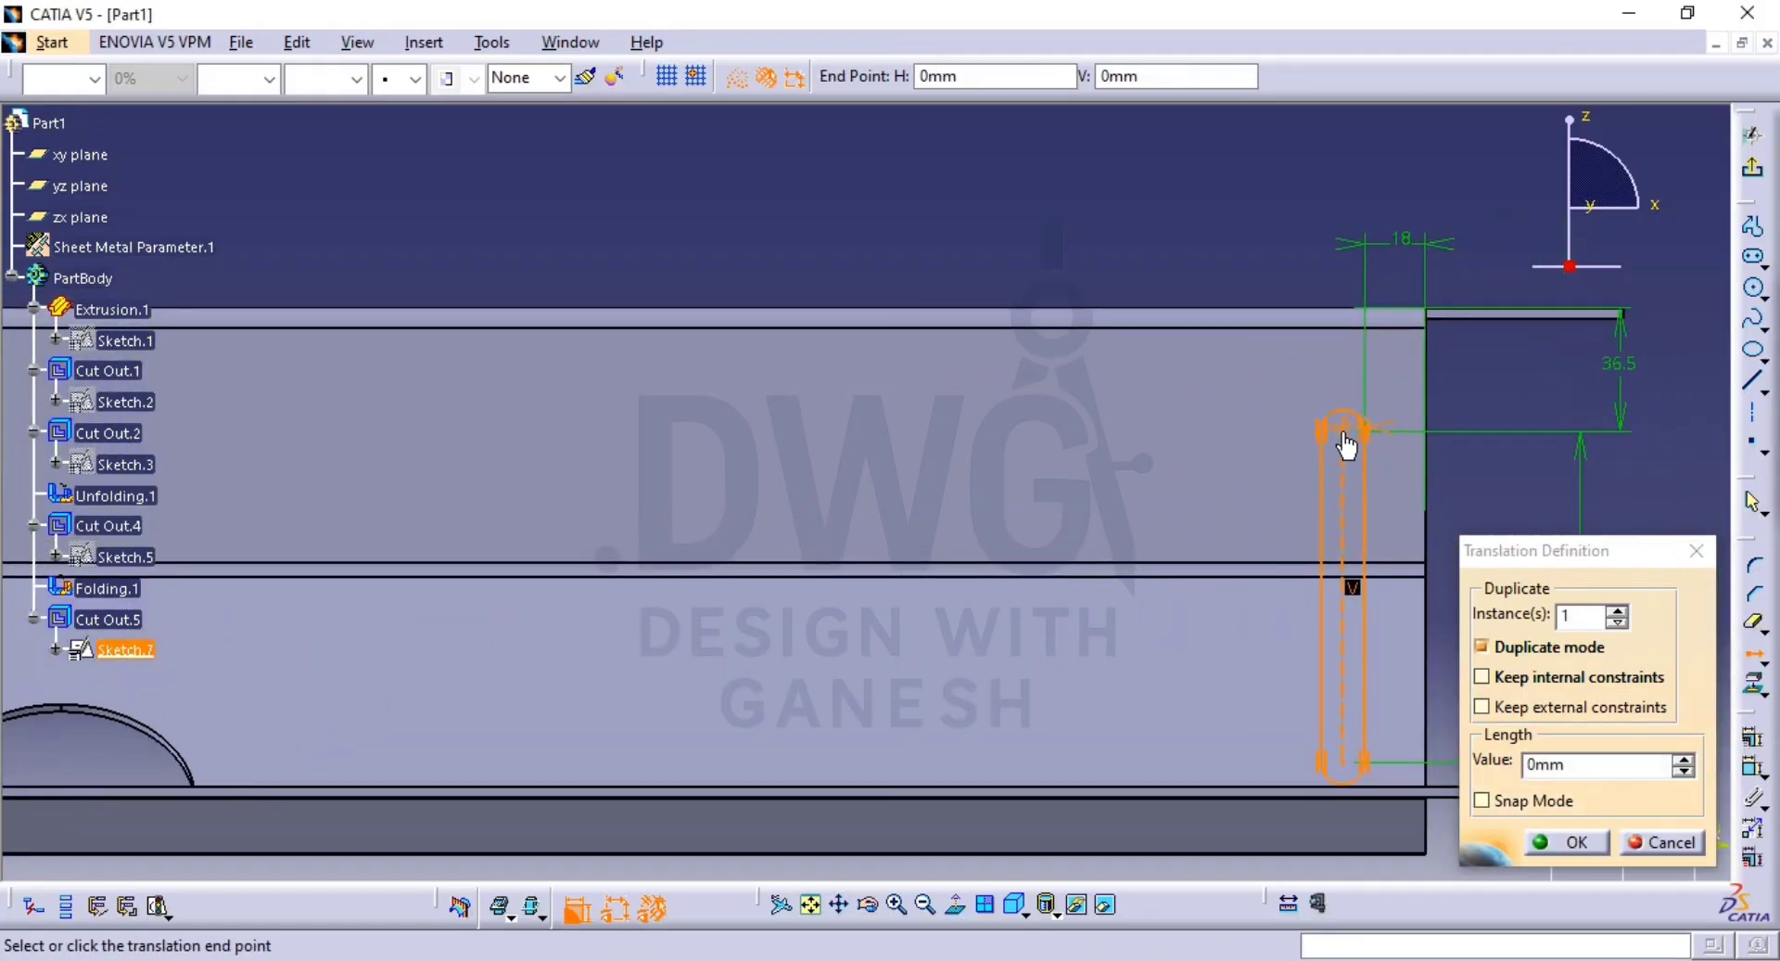
left_click(1603, 761)
type("2")
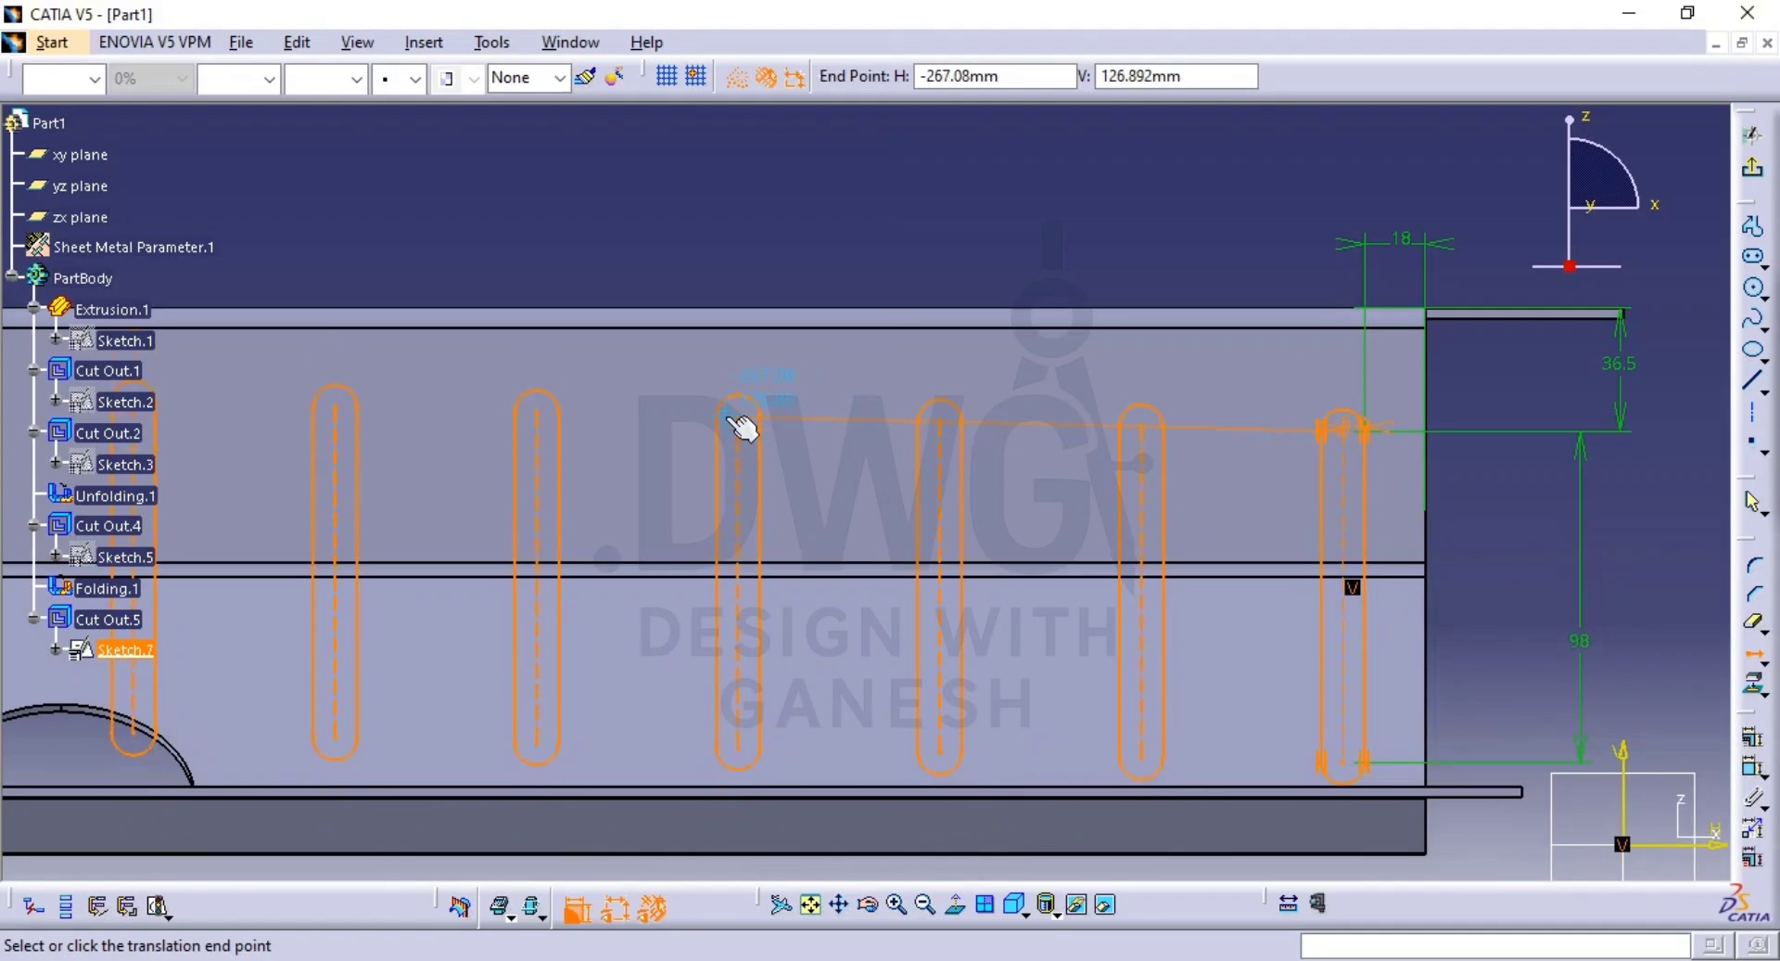
middle_click_drag(732, 398, 729, 515)
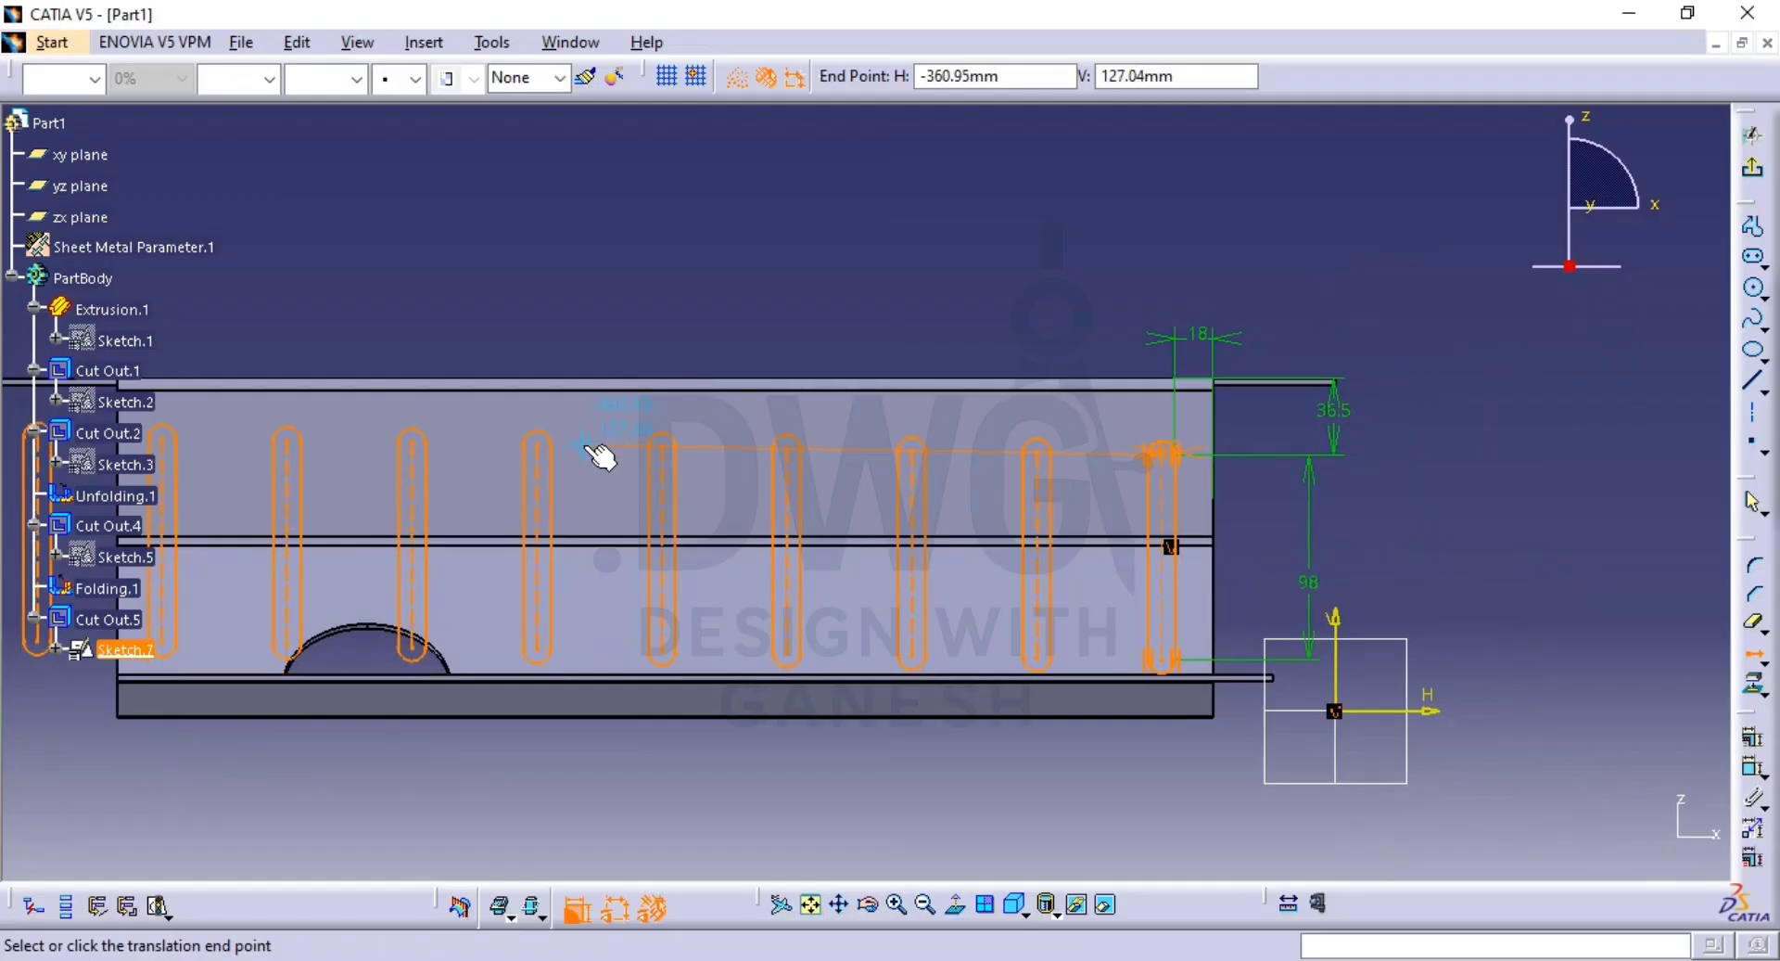
middle_click_drag(585, 446, 584, 463)
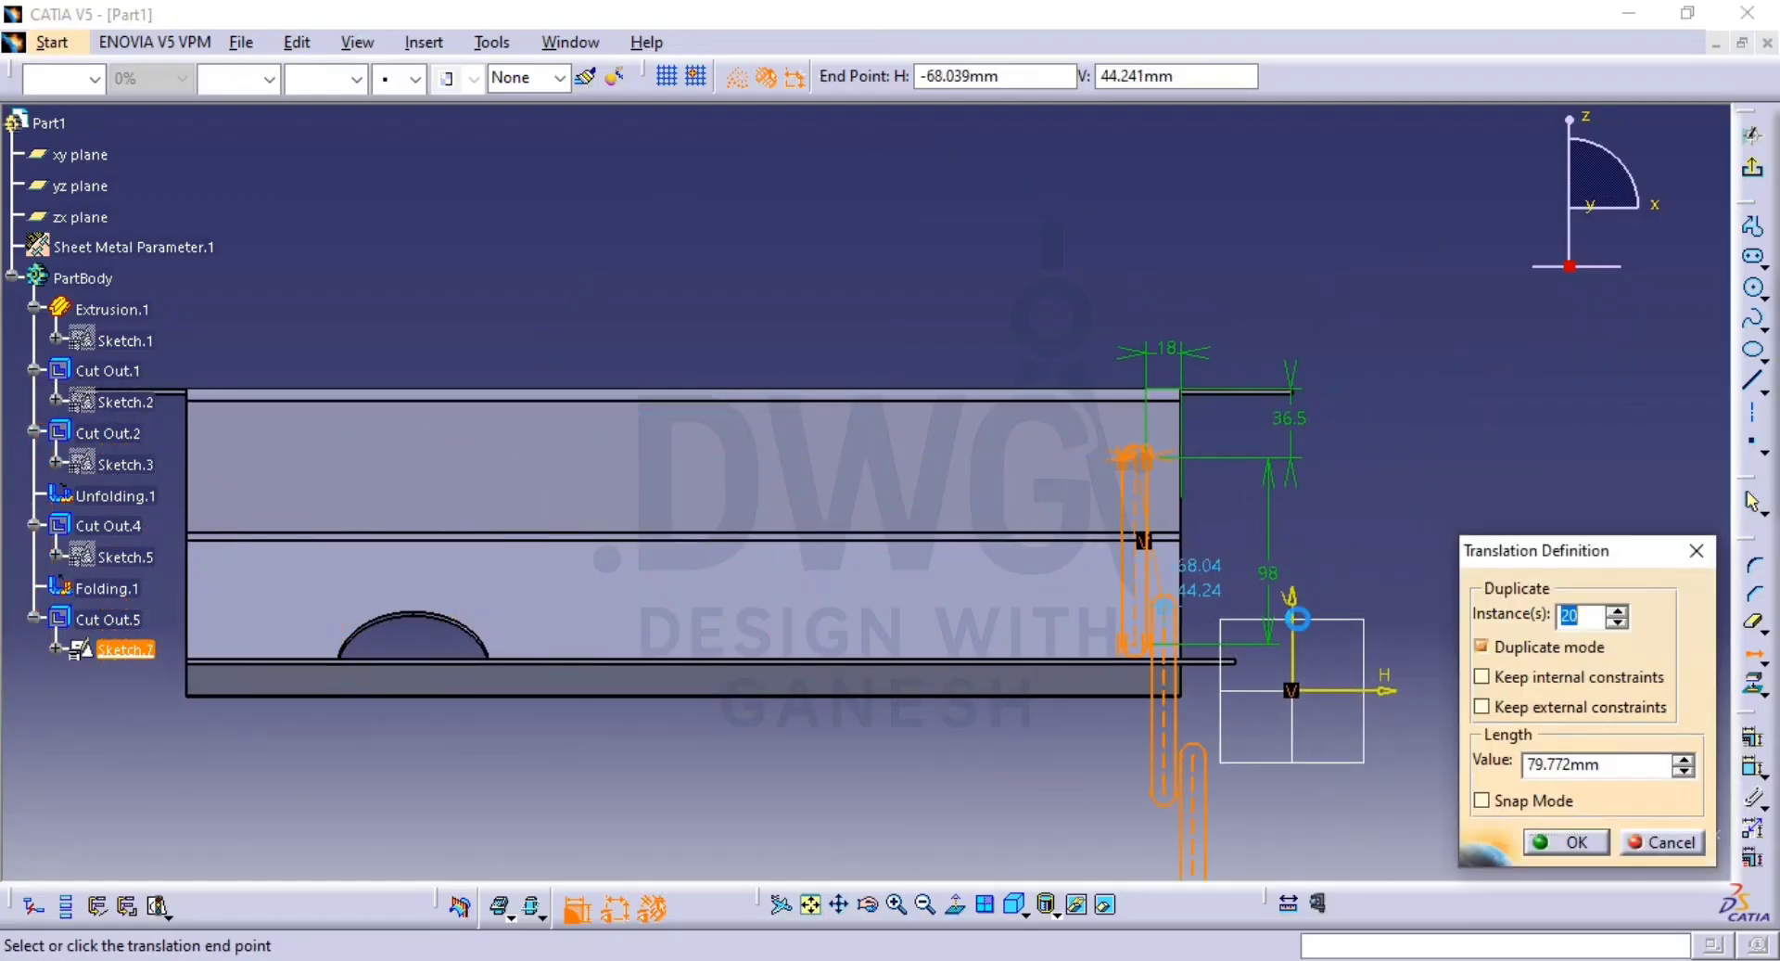
Set the translation length to 25 mm and line up the slot copies horizontally along the wall.
left_click_drag(1615, 763, 1487, 765)
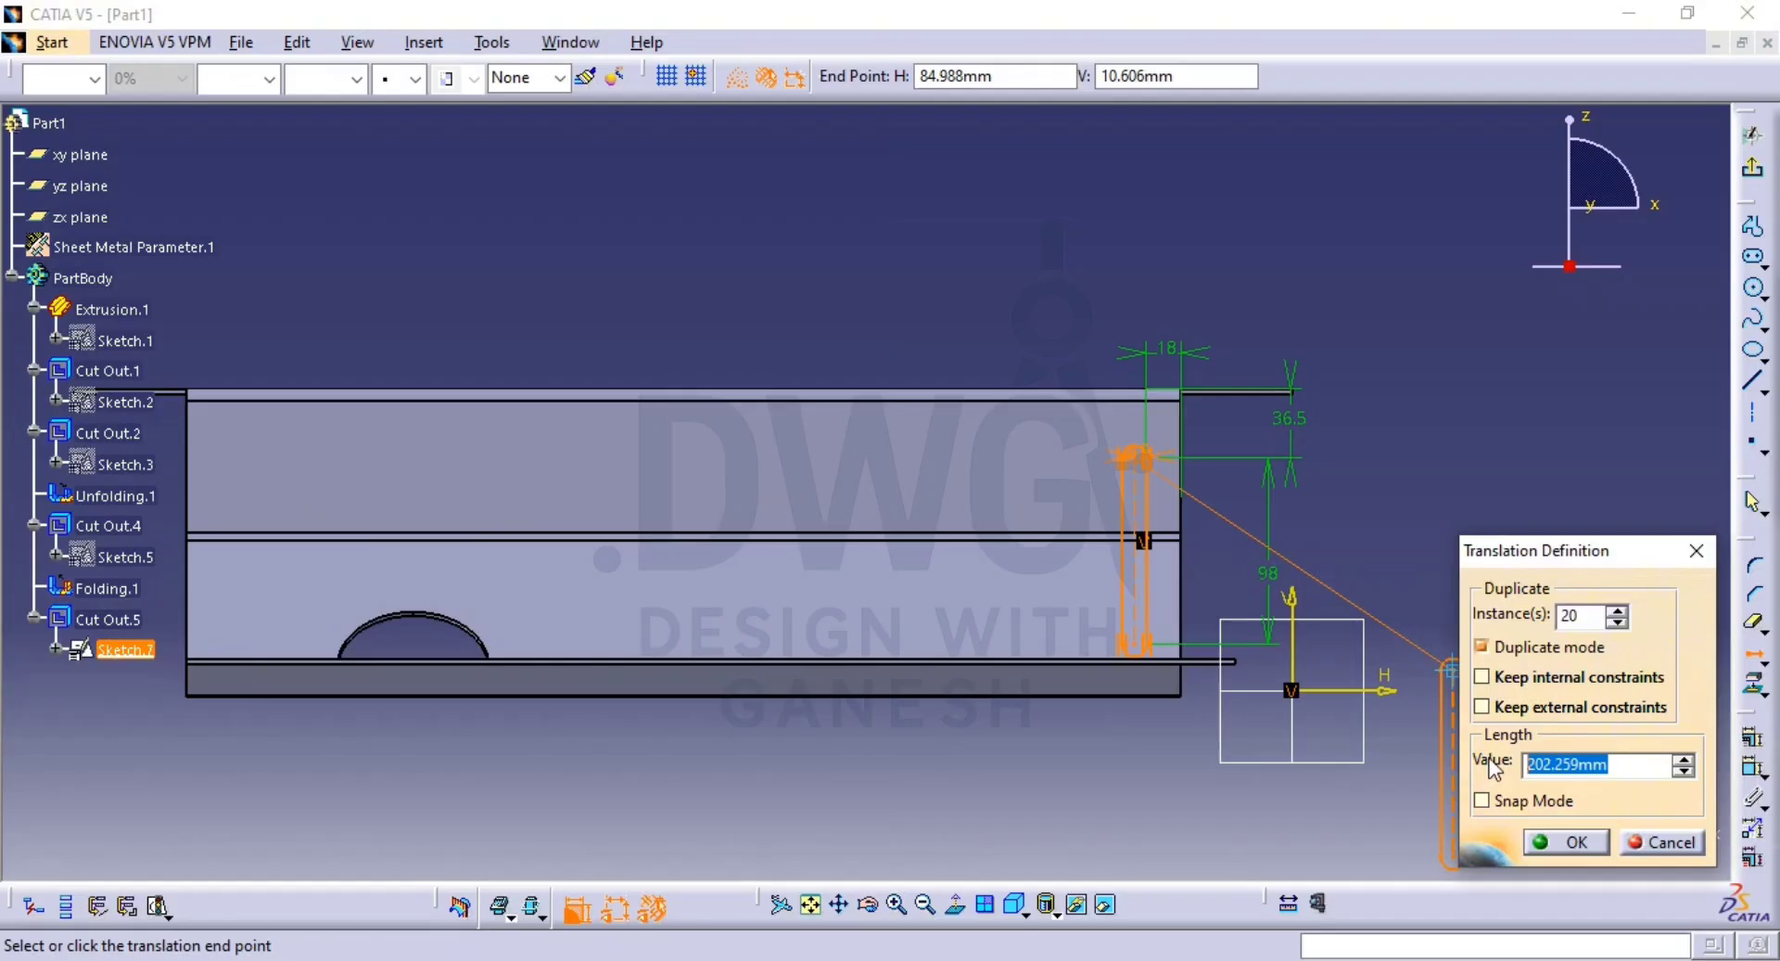
type("25")
key("Return")
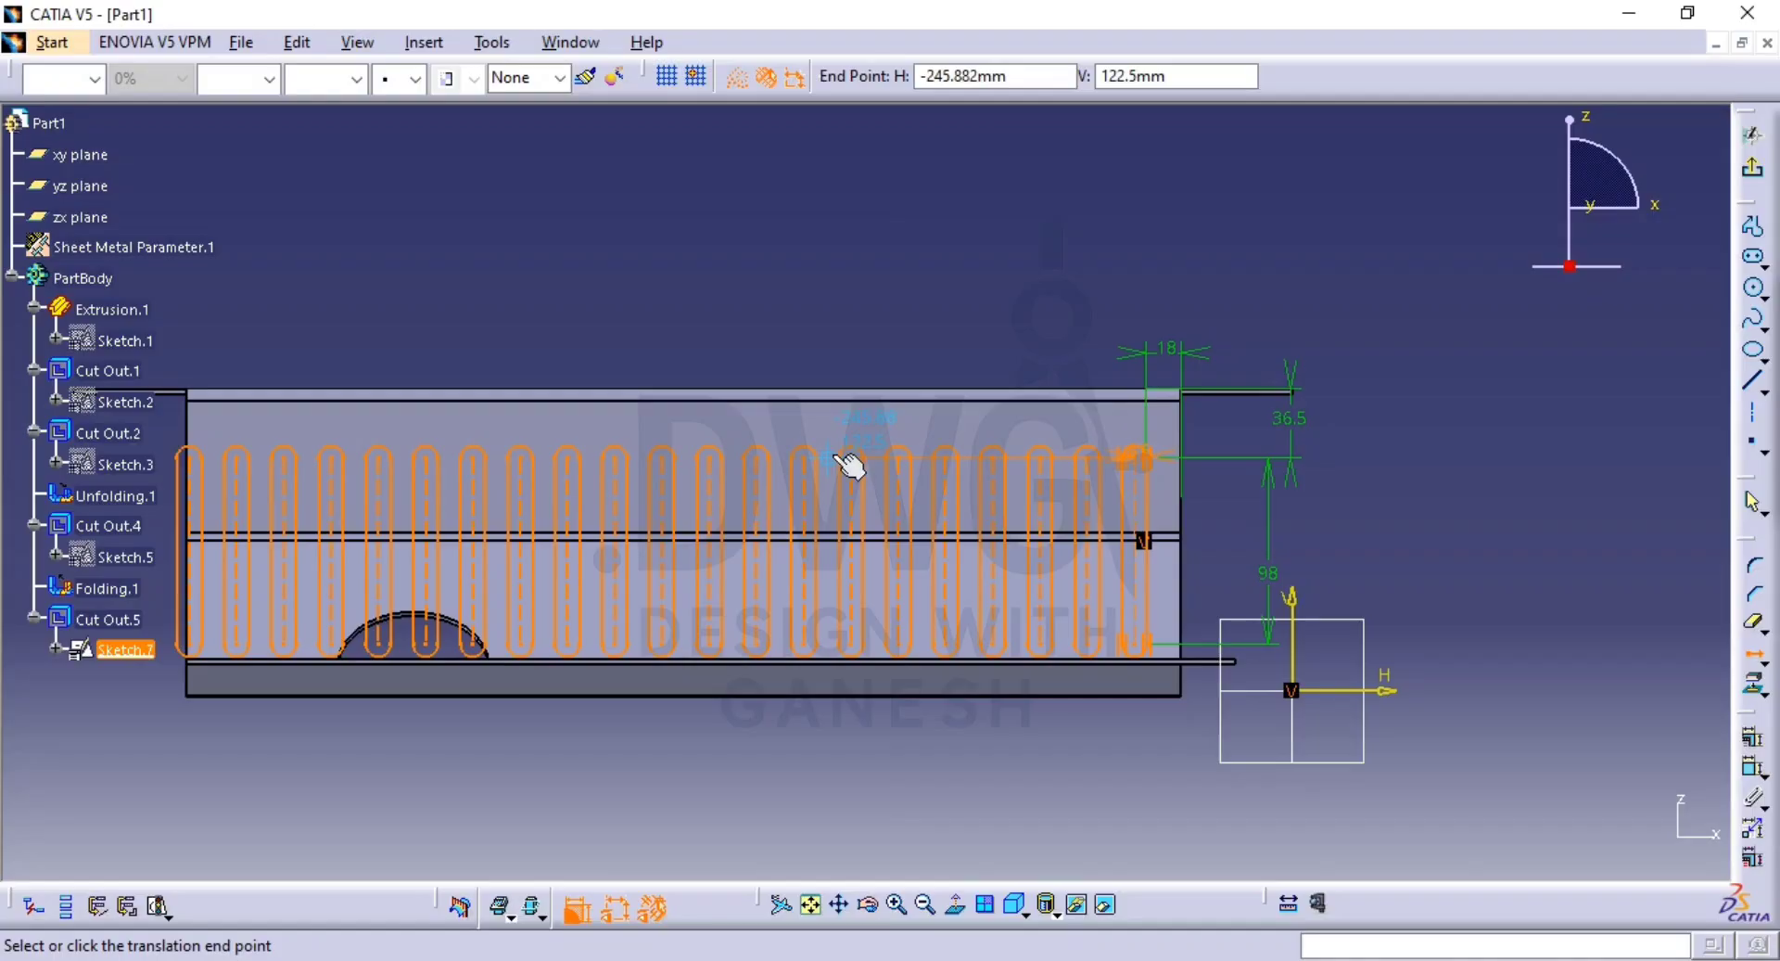
scroll(1026, 463, "up", 5)
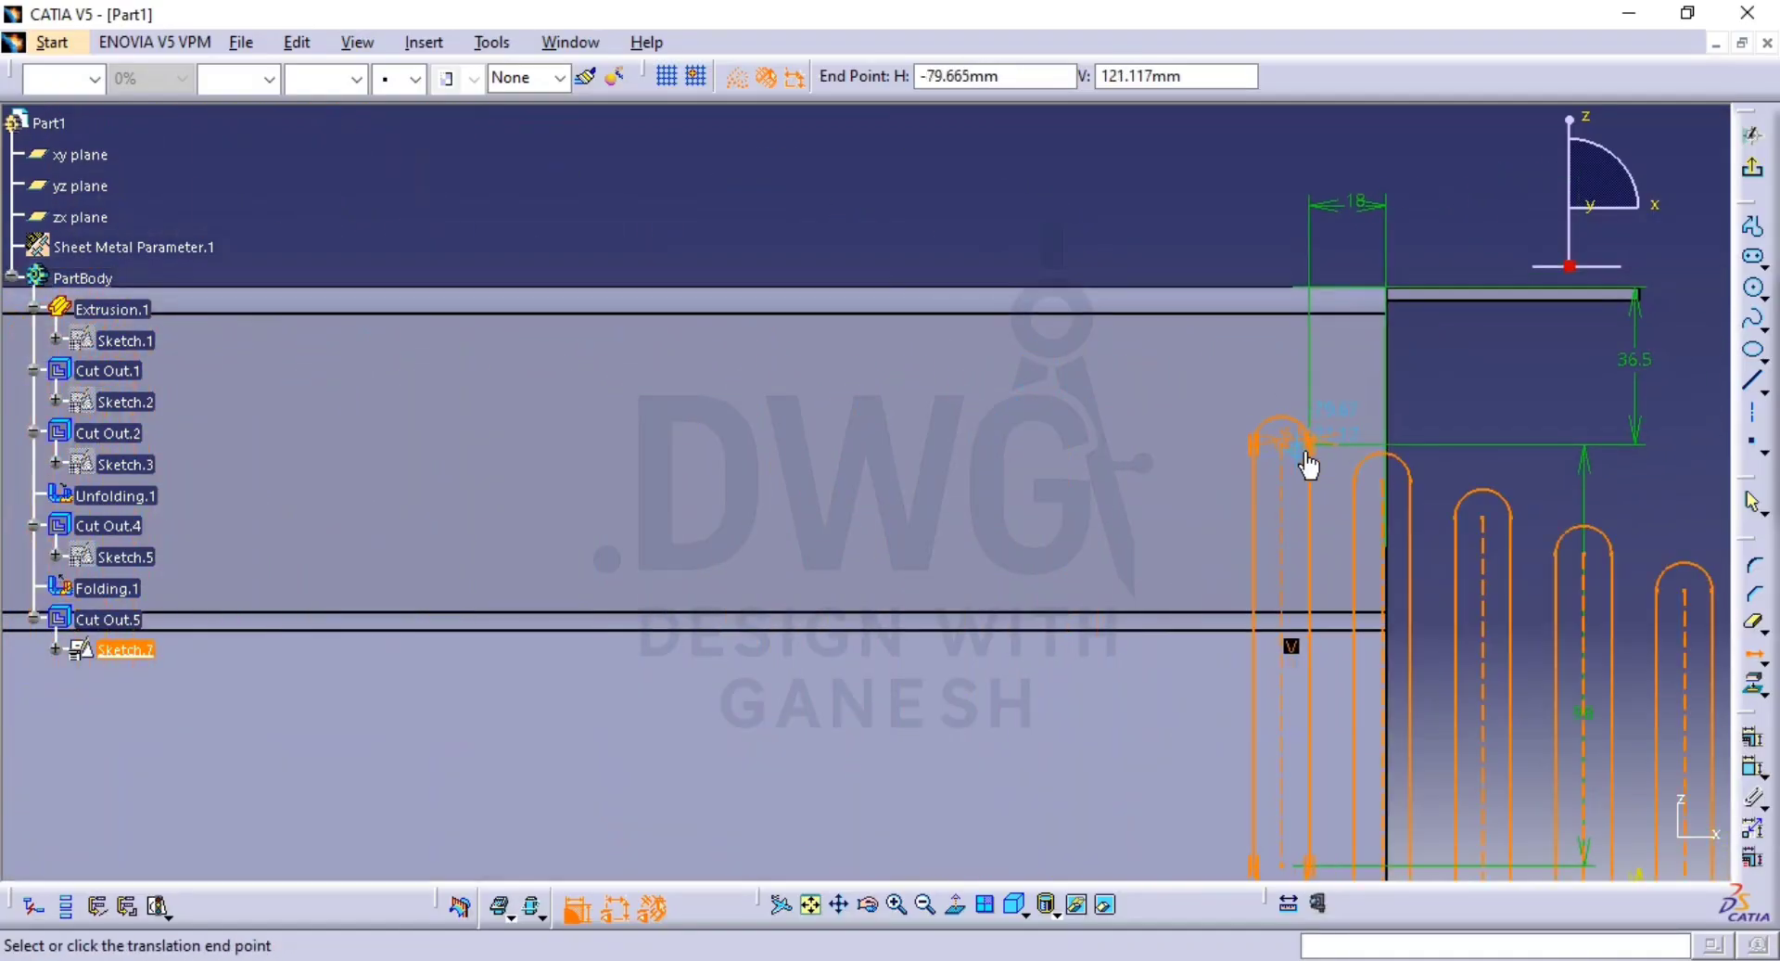
left_click(1356, 491)
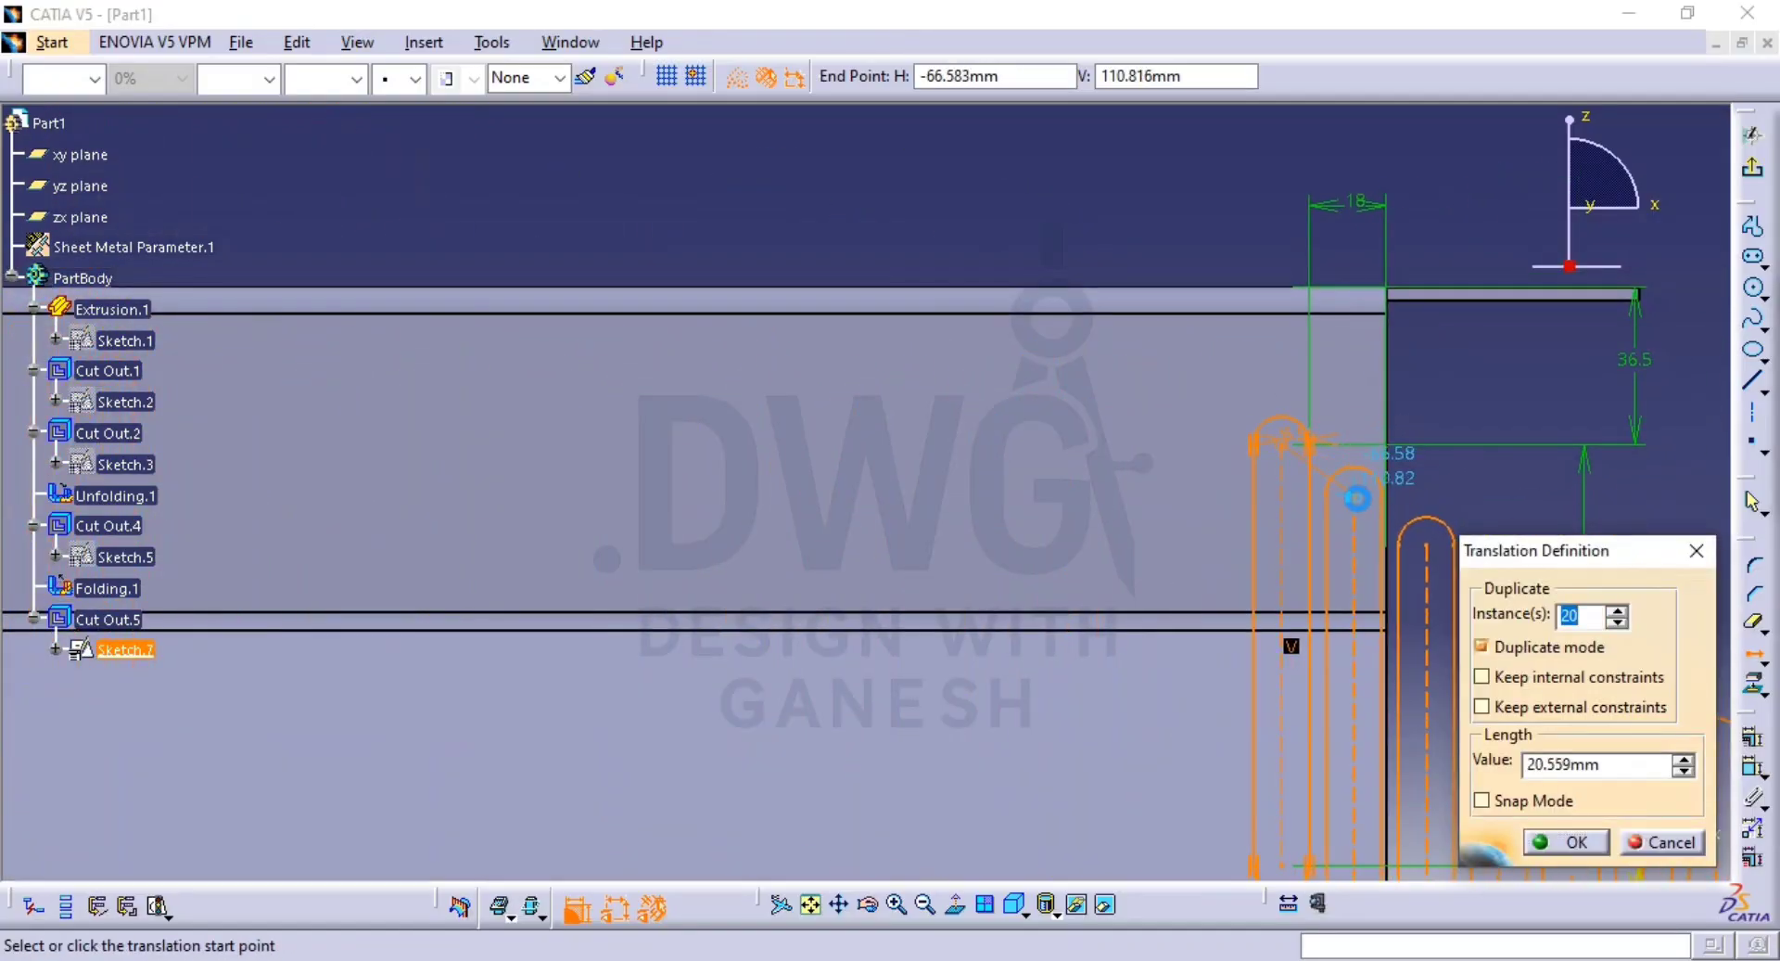
left_click(1313, 456)
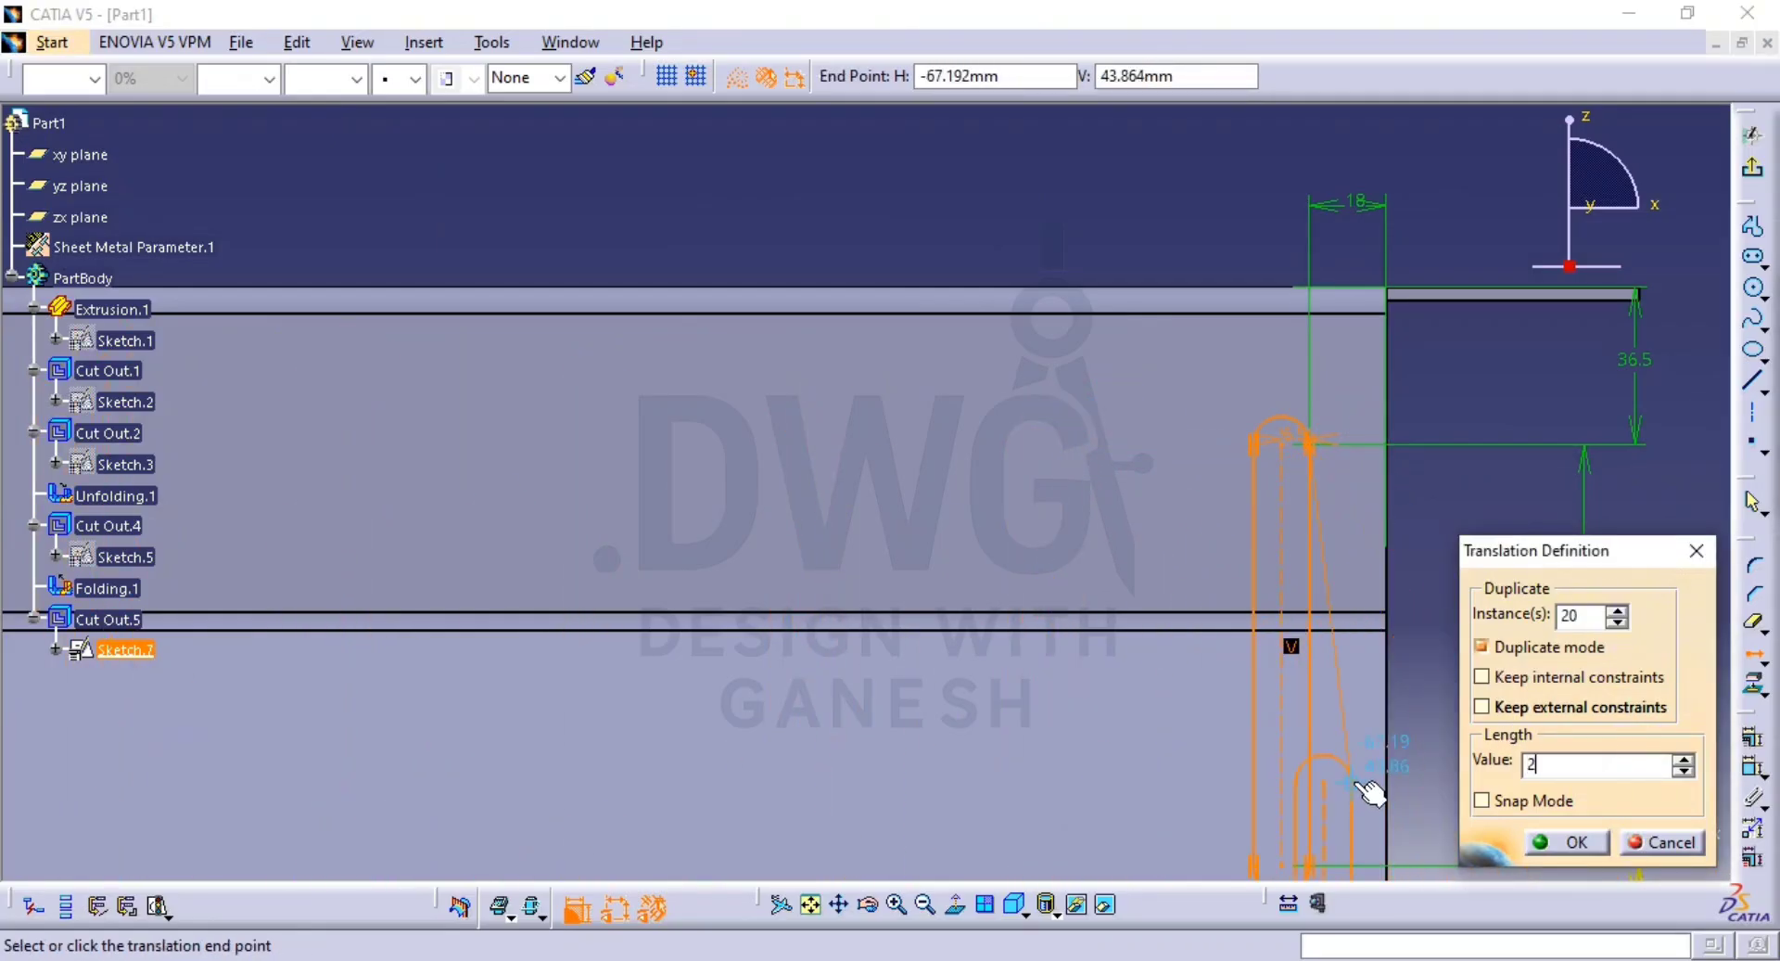
left_click(1204, 673)
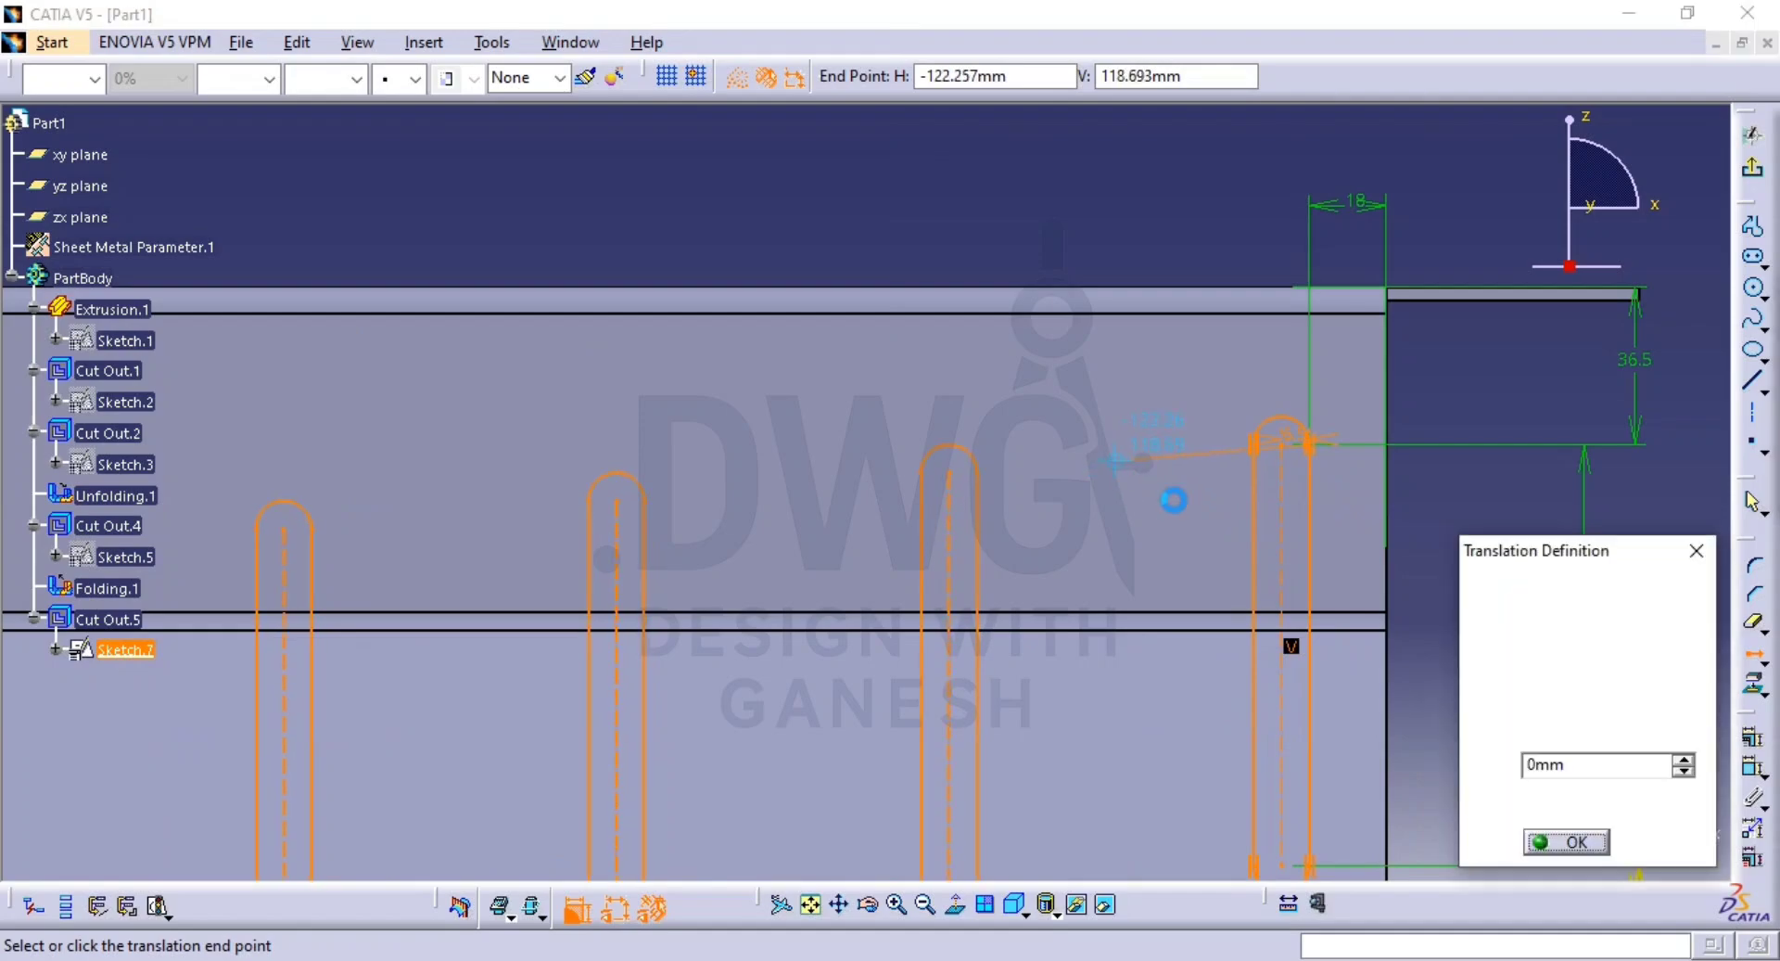
left_click_drag(1610, 764, 1431, 766)
type("25")
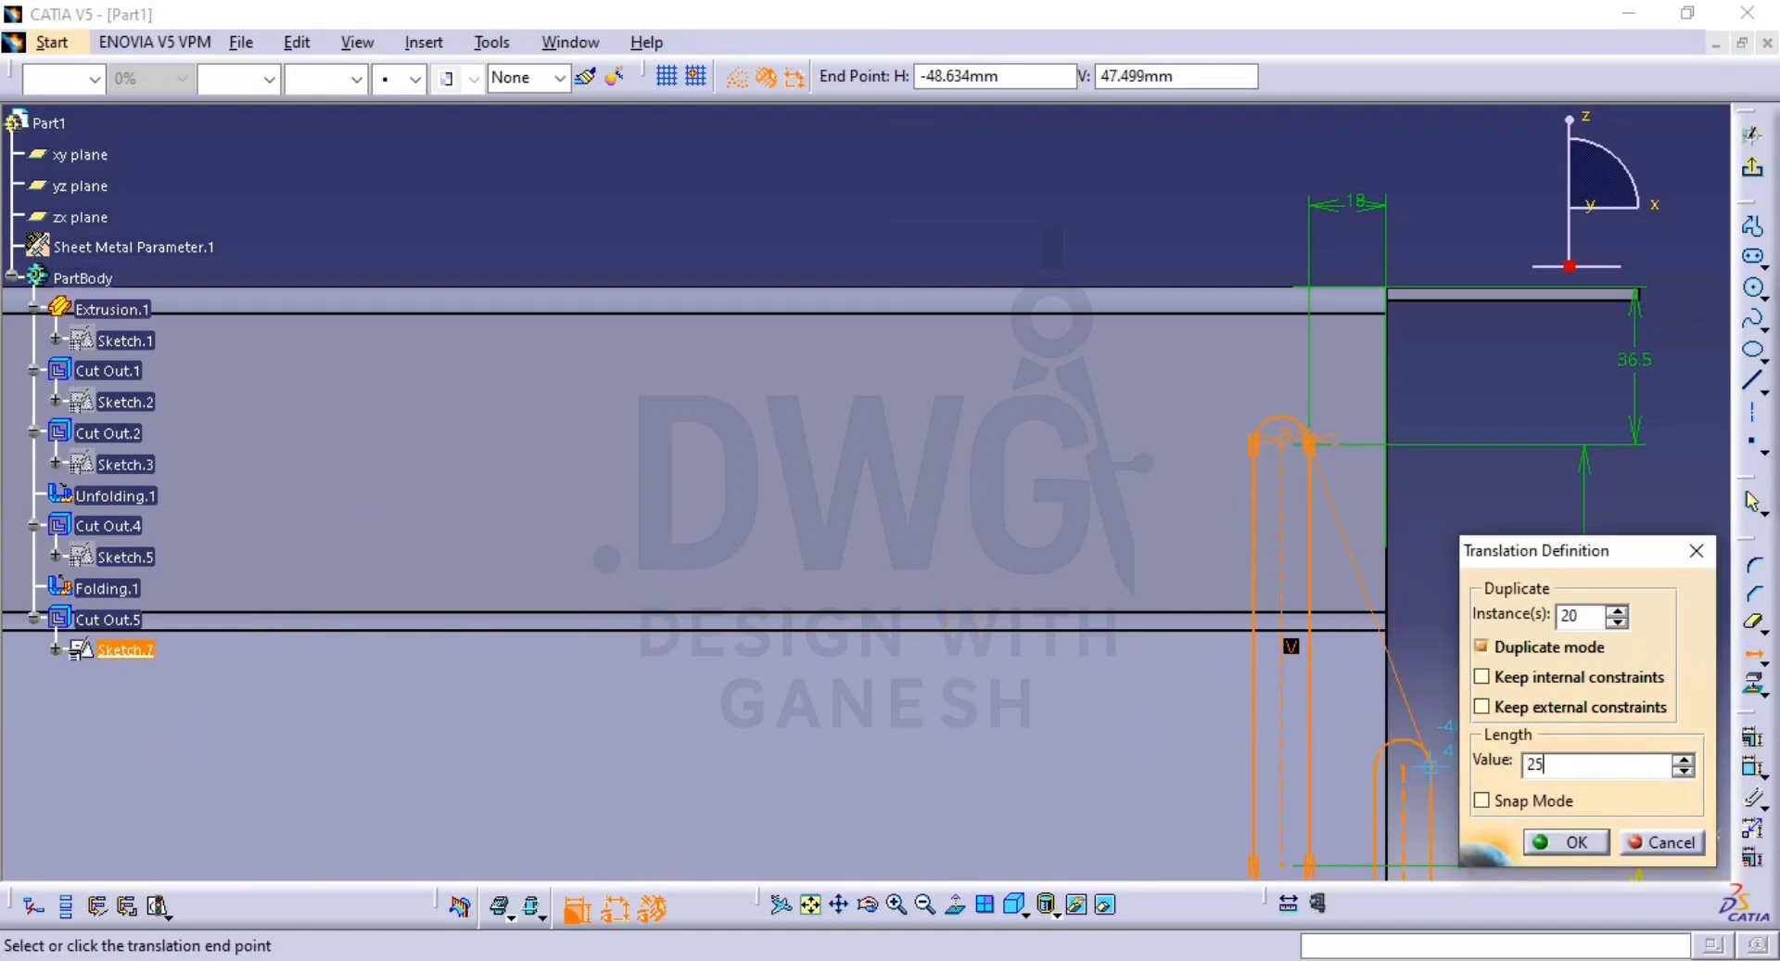
key("Return")
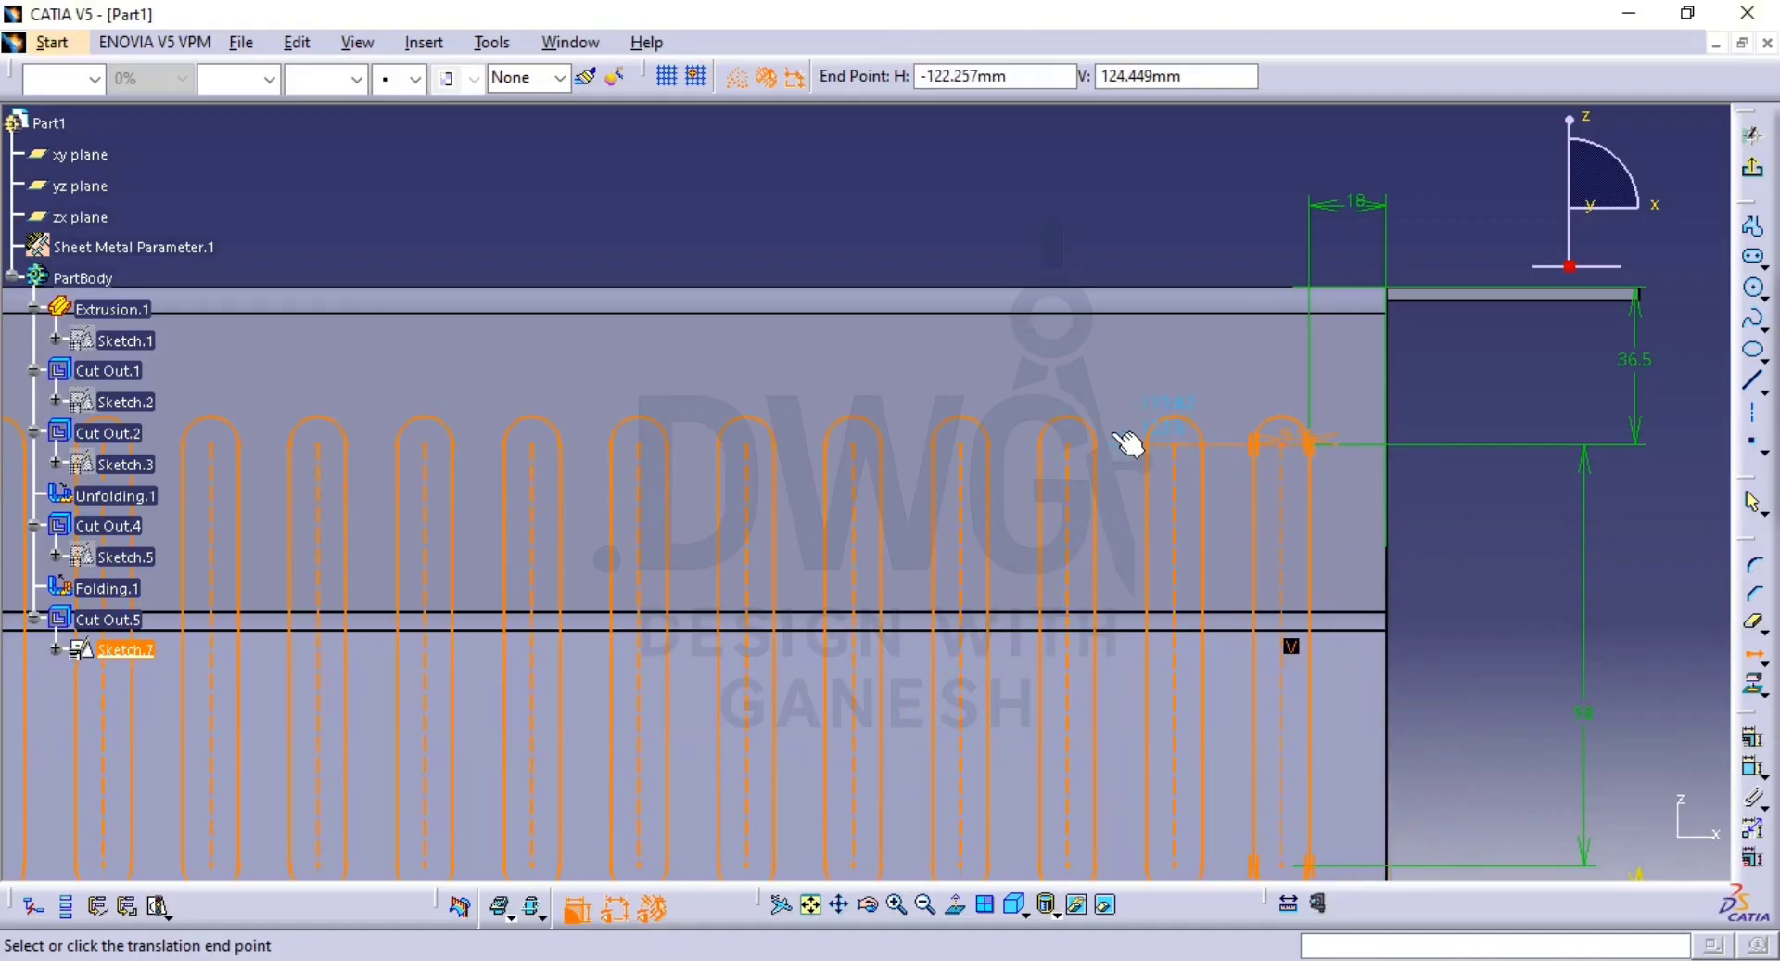
mouse_move(1110, 461)
middle_mouse_down()
mouse_move(1101, 556)
mouse_move(1078, 568)
middle_mouse_up()
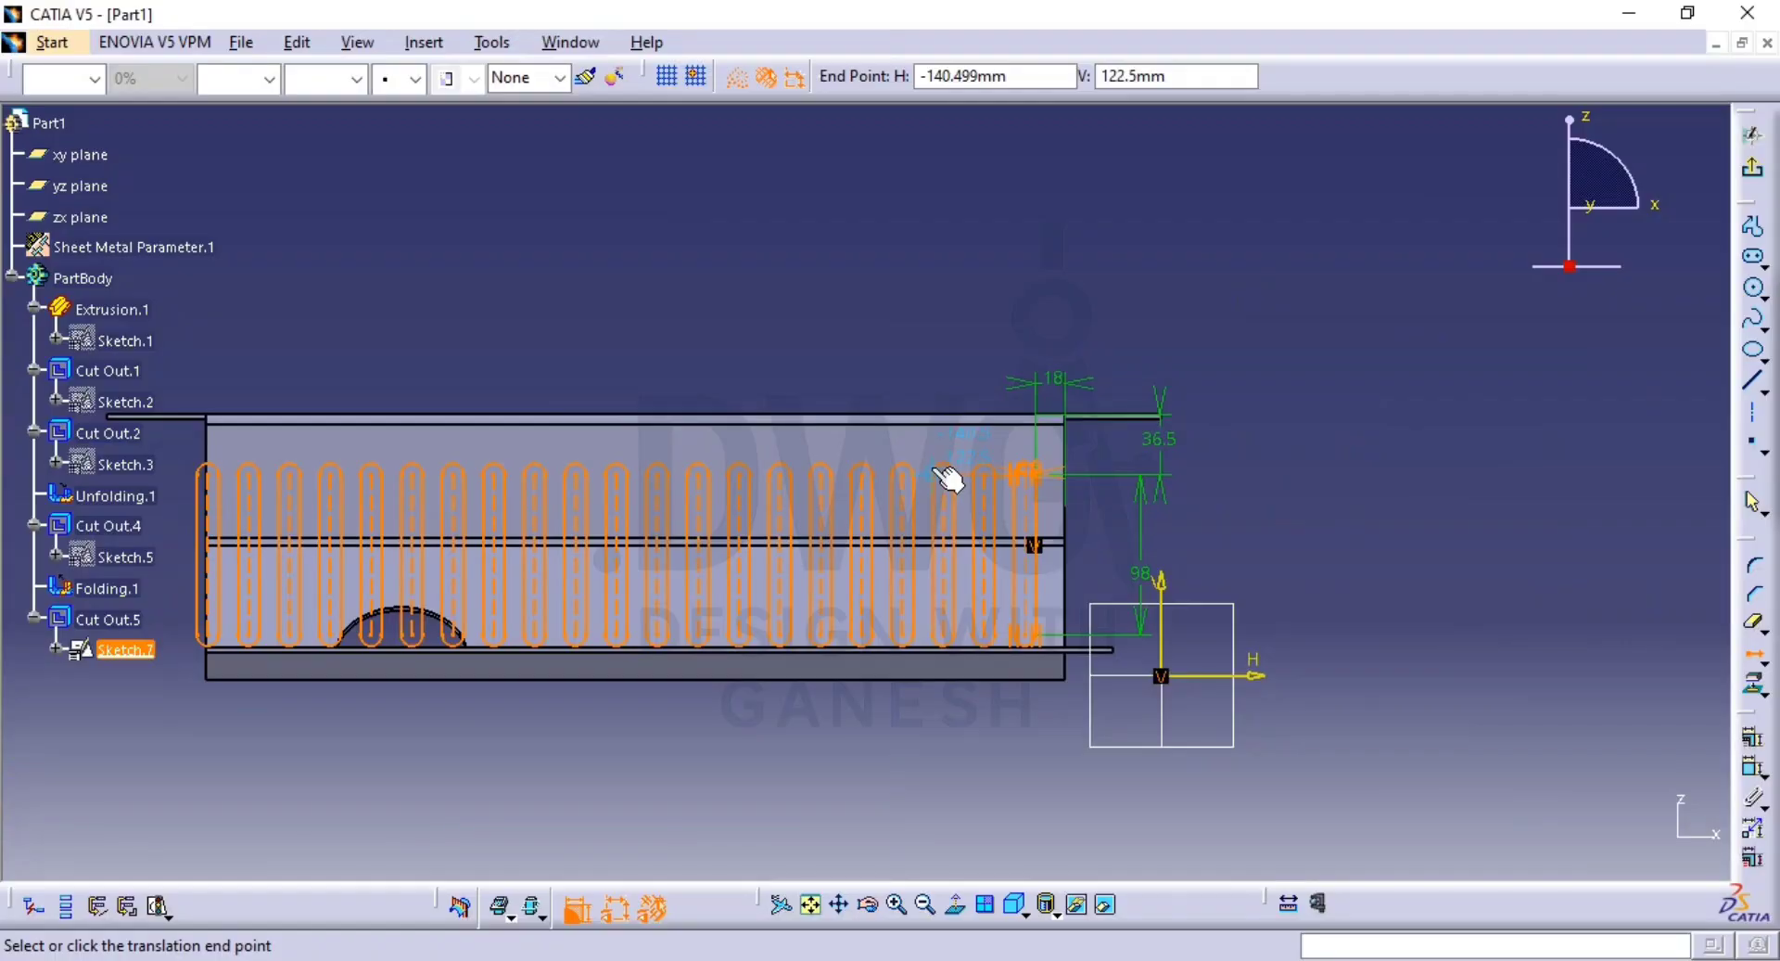
left_click(1046, 622)
mouse_move(1160, 623)
middle_mouse_down()
mouse_move(1164, 584)
mouse_move(1355, 576)
mouse_move(1347, 549)
mouse_move(1378, 590)
middle_mouse_up()
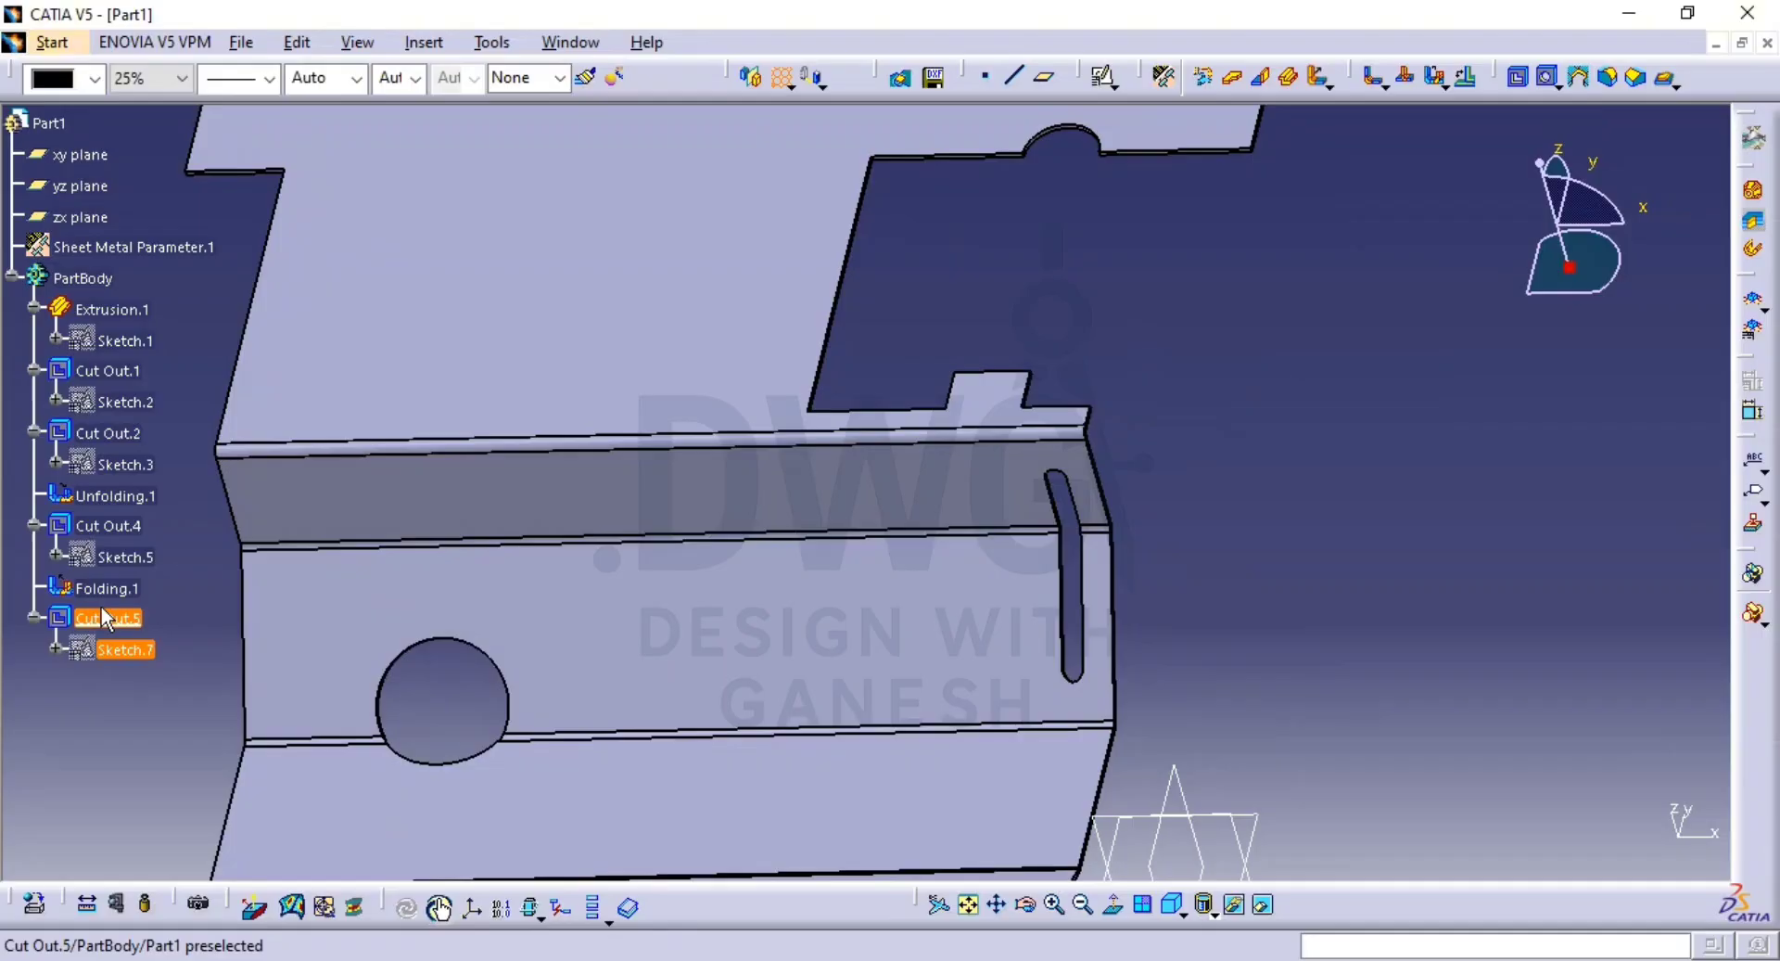
Start a rectangular pattern of the slot cutout, using the upper fold edge as reference direction and reversing it towards the round cutout.
left_click(119, 618)
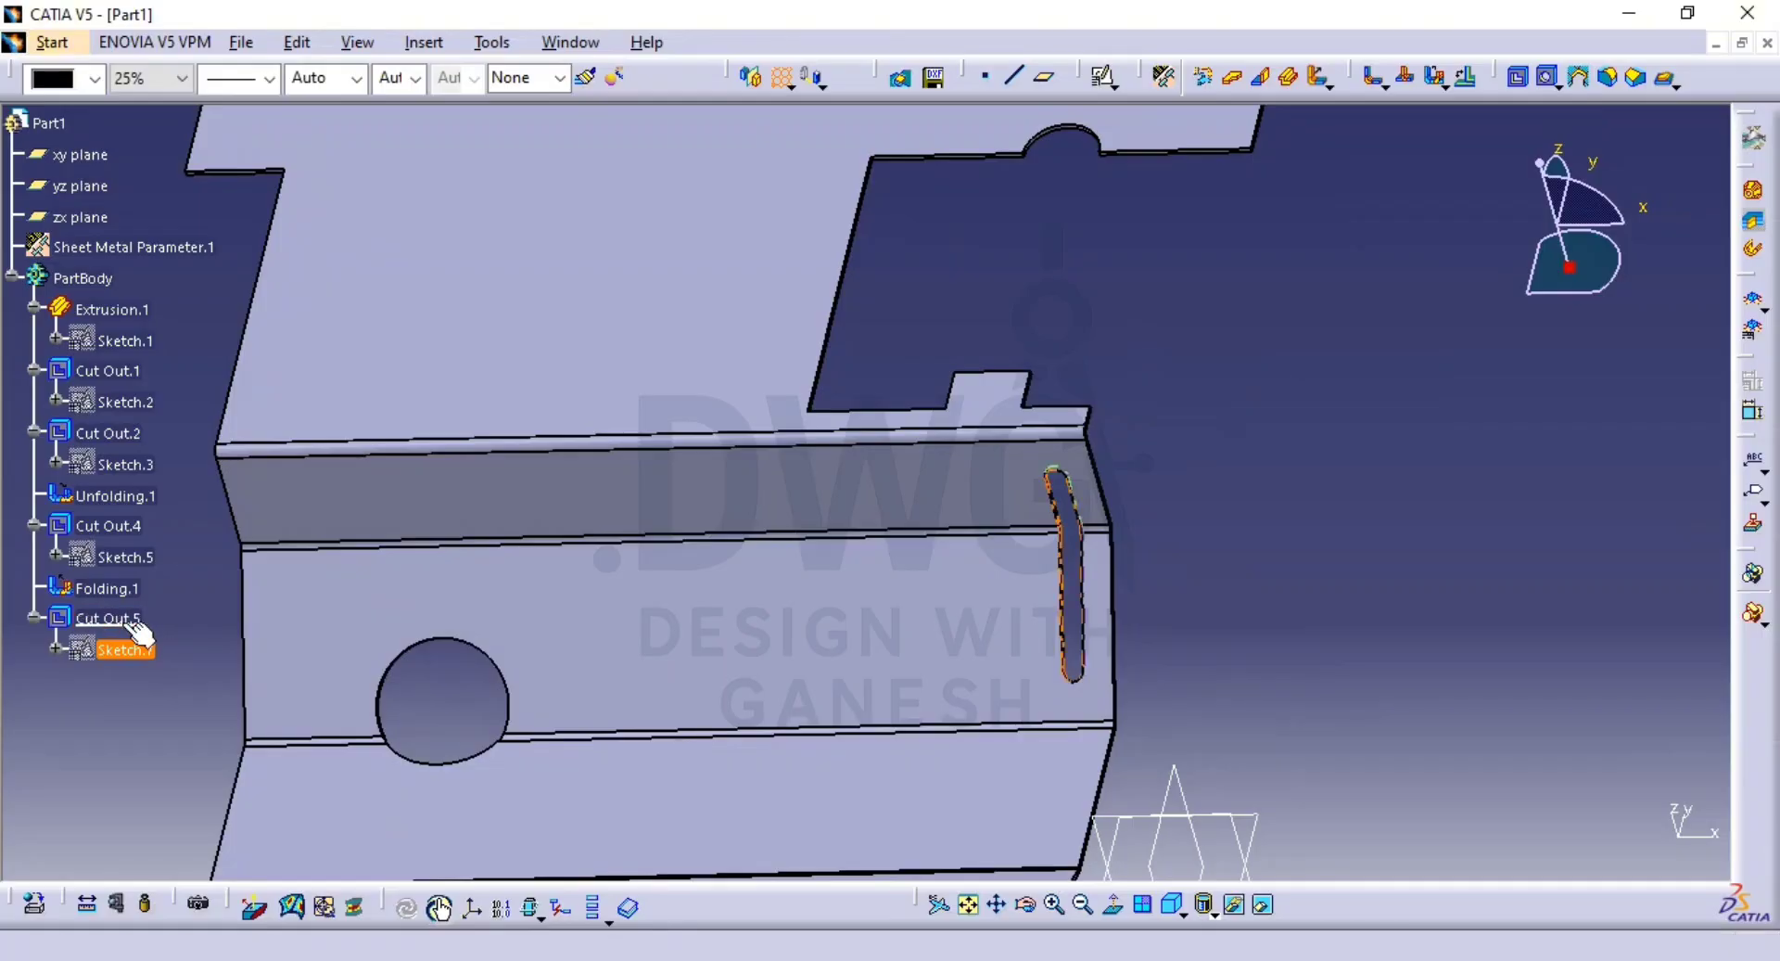
left_click(119, 617)
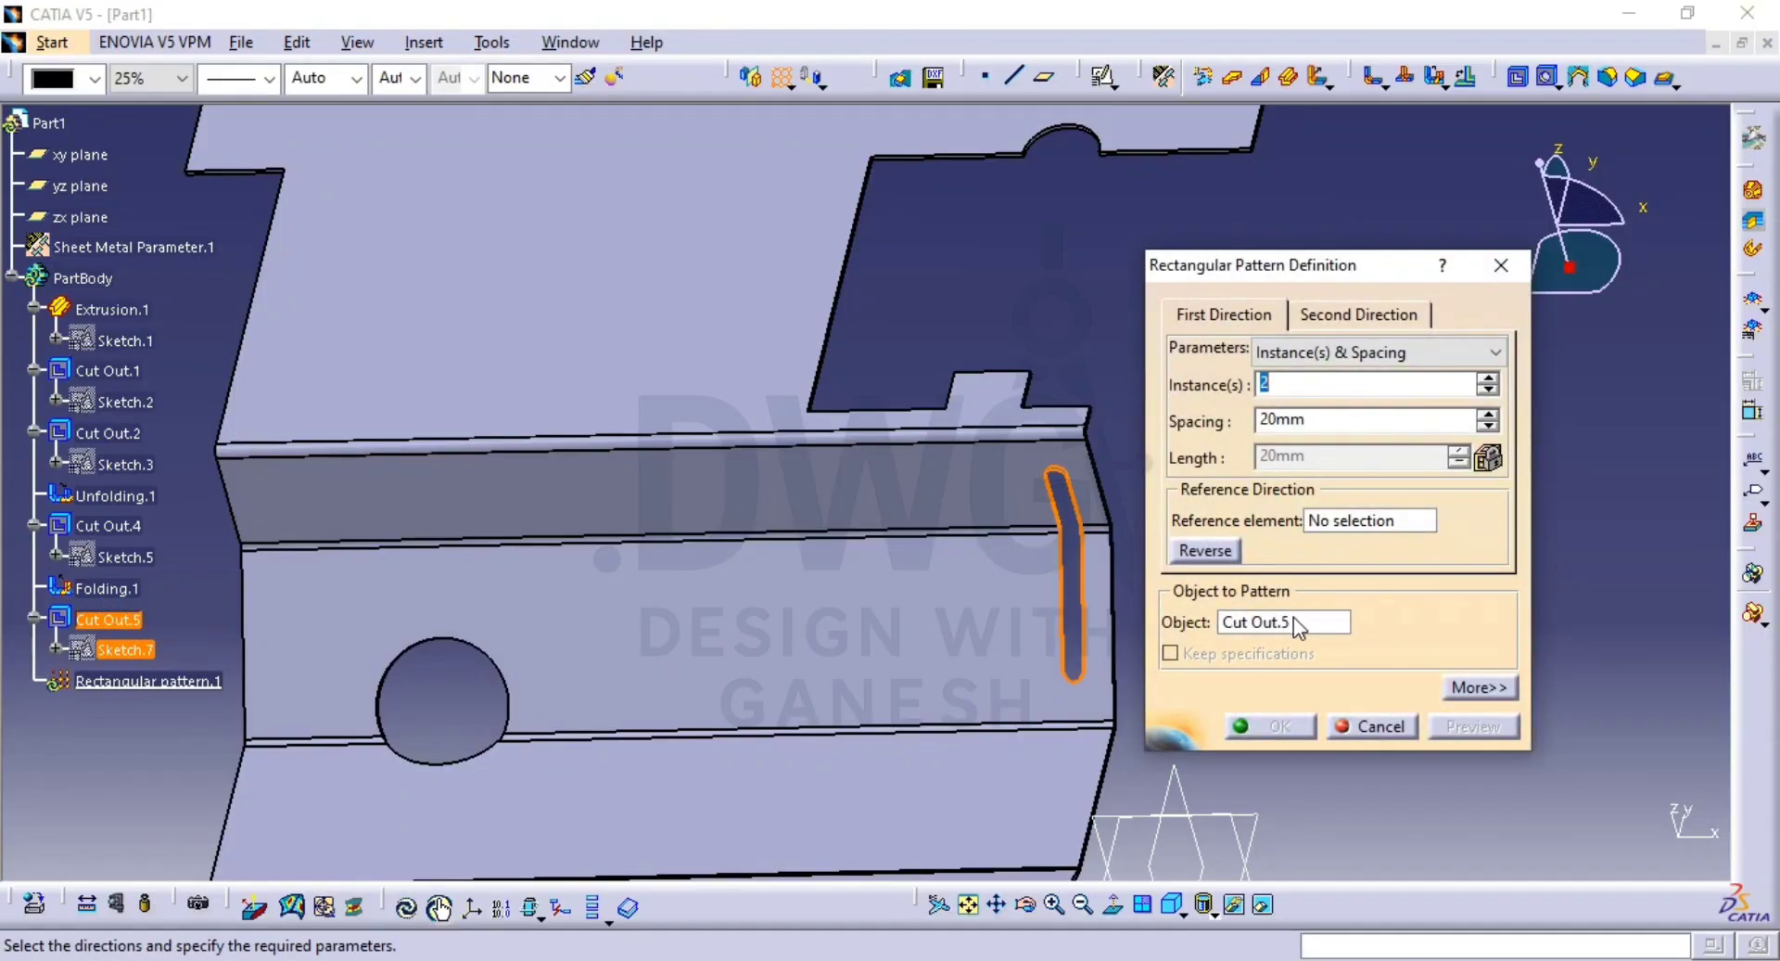
left_click(1370, 520)
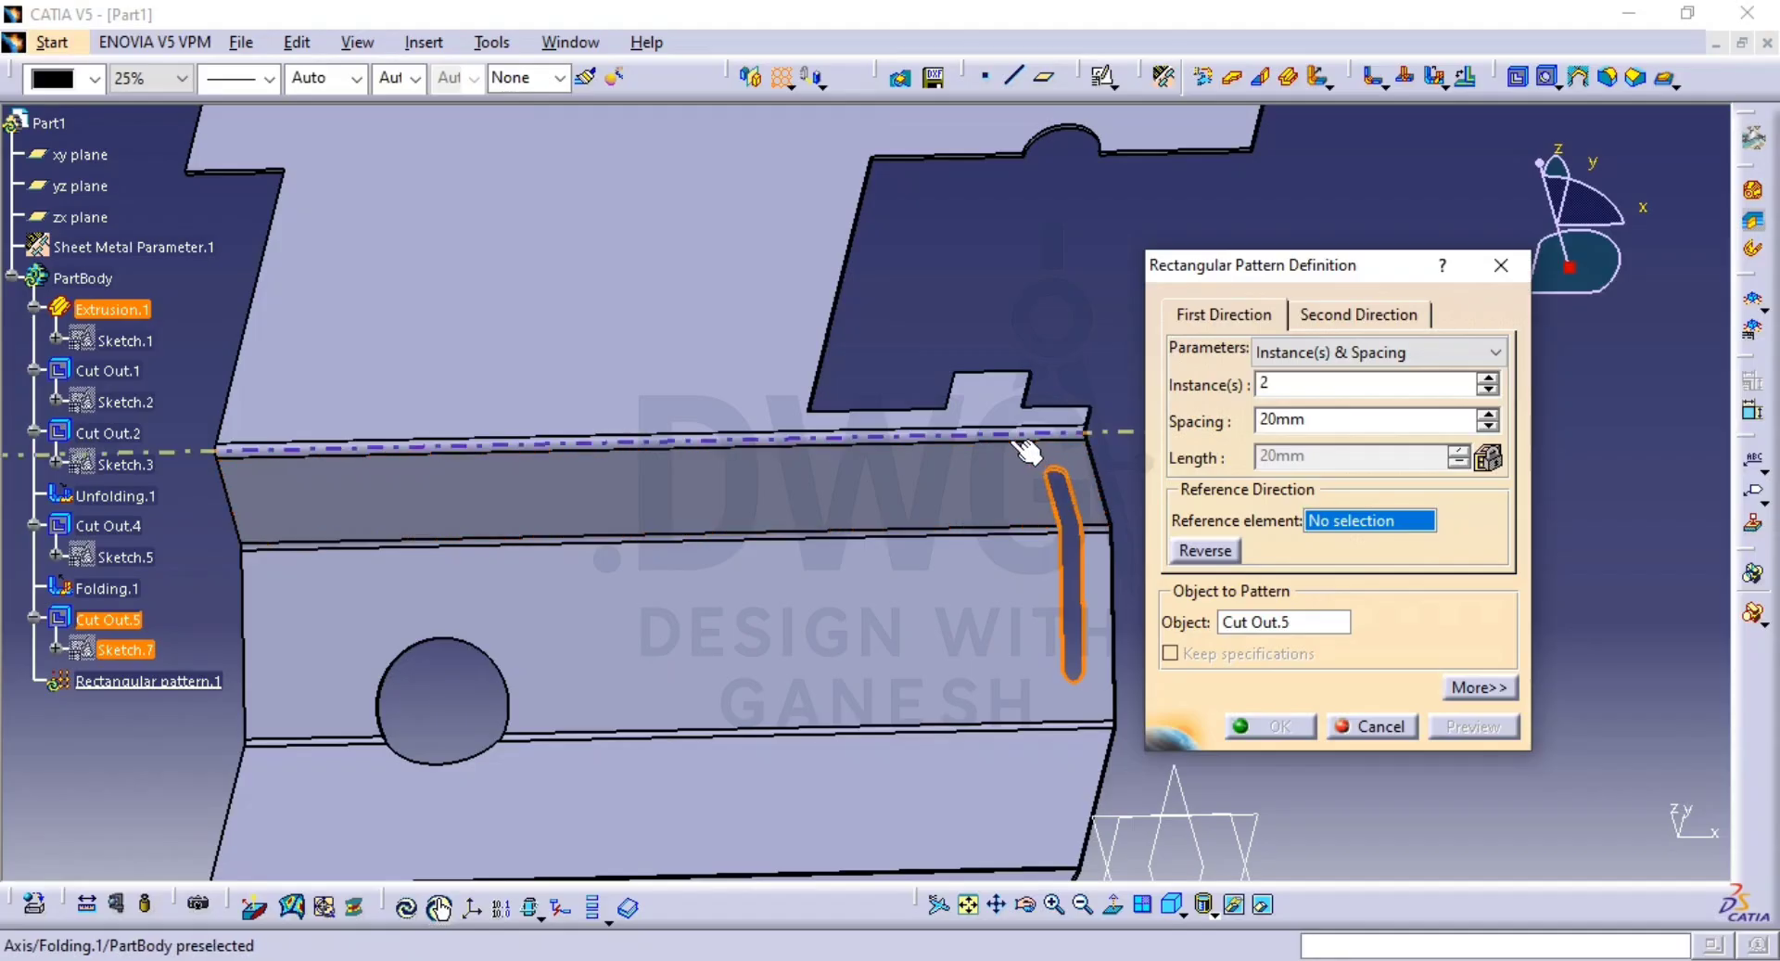
left_click(981, 445)
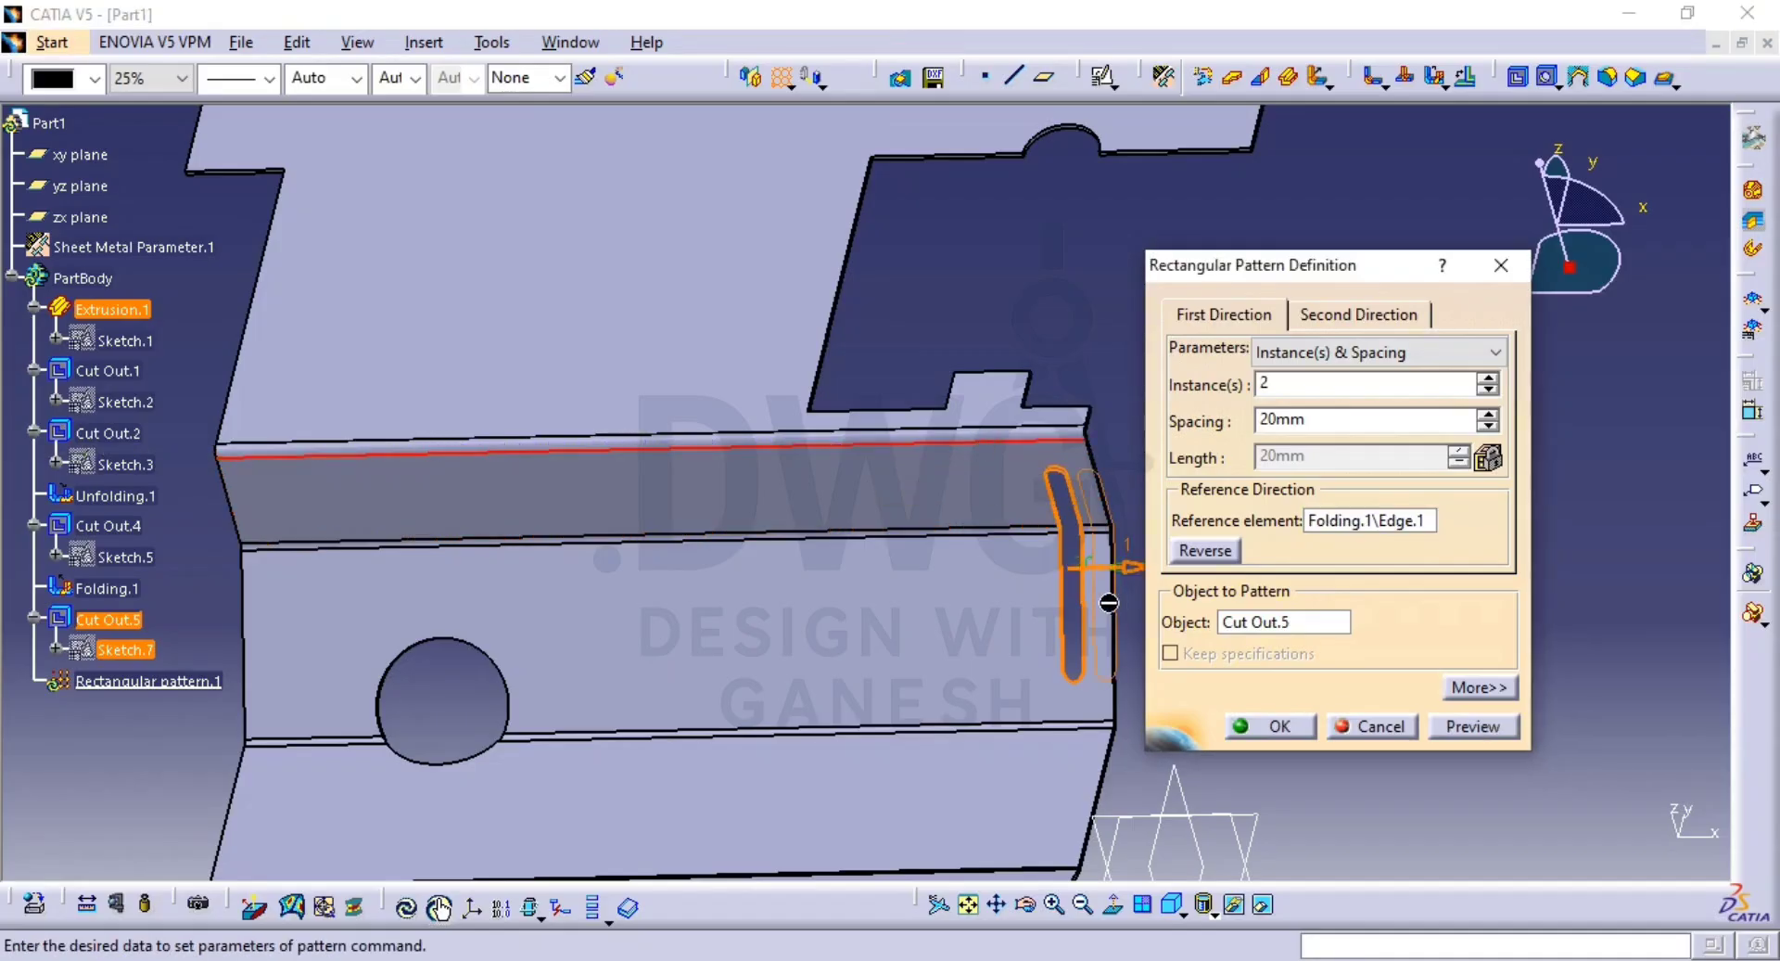
middle_click_drag(1109, 603, 974, 623)
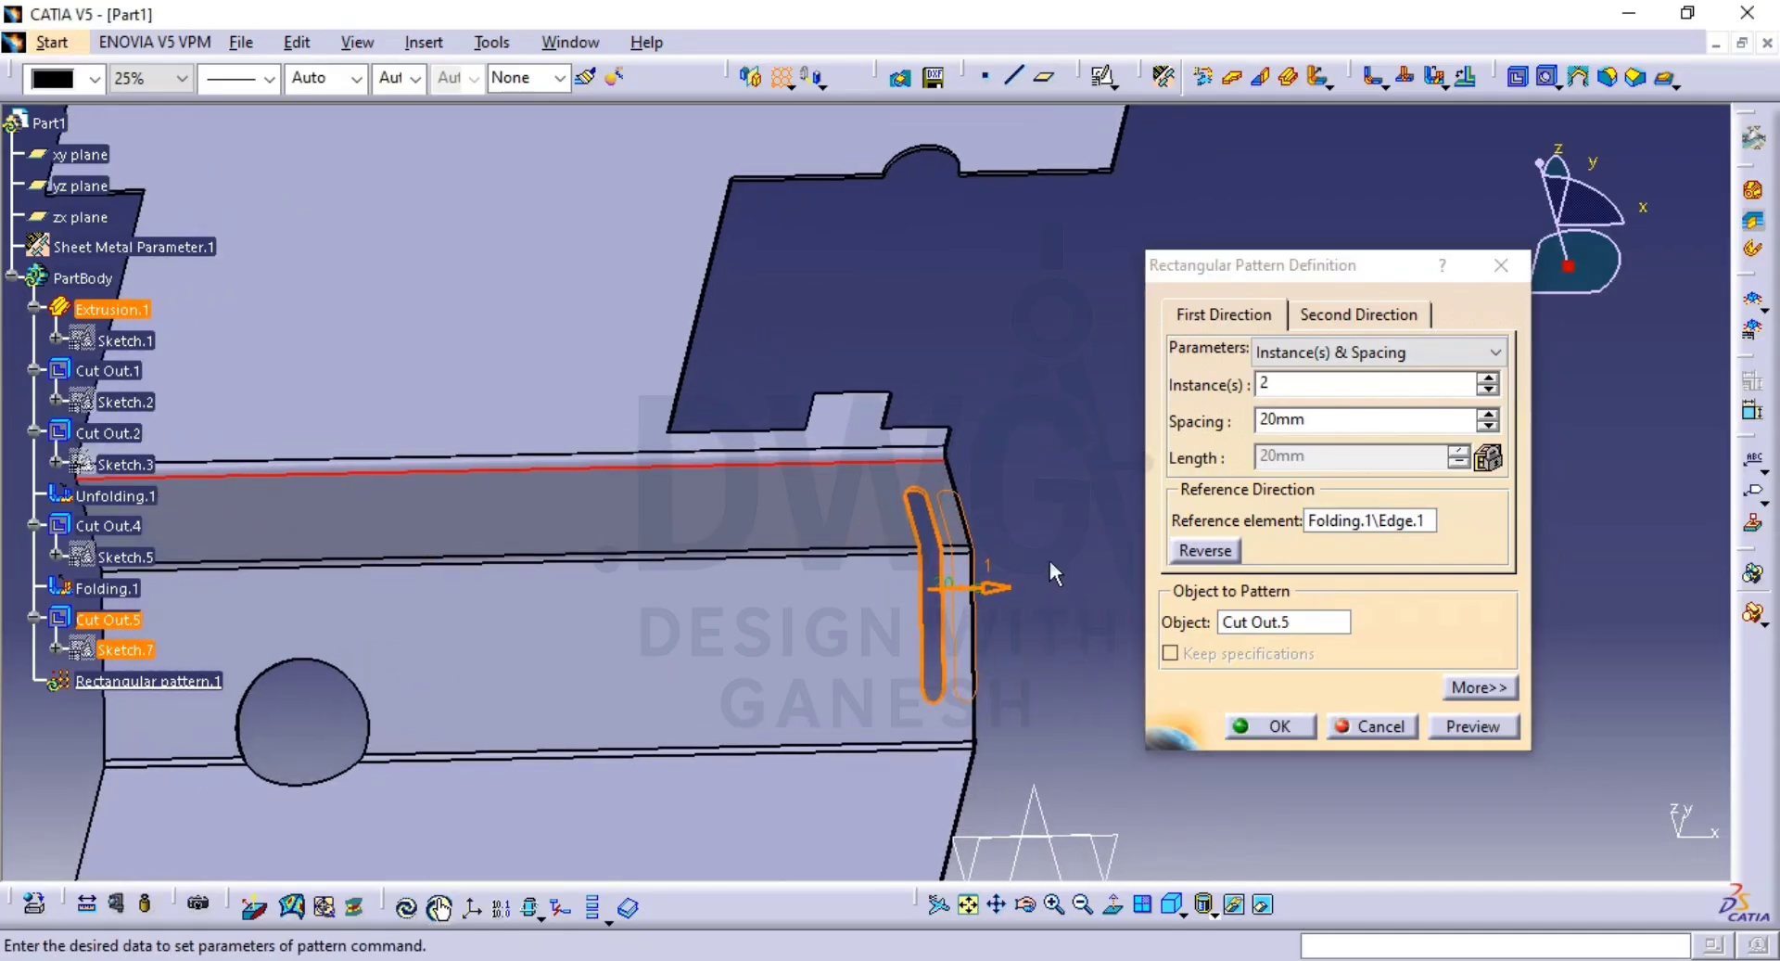
left_click(1191, 558)
Set the slot pattern to 17 instances with 25 mm spacing and preview it against the round cutout.
double_click(1265, 385)
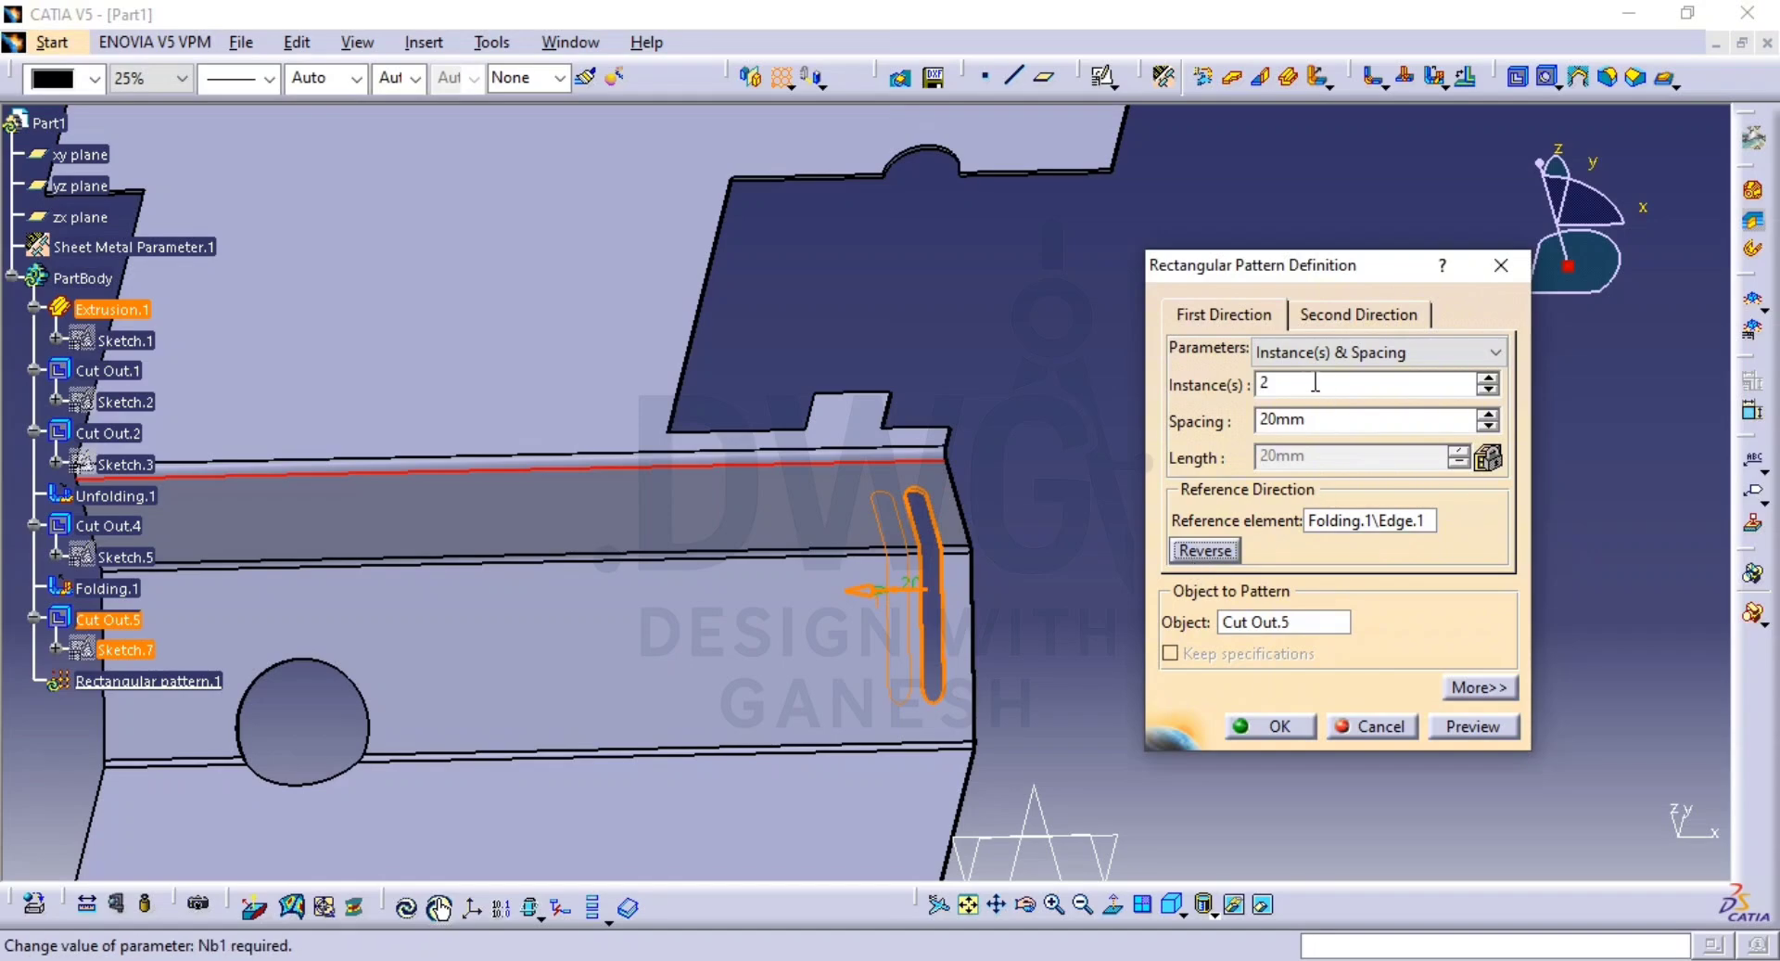
type("4")
type("17")
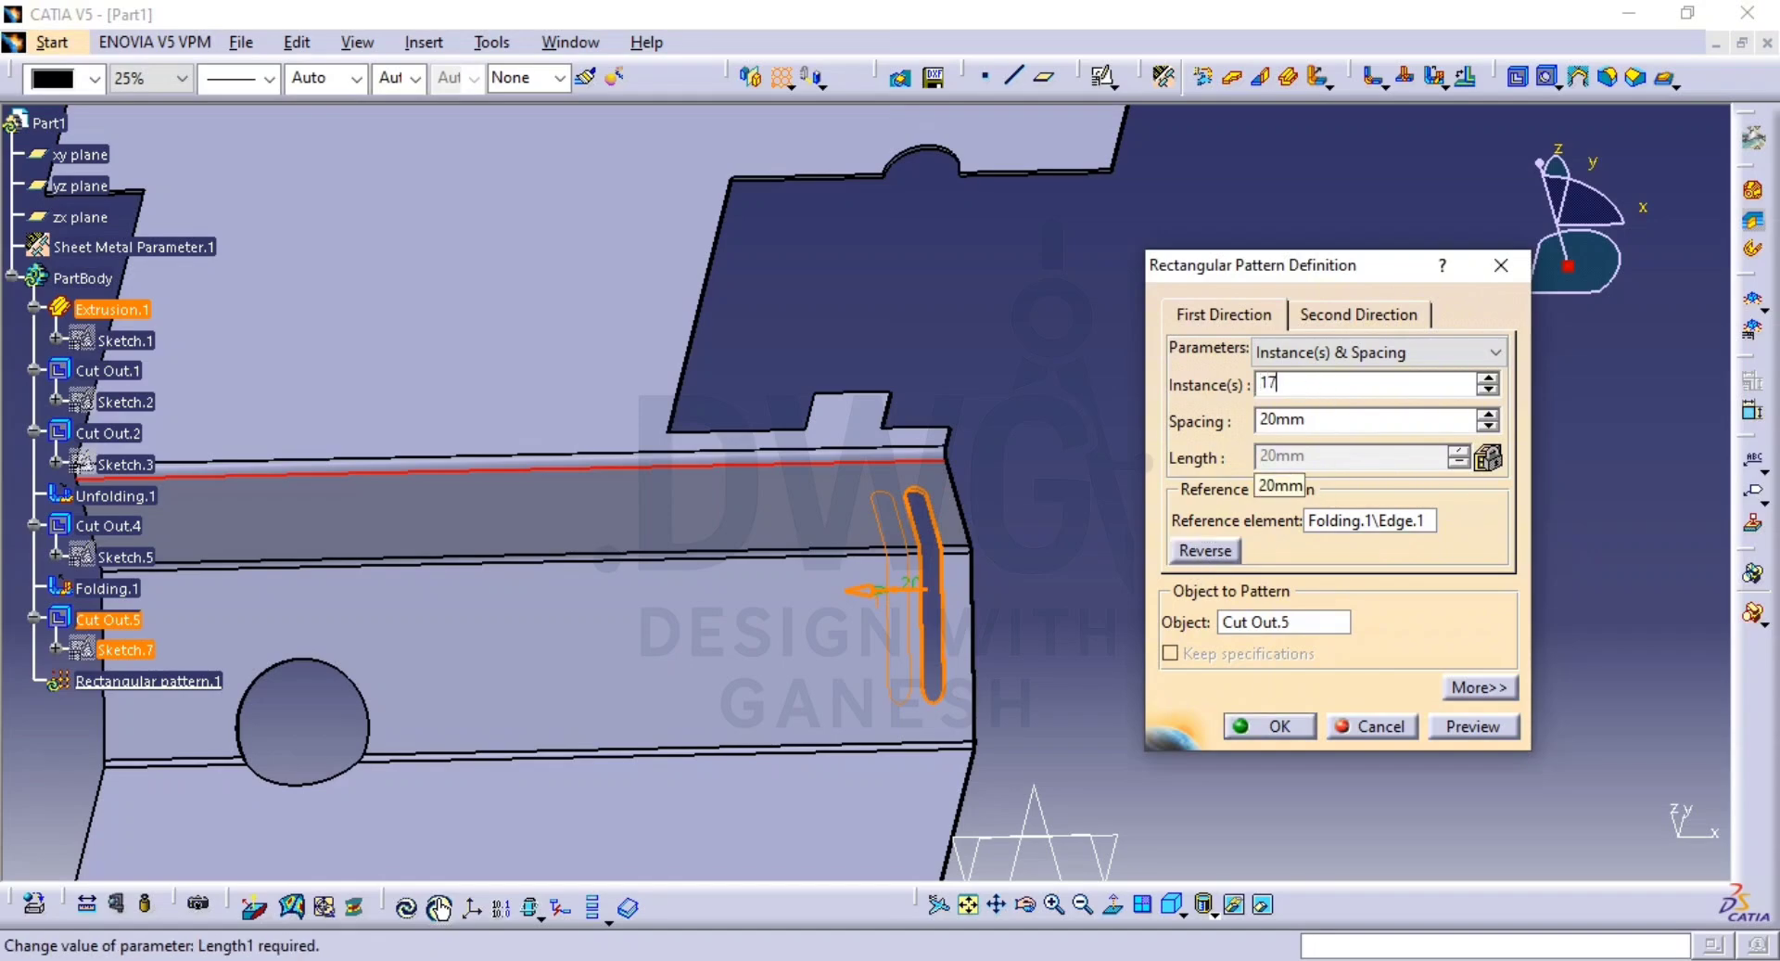
left_click(1472, 721)
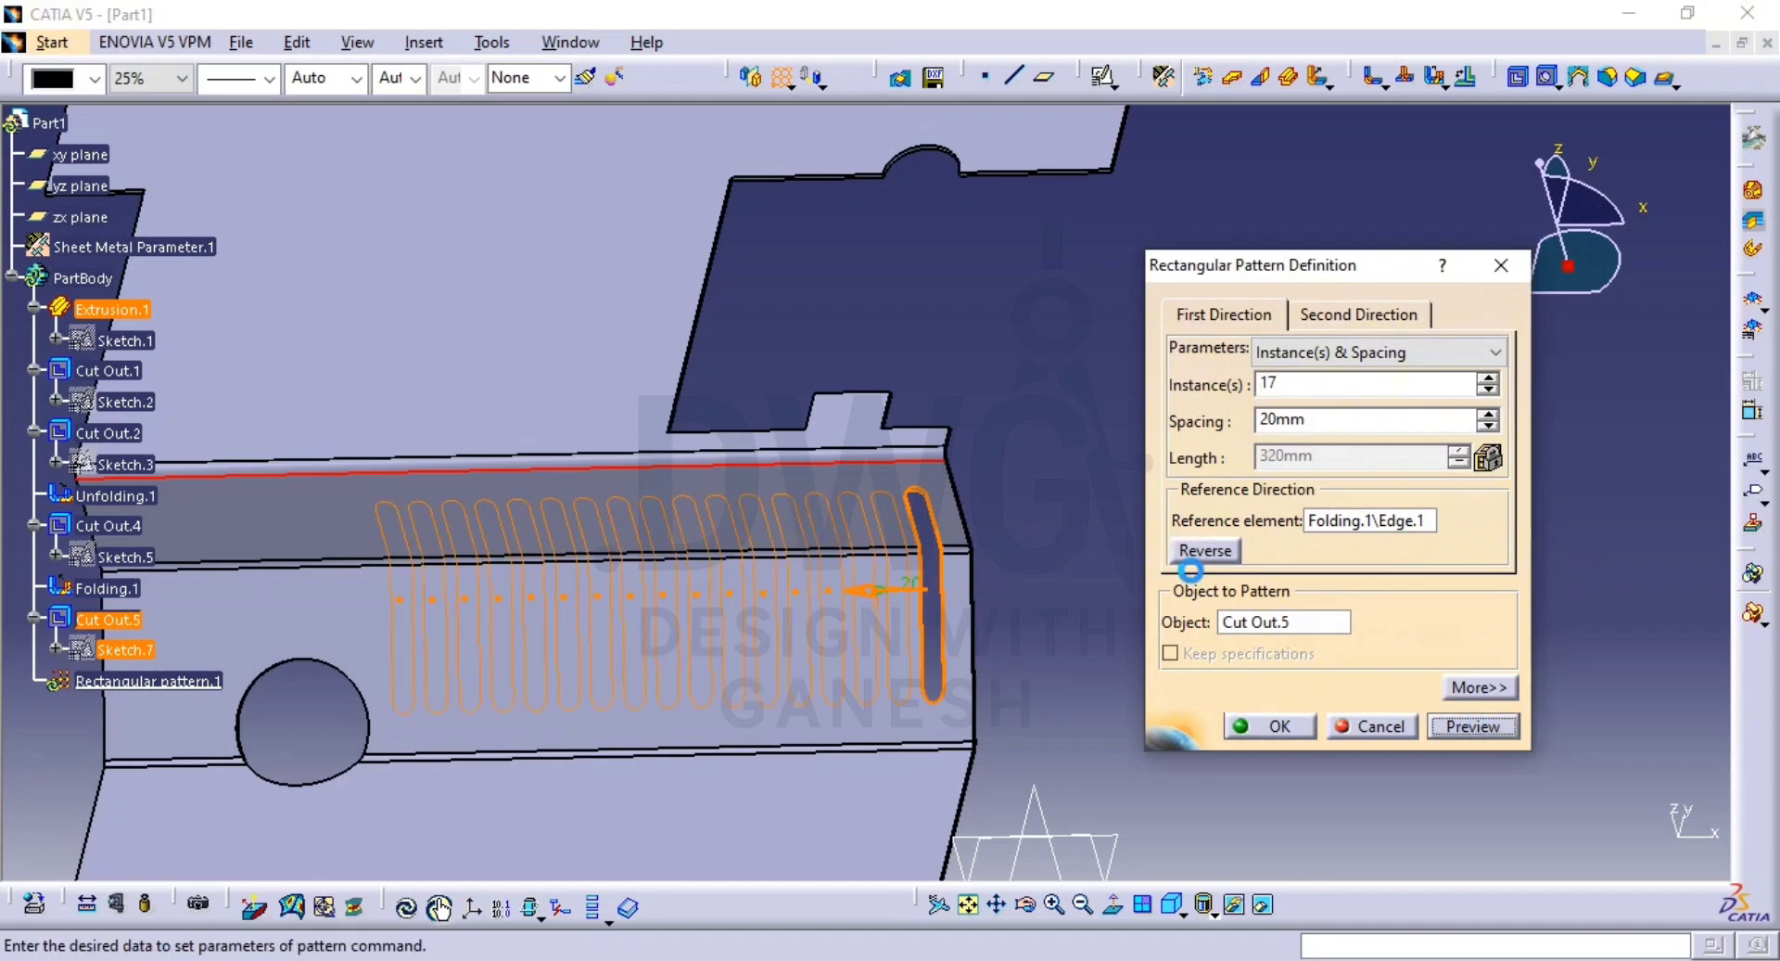
double_click(1317, 420)
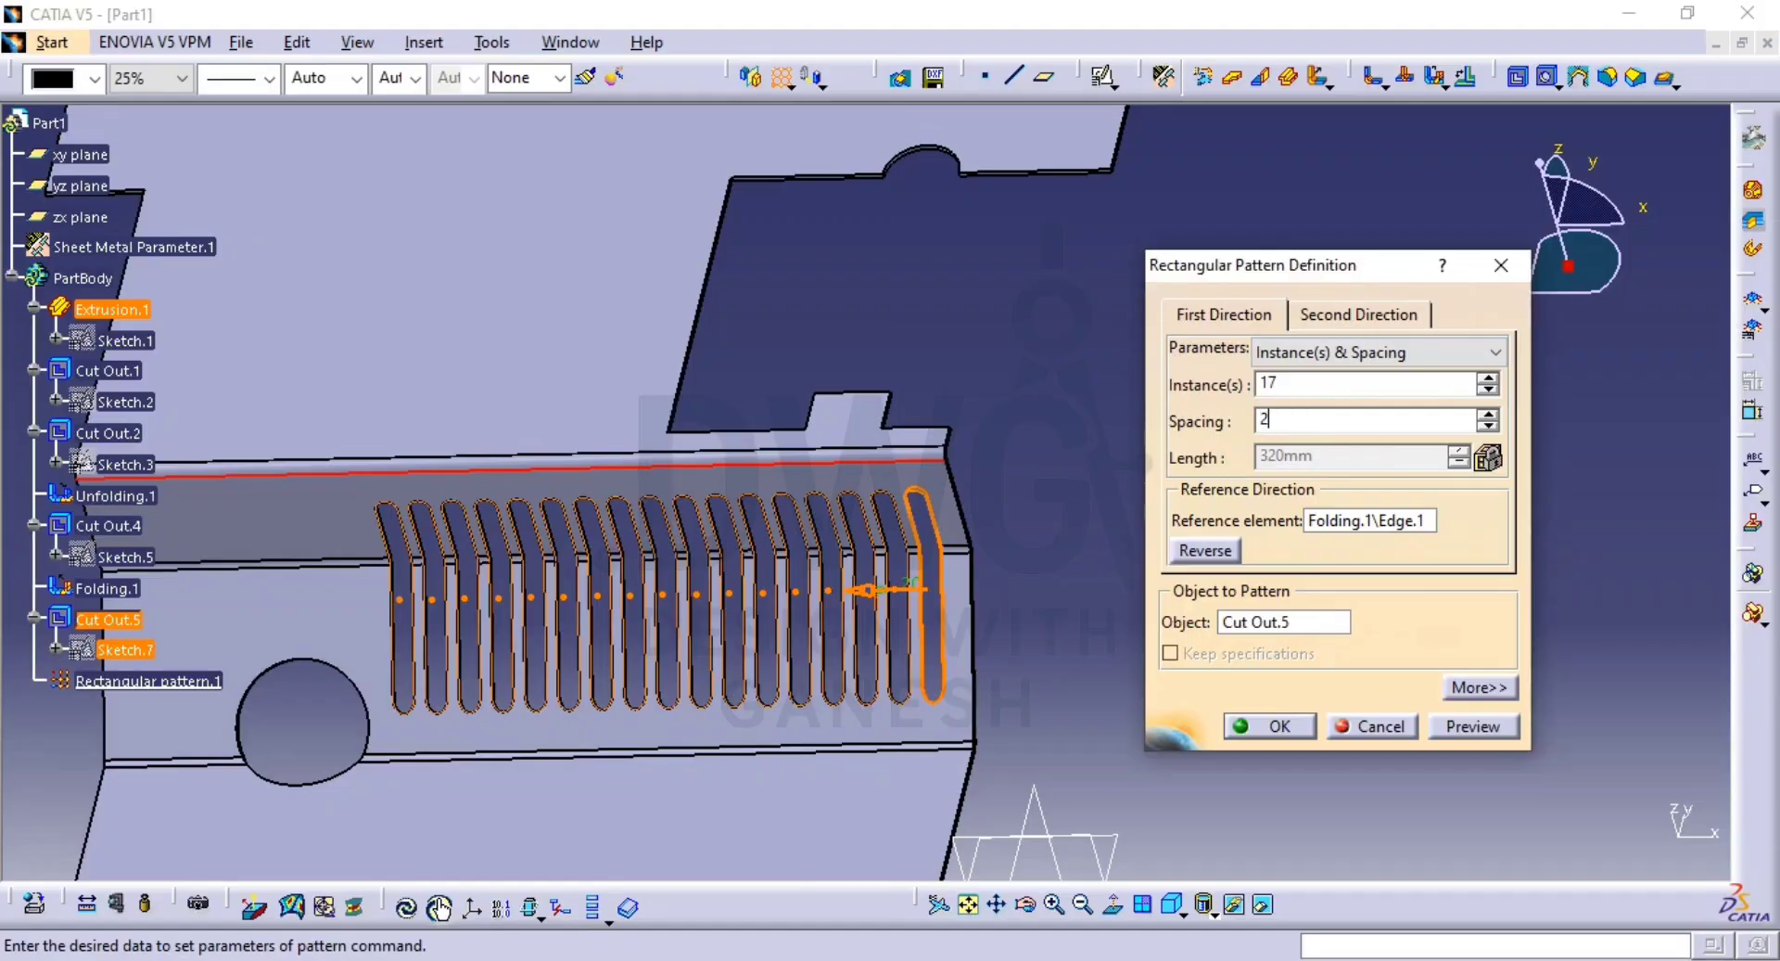
left_click(1464, 730)
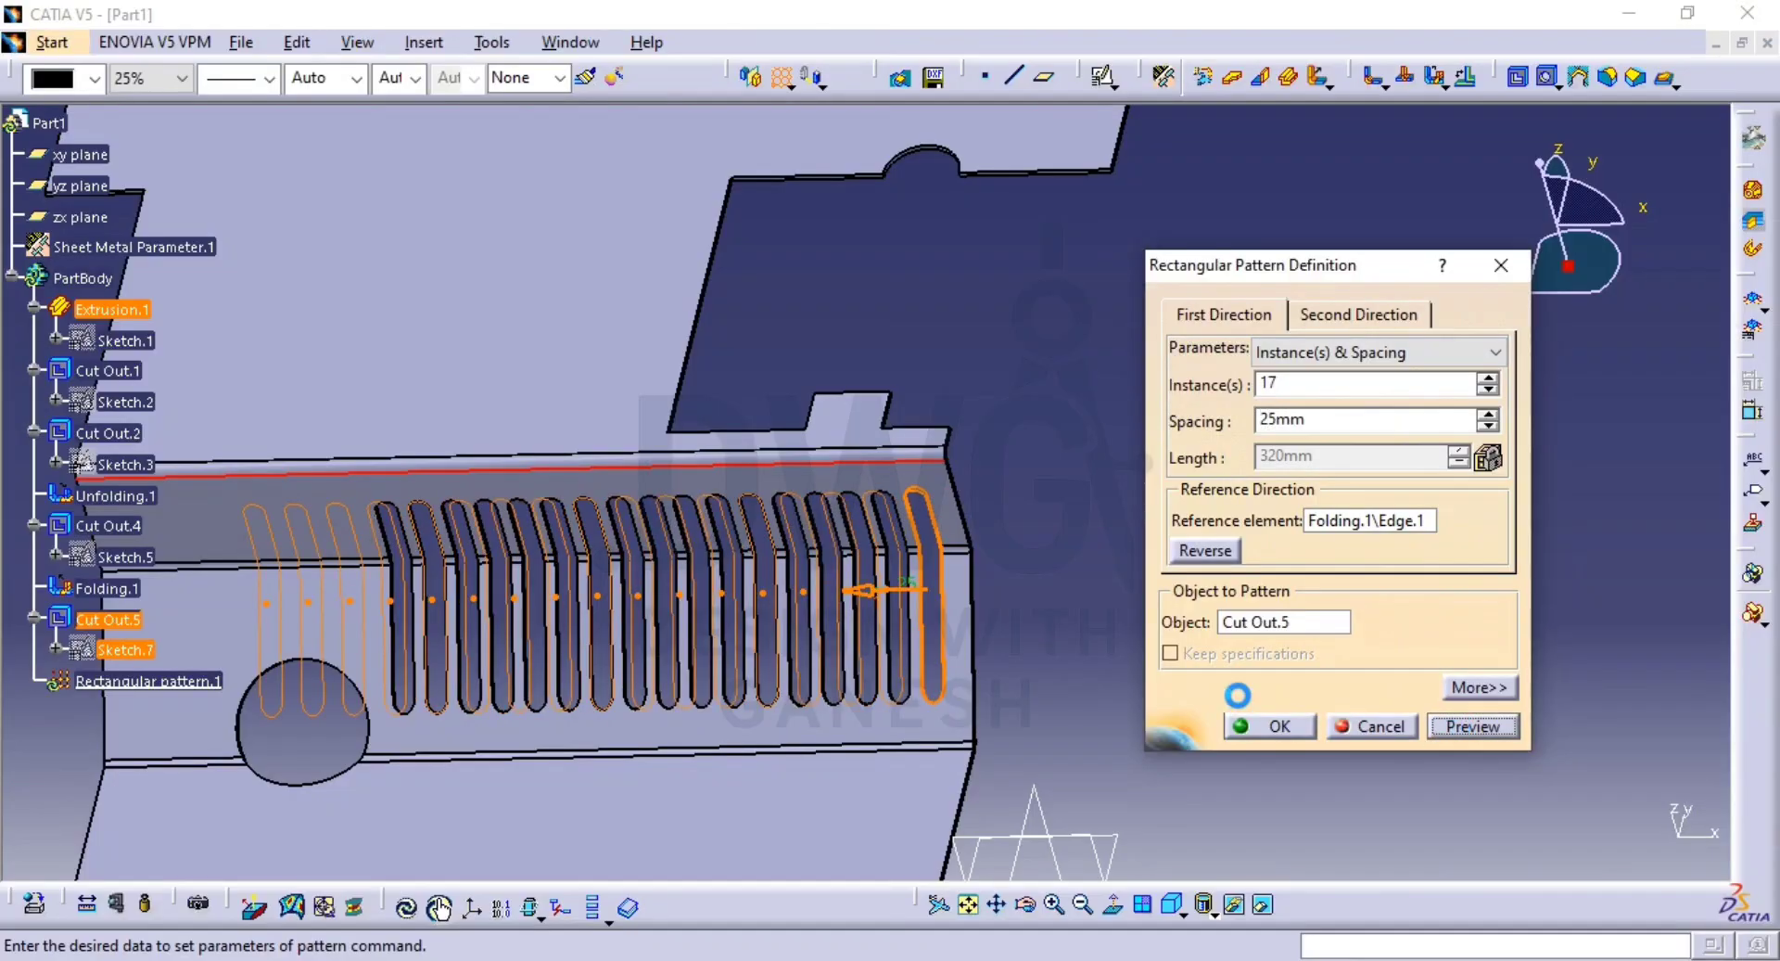
middle_click_drag(383, 586, 570, 530)
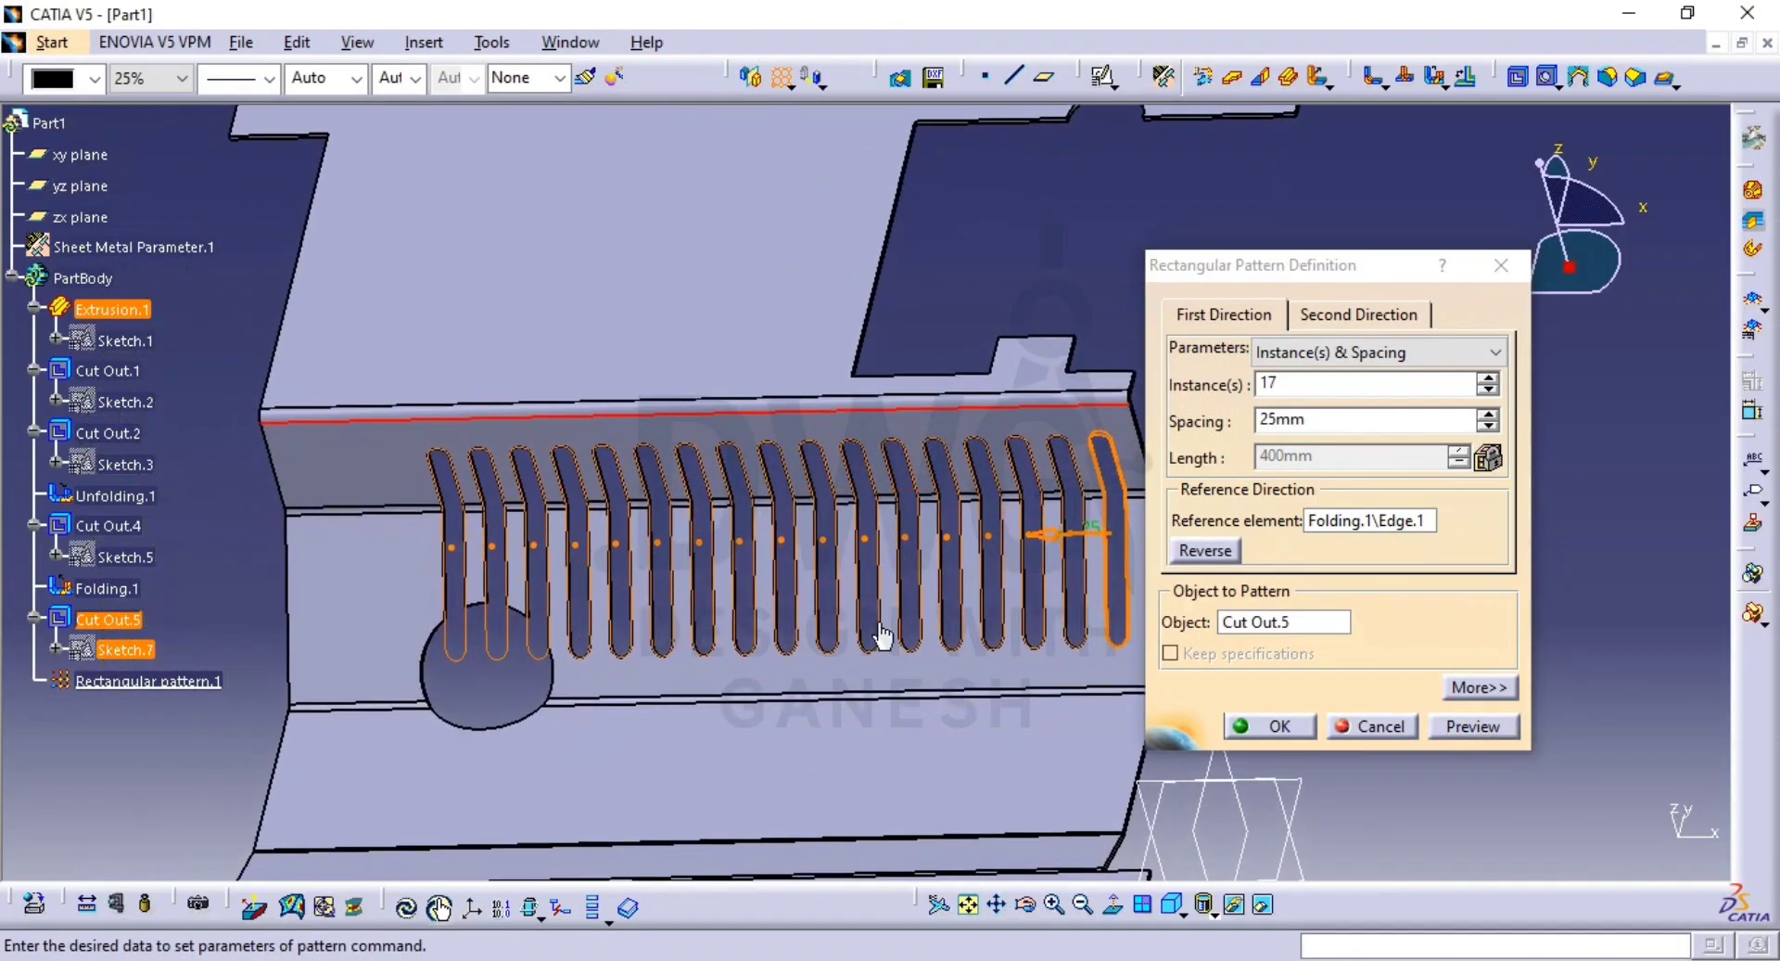
Reduce the slot pattern to 14 instances, preview it and create the rectangular pattern.
double_click(1272, 383)
type("14")
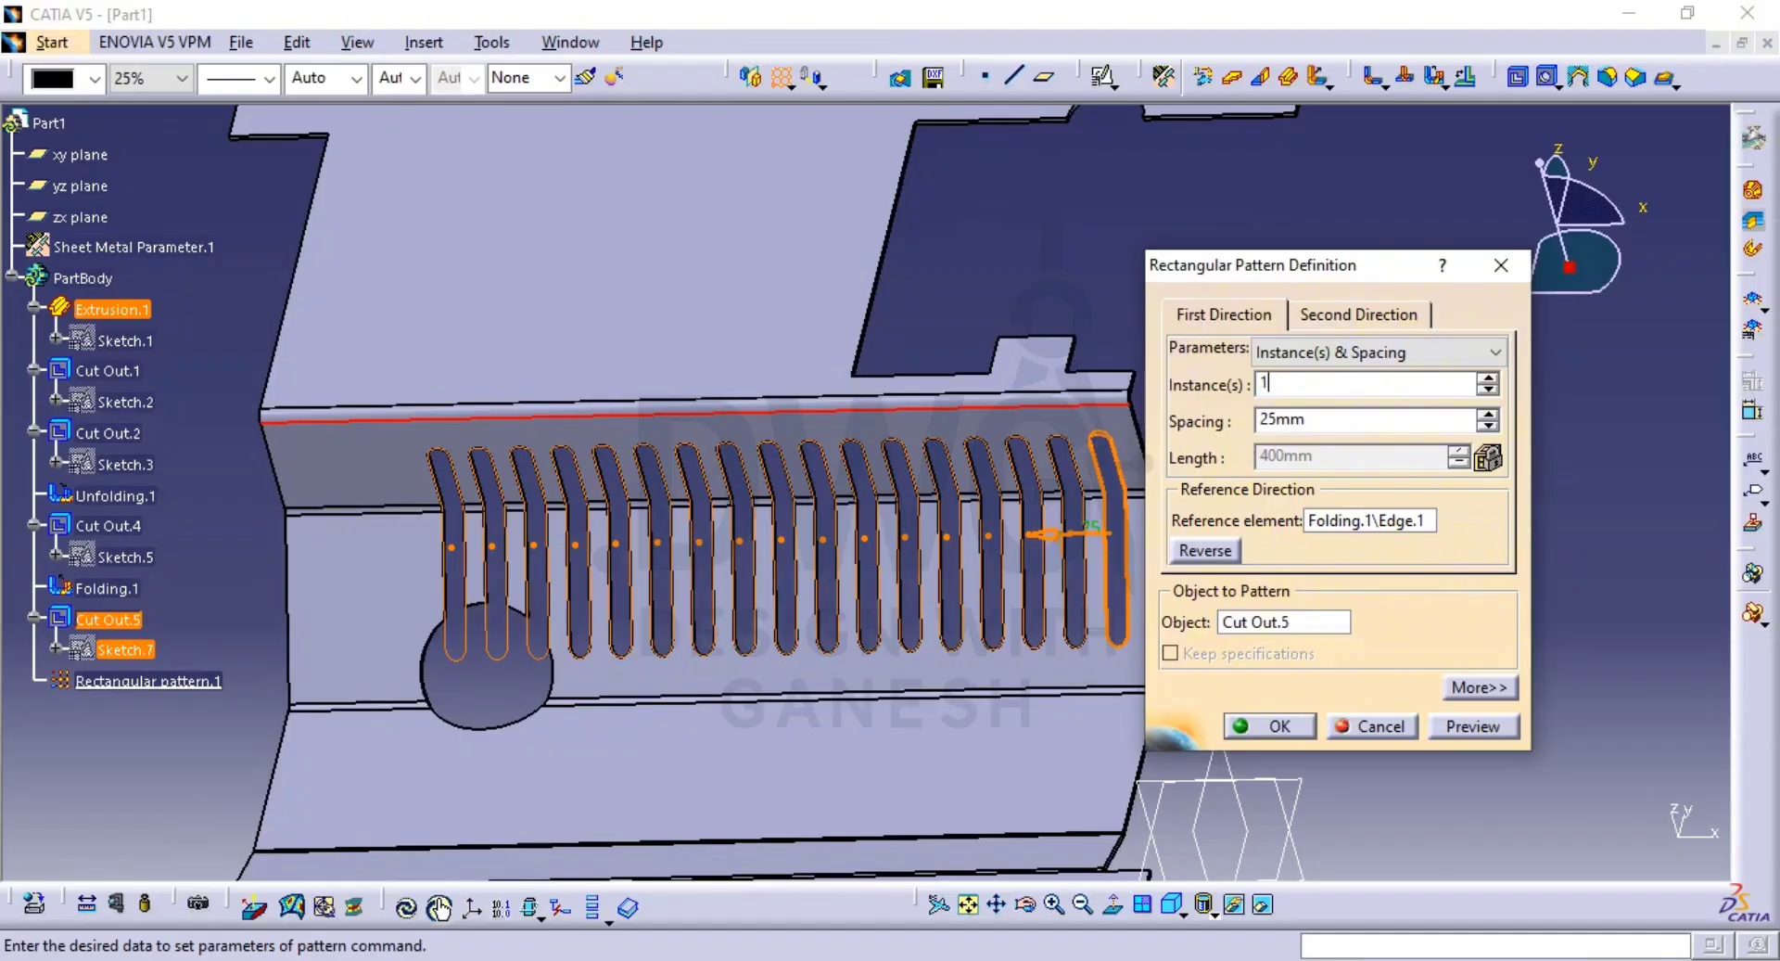
left_click(1445, 728)
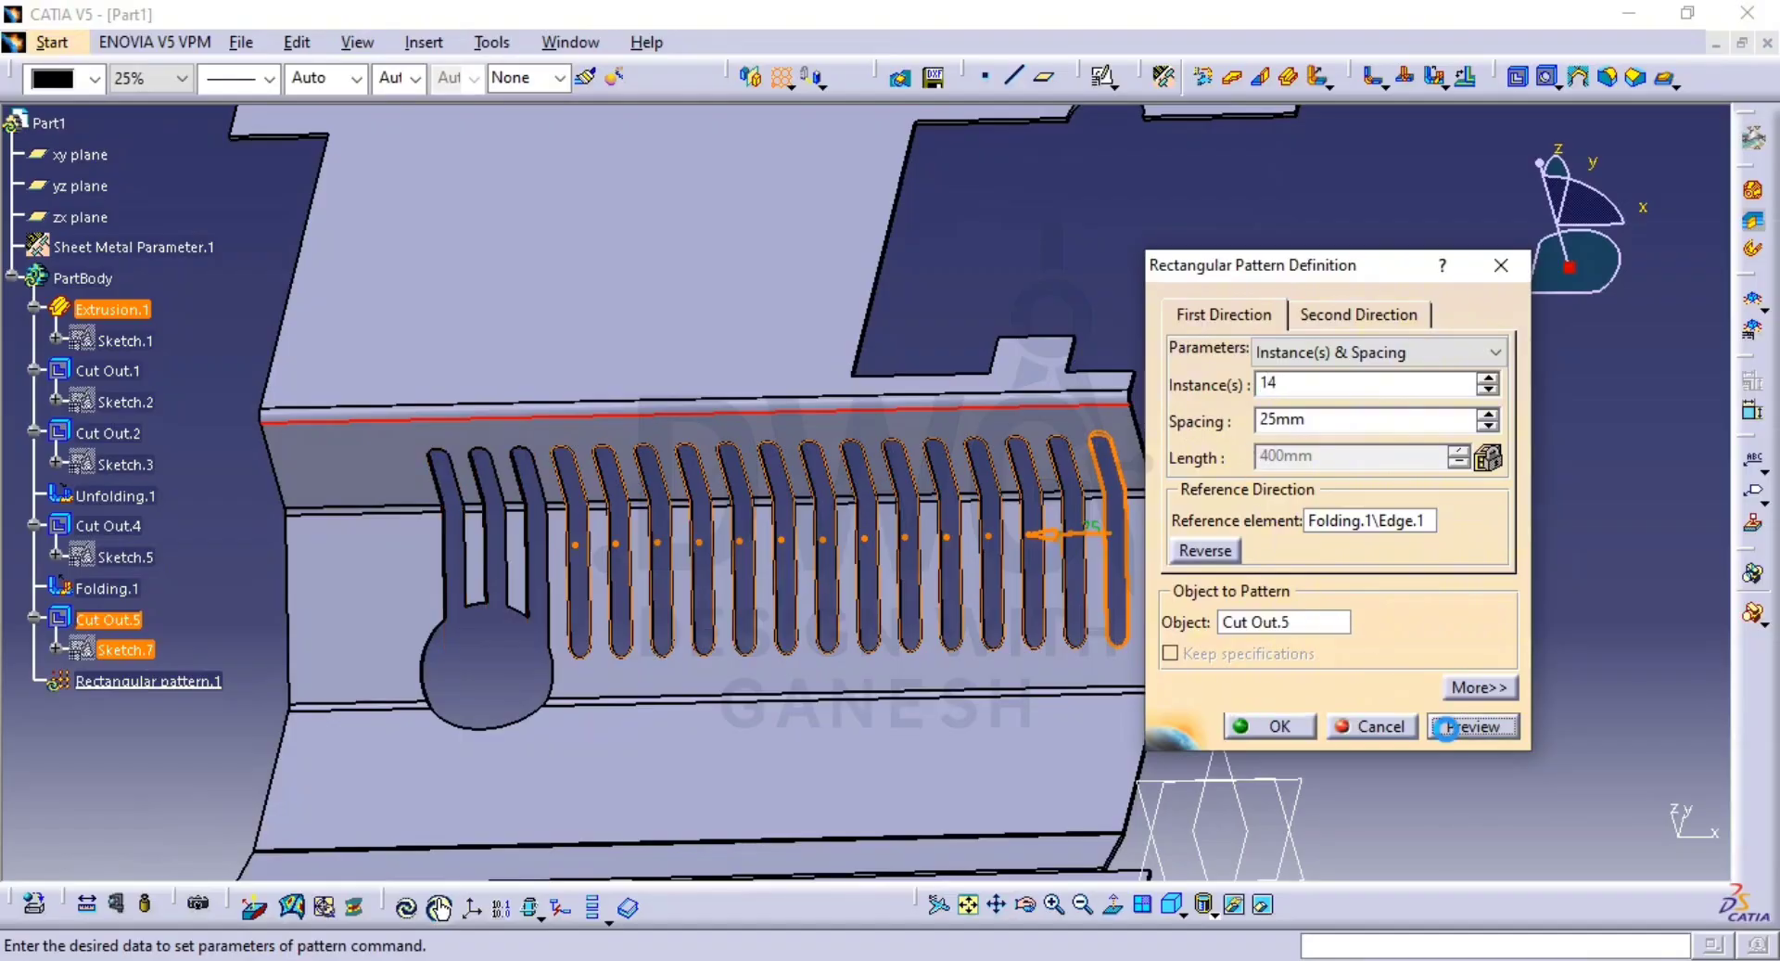
middle_click_drag(644, 626, 729, 550)
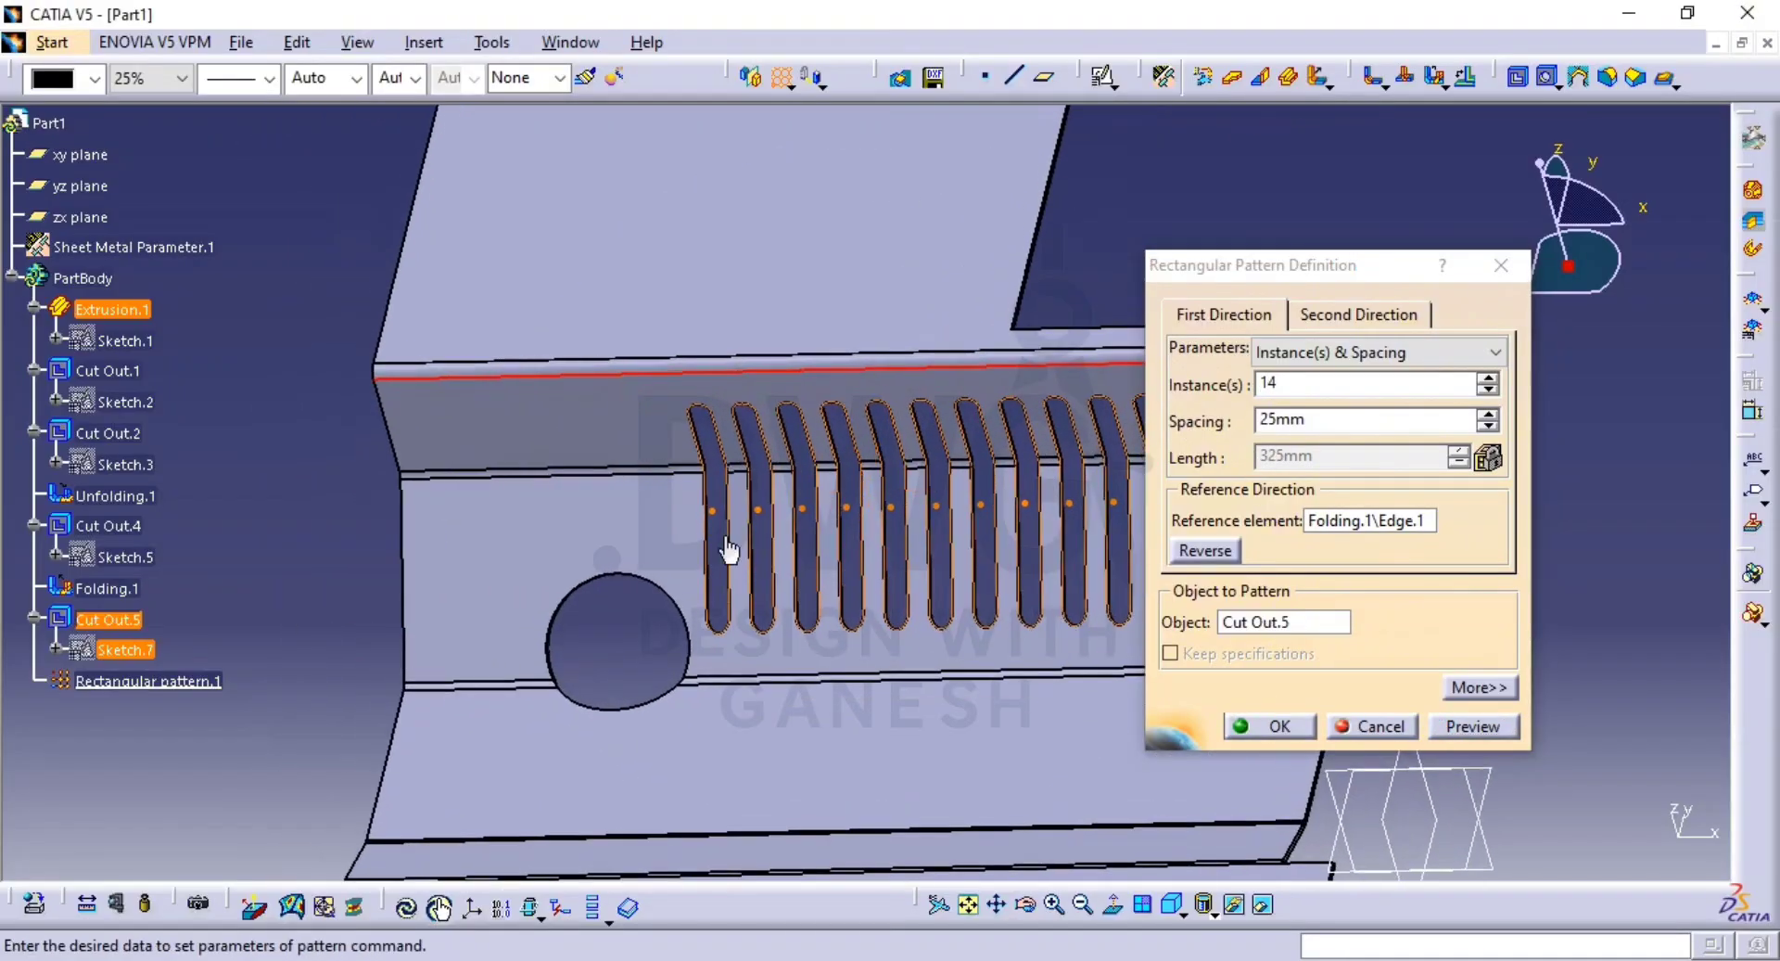
left_click(1273, 728)
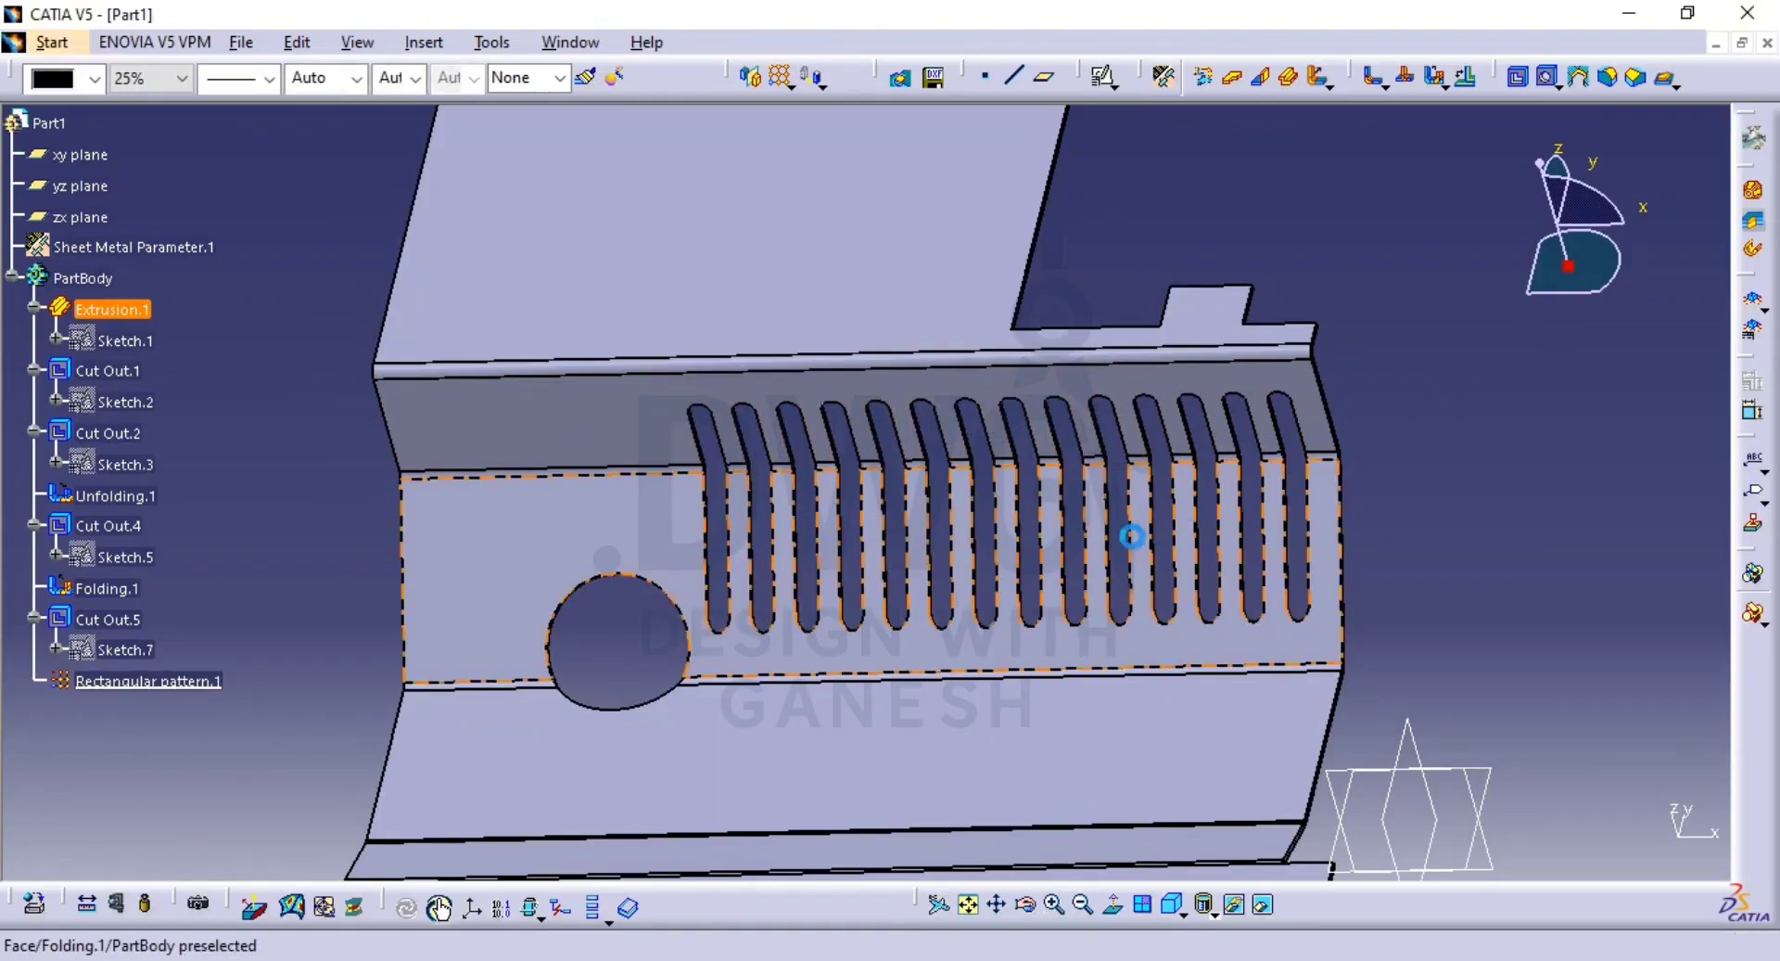
Create a positioned sketch on the upper folded wall face, in the solid area above the round cutout.
middle_click_drag(1132, 536, 982, 526)
middle_click_drag(422, 515, 640, 459)
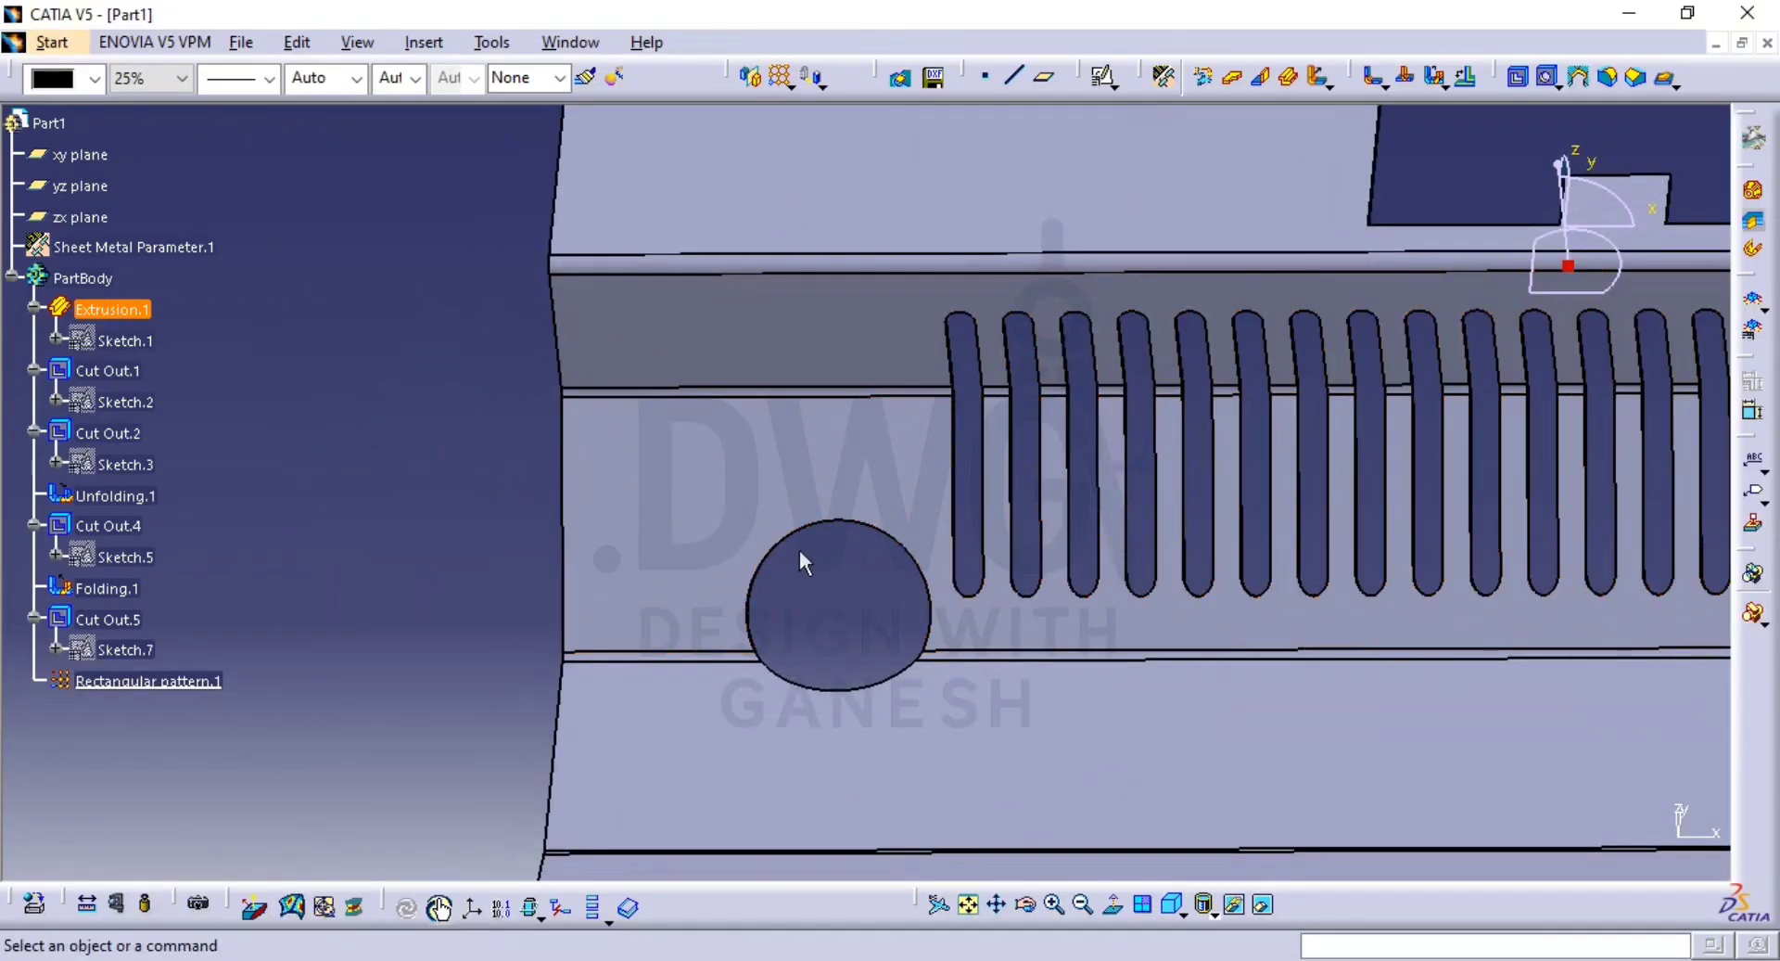
middle_click_drag(799, 549, 788, 616)
middle_click_drag(1114, 315, 1122, 423)
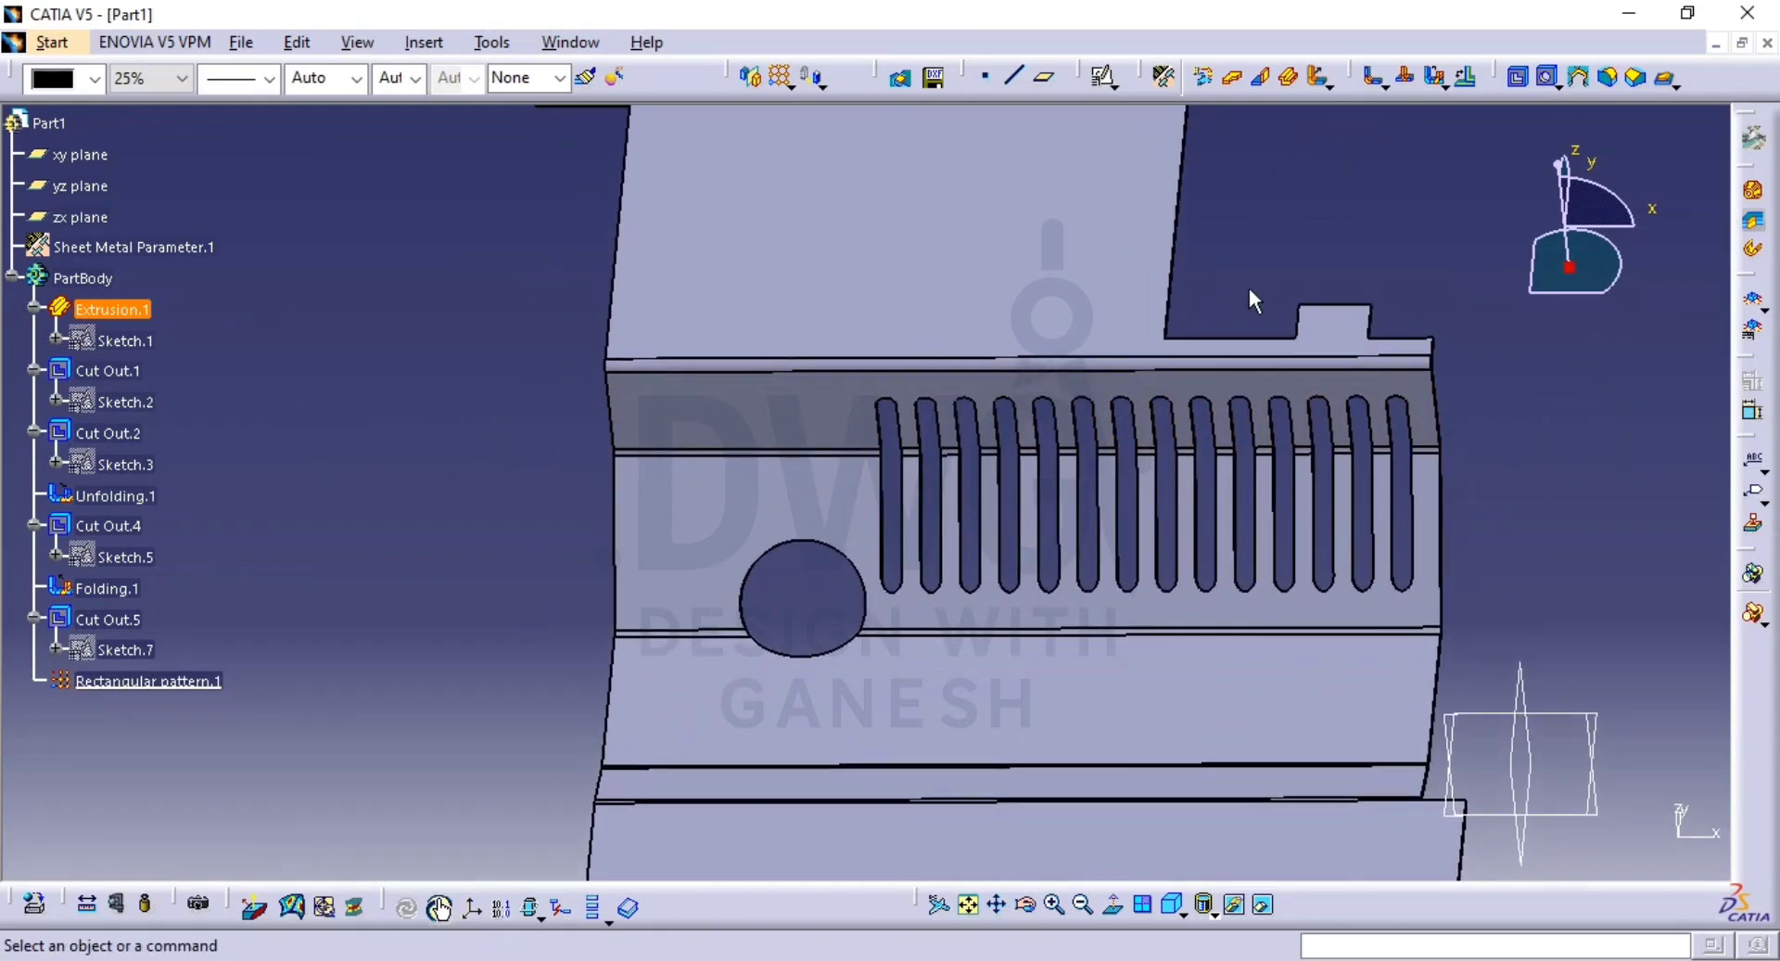
left_click(1103, 82)
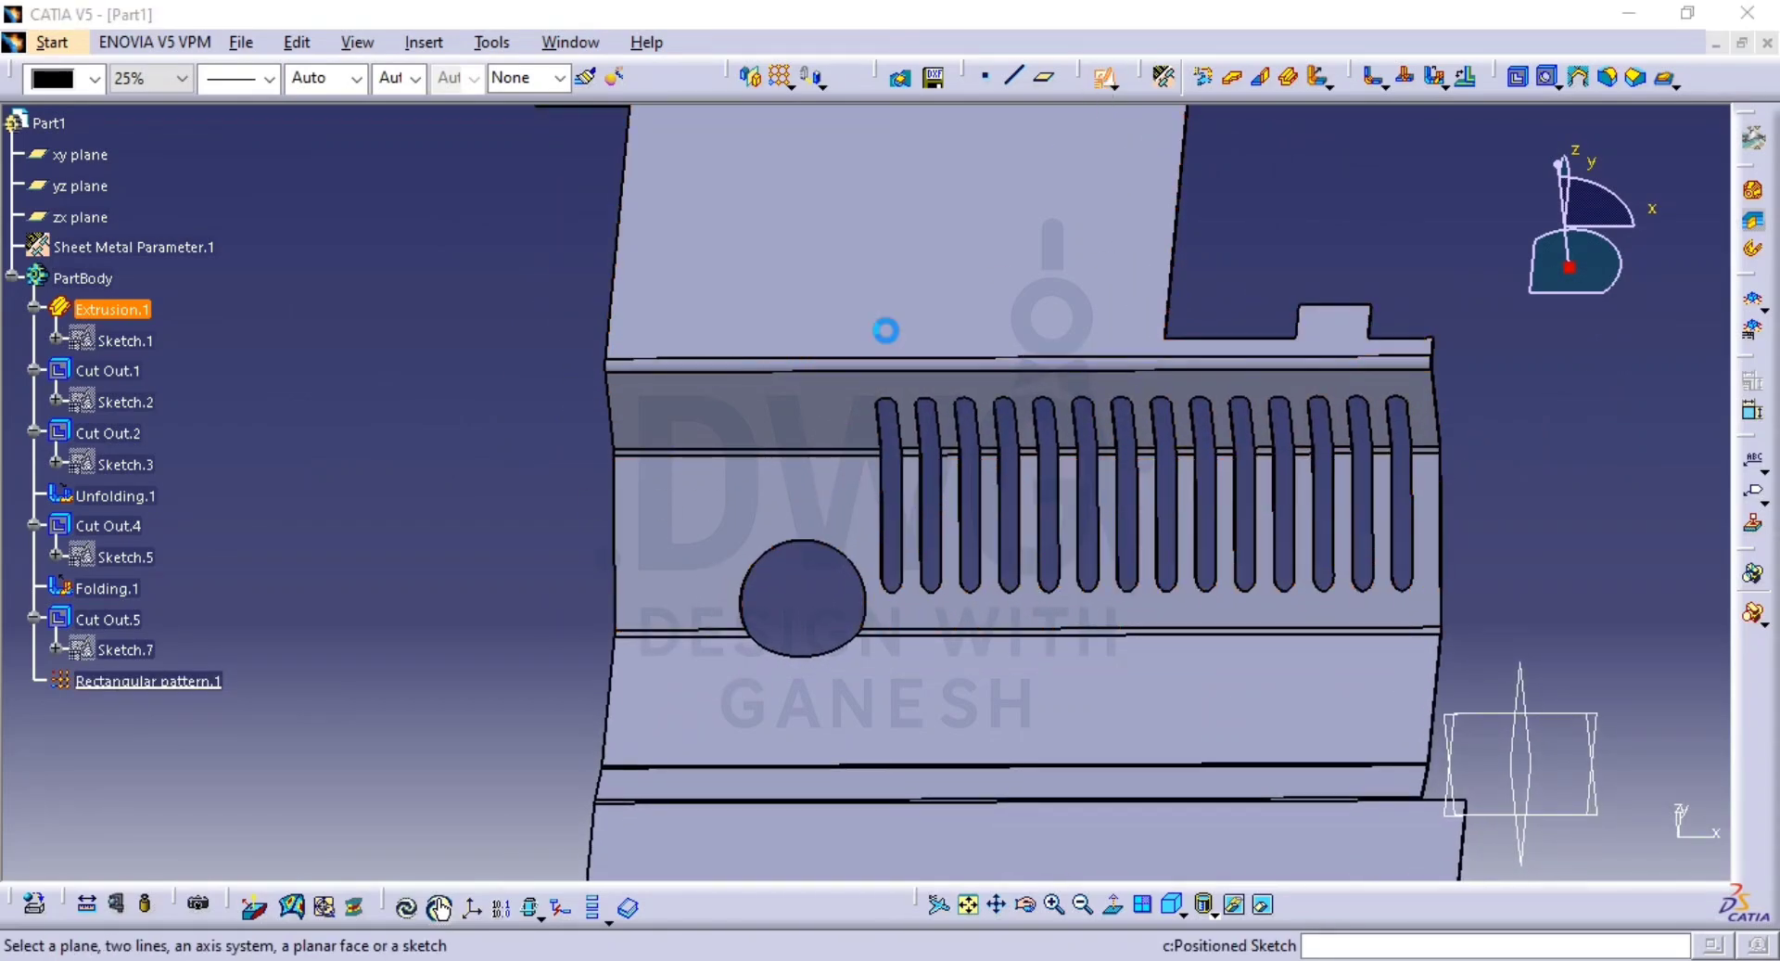
left_click(727, 429)
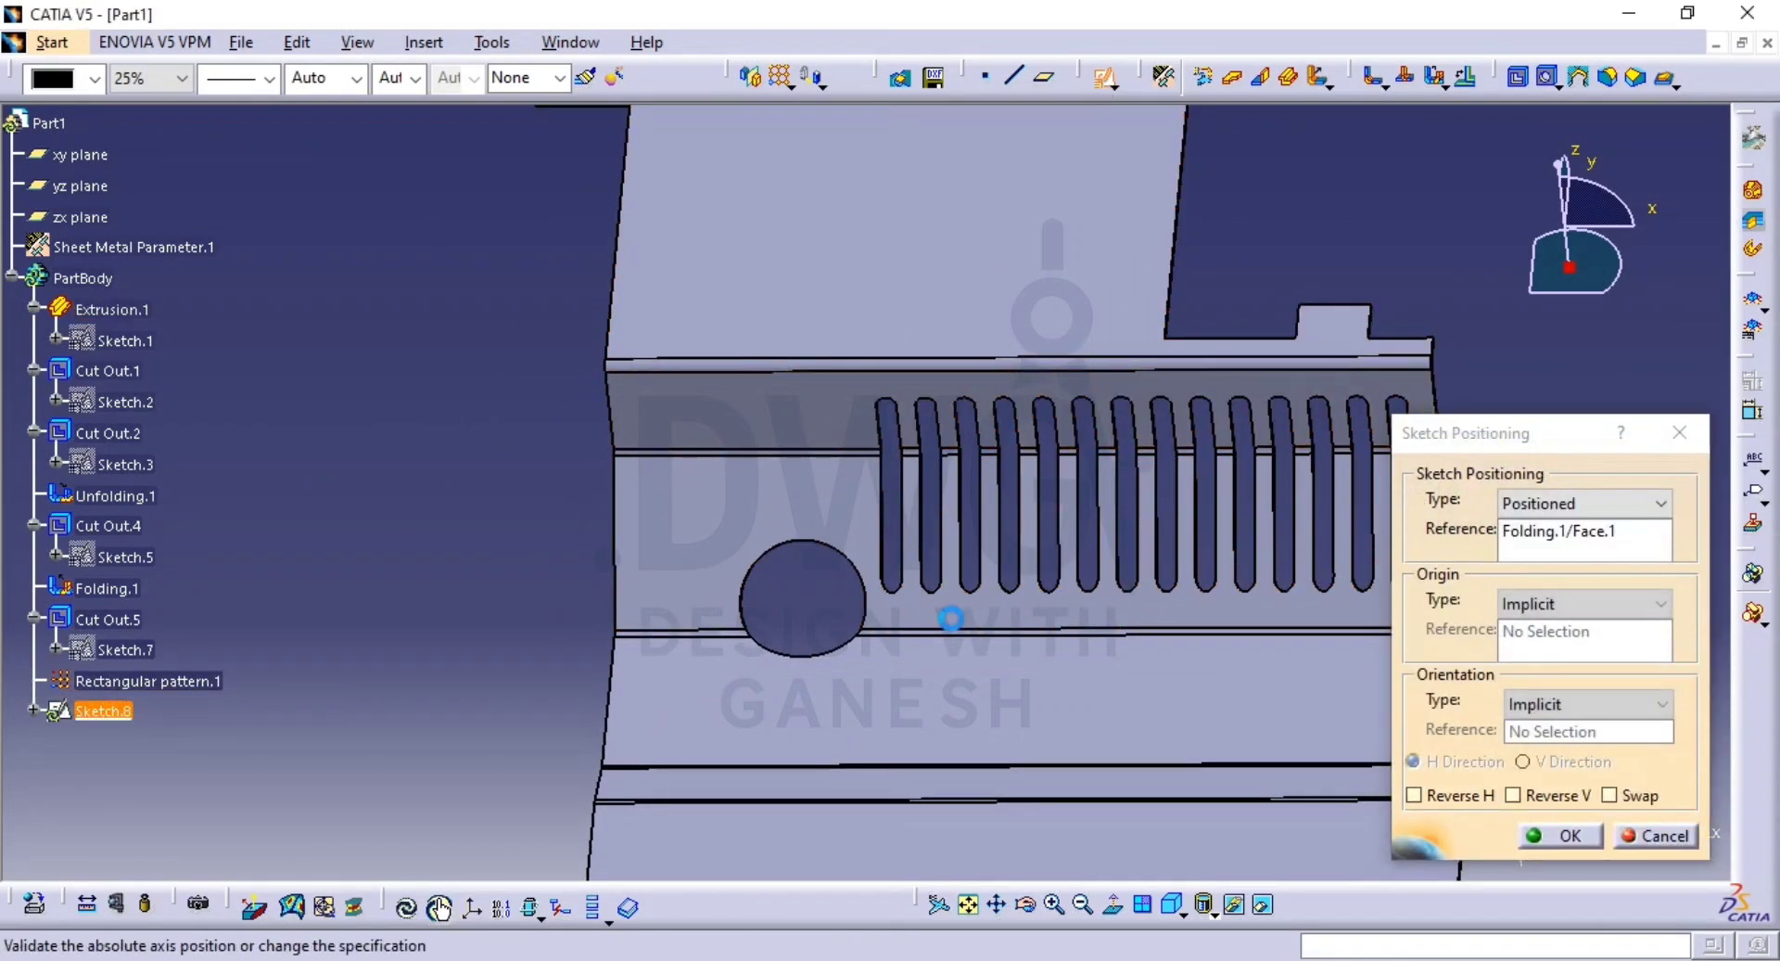
left_click(1565, 839)
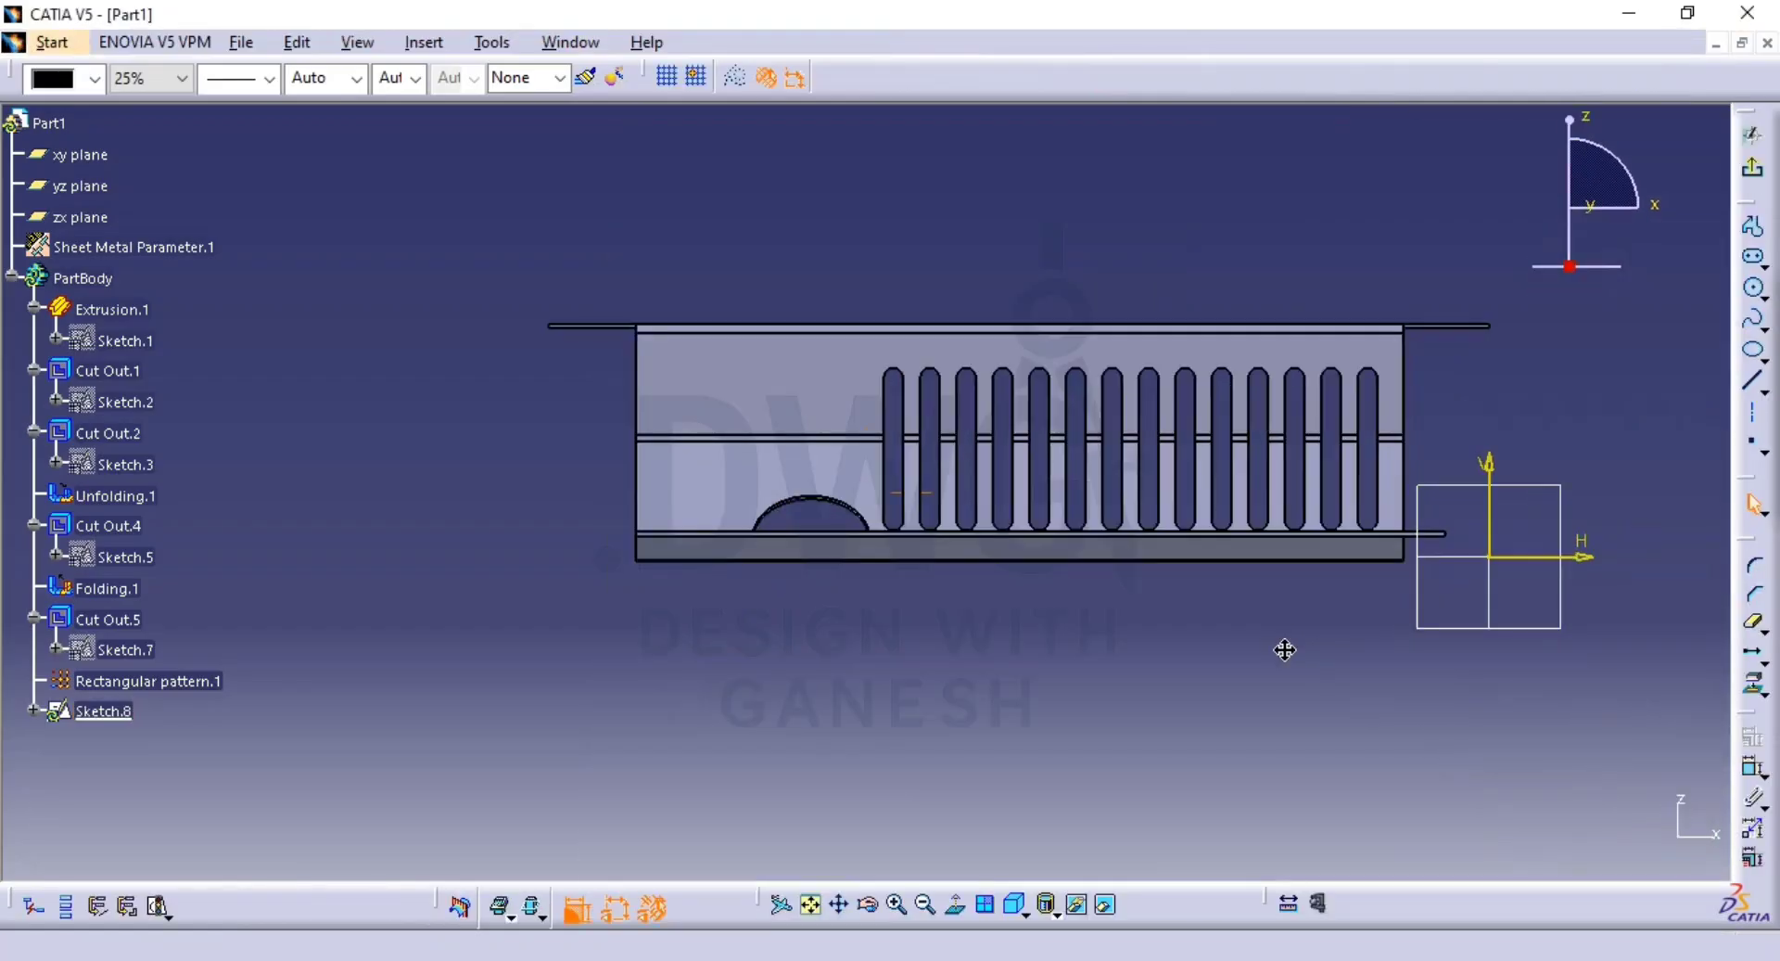
mouse_move(1285, 649)
middle_mouse_down()
mouse_move(1478, 687)
mouse_move(1462, 628)
mouse_move(1275, 656)
middle_mouse_up()
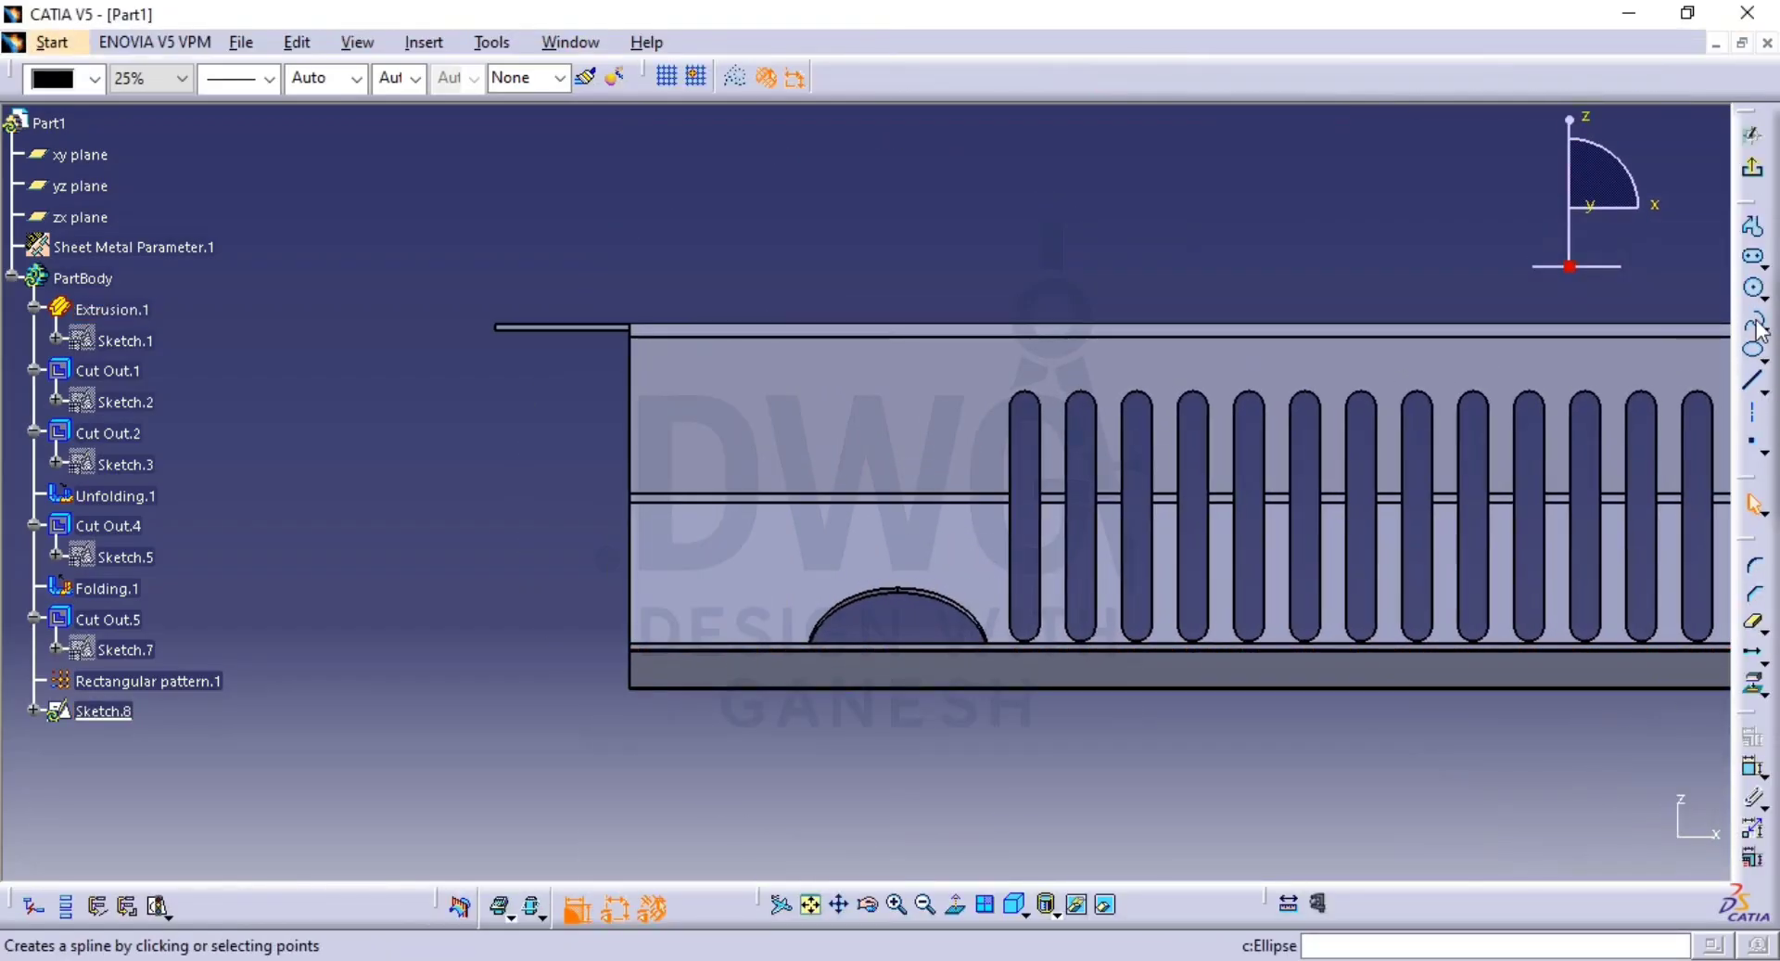
Sketch a vertical elongated hole about 84 mm long between centres, near the wall's end beyond the round cutout.
left_click(1753, 258)
left_click(677, 414)
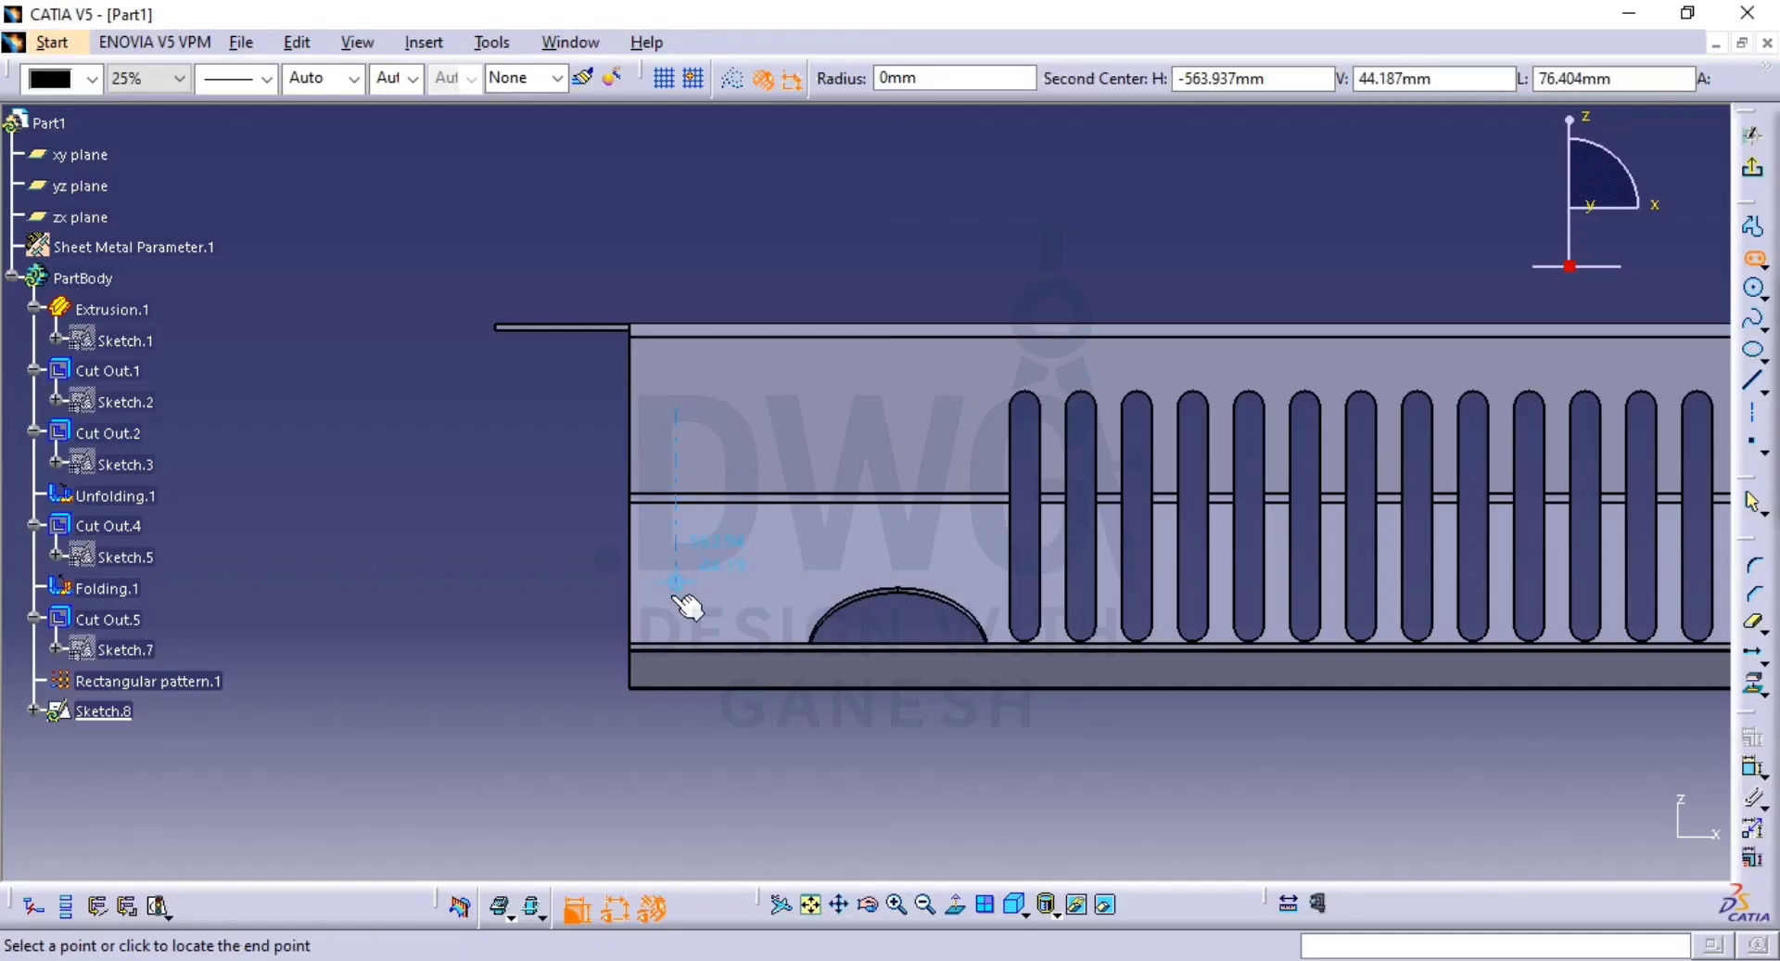
left_click(677, 584)
left_click(691, 496)
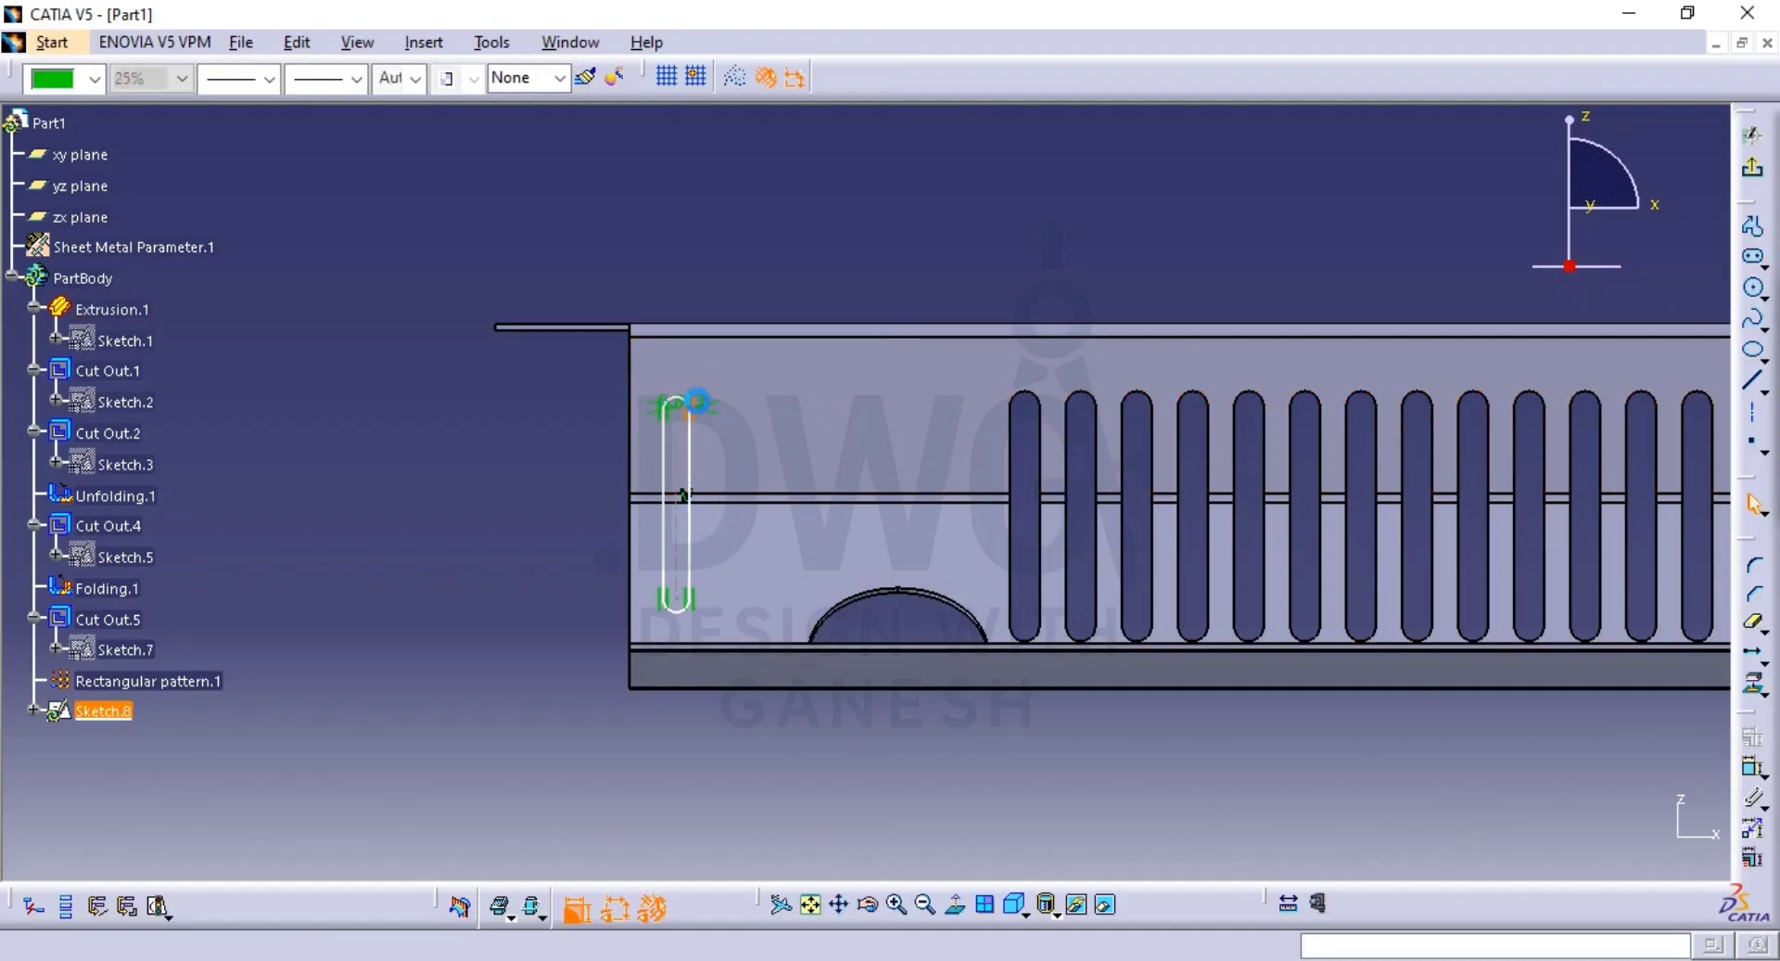
Edit the end radius constraint of the elongated hole sketched near the wall's end.
double_click(712, 409)
key("Escape")
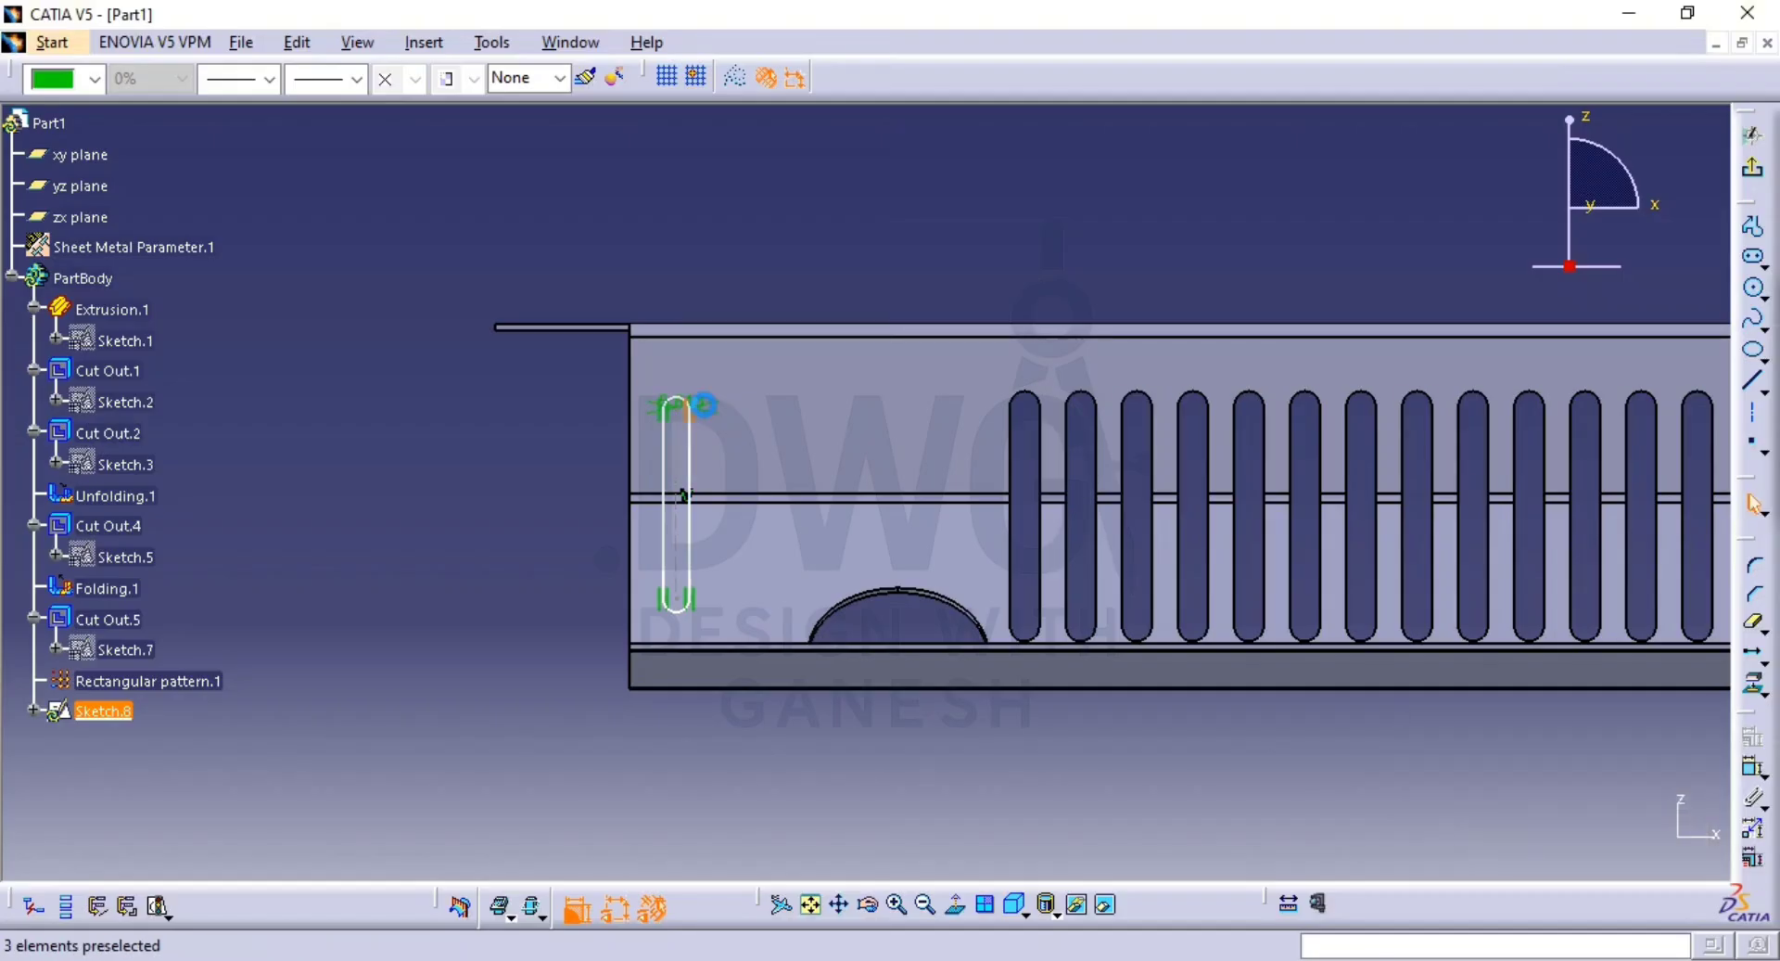
double_click(705, 408)
type("6.")
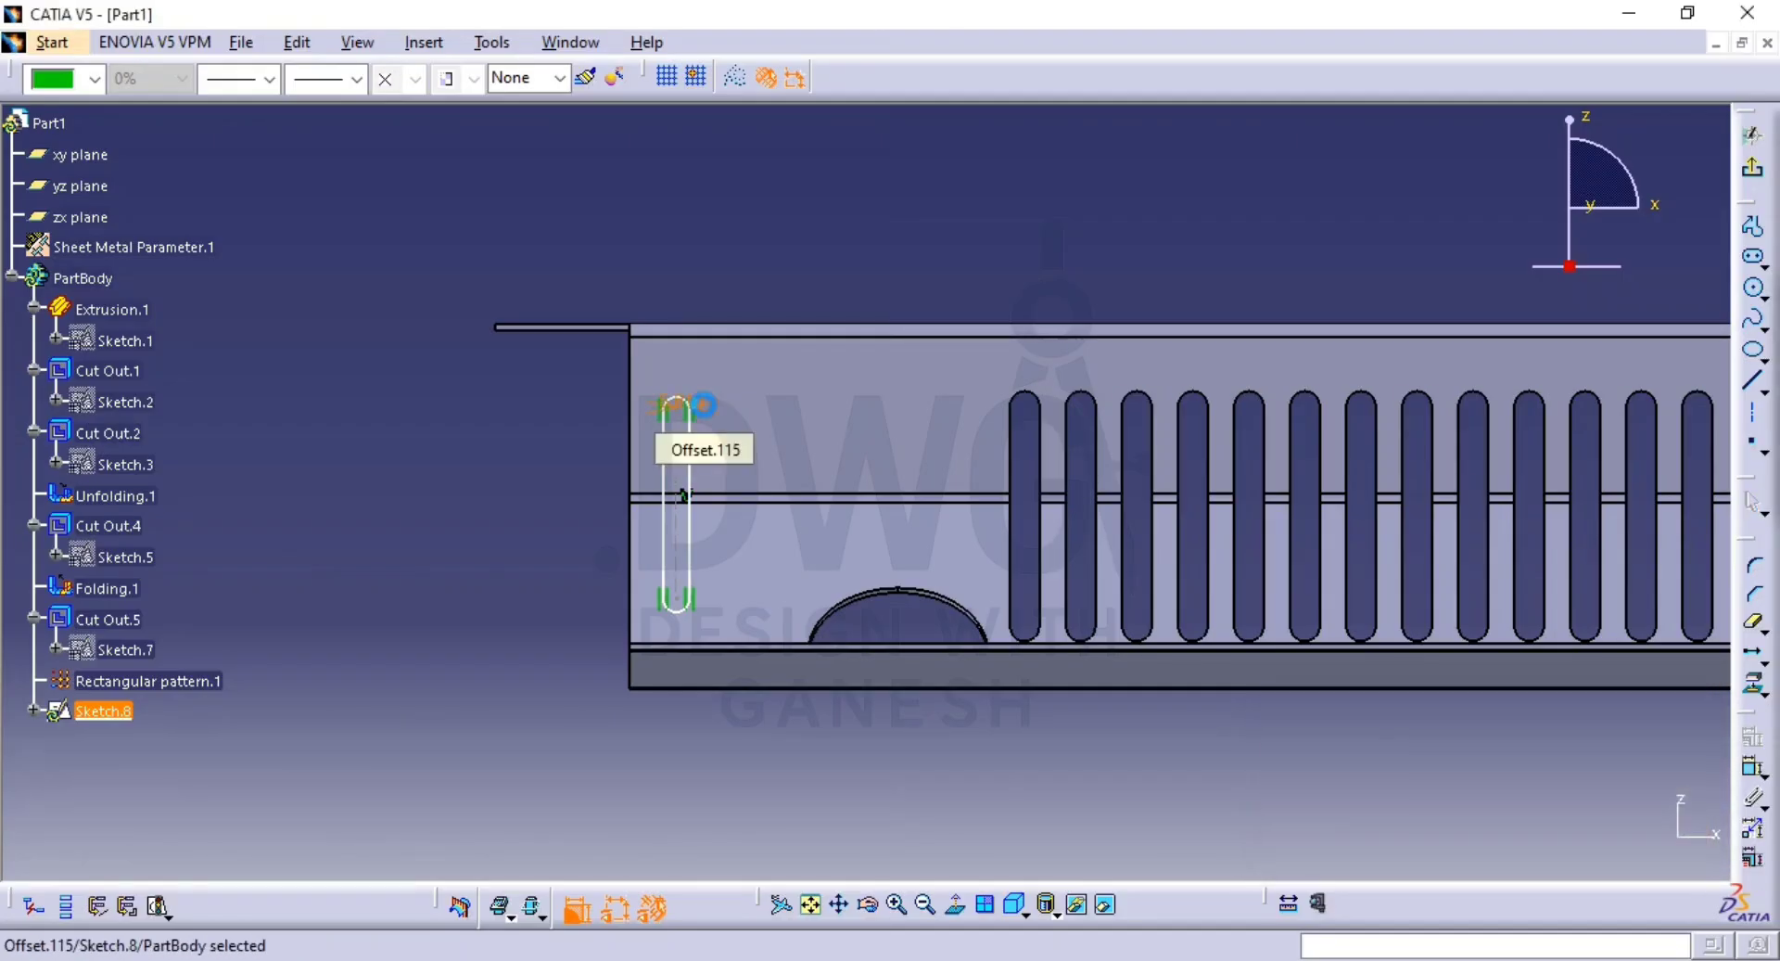
key("Return")
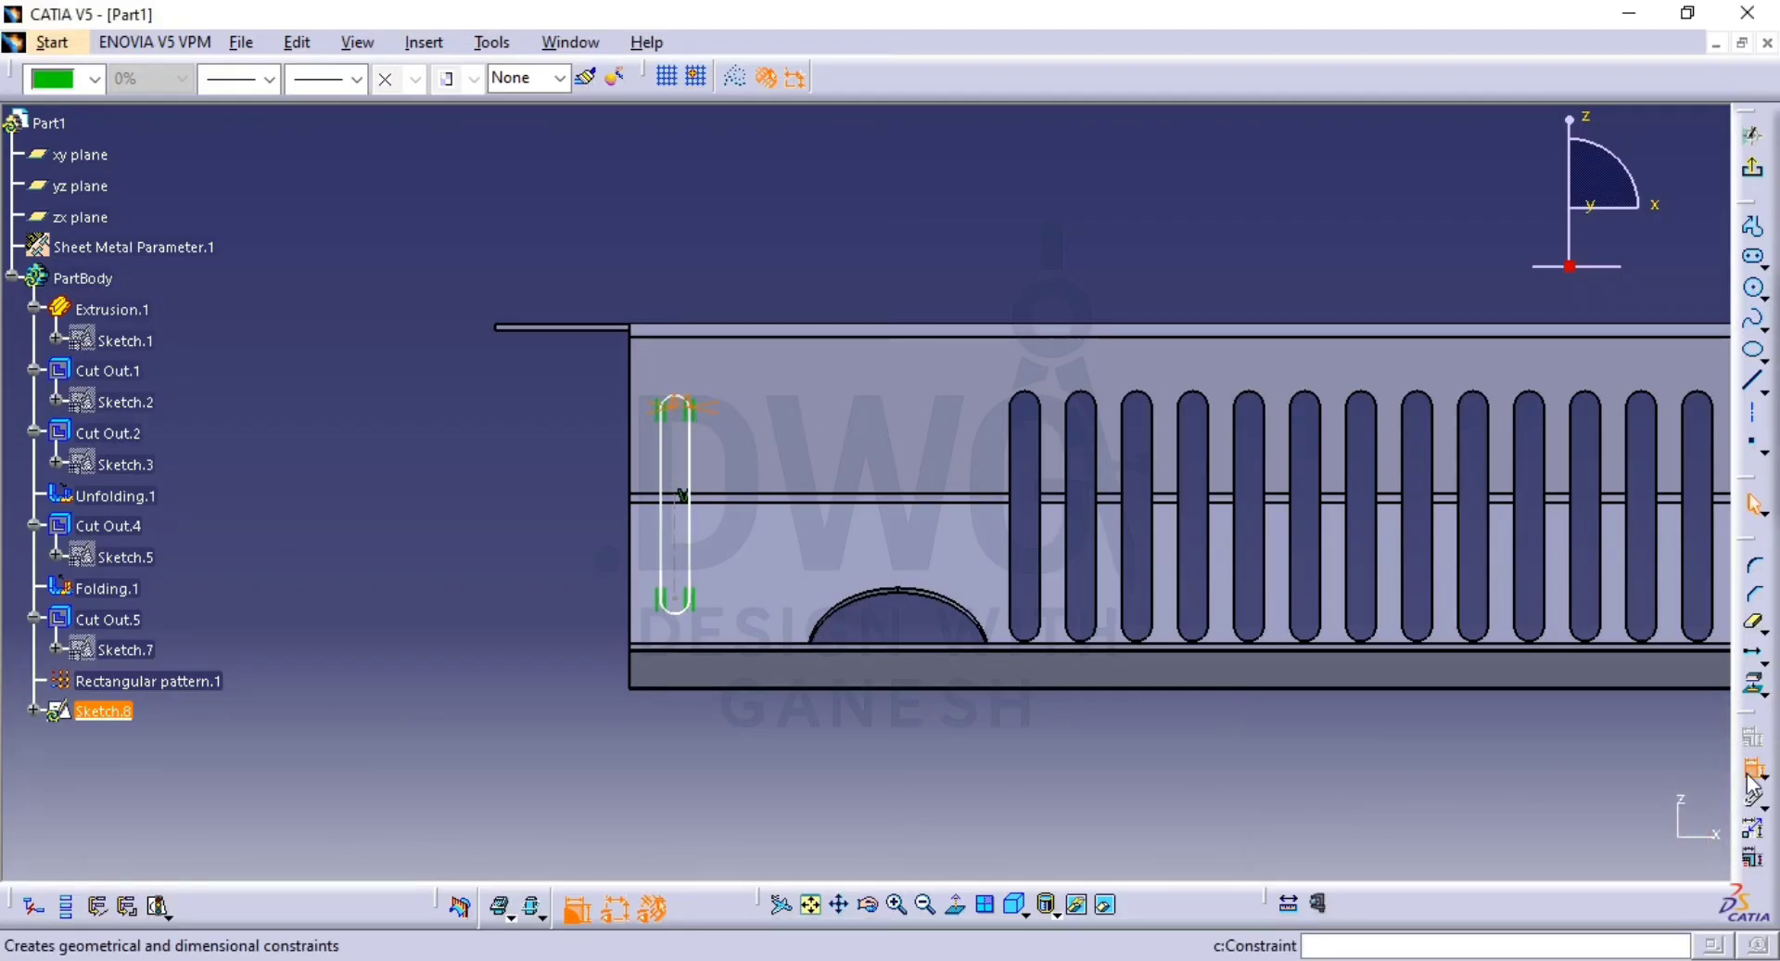
Dimension the elongated hole's straight length between its arc centres and set it to 98 mm.
left_click(683, 548)
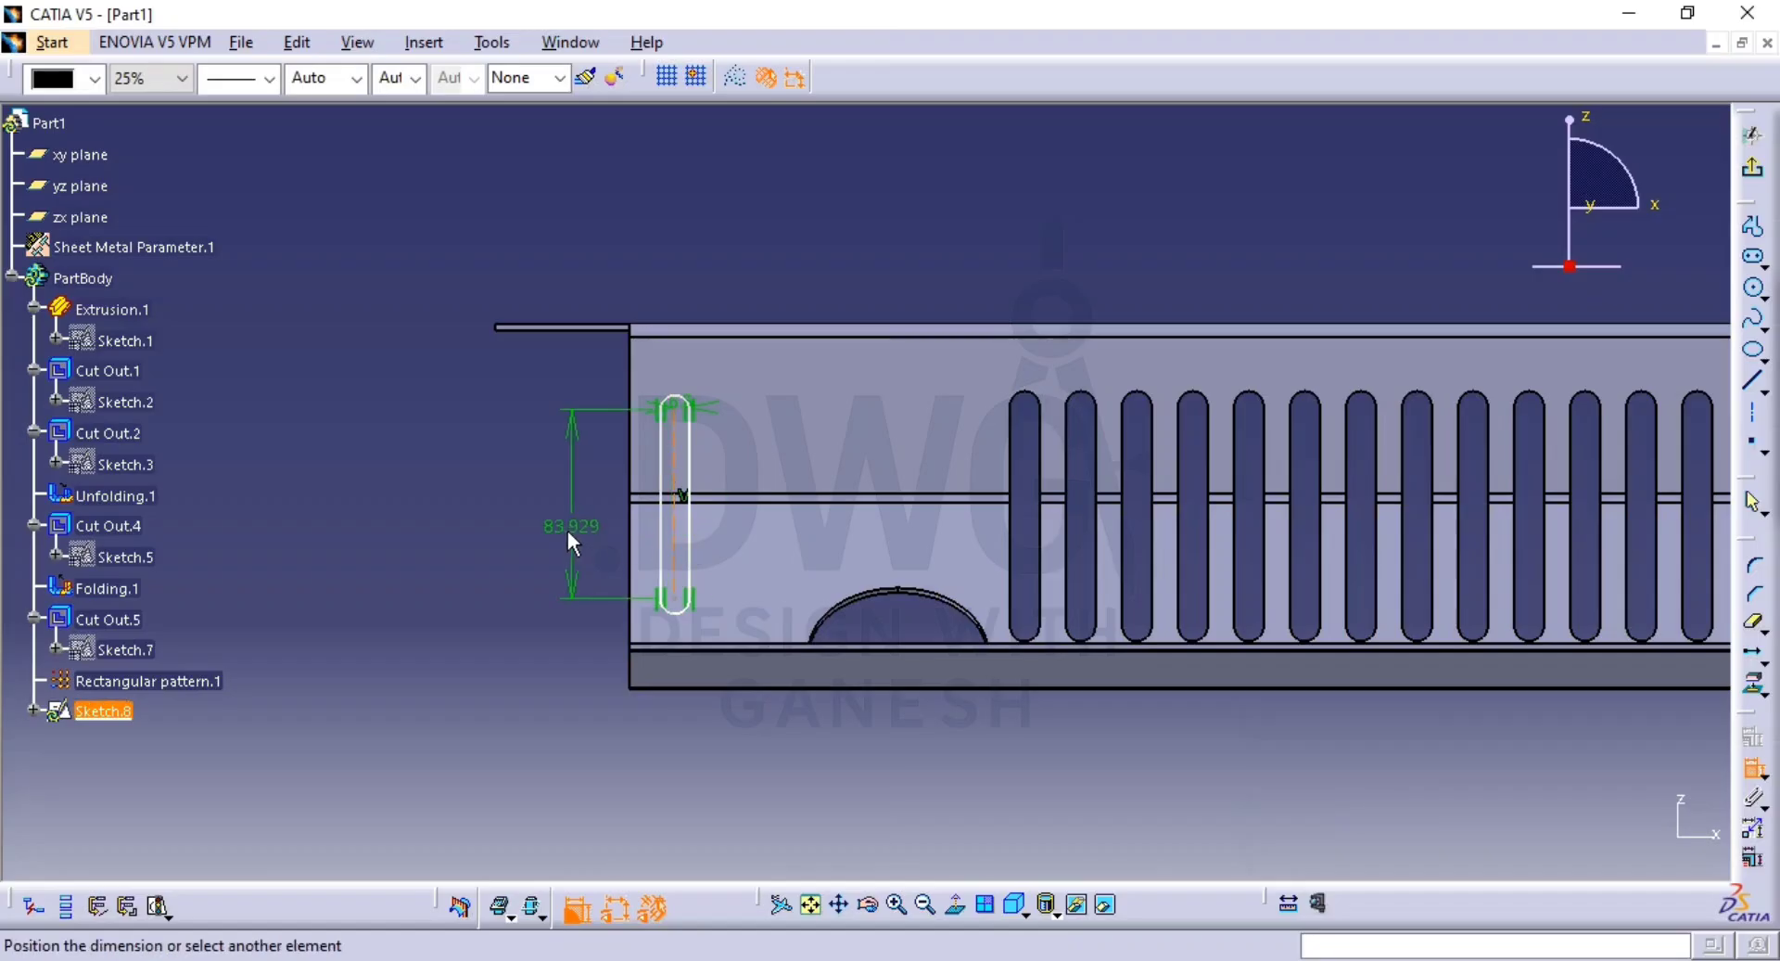
left_click(557, 528)
double_click(542, 538)
type("98")
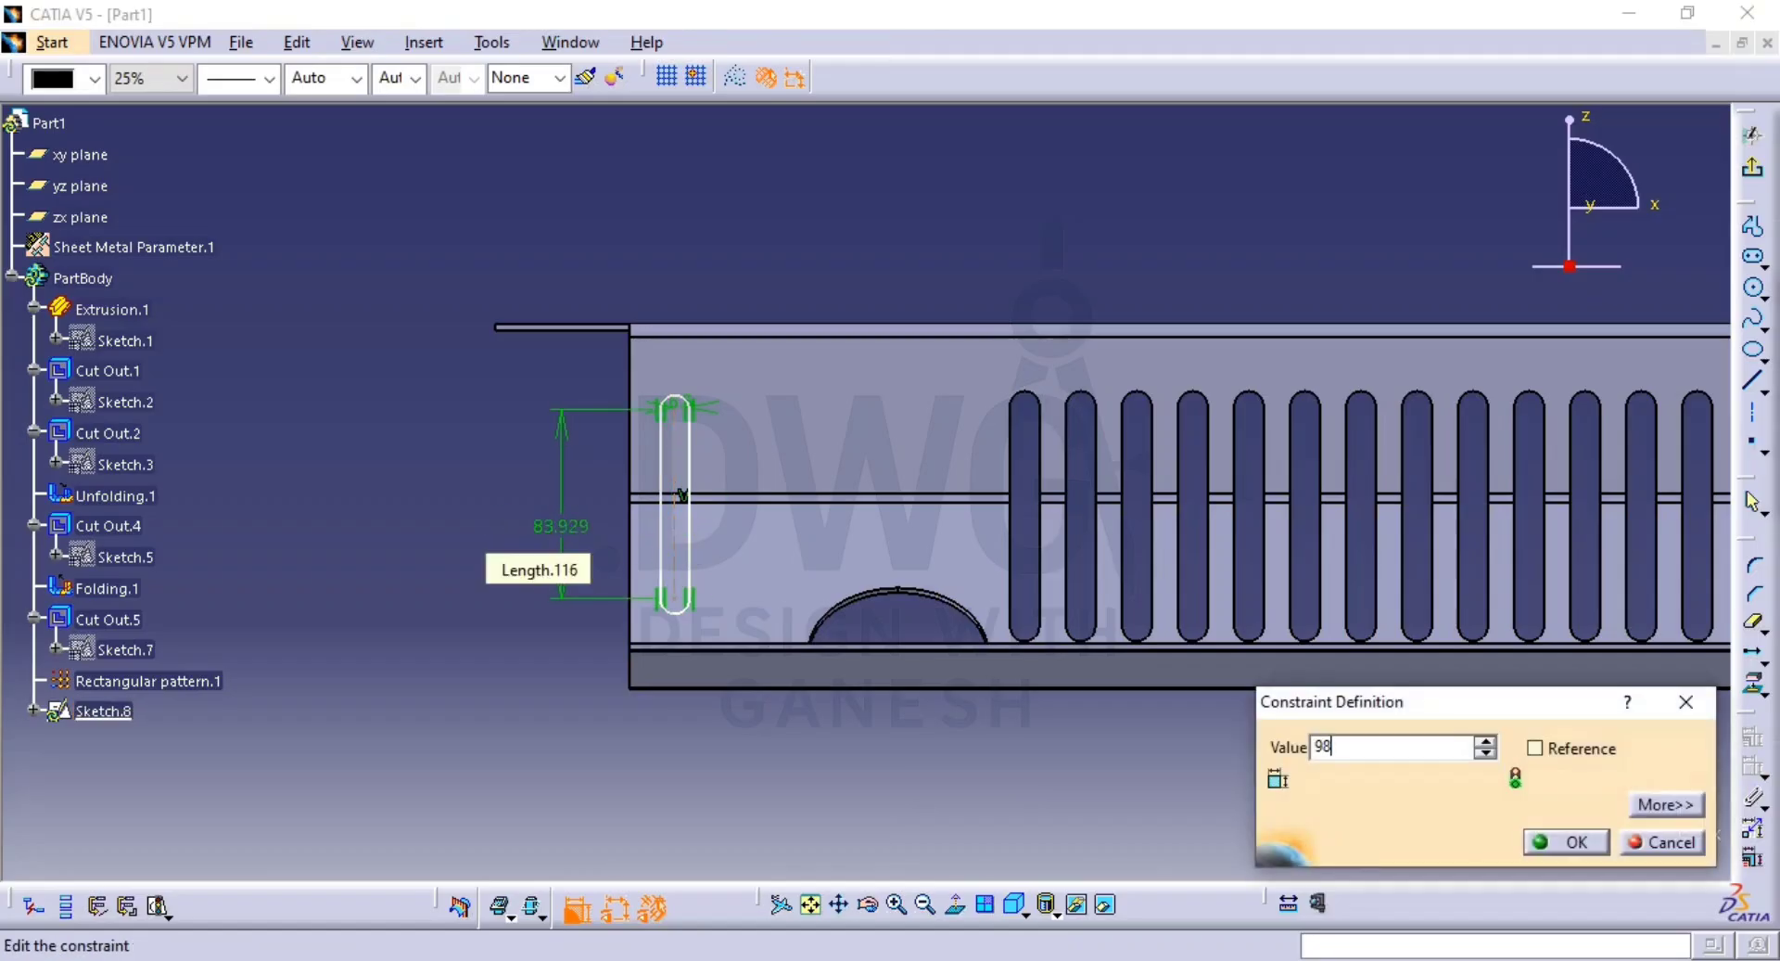
key("Return")
Constrain the hole's upper arc centre to 36.5 mm from the wall's upper edge.
left_click(676, 409)
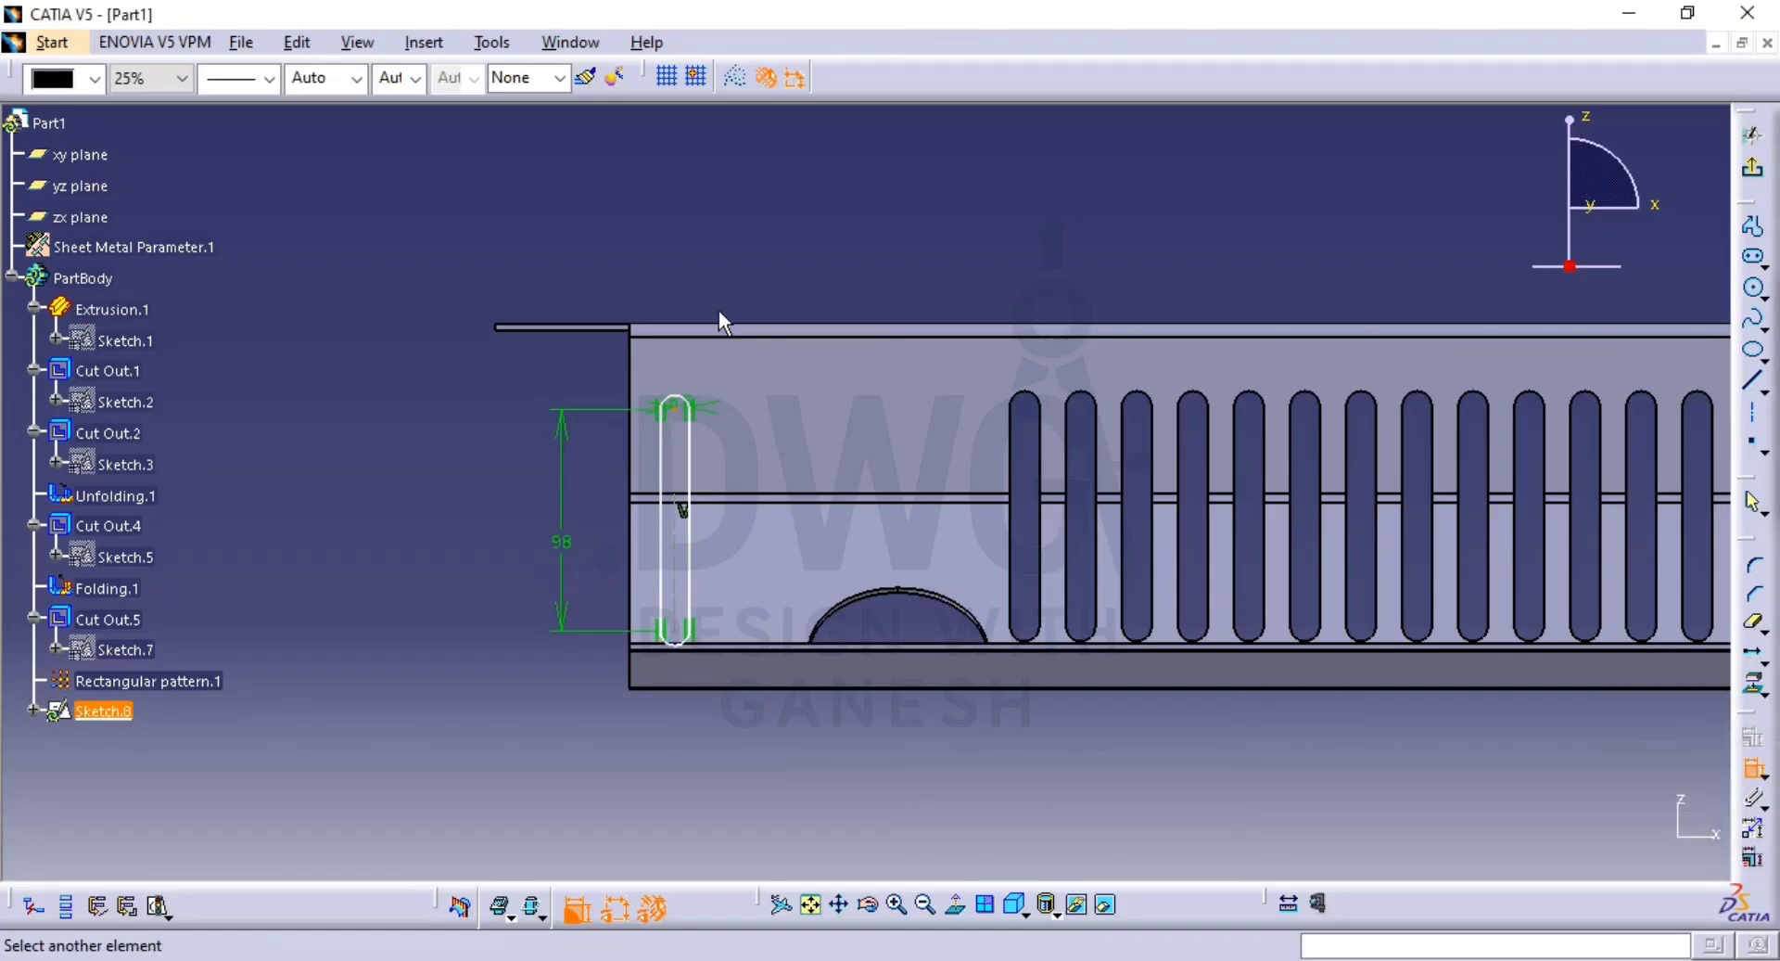
left_click(738, 329)
left_click(492, 382)
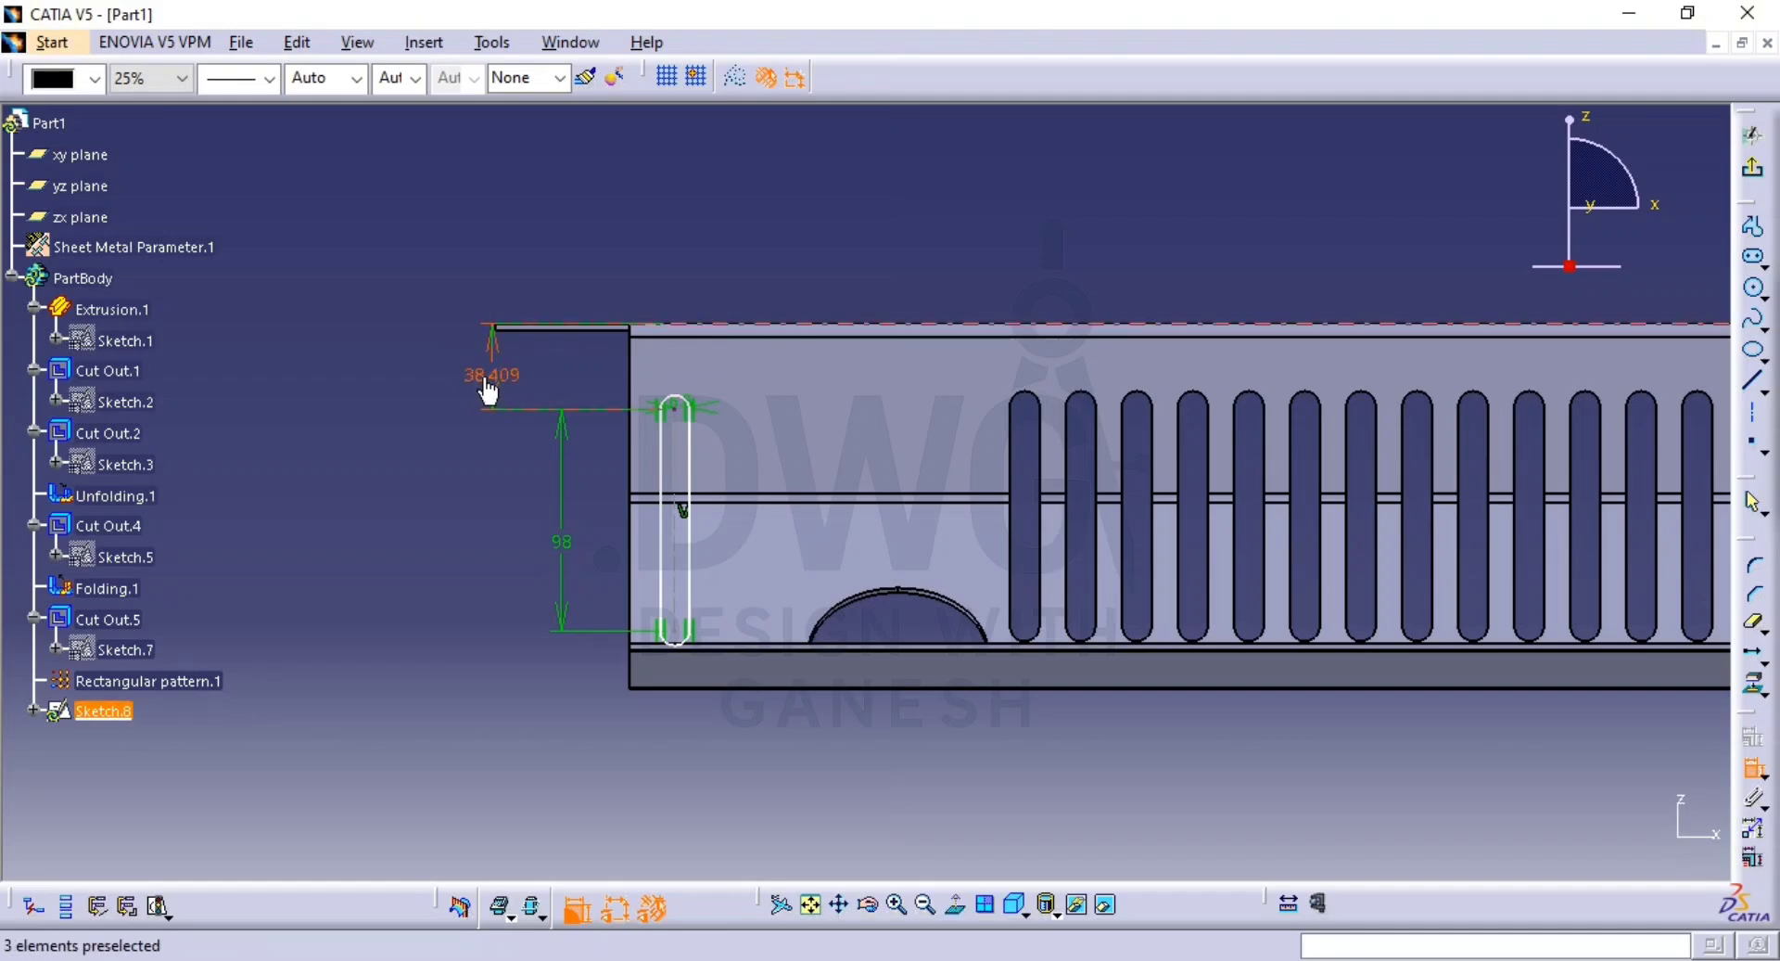
double_click(486, 382)
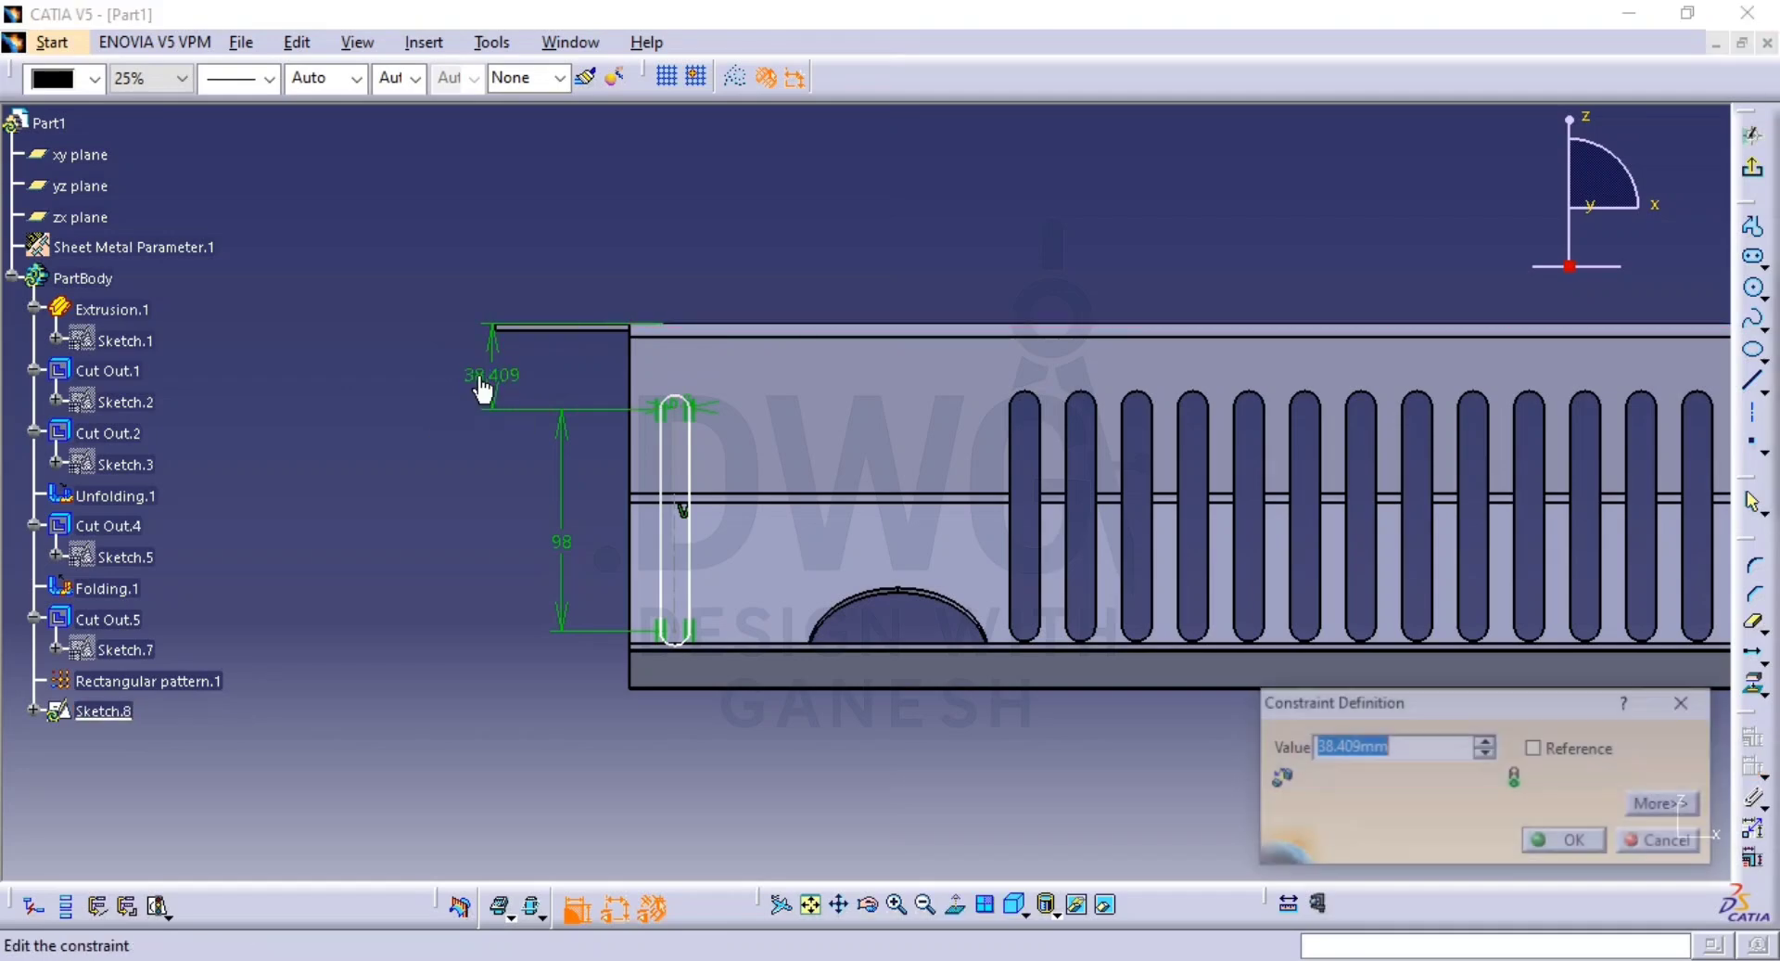
type("36.5")
key("Return")
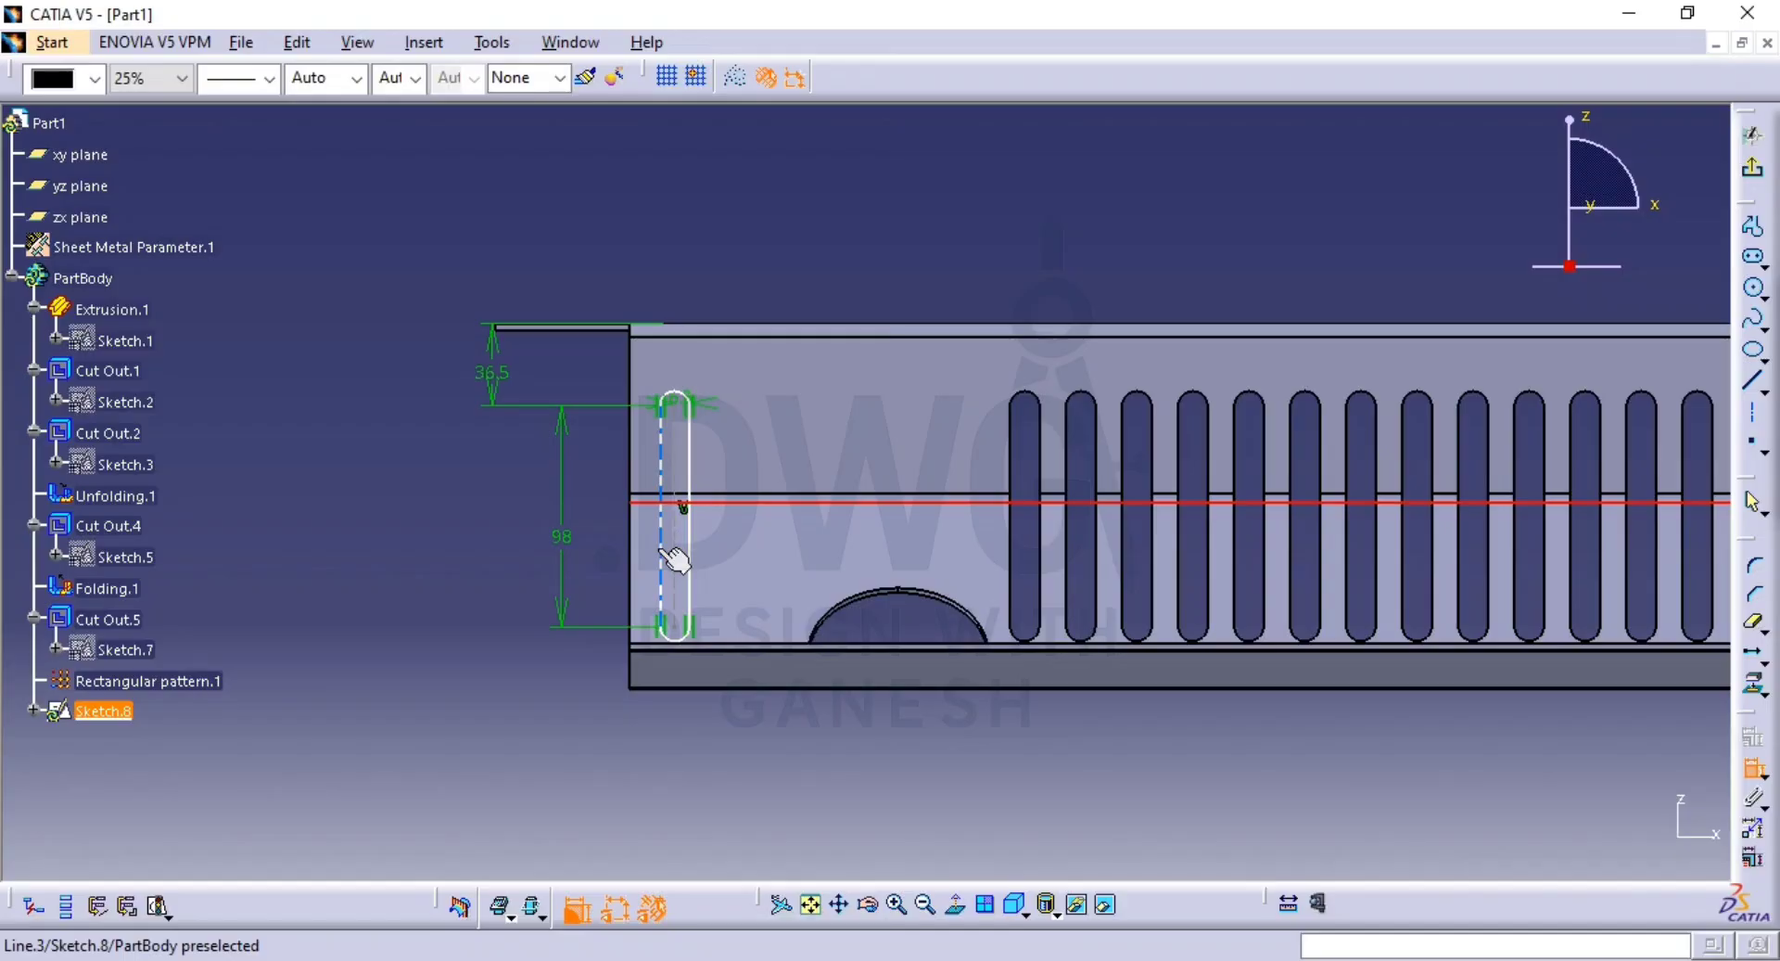
Constrain the hole's outer straight side to 18 mm from the end edge of the wall.
left_click(1753, 769)
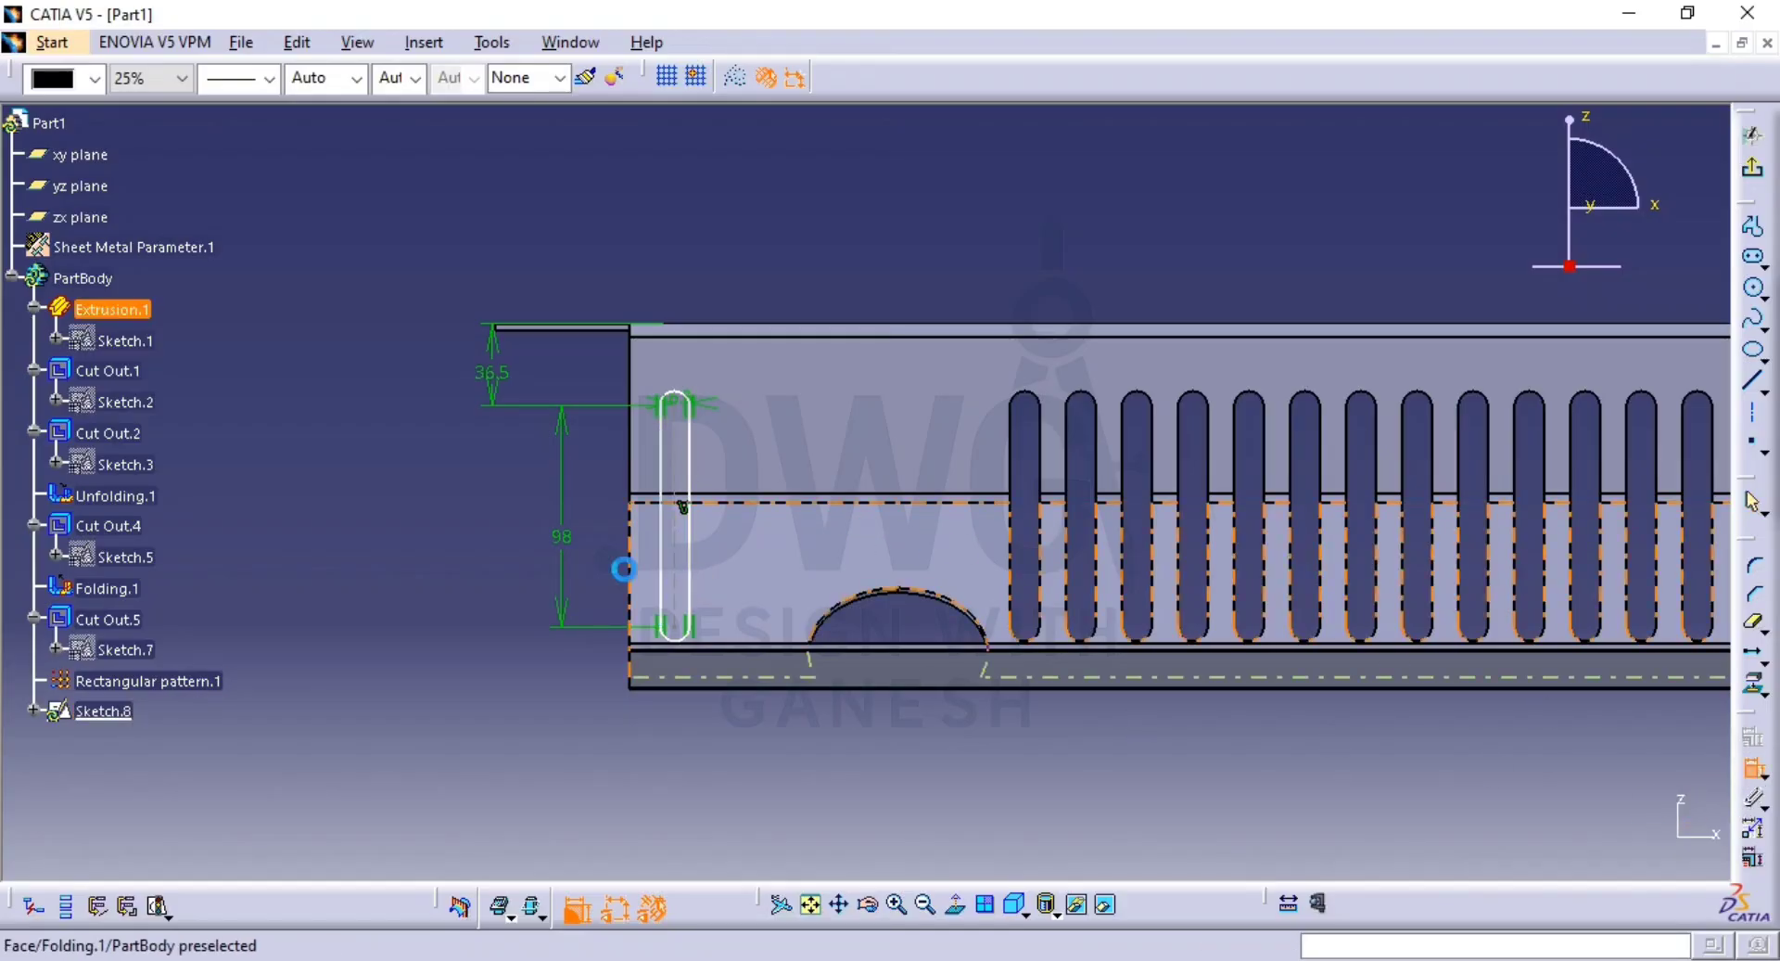
left_click(669, 586)
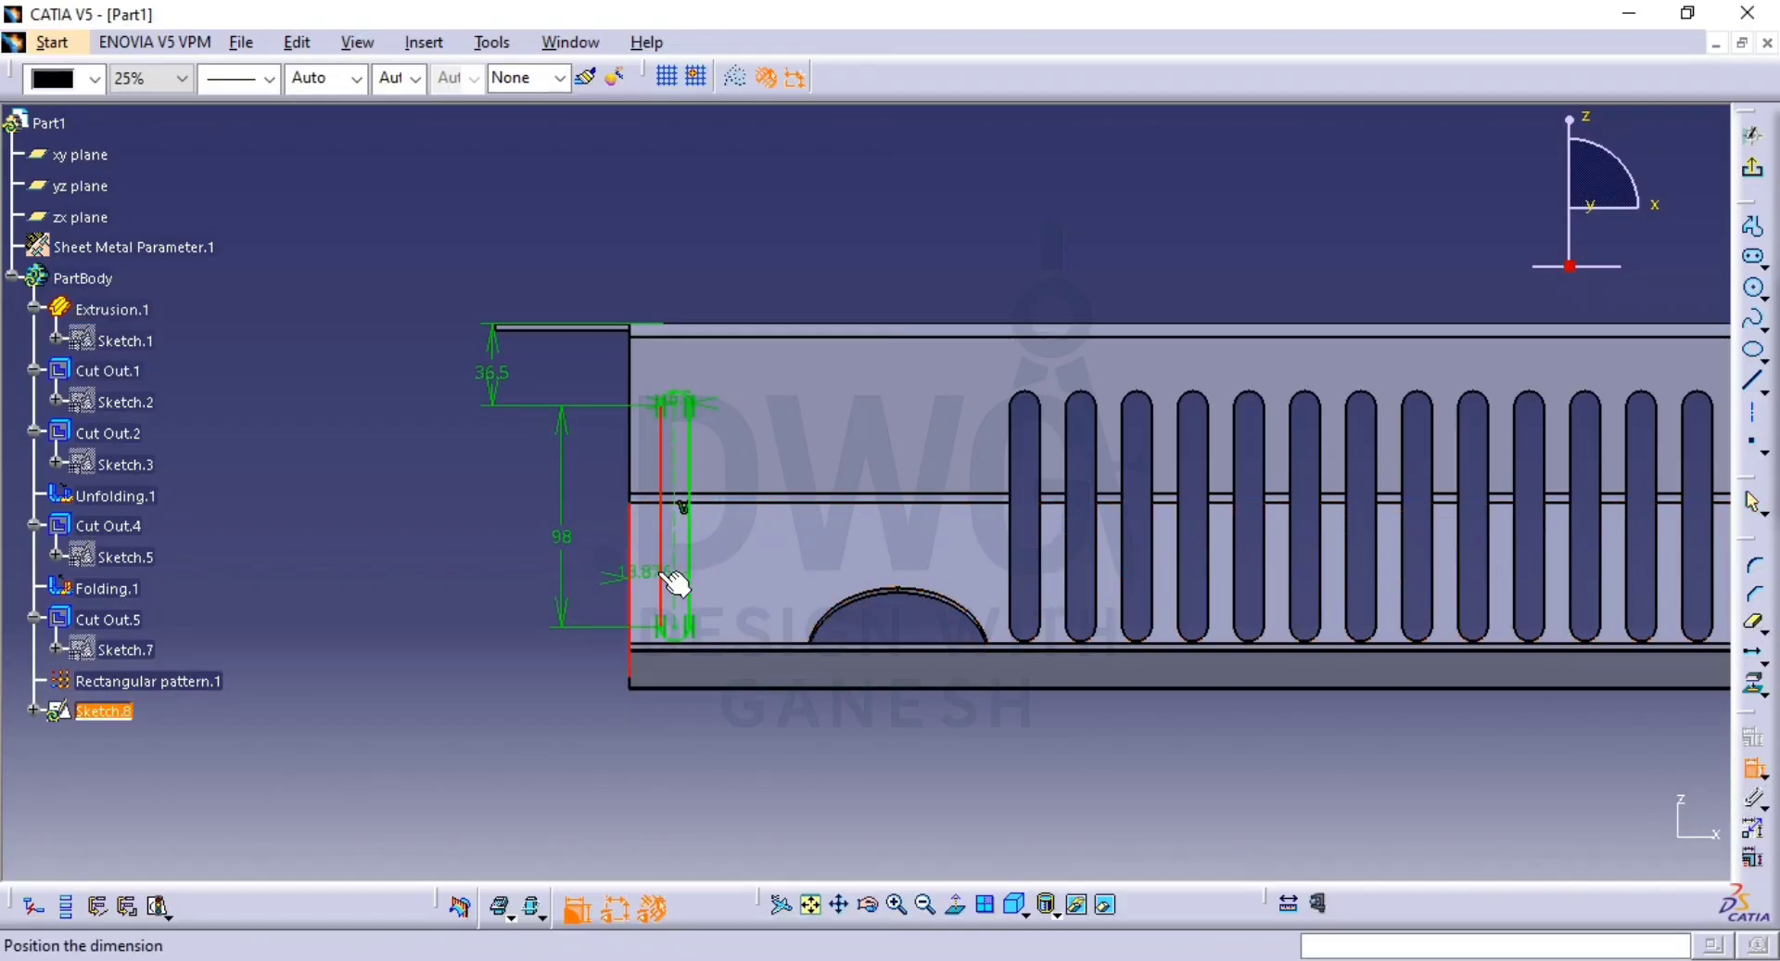
left_click(648, 270)
double_click(649, 271)
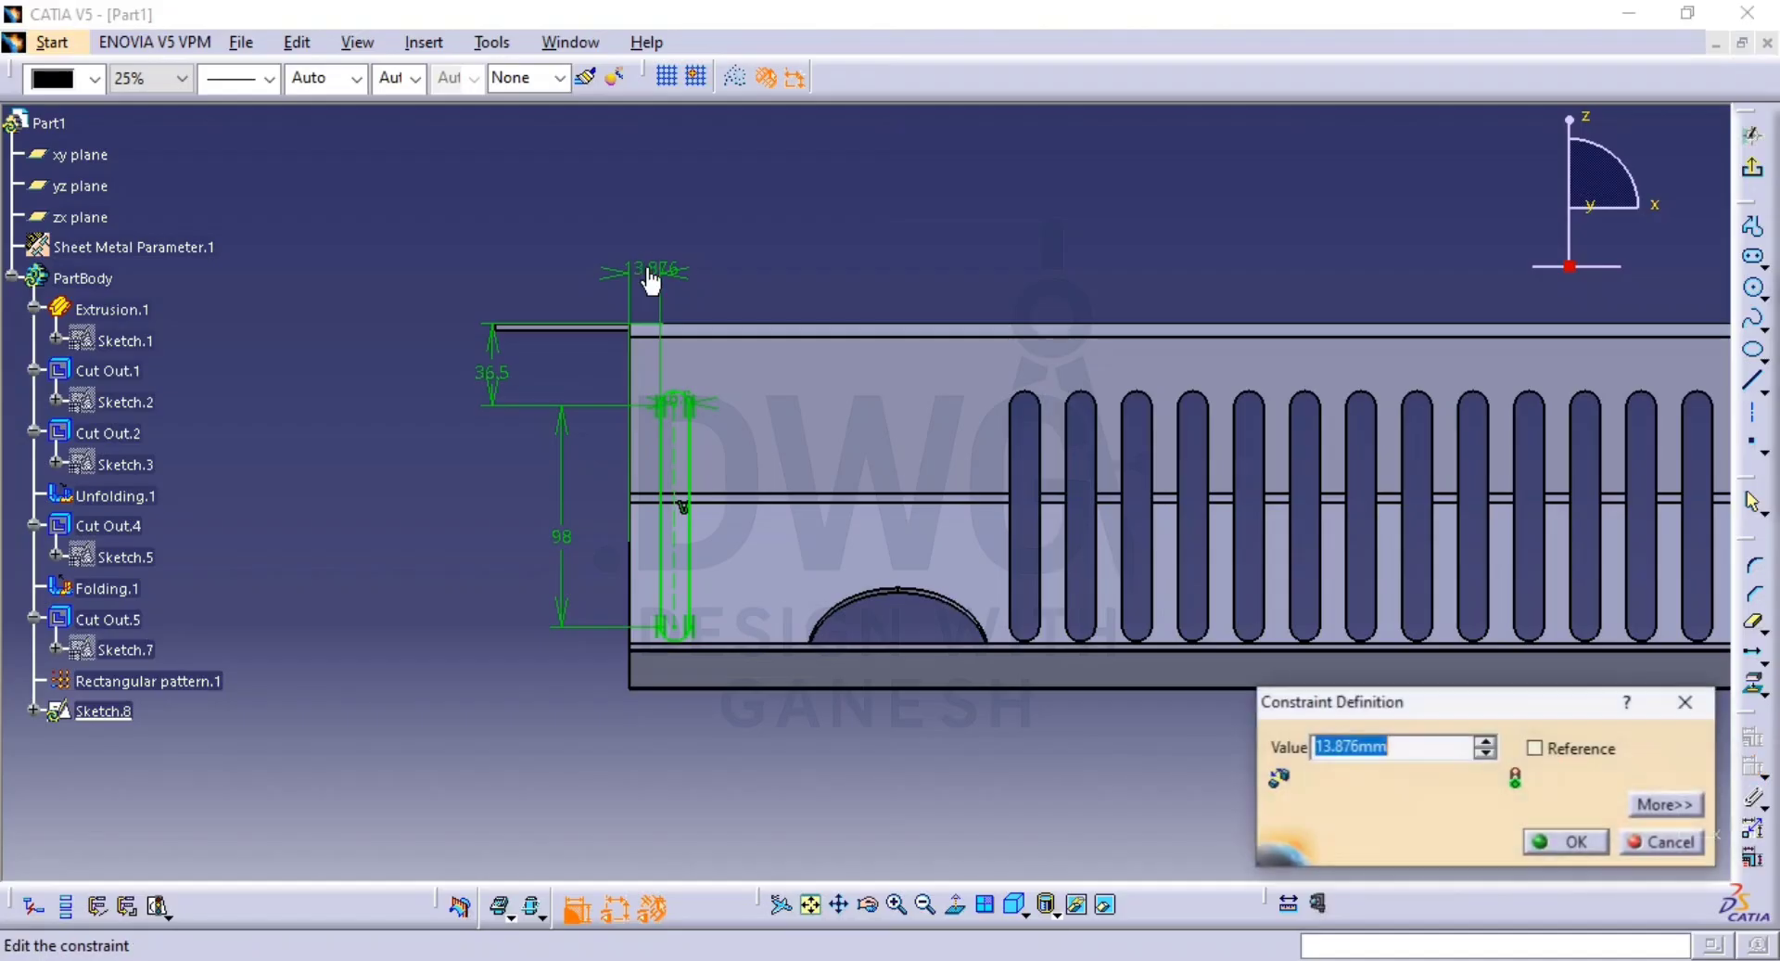
type("18")
key("Return")
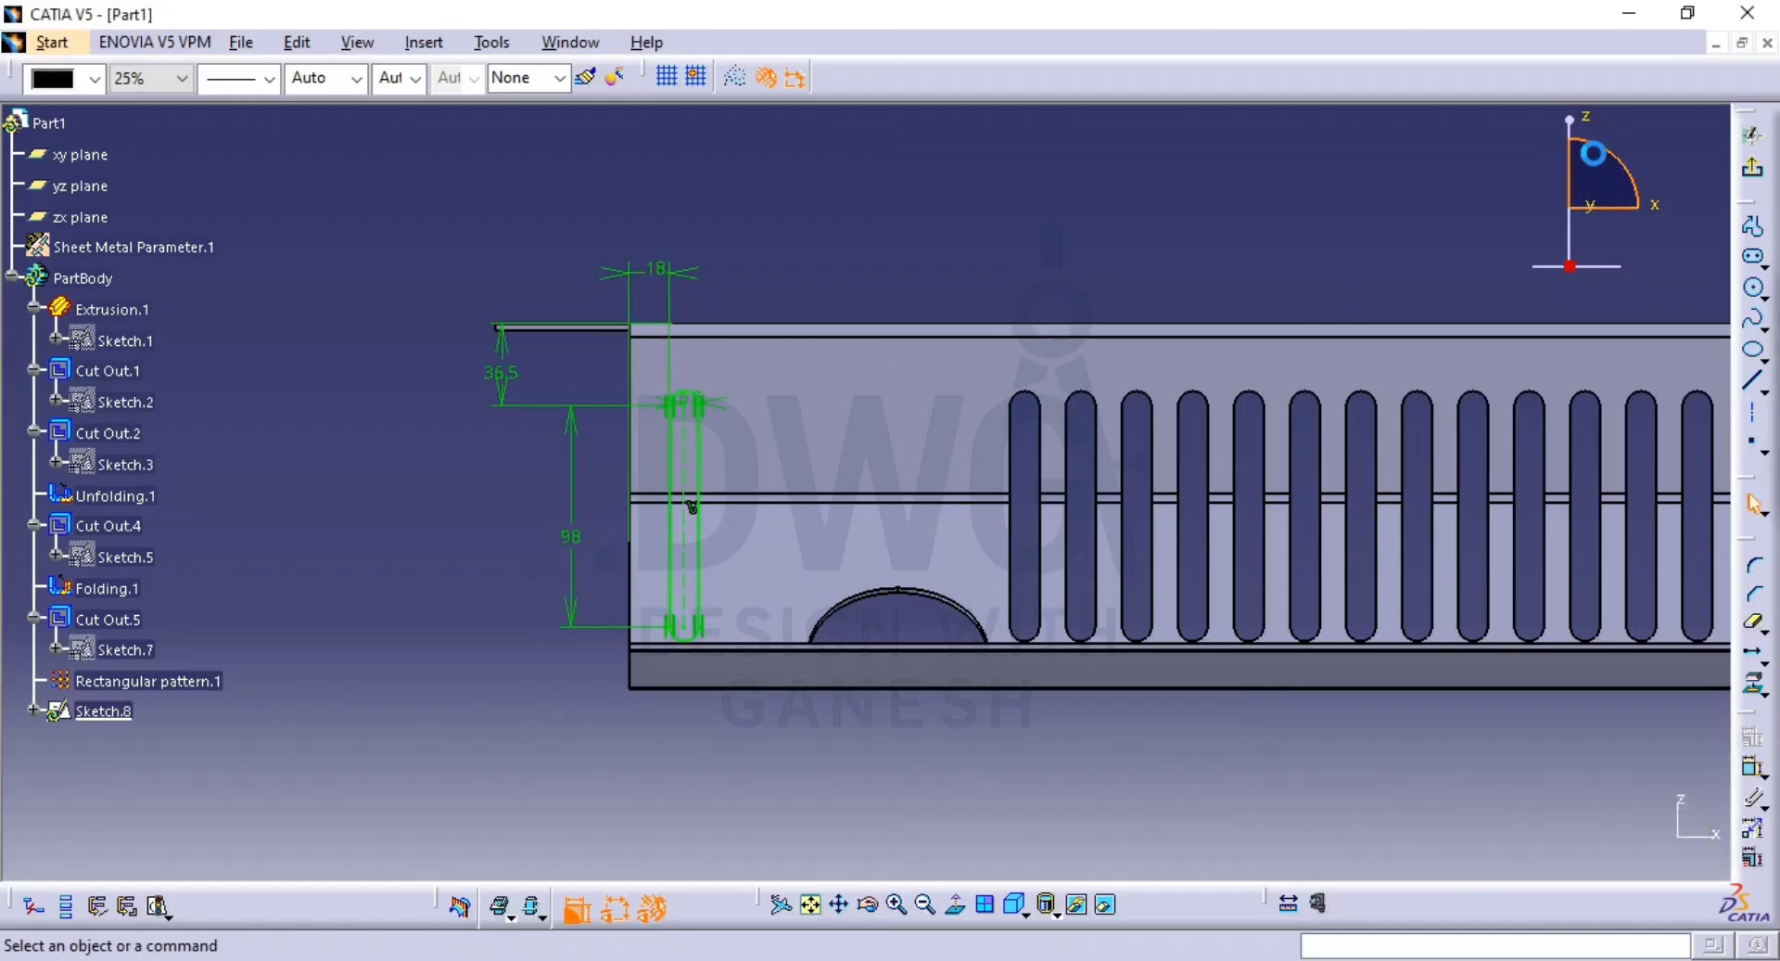
Exit the sketch and create a Sheetmetal standard cutout from it with the Up to next end limit.
left_click(1767, 176)
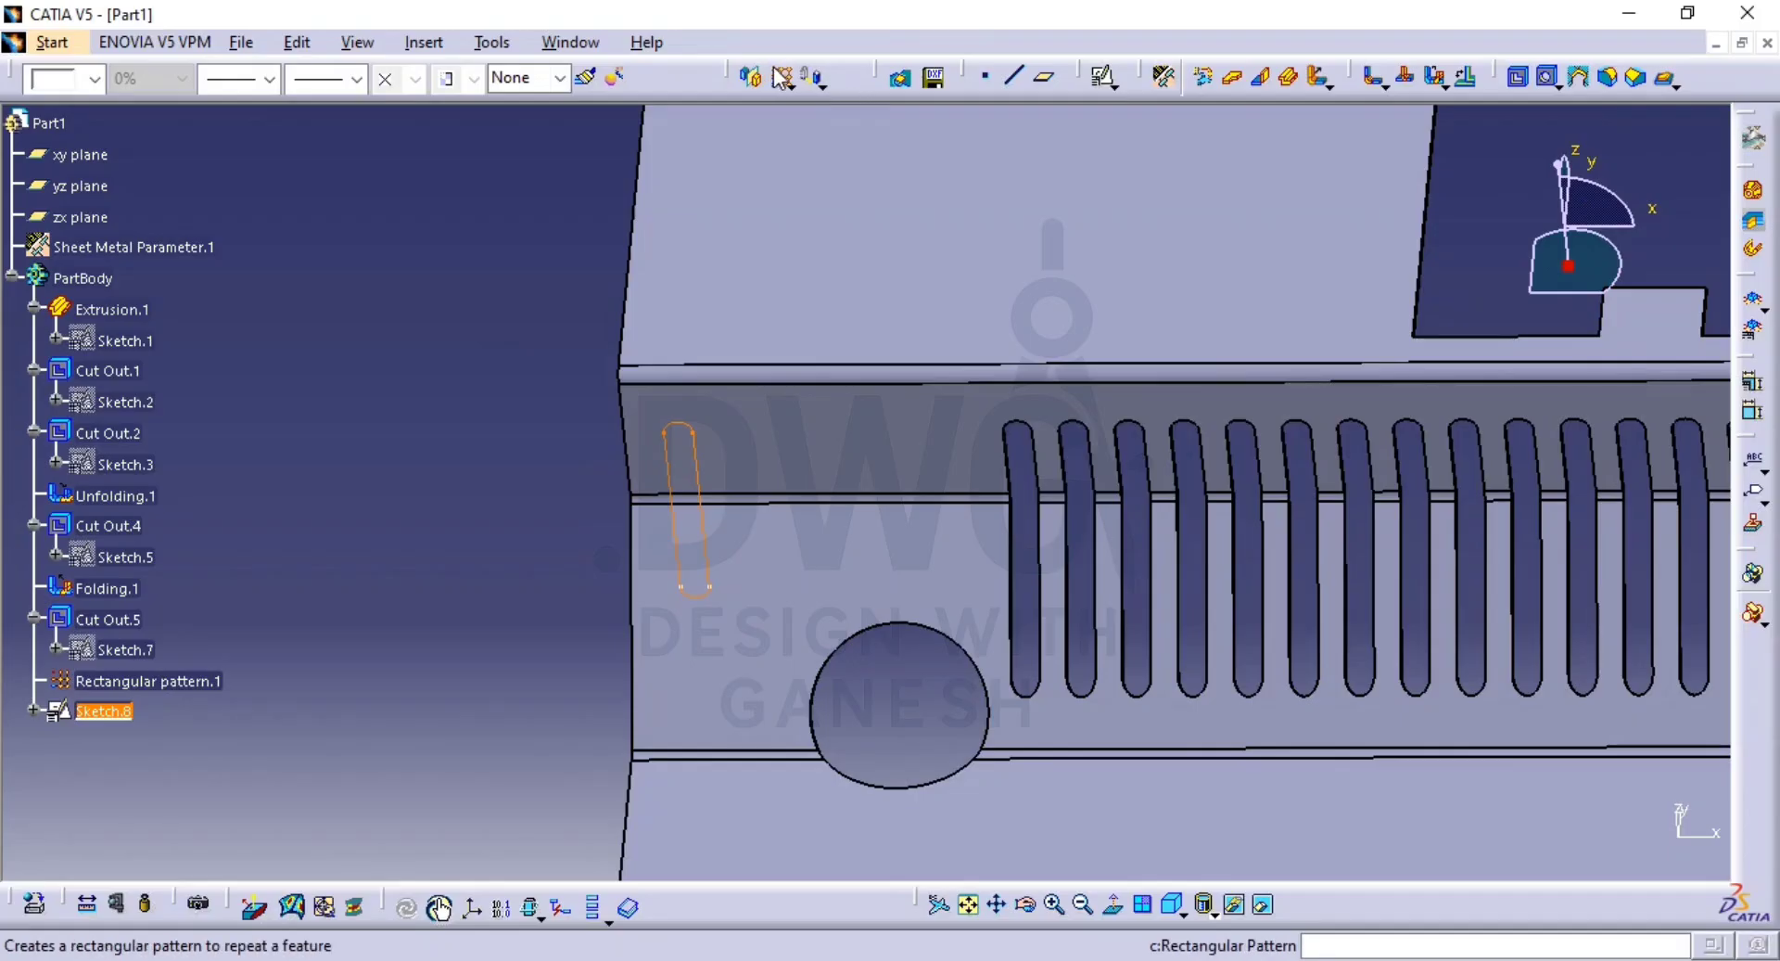
left_click(1515, 79)
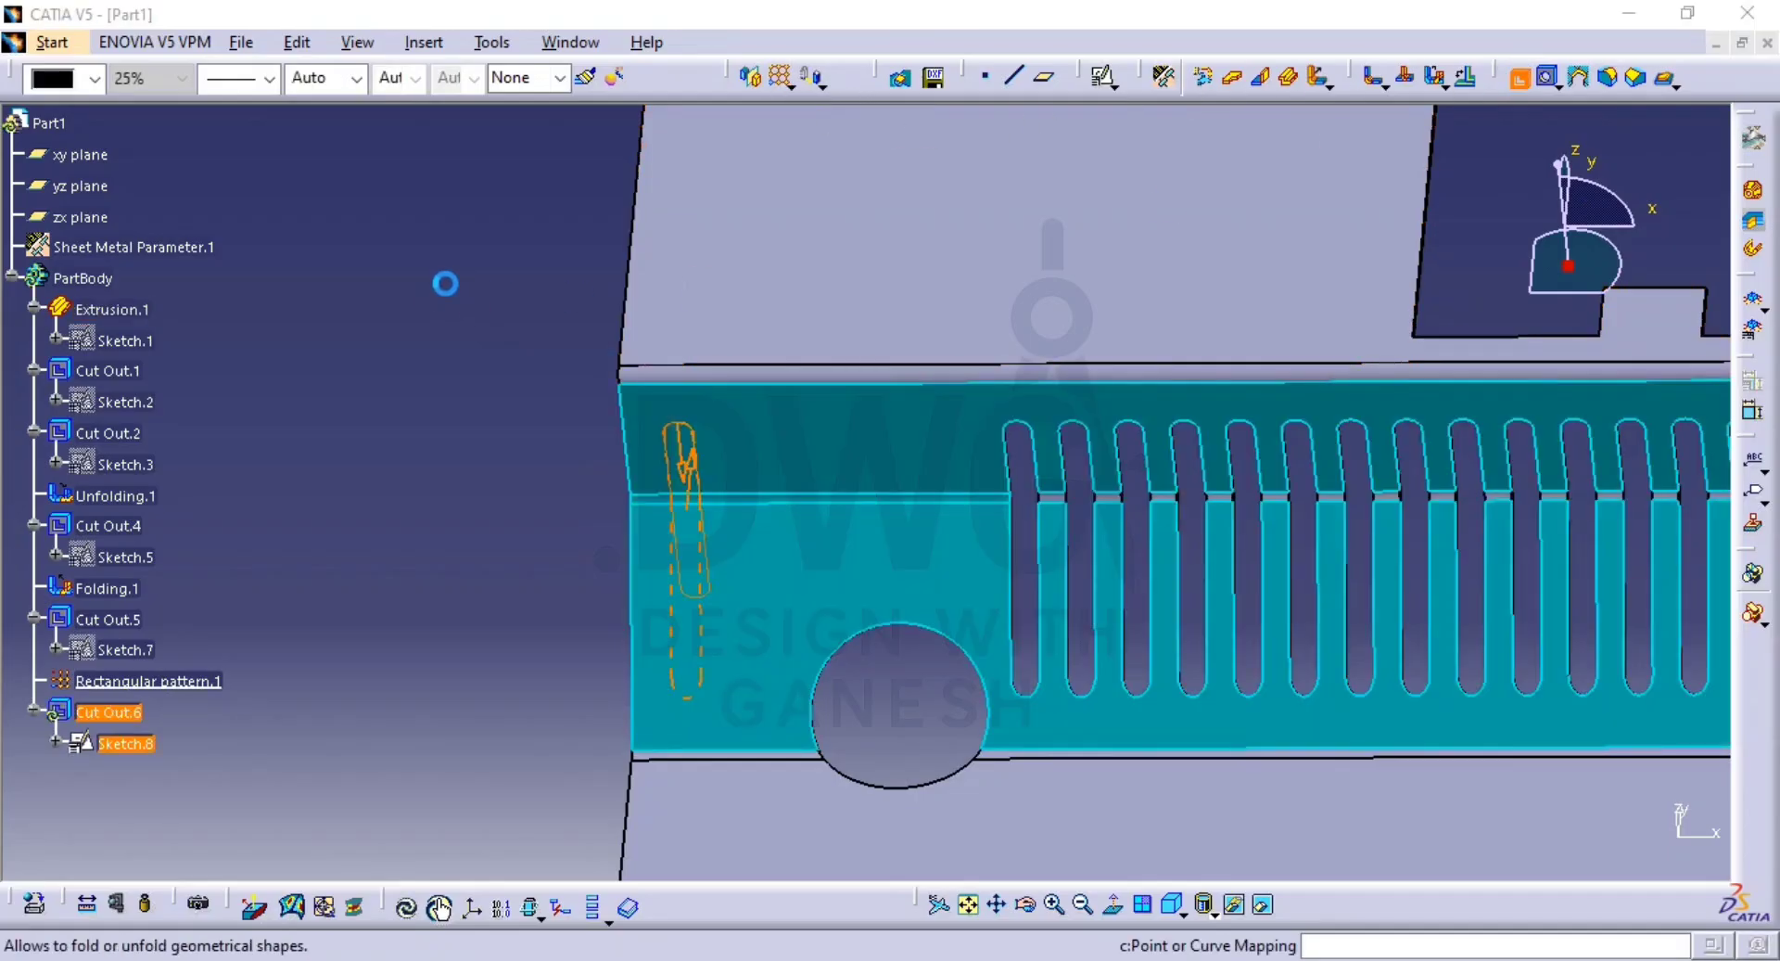
left_click(1459, 843)
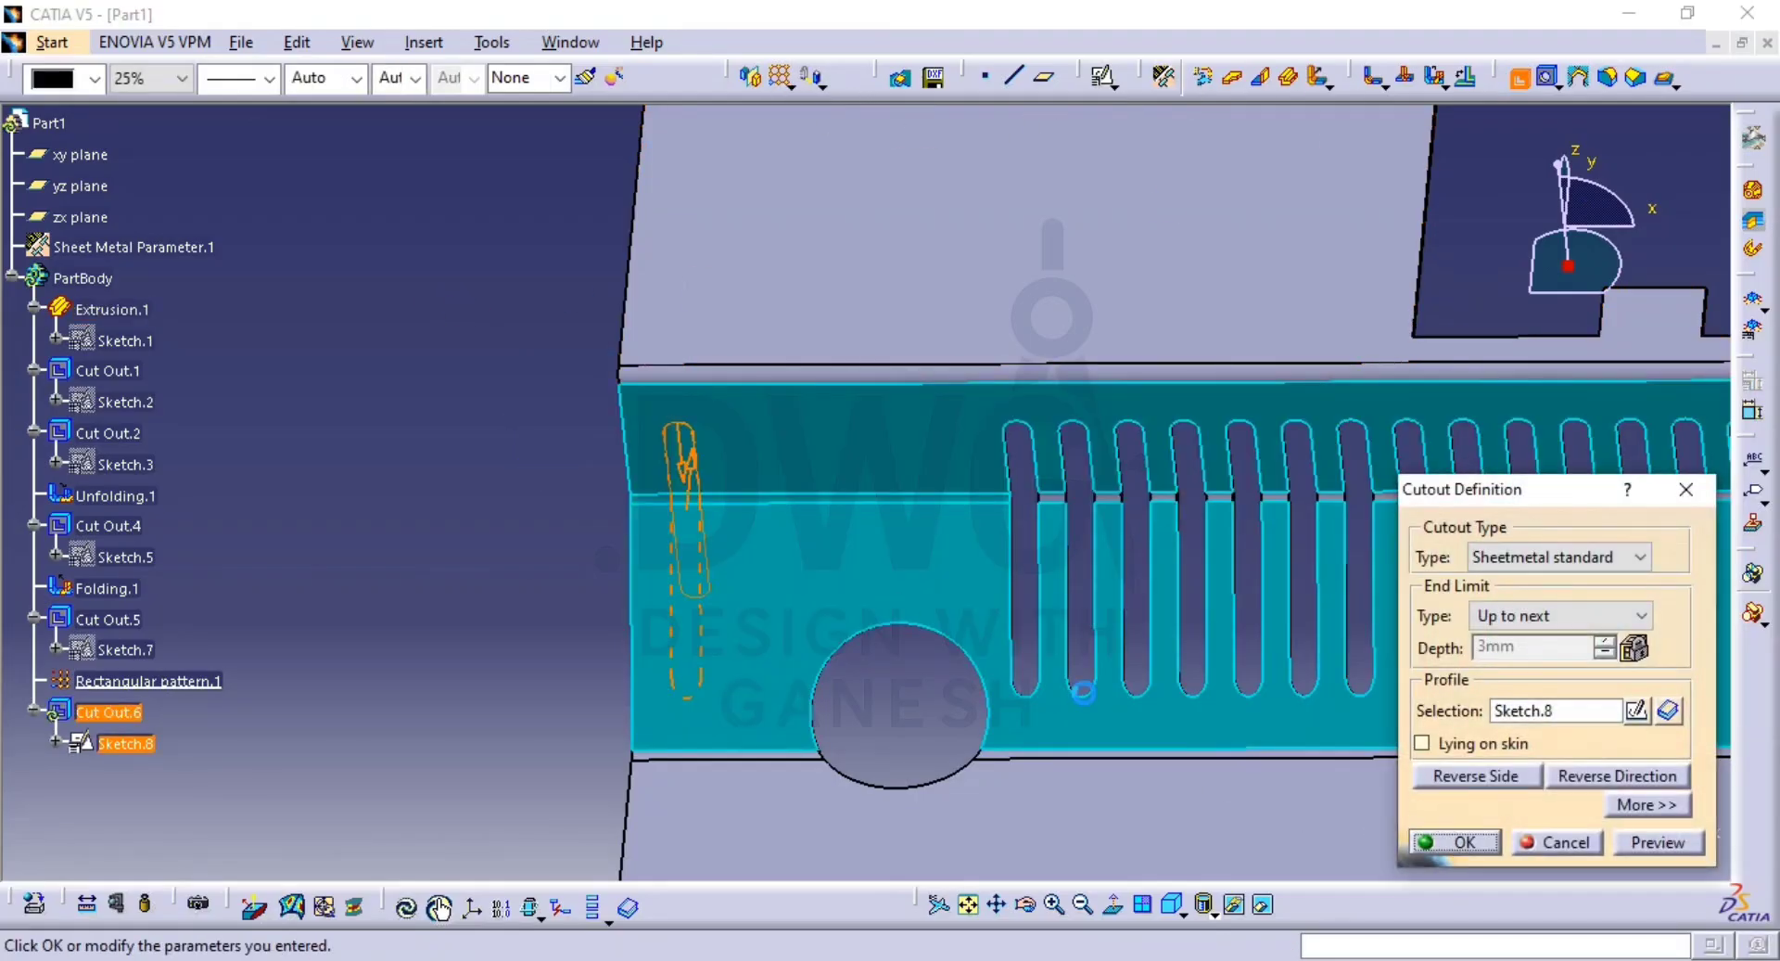
Create a rectangular pattern of the new slot along the wall's bend, reversed towards the round cutout, with 3 instances at 25 mm spacing.
left_click(782, 77)
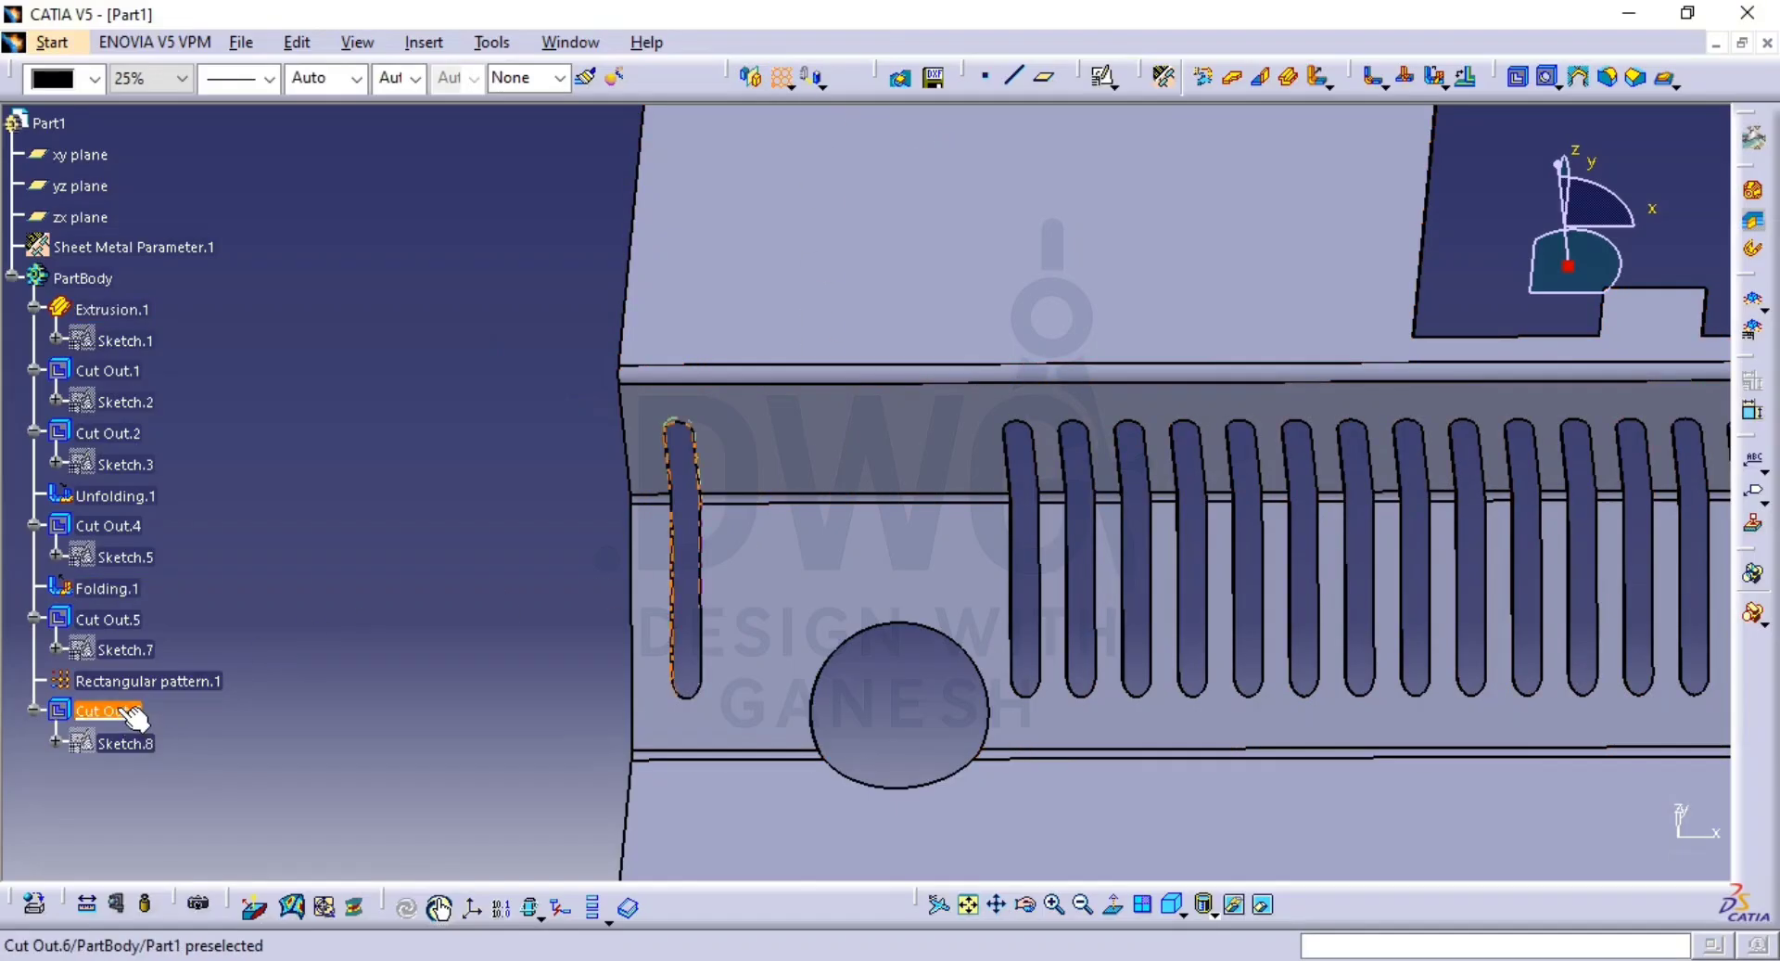
left_click(109, 711)
left_click(1382, 521)
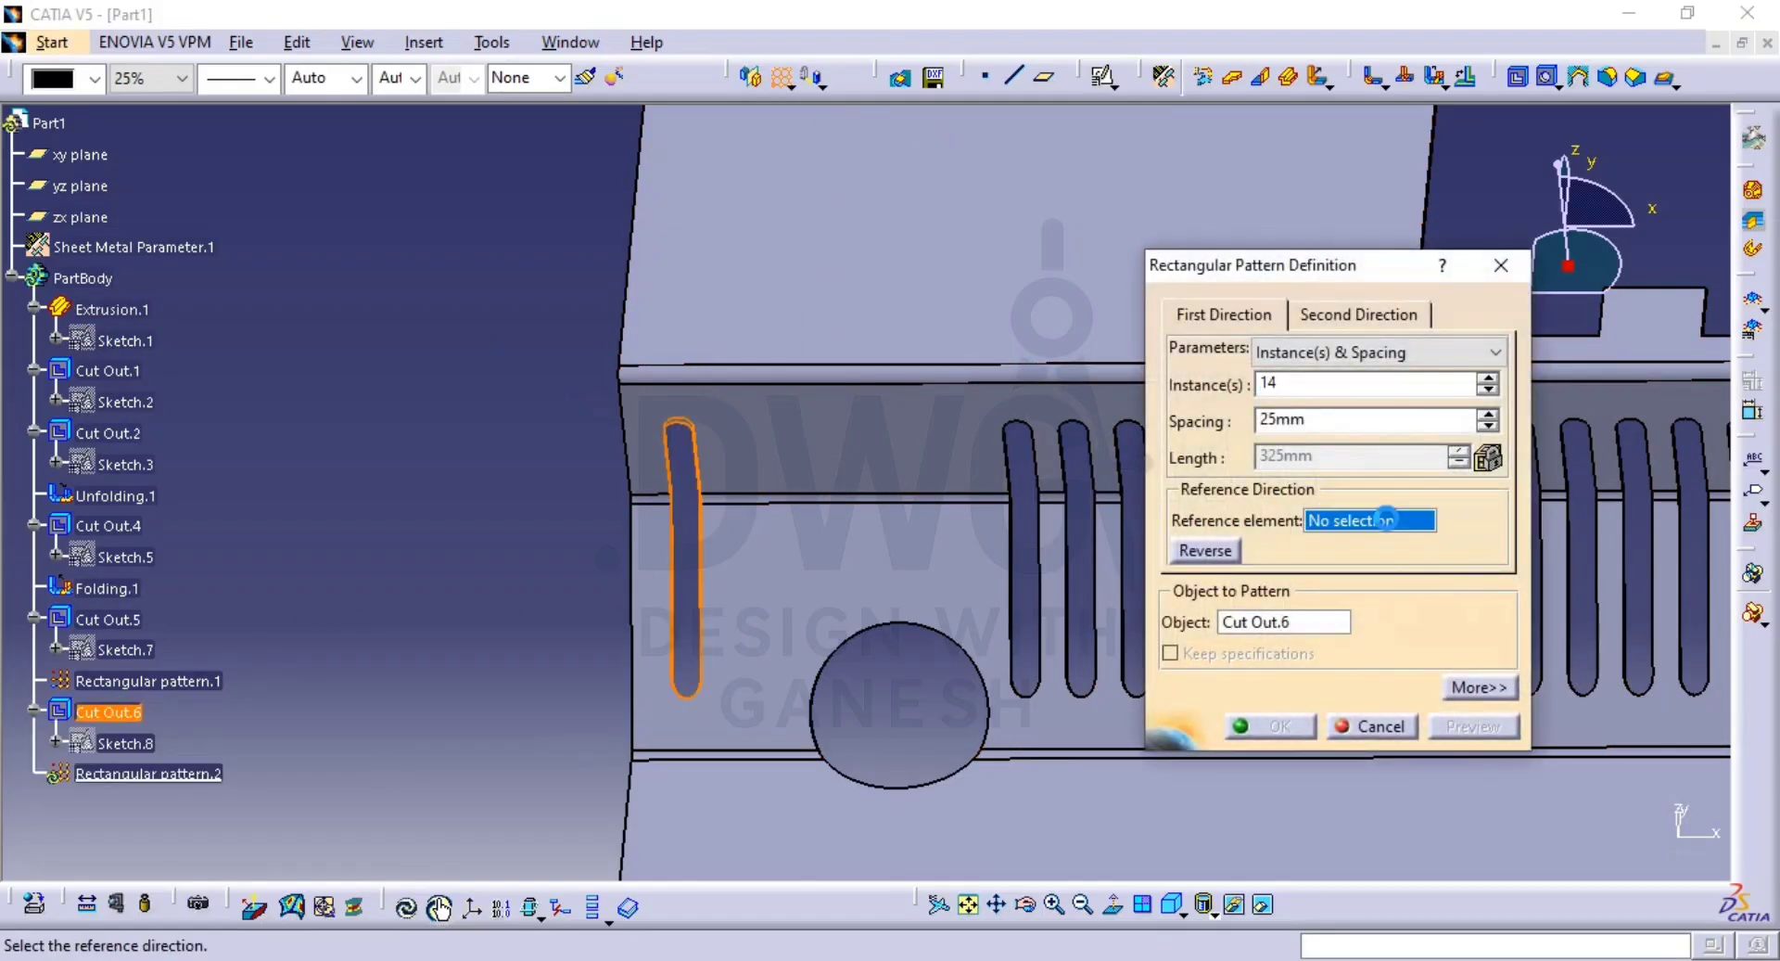
left_click(892, 380)
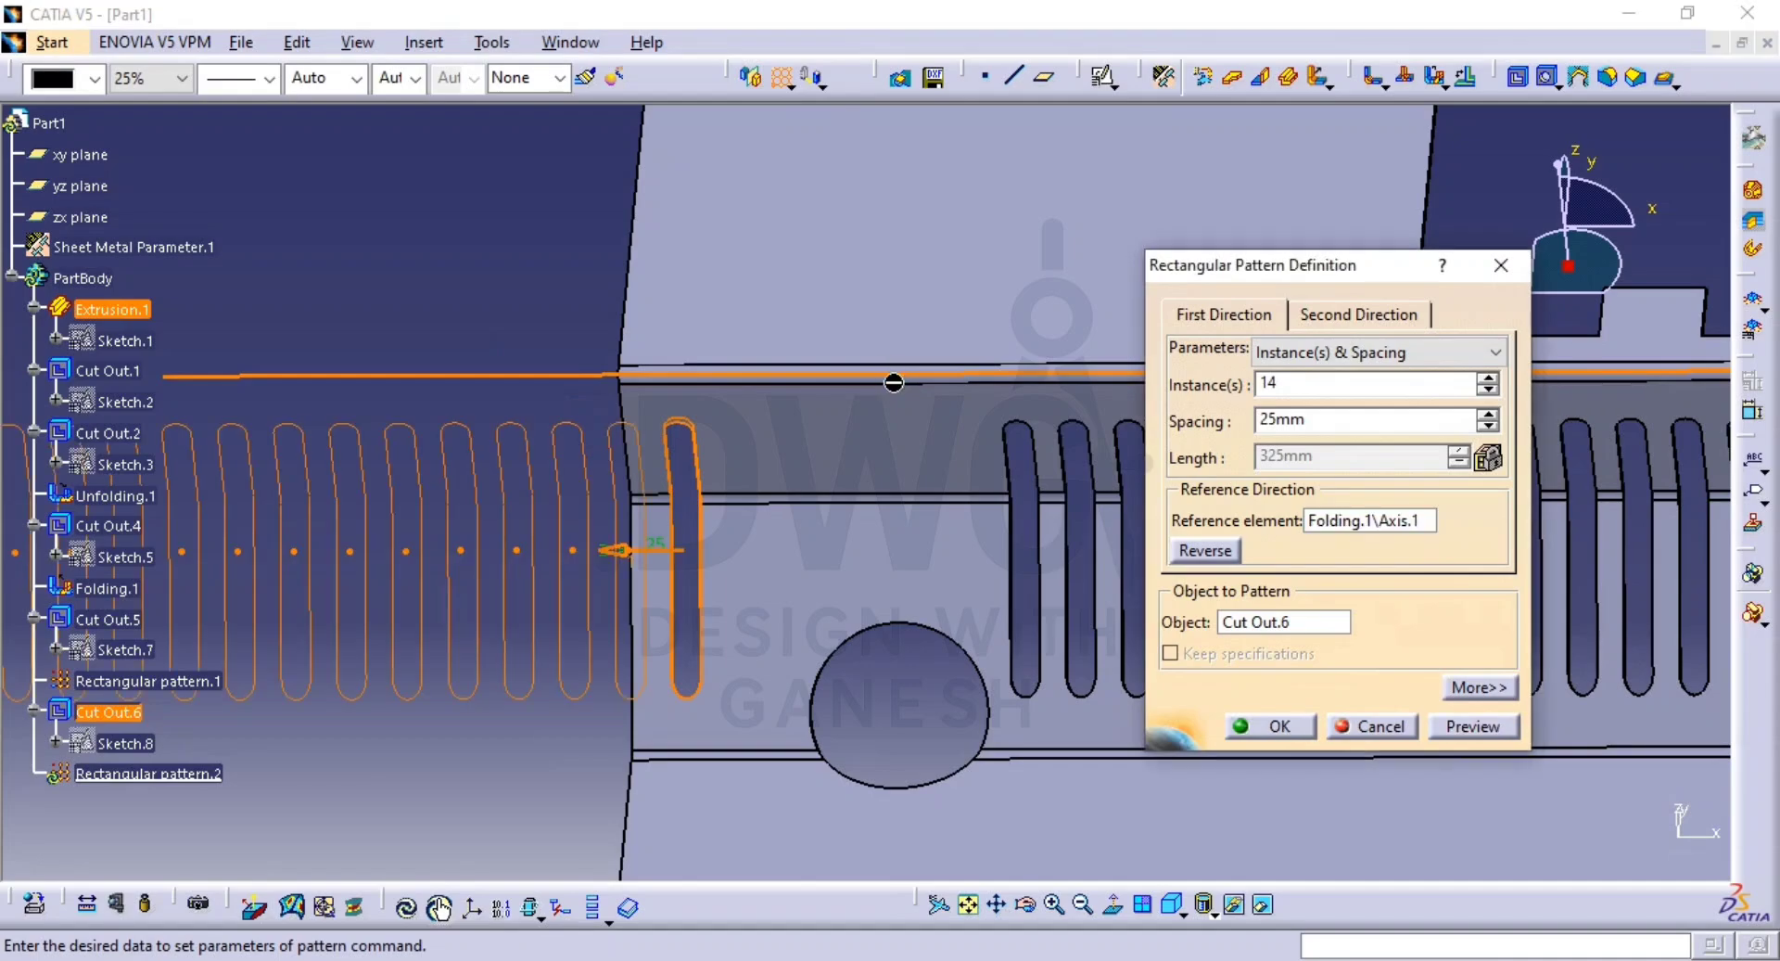
left_click(1207, 550)
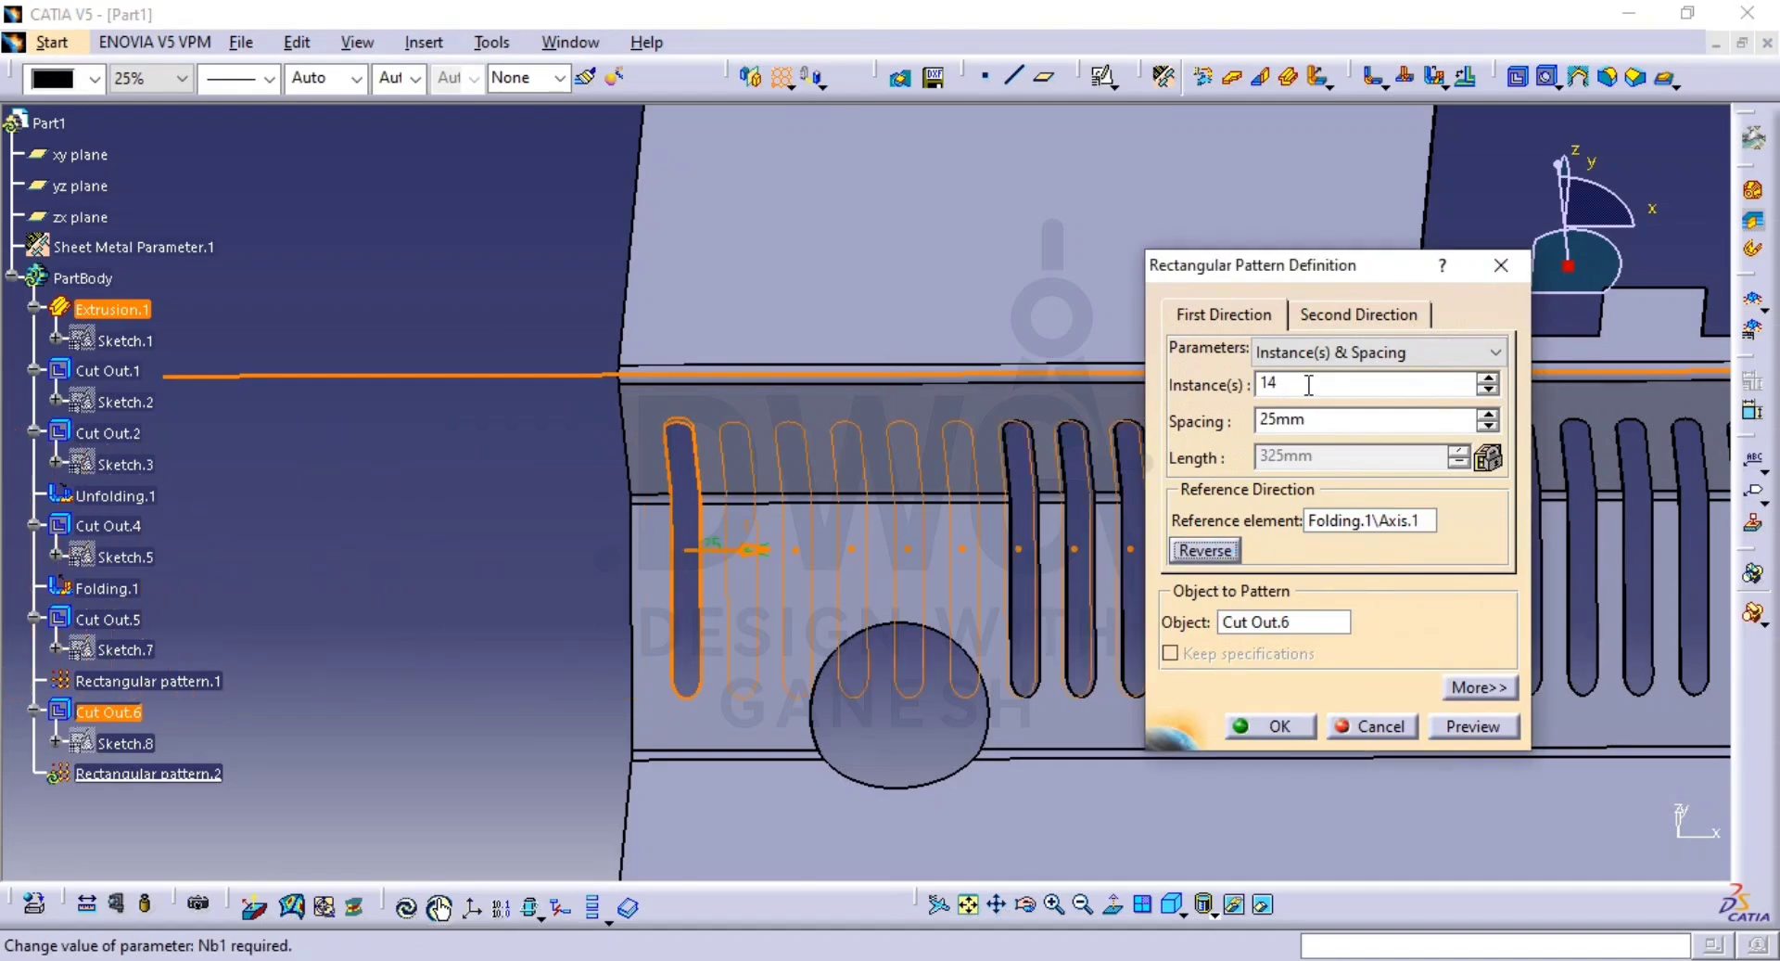
type("3")
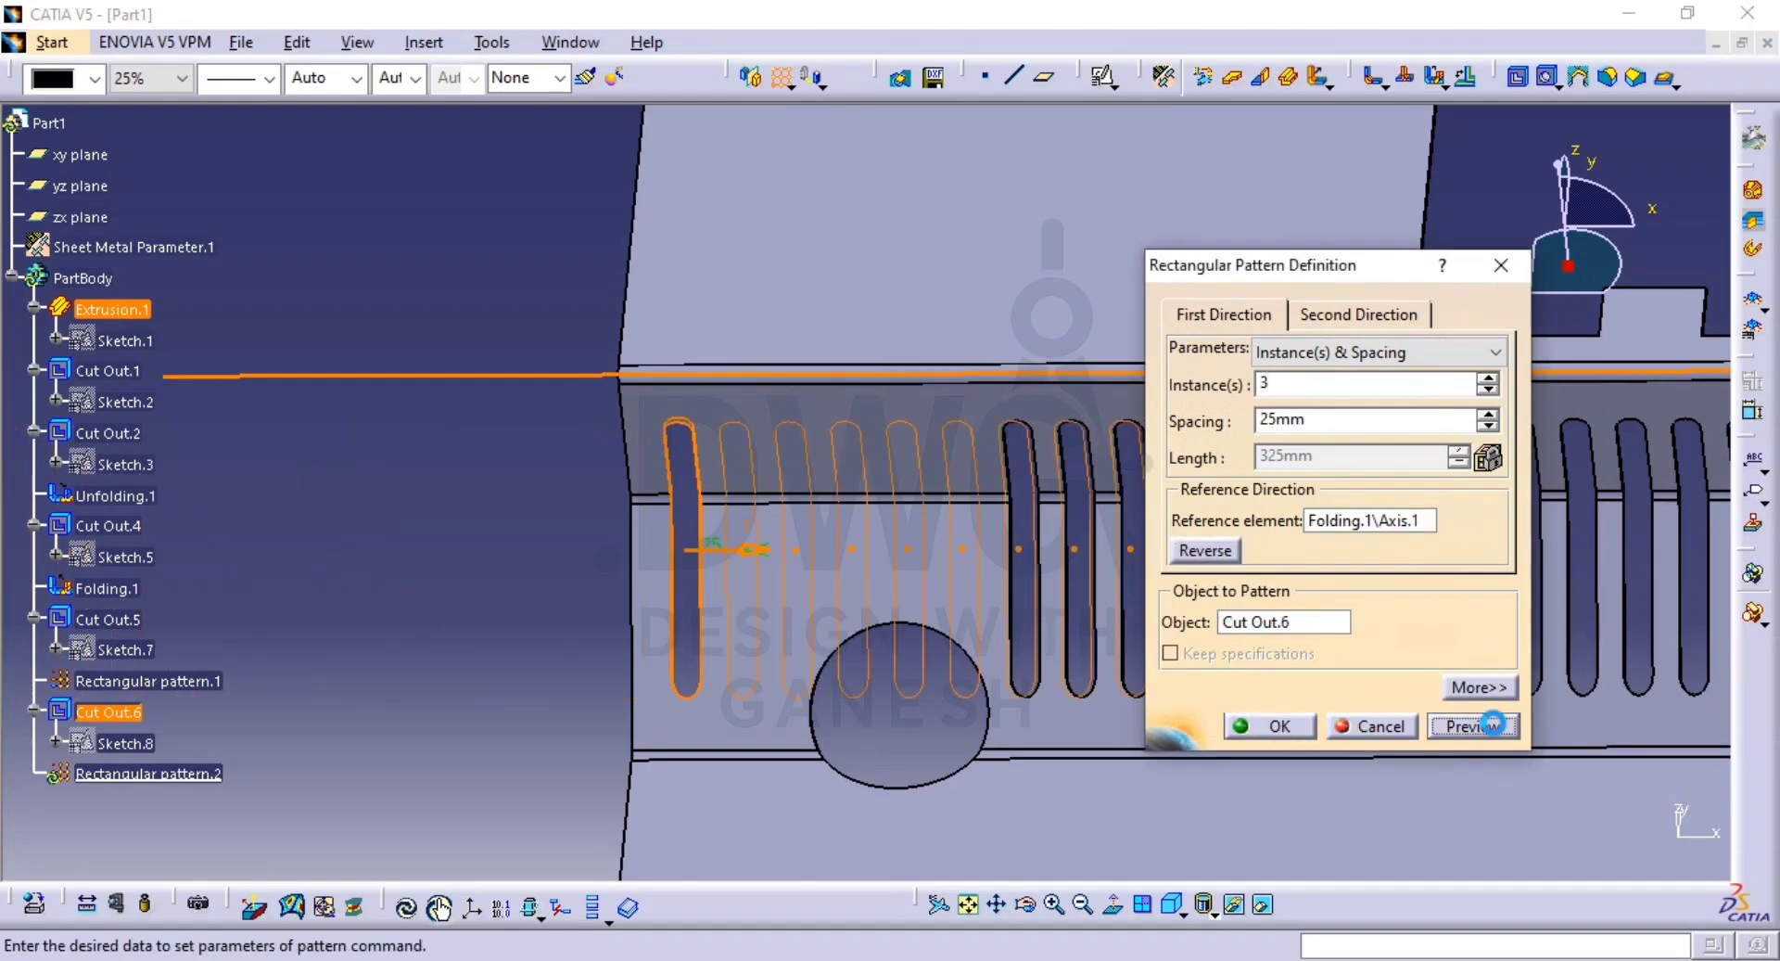
left_click(1493, 724)
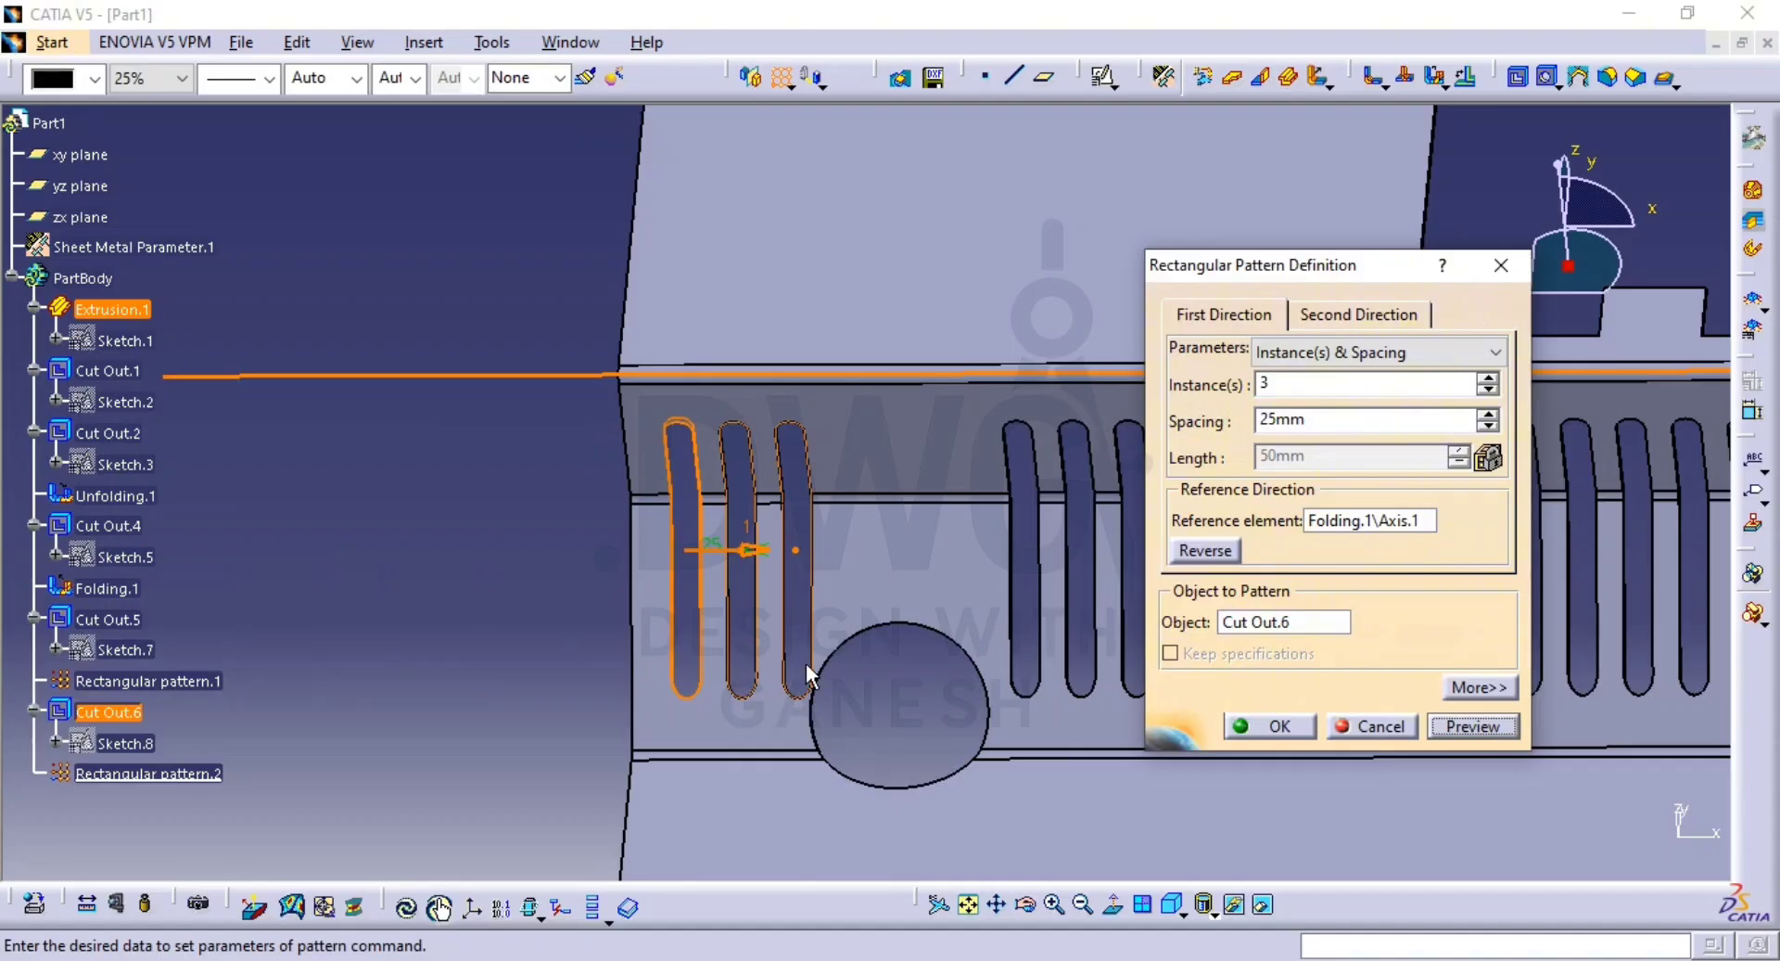
mouse_move(806, 675)
middle_mouse_down()
mouse_move(719, 684)
mouse_move(881, 680)
mouse_move(843, 620)
mouse_move(831, 727)
mouse_move(793, 716)
mouse_move(879, 715)
mouse_move(902, 817)
mouse_move(828, 723)
mouse_move(768, 586)
mouse_move(809, 687)
middle_mouse_up()
left_click(1269, 726)
Create a positioned sketch on the upper folded wall face, in the solid area between the two slot groups.
middle_click_drag(914, 631, 927, 742)
middle_click_drag(954, 626, 878, 612)
middle_click_drag(733, 580, 1047, 587)
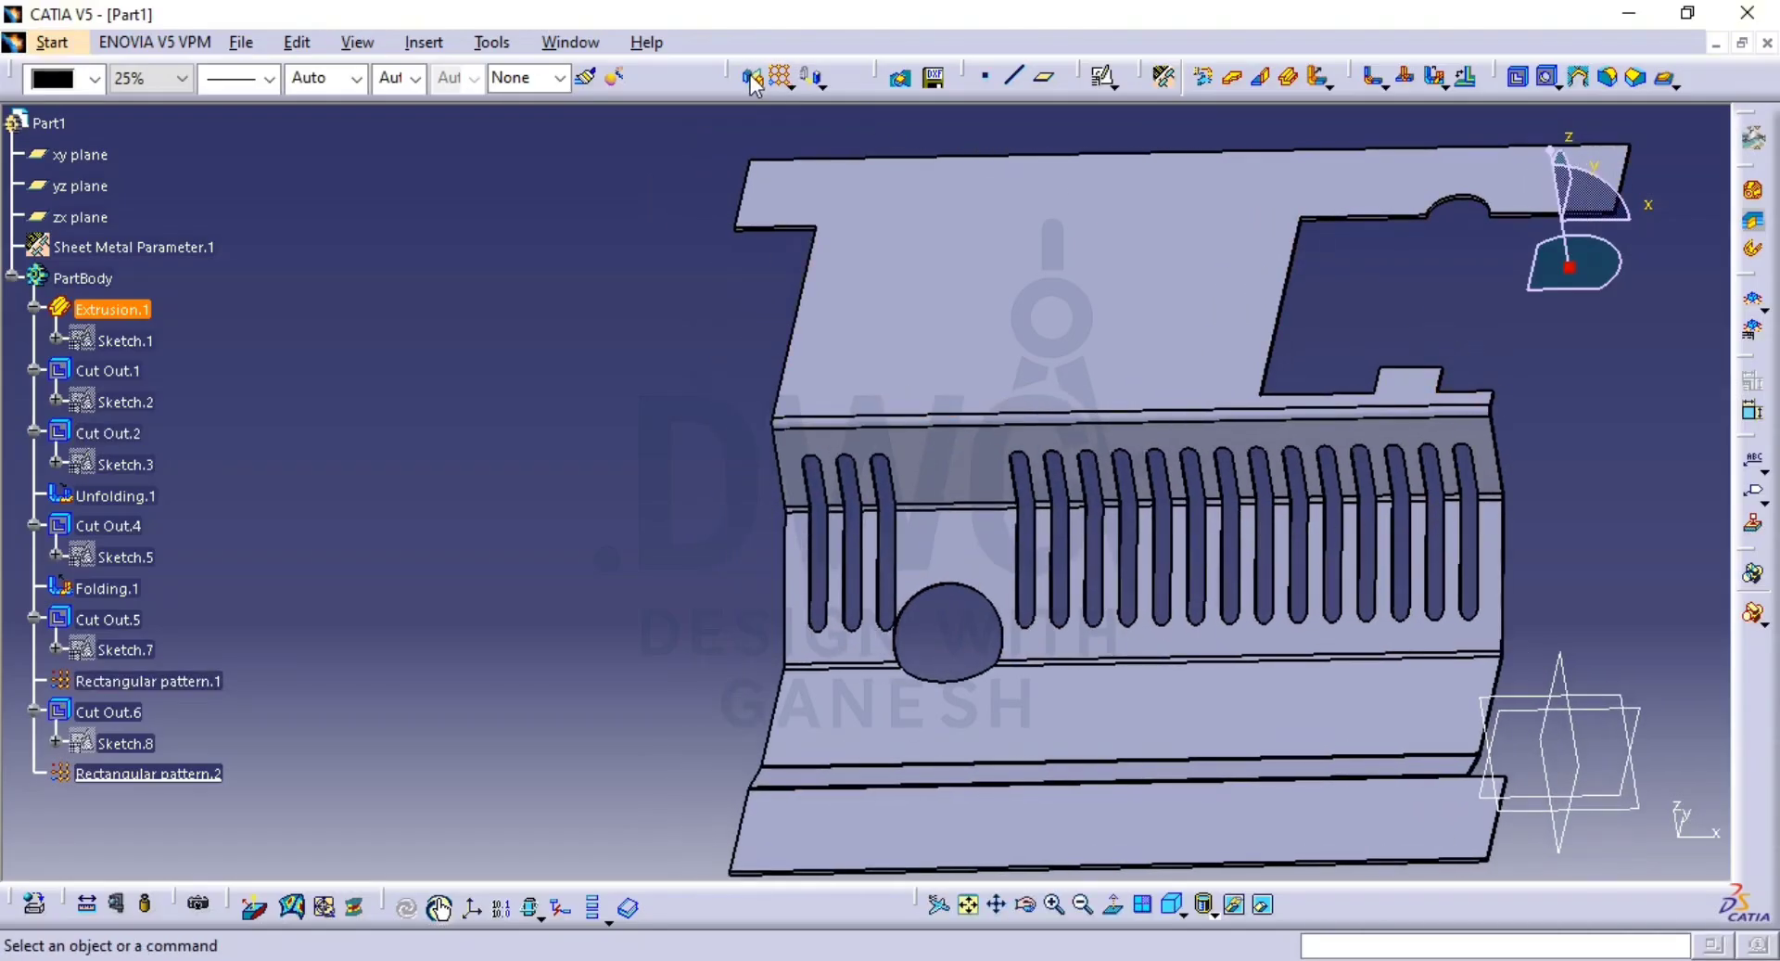
left_click(1103, 77)
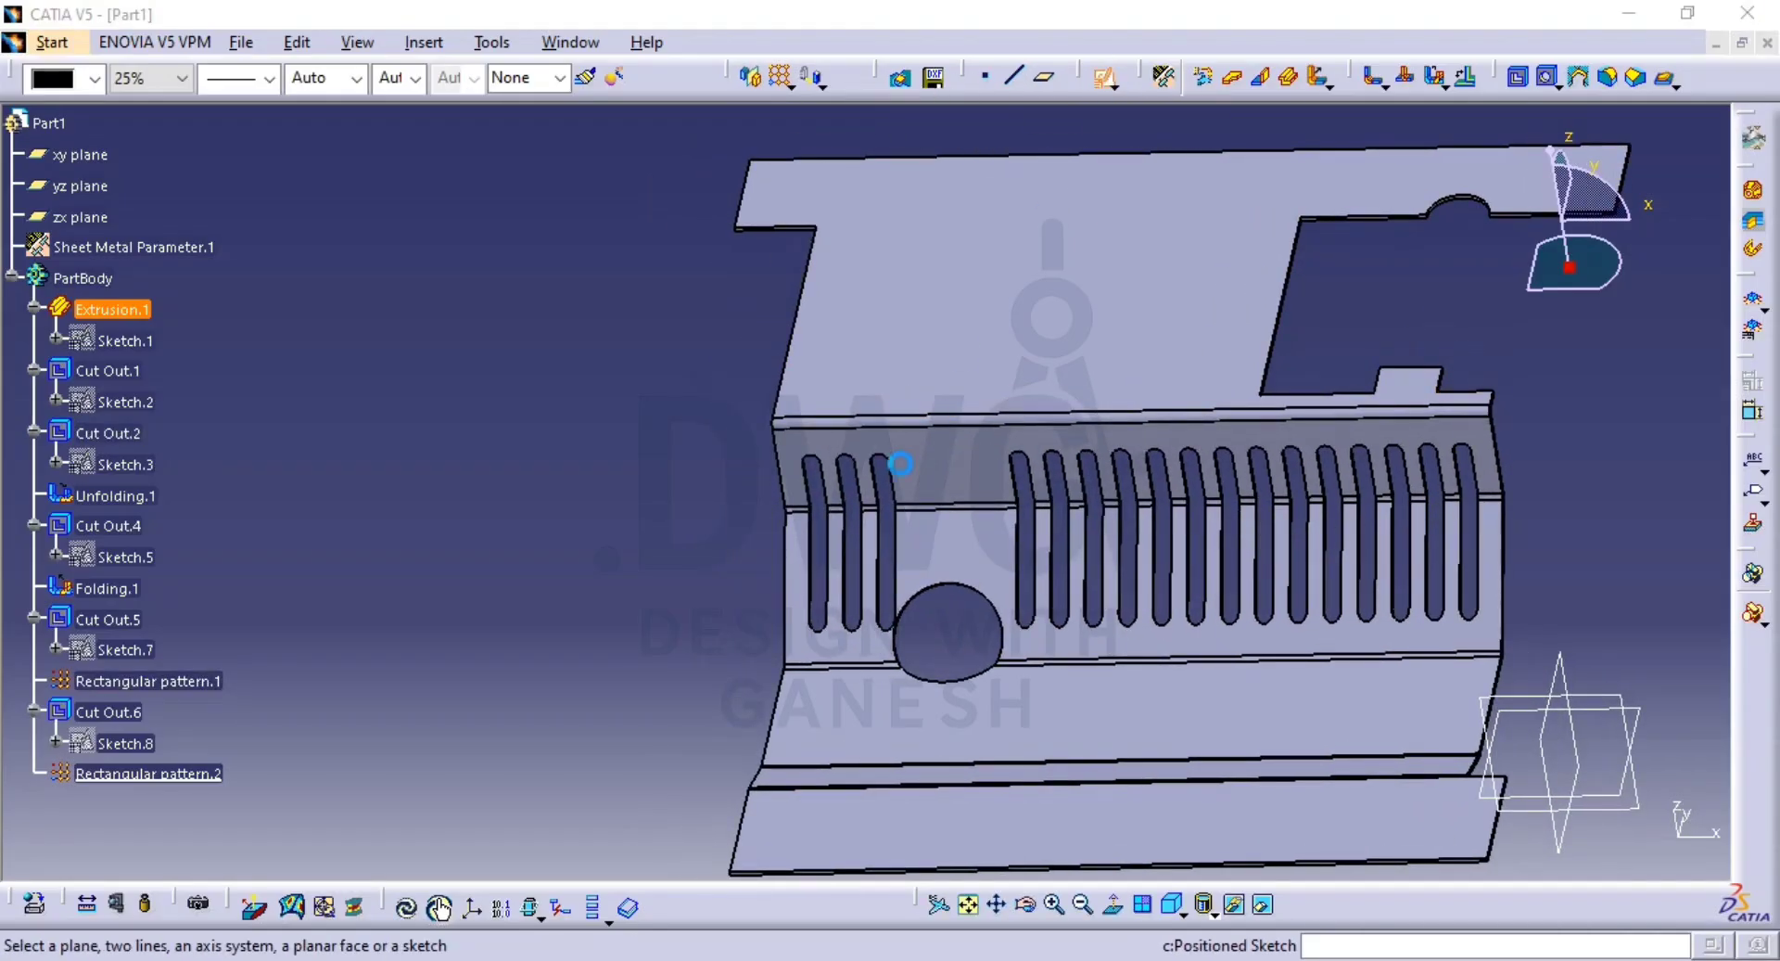
left_click(937, 468)
left_click(1565, 834)
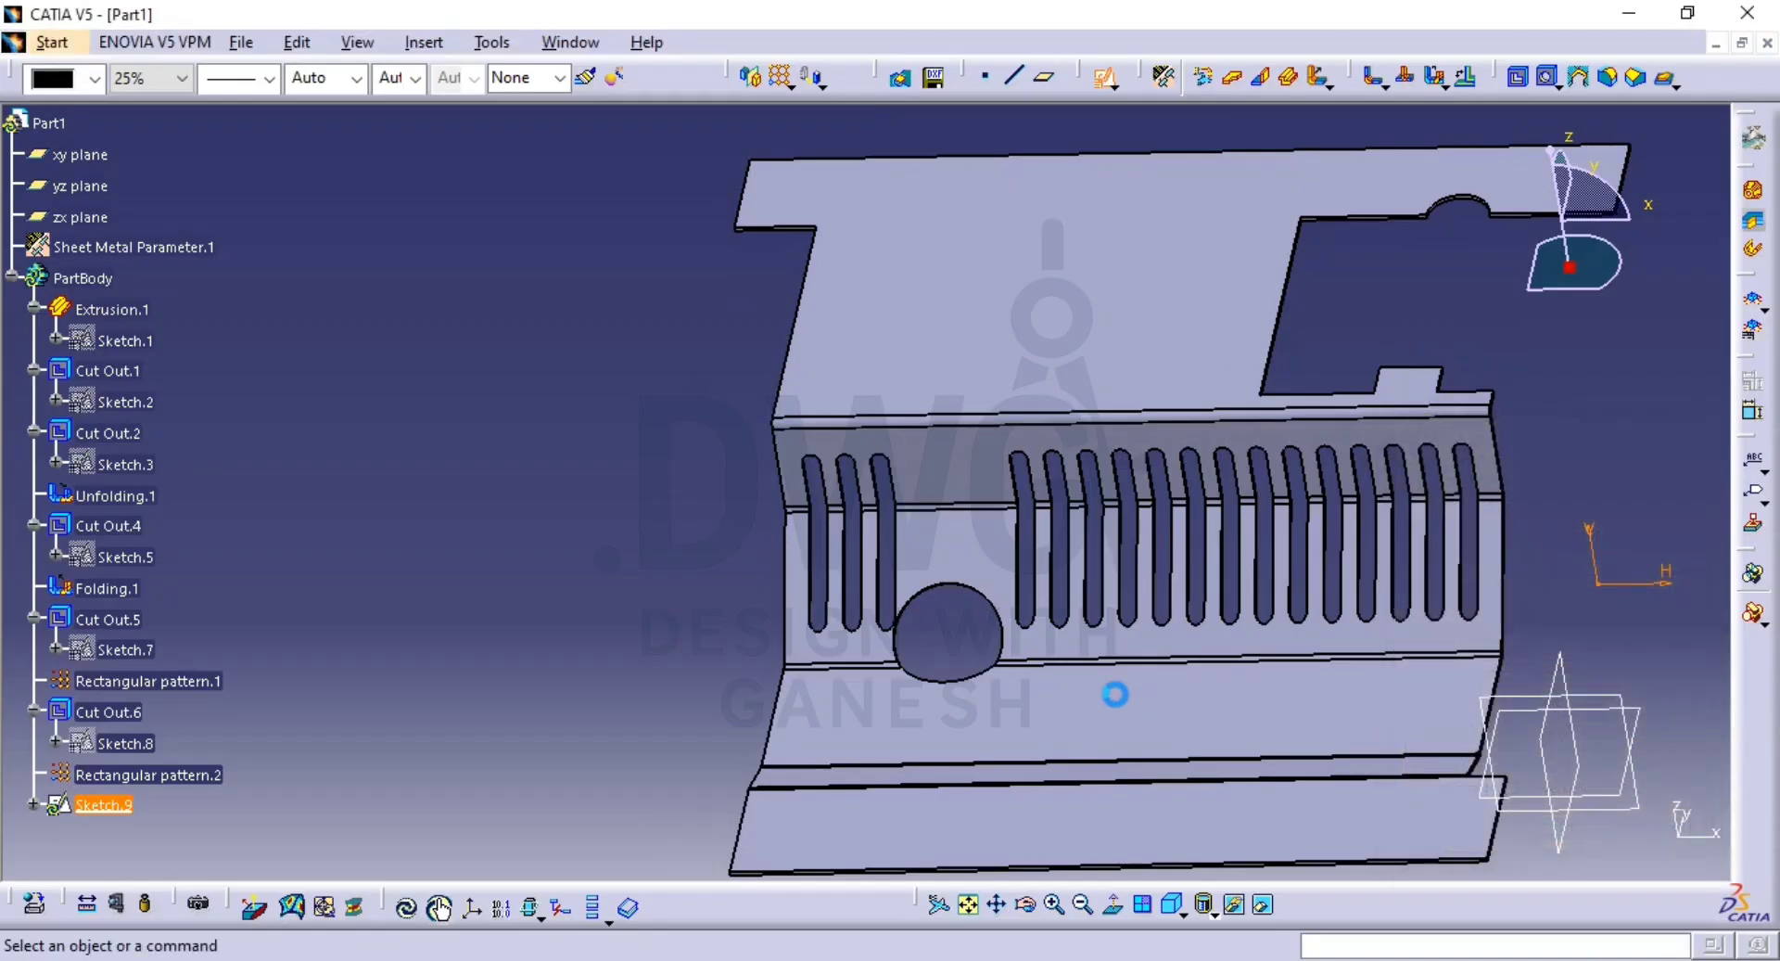
middle_click_drag(1088, 685, 1067, 464)
Sketch a vertical elongated hole about 73 mm long between centres above the round cutout, and edit its end radius.
left_click(1759, 264)
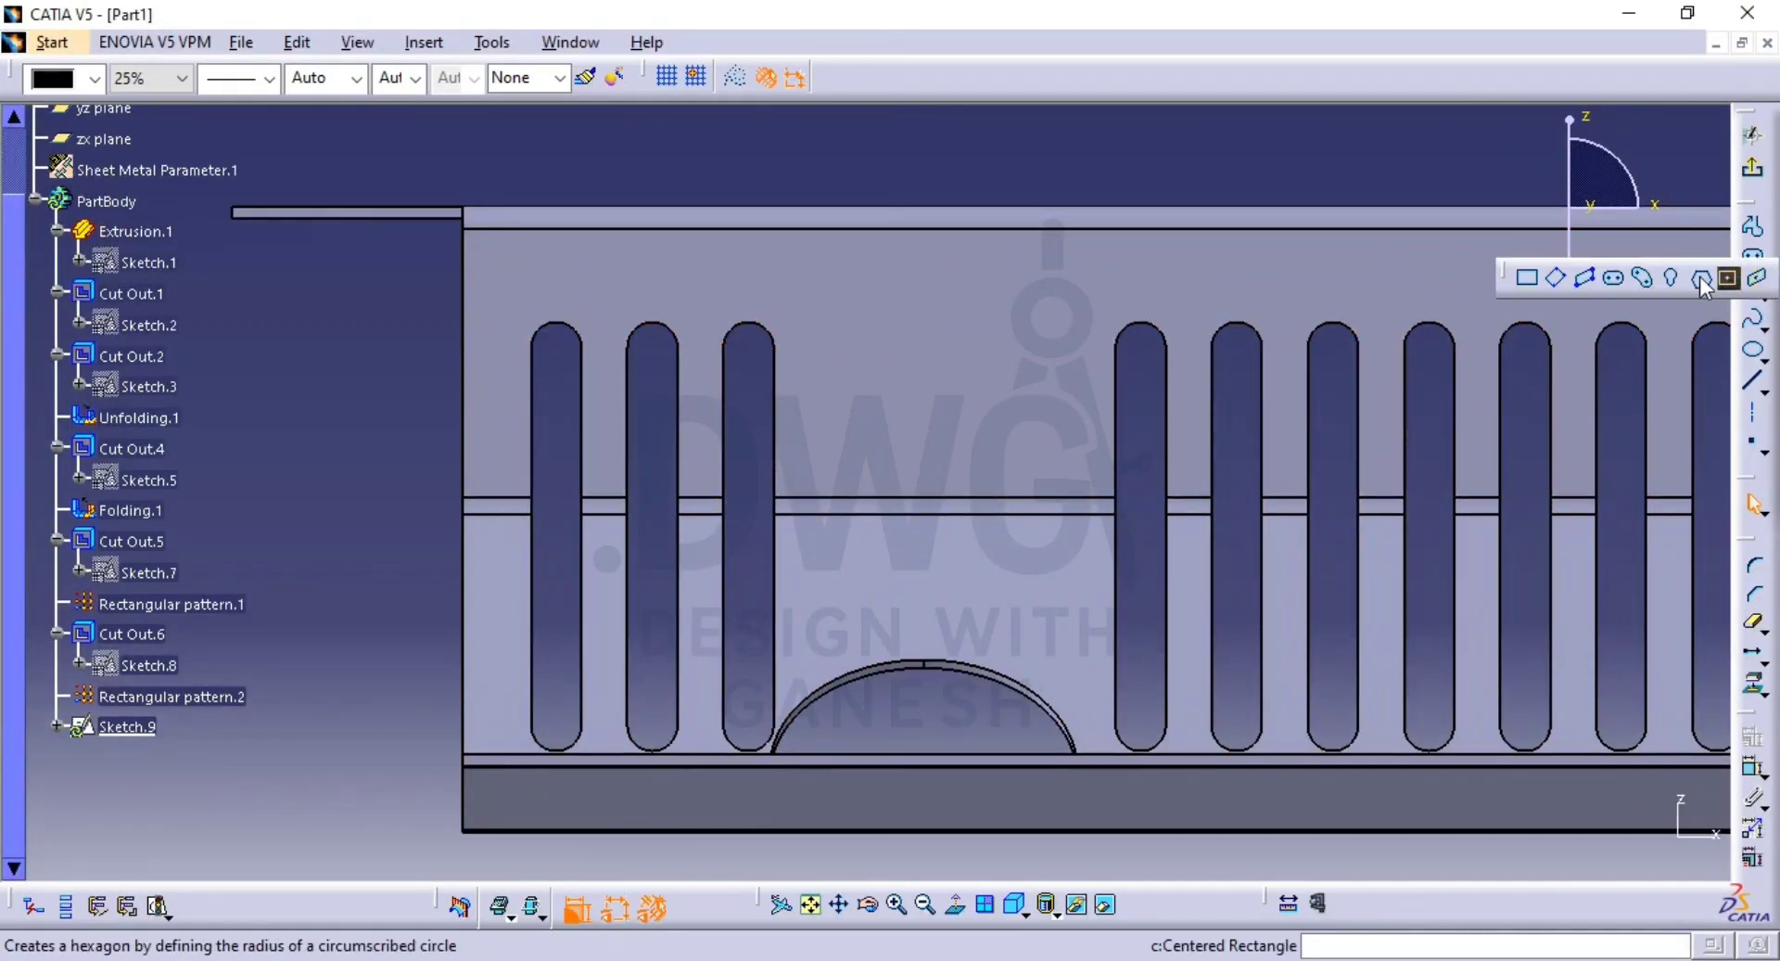
left_click(1619, 280)
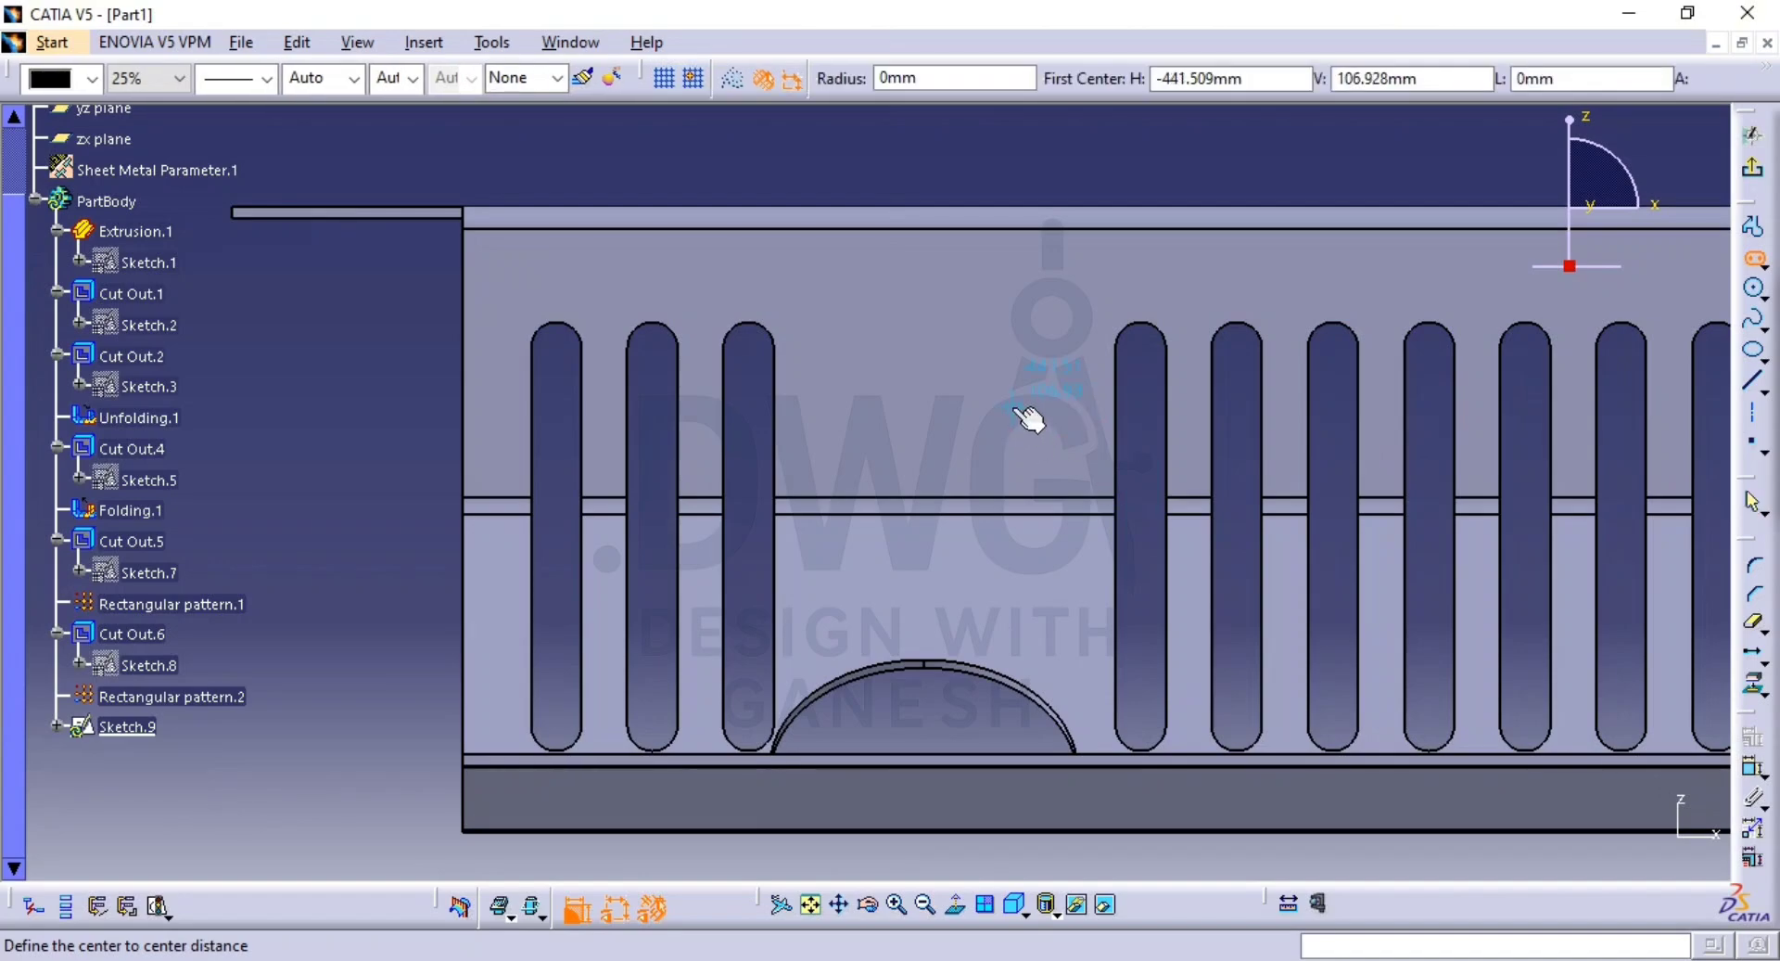
left_click(1021, 354)
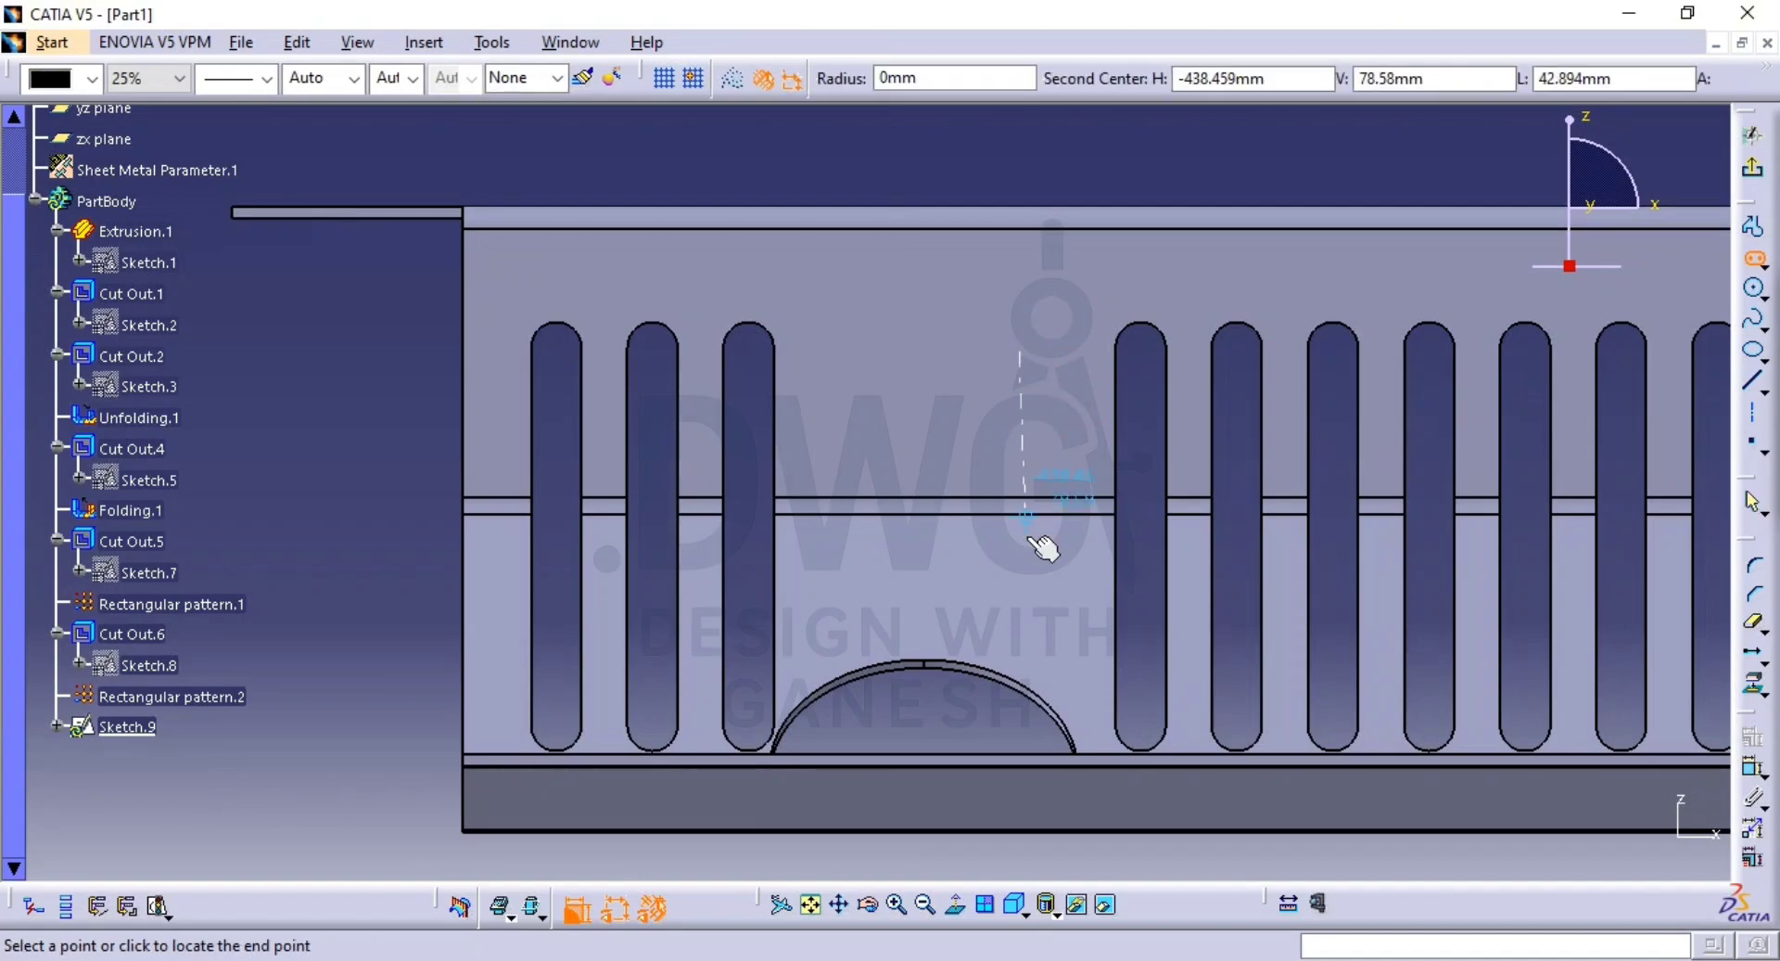
left_click(1023, 635)
left_click(1050, 604)
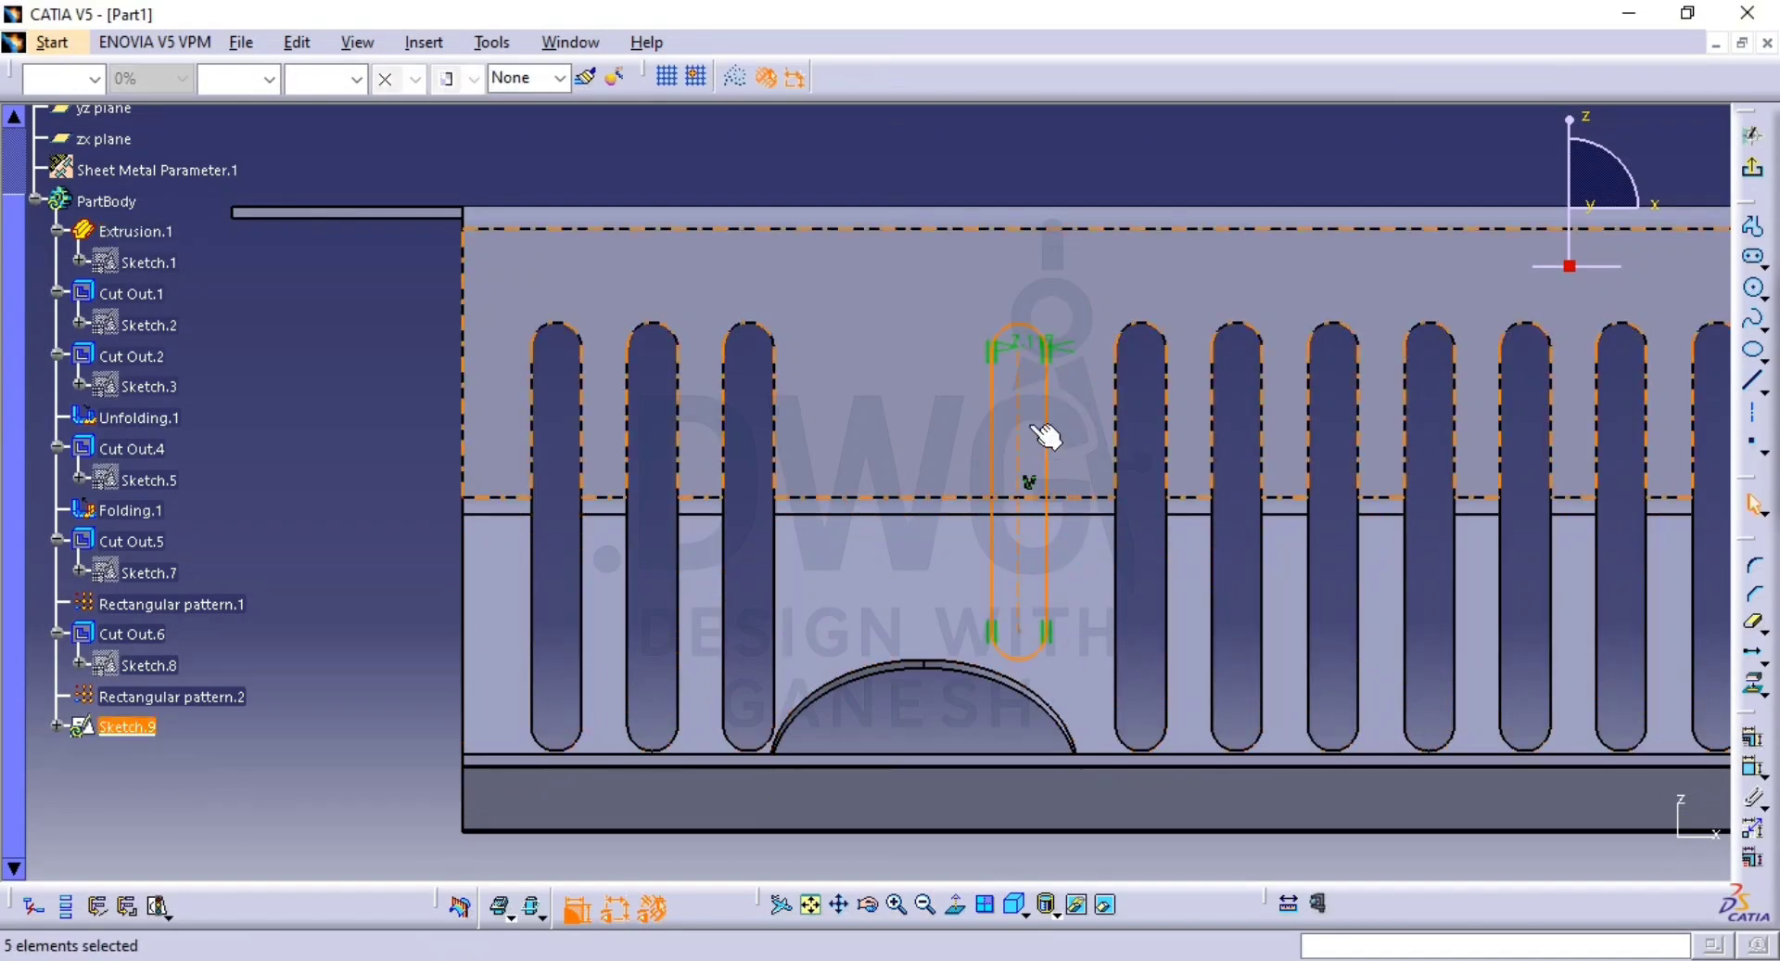
double_click(1035, 361)
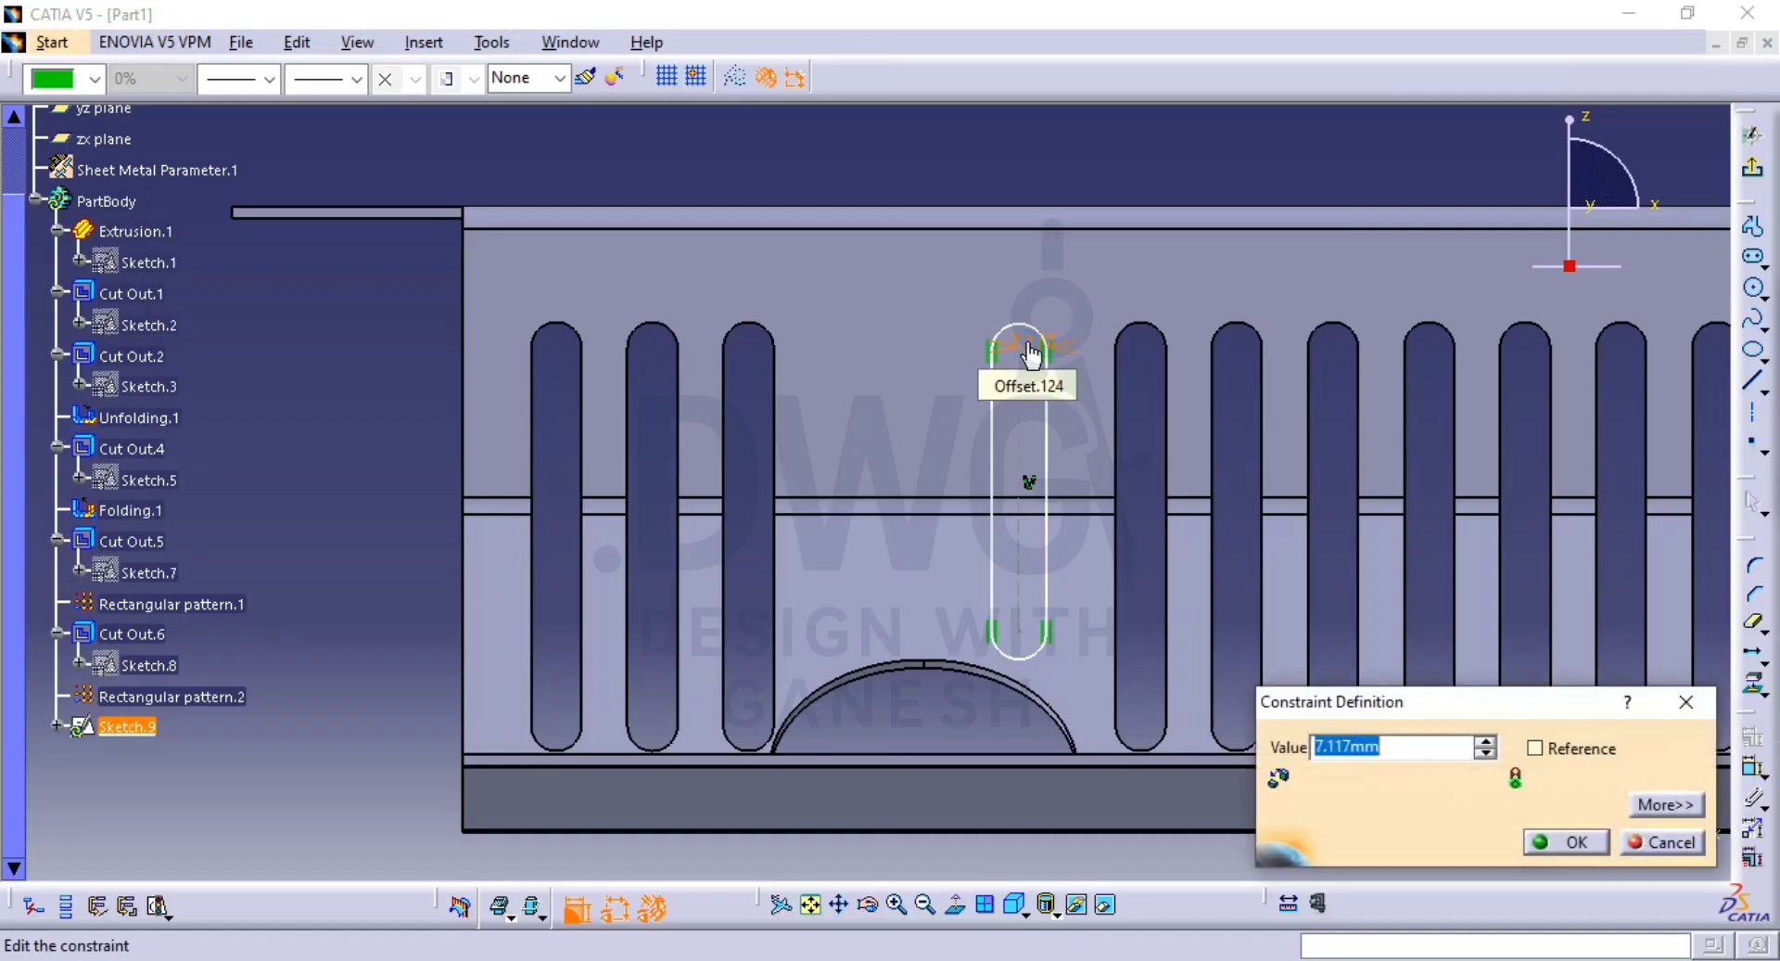
key("Return")
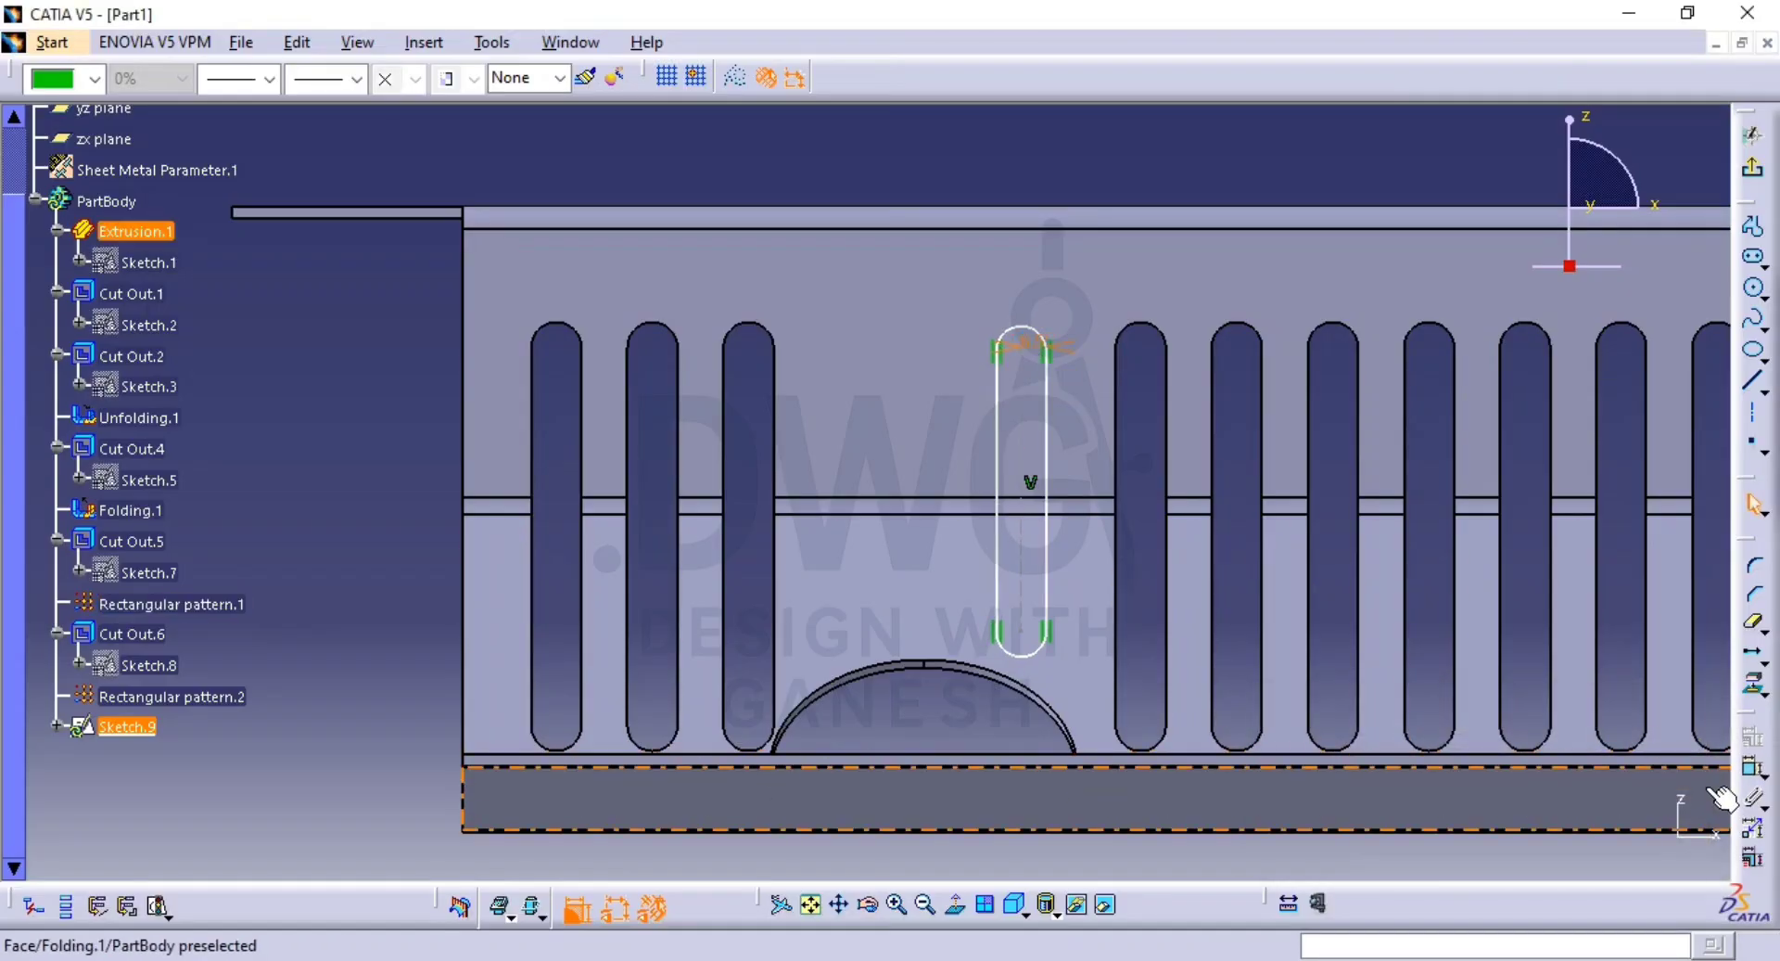
Constrain the hole's straight side to 25 mm from the matching side of the nearest slot in the 14-slot row.
left_click(1740, 777)
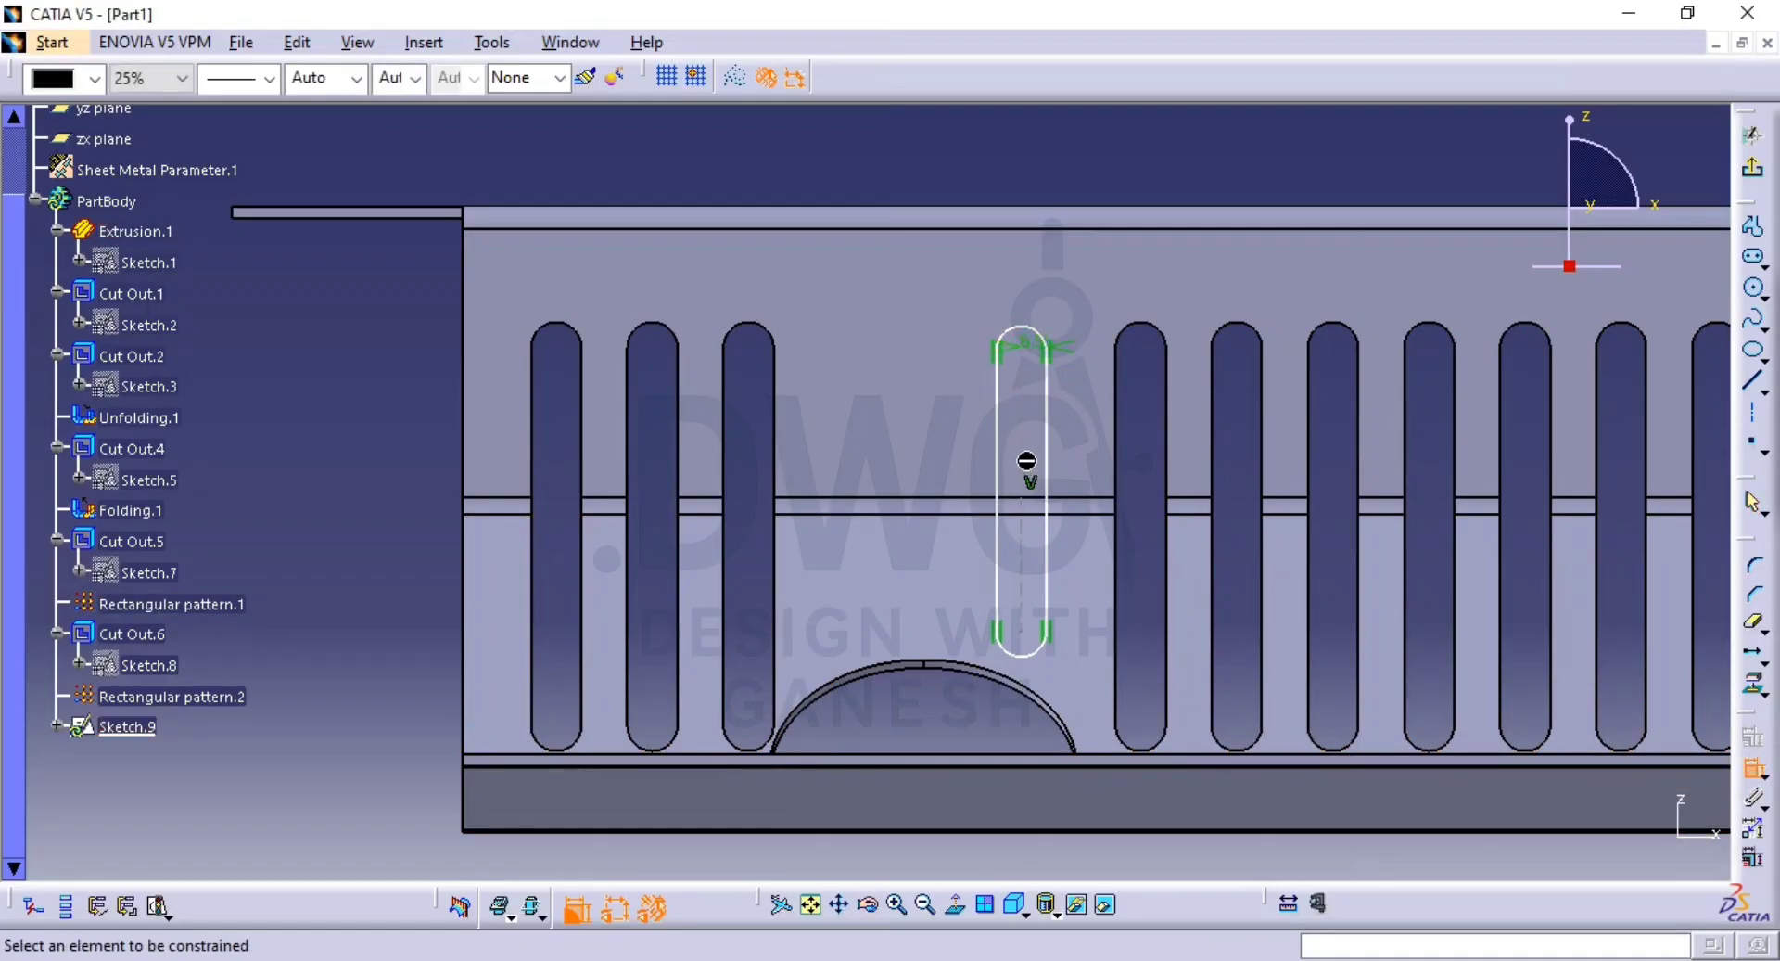
left_click(1052, 426)
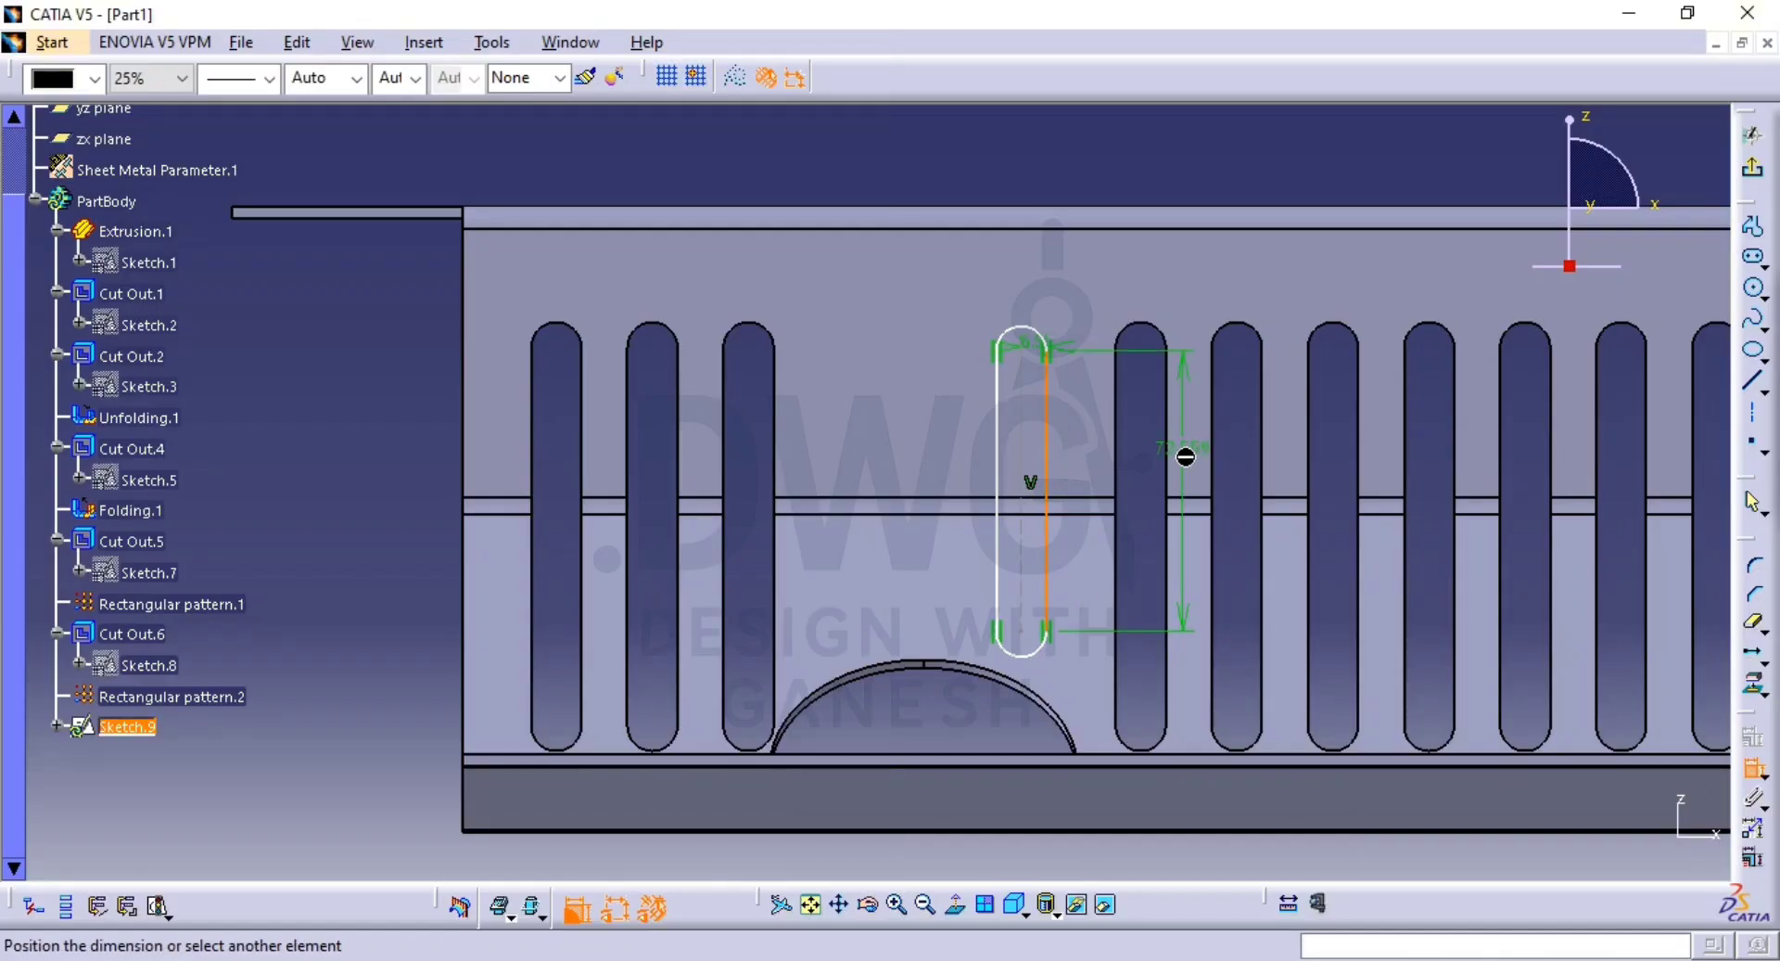
left_click(1168, 473)
left_click(1126, 262)
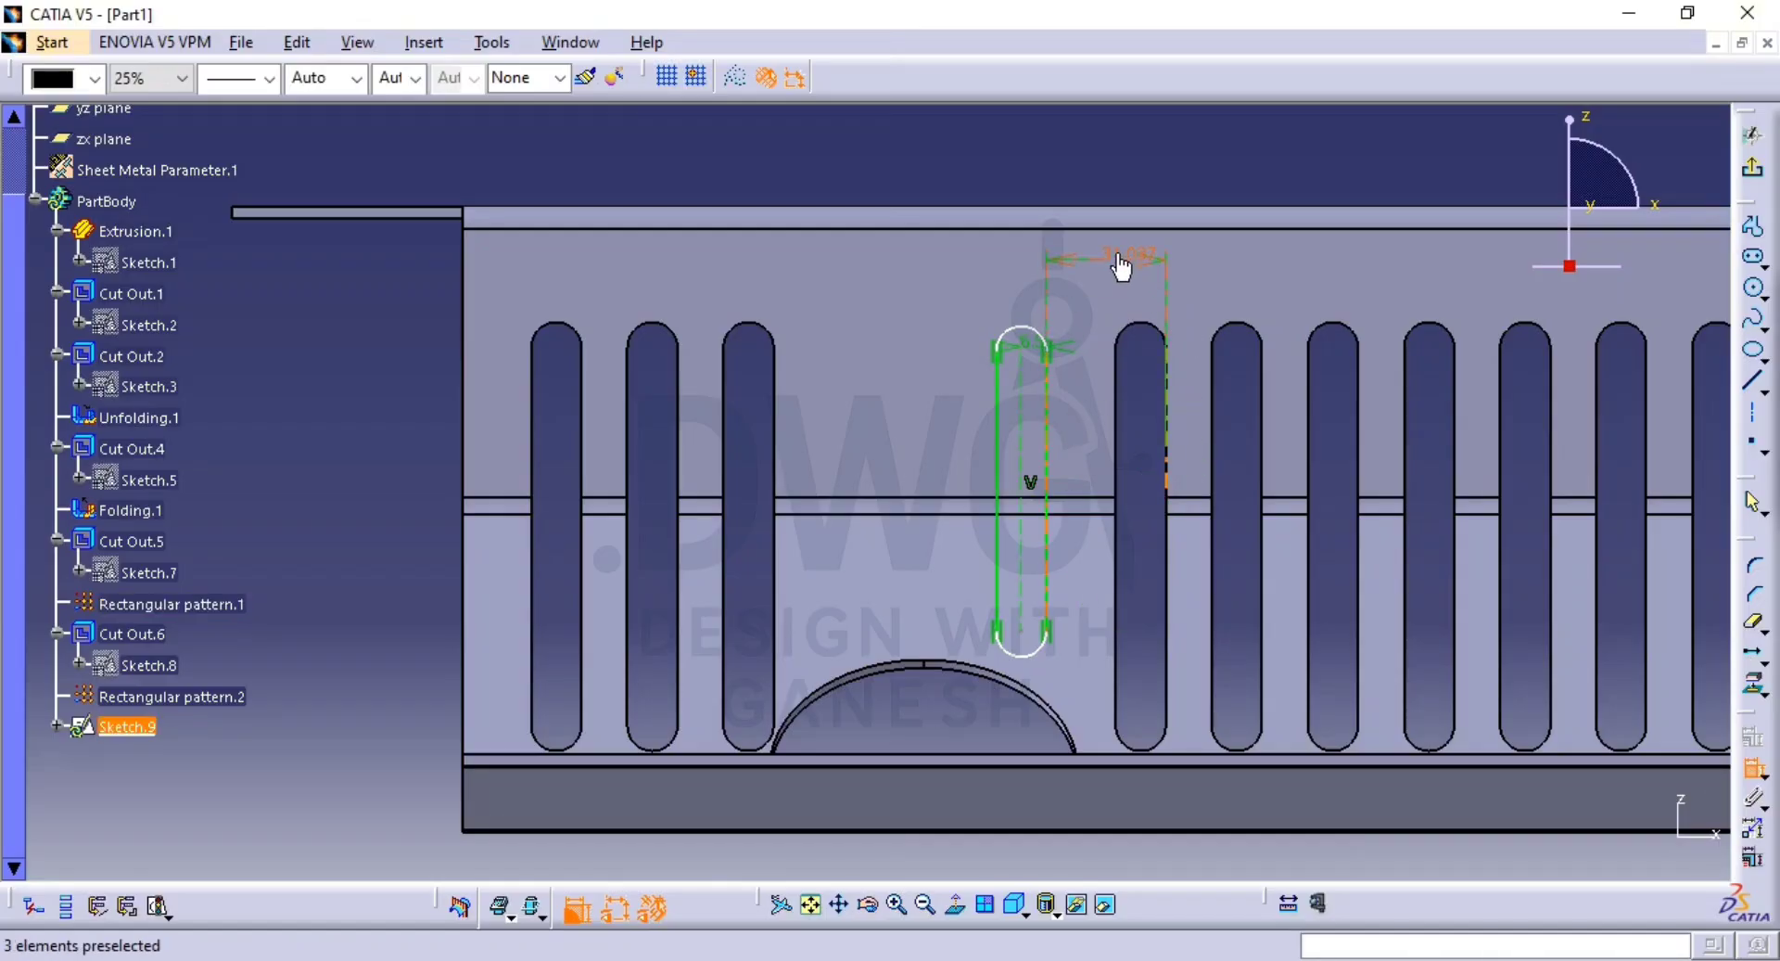
double_click(1119, 258)
type("25")
key("Return")
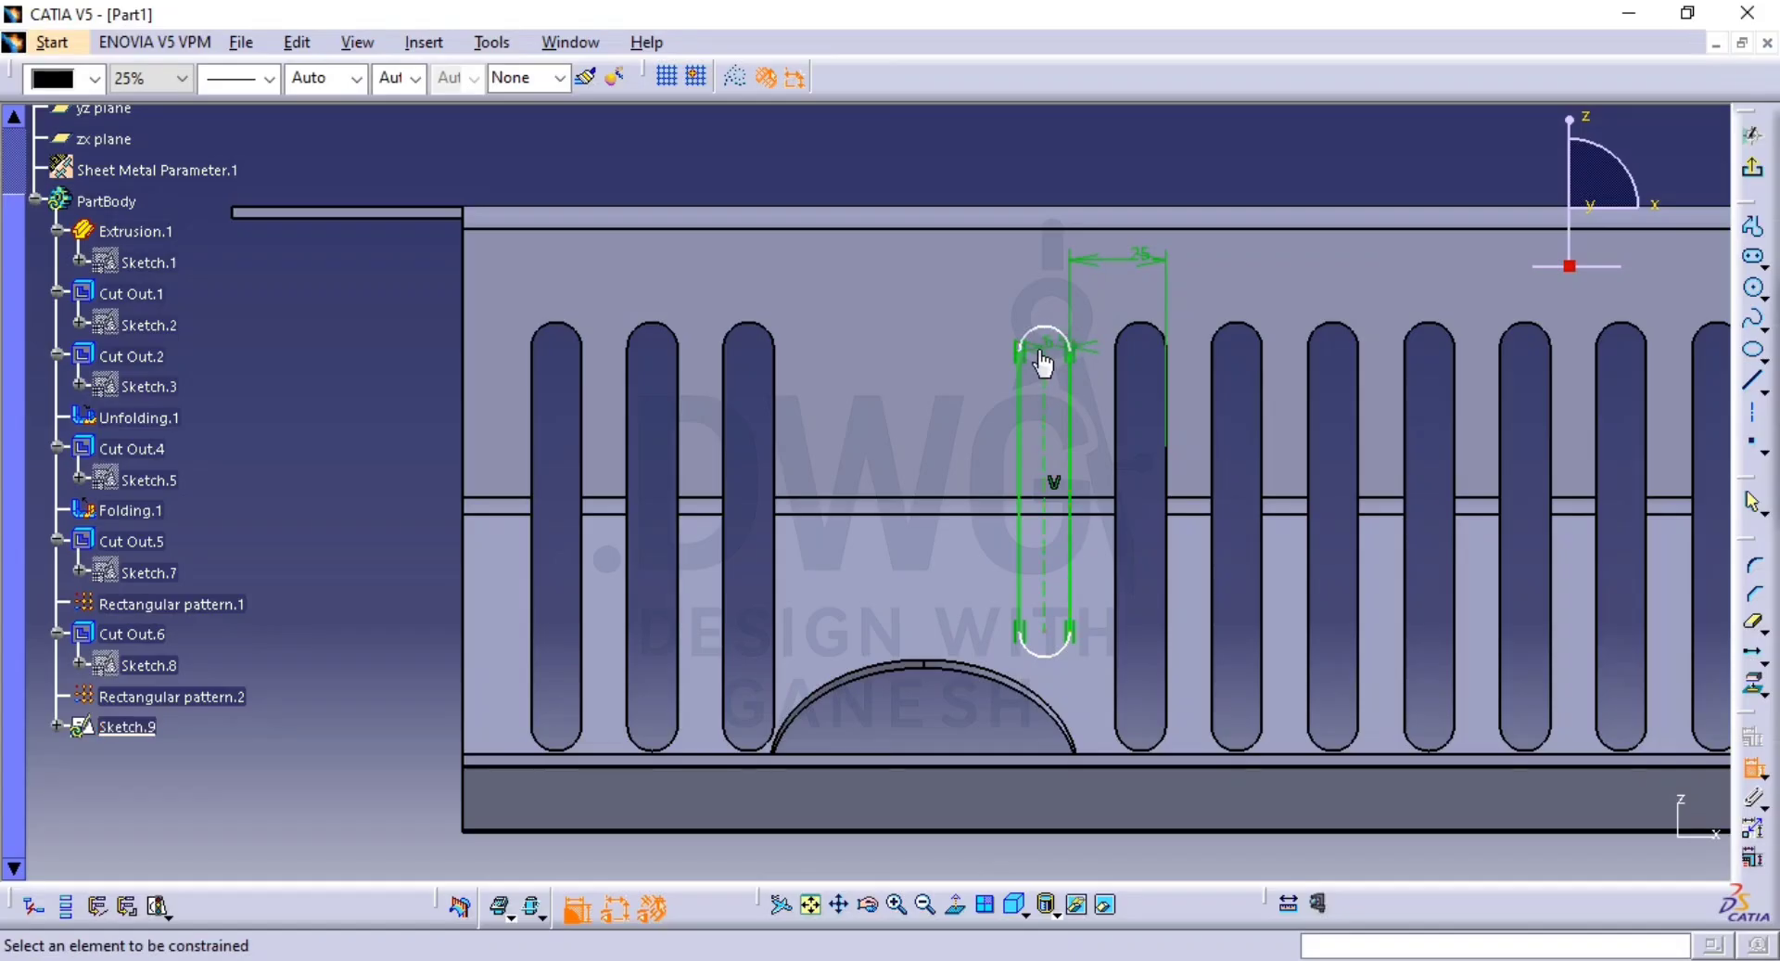
Constrain the centre of the elongated hole's upper end arc to 36.5 mm from the part's upper edge.
left_click(1066, 207)
left_click(1008, 159)
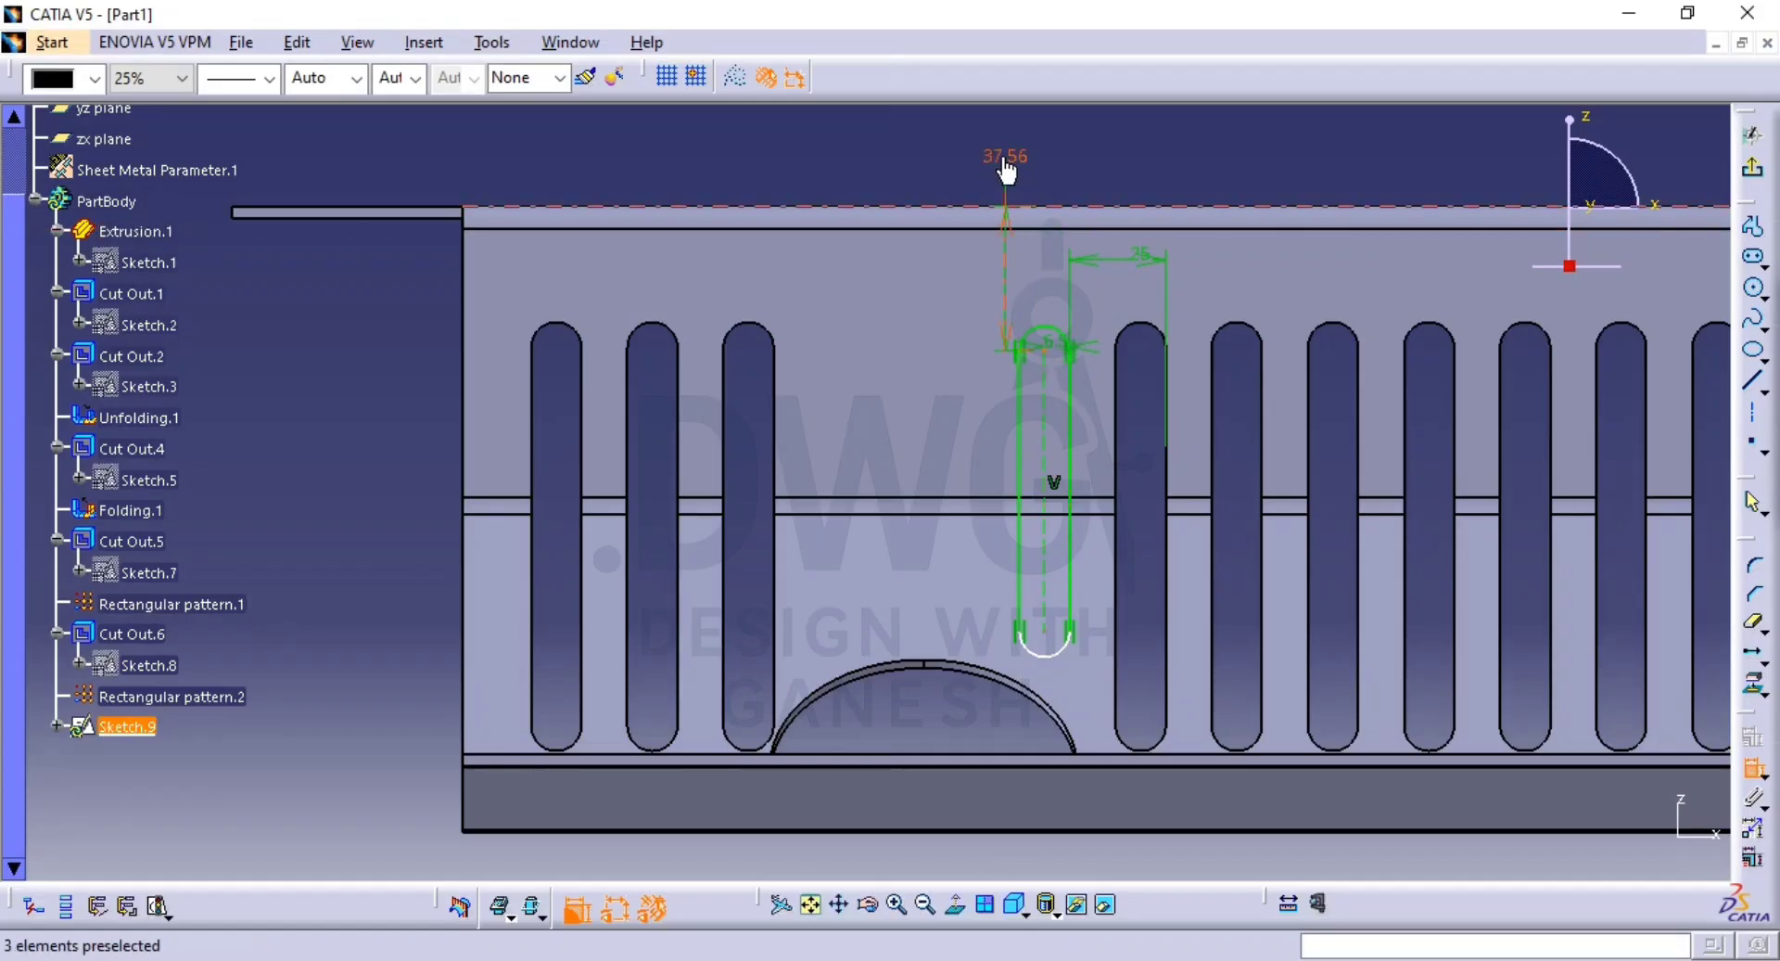
double_click(1002, 160)
type("36.5")
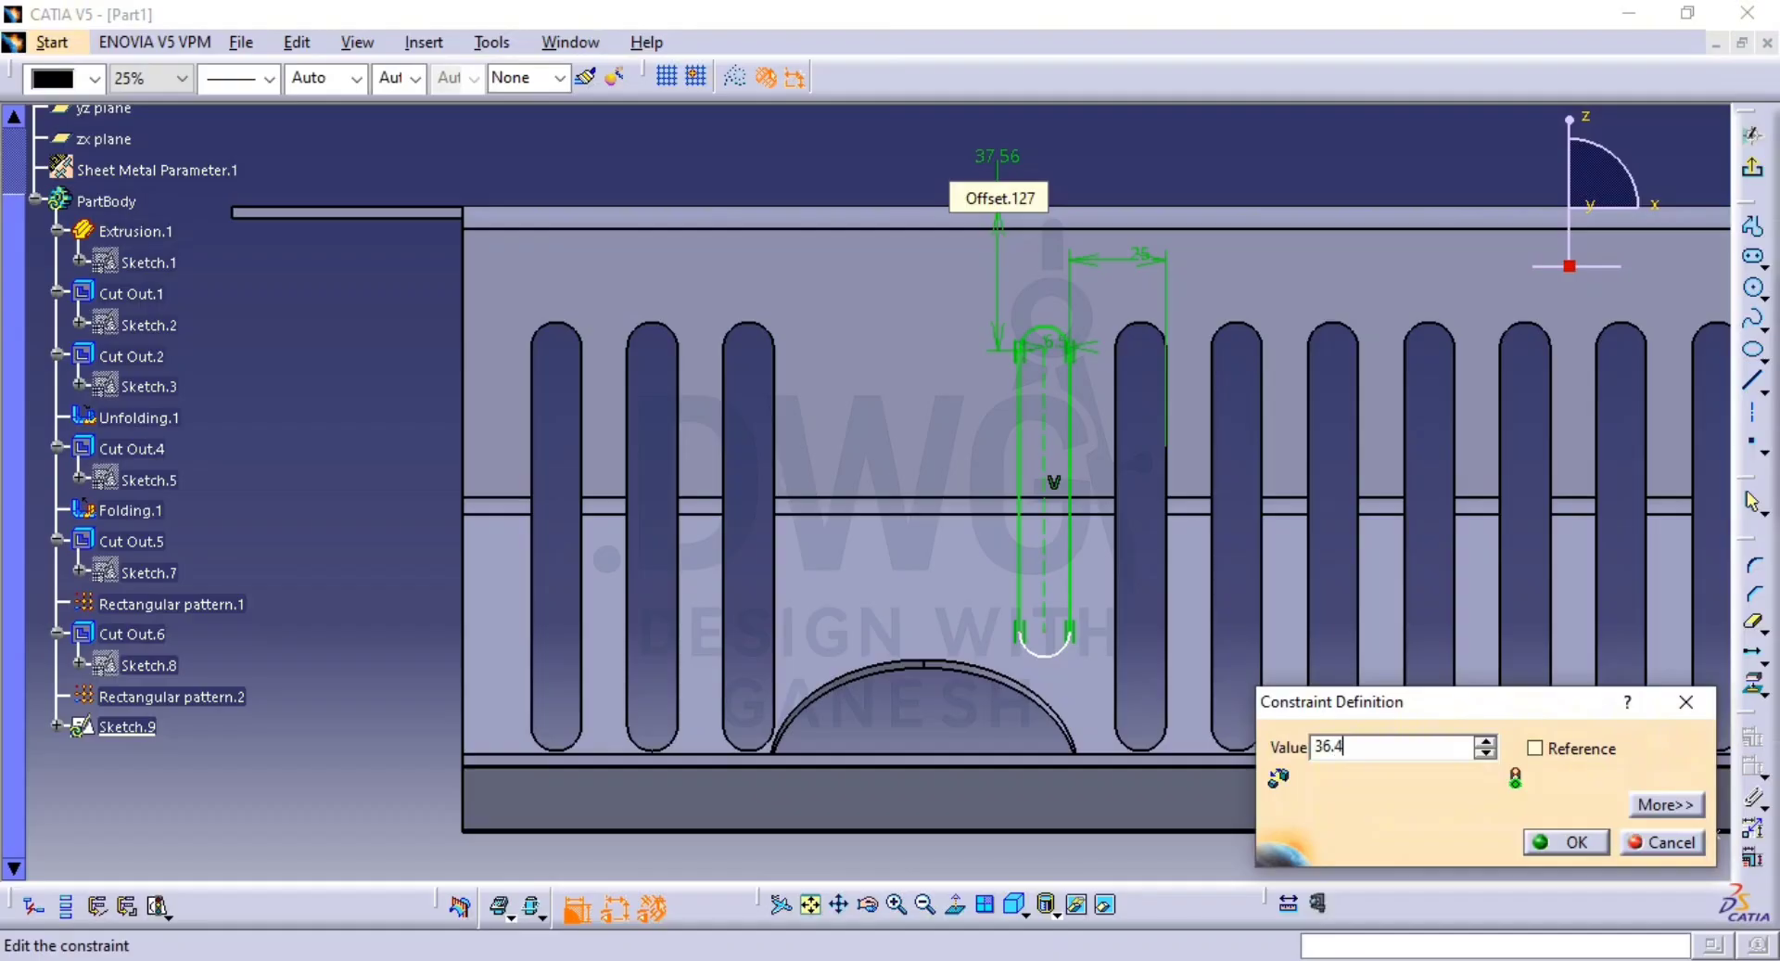
key("Return")
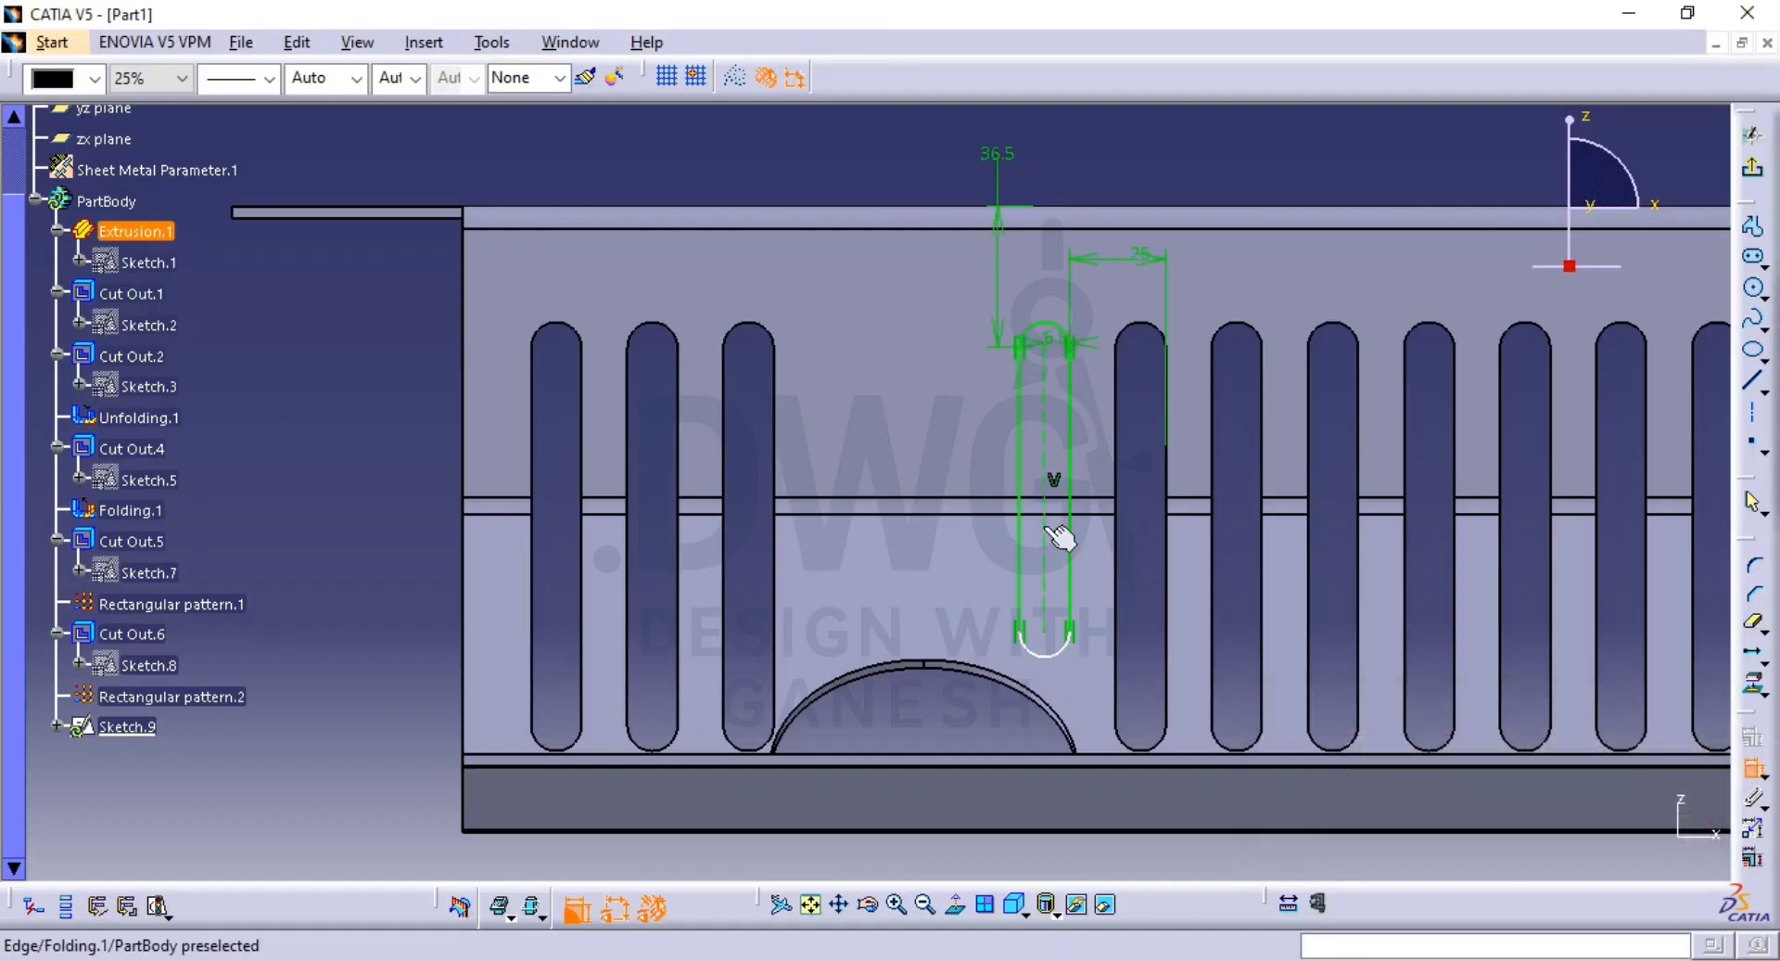
Dimension the elongated hole's vertical centreline and set the distance between its end centres to 80 mm.
left_click(1048, 567)
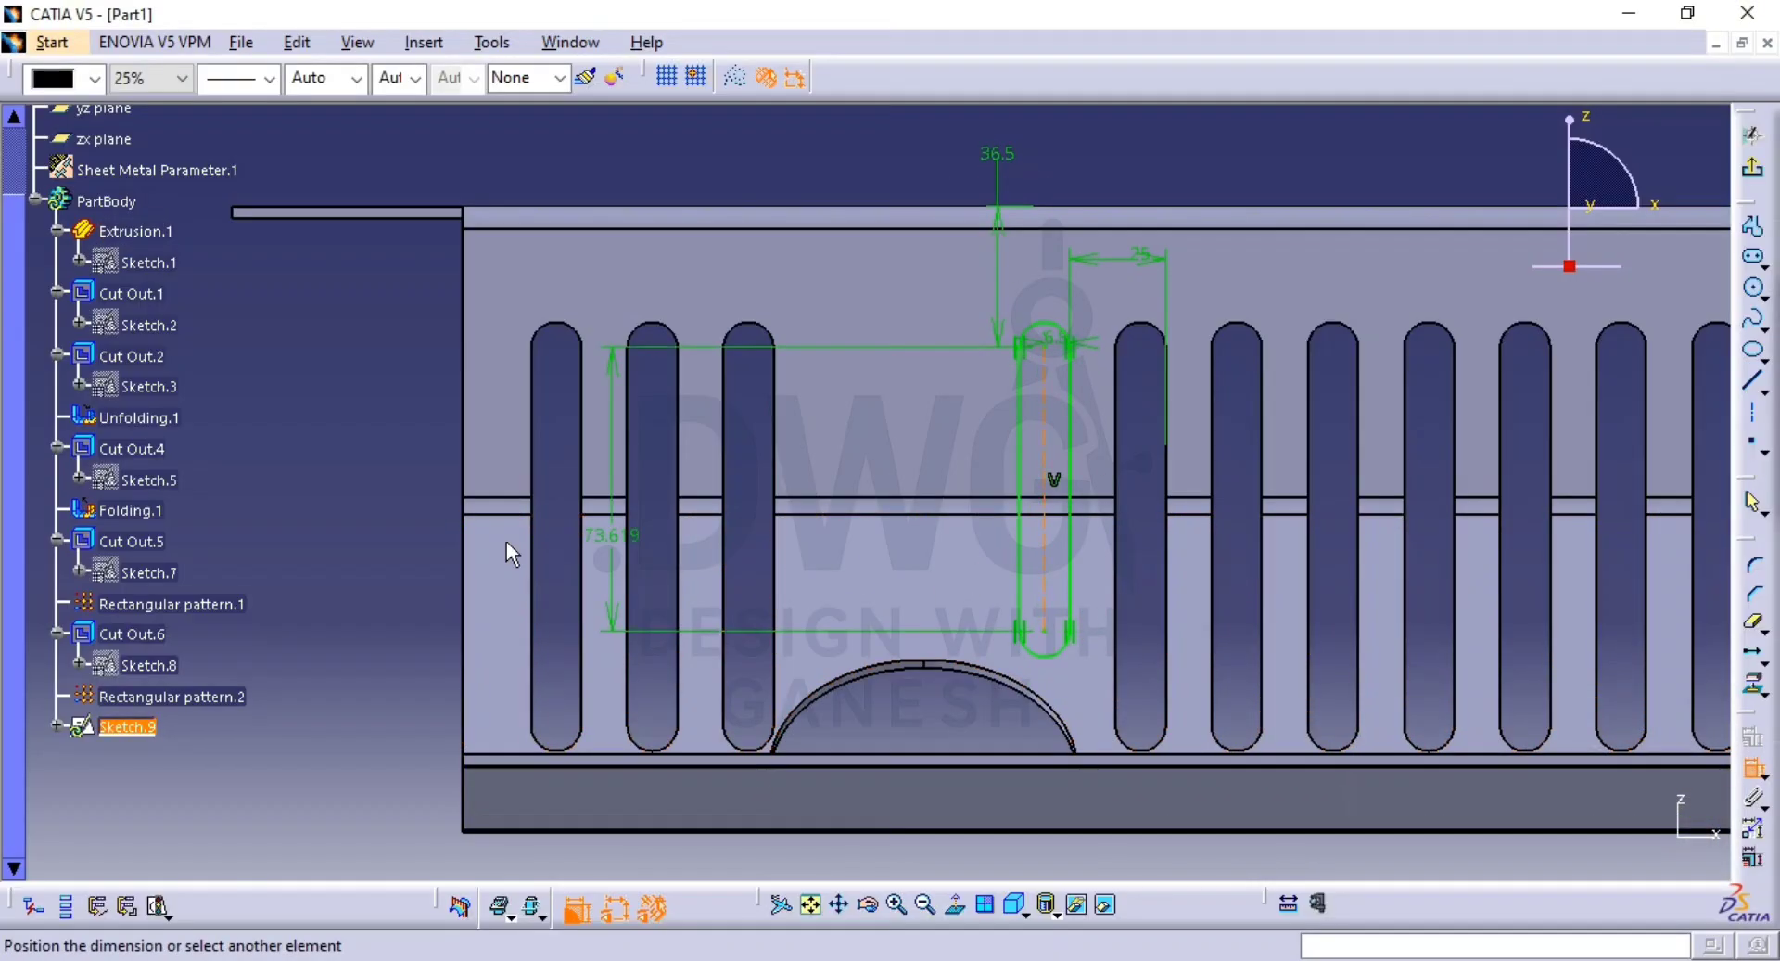
left_click(371, 467)
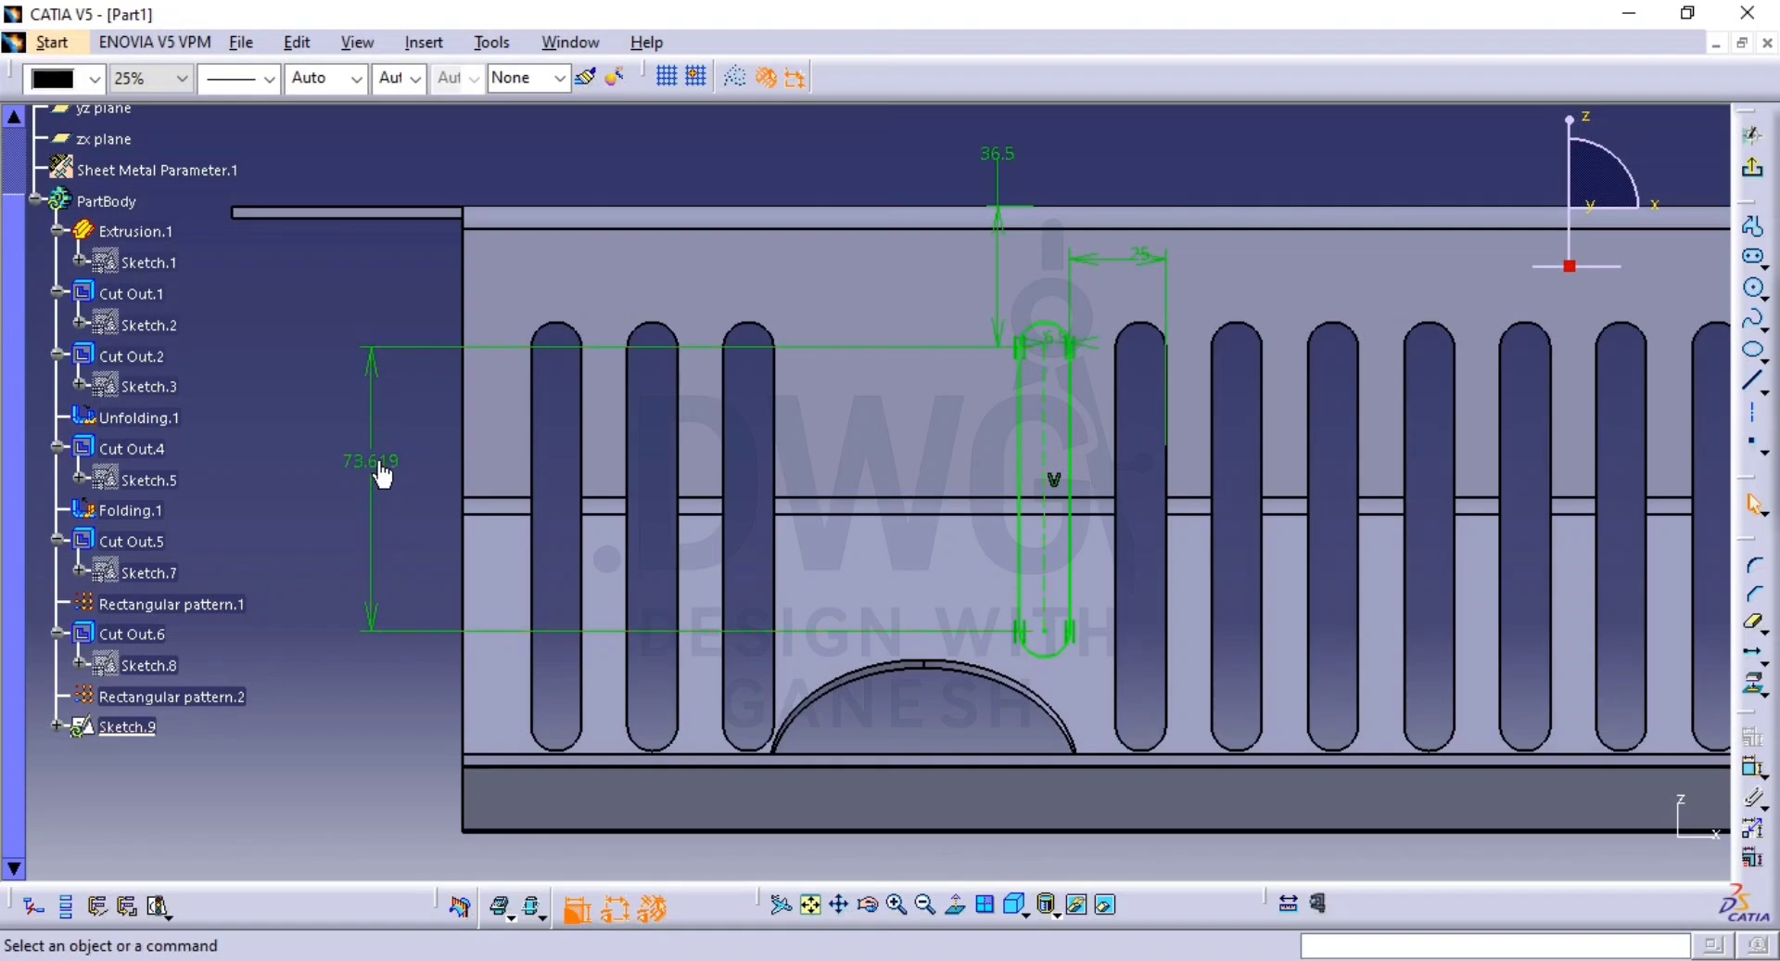
double_click(377, 472)
type("80")
key("Return")
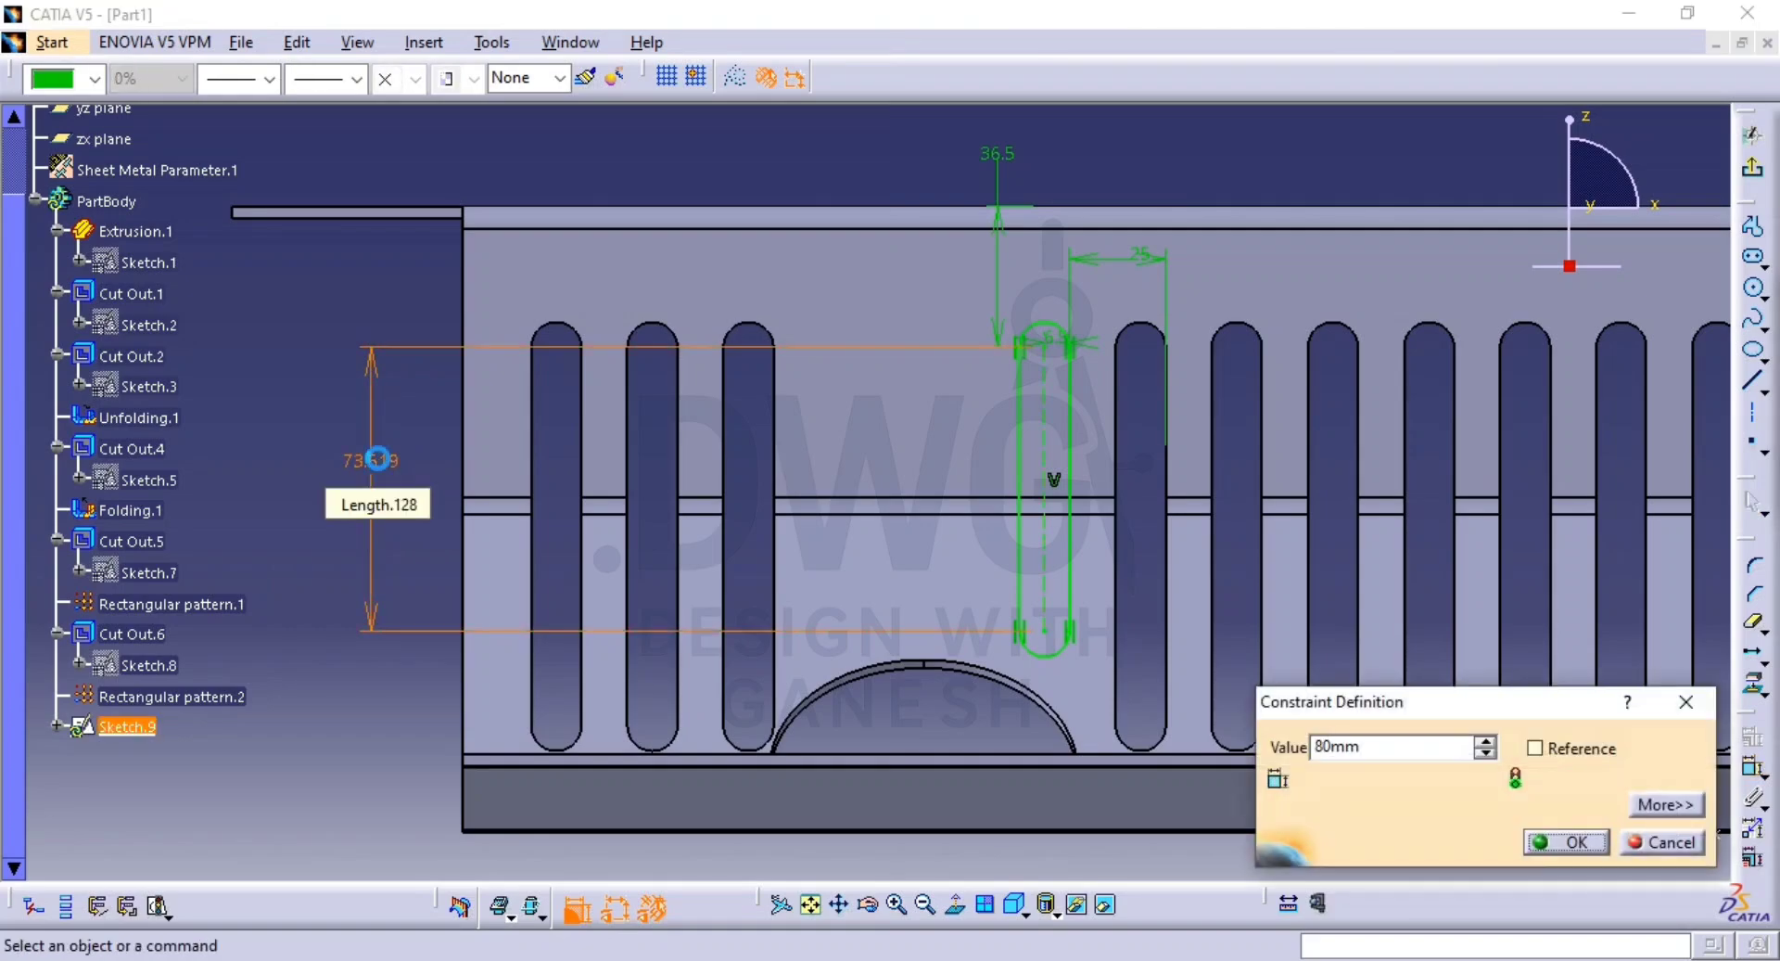
left_click(329, 508)
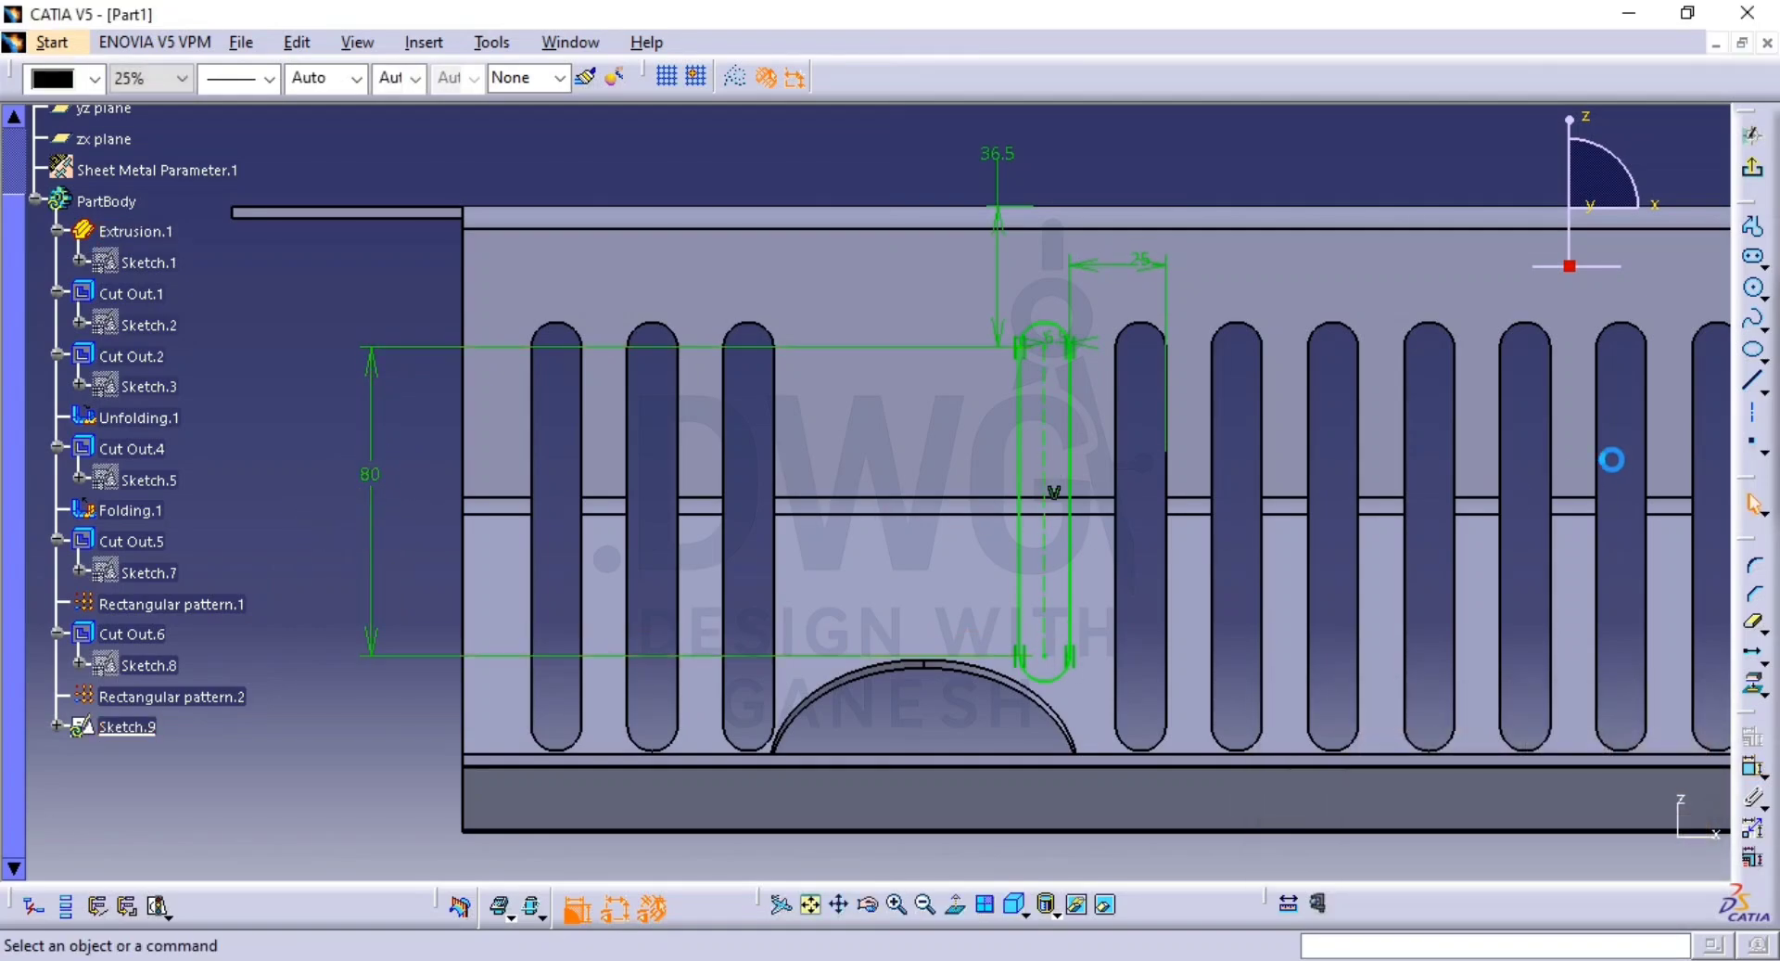
double_click(371, 478)
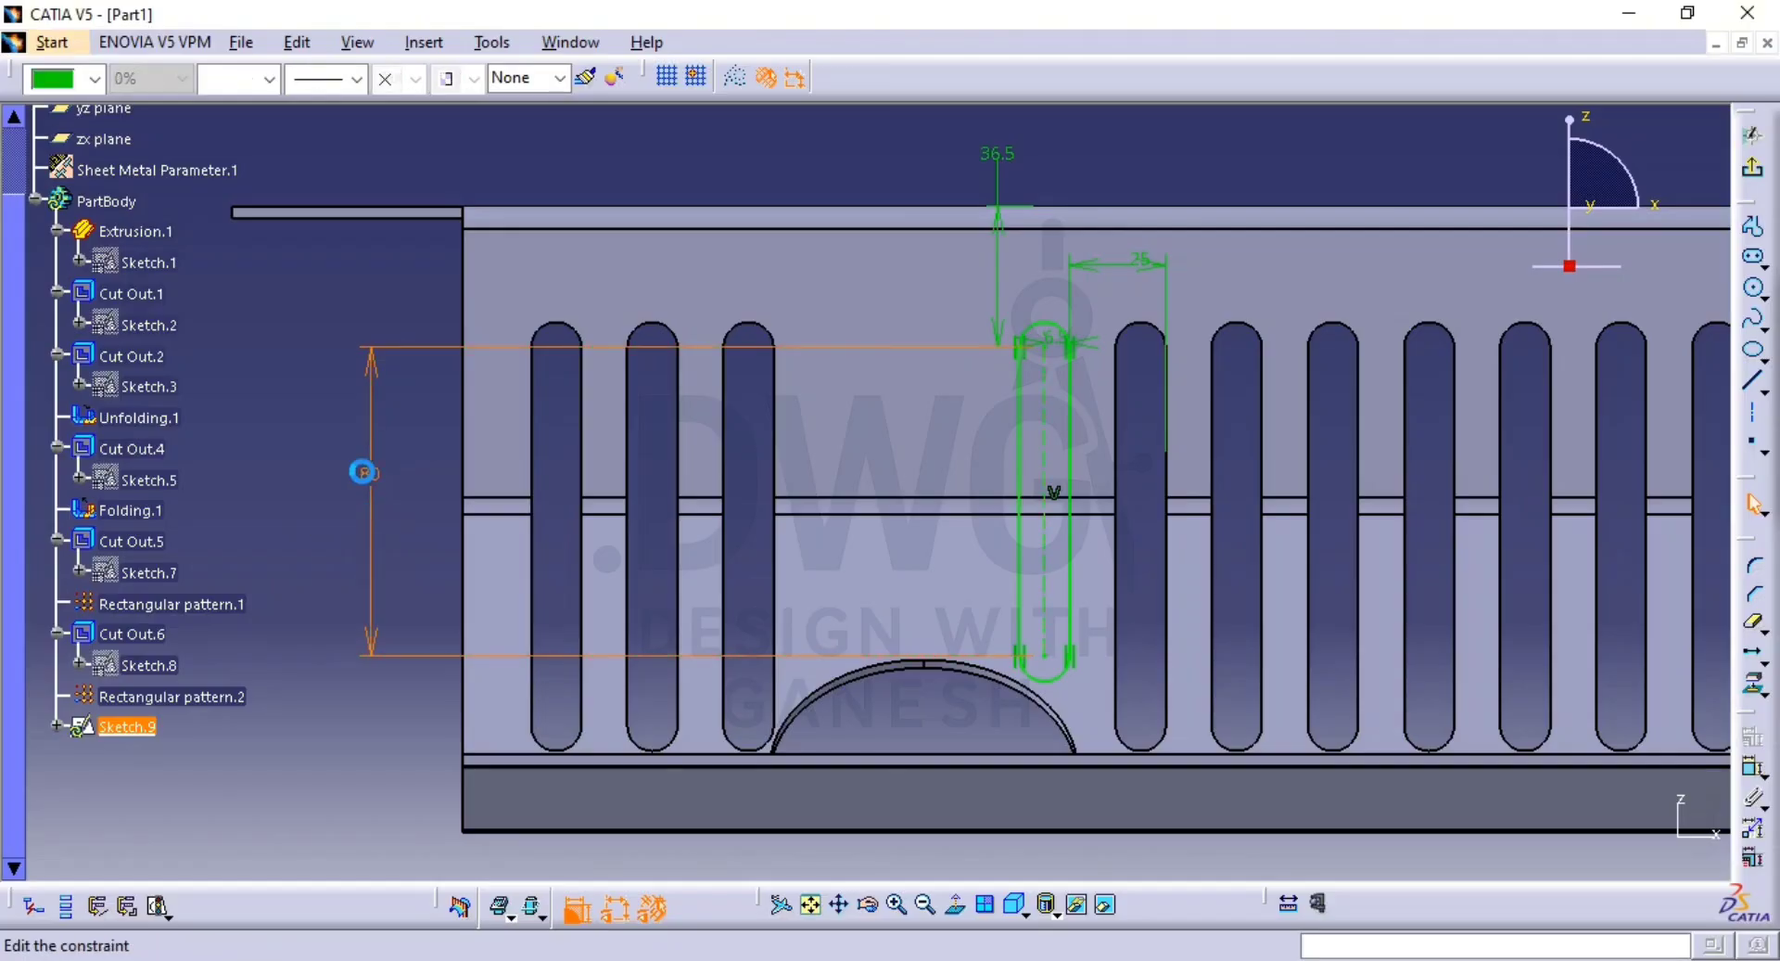
type("7")
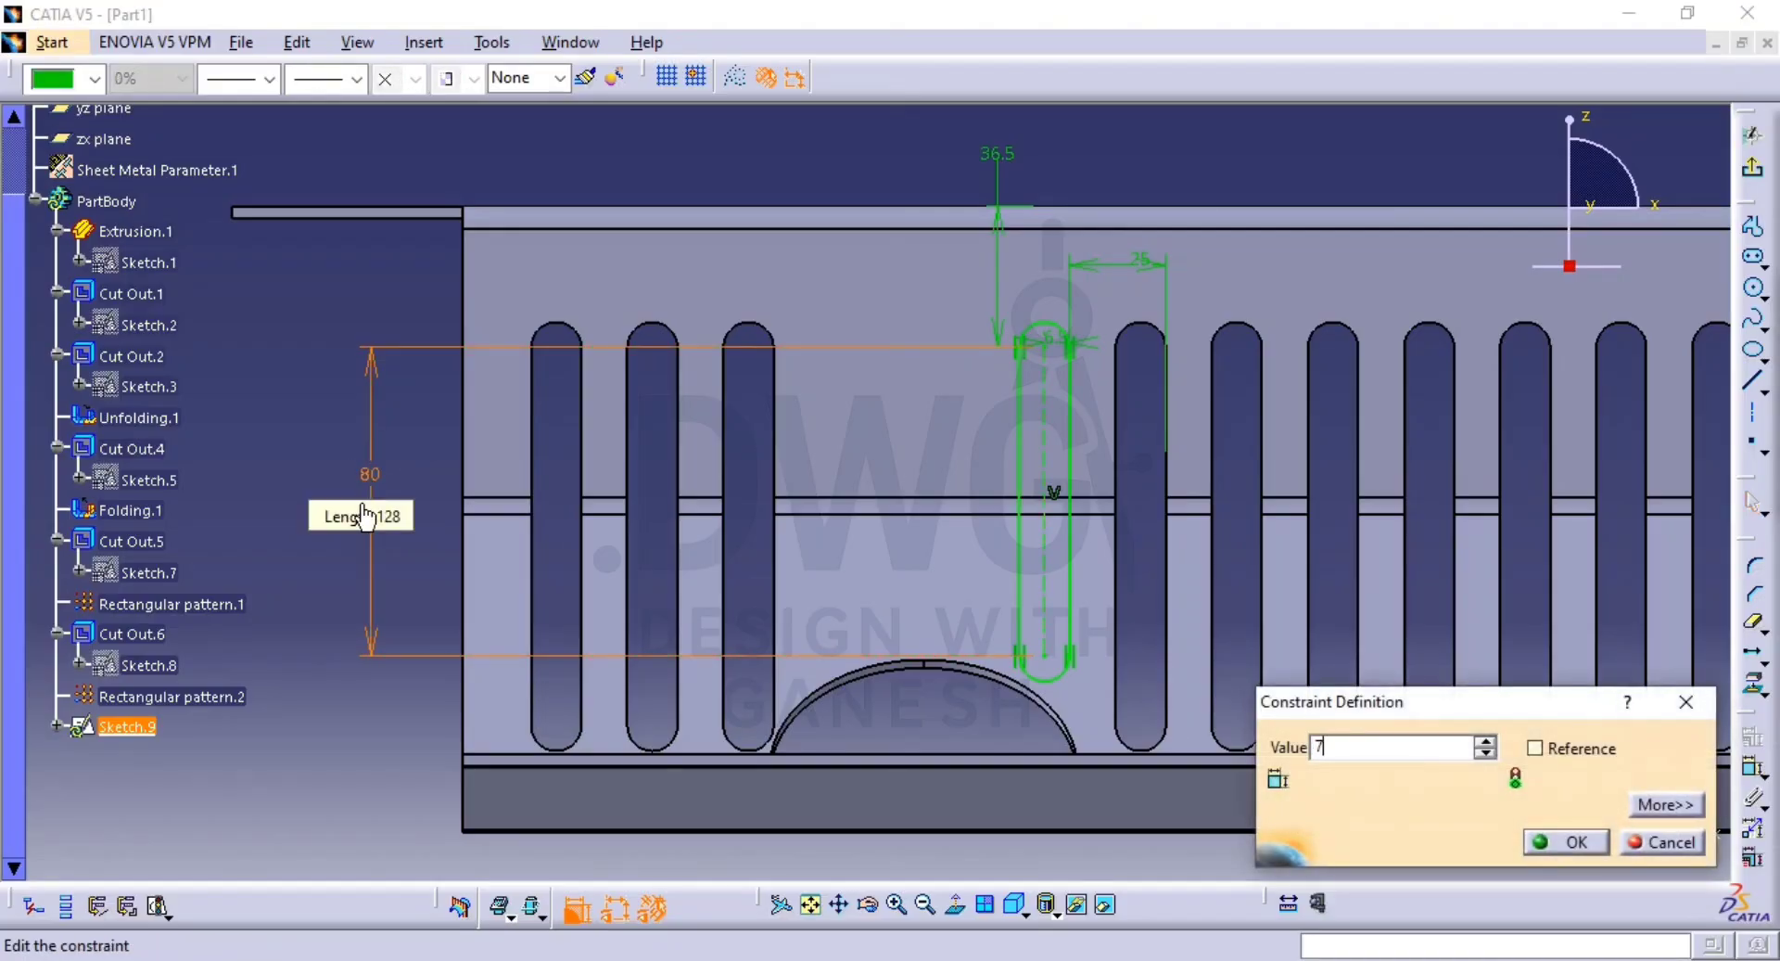
key("Return")
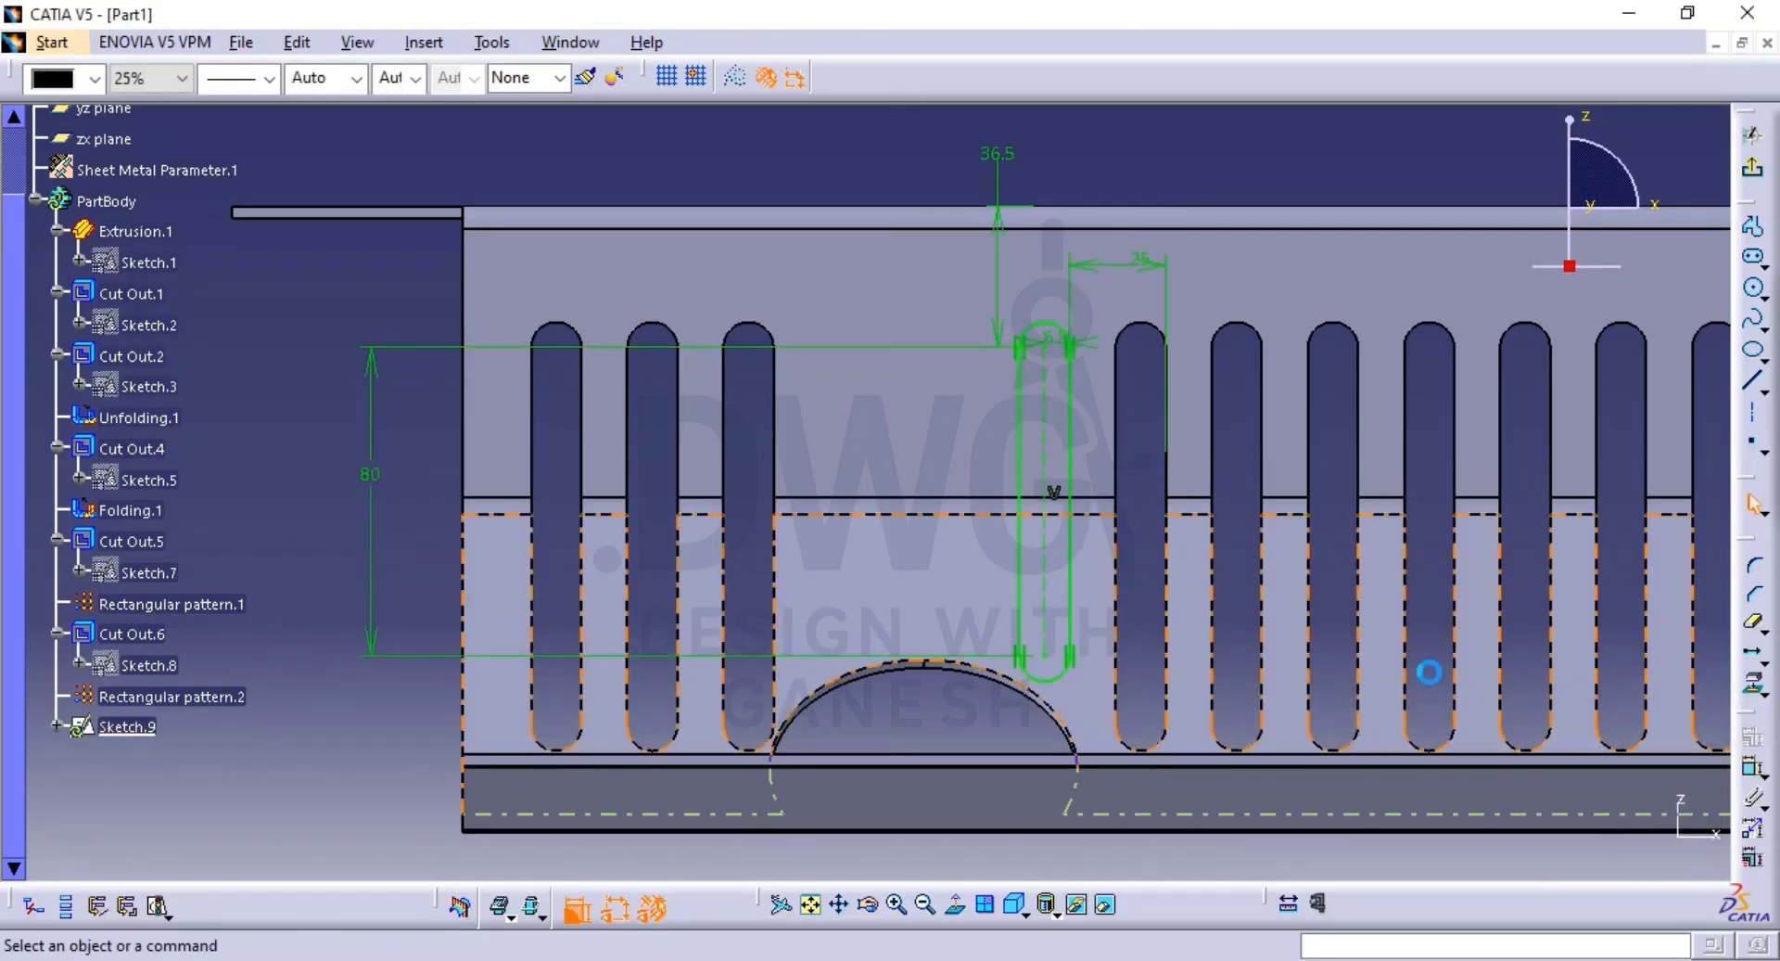
Translate two duplicates of the elongated hole towards the three-slot group at 25 mm spacing.
left_click_drag(1211, 152, 1002, 695)
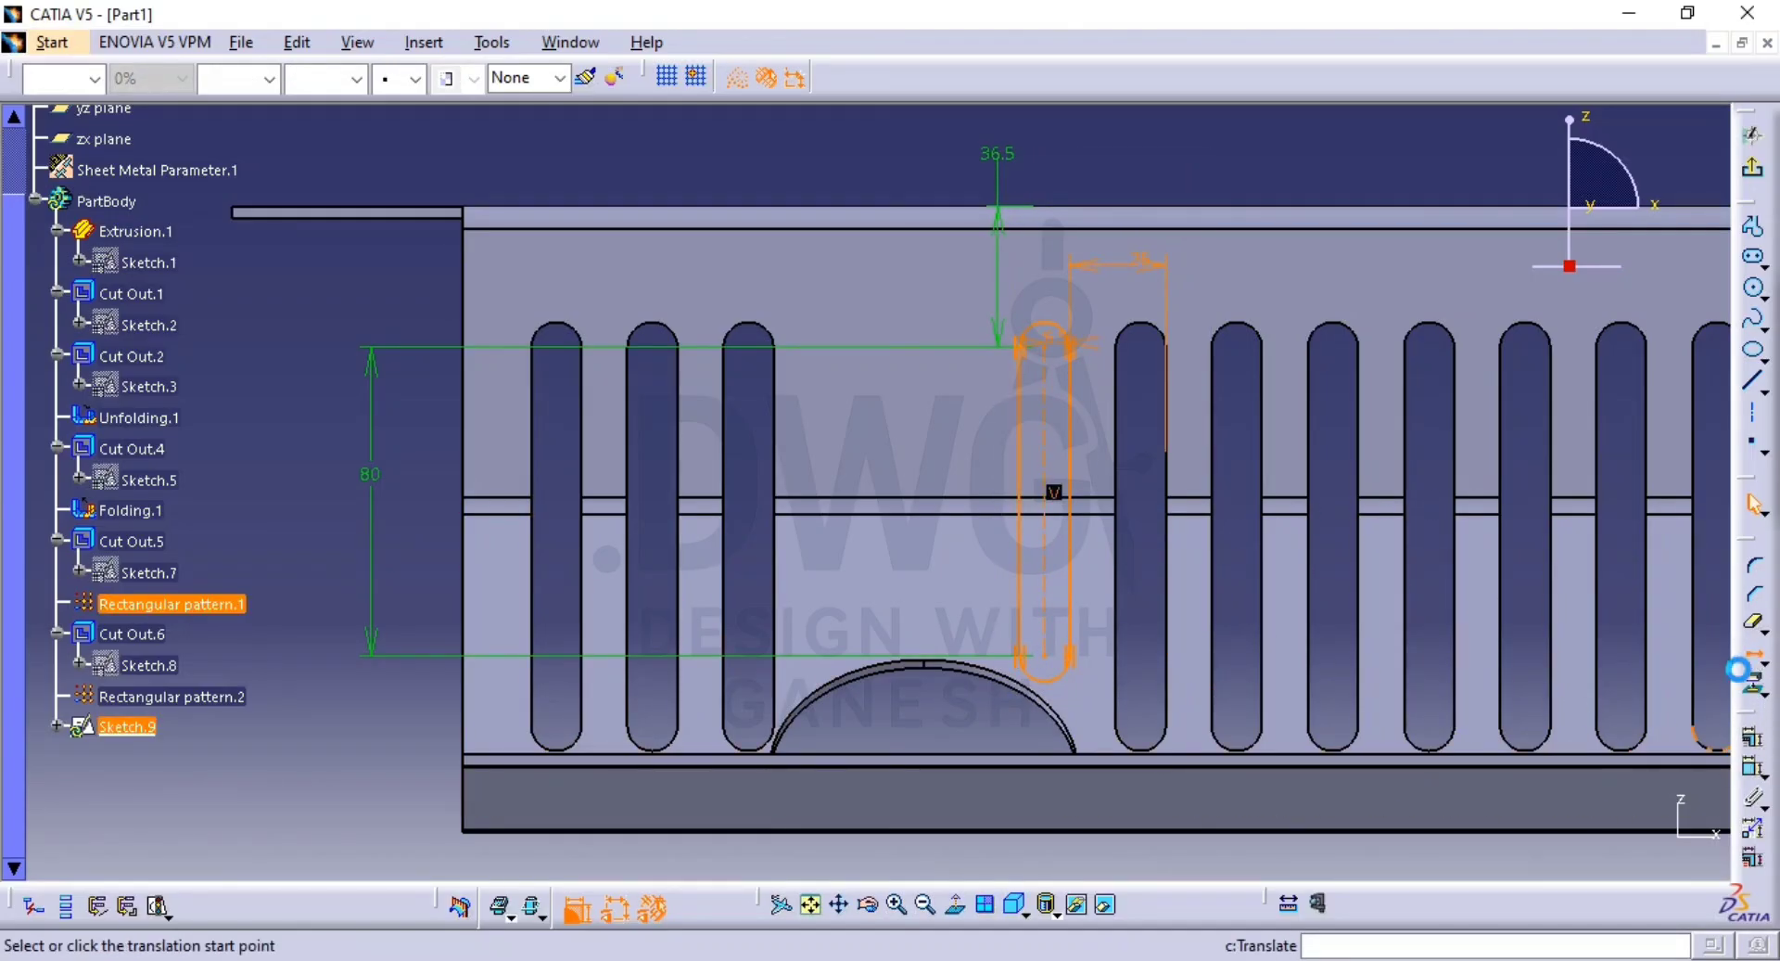
left_click(1046, 491)
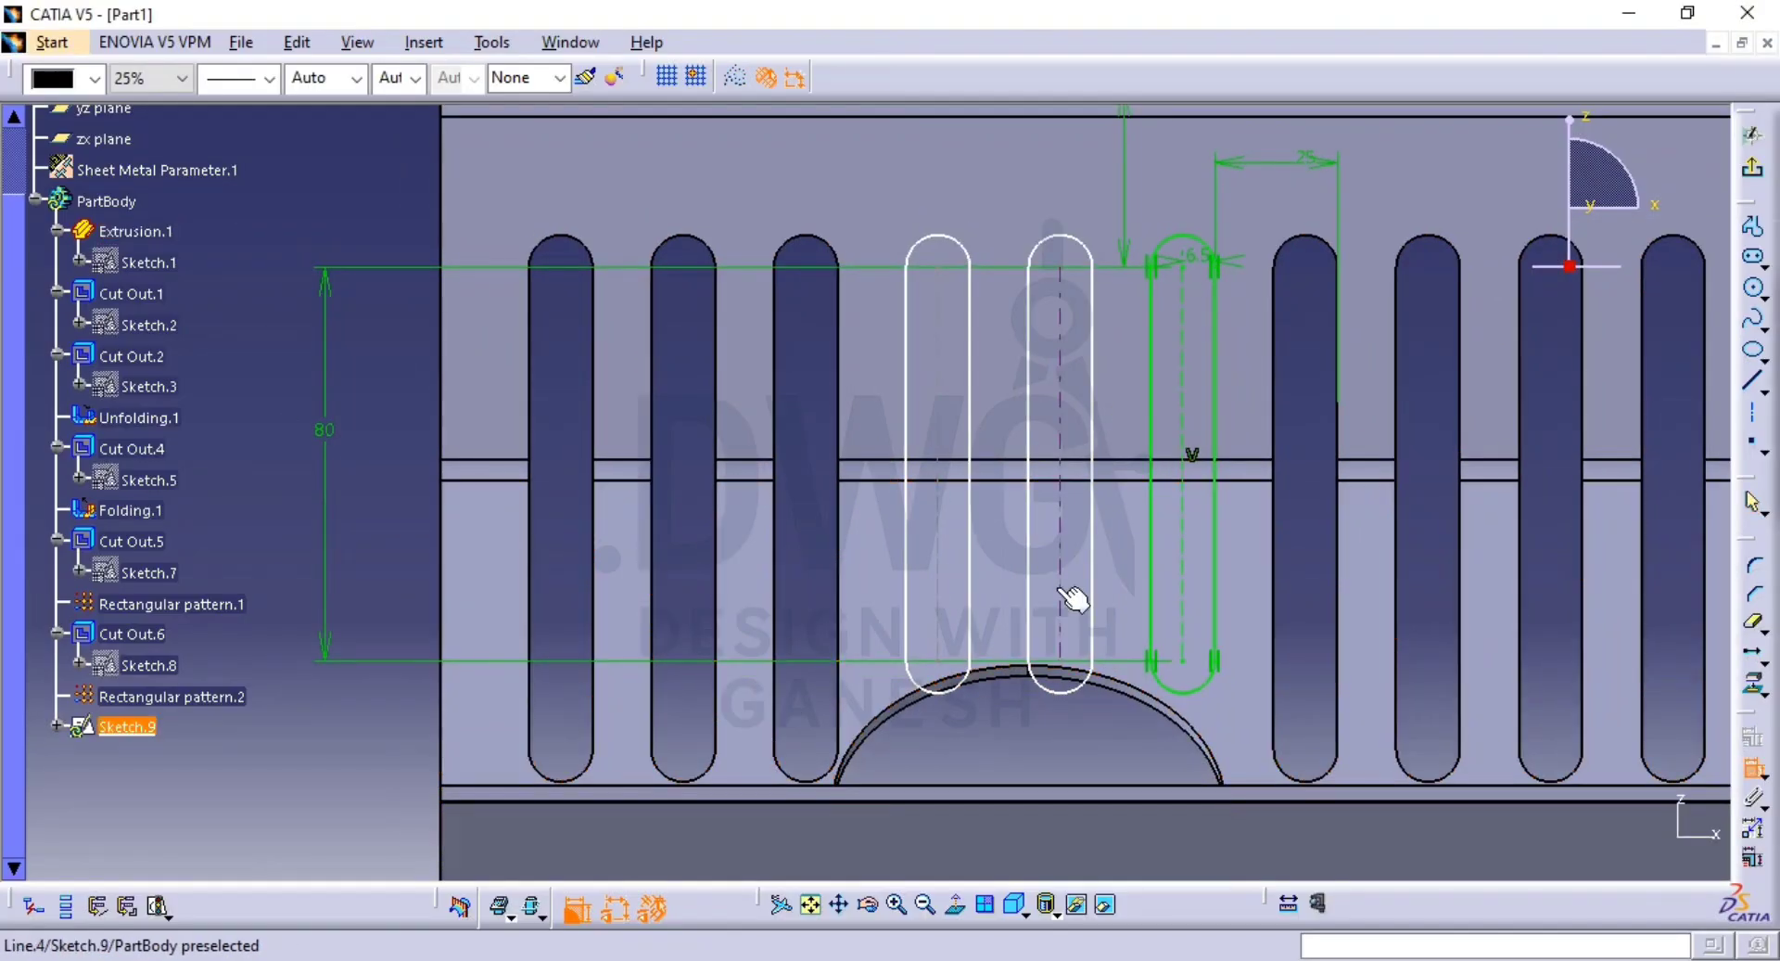
left_click(1060, 588)
left_click(1226, 436)
Make the duplicated holes' end arcs tangent to their straight sides, and set the middle hole's centre distance to 70 mm.
middle_click_drag(966, 270, 918, 159)
left_click(858, 364)
left_click(926, 464)
right_click(939, 370)
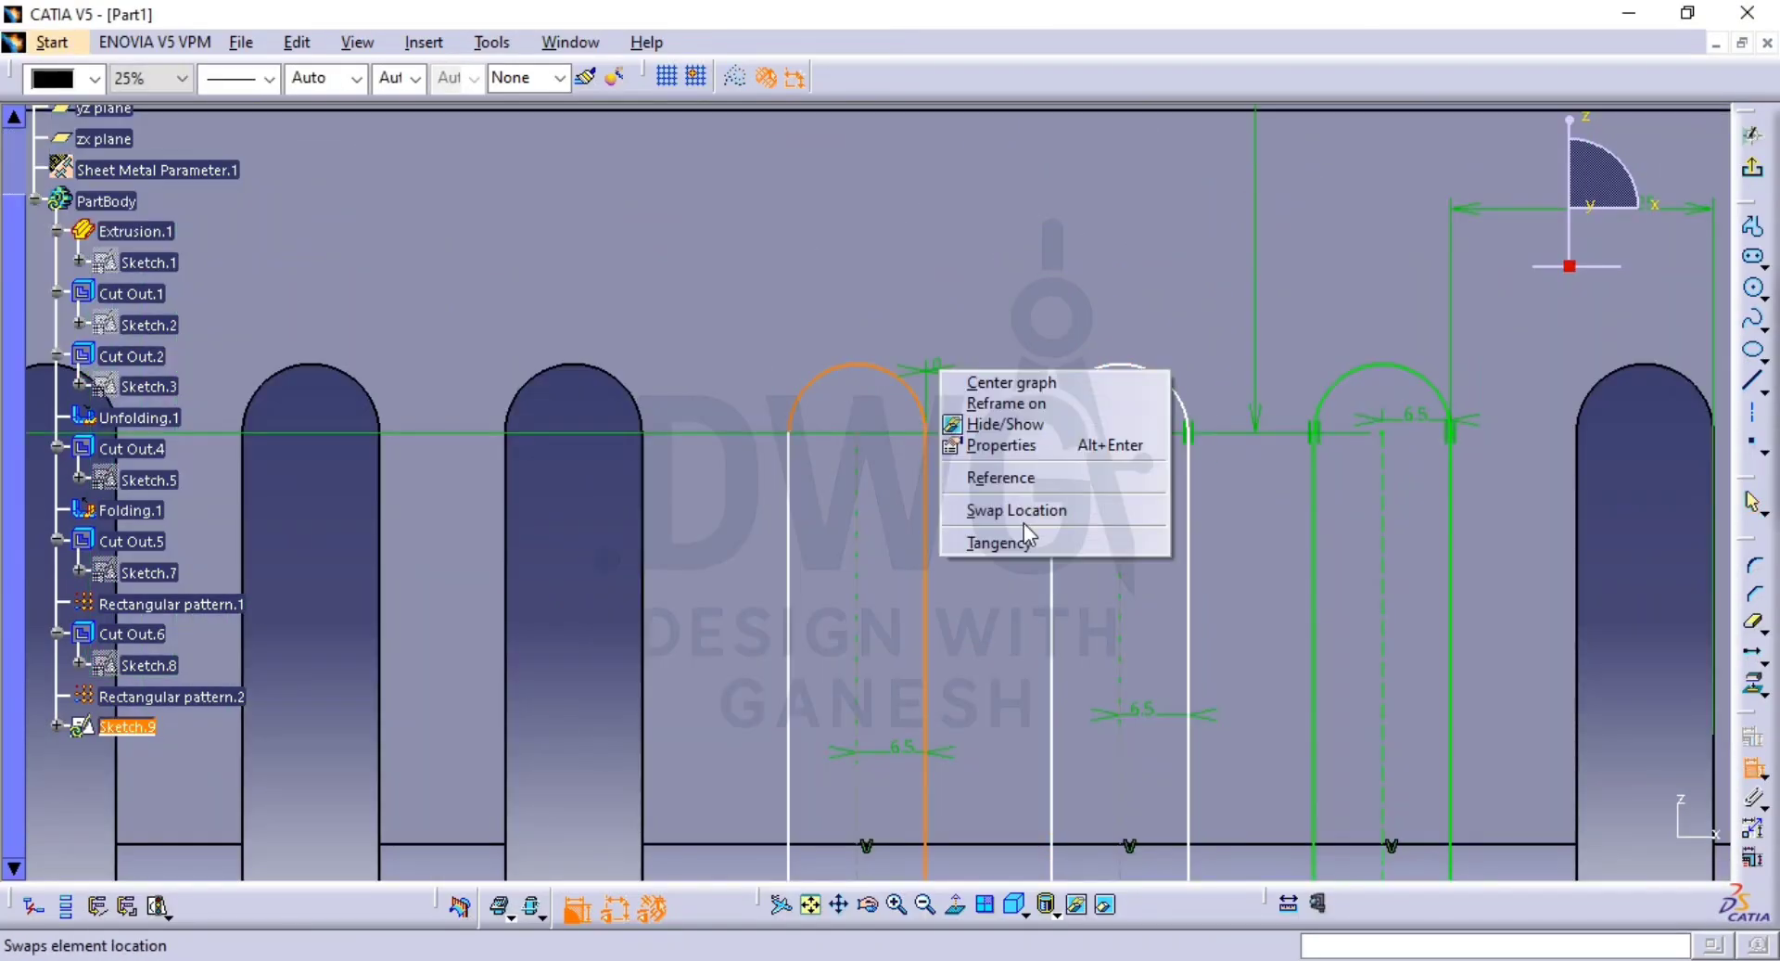
left_click(1010, 543)
middle_click_drag(1024, 543, 1042, 453)
left_click(967, 525)
right_click(1041, 454)
left_click(1101, 626)
middle_click_drag(1101, 626, 1132, 390)
left_click(1753, 769)
middle_click_drag(1020, 418, 1184, 364)
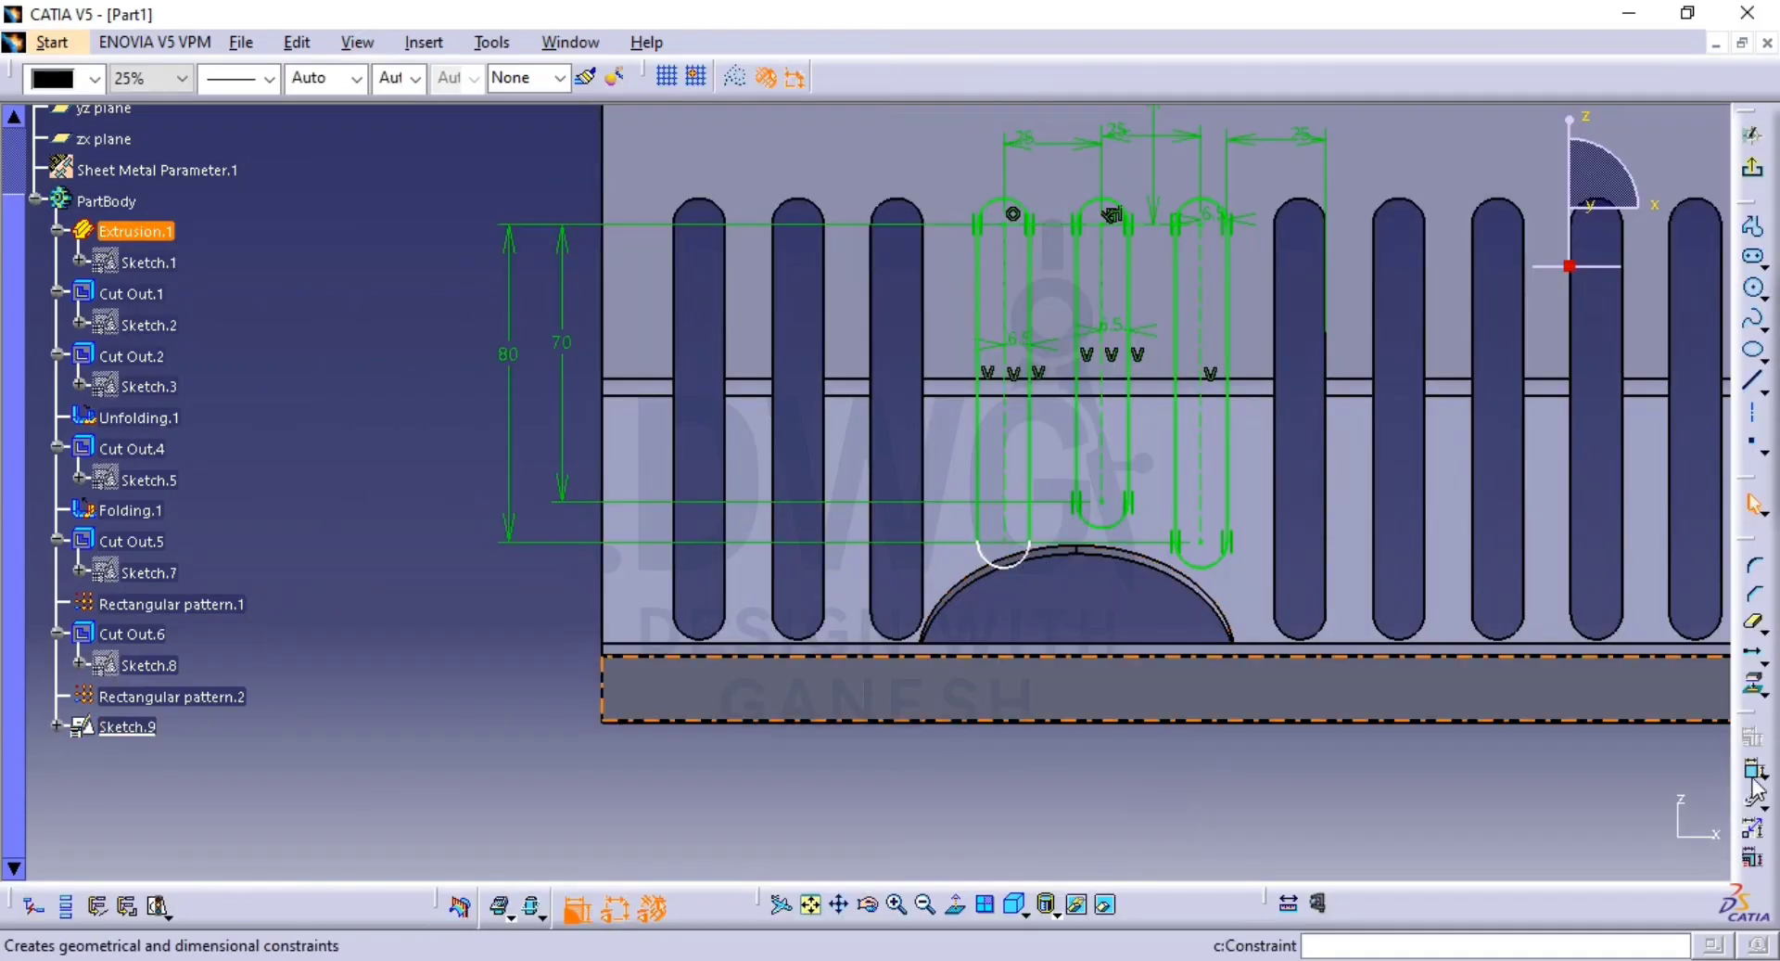
Try to set the centre distance of the hole nearest the 14-slot row to 75 mm, and undo the change.
middle_click_drag(1020, 482, 965, 461)
double_click(377, 294)
type("75")
key("Return")
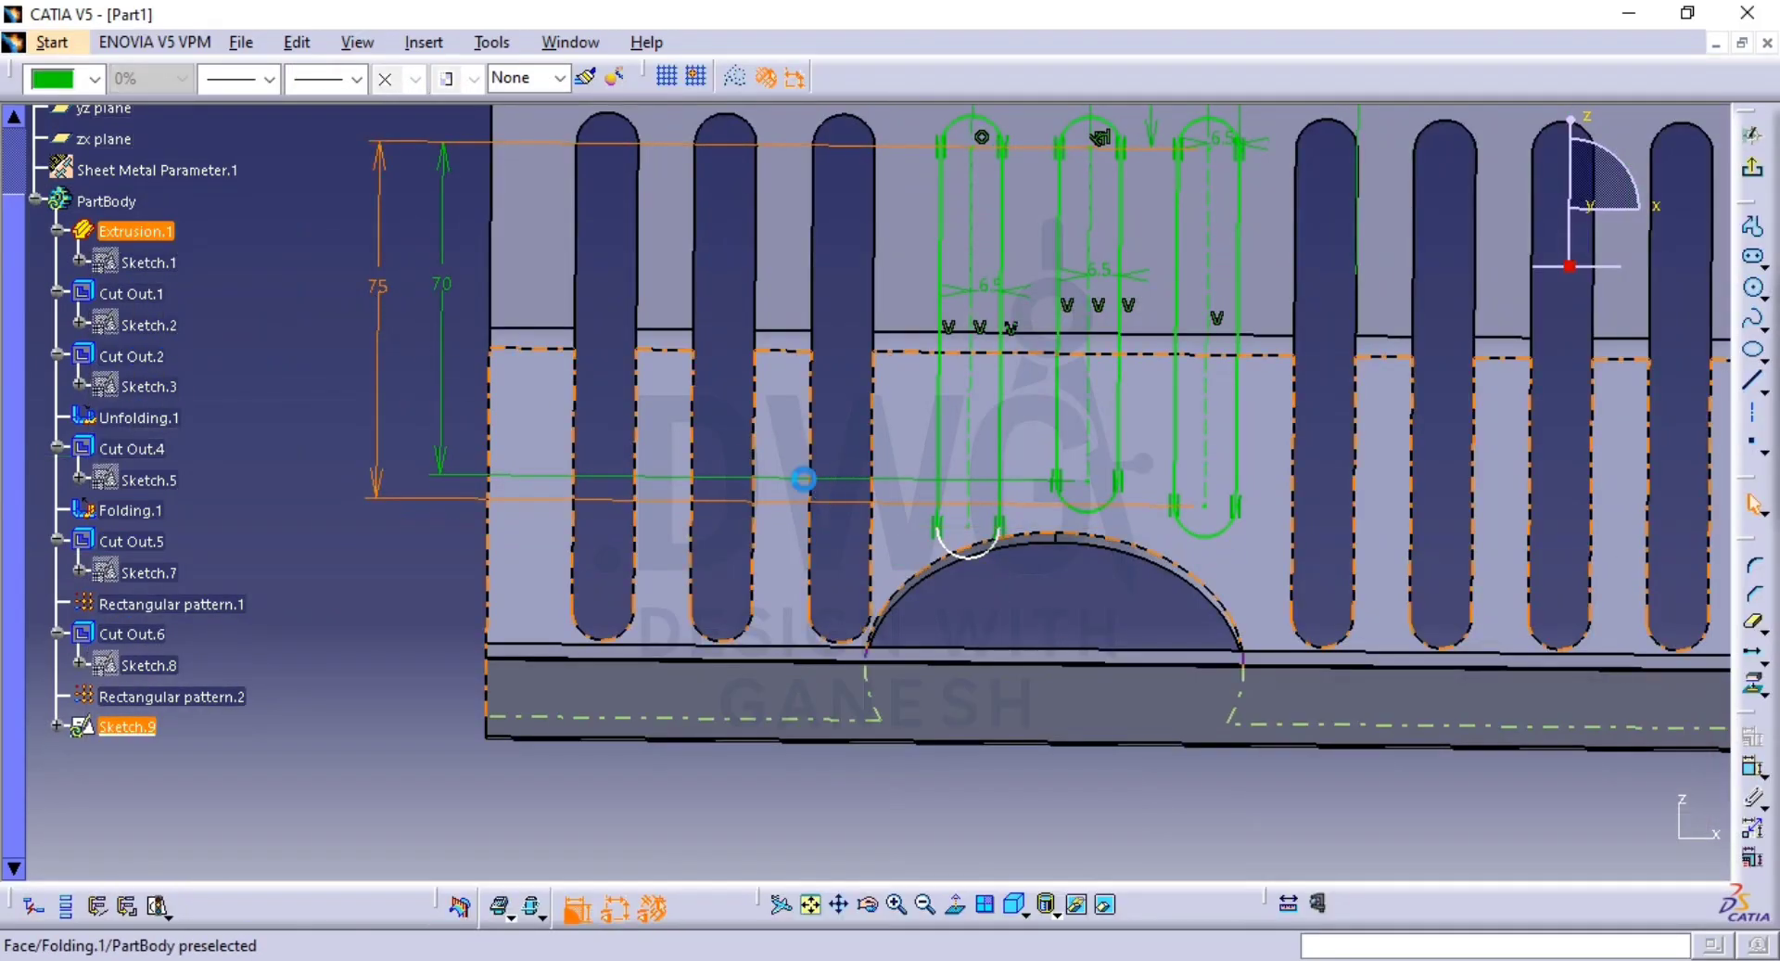
key("ctrl+z")
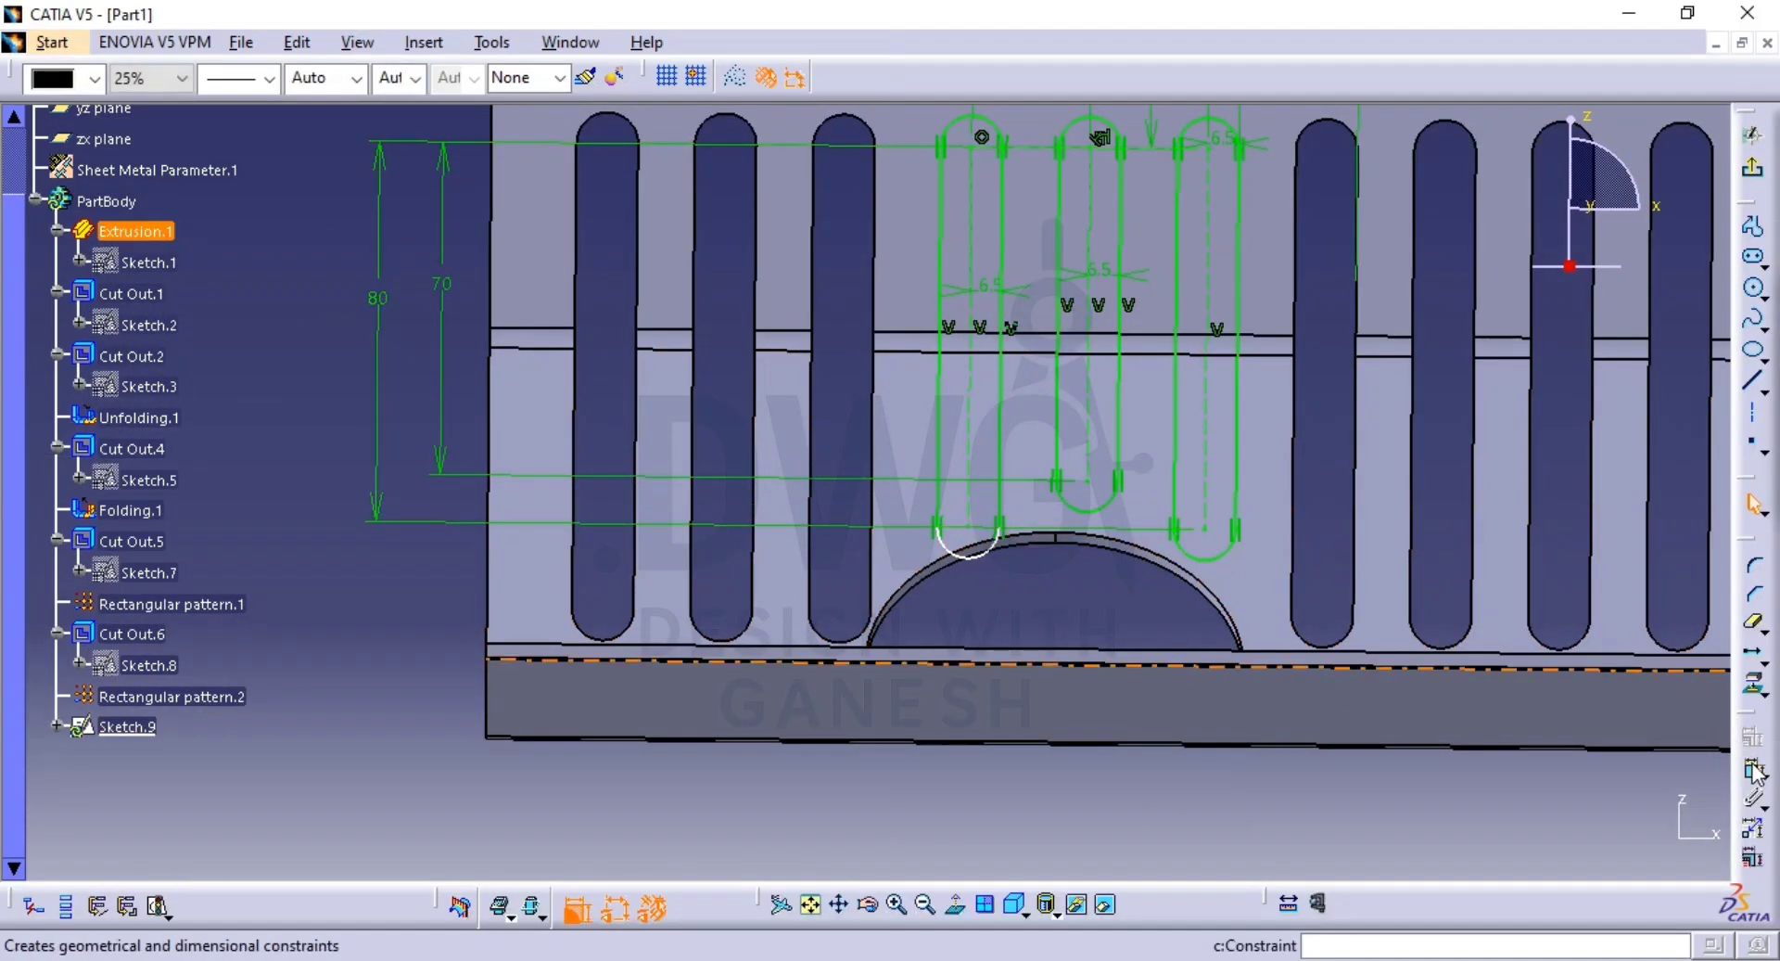
Dimension the centreline of the hole nearest the three-slot group and set its centre distance to 75 mm.
left_click(1755, 775)
left_click(983, 506)
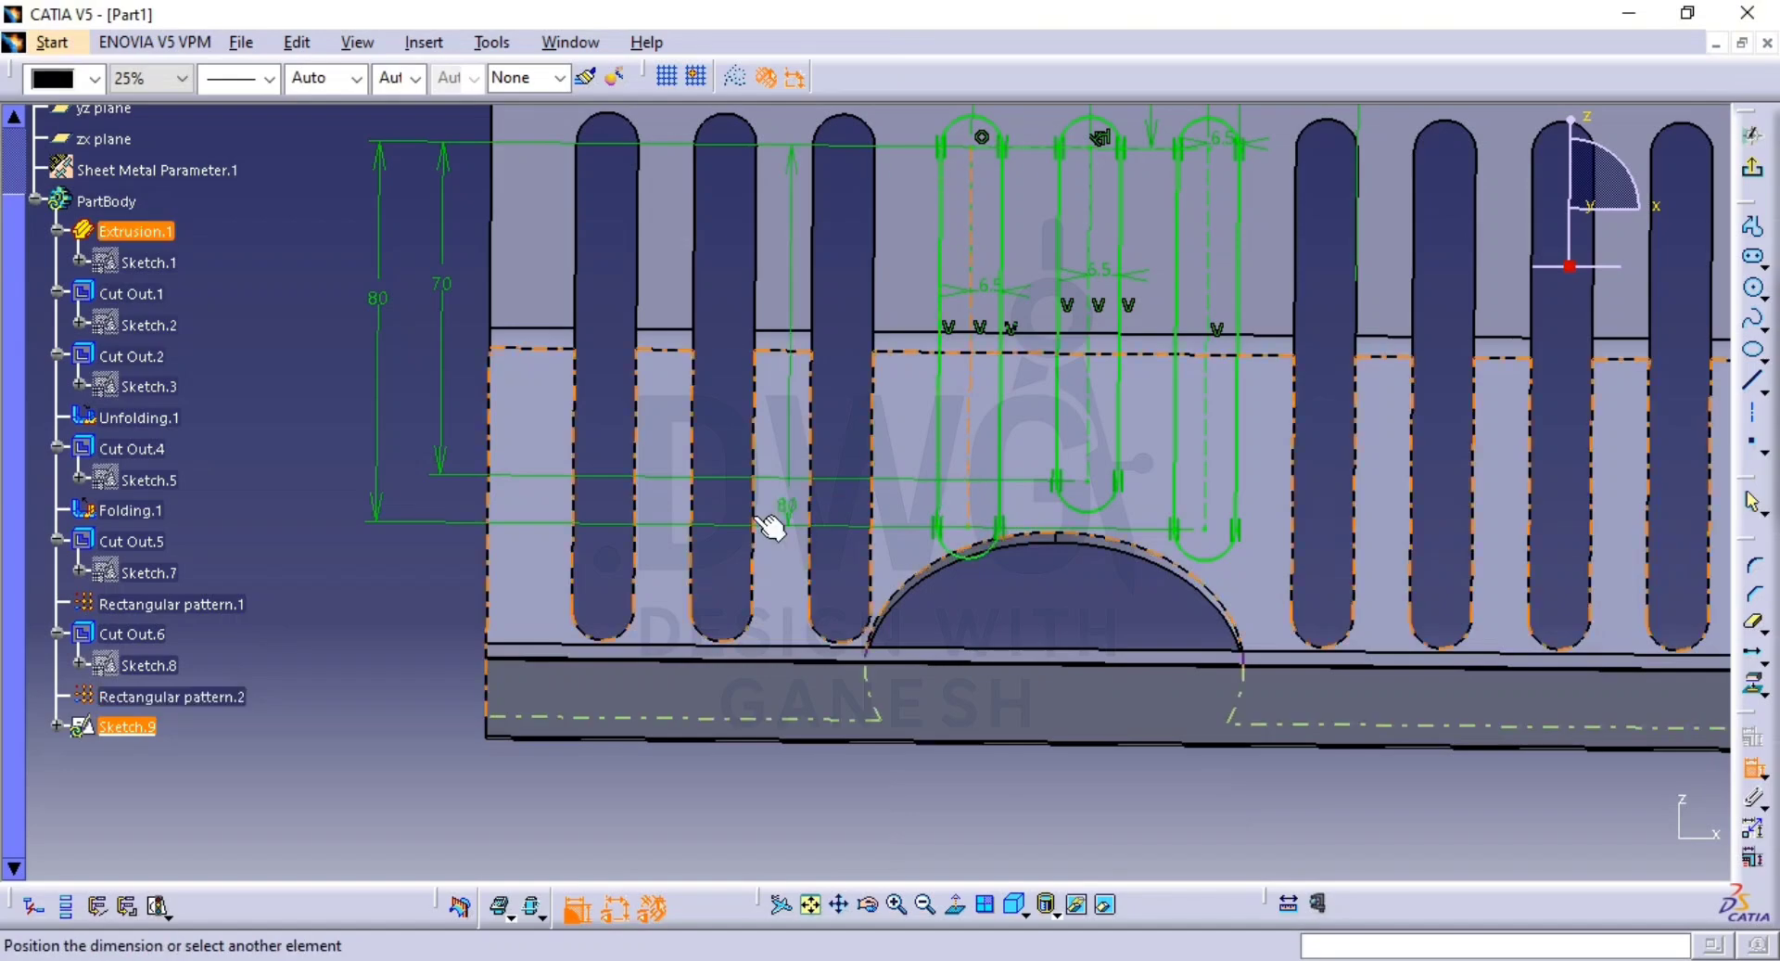
left_click(290, 376)
double_click(292, 383)
type("7")
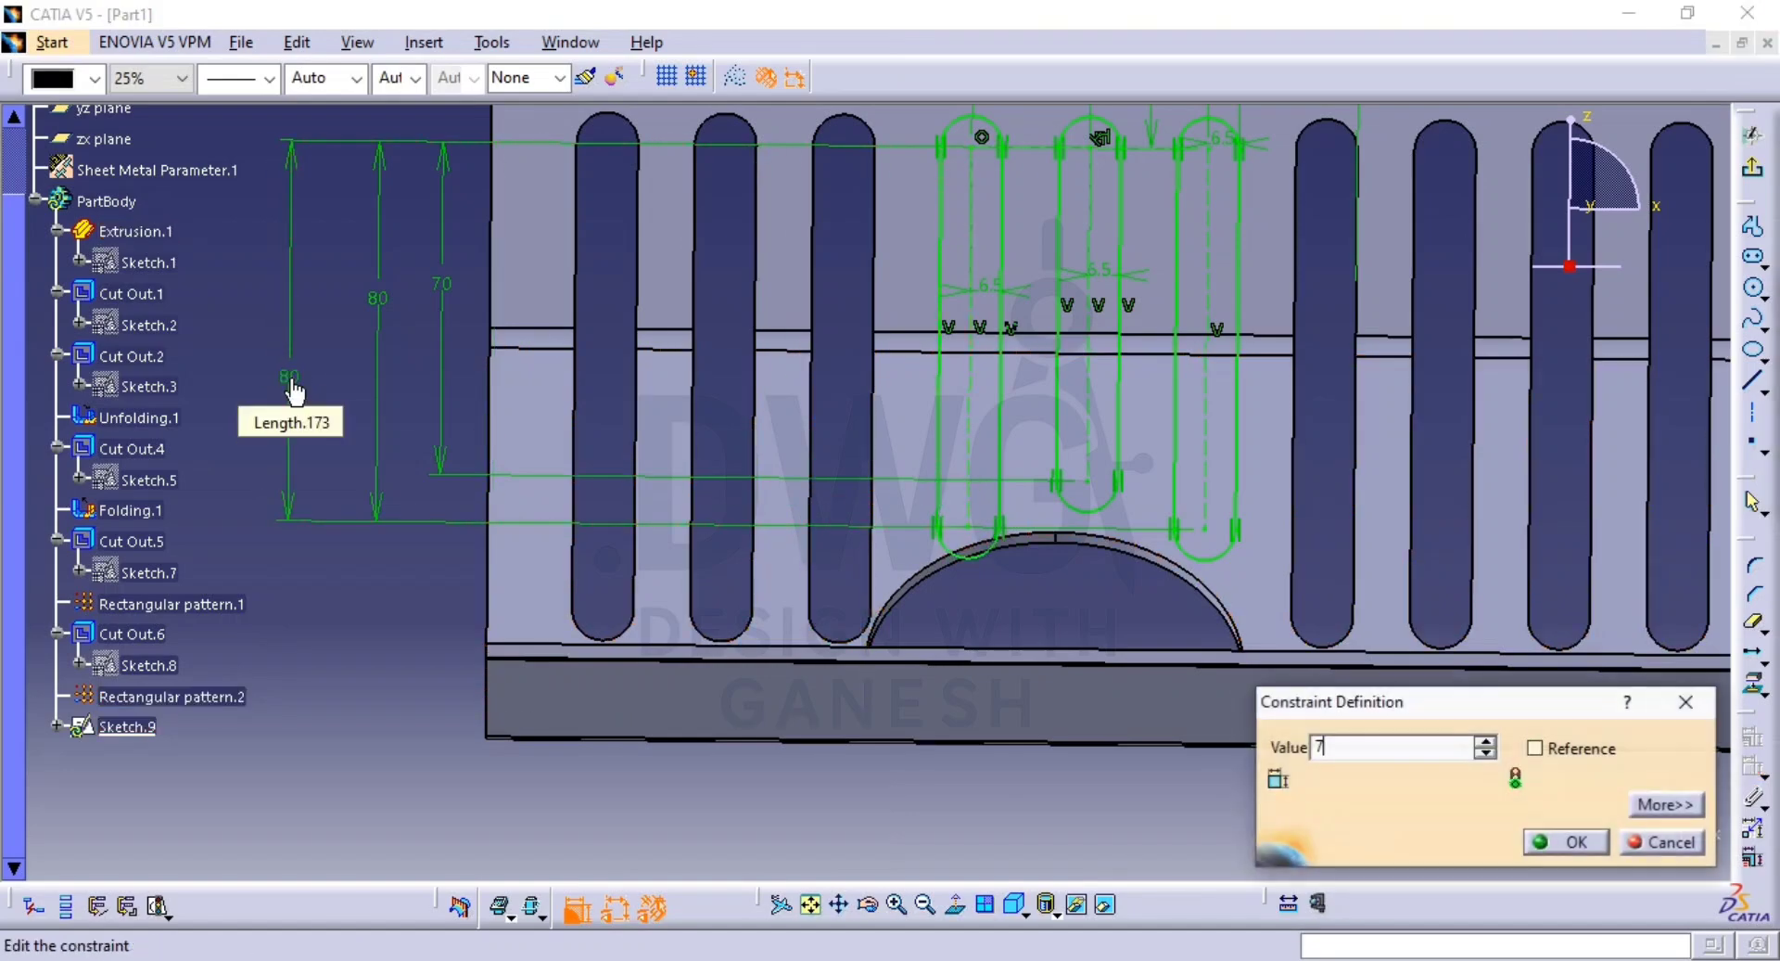
type("5")
key("Return")
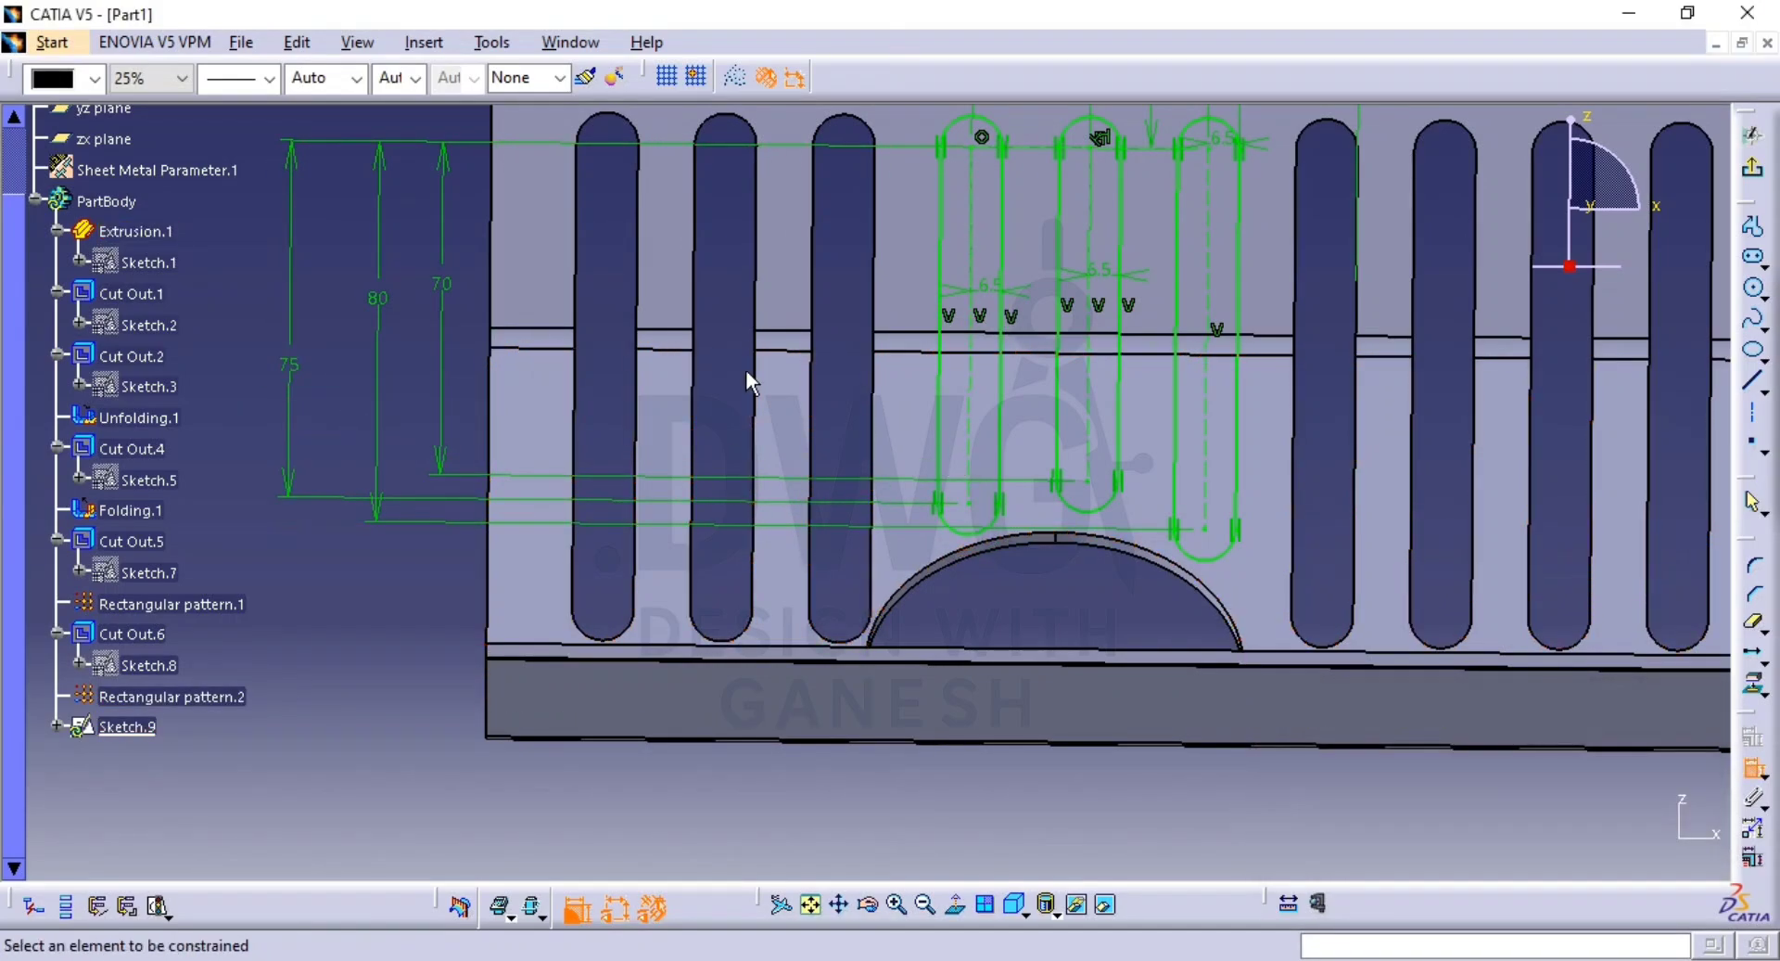
Exit the sketch and cut the three elongated holes as a Sheetmetal standard cutout with the end limit Up to next.
left_click(1752, 167)
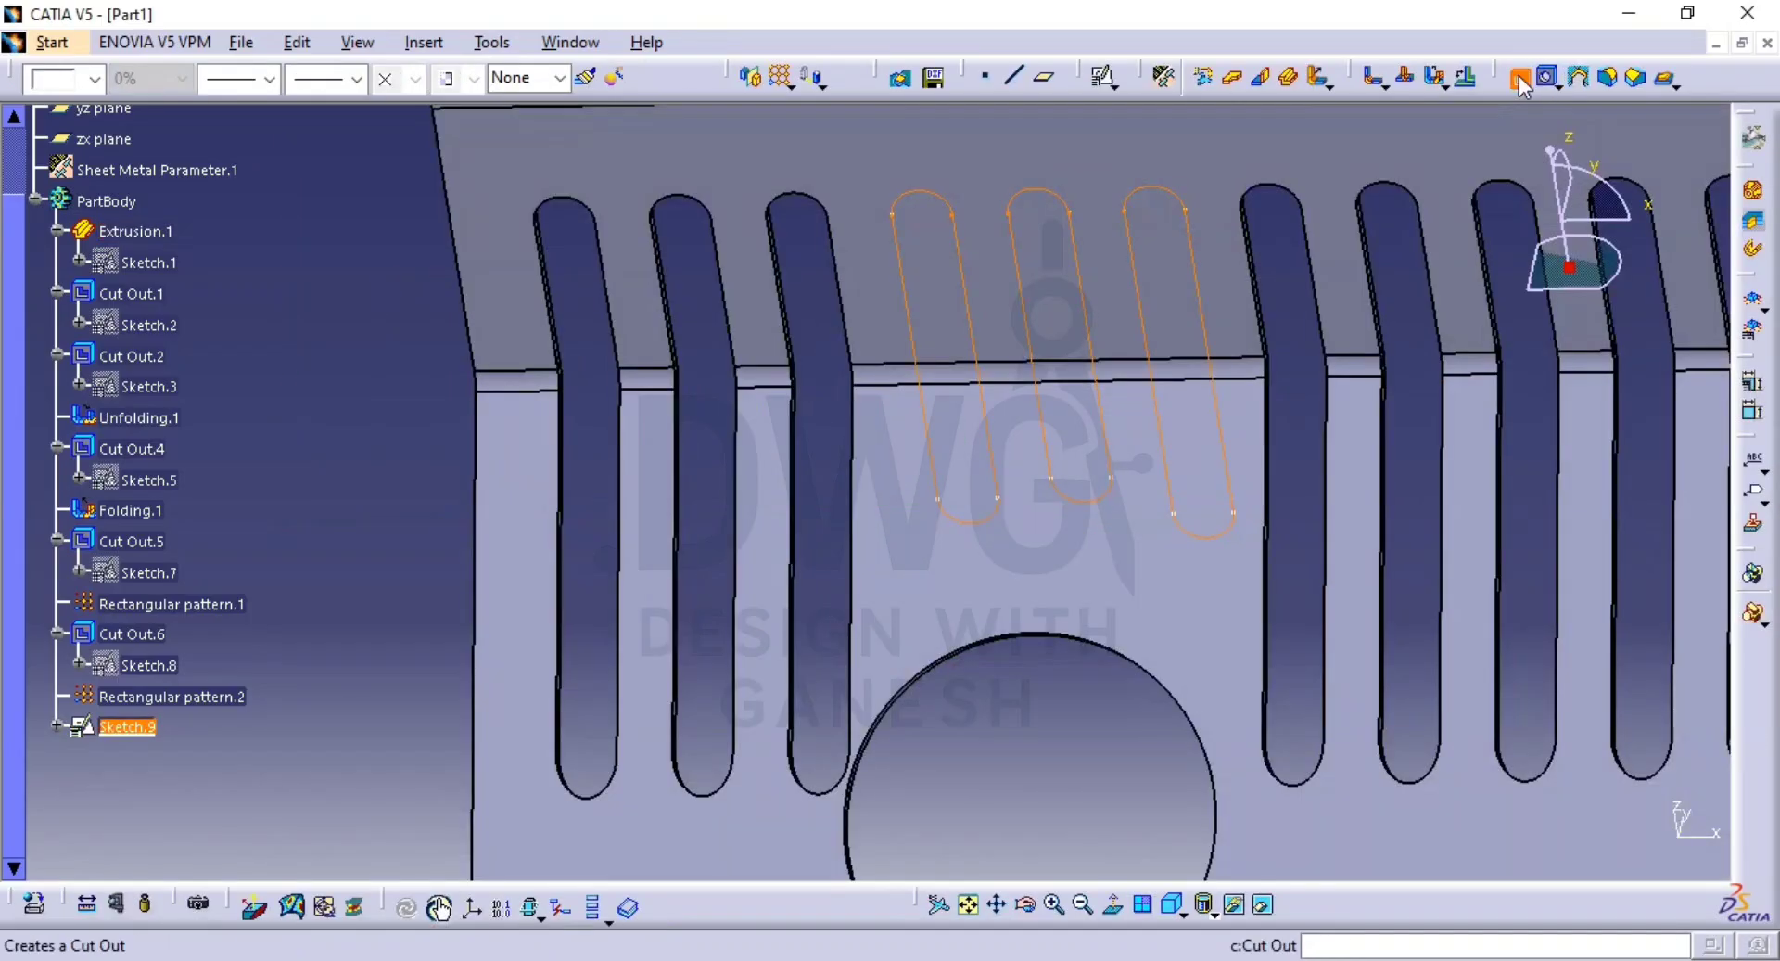
left_click(1521, 82)
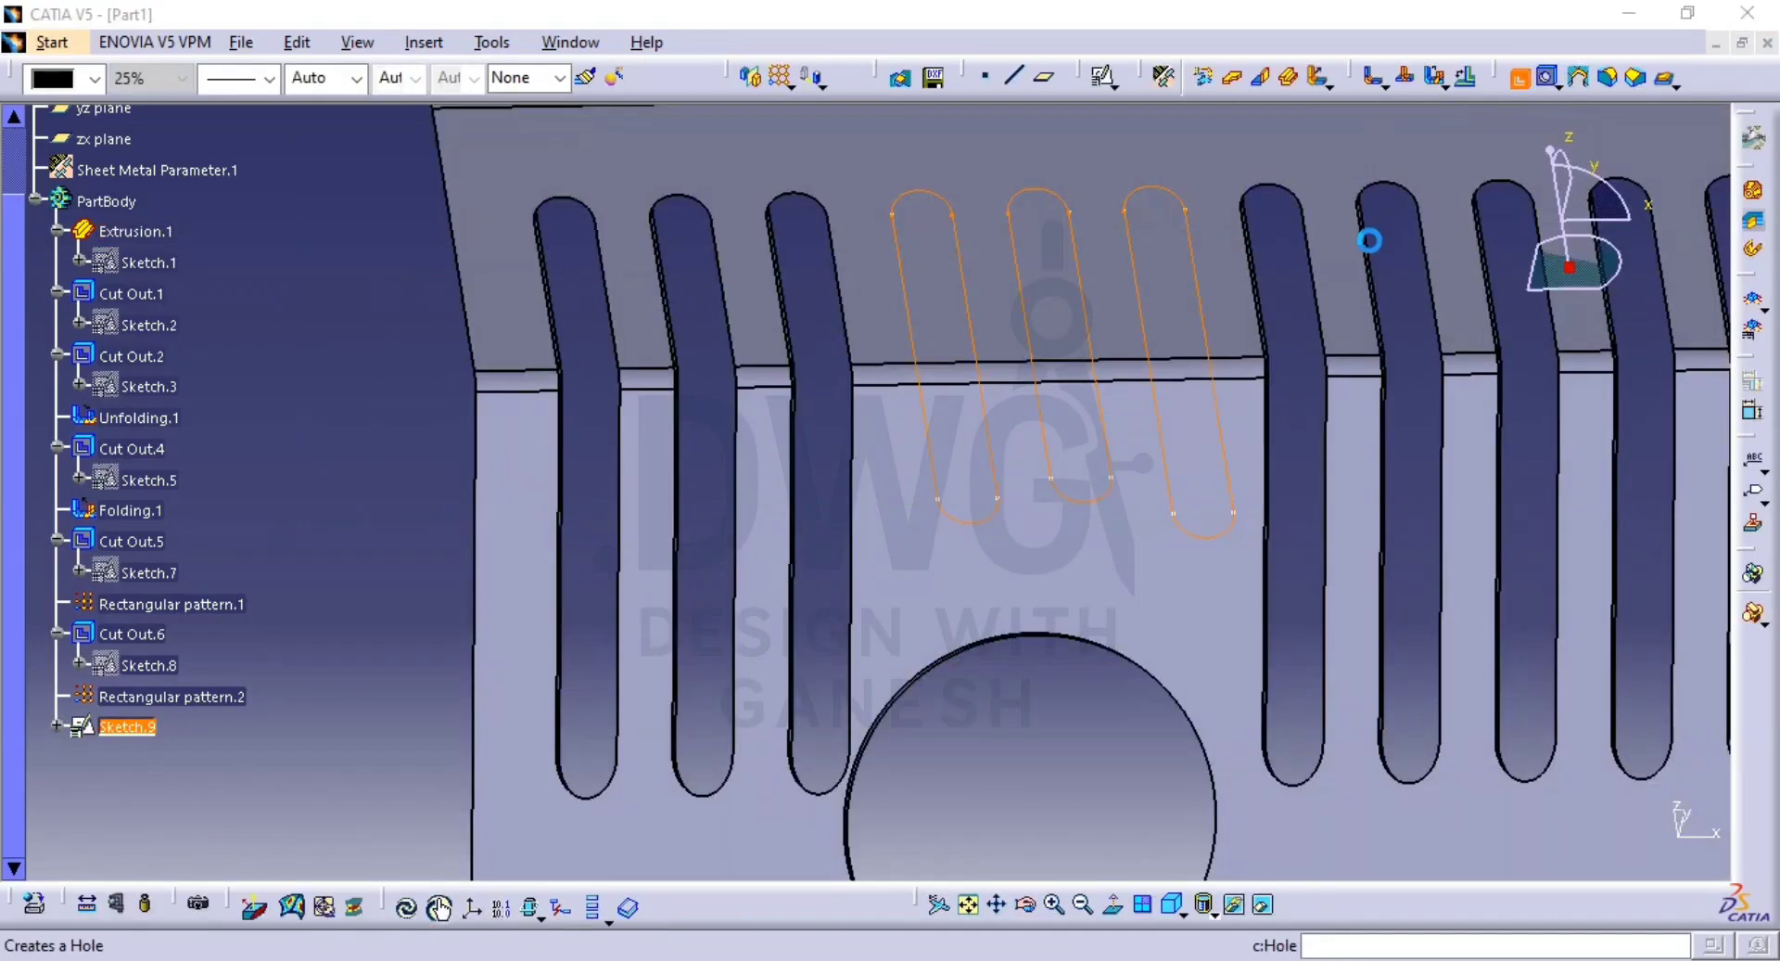
left_click(1647, 841)
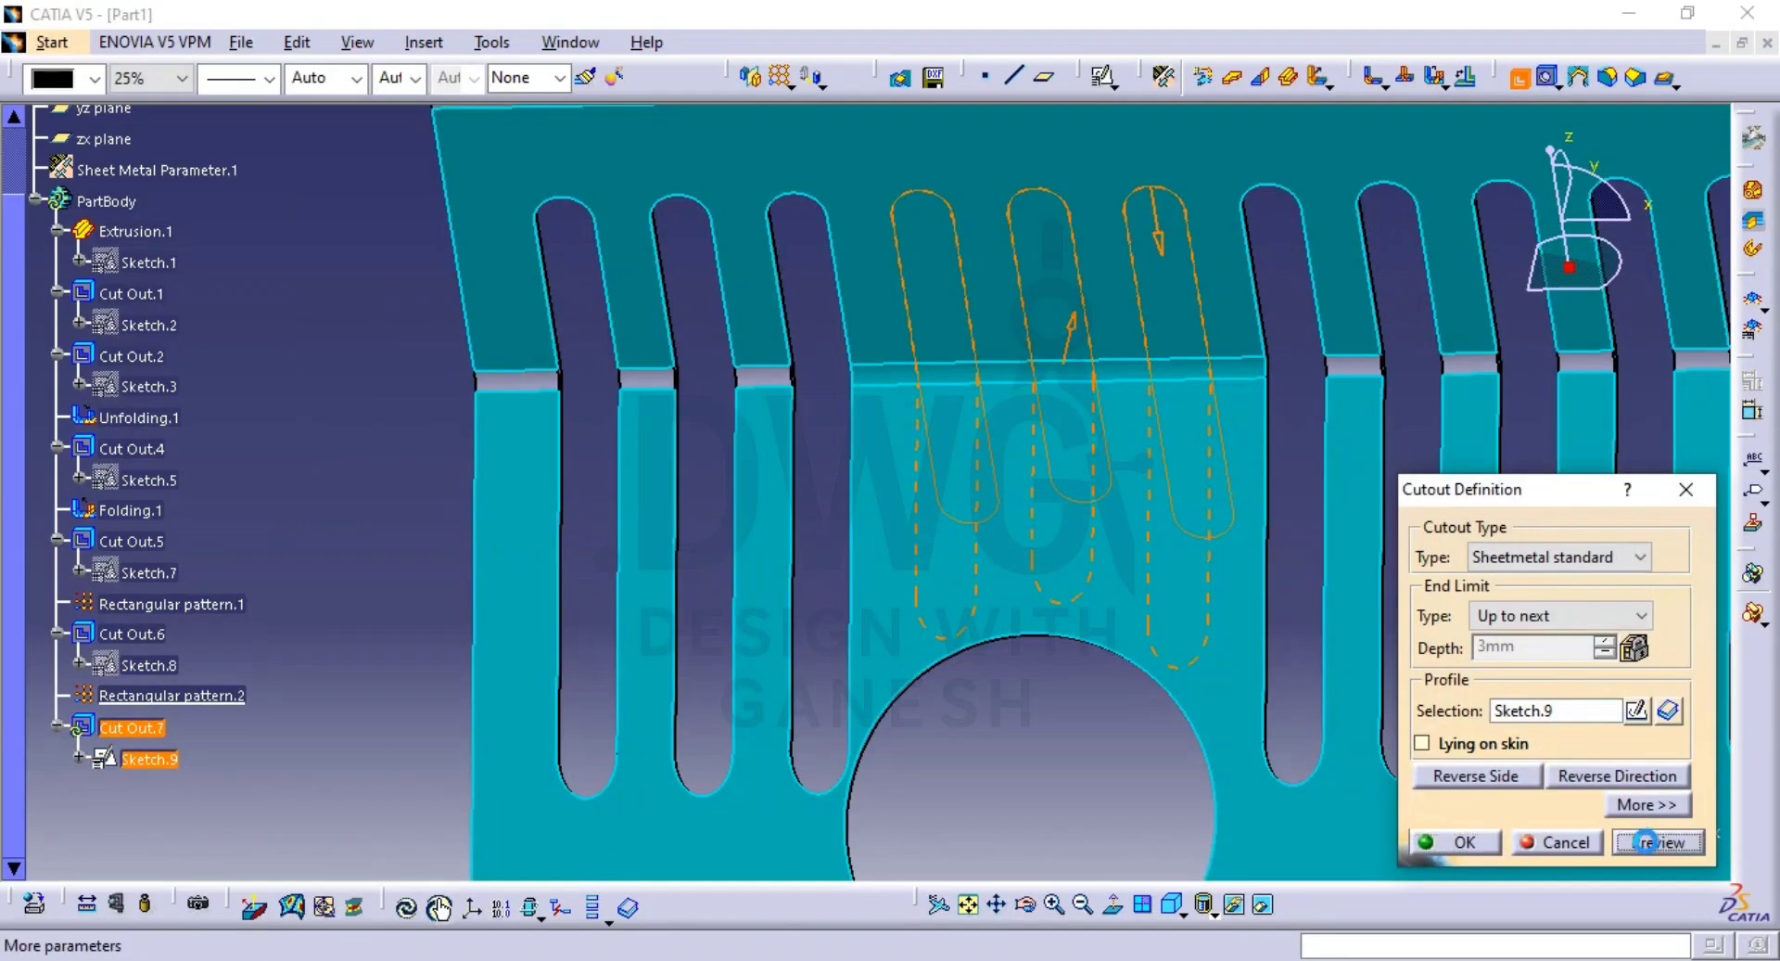
left_click(1482, 842)
middle_click_drag(1133, 575, 997, 607)
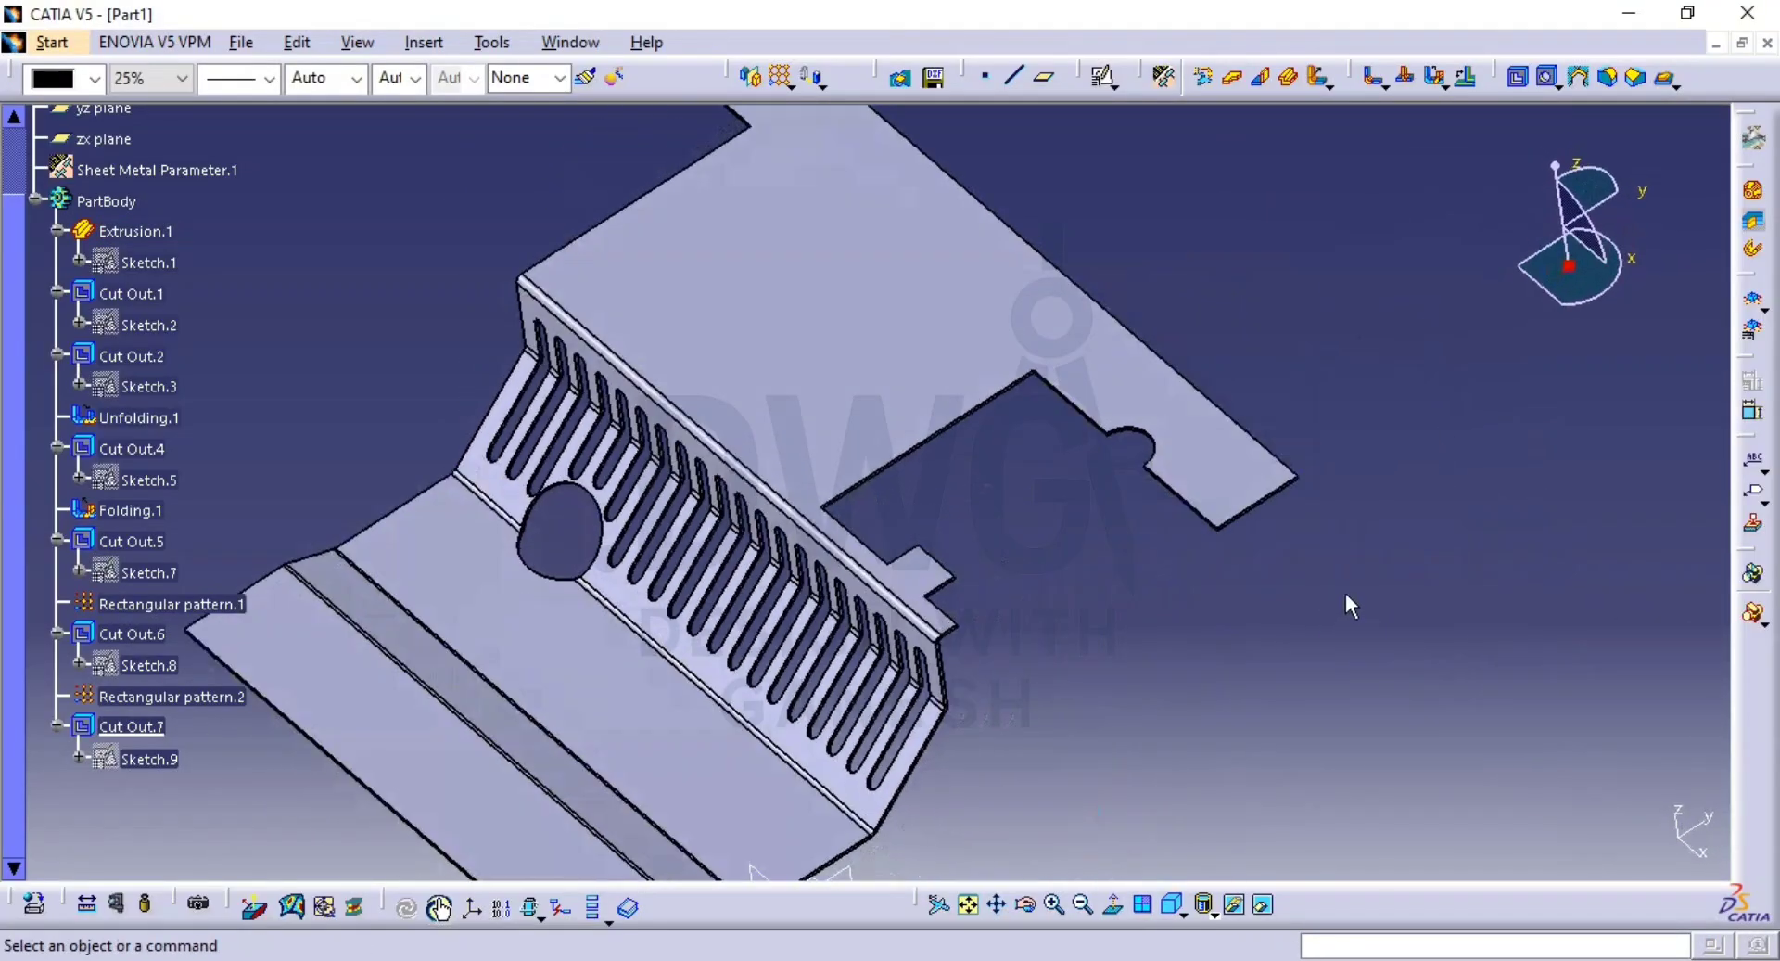
middle_click_drag(1061, 524, 1152, 584)
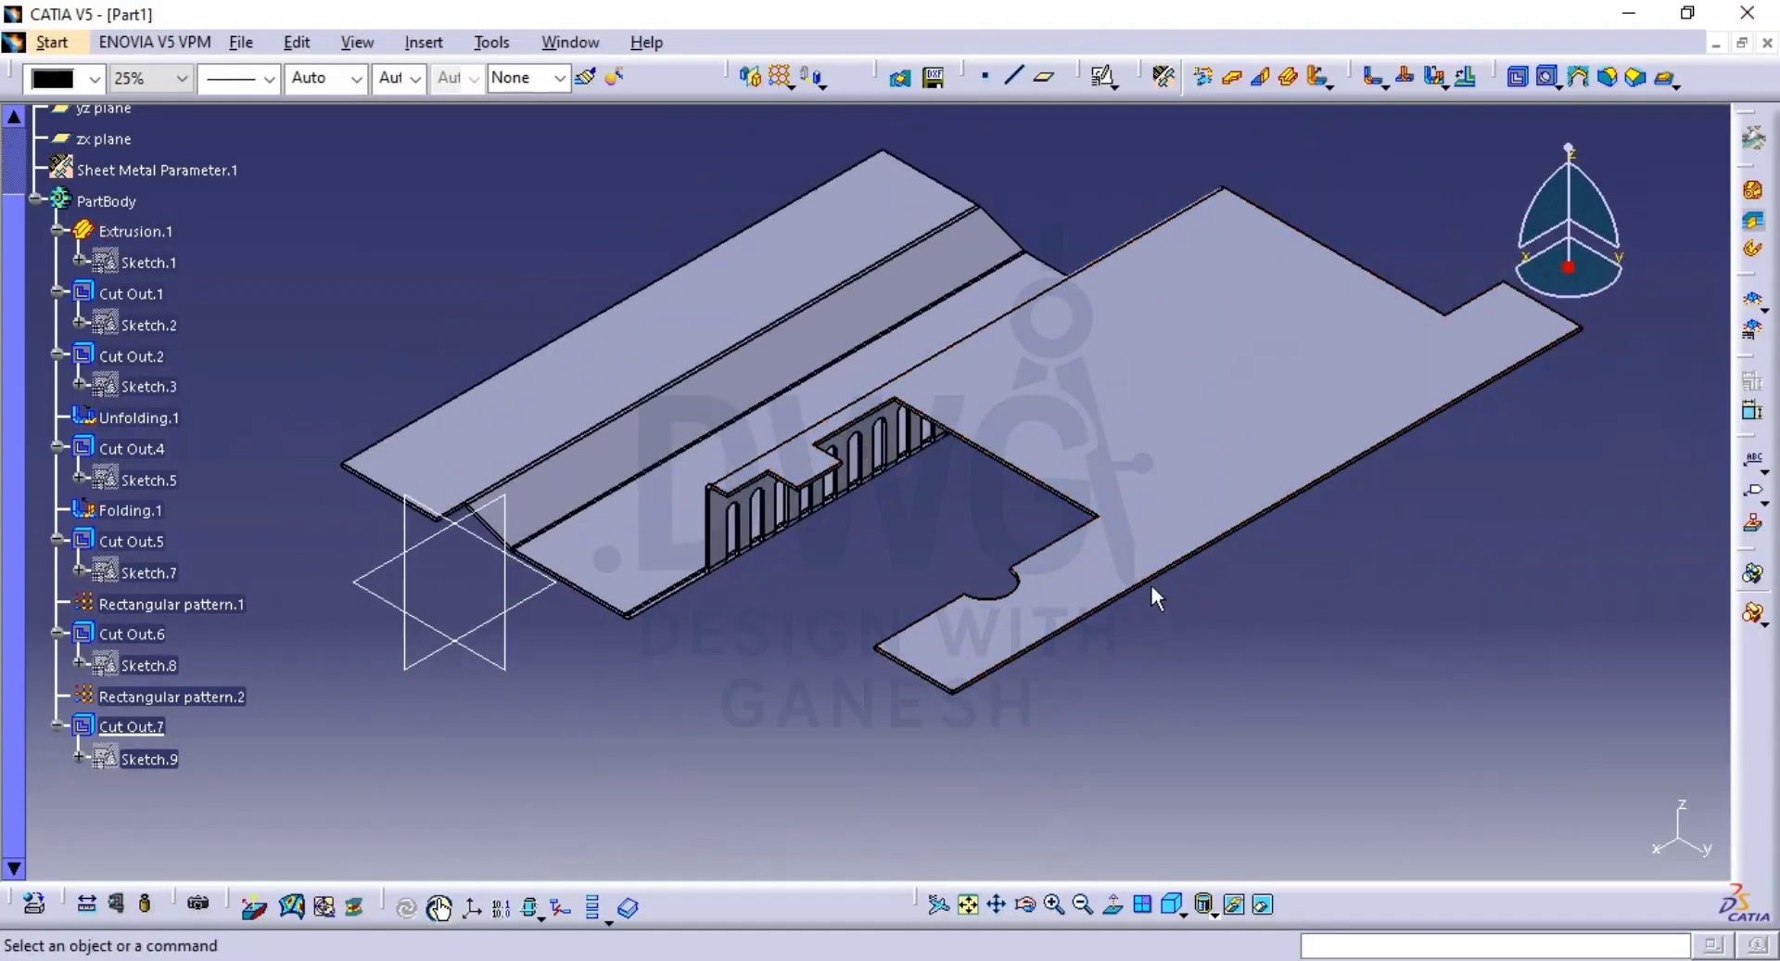
Check the remaining holes in the reference drawing, and create a positioned sketch on the top face of the outer raised flange.
key("alt+Tab")
scroll(1159, 612, "up", 3)
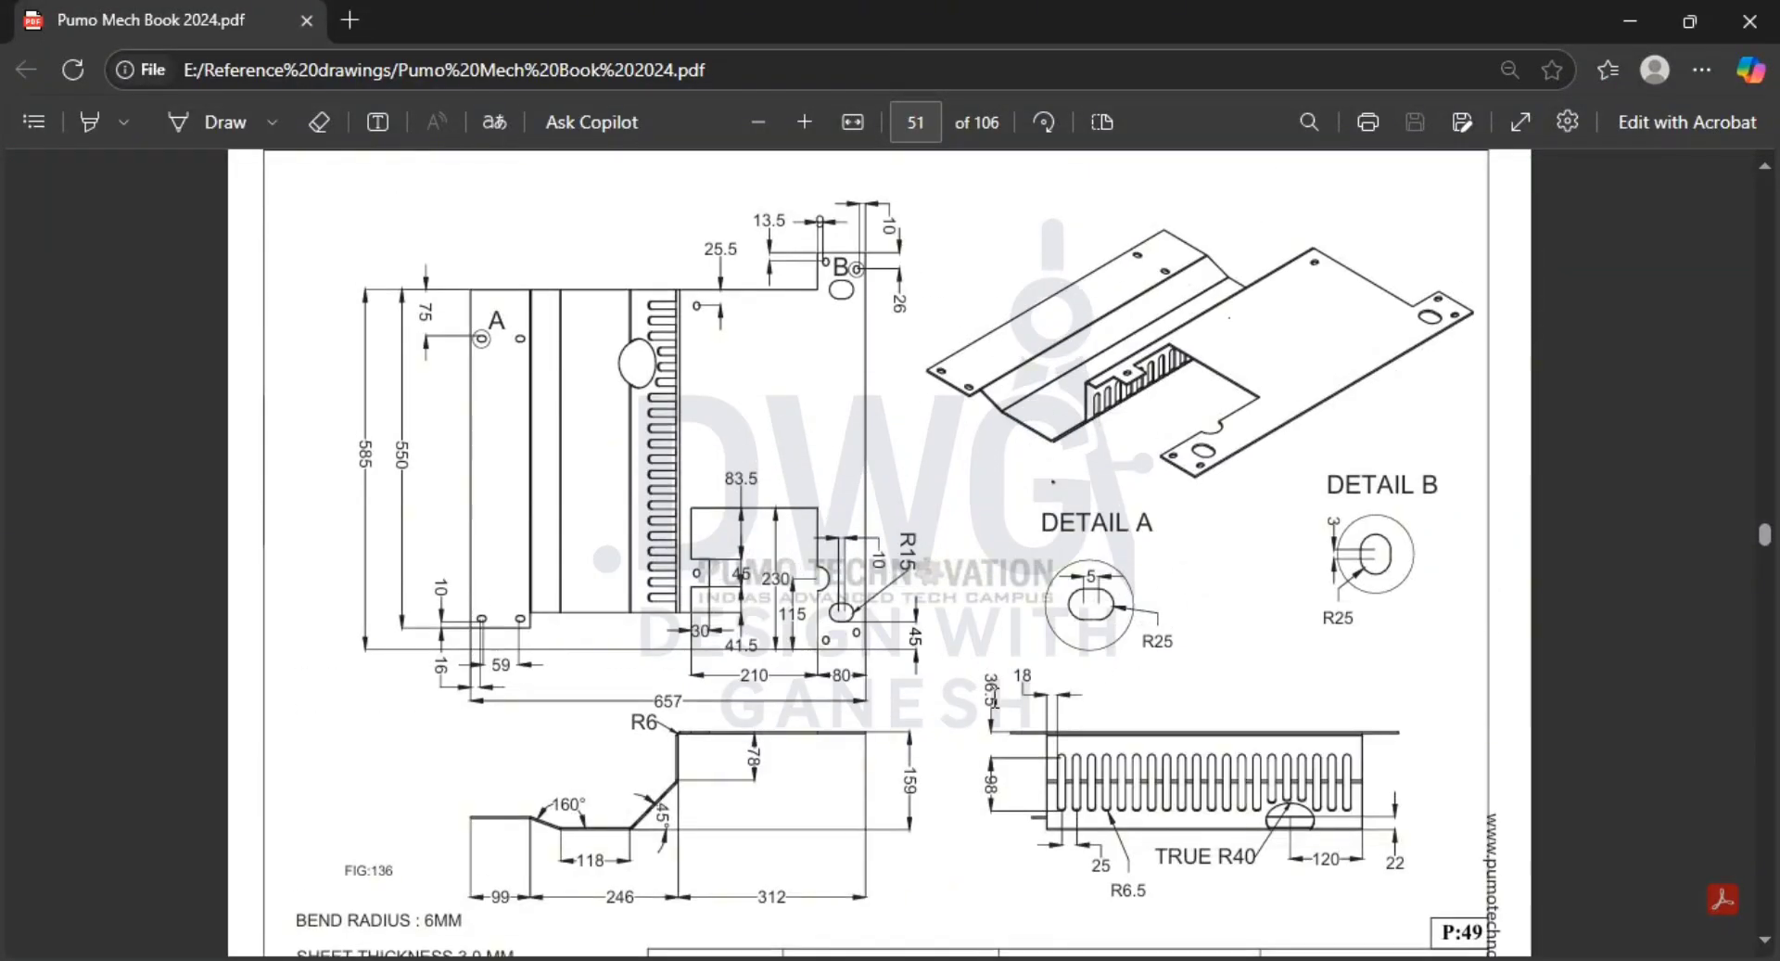
scroll(1071, 623, "up", 2)
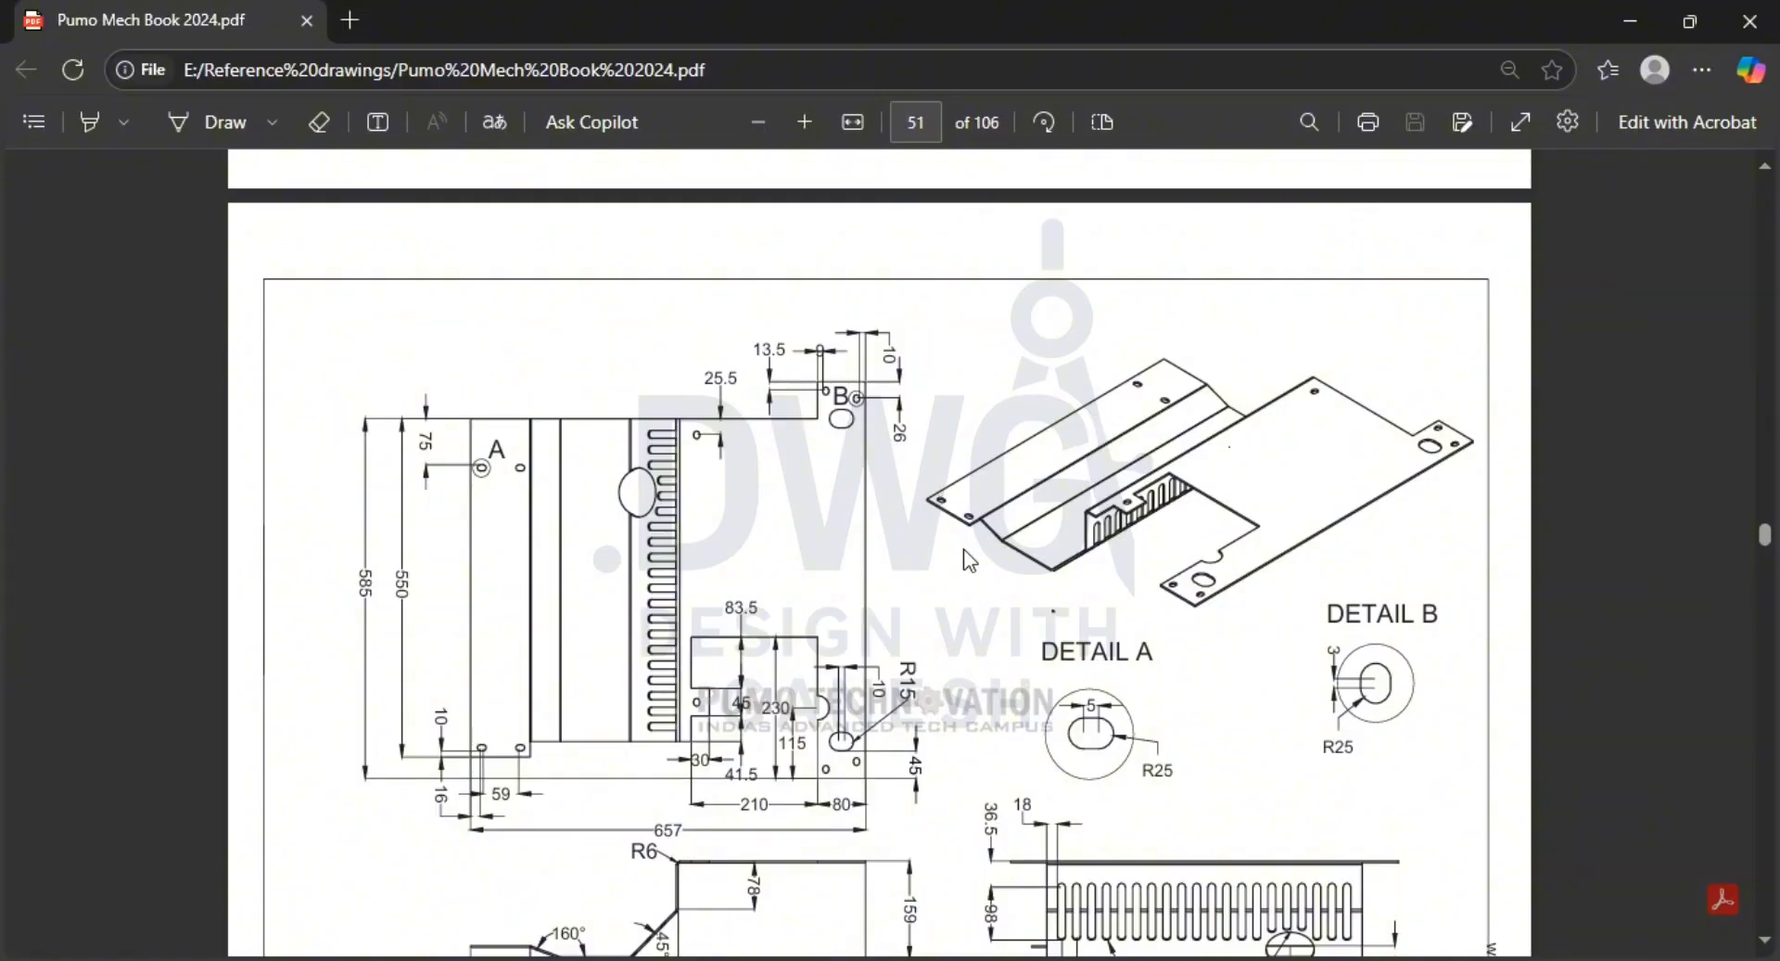
key("alt+Tab")
key("alt+Tab")
key("alt+Tab")
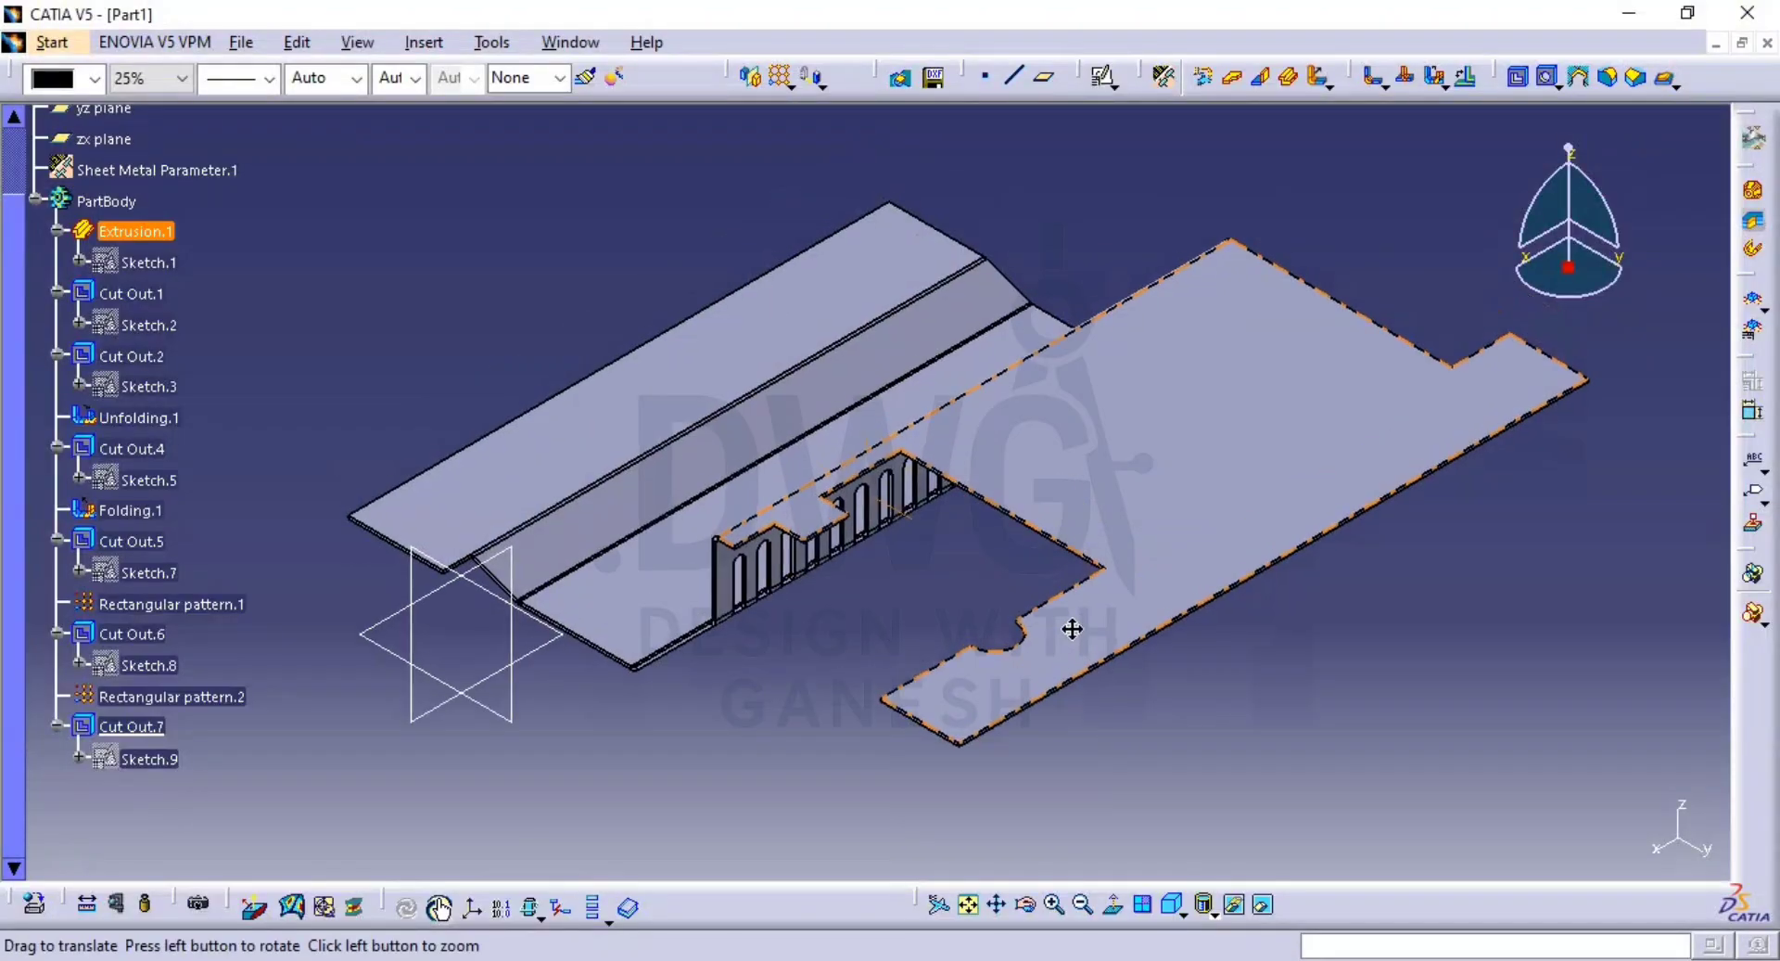
left_click(1102, 83)
left_click(826, 294)
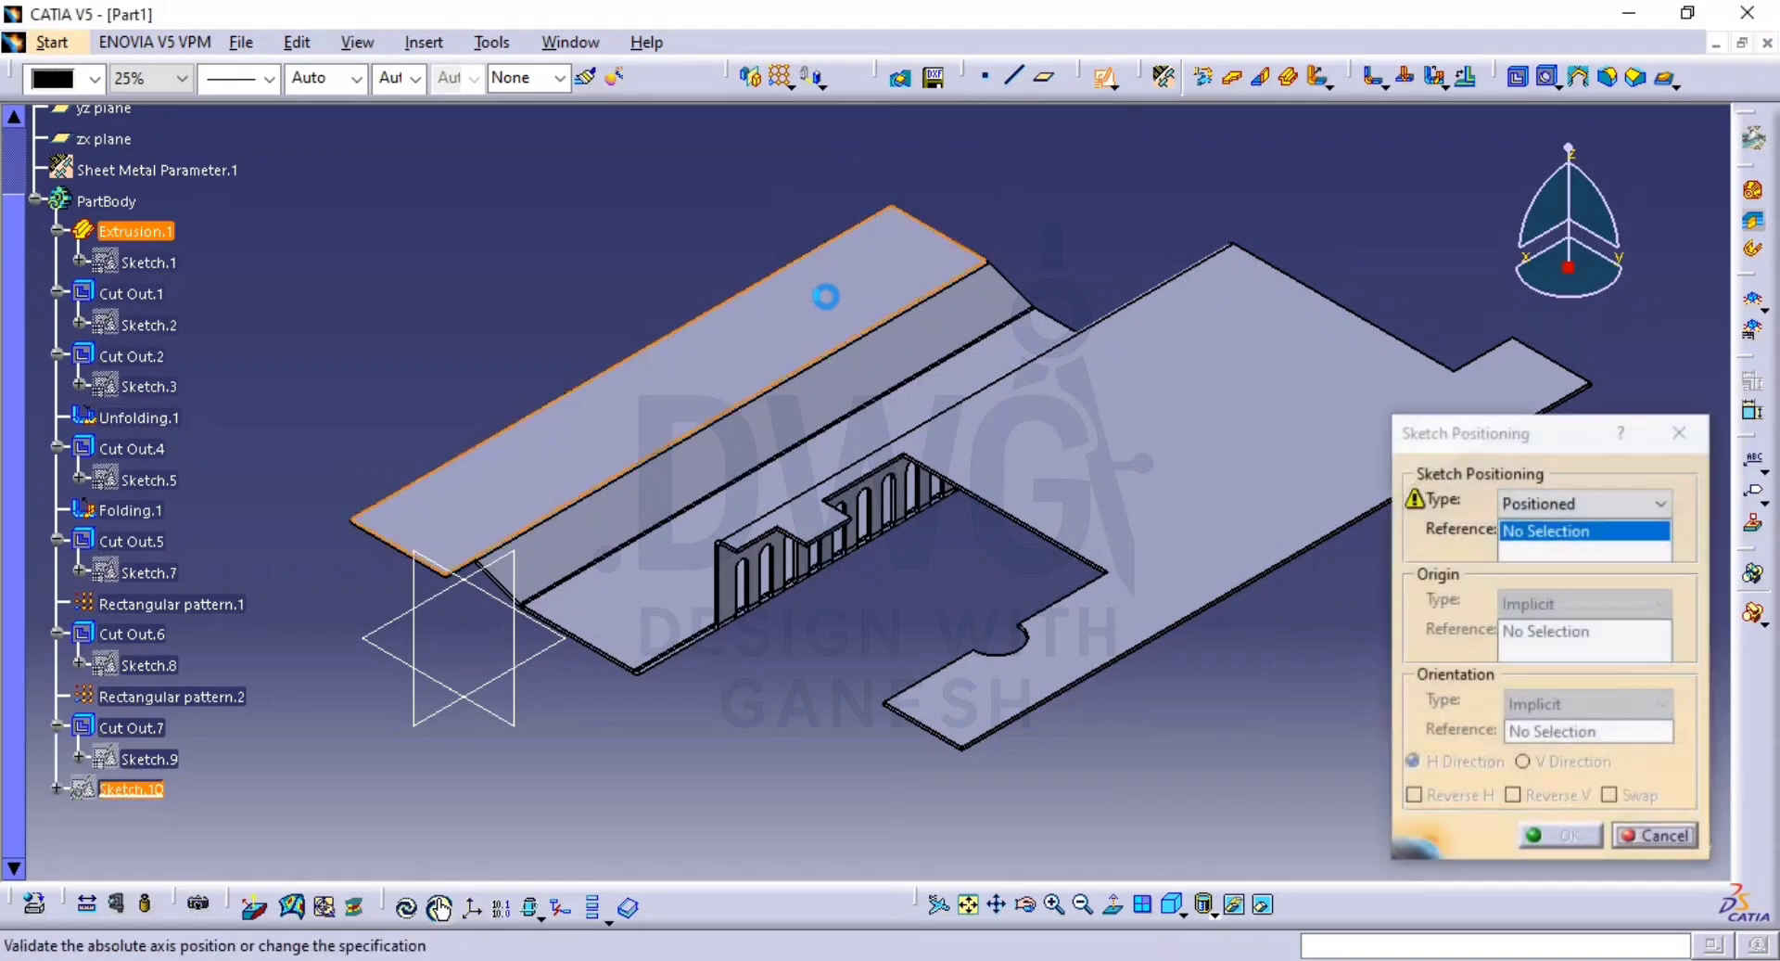
left_click(1558, 836)
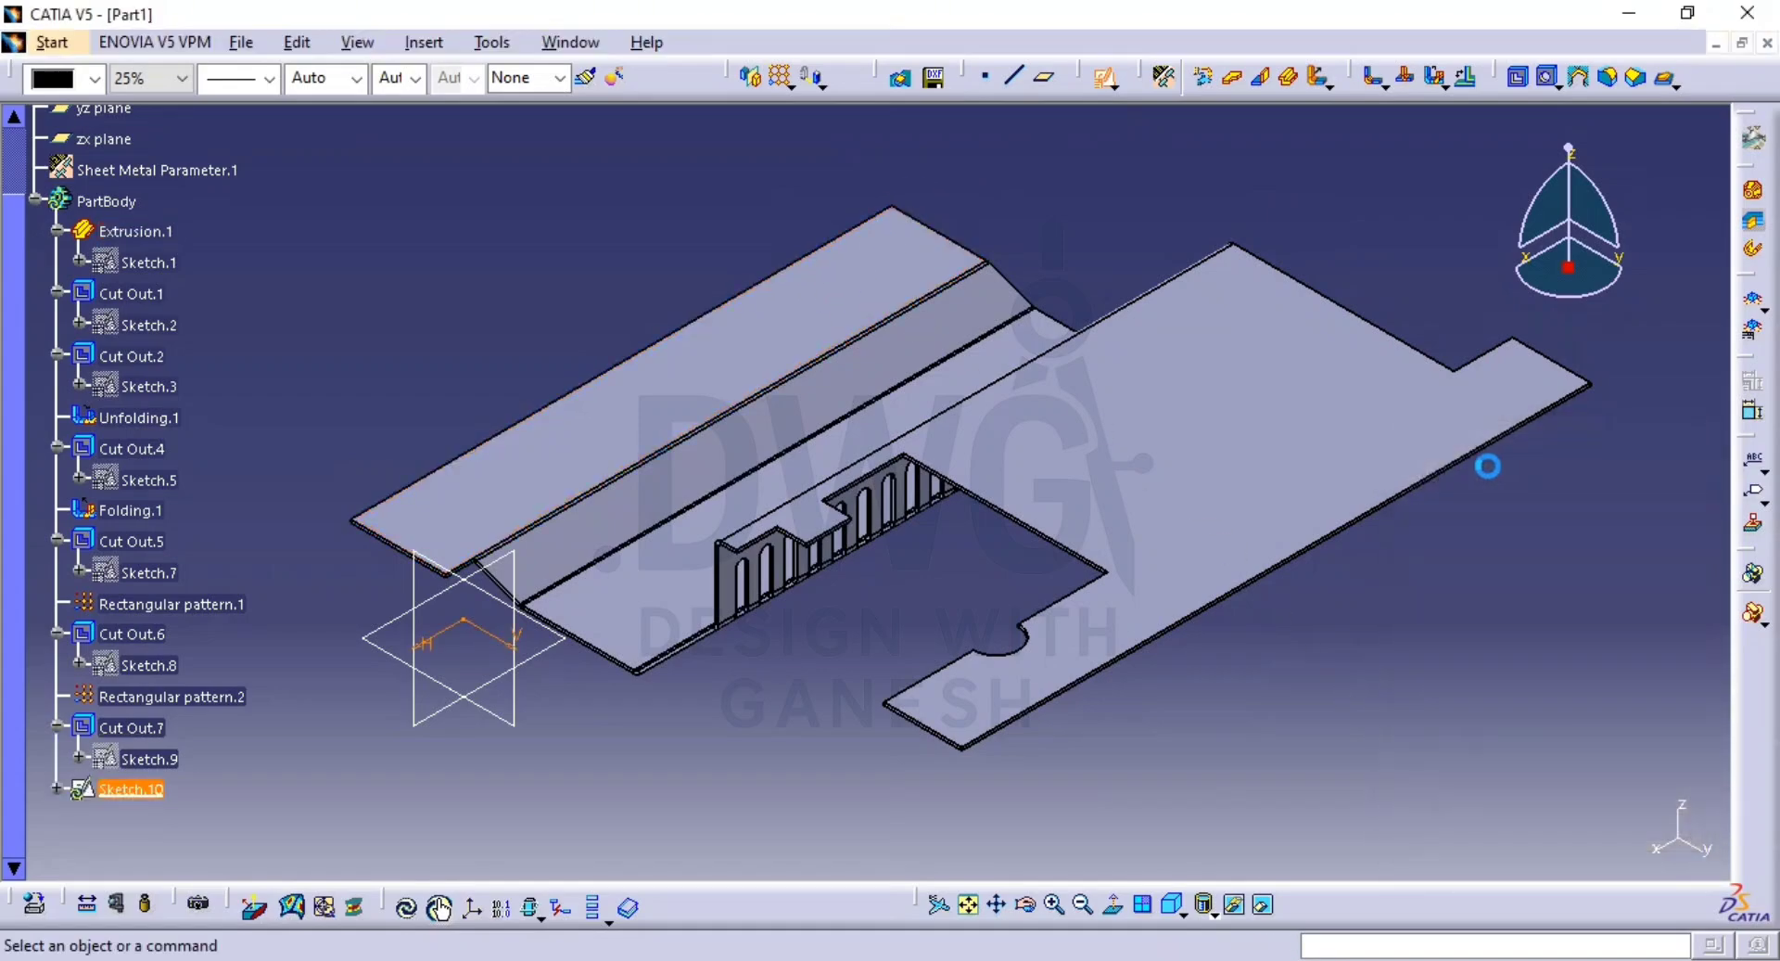
mouse_move(1164, 469)
middle_mouse_down()
mouse_move(1276, 226)
mouse_move(1292, 231)
middle_mouse_up()
middle_click_drag(961, 735, 957, 585)
left_click(961, 735)
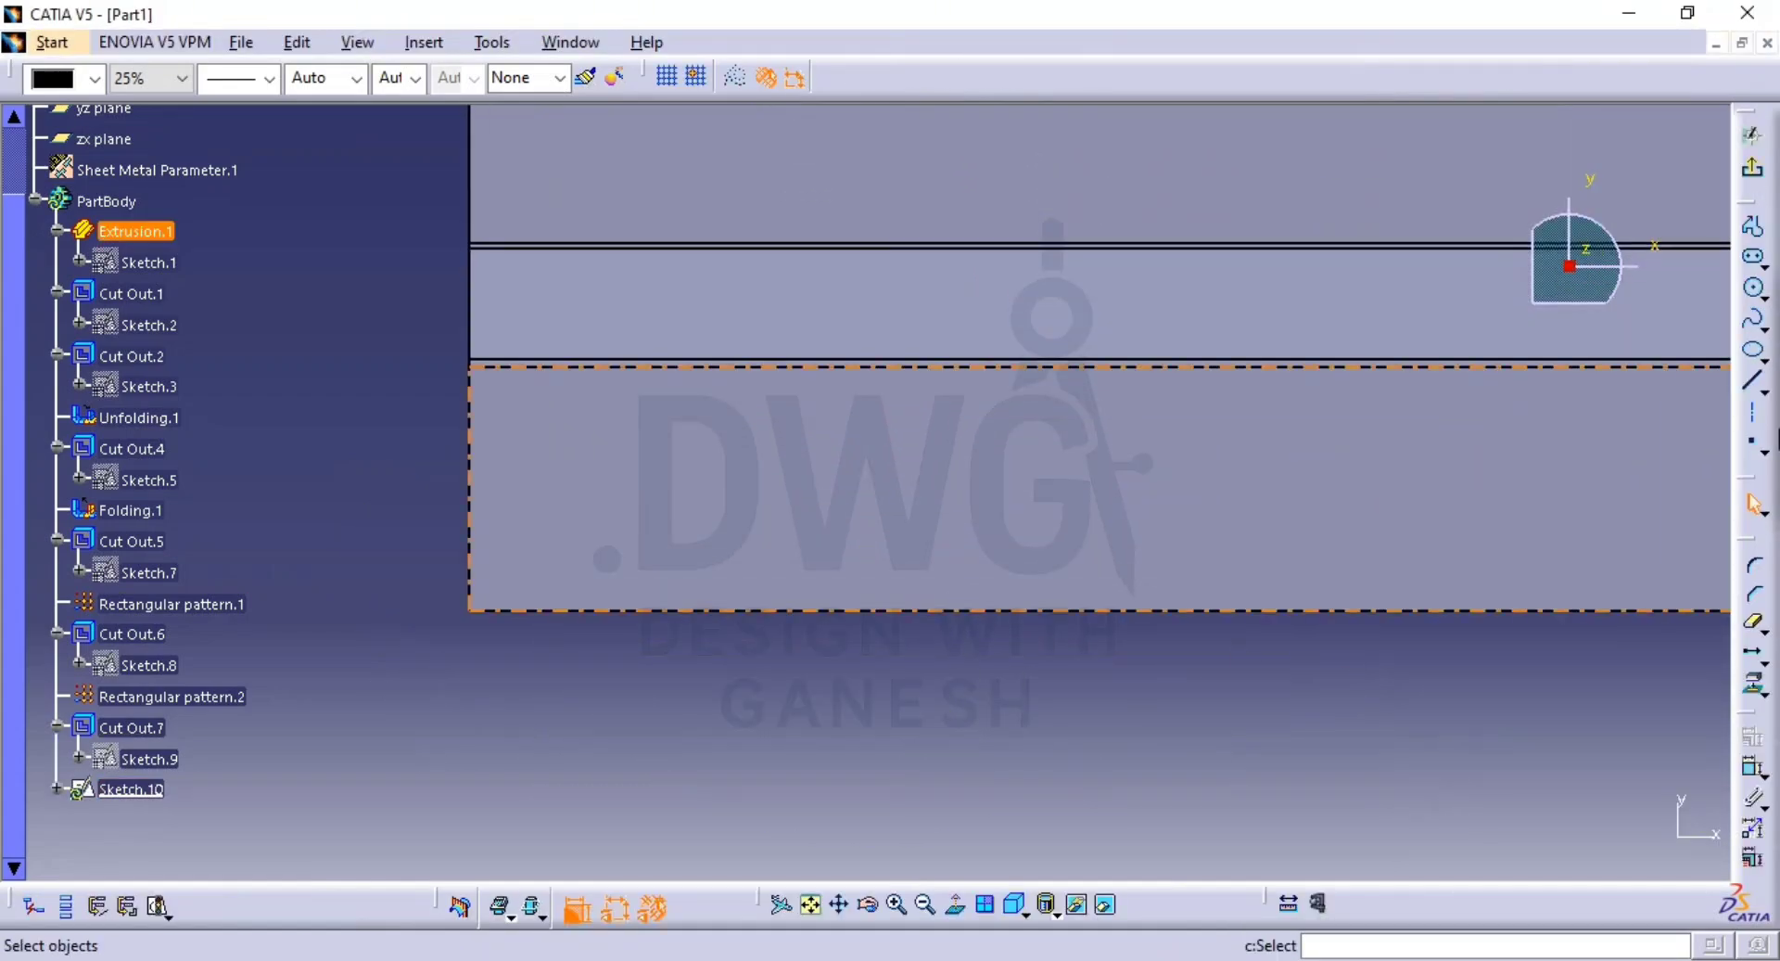
Sketch a vertical elongated hole with about 9 mm end radius and 16 mm centre distance near the flange's outer corner, consulting the reference drawing.
left_click(1755, 267)
key("alt+Tab")
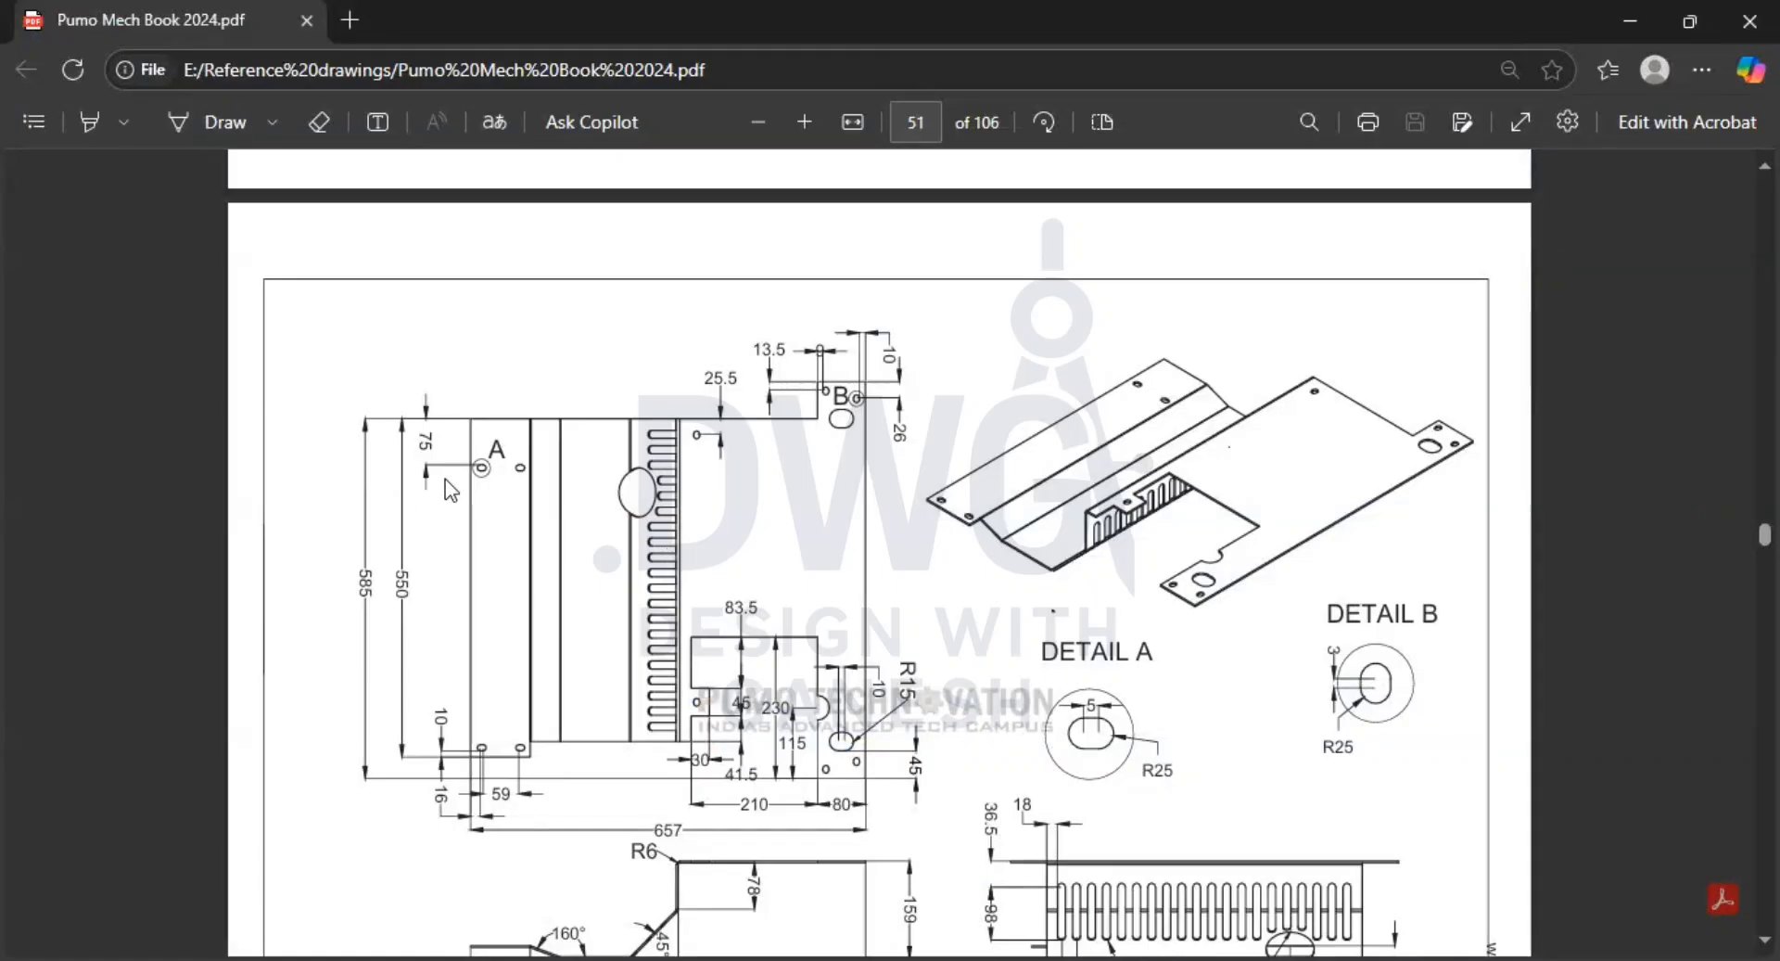
key("alt+Tab")
left_click(681, 549)
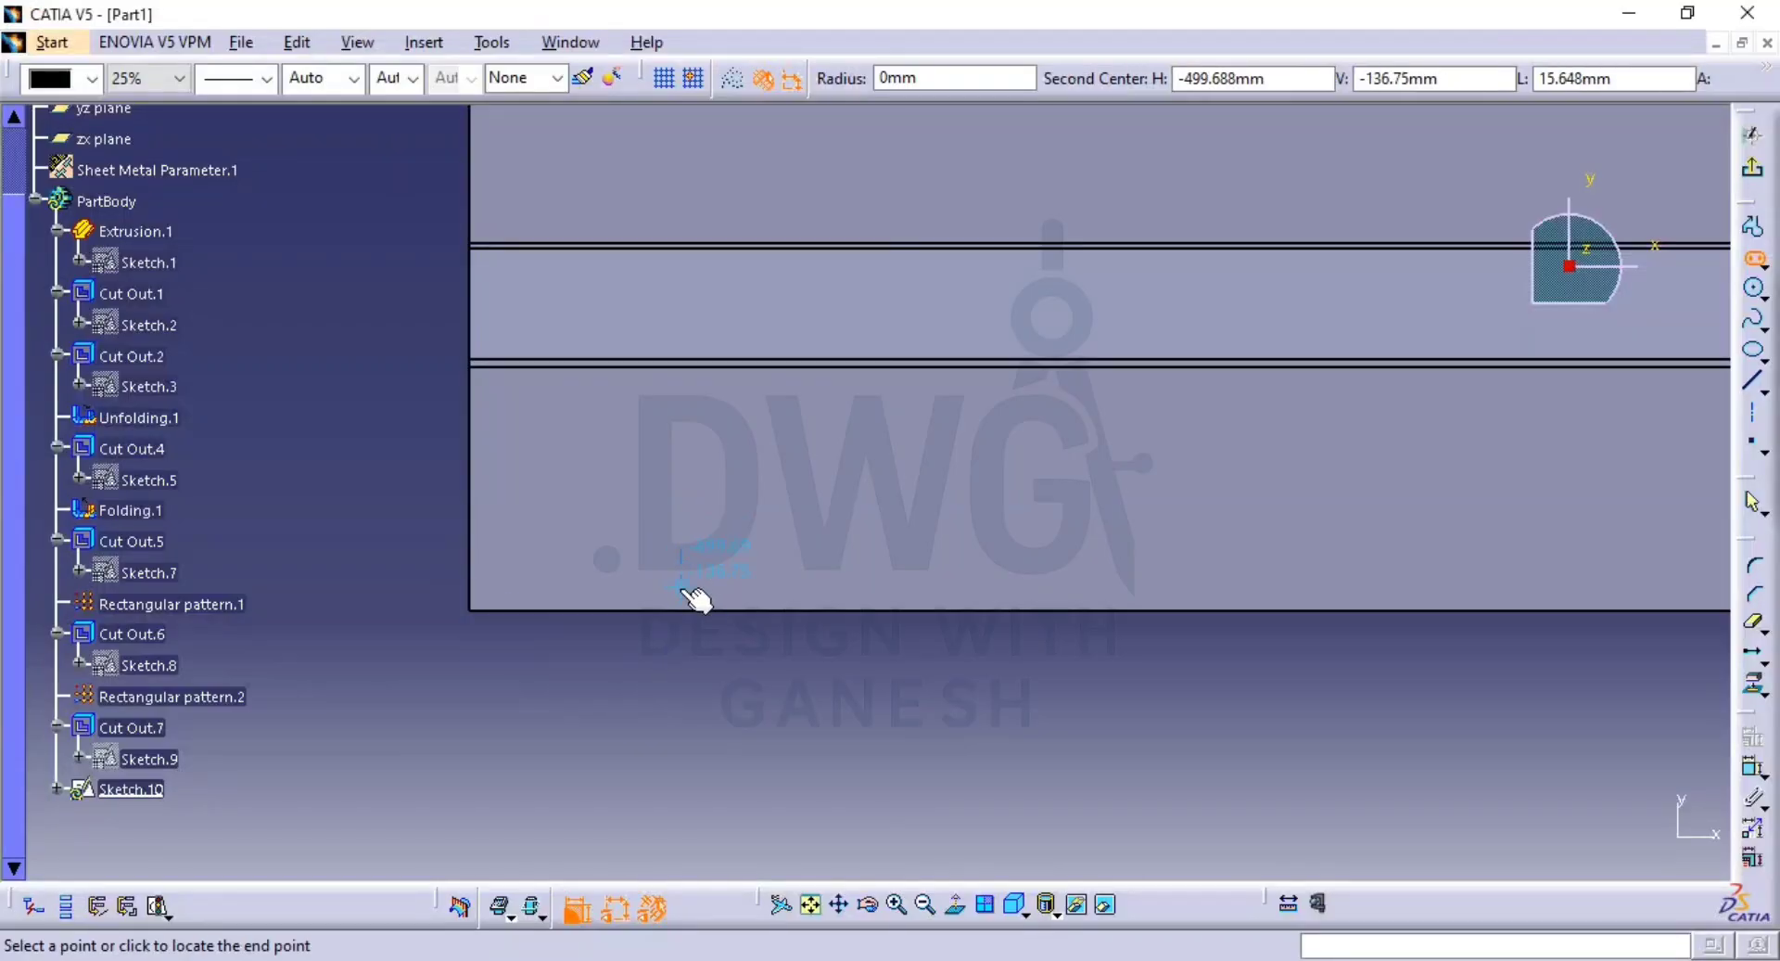
left_click(681, 586)
left_click(707, 599)
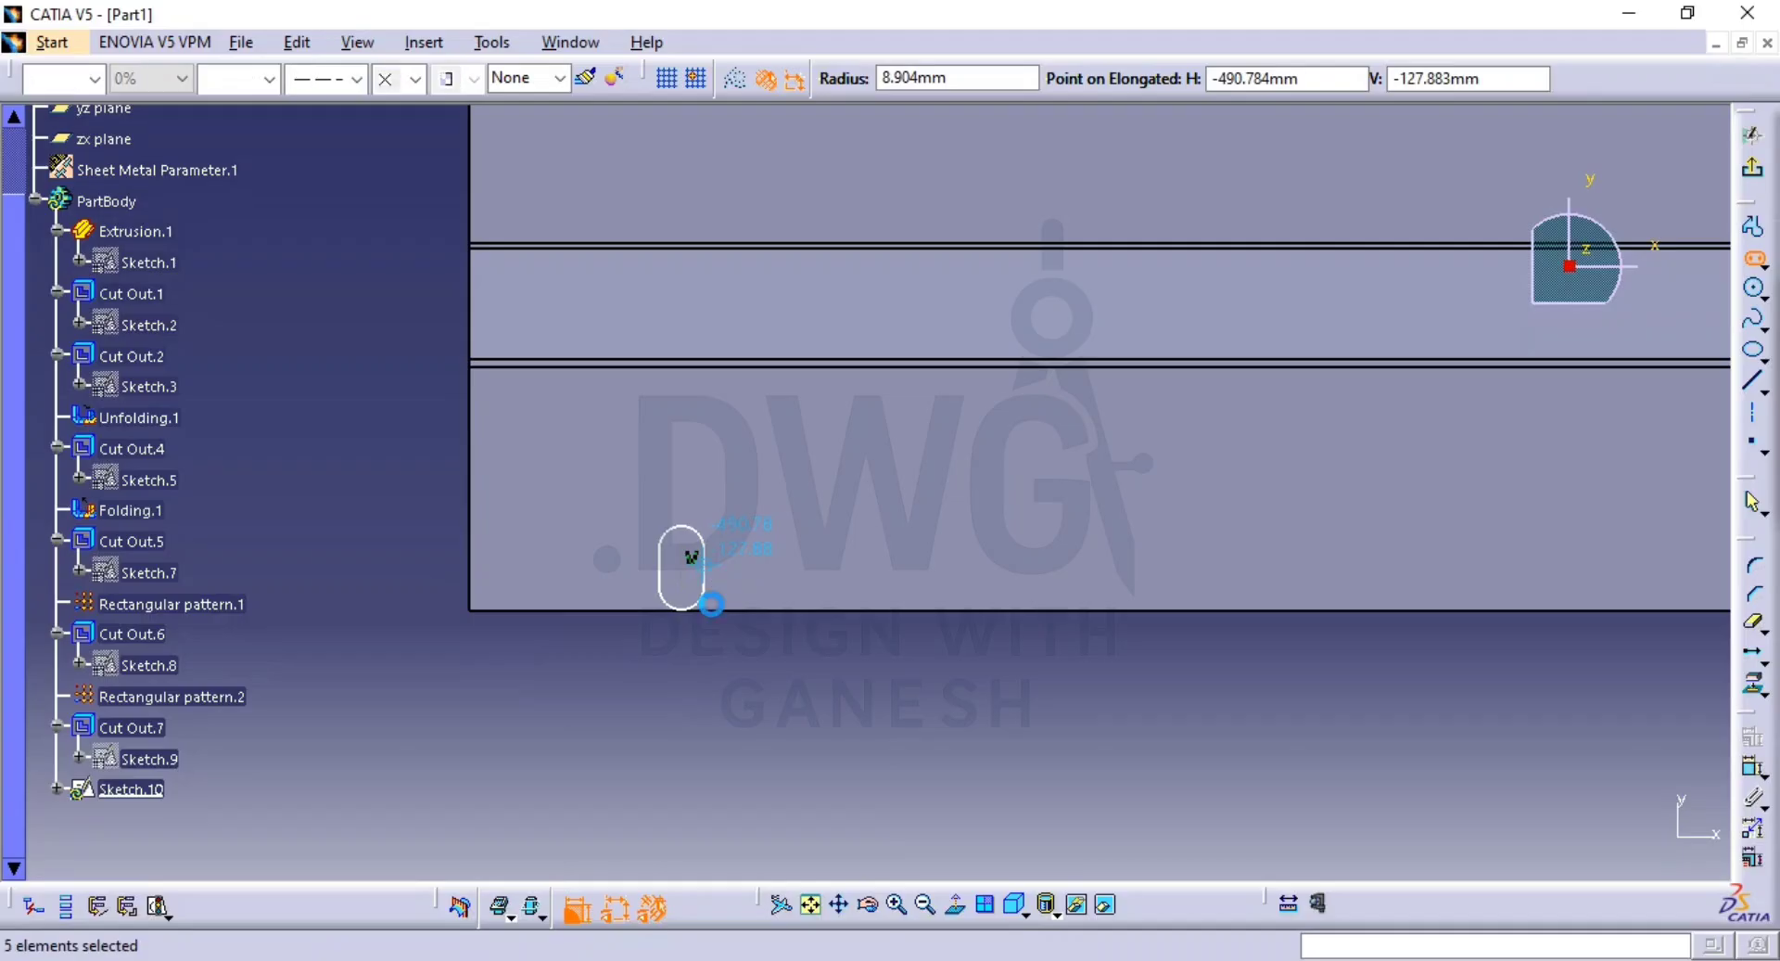
middle_click_drag(768, 702, 770, 544)
middle_click_drag(710, 766, 882, 687)
left_click(859, 736)
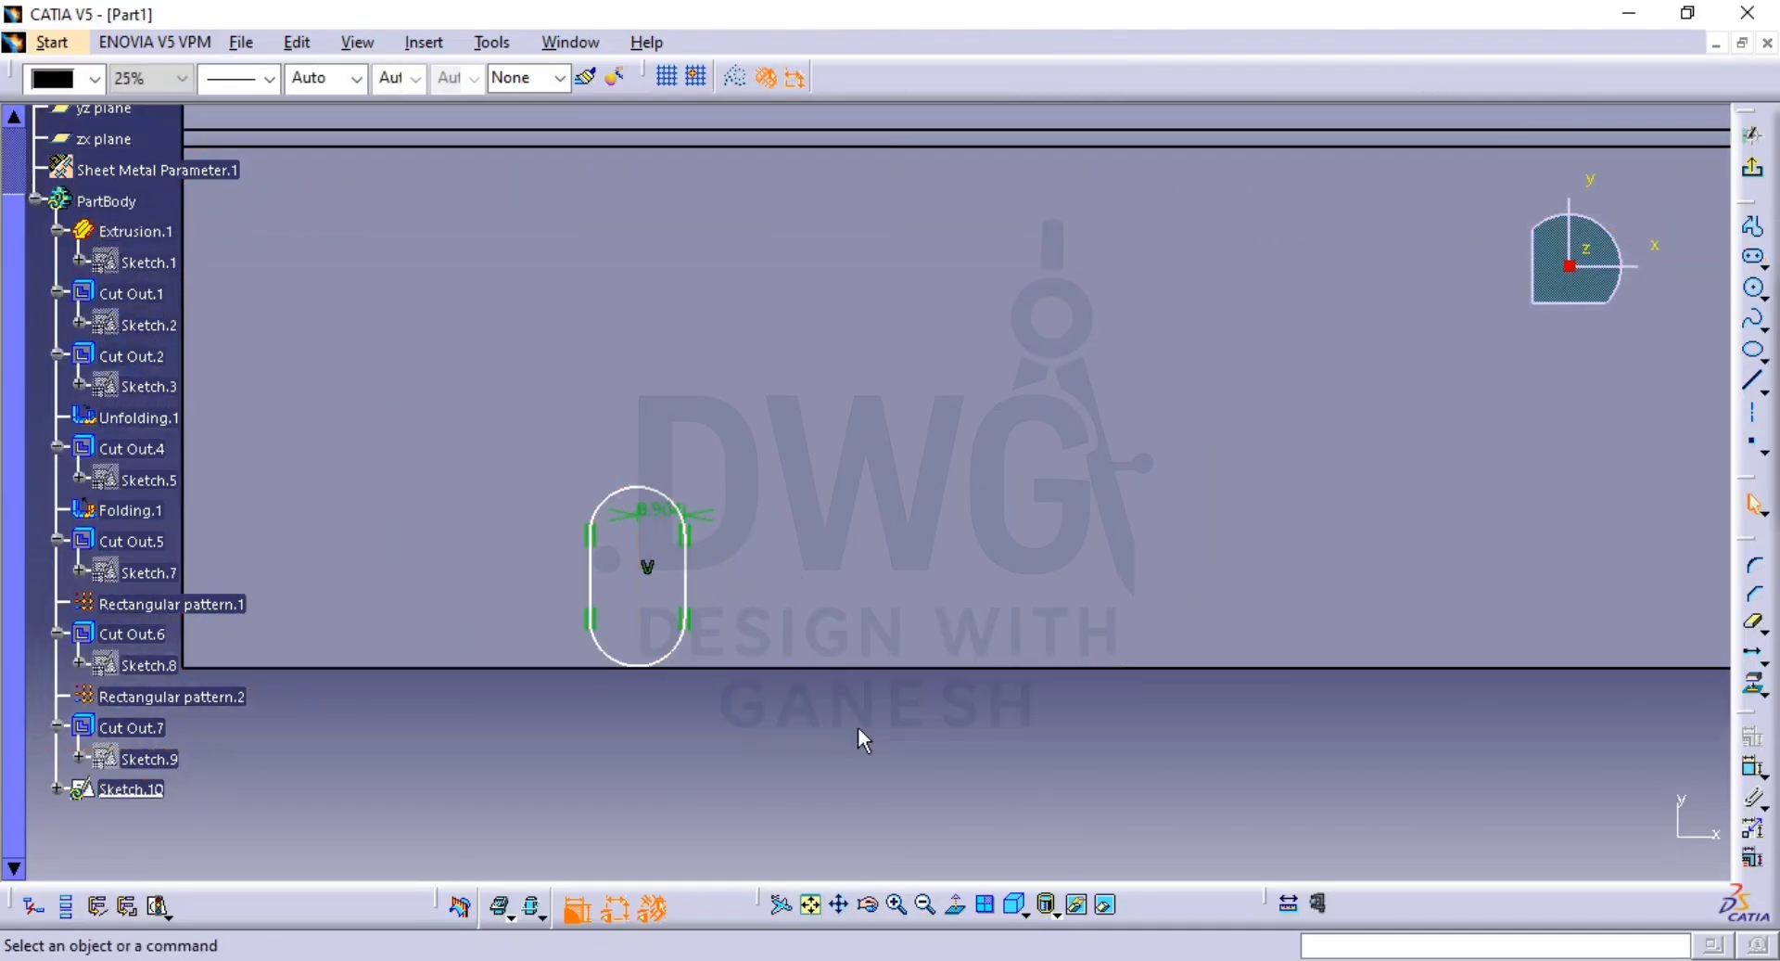
key("alt+Tab")
key("alt+Tab")
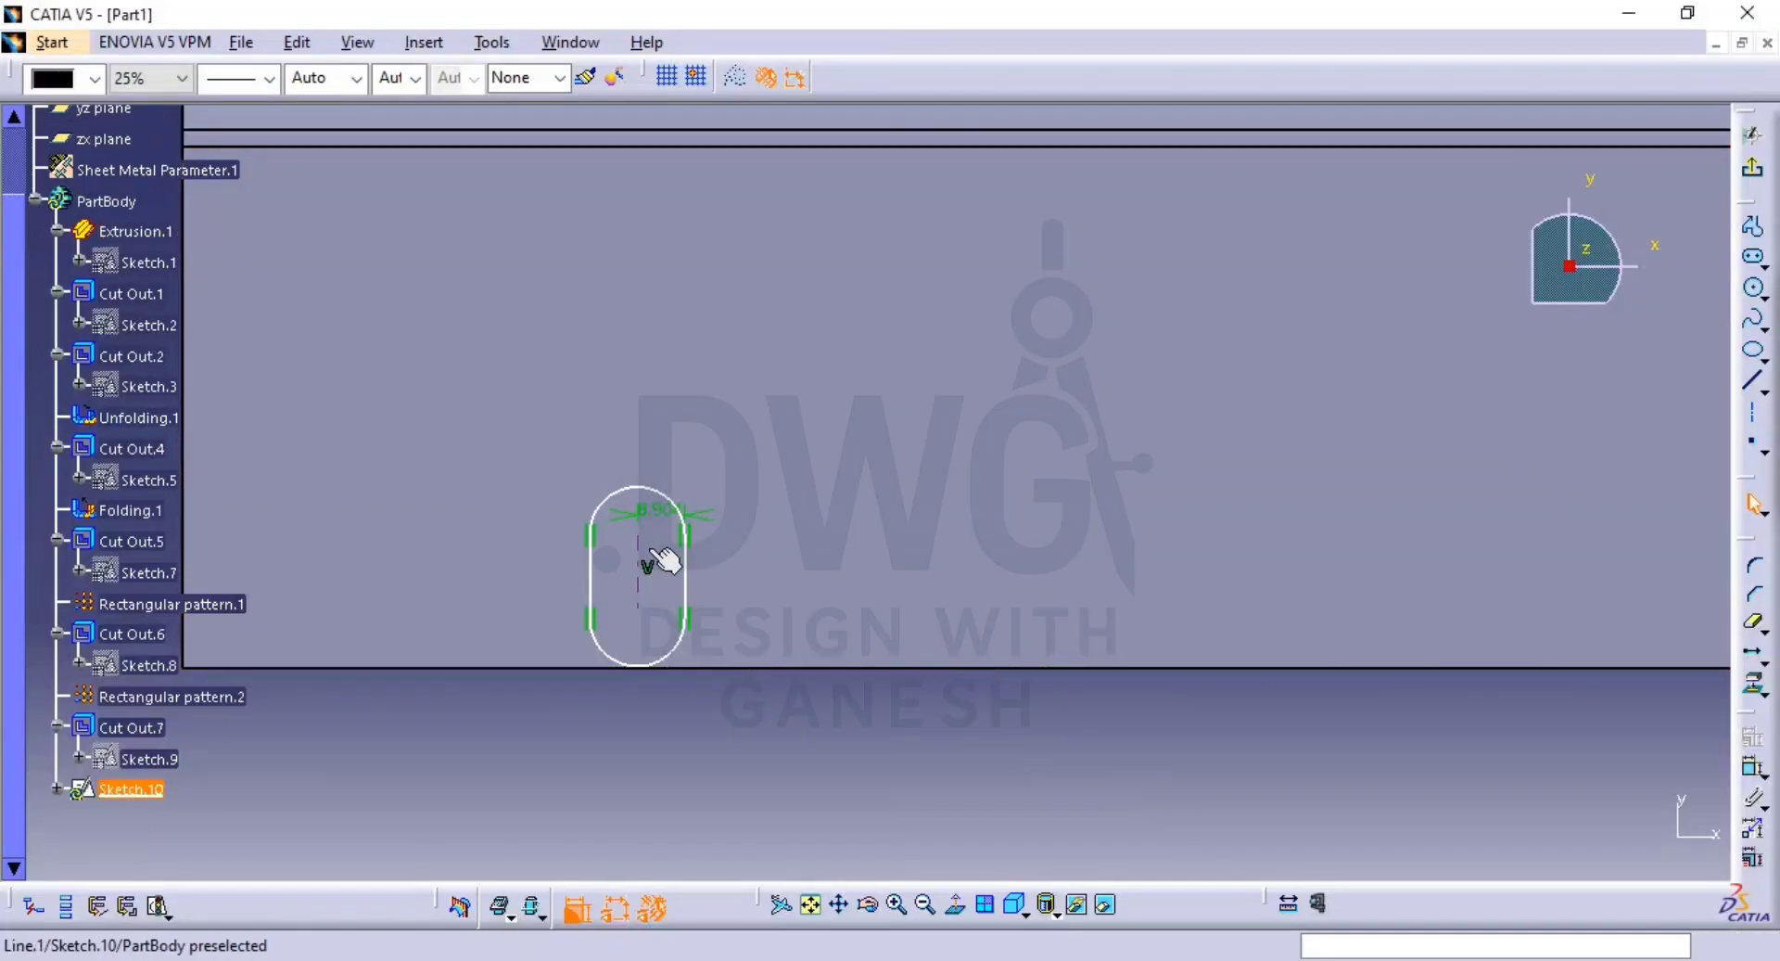
Set the elongated hole's end radius to 25 mm and move the hole fully onto the flange face.
double_click(661, 517)
type("25mm")
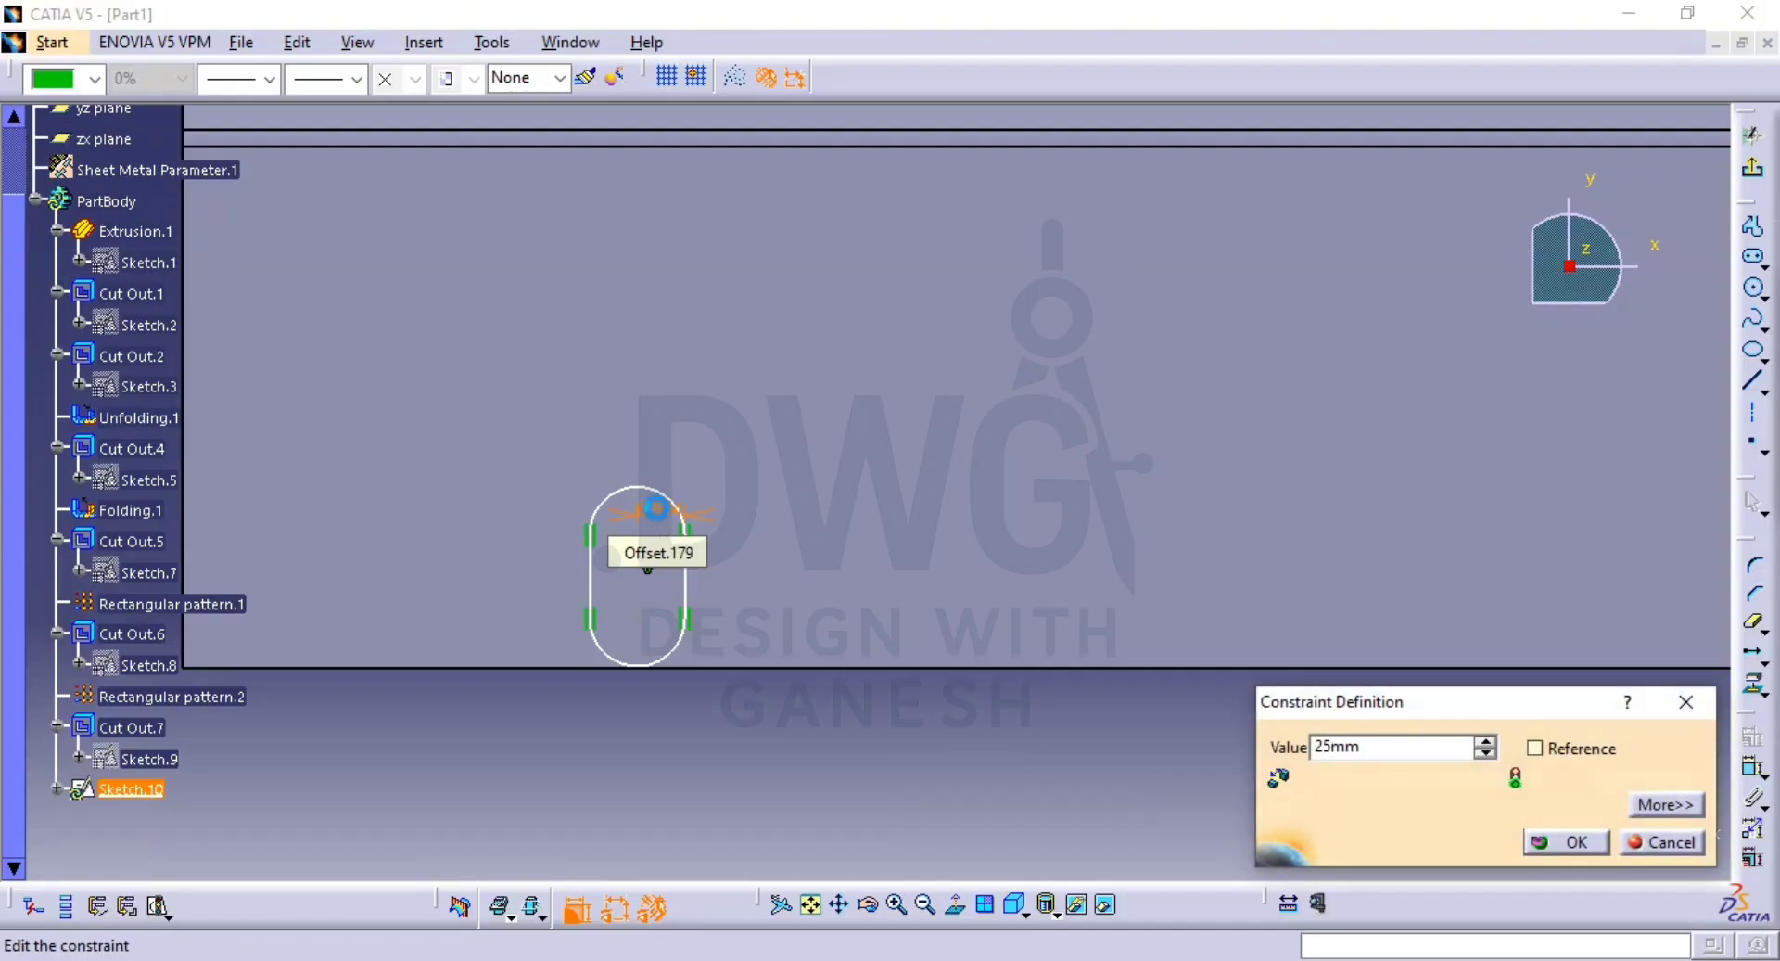
key("Return")
middle_click_drag(772, 705, 747, 670)
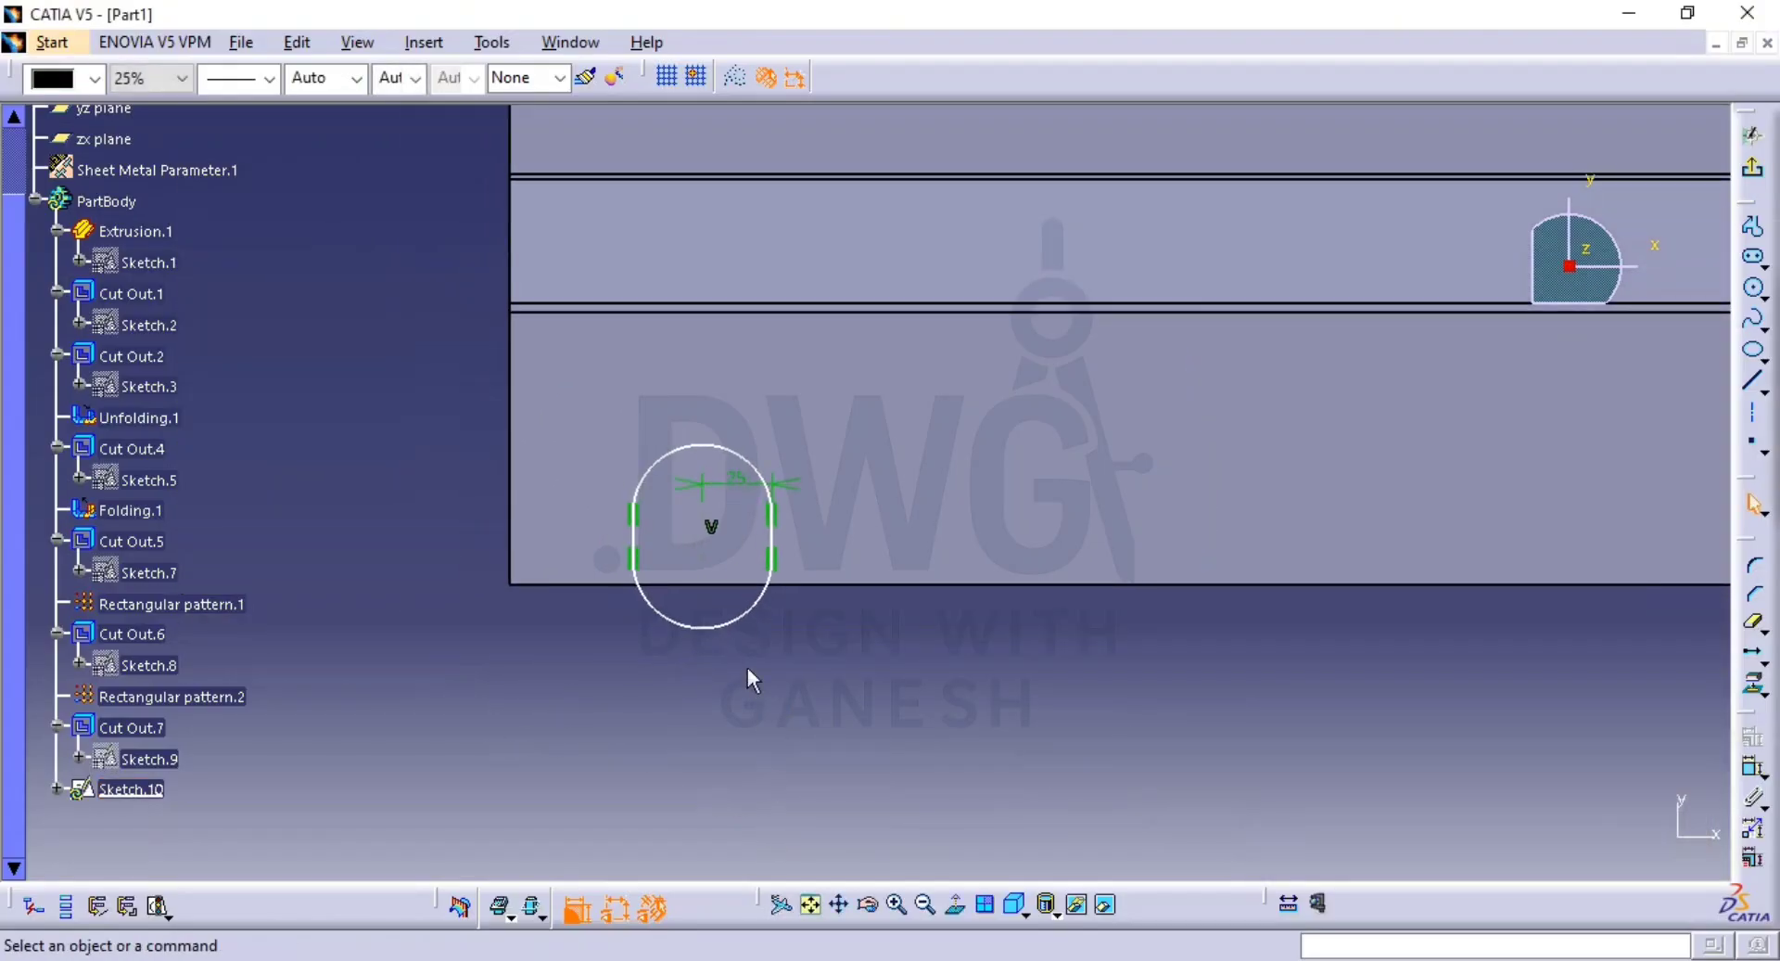
left_click_drag(706, 538, 752, 491)
left_click(754, 603)
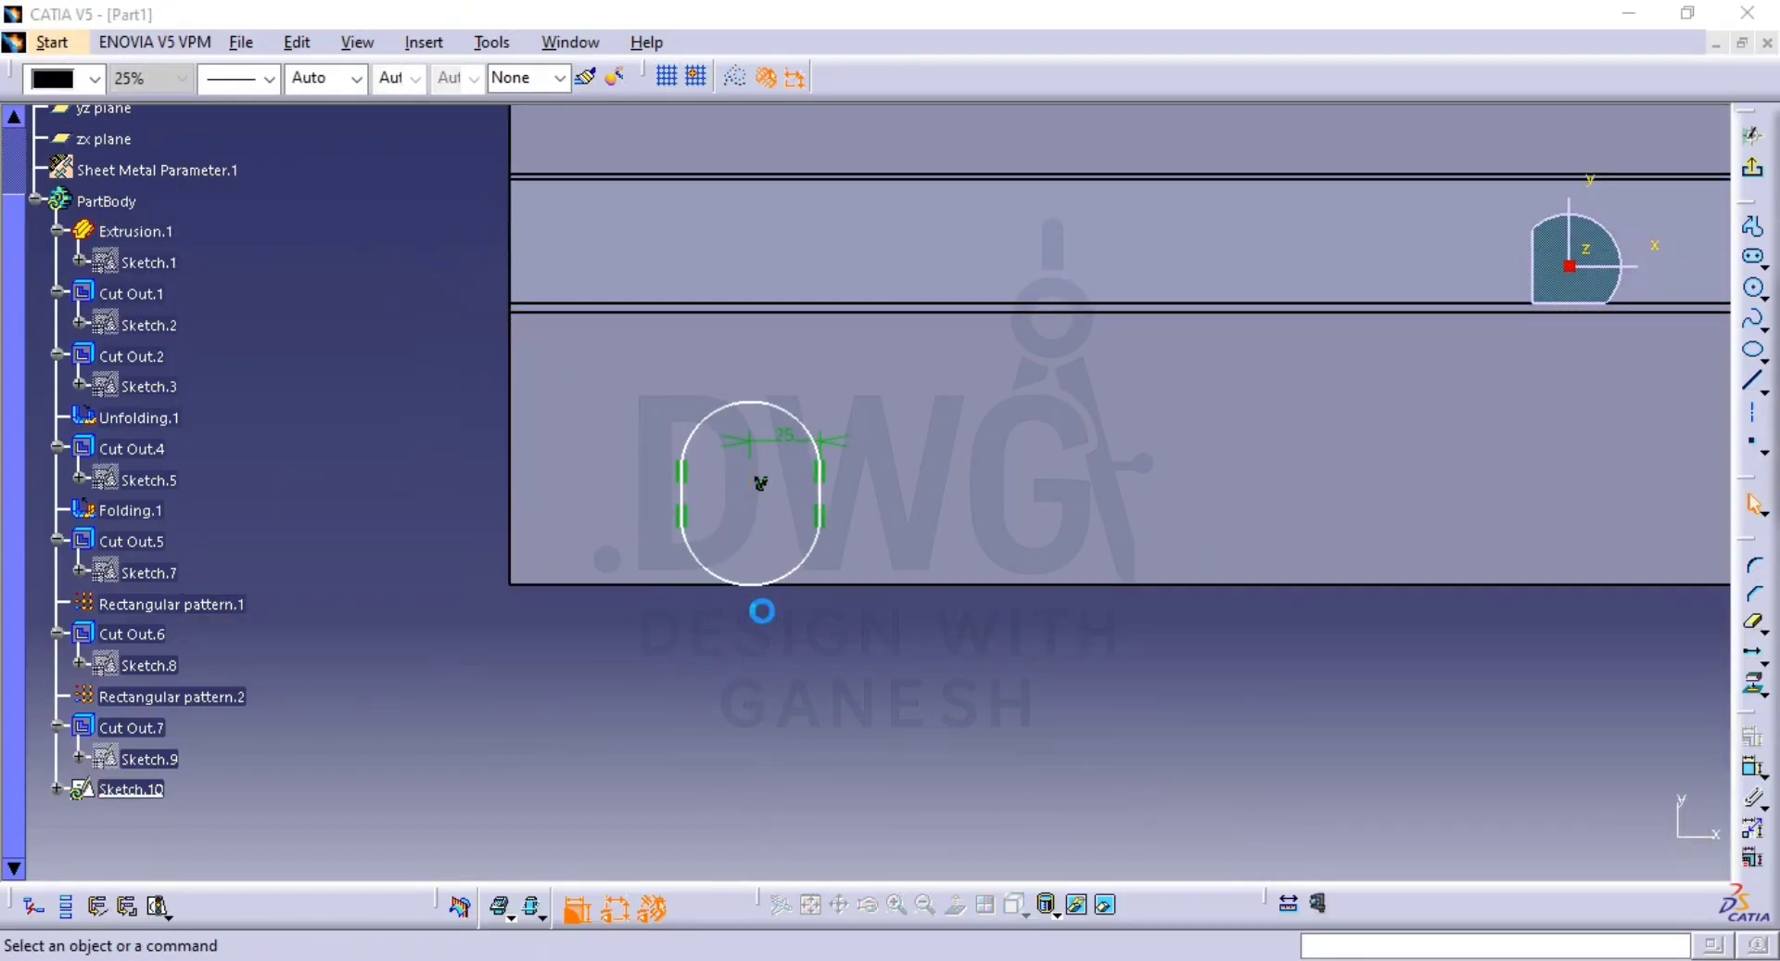
Recheck Detail A in the reference drawing and correct the elongated hole's end radius to a smaller value.
key("alt+Tab")
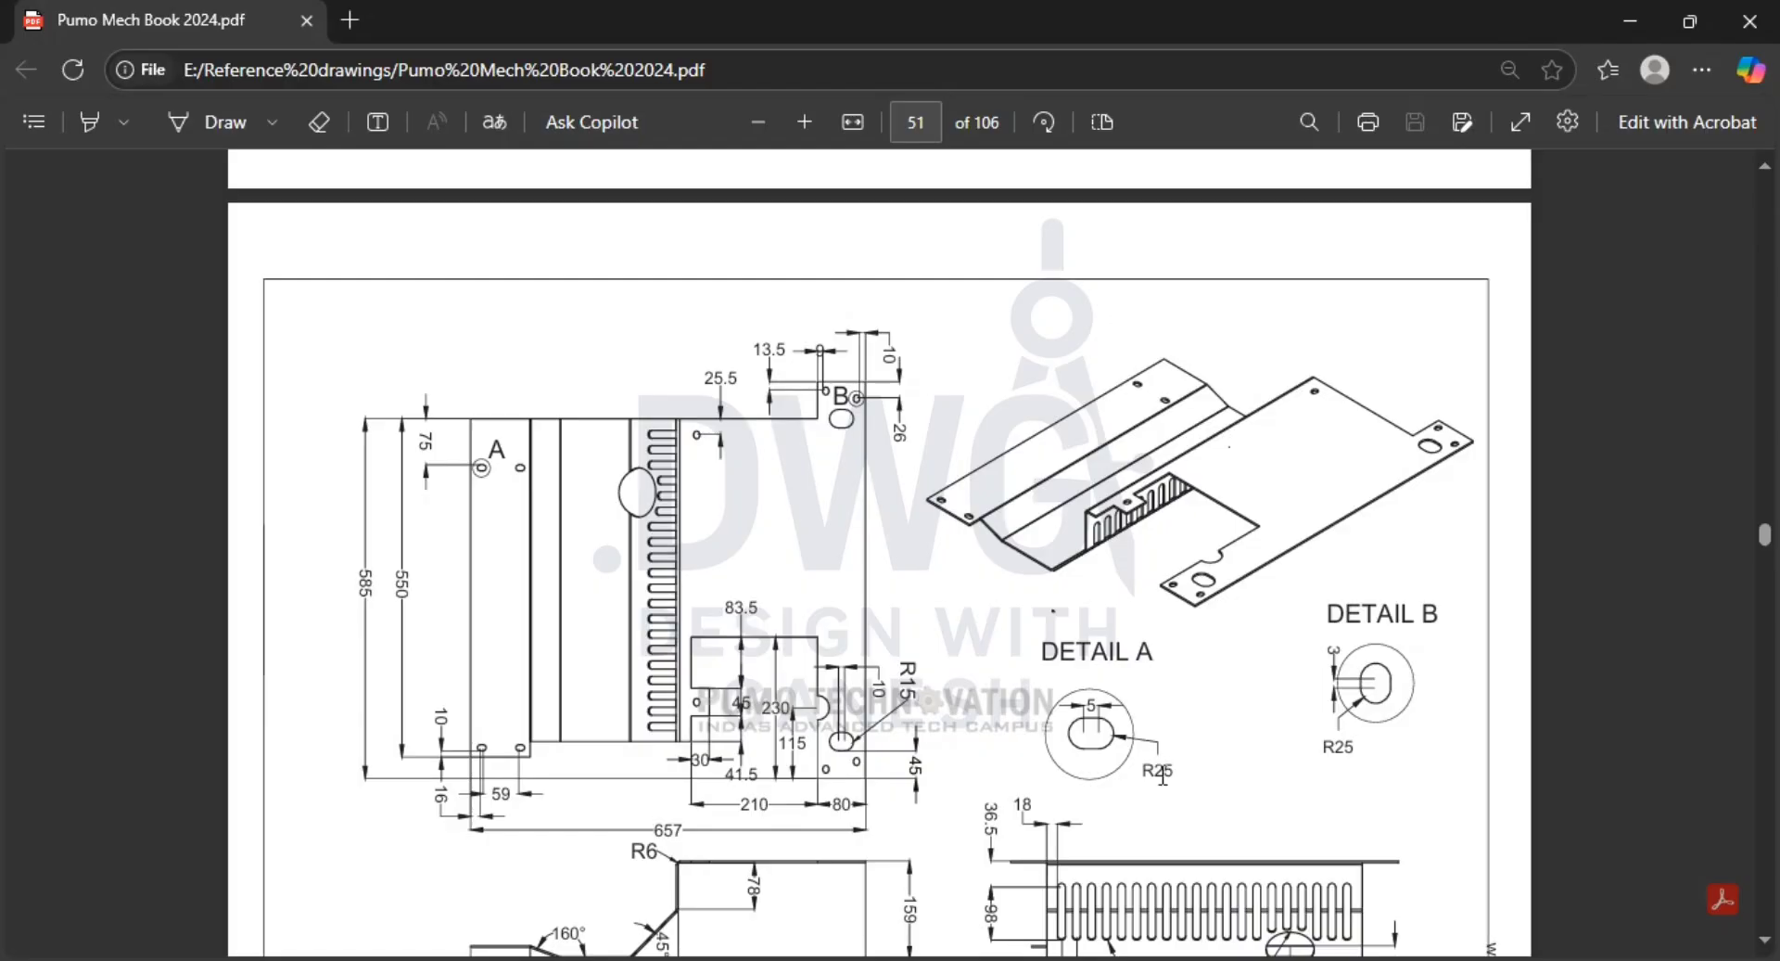
key("alt+Tab")
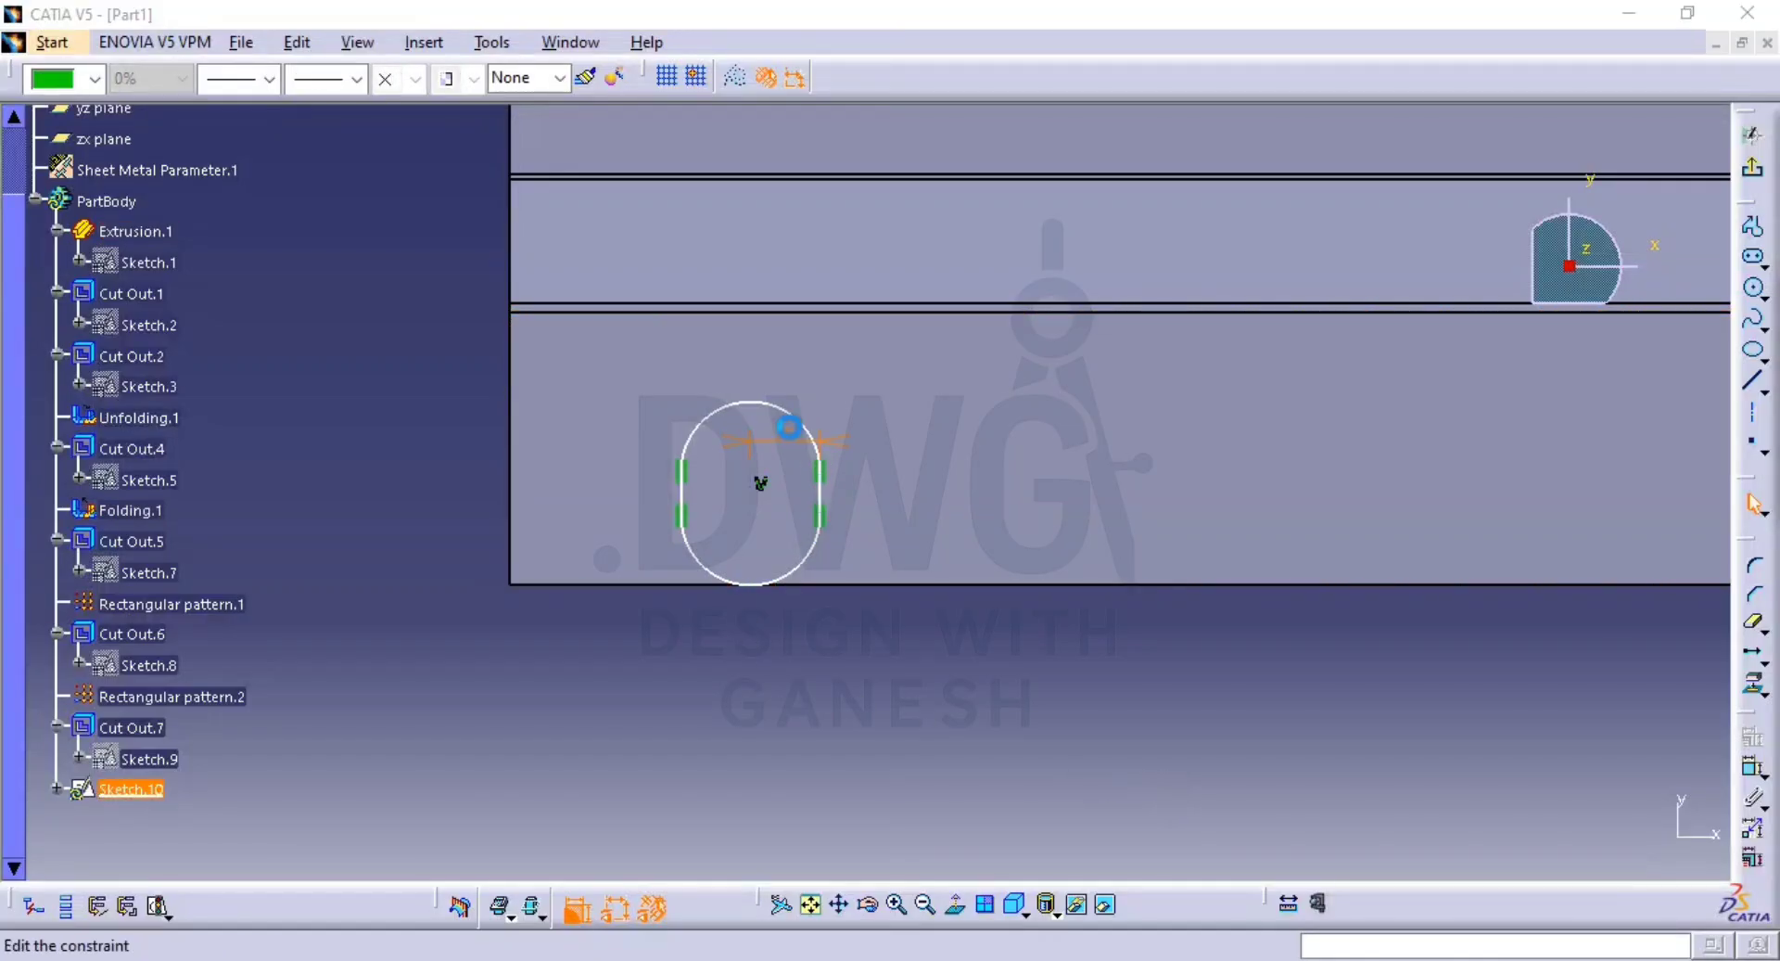
type("3")
key("Return")
middle_click_drag(839, 714, 803, 623)
left_click(851, 781)
Dimension the distance between the elongated hole's end centres and set it to 5 mm, as in Detail A.
key("alt+Tab")
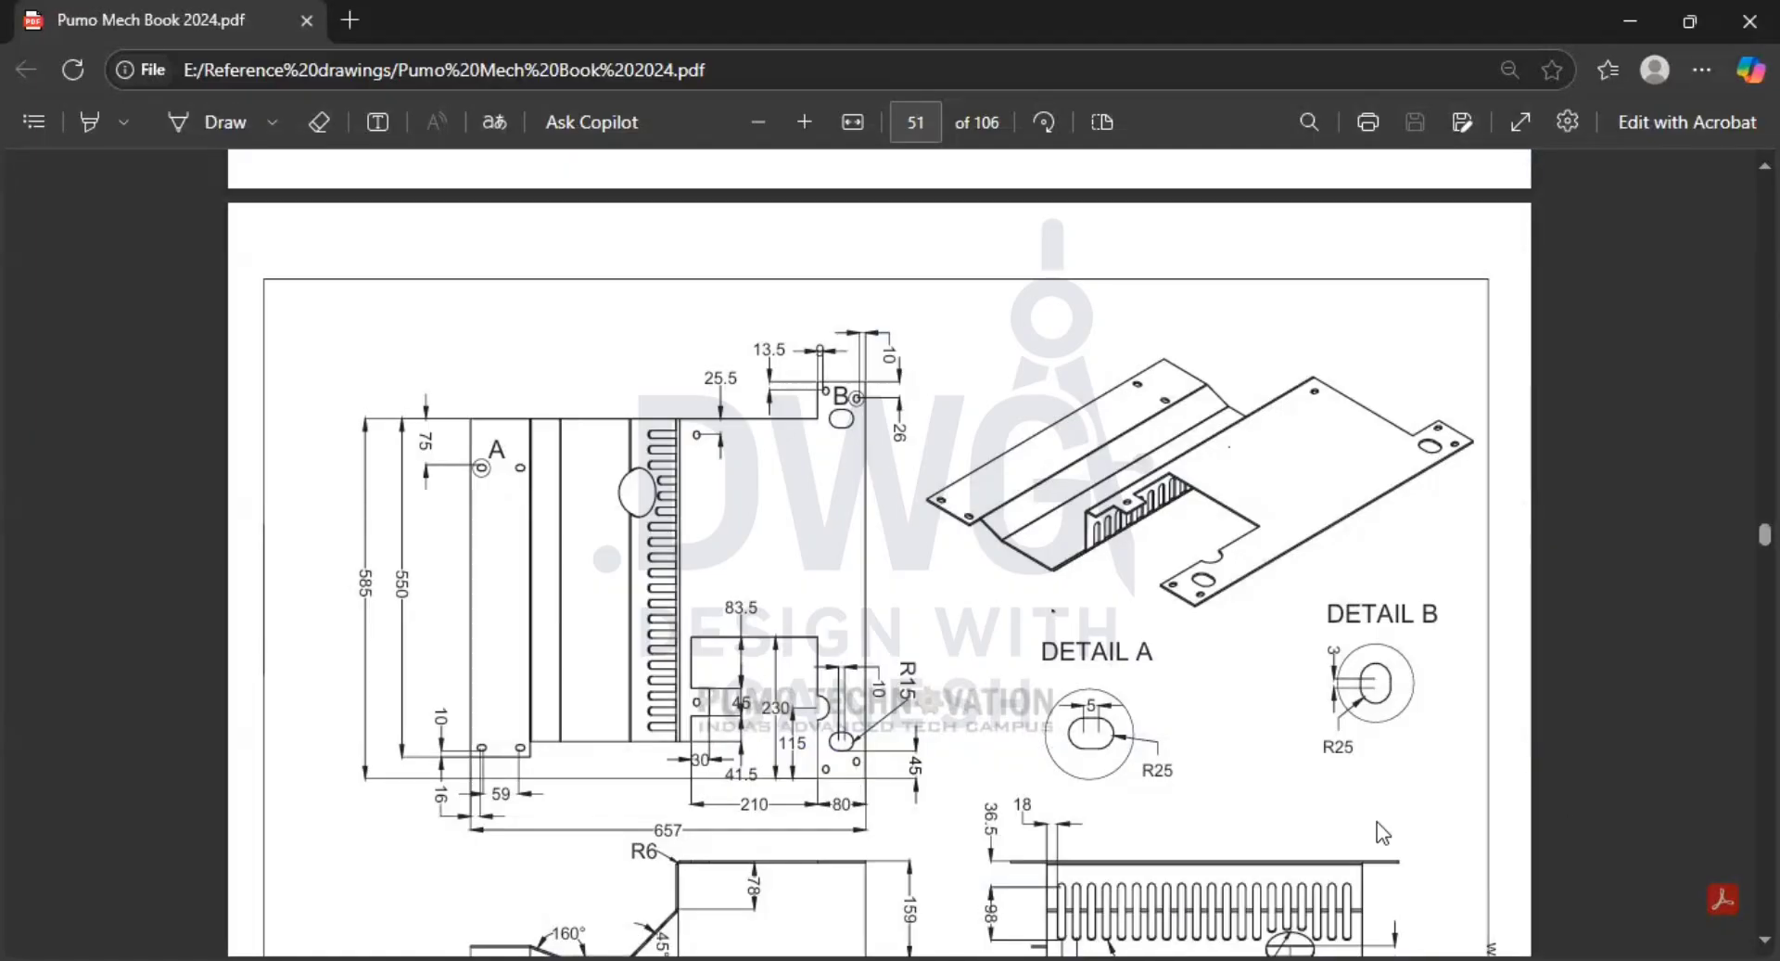
key("alt+Tab")
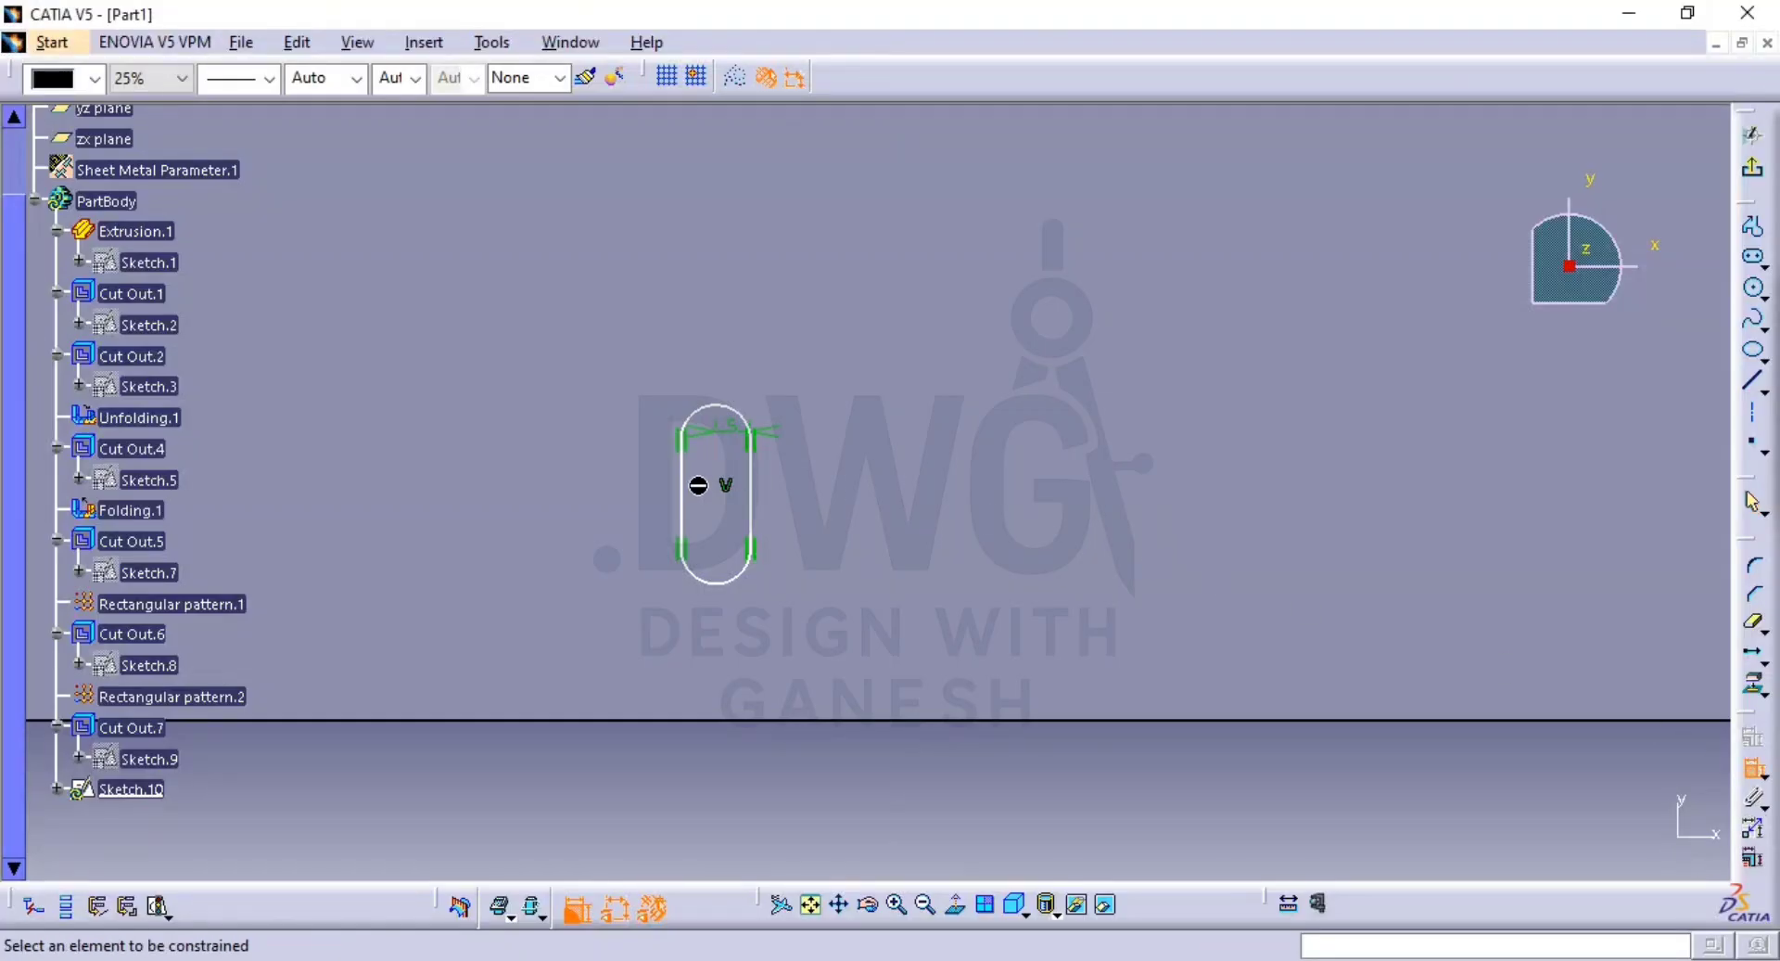
left_click(748, 506)
double_click(806, 501)
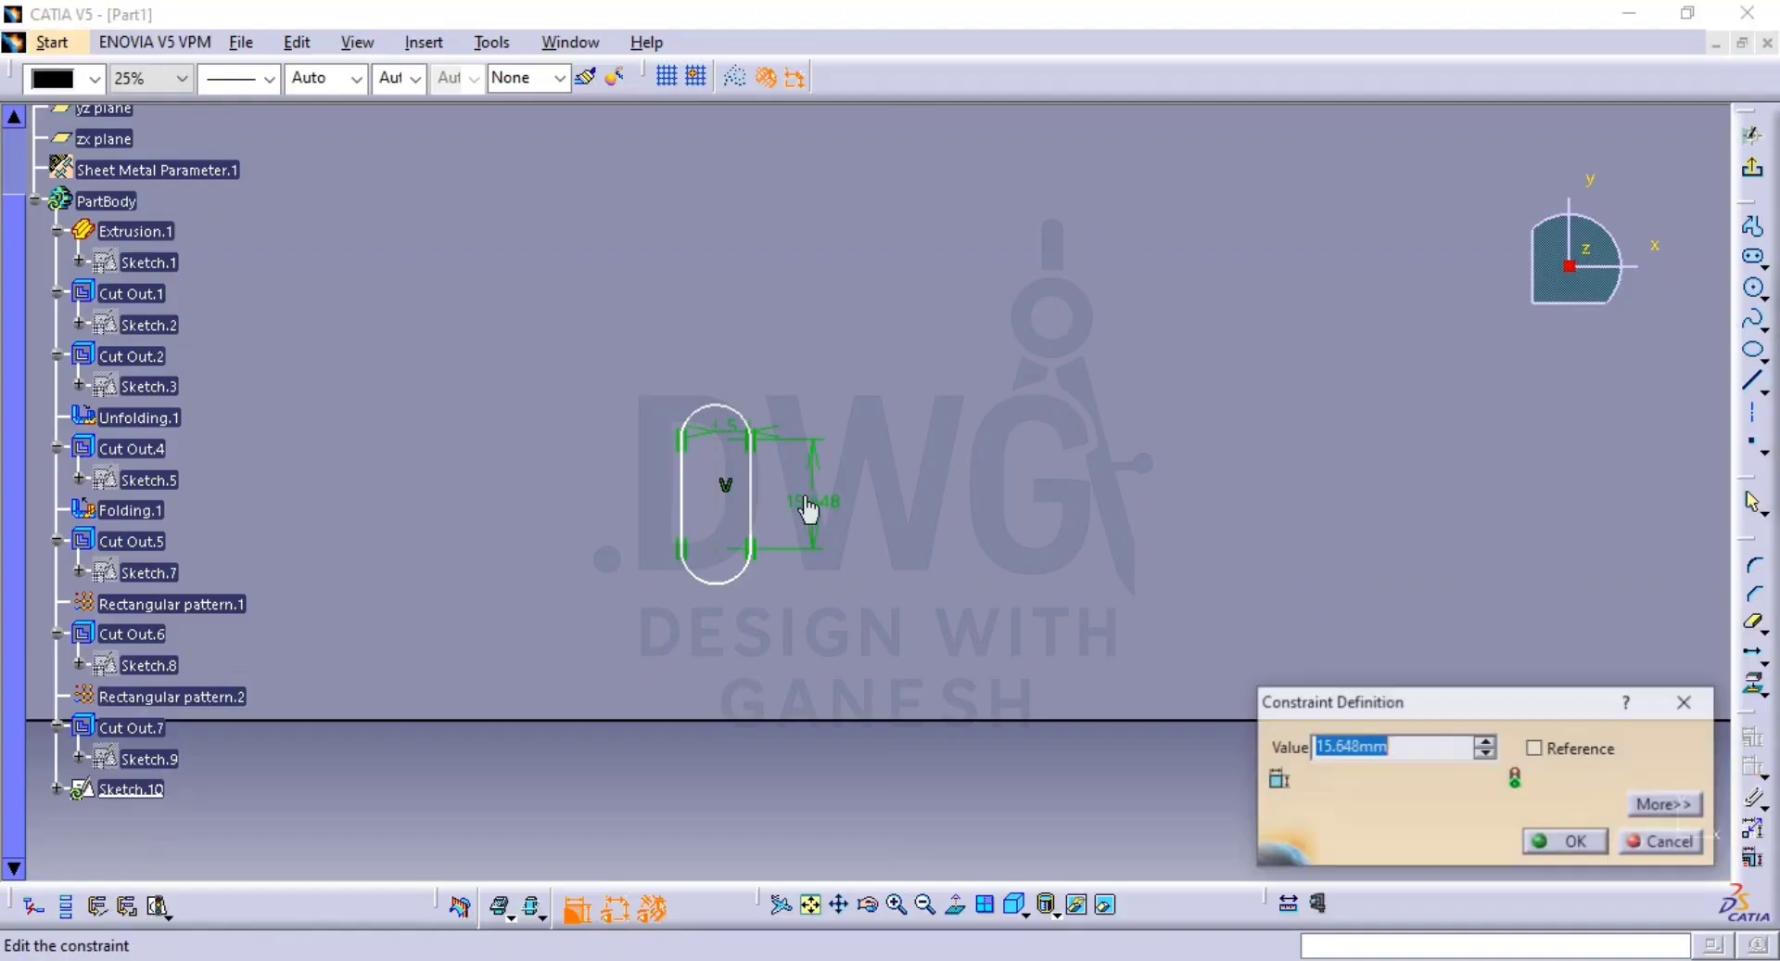
type("5")
key("Return")
Check the hole position in the reference drawing and set the hole's straight side 75 mm from the flange's short end edge.
key("alt+Tab")
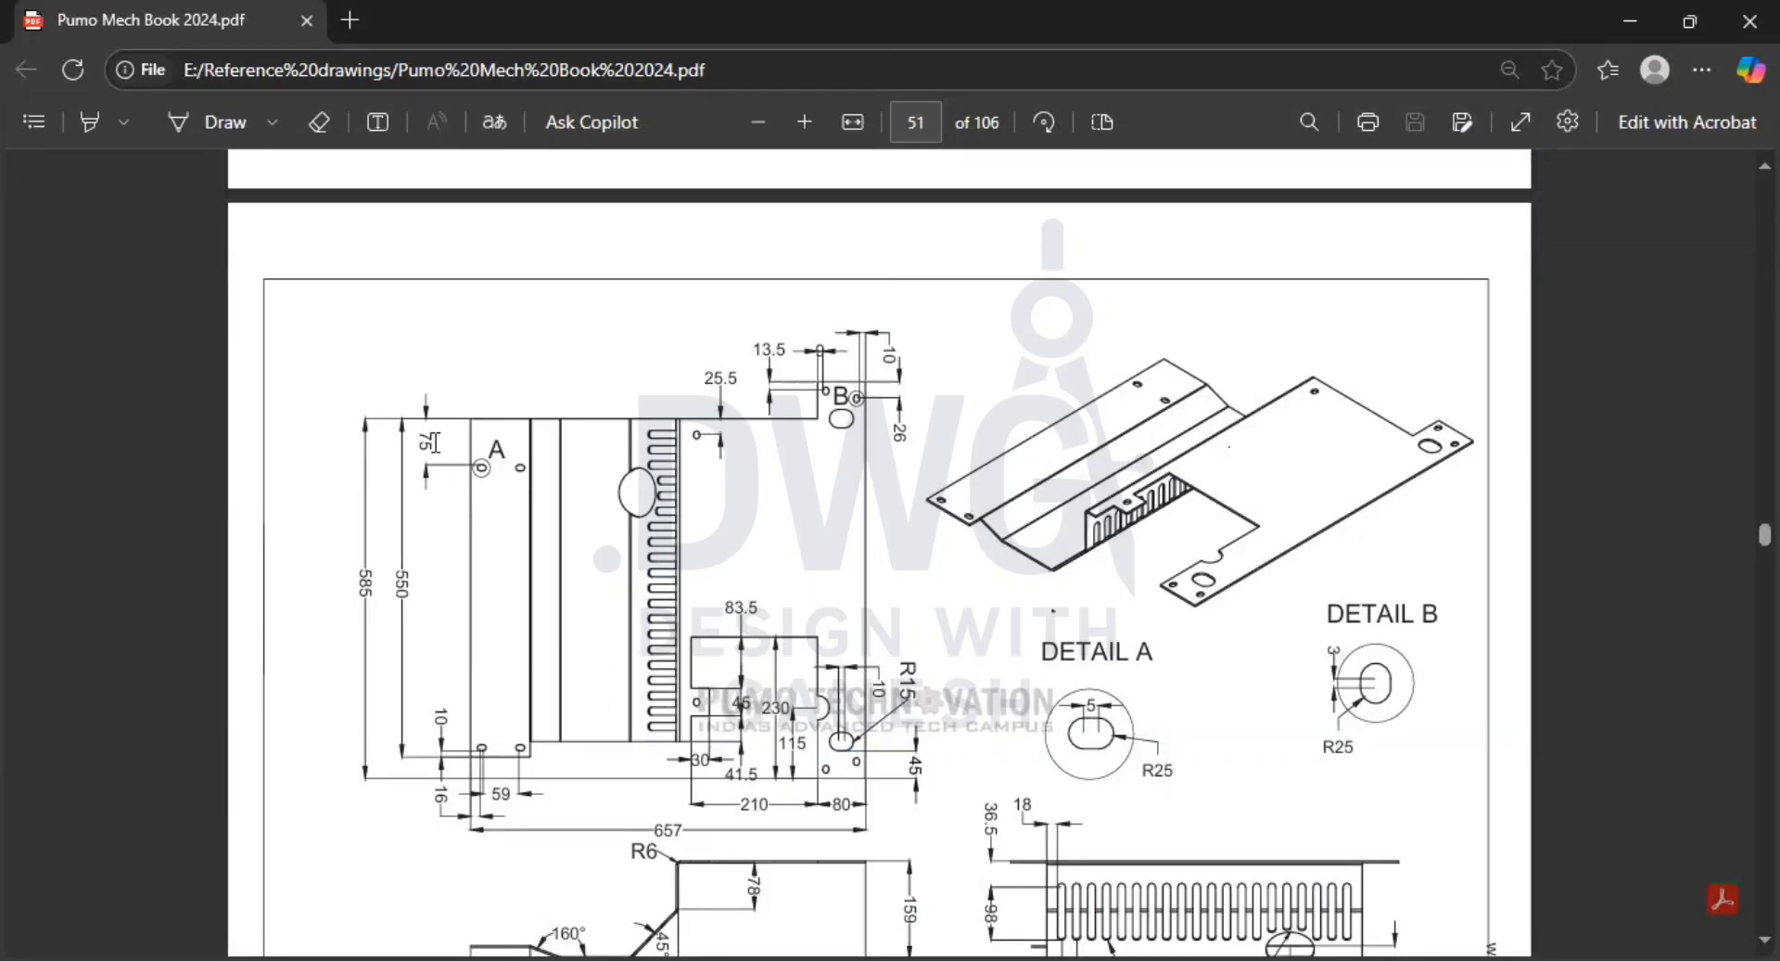
key("alt+Tab")
left_click(684, 454)
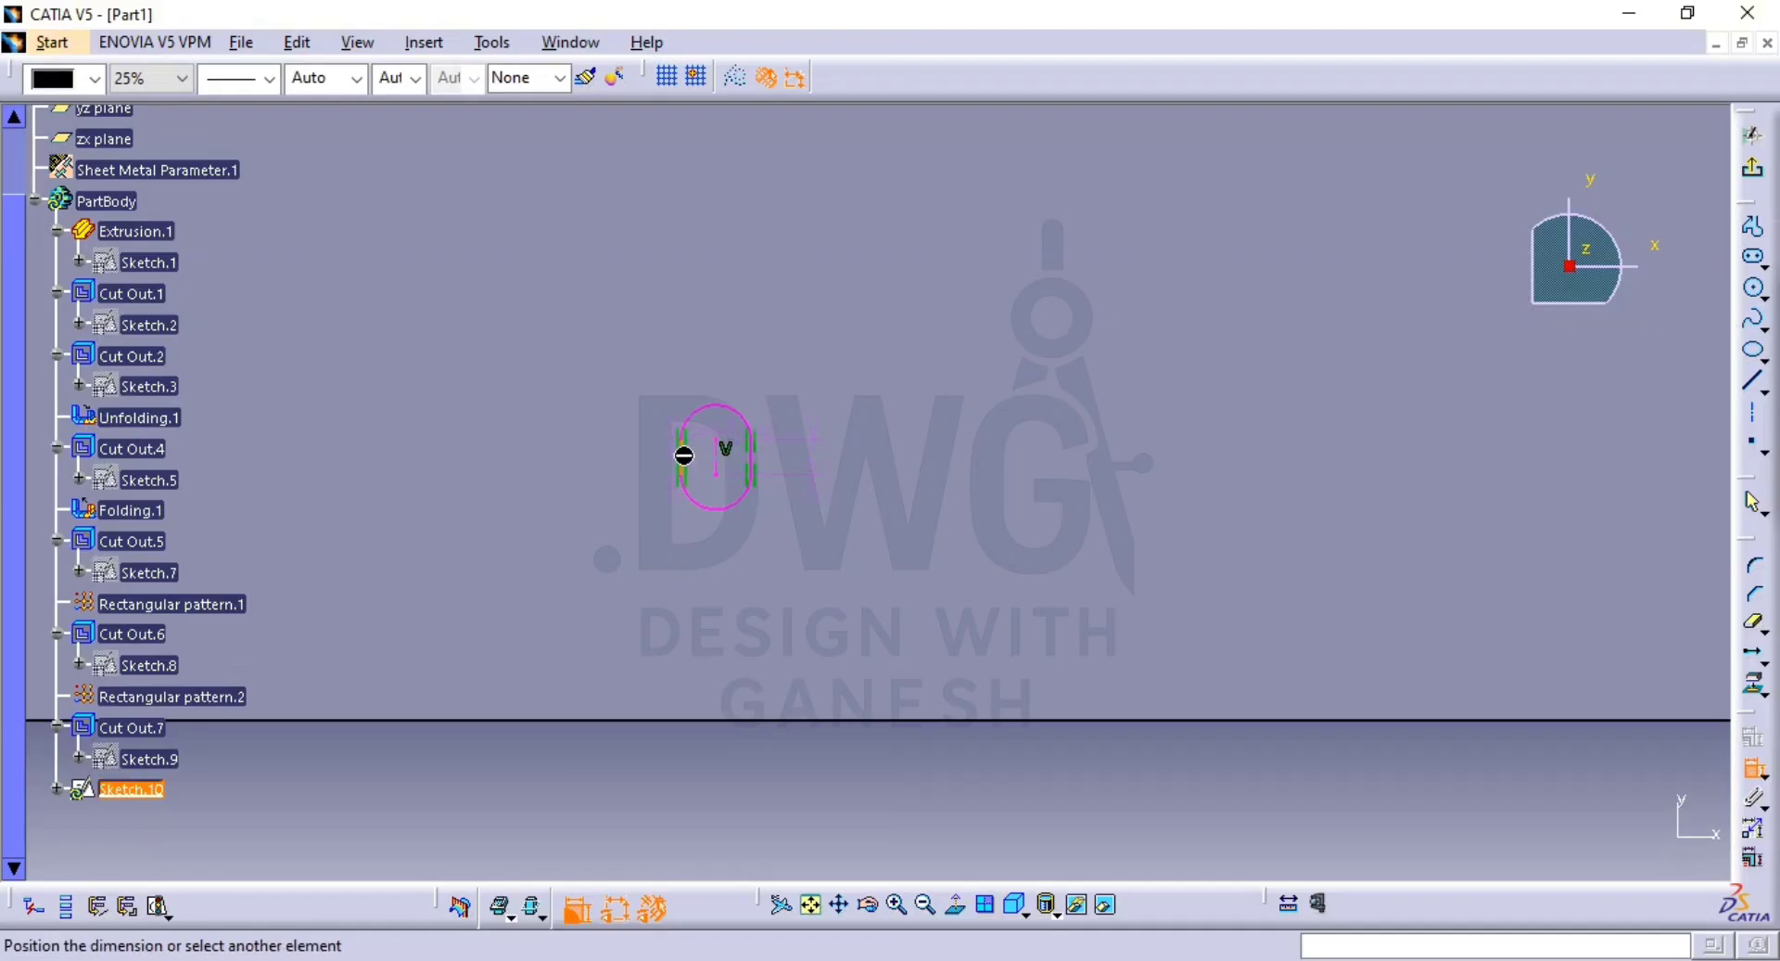
middle_click_drag(683, 455, 677, 573, "ctrl")
left_click(380, 510)
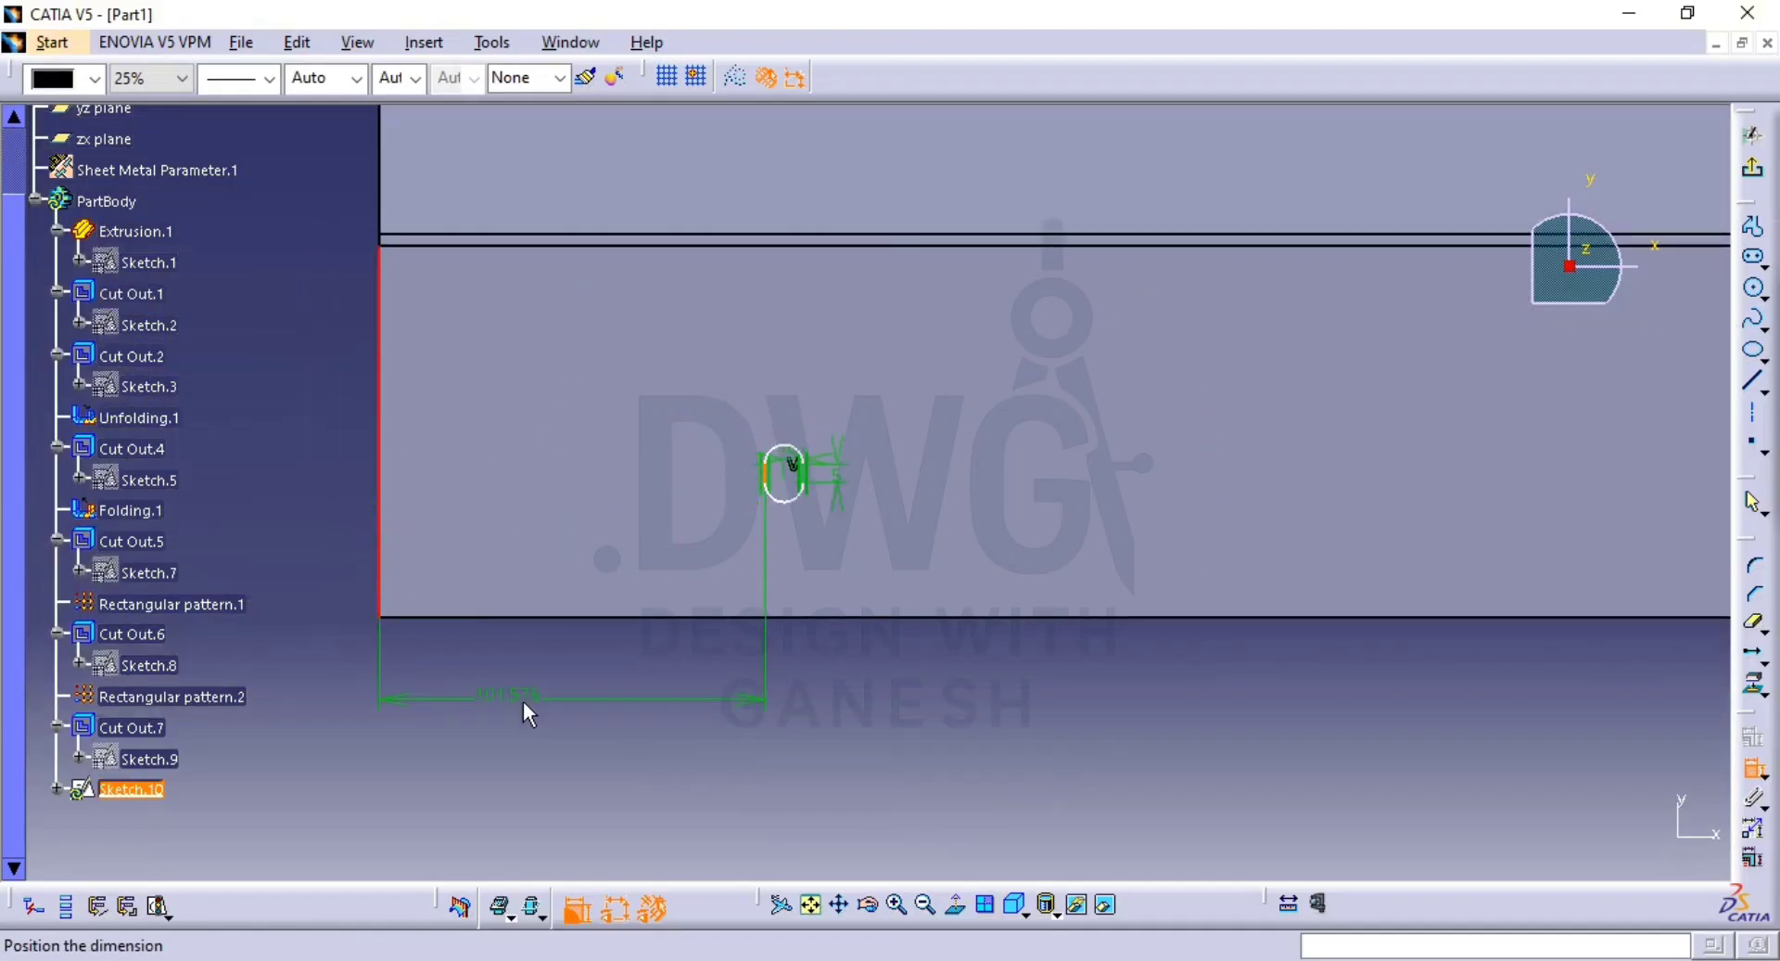
left_click(525, 704)
double_click(527, 706)
type("75")
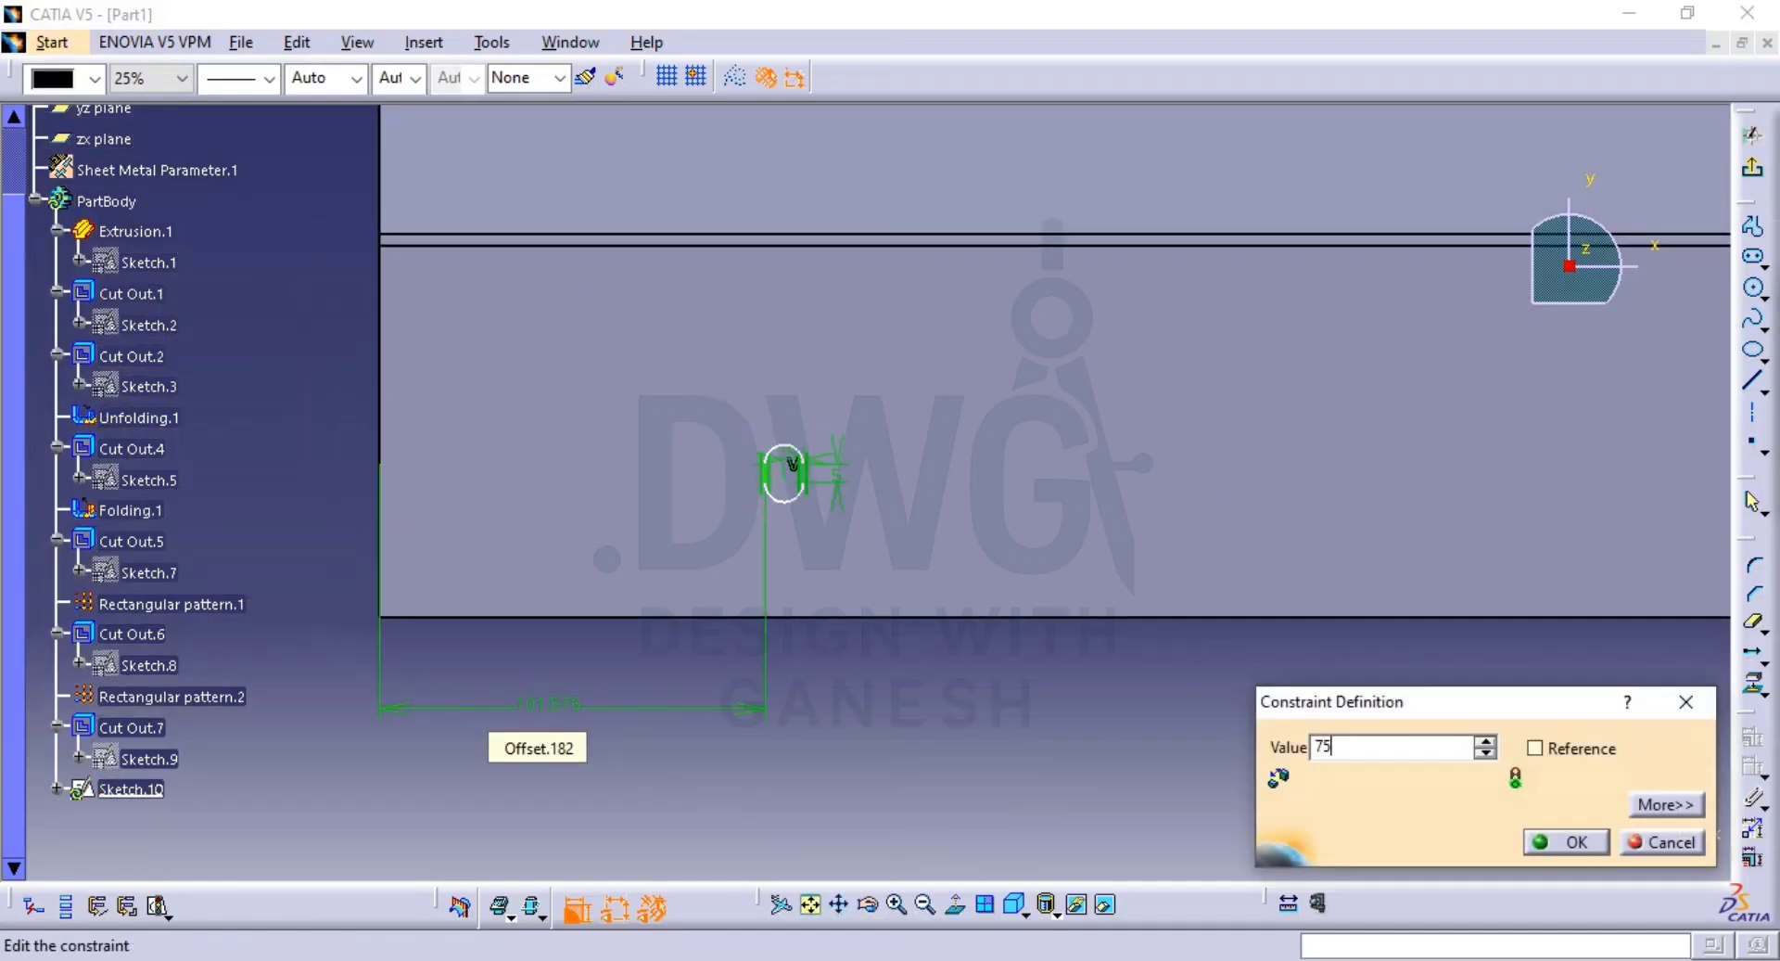
key("Return")
Consult the reference drawing and set the hole's lower arc centre 16 mm from the flange's long outer edge.
key("alt+Tab")
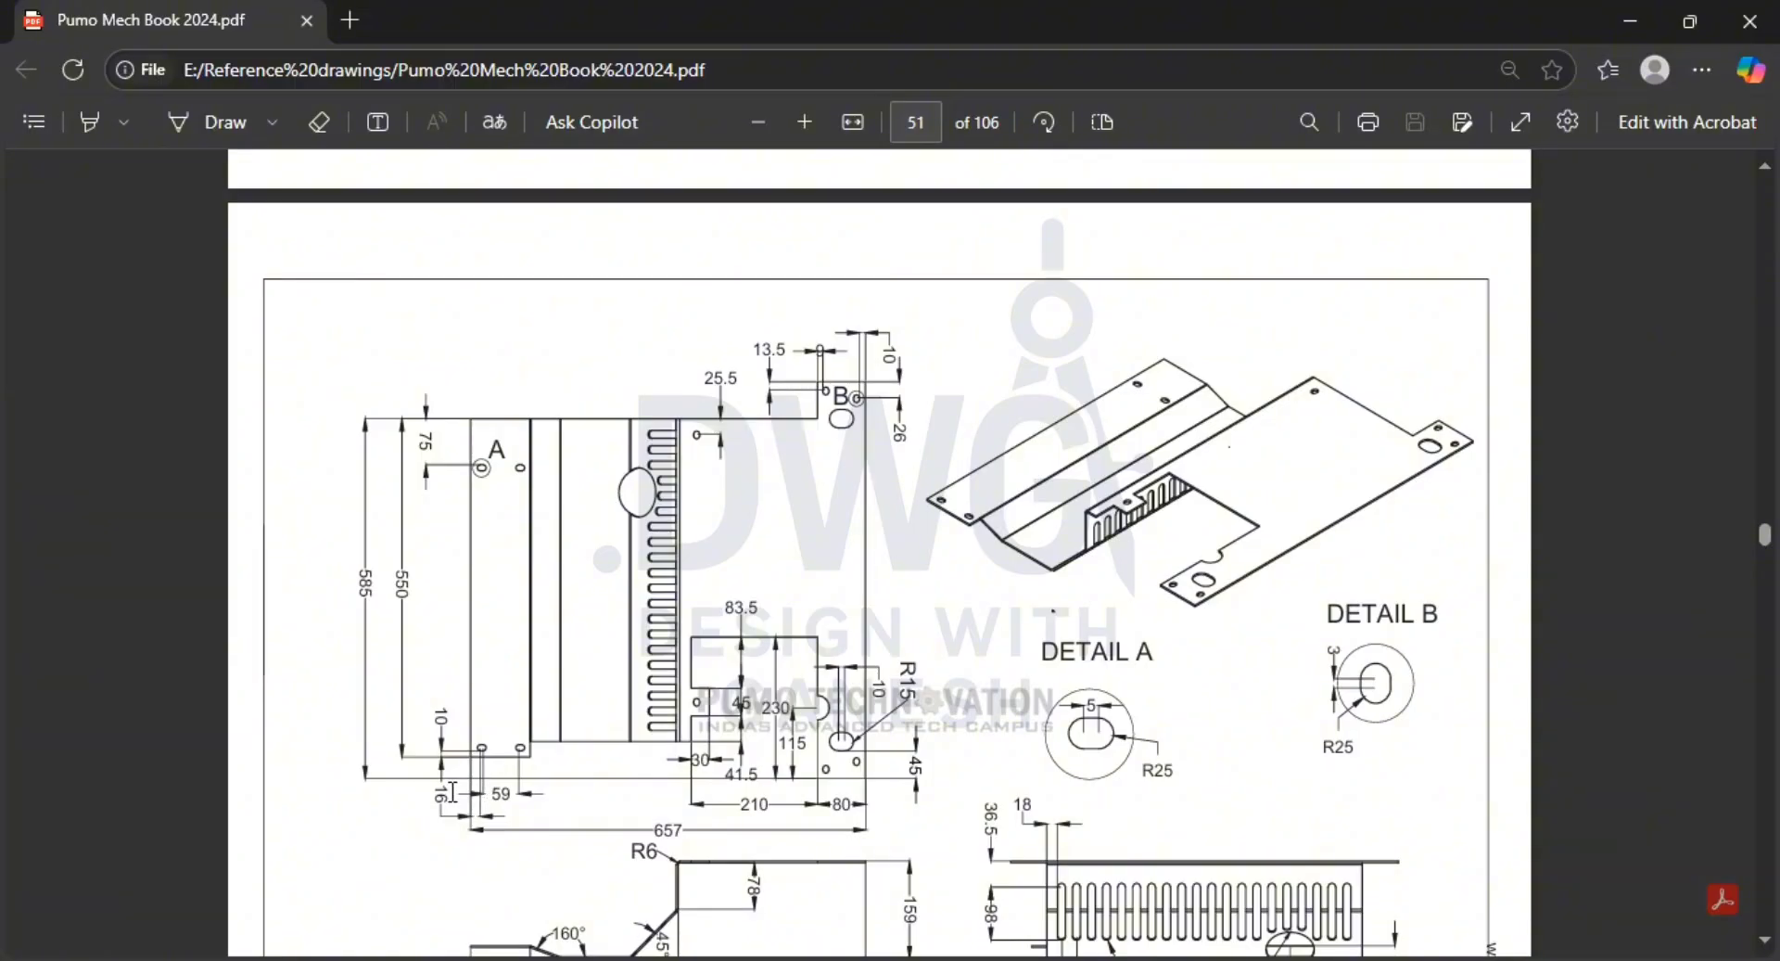
key("alt+Tab")
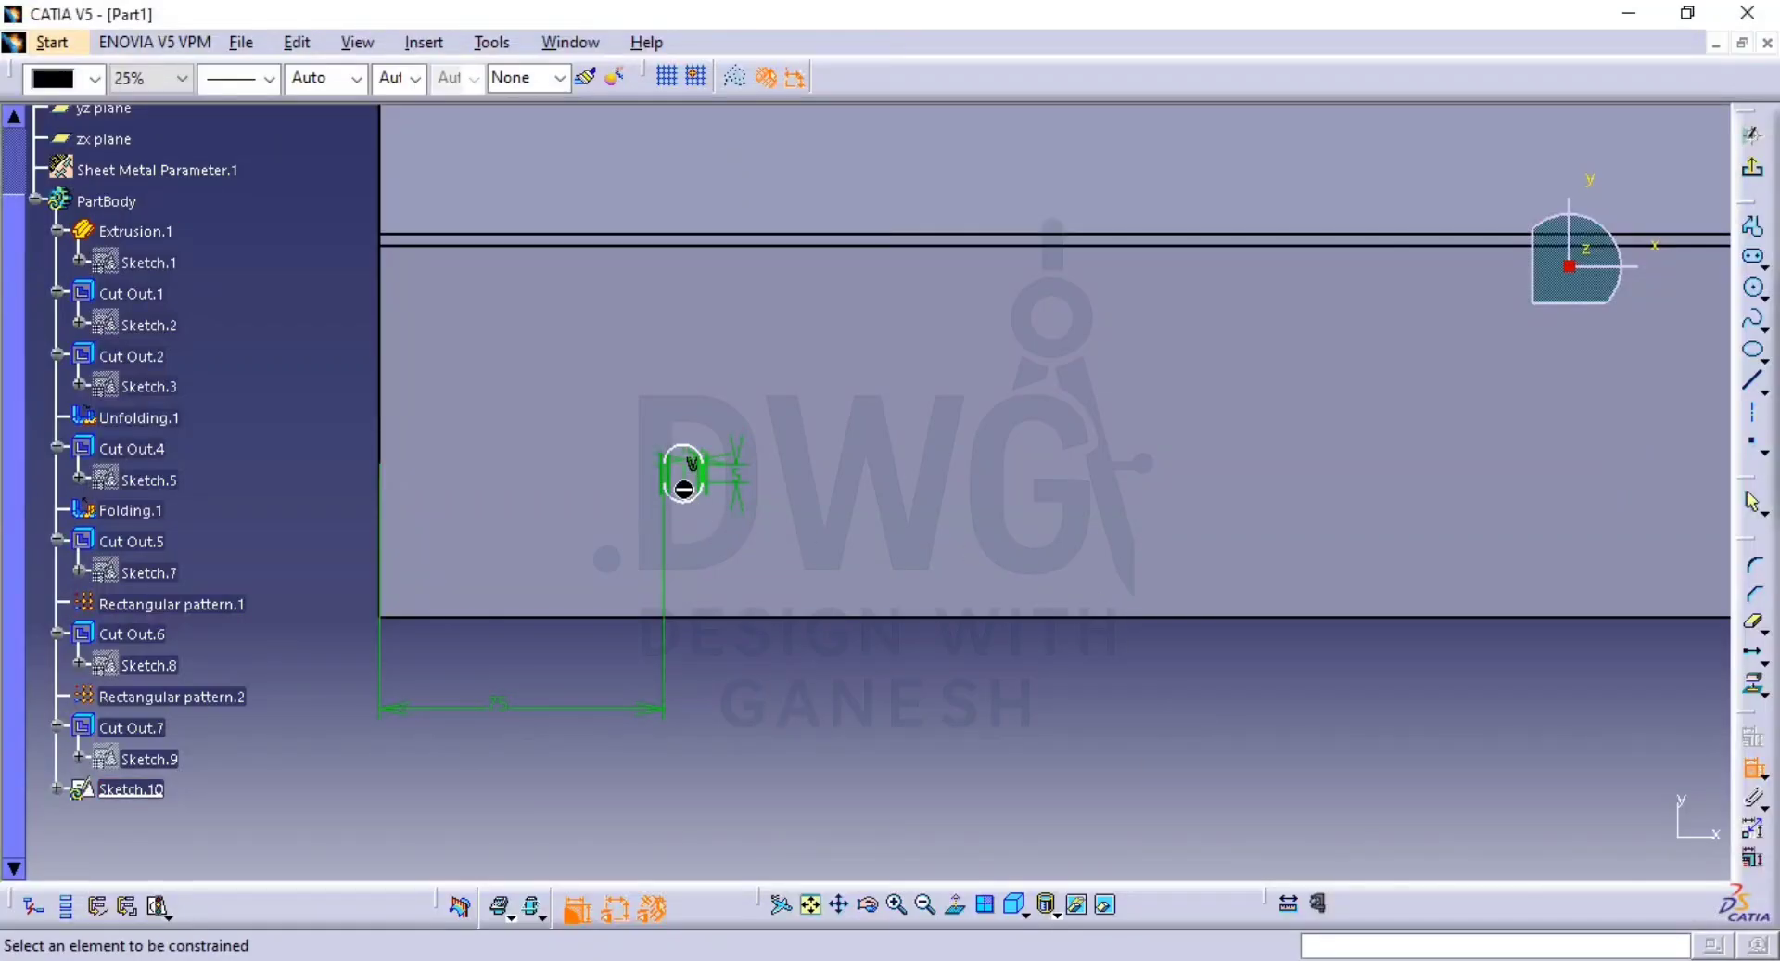
left_click(683, 481)
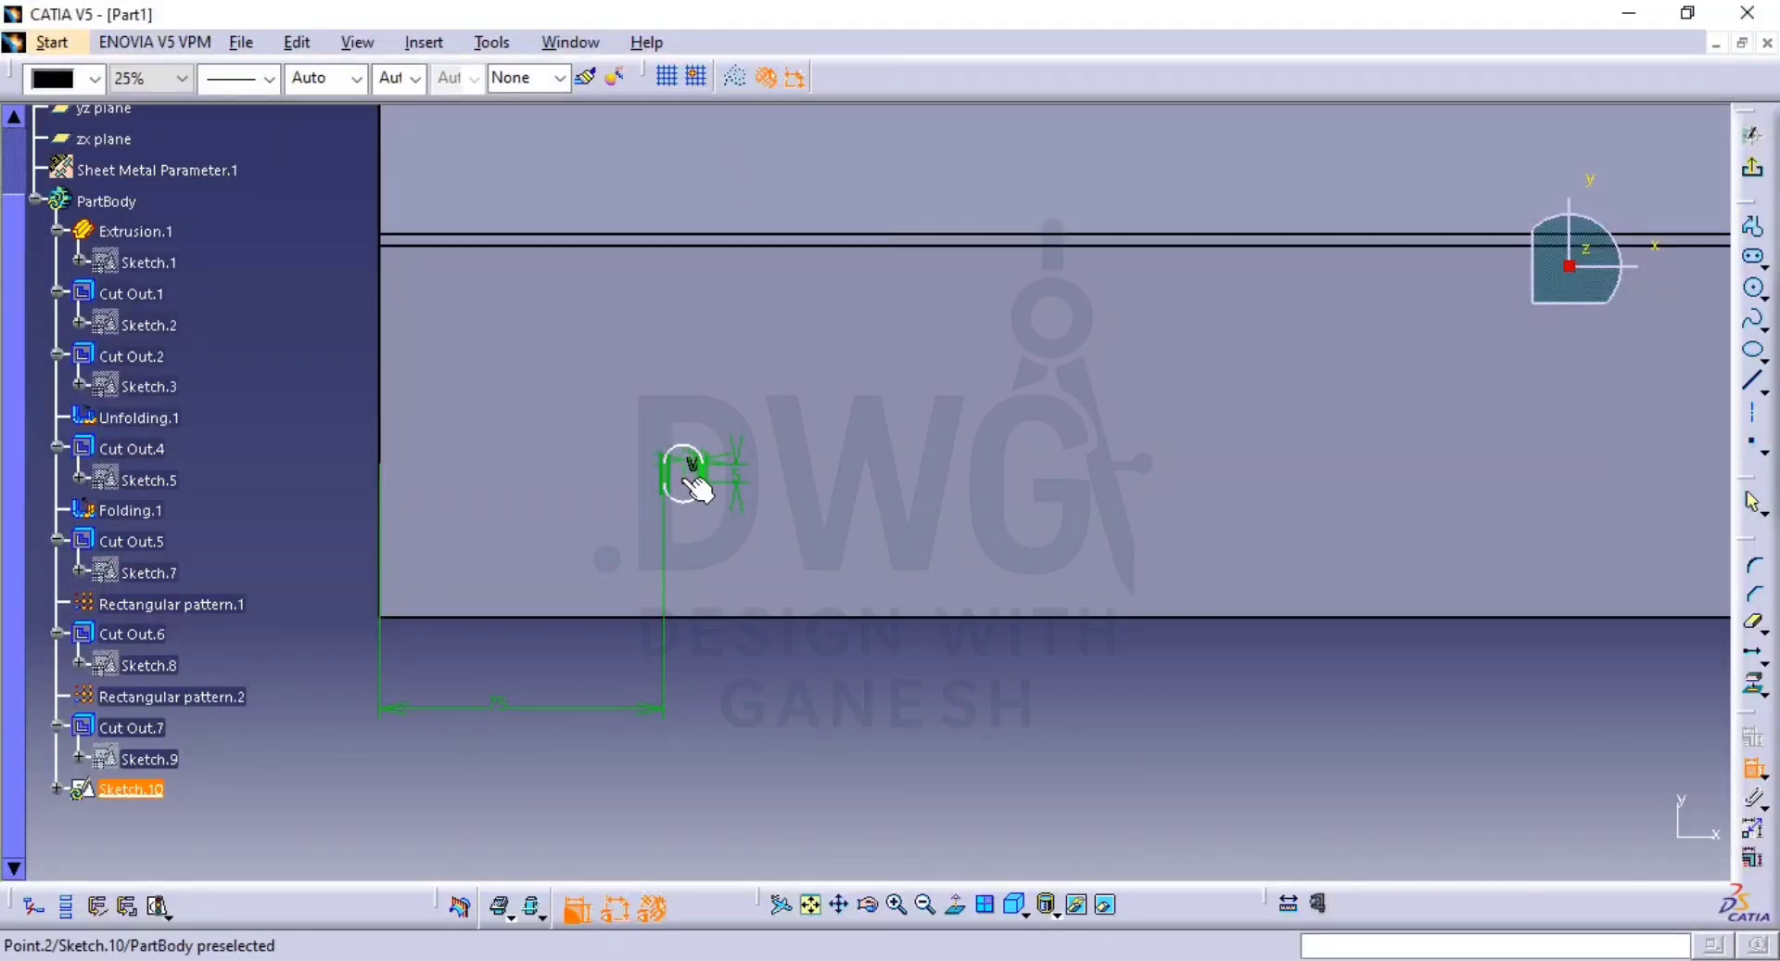
left_click(759, 618)
left_click(743, 714)
double_click(737, 712)
type("1")
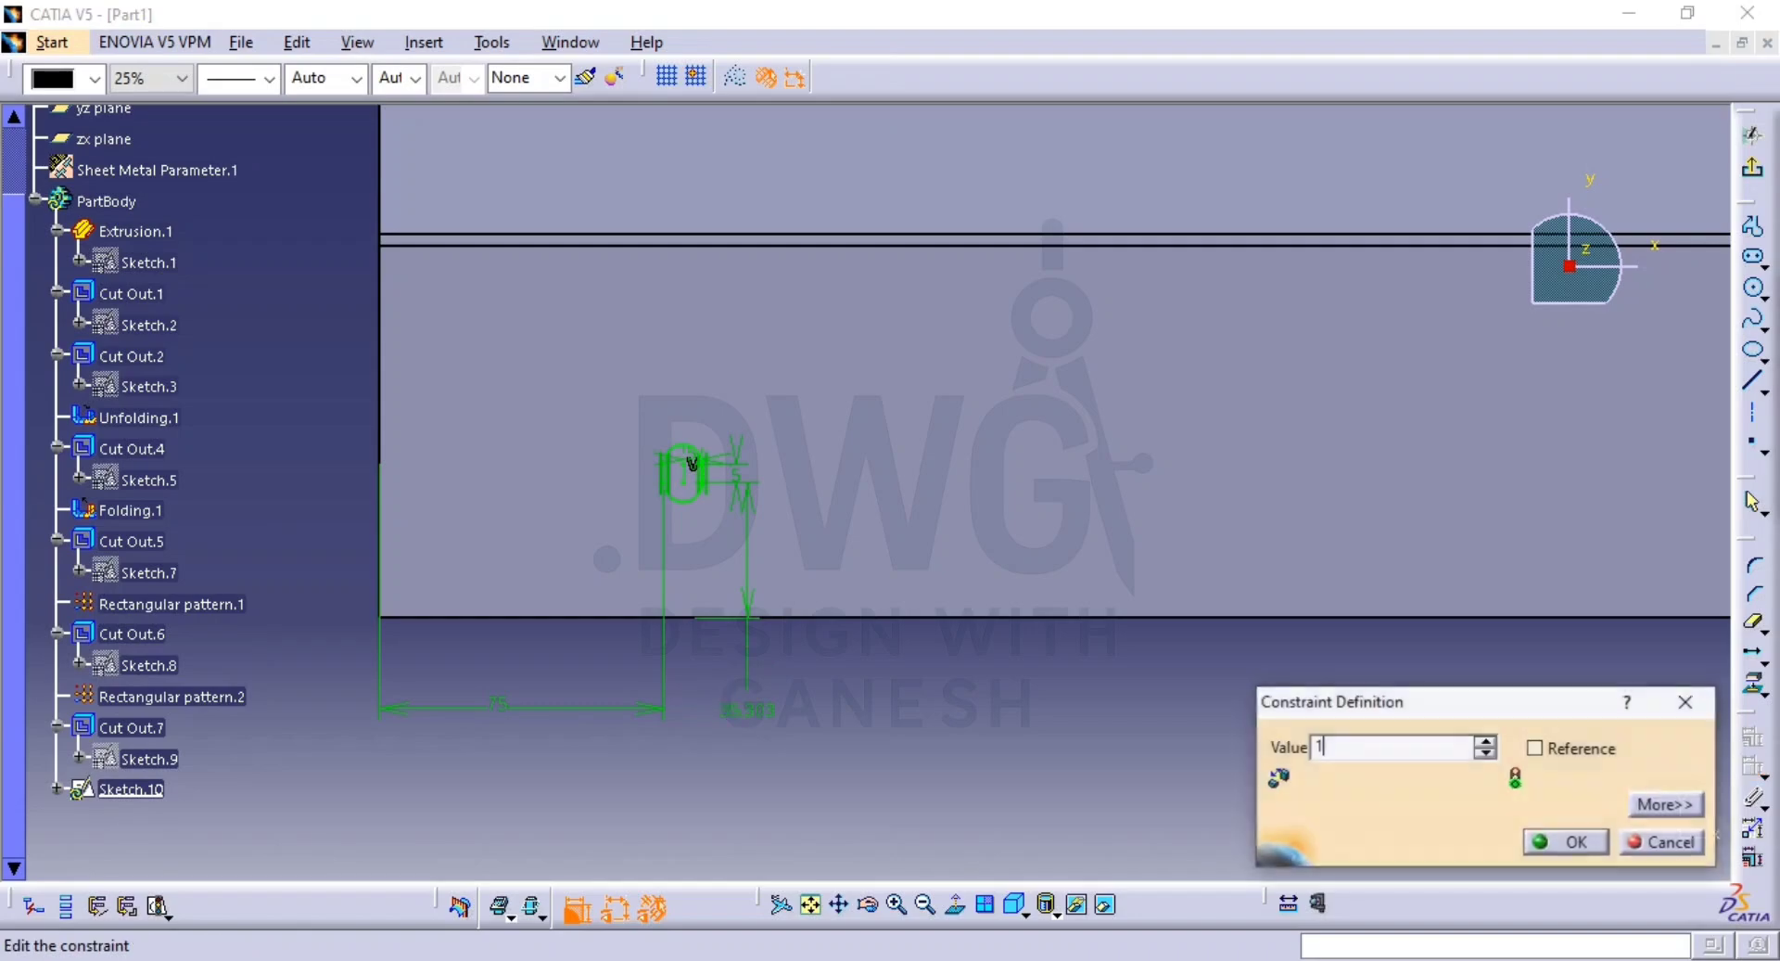
type("6")
key("Return")
middle_click_drag(1017, 644, 1027, 711)
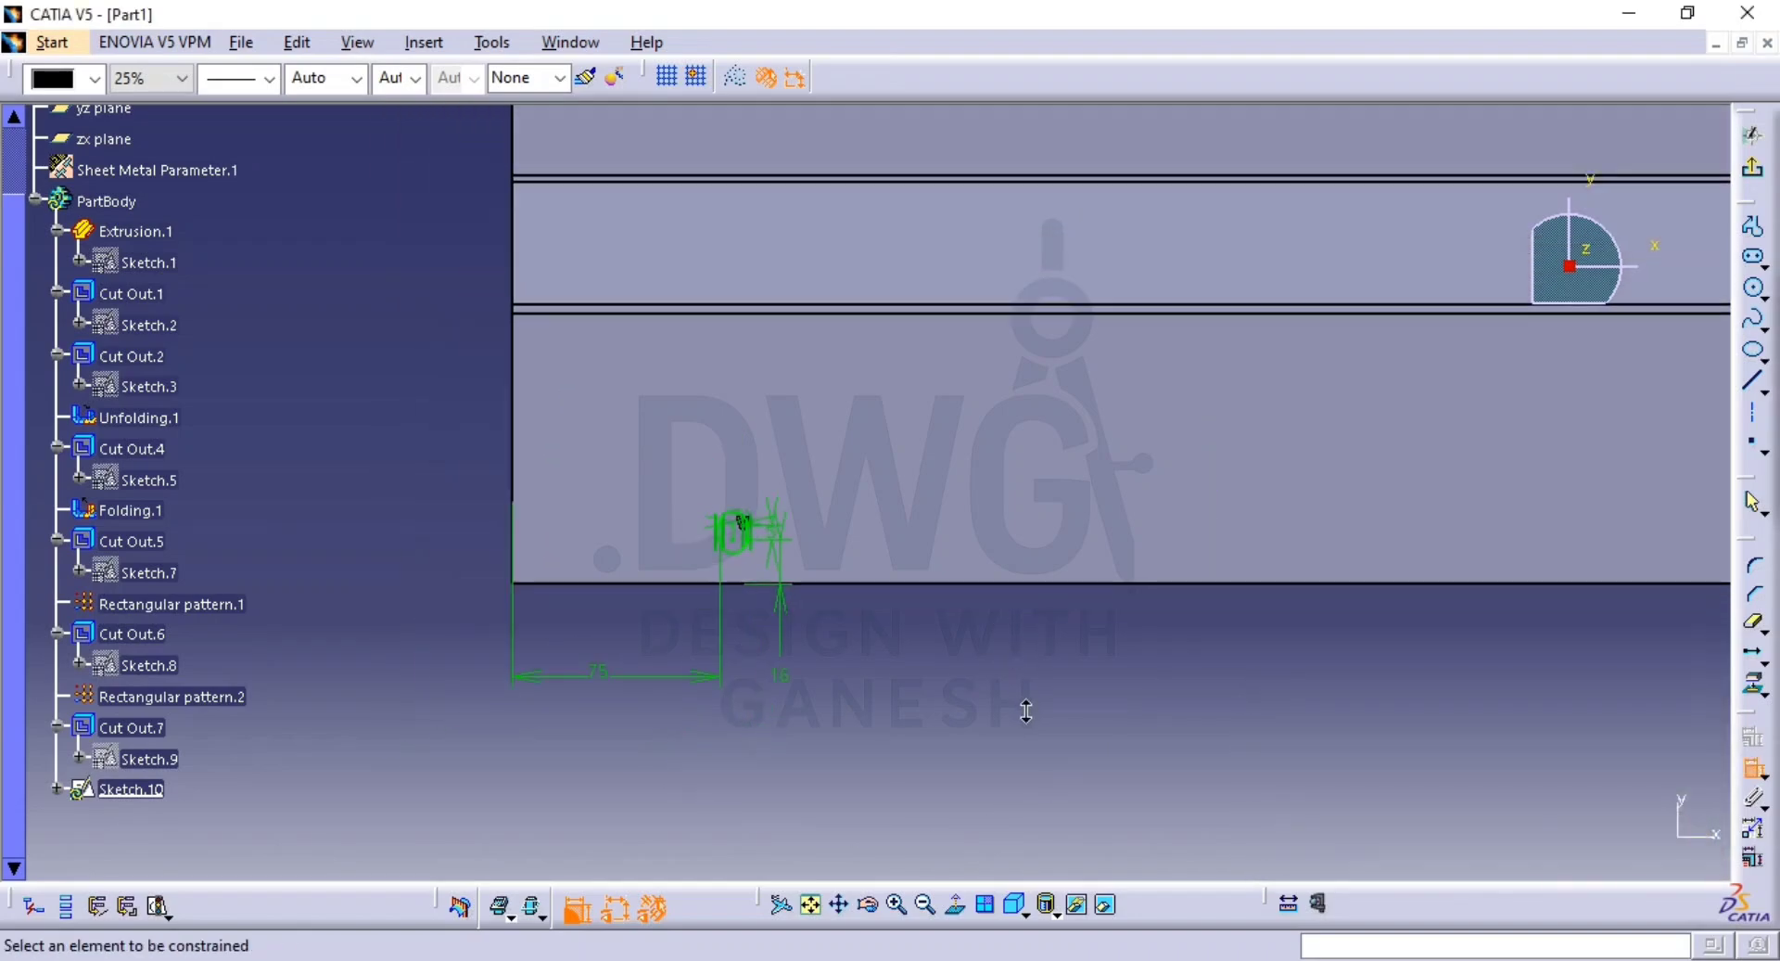
Exit the sketch and cut the elongated hole as a Sheetmetal standard cutout with the end limit Up to next.
left_click(1753, 167)
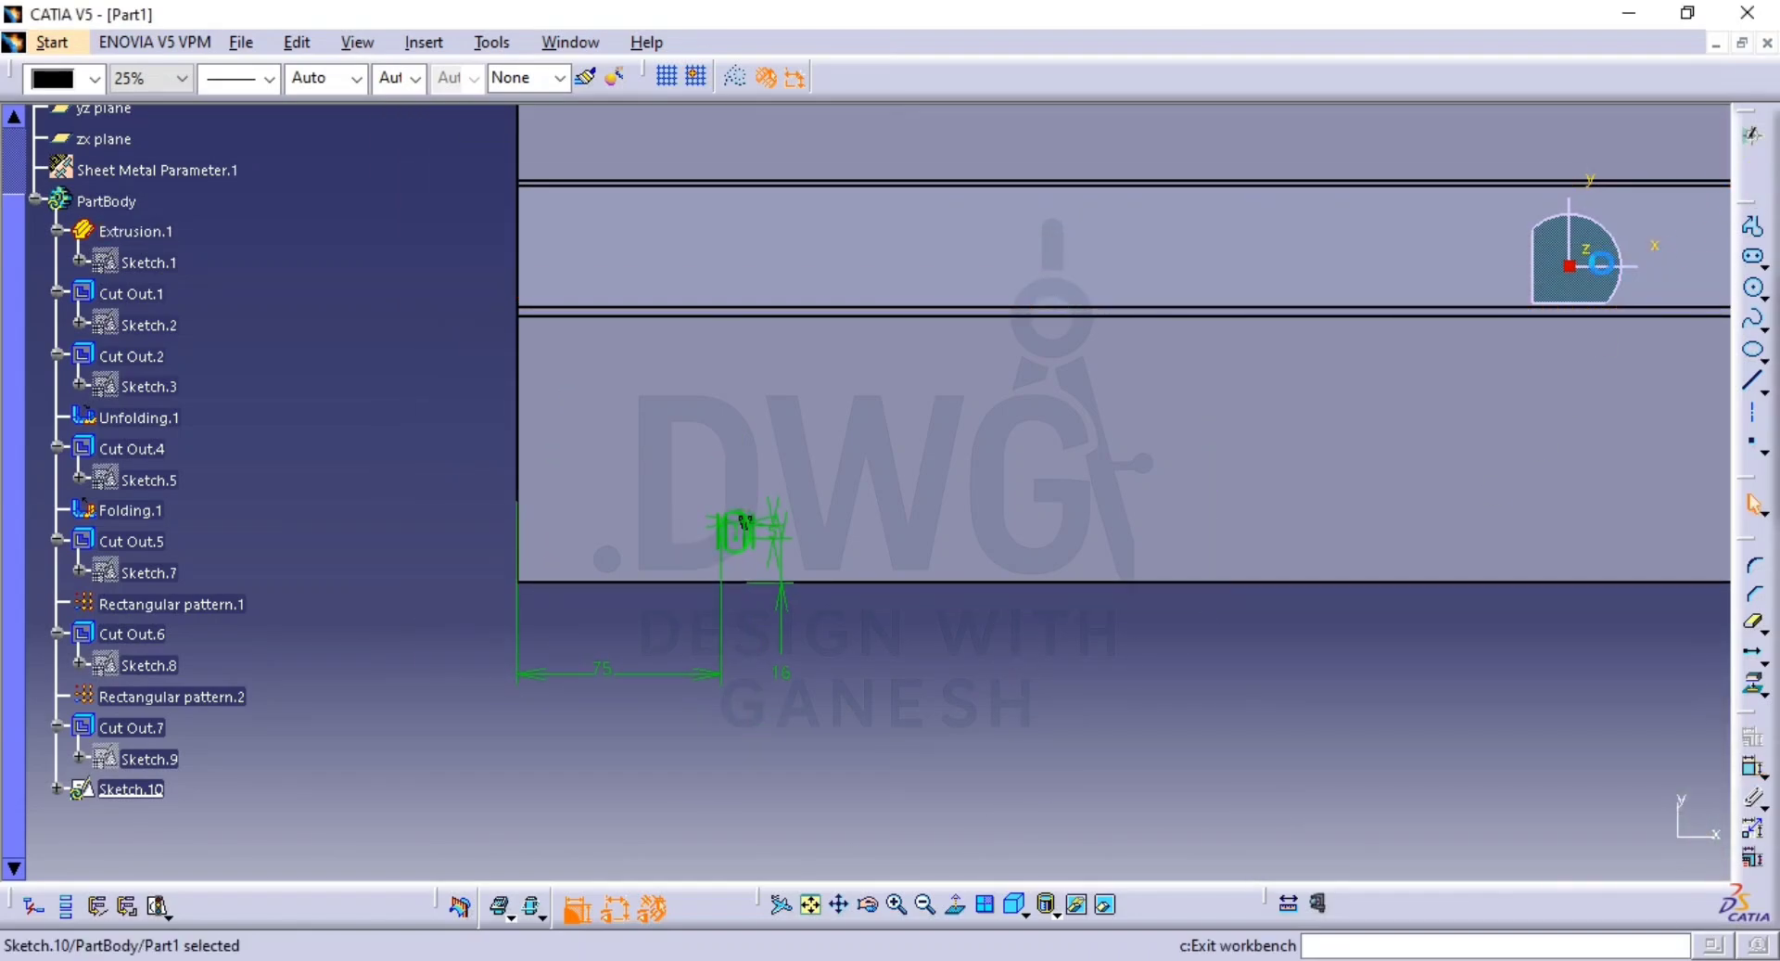
left_click(1752, 134)
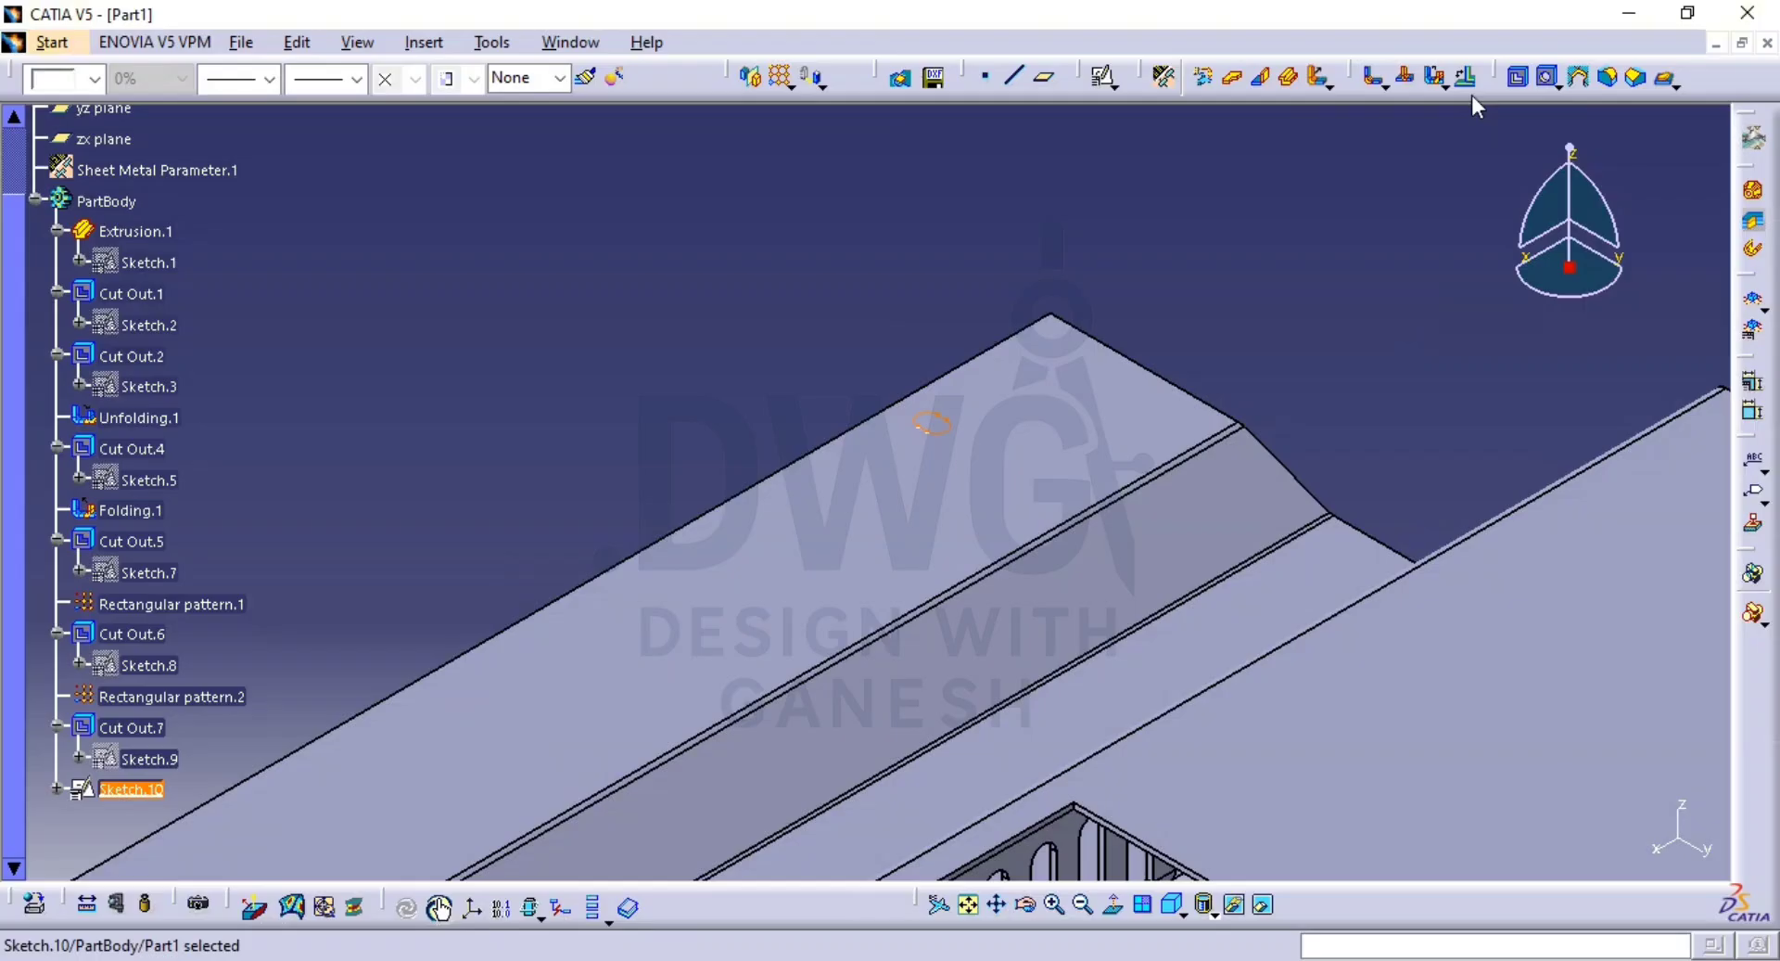
left_click(1518, 77)
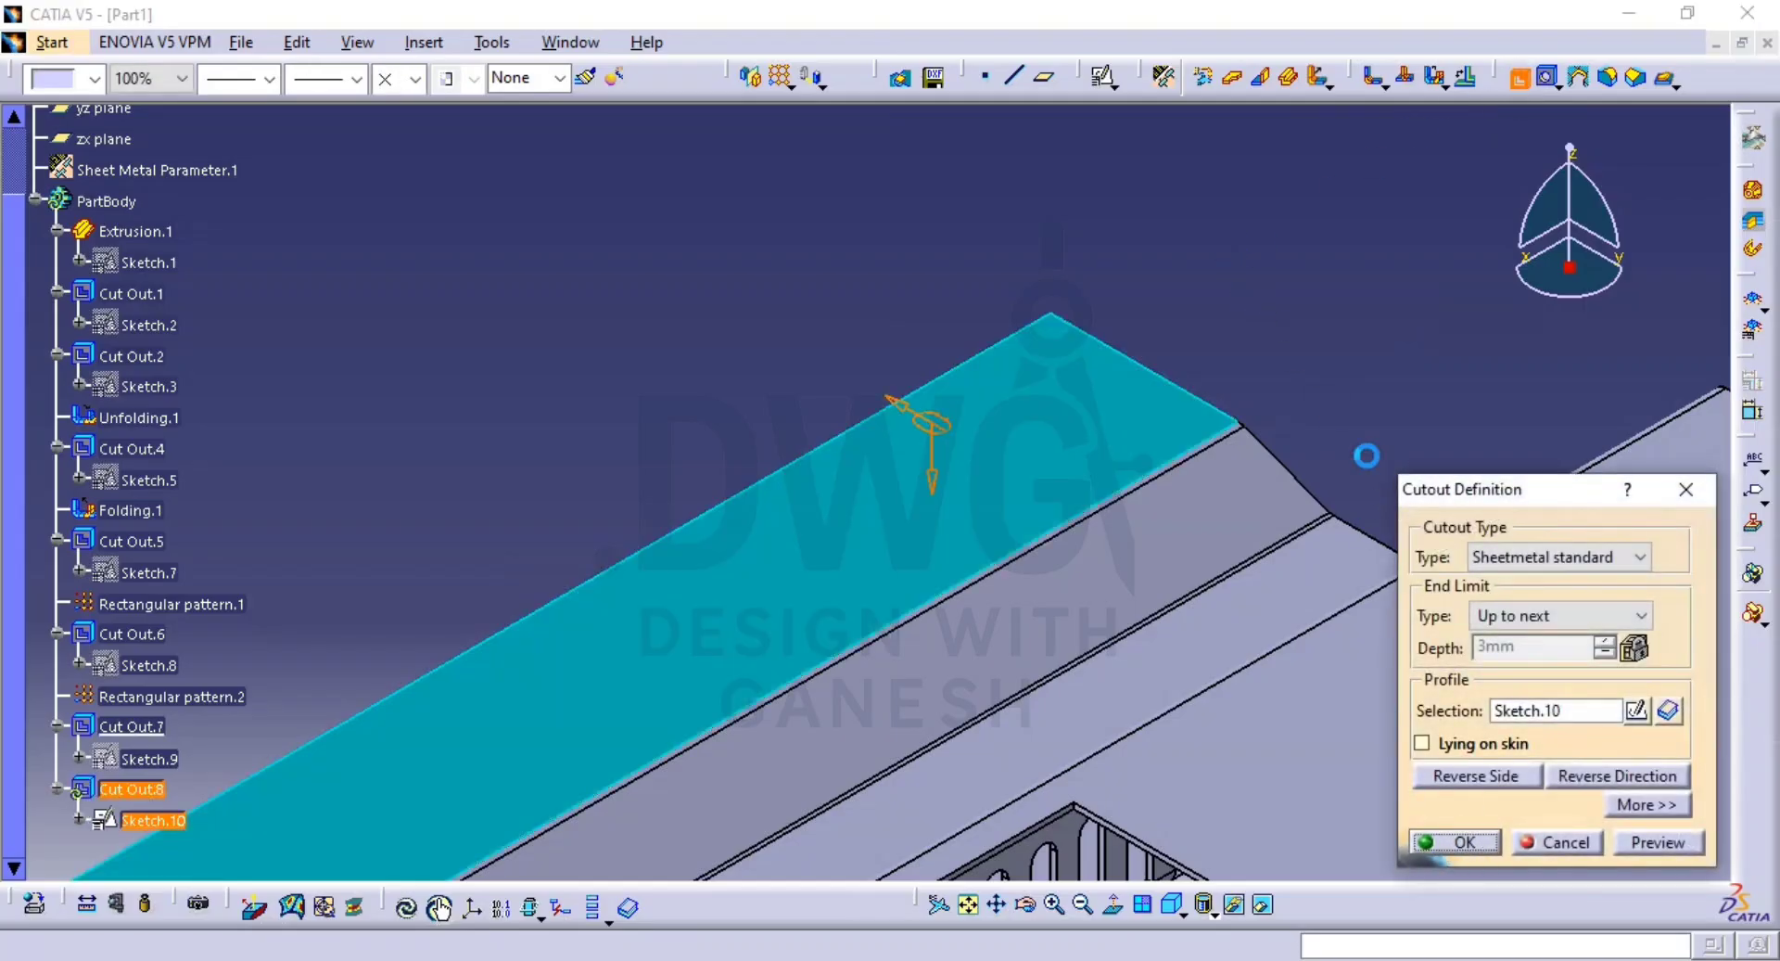
left_click(1454, 842)
Set up a rectangular pattern of the new cutout along the flange's long outer edge, with 2 instances at 365 mm spacing, and preview it.
left_click(780, 76)
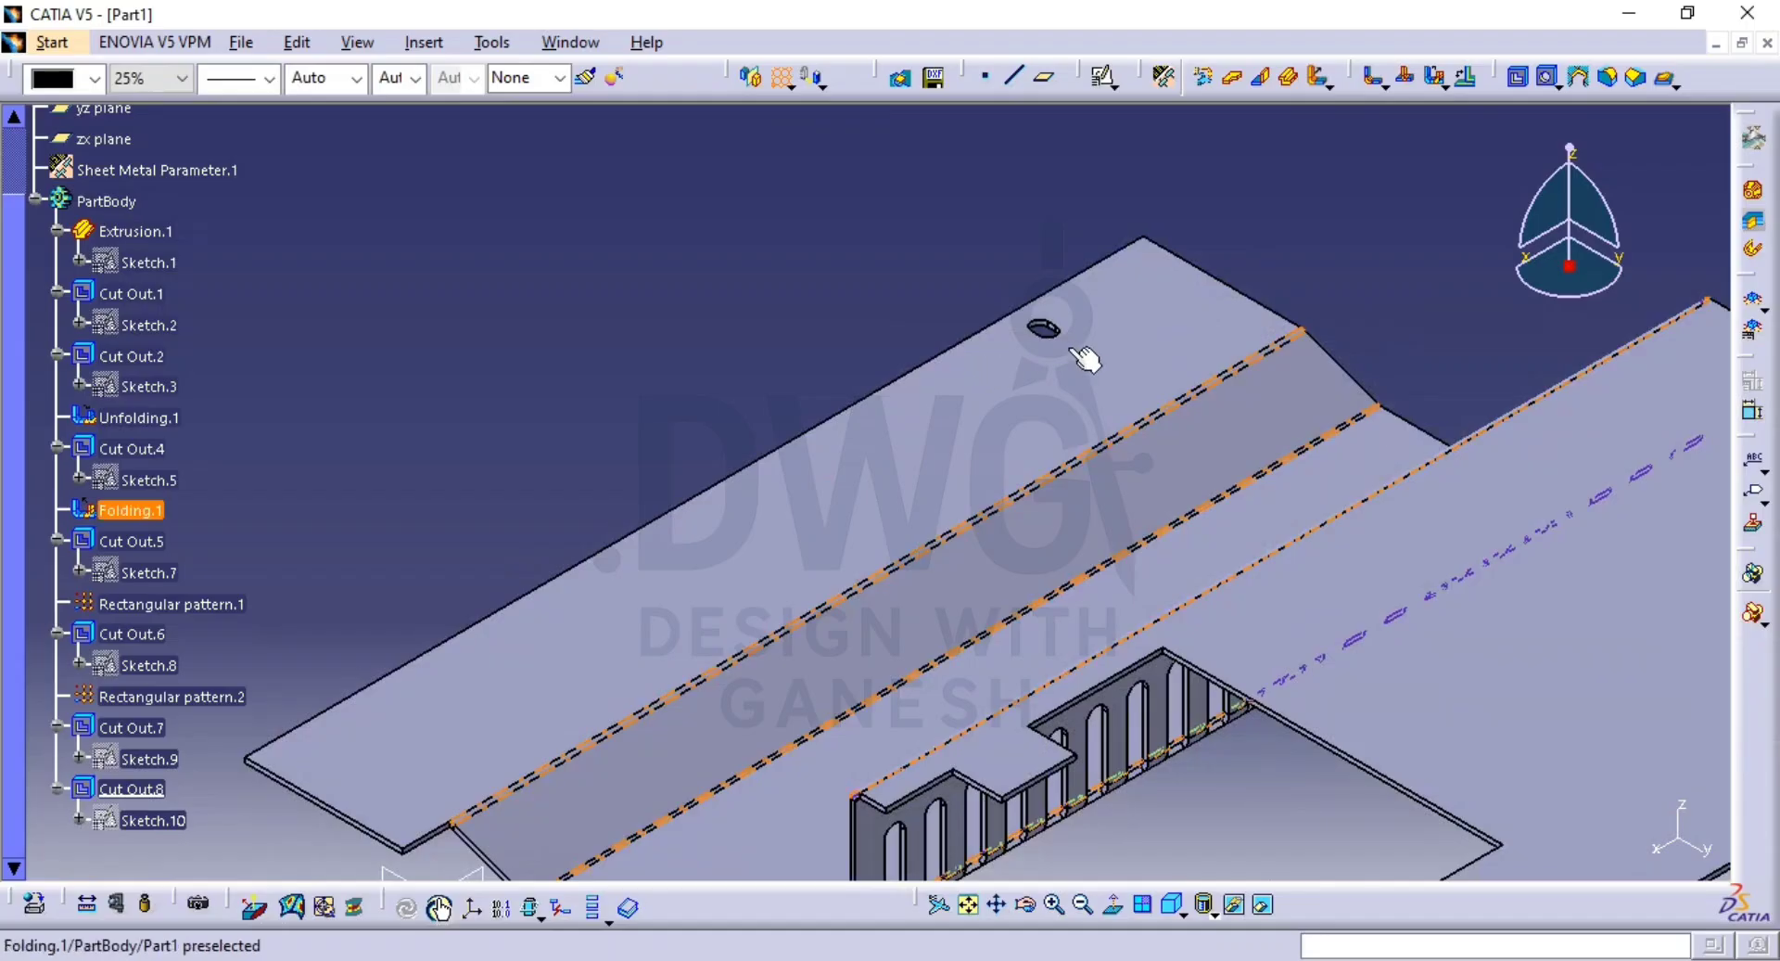
left_click(131, 789)
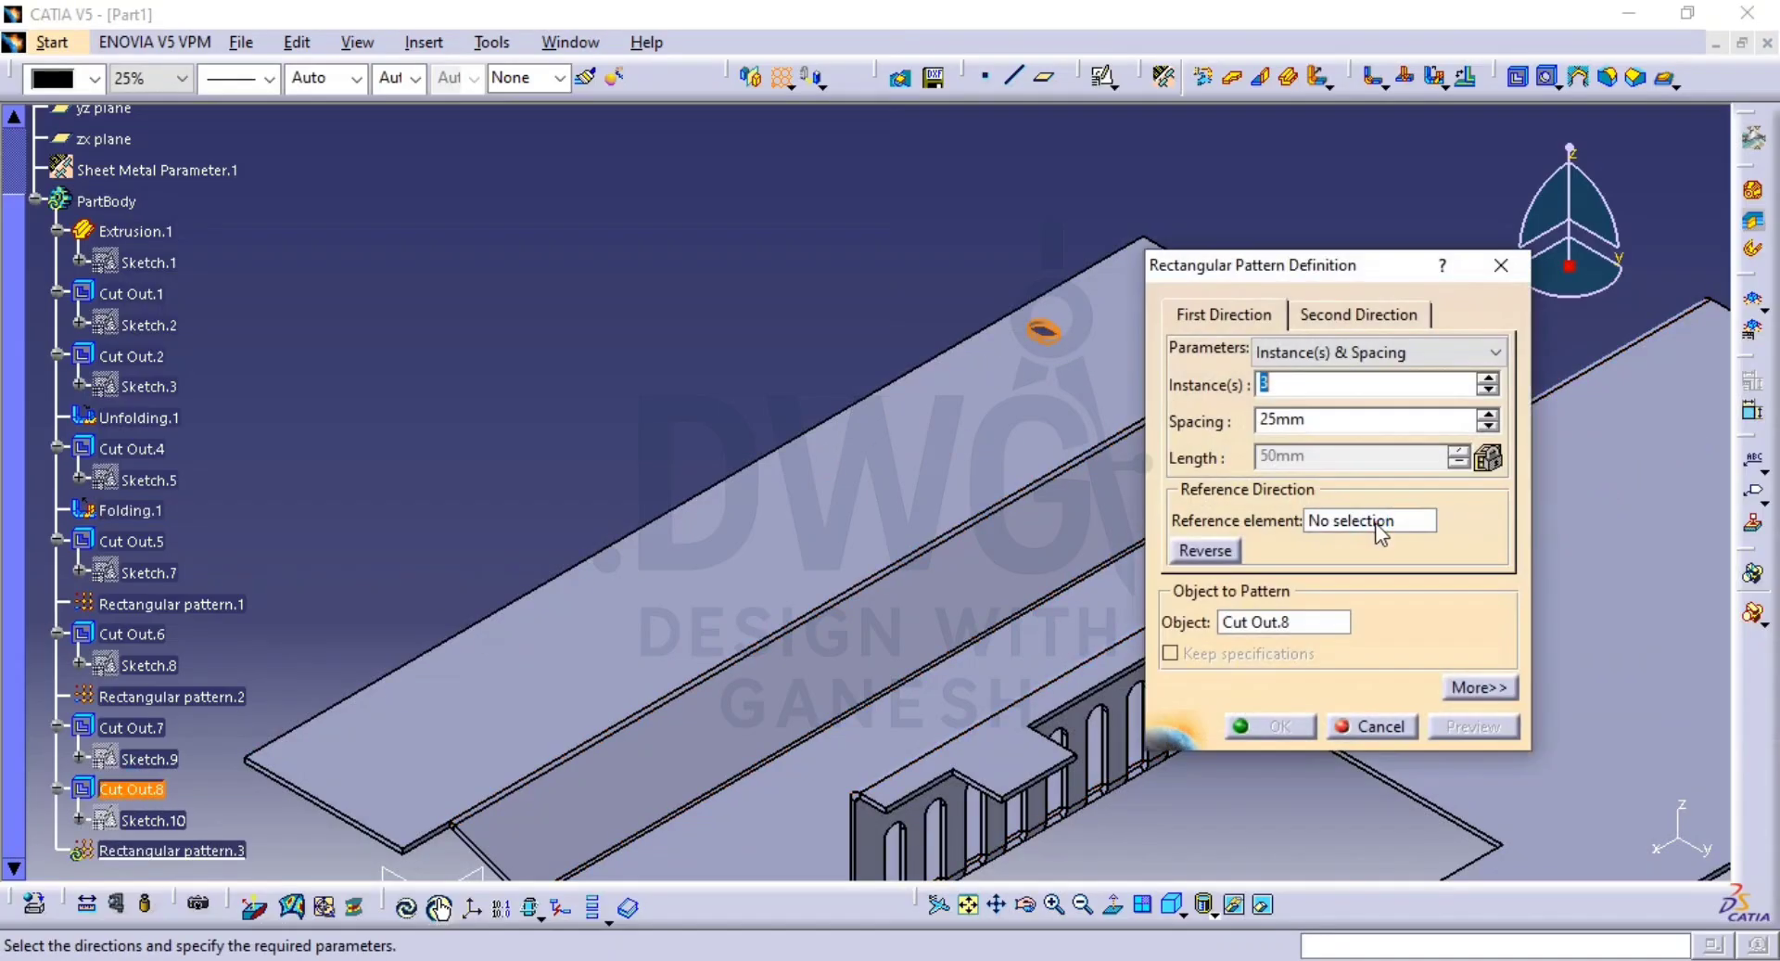
middle_click_drag(786, 398, 597, 394)
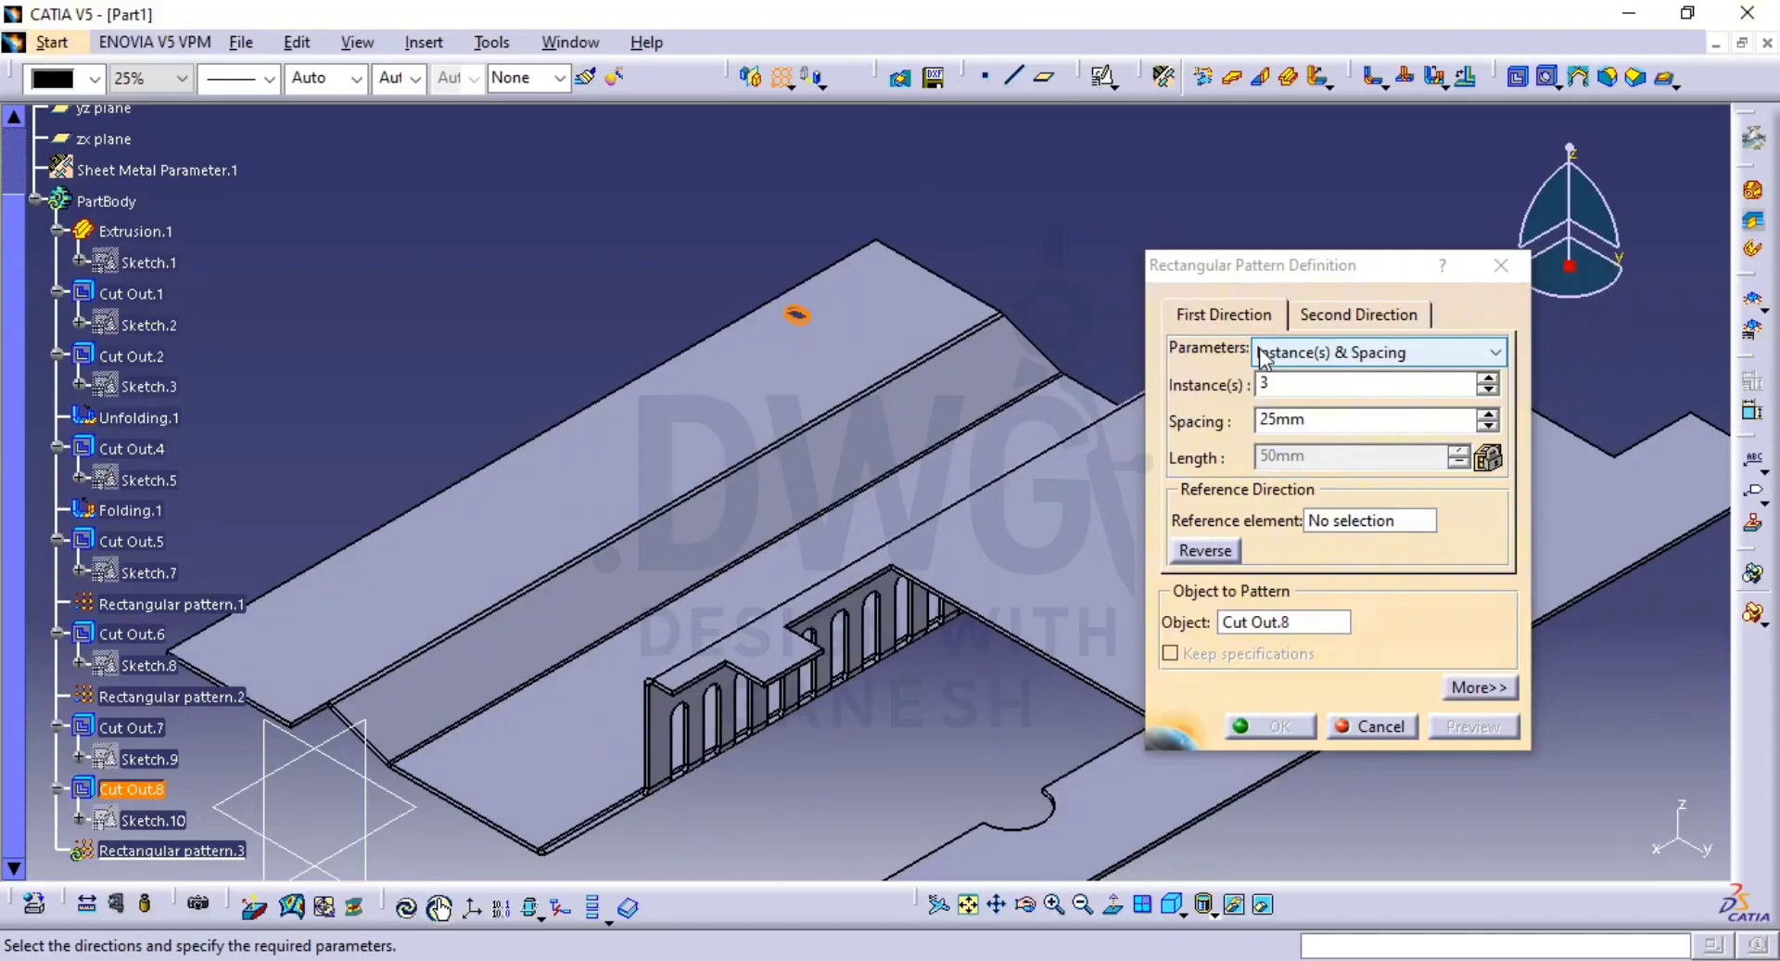
left_click(1350, 520)
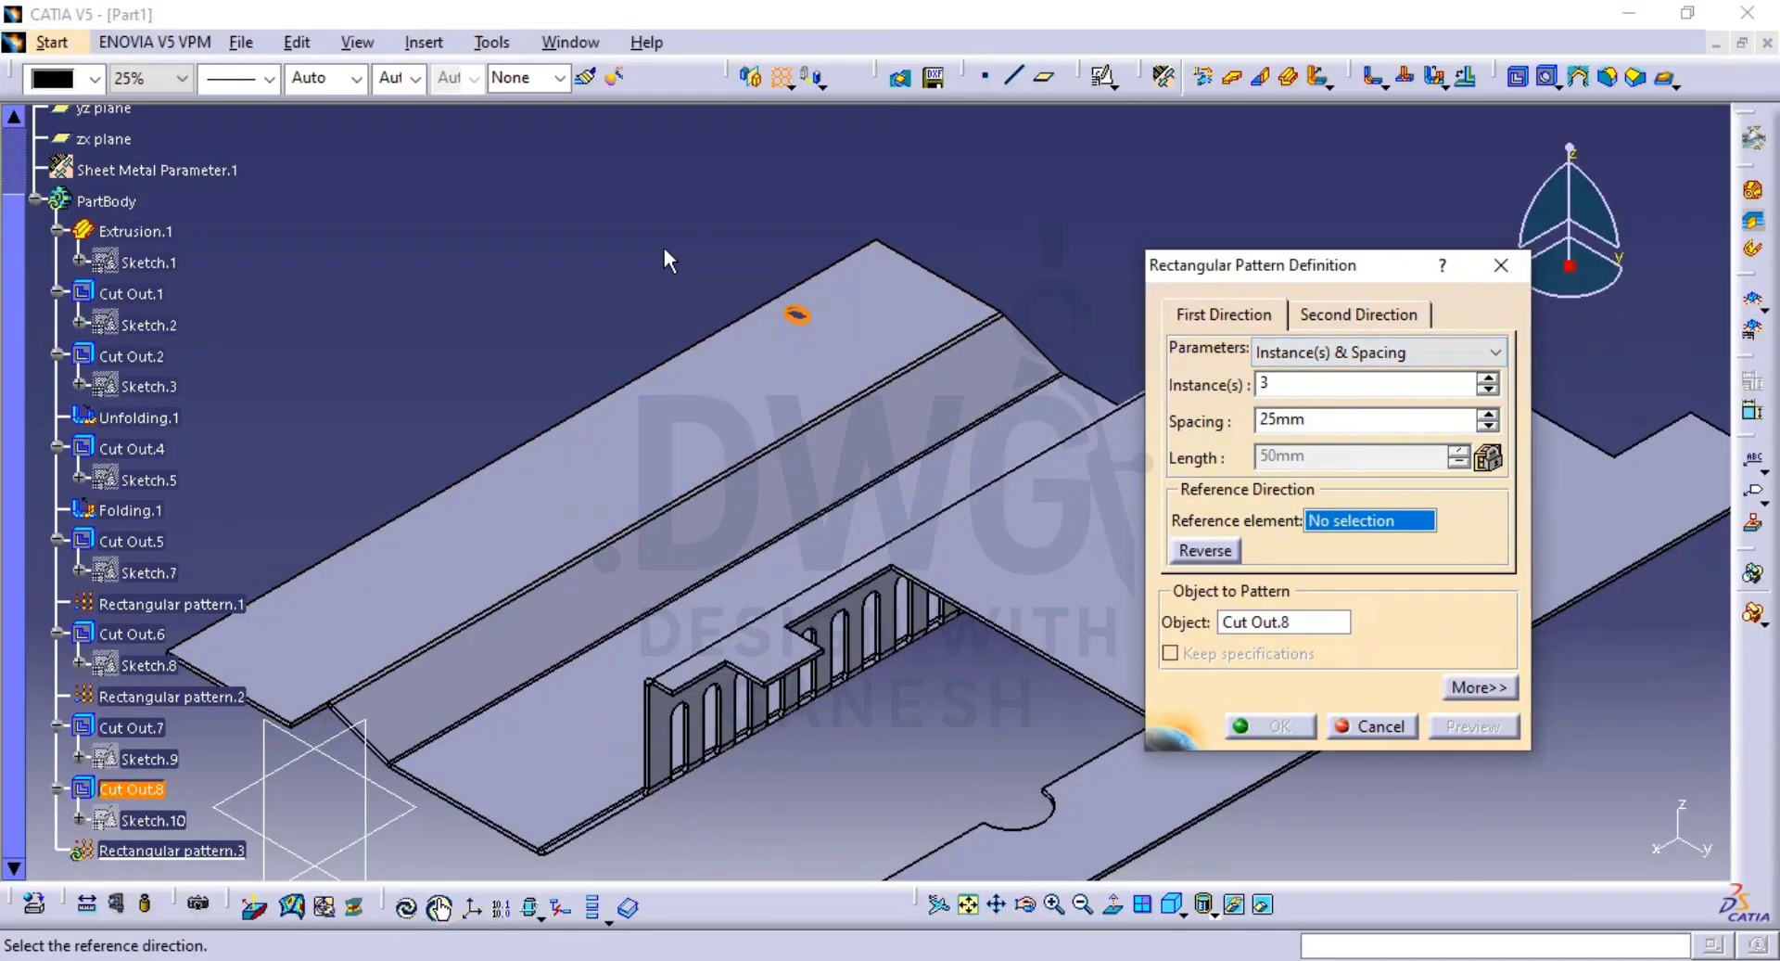
left_click(621, 384)
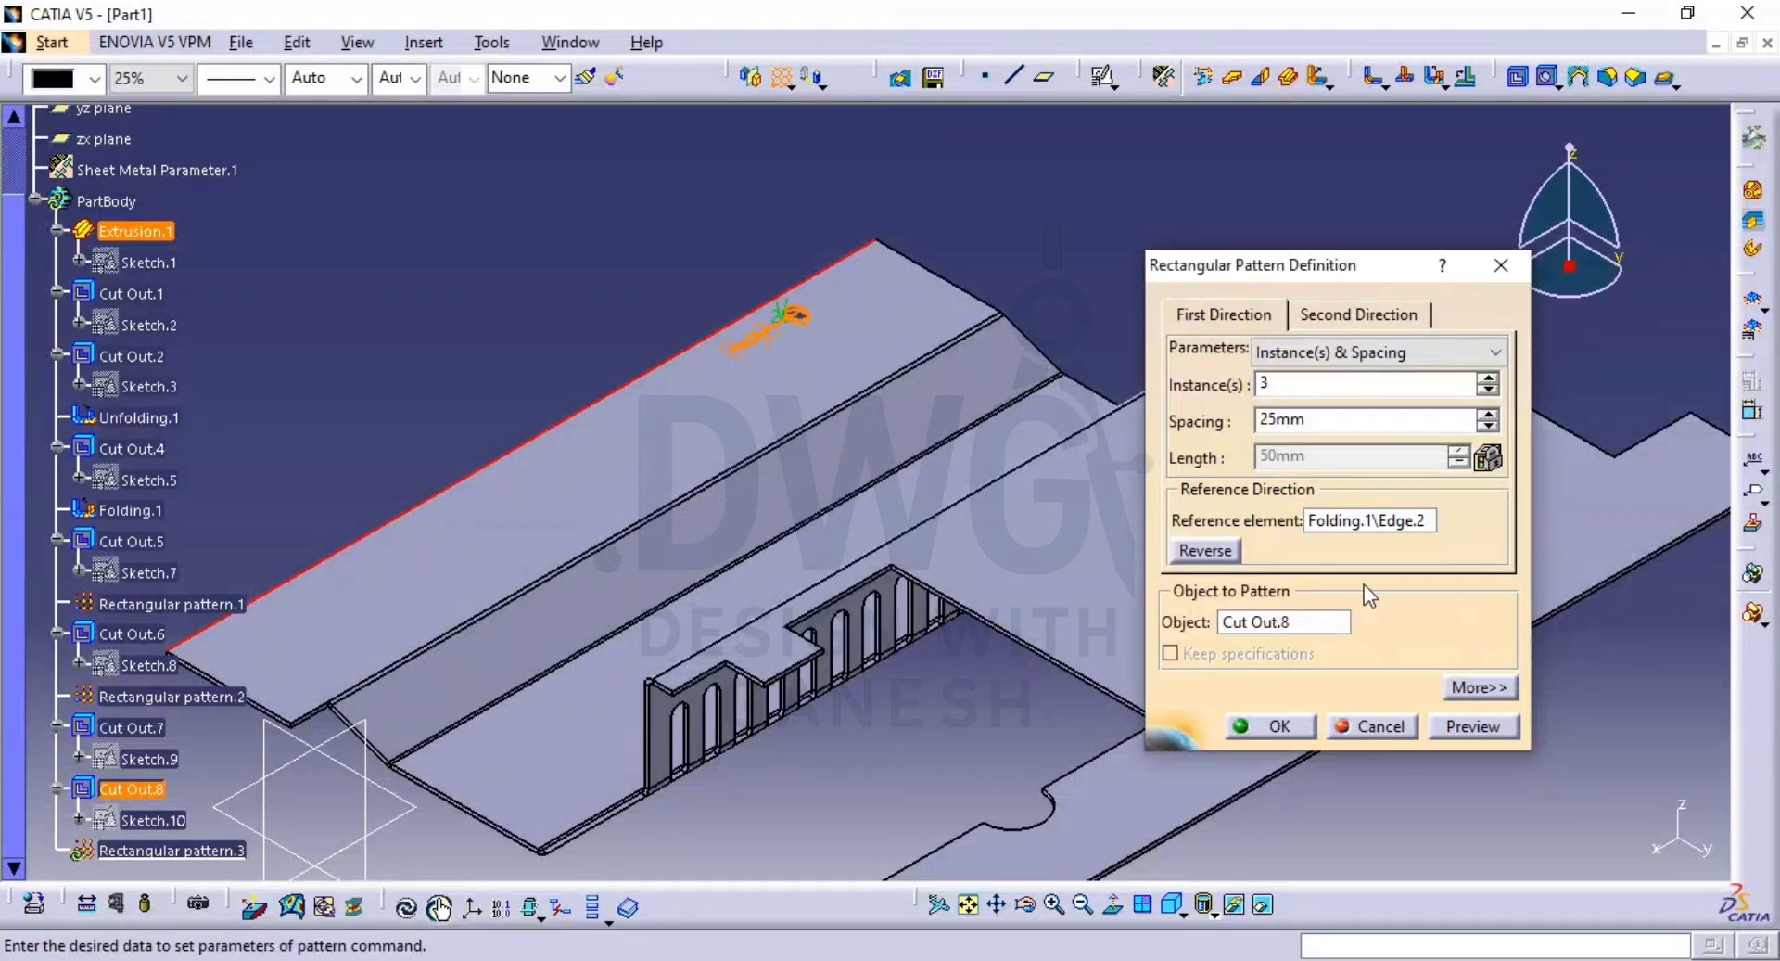
double_click(1327, 419)
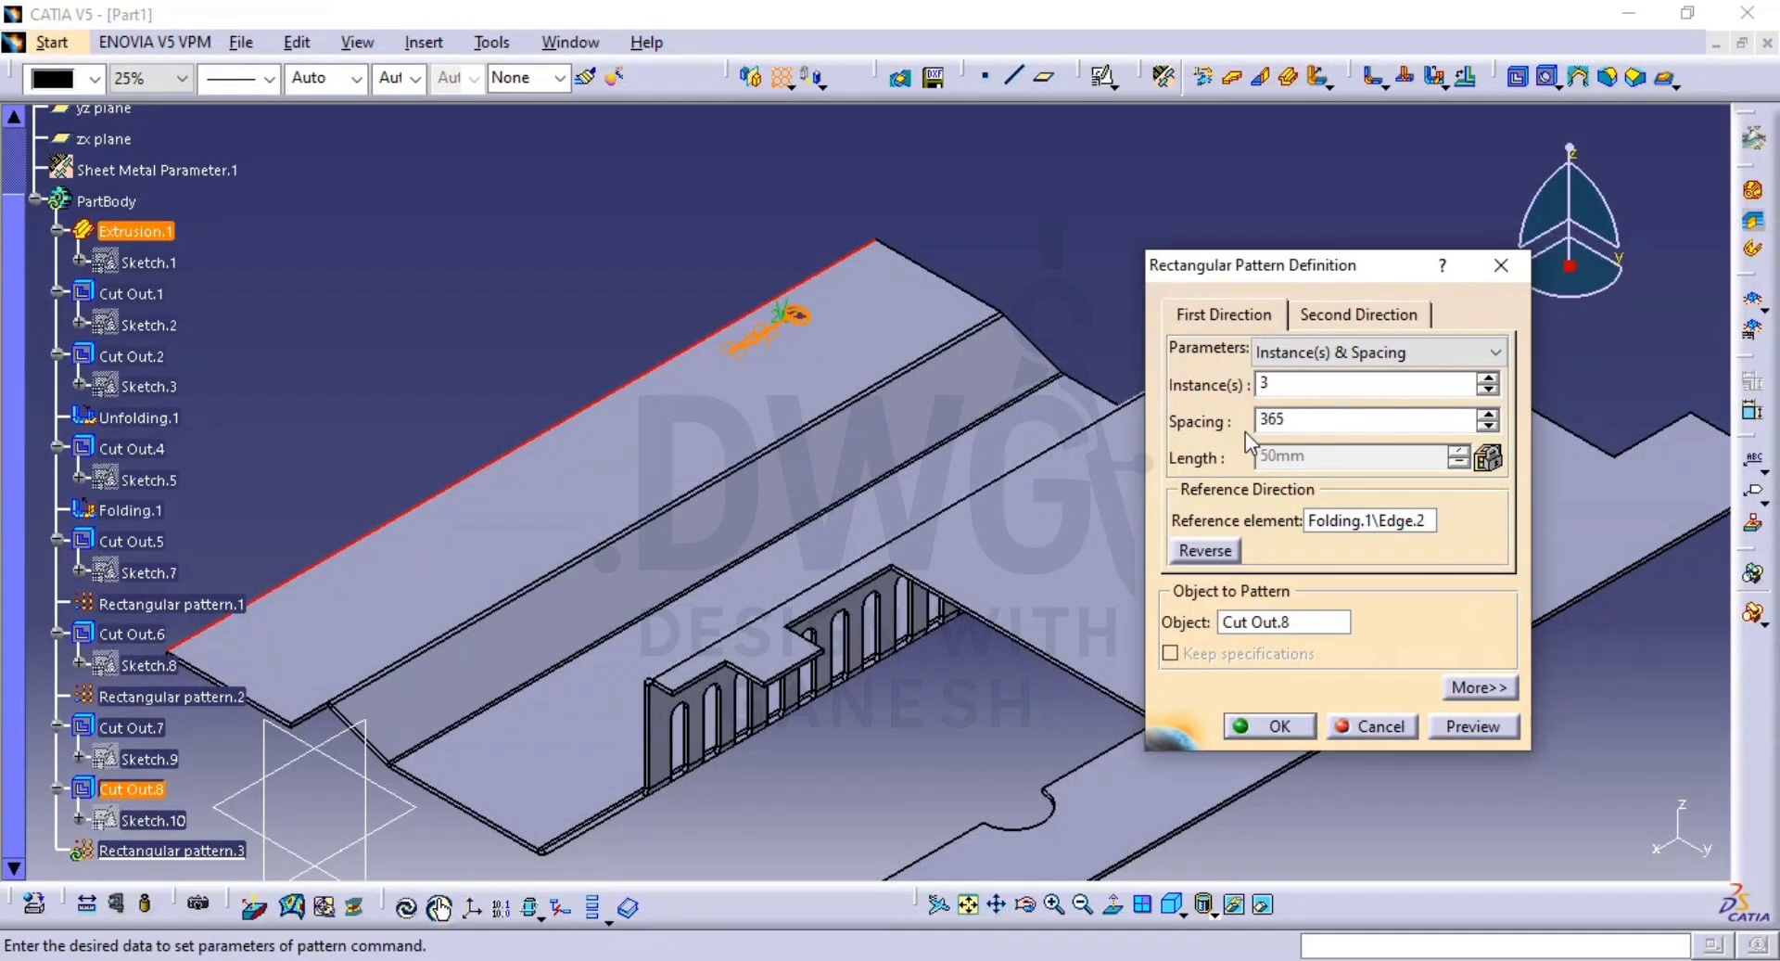
left_click(1299, 387)
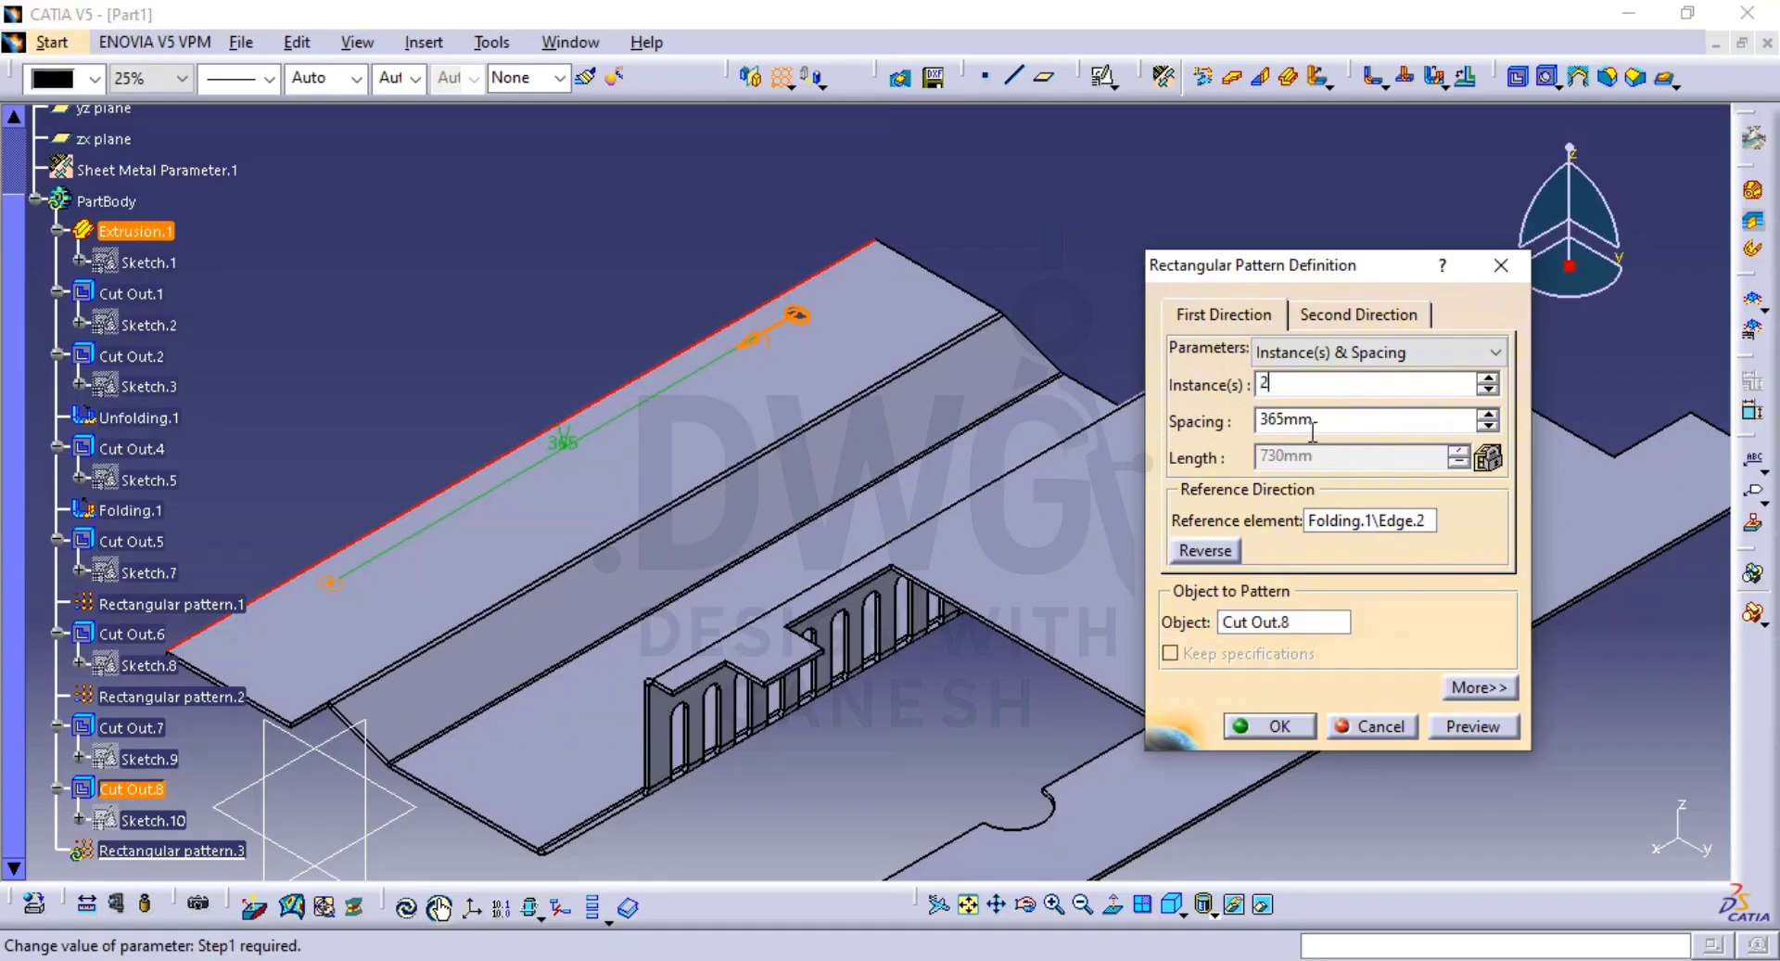
left_click(1472, 728)
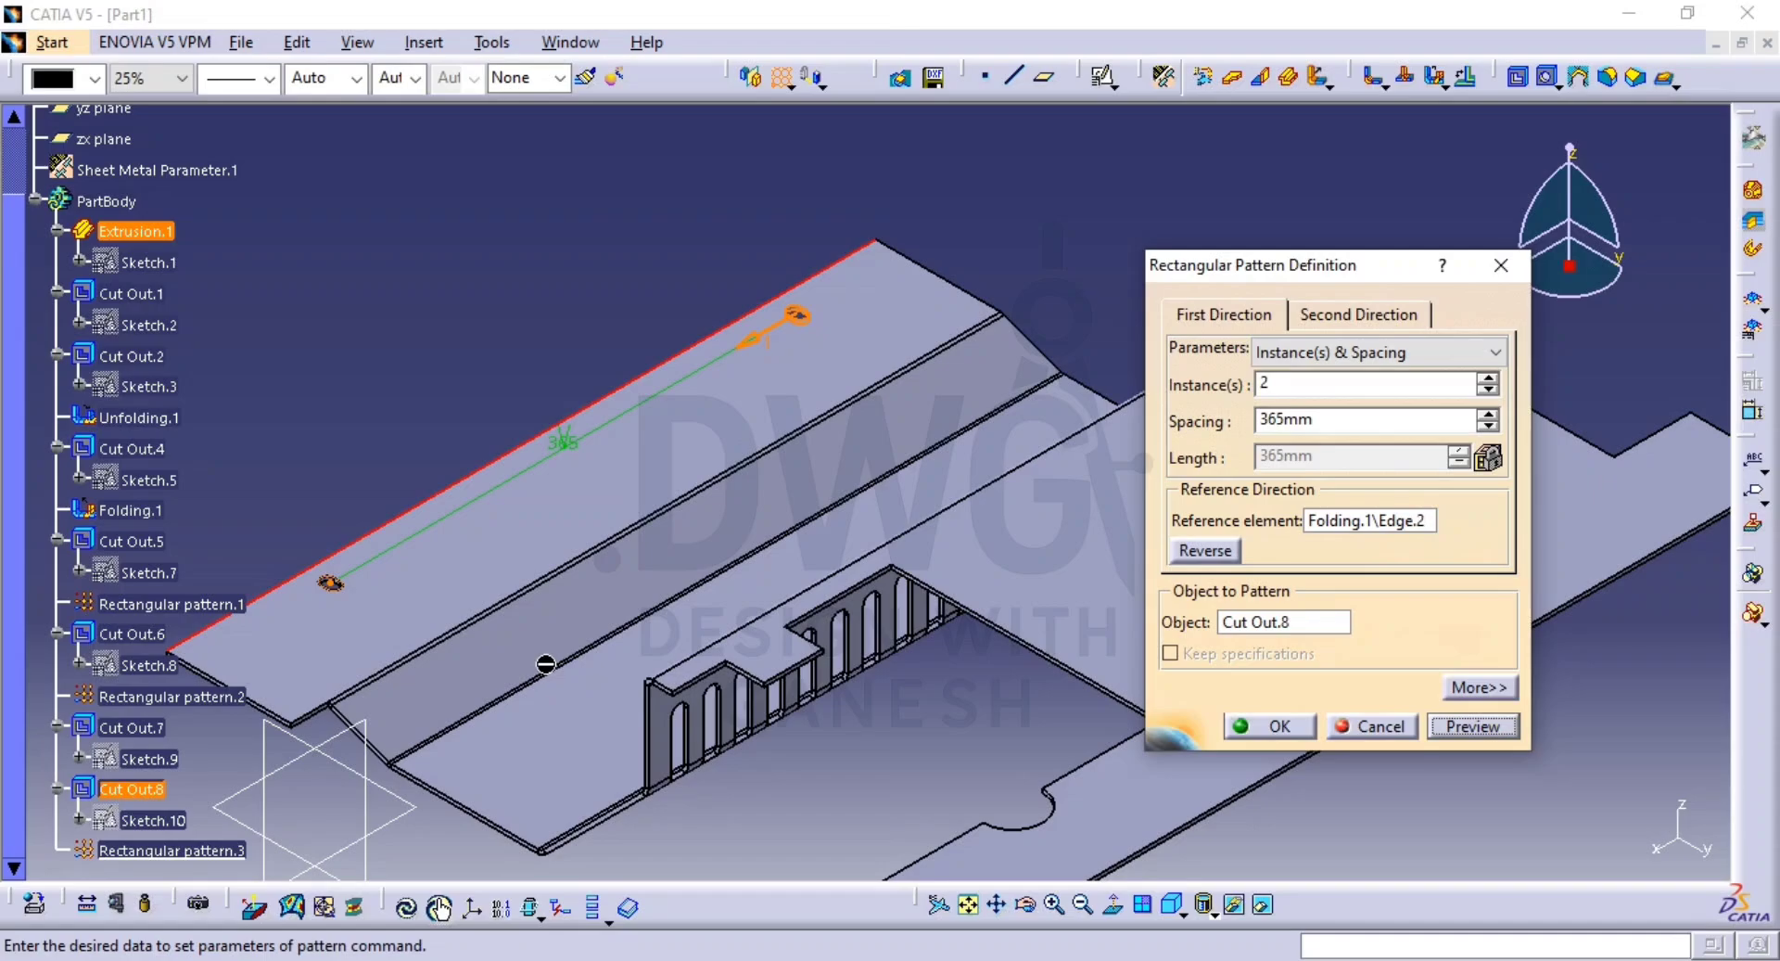
Compare the hole spacing with the reference drawing, set the pattern's first-direction spacing to 465 mm and preview it.
key("alt+Tab")
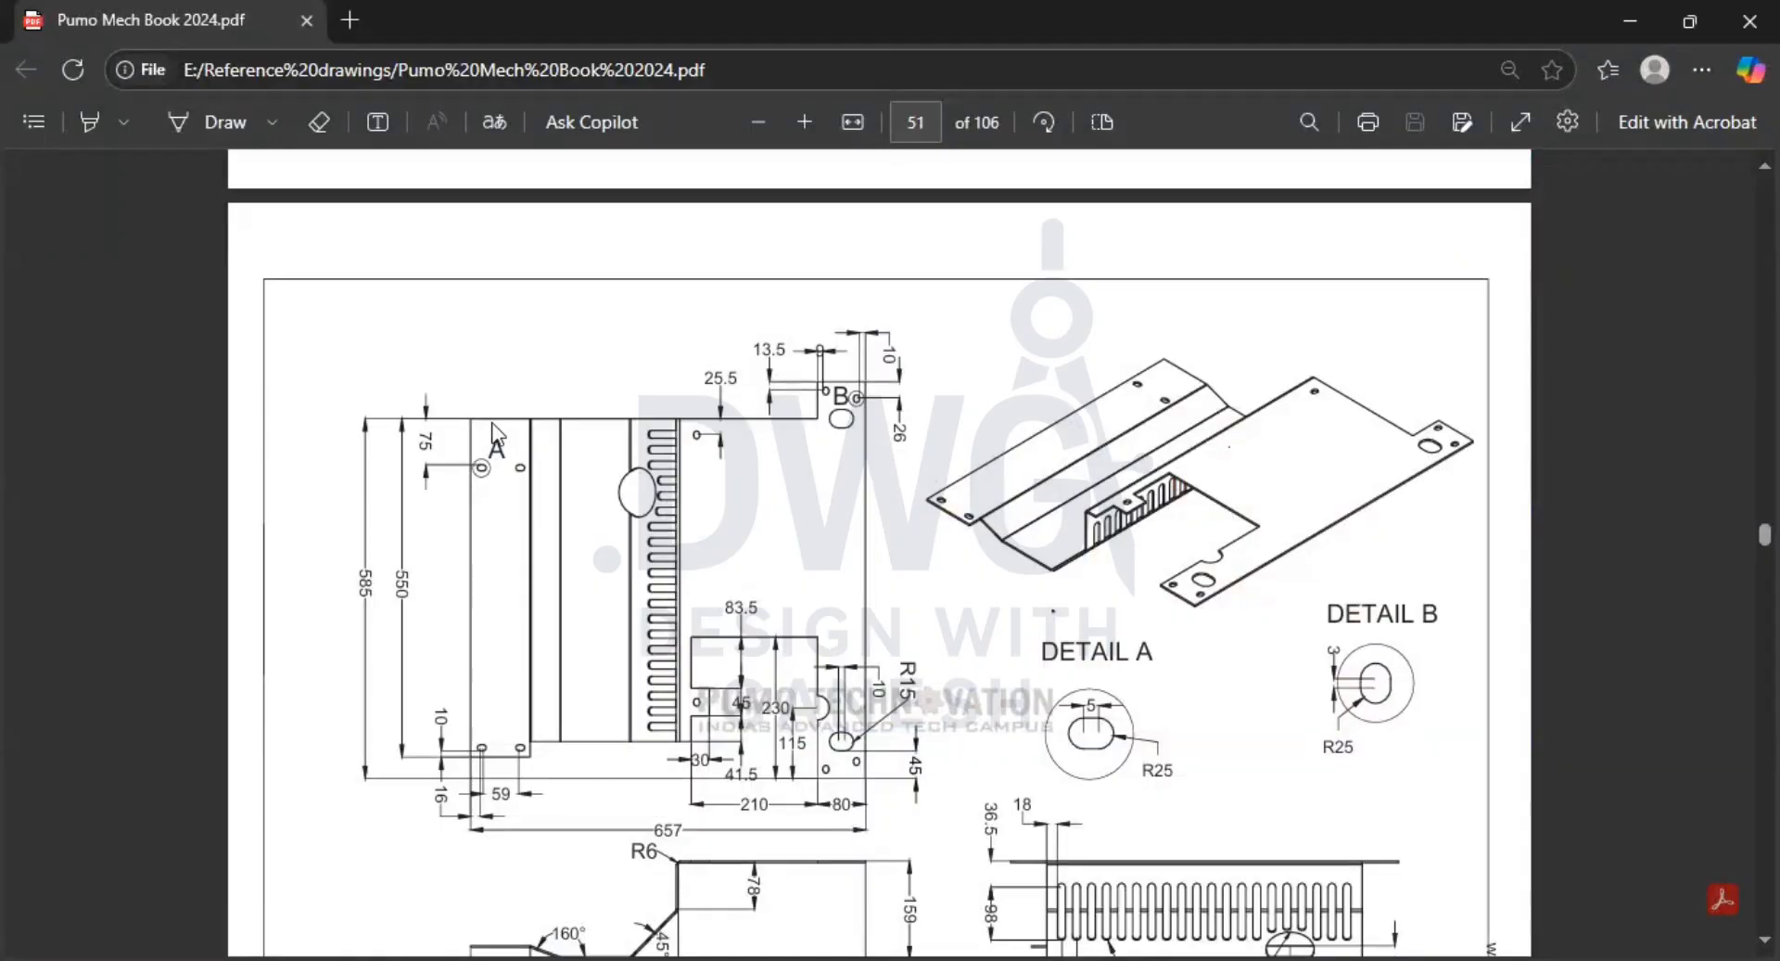
key("alt+Tab")
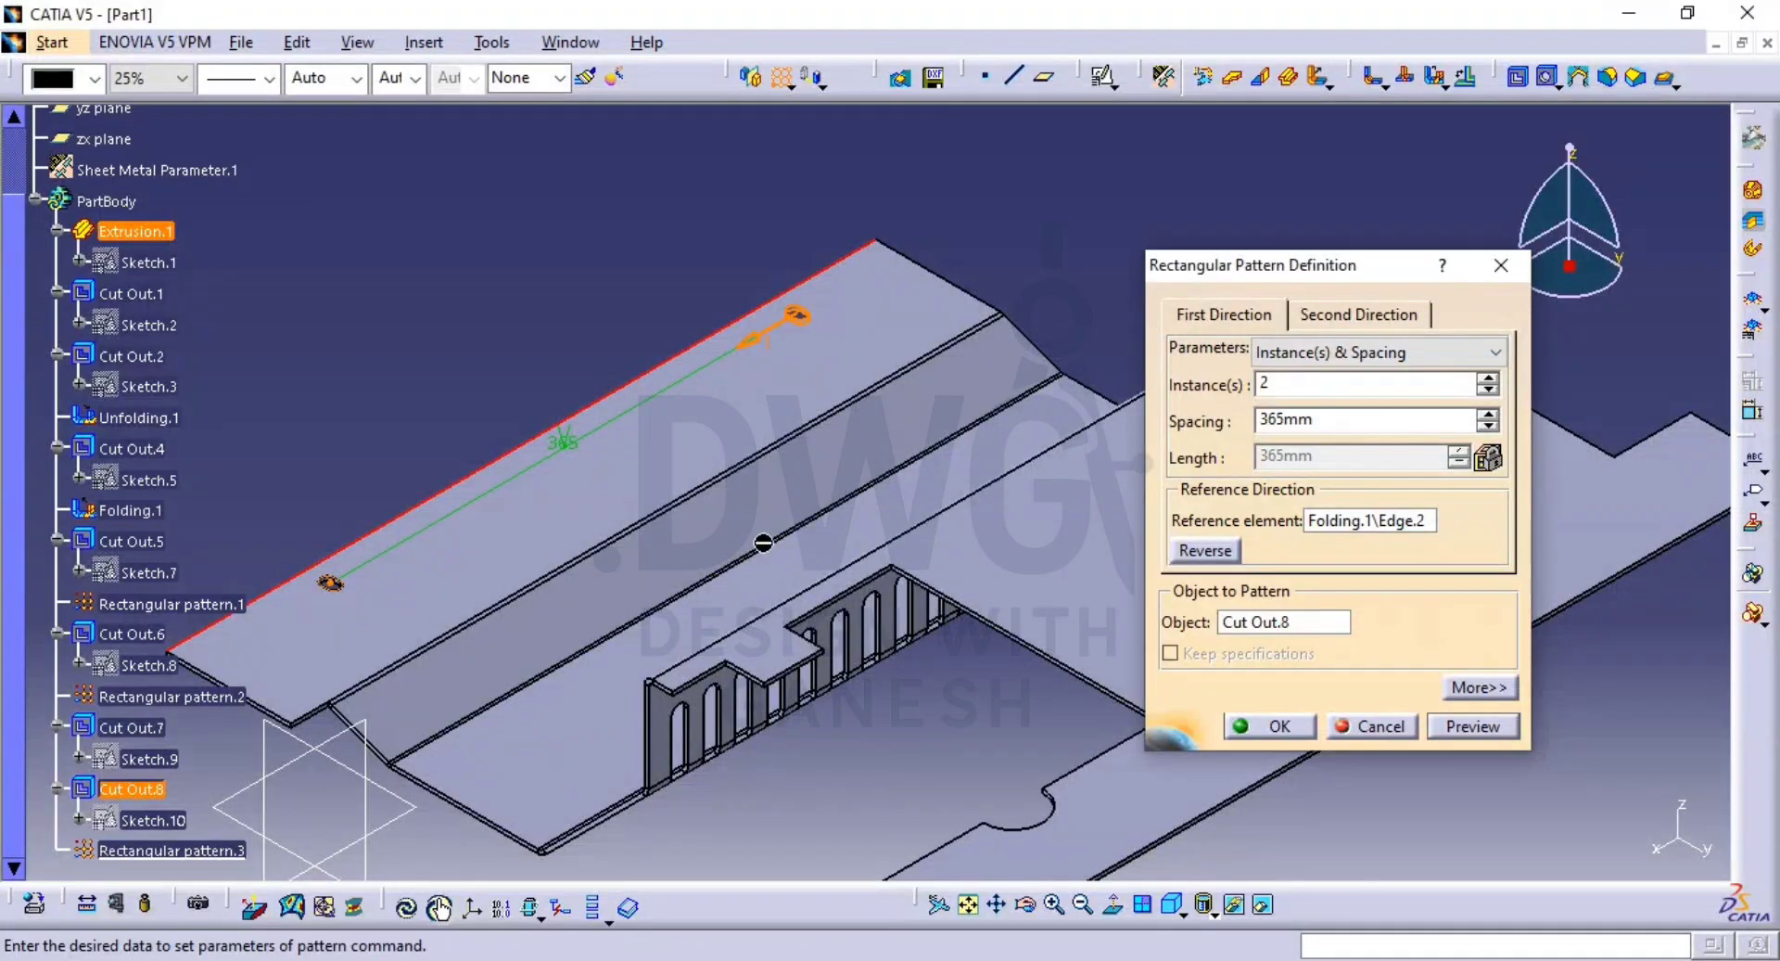
left_click(1323, 416)
double_click(1324, 415)
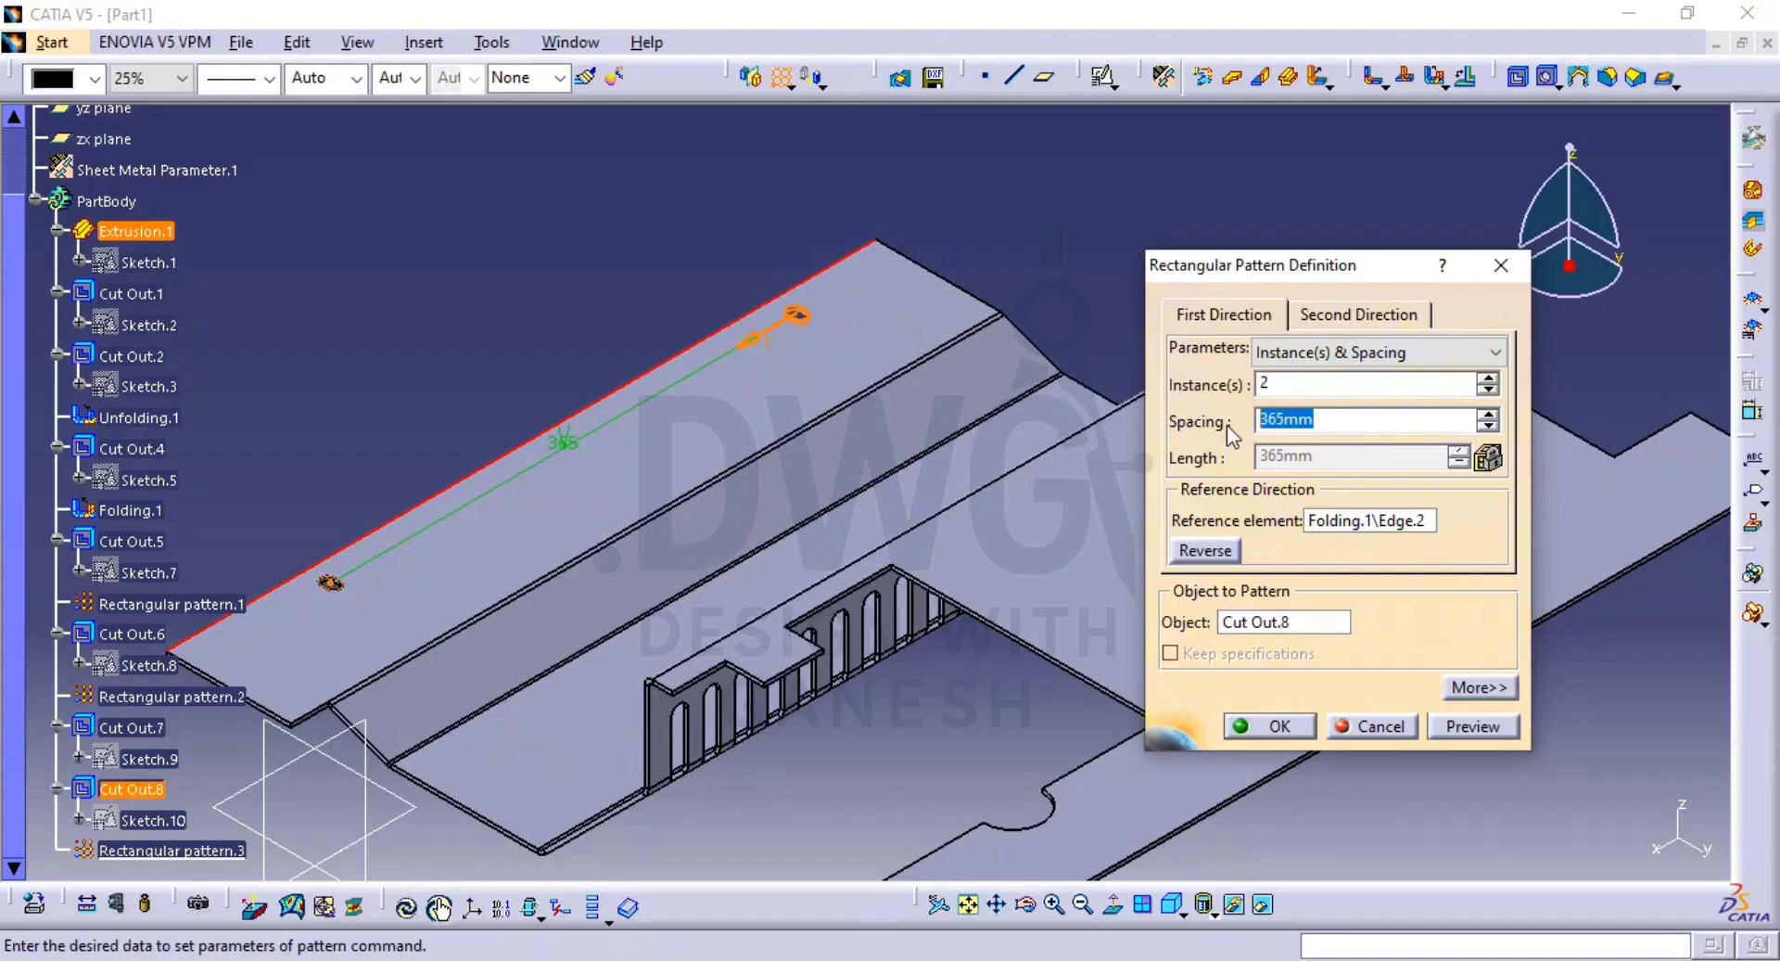
type("465")
left_click(1451, 729)
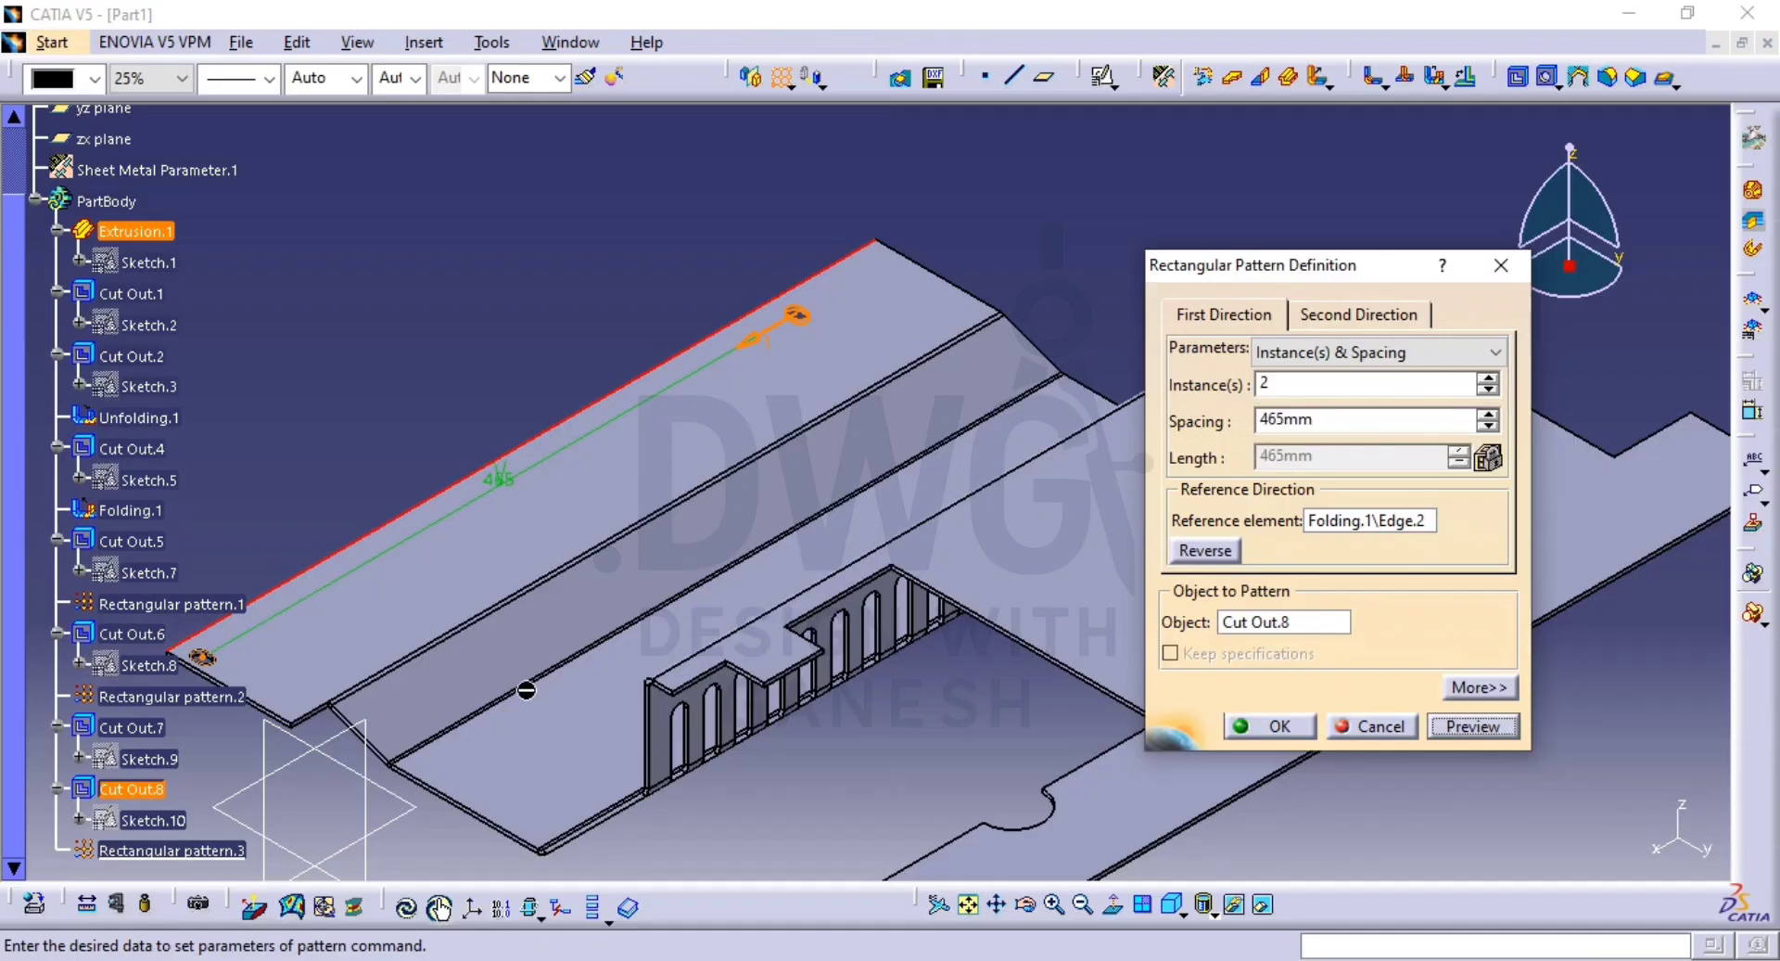
Select the flange's short end edge as the hole pattern's second-direction reference and check the row spacing in the reference drawing.
middle_click_drag(832, 551, 1026, 427)
middle_click_drag(708, 603, 1161, 385)
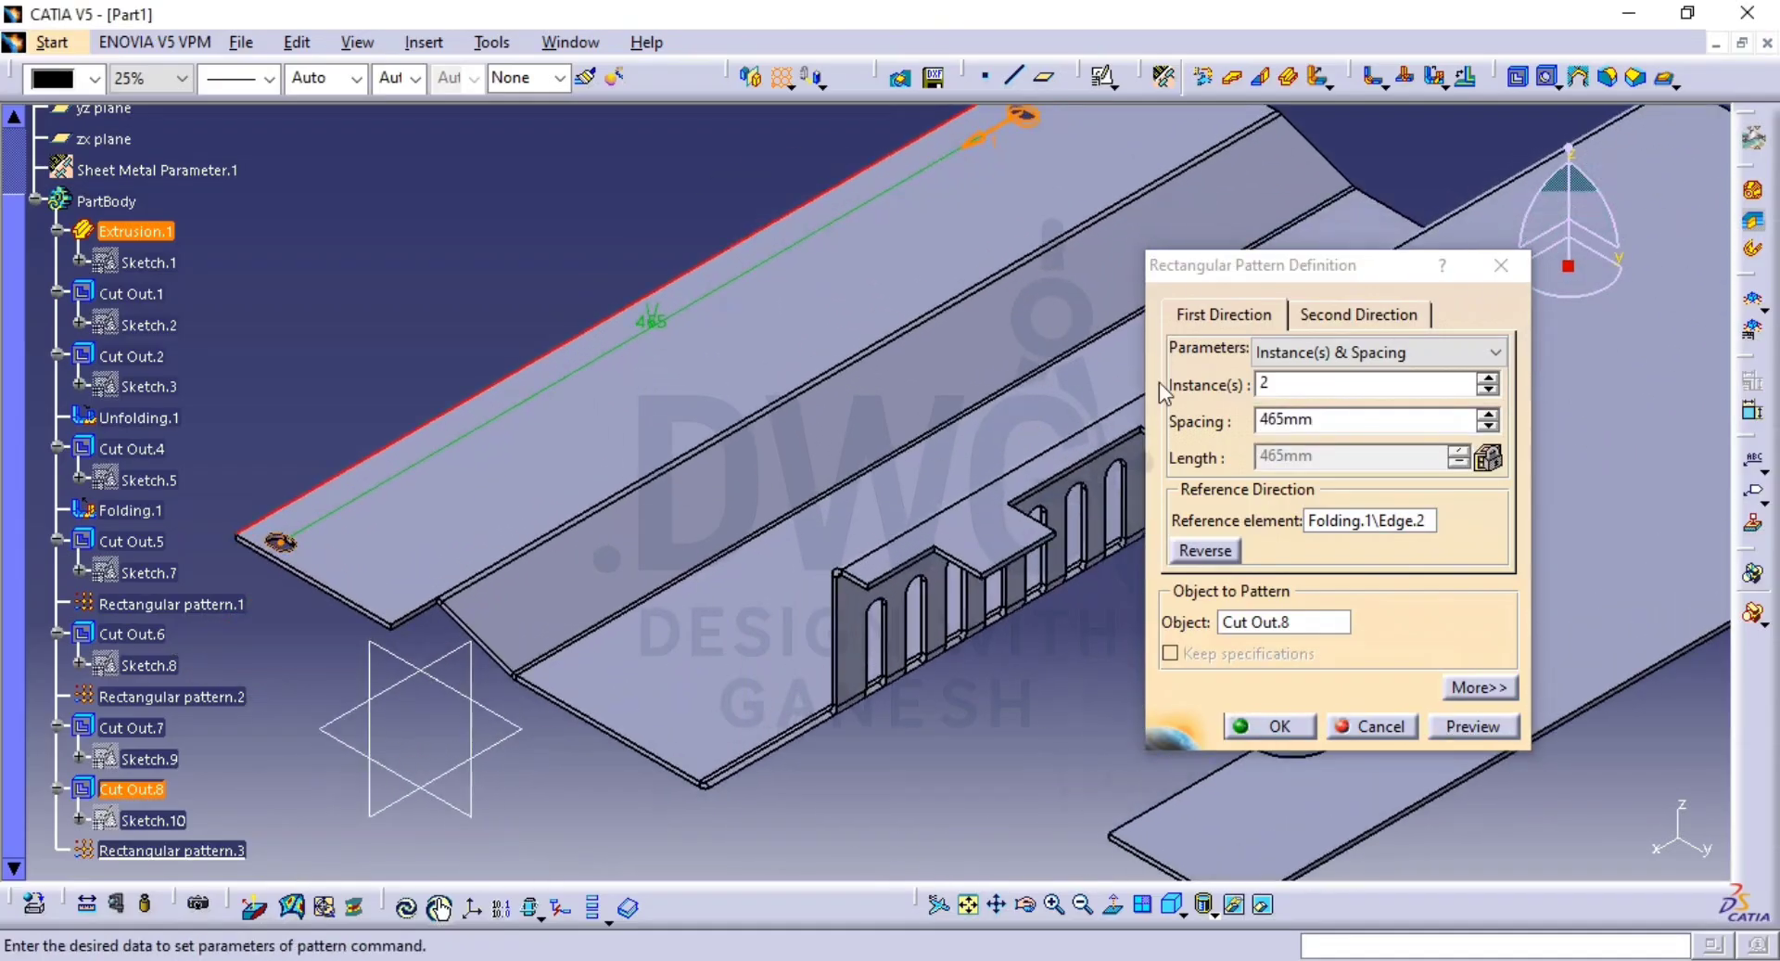
left_click(1333, 318)
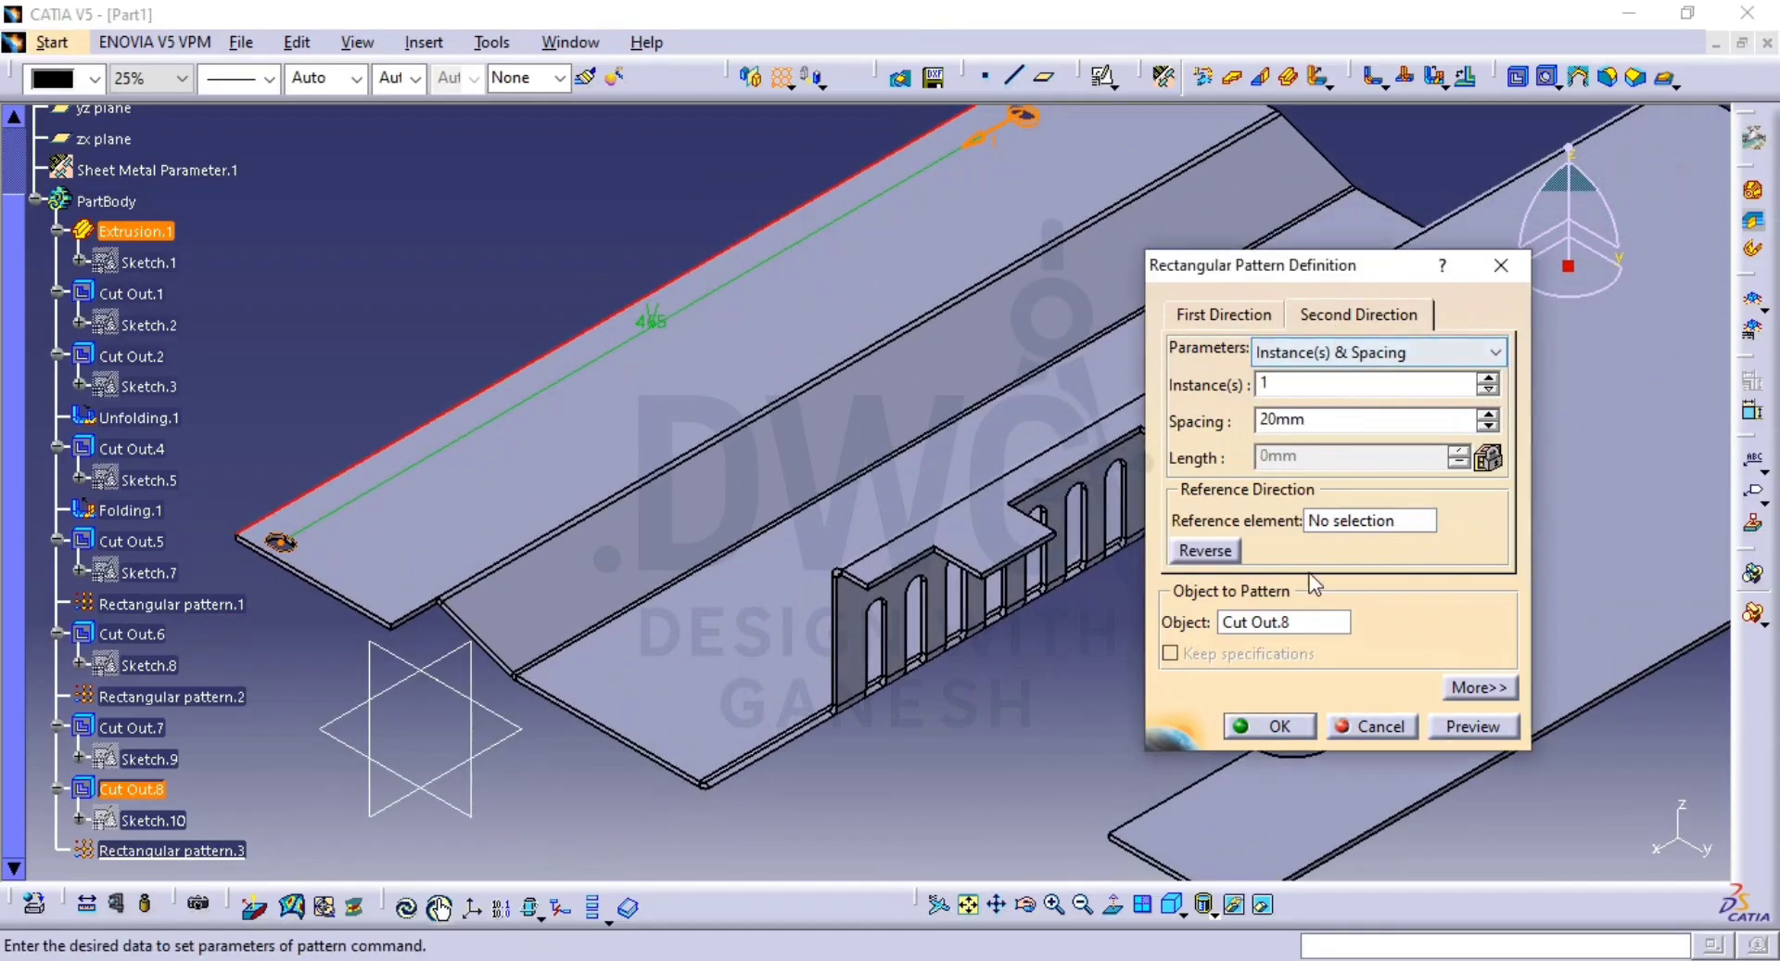
left_click(1371, 527)
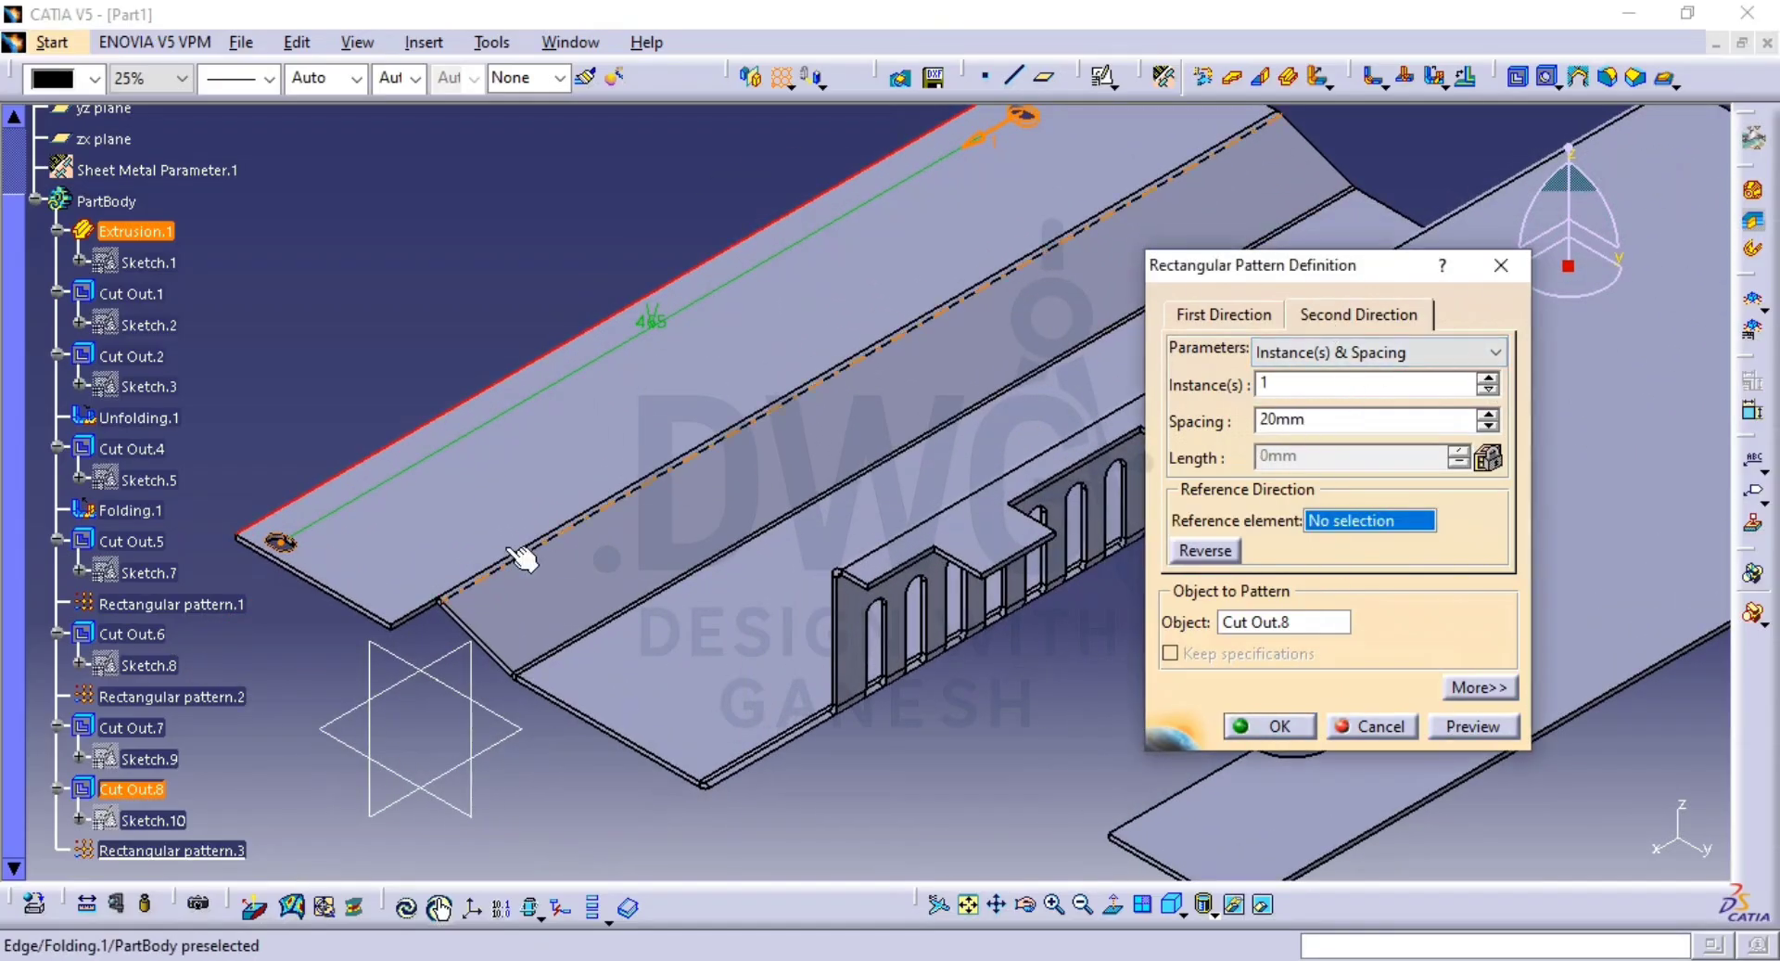
left_click(350, 600)
key("alt+Tab")
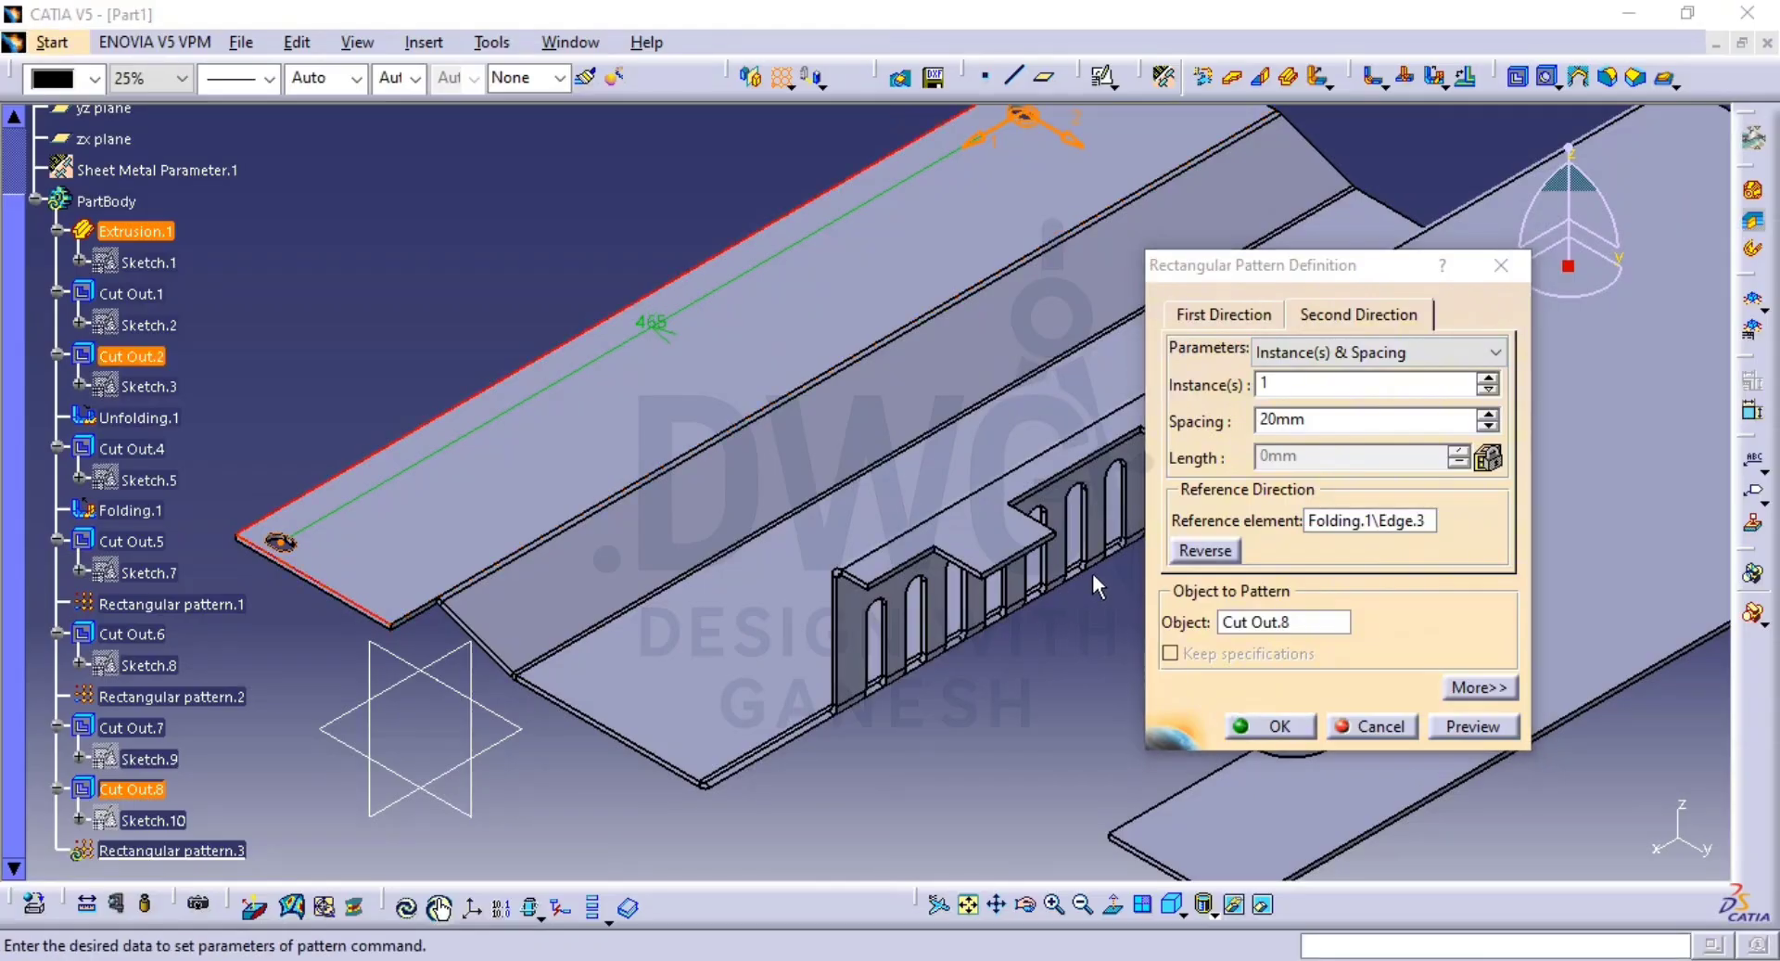
key("alt+Tab")
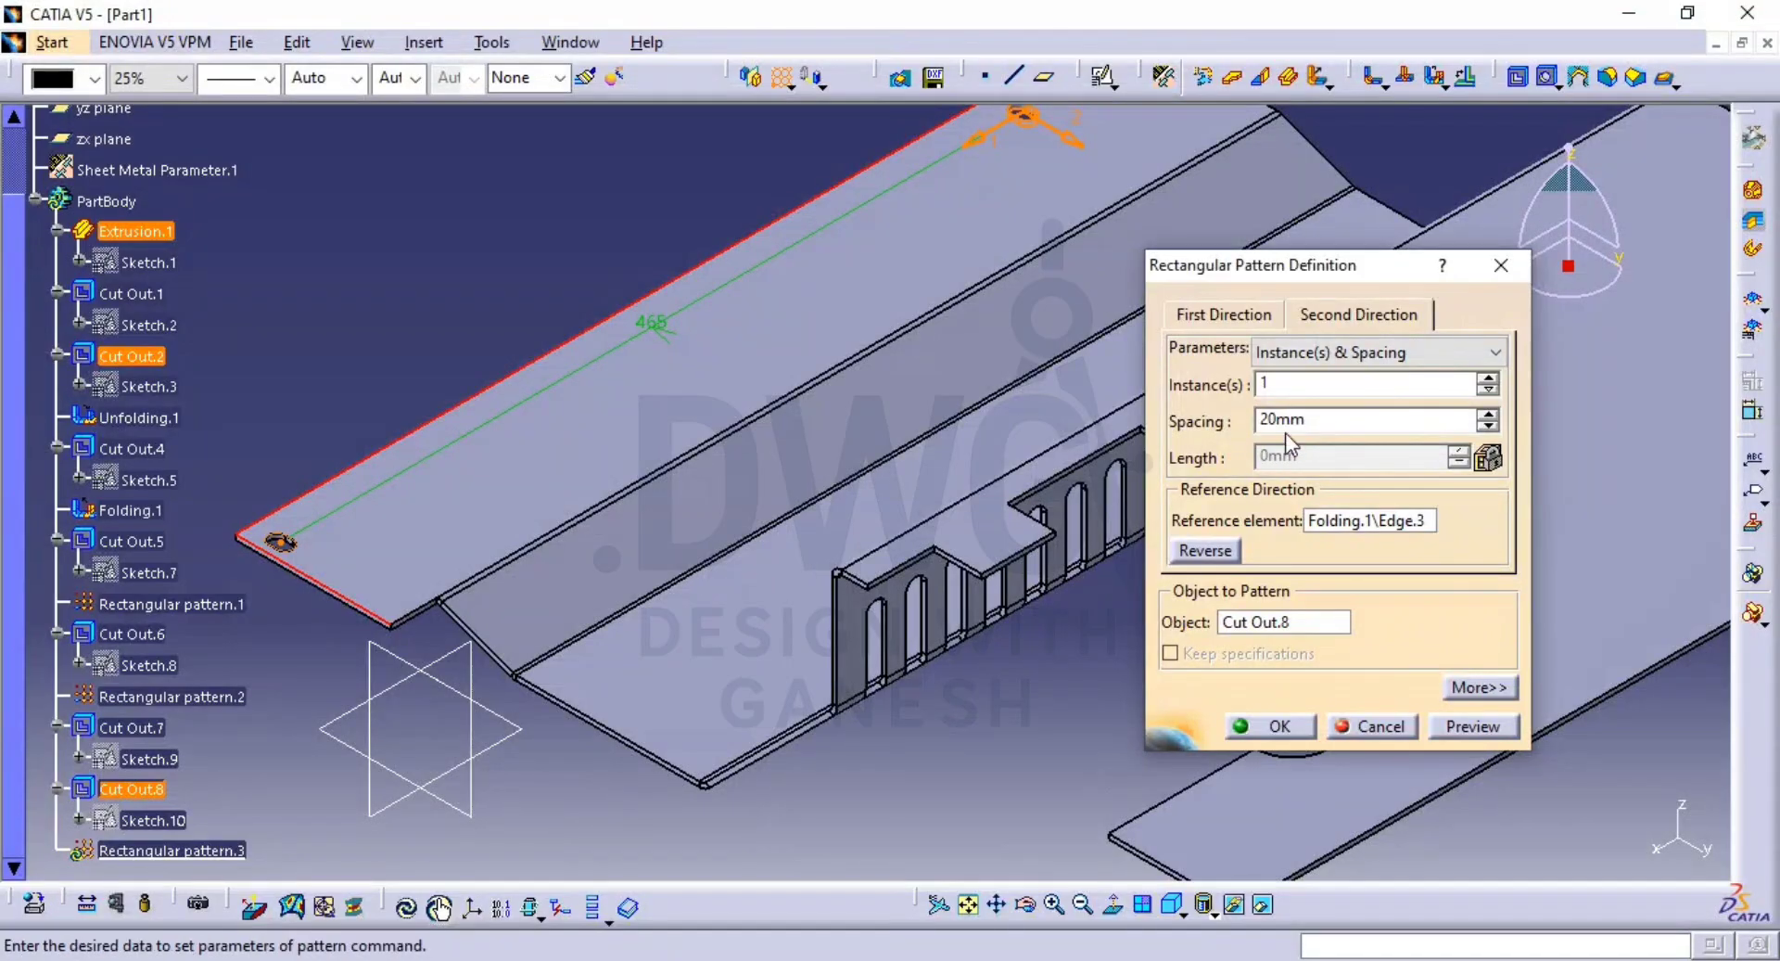
Set the pattern's second-direction spacing to 59 mm, preview it and accept the pattern.
left_click_drag(1306, 419, 1159, 471)
type("59")
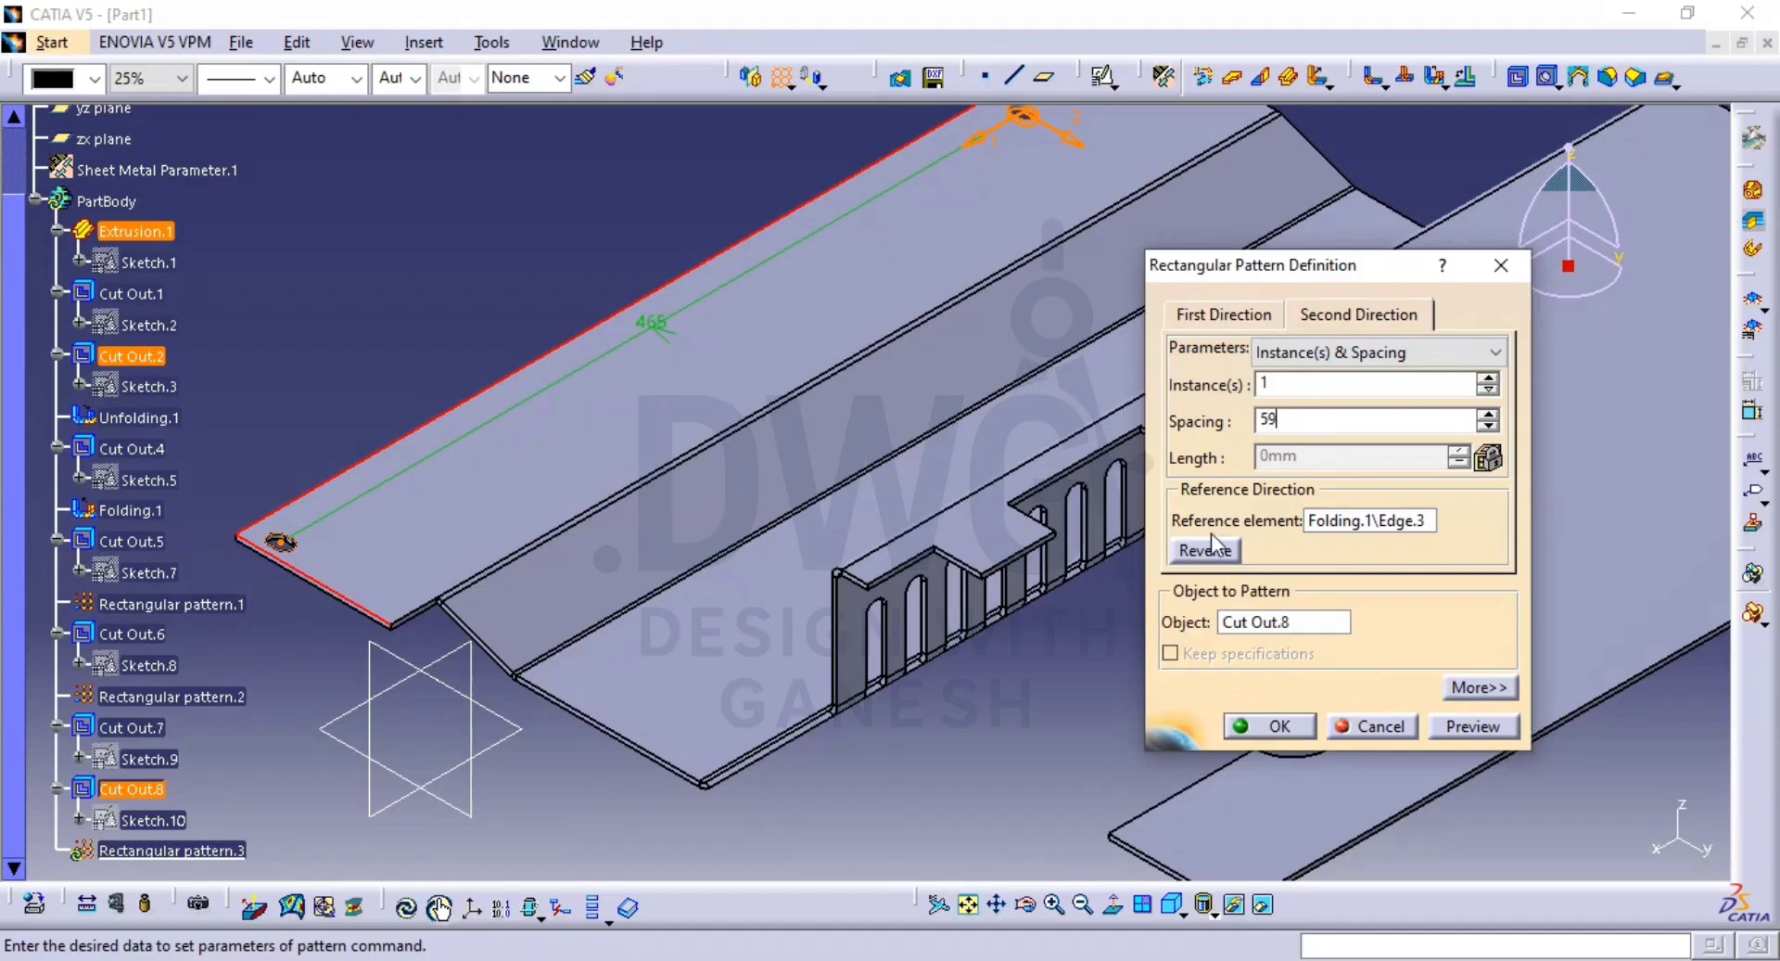
left_click(1475, 728)
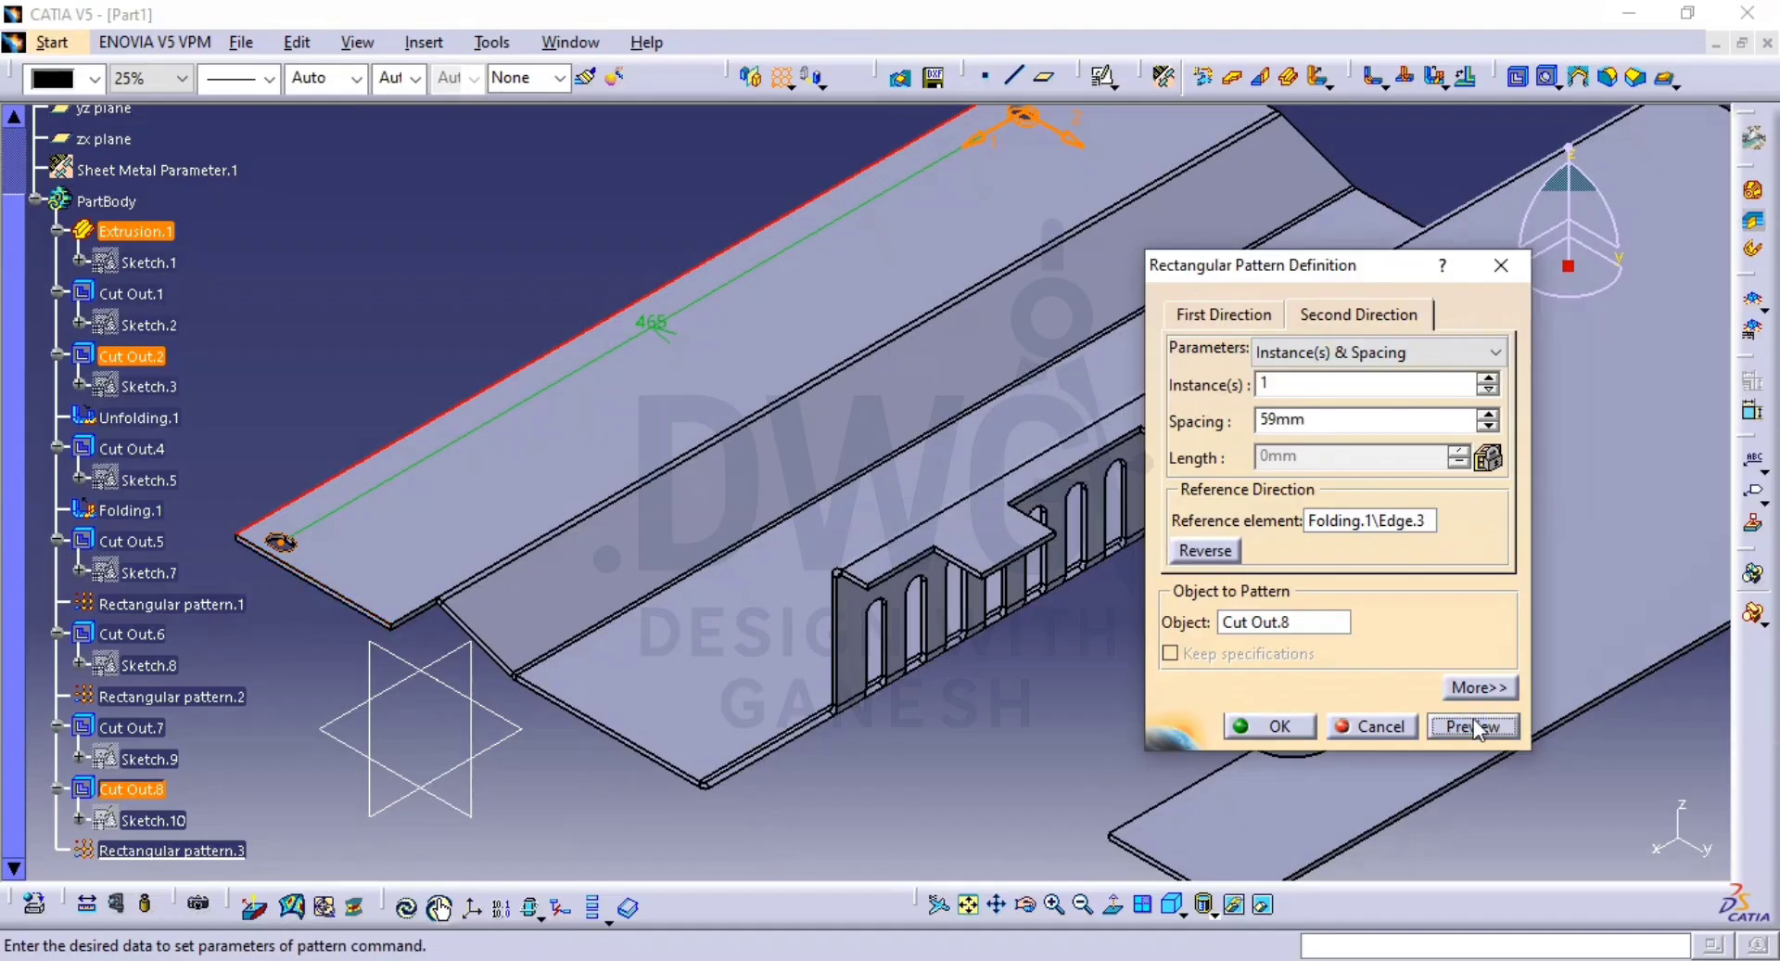
middle_click_drag(830, 456, 953, 569)
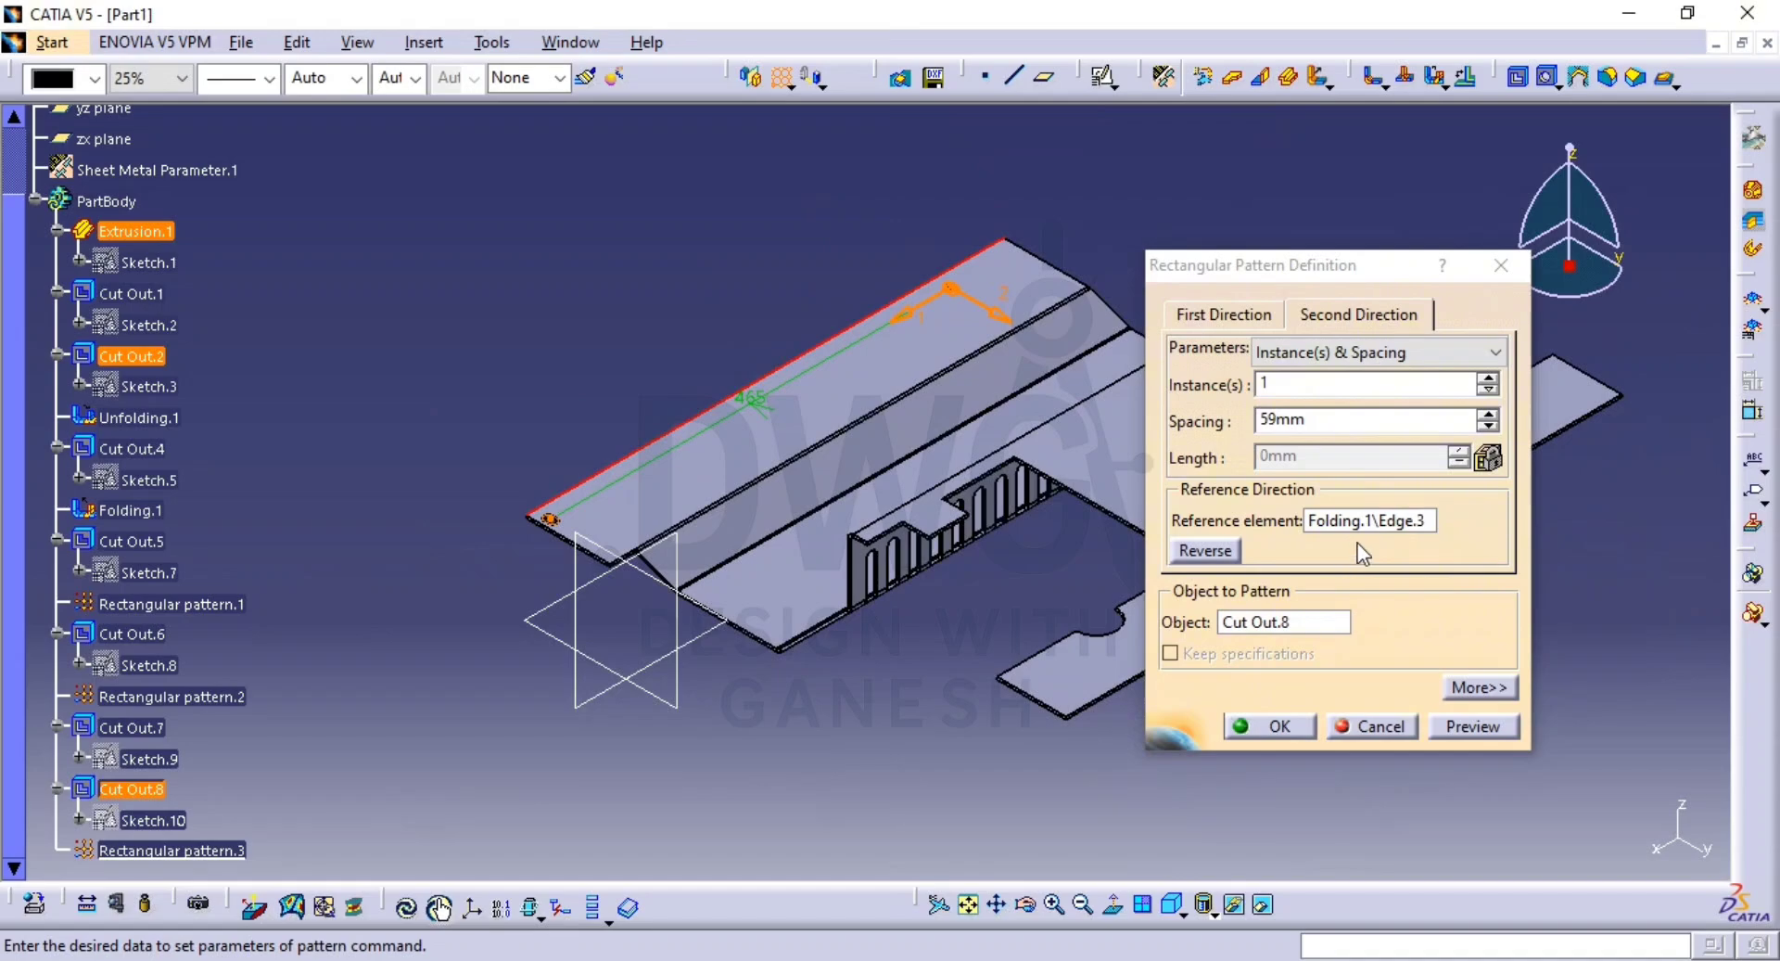
left_click(1286, 729)
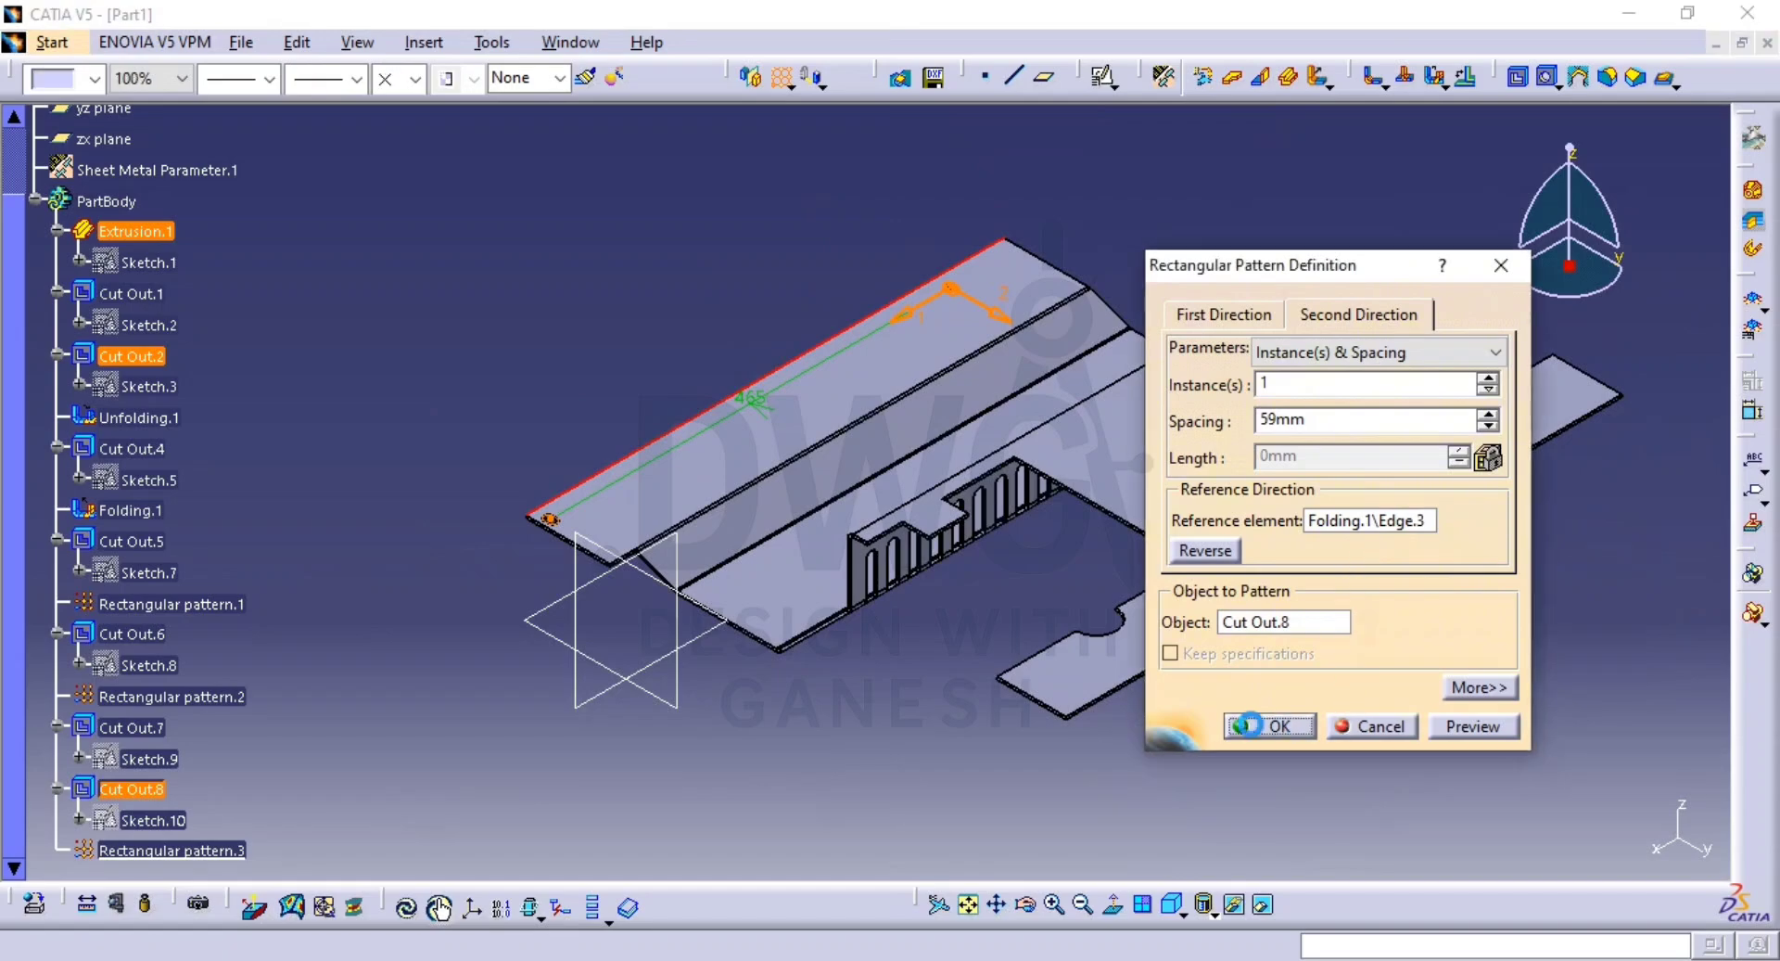
Reopen the flange's hole pattern, set the second direction to 2 instances, preview it and accept the change.
double_click(232, 851)
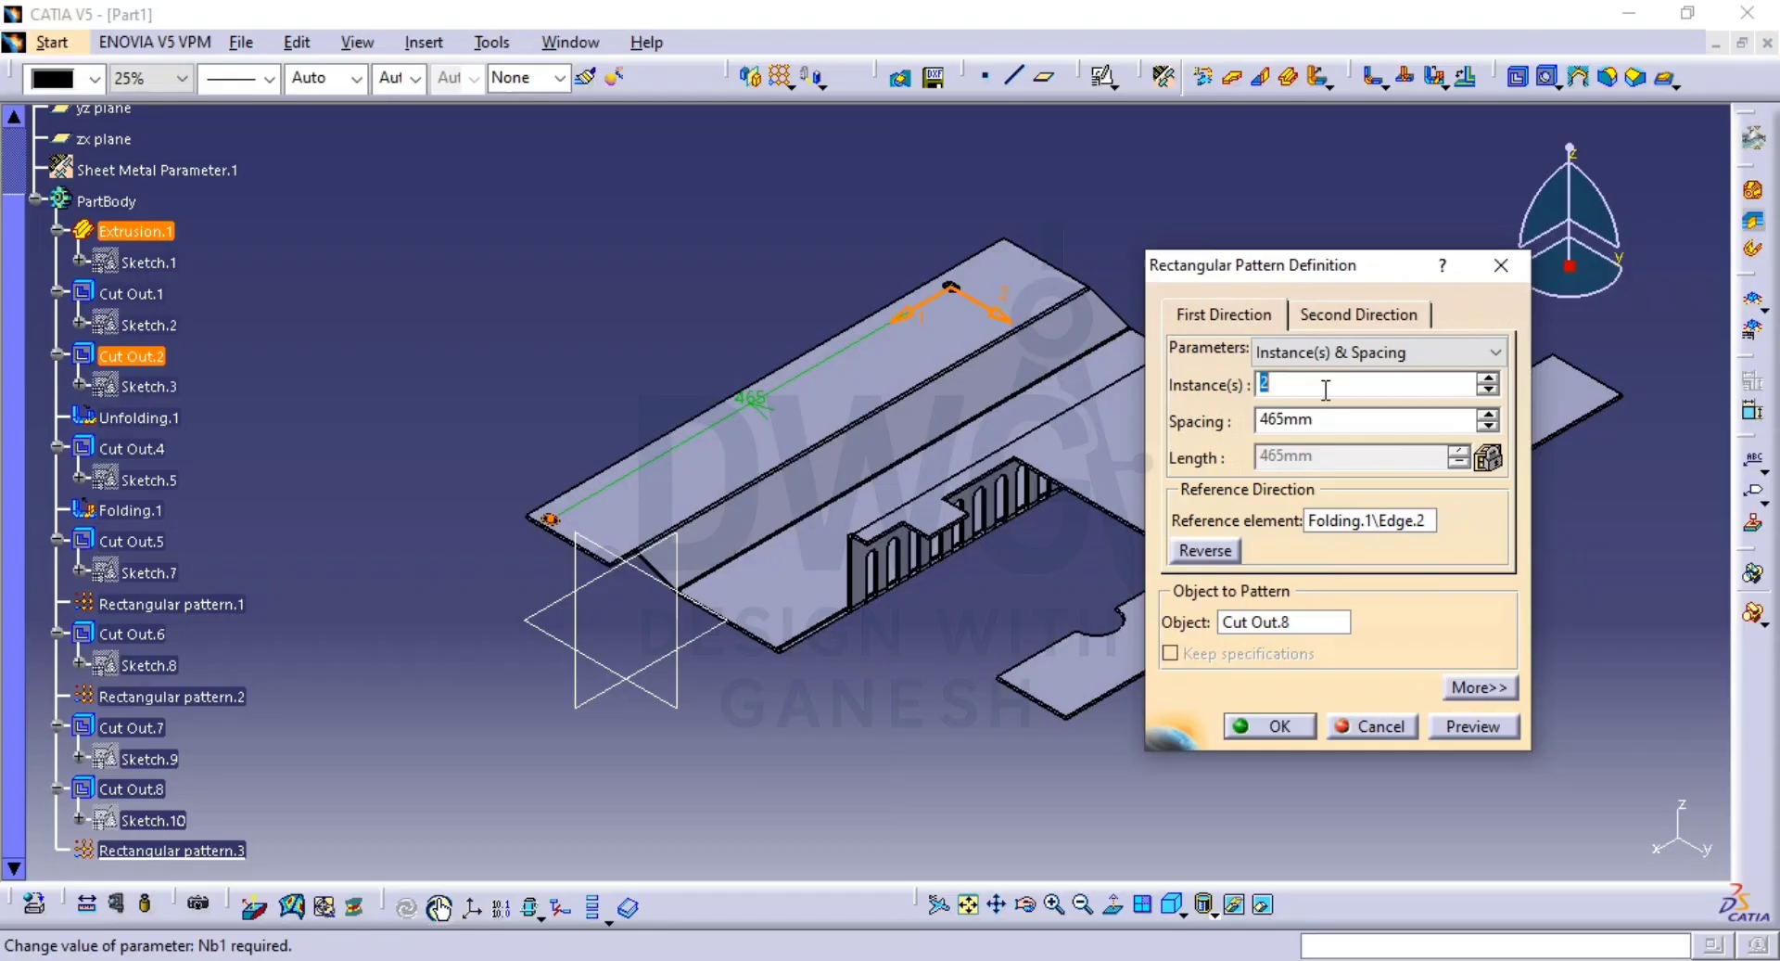
left_click(1367, 313)
type("2")
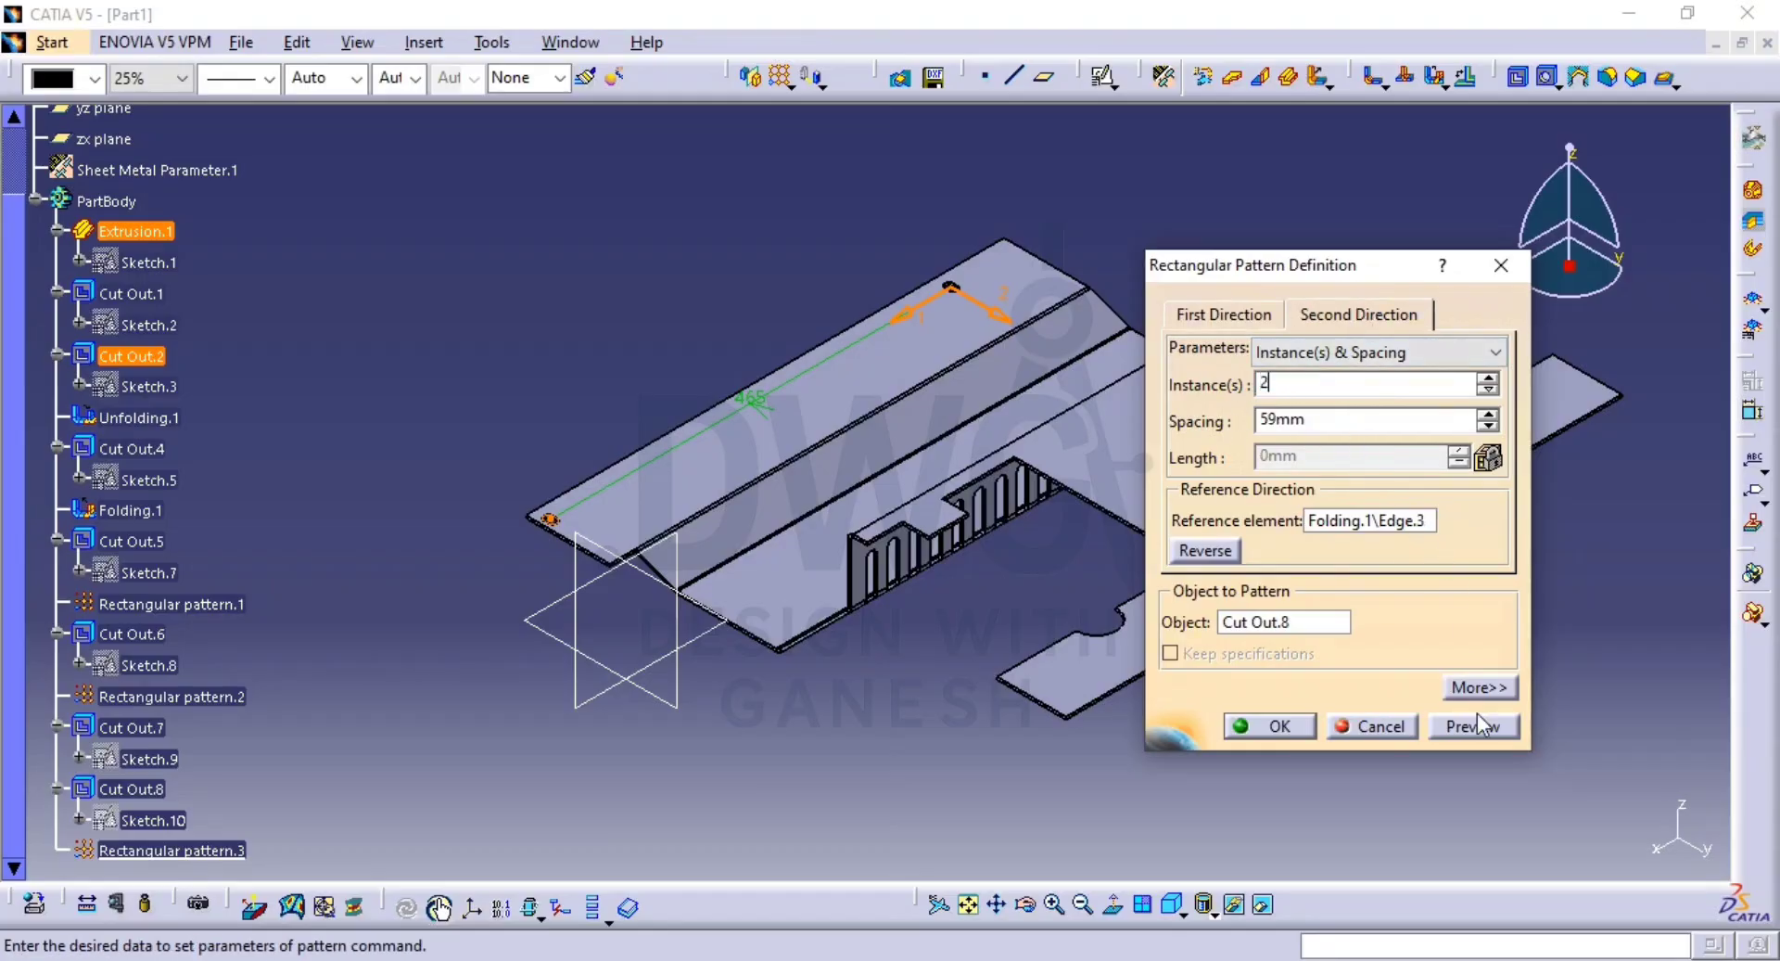
left_click(1474, 726)
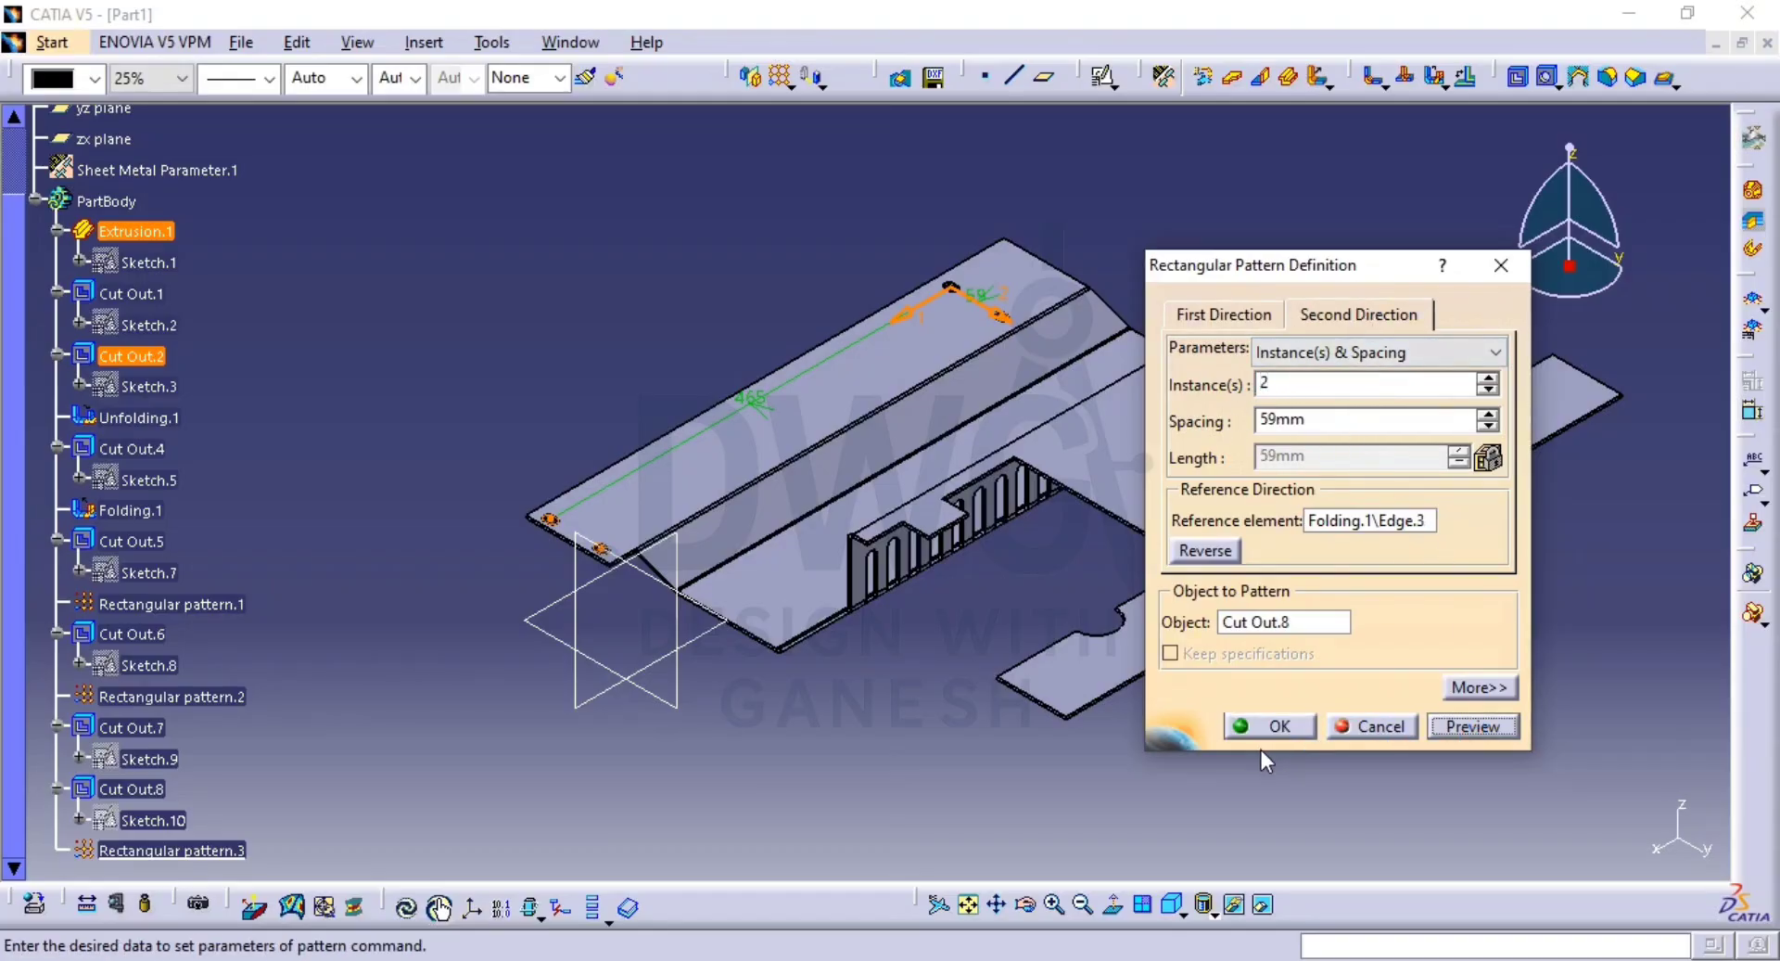
left_click(1270, 725)
middle_click_drag(1159, 585, 922, 413)
mouse_move(960, 322)
middle_mouse_down()
mouse_move(1042, 580)
mouse_move(1066, 468)
mouse_move(1091, 510)
mouse_move(1042, 524)
mouse_move(1280, 437)
mouse_move(1102, 386)
mouse_move(847, 477)
mouse_move(838, 580)
mouse_move(1074, 530)
mouse_move(1026, 567)
middle_mouse_up()
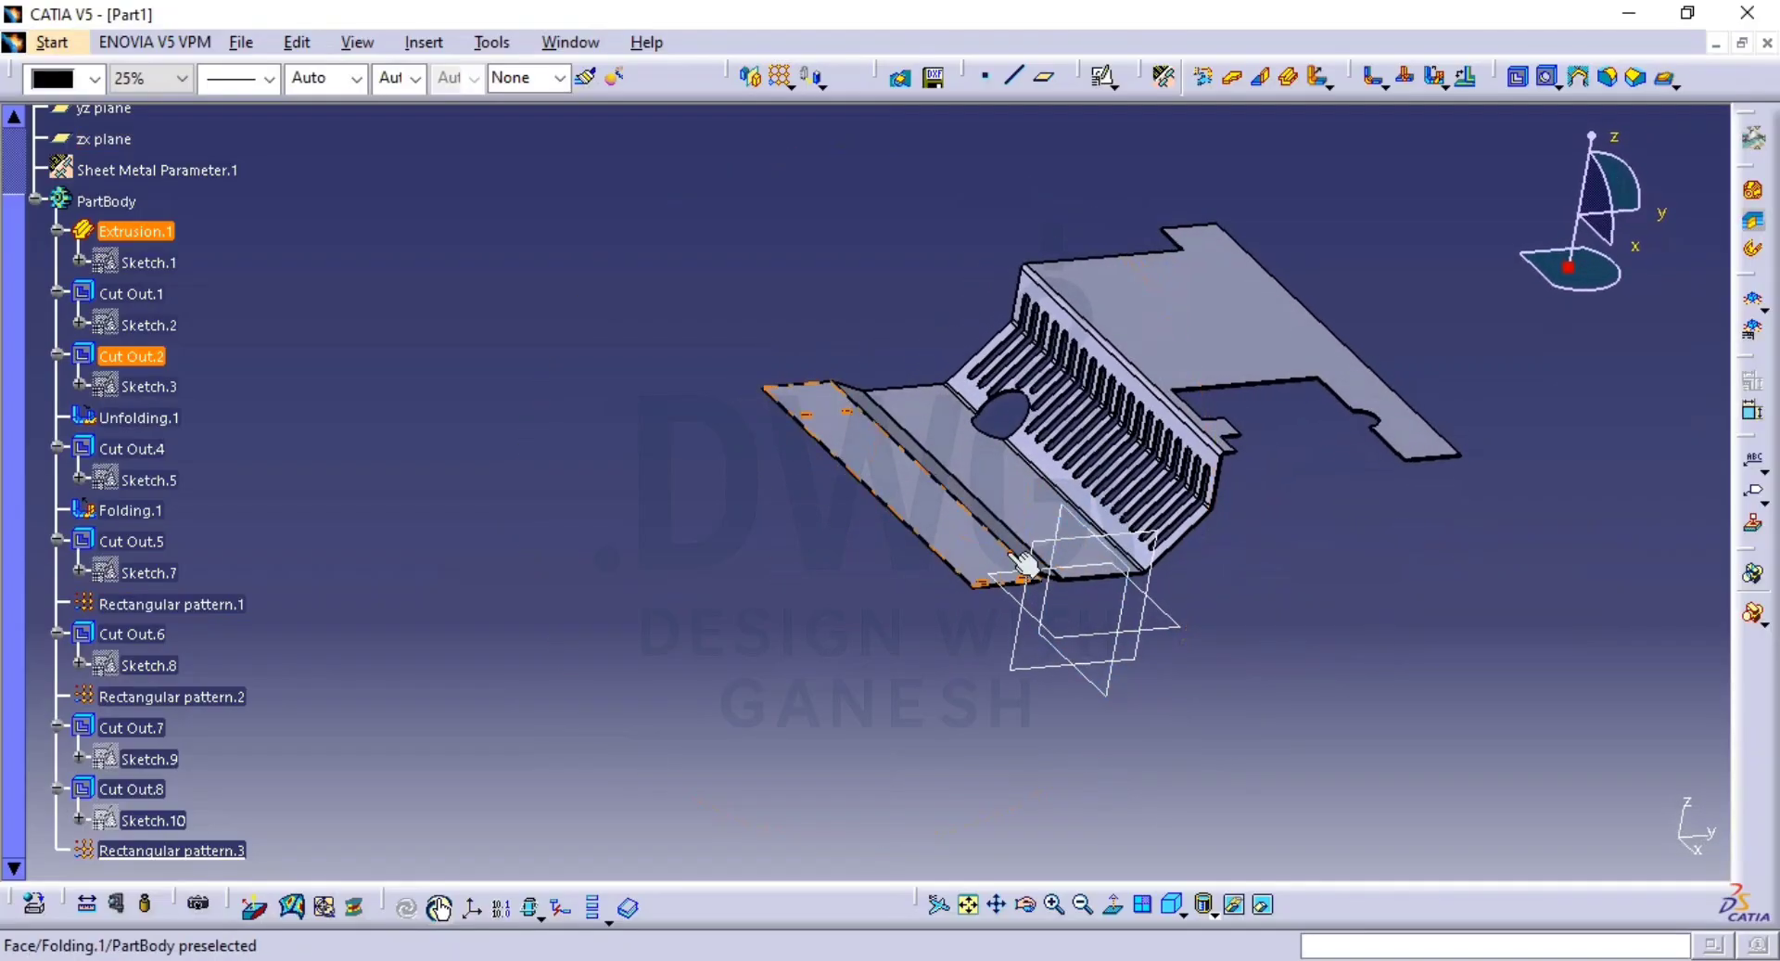
Compare the model's large flat top plate with the reference drawing to identify the holes still missing there.
key("alt+Tab")
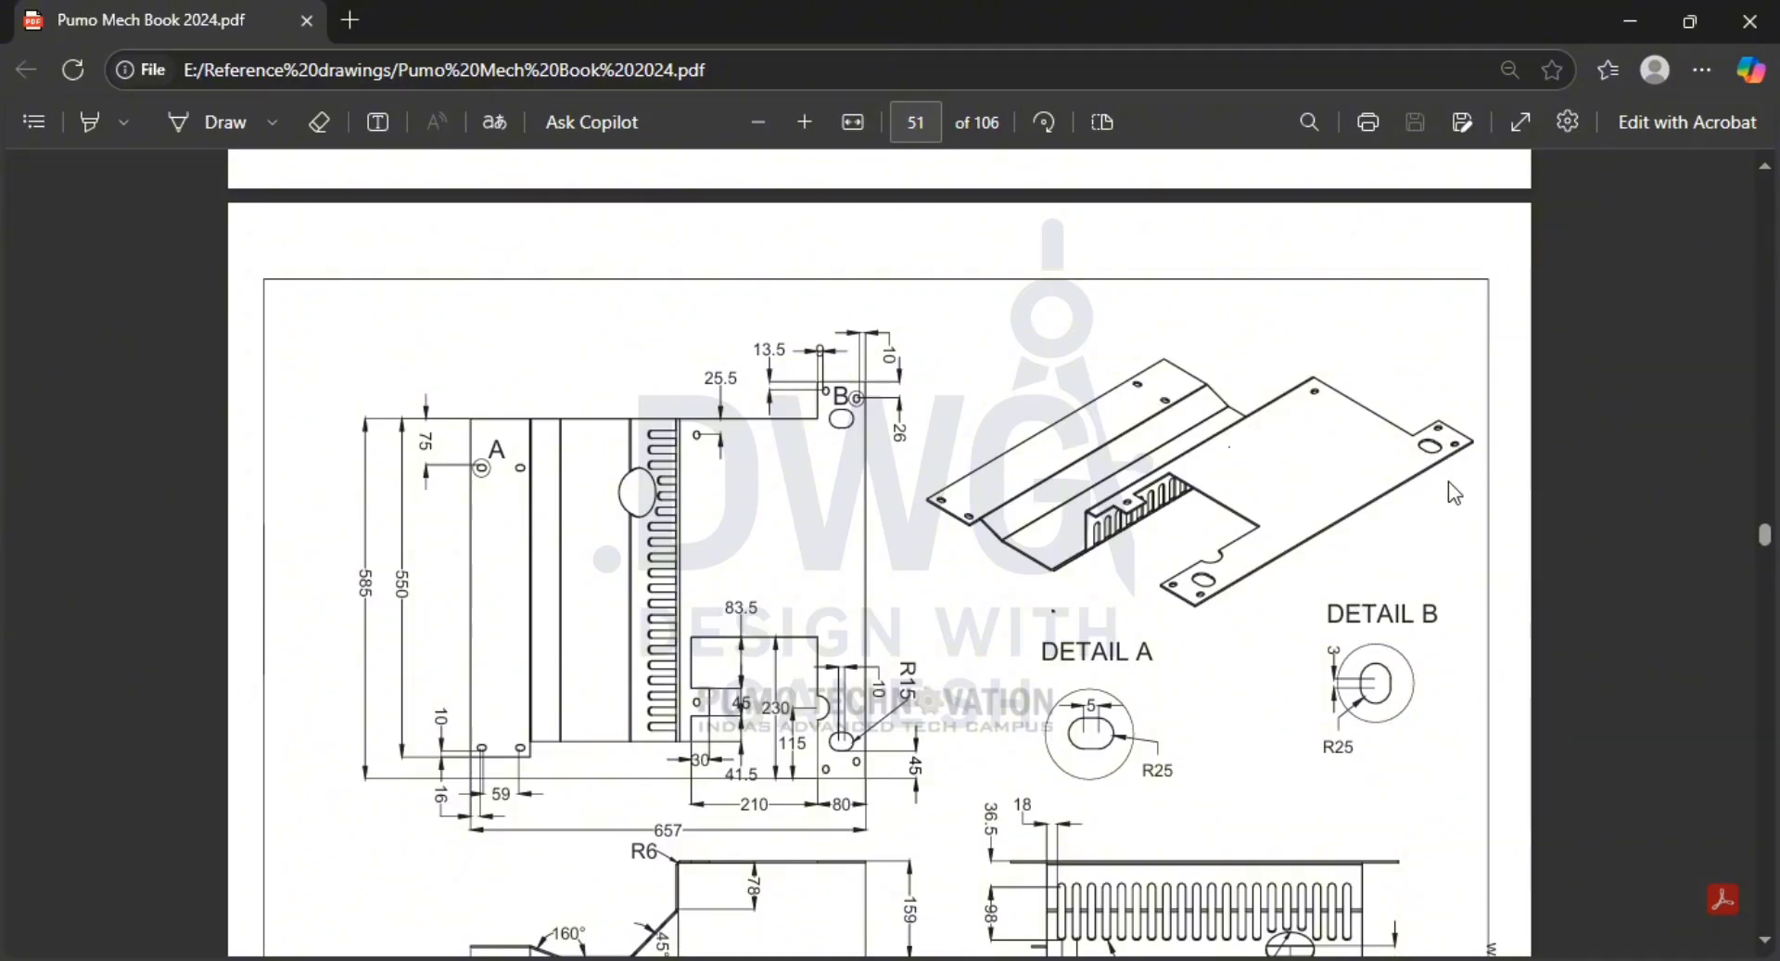
key("alt+Tab")
middle_click_drag(1216, 369, 1061, 409)
scroll(1065, 452, "down", 1)
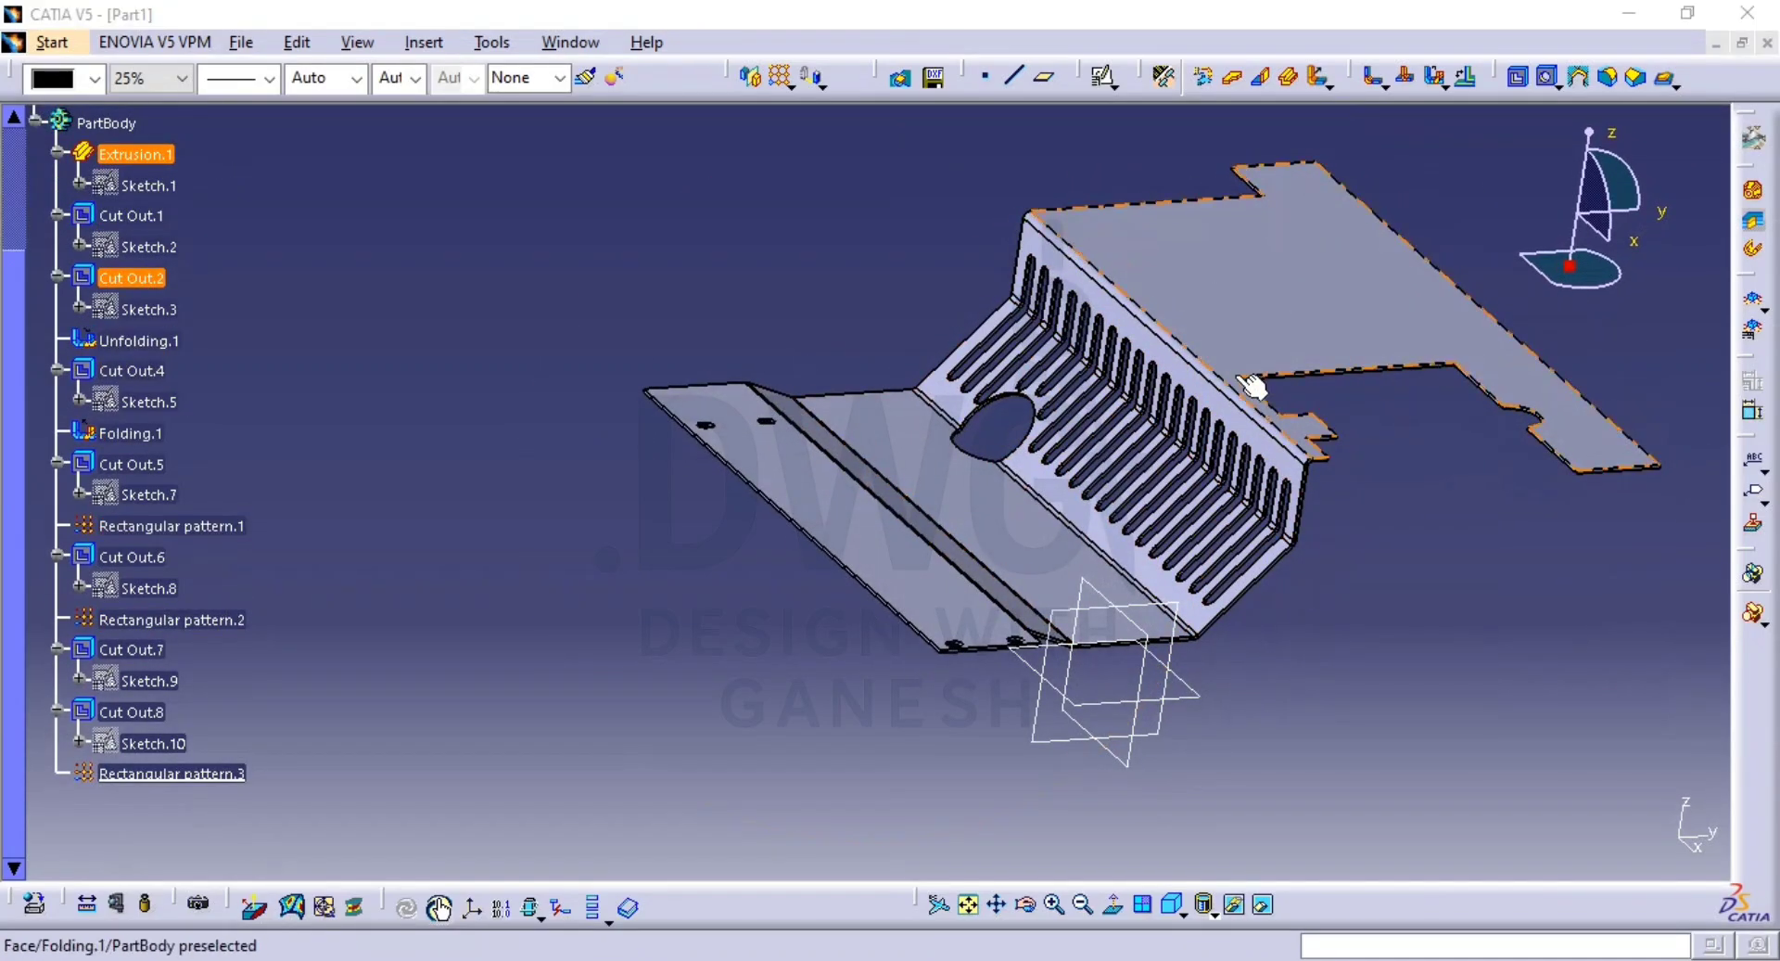
key("alt+Tab")
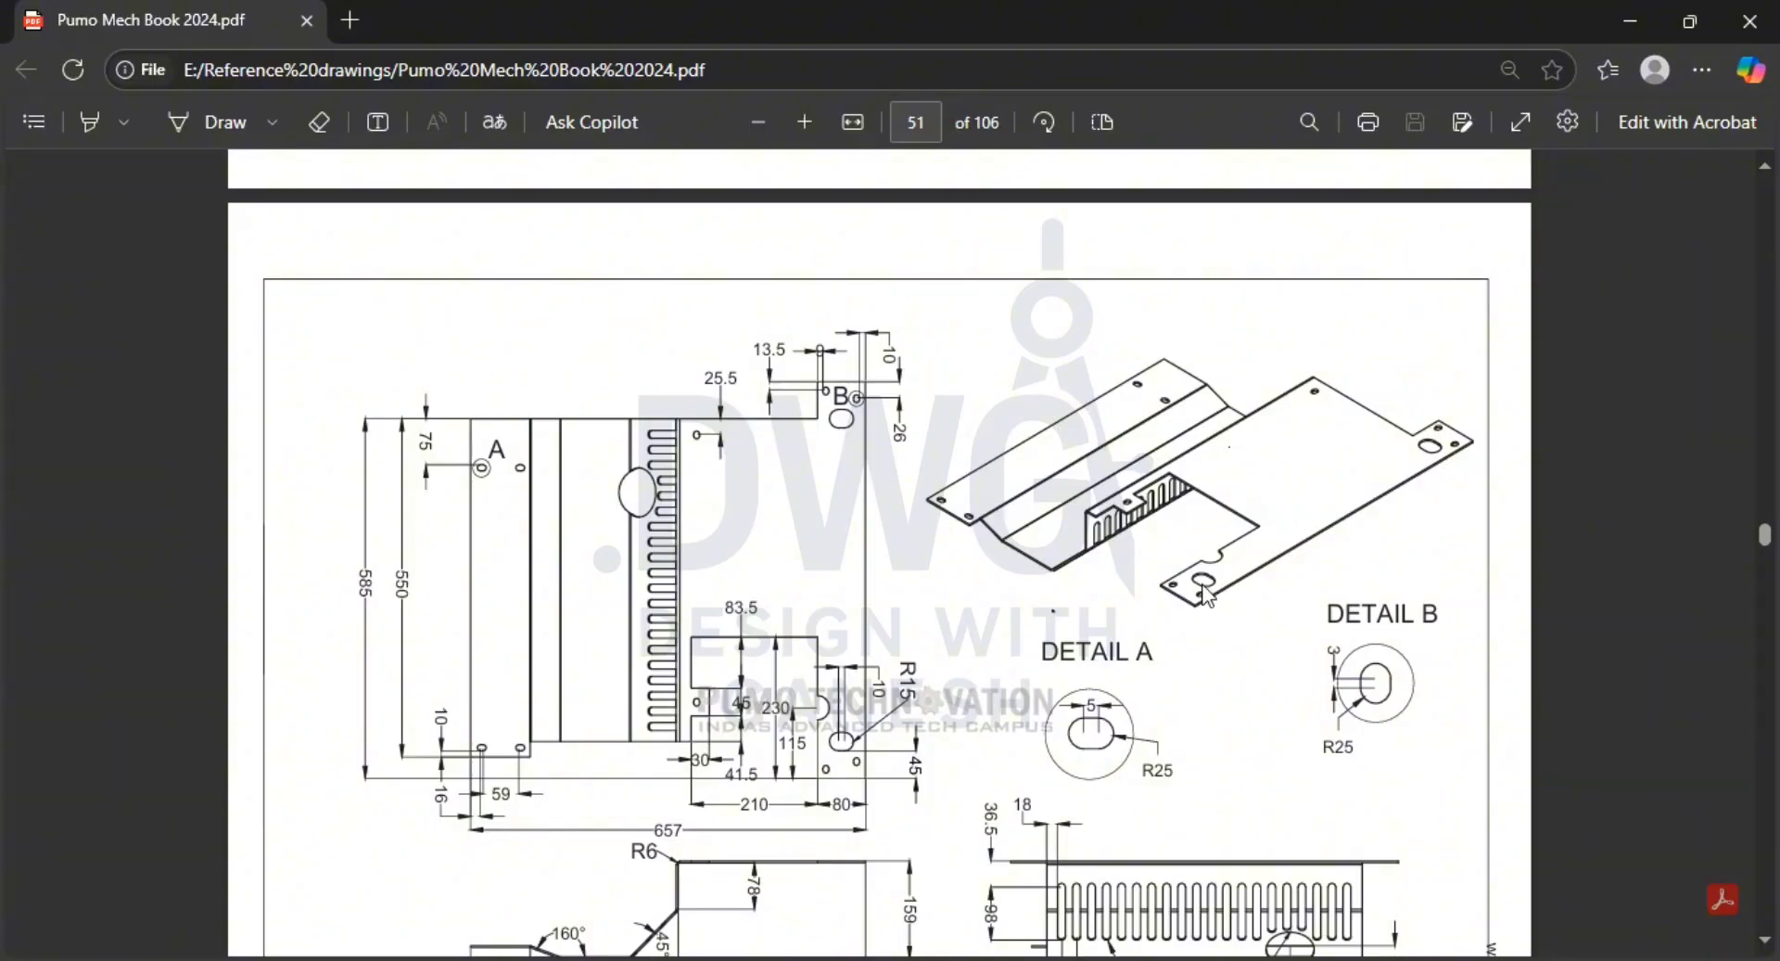
key("alt+Tab")
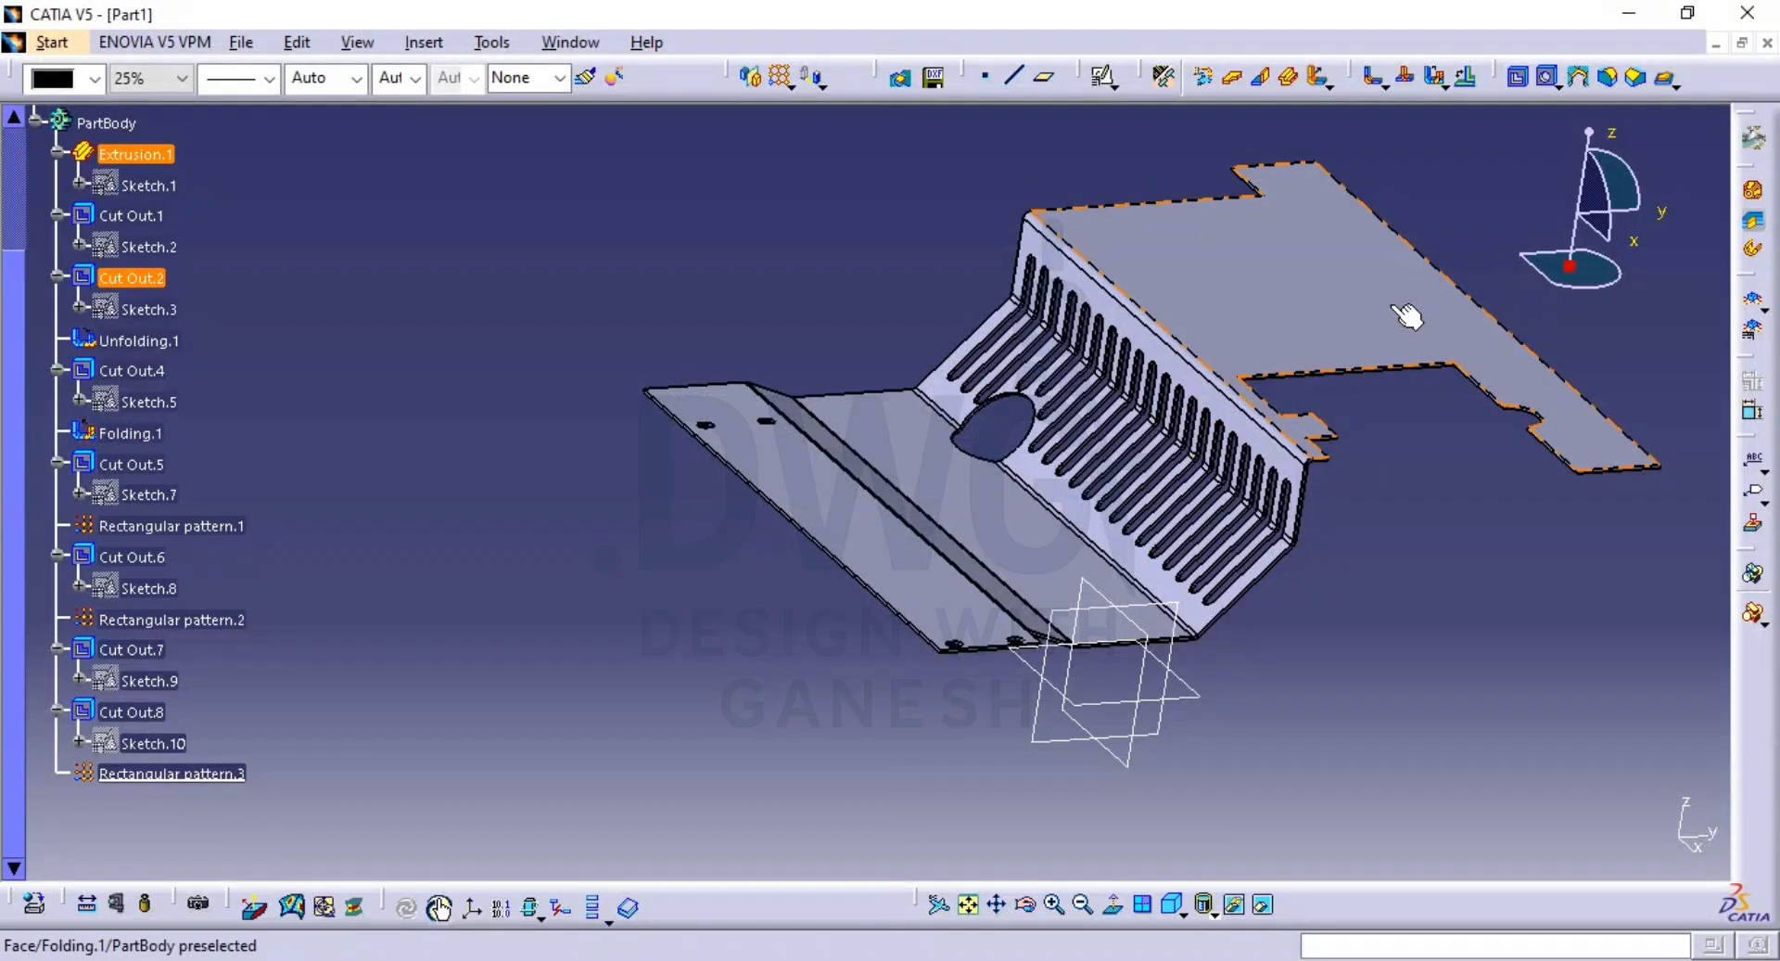